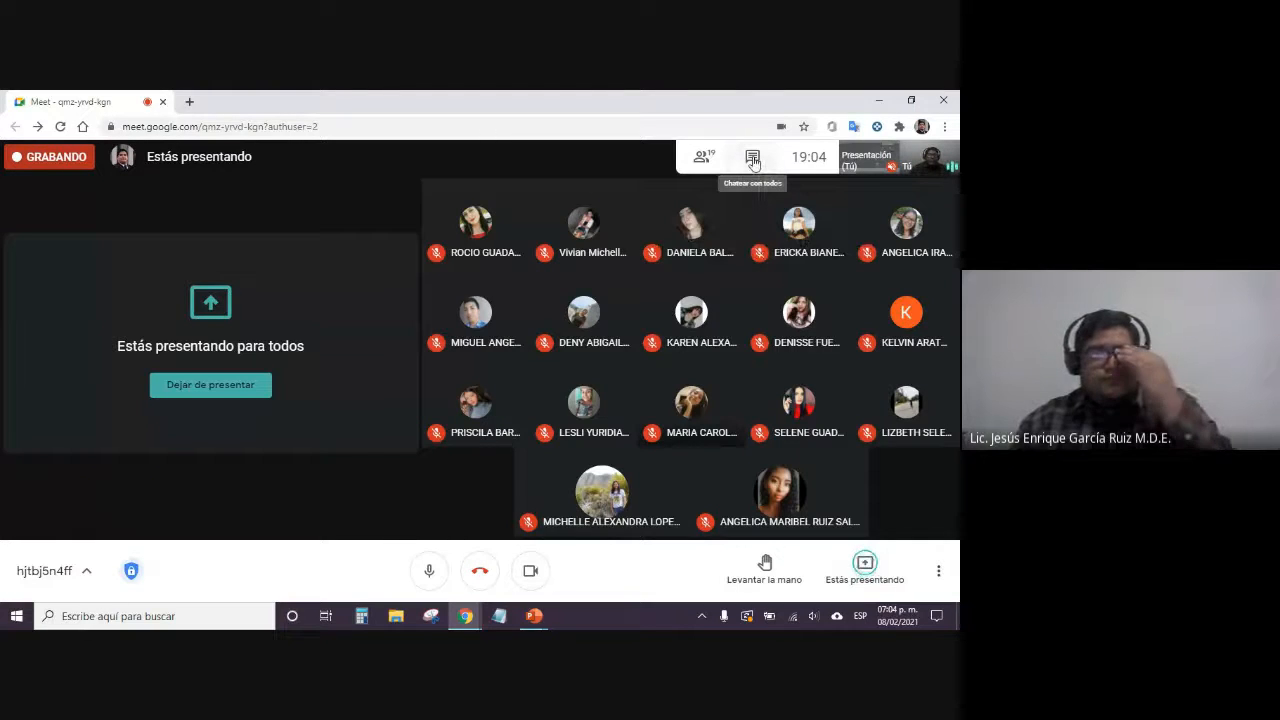
# Open the meeting chat and follow the shared Google Forms link
pyautogui.click(862, 166)
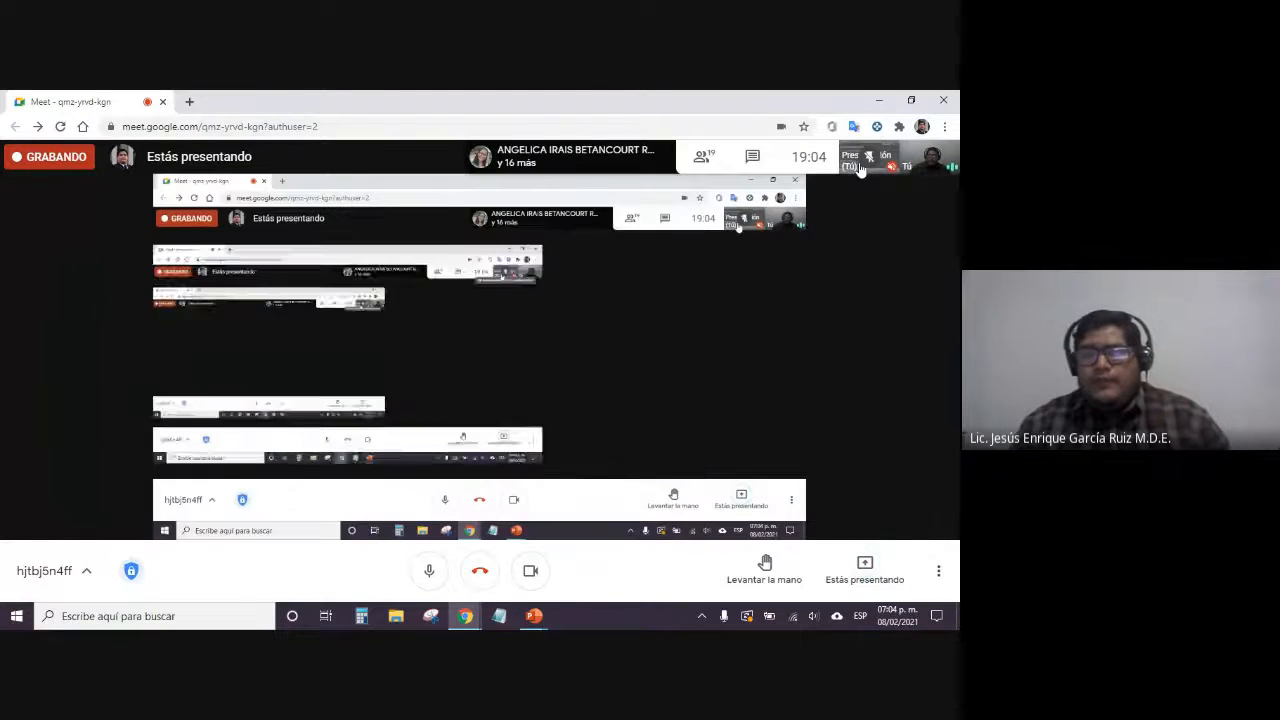
pyautogui.click(753, 157)
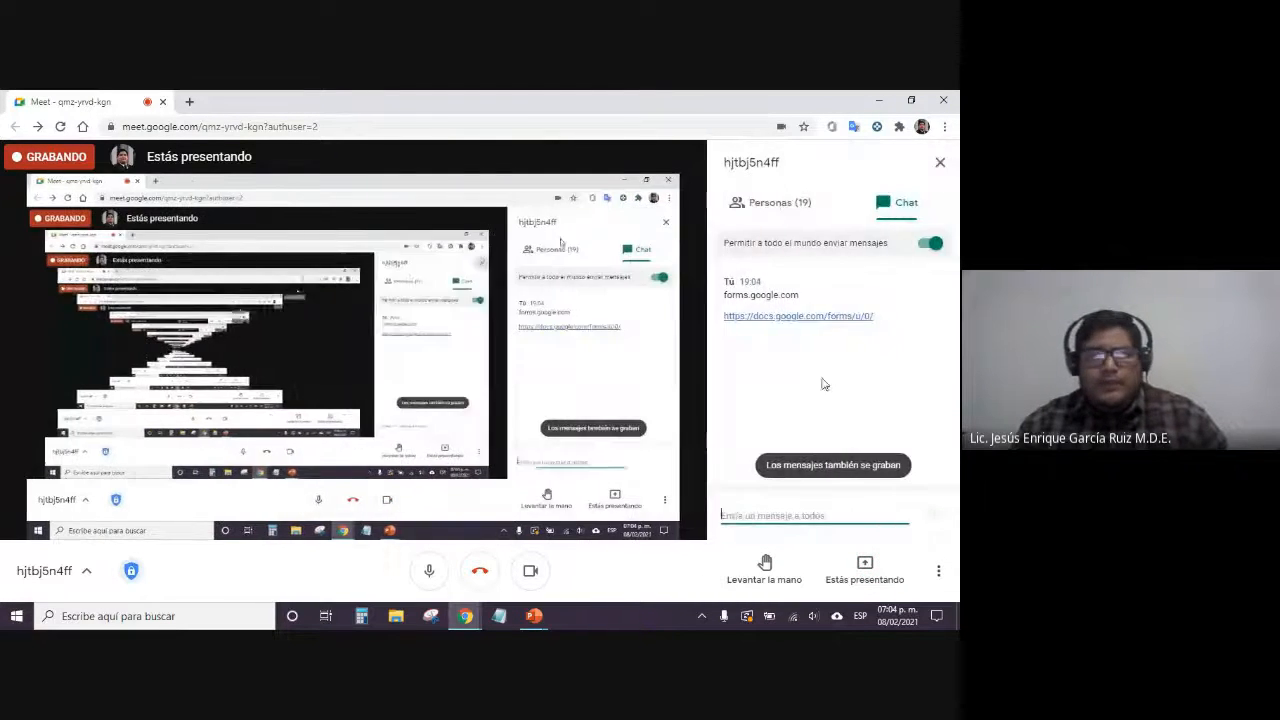
pyautogui.click(831, 316)
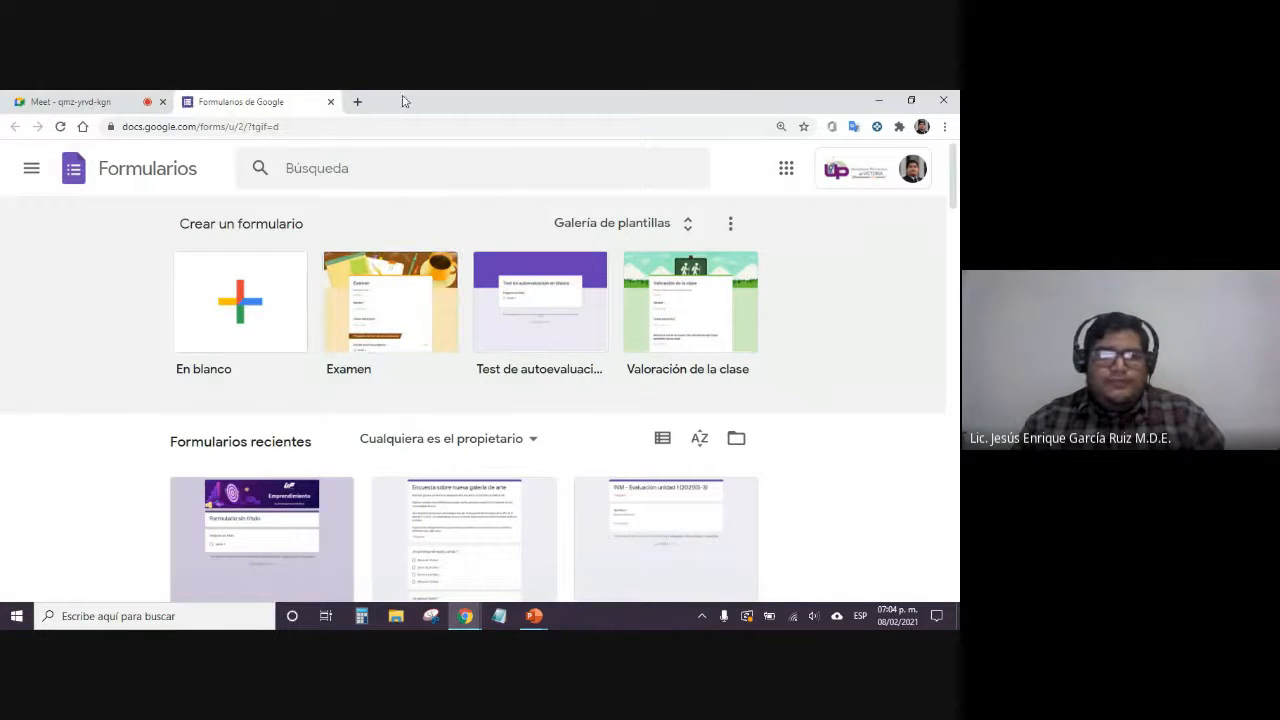
# Search Google for "formularios de google" in a new tab and open the official Google Forms result
pyautogui.click(357, 102)
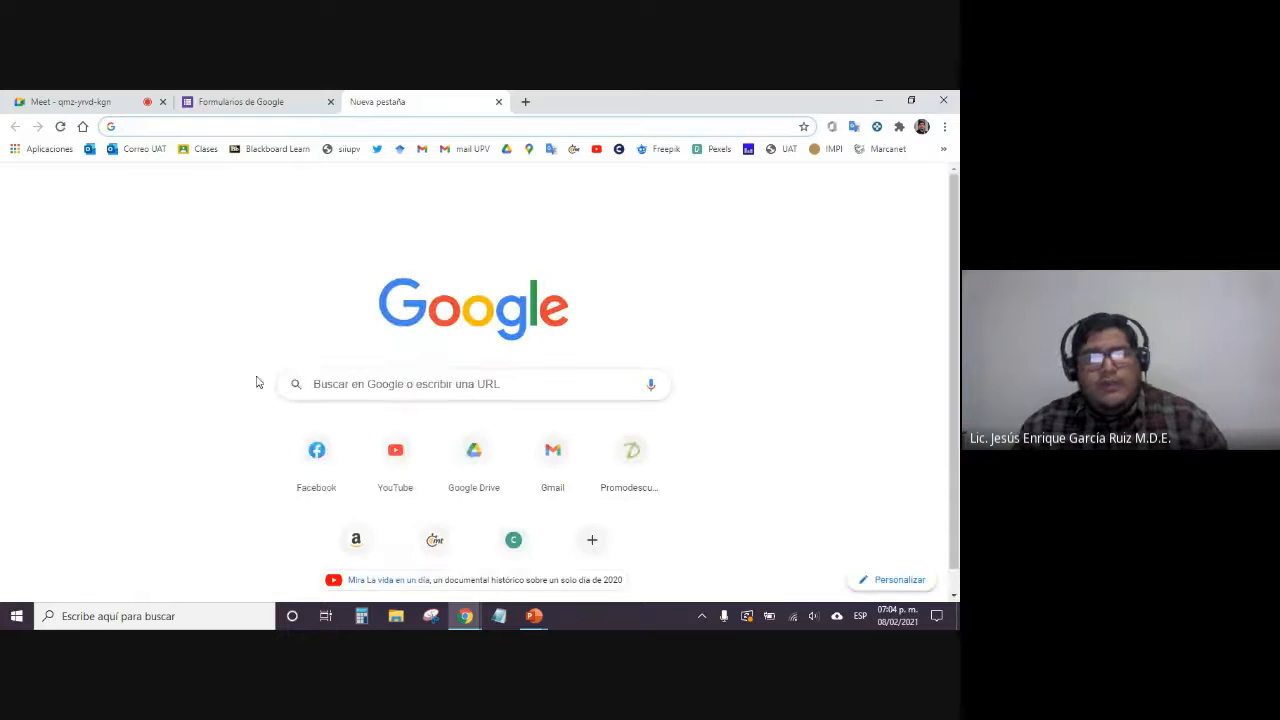
pyautogui.click(383, 382)
pyautogui.write('for')
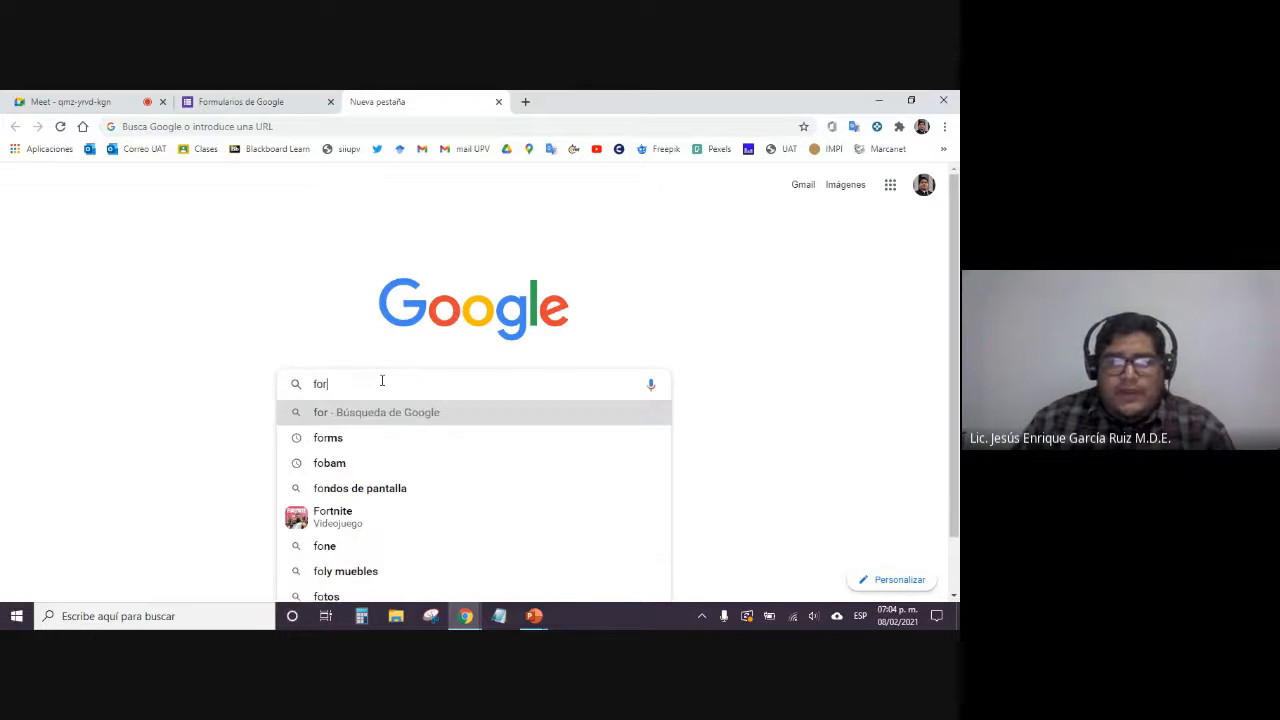
pyautogui.write('mularios de google')
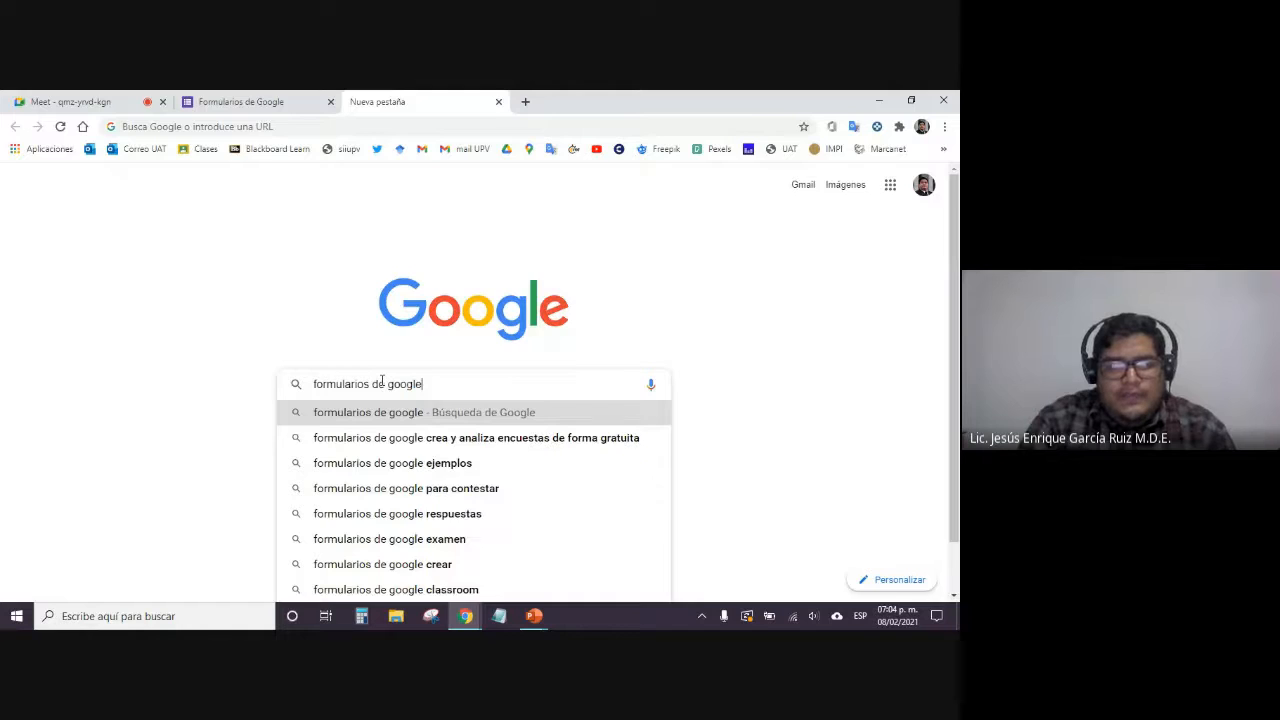
pyautogui.press('Return')
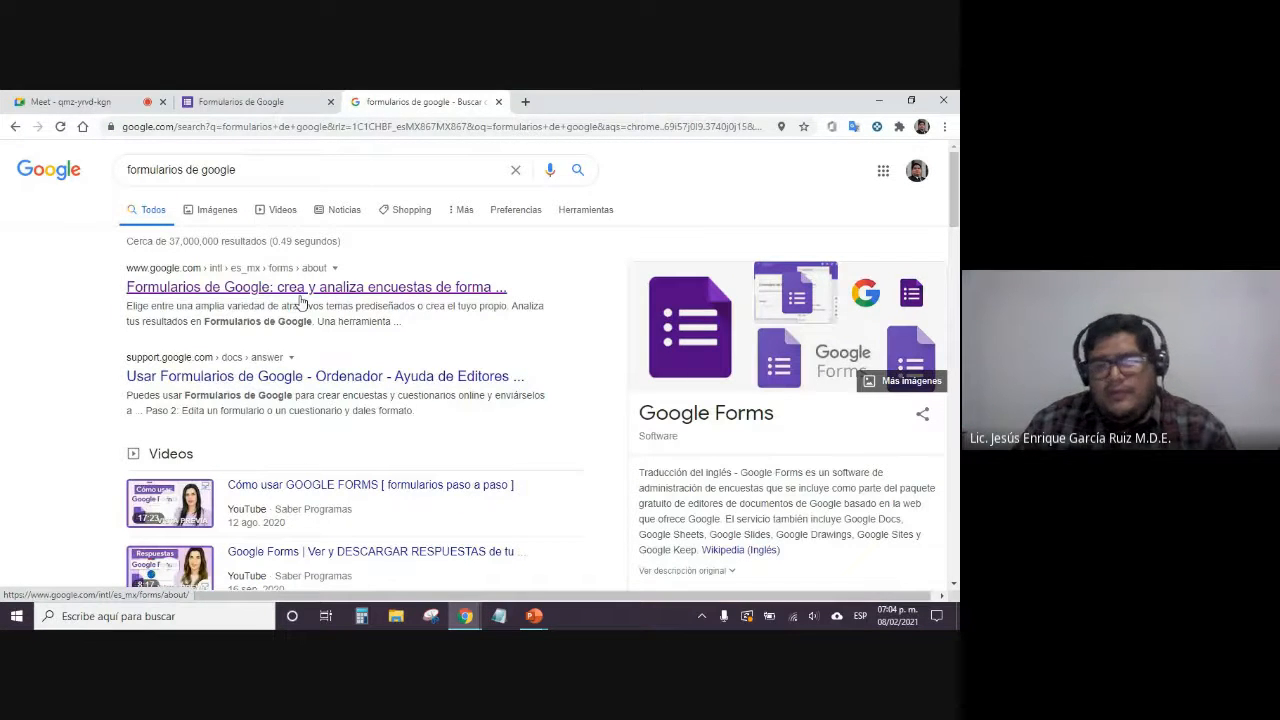
pyautogui.click(299, 290)
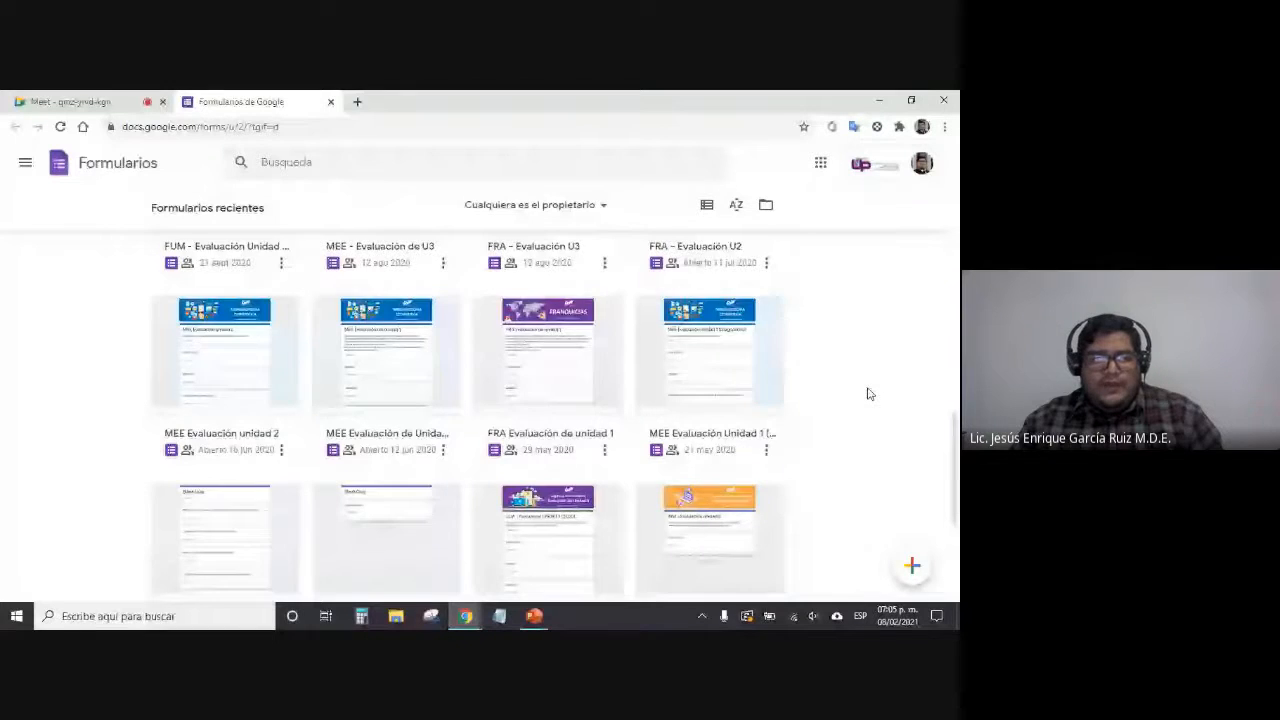
# Return to the form creation area of the Google Forms home page and enlarge the page zoom to 125%
pyautogui.scroll(3, 868, 393)
pyautogui.scroll(5, 858, 368)
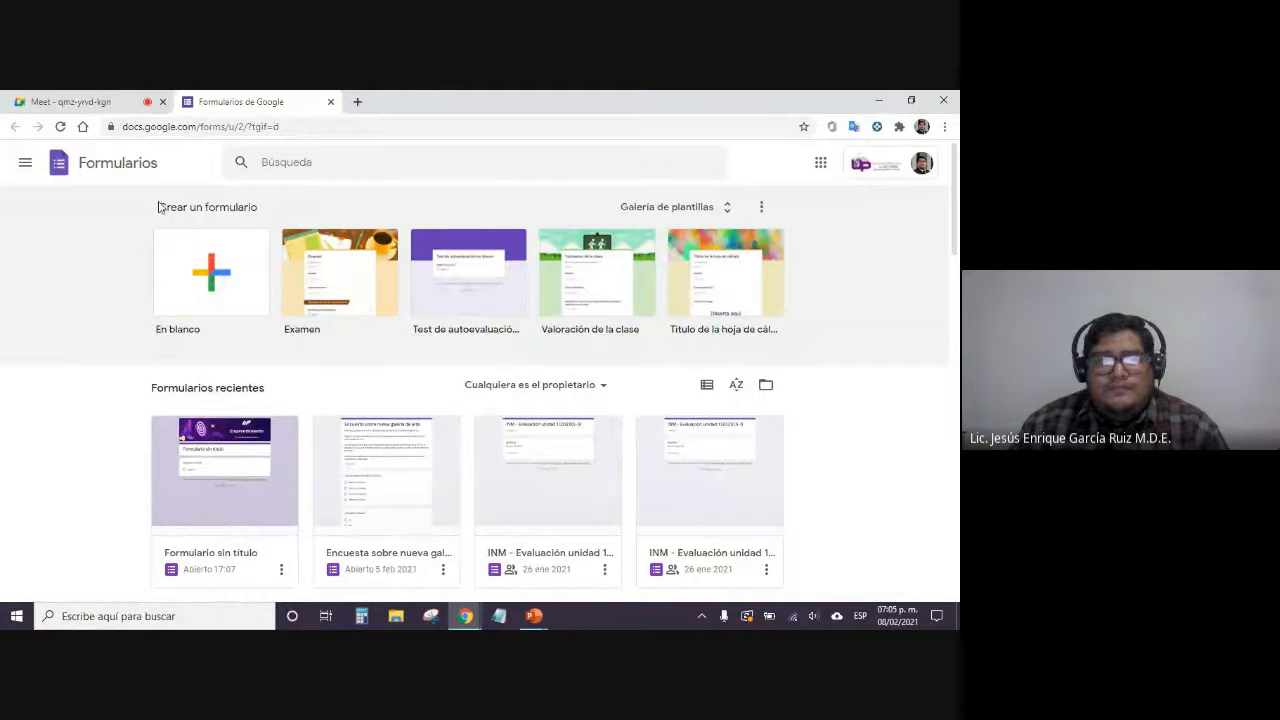
pyautogui.moveTo(160, 206); pyautogui.dragTo(258, 207)
pyautogui.click(879, 258)
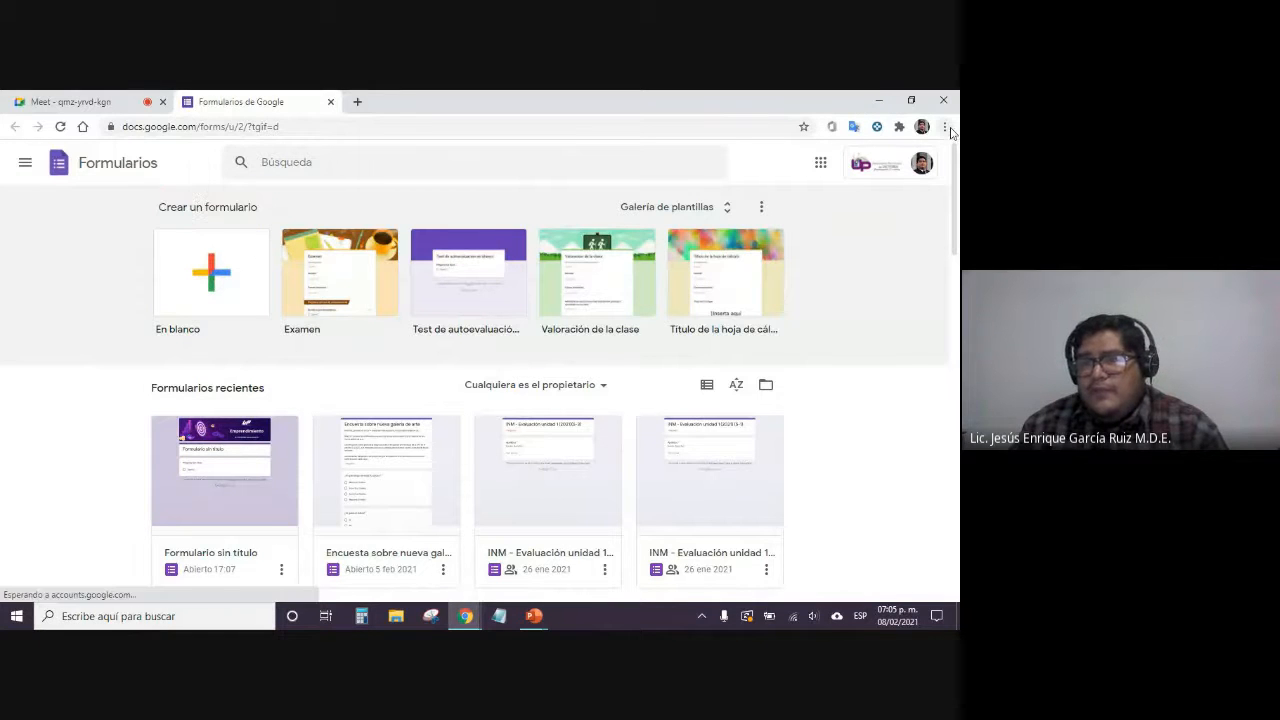
pyautogui.click(944, 127)
pyautogui.click(908, 257)
pyautogui.click(908, 257)
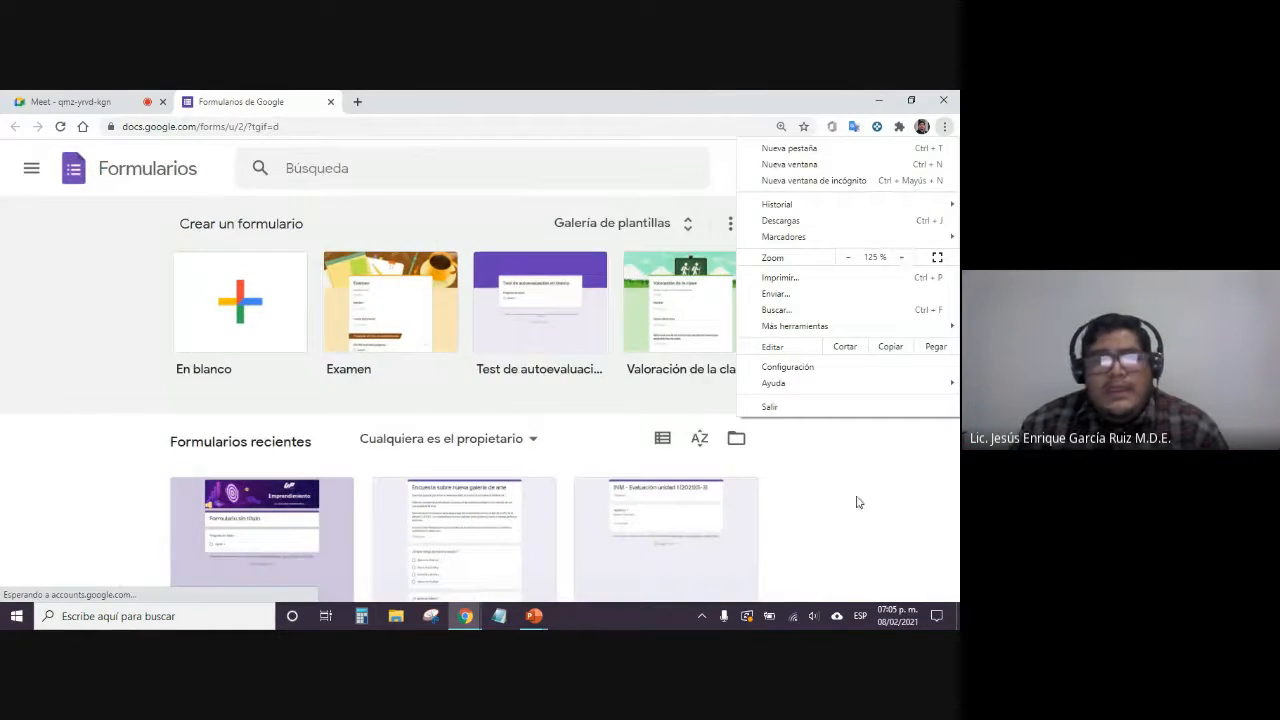
pyautogui.click(888, 471)
# Create a new blank form and reduce the browser page zoom by two levels
pyautogui.moveTo(306, 224); pyautogui.dragTo(172, 222)
pyautogui.click(118, 318)
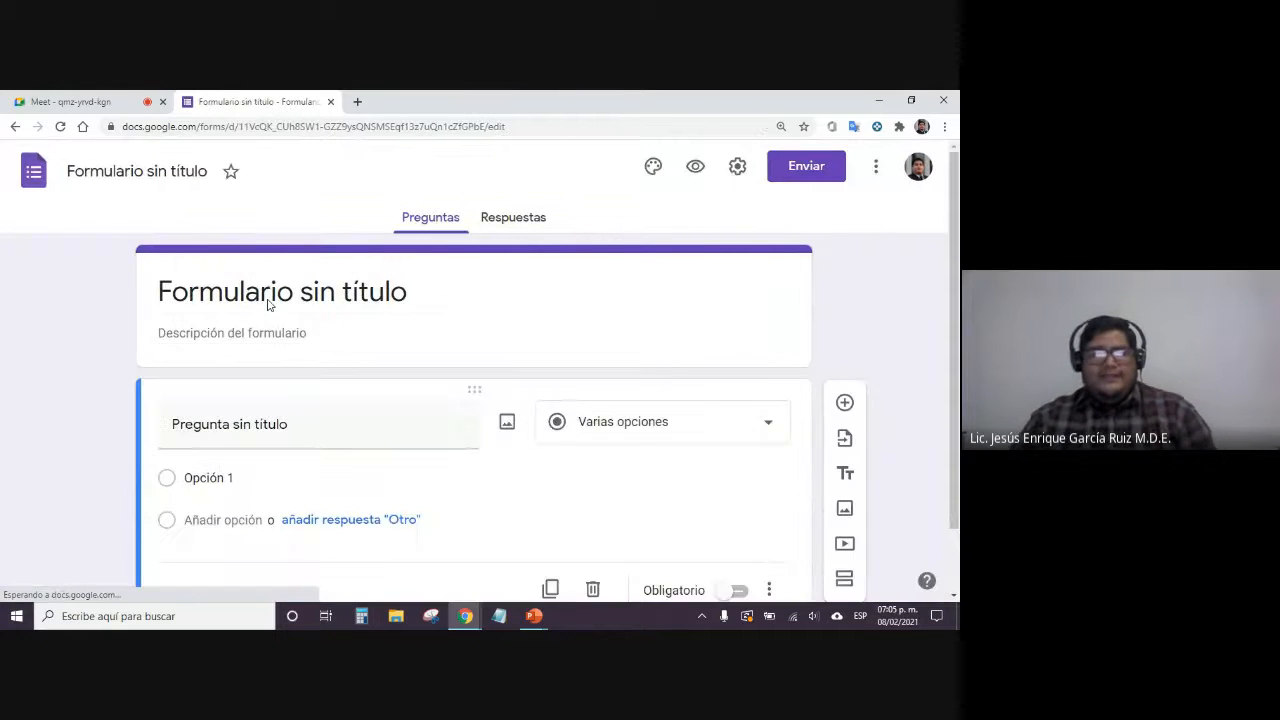
pyautogui.click(945, 127)
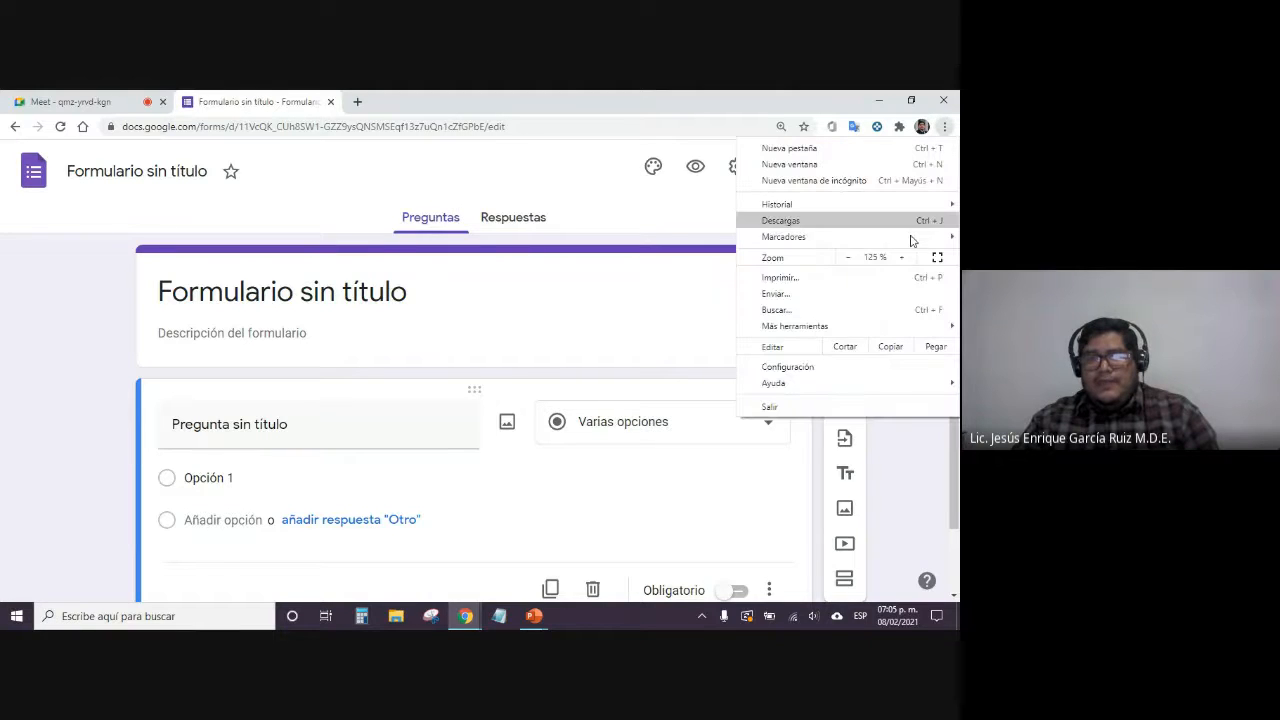
pyautogui.click(849, 257)
pyautogui.click(849, 257)
pyautogui.click(907, 441)
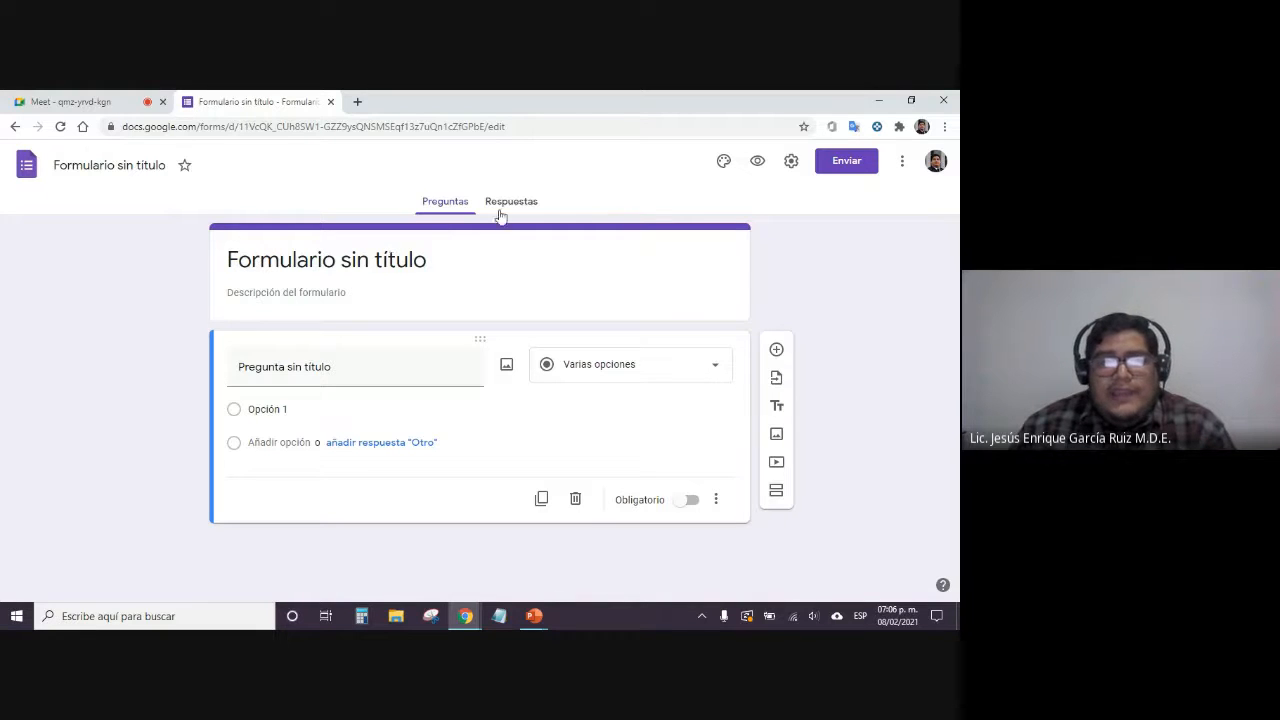
# Examine the form's Preguntas and Respuestas sections, ending on the questions
pyautogui.click(445, 205)
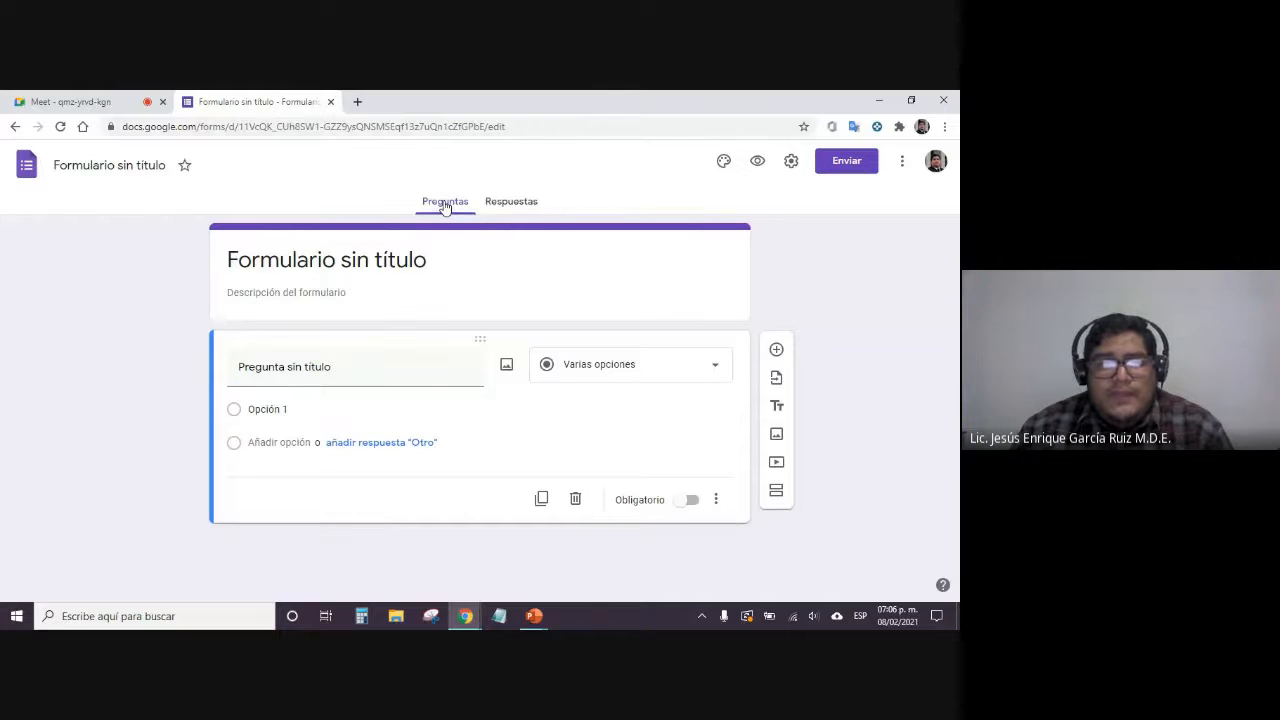
pyautogui.click(445, 206)
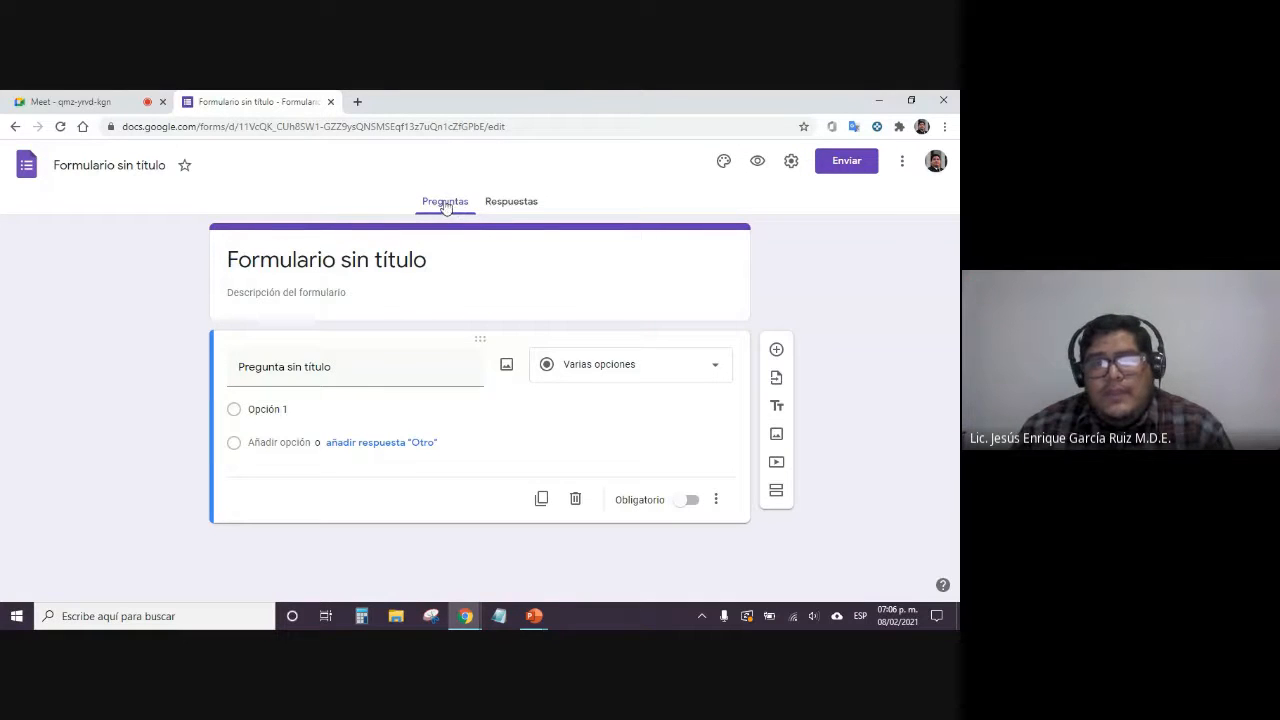
pyautogui.click(513, 207)
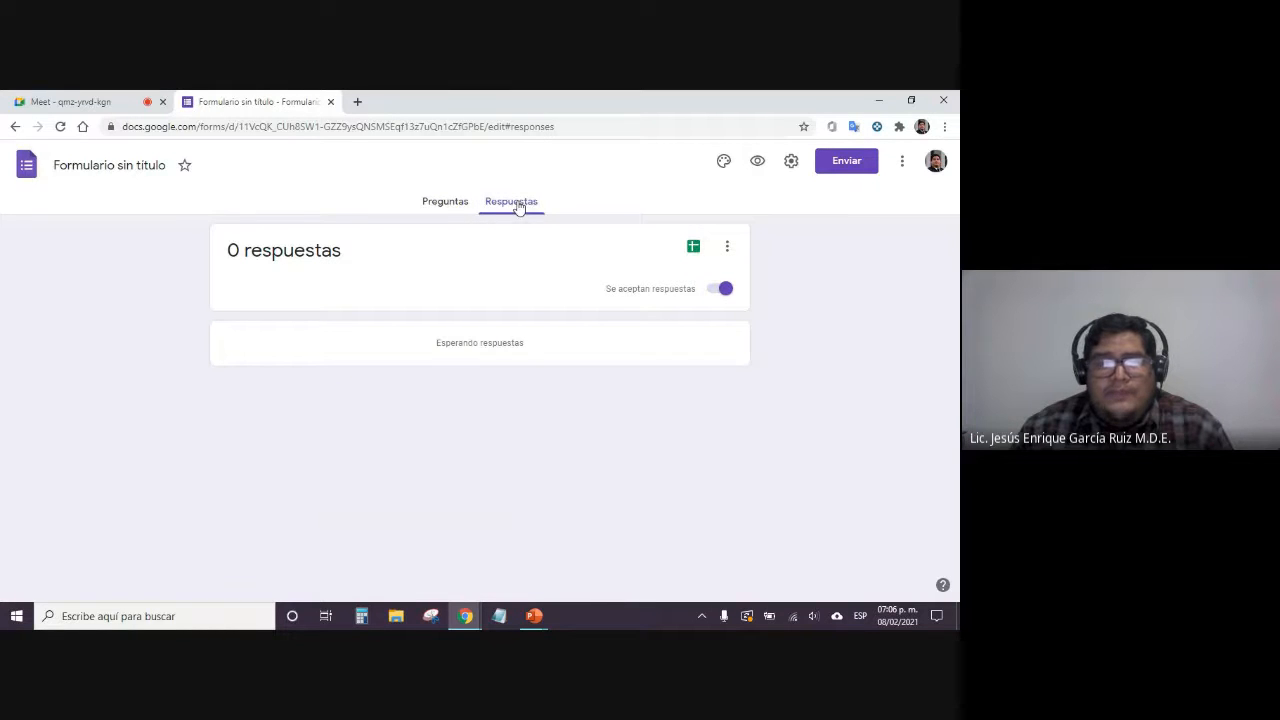
pyautogui.click(449, 209)
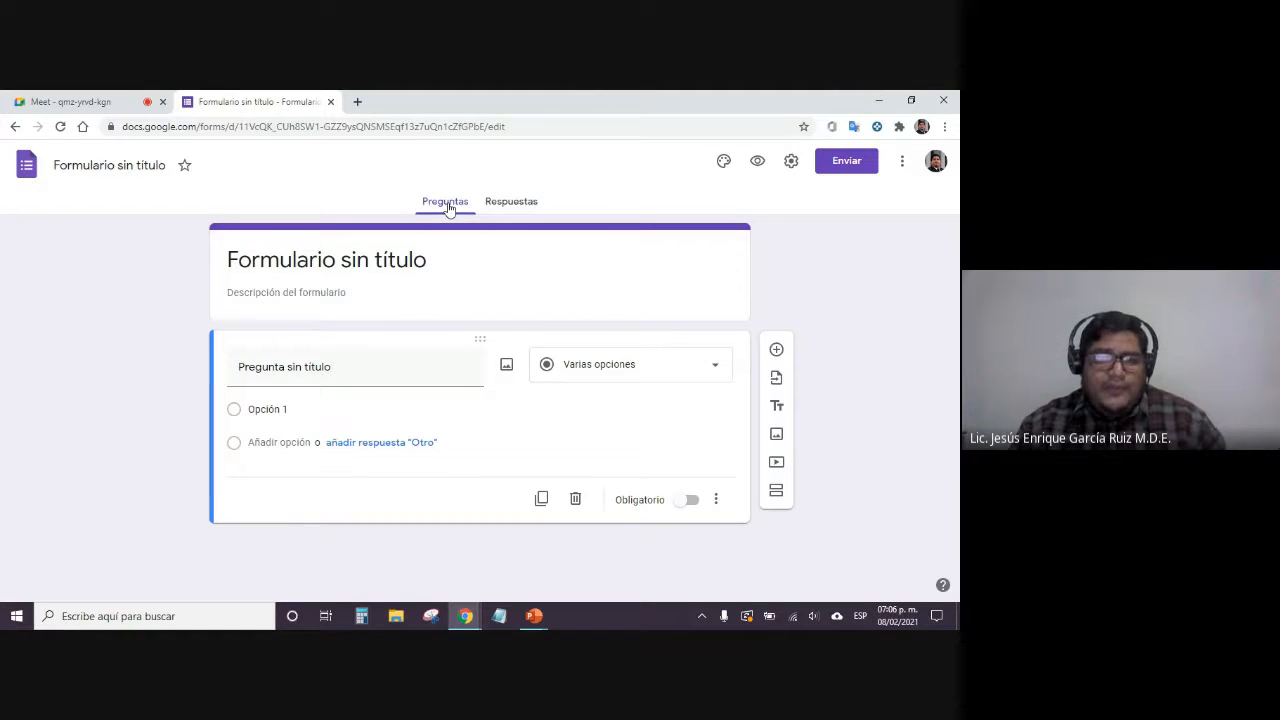
pyautogui.click(516, 209)
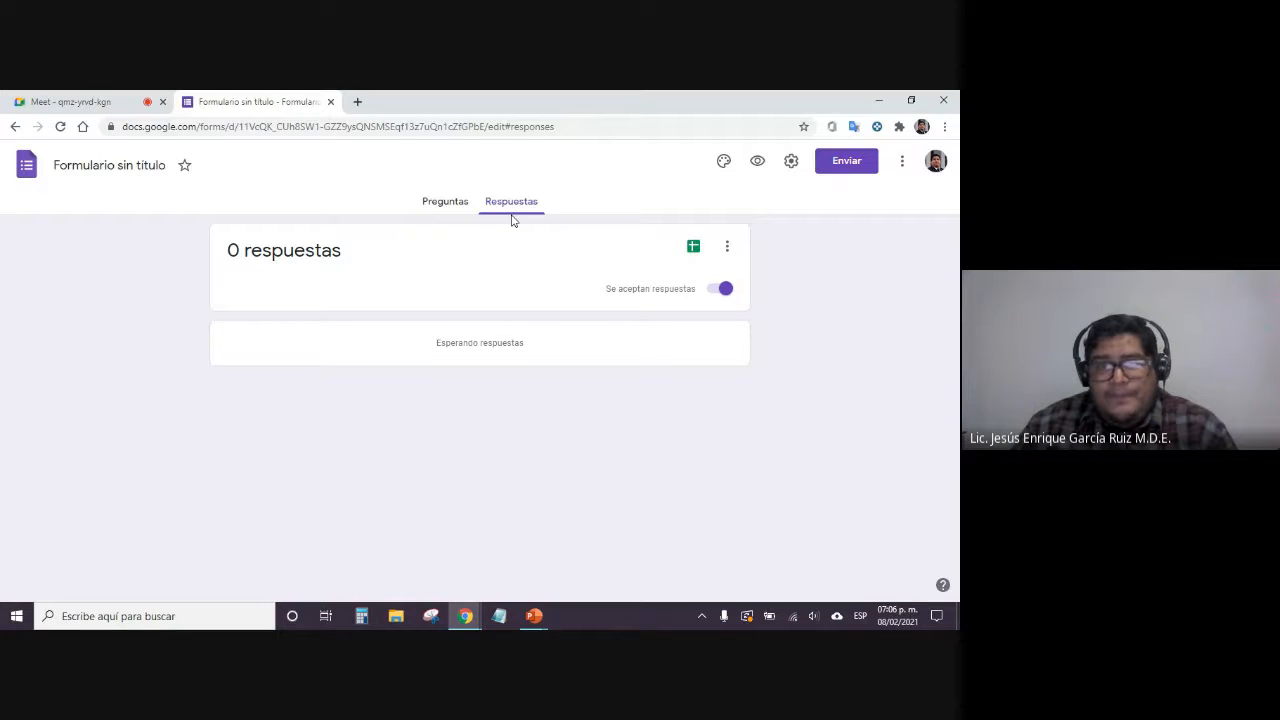
pyautogui.click(452, 203)
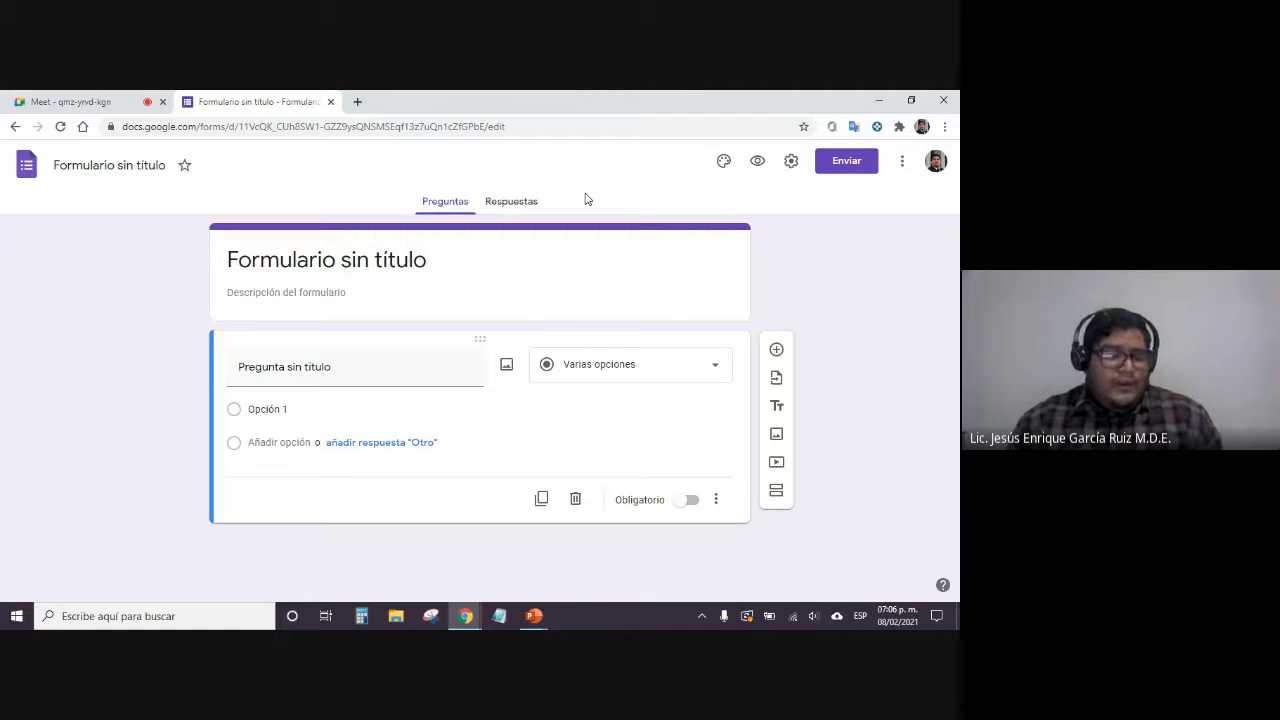
# Replace the default form title with "Emprendimiento de nuevo restaurante"
pyautogui.click(260, 268)
pyautogui.click(140, 289)
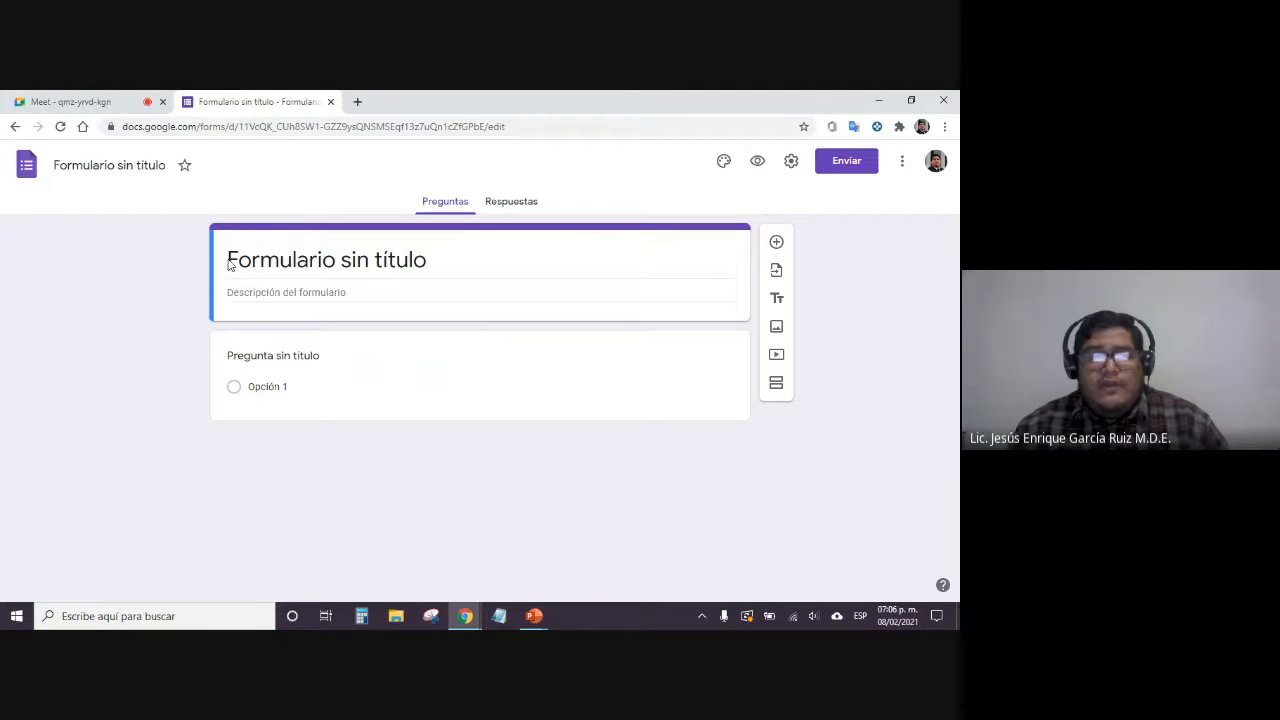
pyautogui.click(352, 260)
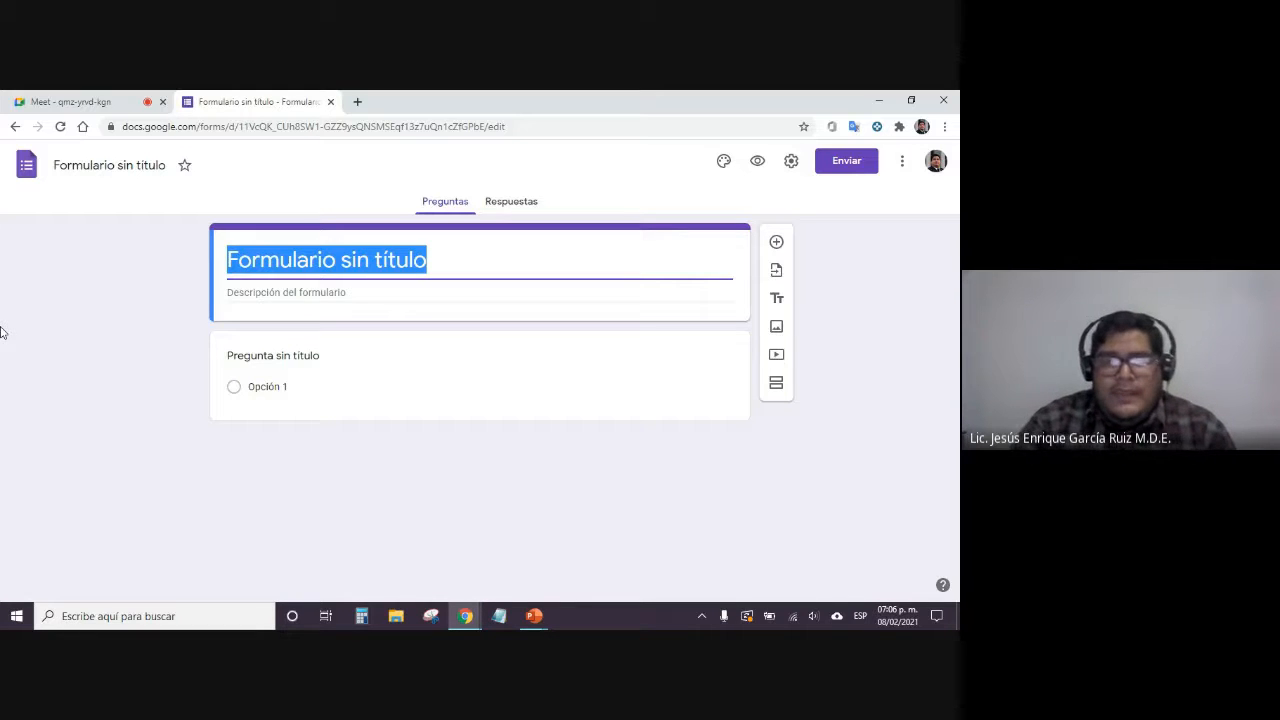
pyautogui.press('BackSpace')
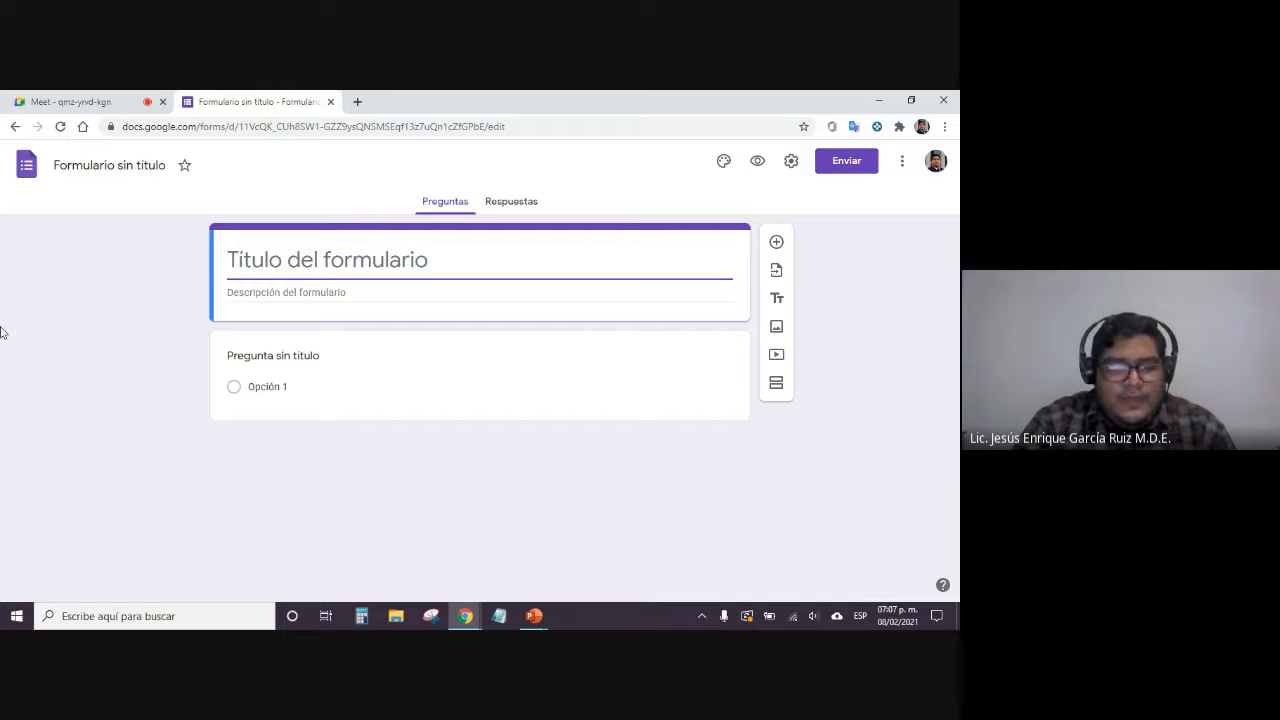
pyautogui.write('Emprendimi')
pyautogui.write('ent')
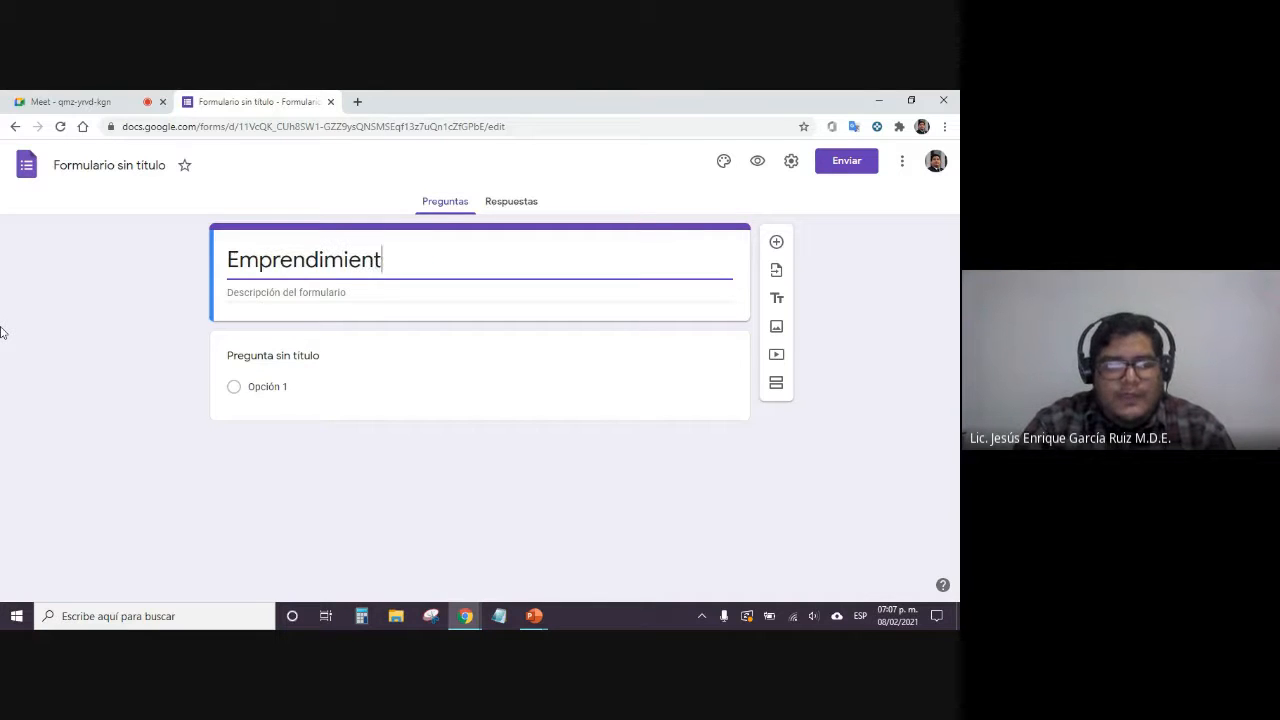
pyautogui.write('o de nuevo restaurante')
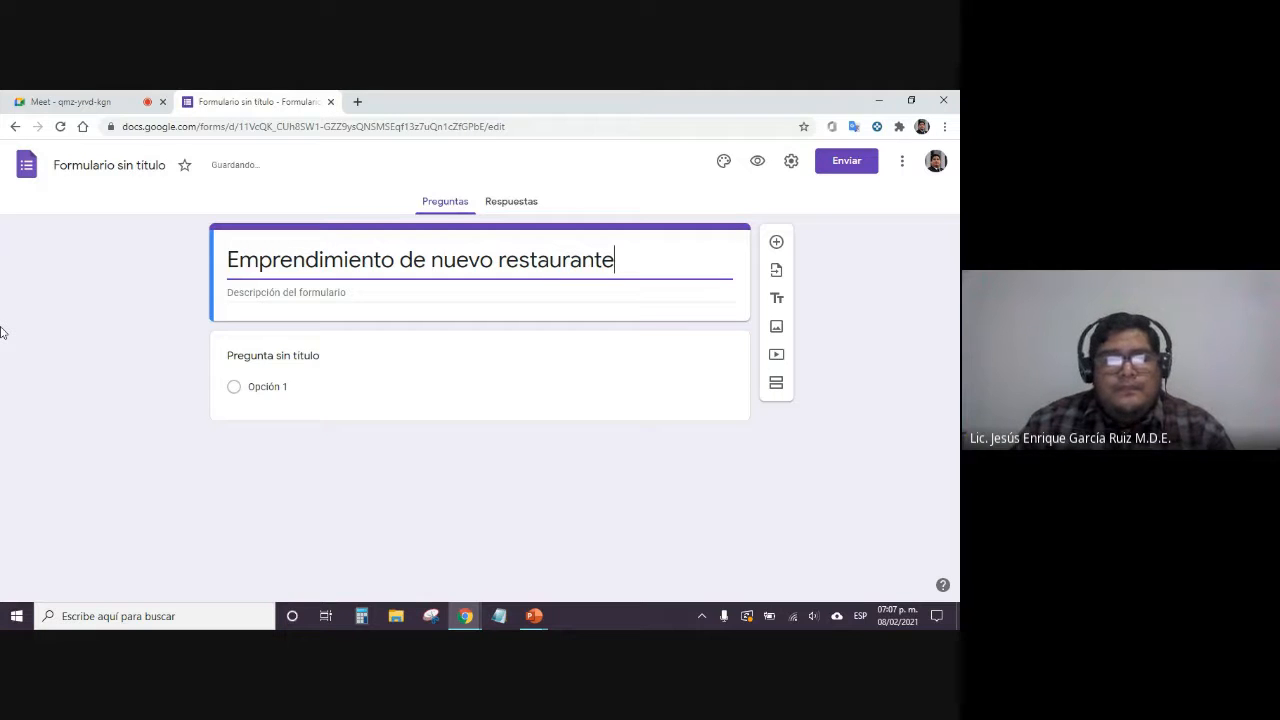
# Change the form title to "Preferencias en anime"
pyautogui.tripleClick(421, 259)
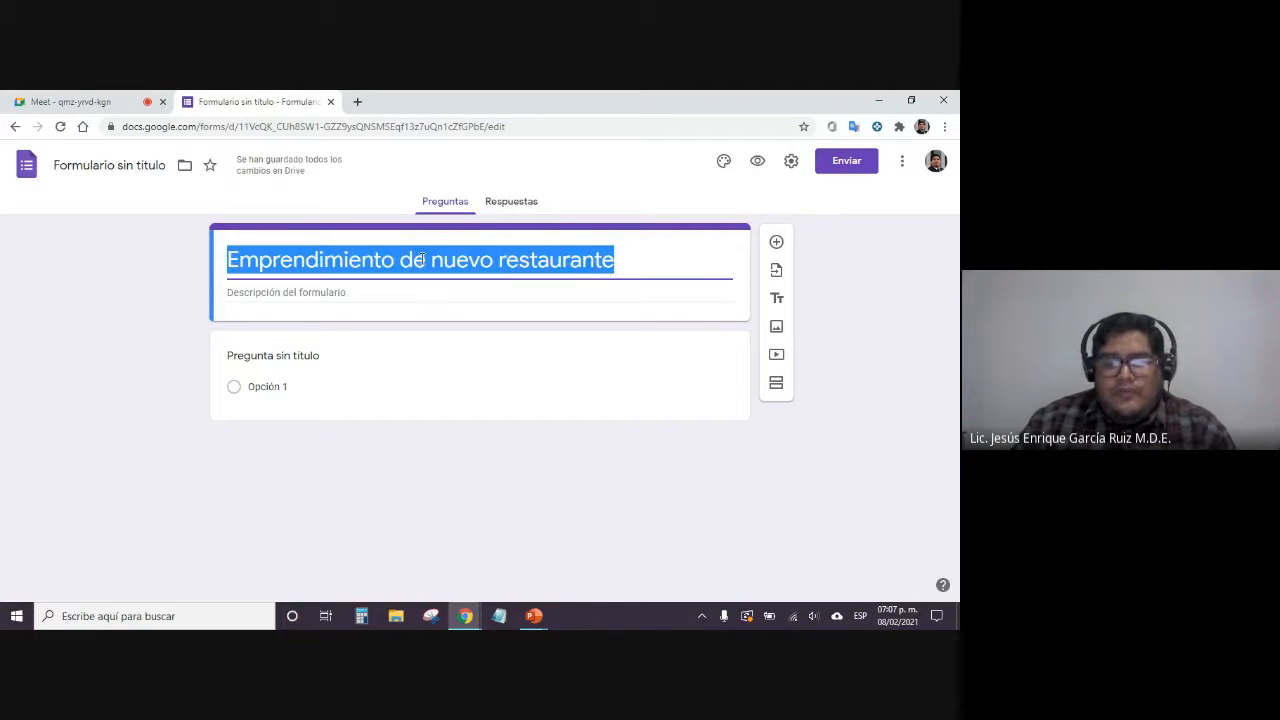
pyautogui.press('BackSpace')
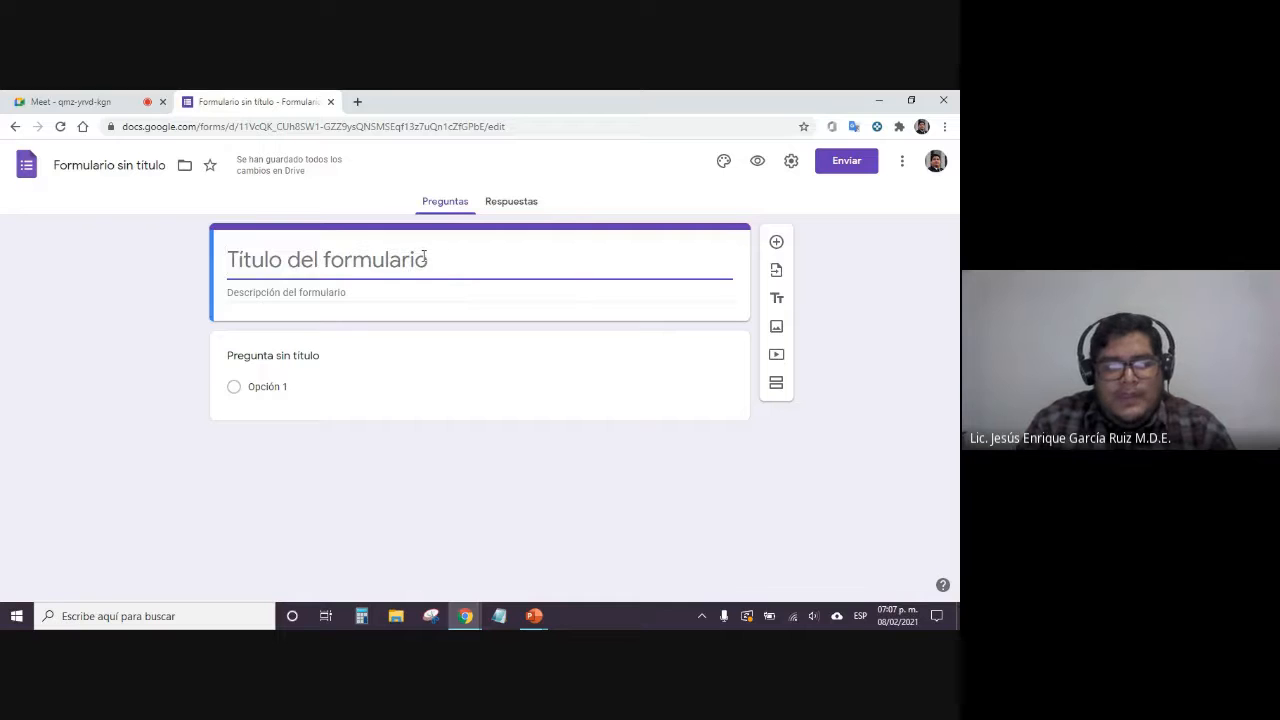
pyautogui.write('Preferen')
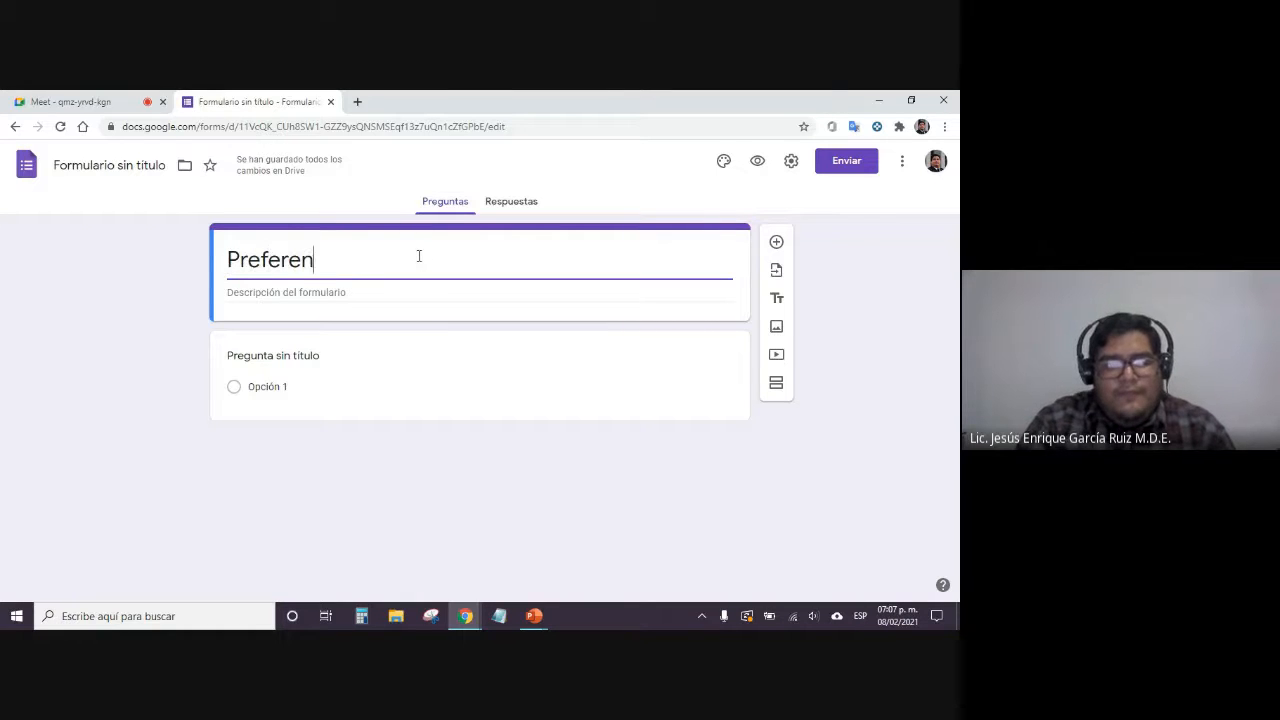
pyautogui.write('cias en anime')
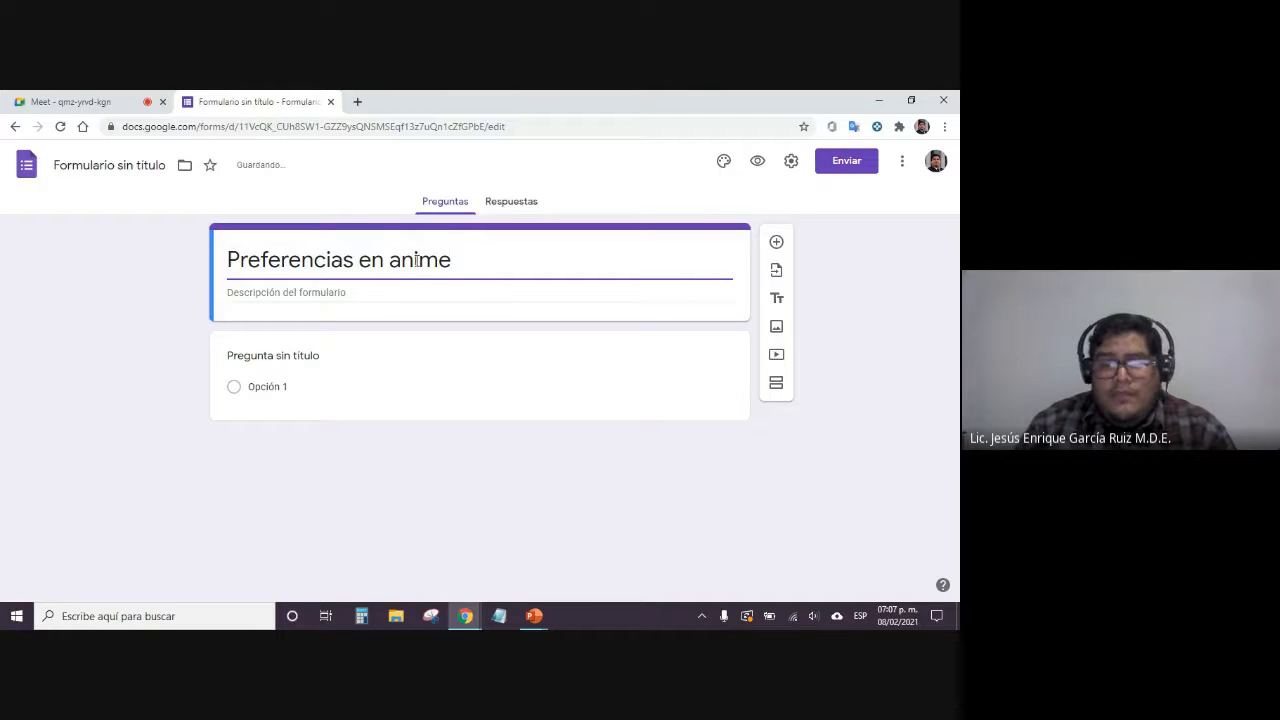
# Change the form title to "Gusto sobre las pizzas"
pyautogui.hotkey('ctrl', 'a')
pyautogui.press('BackSpace')
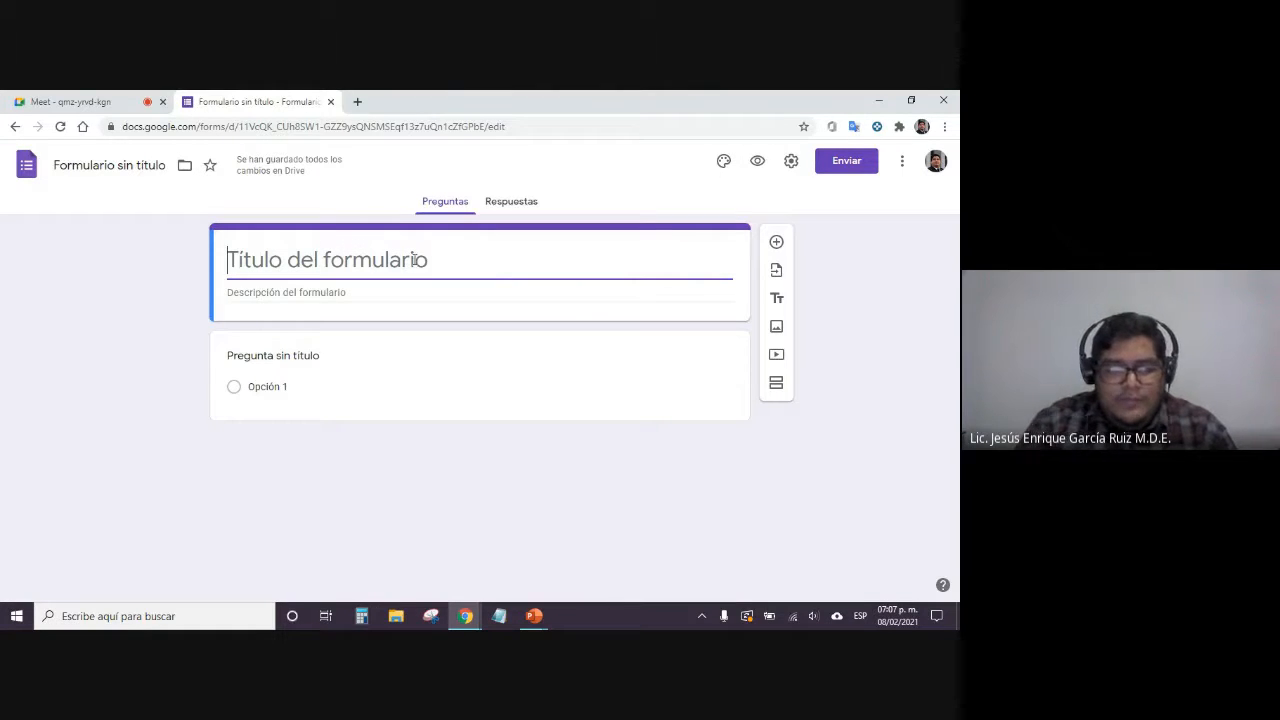
pyautogui.write('Gusto')
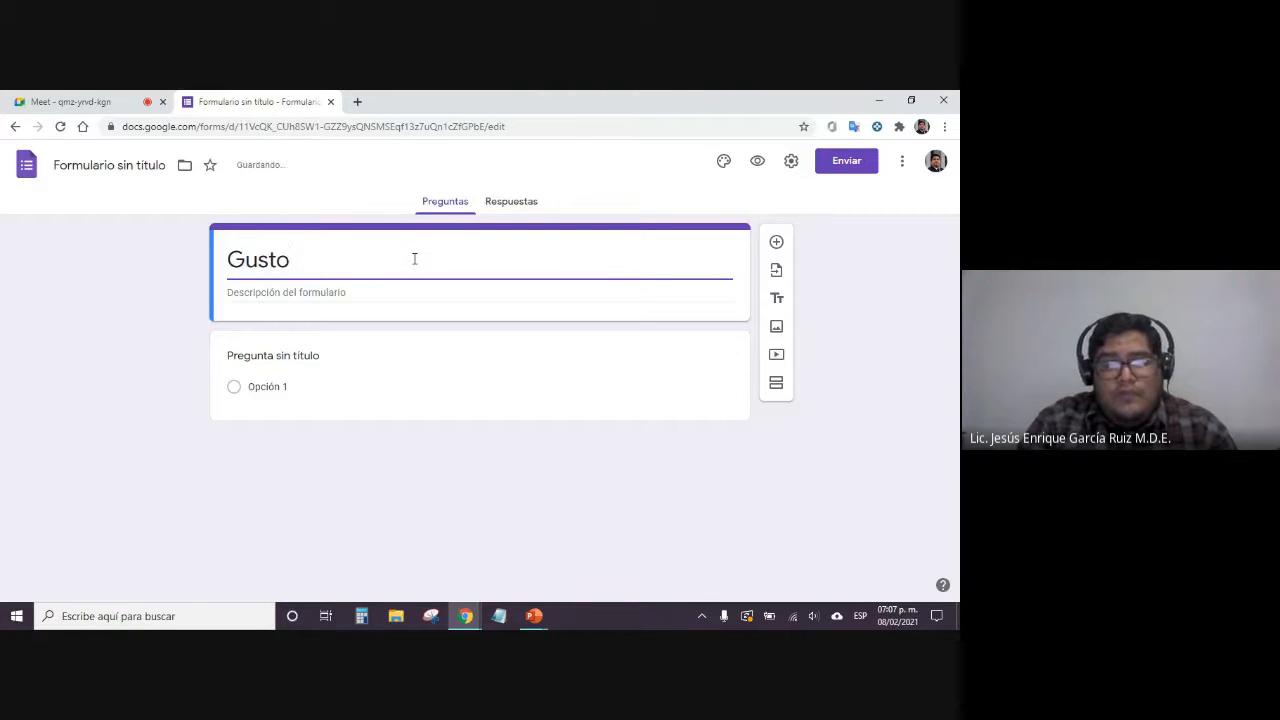
pyautogui.write(' sobre las pizzas')
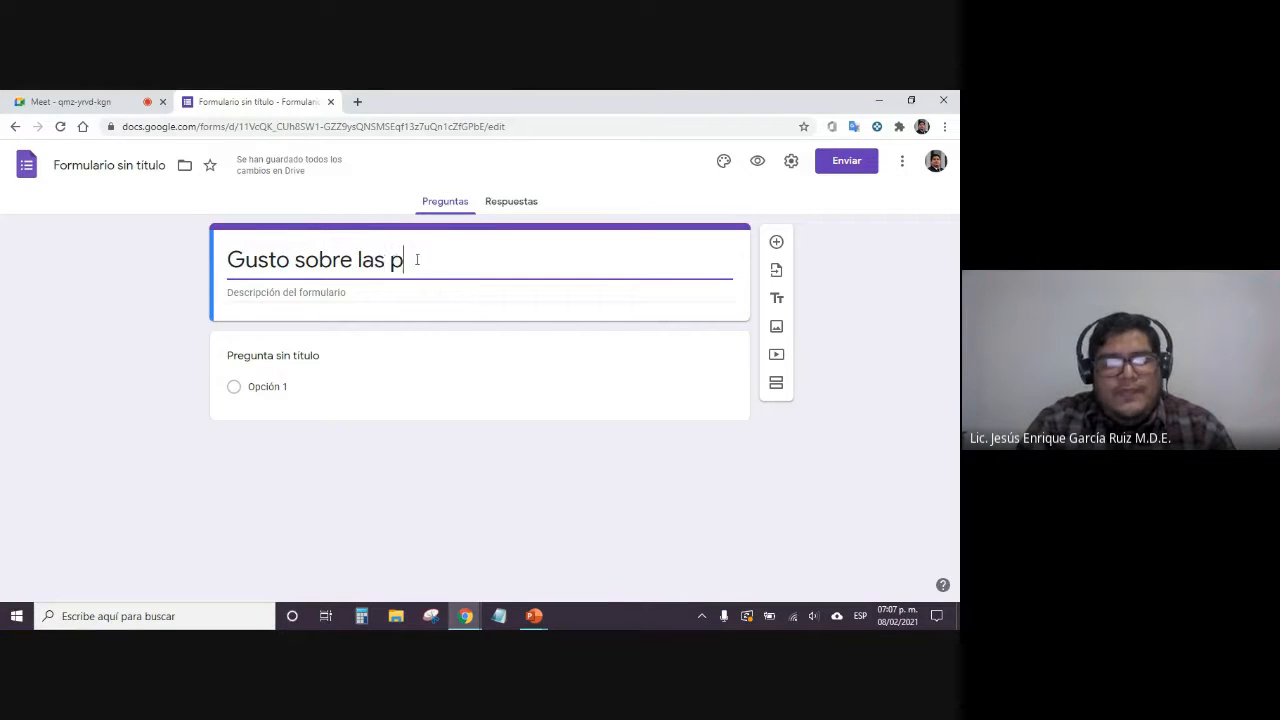
# Change the form title to "Publicidad en GranD"
pyautogui.tripleClick(418, 256)
pyautogui.press('BackSpace')
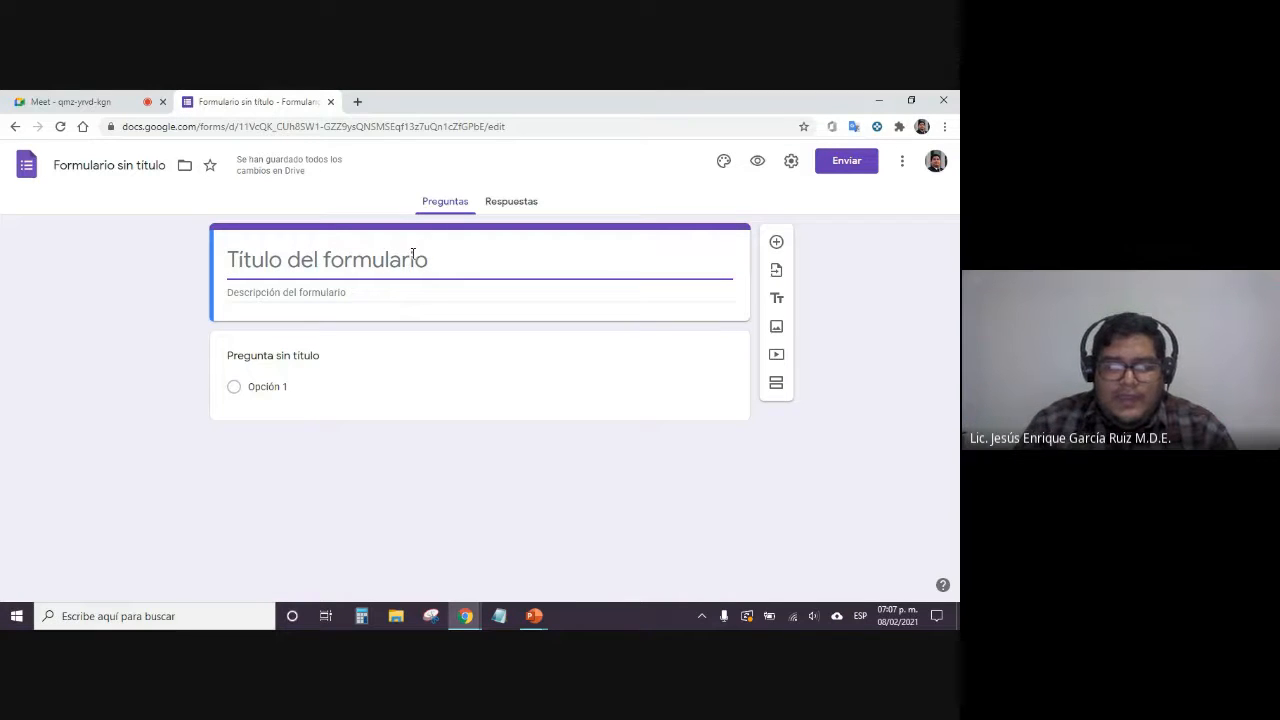
pyautogui.write('Publicid')
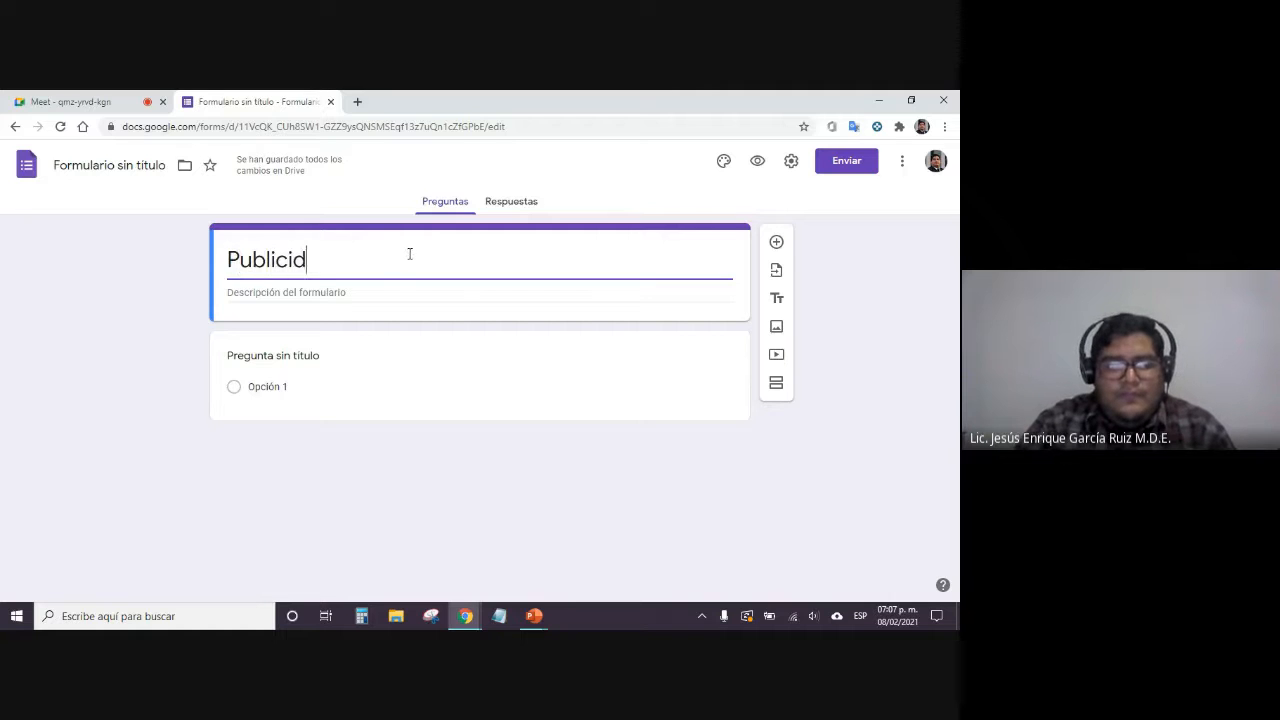
pyautogui.write('ad en GranD')
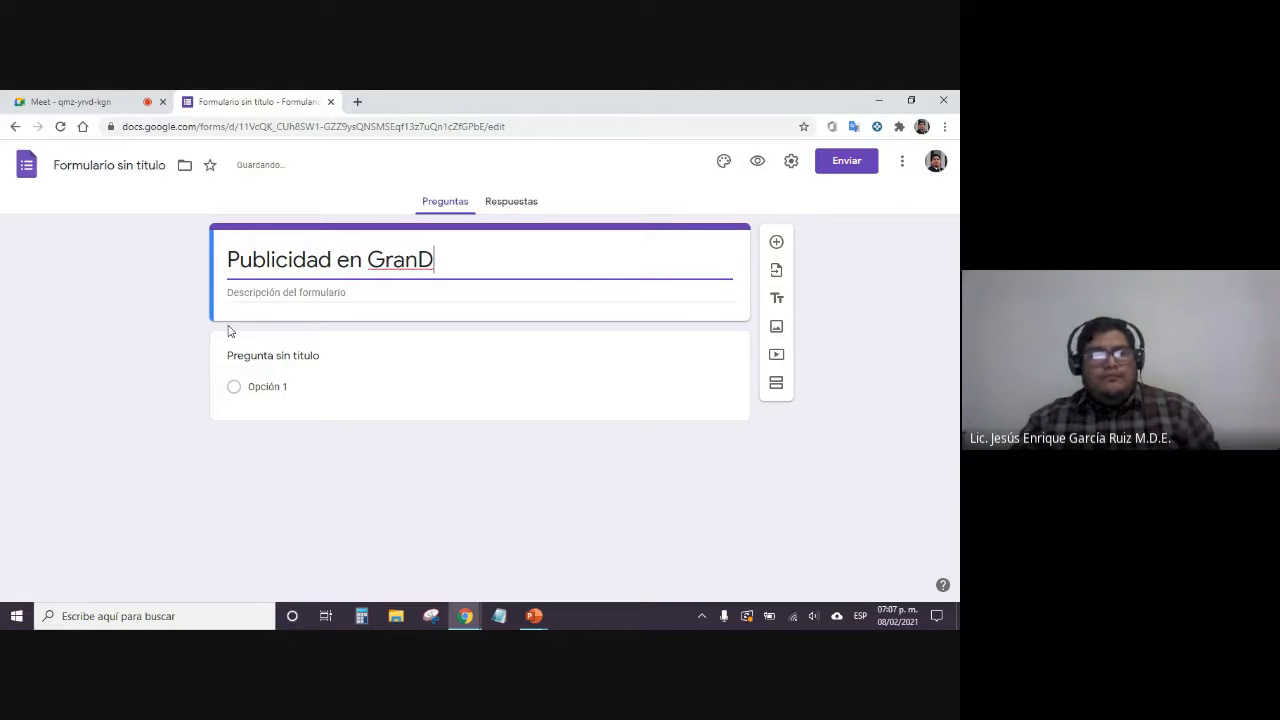
# Change the form title to "Preferencias sobre futbol mexicano"
pyautogui.click(101, 322)
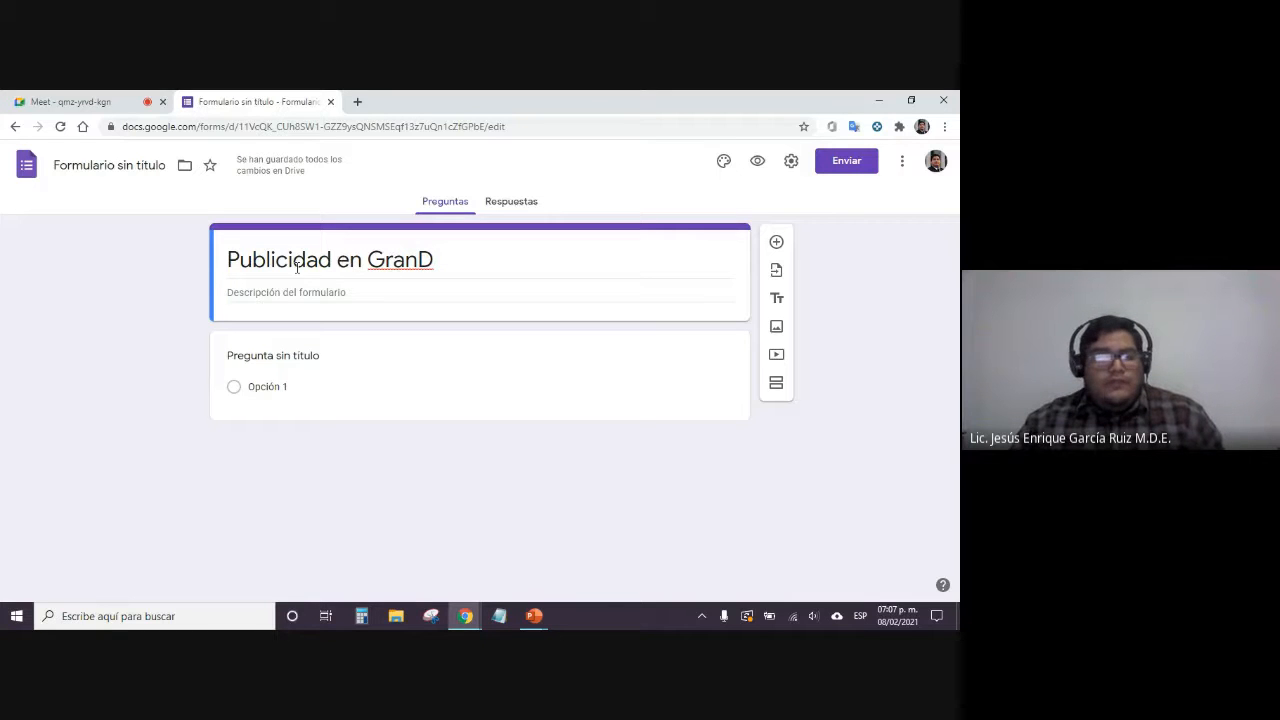
pyautogui.tripleClick(331, 262)
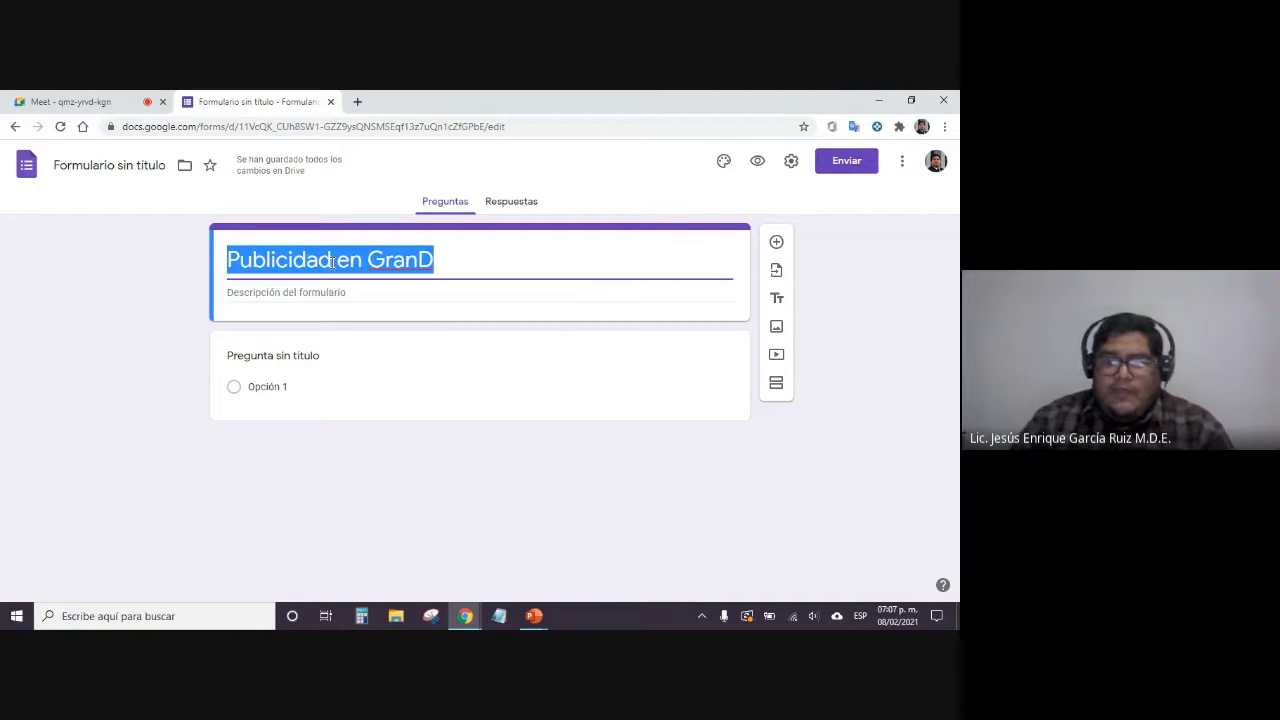
pyautogui.press('BackSpace')
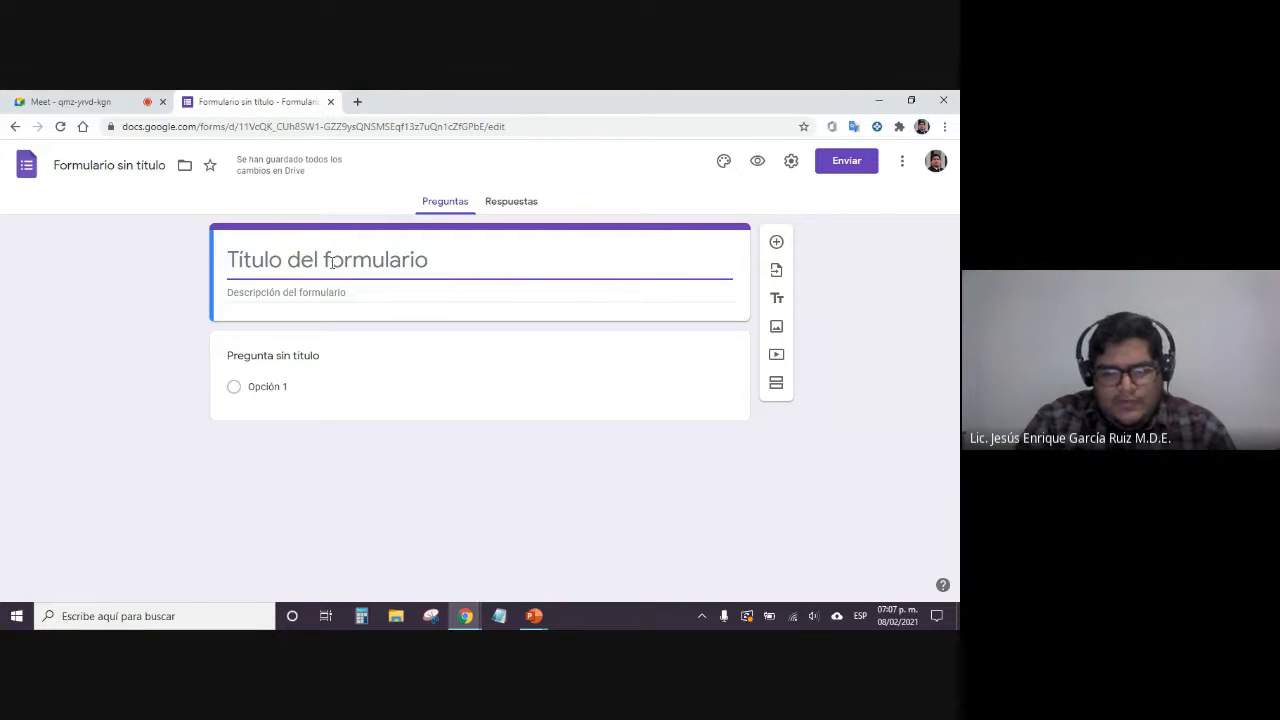
pyautogui.write('Pr')
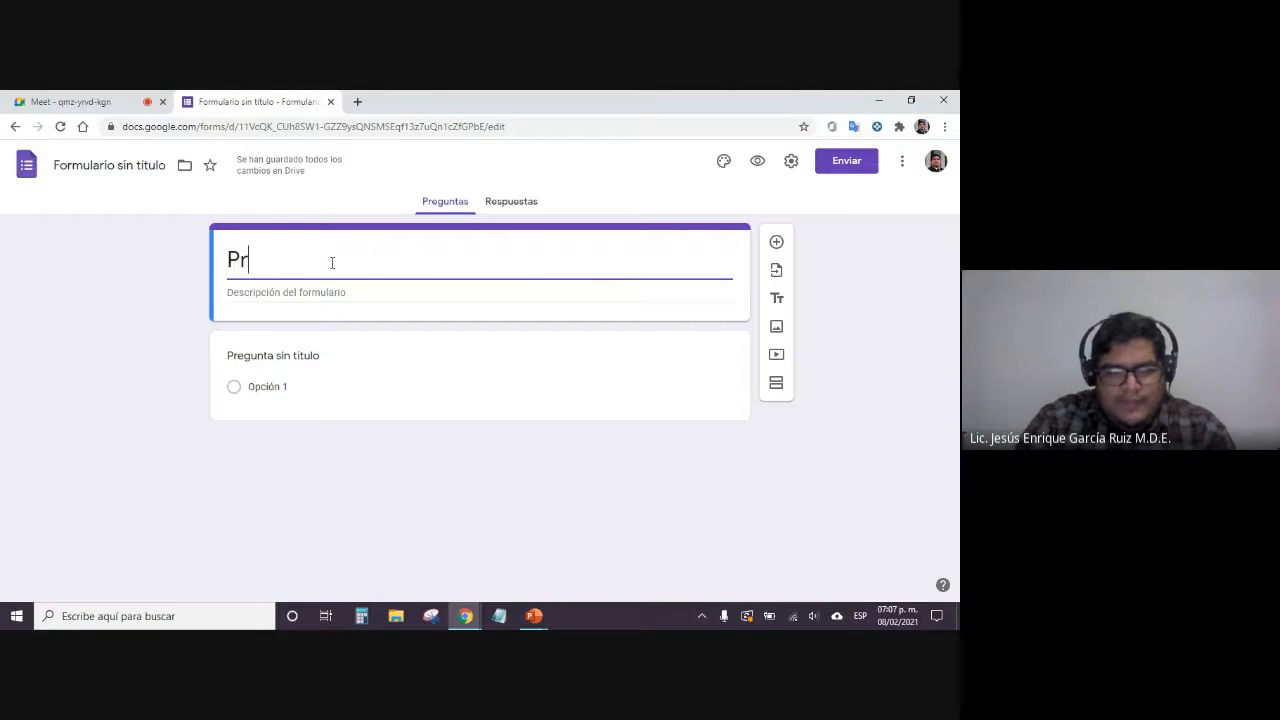
pyautogui.write('eferencias s')
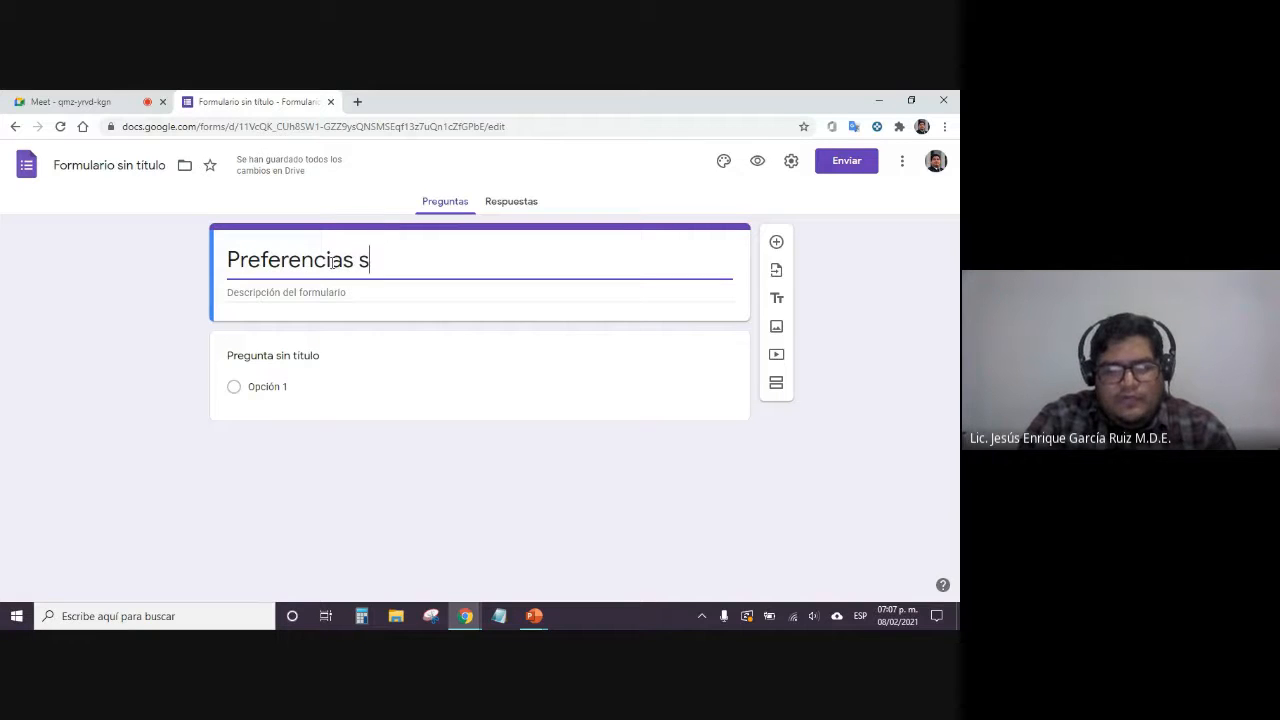
pyautogui.write('obre futbol')
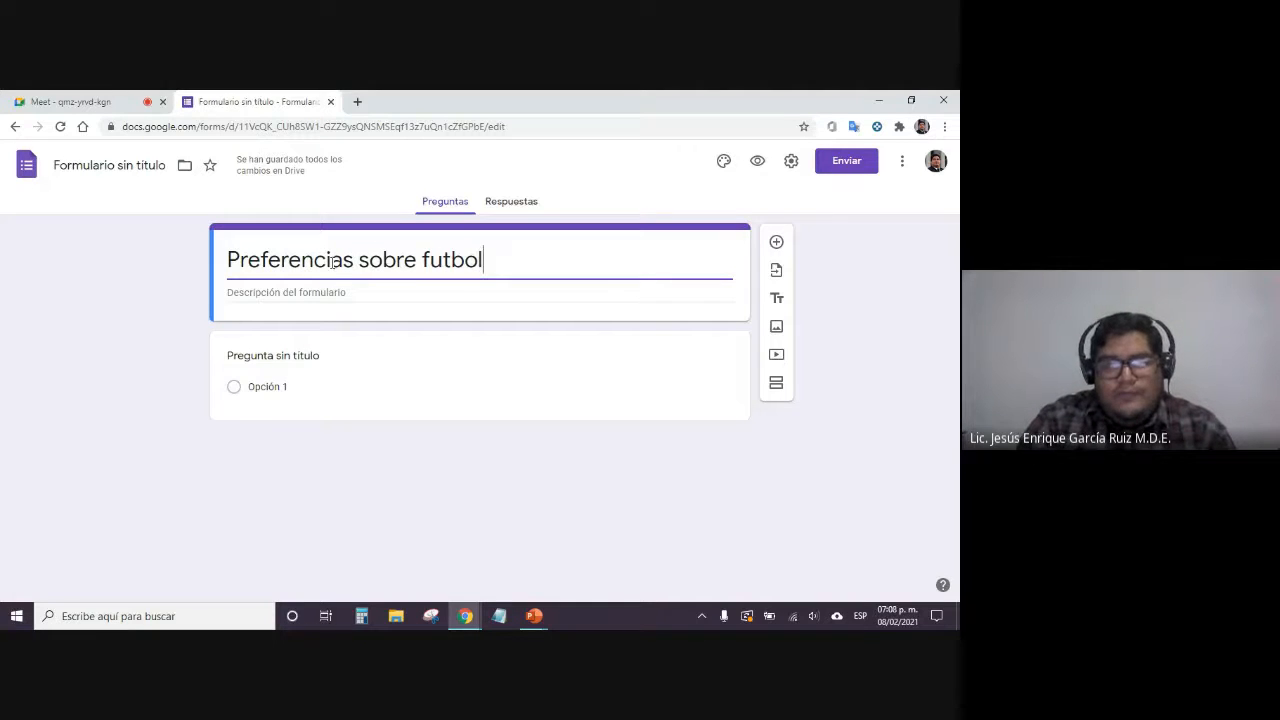
pyautogui.write(' mexicano')
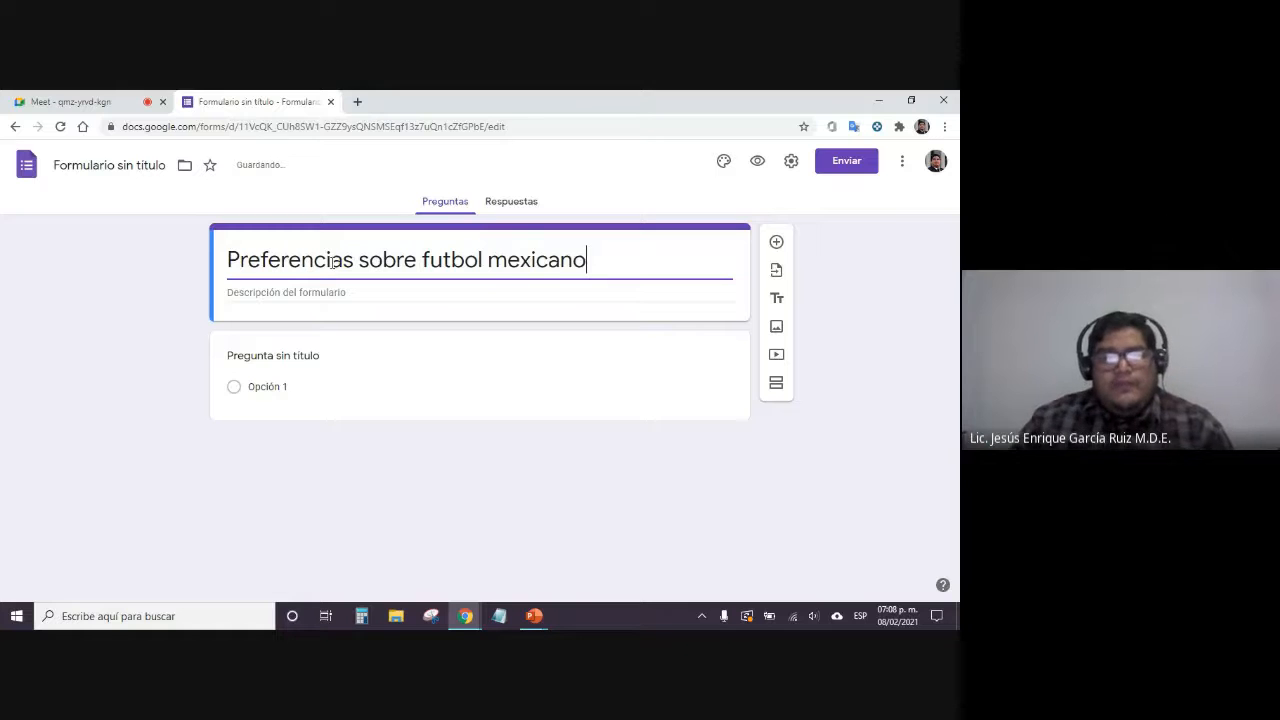
pyautogui.click(146, 321)
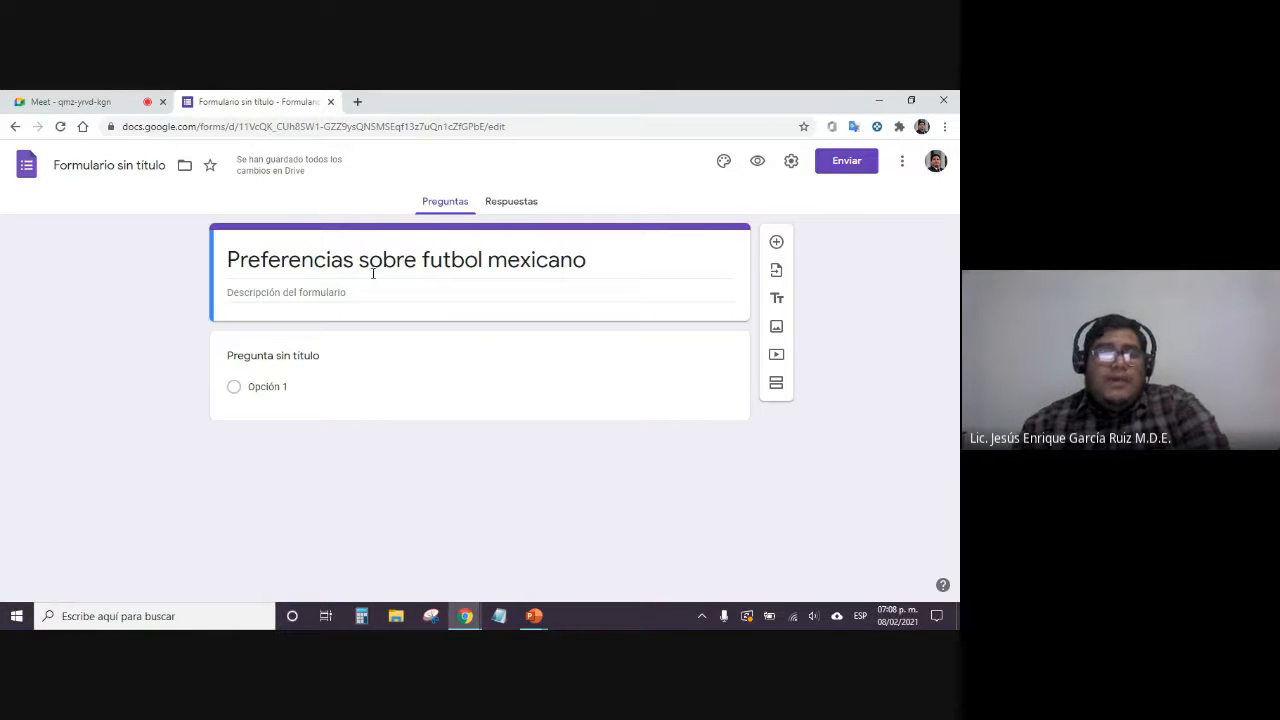
pyautogui.click(307, 293)
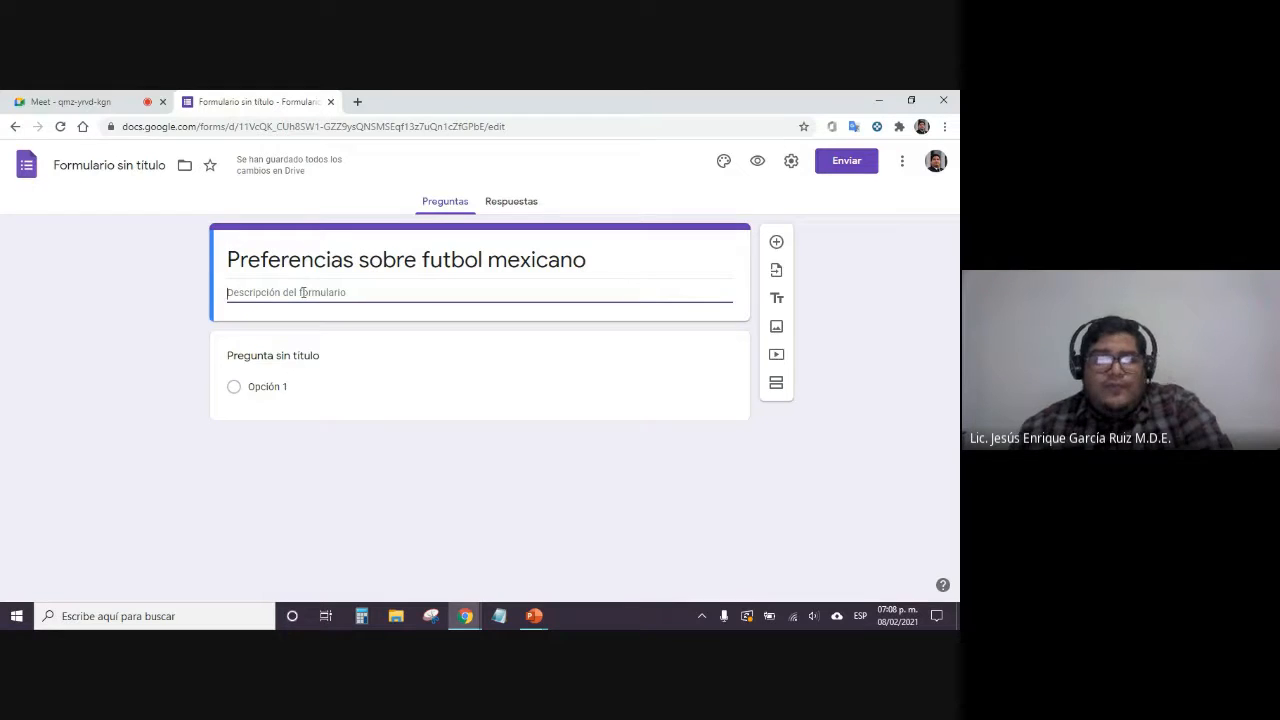
pyautogui.click(171, 292)
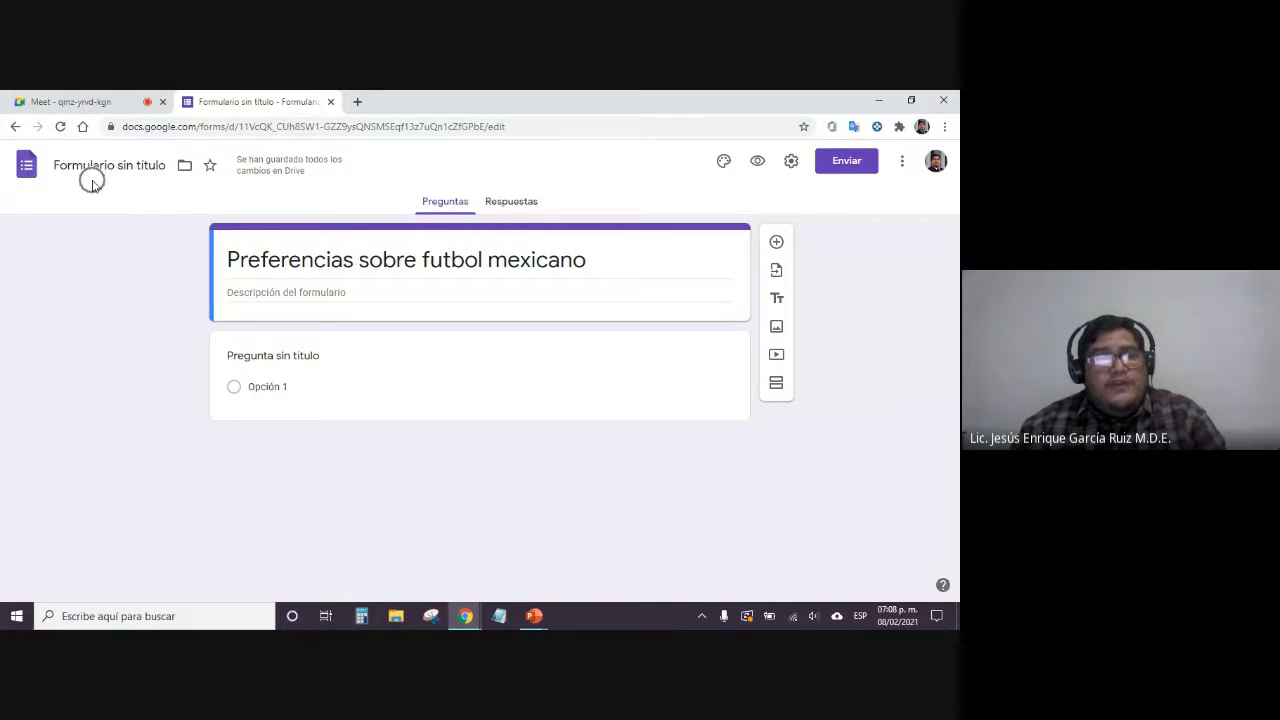
pyautogui.press('ctrl')
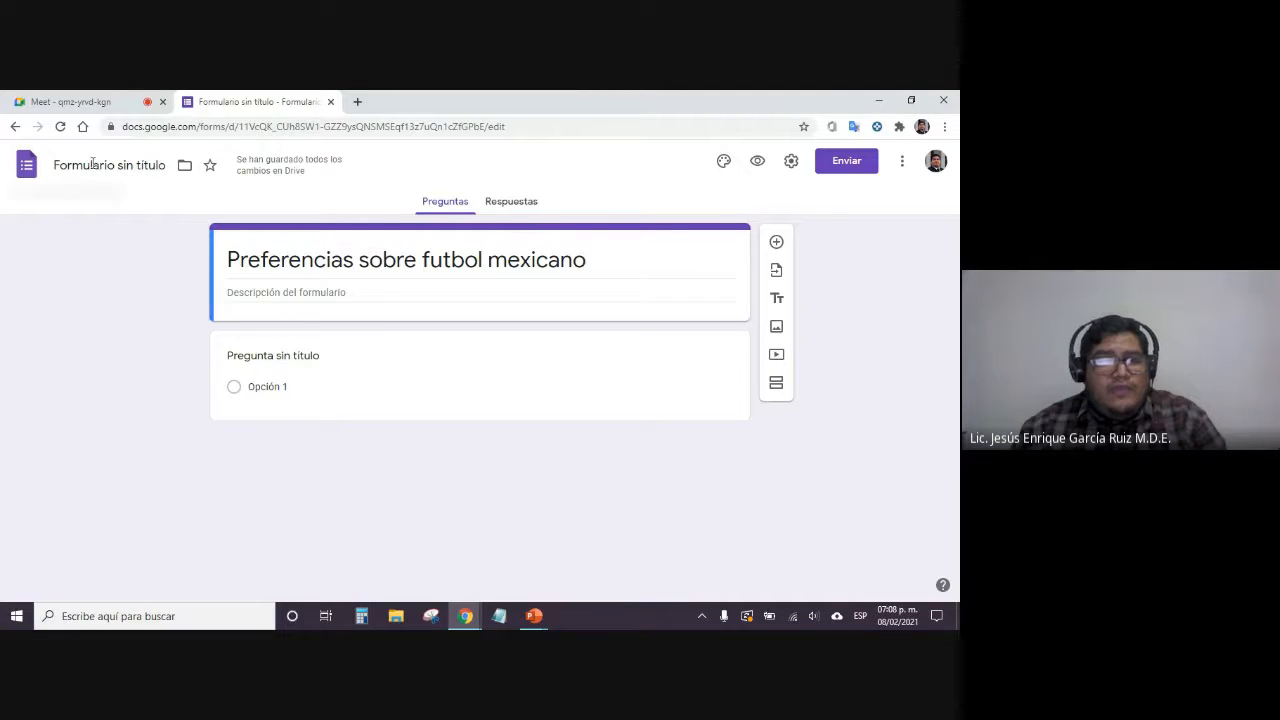
pyautogui.press('ctrl')
pyautogui.press('ctrl')
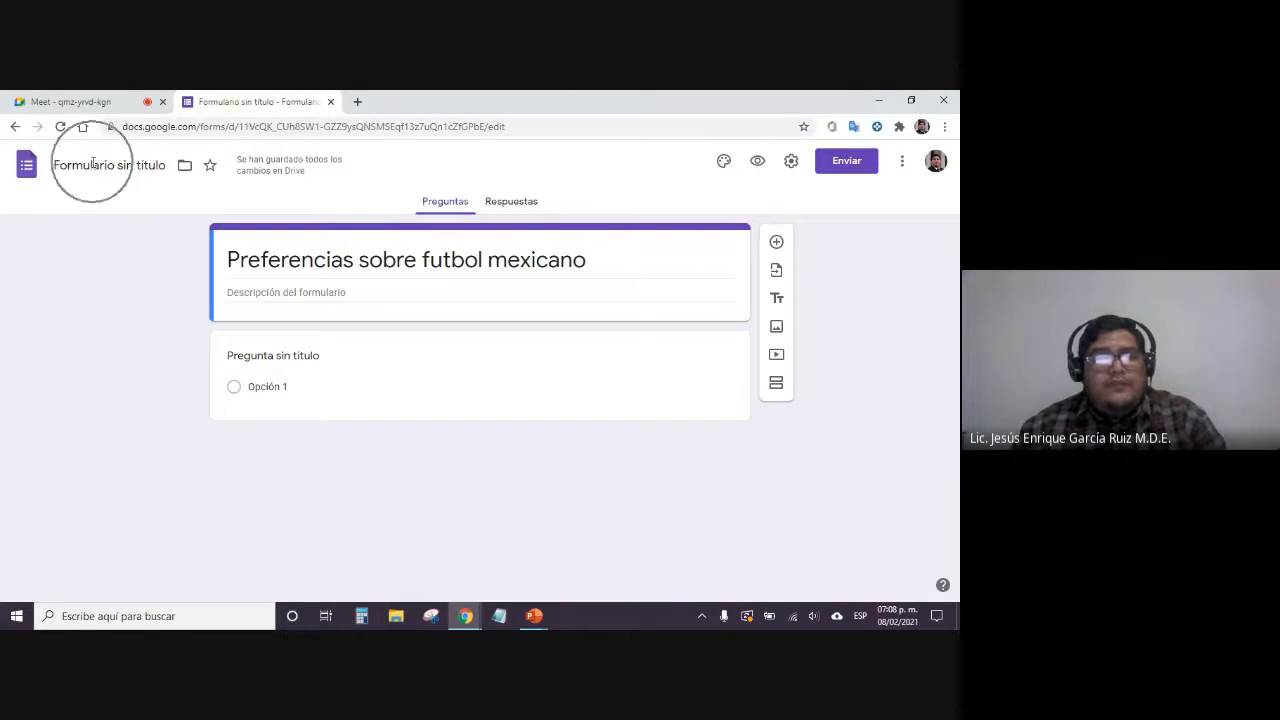
# Give the untitled form file the same name as its title, "Preferencias sobre futbol mexicano"
pyautogui.click(944, 126)
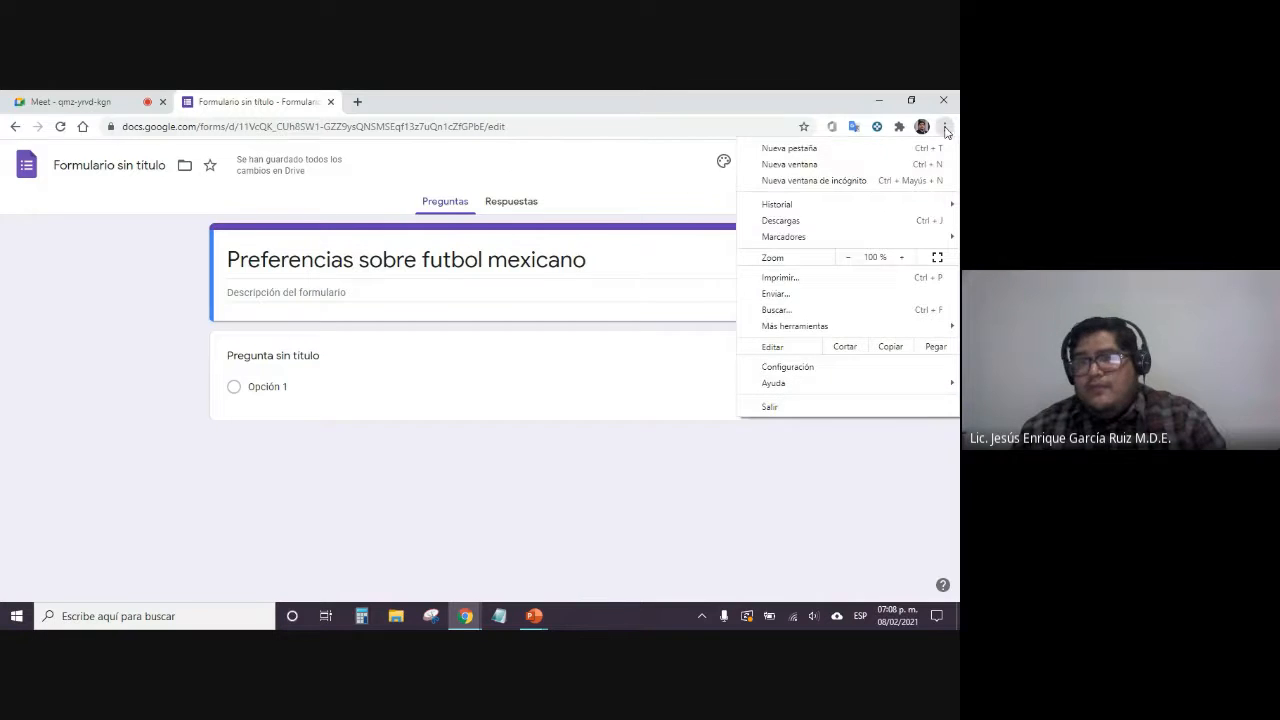
pyautogui.click(906, 258)
pyautogui.click(906, 258)
pyautogui.click(97, 260)
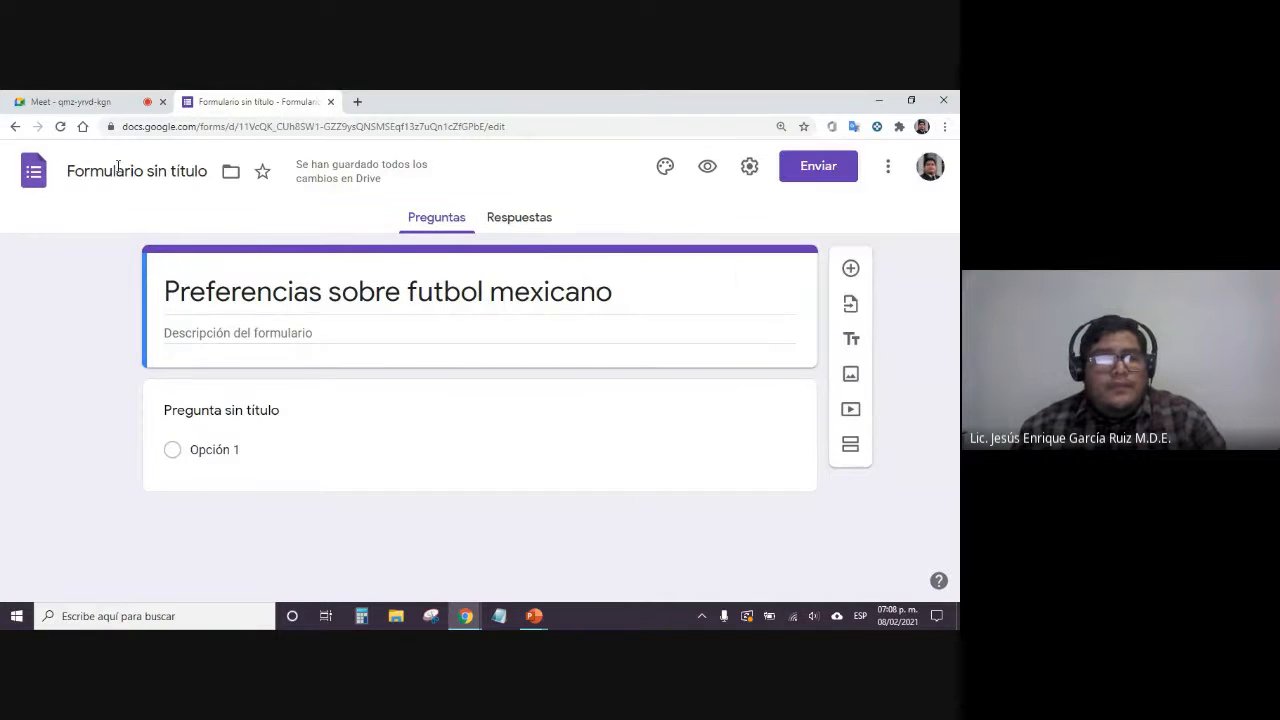
pyautogui.press('ctrl')
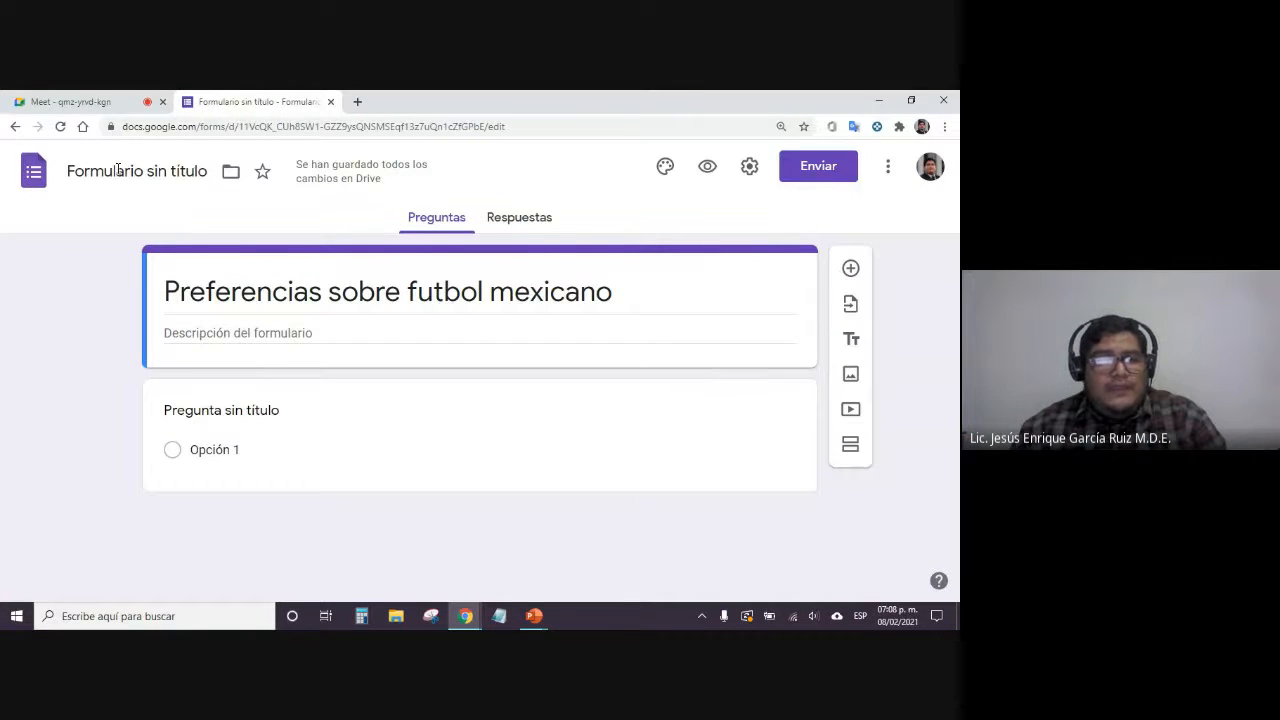
pyautogui.click(118, 170)
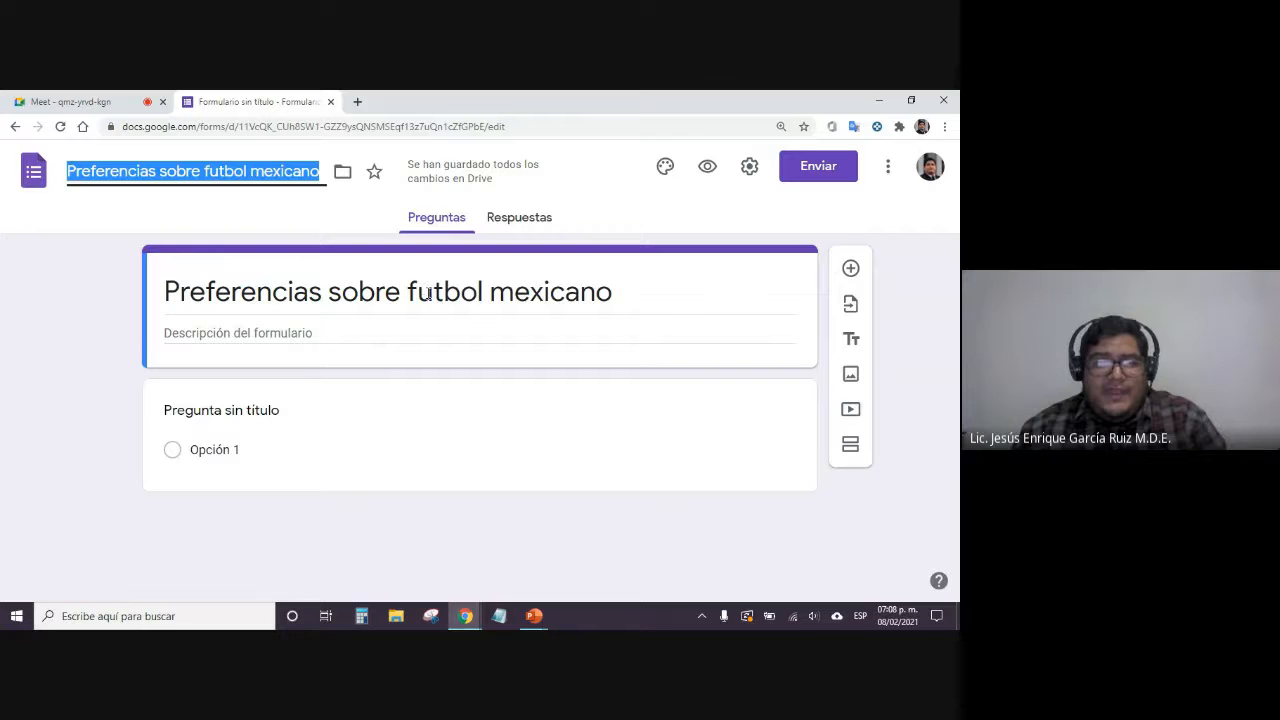
# Try removing the word "sobre" from the form title
pyautogui.click(389, 288)
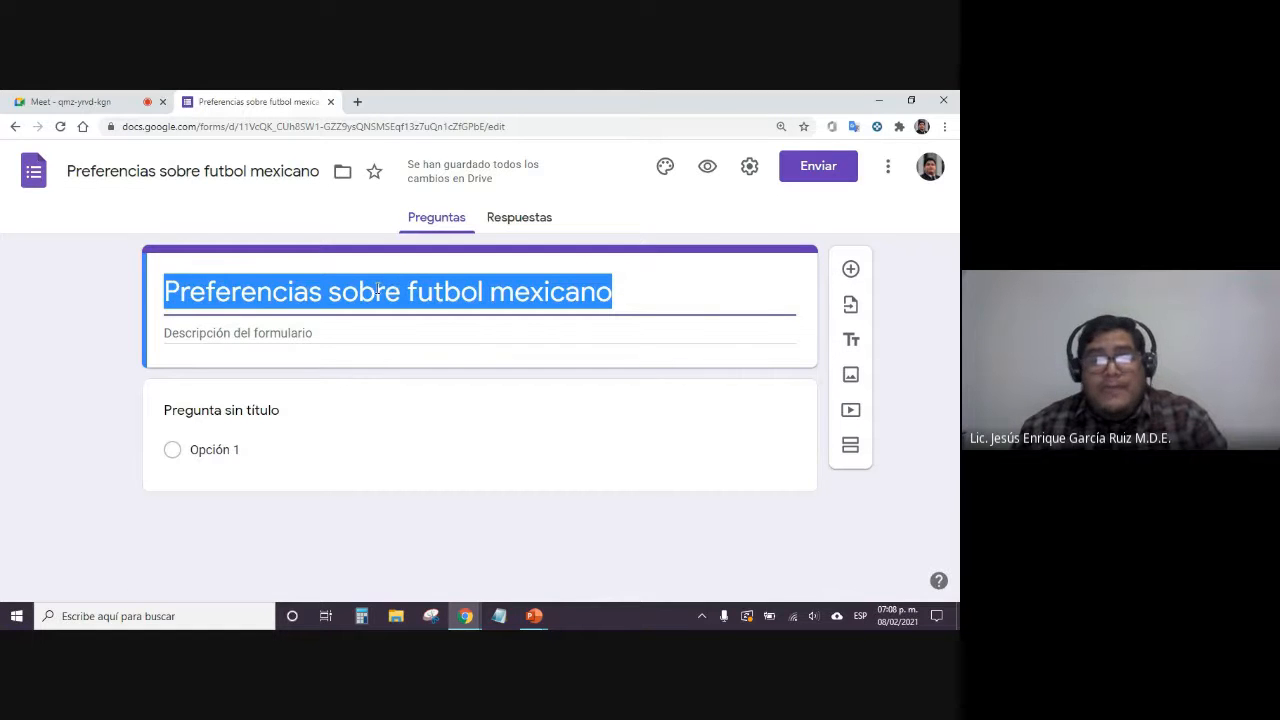
pyautogui.doubleClick(375, 293)
pyautogui.press('BackSpace')
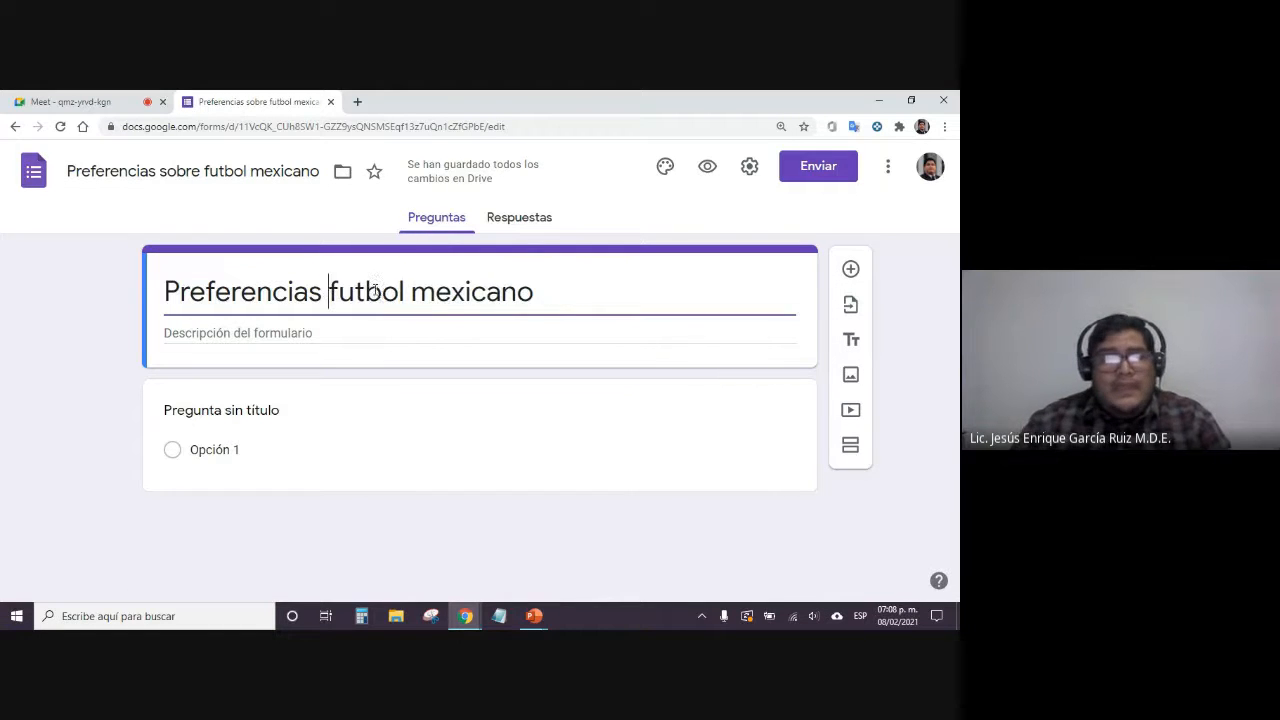
pyautogui.click(107, 268)
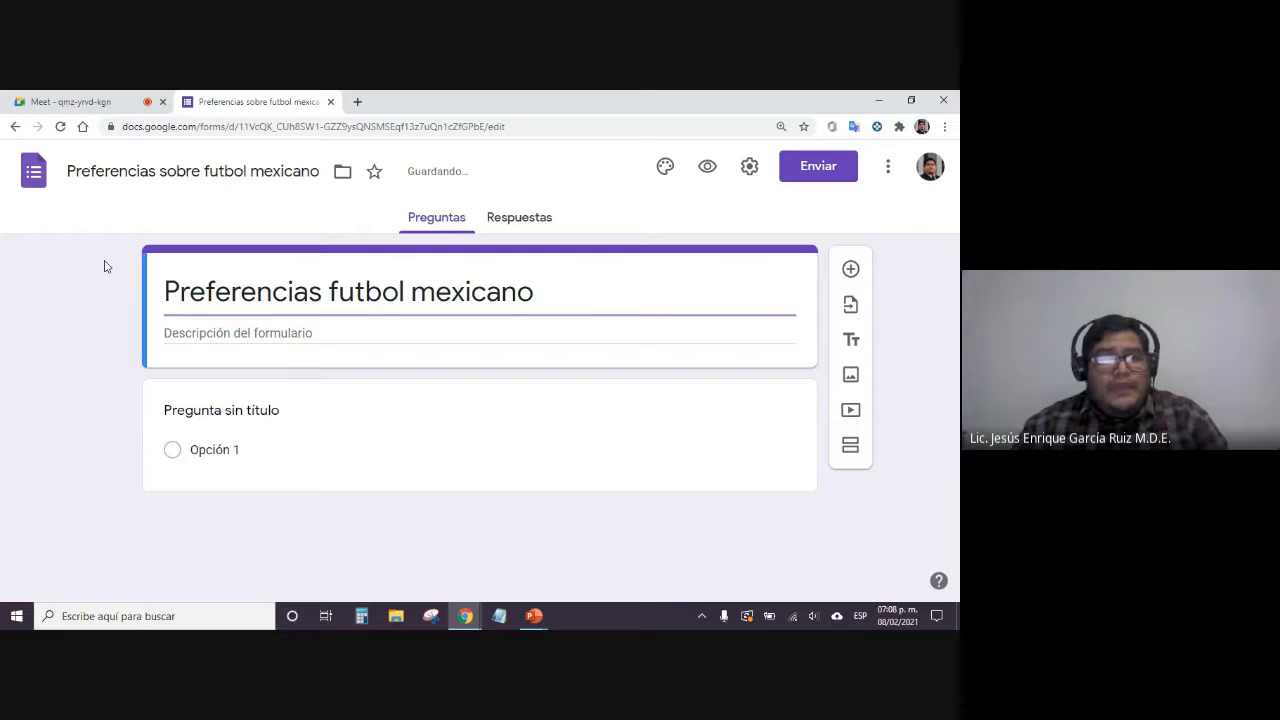
pyautogui.click(156, 171)
pyautogui.click(86, 279)
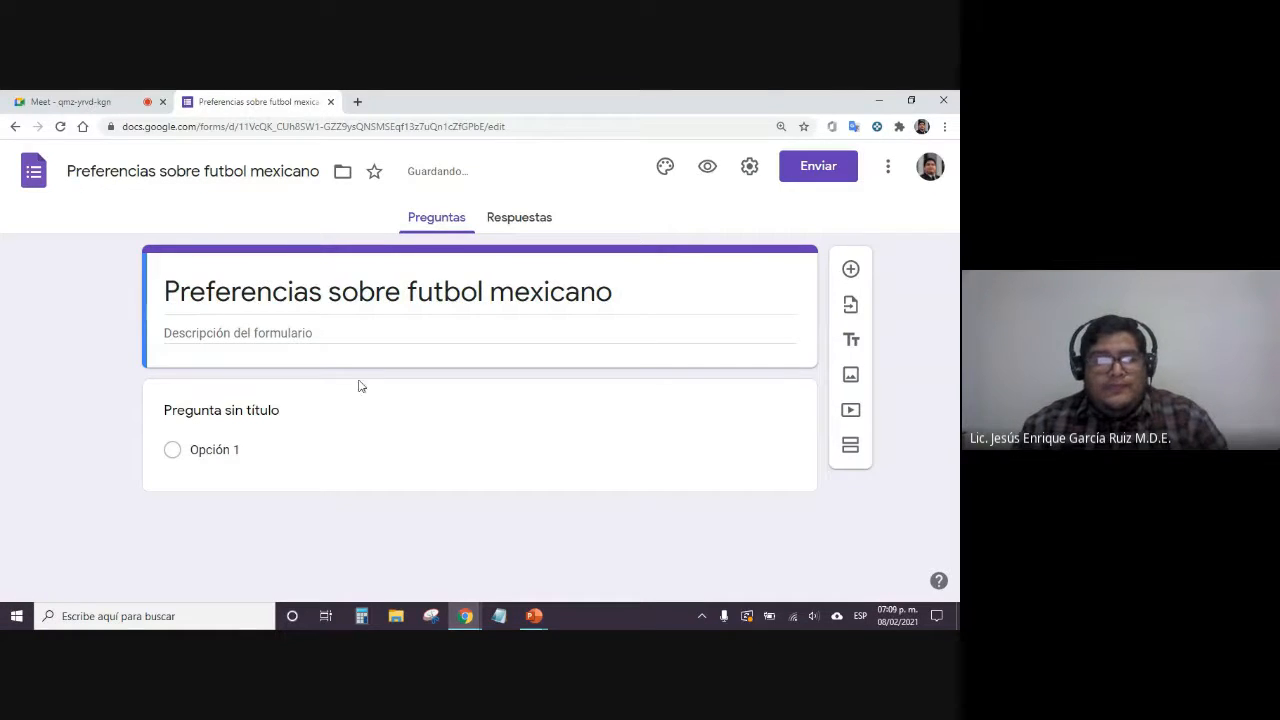
pyautogui.click(119, 171)
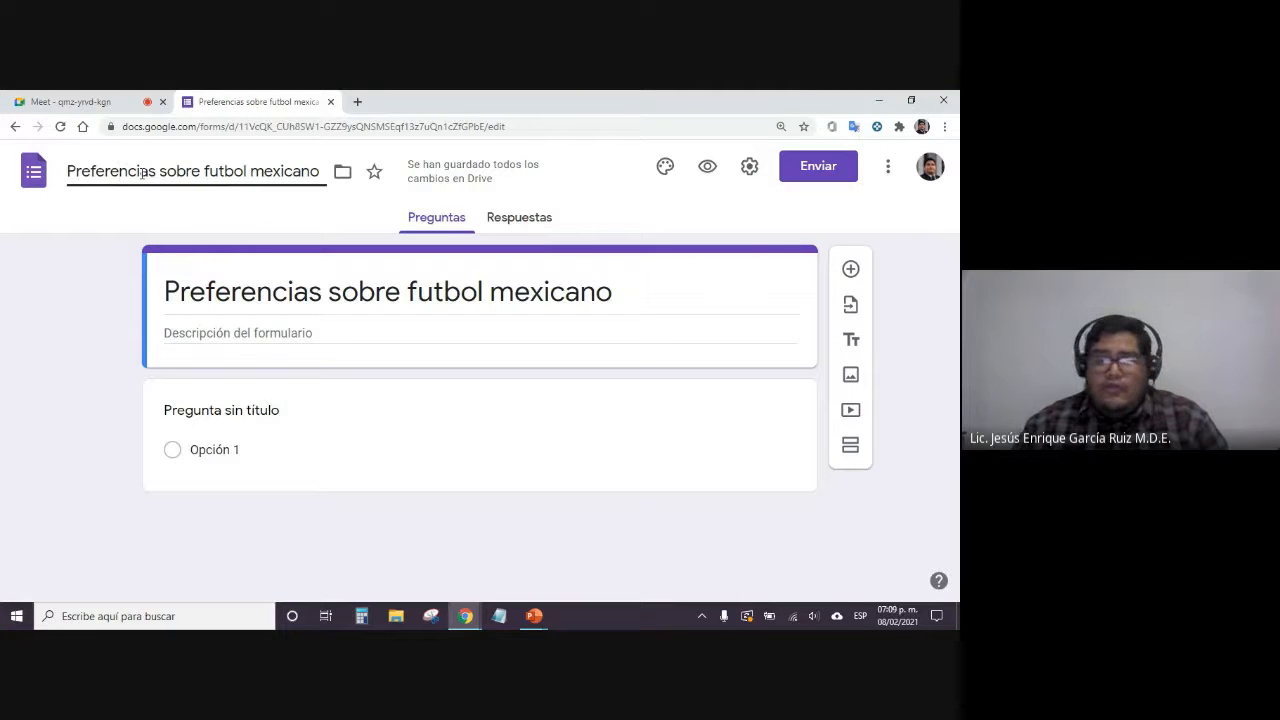
pyautogui.moveTo(95, 172); pyautogui.dragTo(206, 172)
pyautogui.click(162, 172)
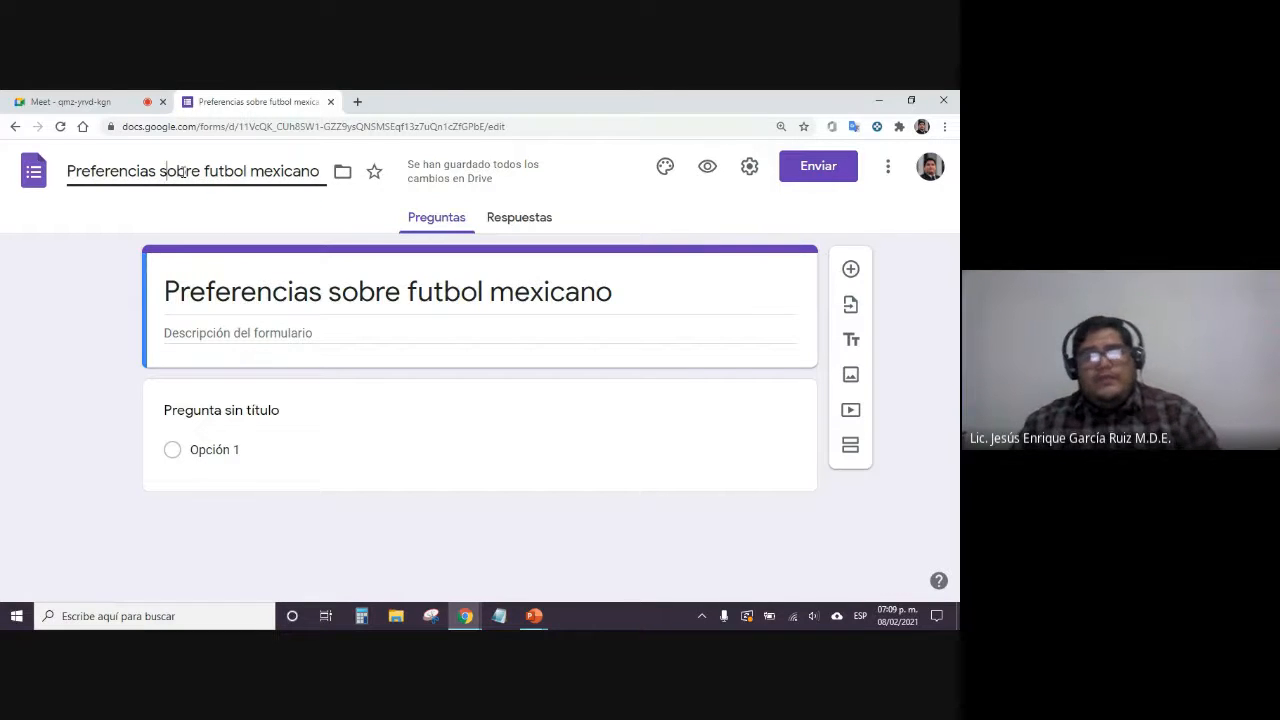
pyautogui.click(103, 299)
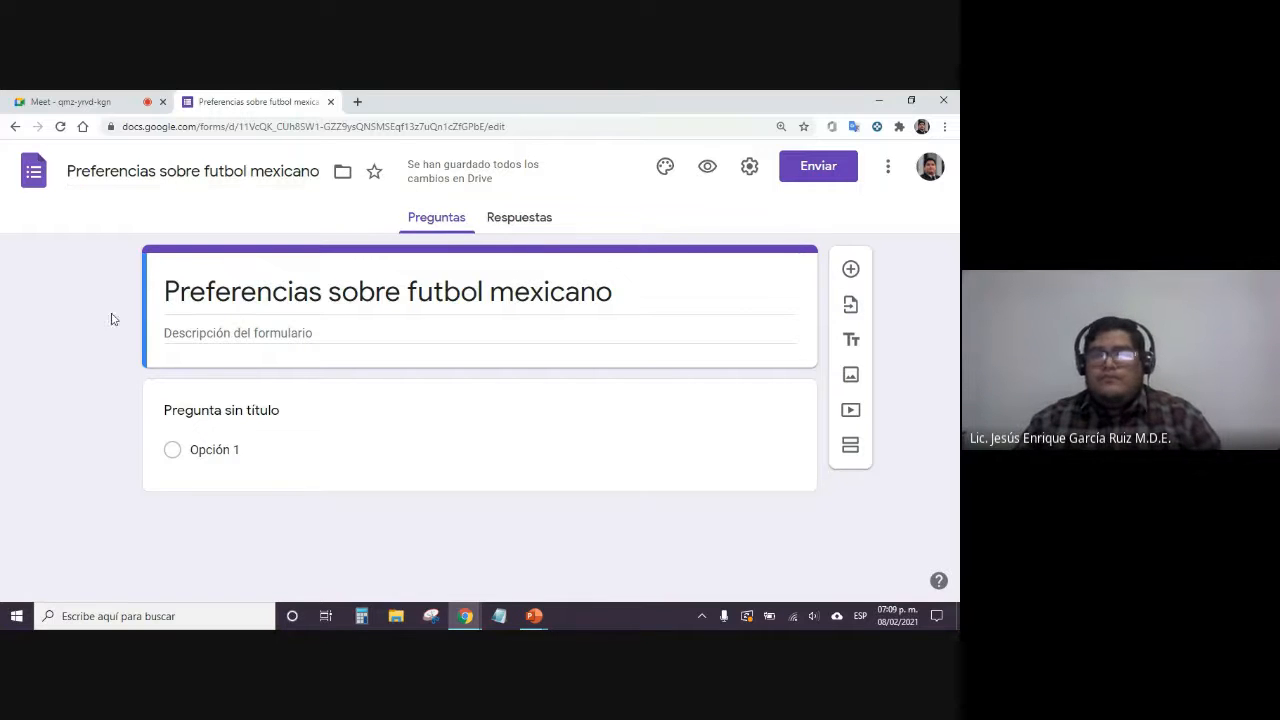
pyautogui.click(944, 126)
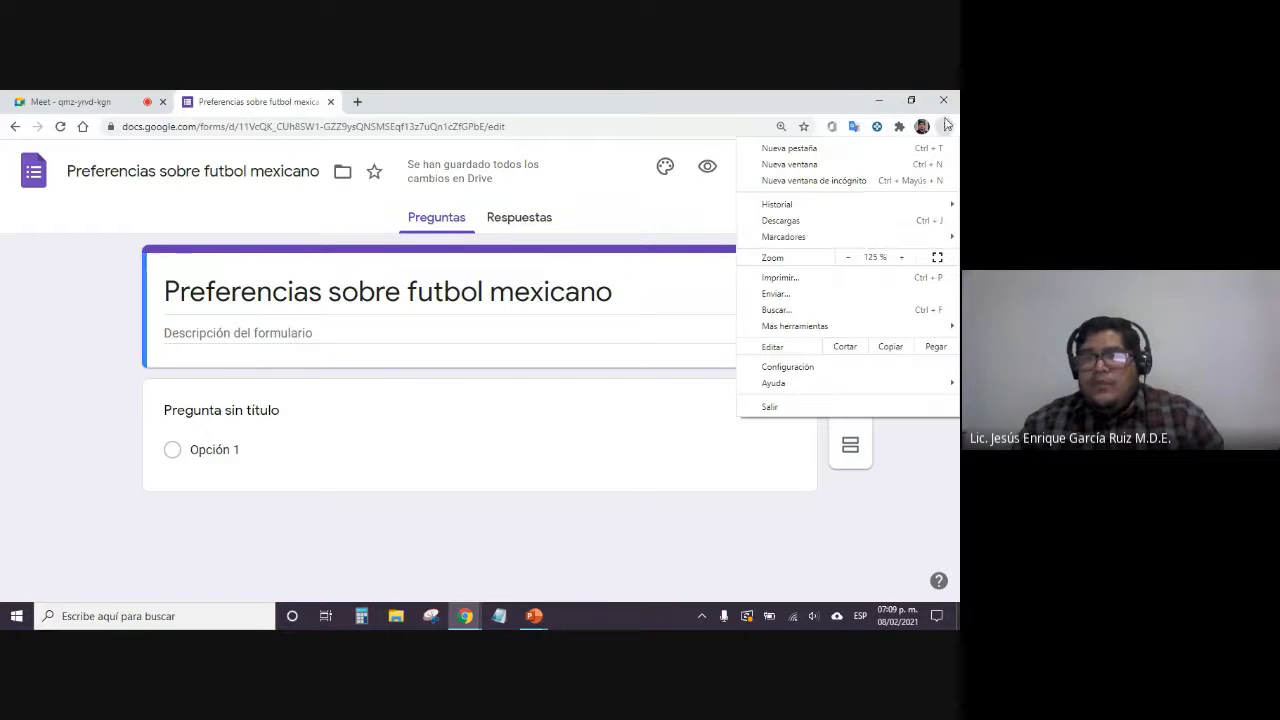
pyautogui.click(849, 257)
pyautogui.click(849, 257)
pyautogui.click(134, 229)
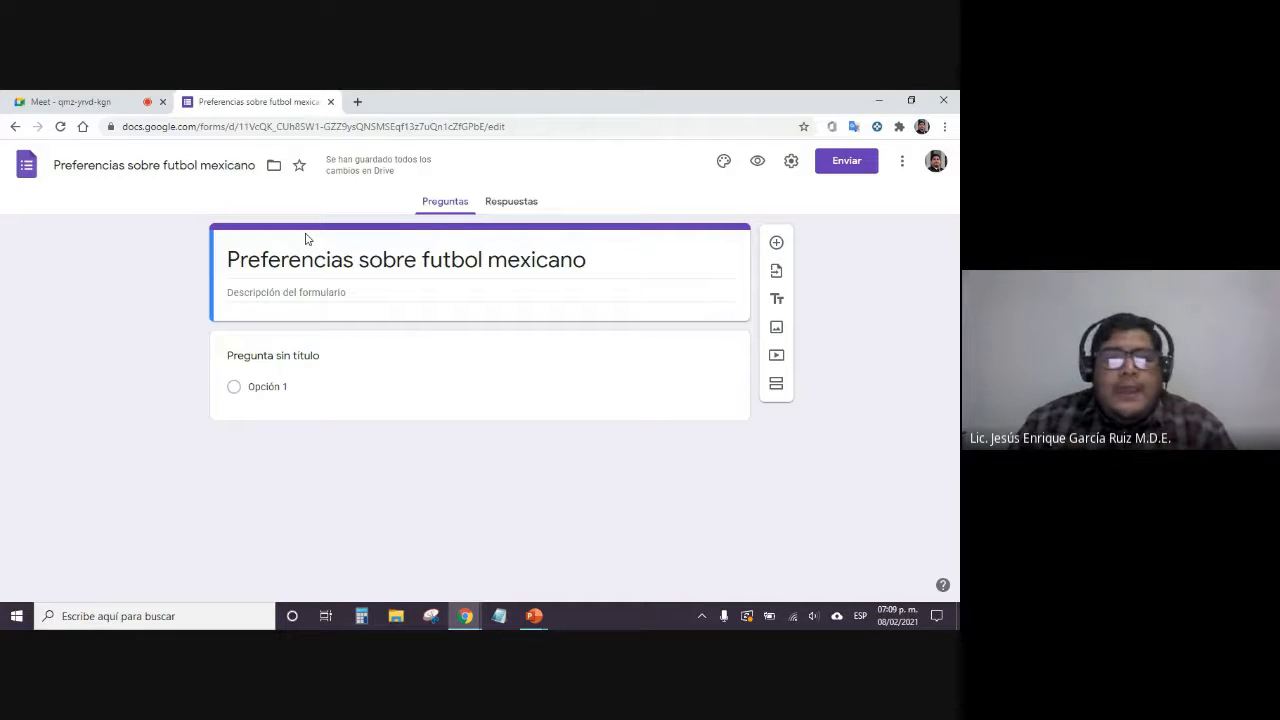
pyautogui.click(287, 291)
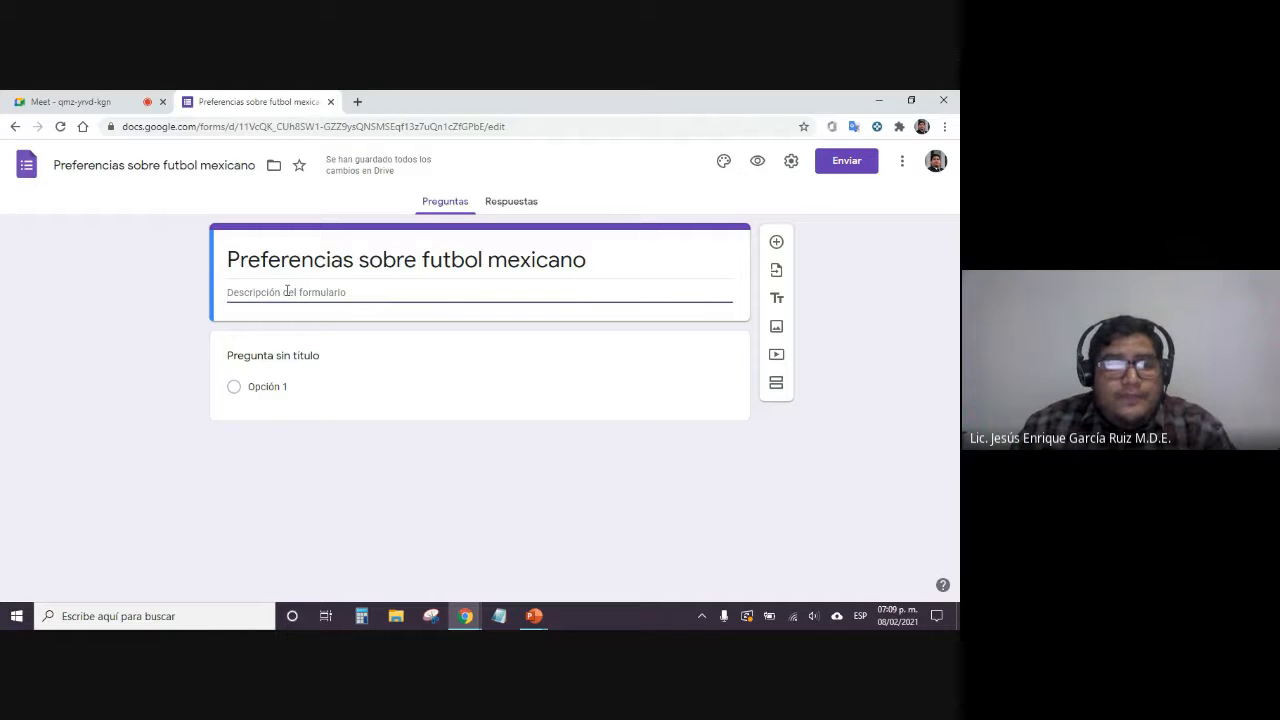
pyautogui.click(284, 265)
pyautogui.click(273, 290)
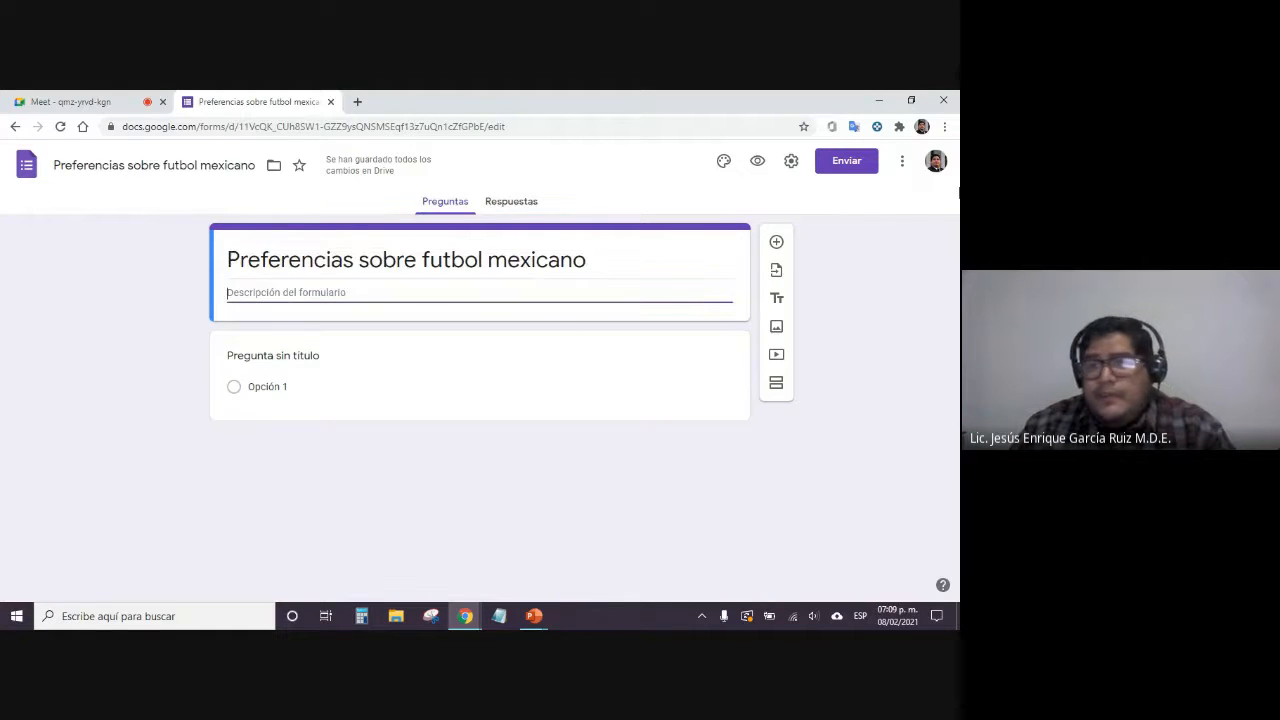
# Write the form description as a numbered list with the lines "1. Bienvenida" and "2. Objetivo"
pyautogui.click(944, 126)
pyautogui.click(901, 257)
pyautogui.click(901, 257)
pyautogui.click(901, 257)
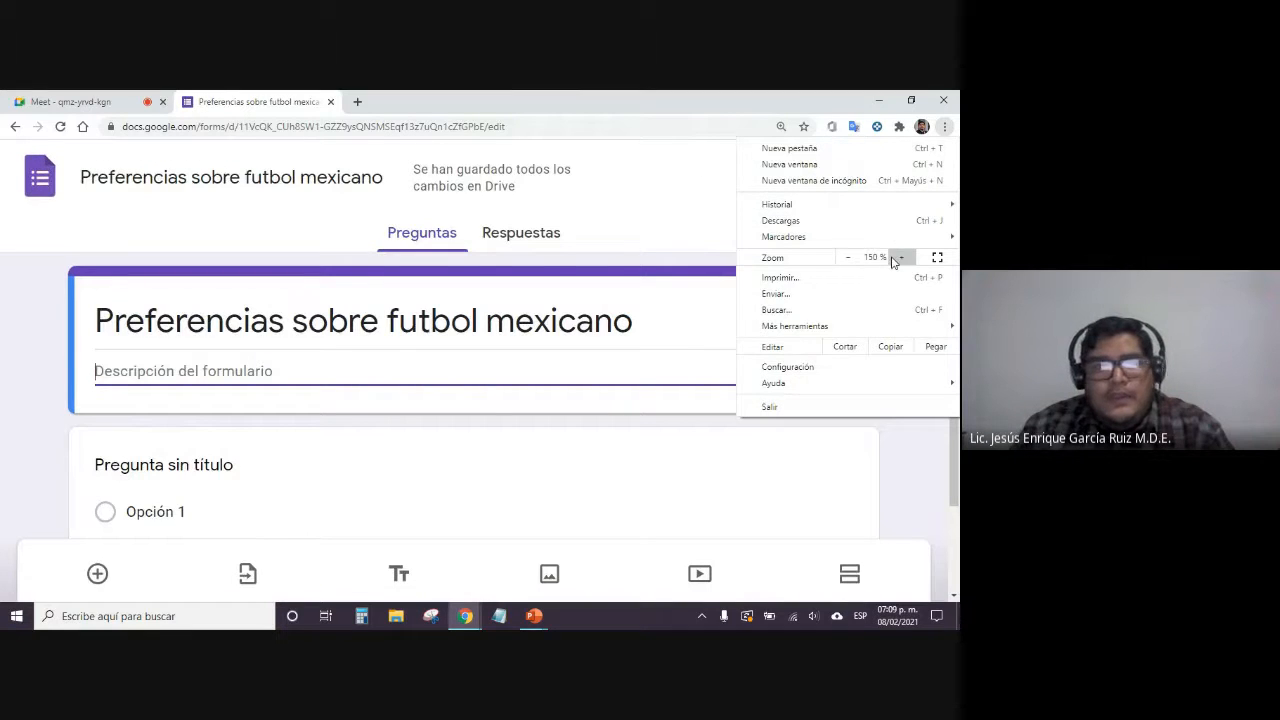
pyautogui.click(40, 326)
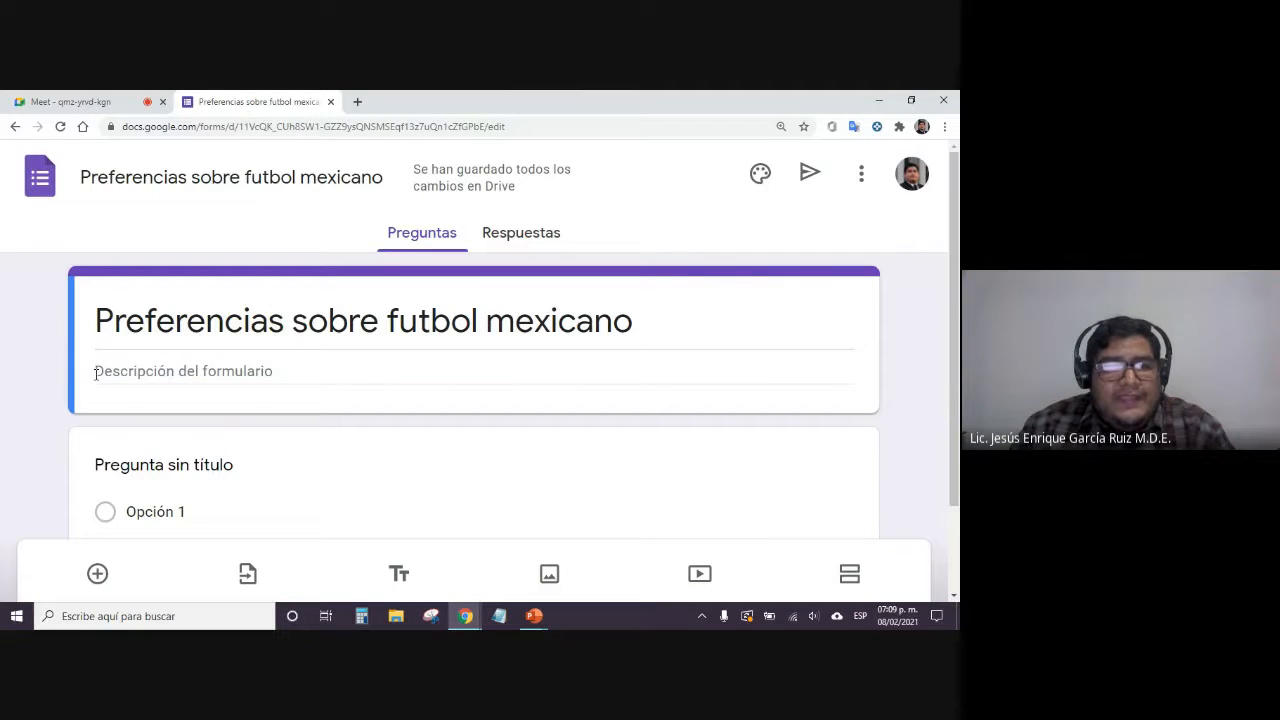
pyautogui.click(291, 375)
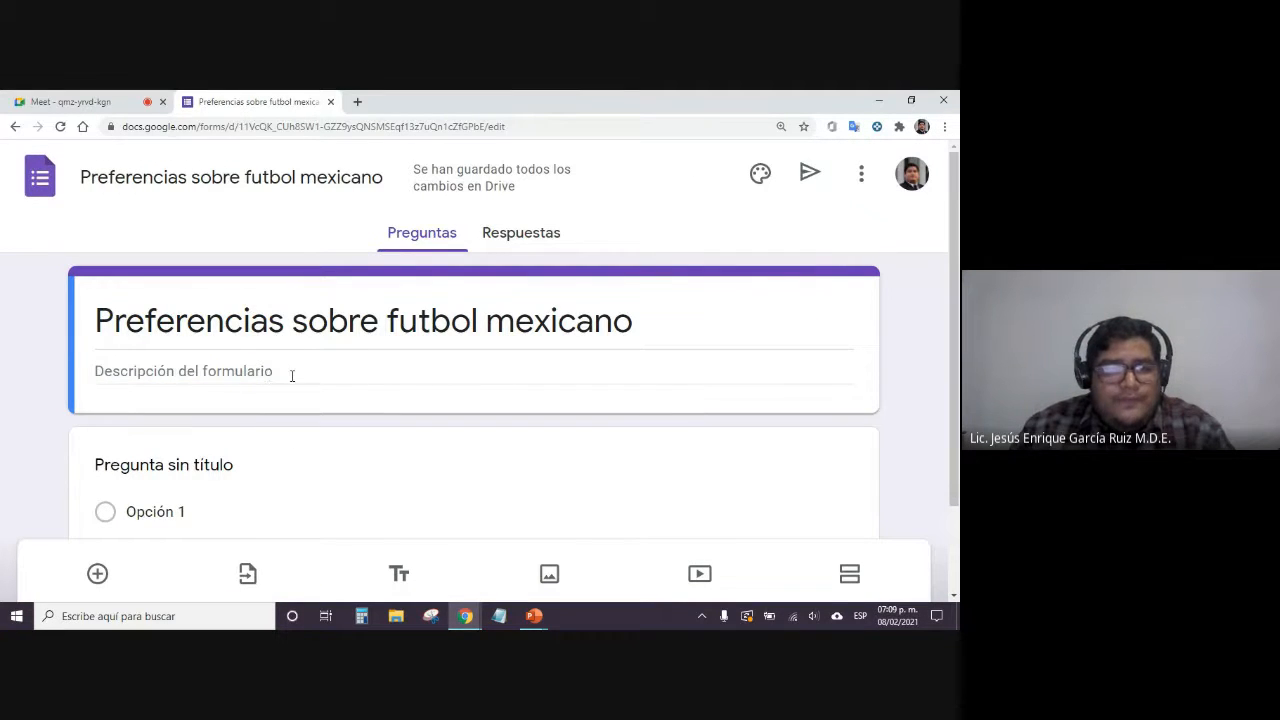
pyautogui.click(257, 370)
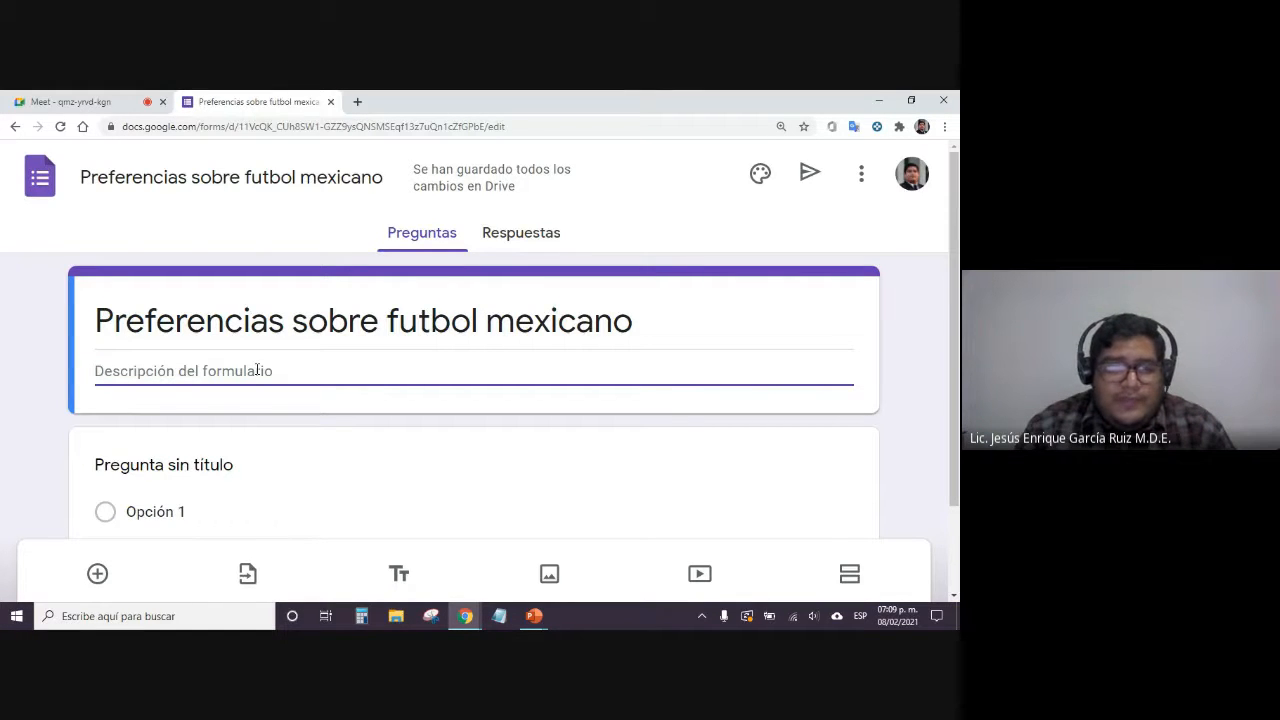
pyautogui.write('1.')
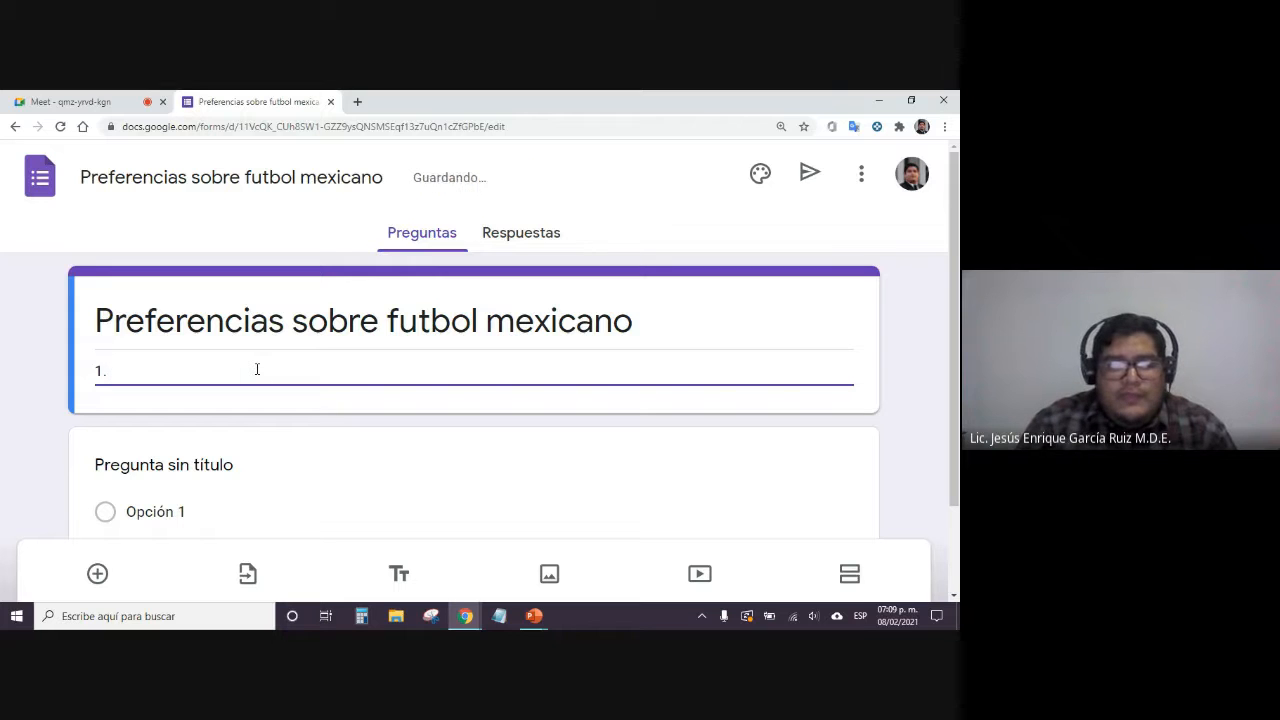
pyautogui.write(' Bienvenida')
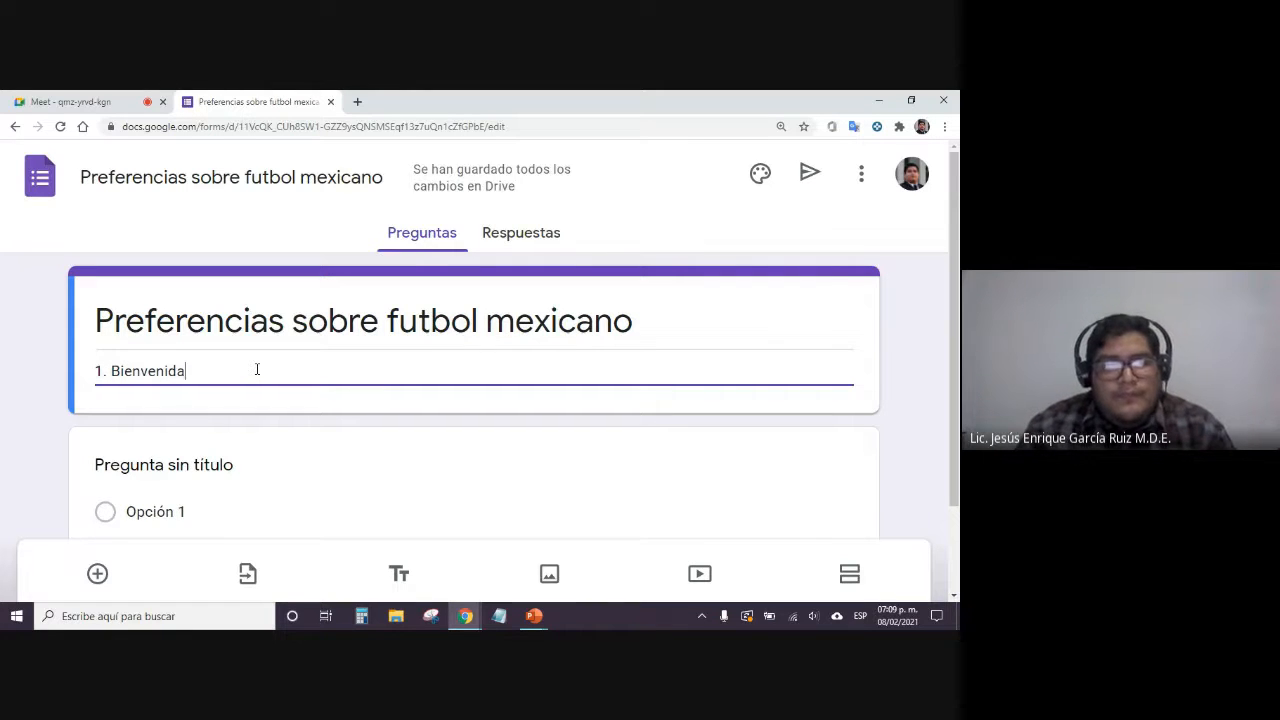
pyautogui.press('Return')
pyautogui.write('2. ')
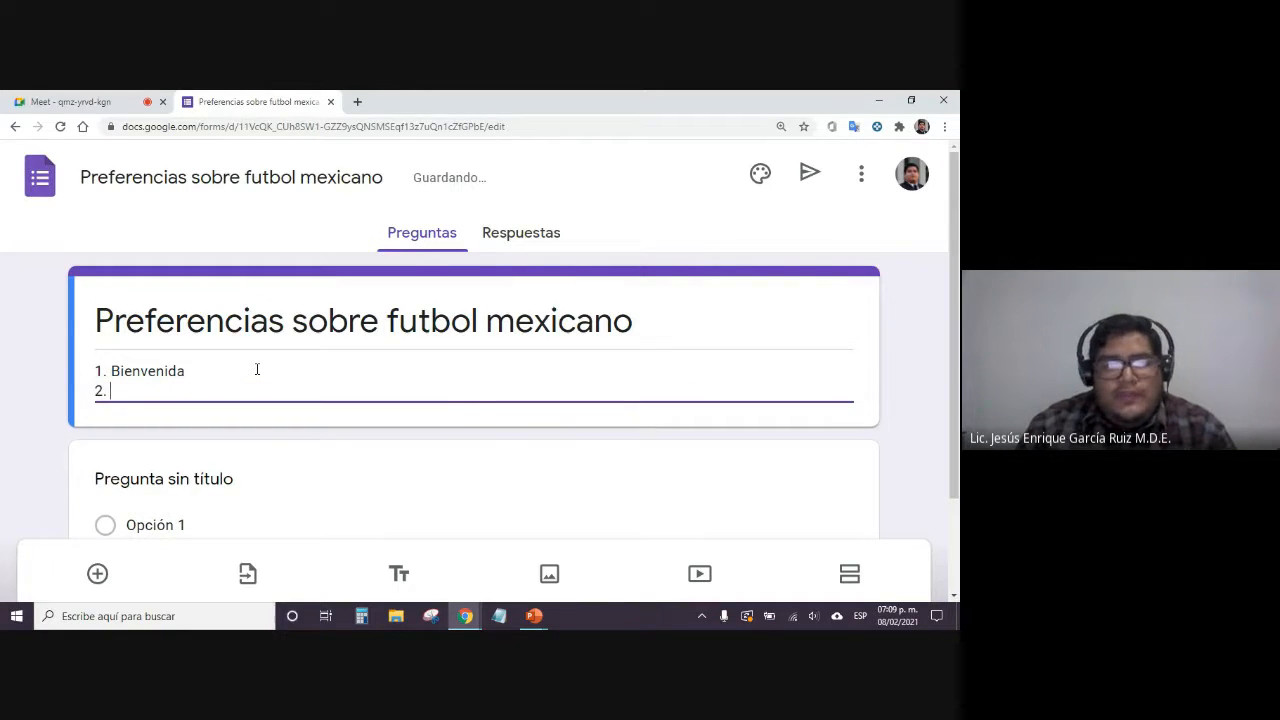
pyautogui.write('Objetivo')
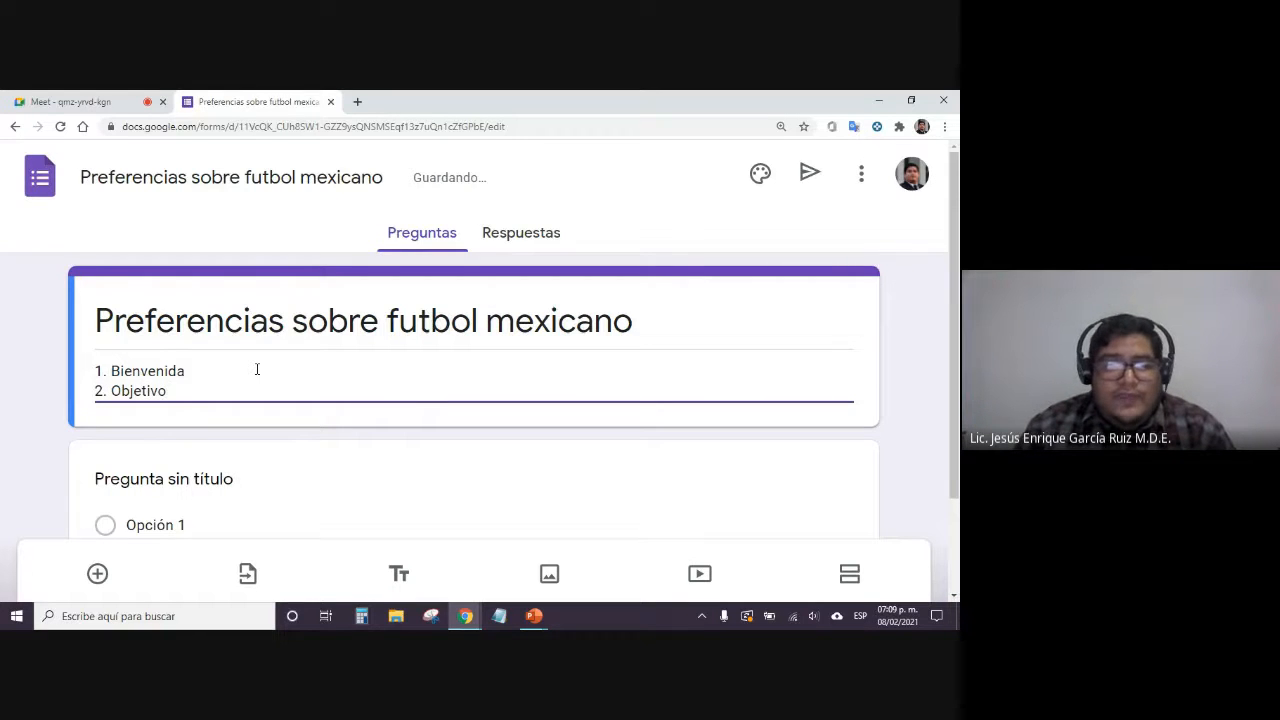
# Add the lines "3. Uso de la investigación" and "4. Instrucciones" to the numbered list in the form description
pyautogui.press('Return')
pyautogui.write('3.')
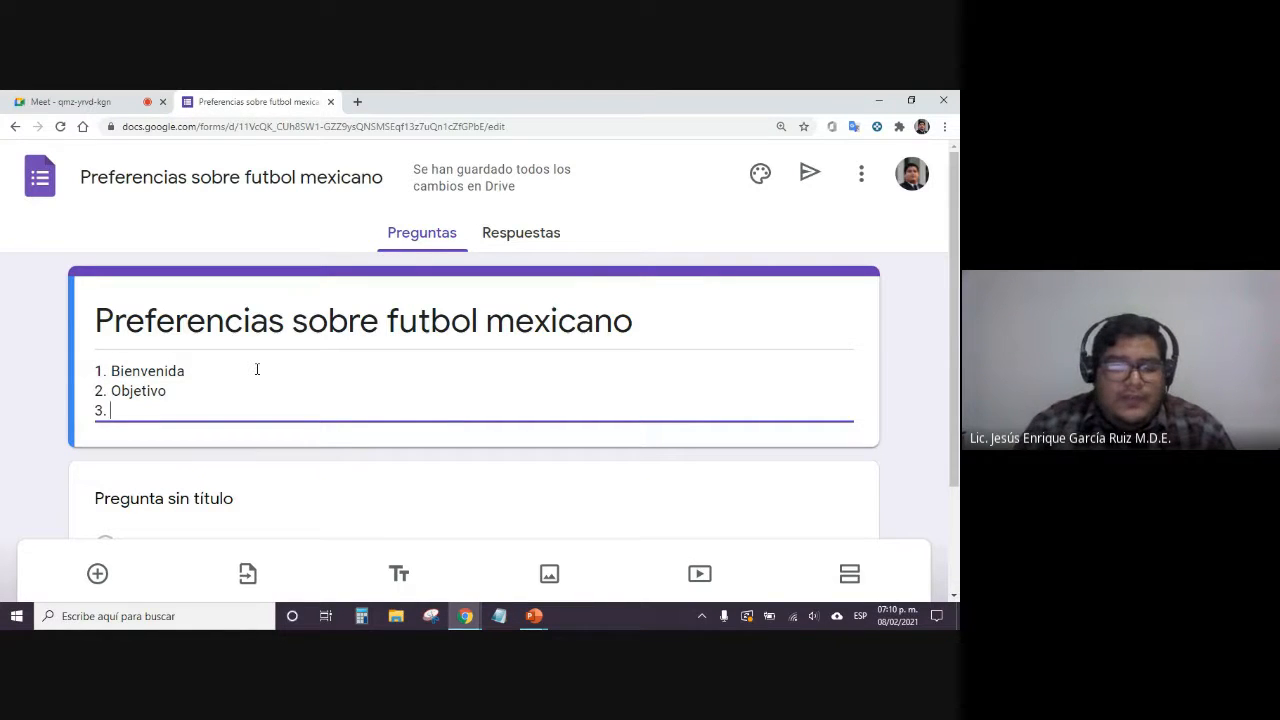
pyautogui.write('Uso de la inve')
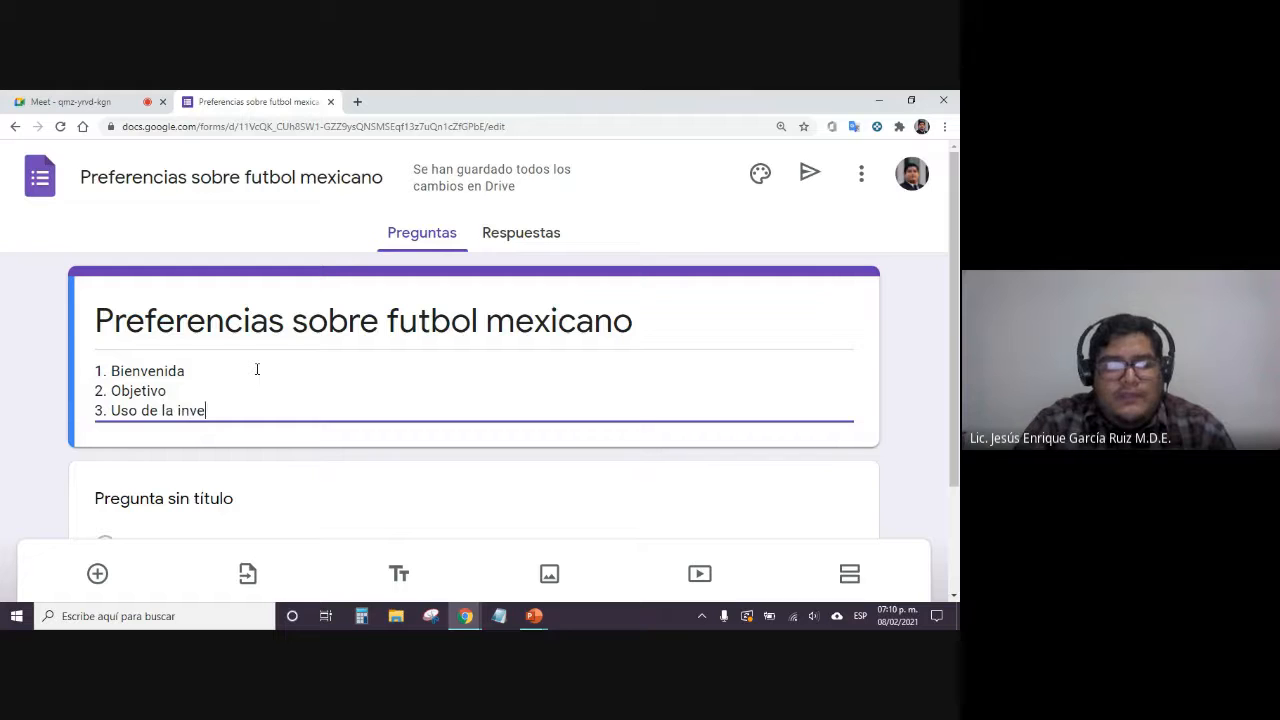
pyautogui.write('stigación')
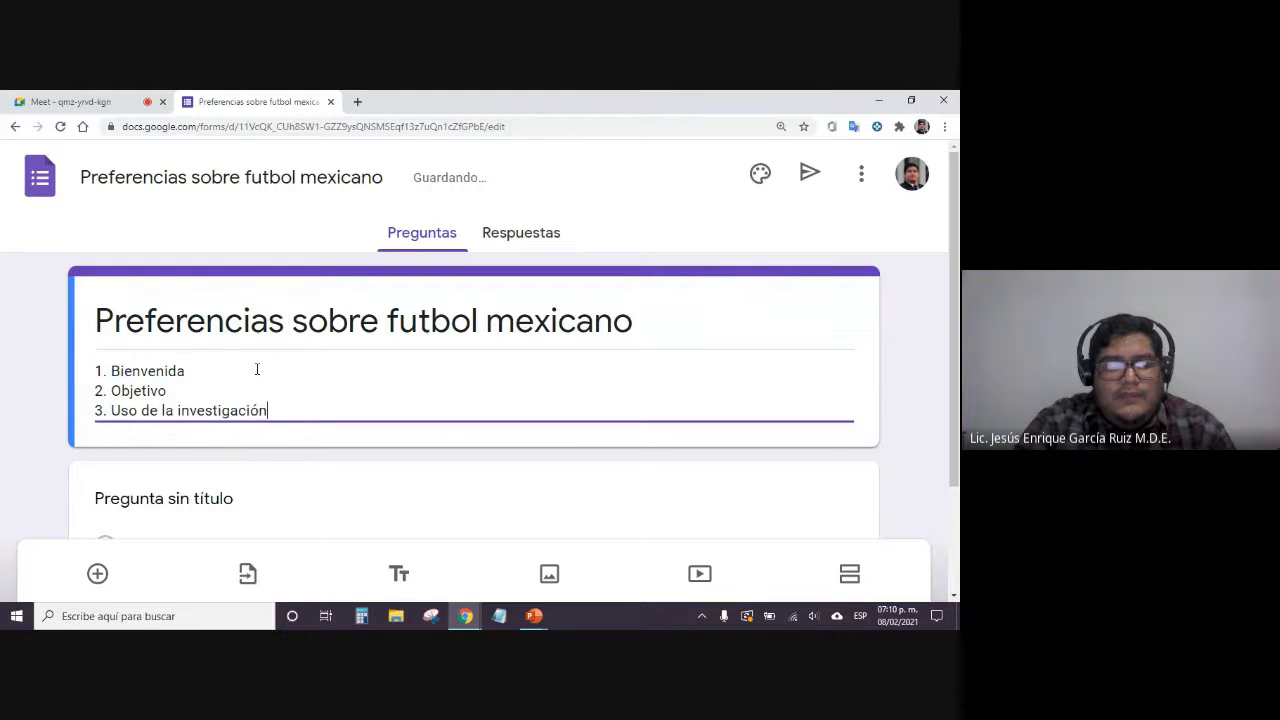
pyautogui.press('Return')
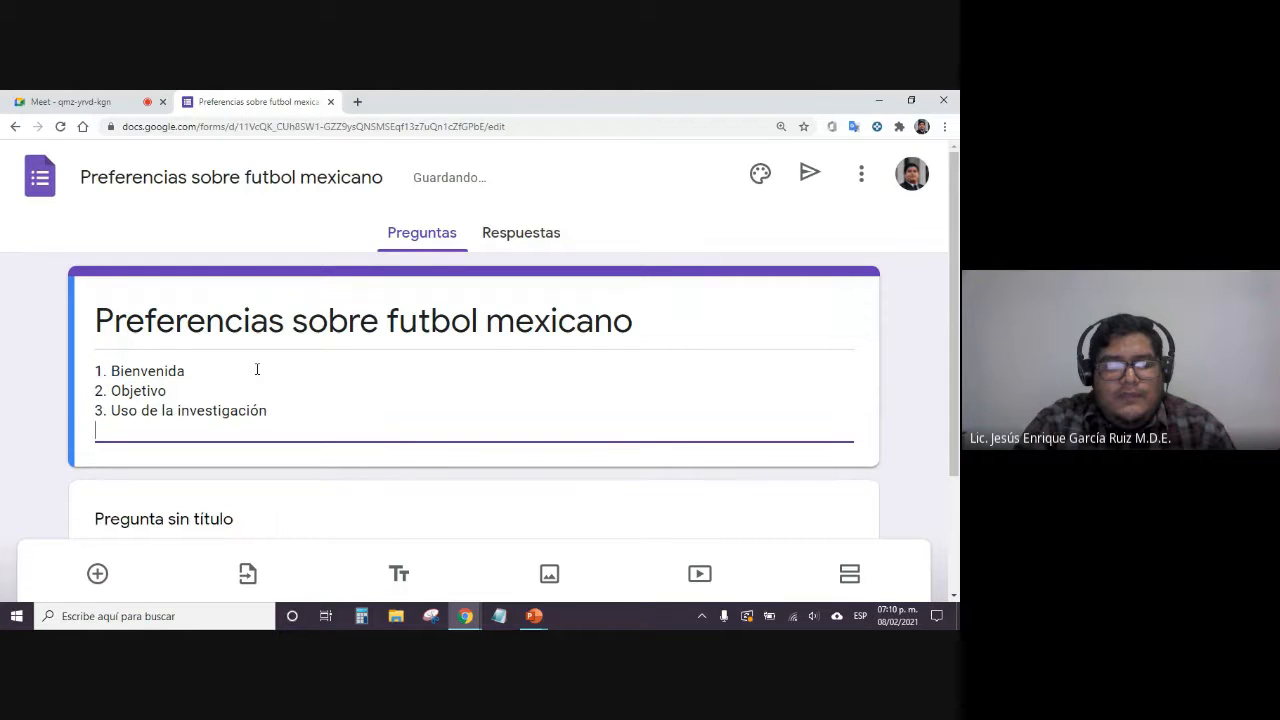
pyautogui.write('4. ')
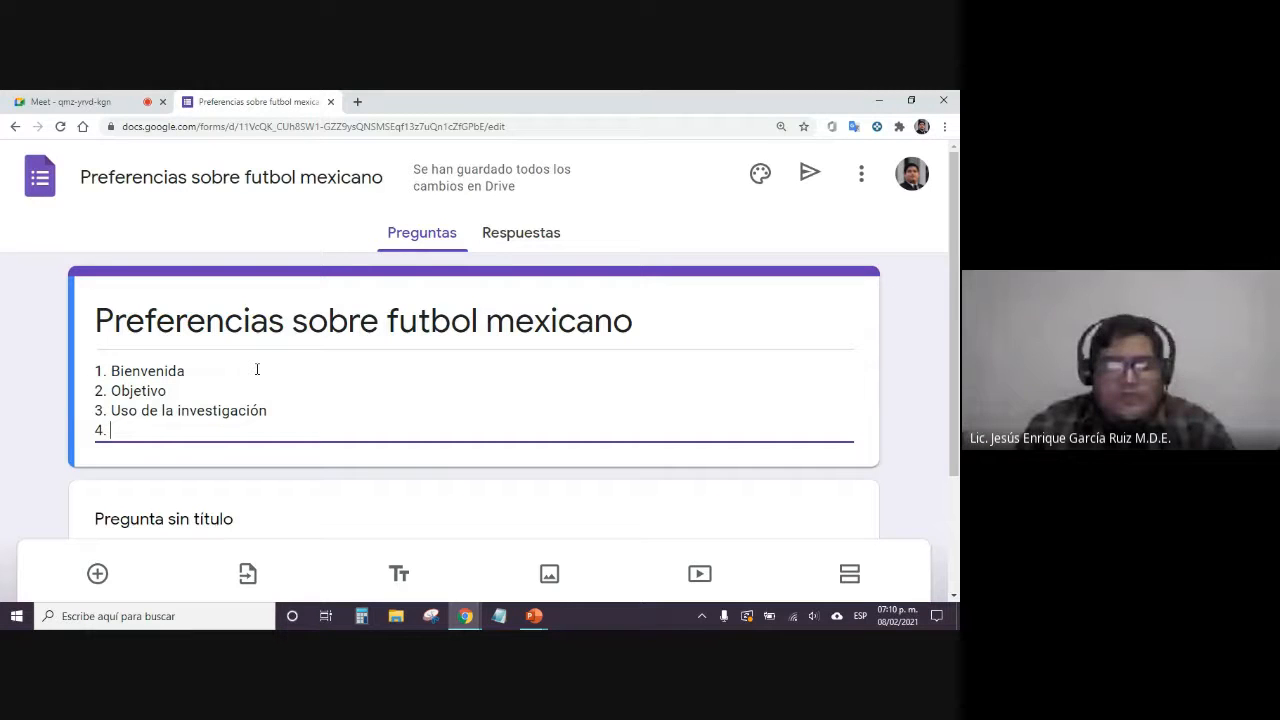
pyautogui.write('Intrucciones')
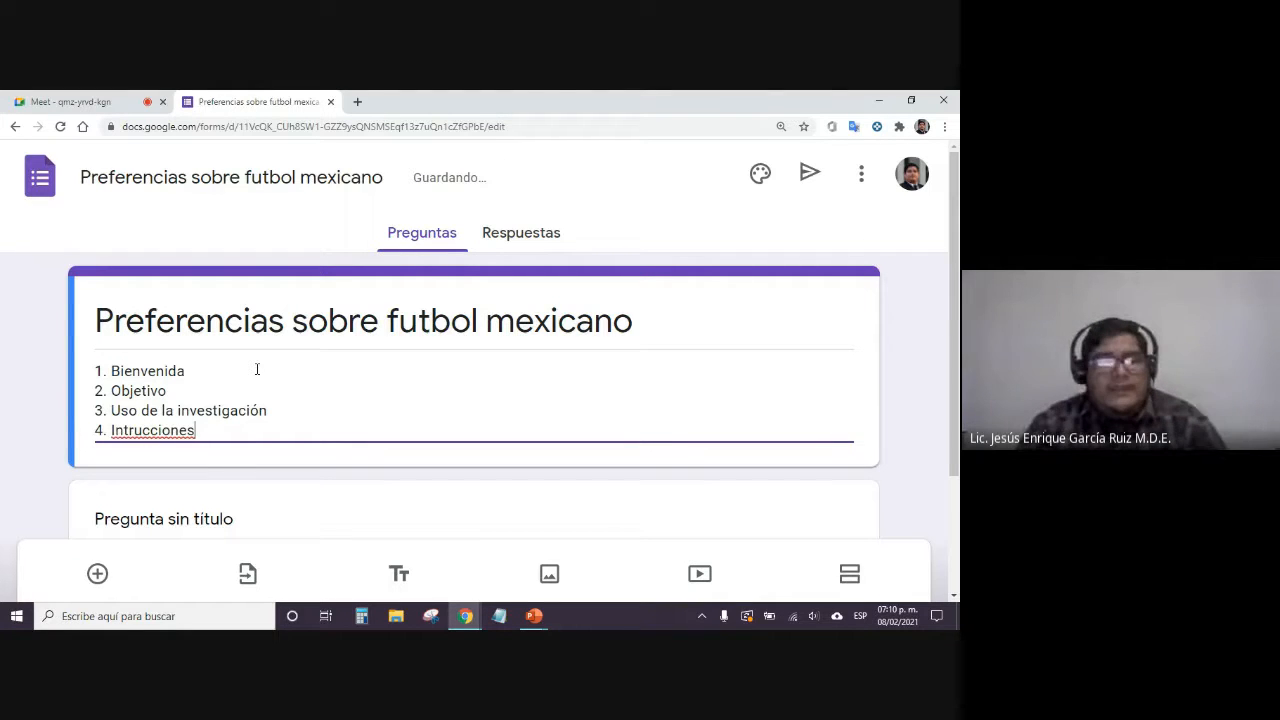
pyautogui.press('Left')
pyautogui.press('Left')
pyautogui.press('Left')
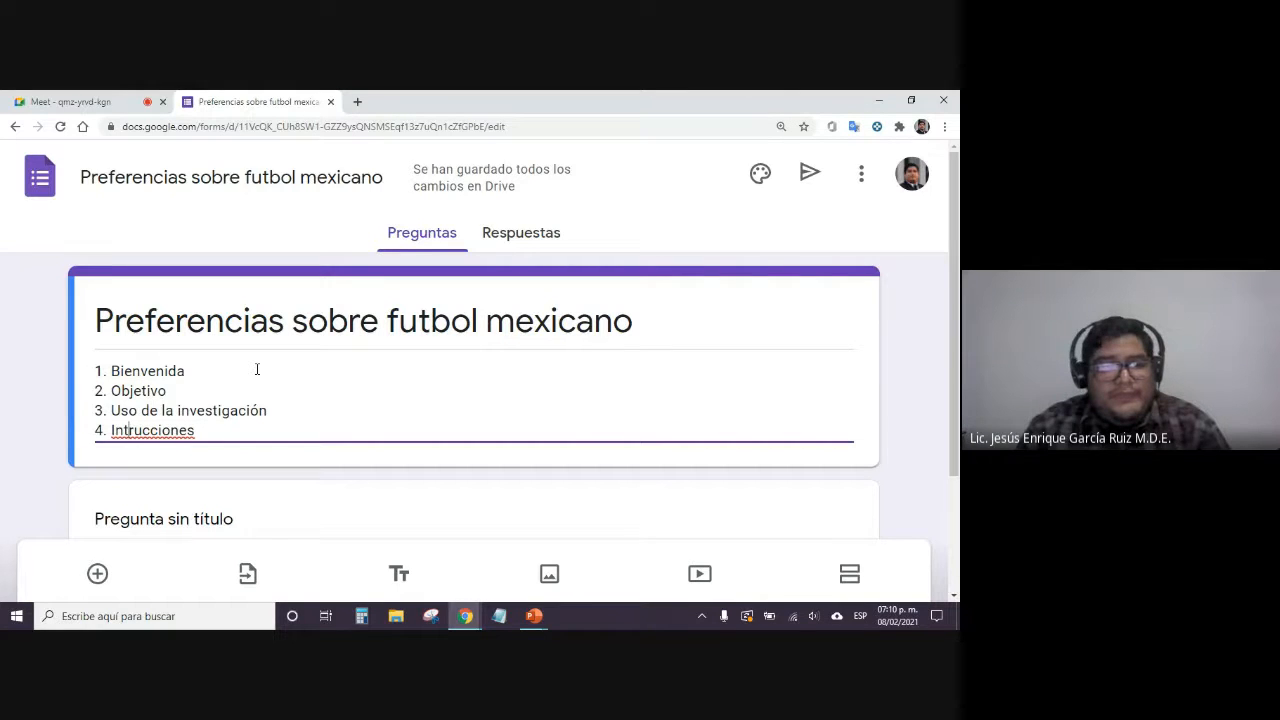
pyautogui.write('s')
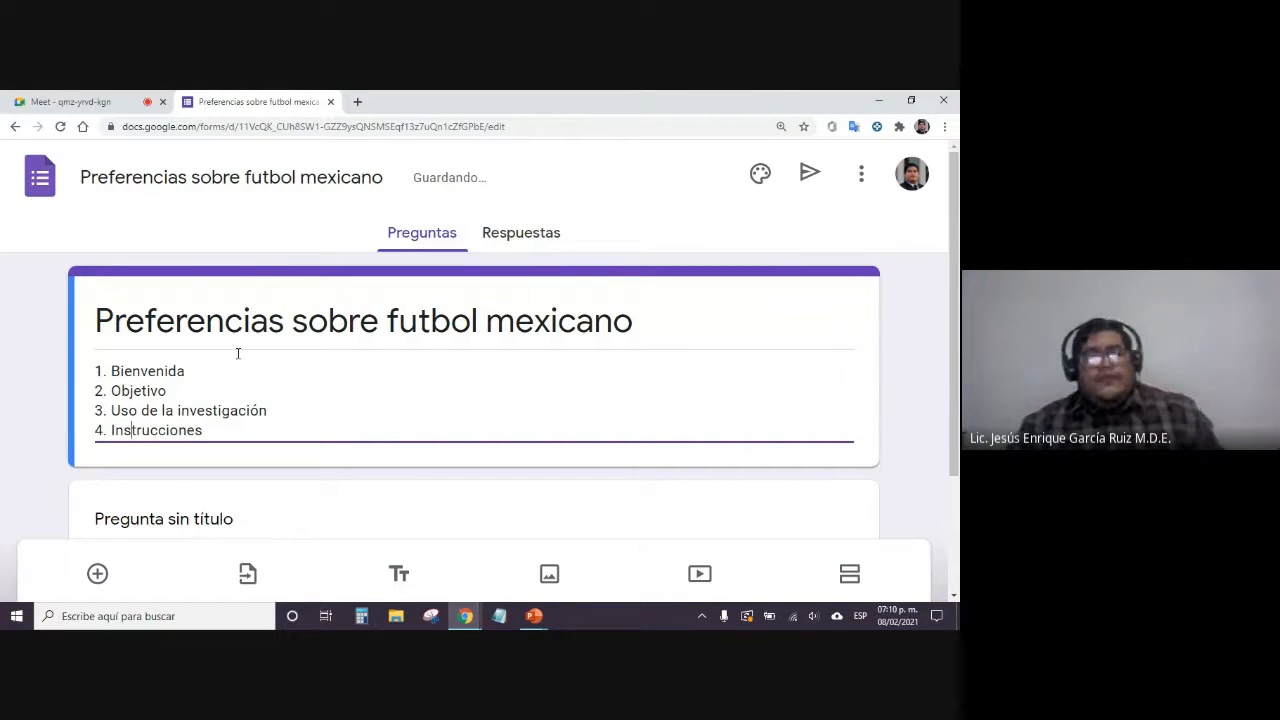
# Insert two blank lines above the numbered list in the form description
pyautogui.tripleClick(290, 318)
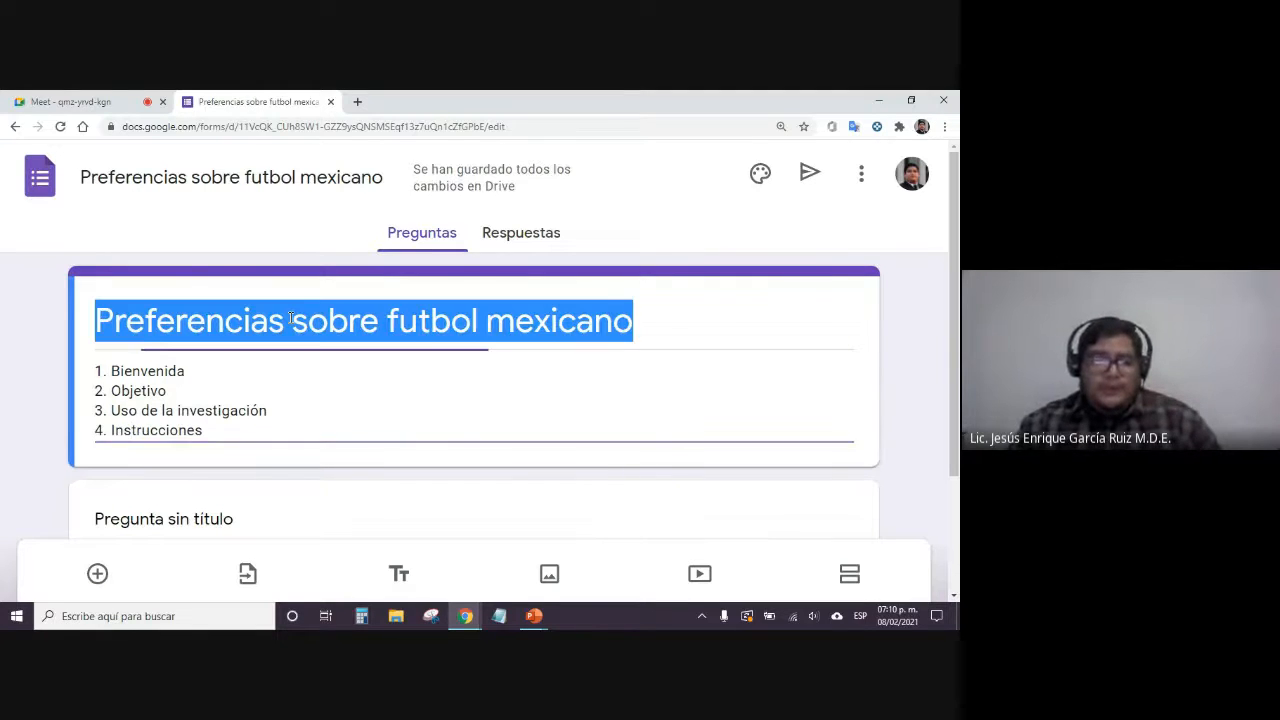
pyautogui.tripleClick(220, 425)
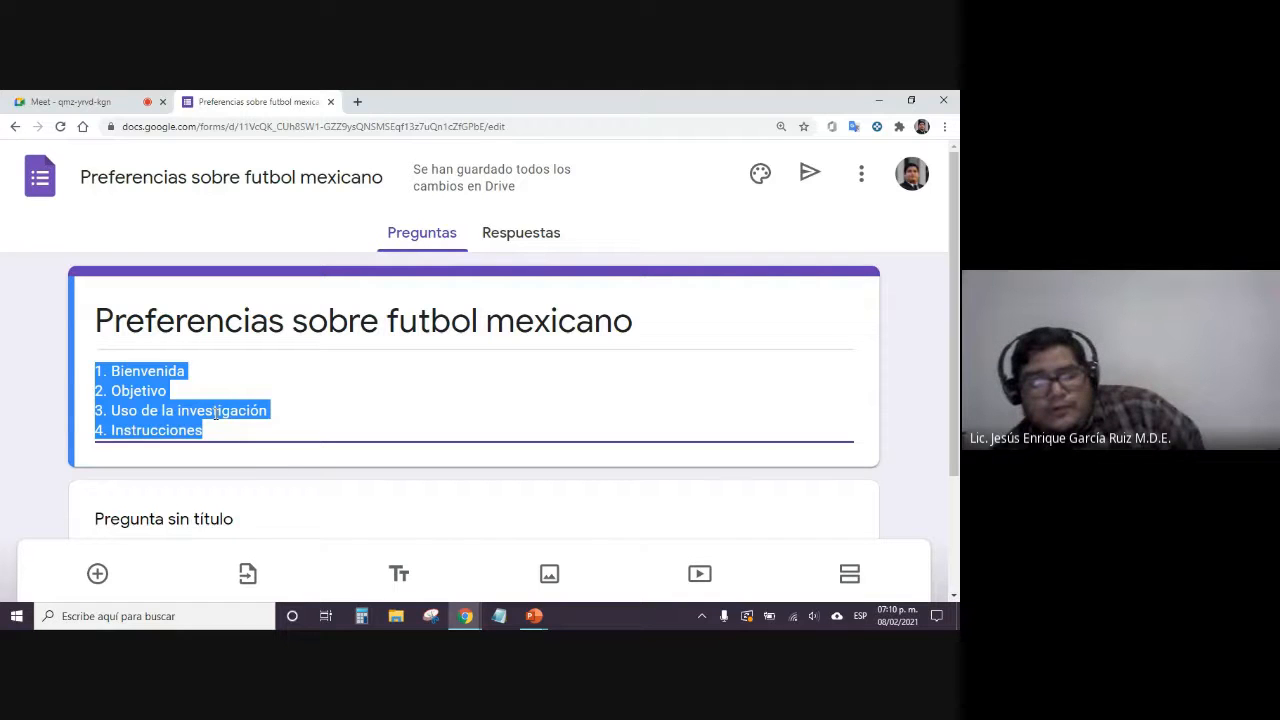
pyautogui.click(265, 370)
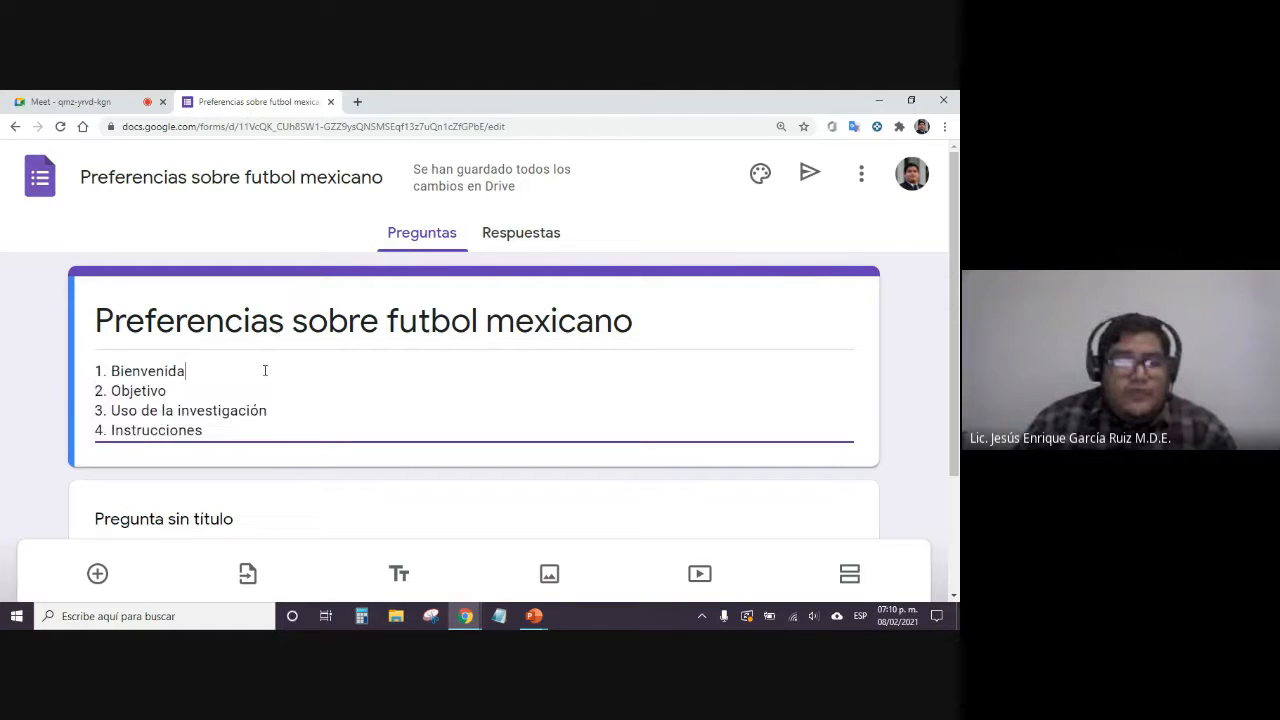
pyautogui.press('Return')
pyautogui.press('Return')
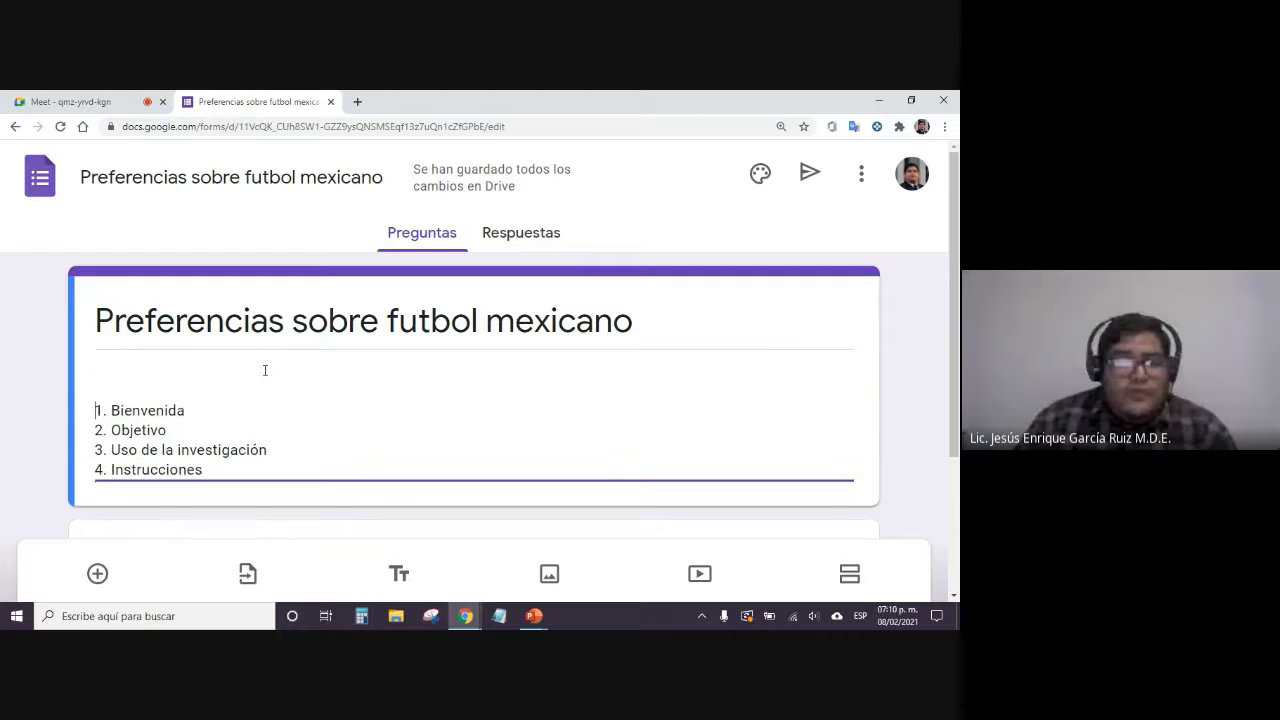
pyautogui.click(265, 370)
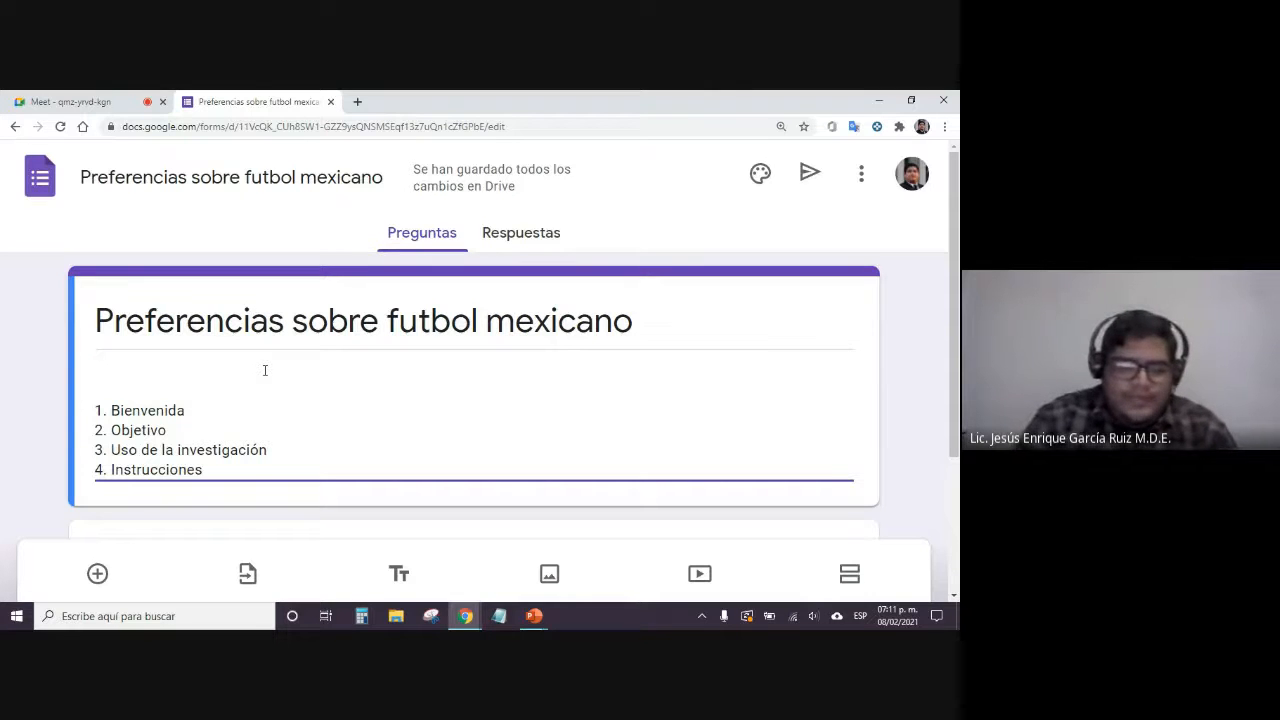
# Begin the description above the list with "Muchas gracias de antemano por acceder a responder el presente cuestionario"
pyautogui.write('Muchas g')
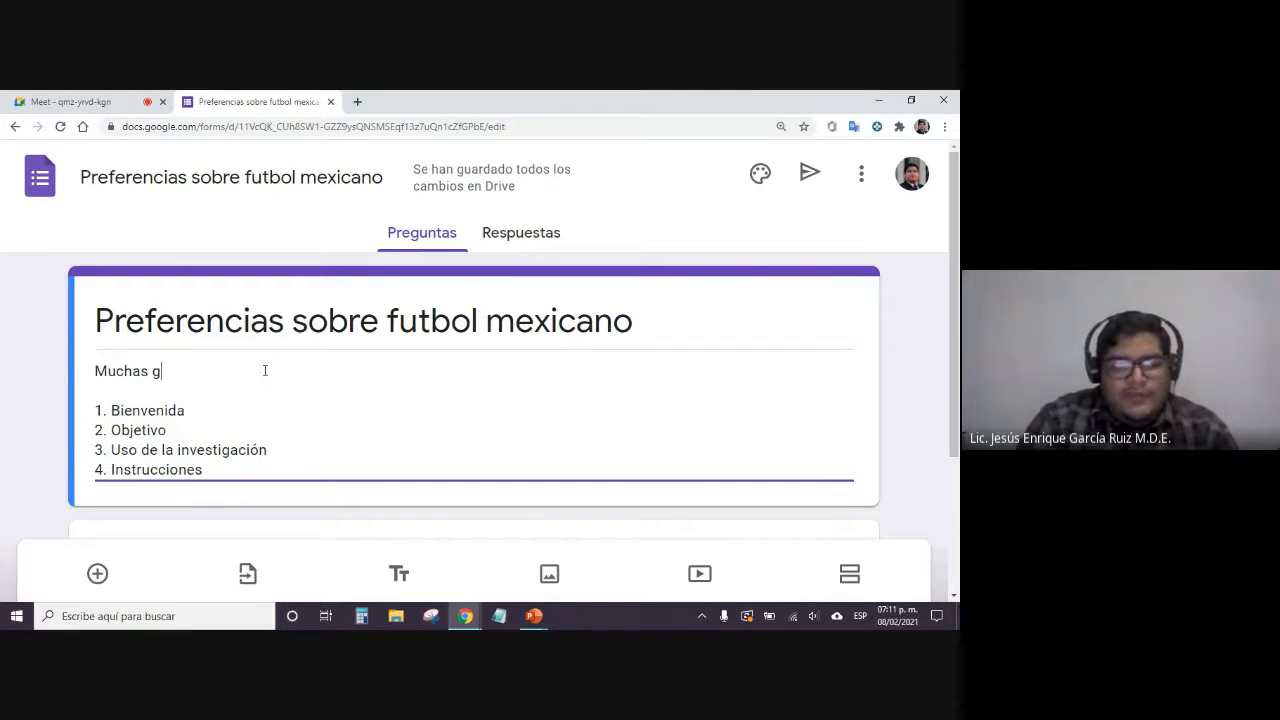
pyautogui.write('racias de antema')
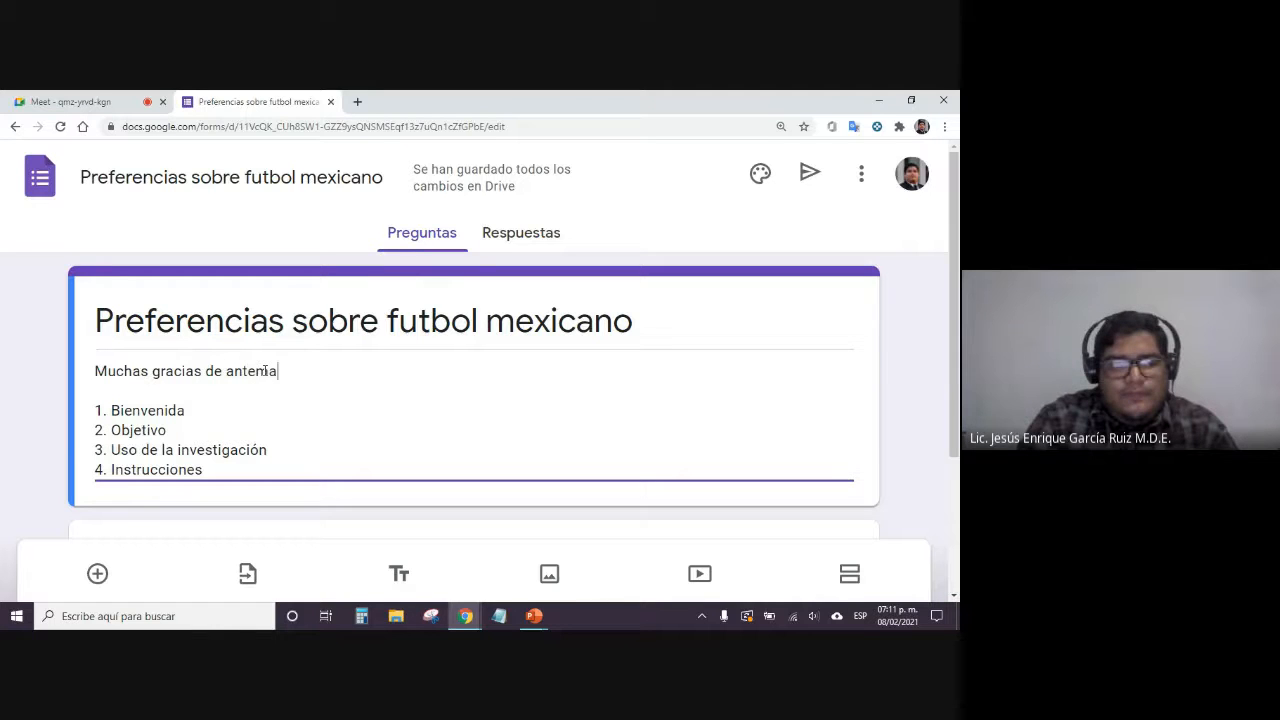
pyautogui.write('no por acceder')
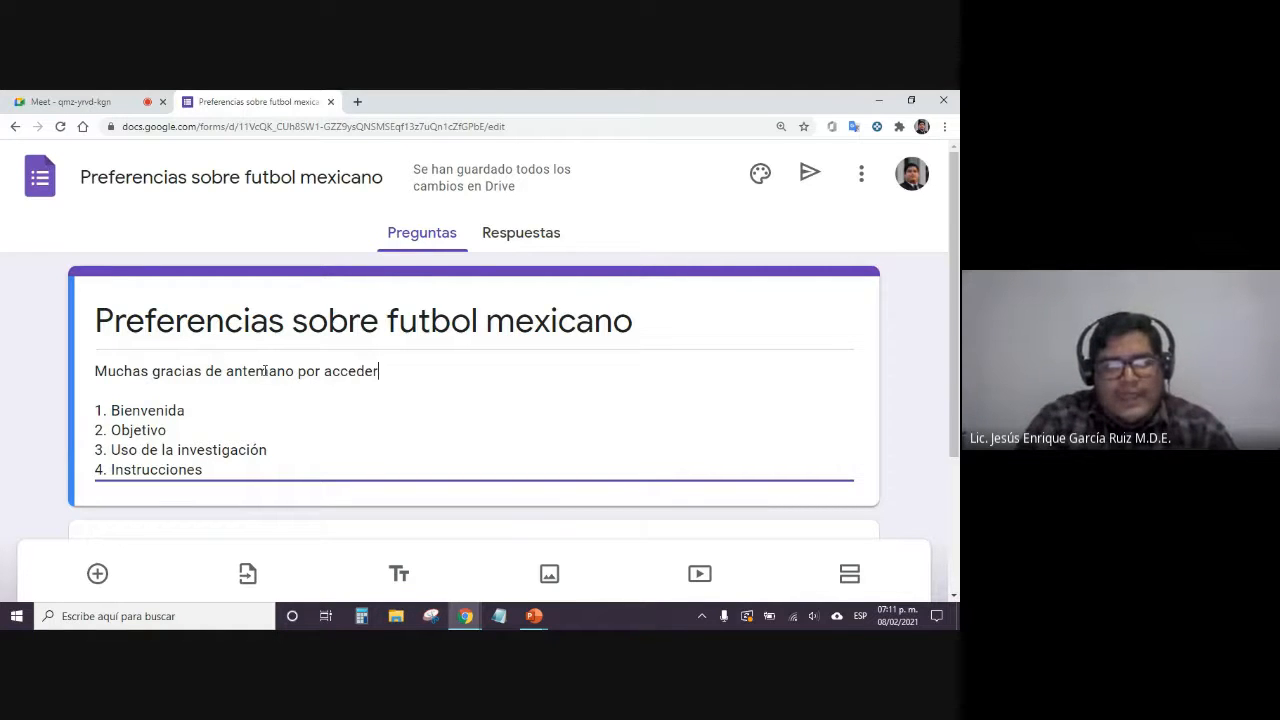
pyautogui.write(' a responder el')
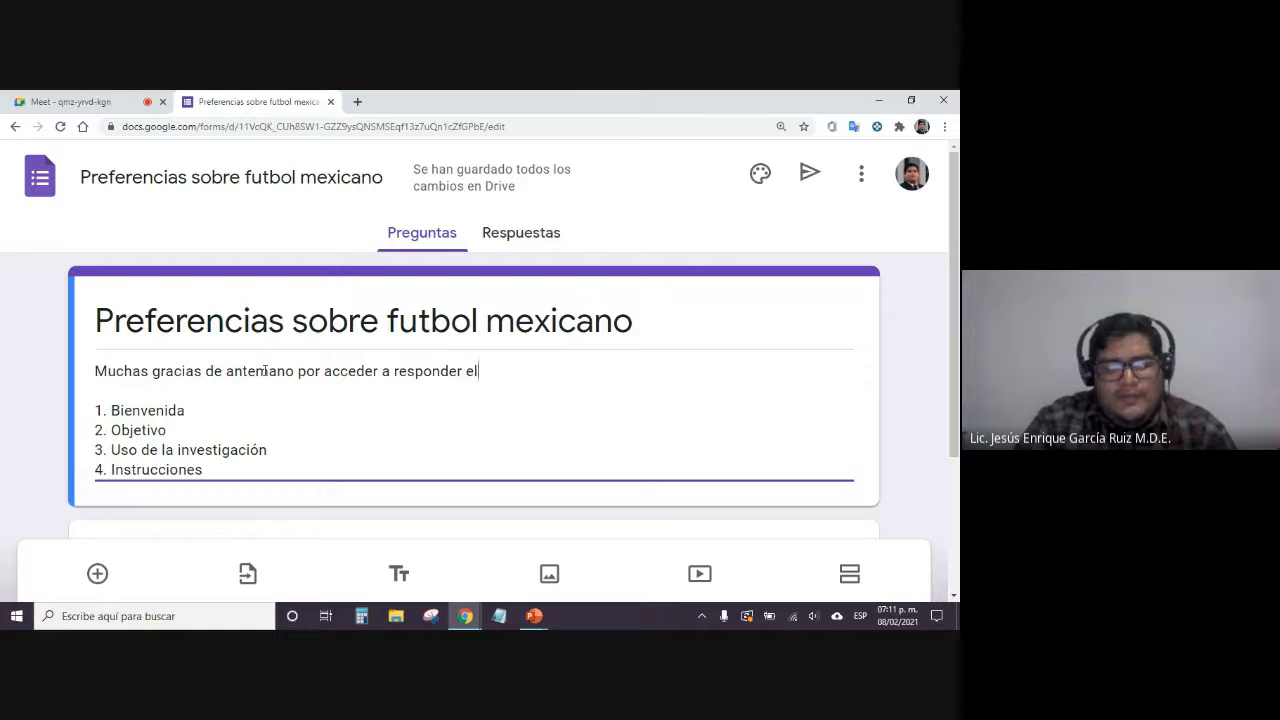
pyautogui.write(' presente c')
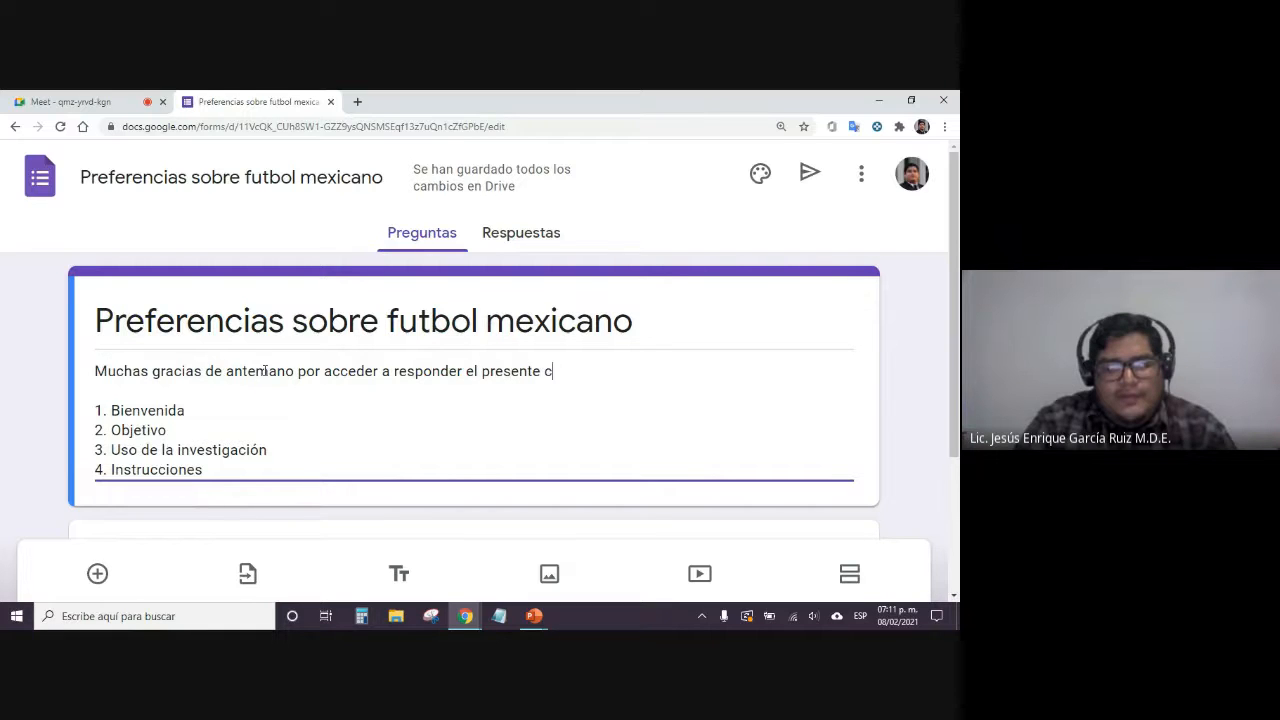
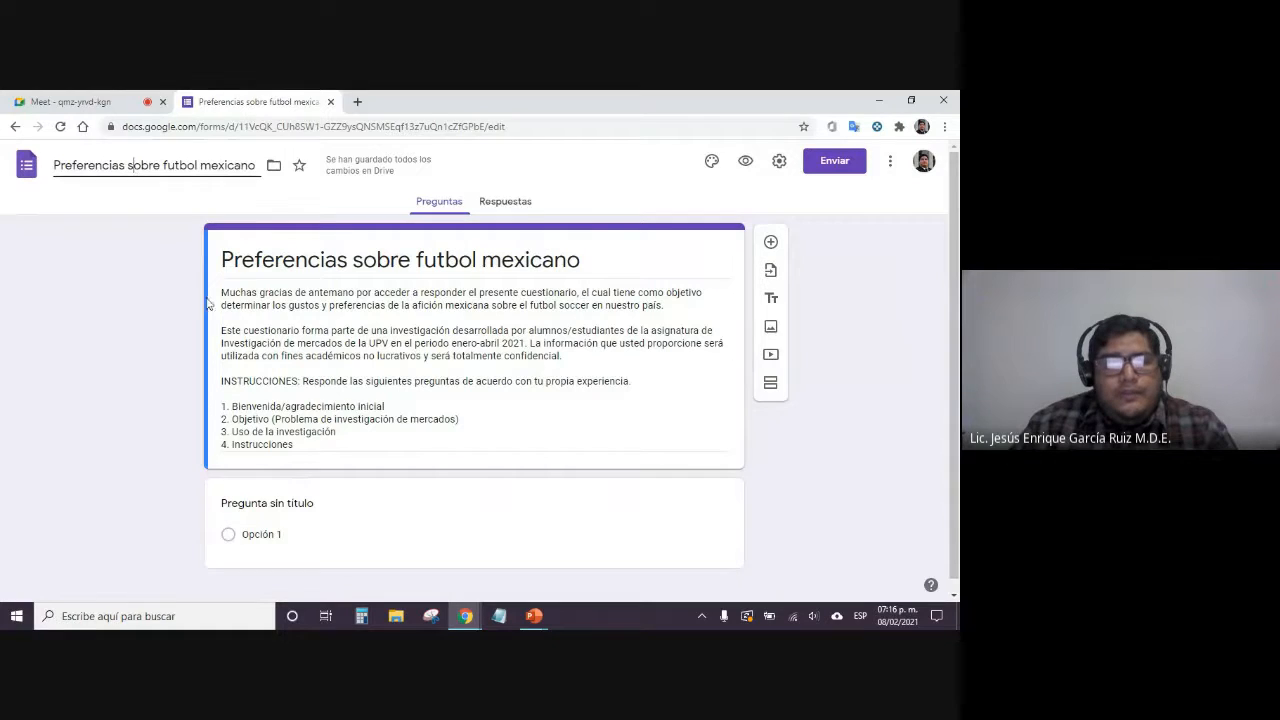
# Delete the four-line numbered outline below the INSTRUCCIONES sentence in the form description
pyautogui.tripleClick(222, 292)
pyautogui.click(412, 370)
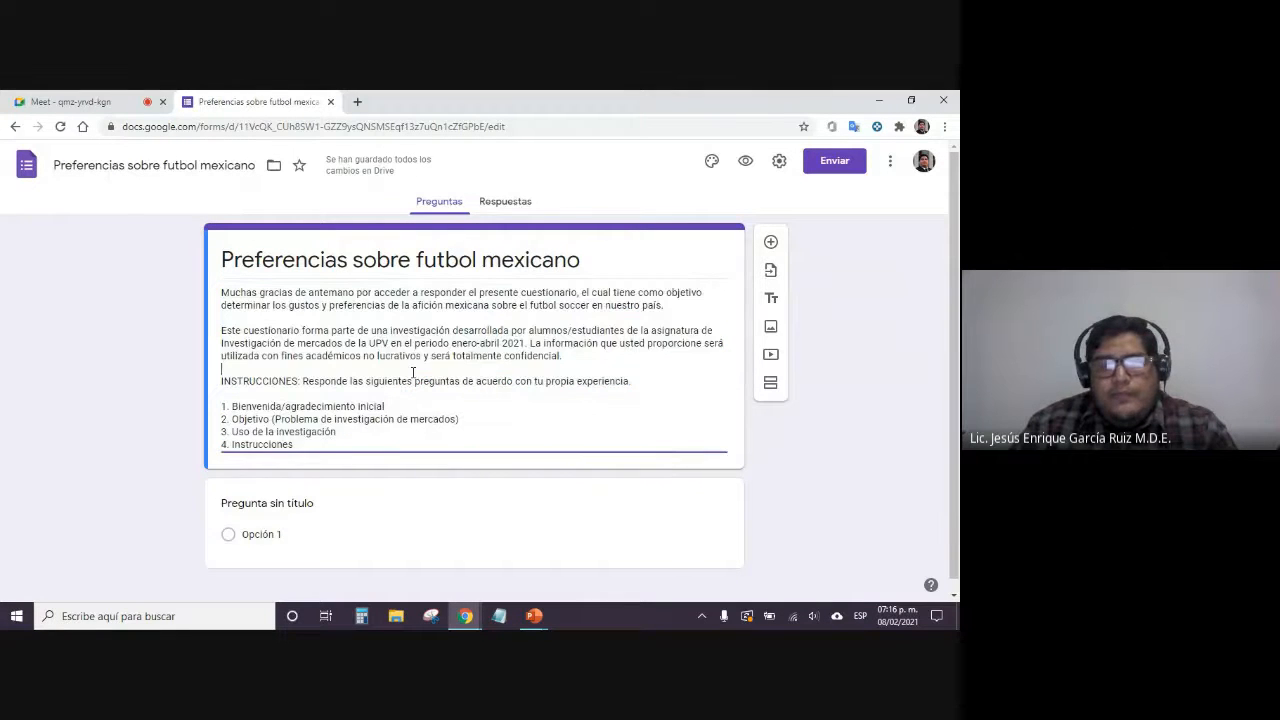
pyautogui.moveTo(655, 388); pyautogui.dragTo(219, 296)
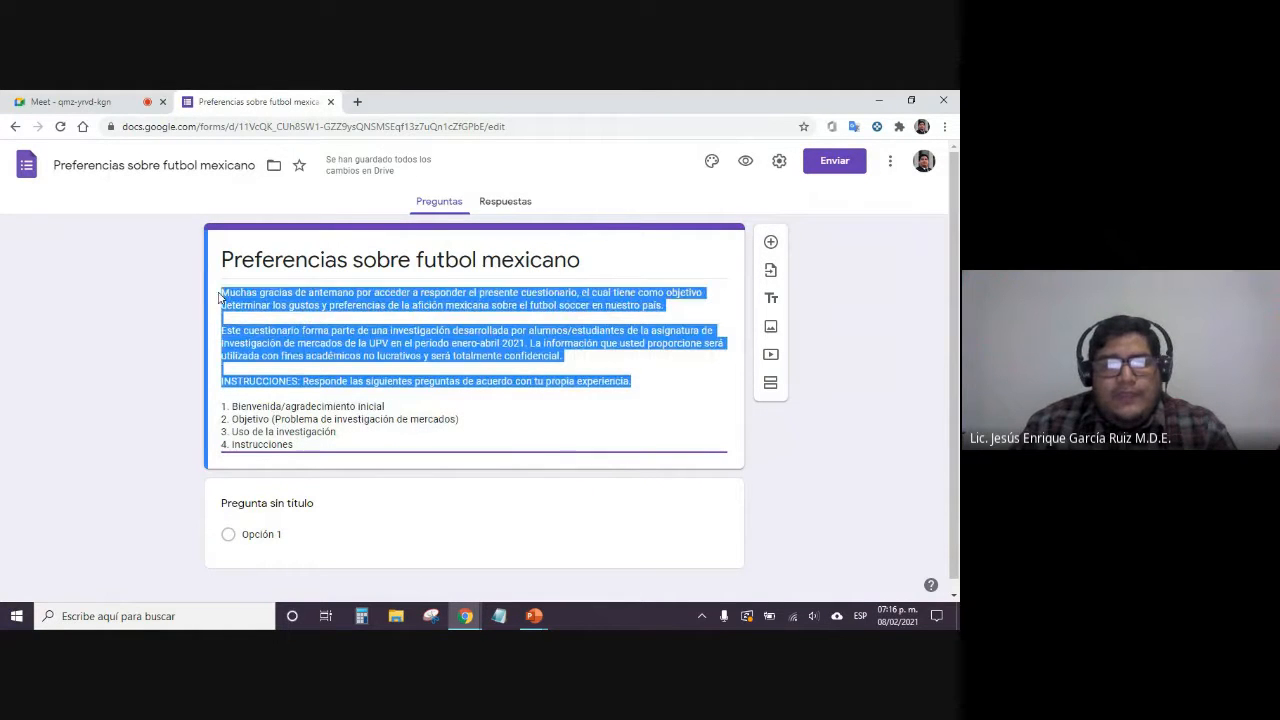
pyautogui.click(333, 343)
pyautogui.moveTo(229, 406); pyautogui.dragTo(320, 450)
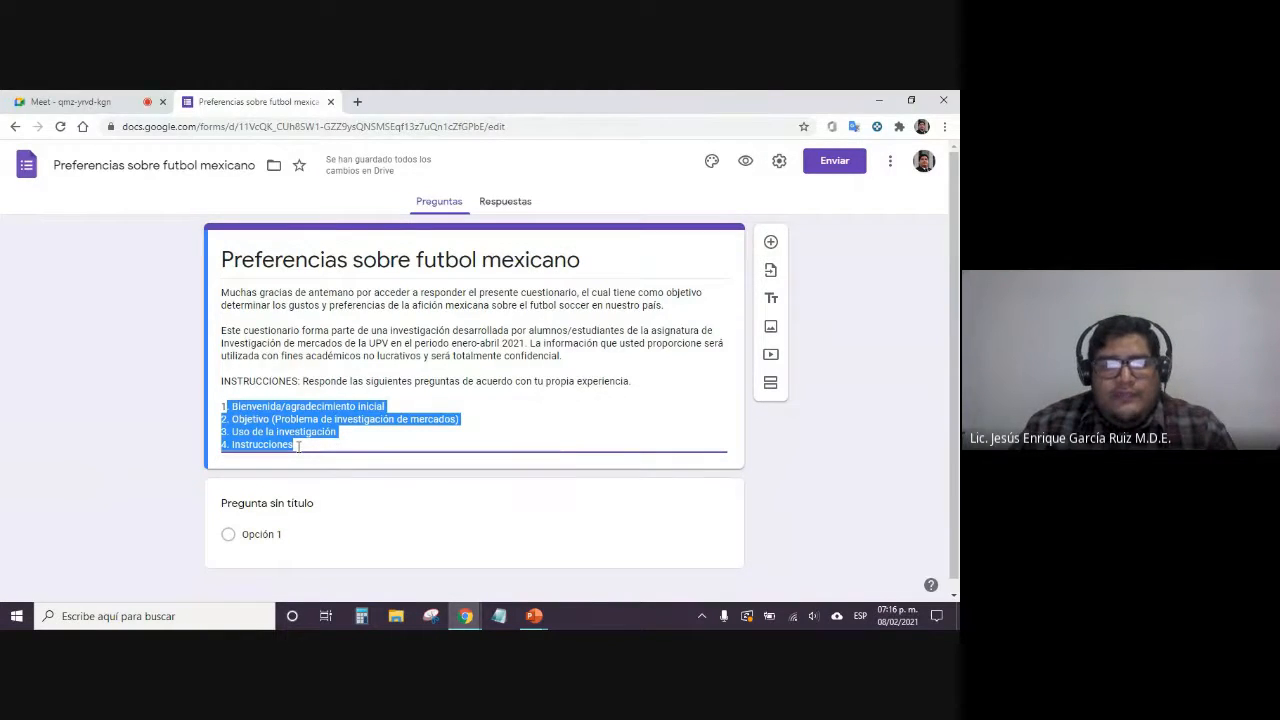
pyautogui.moveTo(298, 446); pyautogui.dragTo(209, 412)
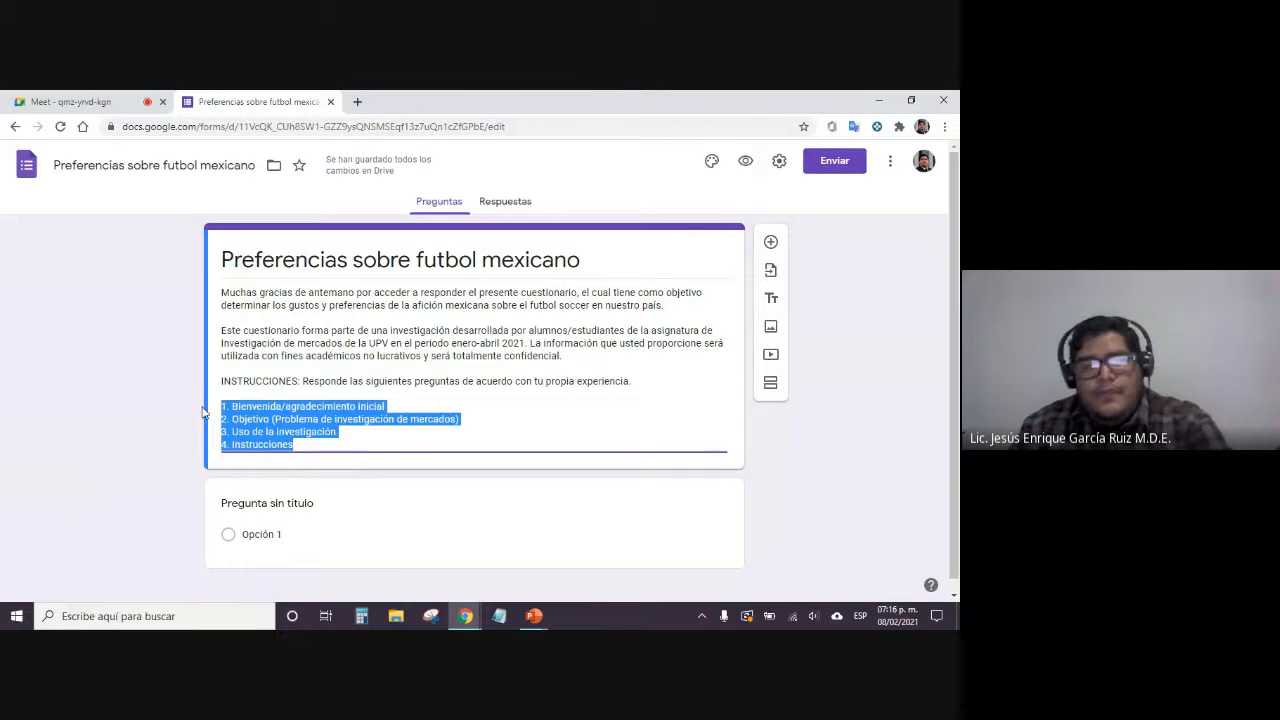
pyautogui.press('BackSpace')
pyautogui.press('BackSpace')
pyautogui.click(138, 329)
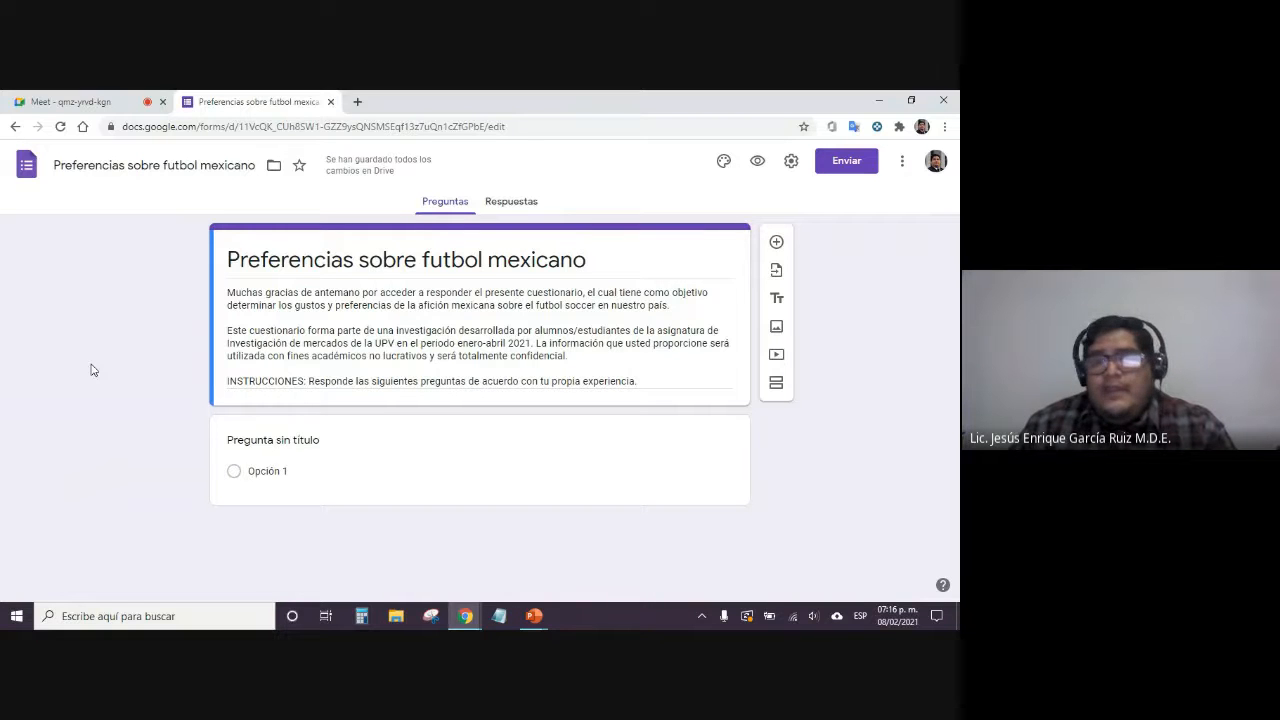
# Enlarge the page zoom to 150 % to examine the Drive save status beside the file name, and restore the zoom
pyautogui.click(944, 126)
pyautogui.click(905, 257)
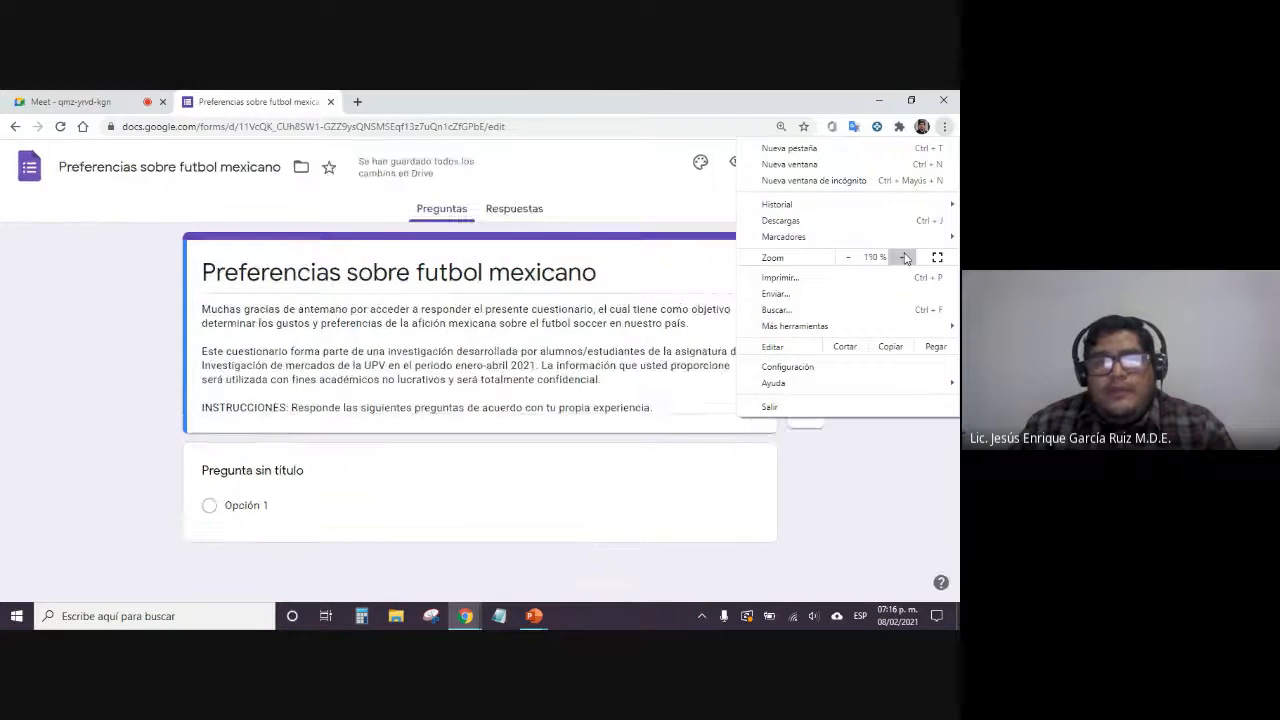
pyautogui.click(905, 257)
pyautogui.click(905, 257)
pyautogui.click(587, 214)
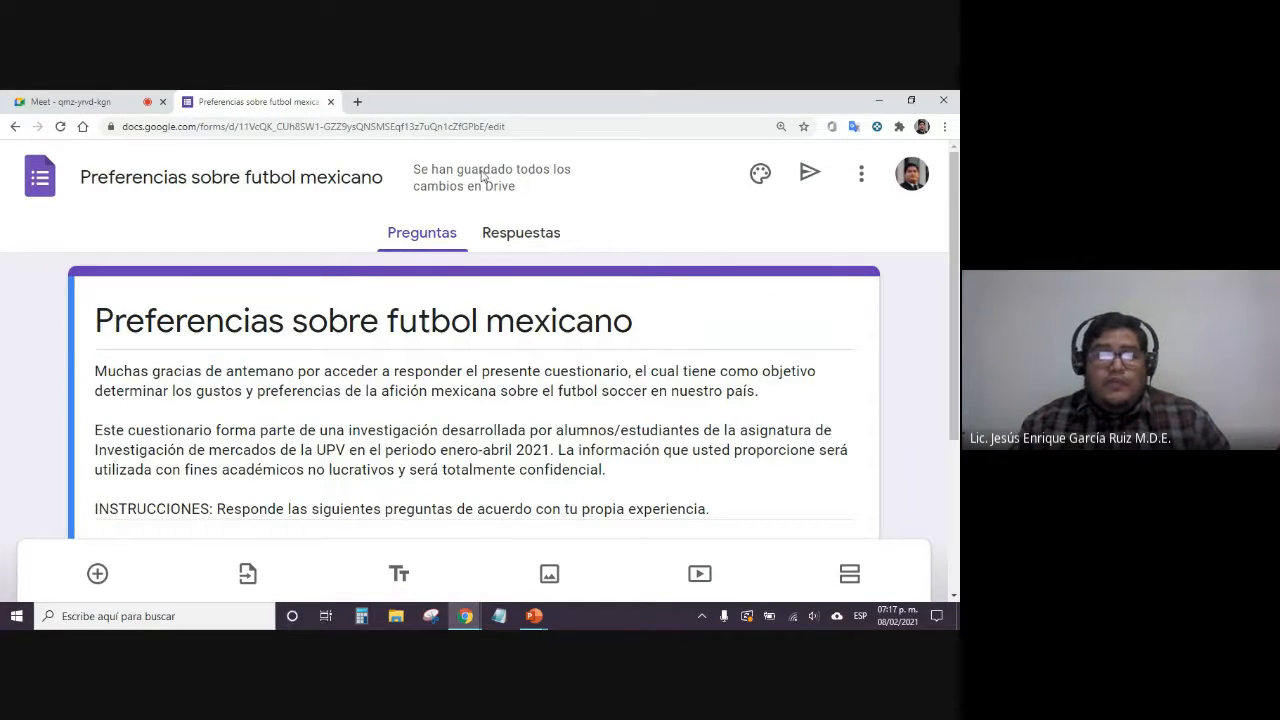
pyautogui.moveTo(490, 186)
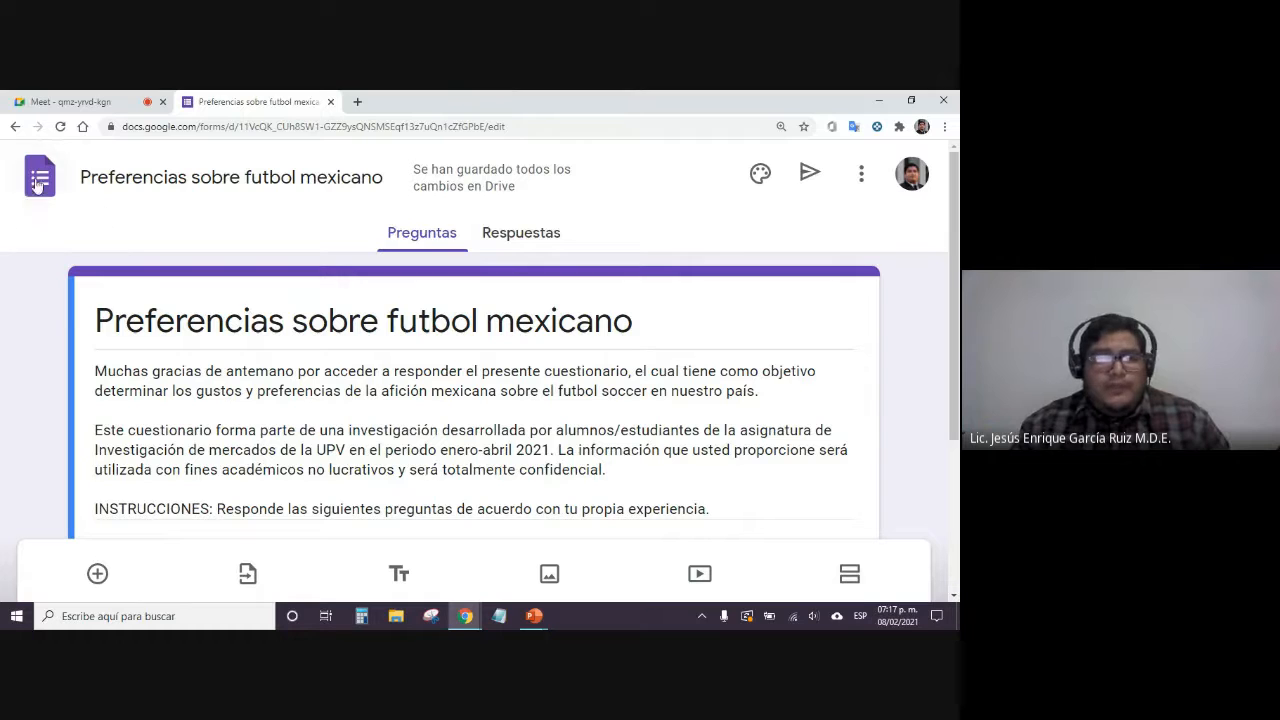
pyautogui.click(943, 126)
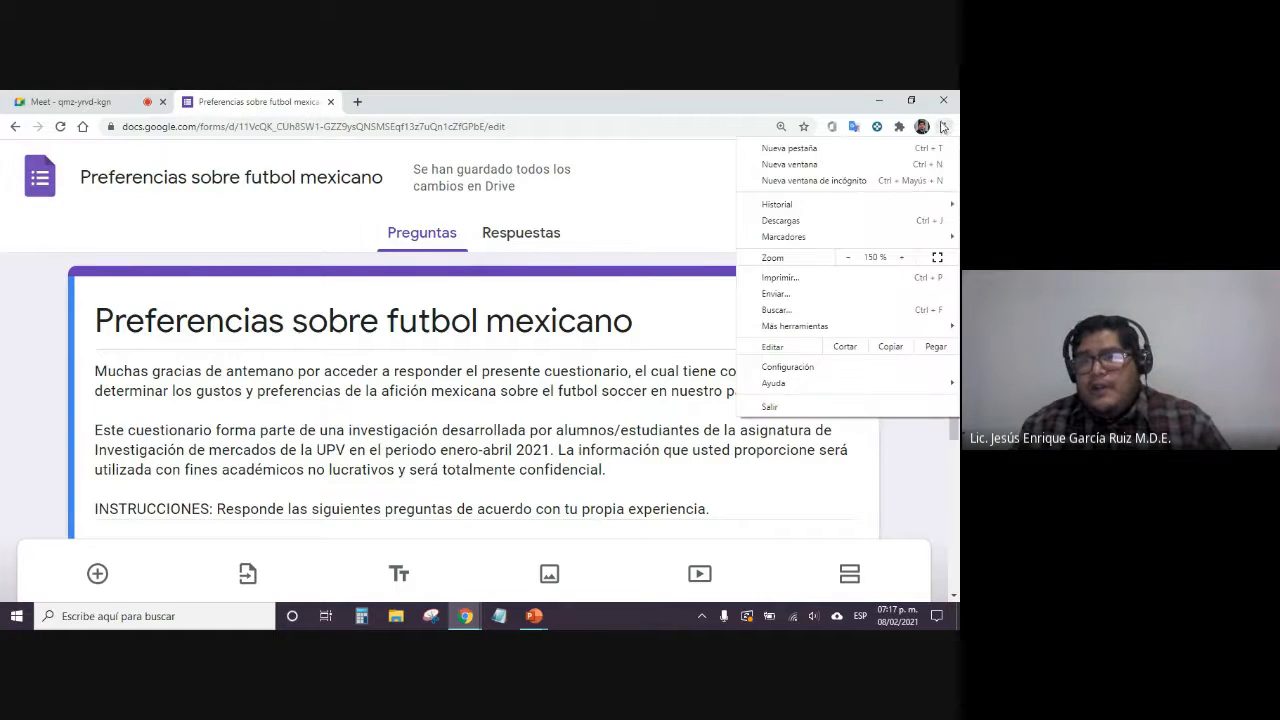
pyautogui.click(848, 257)
pyautogui.click(848, 257)
pyautogui.click(848, 257)
pyautogui.click(909, 456)
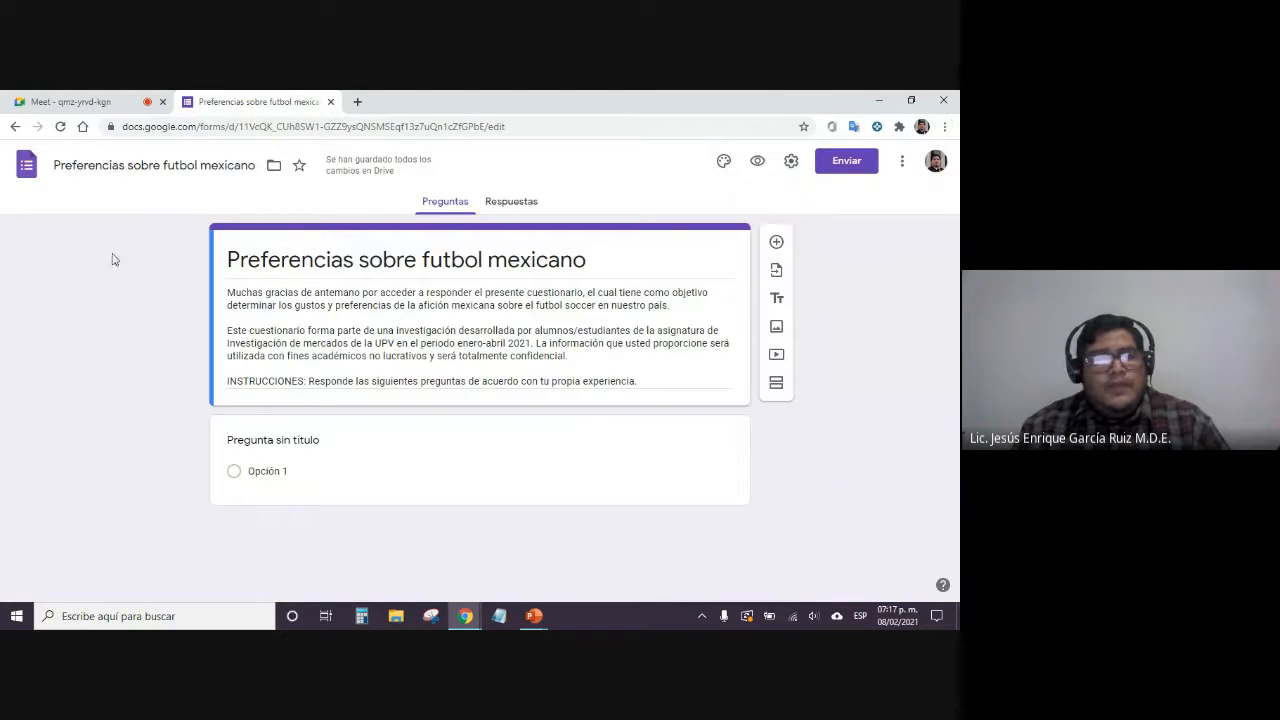
# Go to the recent forms list and reopen "Preferencias sobre futbol mexicano" to review its title and description
pyautogui.click(24, 167)
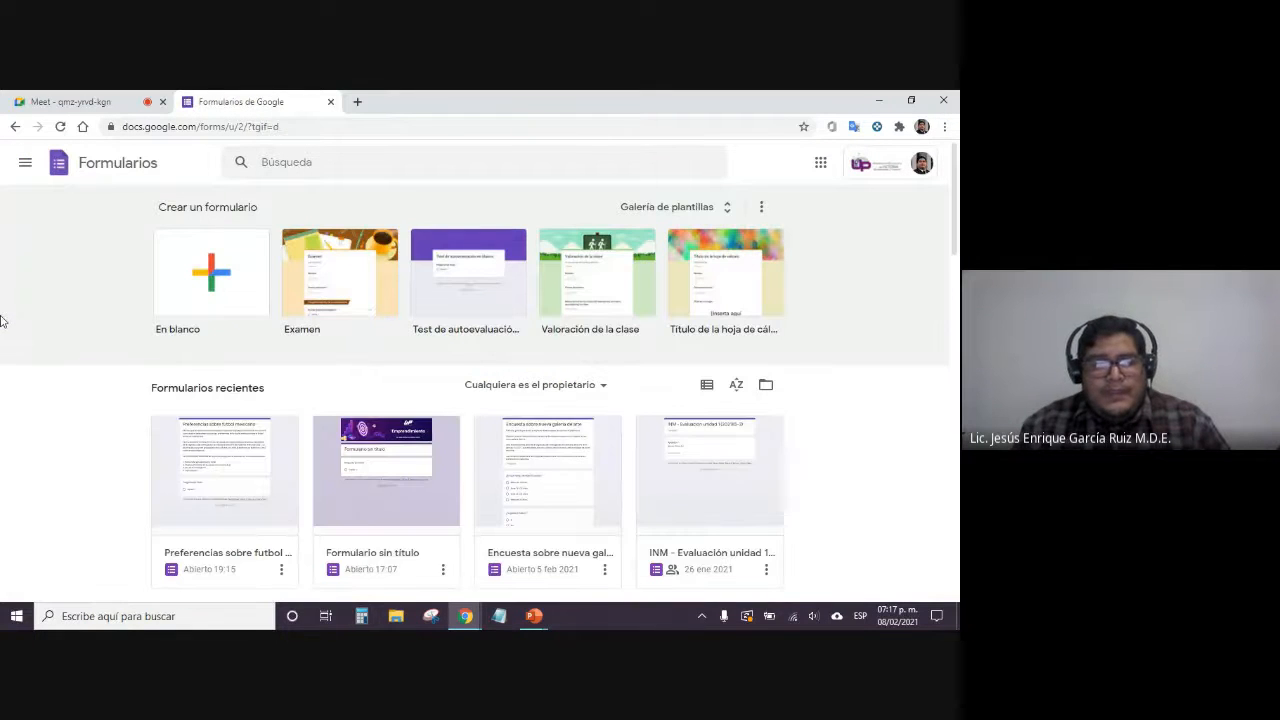
pyautogui.scroll(-1, 139, 341)
pyautogui.scroll(-1, 139, 341)
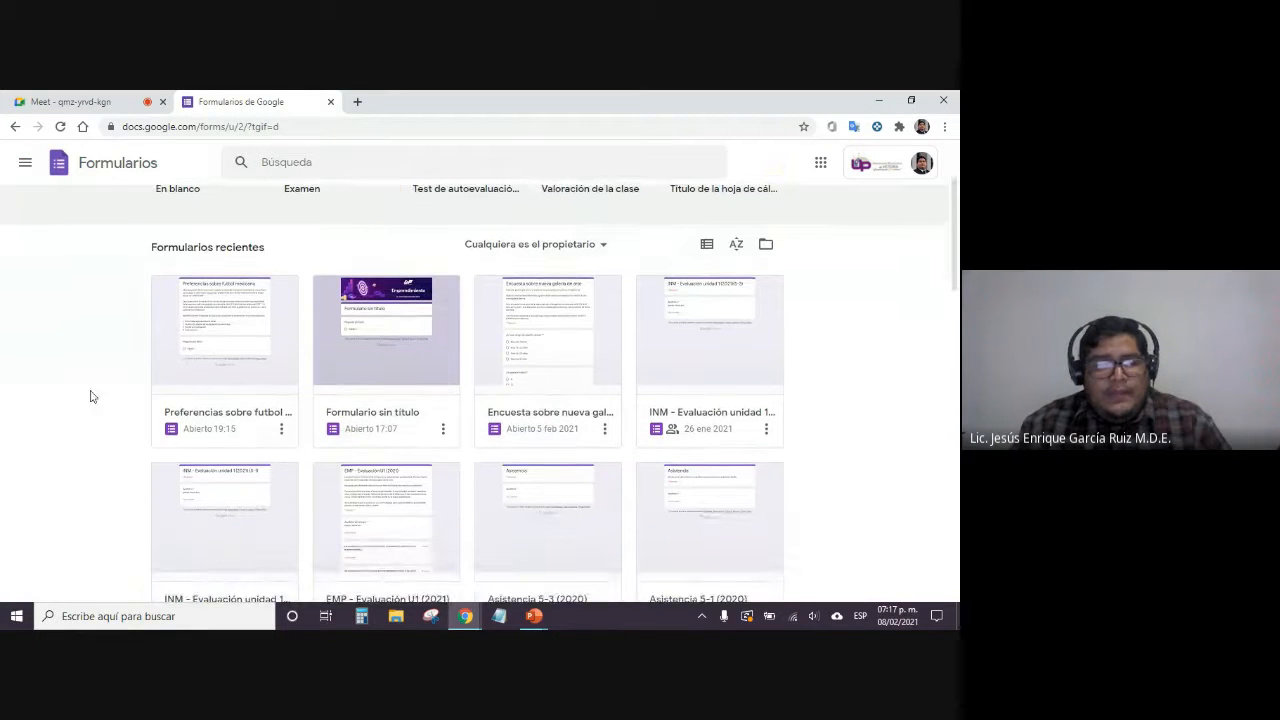
pyautogui.click(228, 416)
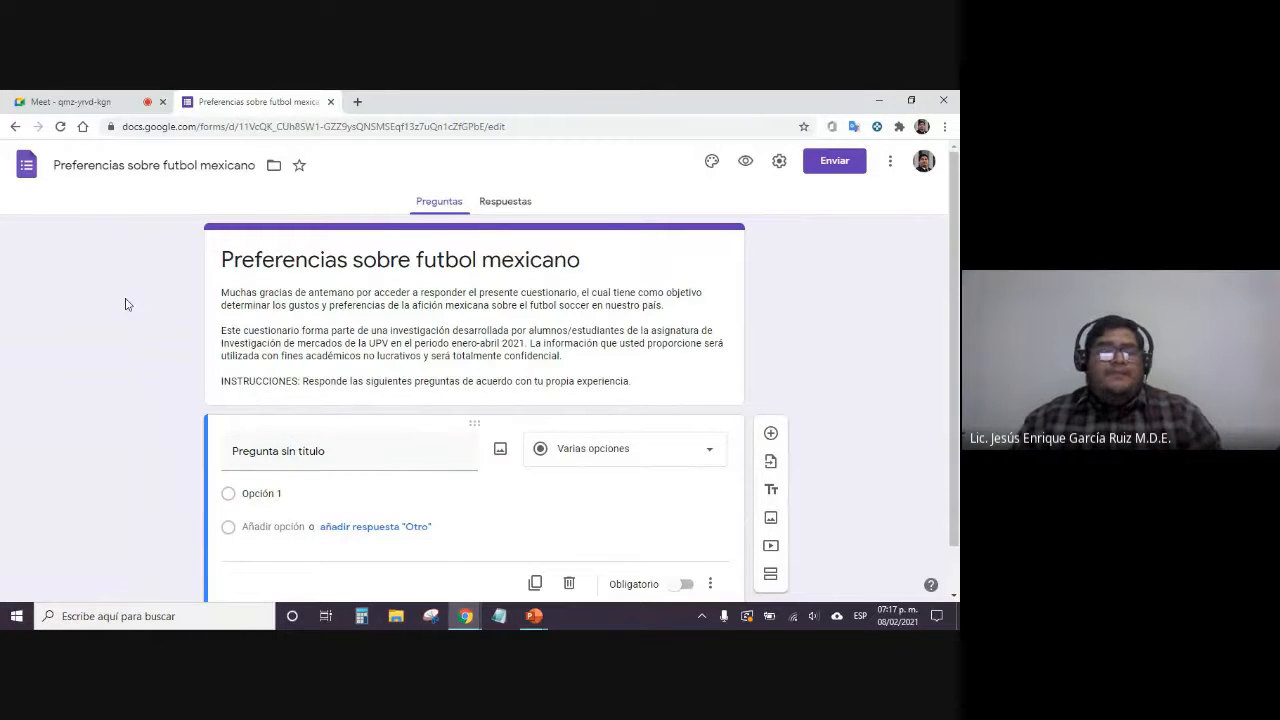
pyautogui.click(317, 320)
pyautogui.tripleClick(385, 268)
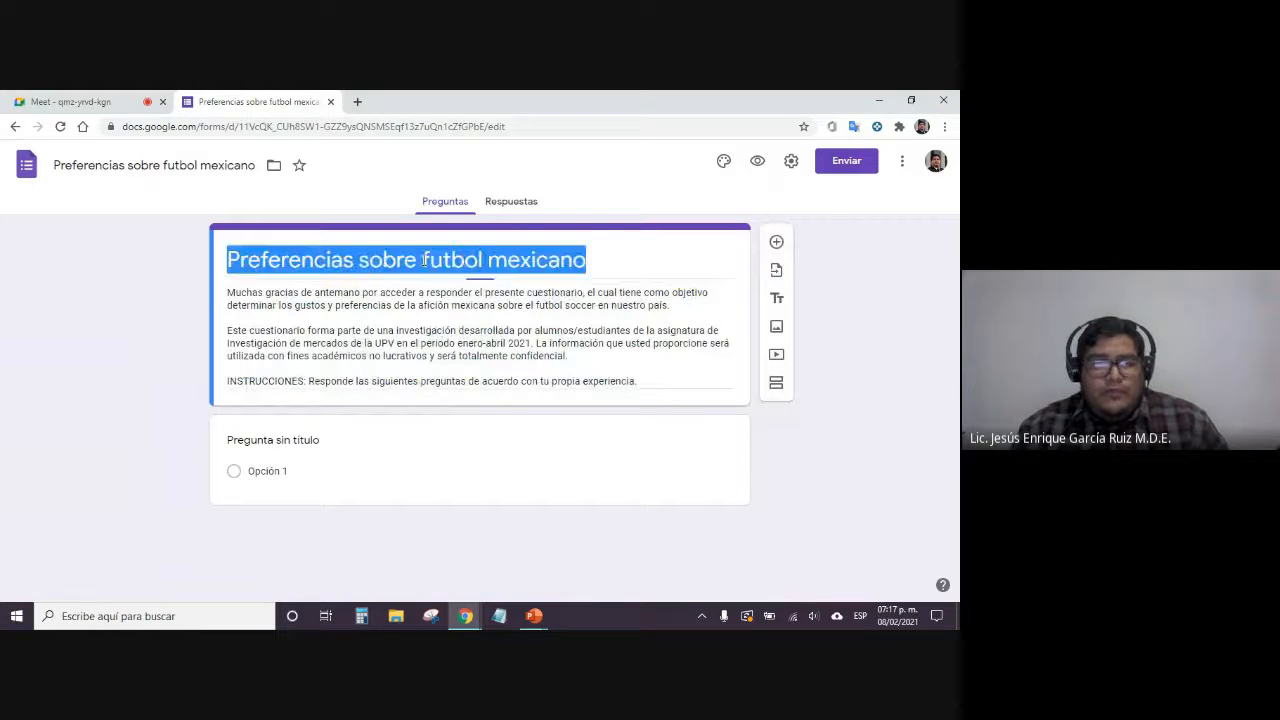
pyautogui.click(280, 311)
pyautogui.hotkey('ctrl', 'a')
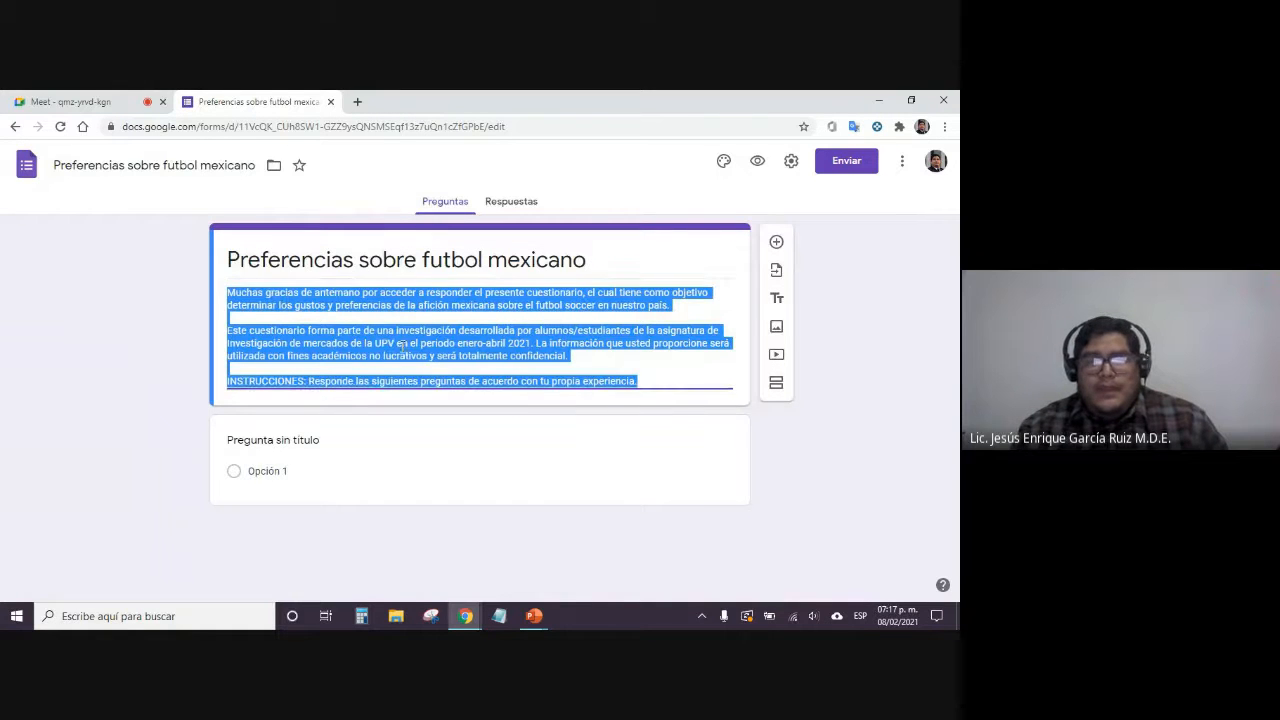
pyautogui.click(151, 300)
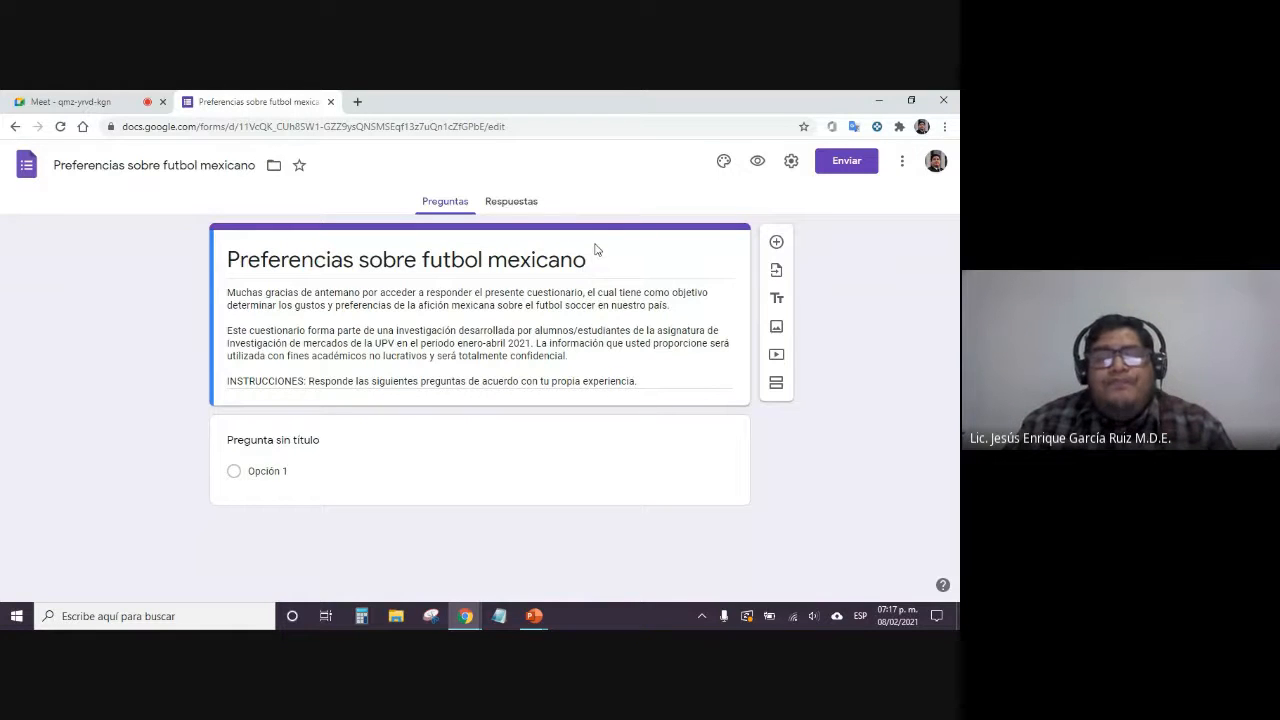
# Enlarge the page zoom to 125 % to examine the form's theme customization control, and restore the zoom to 100 %
pyautogui.click(944, 127)
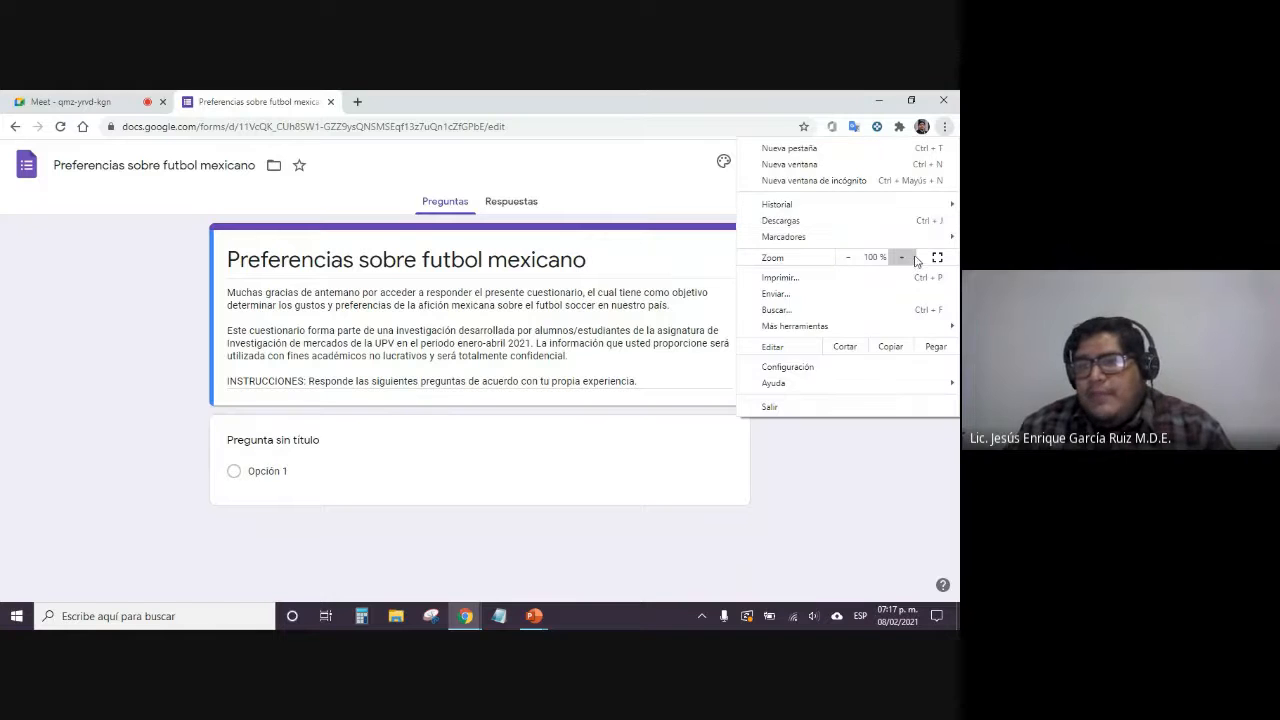
pyautogui.click(911, 258)
pyautogui.click(911, 258)
pyautogui.click(728, 188)
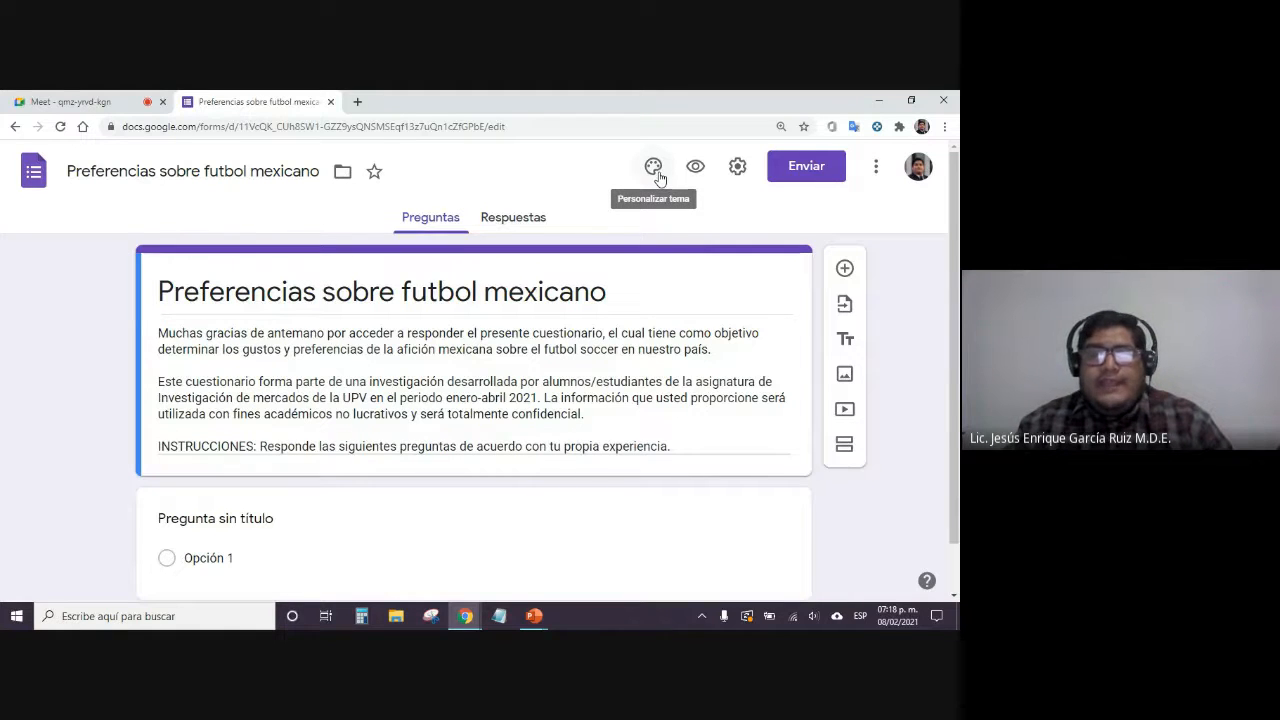
pyautogui.click(944, 126)
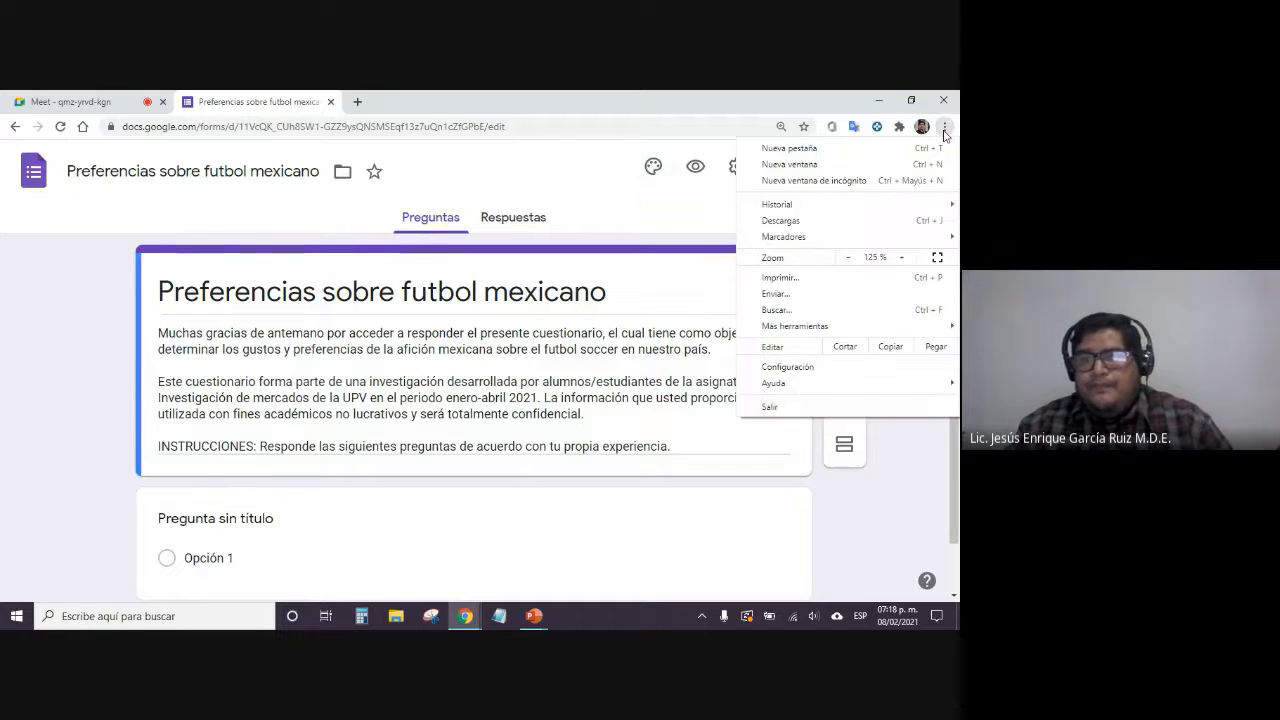
pyautogui.click(848, 257)
pyautogui.click(910, 462)
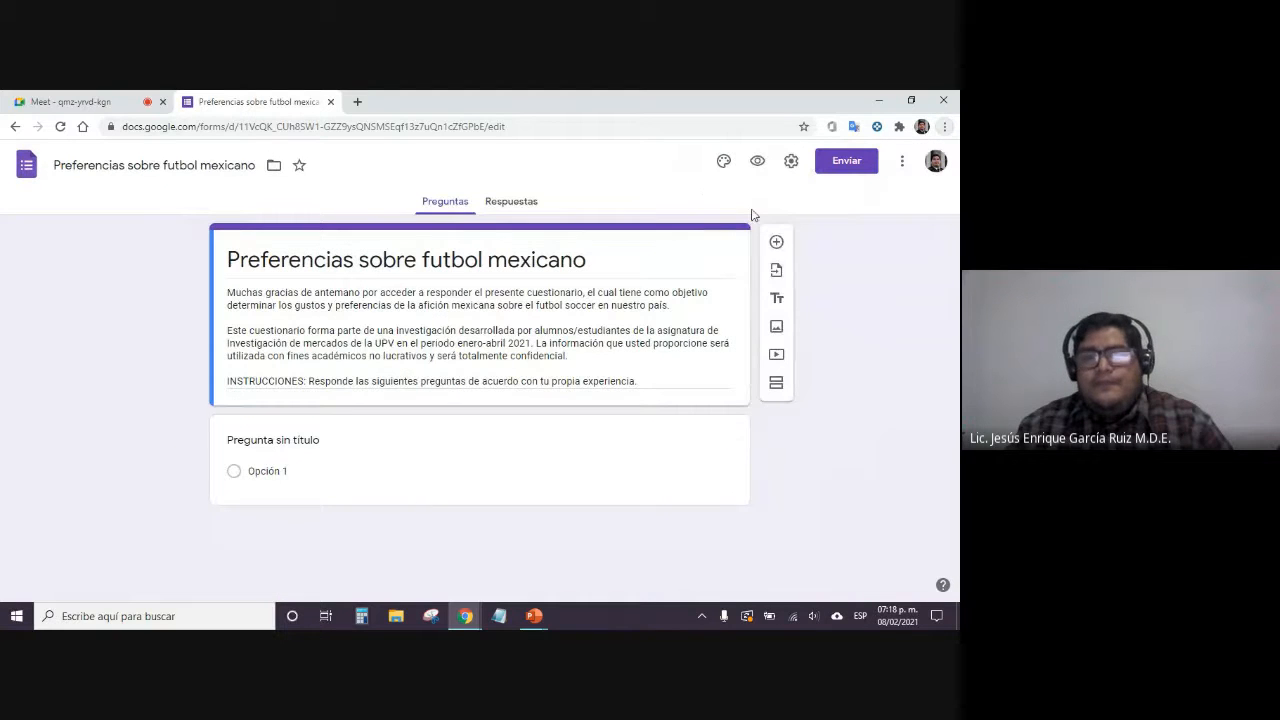
# Open the form's theme options and review the header, theme color, background color and font style settings
pyautogui.click(724, 160)
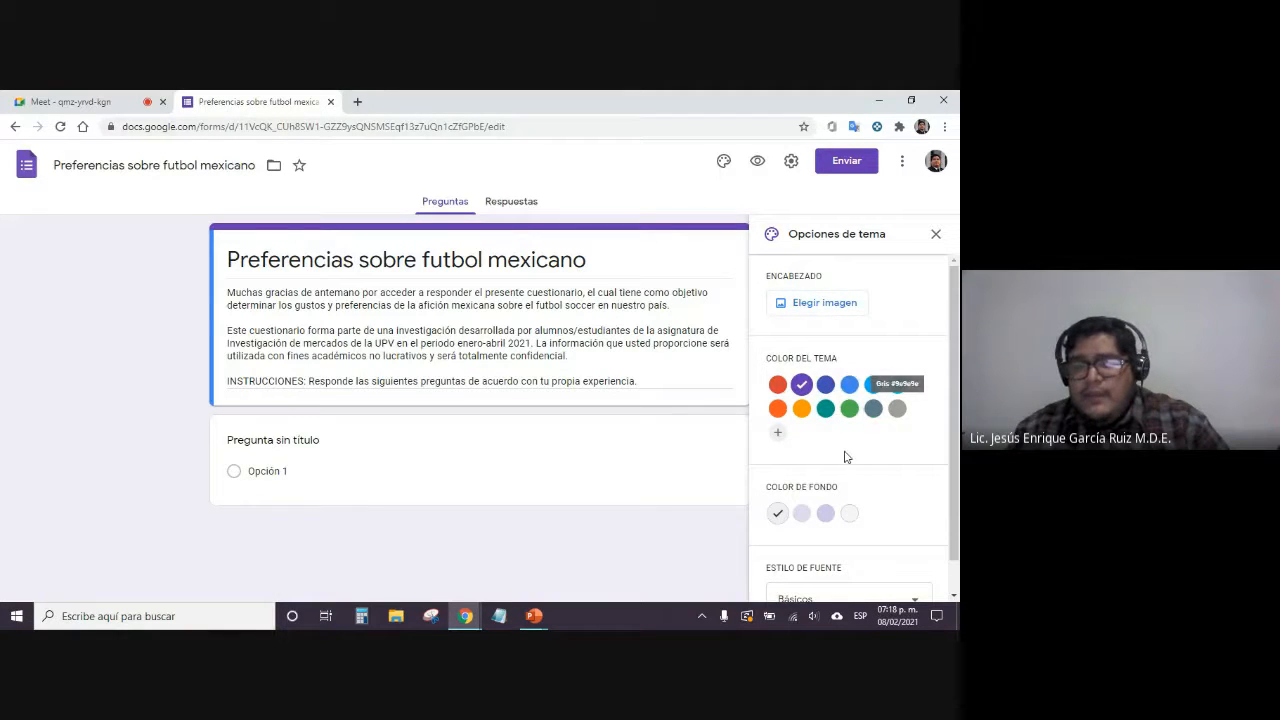
pyautogui.scroll(-1, 846, 450)
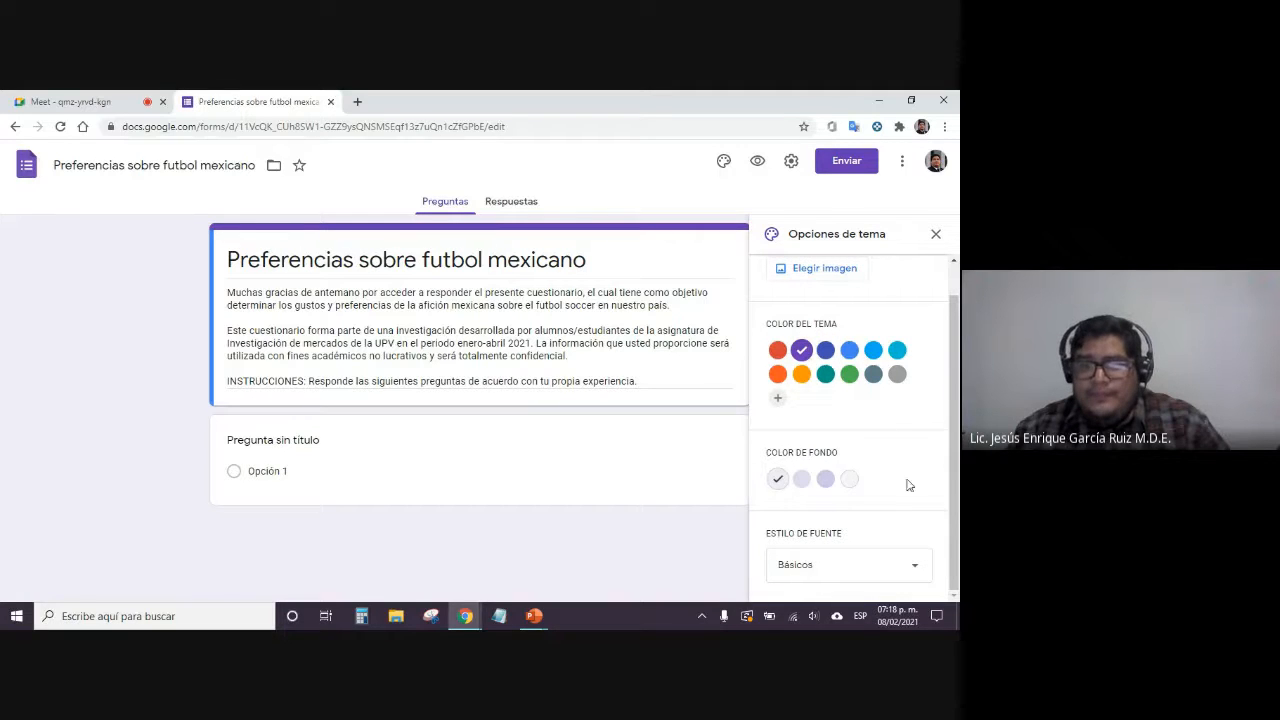
pyautogui.scroll(1, 893, 434)
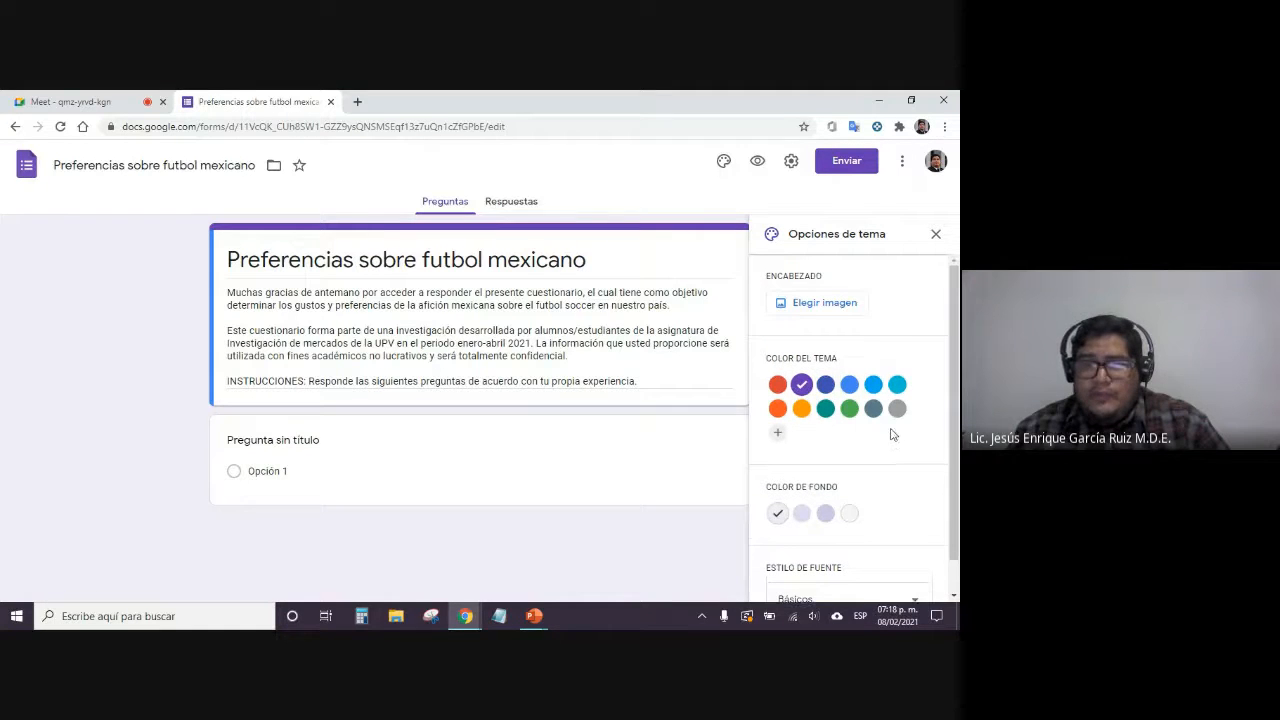
# Open the header image selection and look through the Trabajo y escuela theme images
pyautogui.click(822, 303)
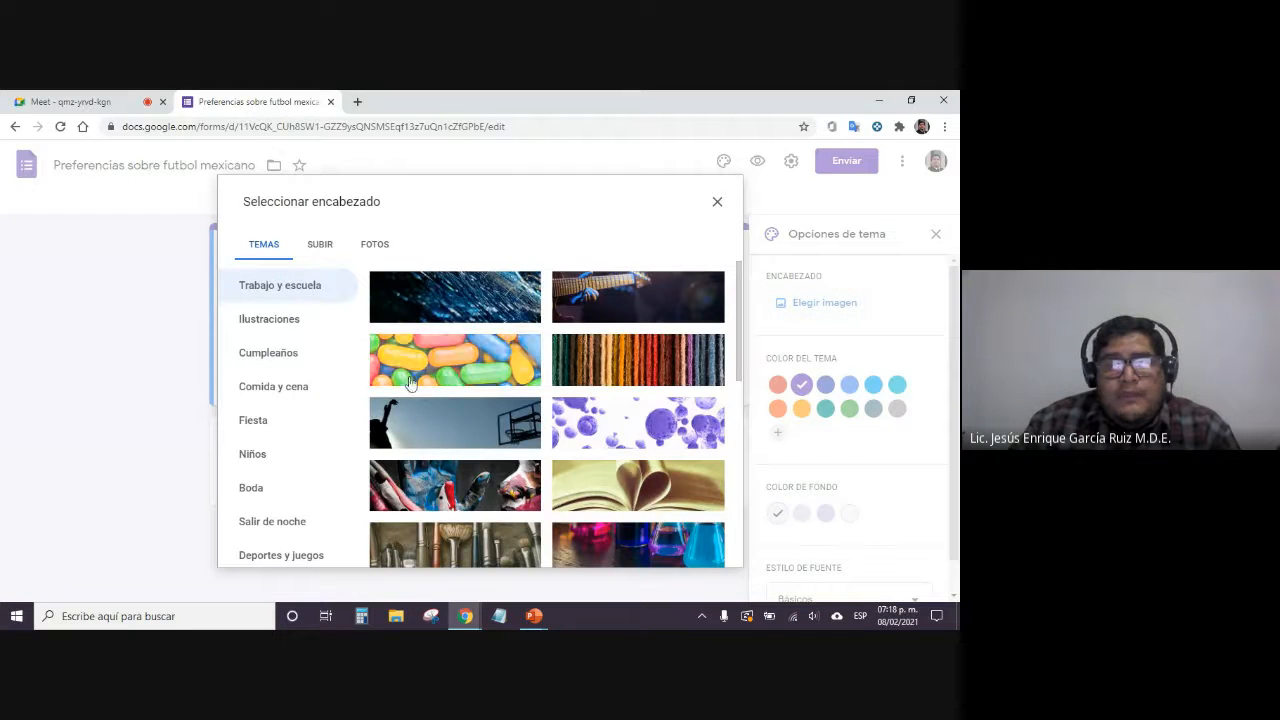
pyautogui.scroll(-2, 448, 354)
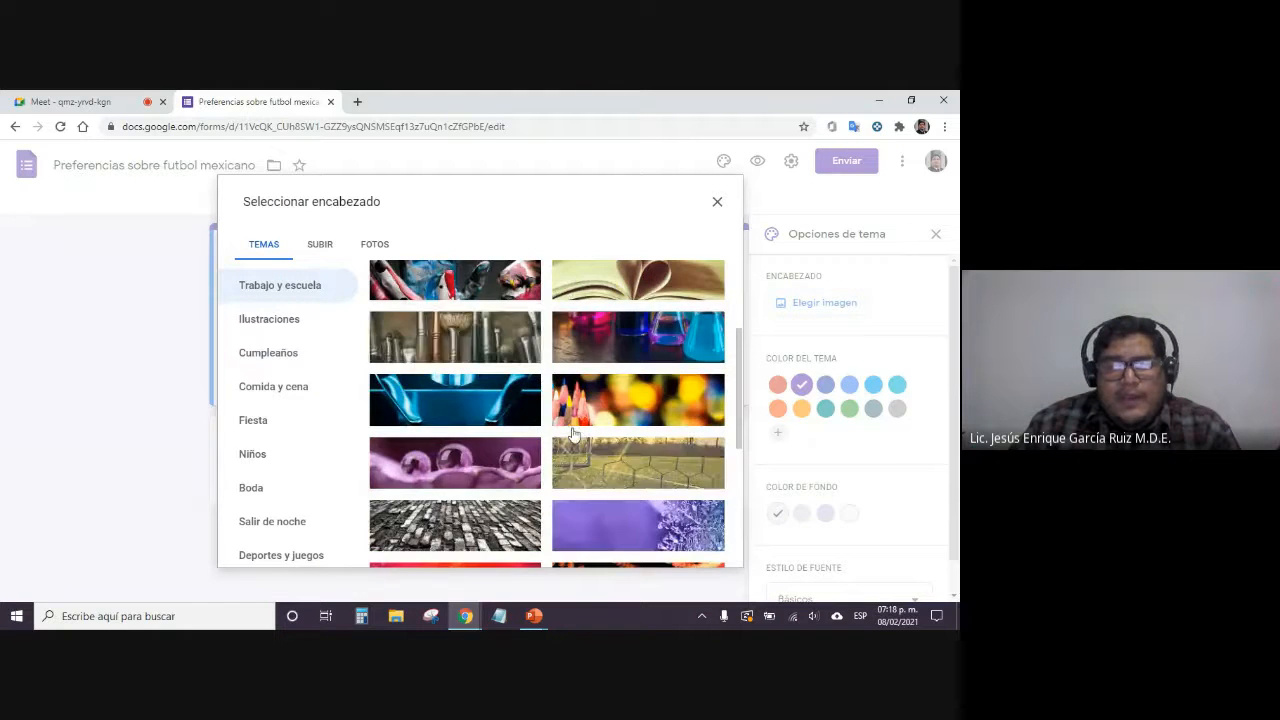
pyautogui.scroll(-8, 500, 385)
pyautogui.scroll(-10, 545, 380)
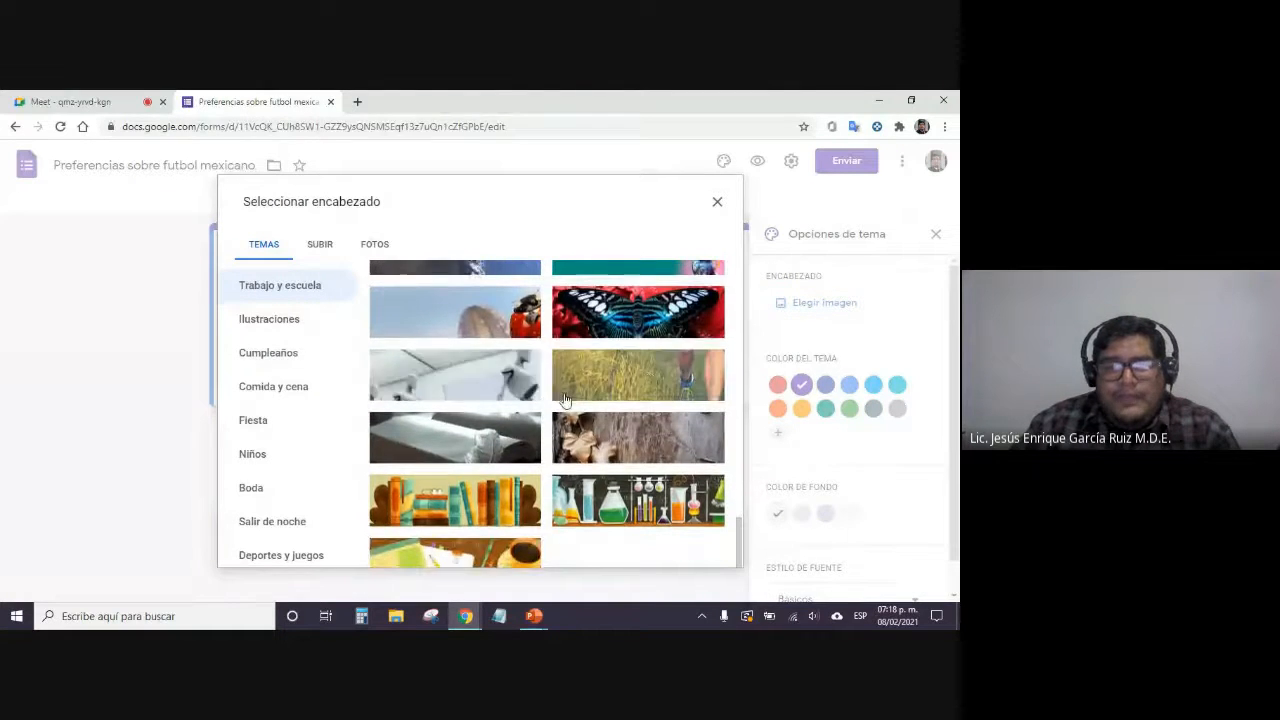
pyautogui.scroll(10, 549, 385)
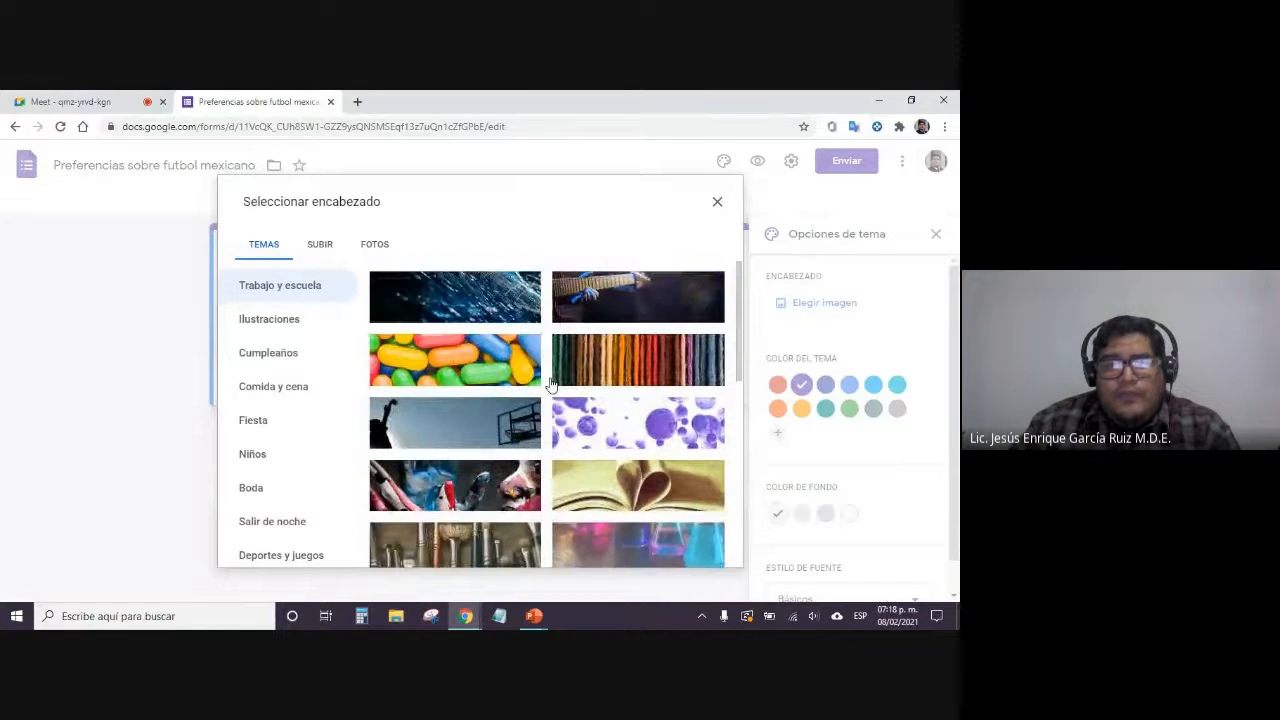
# Examine the header image sources, browse the personal photos, and return to the option for uploading a file
pyautogui.click(318, 251)
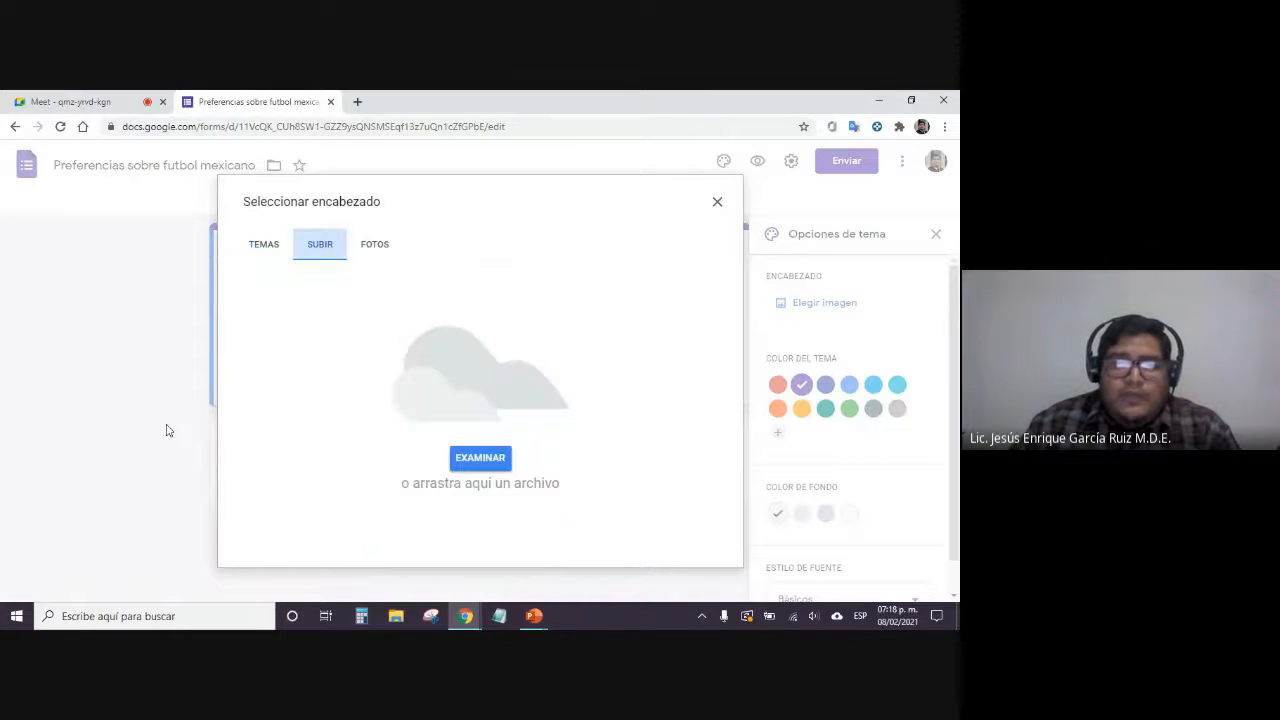
pyautogui.click(372, 250)
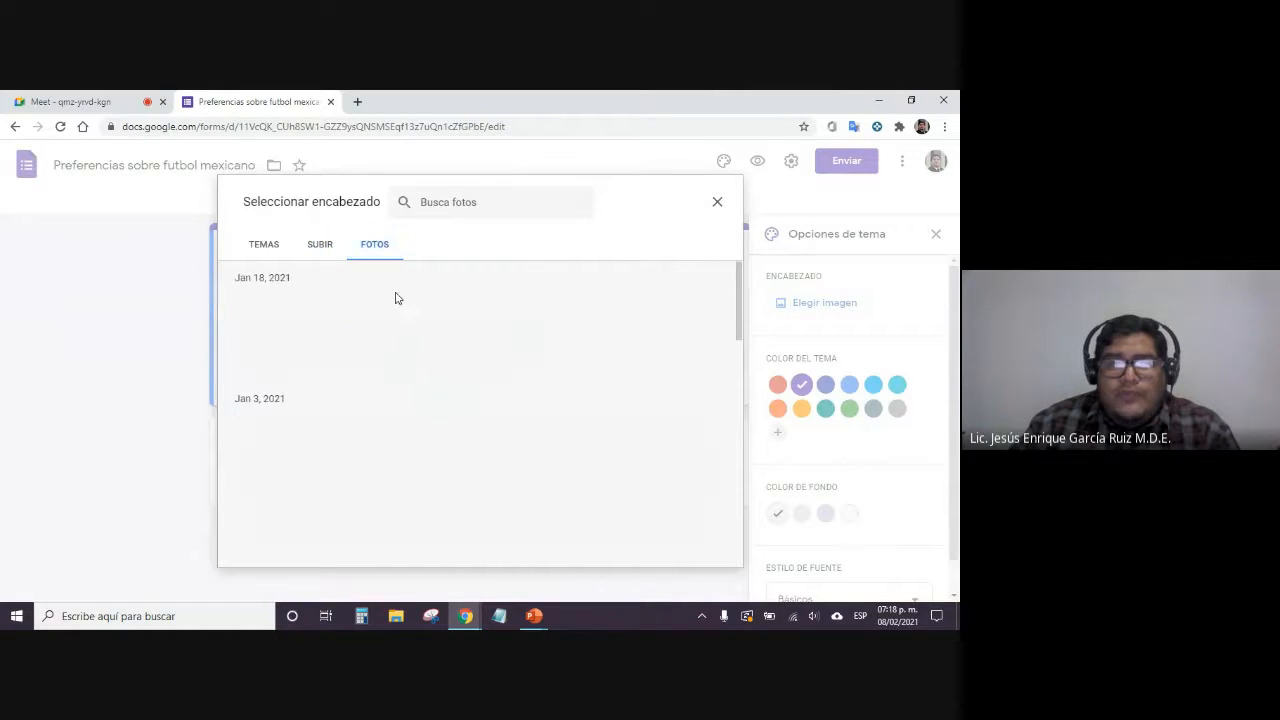
pyautogui.scroll(-1, 606, 370)
pyautogui.scroll(-15, 606, 370)
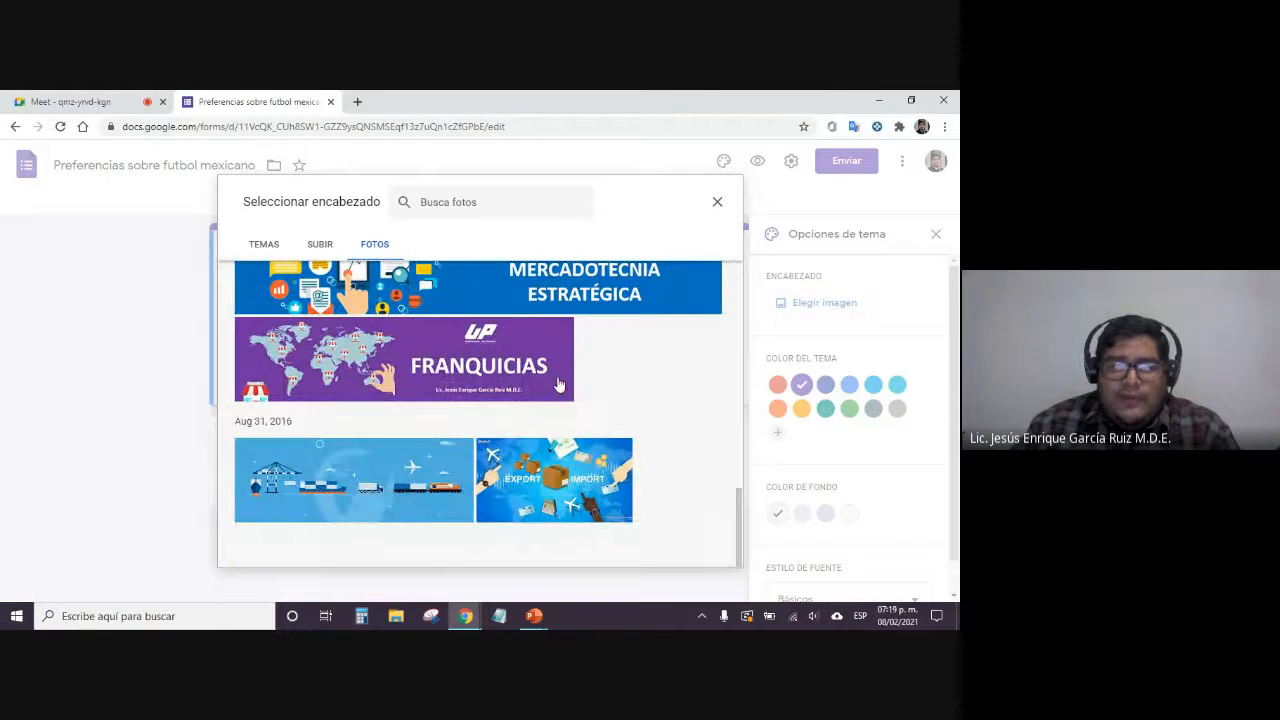
pyautogui.scroll(15, 558, 386)
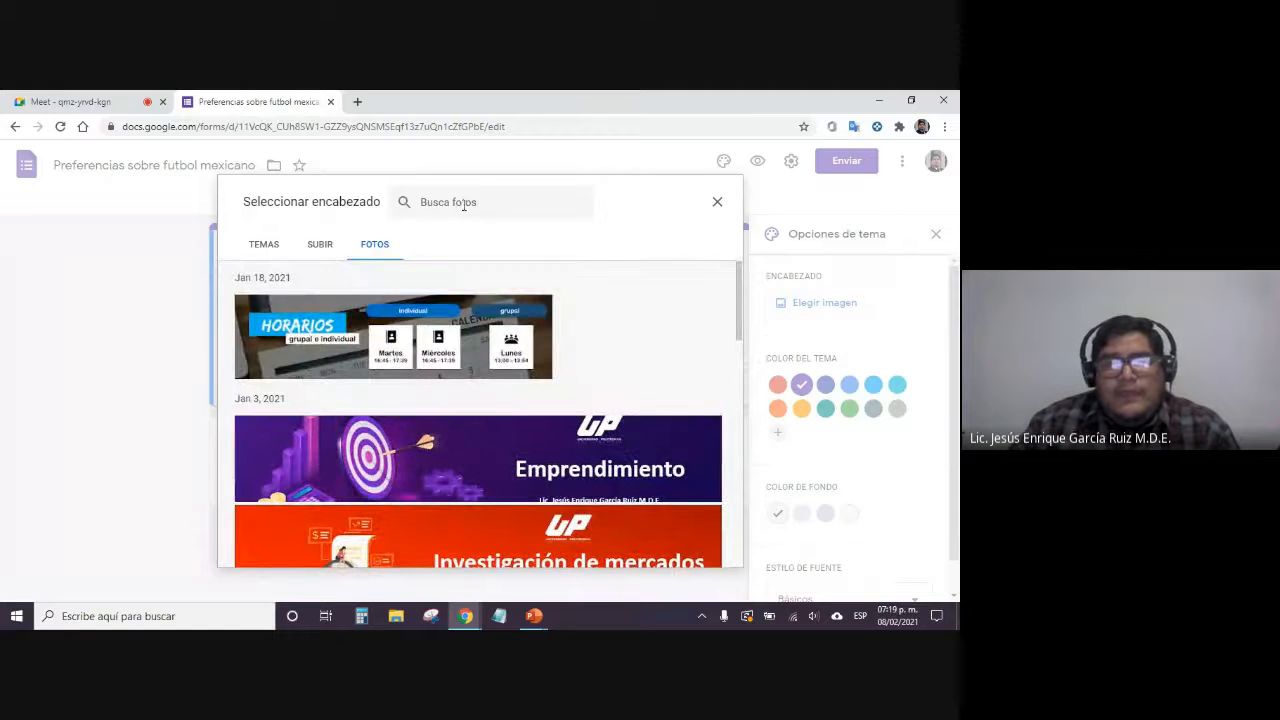
pyautogui.click(308, 248)
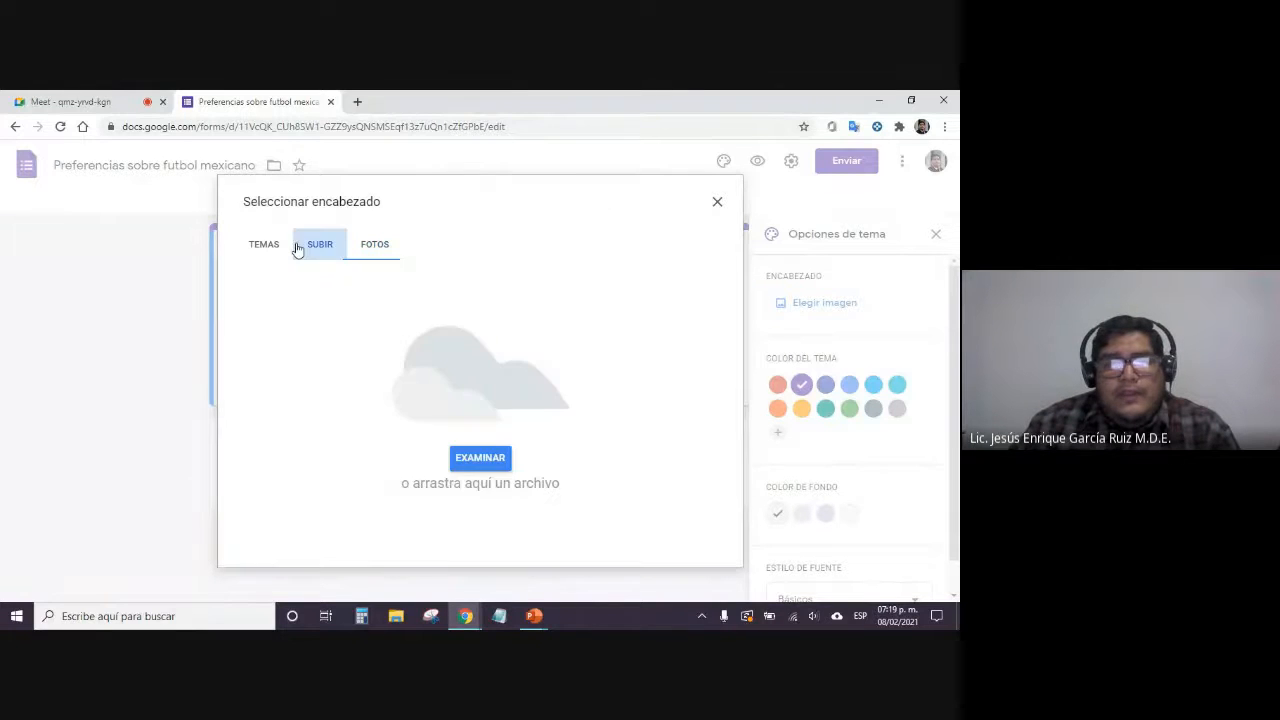
pyautogui.click(264, 252)
pyautogui.click(371, 250)
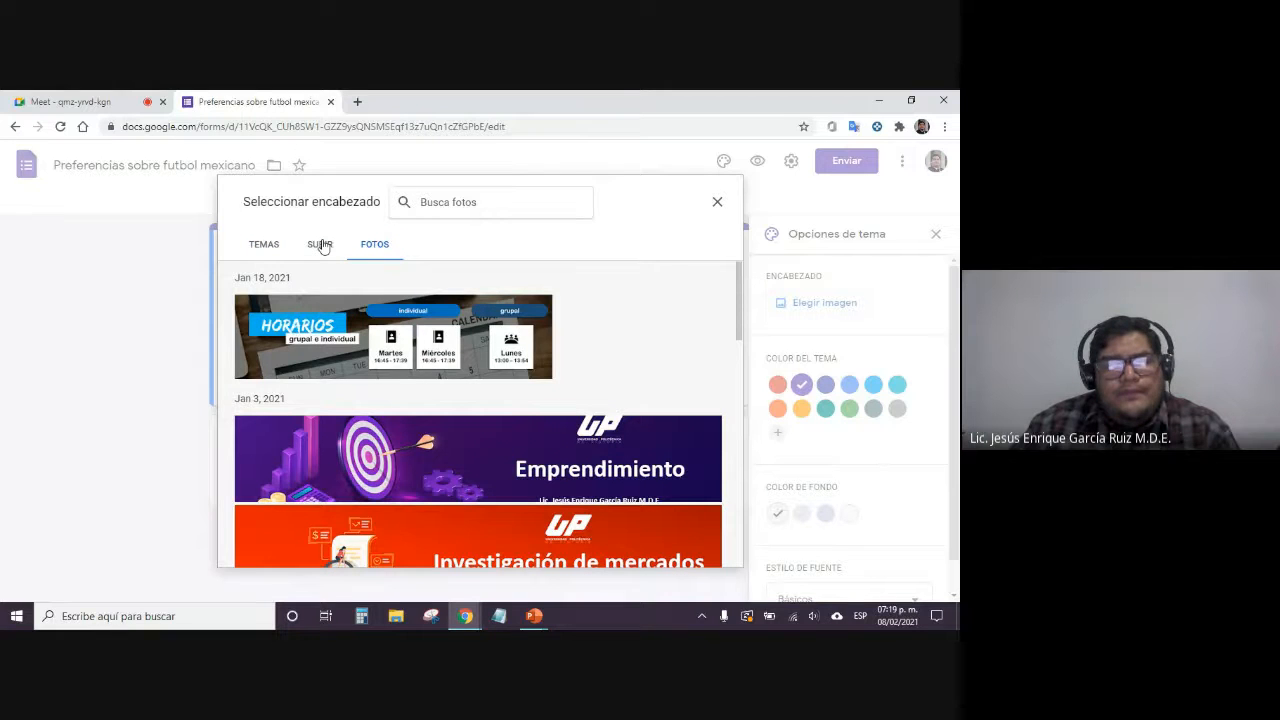
pyautogui.click(322, 247)
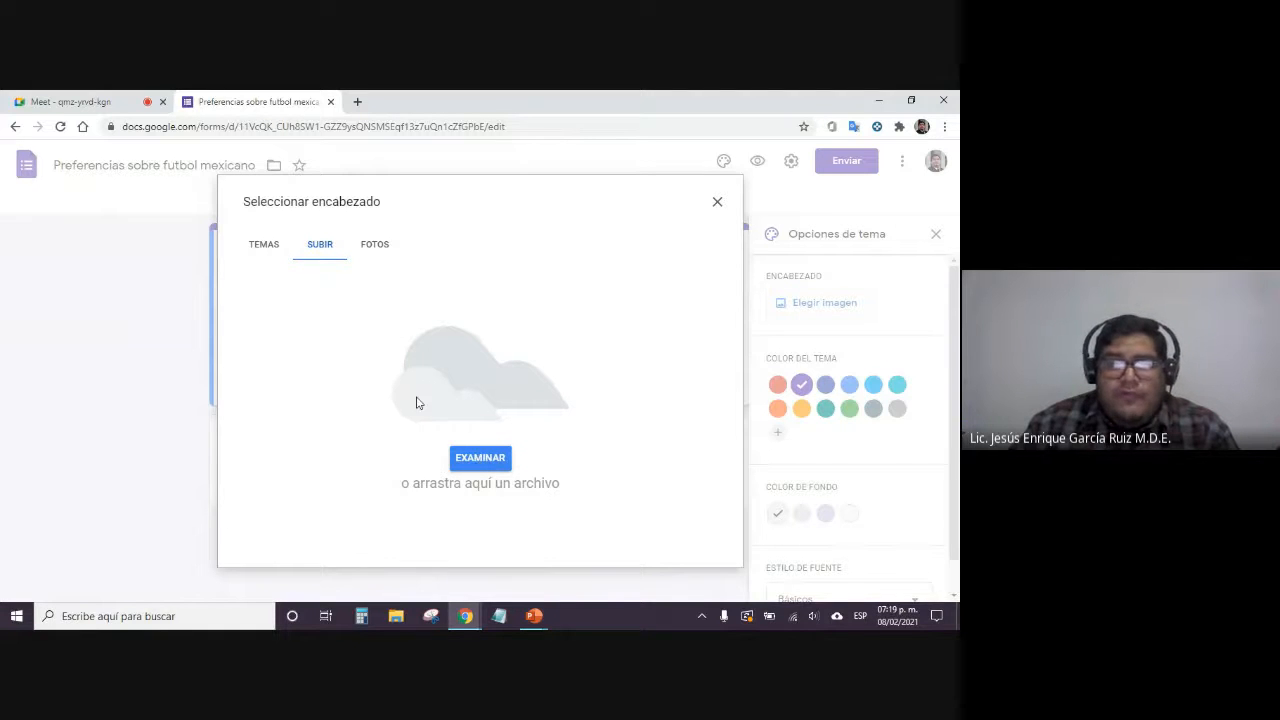
# Search Google for "futbol" in a new browser tab and open the image results
pyautogui.click(358, 102)
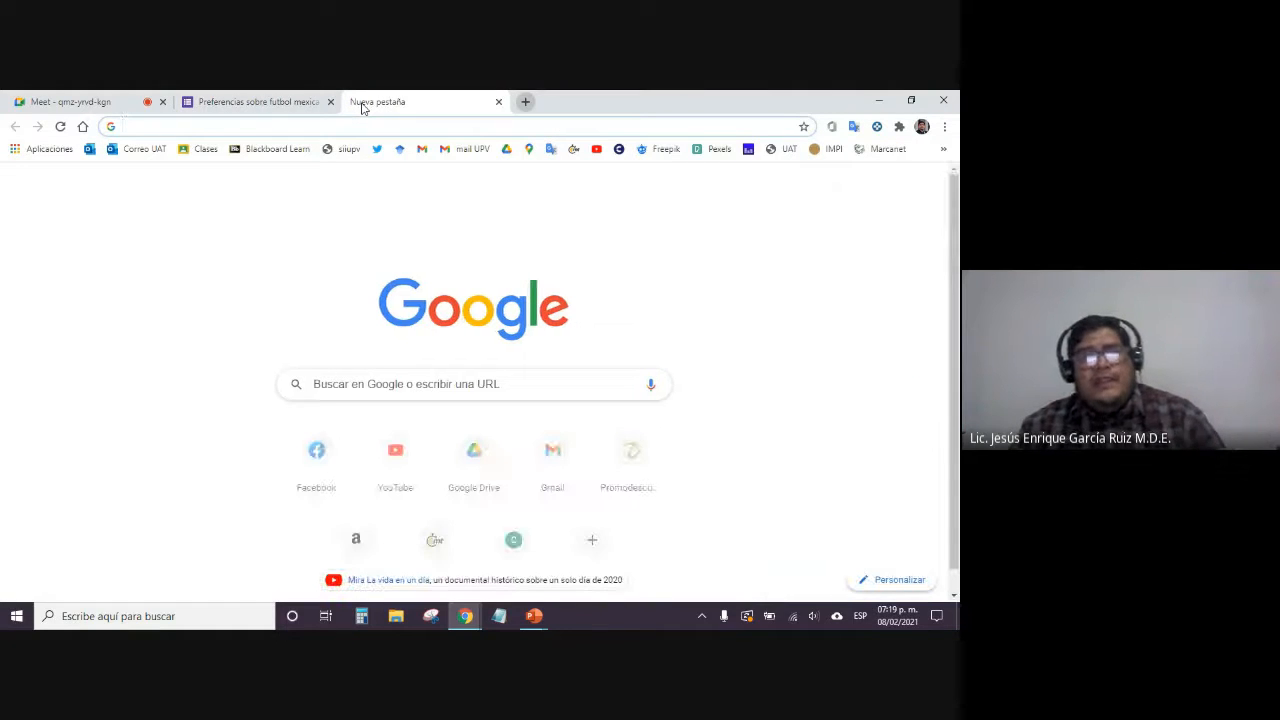
pyautogui.write('futbol')
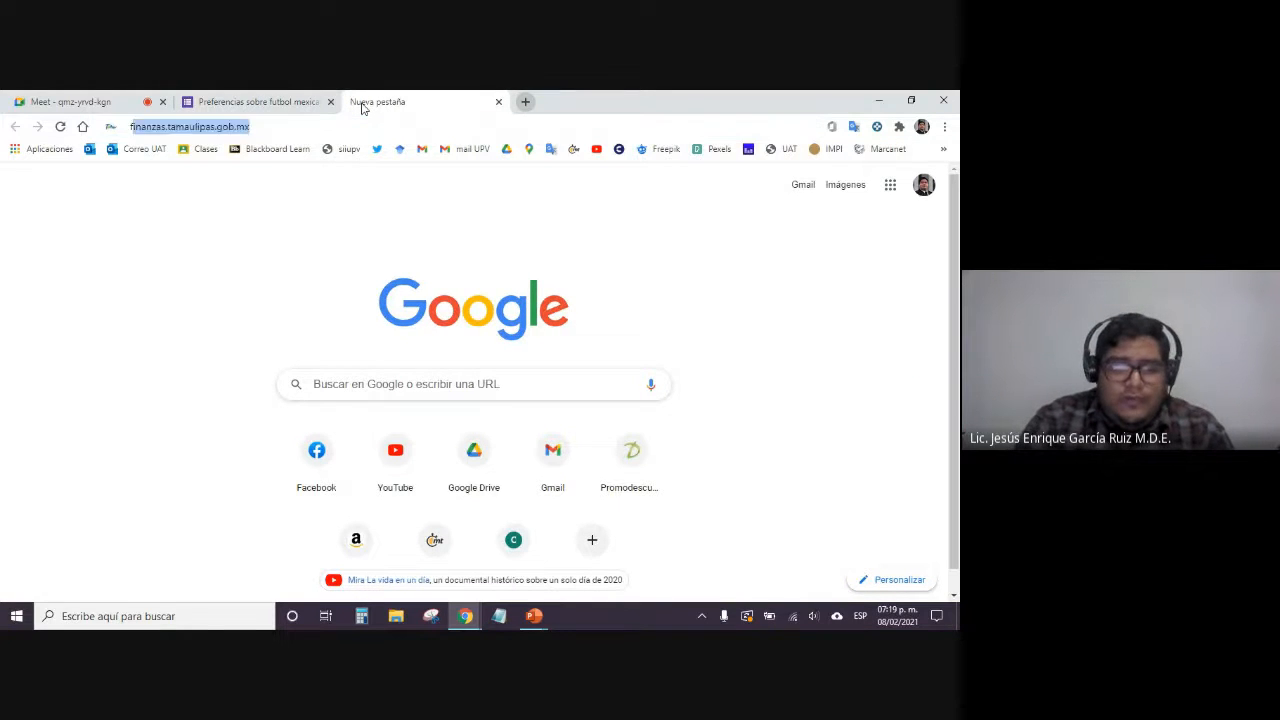
pyautogui.press('Return')
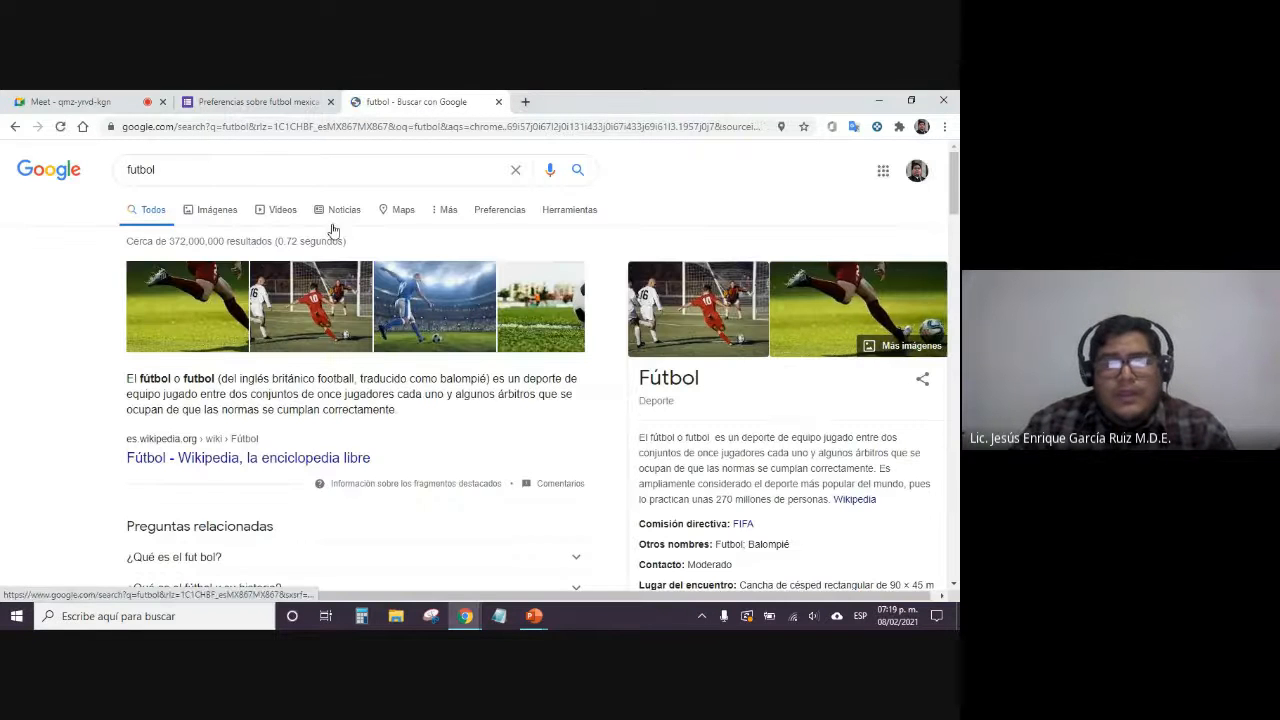
pyautogui.click(308, 322)
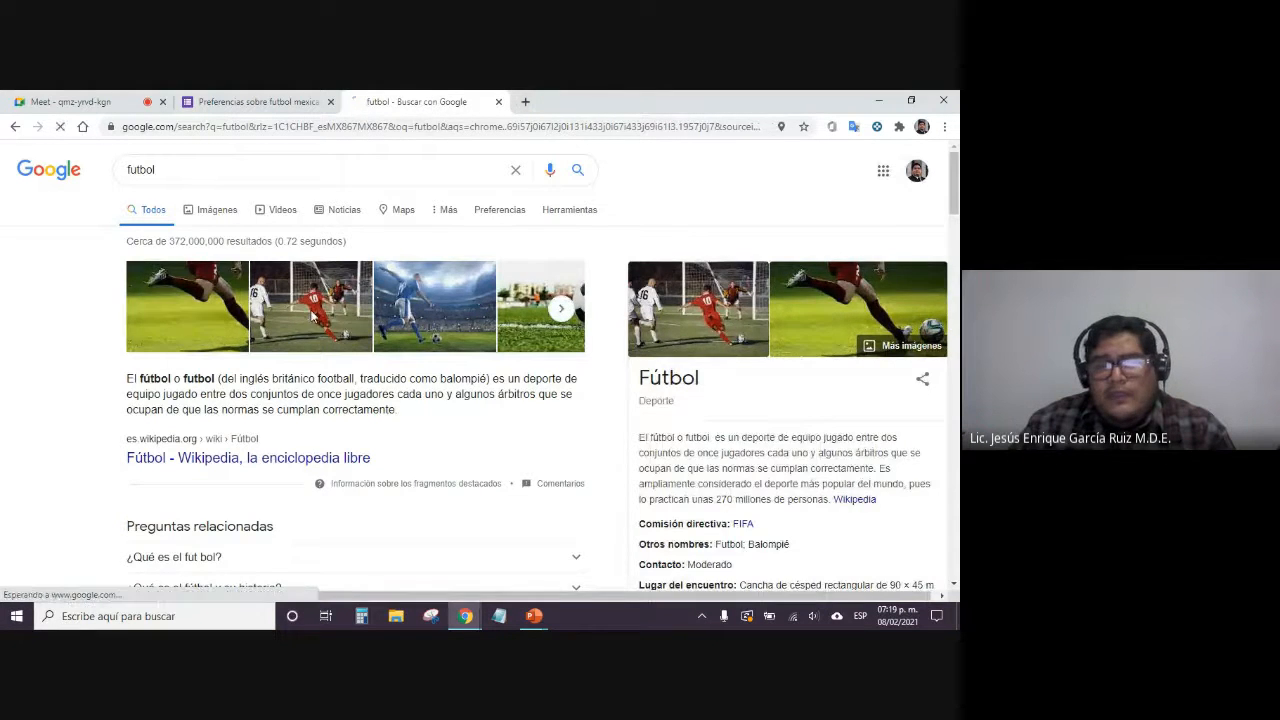
pyautogui.click(157, 357)
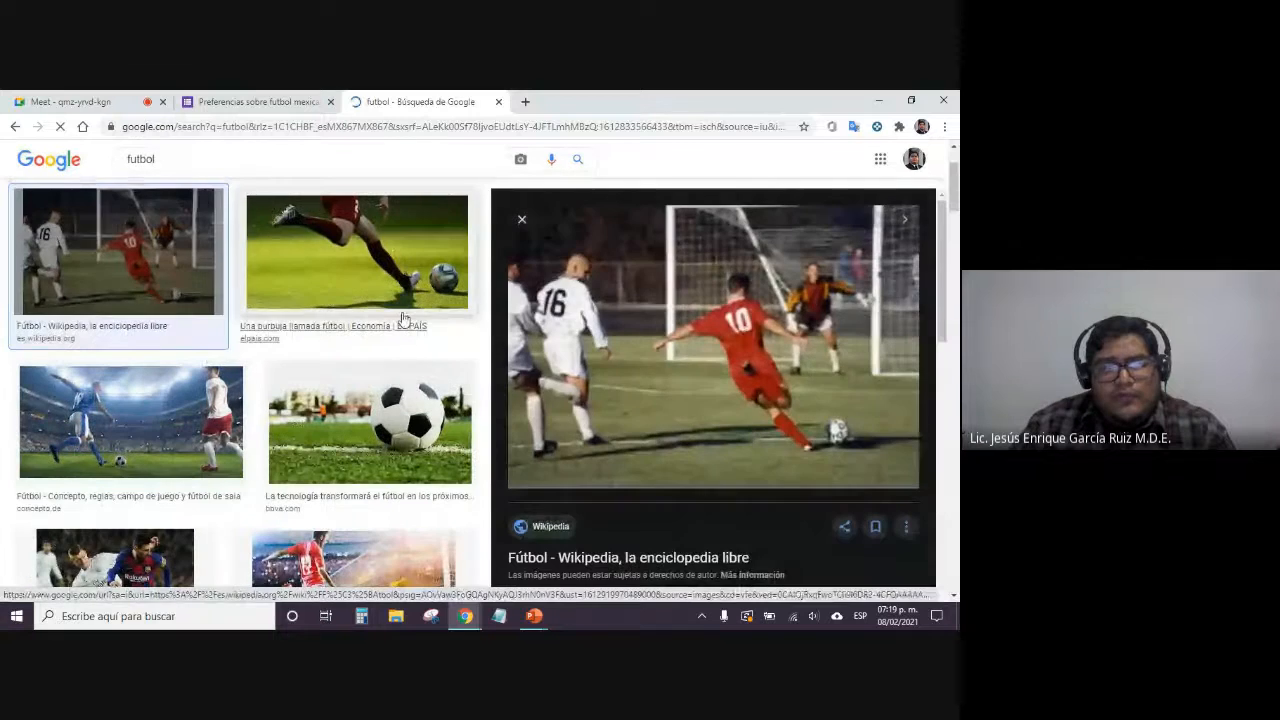
# Save the El País photo of a player in red socks kicking the ball to the computer
pyautogui.click(405, 318)
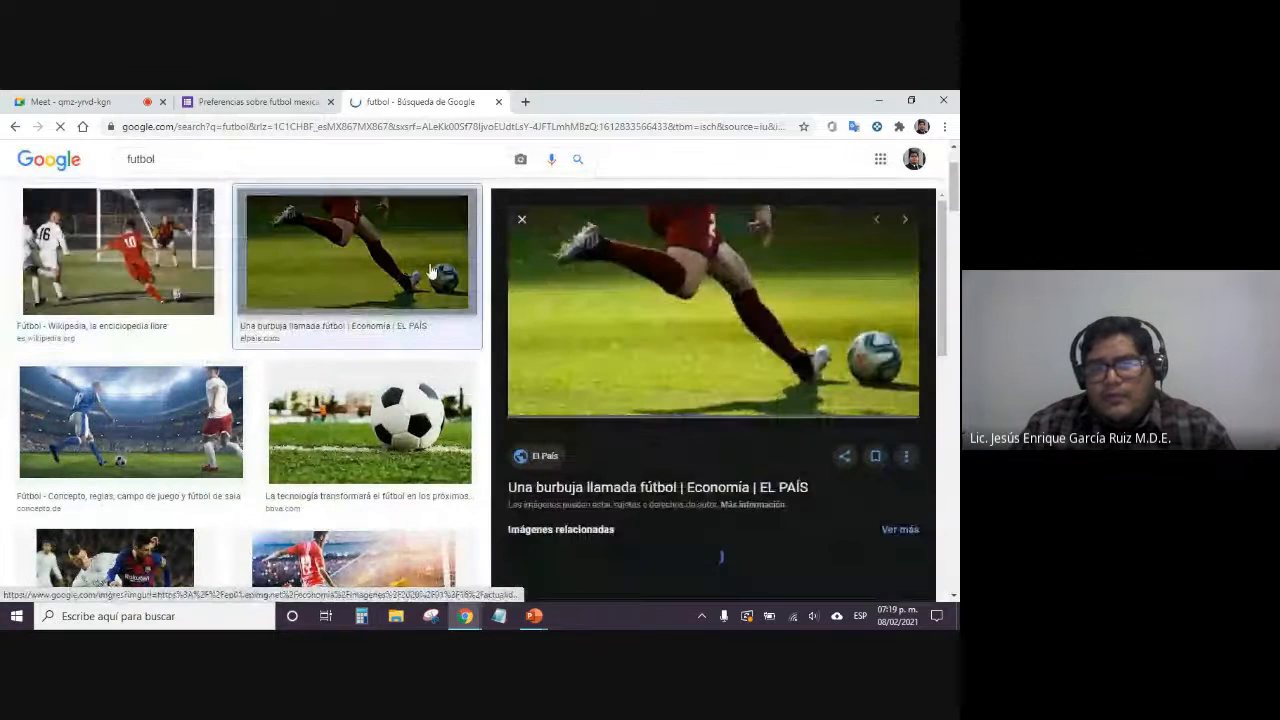
pyautogui.rightClick(684, 275)
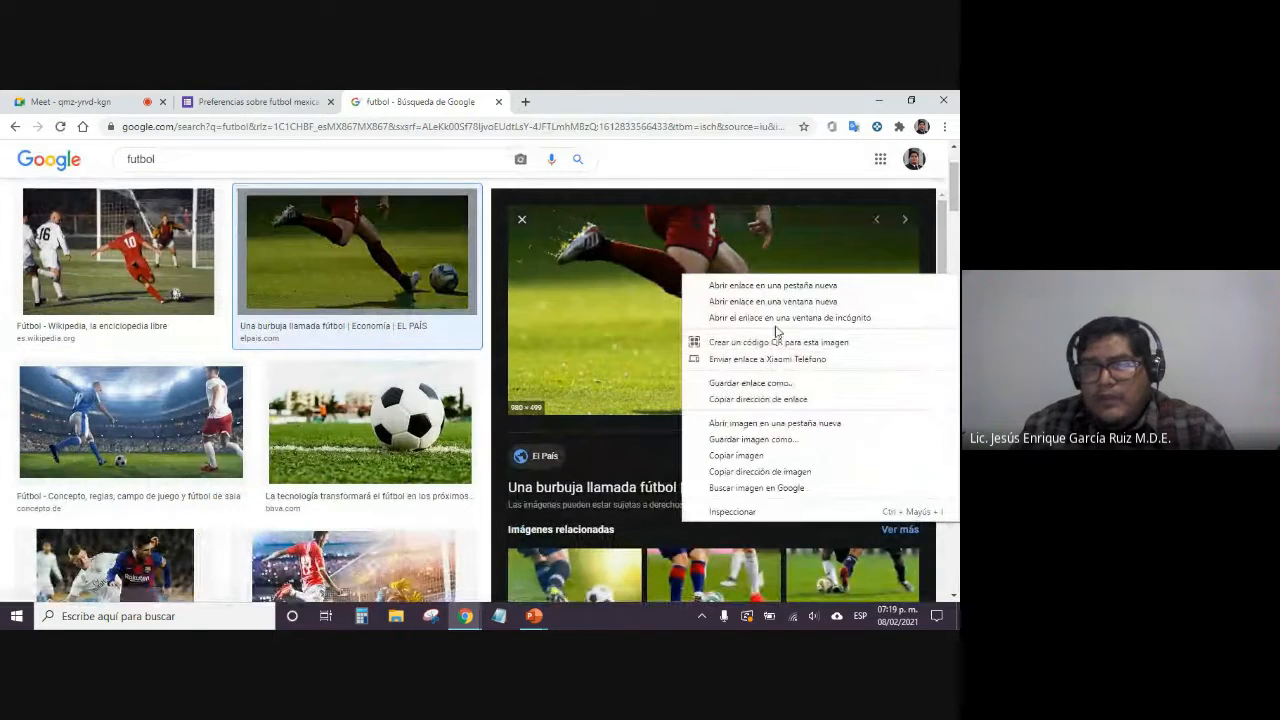
pyautogui.click(785, 440)
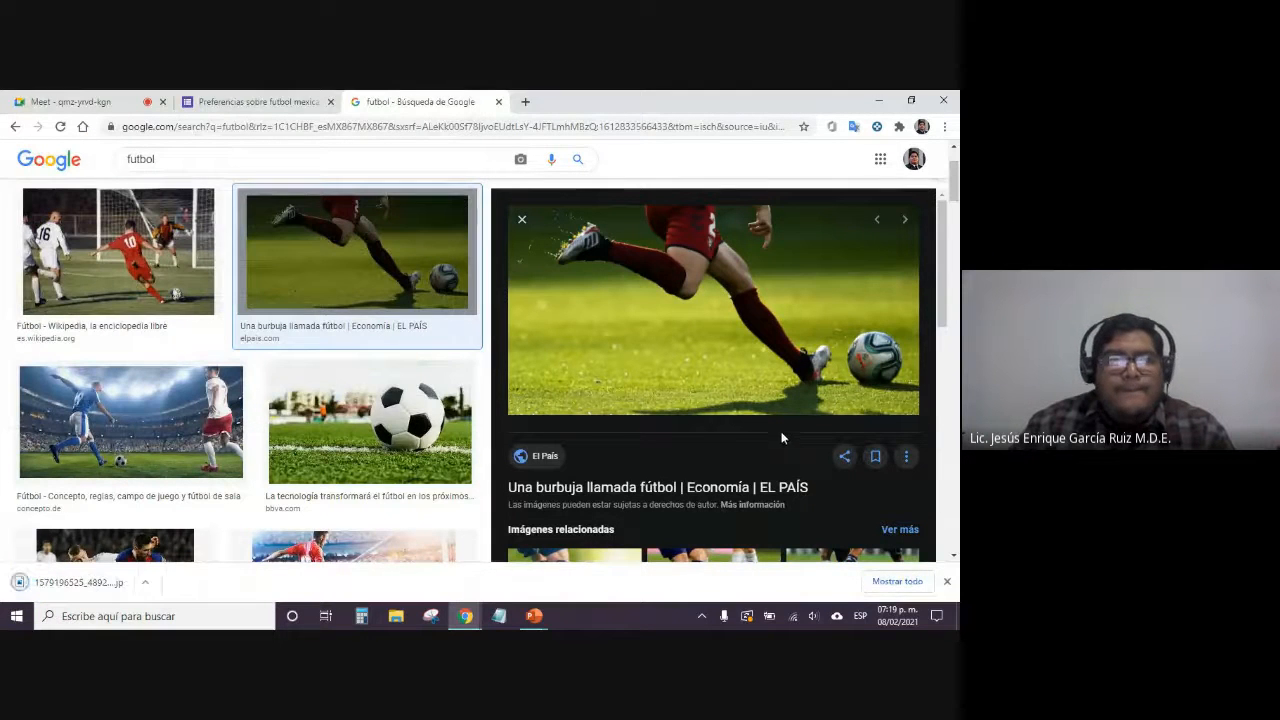
# Close the image search tab and upload the downloaded football photo as the form's header, cropped to full width
pyautogui.click(275, 100)
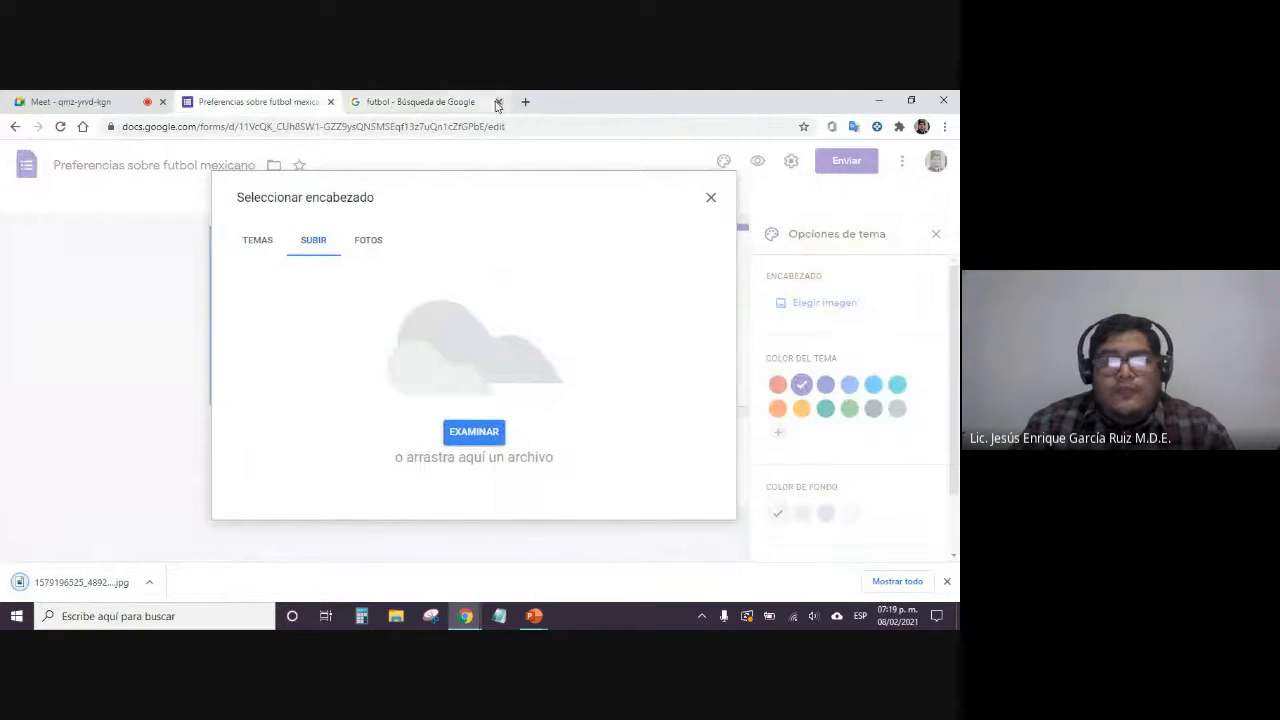
pyautogui.click(498, 101)
pyautogui.click(467, 431)
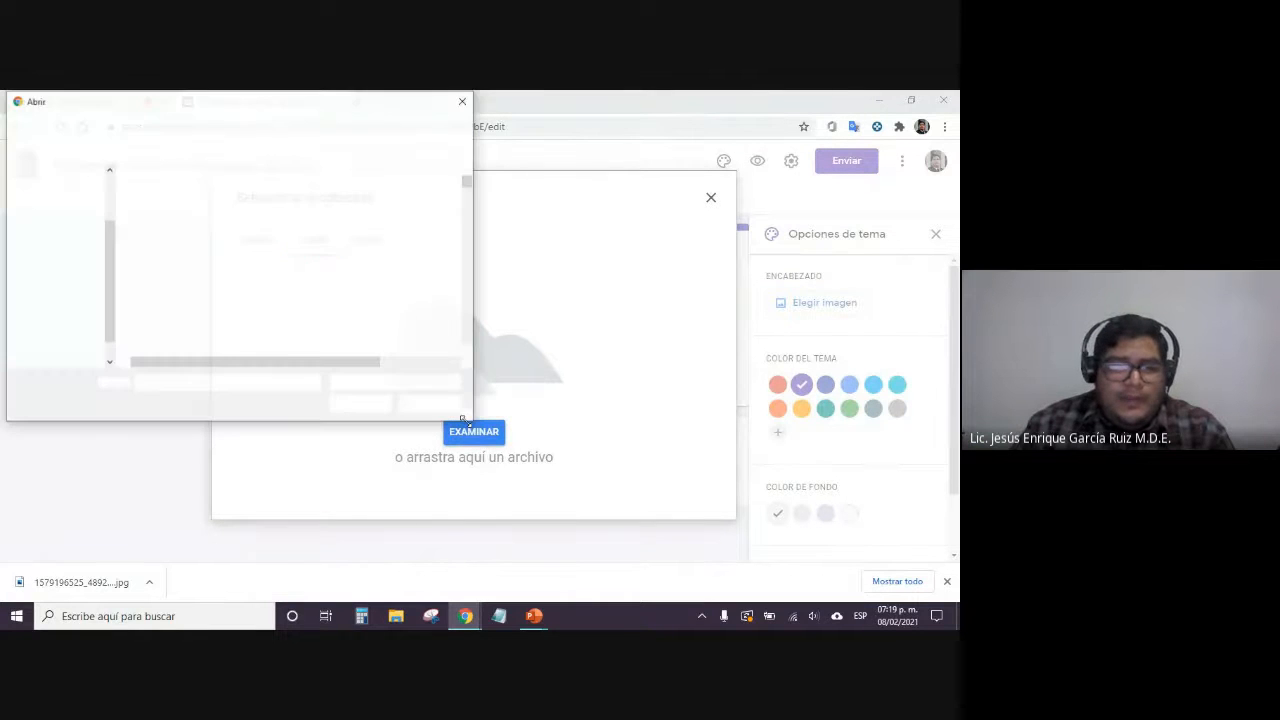
pyautogui.doubleClick(221, 199)
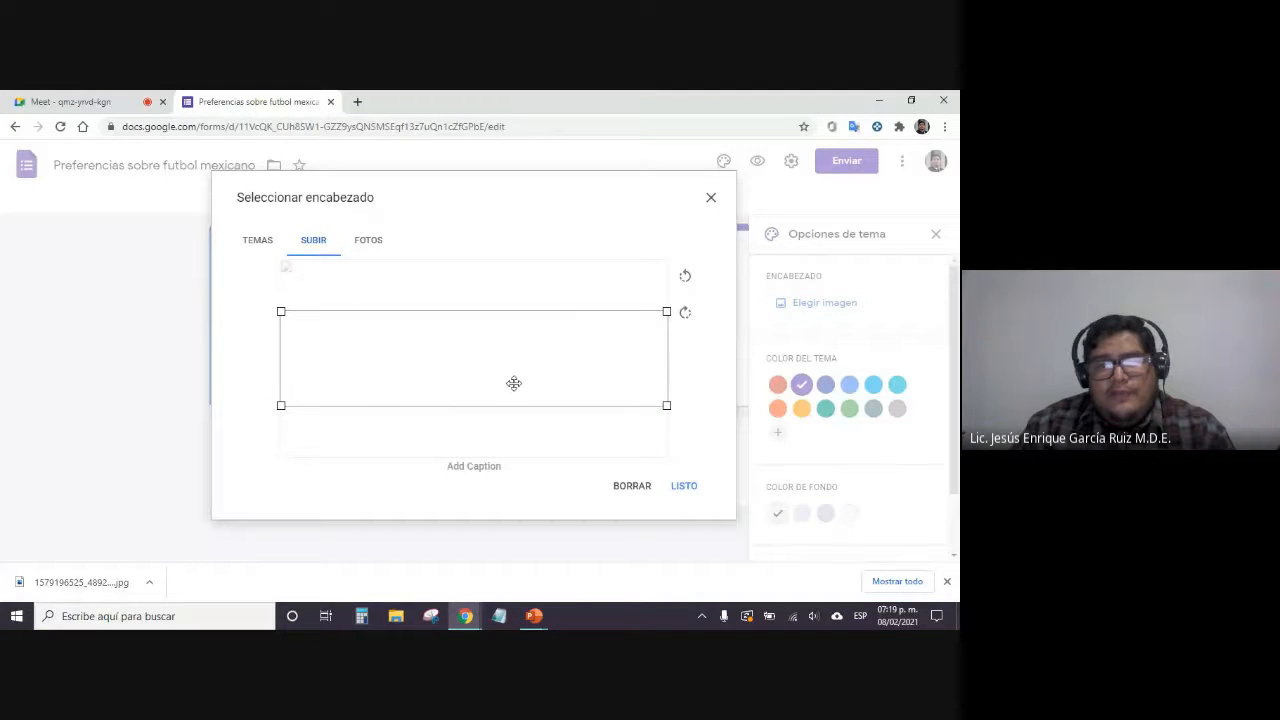
pyautogui.moveTo(281, 405)
pyautogui.mouseDown()
pyautogui.moveTo(322, 392)
pyautogui.moveTo(270, 410)
pyautogui.mouseUp()
pyautogui.click(684, 486)
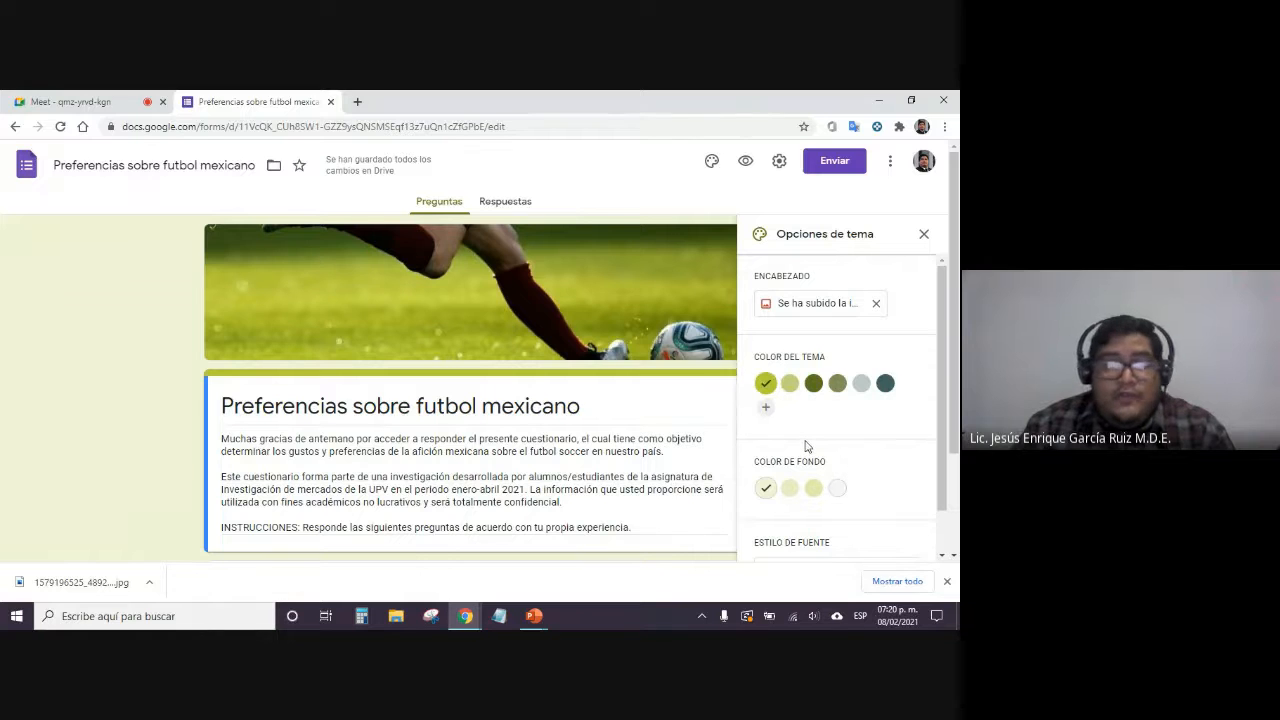
pyautogui.click(766, 407)
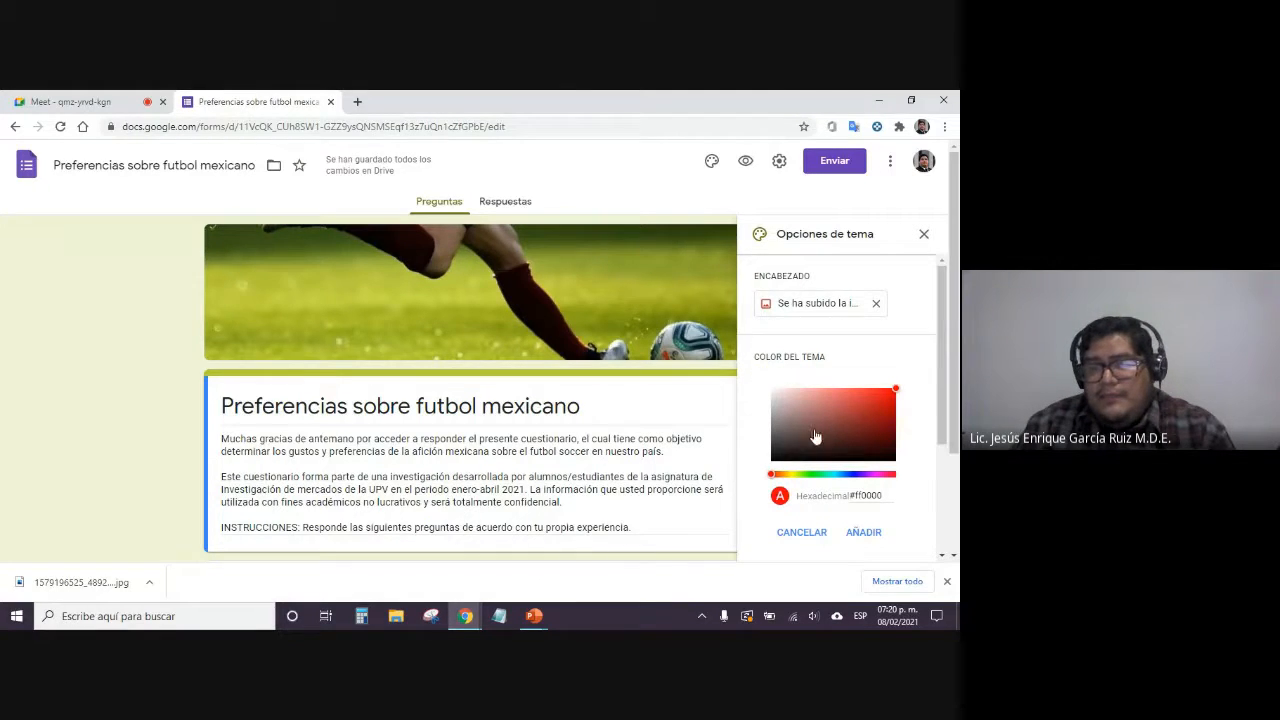
pyautogui.moveTo(814, 437); pyautogui.dragTo(876, 412)
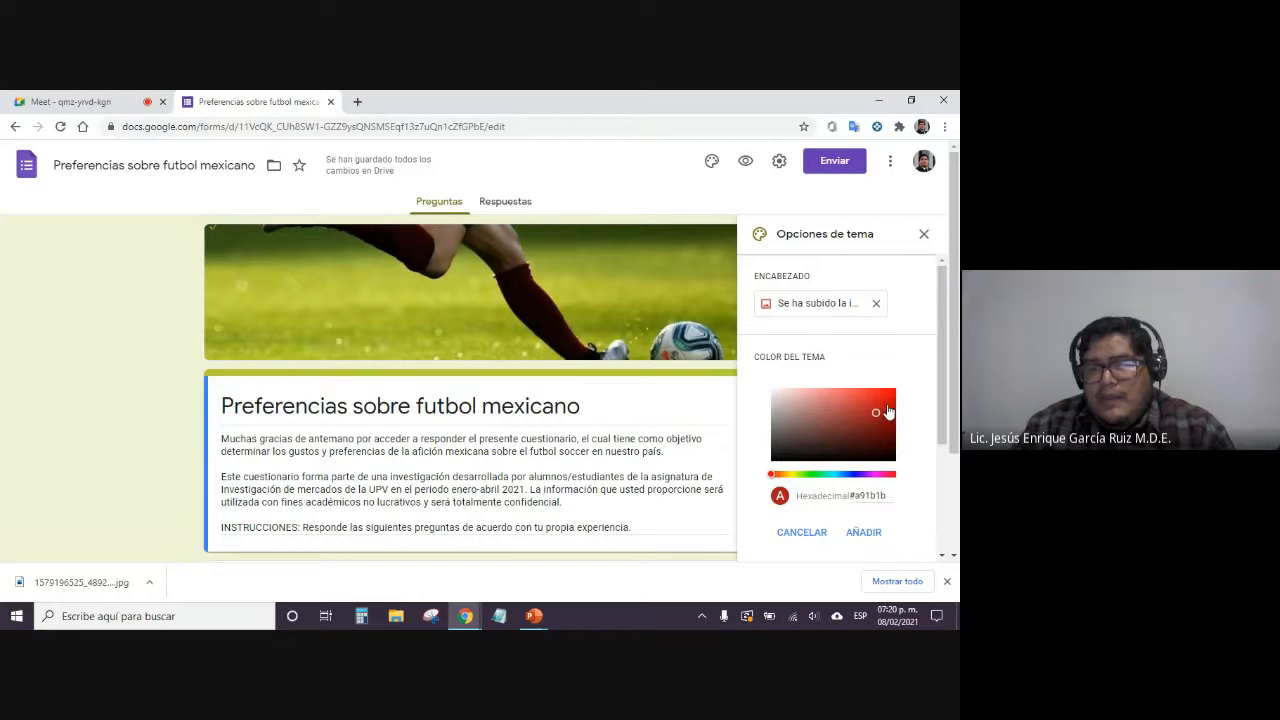
pyautogui.click(813, 531)
# Try the two darker green tints and the light gray as background color, and return to the lightest green
pyautogui.scroll(-4, 900, 414)
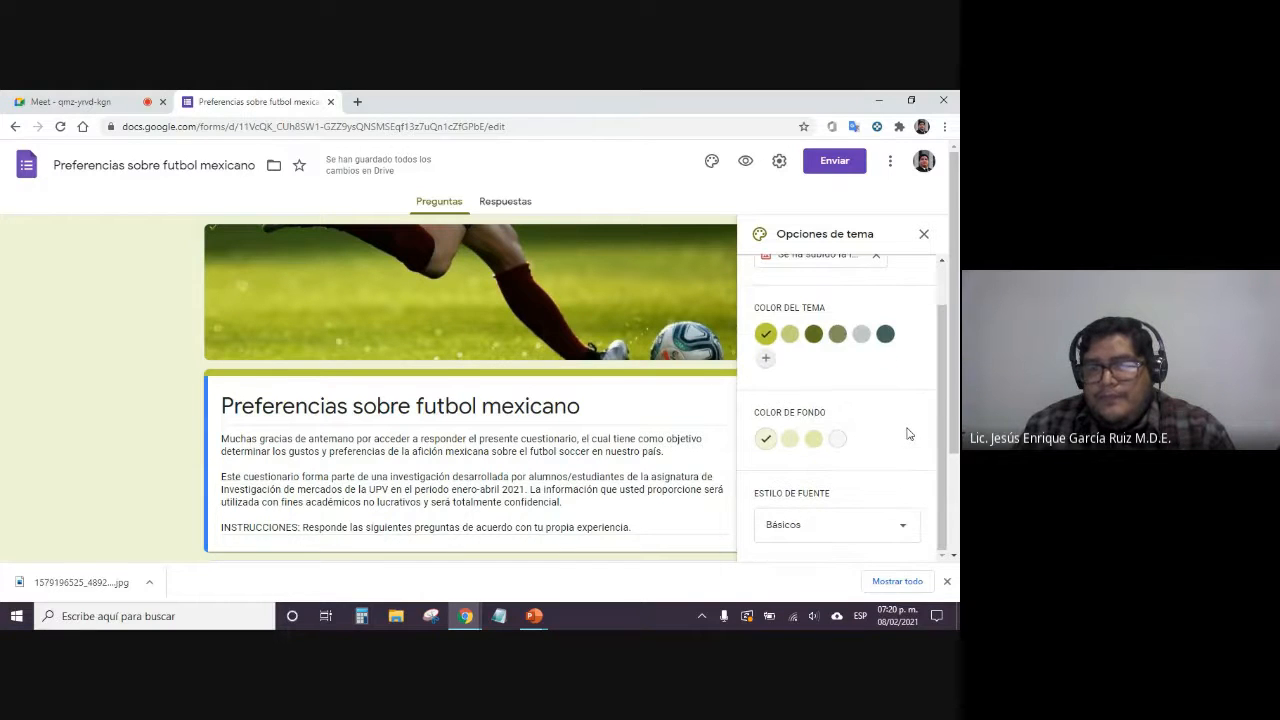
pyautogui.click(790, 440)
pyautogui.click(814, 441)
pyautogui.click(837, 440)
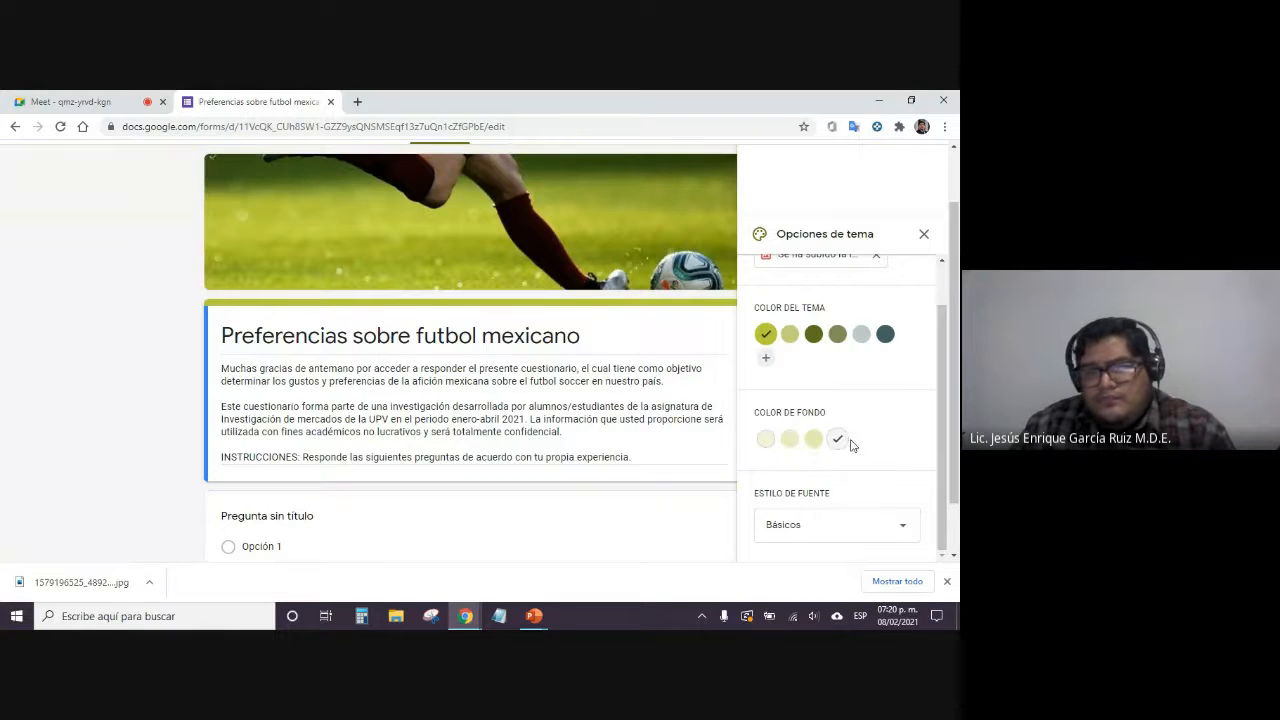
pyautogui.click(767, 446)
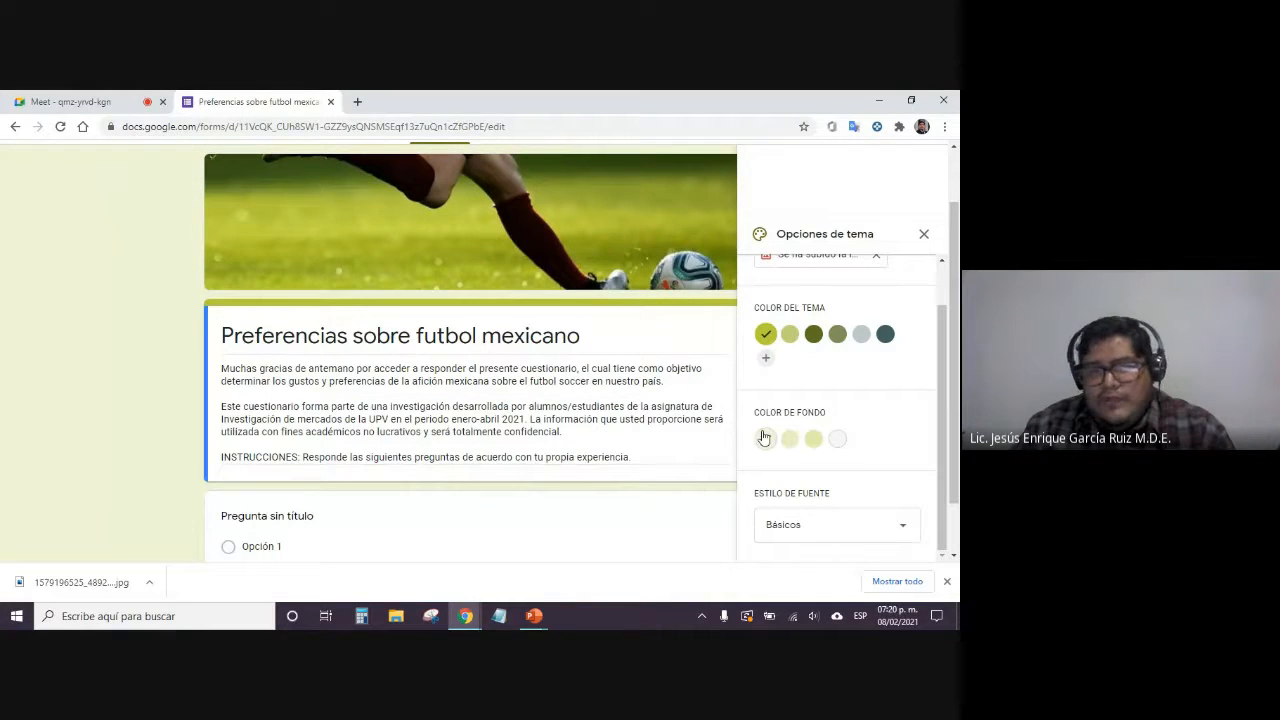
# Look over the theme and background color settings and display the available font styles for the form
pyautogui.scroll(1, 938, 424)
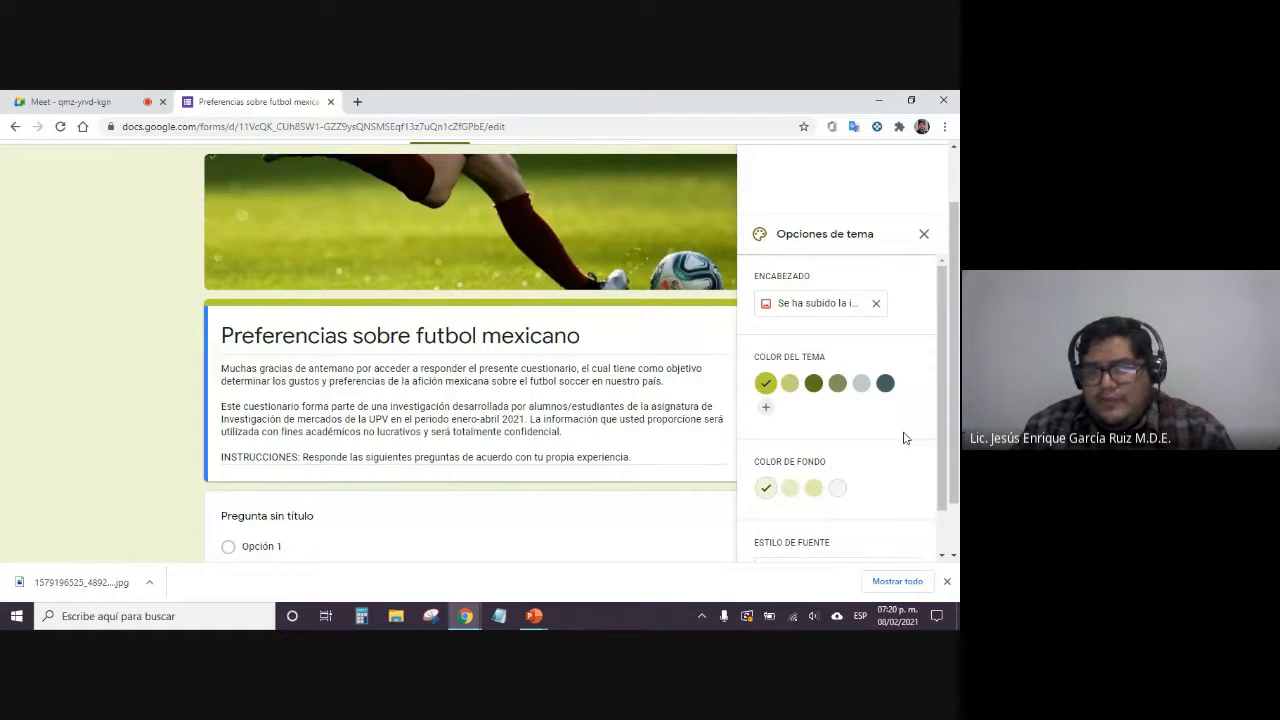
pyautogui.scroll(-1, 904, 438)
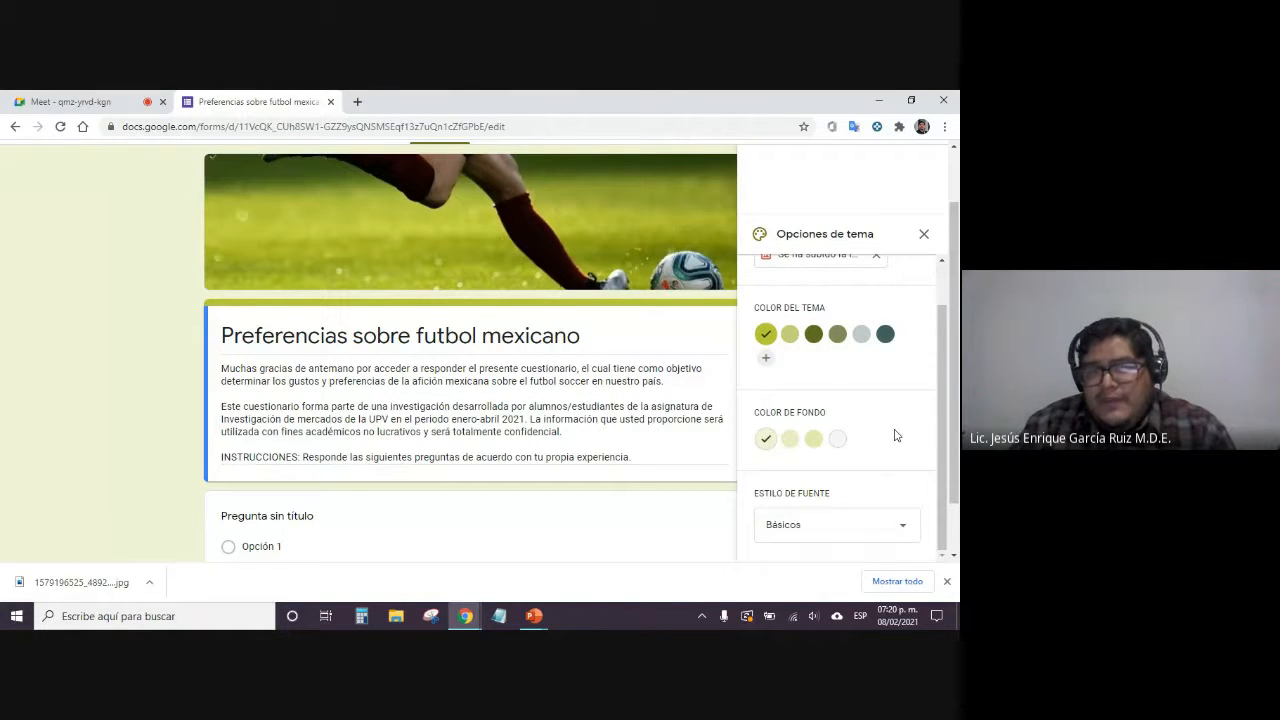
pyautogui.scroll(1, 897, 435)
pyautogui.scroll(-1, 896, 438)
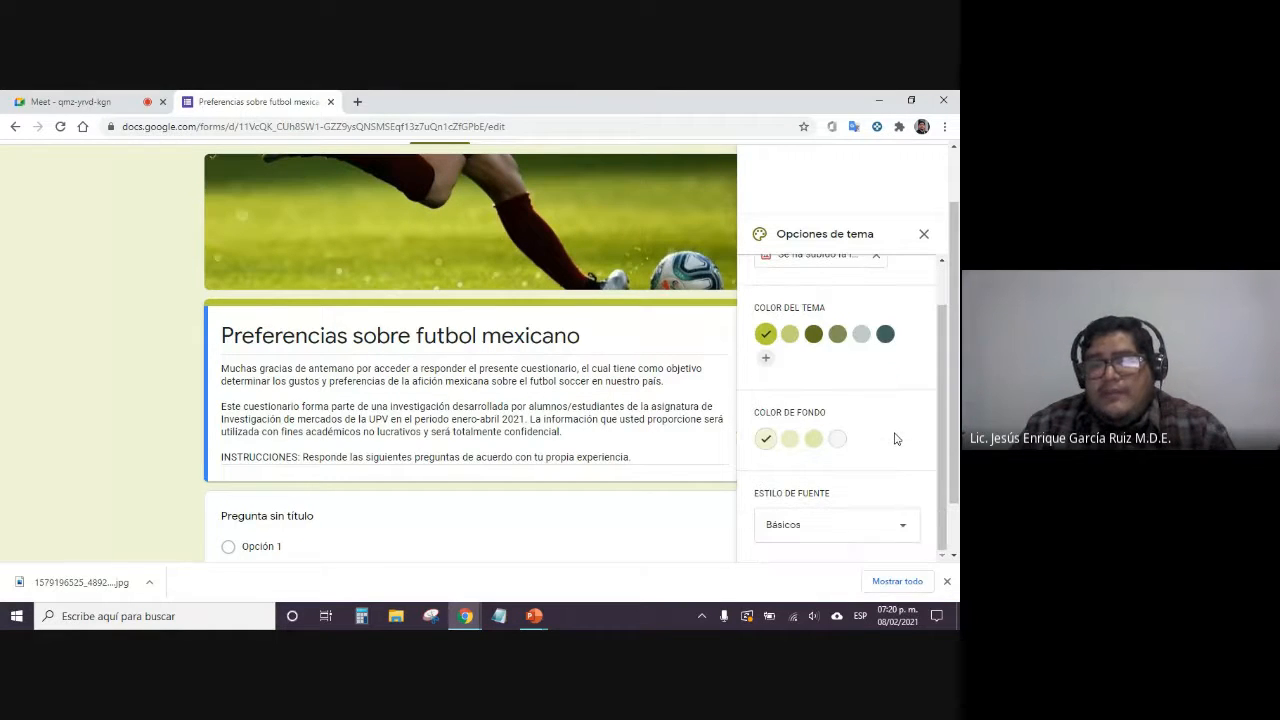
pyautogui.click(856, 533)
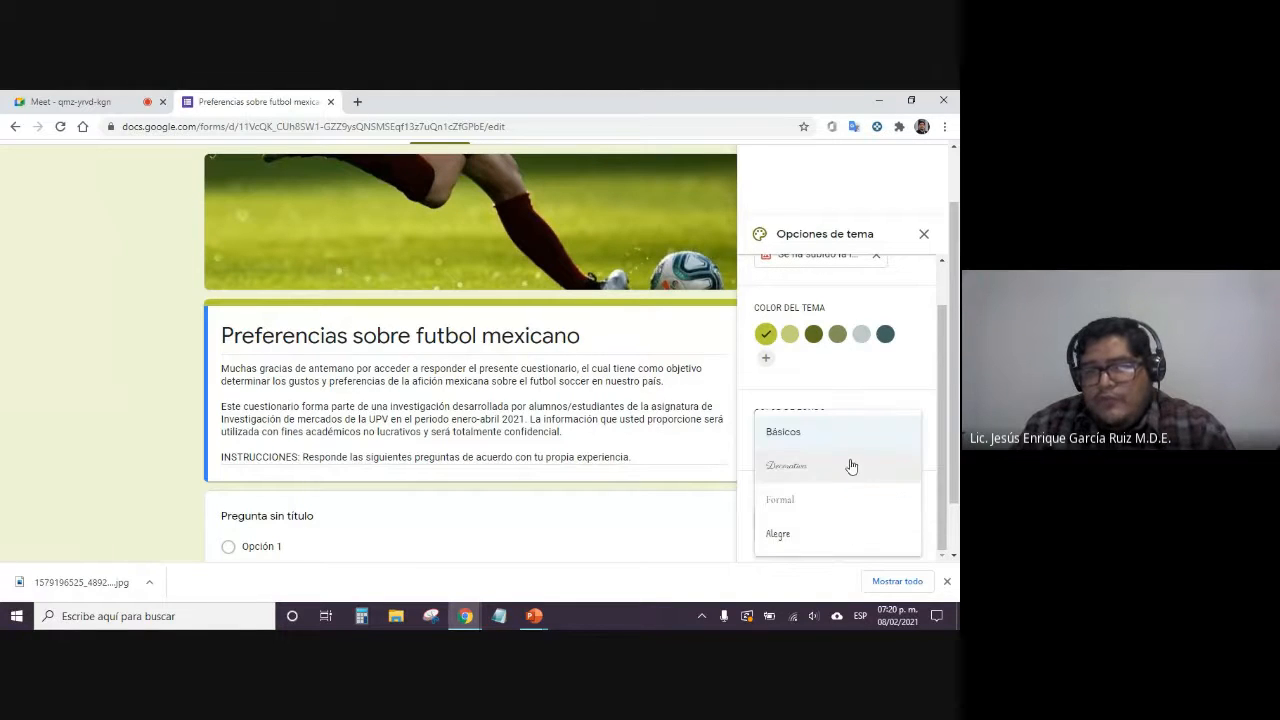
pyautogui.scroll(-1, 847, 460)
pyautogui.scroll(2, 847, 473)
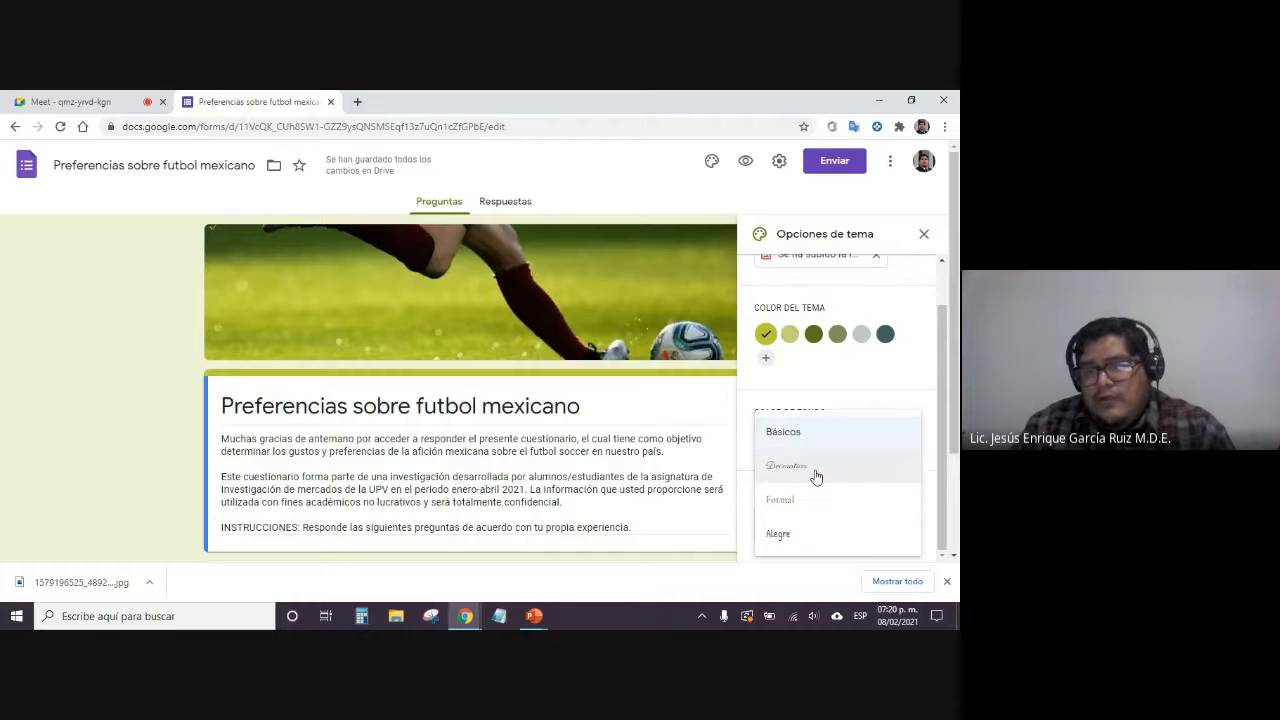
# Enlarge the form page to 150% zoom and bring the font style setting into view
pyautogui.click(944, 126)
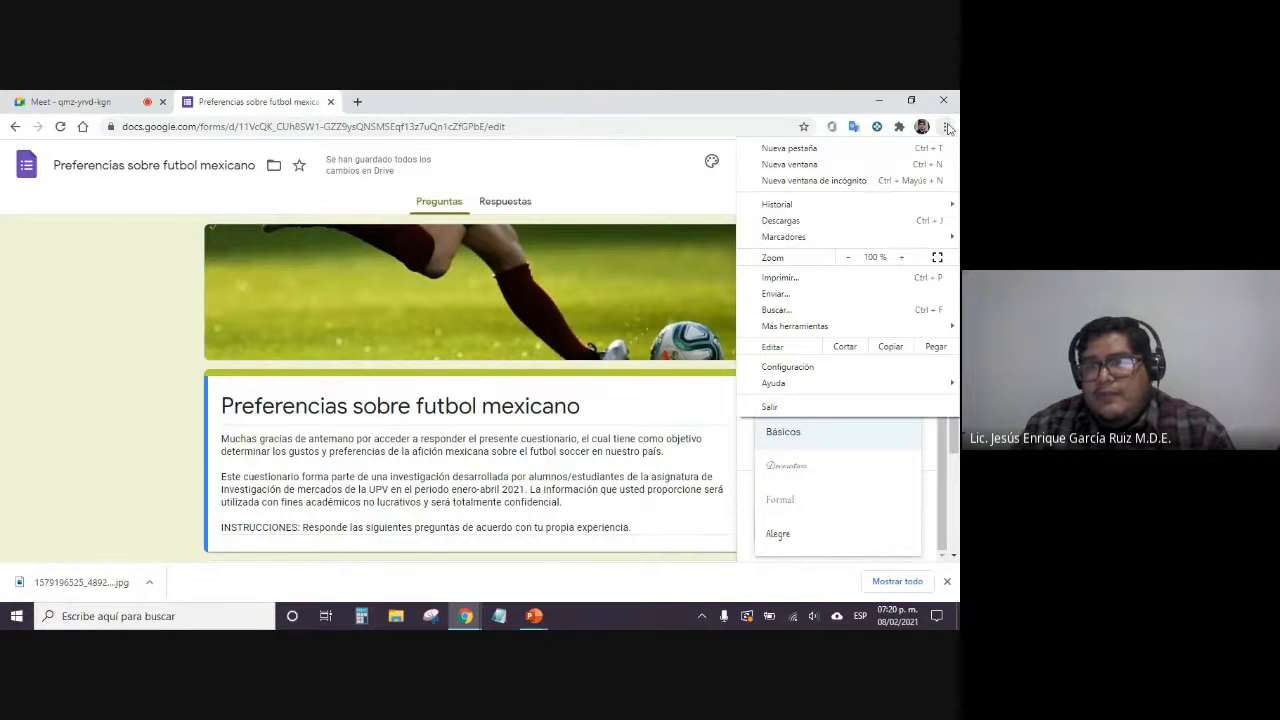
pyautogui.click(902, 258)
pyautogui.click(902, 258)
pyautogui.click(902, 258)
pyautogui.click(848, 503)
pyautogui.scroll(-4, 848, 503)
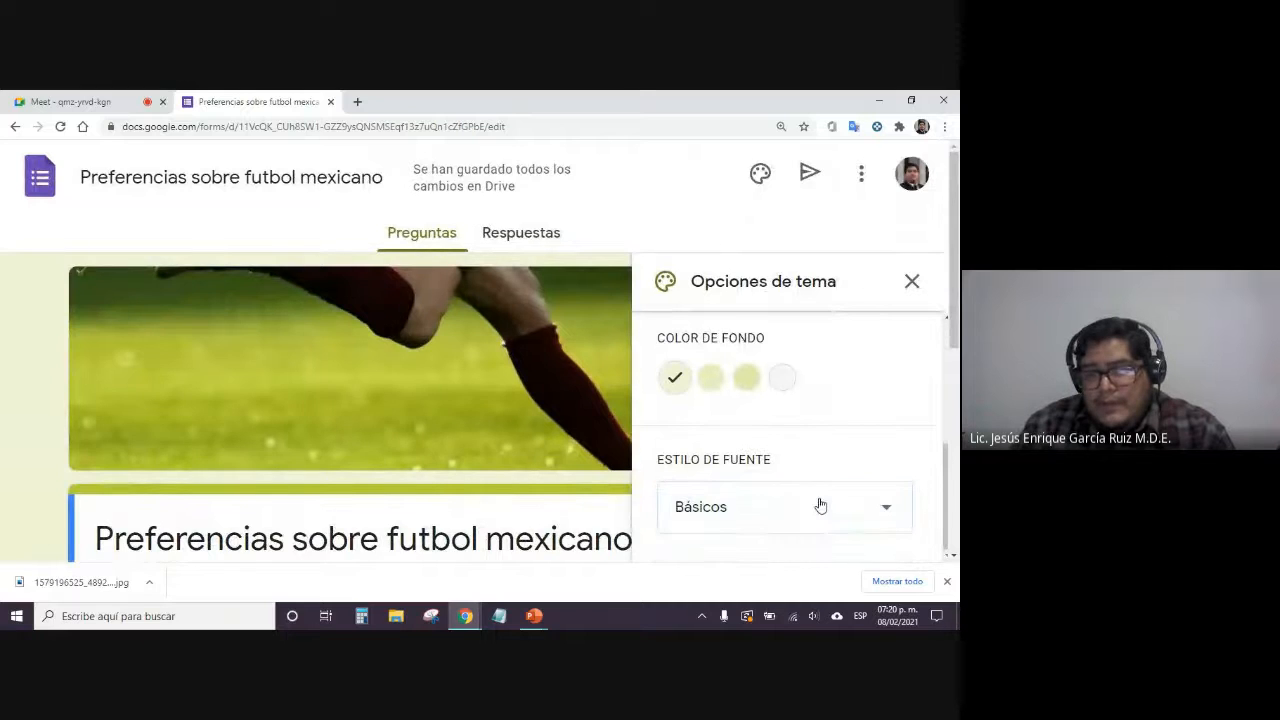
# Try the Decorativa, Formal and Alegre font styles on the form's title, and return to Básicos
pyautogui.scroll(-5, 835, 495)
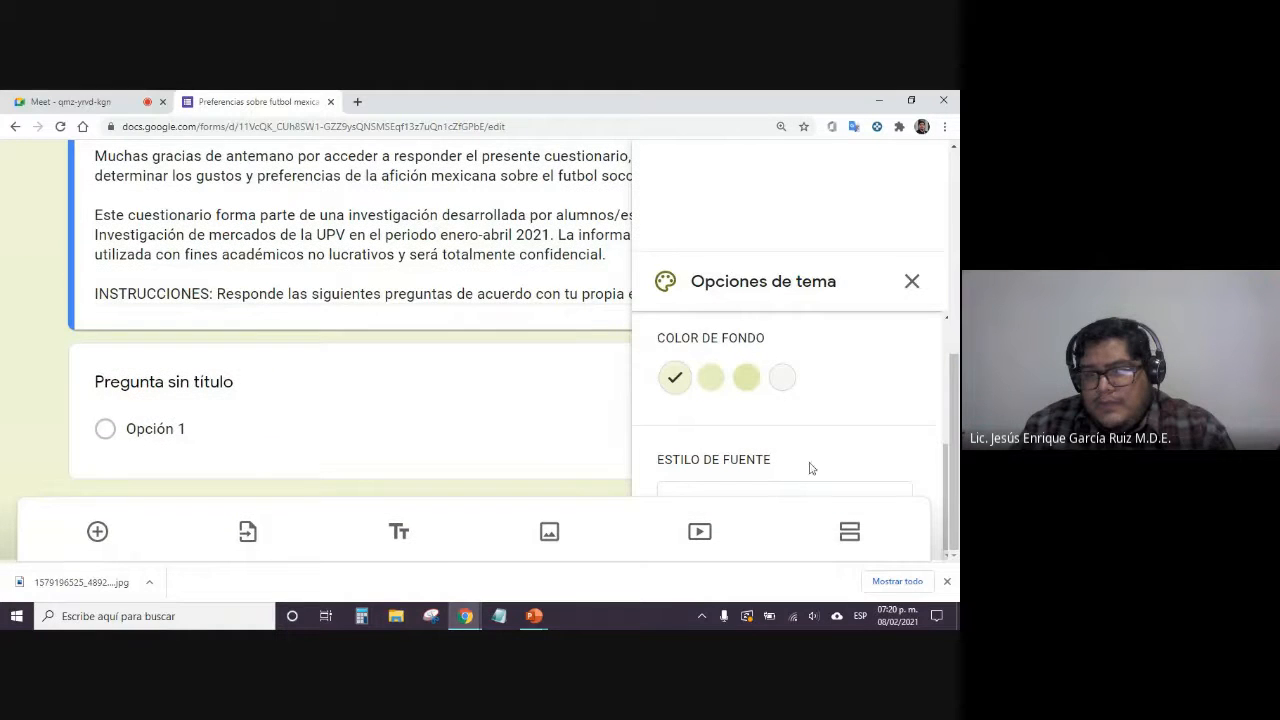
pyautogui.scroll(3, 883, 451)
pyautogui.scroll(3, 829, 304)
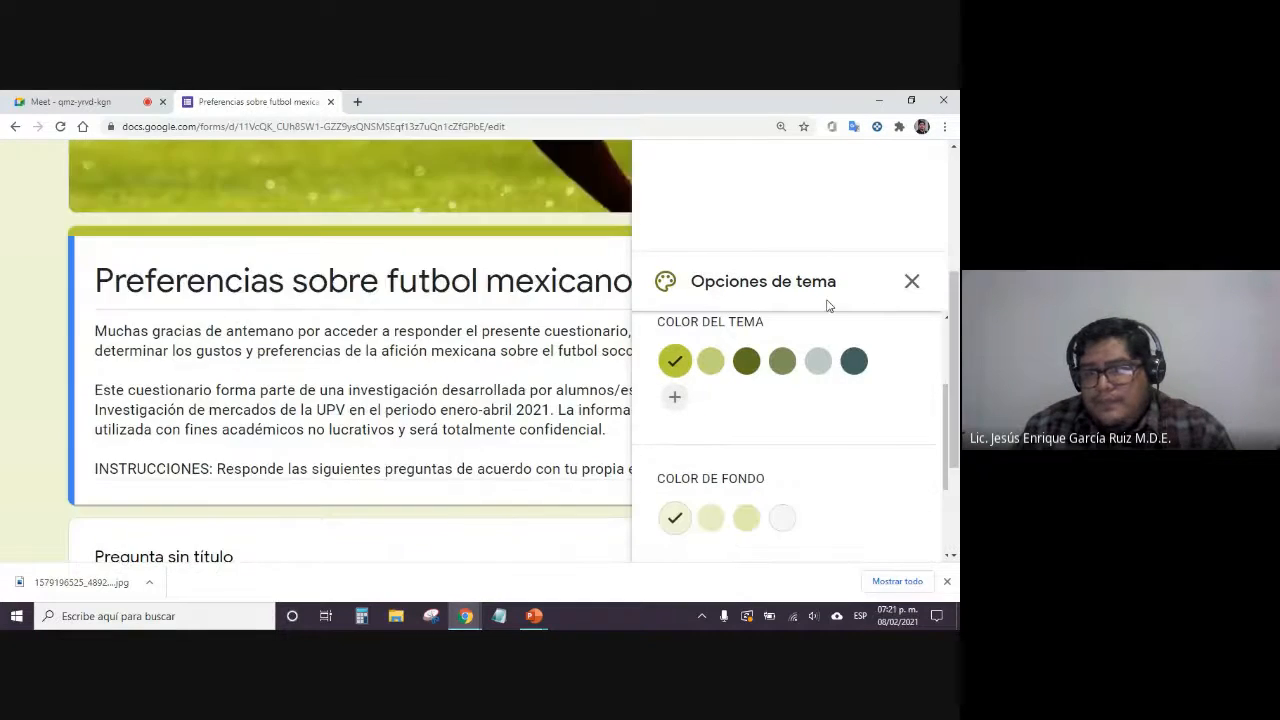
pyautogui.scroll(2, 752, 500)
pyautogui.scroll(-4, 755, 500)
pyautogui.click(778, 508)
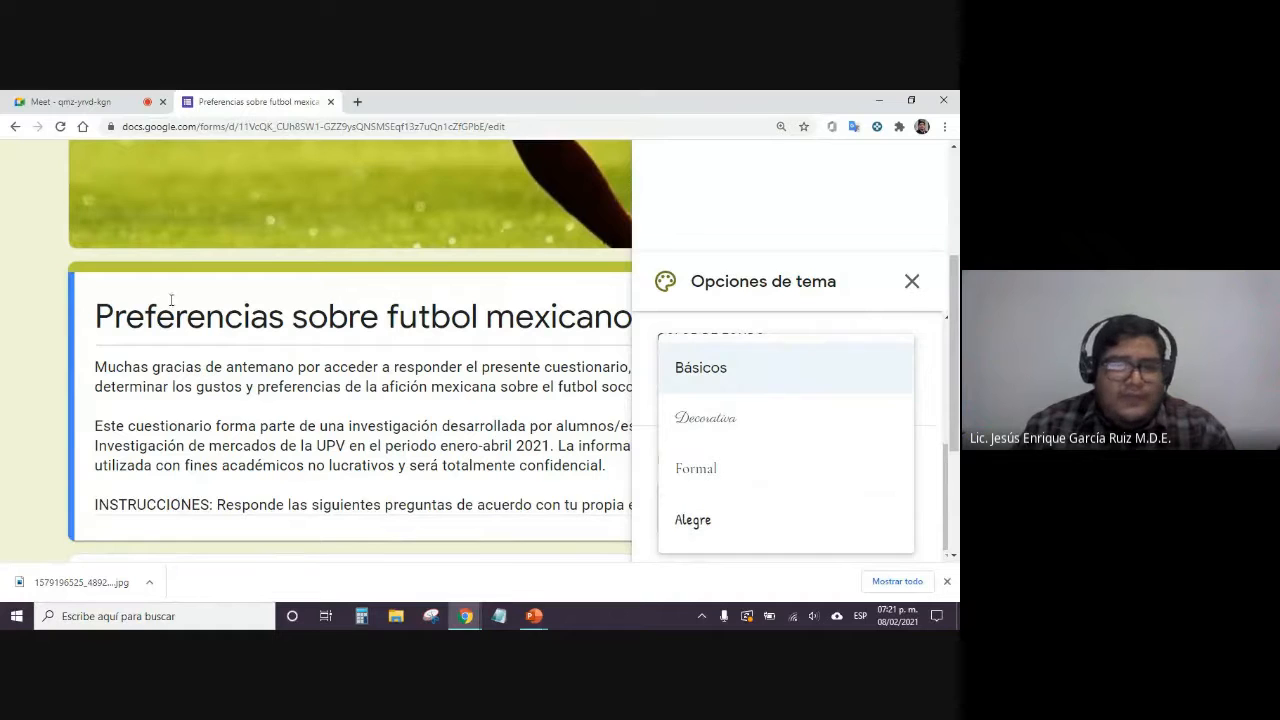
pyautogui.click(731, 420)
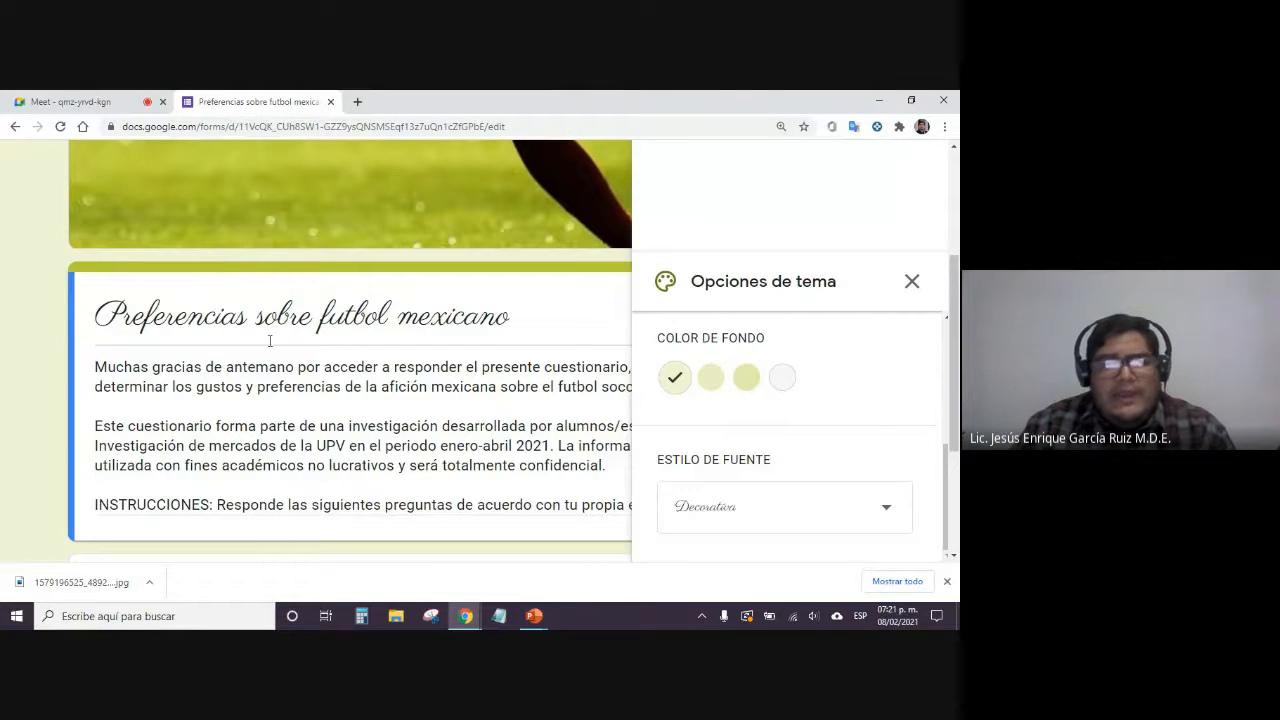
pyautogui.click(845, 507)
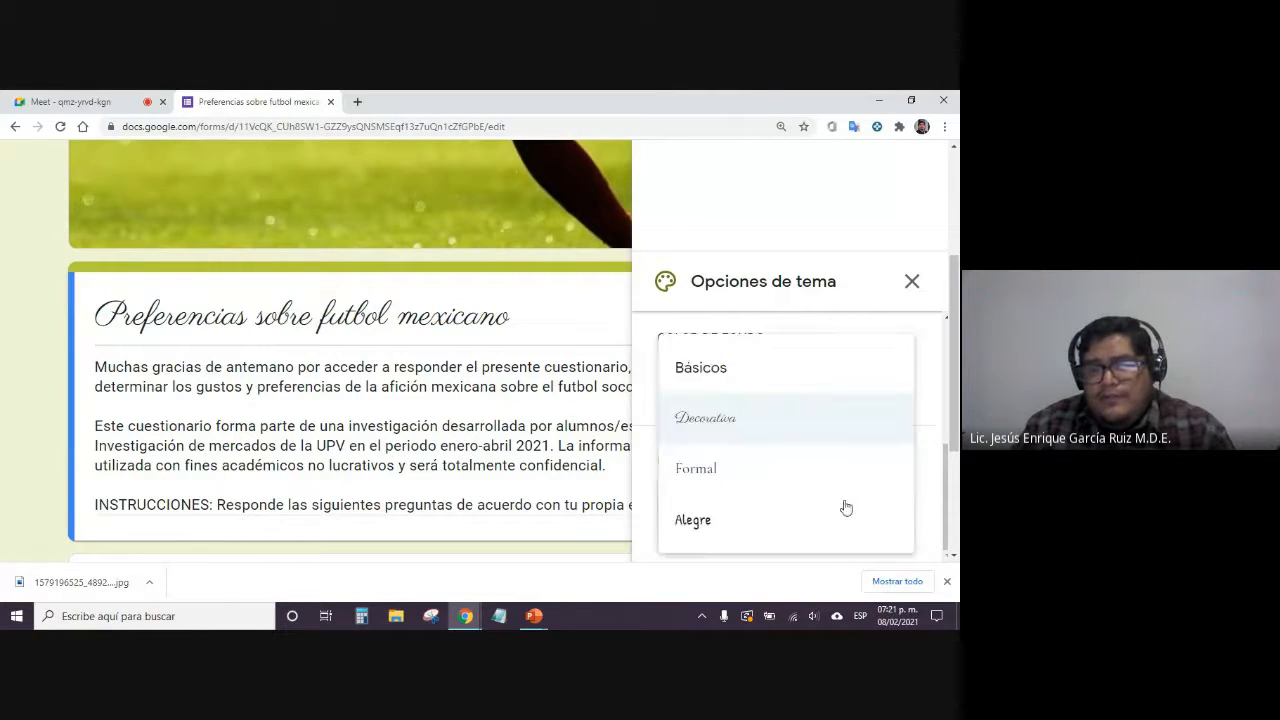
pyautogui.click(714, 468)
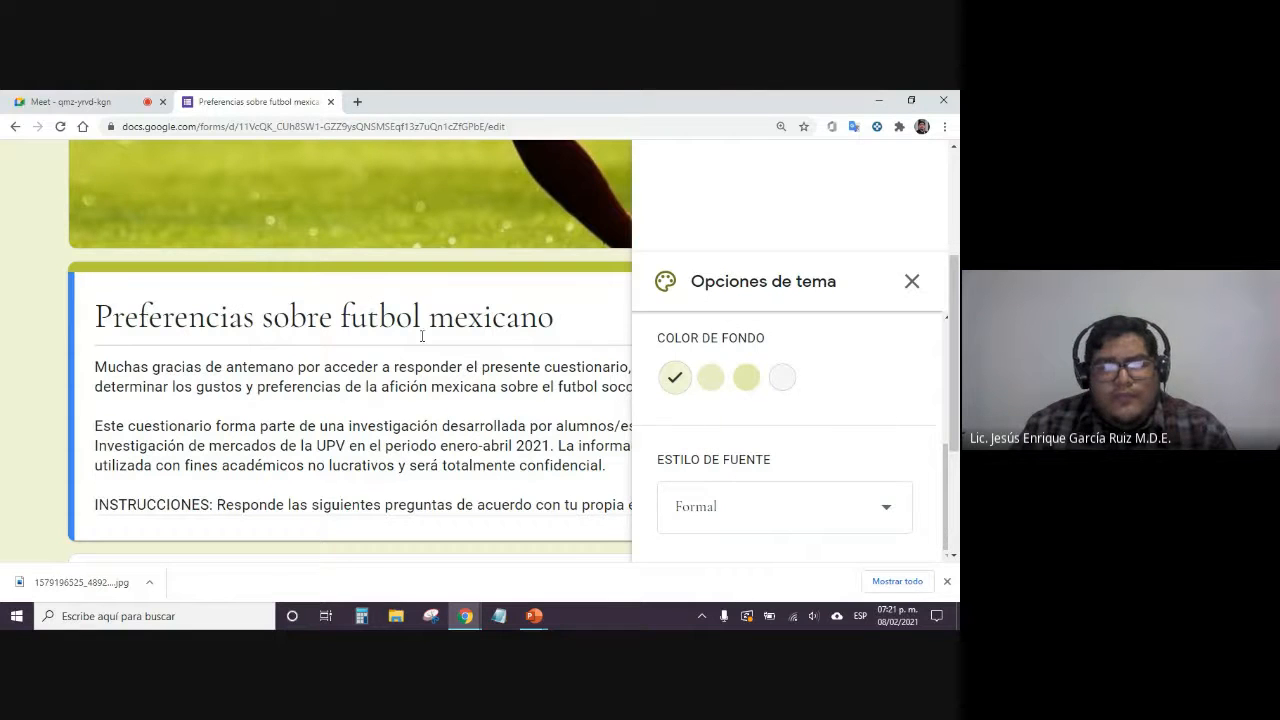
pyautogui.click(786, 512)
pyautogui.click(718, 522)
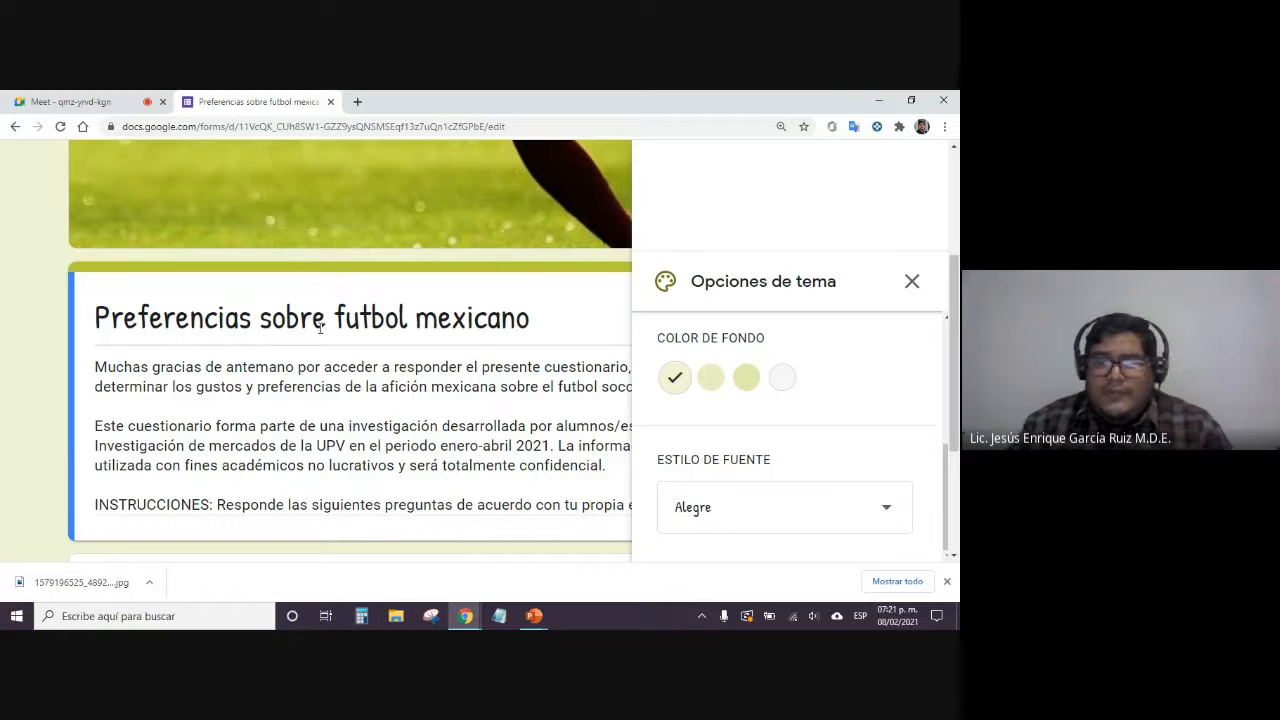
pyautogui.click(826, 512)
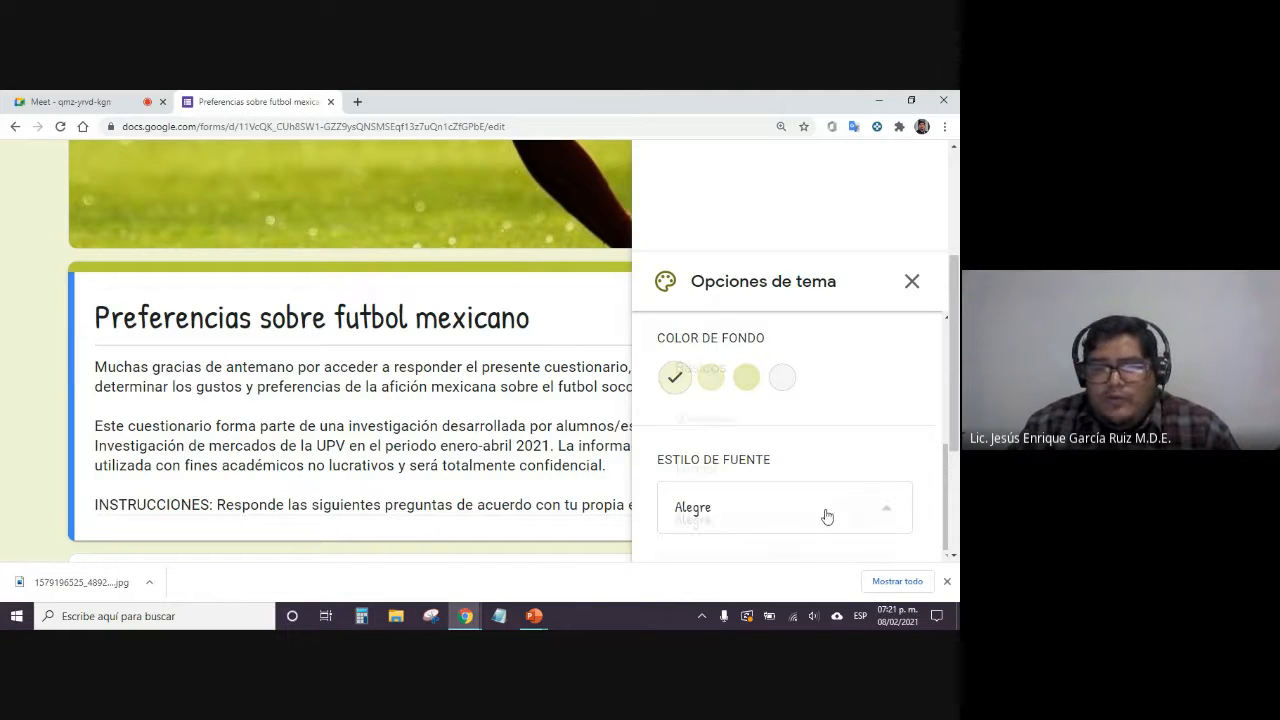
pyautogui.click(794, 383)
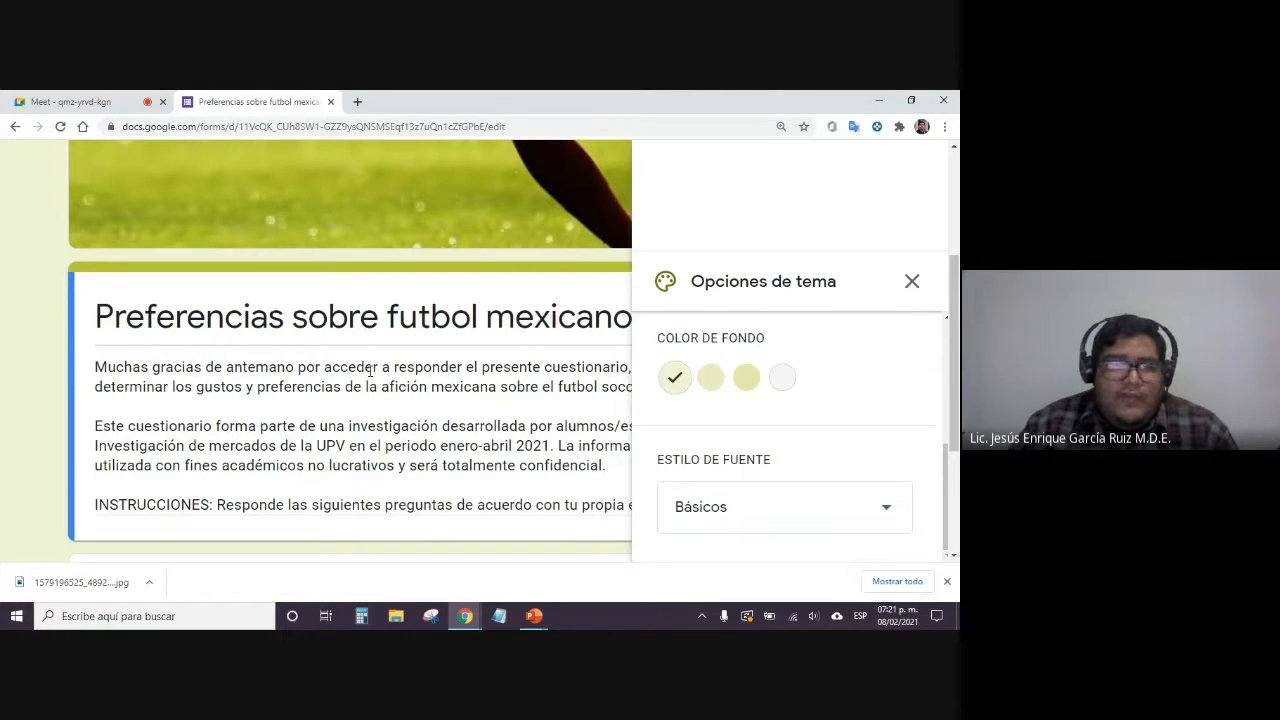
# Close the theme options and reset the page zoom to 100%
pyautogui.click(911, 281)
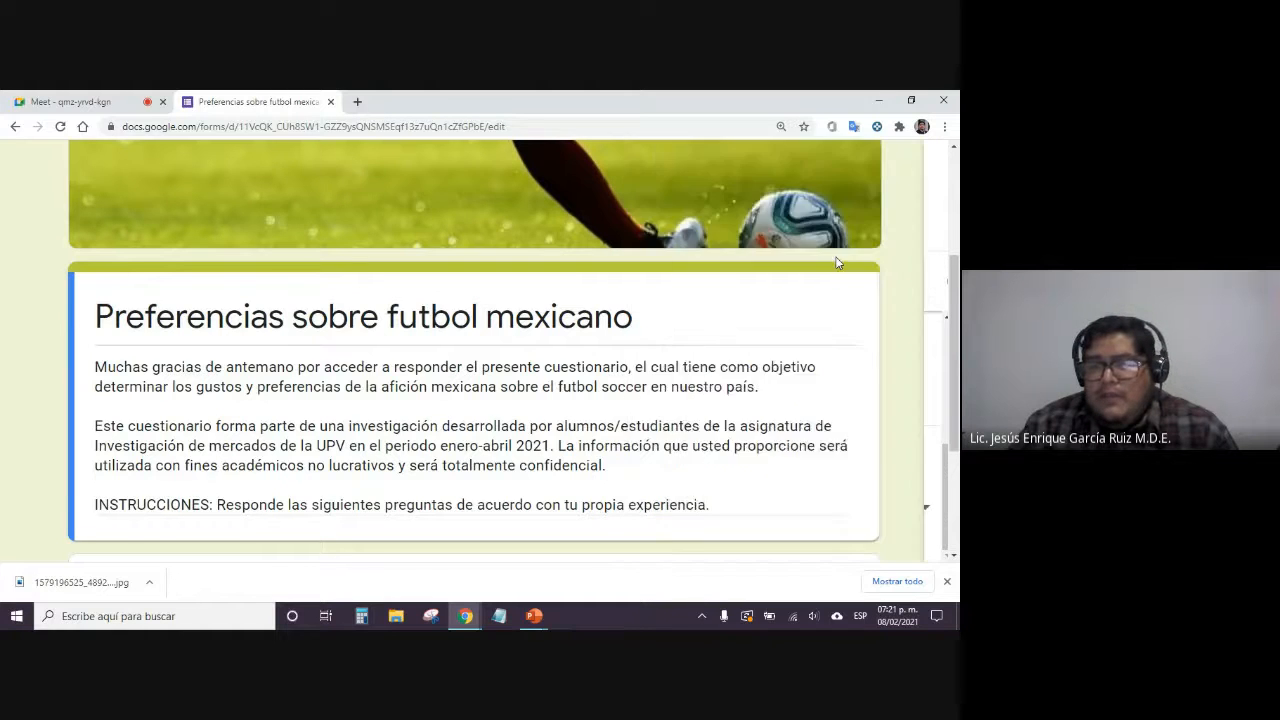
pyautogui.scroll(5, 837, 262)
pyautogui.click(944, 126)
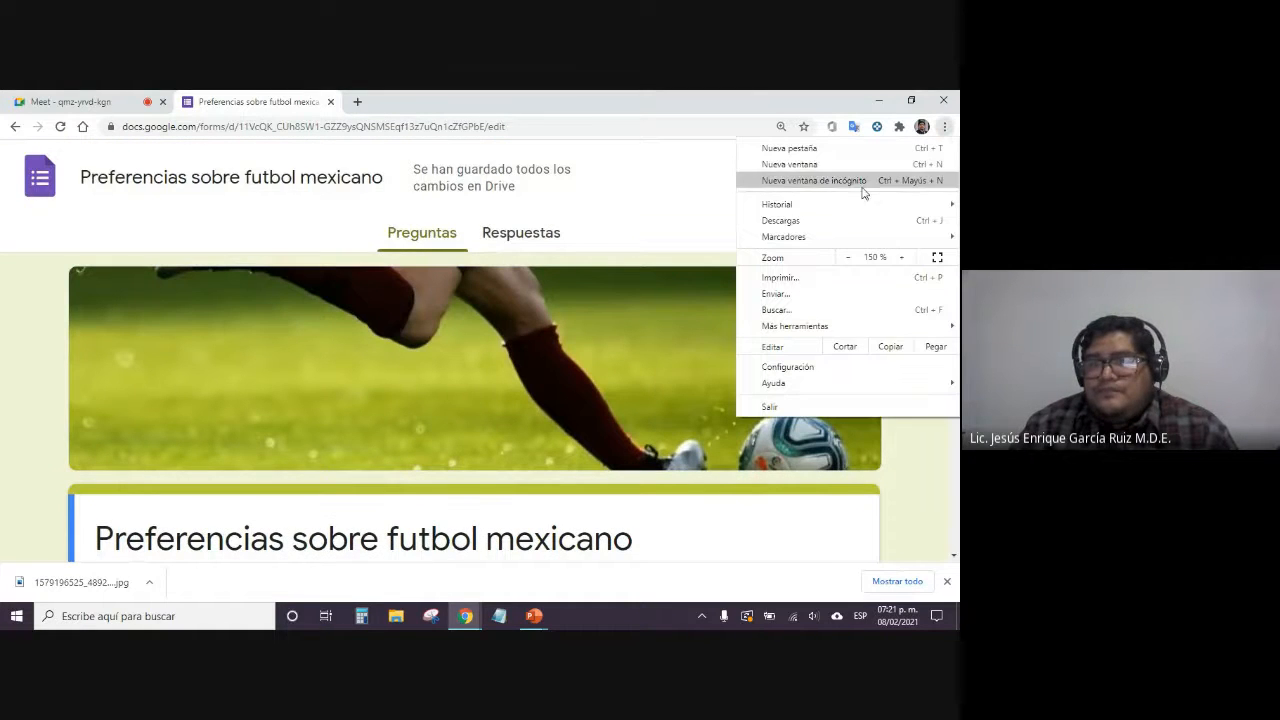
pyautogui.click(848, 257)
pyautogui.click(848, 257)
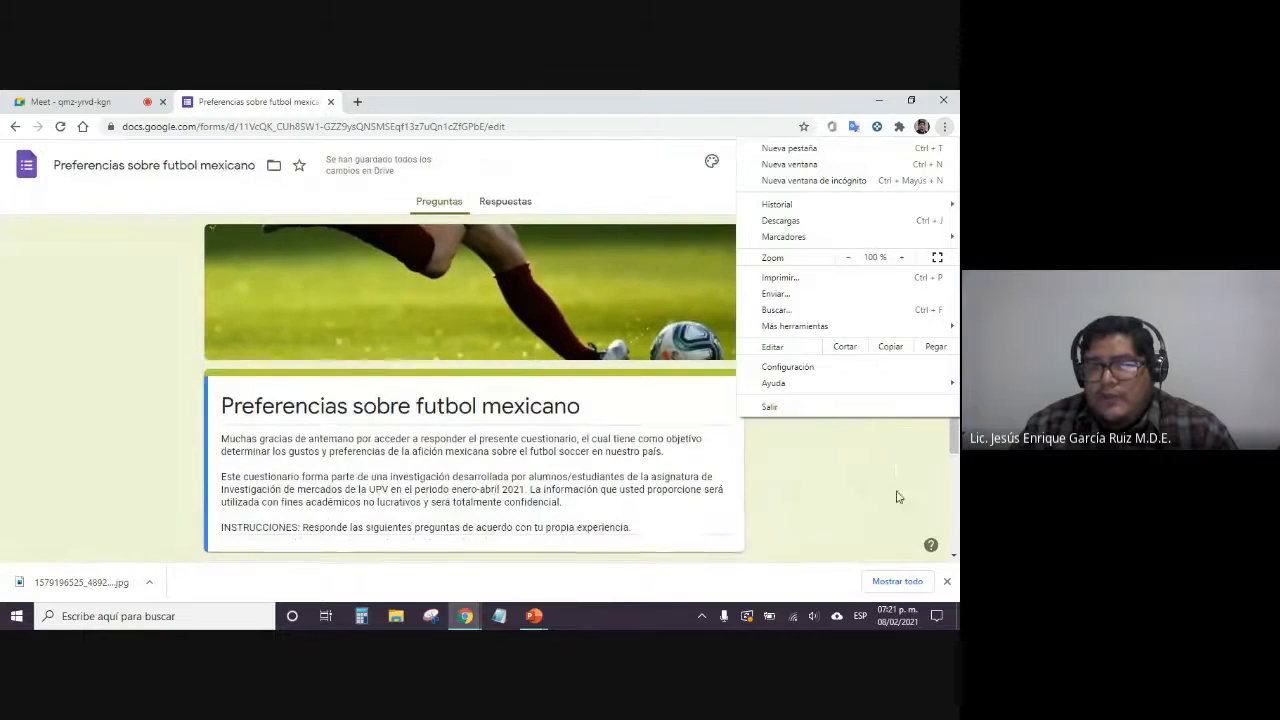
pyautogui.click(741, 190)
# Reopen the theme options, review the color and font style settings, and close them again
pyautogui.click(711, 161)
pyautogui.scroll(-1, 838, 427)
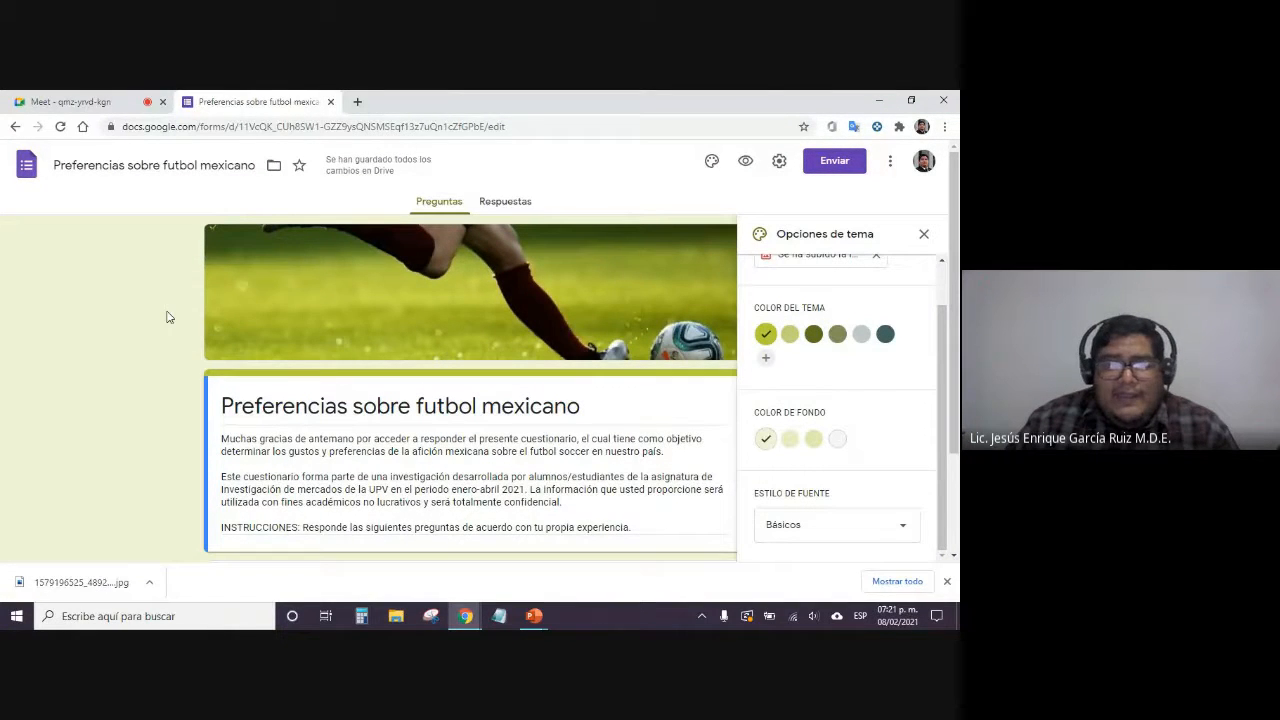
pyautogui.click(923, 234)
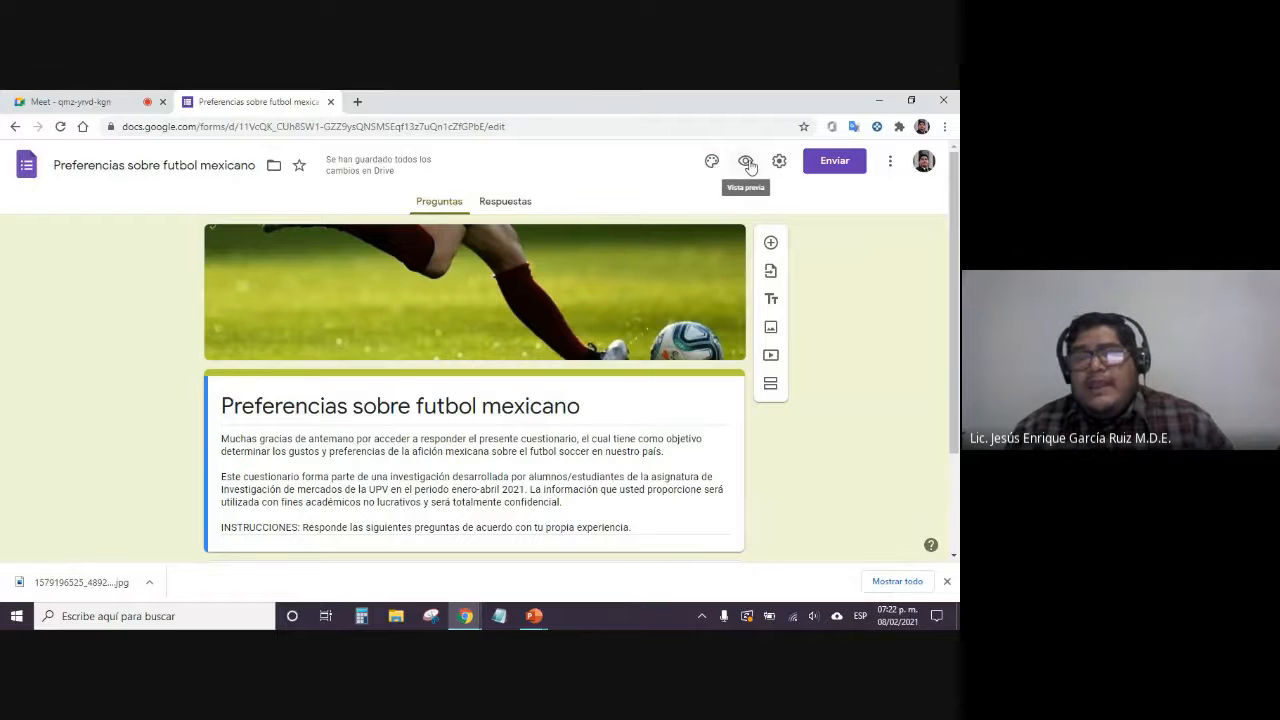
# Enlarge the page and preview the form as respondents see it, from the header image down to the submit button
pyautogui.click(943, 127)
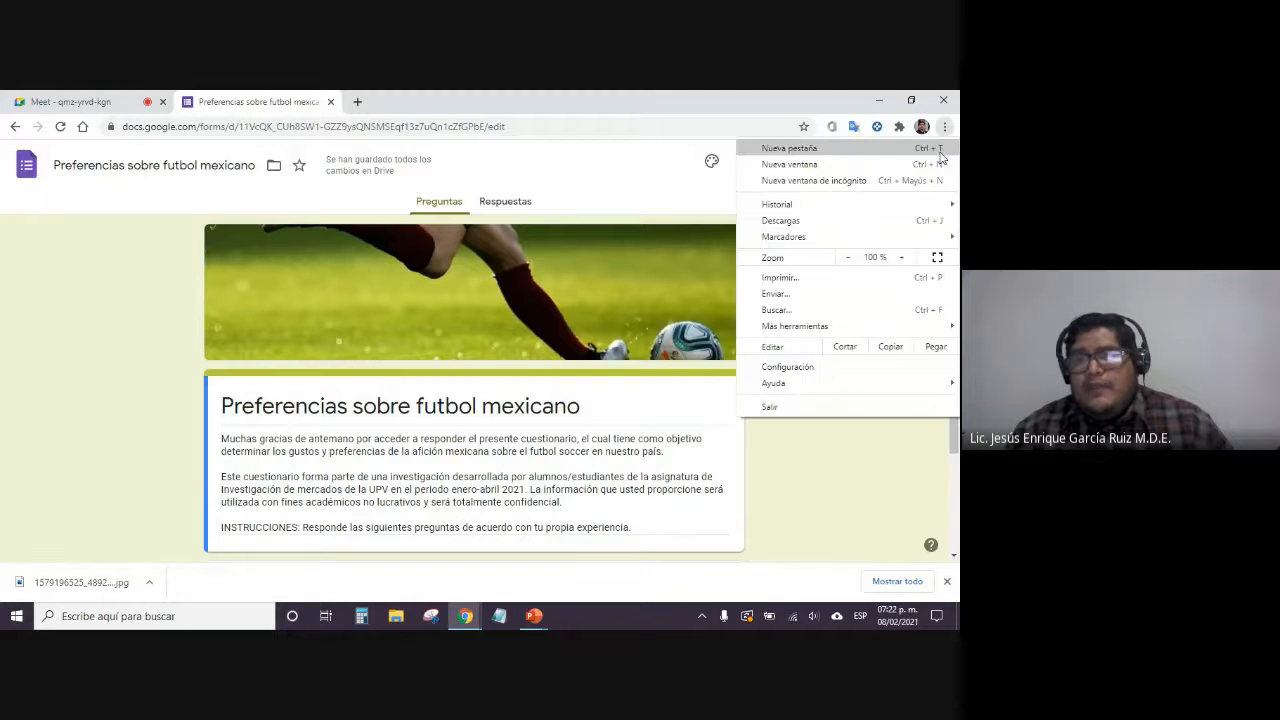
pyautogui.click(901, 257)
pyautogui.click(901, 257)
pyautogui.click(867, 459)
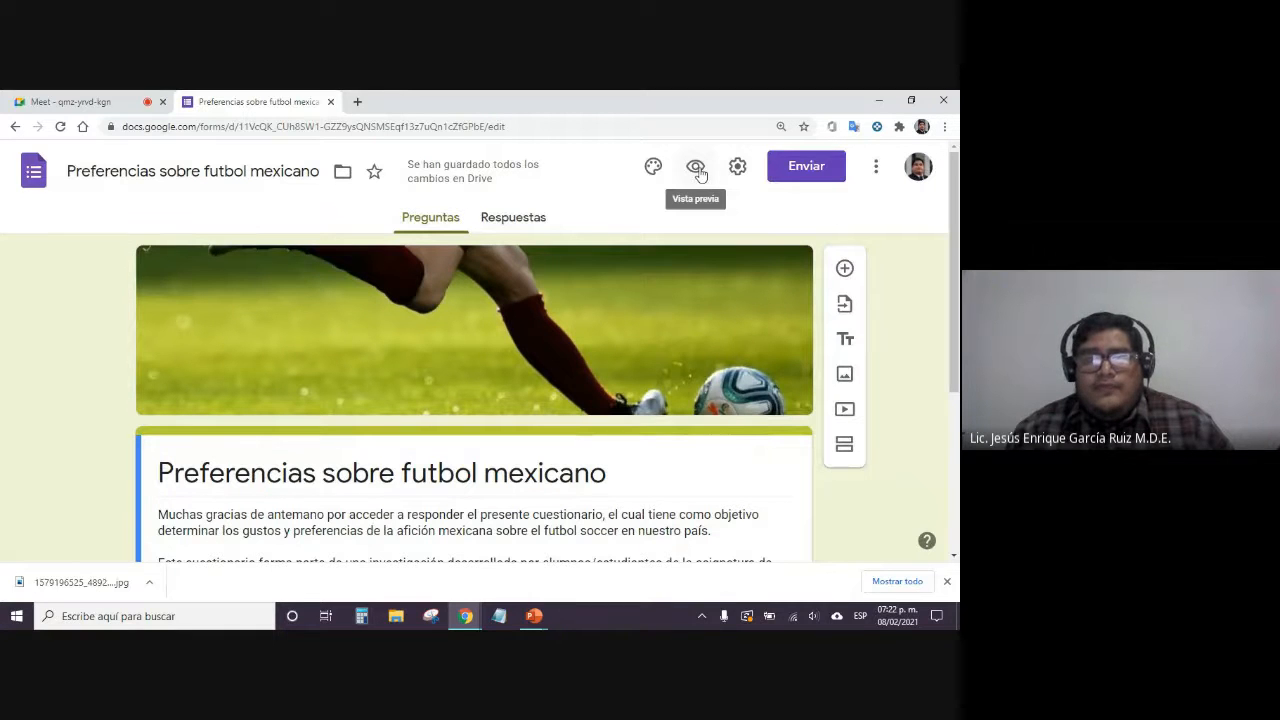
pyautogui.click(697, 168)
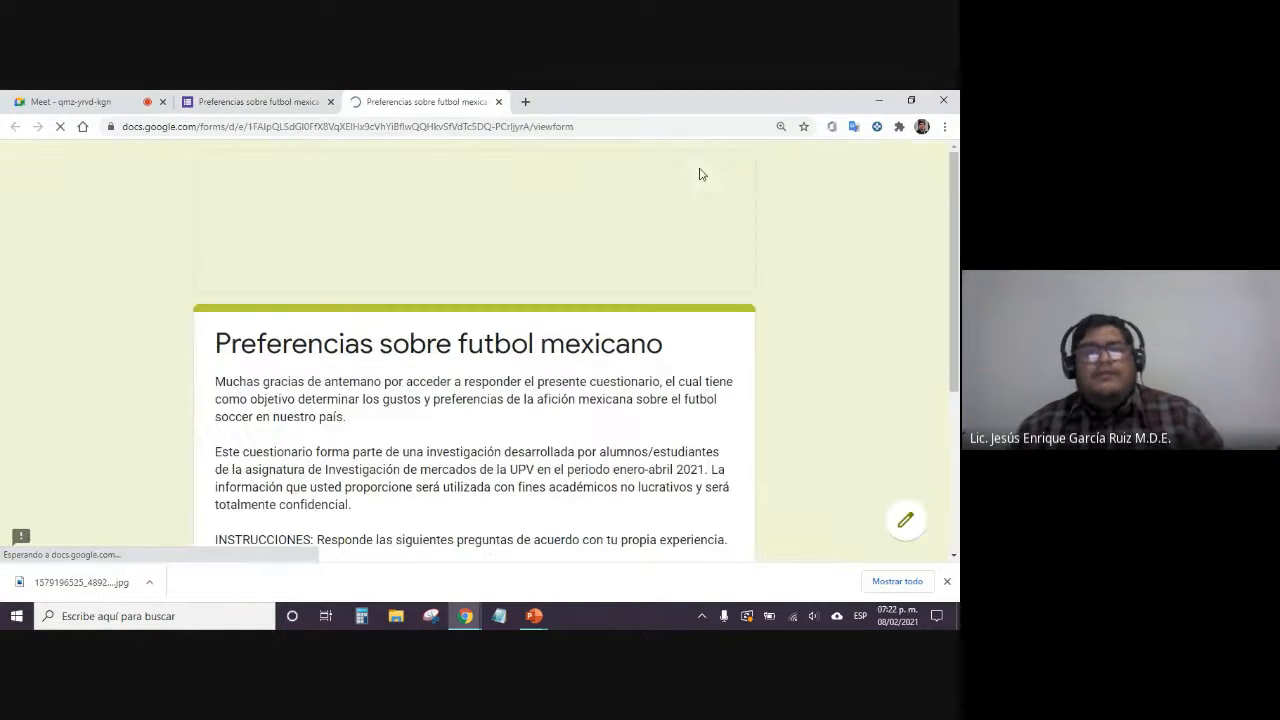
pyautogui.scroll(-5, 512, 325)
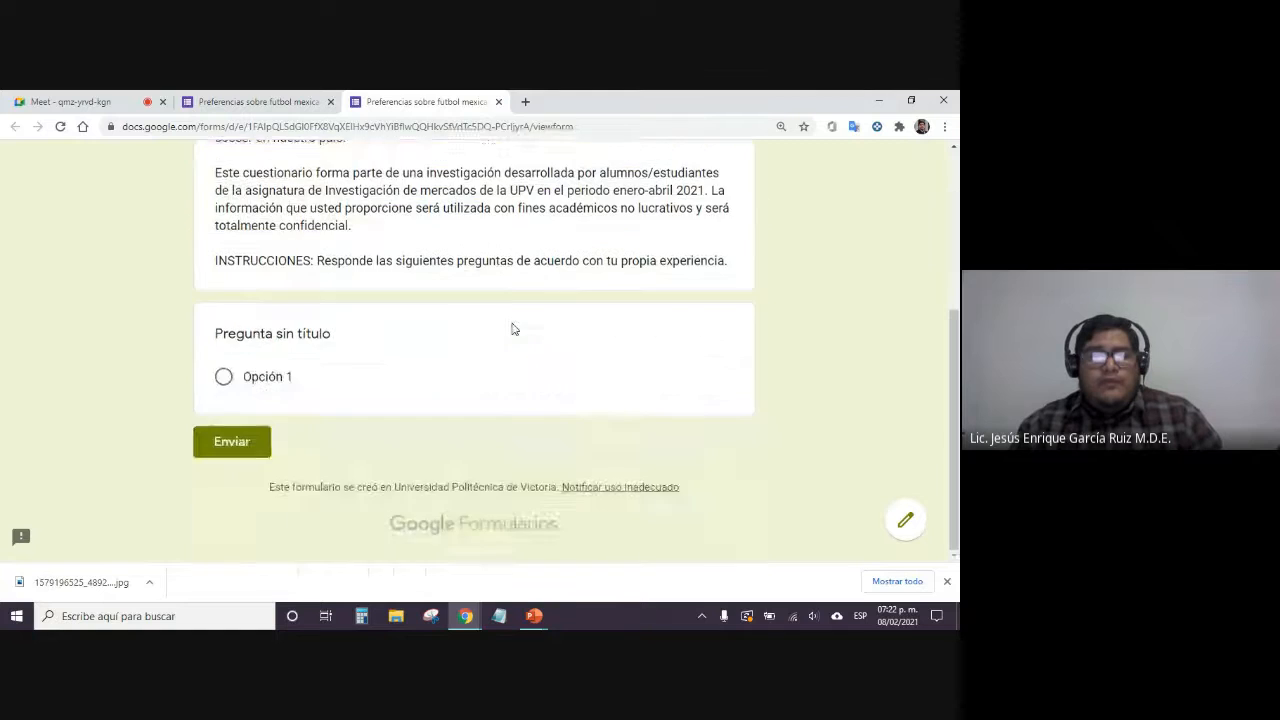
pyautogui.scroll(5, 512, 325)
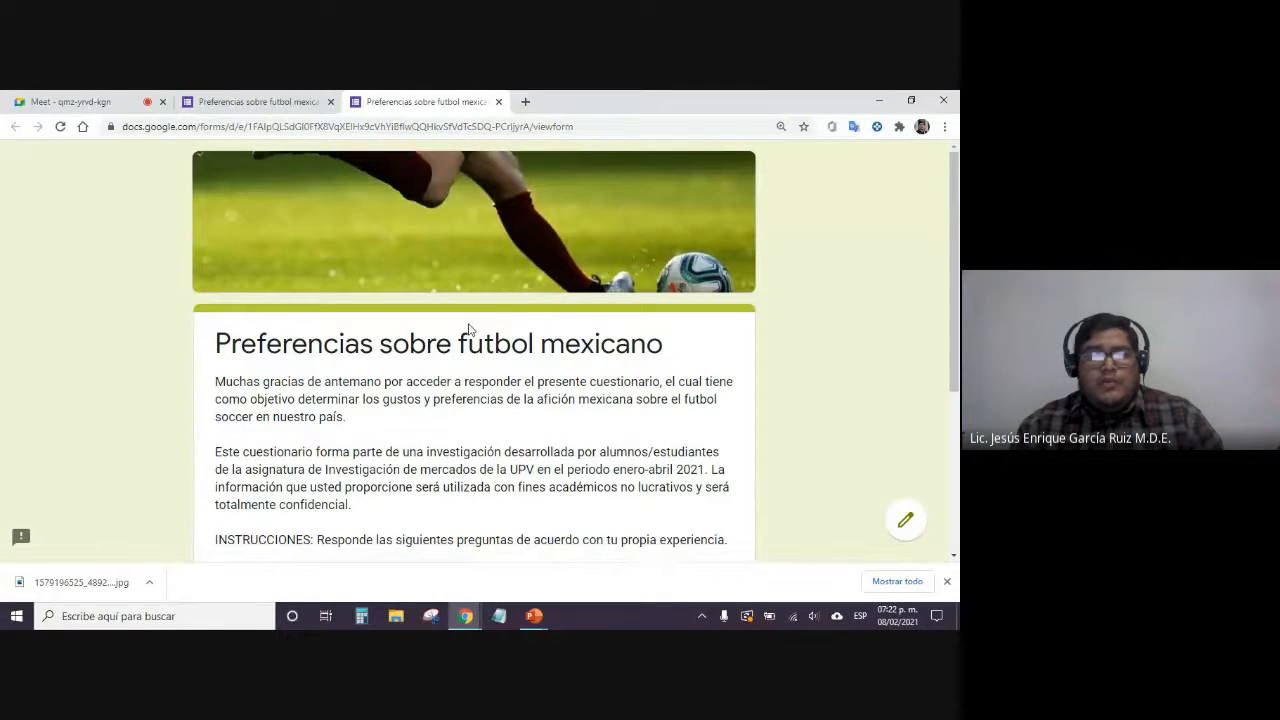
pyautogui.scroll(-1, 469, 330)
# Compare the preview with the form editor, and close the preview tab to return to editing
pyautogui.click(285, 101)
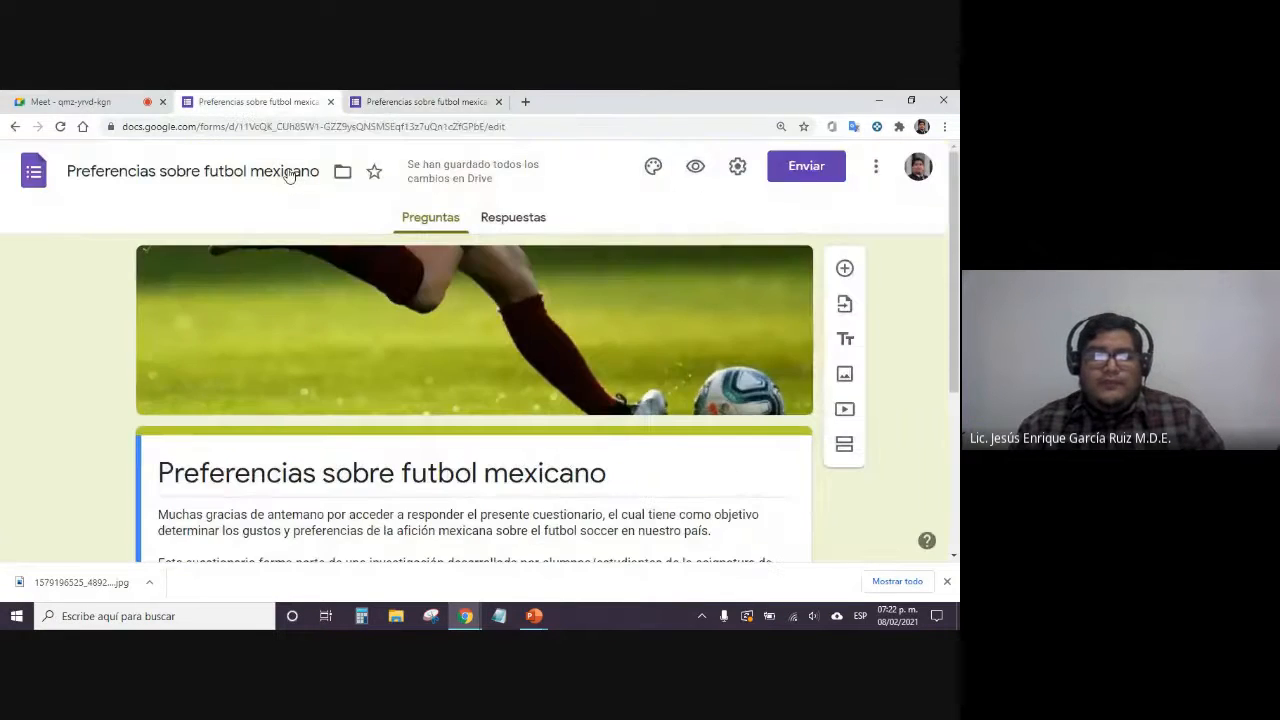
pyautogui.click(420, 101)
pyautogui.scroll(1, 562, 240)
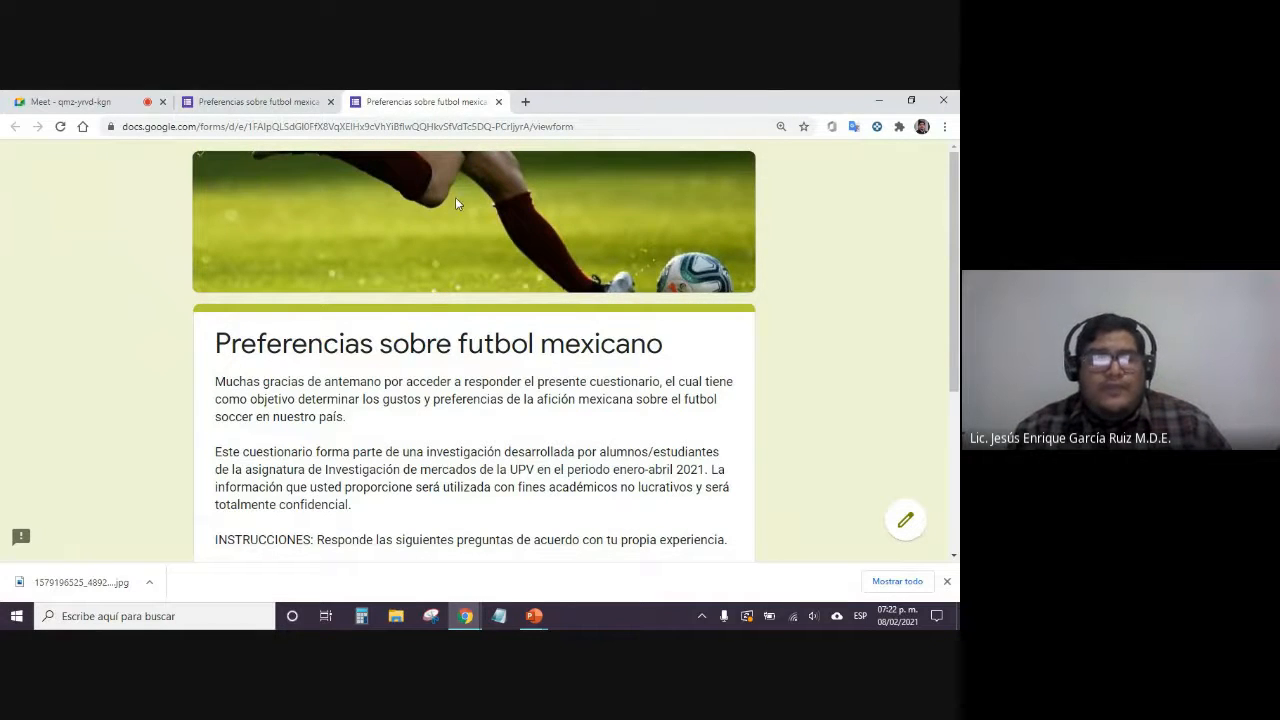
pyautogui.click(290, 97)
pyautogui.click(498, 101)
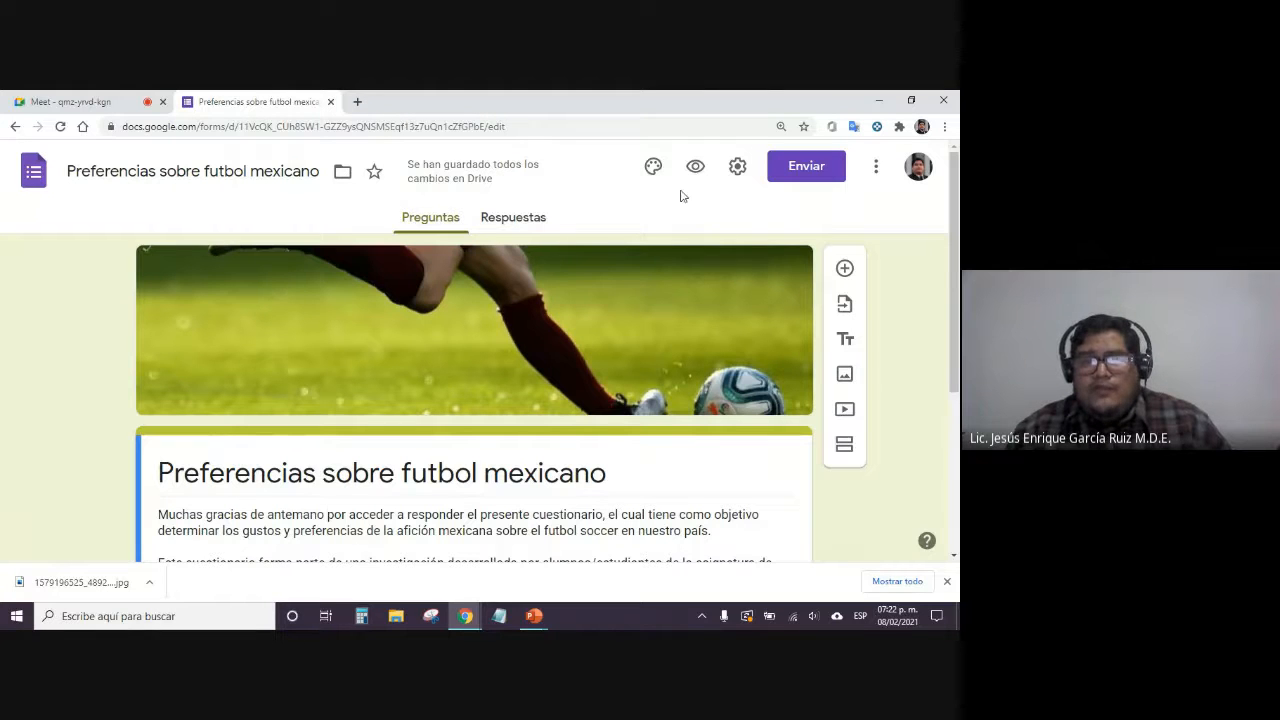
# Review the built-in themes, upload option and personal photos offered for the form's header, and close the picker without choosing an image
pyautogui.click(653, 166)
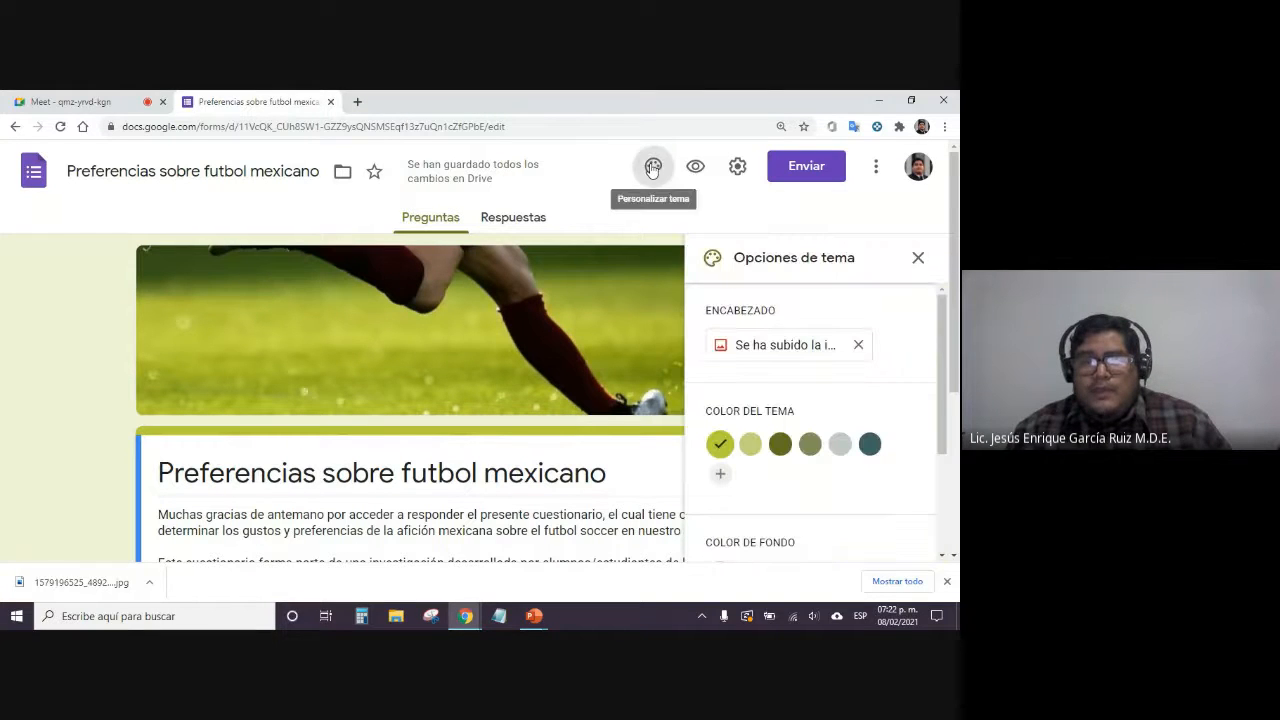
pyautogui.click(800, 353)
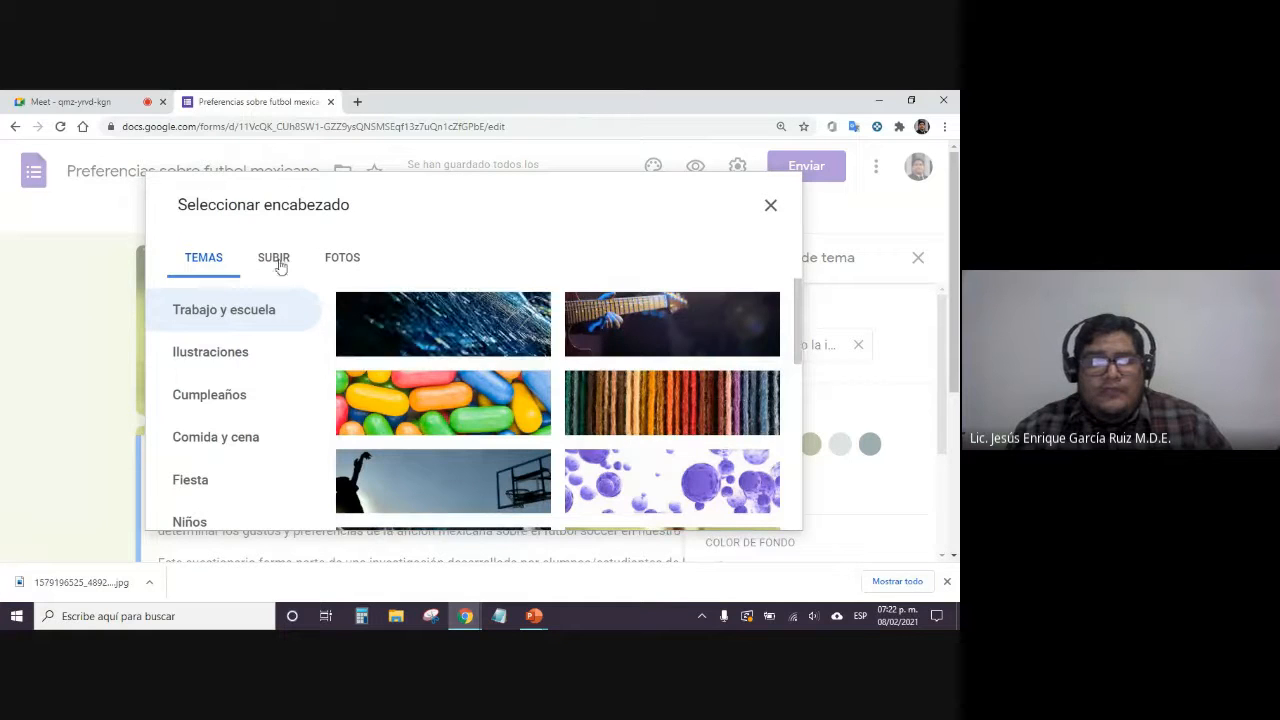
pyautogui.click(291, 264)
pyautogui.click(342, 262)
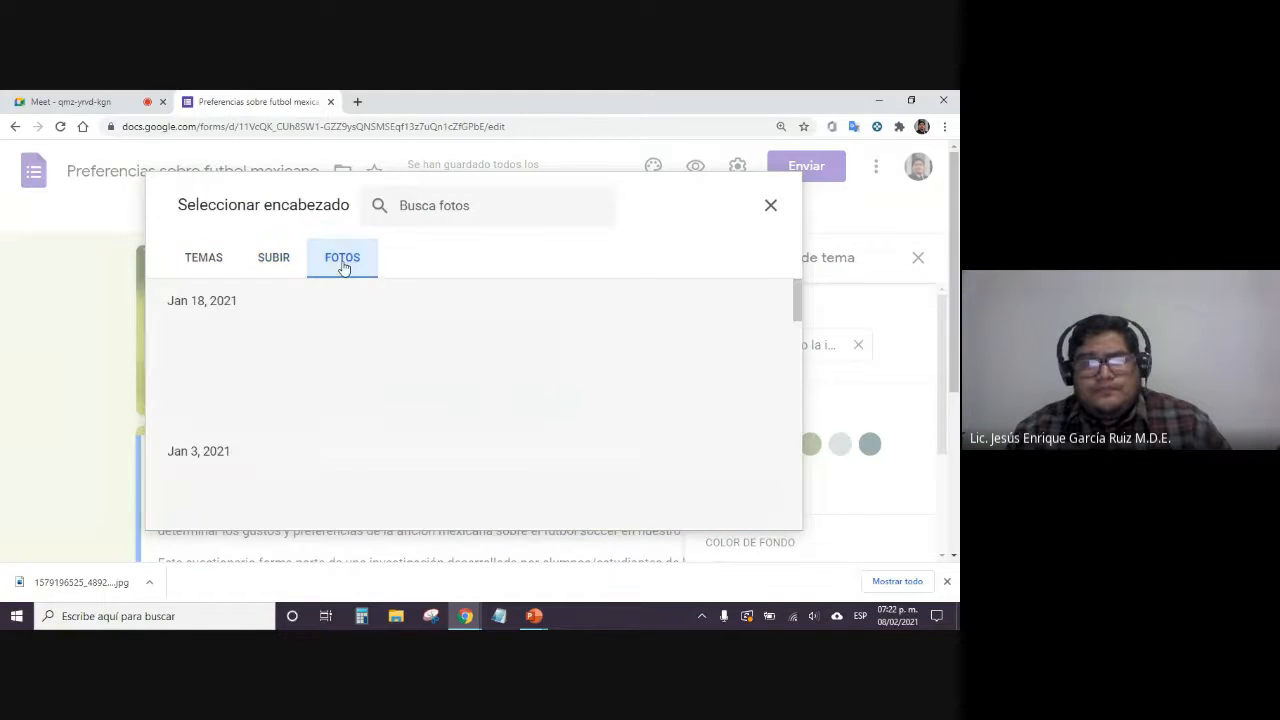
pyautogui.scroll(-10, 536, 345)
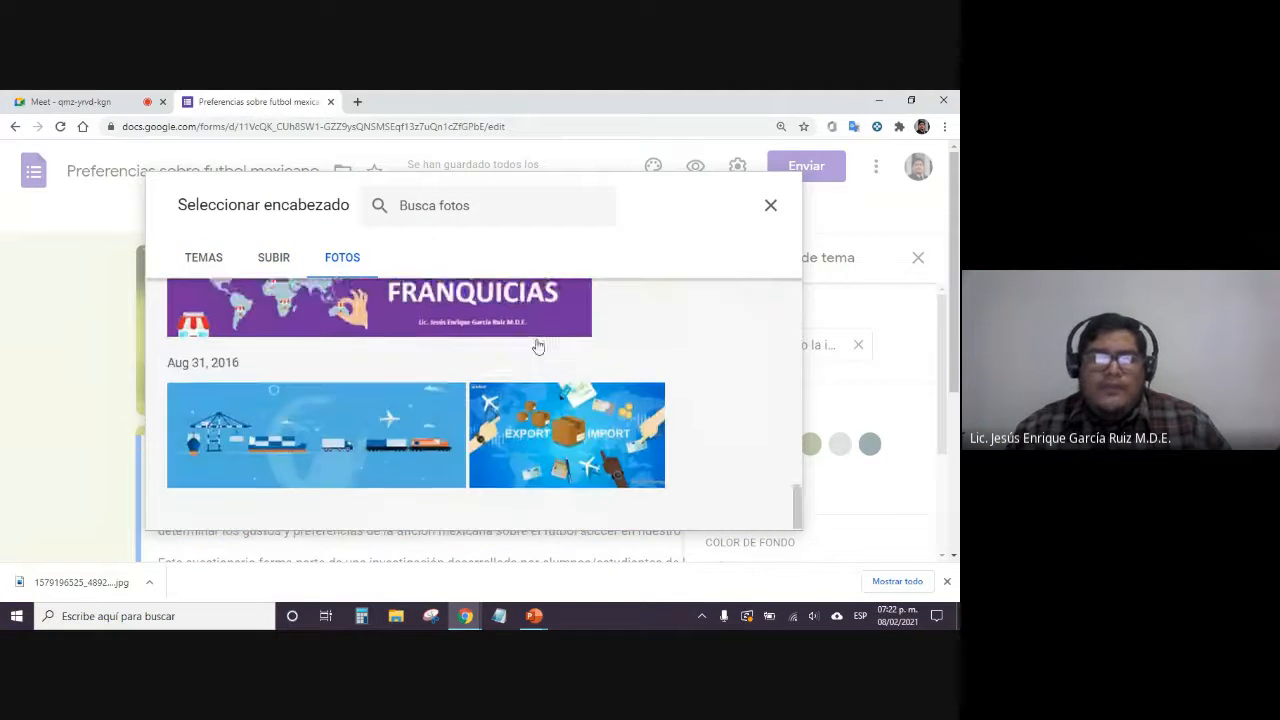
pyautogui.scroll(5, 695, 300)
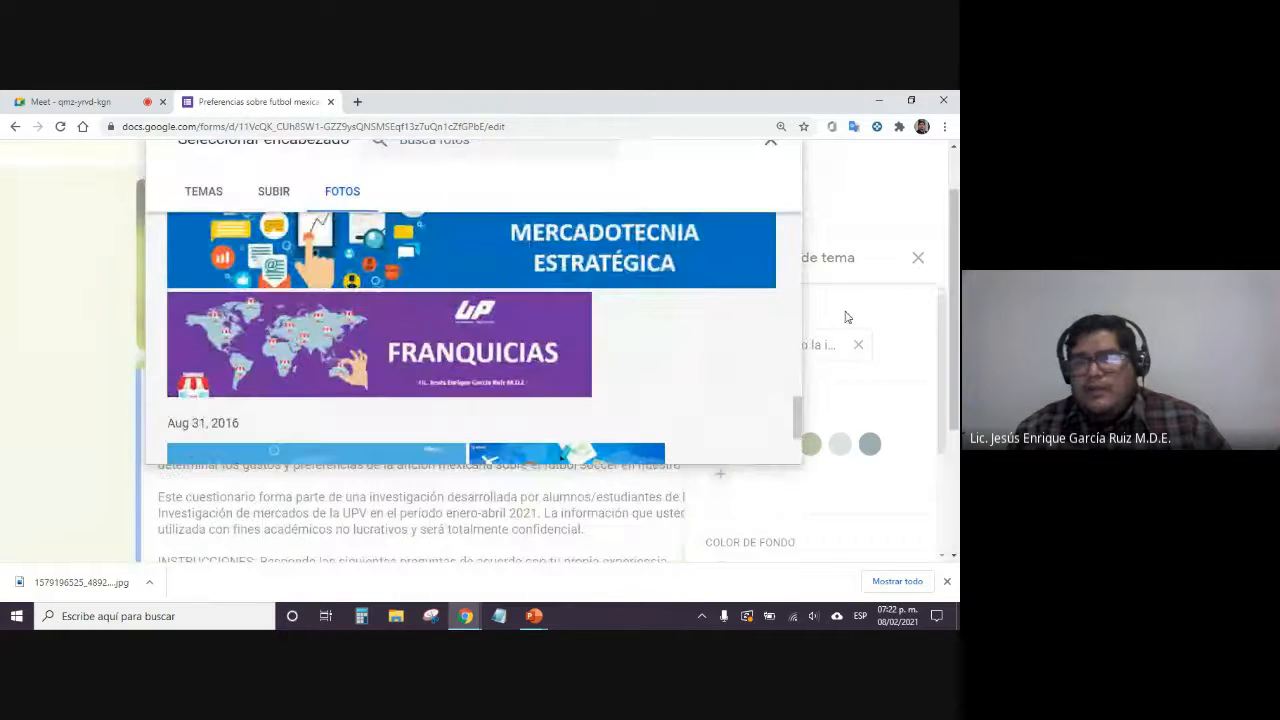
pyautogui.click(769, 205)
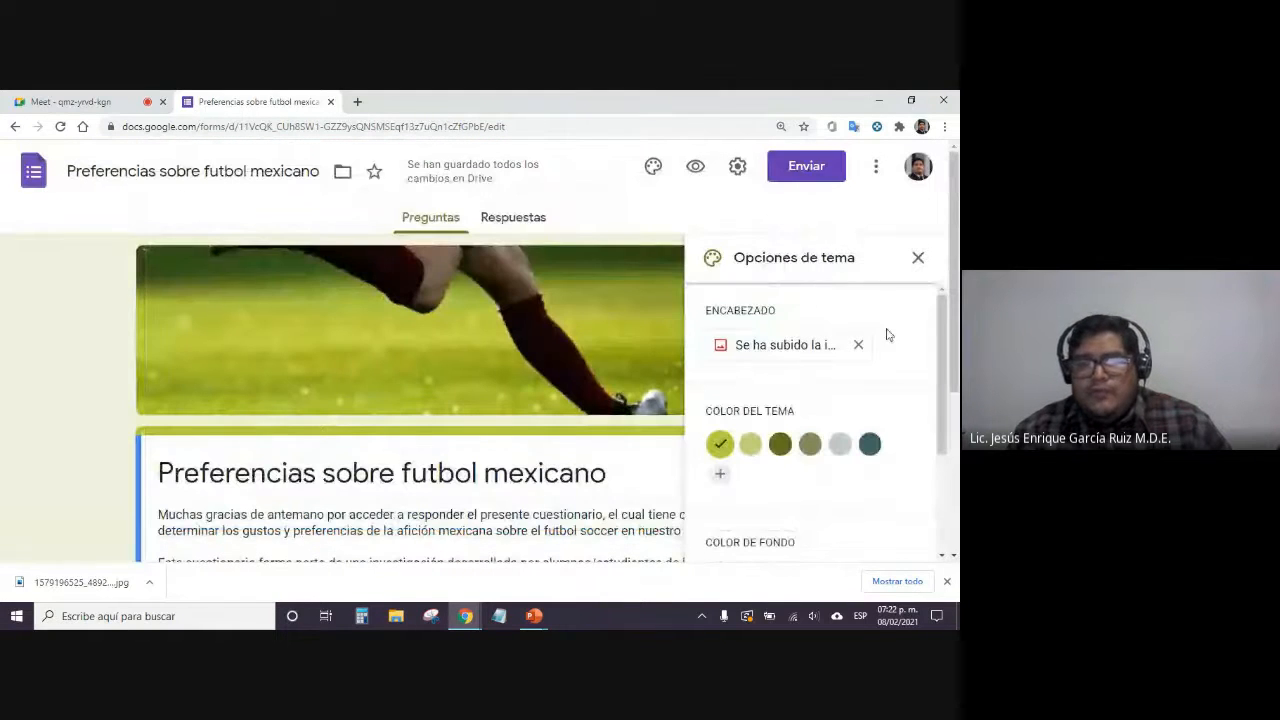
# Close the theme options and reduce the browser zoom to 100 %
pyautogui.scroll(-1, 898, 334)
pyautogui.click(918, 259)
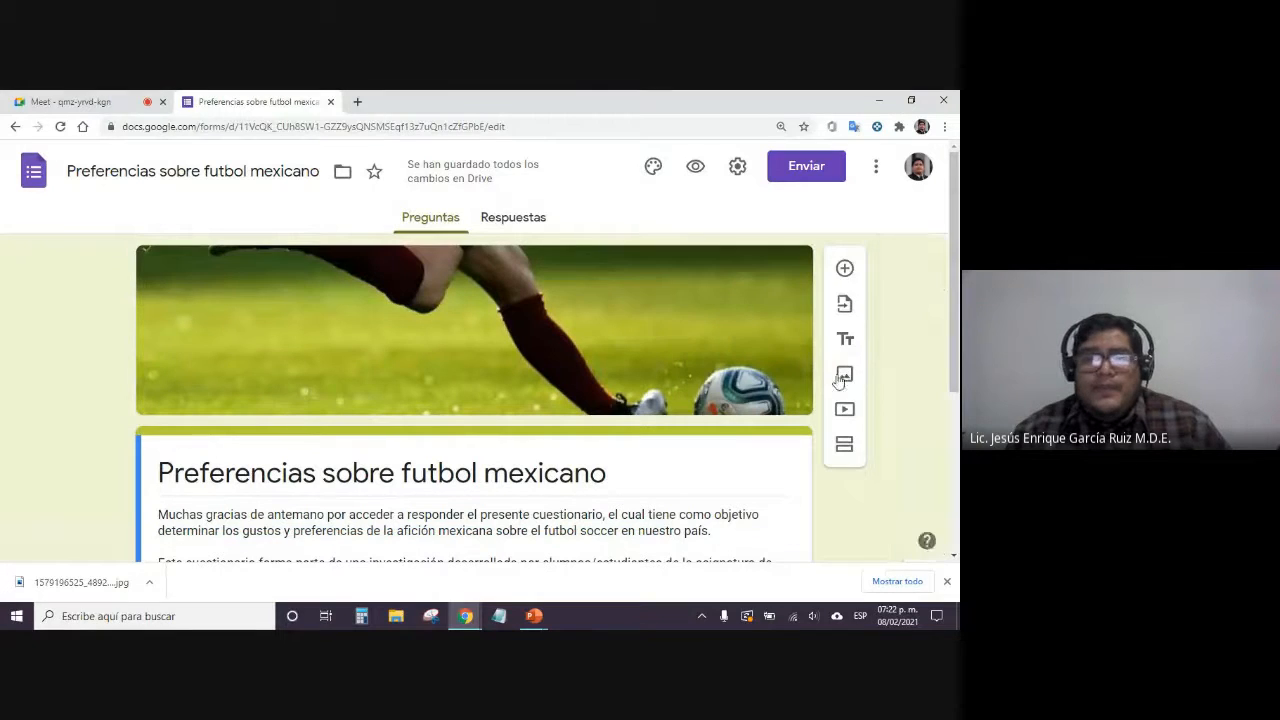
pyautogui.scroll(-1, 554, 366)
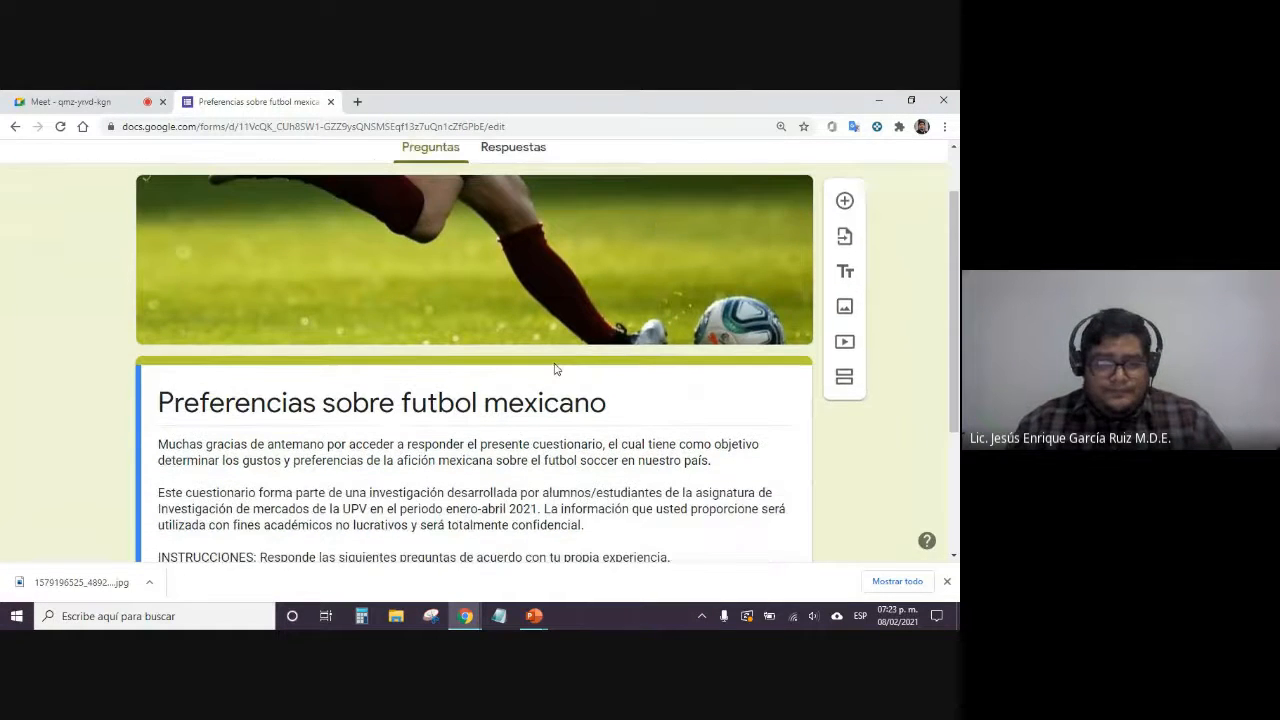
pyautogui.scroll(1, 929, 244)
pyautogui.click(944, 127)
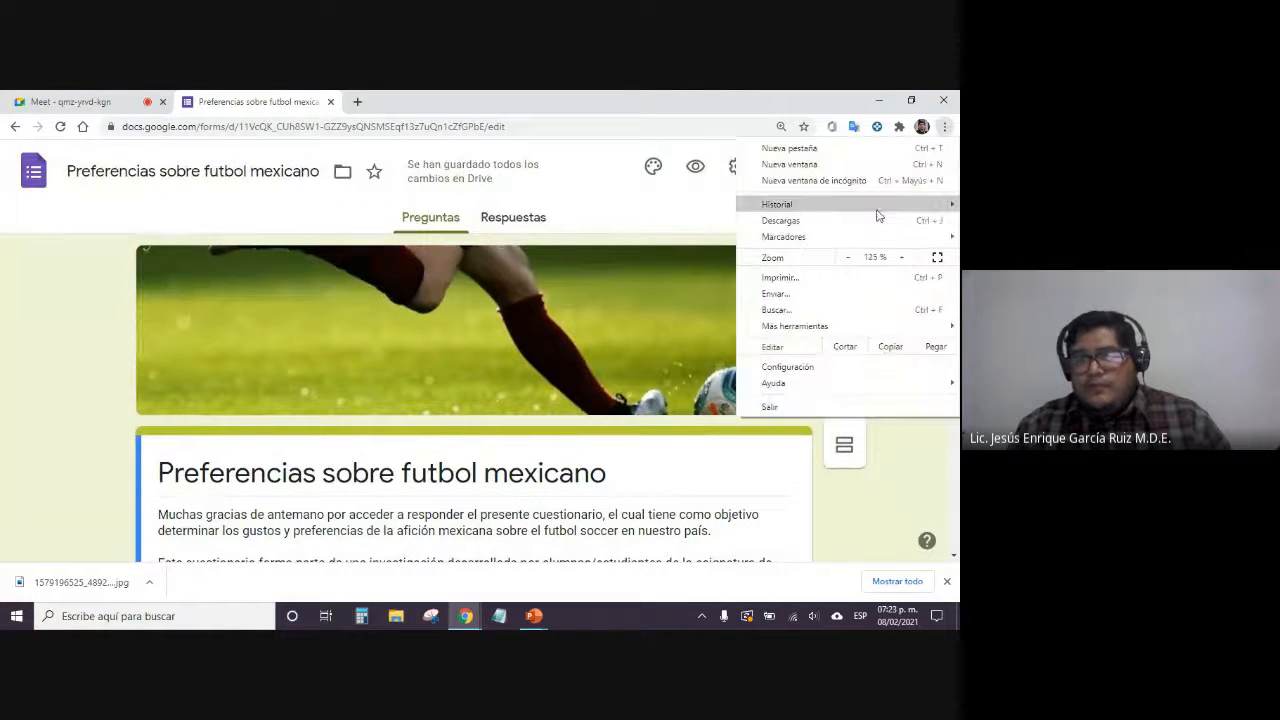
pyautogui.click(845, 259)
pyautogui.click(845, 259)
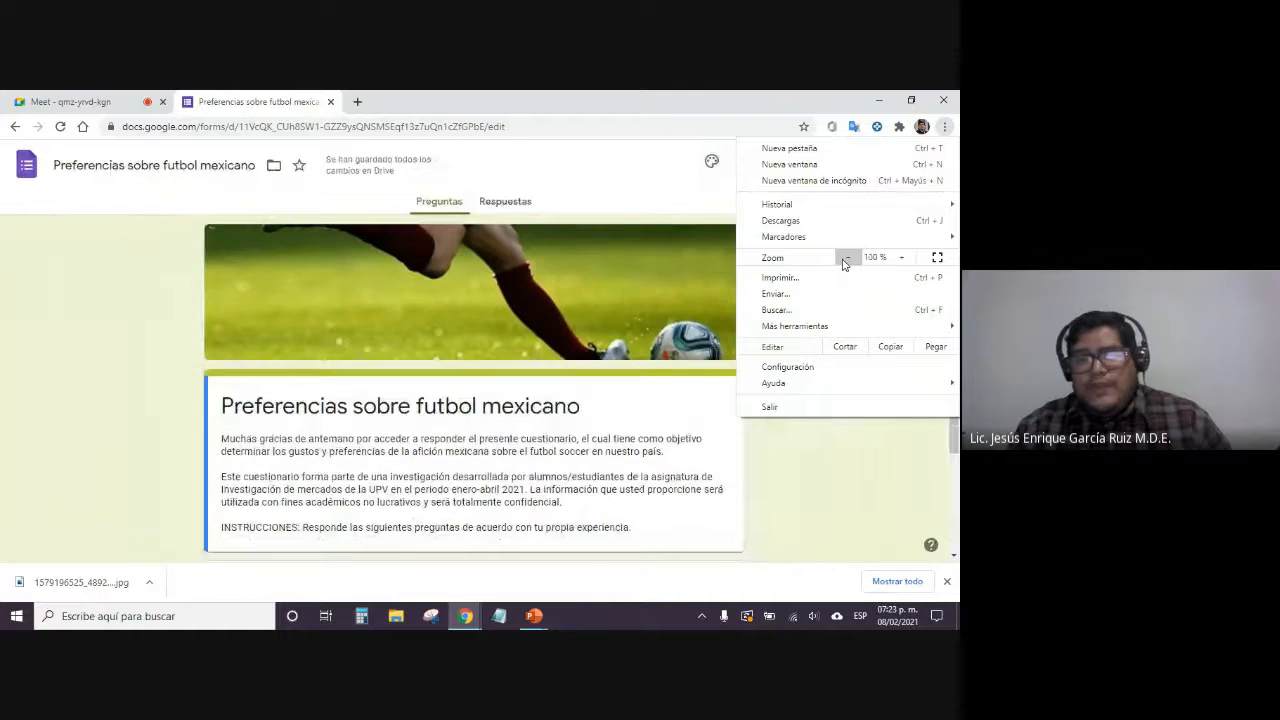
pyautogui.click(857, 474)
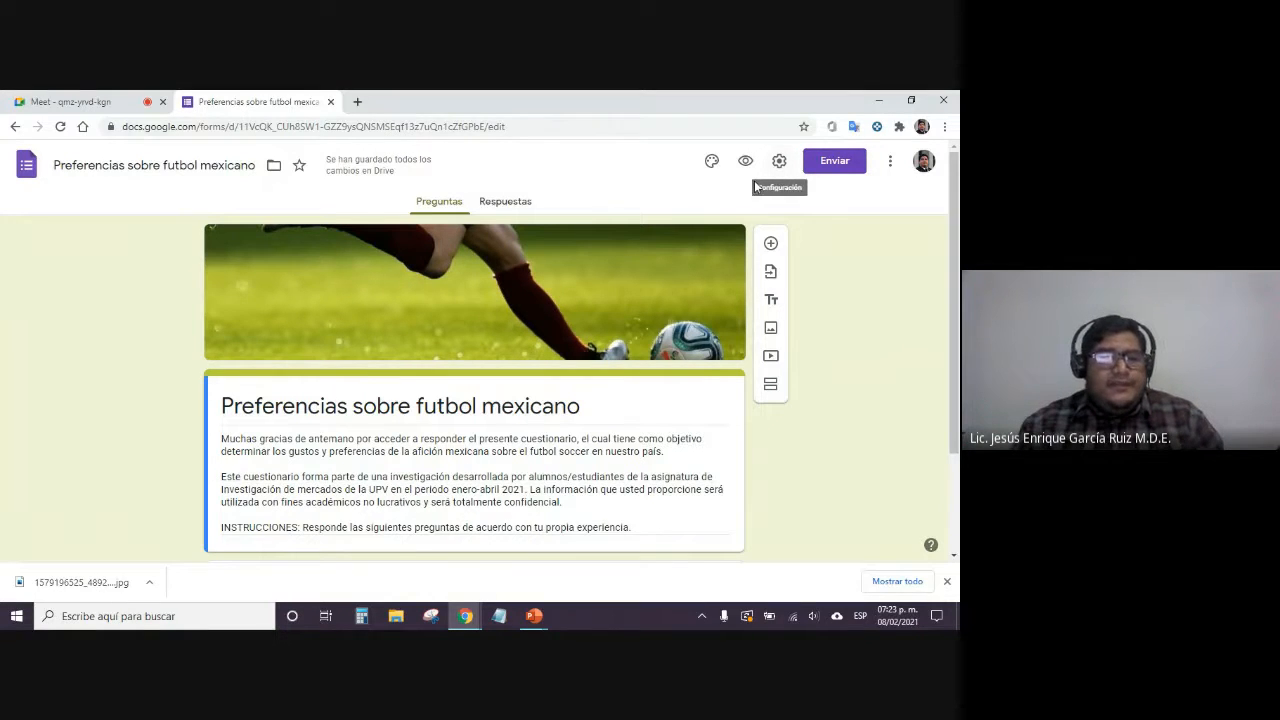
# Switch to the Google Meet tab, check the chat messages, close the chat, and return to the form editor
pyautogui.click(47, 100)
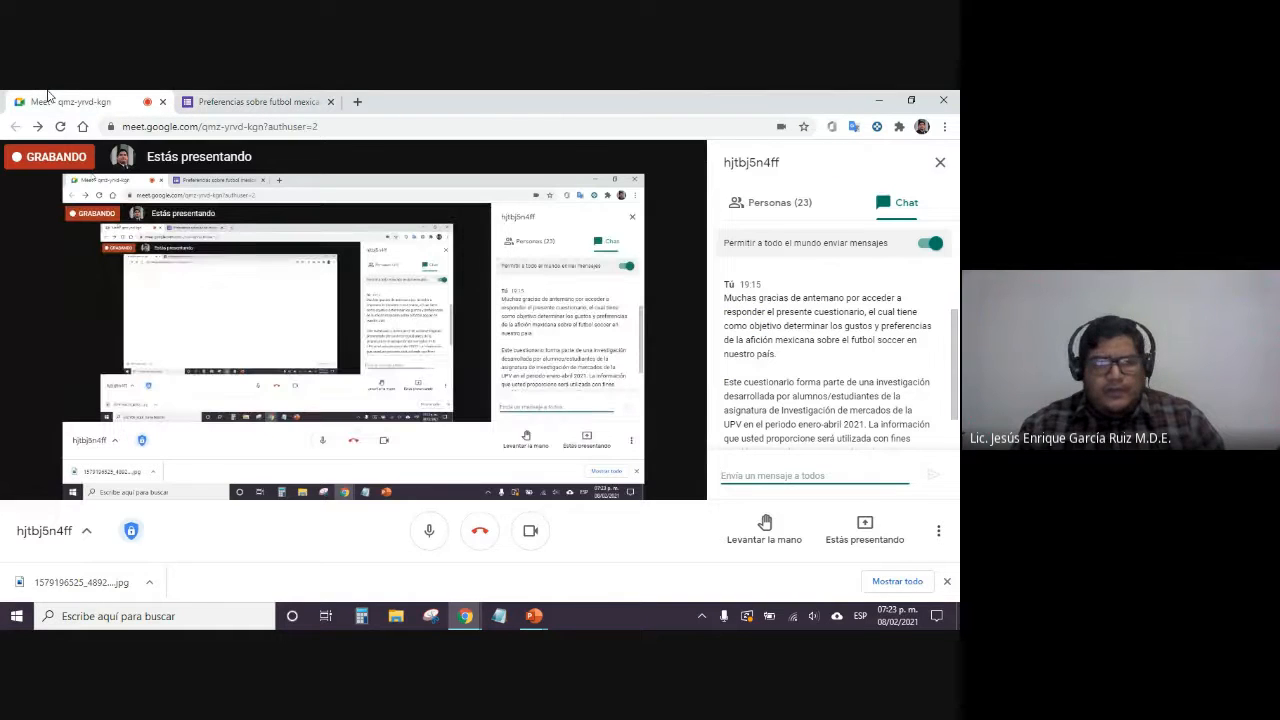
pyautogui.scroll(2, 810, 360)
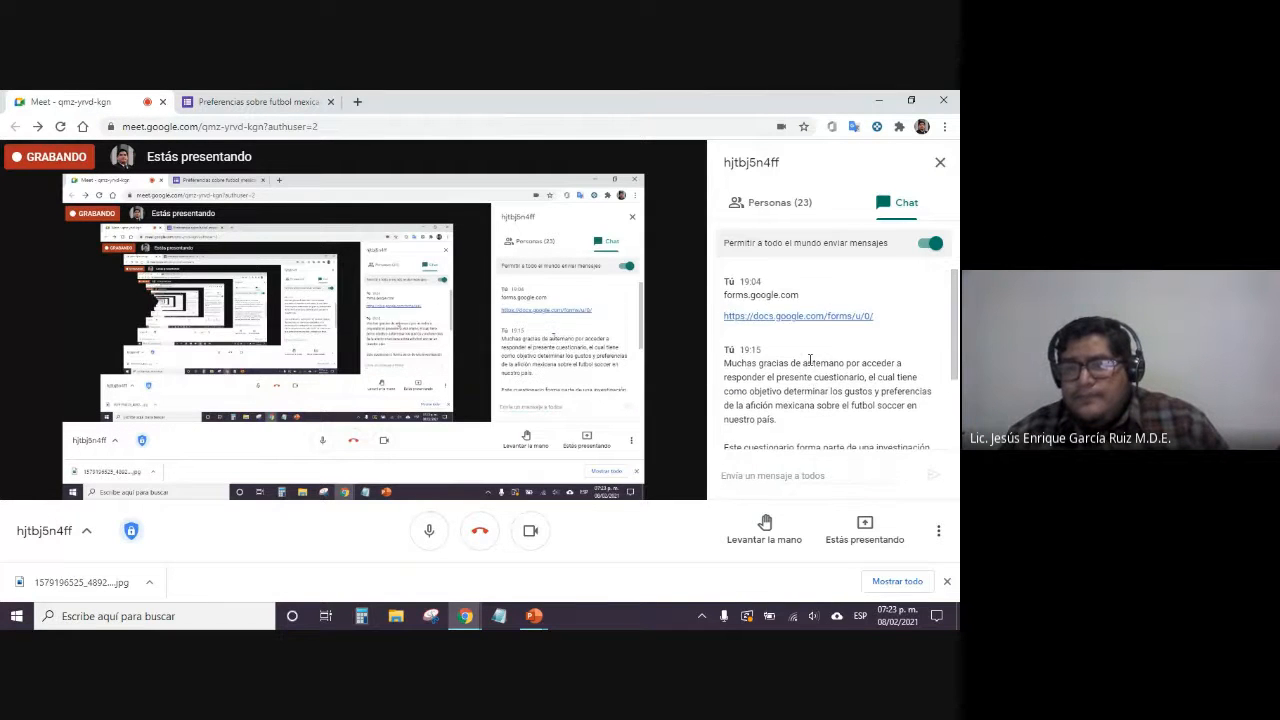
pyautogui.scroll(-3, 810, 360)
pyautogui.click(940, 162)
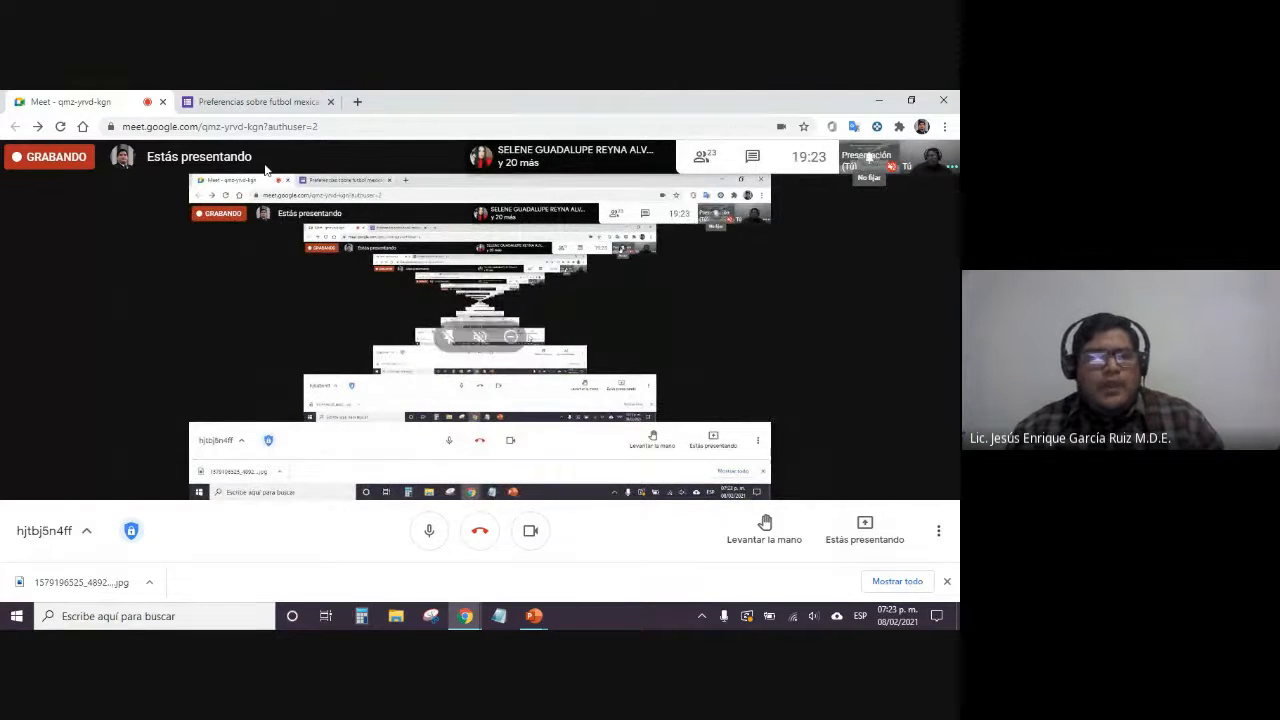
pyautogui.click(275, 102)
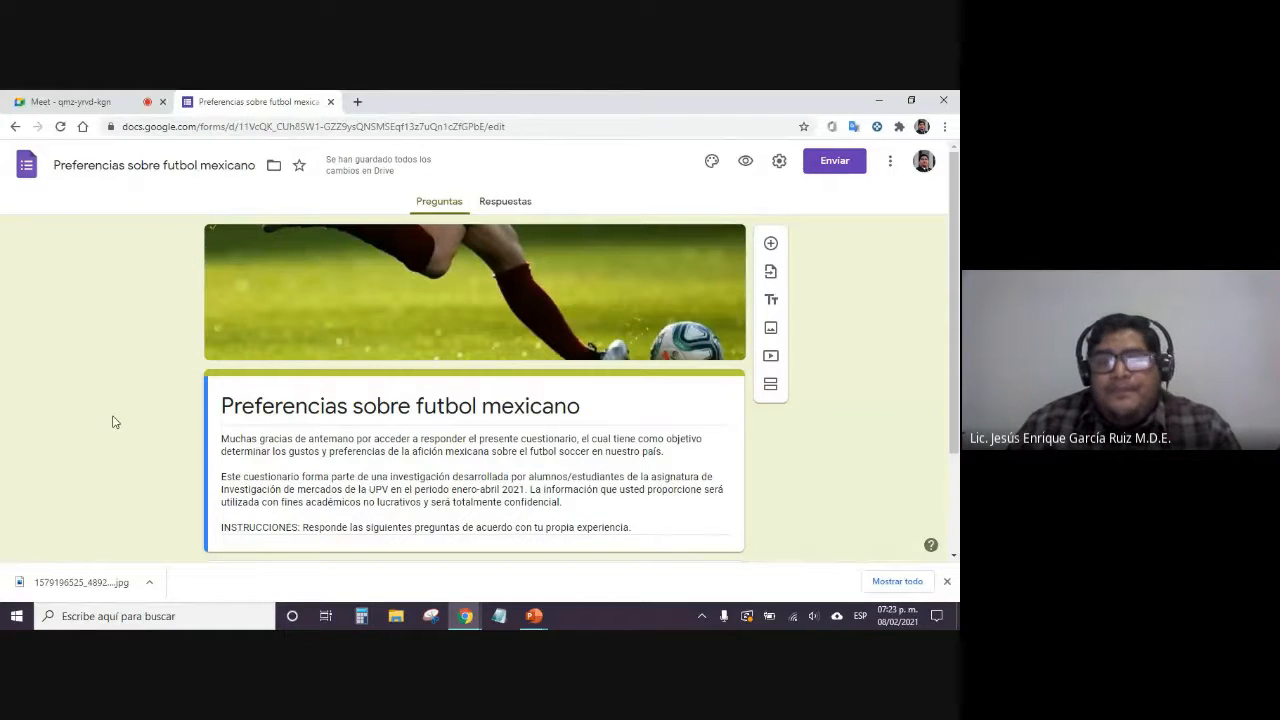
pyautogui.click(781, 170)
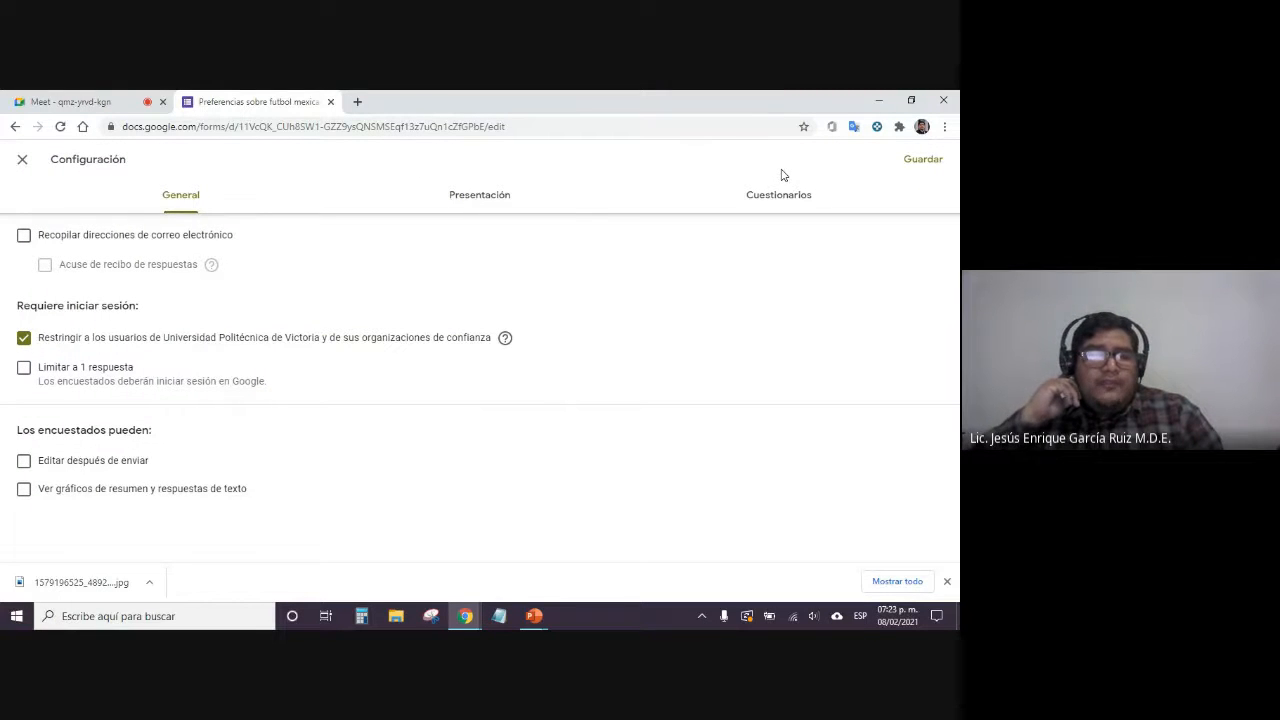
pyautogui.click(22, 160)
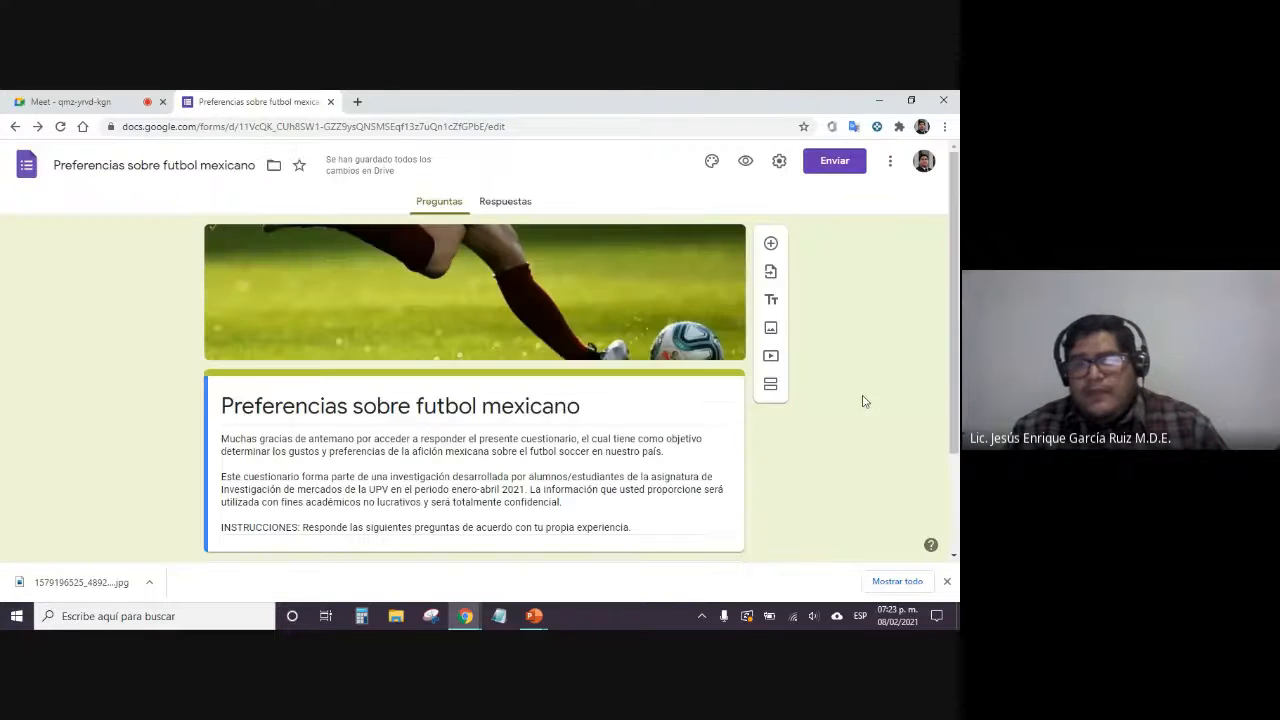
pyautogui.click(944, 126)
pyautogui.click(885, 495)
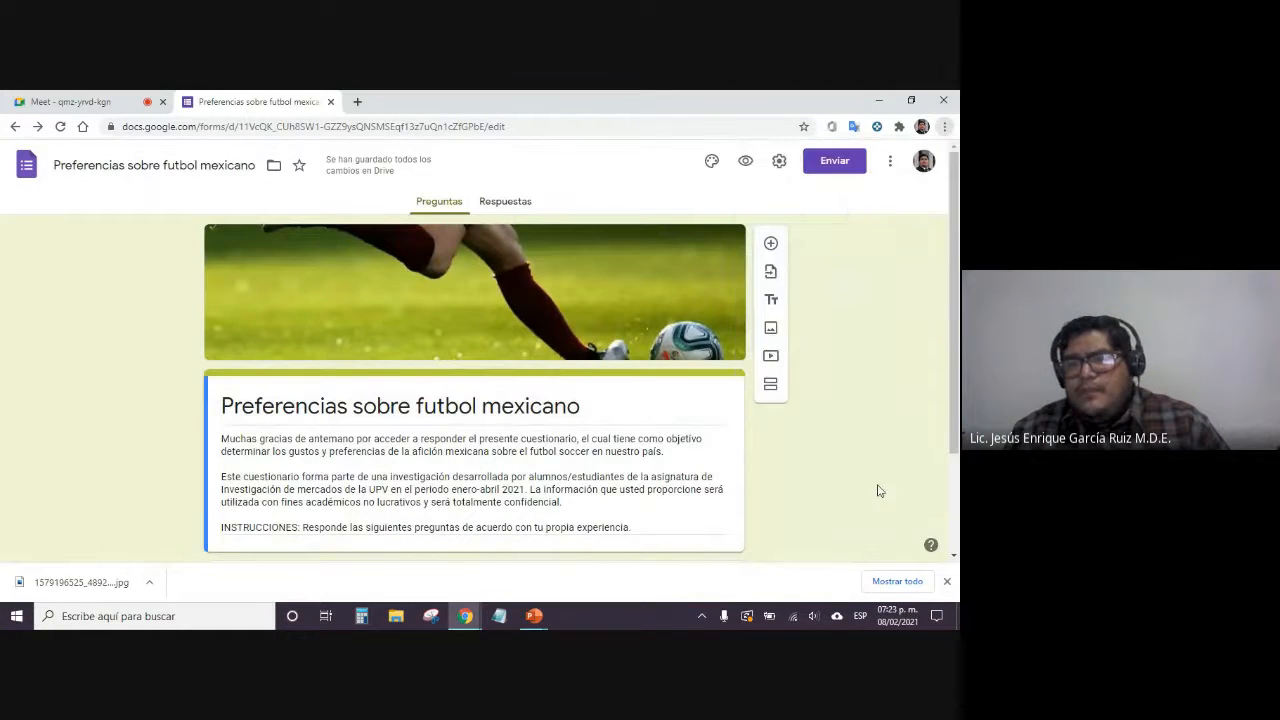
# Review the form's general settings, try turning off the restriction to Universidad Politécnica de Victoria users, and close the settings without saving
pyautogui.click(781, 168)
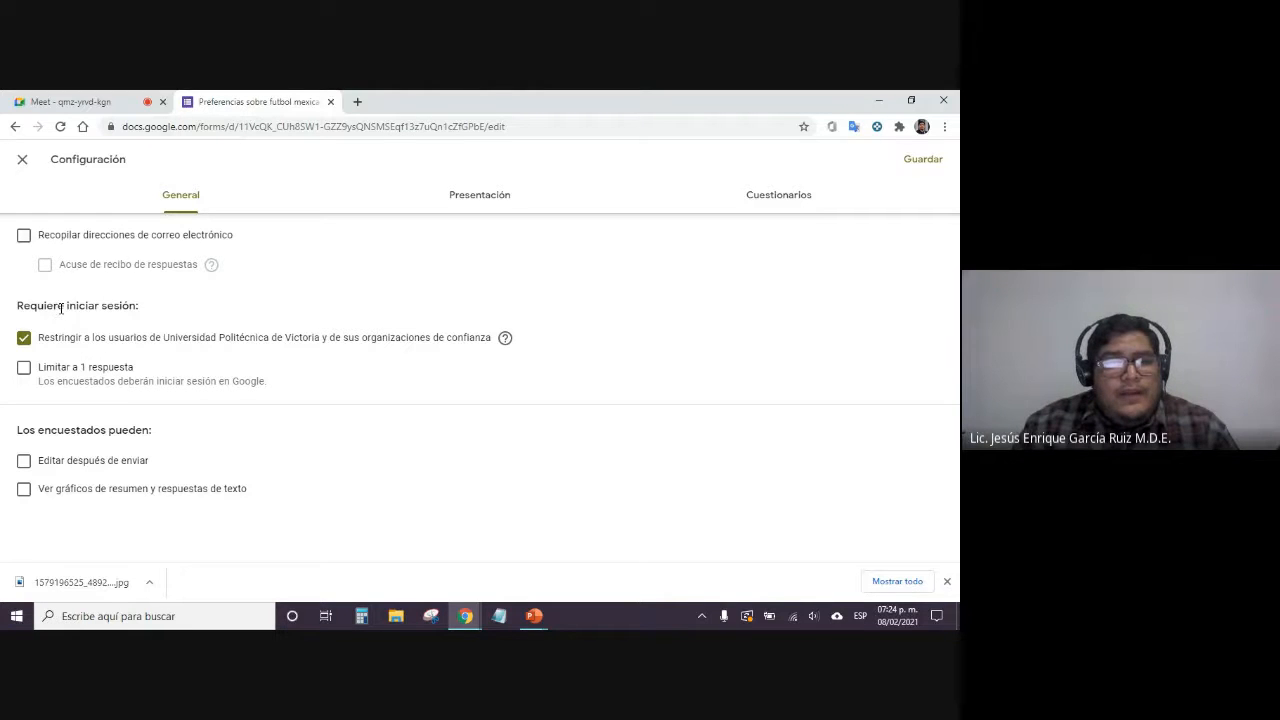
pyautogui.moveTo(61, 308); pyautogui.dragTo(143, 311)
pyautogui.click(143, 312)
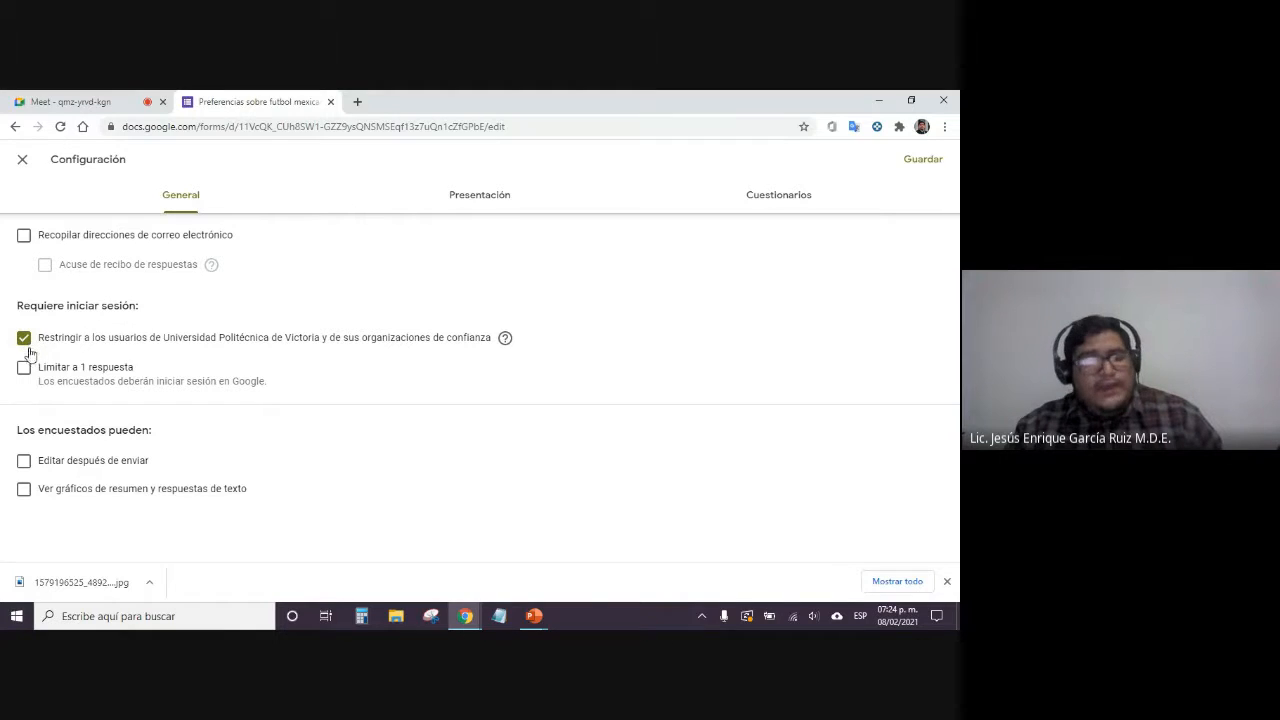
pyautogui.moveTo(163, 341); pyautogui.dragTo(322, 345)
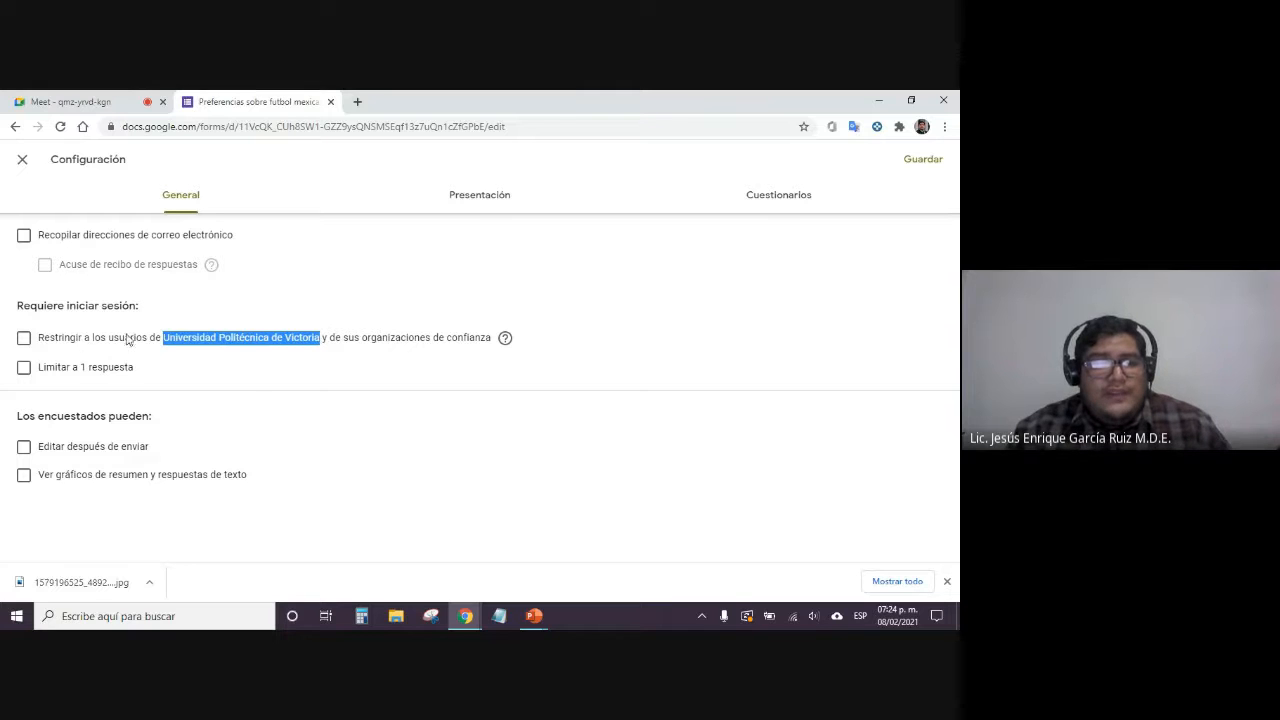
pyautogui.click(165, 340)
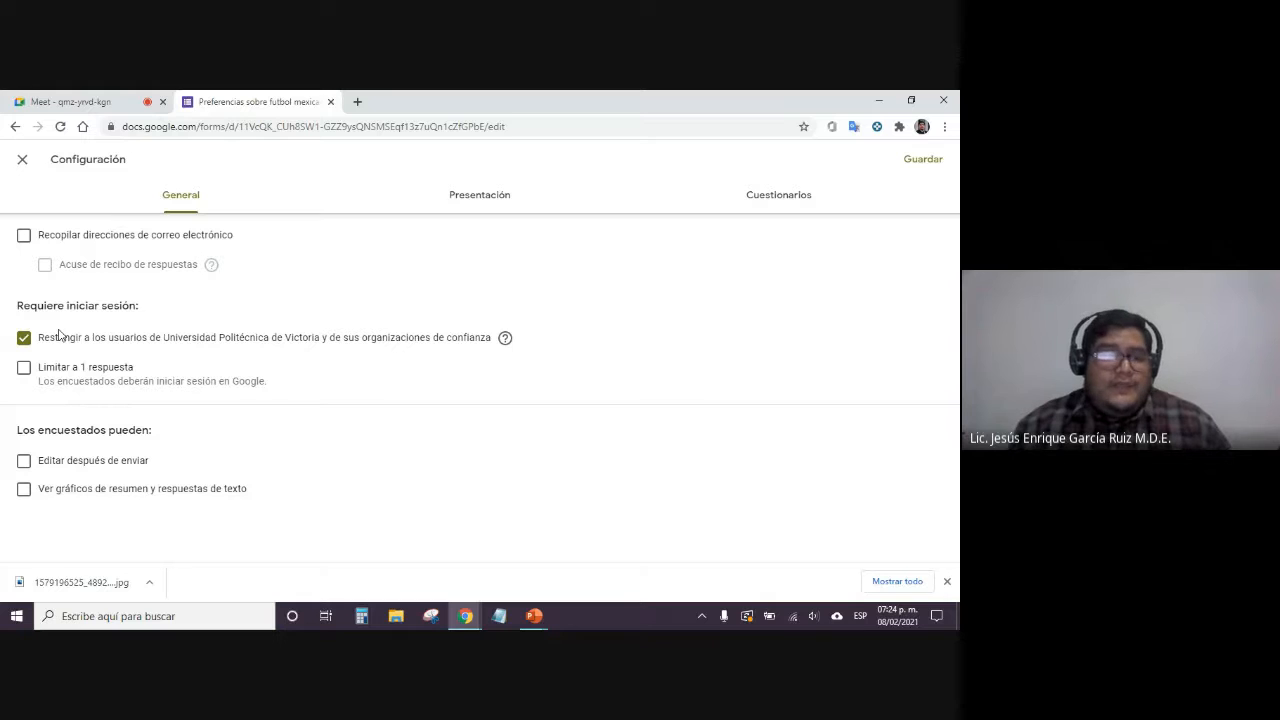
pyautogui.click(24, 338)
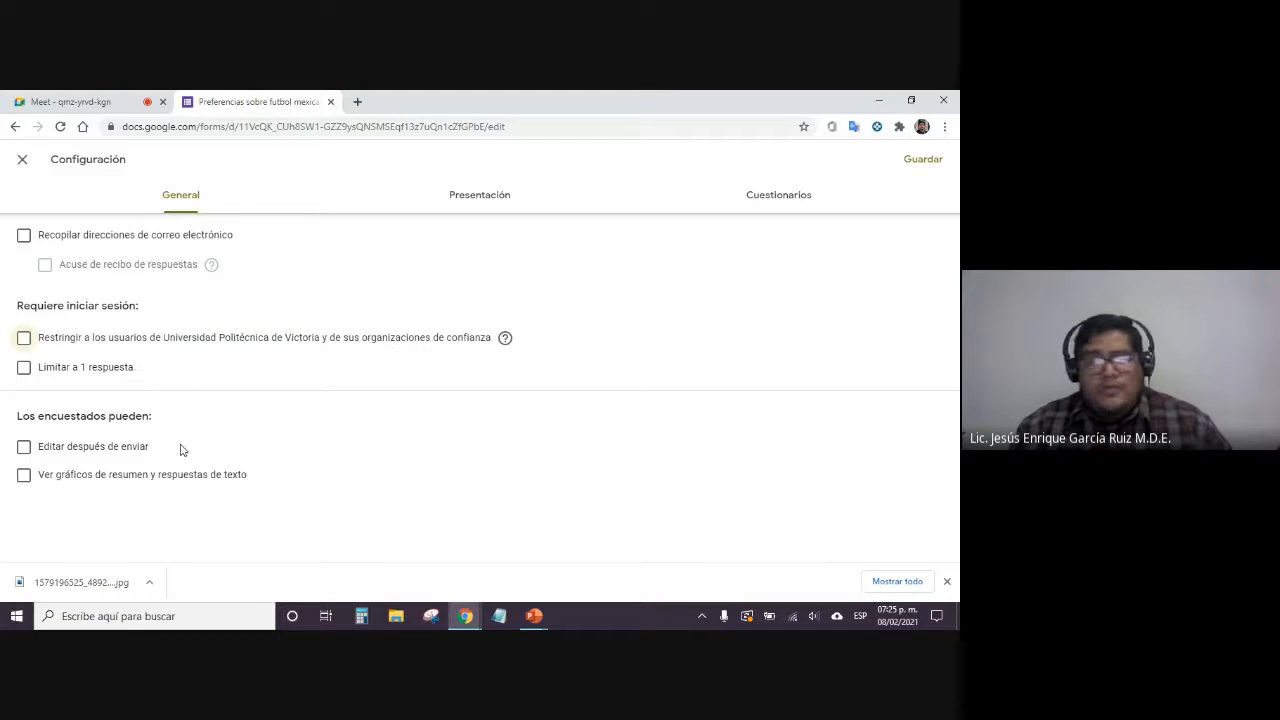
pyautogui.click(194, 202)
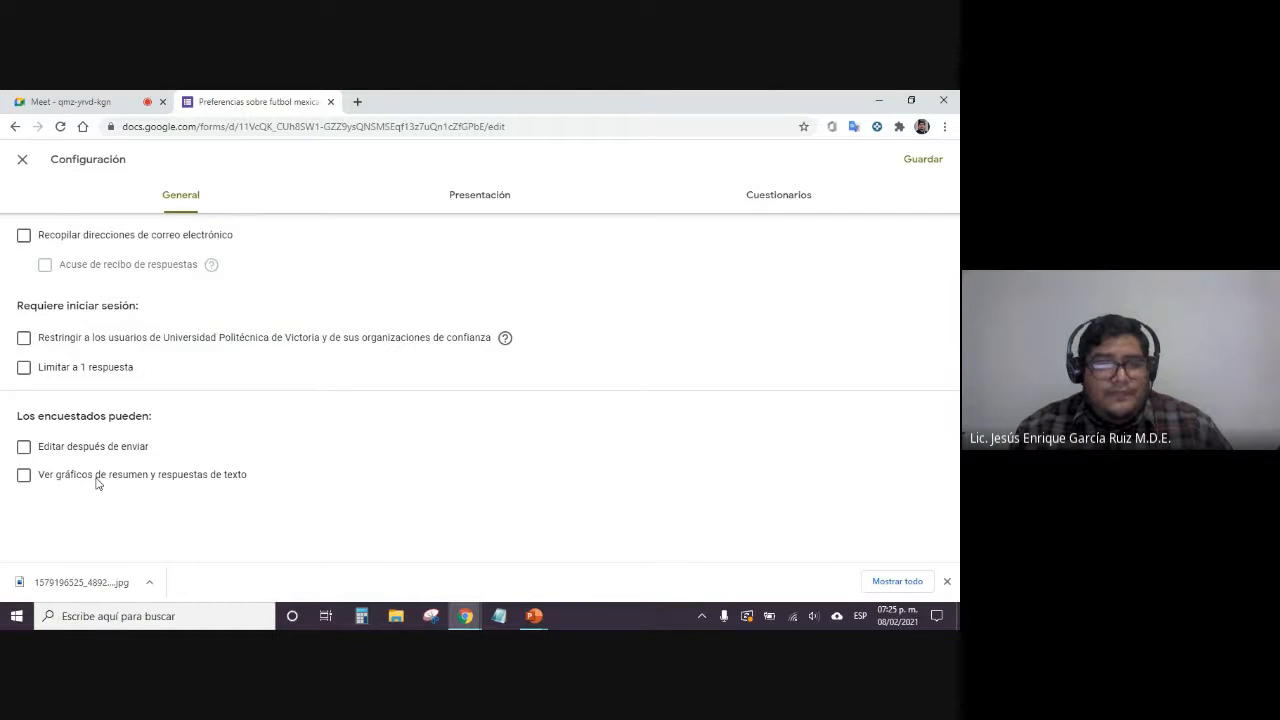
pyautogui.click(22, 159)
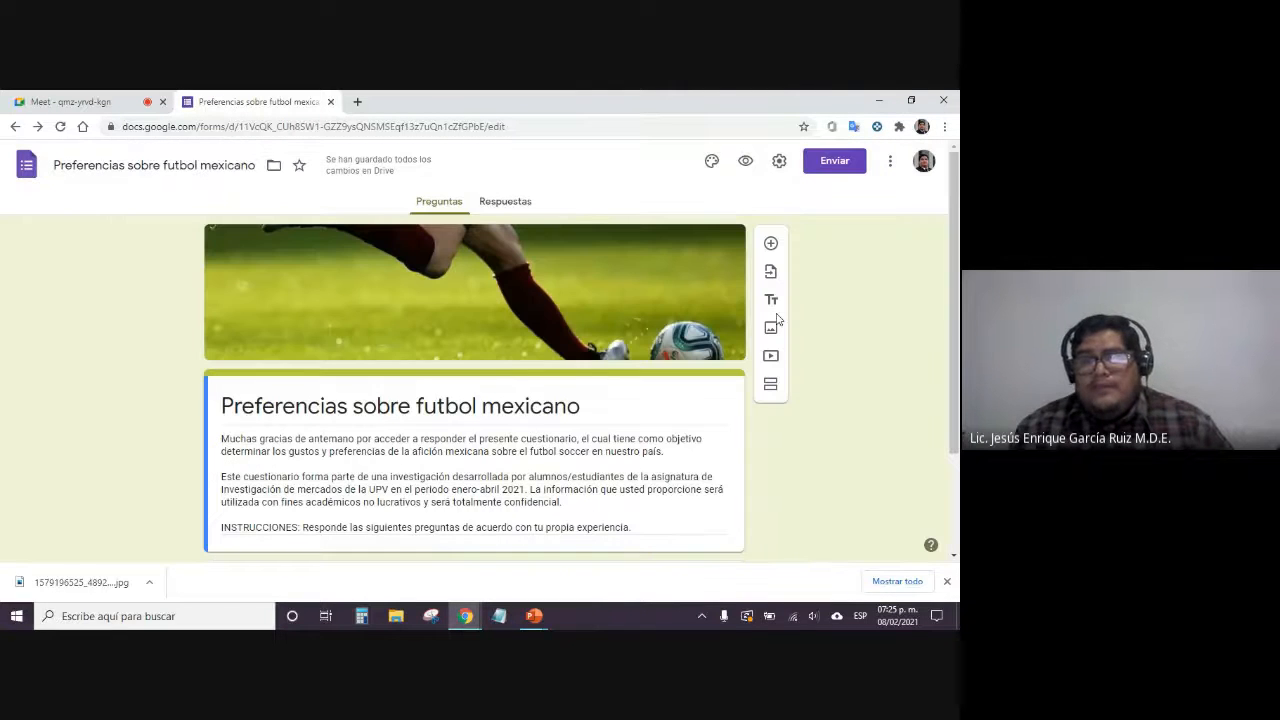
# Turn off the restriction to Universidad Politécnica de Victoria users, save the settings, and dismiss the browser's downloads bar
pyautogui.click(779, 162)
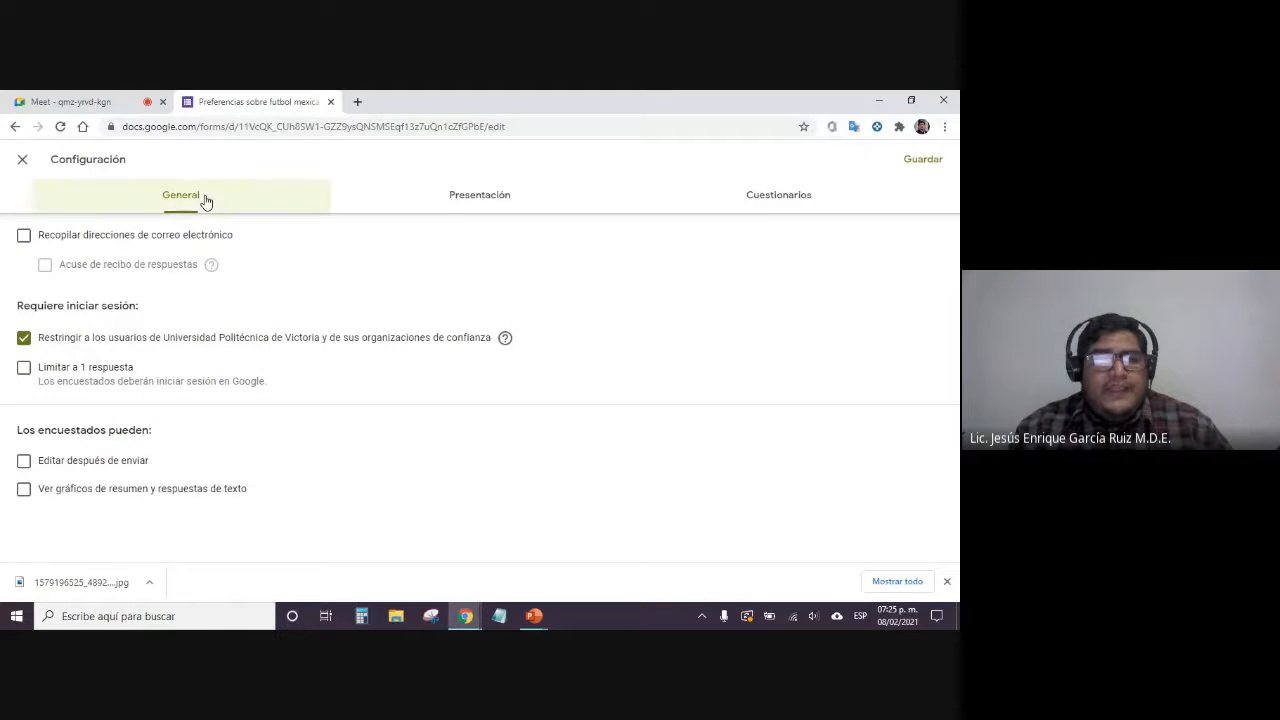
pyautogui.click(24, 339)
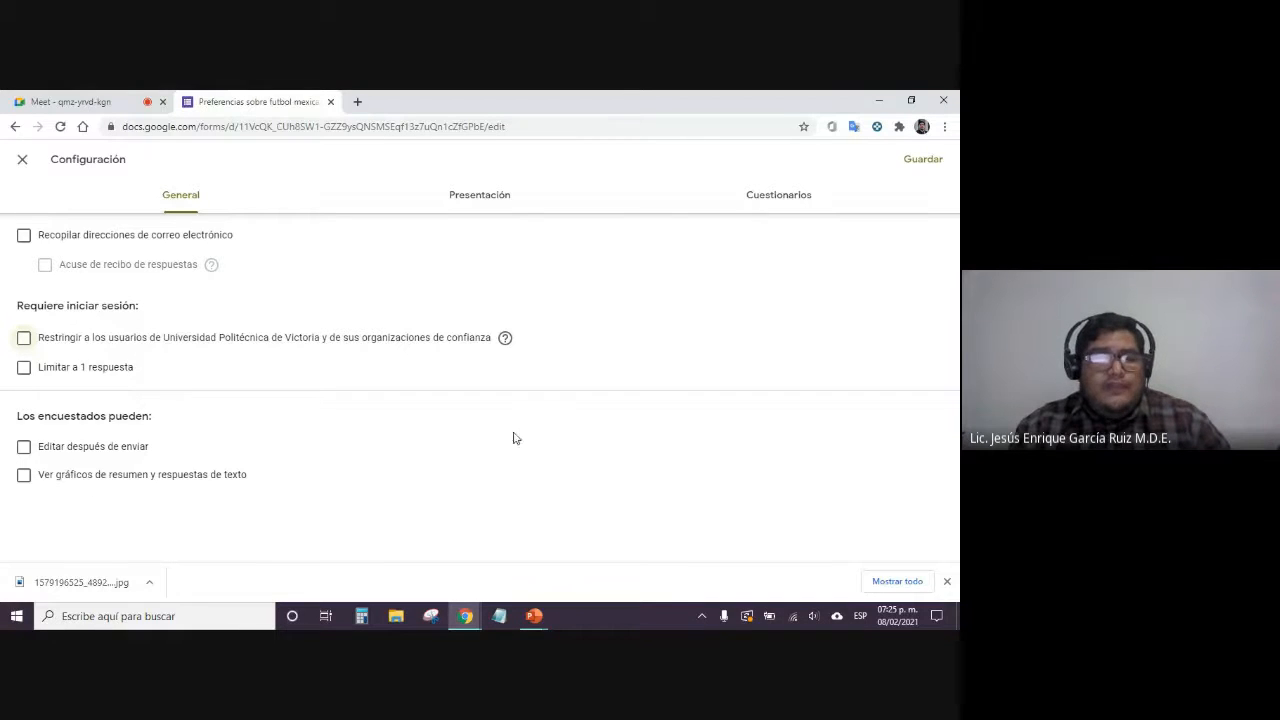
pyautogui.click(925, 163)
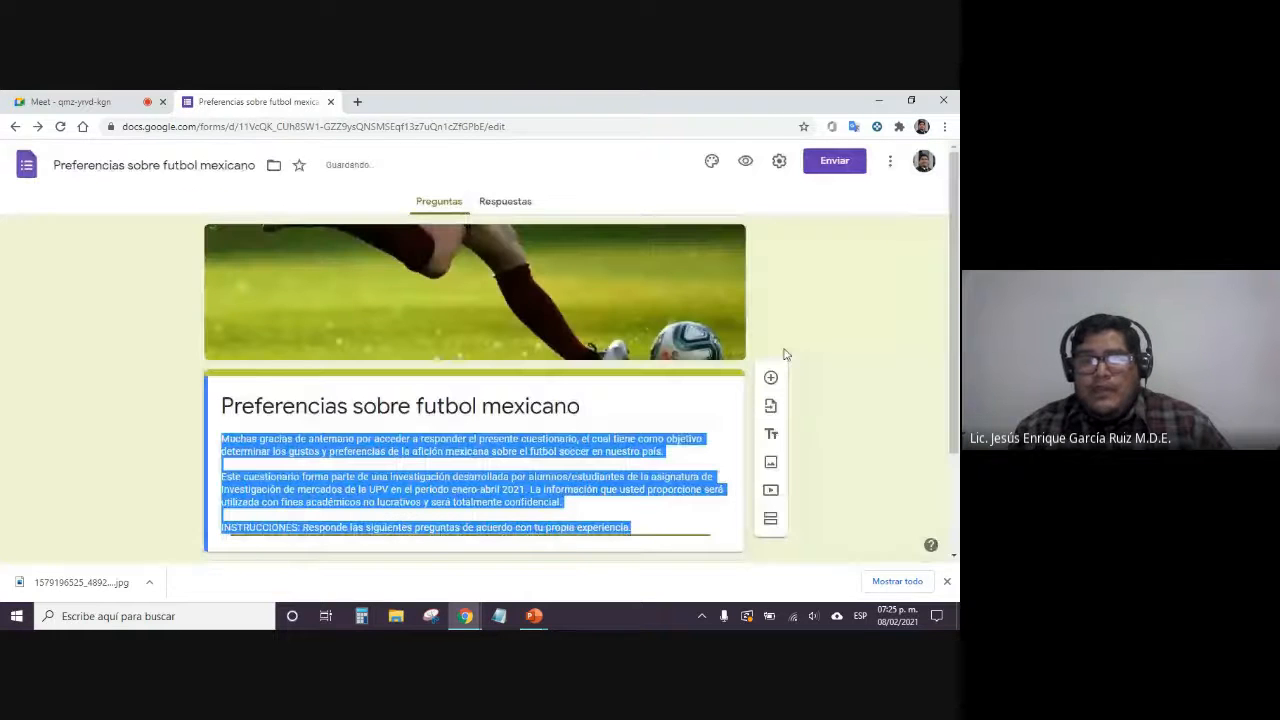
pyautogui.click(948, 583)
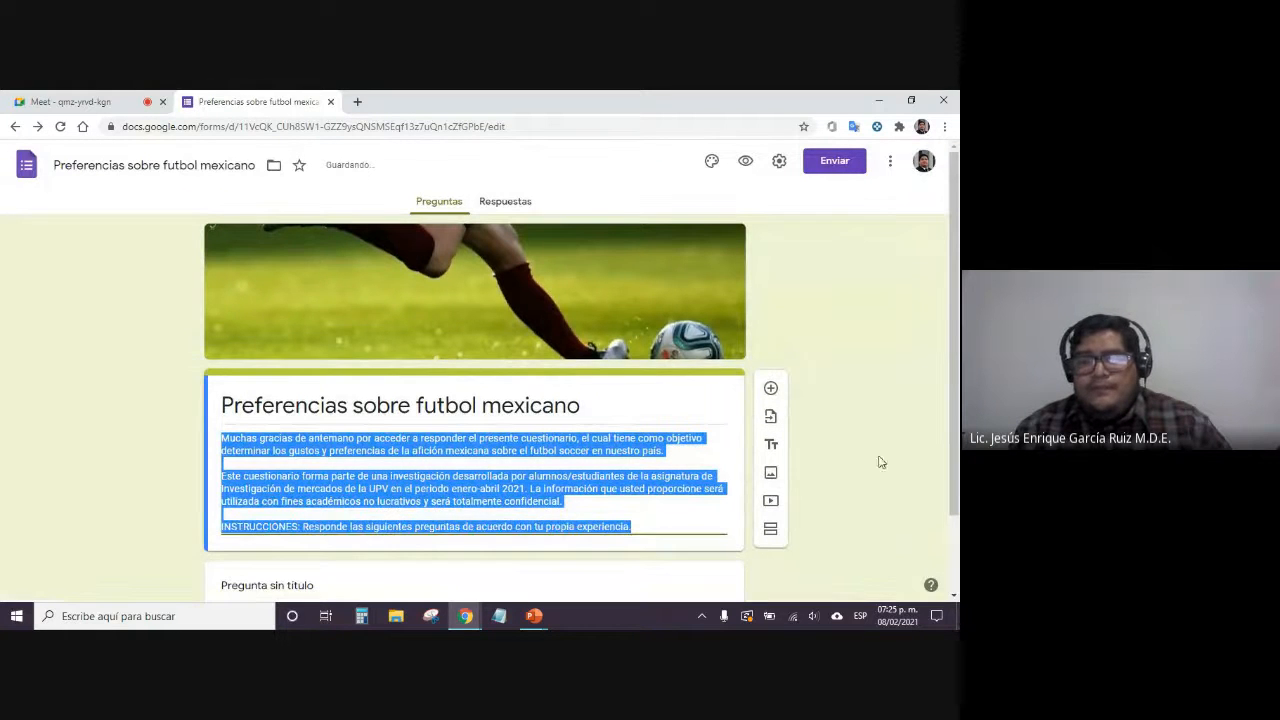
pyautogui.click(843, 285)
# Reopen the form settings and review the general options, briefly checking the Google Meet tab
pyautogui.click(781, 164)
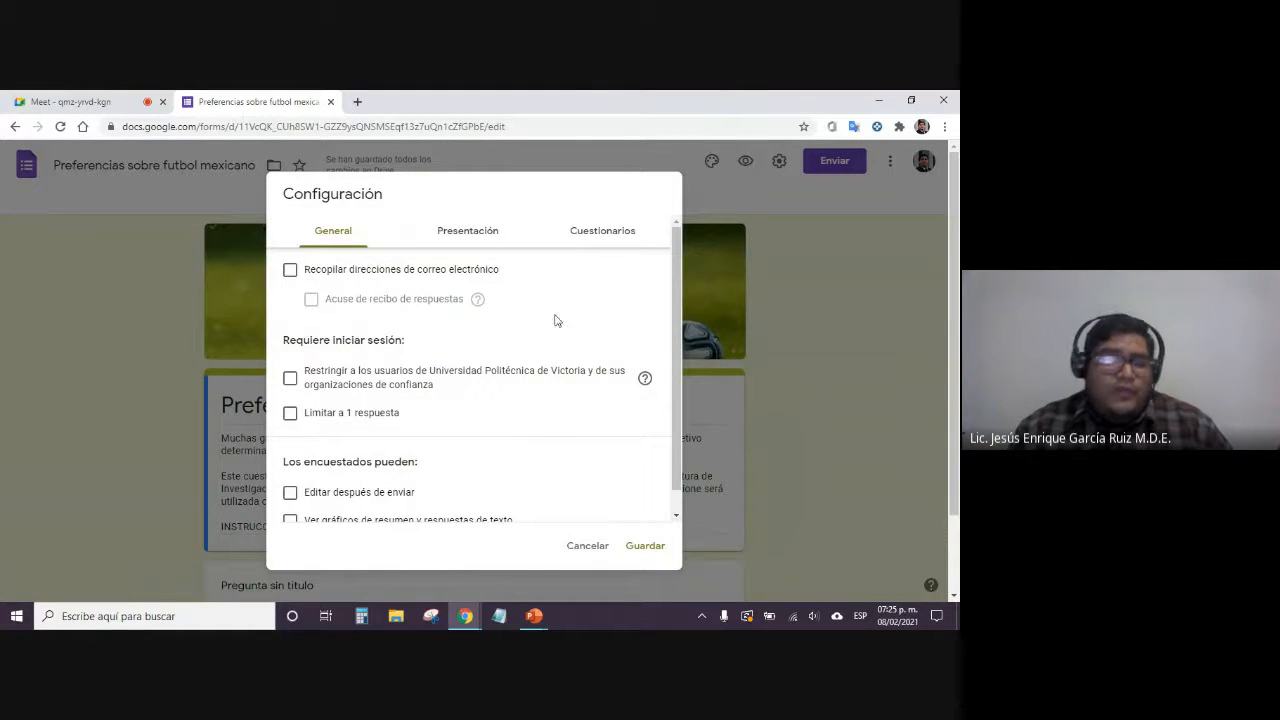
pyautogui.scroll(-1, 514, 426)
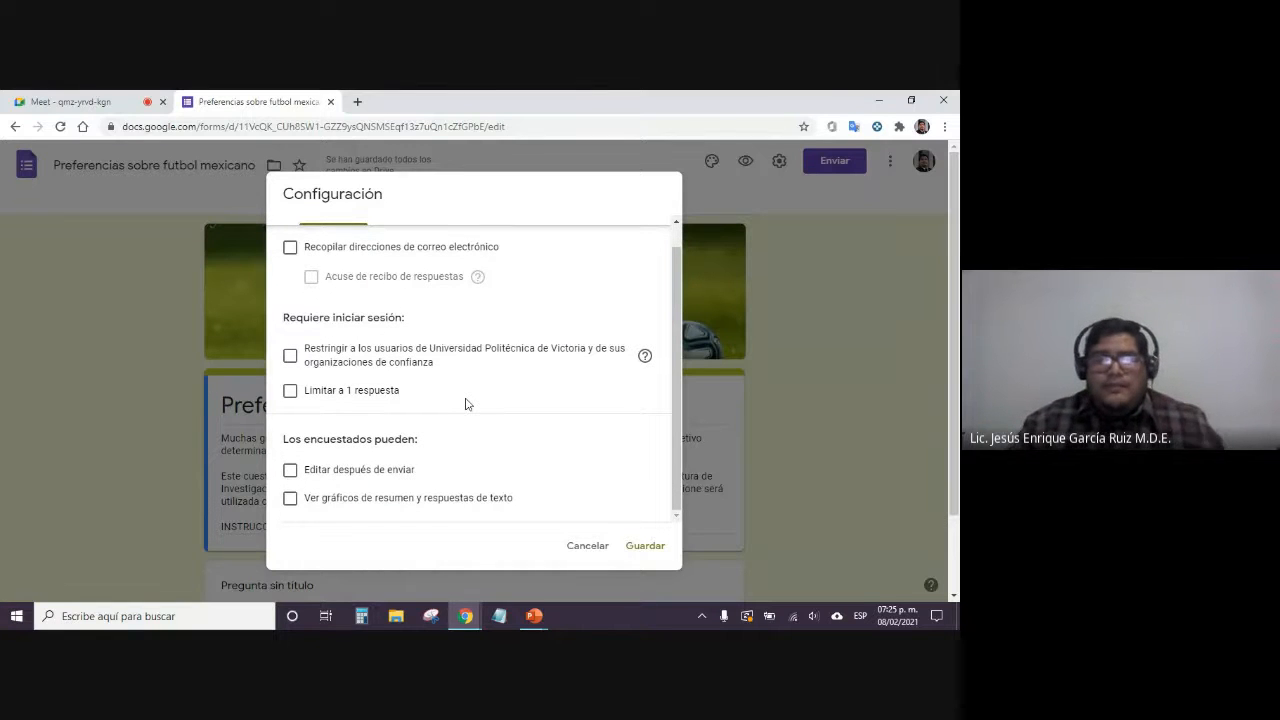
pyautogui.click(85, 101)
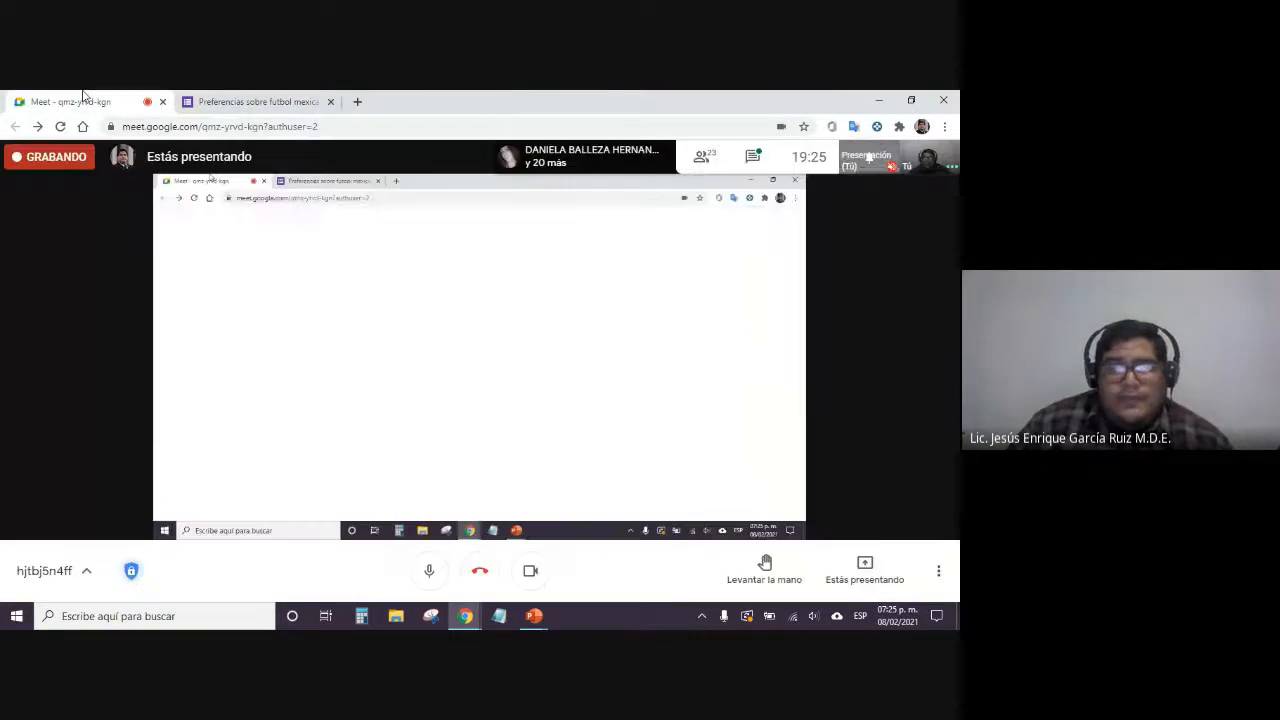
pyautogui.click(225, 99)
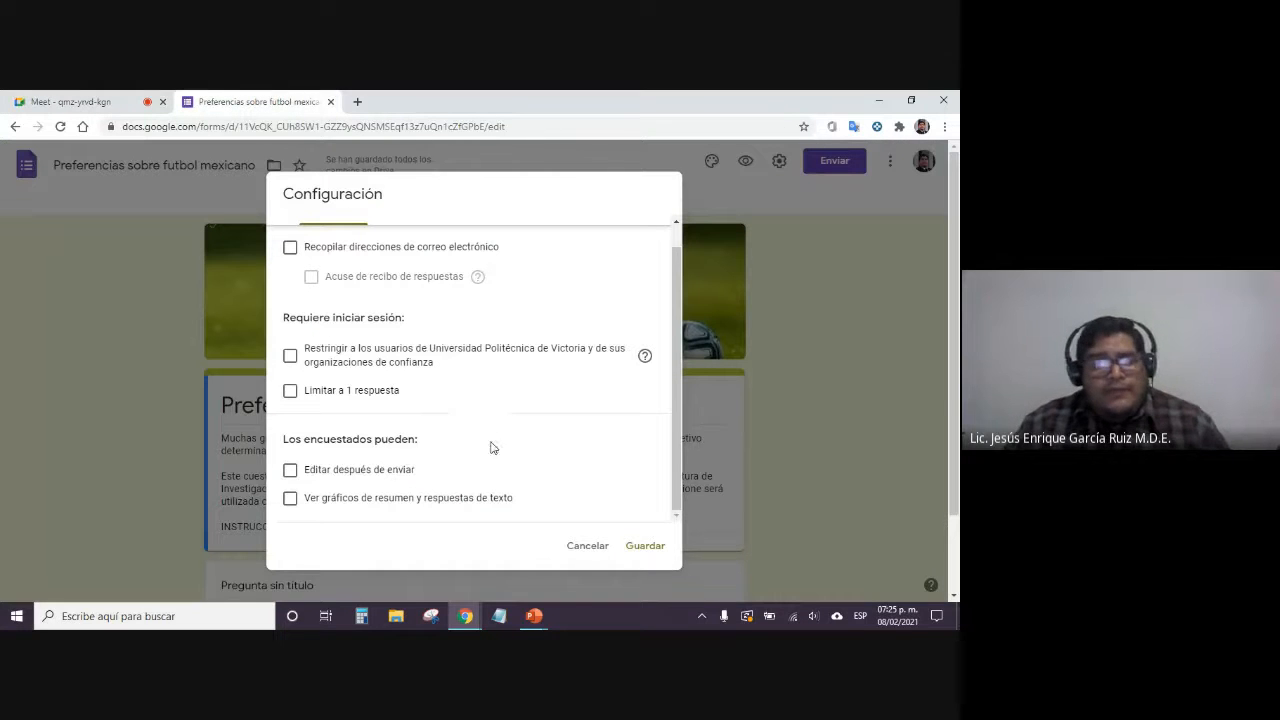
pyautogui.scroll(1, 447, 385)
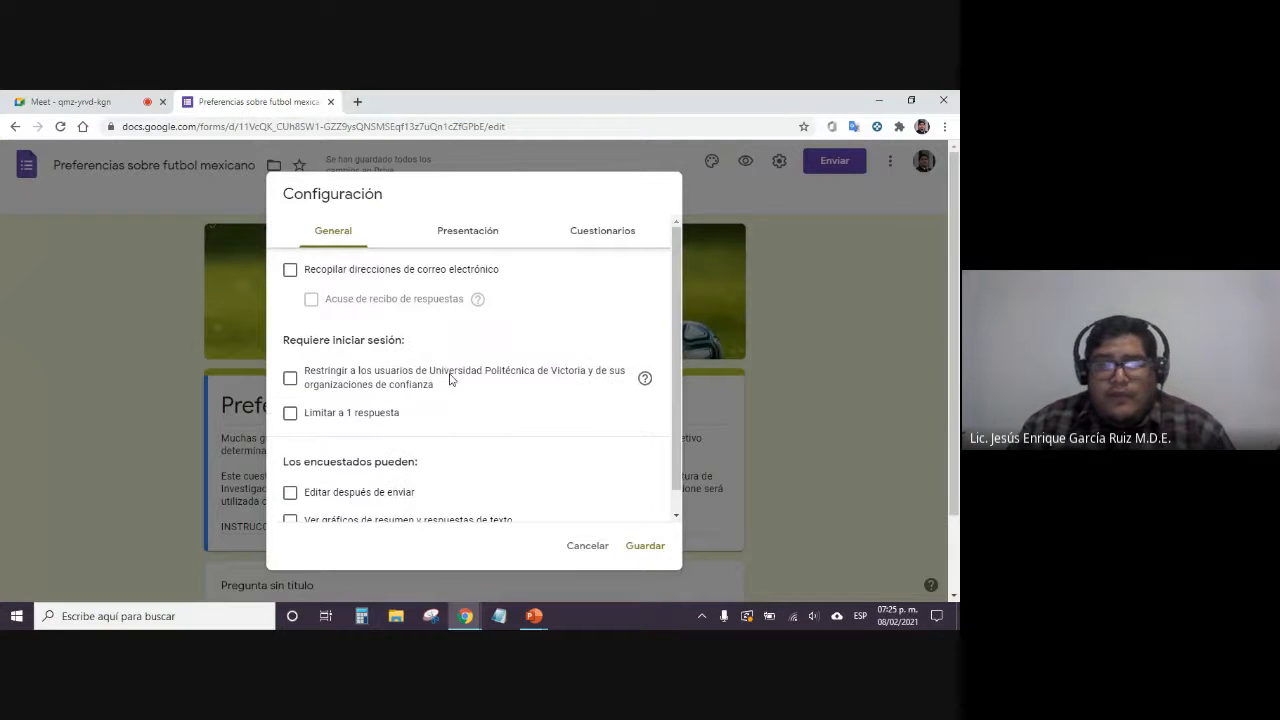
pyautogui.click(338, 234)
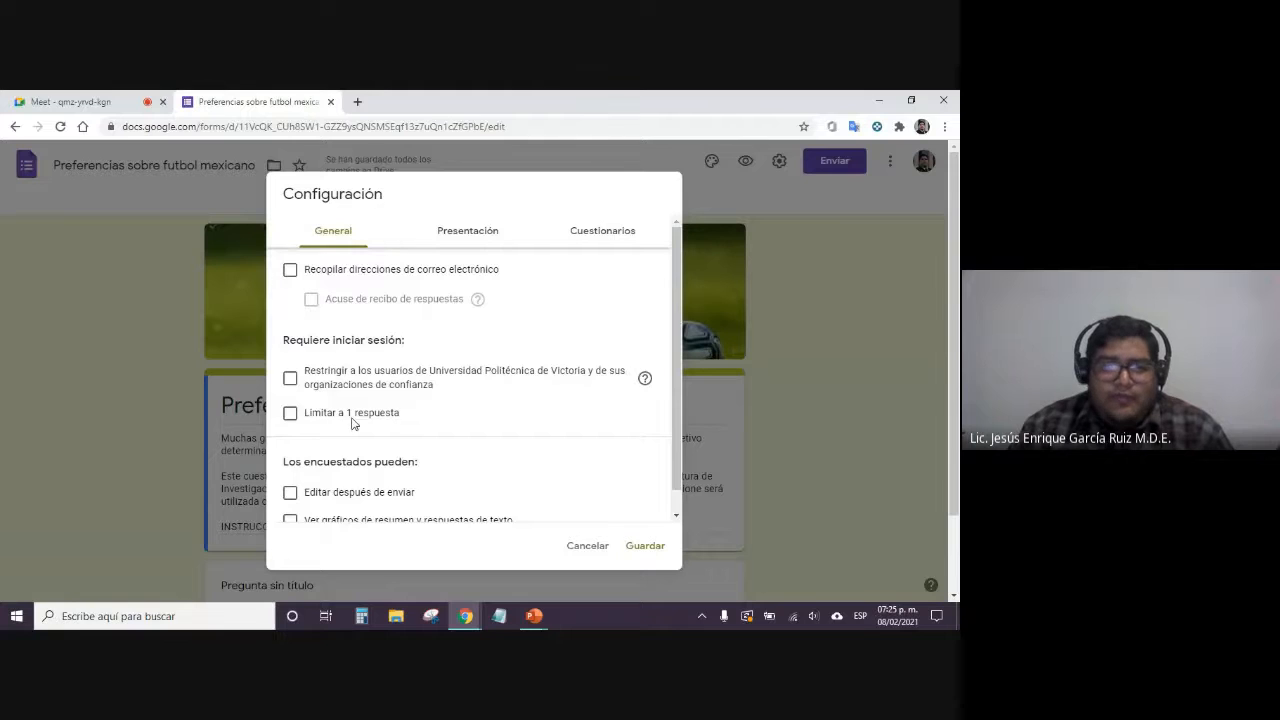
# In the presentation settings, enable the progress bar and enter "AGRADECIMIENTO" as the confirmation message
pyautogui.click(480, 240)
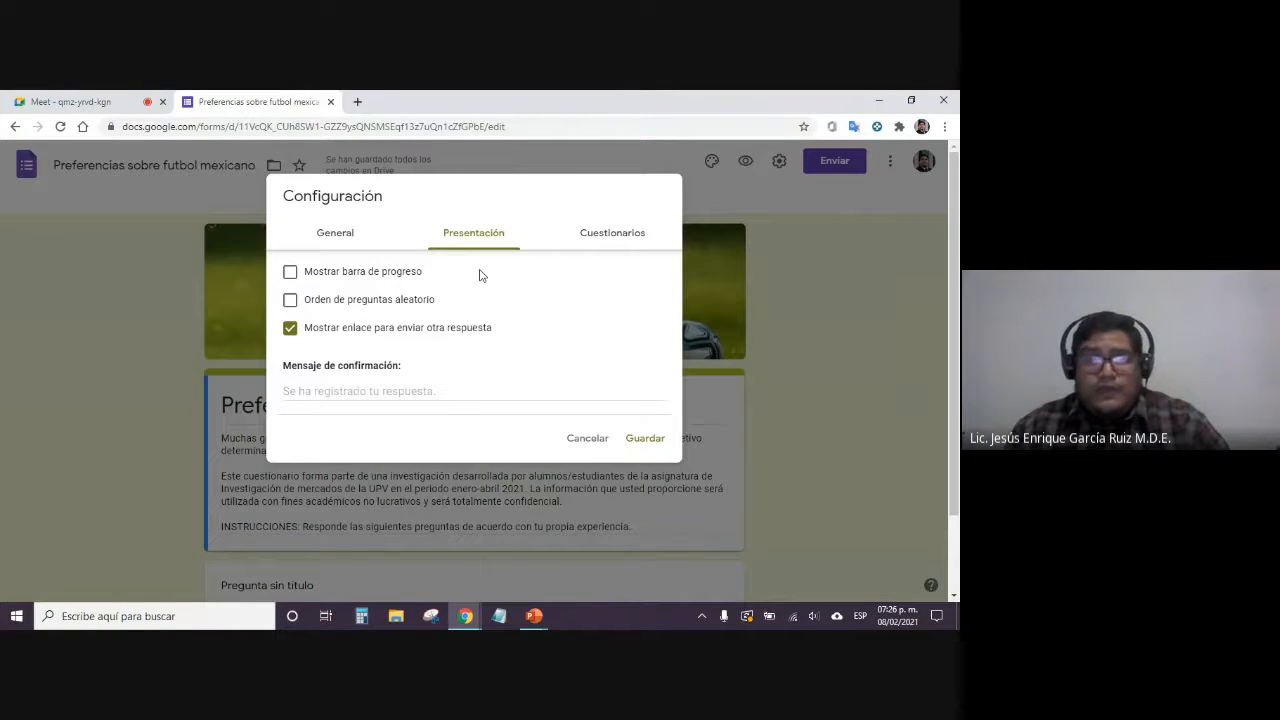
pyautogui.click(322, 280)
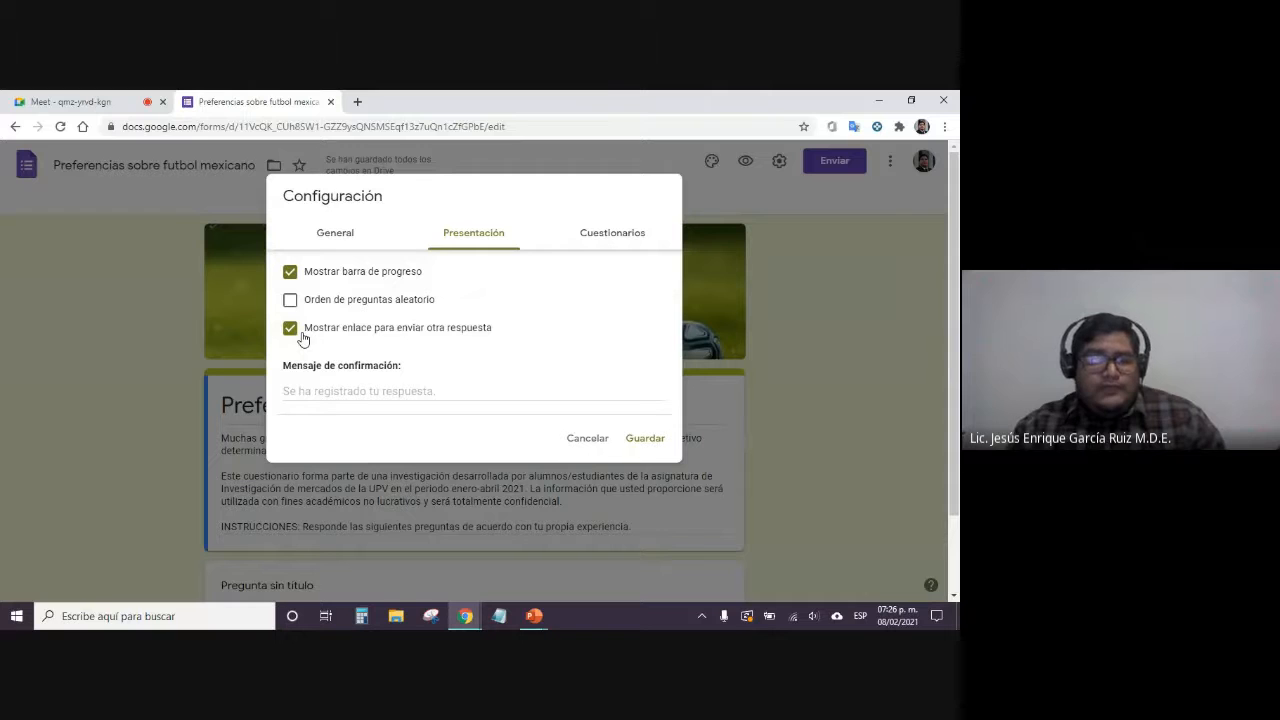
pyautogui.moveTo(284, 368); pyautogui.dragTo(419, 376)
pyautogui.click(372, 358)
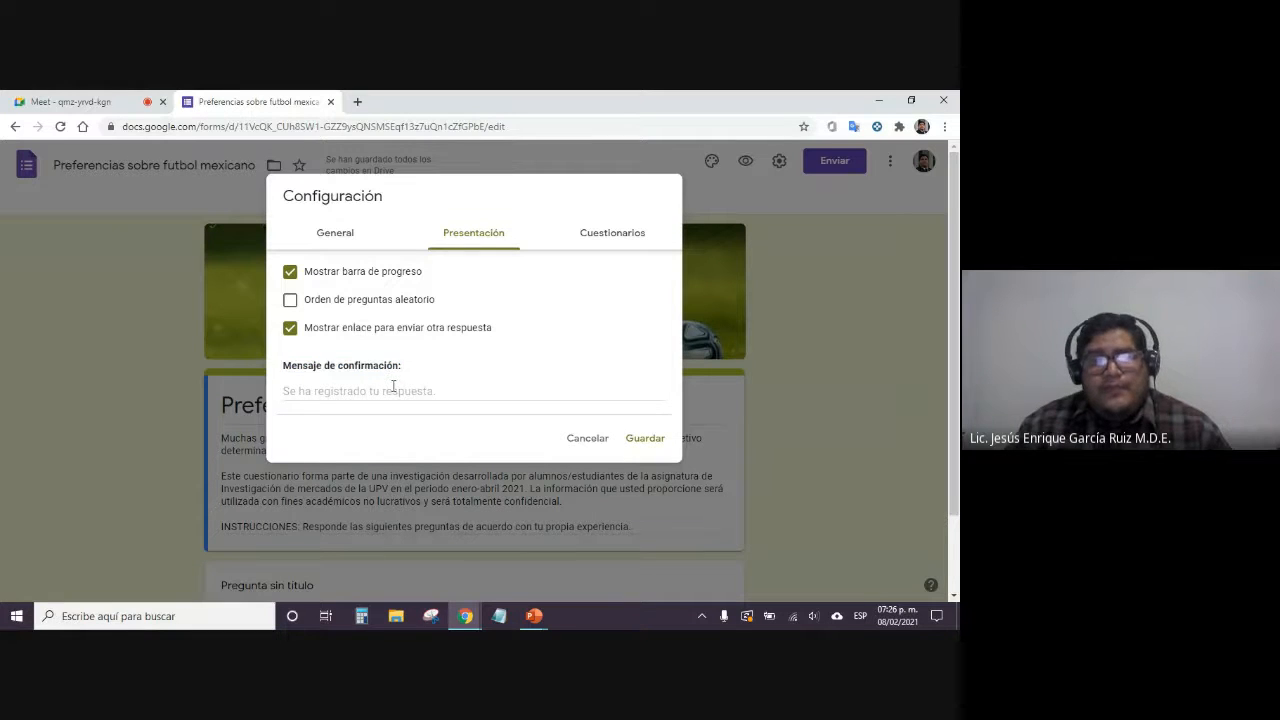
pyautogui.click(442, 394)
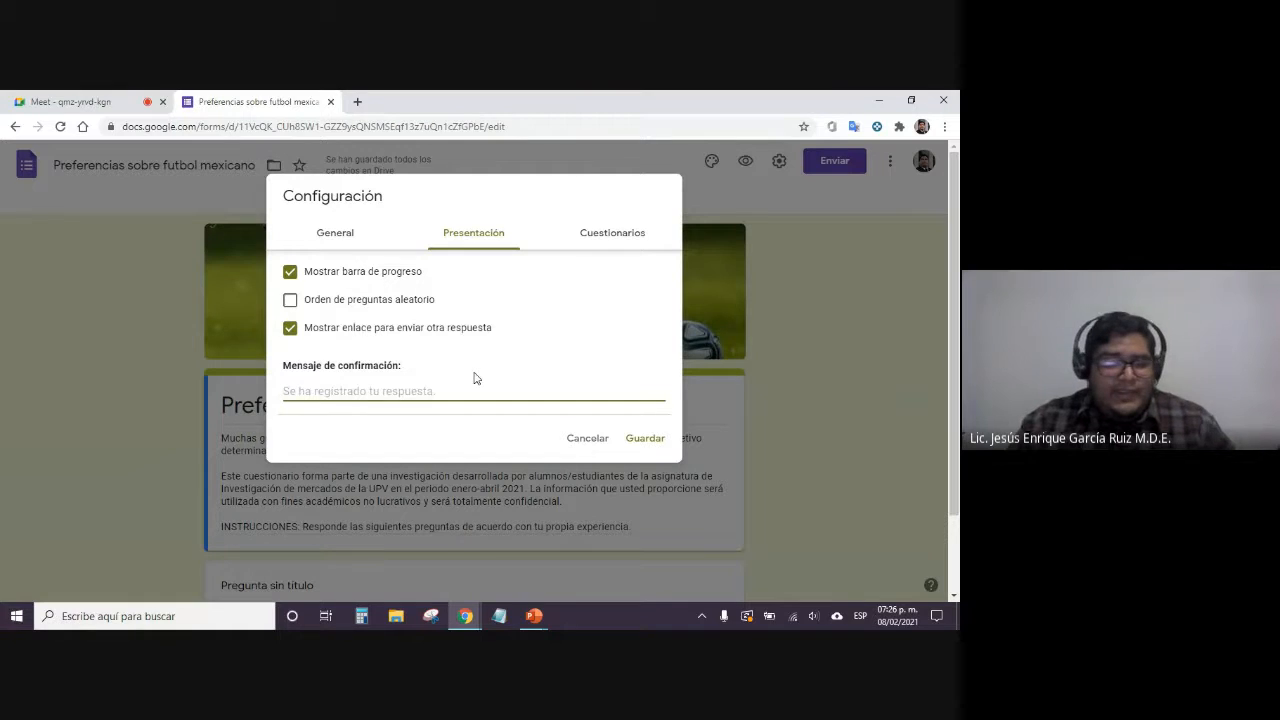
pyautogui.write('AG')
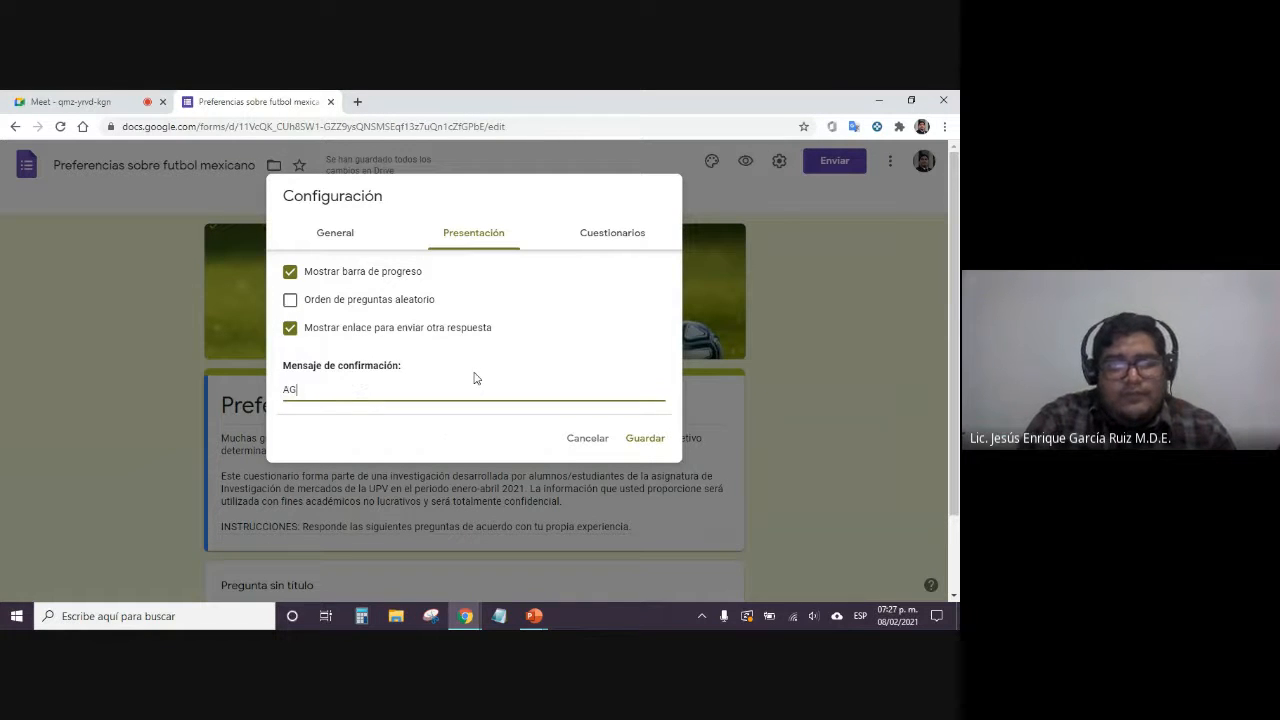
pyautogui.write('RADECIMIENTO')
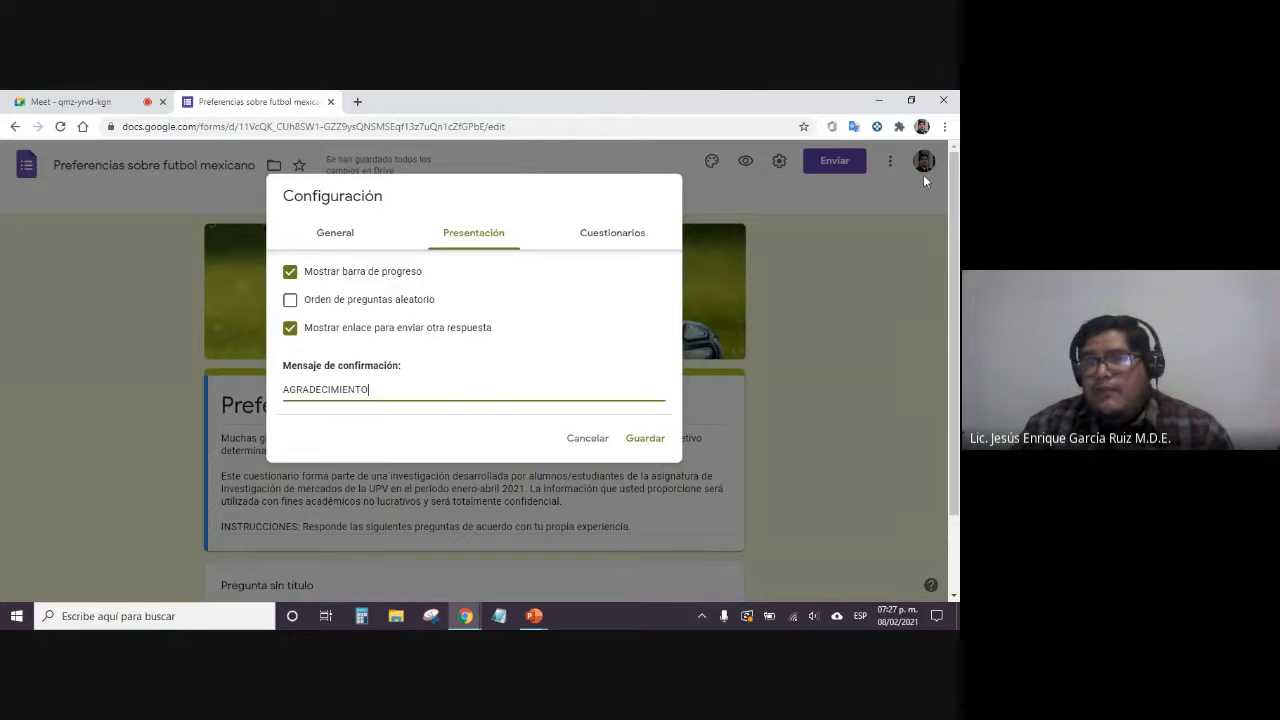
# Enlarge the browser page to 150% and clear the text of the confirmation message
pyautogui.click(944, 126)
pyautogui.click(904, 257)
pyautogui.click(906, 258)
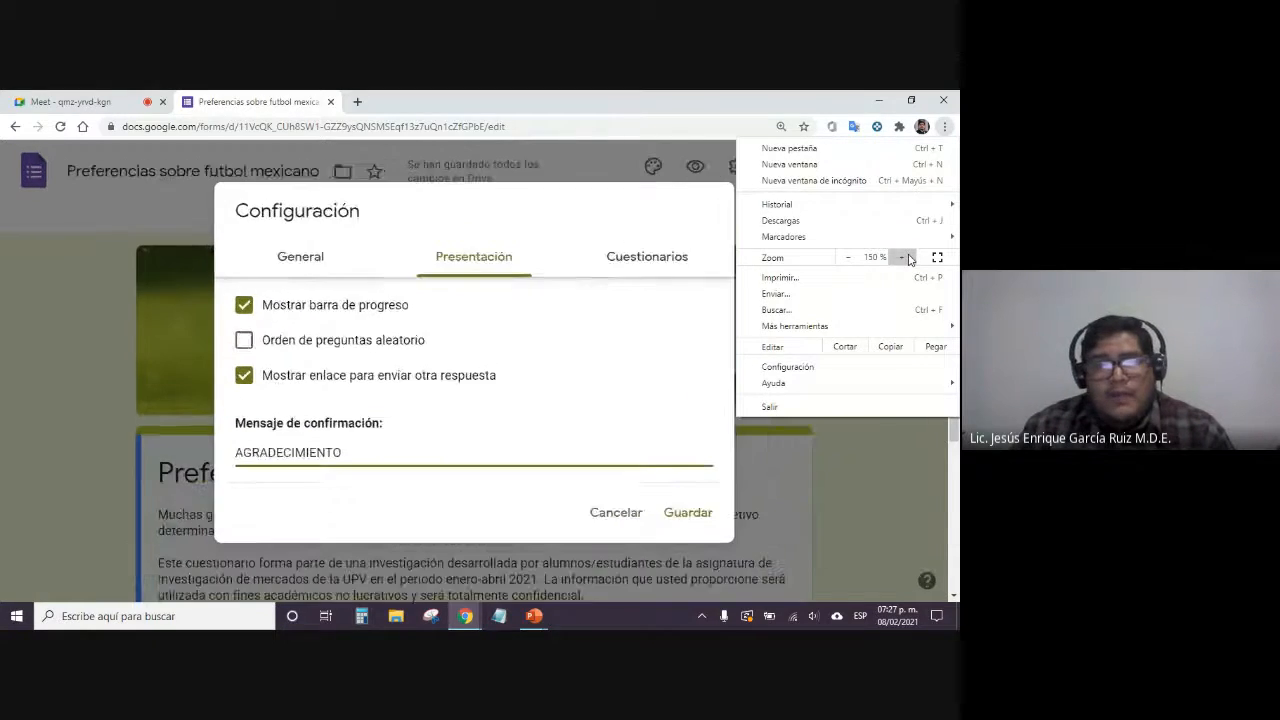
pyautogui.click(906, 258)
pyautogui.click(471, 334)
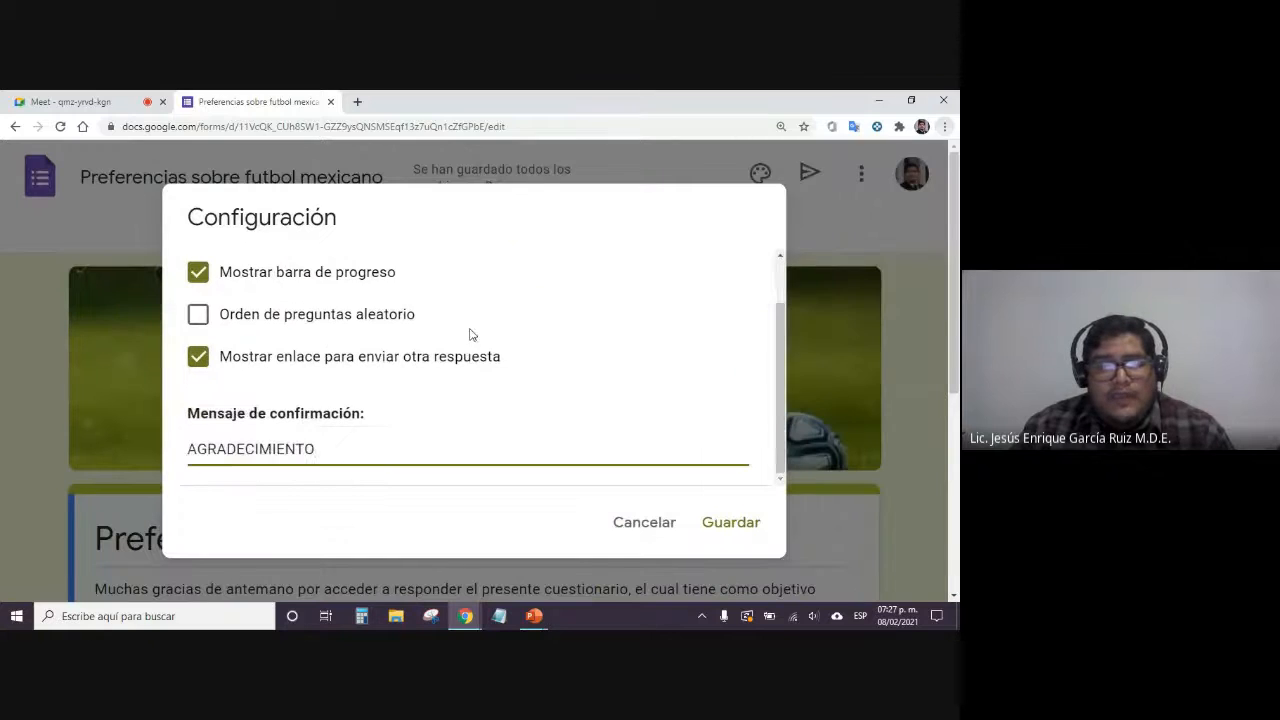
pyautogui.doubleClick(268, 444)
pyautogui.press('BackSpace')
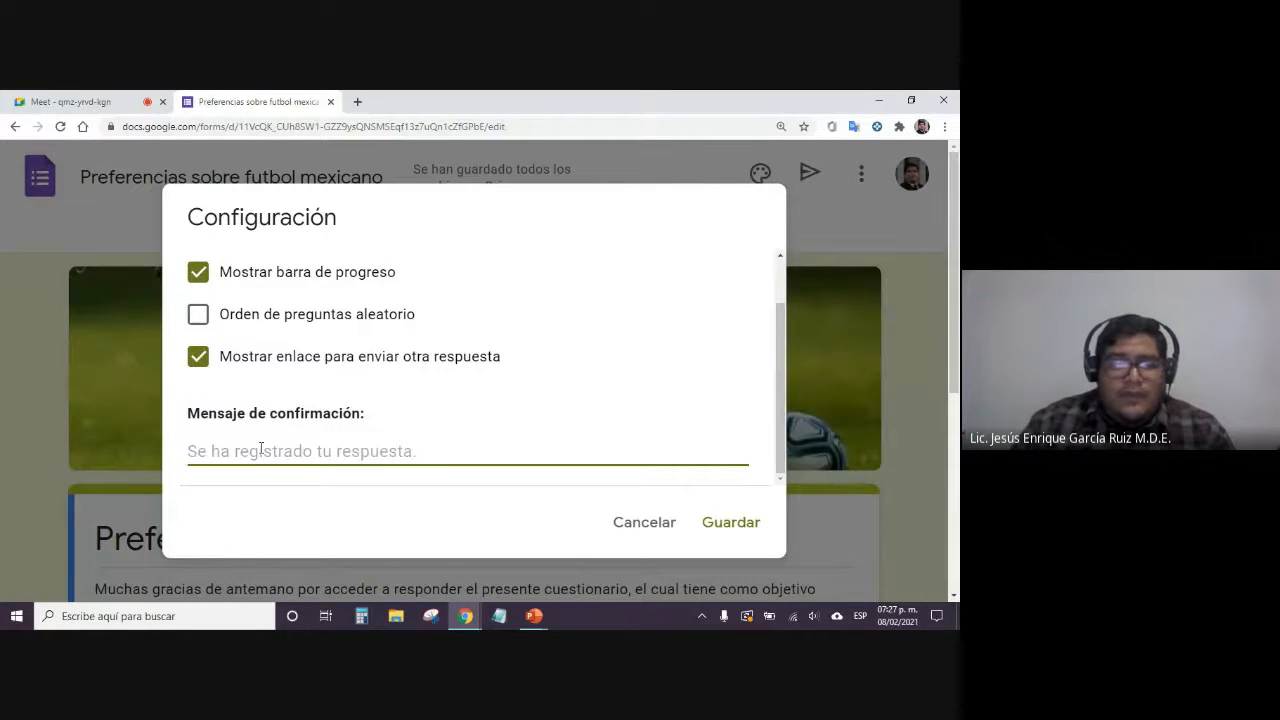
pyautogui.write('gRAC')
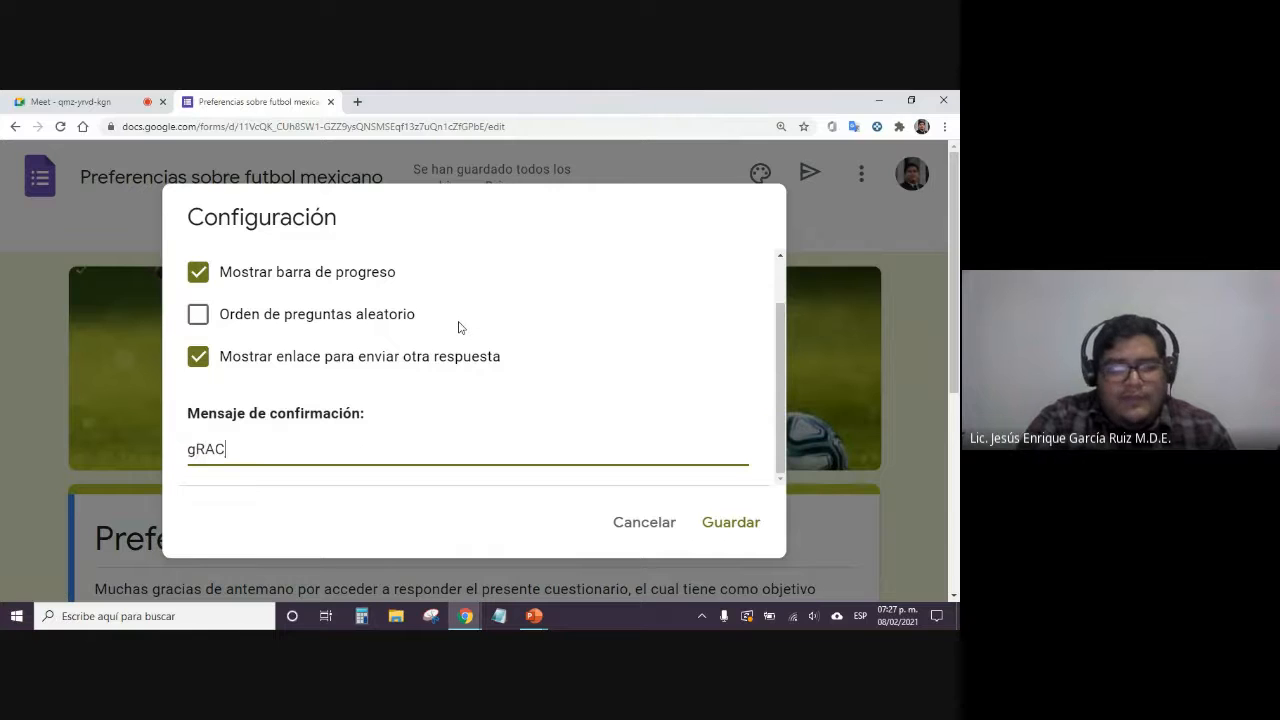
pyautogui.write('IAS')
pyautogui.hotkey('ctrl', 'a')
pyautogui.press('BackSpace')
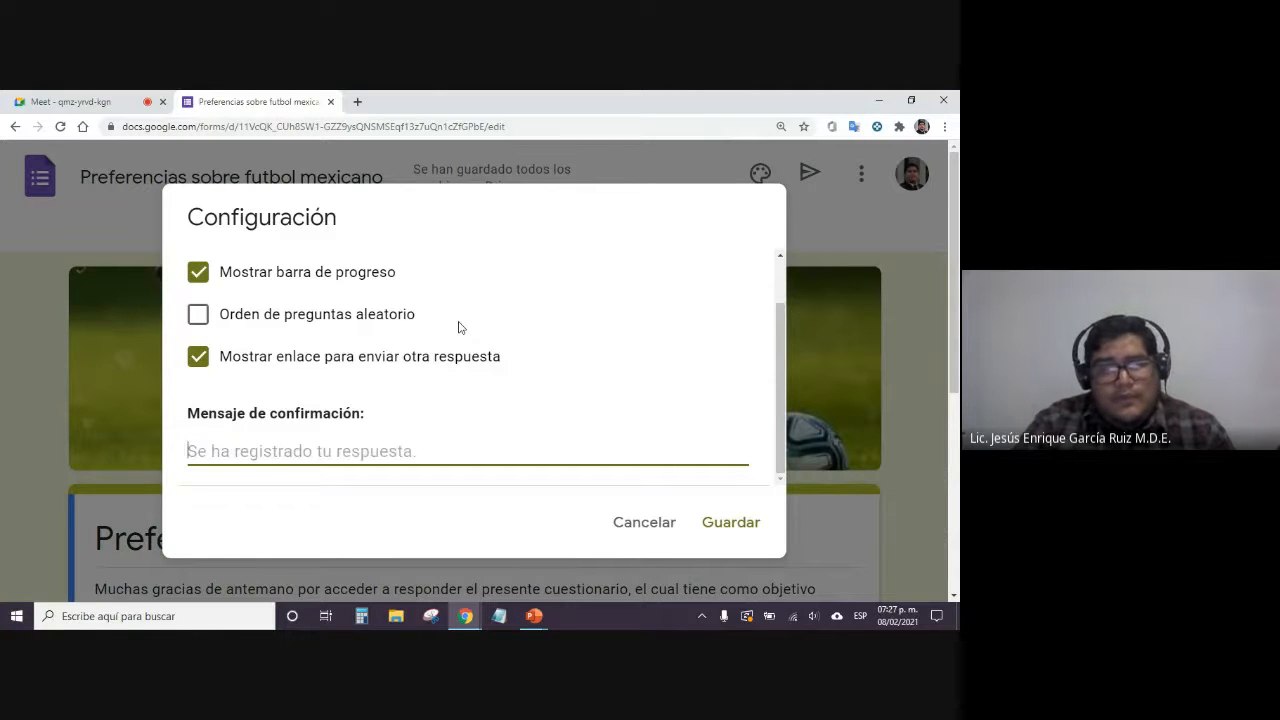
# Enter the confirmation message "Gracias por responder este cuestionario, el cual será de utilidad para conocer elementos sobre las preferencias en el futbol mexicano."
pyautogui.write('Gracia')
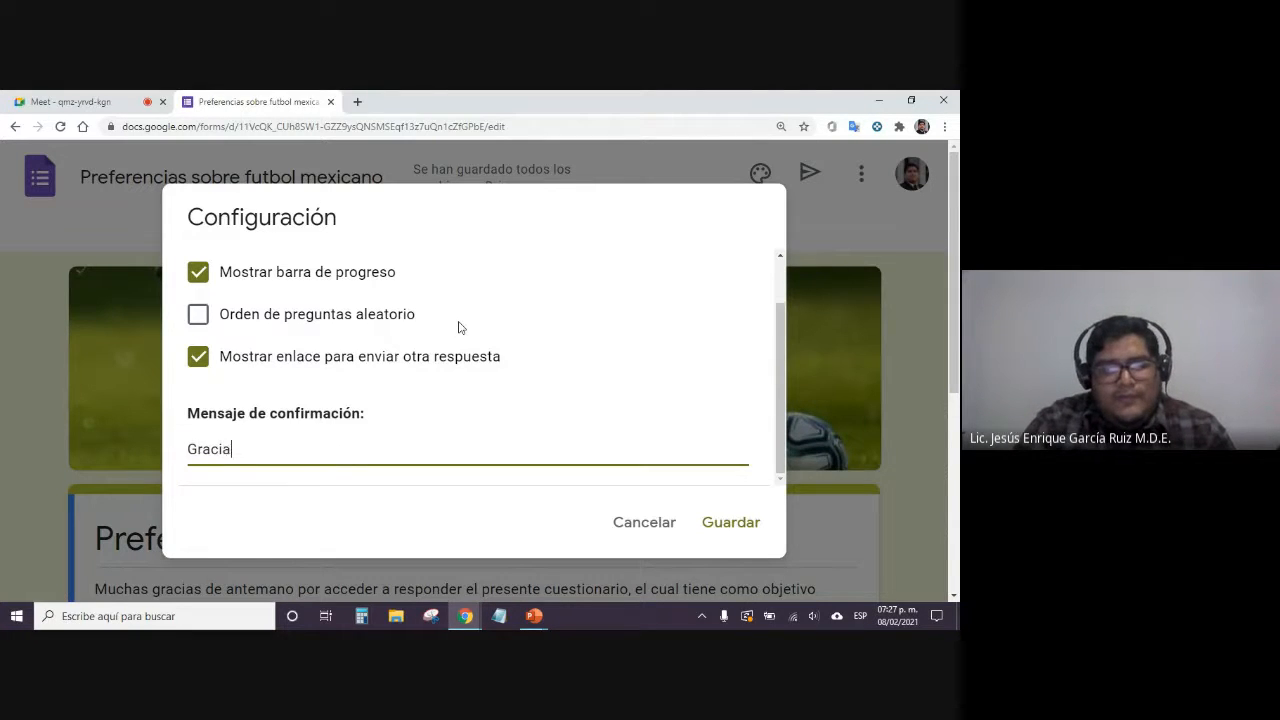
pyautogui.write('s por responder ')
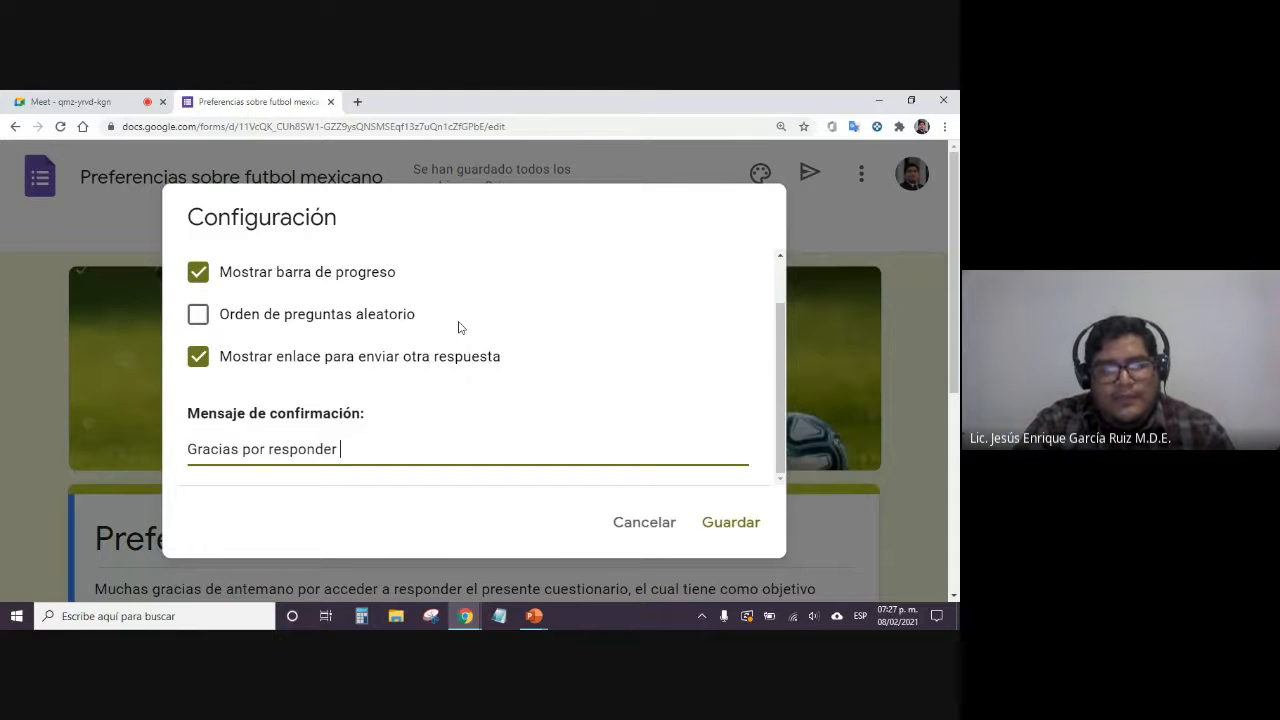
pyautogui.write('este cuestiona')
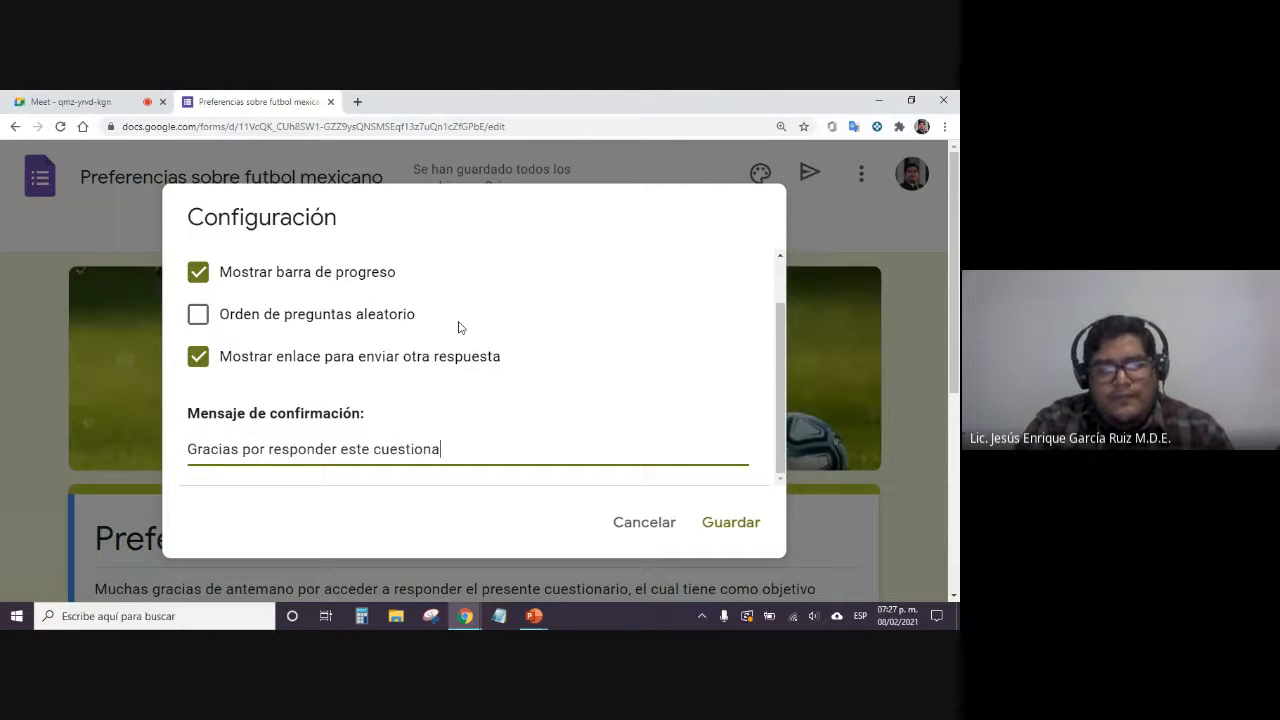
pyautogui.write('rio, el cual ')
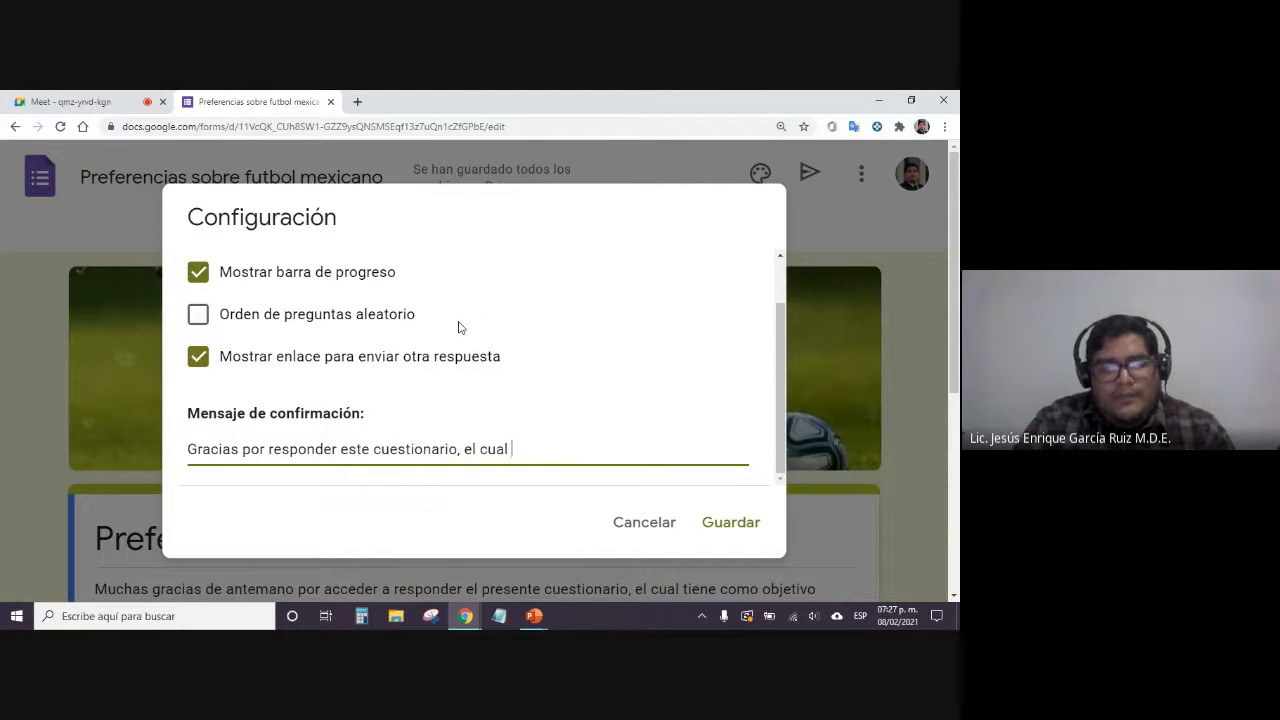
pyautogui.write('será de ut')
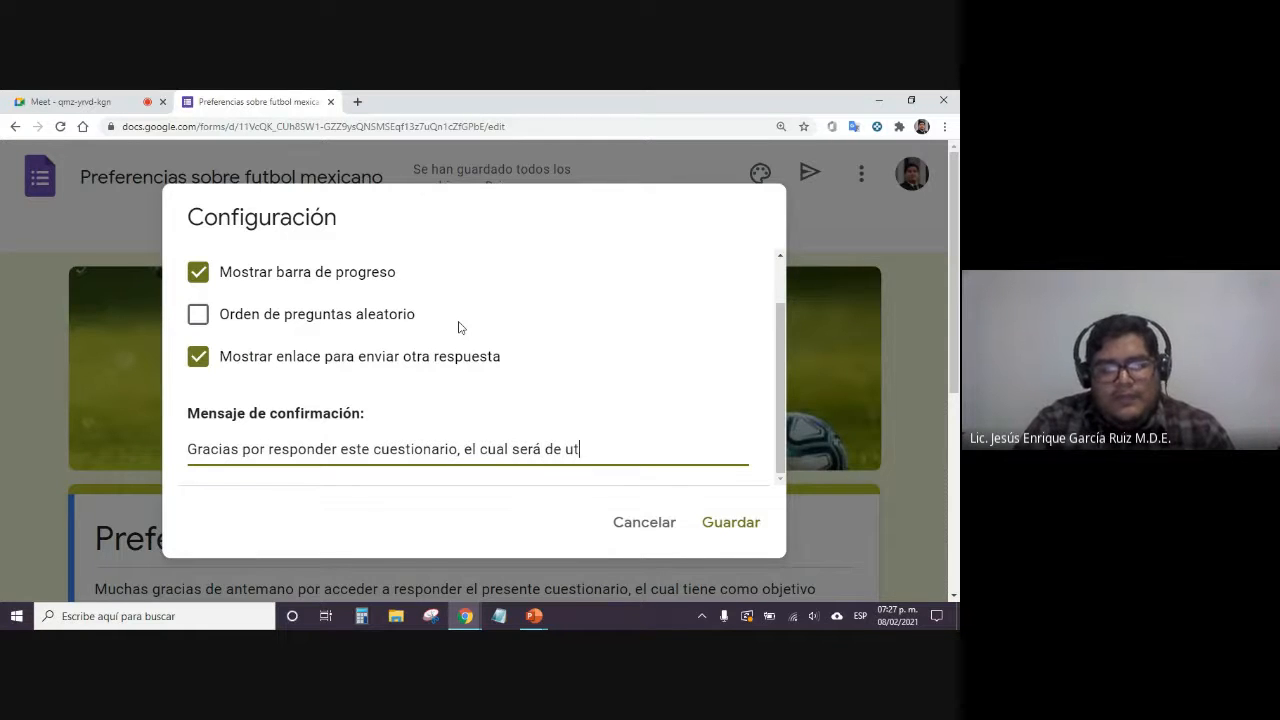
pyautogui.write('ilizidad pa')
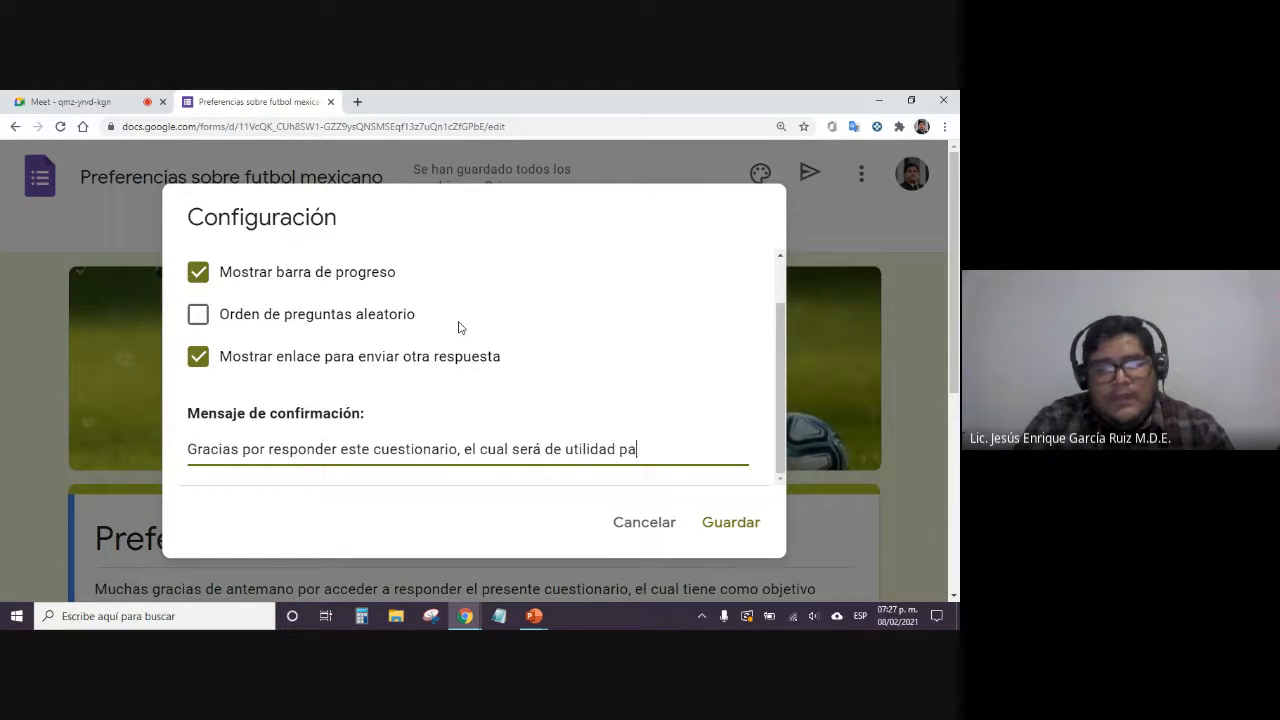
pyautogui.write('ra conocer elem')
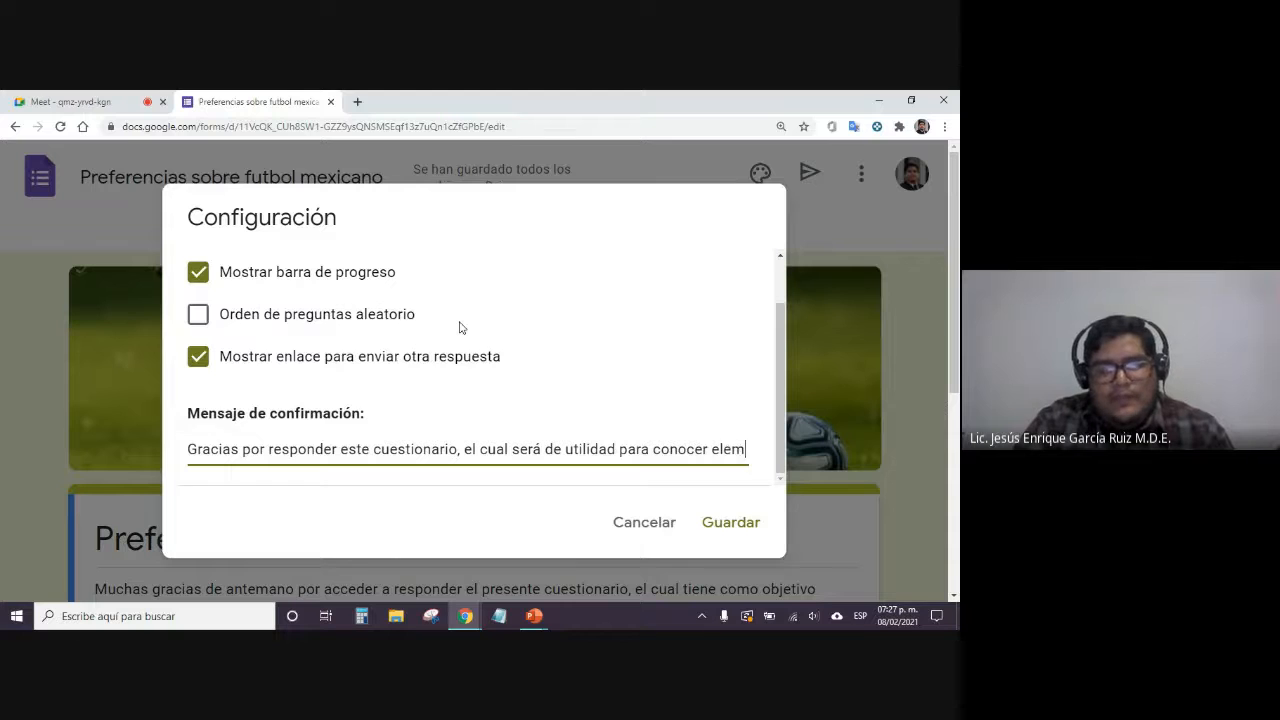
pyautogui.write('entos s')
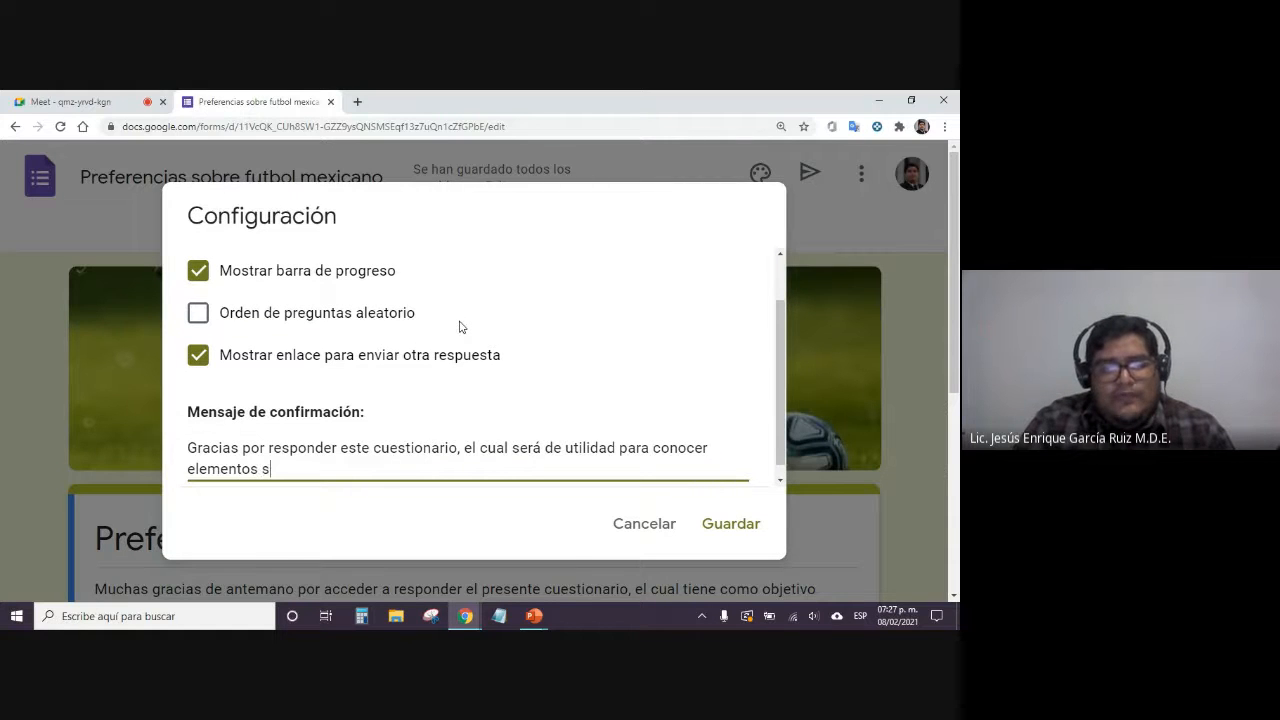
pyautogui.write('obre las pref')
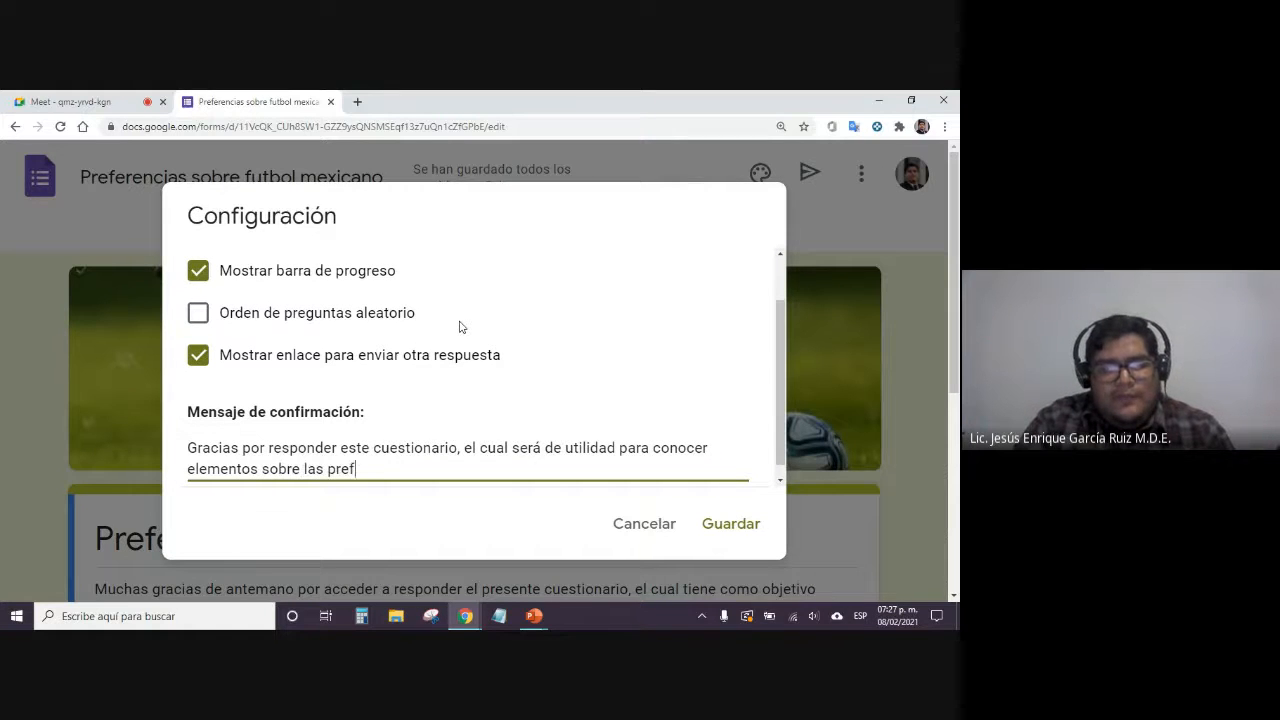
pyautogui.write('eencias e')
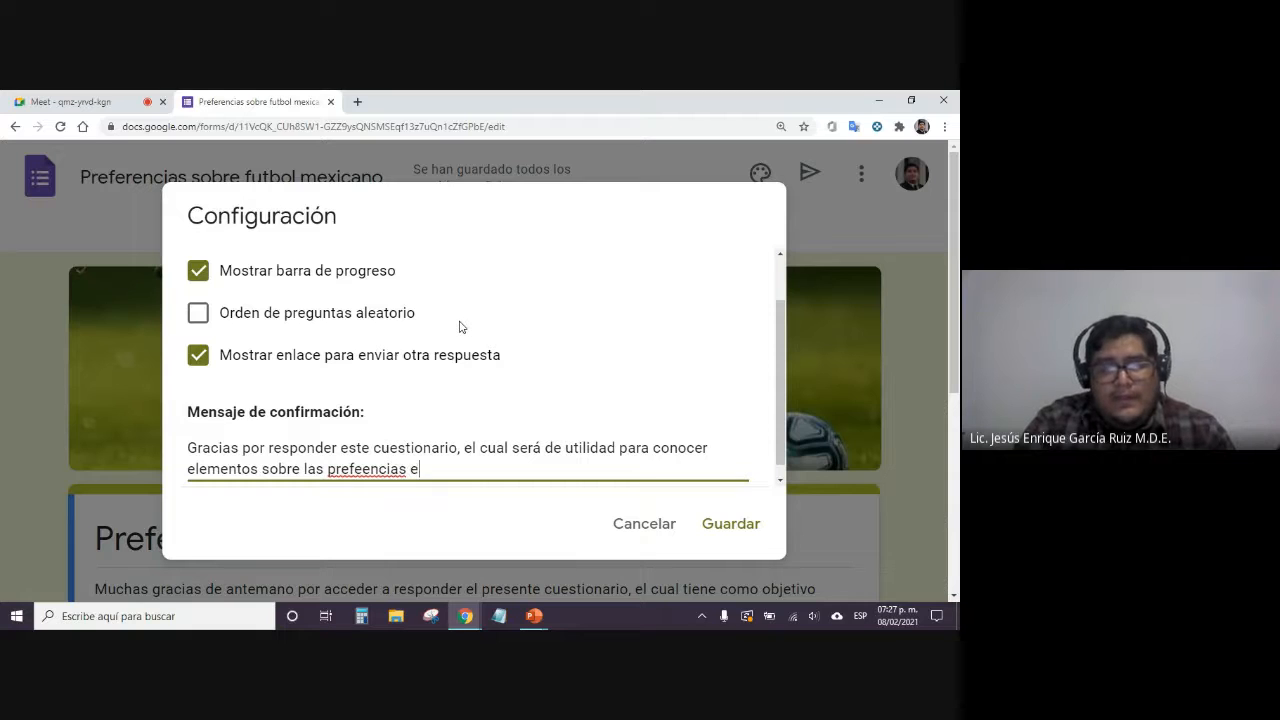
pyautogui.write('n el fut')
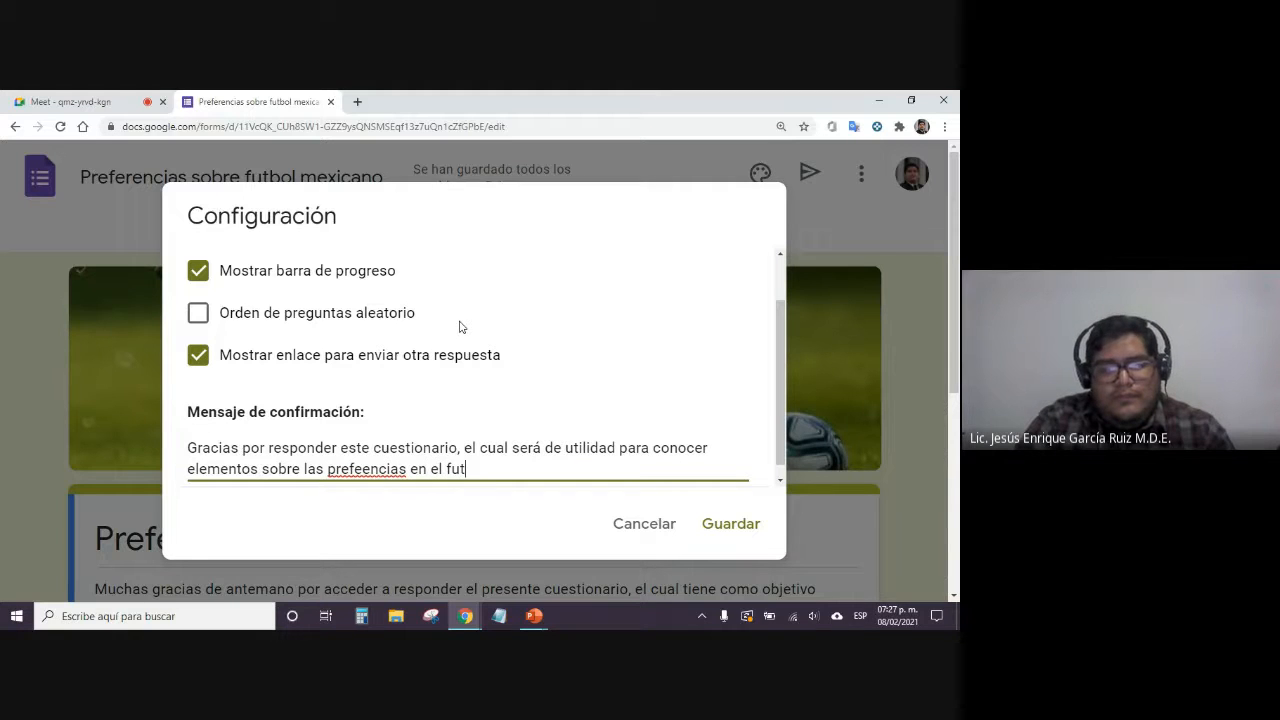
pyautogui.write('bol mexican')
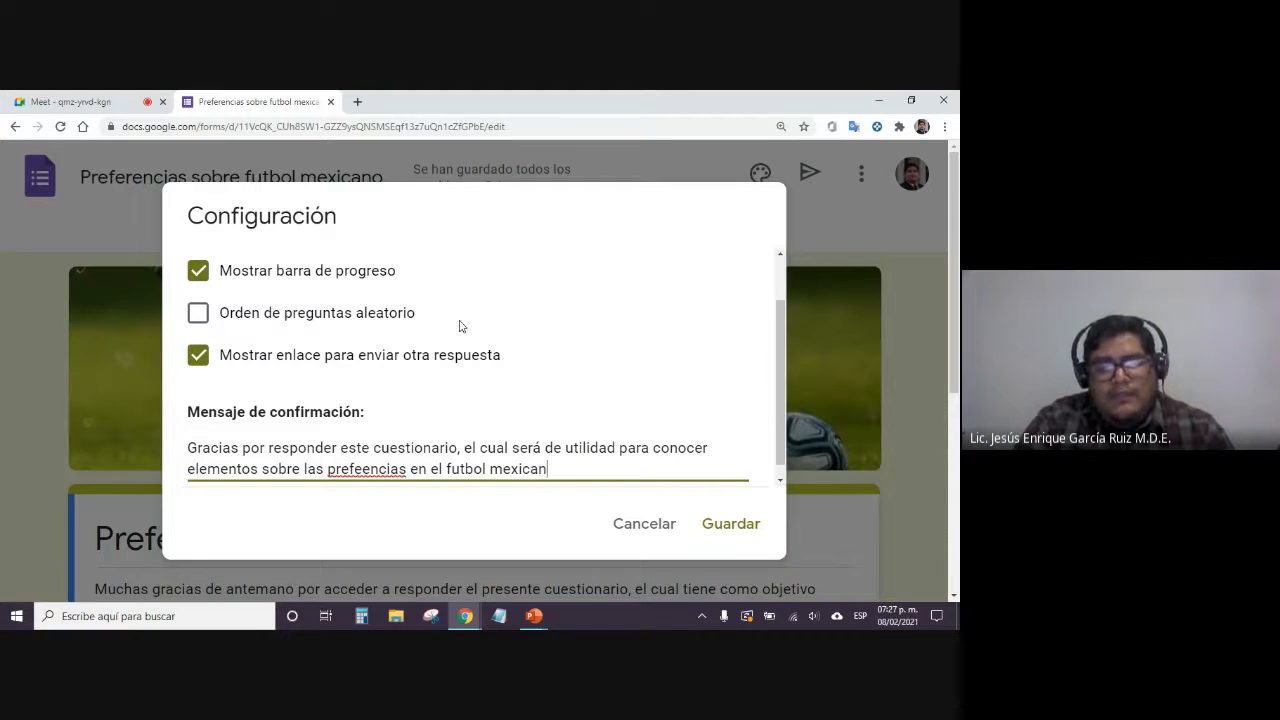
pyautogui.write('o.')
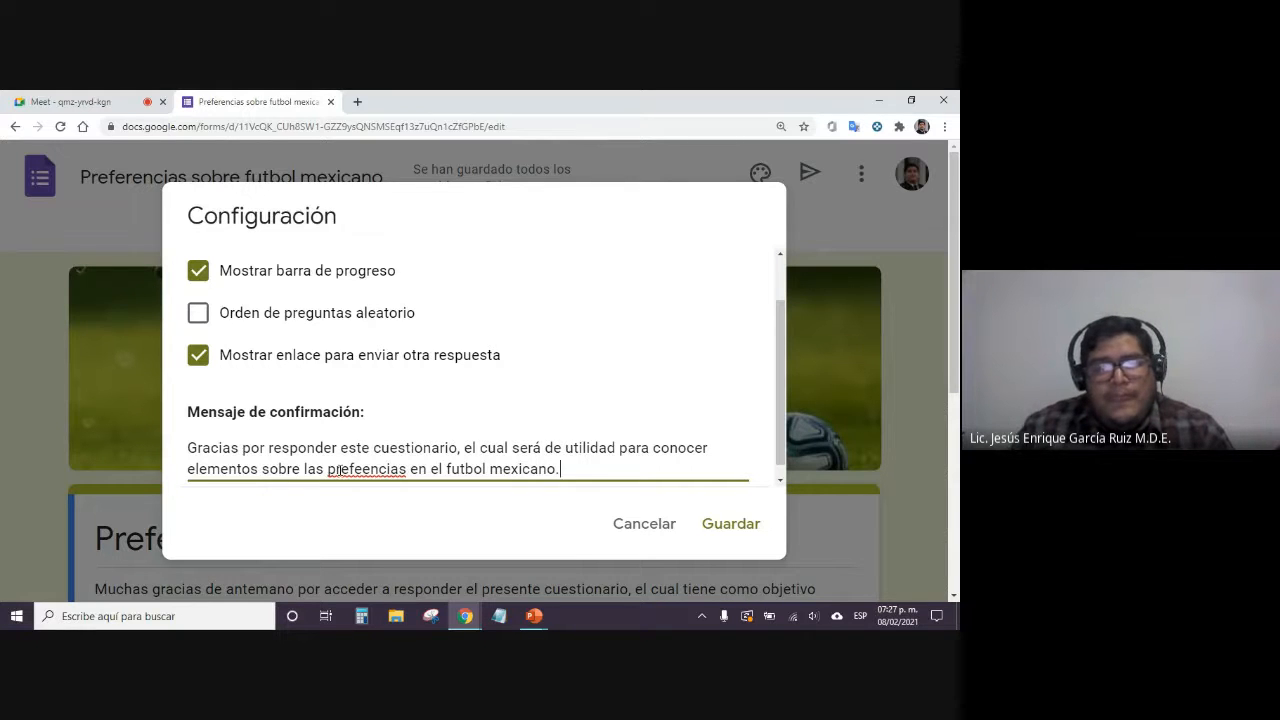
pyautogui.click(354, 470)
pyautogui.write('r')
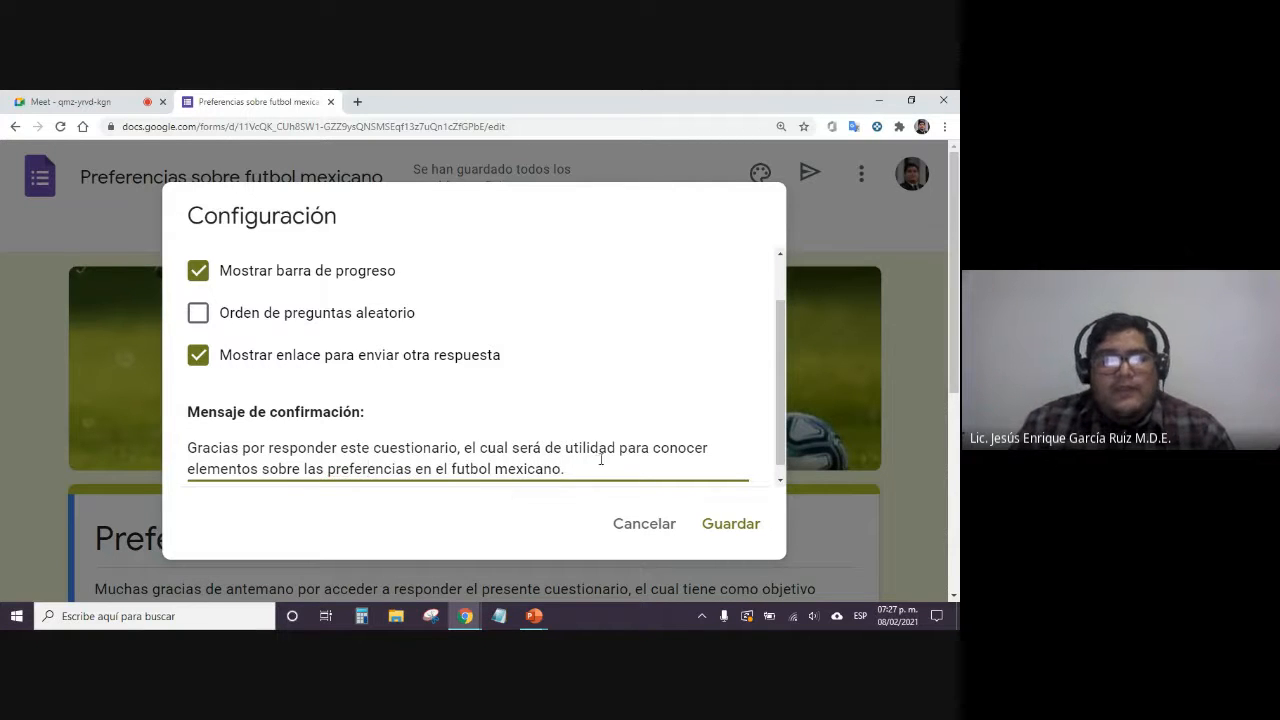
# Replace the confirmation message's text after "cuestionario" with ", tus respuestas han sido enviadas." and save the settings
pyautogui.moveTo(602, 460); pyautogui.dragTo(173, 441)
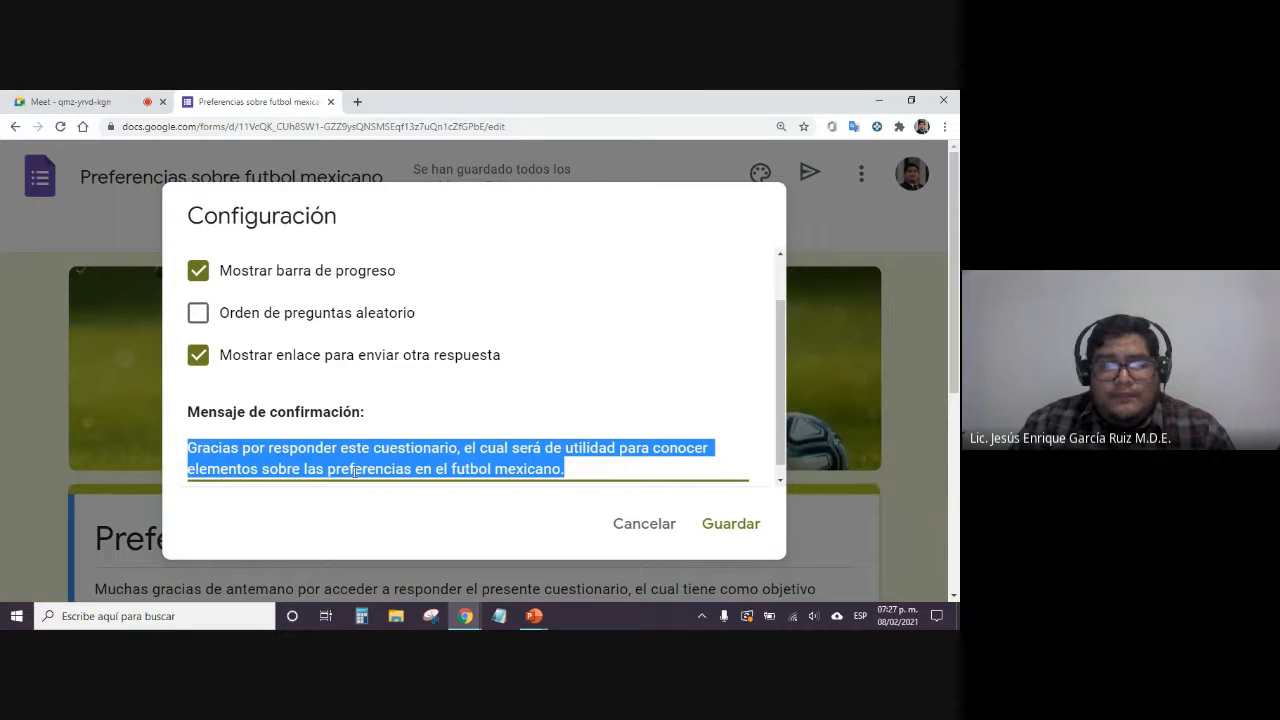
pyautogui.click(589, 473)
pyautogui.moveTo(590, 471); pyautogui.dragTo(459, 436)
pyautogui.write('.')
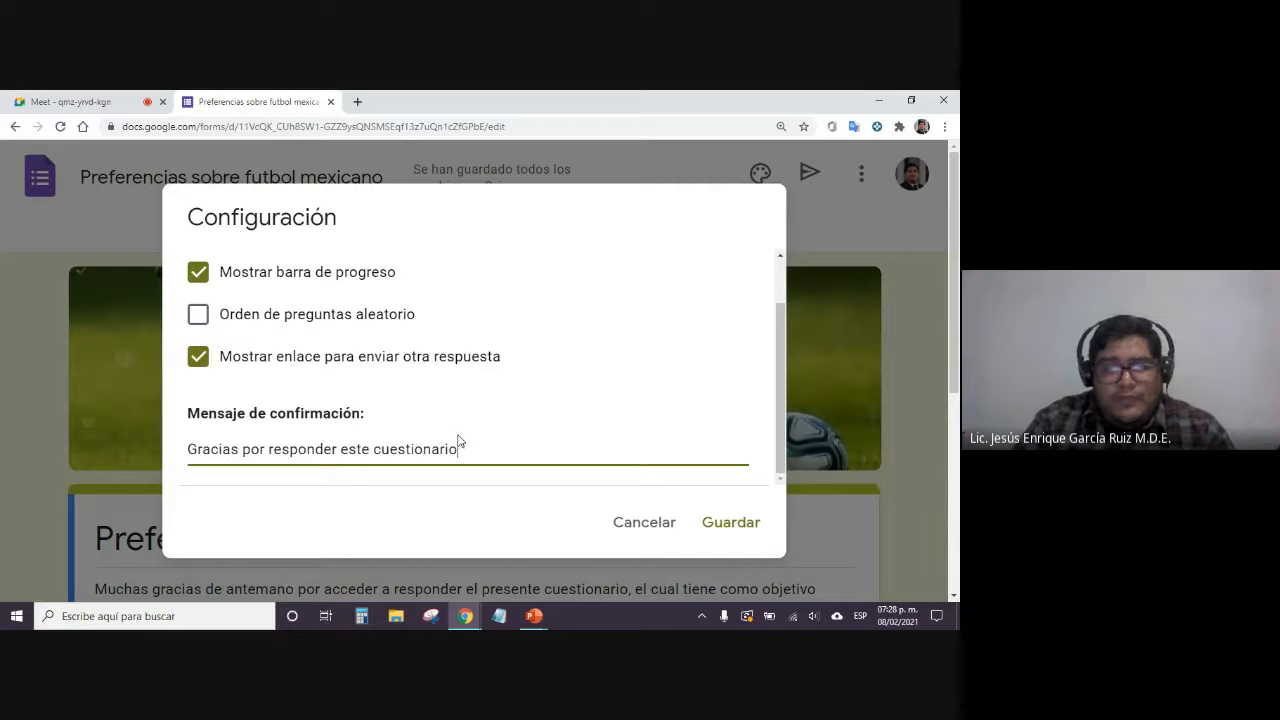
pyautogui.write(', tus')
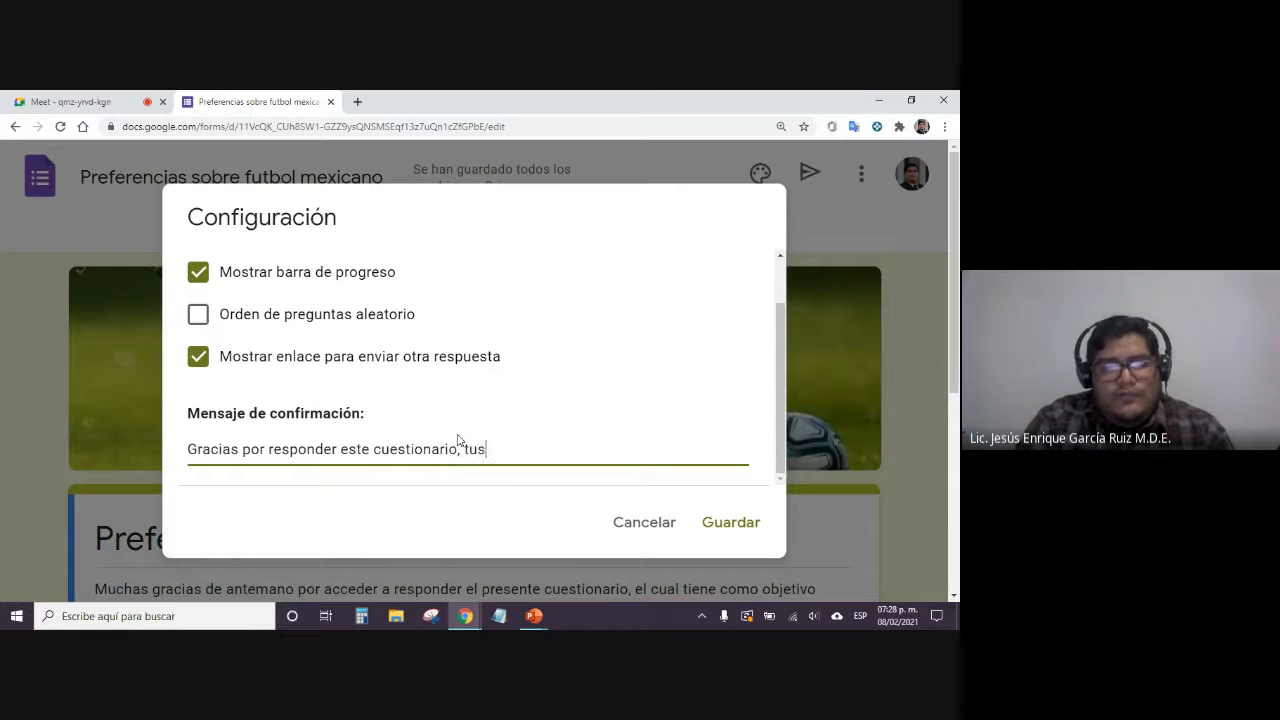
pyautogui.write(' respuestas ha')
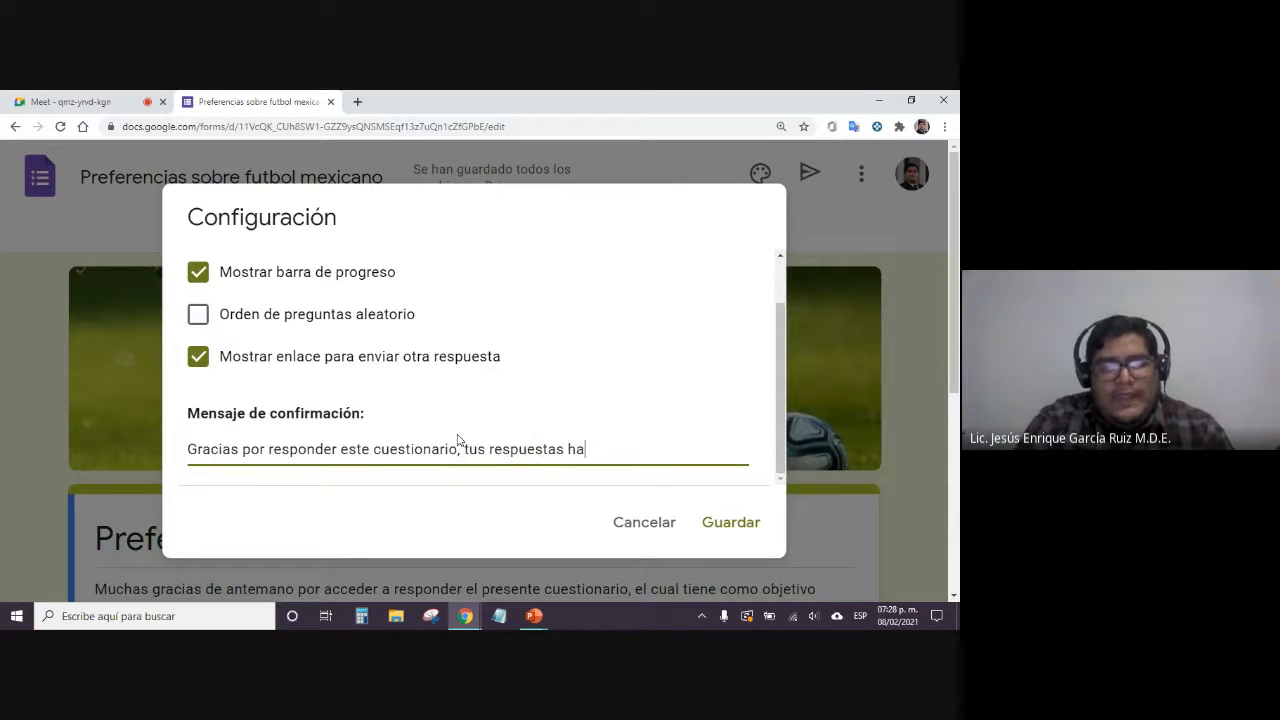
pyautogui.write('n sido enviadas.')
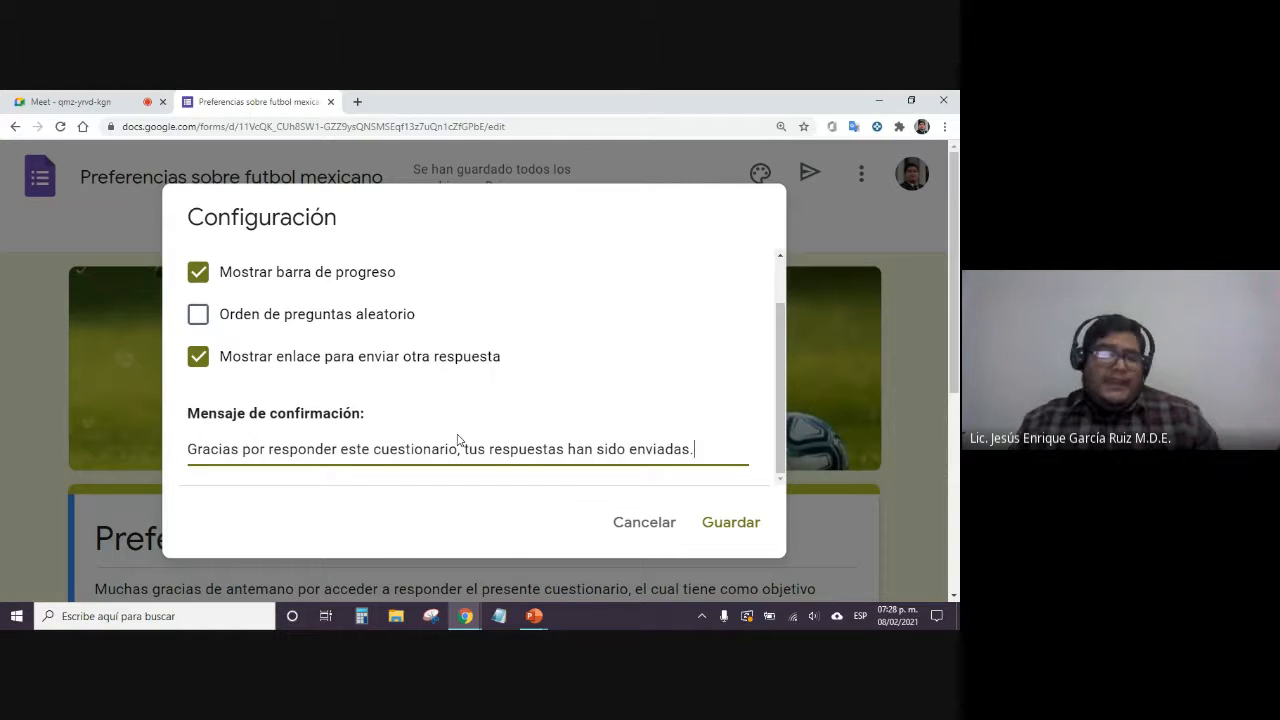
pyautogui.click(727, 531)
pyautogui.click(916, 385)
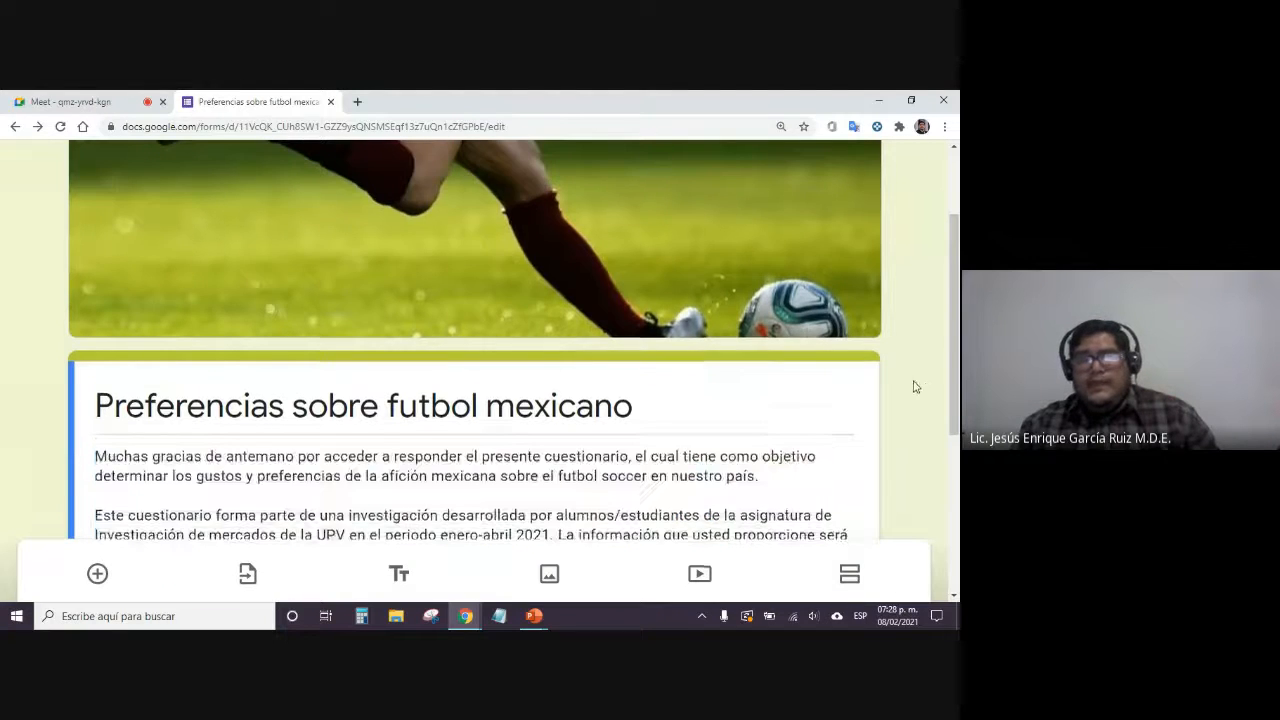
# Reopen the form settings and review the general sign-in and respondent options
pyautogui.scroll(2, 915, 385)
pyautogui.click(862, 174)
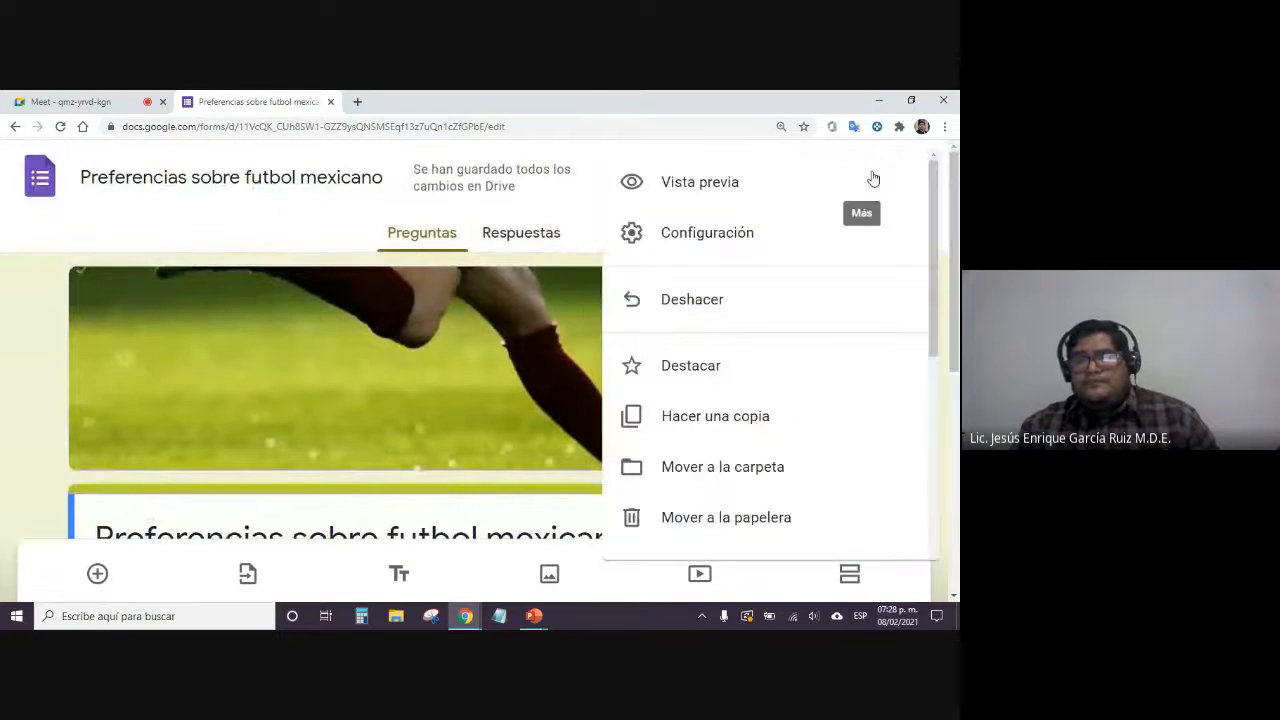
pyautogui.click(787, 242)
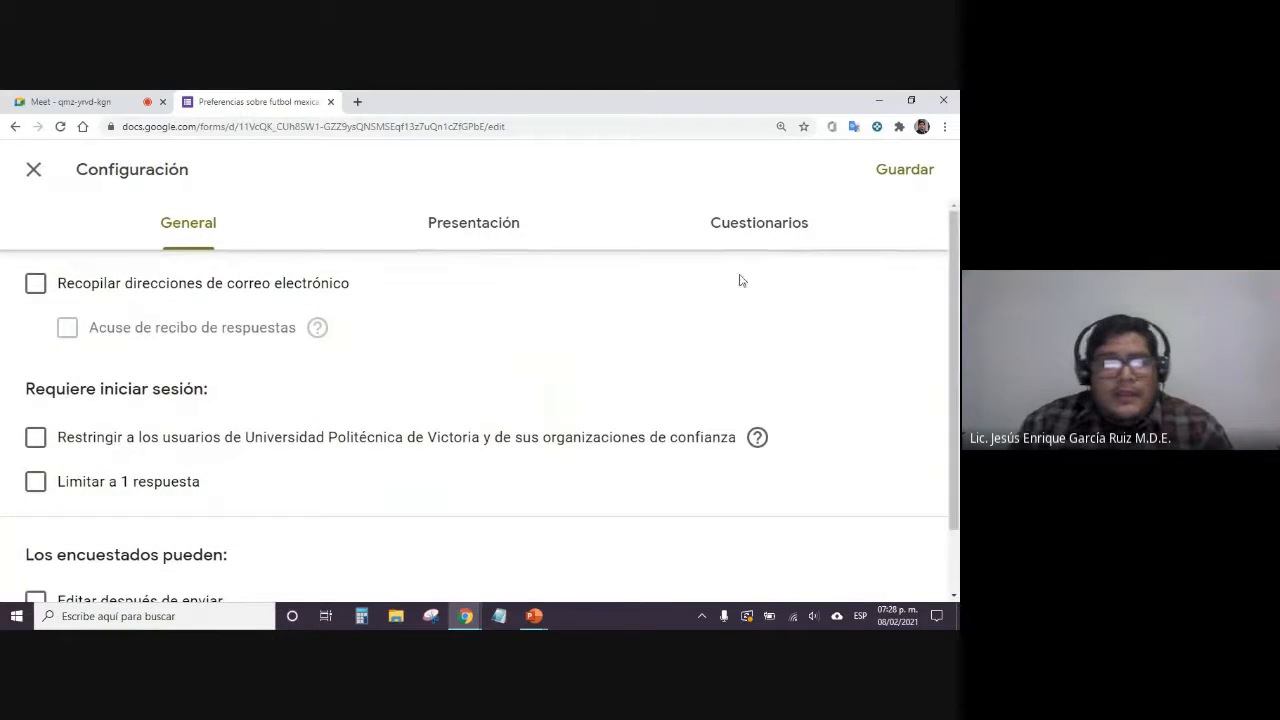
pyautogui.scroll(-1, 205, 285)
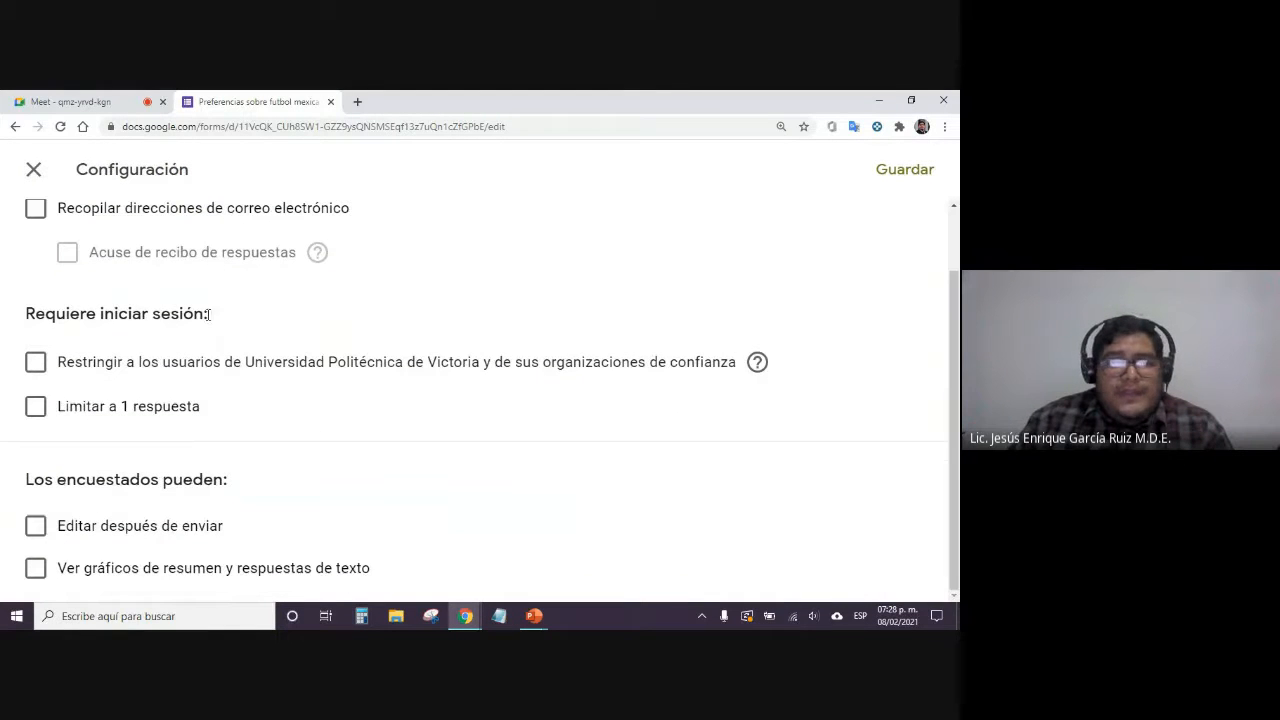
# Return the browser page to 100% zoom and close the form settings without saving
pyautogui.click(944, 126)
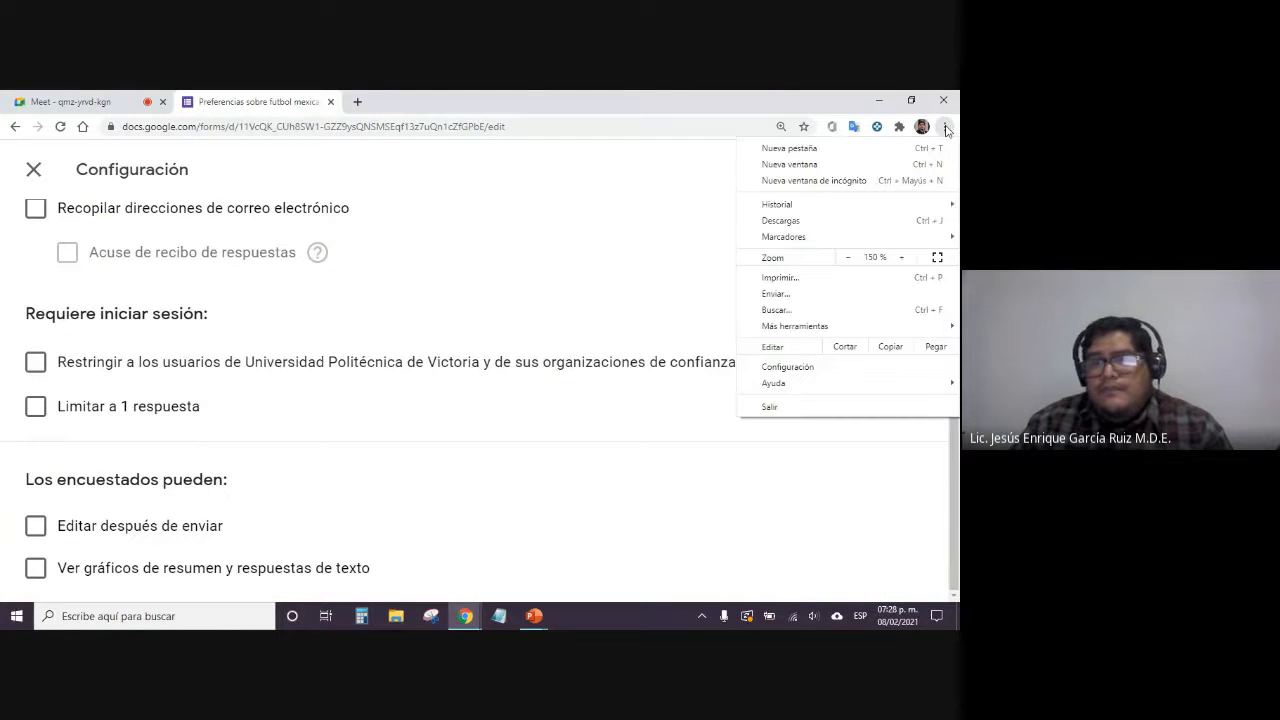
pyautogui.click(847, 258)
pyautogui.click(847, 262)
pyautogui.click(847, 262)
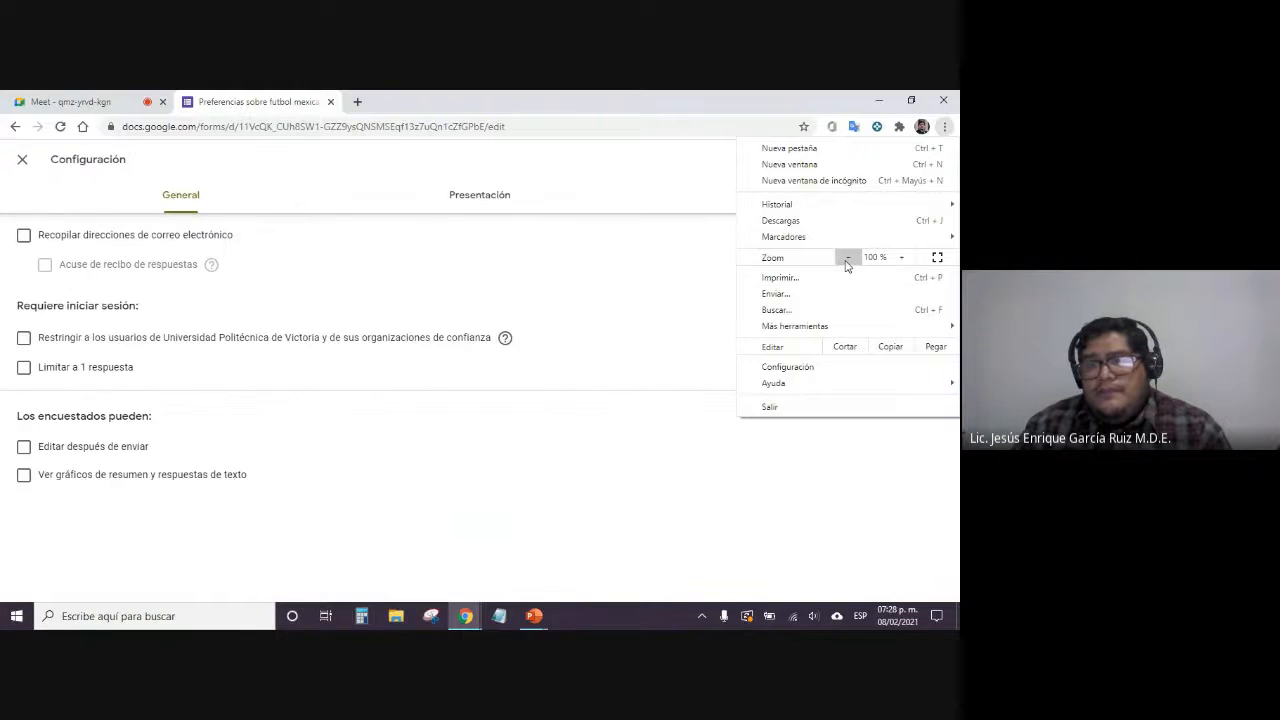
pyautogui.click(580, 334)
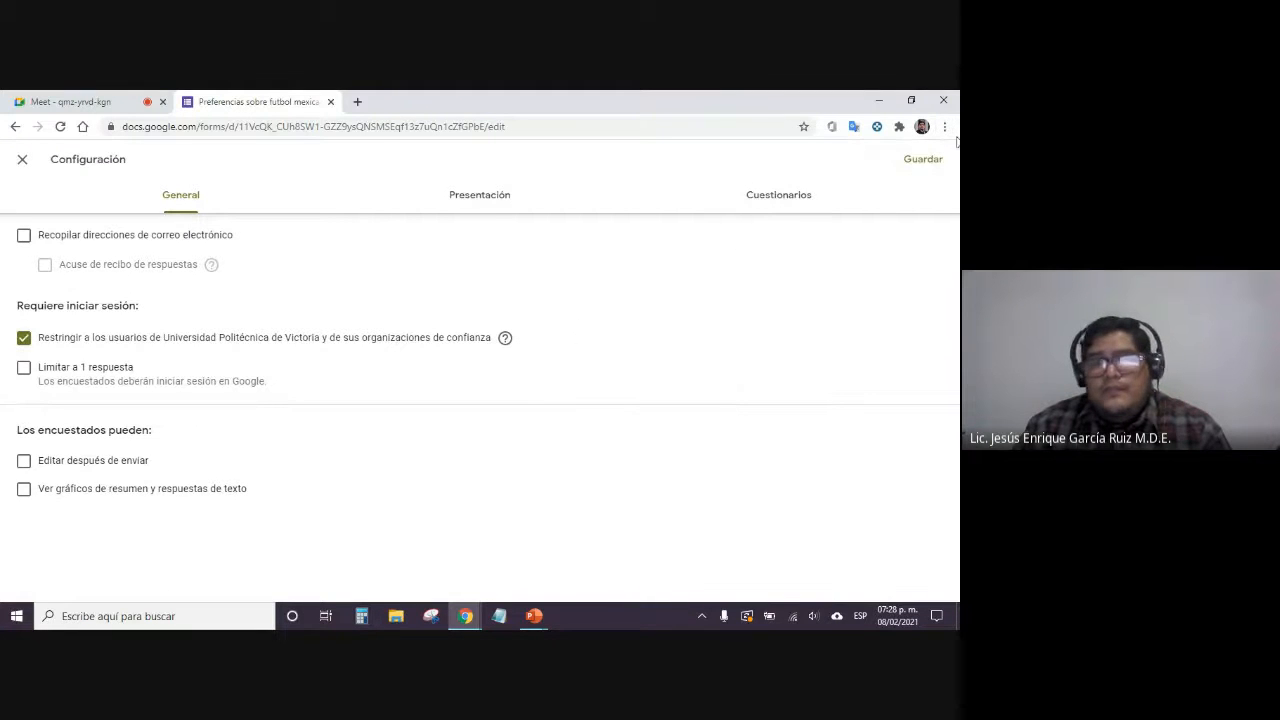
pyautogui.click(22, 159)
# Open the form settings again and review the presentation, quiz and general options
pyautogui.click(781, 165)
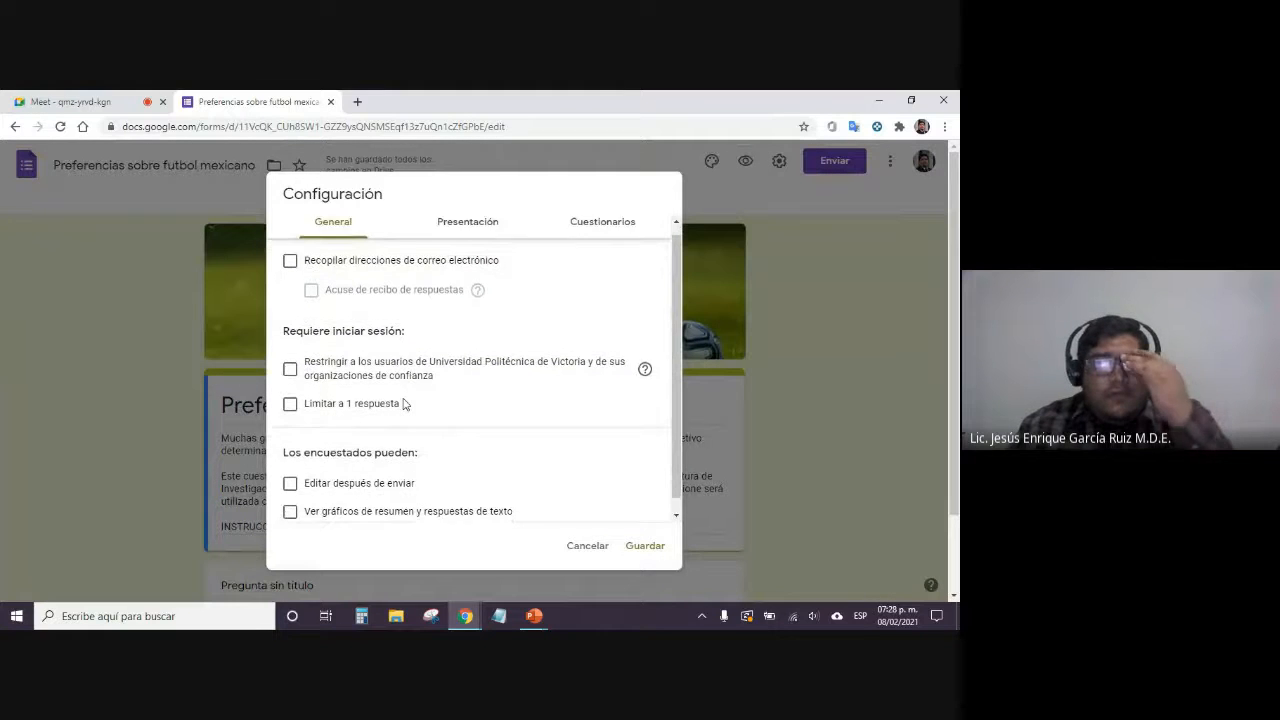
pyautogui.click(479, 240)
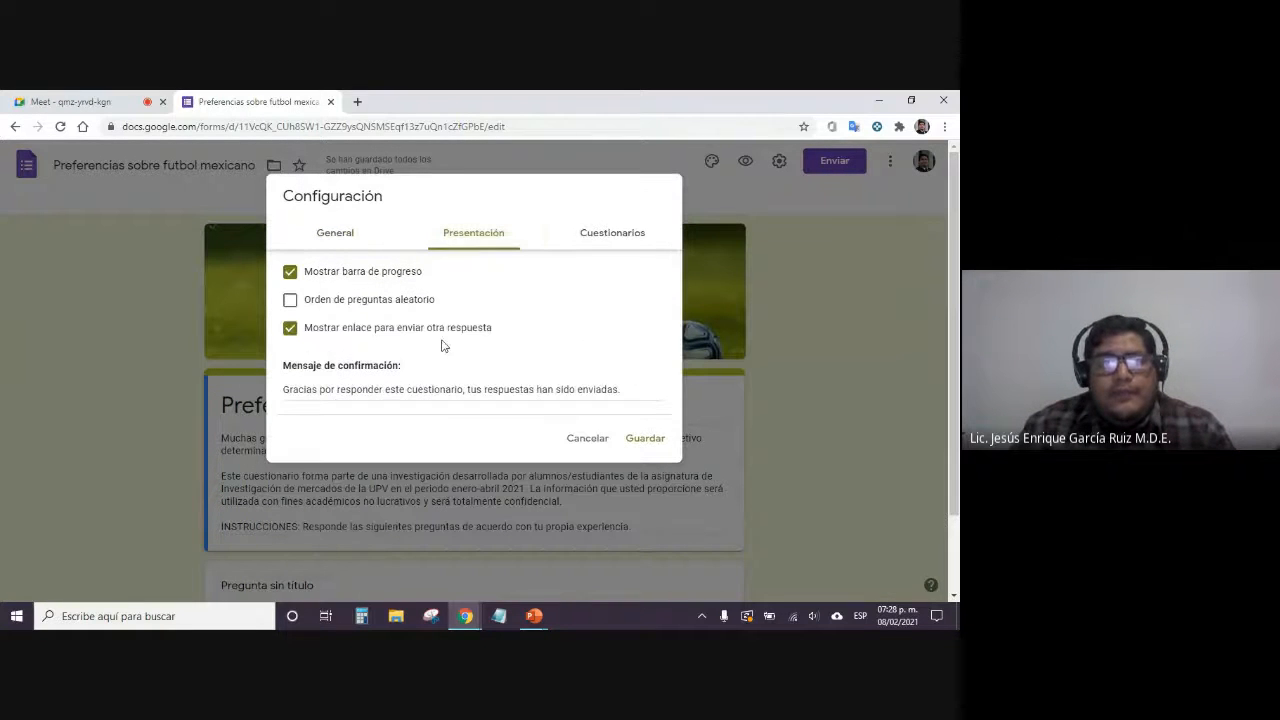
pyautogui.click(621, 240)
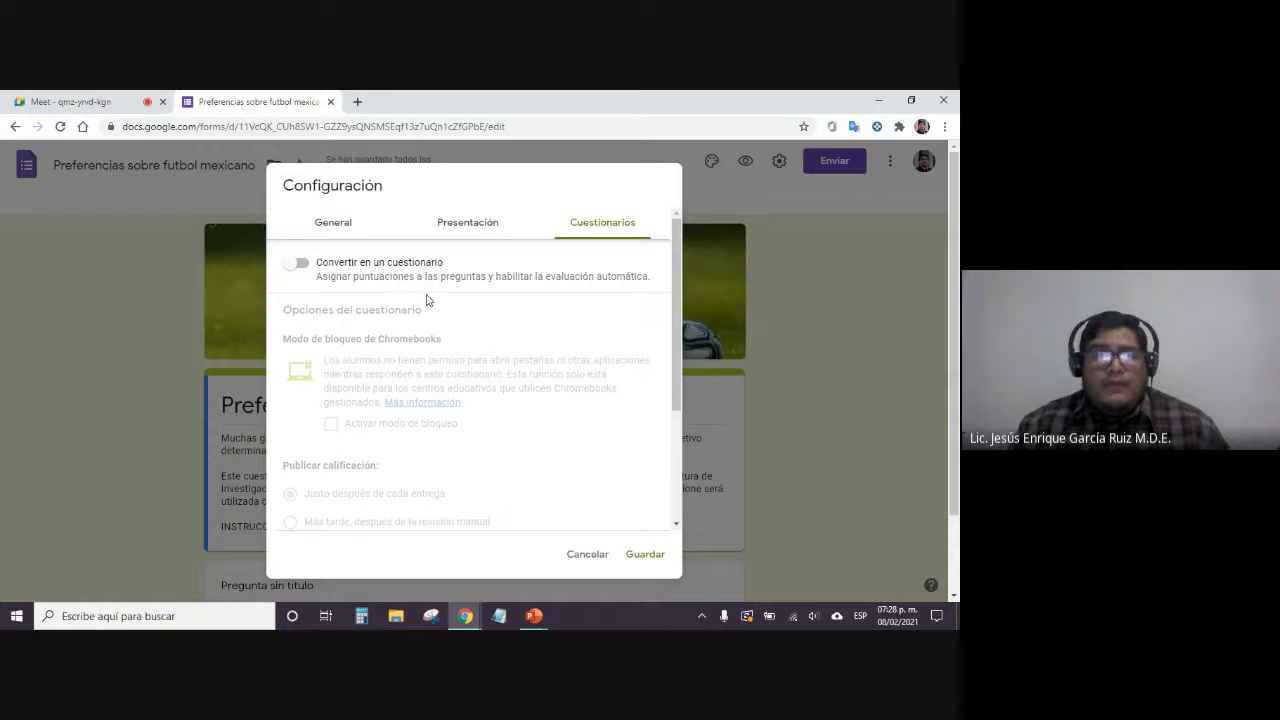
pyautogui.click(346, 230)
pyautogui.scroll(-1, 348, 284)
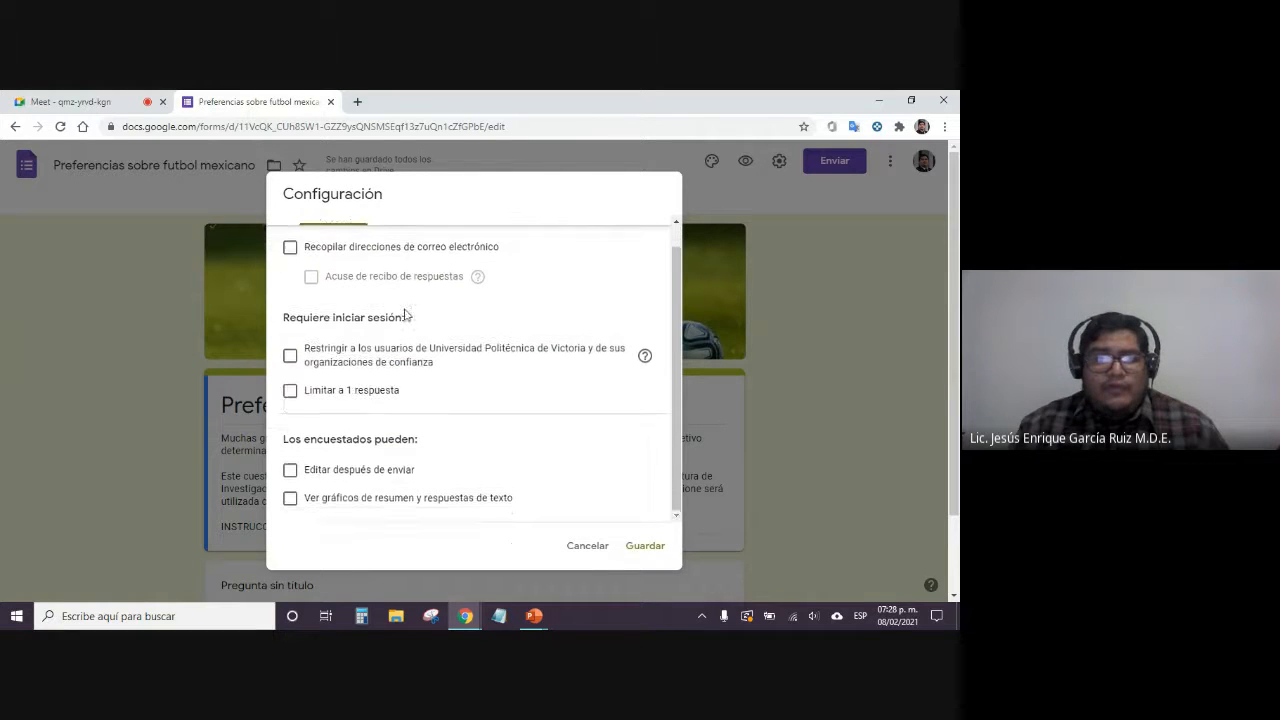
# Review the presentation and quiz options in the form settings and save the settings
pyautogui.scroll(1, 446, 372)
pyautogui.click(476, 226)
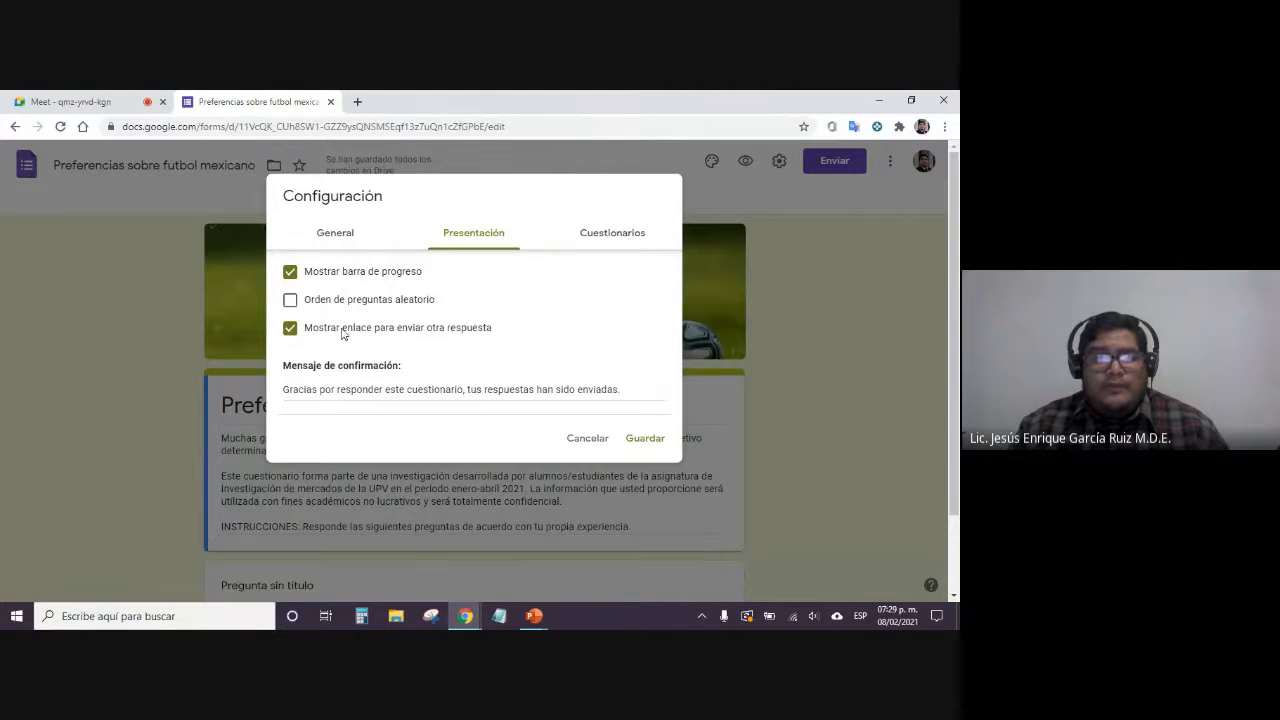
pyautogui.click(637, 240)
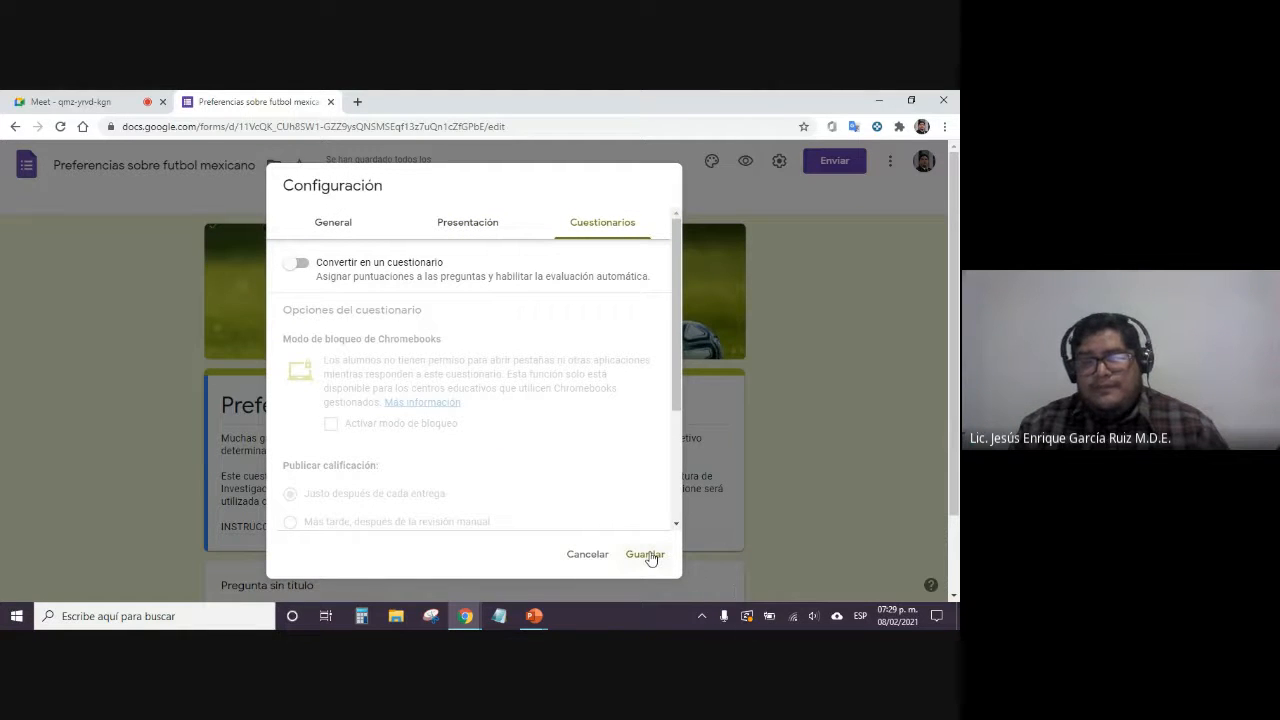
pyautogui.scroll(-5, 617, 446)
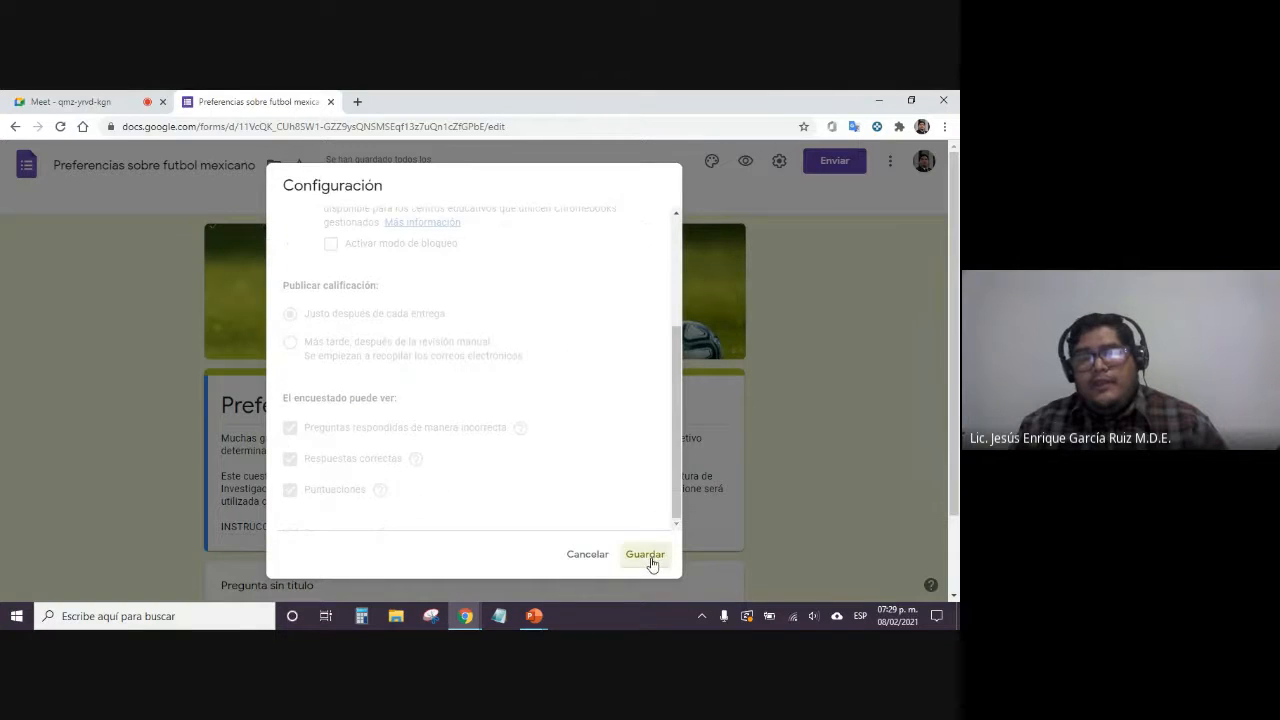
pyautogui.click(646, 563)
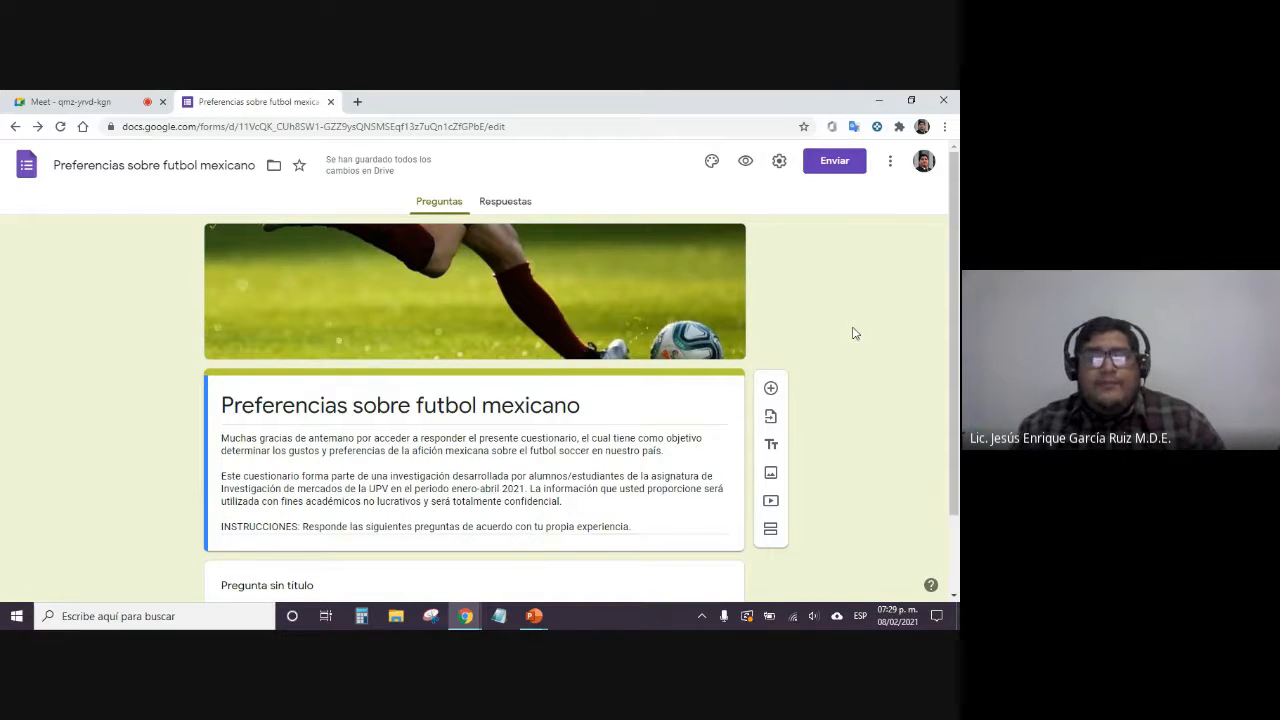
# Check the chat messages in the Meet call and return to the form editor
pyautogui.scroll(-2, 850, 333)
pyautogui.scroll(2, 855, 333)
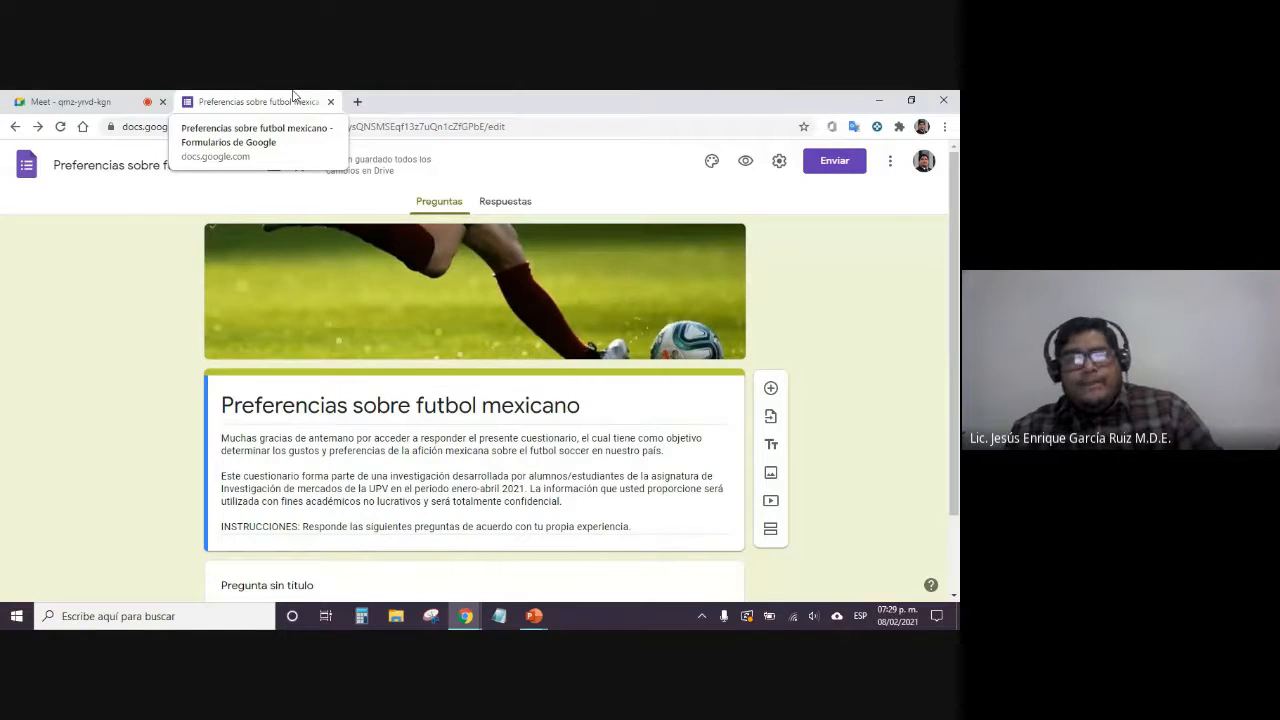
pyautogui.click(125, 101)
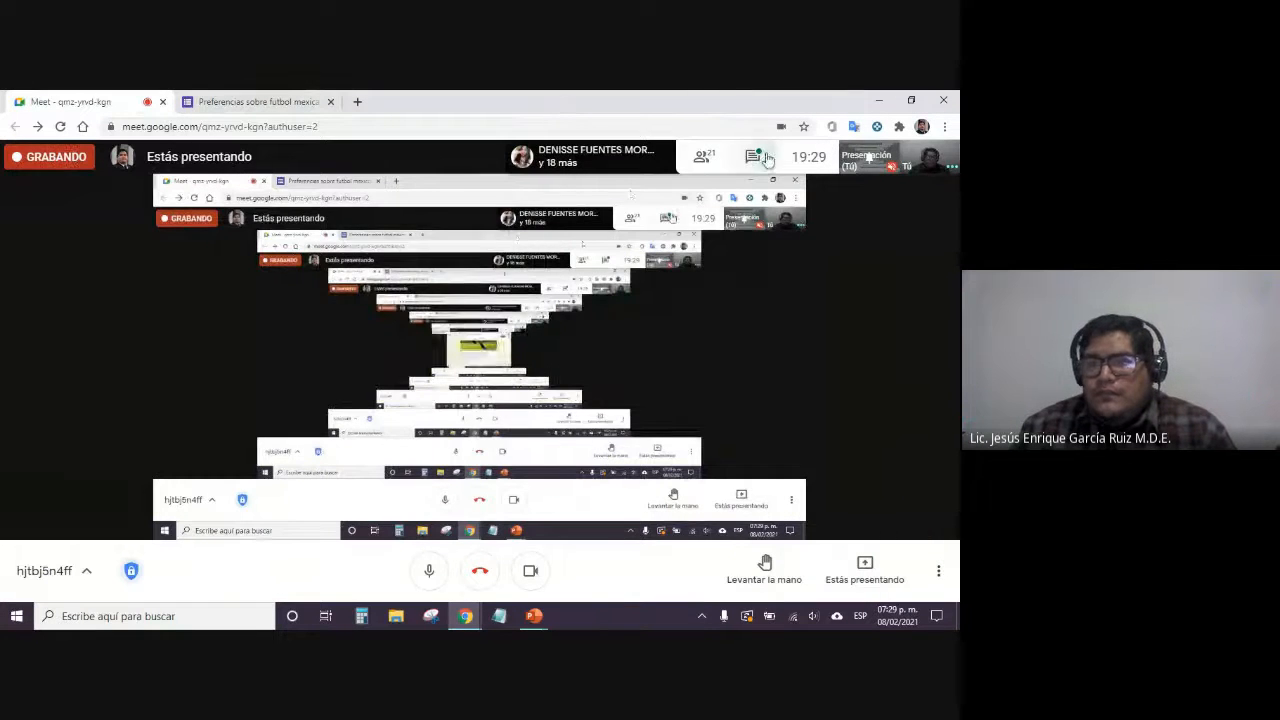
pyautogui.click(766, 158)
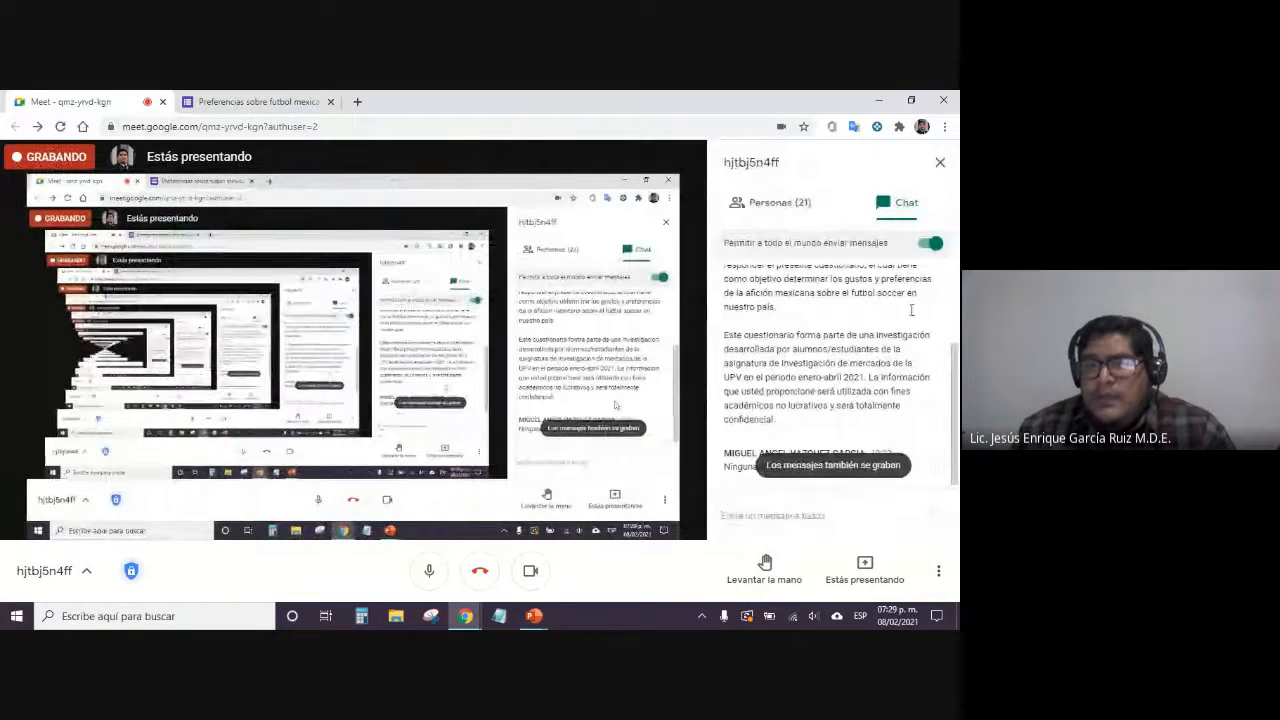
pyautogui.click(940, 162)
pyautogui.click(255, 101)
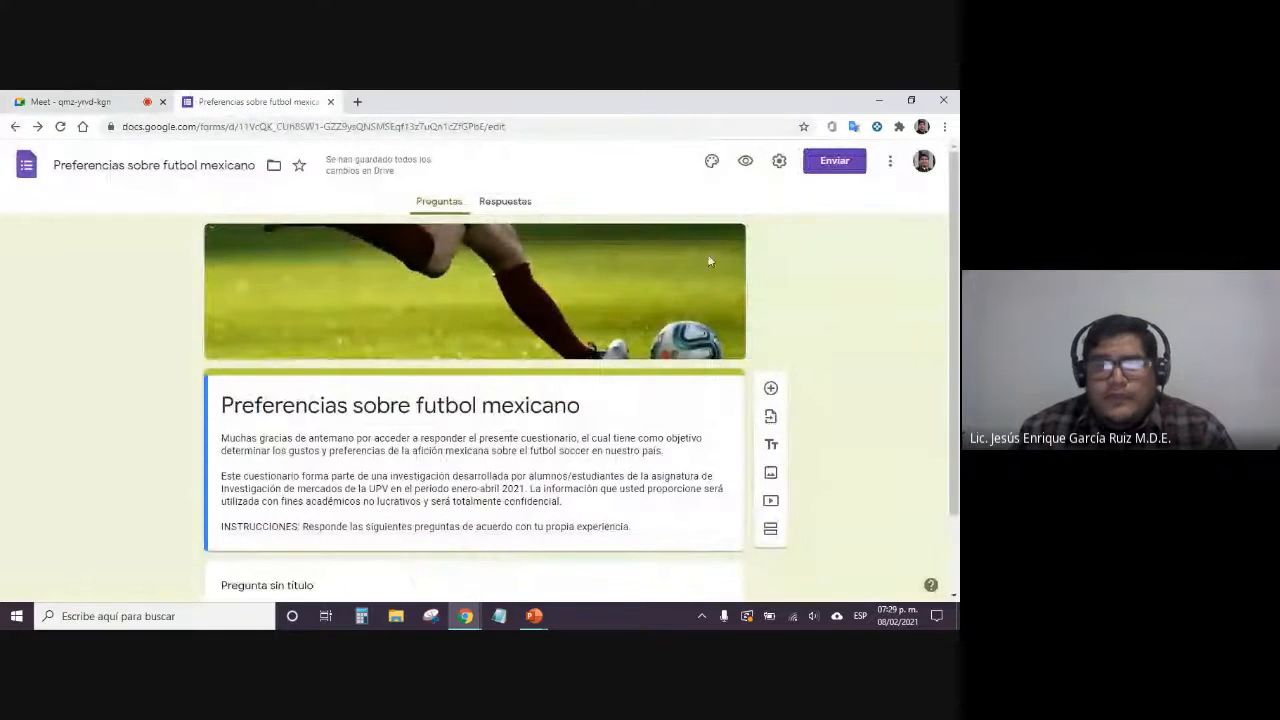
# Delete the default untitled question below the form's title and description
pyautogui.scroll(-2, 907, 363)
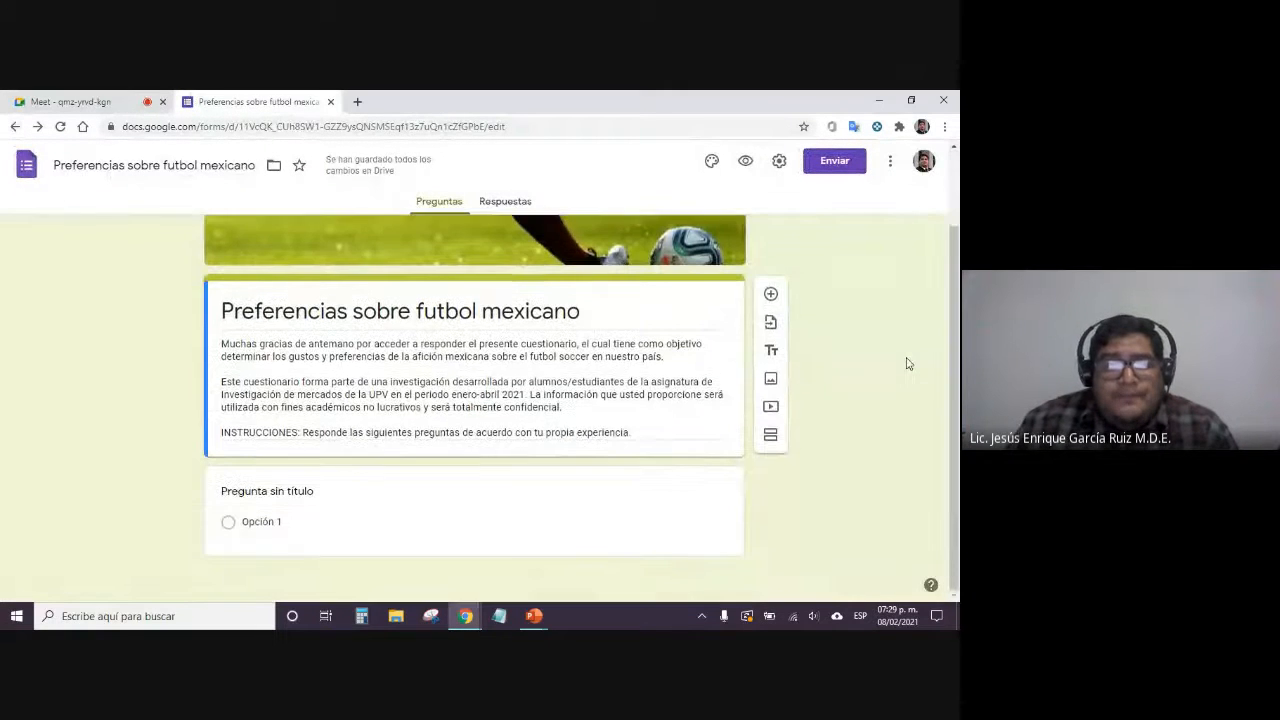
pyautogui.scroll(1, 874, 406)
pyautogui.scroll(-1, 874, 406)
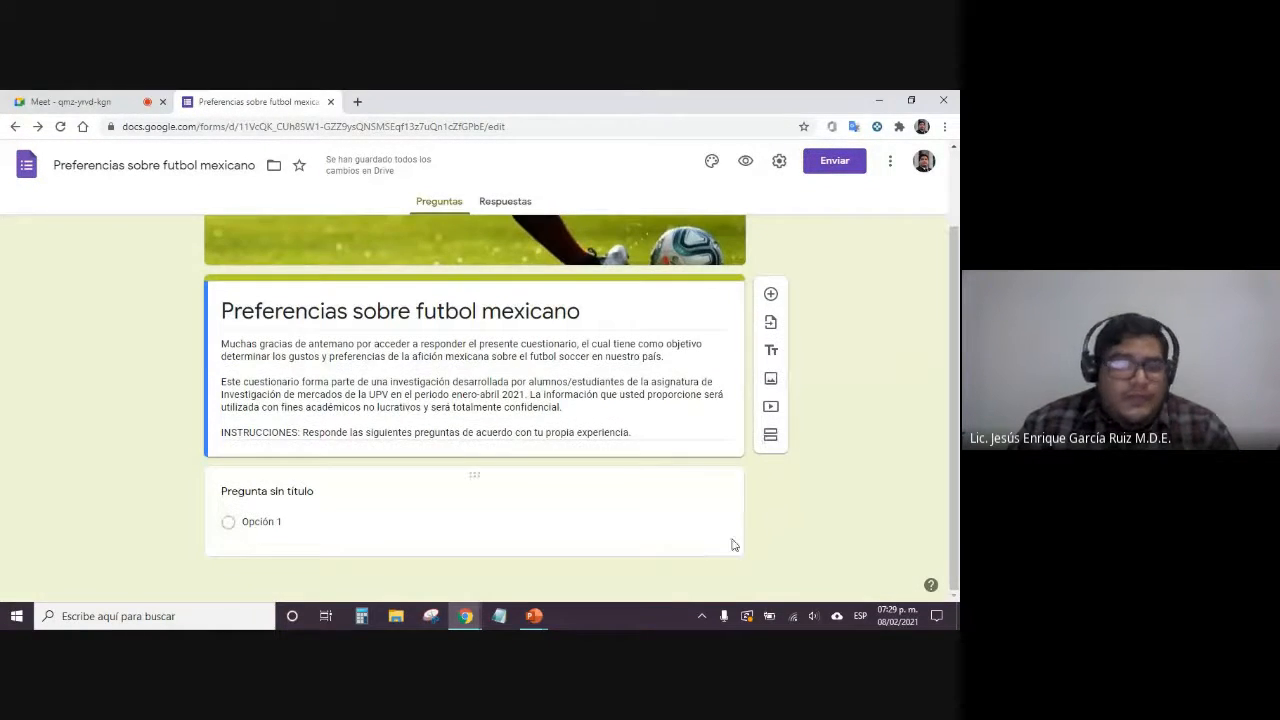
pyautogui.scroll(1, 554, 467)
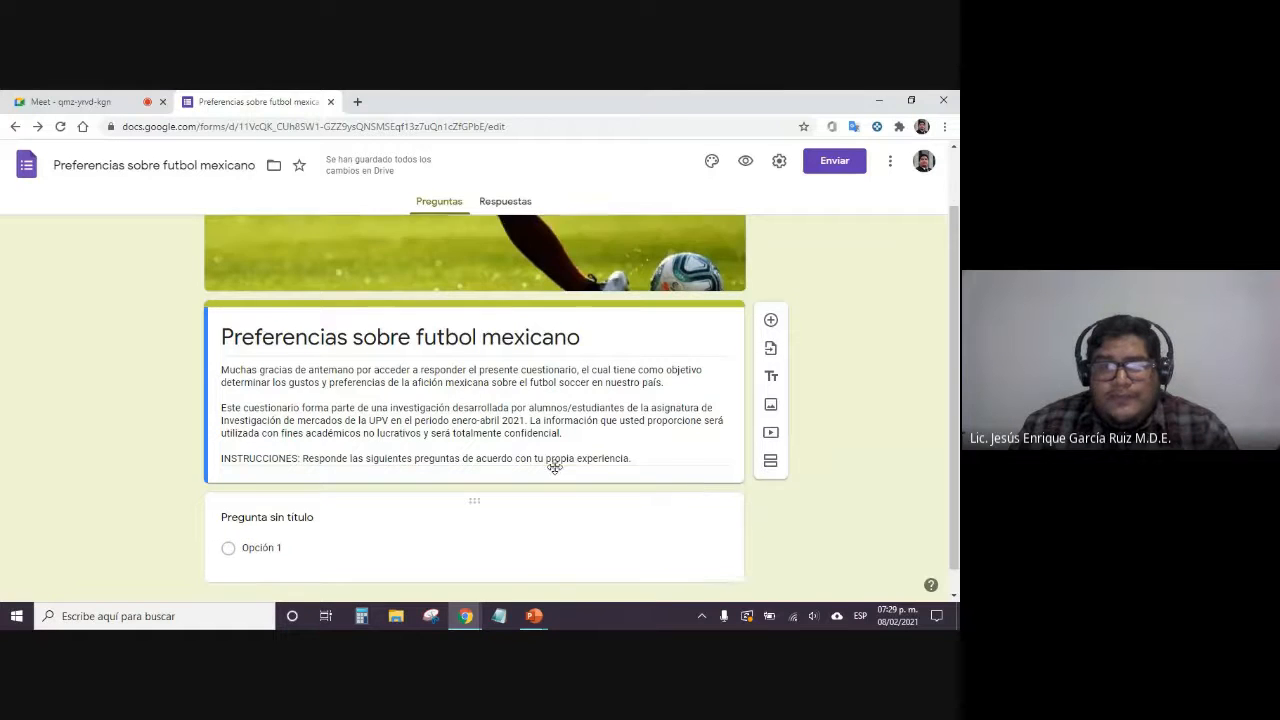
pyautogui.scroll(1, 554, 467)
pyautogui.scroll(-2, 500, 400)
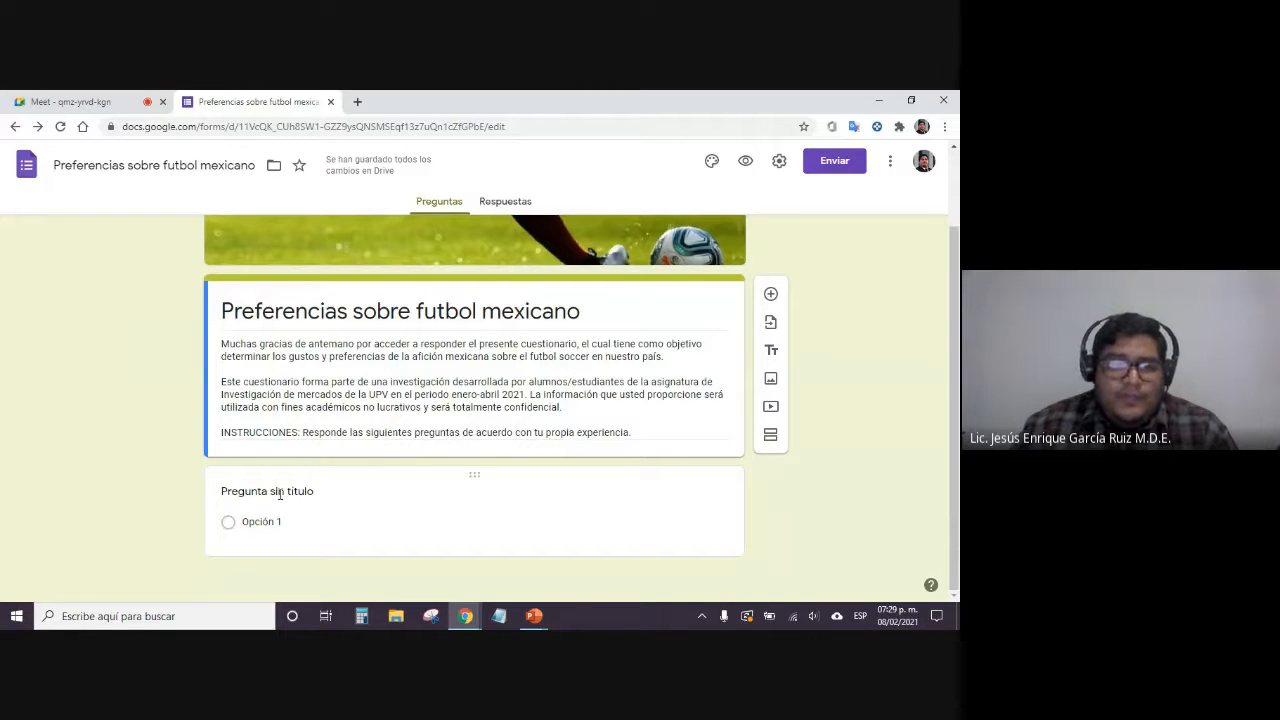
pyautogui.click(514, 492)
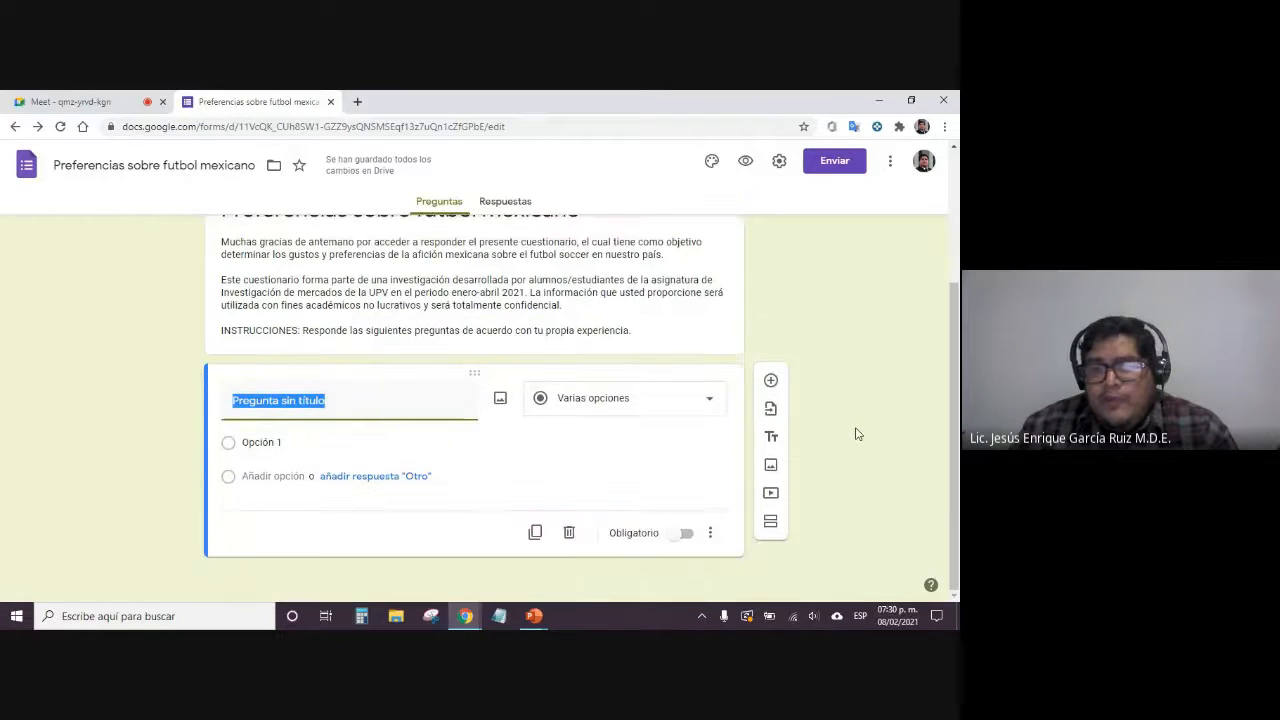
pyautogui.click(563, 533)
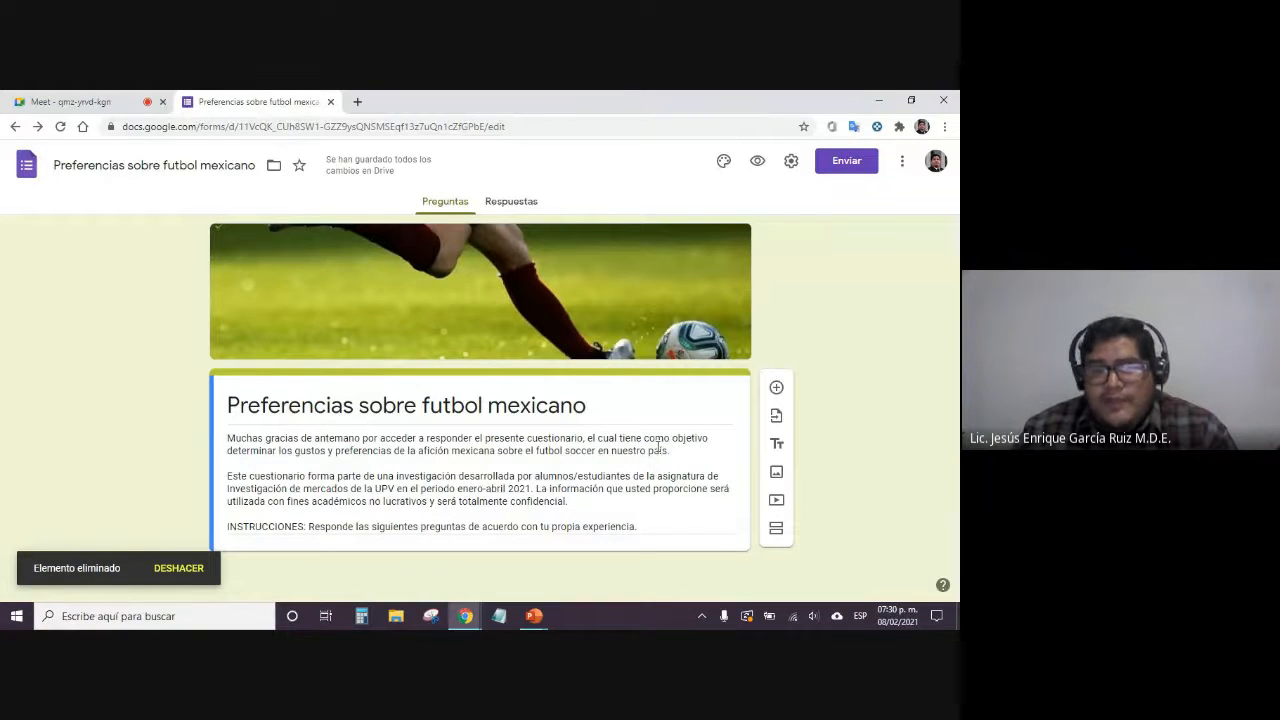
# Add a new blank question below the form description
pyautogui.click(634, 461)
pyautogui.hotkey('ctrl', 'a')
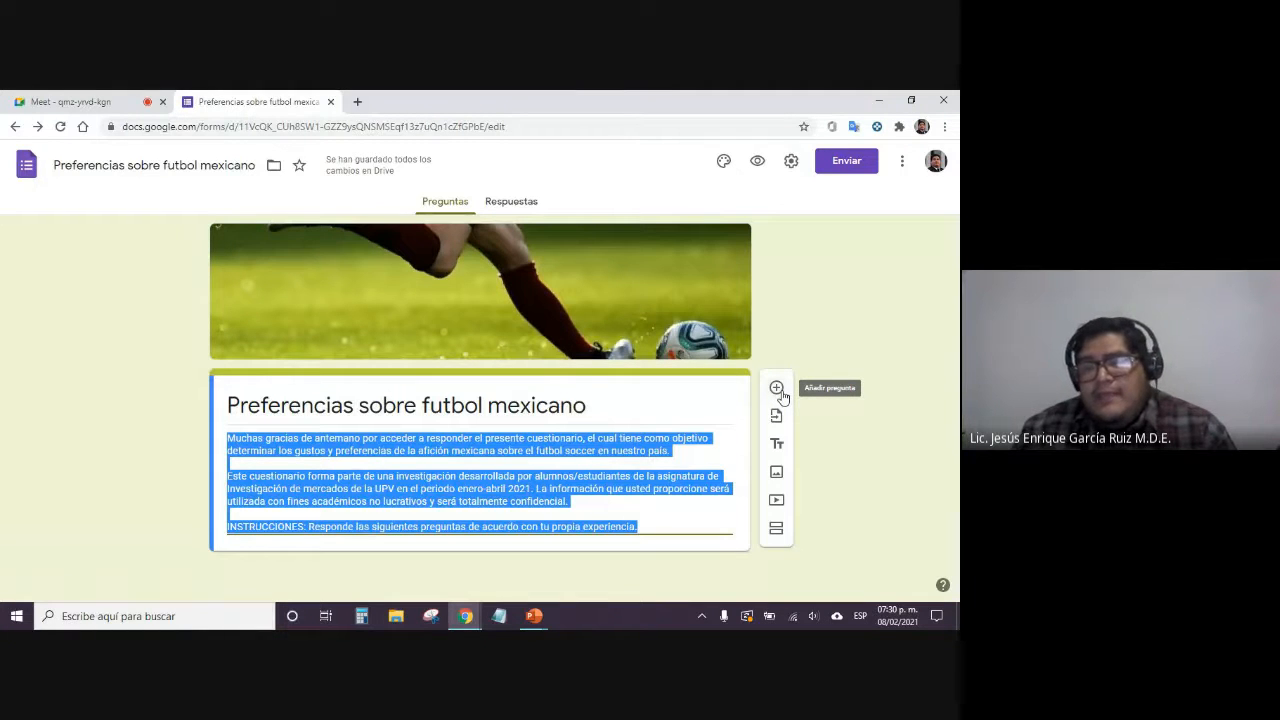
pyautogui.click(779, 390)
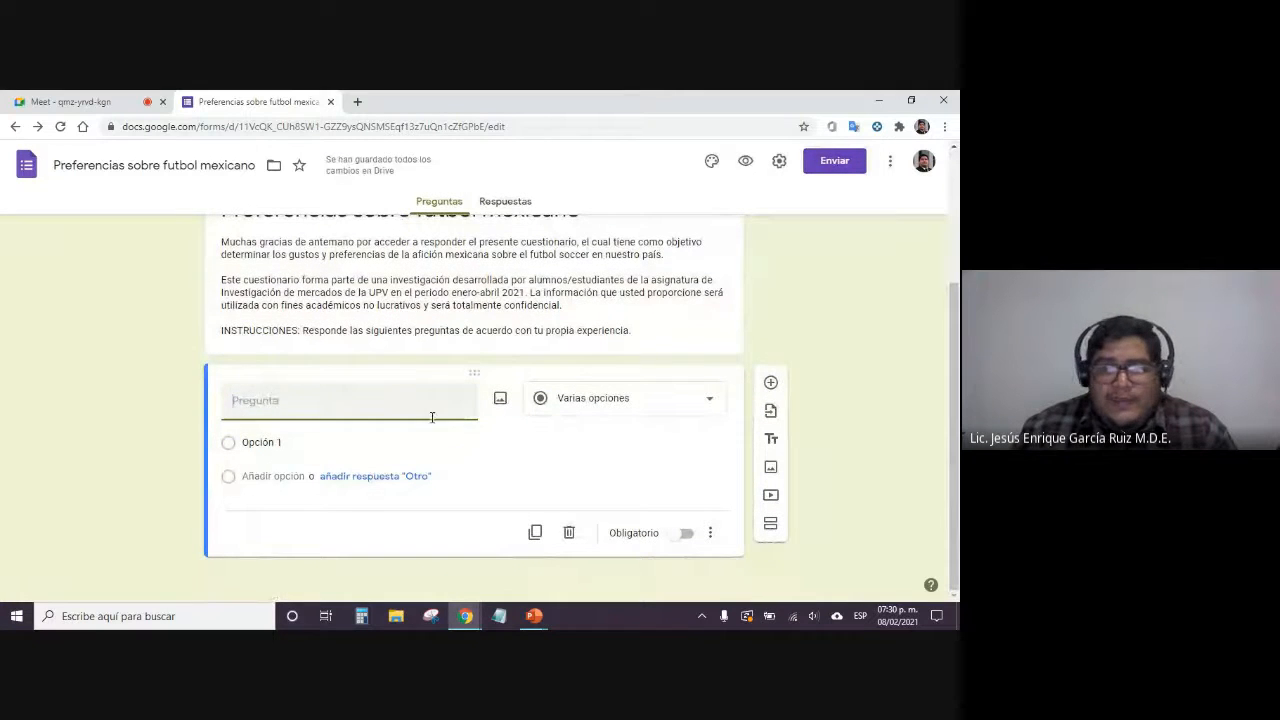
# Enlarge the browser page to 150% zoom and bring the new question into view
pyautogui.click(944, 126)
pyautogui.click(910, 257)
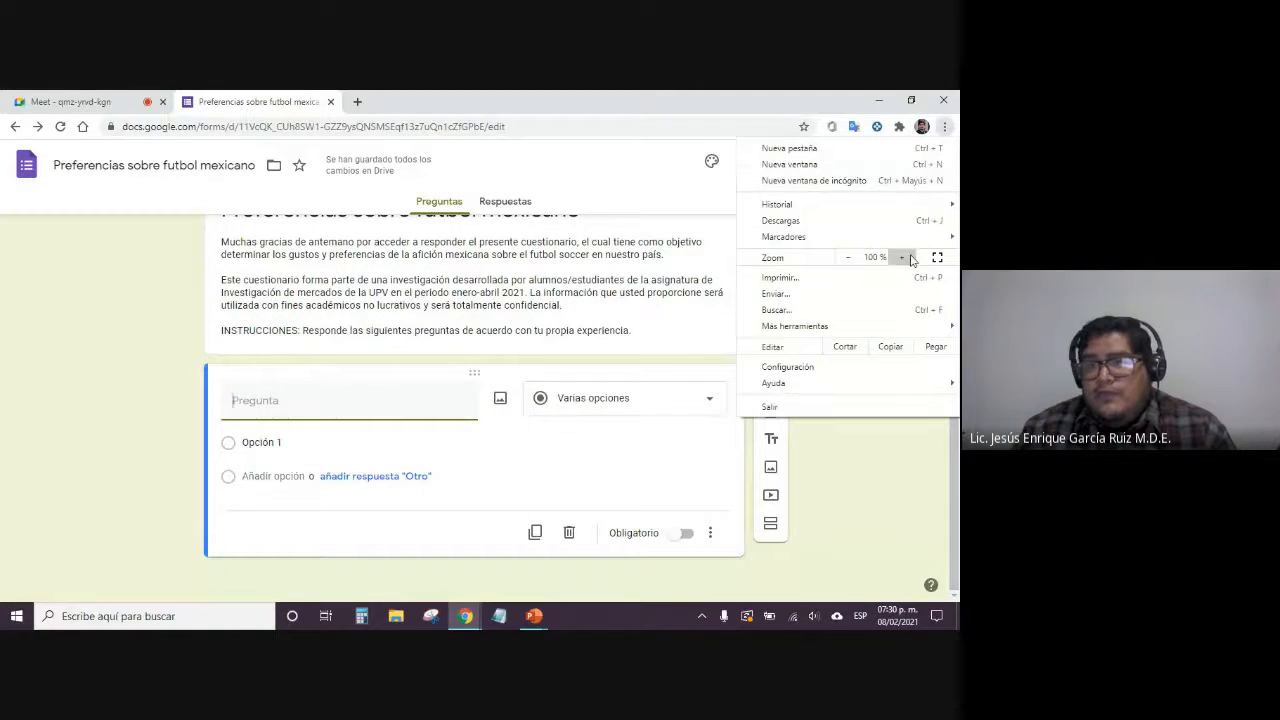
pyautogui.click(910, 257)
pyautogui.click(911, 261)
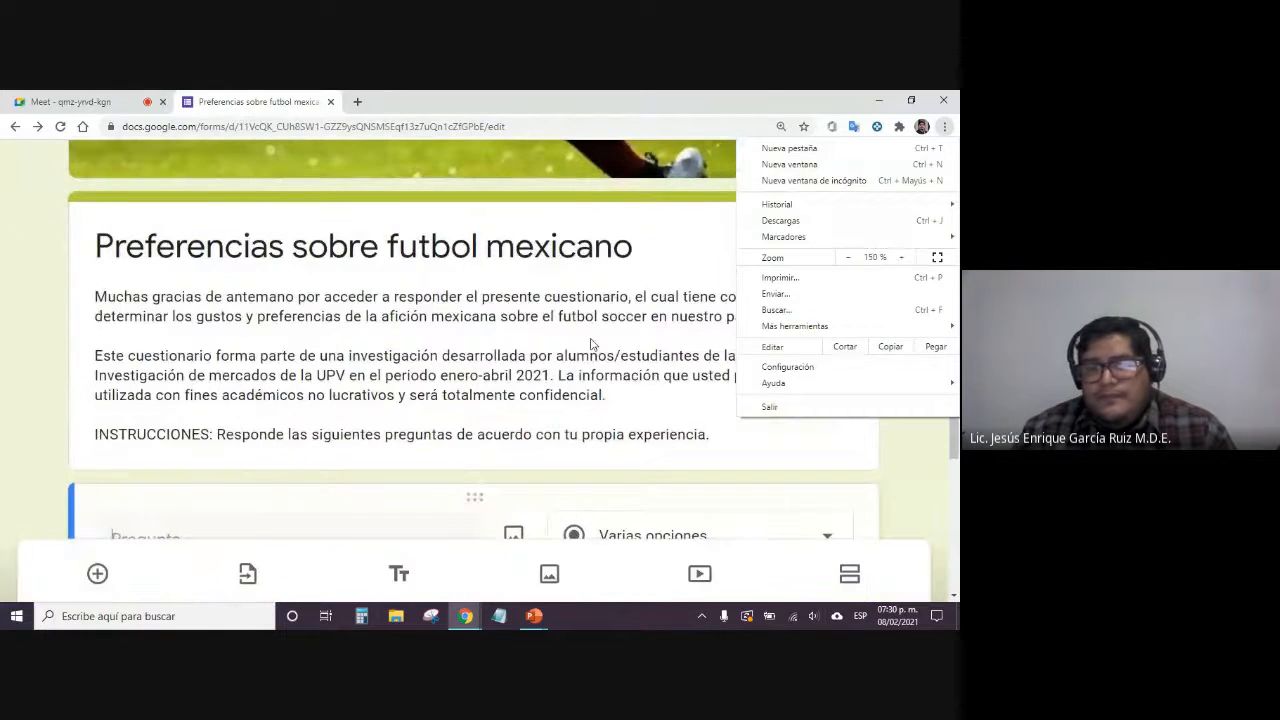
pyautogui.click(556, 357)
pyautogui.scroll(-4, 556, 359)
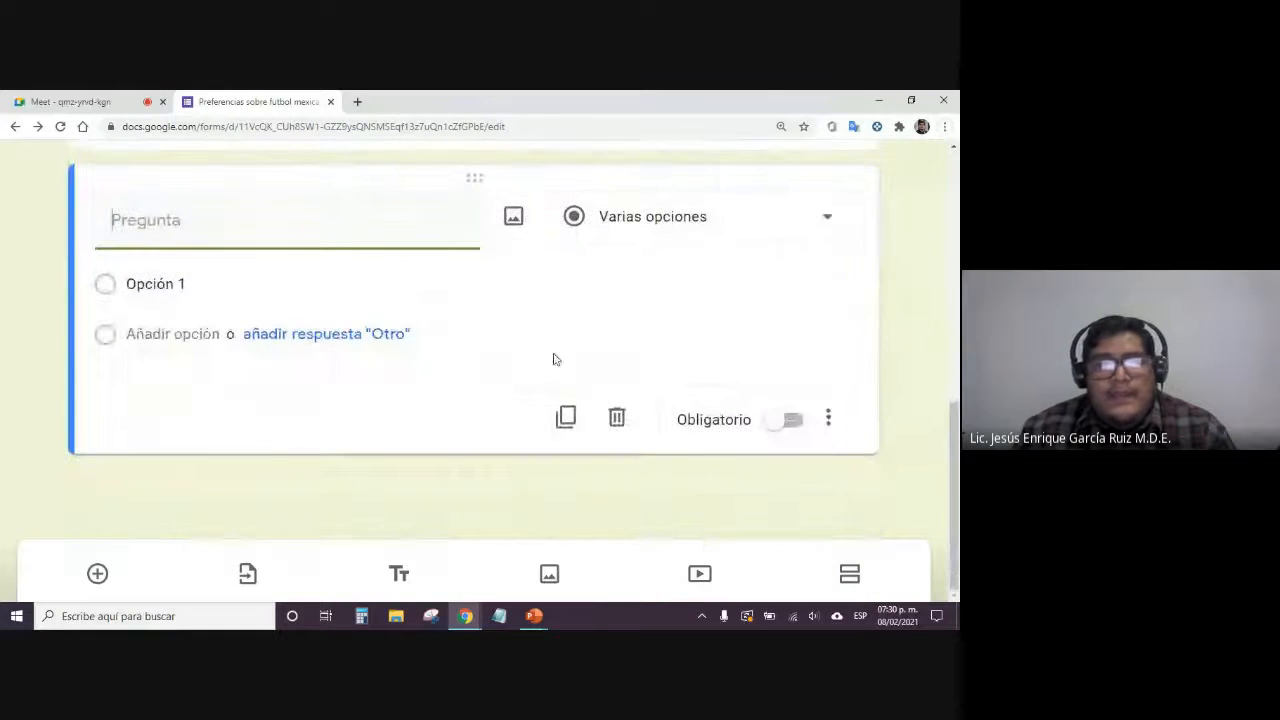
pyautogui.scroll(1, 556, 359)
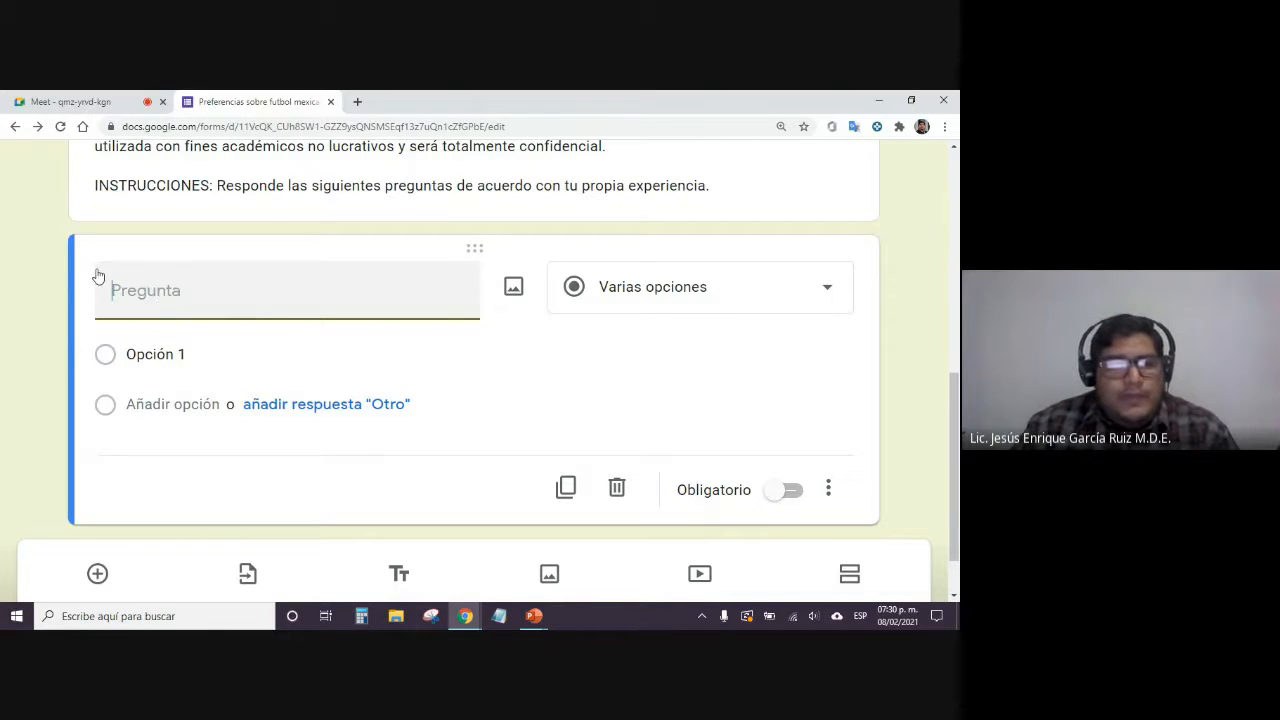
# Examine the new question's image insertion dialog, available question types and first answer option without changing them
pyautogui.click(513, 290)
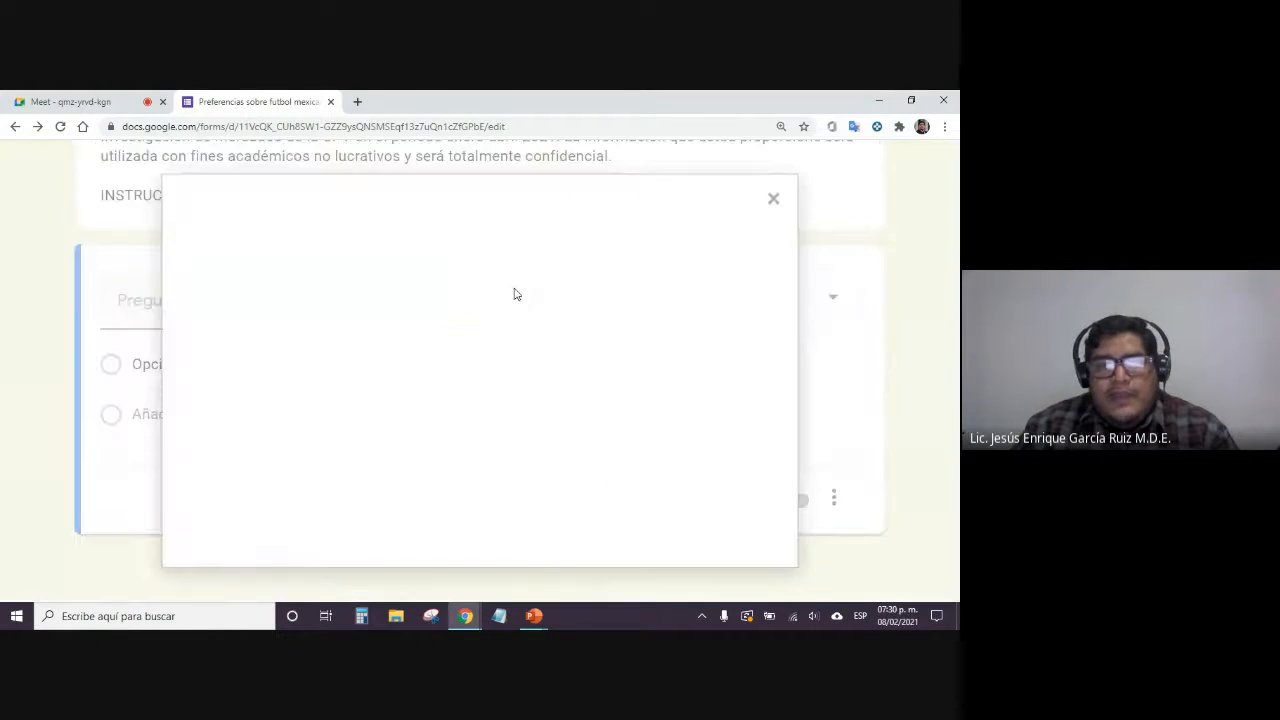
pyautogui.click(760, 217)
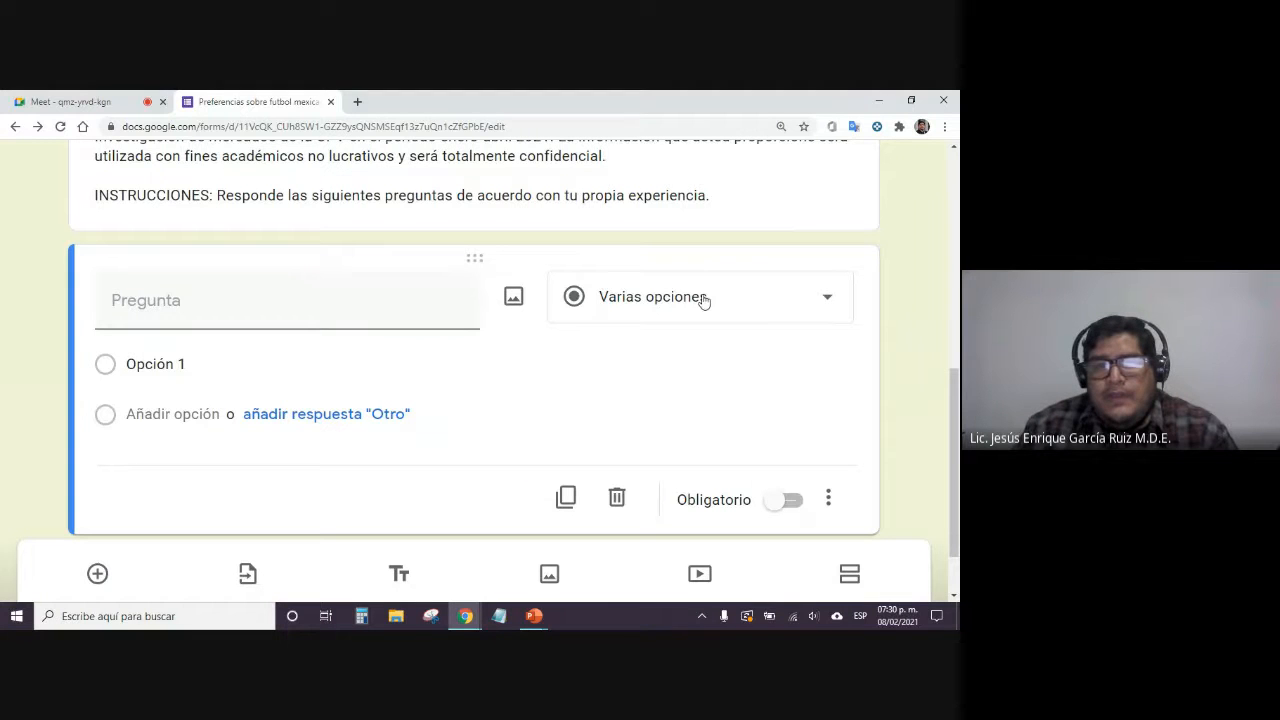
pyautogui.click(746, 292)
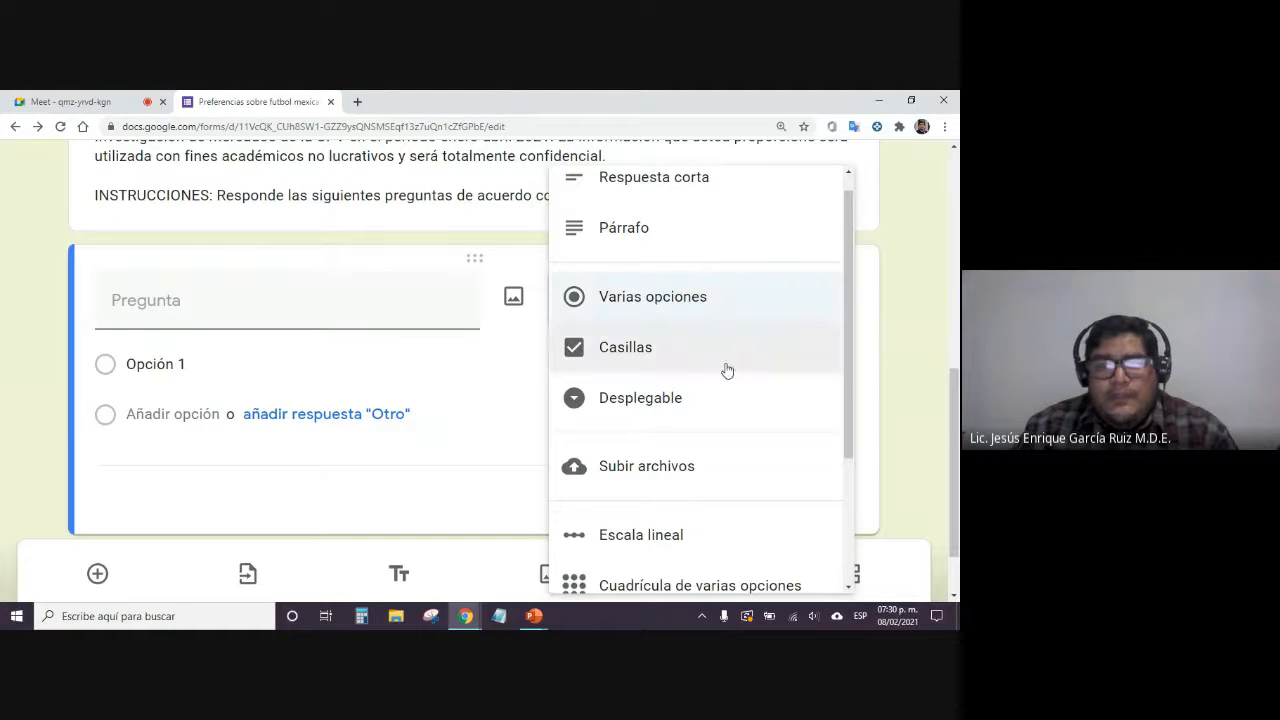
pyautogui.scroll(-2, 723, 400)
pyautogui.scroll(2, 723, 429)
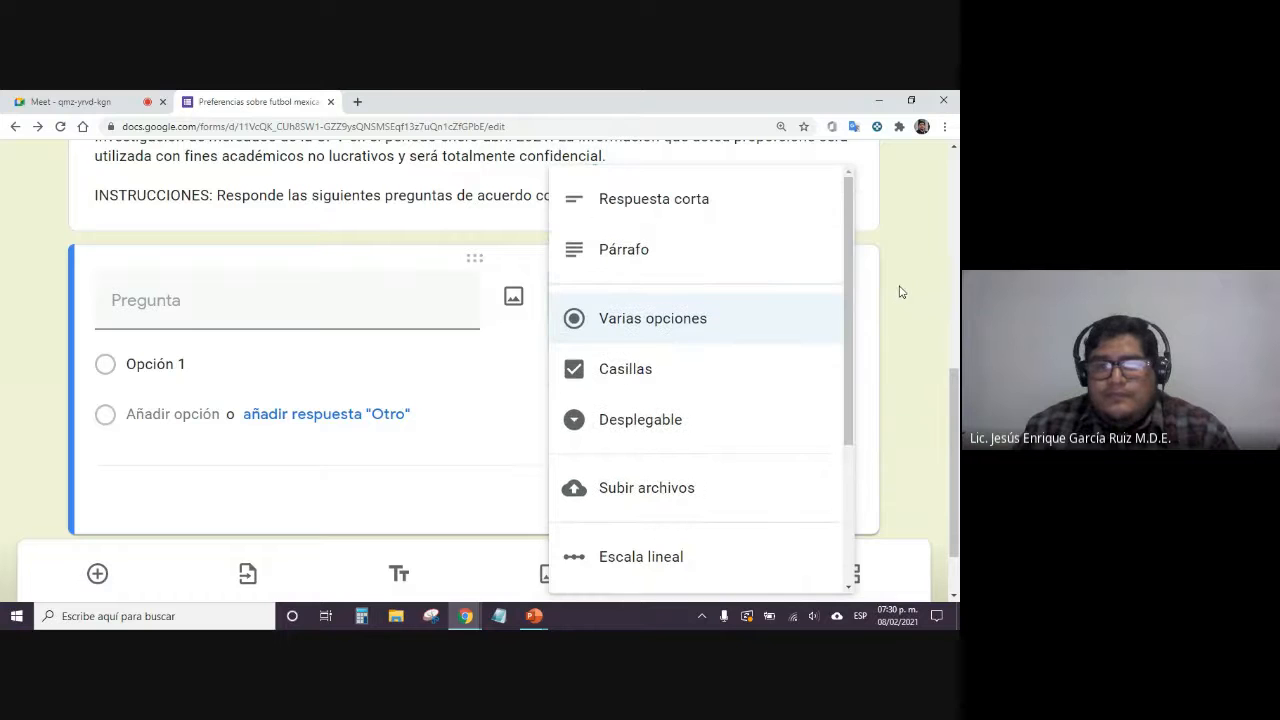
pyautogui.click(900, 292)
pyautogui.click(215, 366)
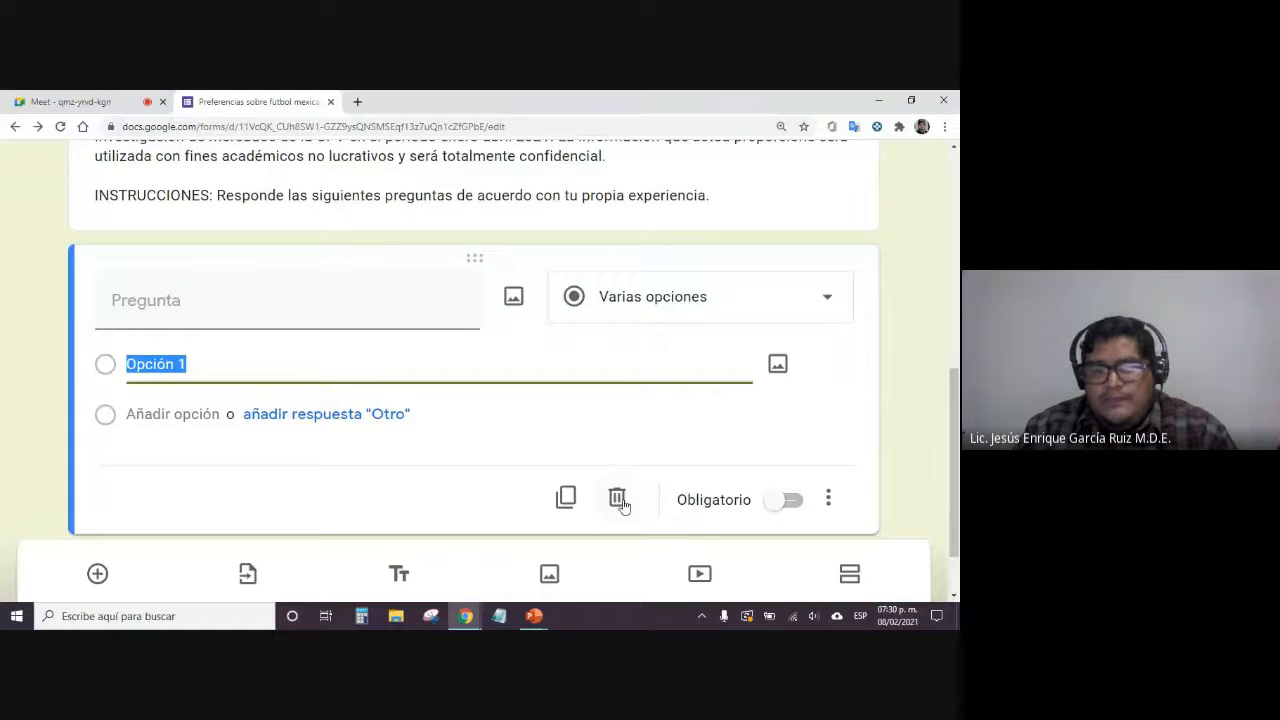
pyautogui.click(895, 471)
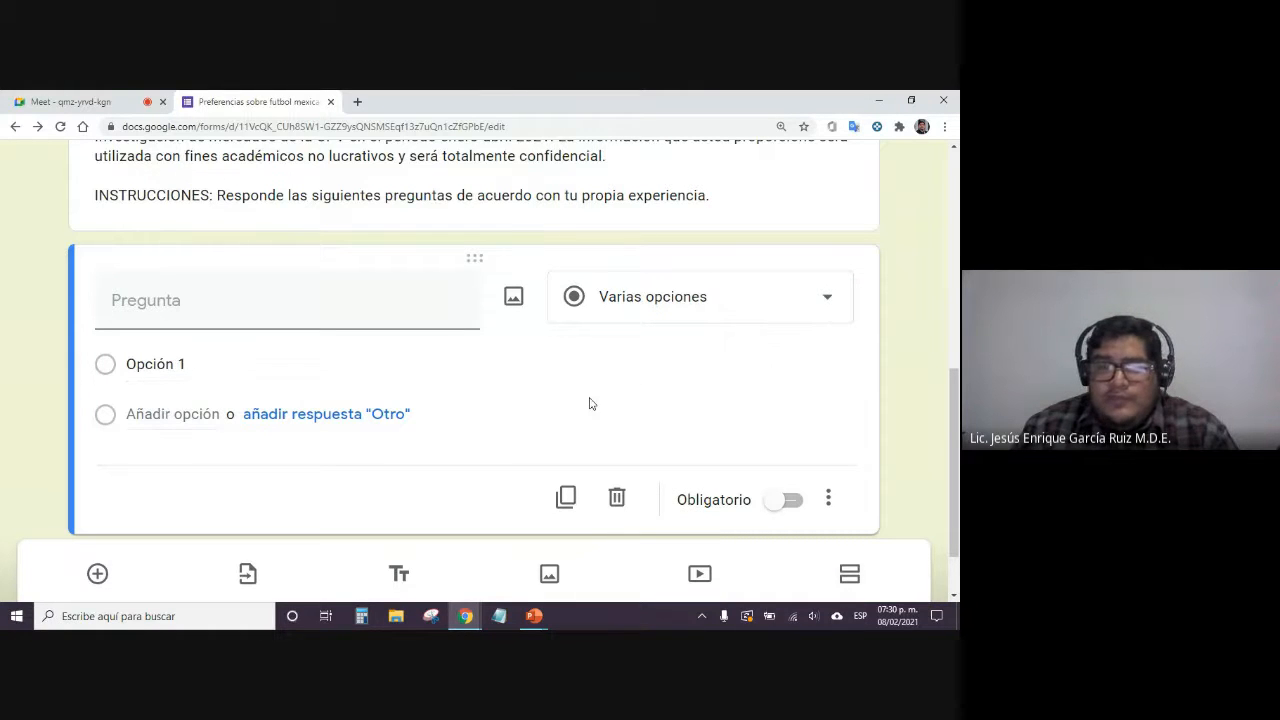
# Mark the blank multiple-choice question as required (Obligatorio)
pyautogui.click(789, 505)
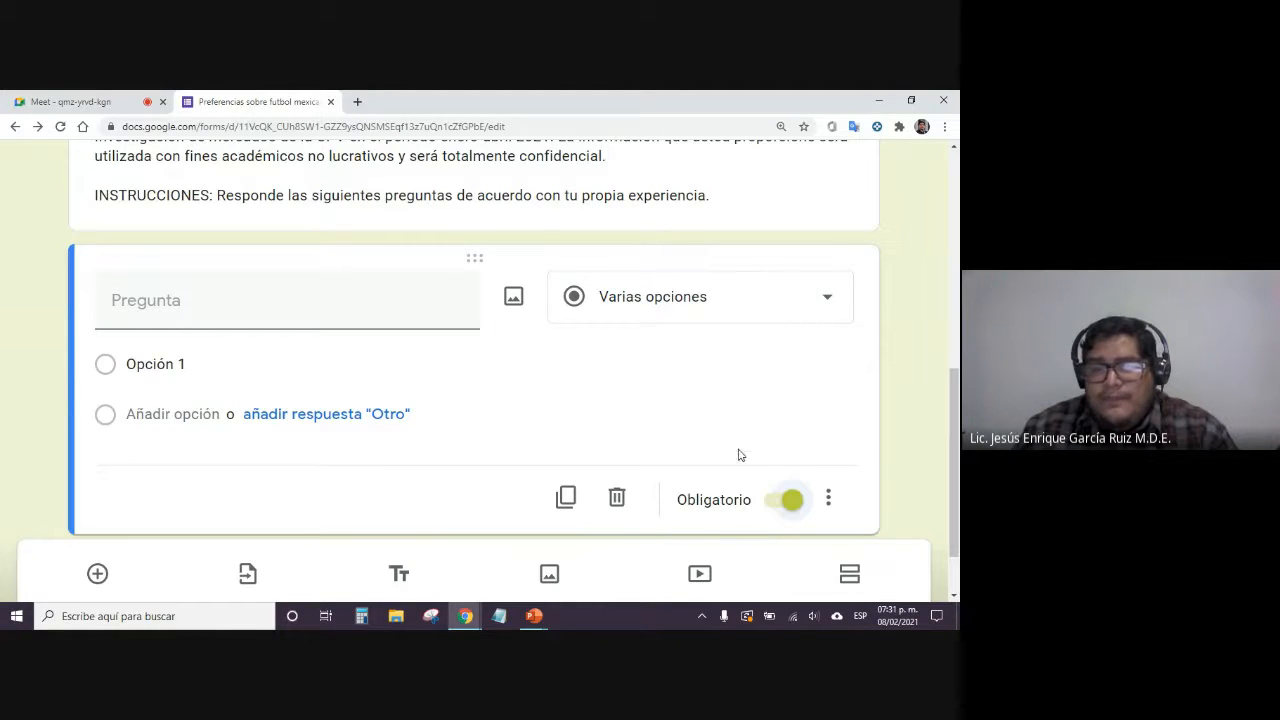
pyautogui.click(944, 127)
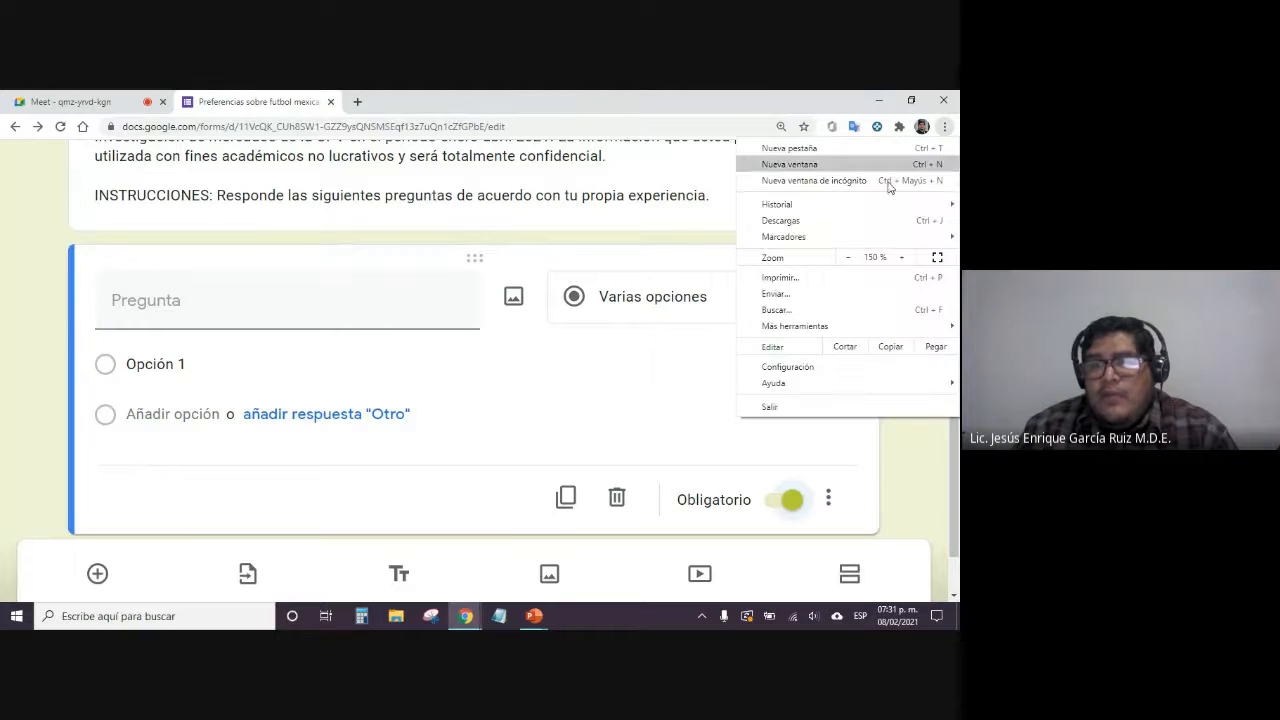
pyautogui.click(848, 256)
pyautogui.click(848, 256)
pyautogui.click(871, 443)
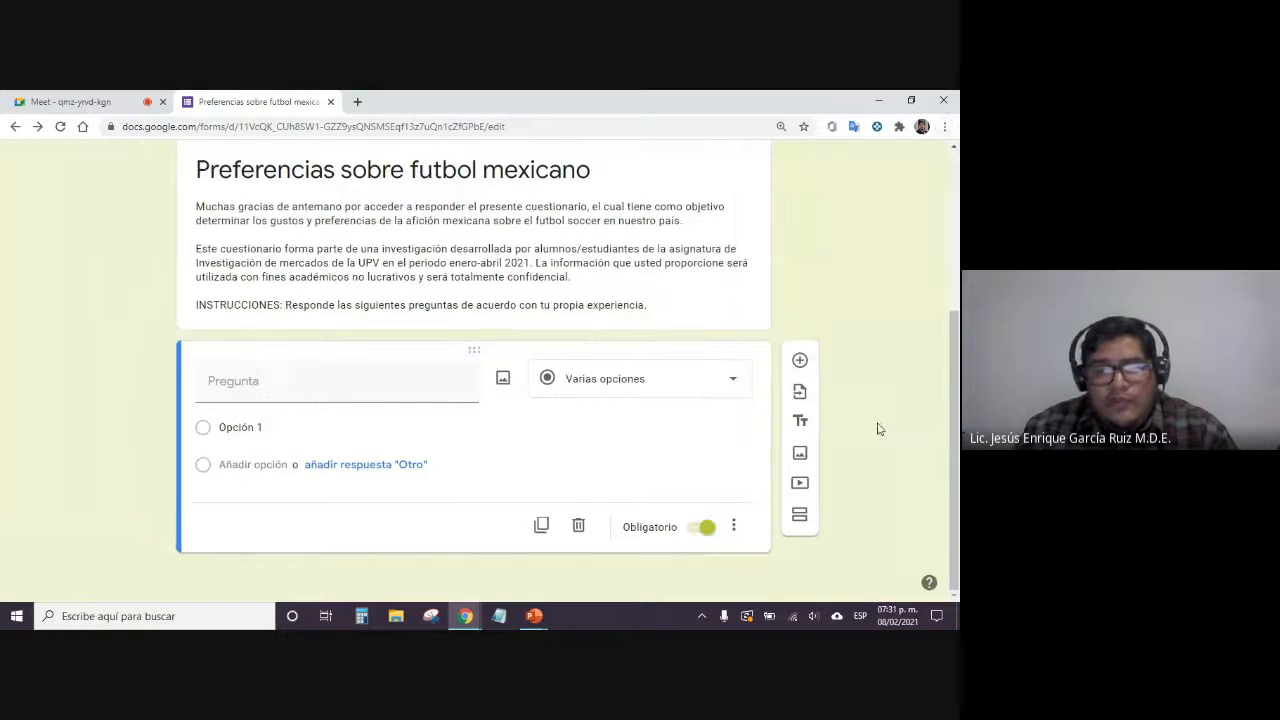
pyautogui.click(705, 530)
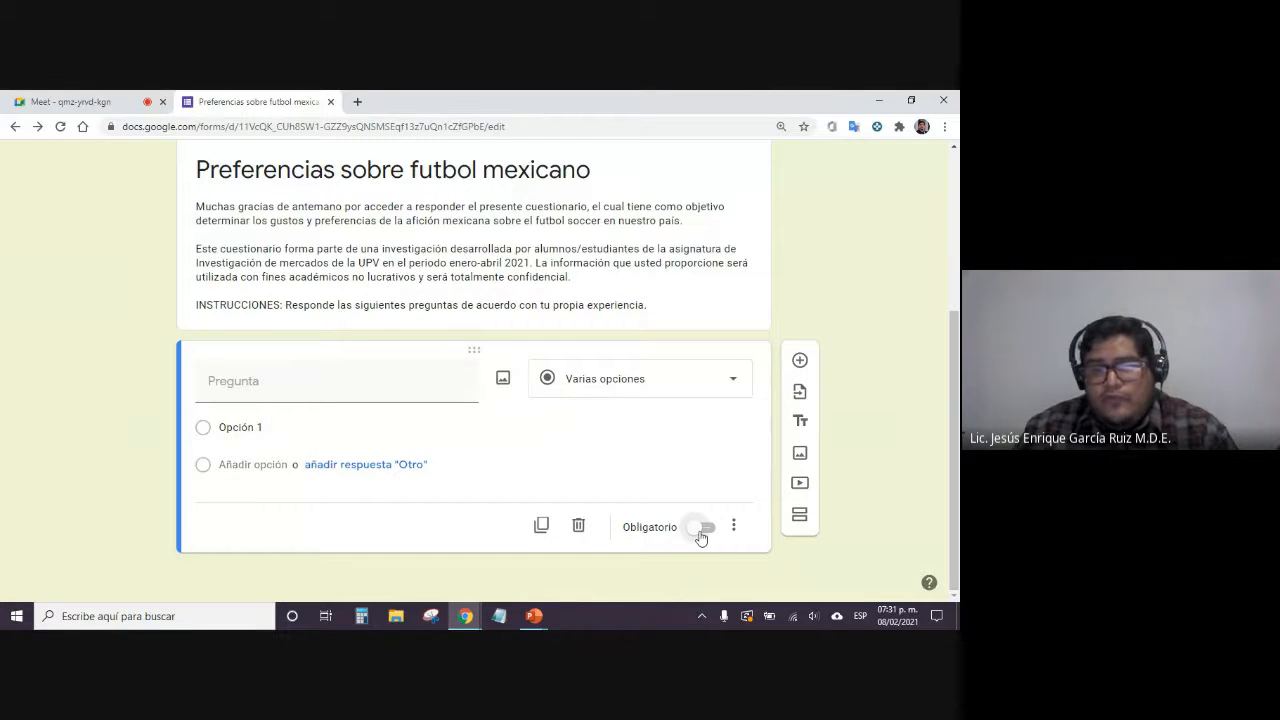
pyautogui.click(701, 532)
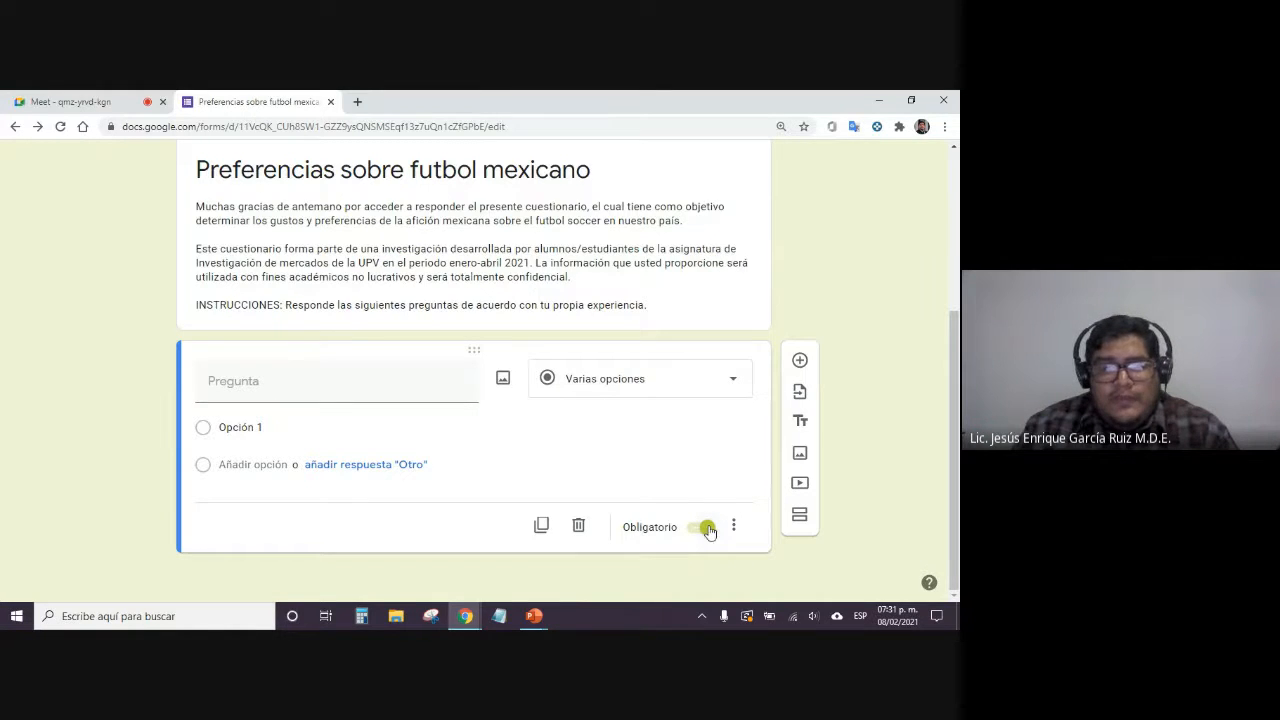
# Zoom the browser page back in to 150% on the blank required question
pyautogui.click(316, 379)
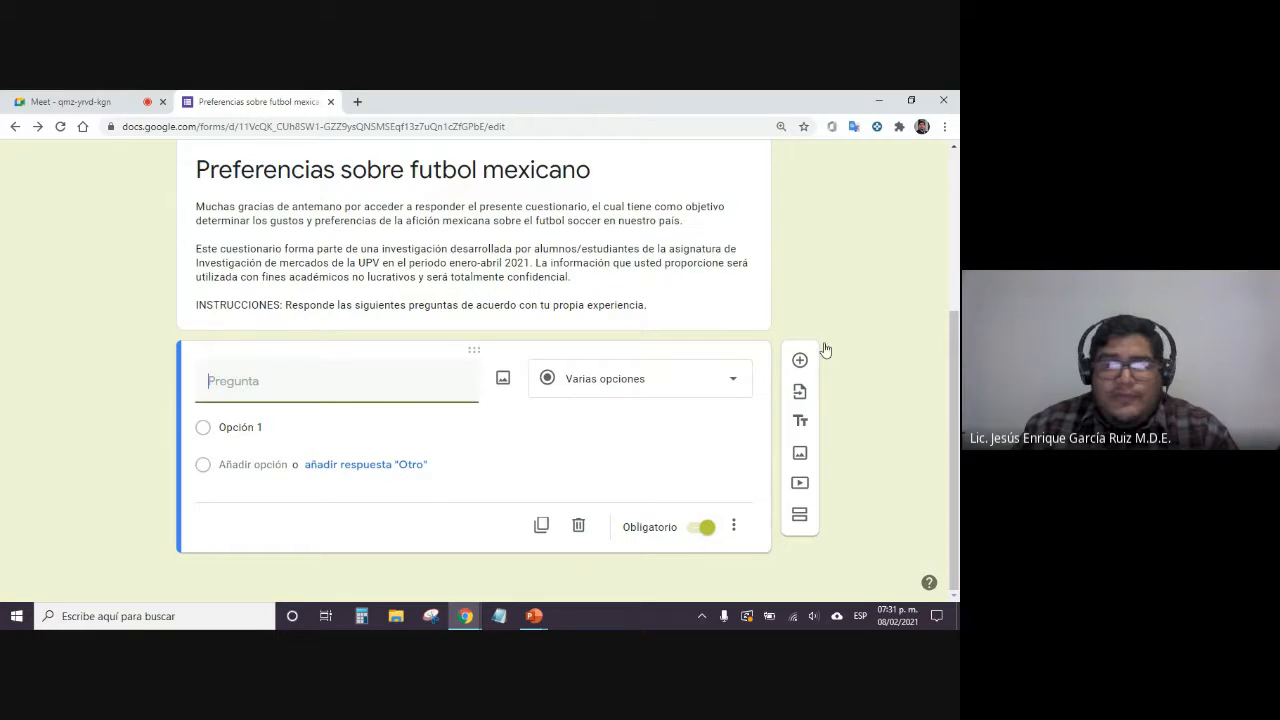
pyautogui.click(944, 127)
pyautogui.click(909, 267)
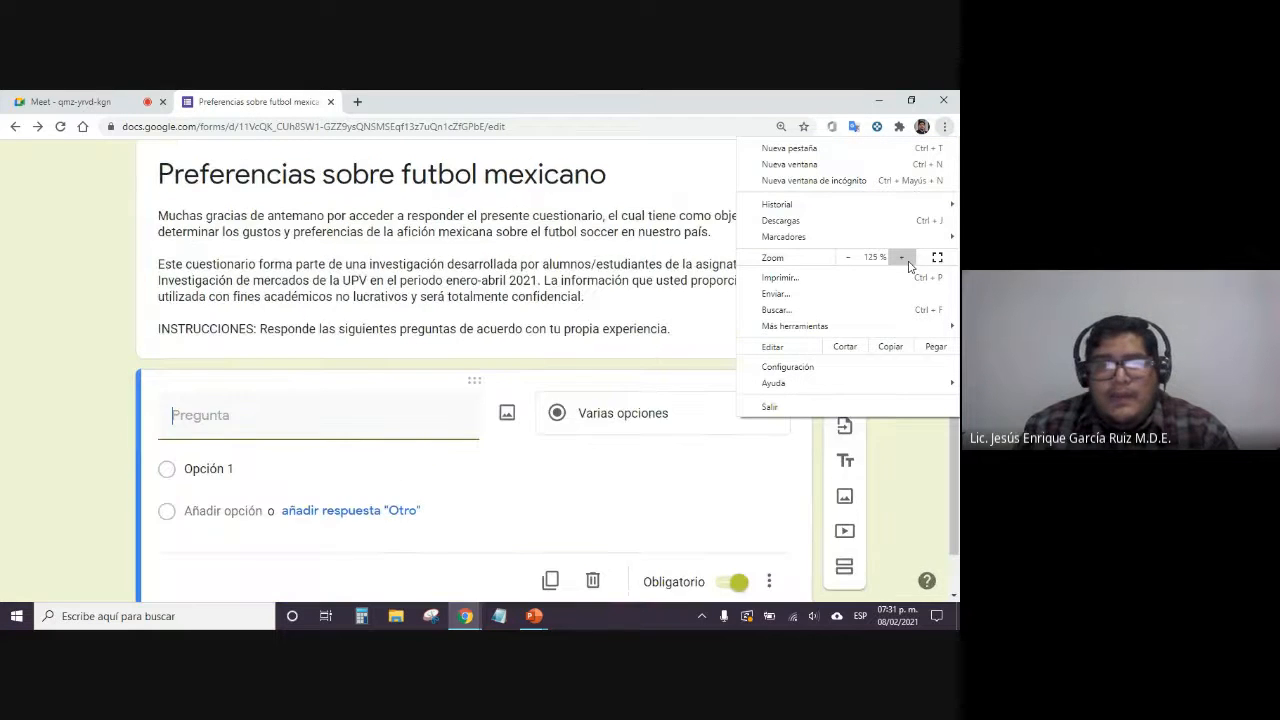
pyautogui.click(560, 366)
pyautogui.scroll(-4, 554, 369)
pyautogui.scroll(1, 247, 274)
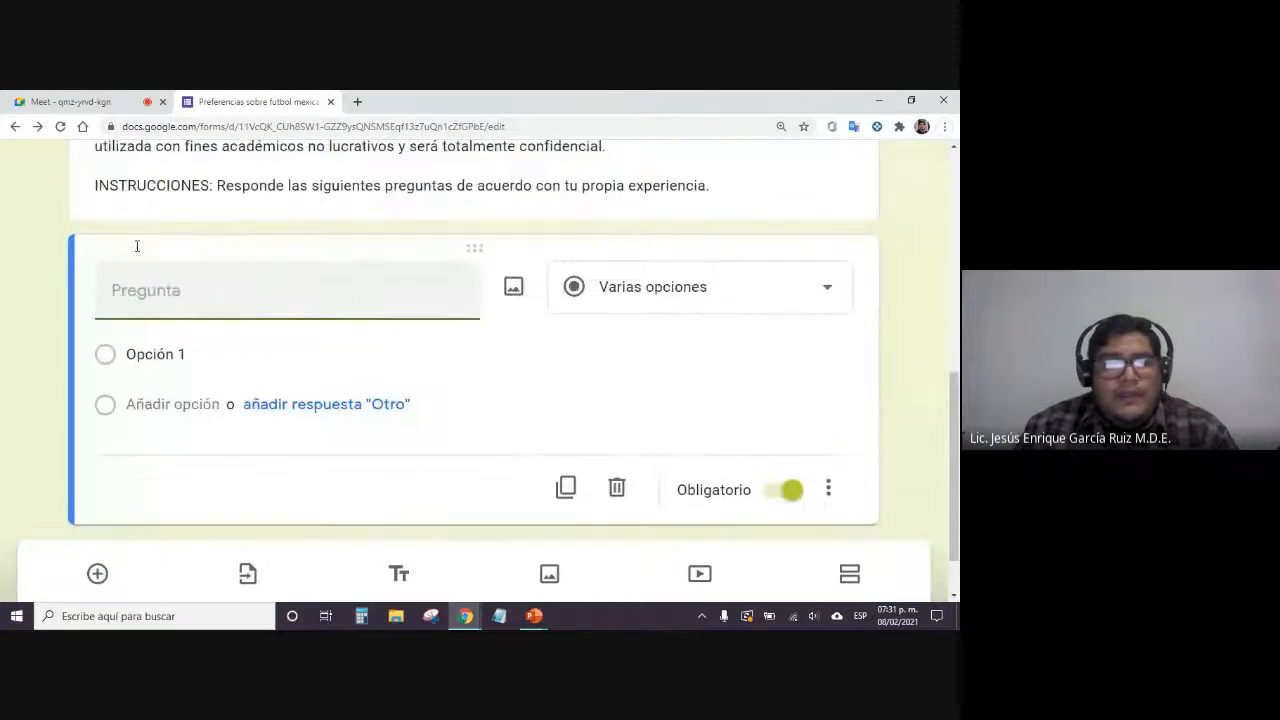
pyautogui.click(44, 271)
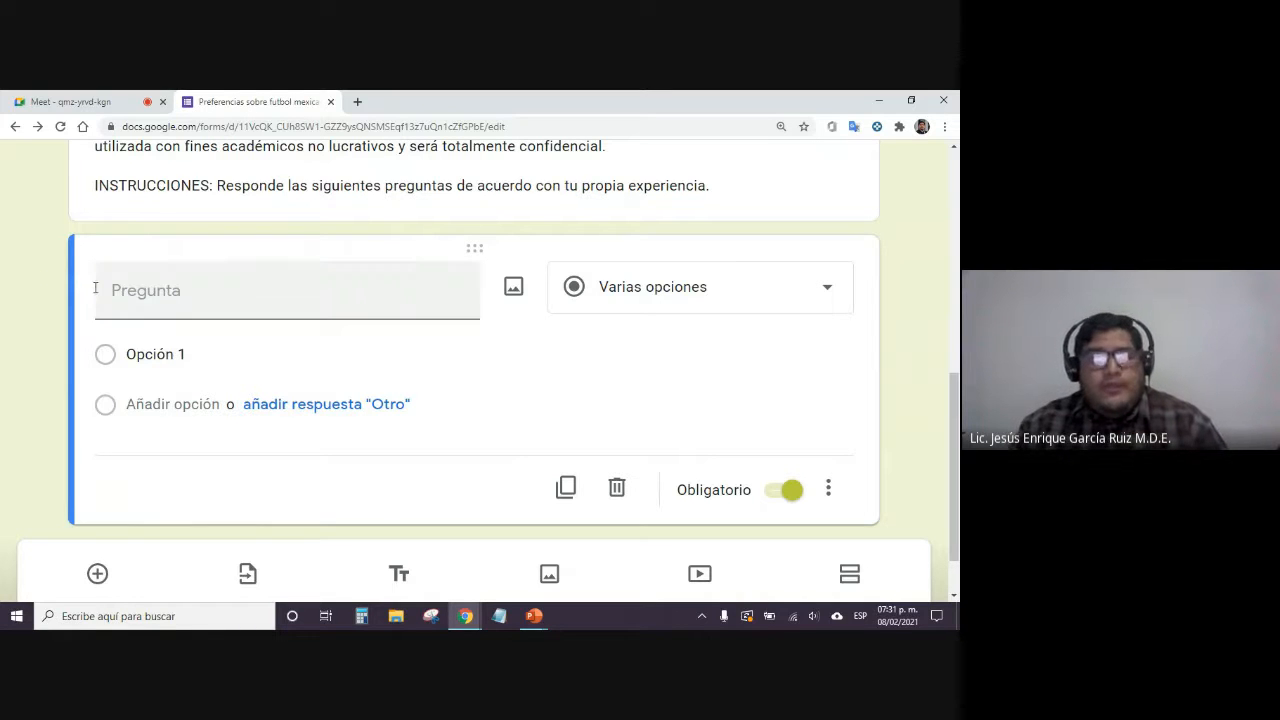
# Switch to Notepad and write the heading "Demográficas" in a blank note
pyautogui.click(499, 616)
pyautogui.write('Demogr')
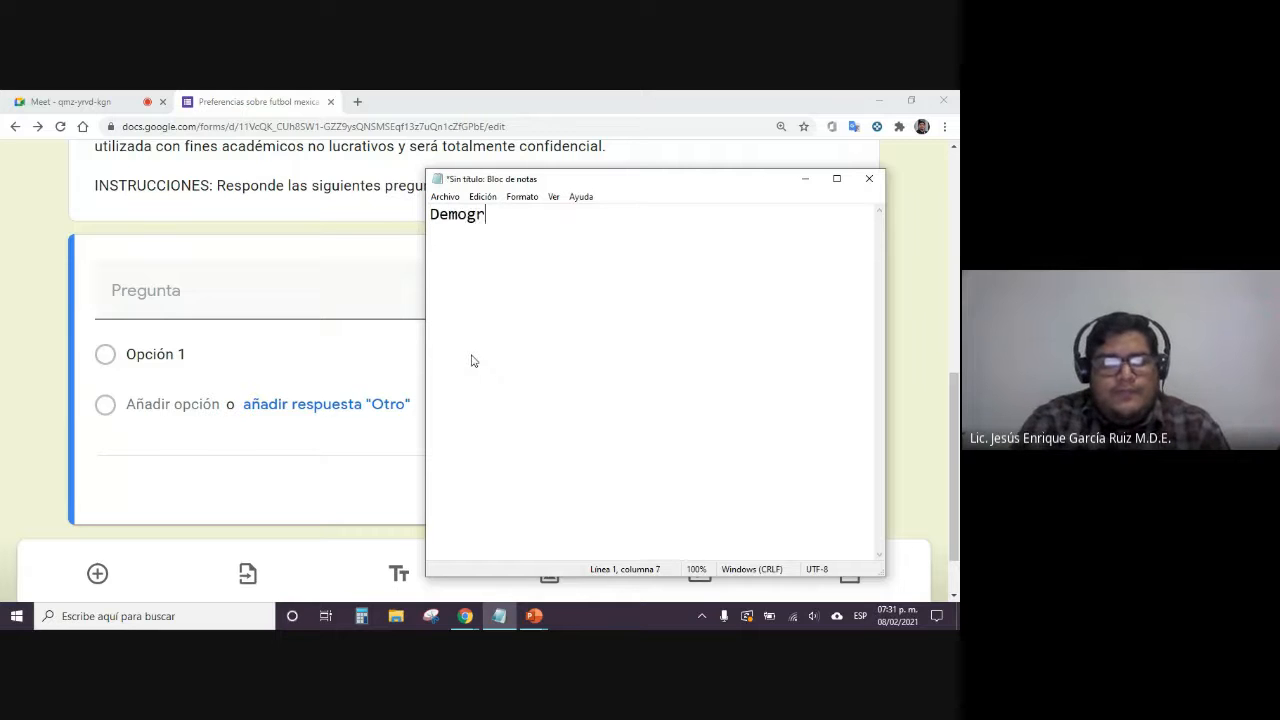
pyautogui.write('áficas')
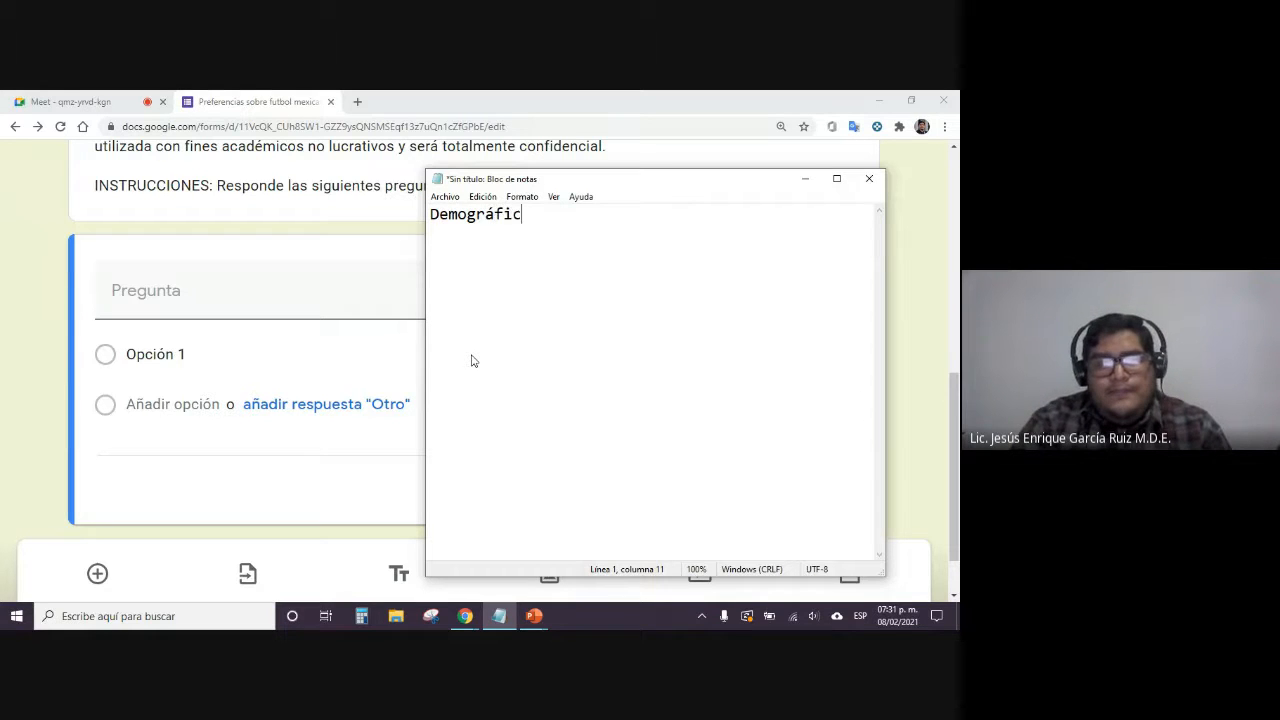
# Set the note's font size to 36
pyautogui.click(530, 196)
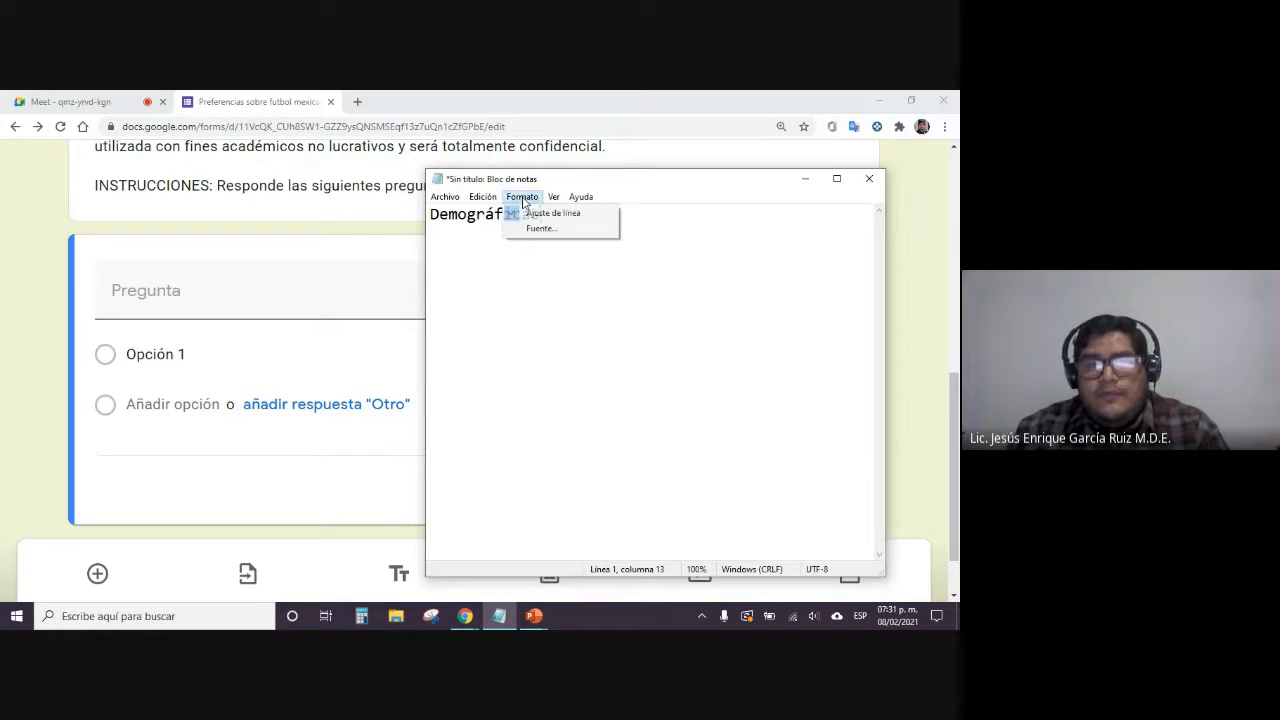
pyautogui.click(552, 228)
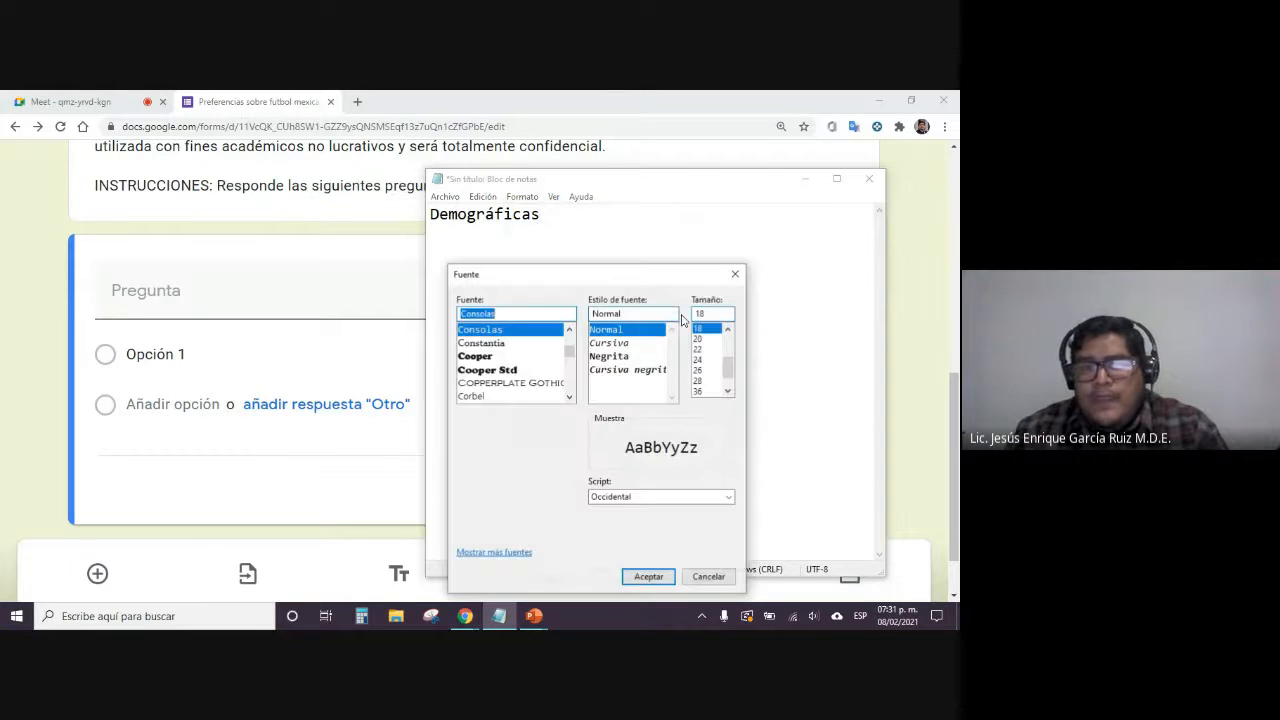
pyautogui.click(703, 391)
pyautogui.click(707, 397)
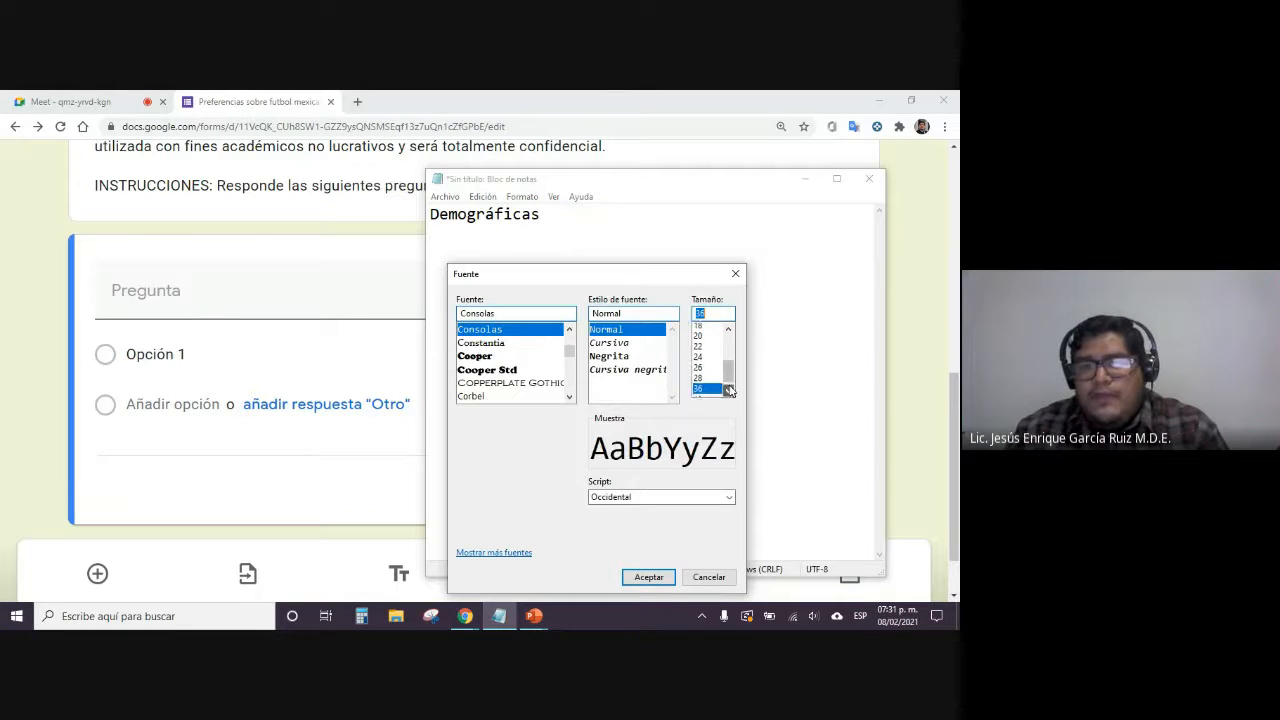
pyautogui.click(647, 577)
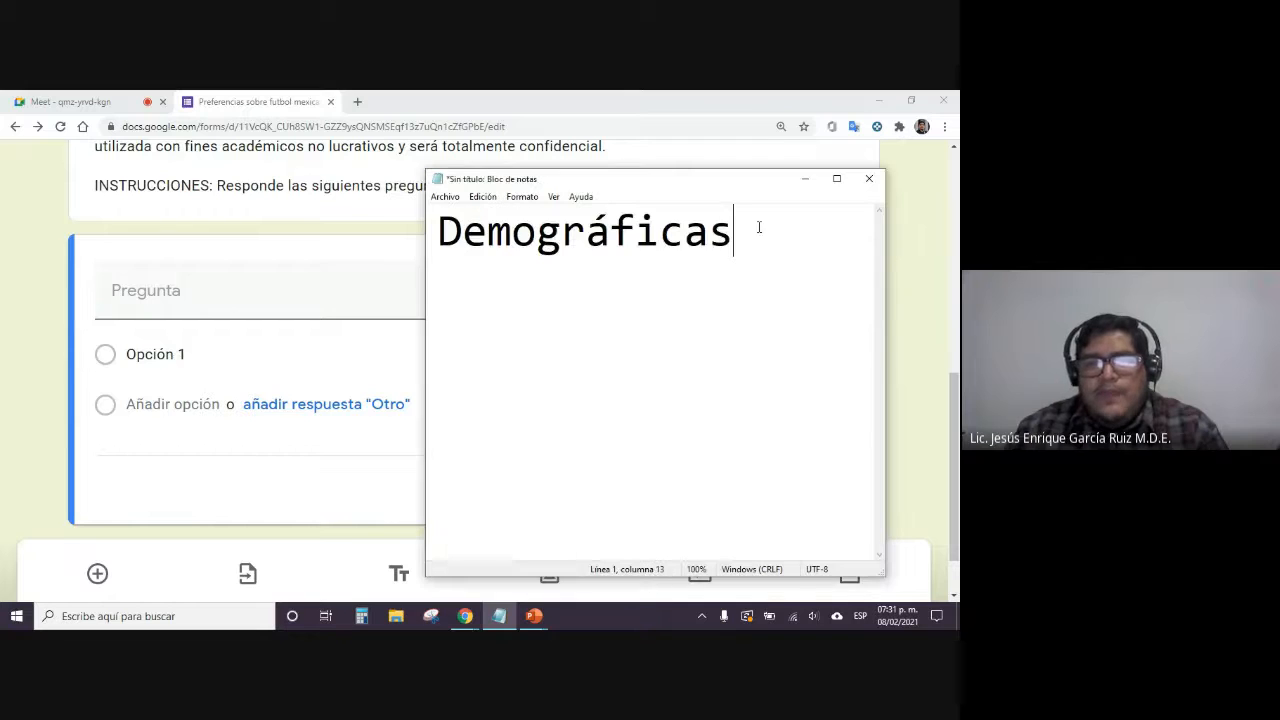
# Add the dashed list items "-Edad" and "-Género/sexo" under the Demográficas heading
pyautogui.press('Return')
pyautogui.write('Edad')
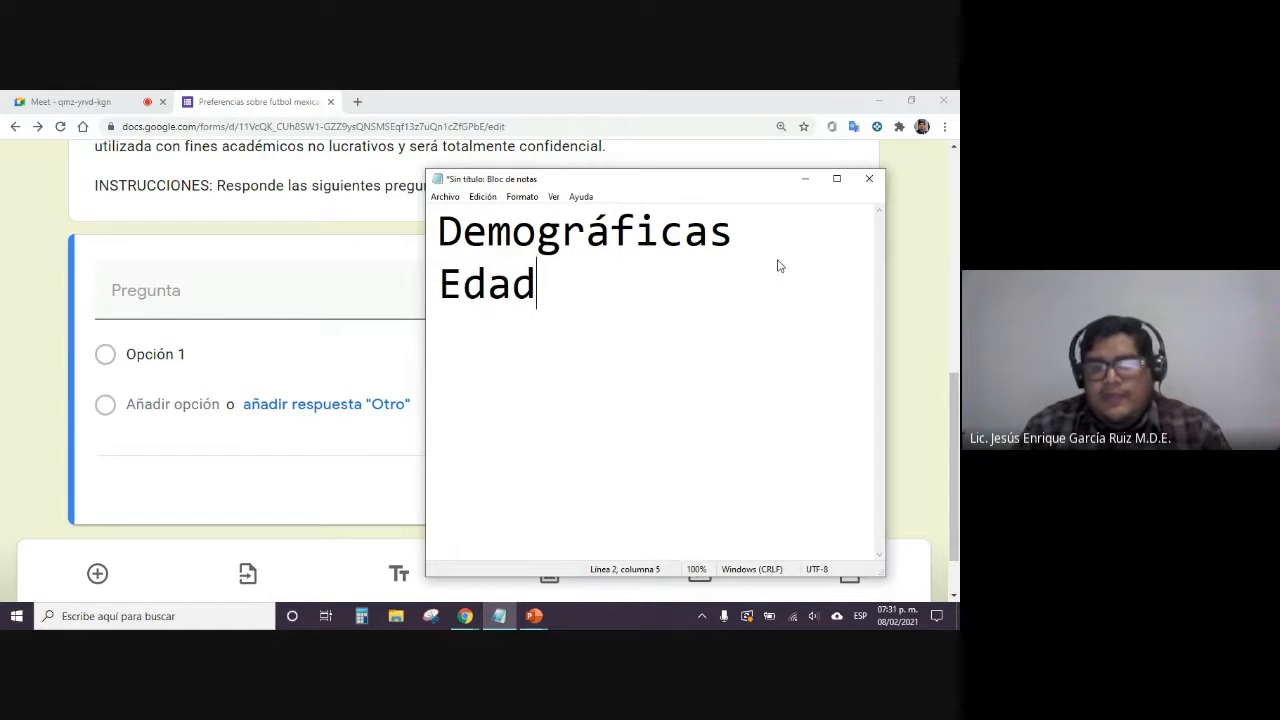
pyautogui.press('Home')
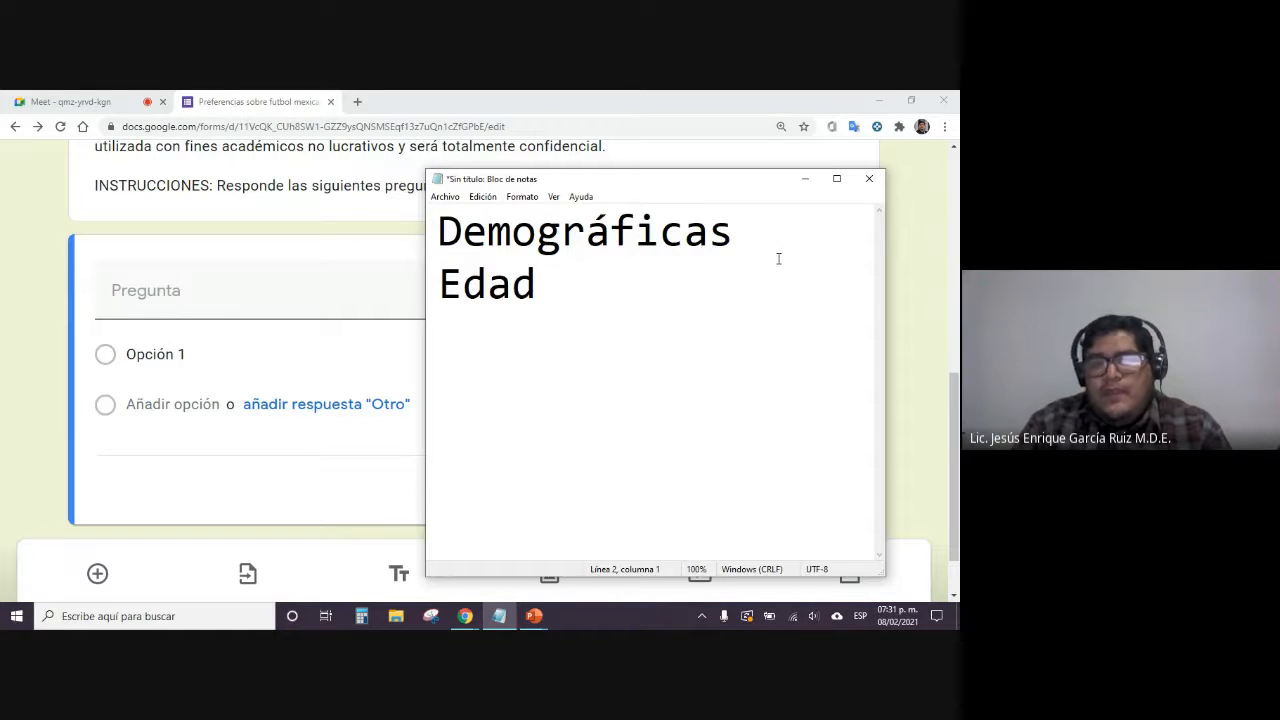
pyautogui.write('-')
pyautogui.press('End')
pyautogui.press('Return')
pyautogui.write('-')
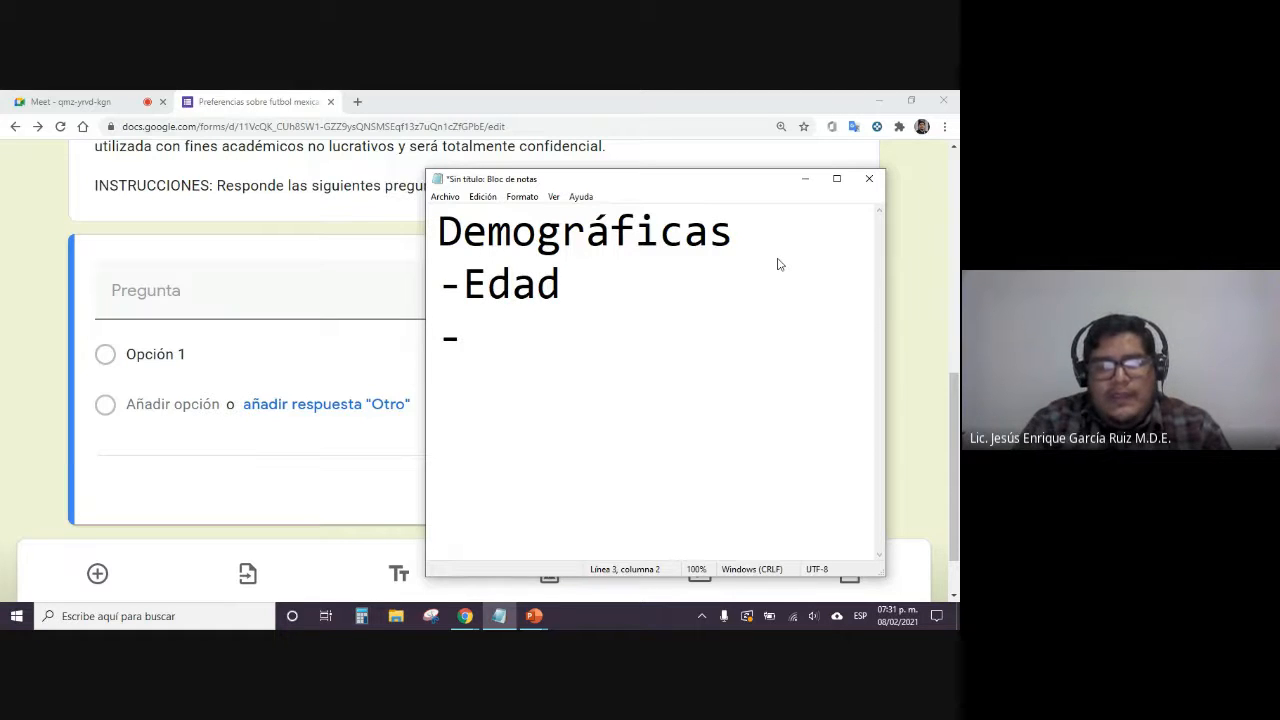
pyautogui.write('Género')
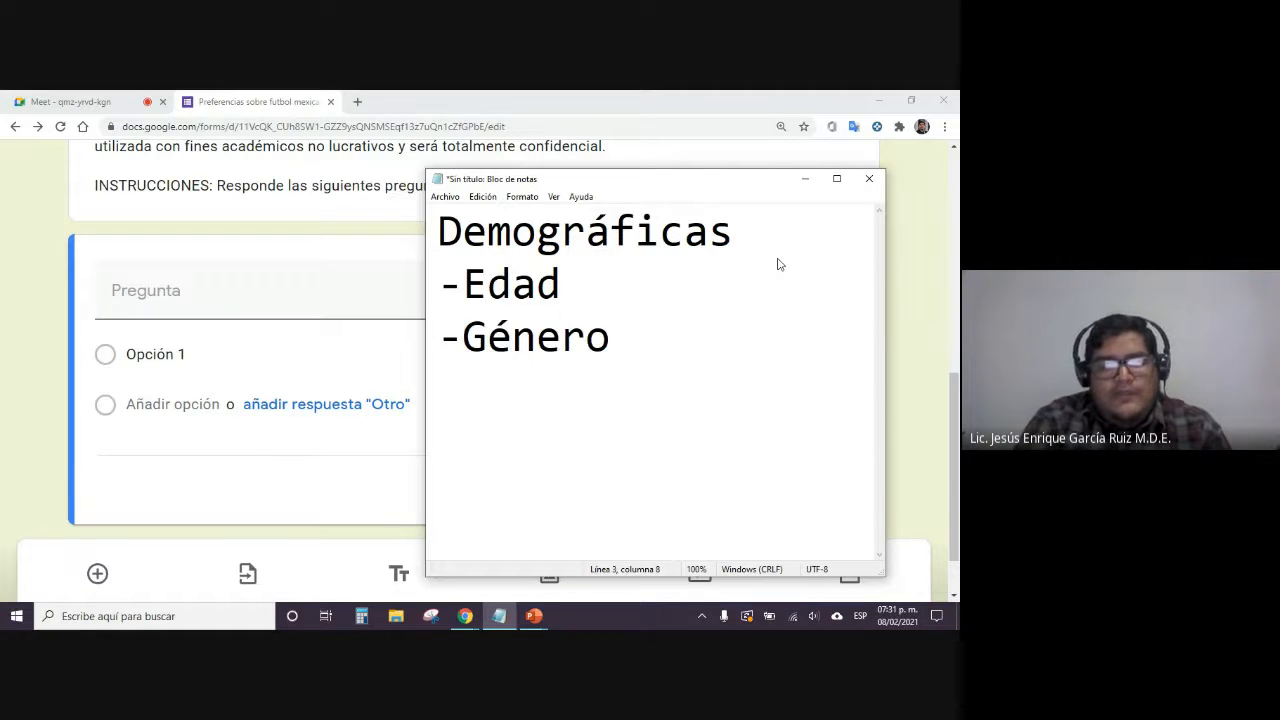
pyautogui.write('/sexo')
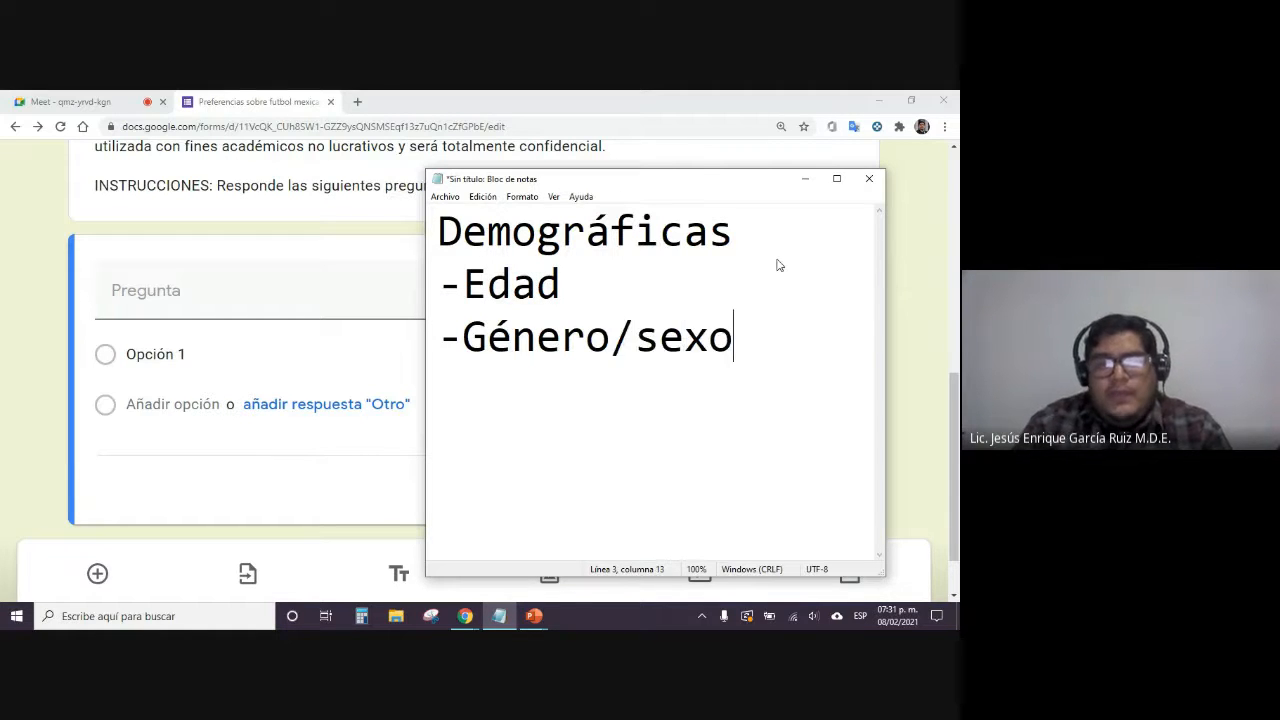
# Add the list items "-Nivel de ingresos" and "-Ocupación" to the demographic notes
pyautogui.press('Return')
pyautogui.write('-')
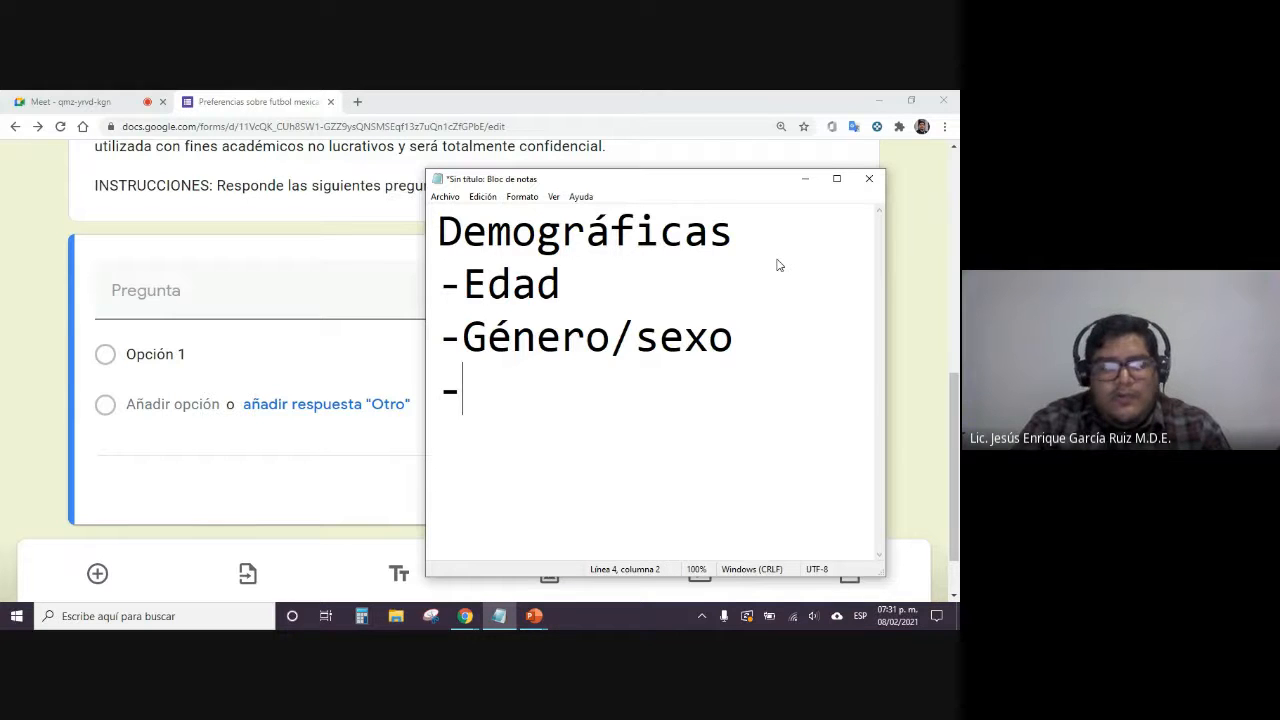
pyautogui.write('Nivel de i')
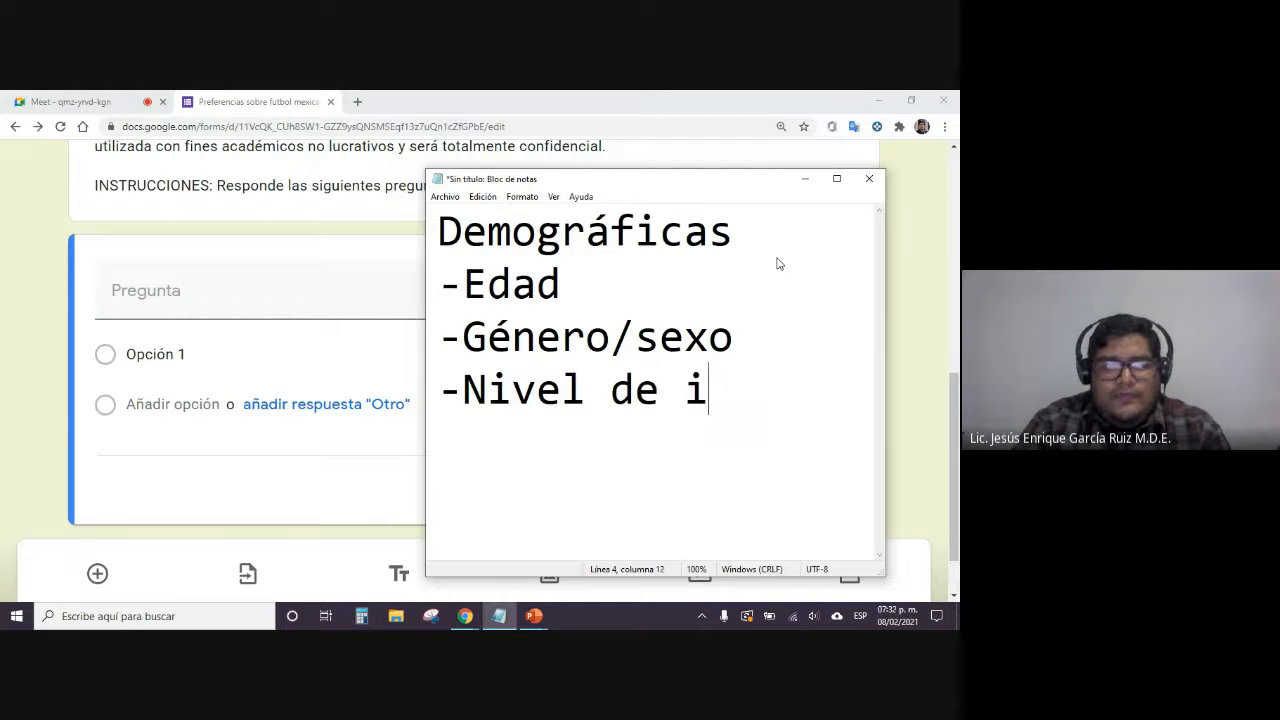
pyautogui.write('ngresos ')
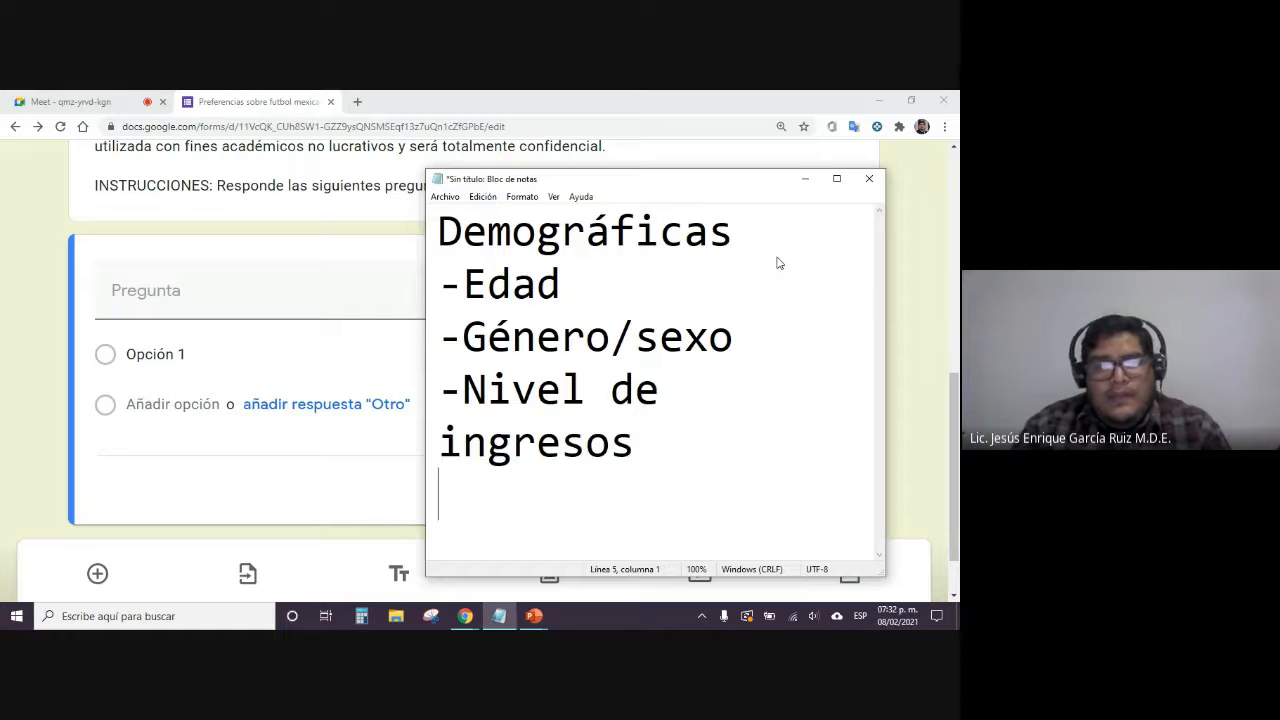
pyautogui.write('-Ocupaci')
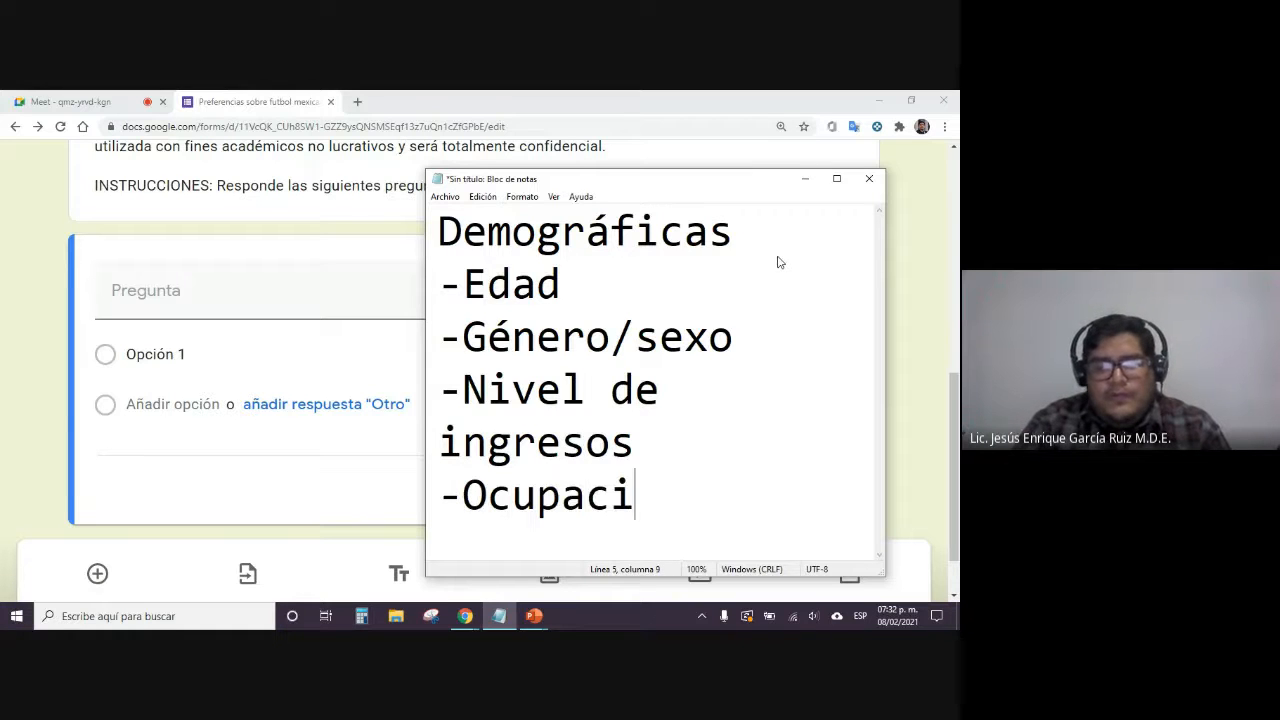
pyautogui.write('ón')
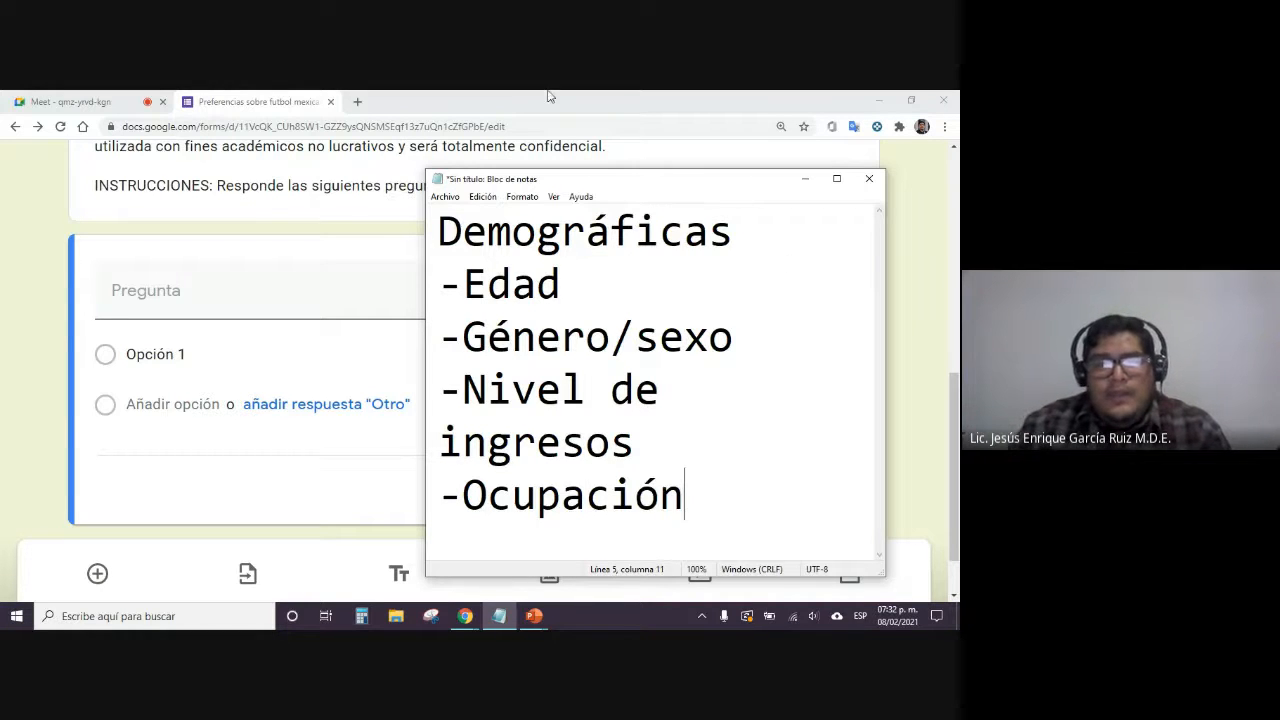
# Widen the note window and add the list items "-Hogar" and "-Familiares" below Ocupación
pyautogui.click(433, 270)
pyautogui.moveTo(422, 251); pyautogui.dragTo(281, 251)
pyautogui.click(603, 440)
pyautogui.press('Return')
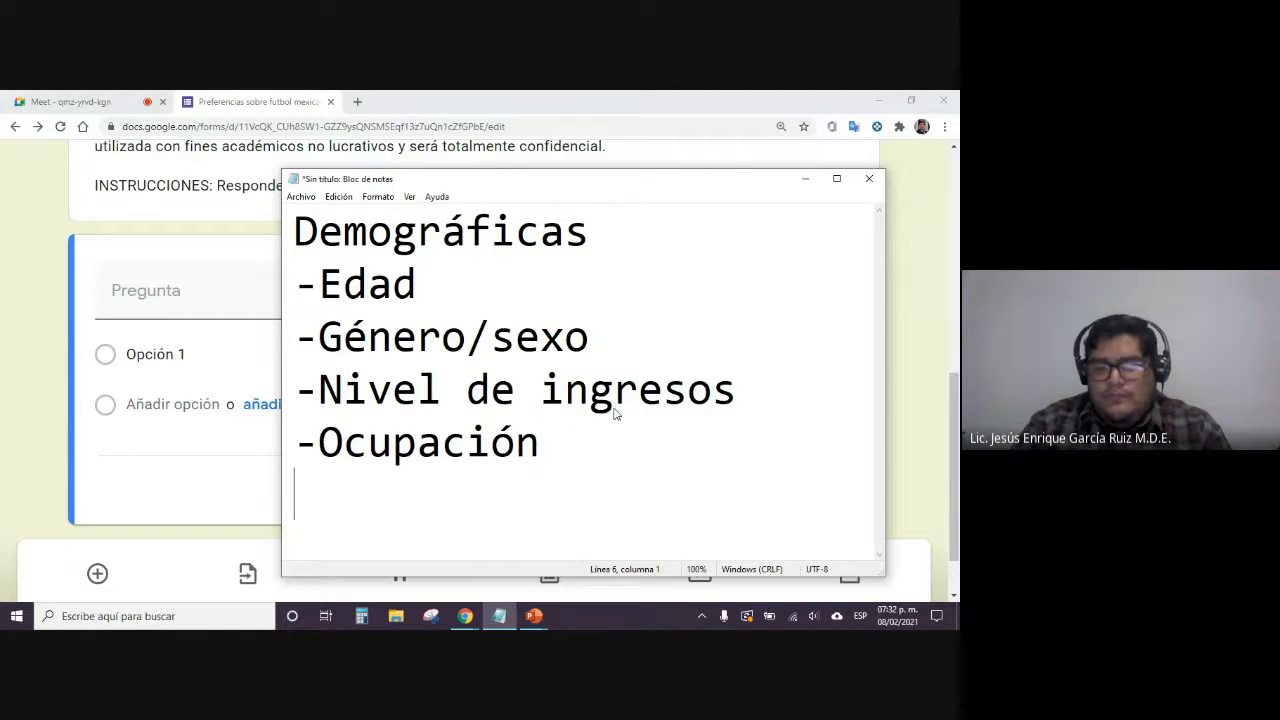
pyautogui.write('-Hogar')
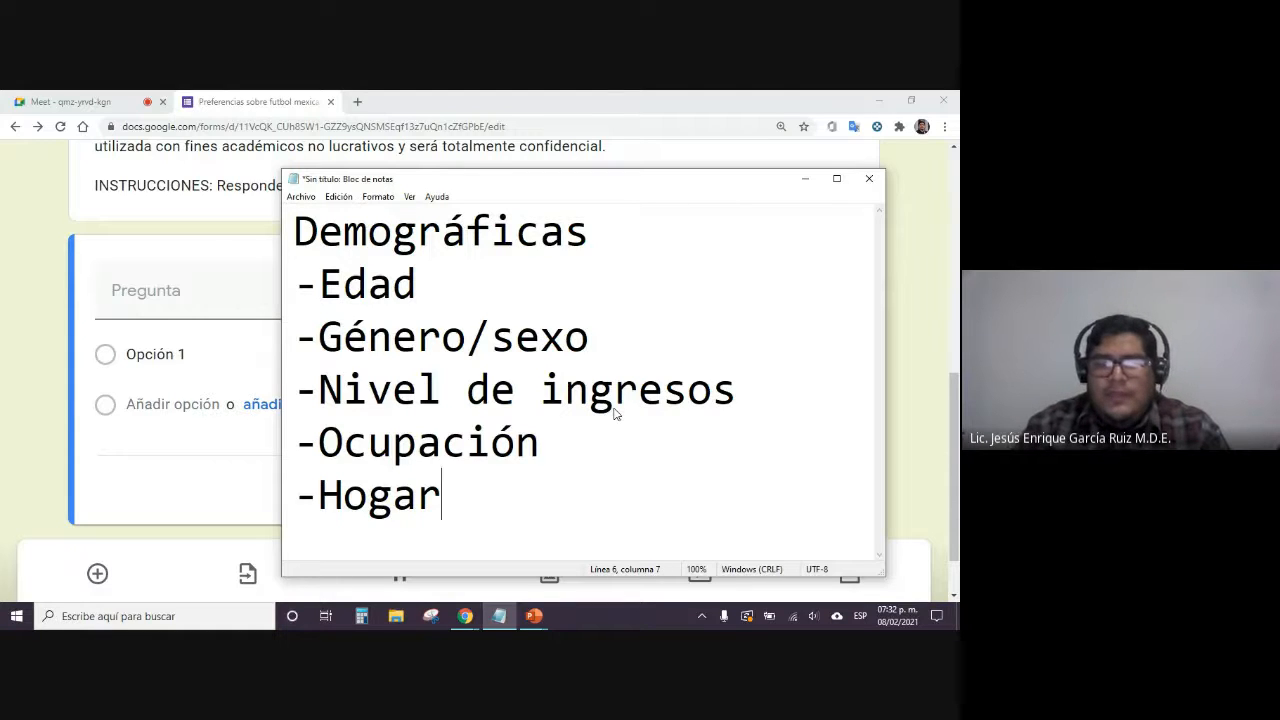
pyautogui.press('Return')
pyautogui.write('-Fam')
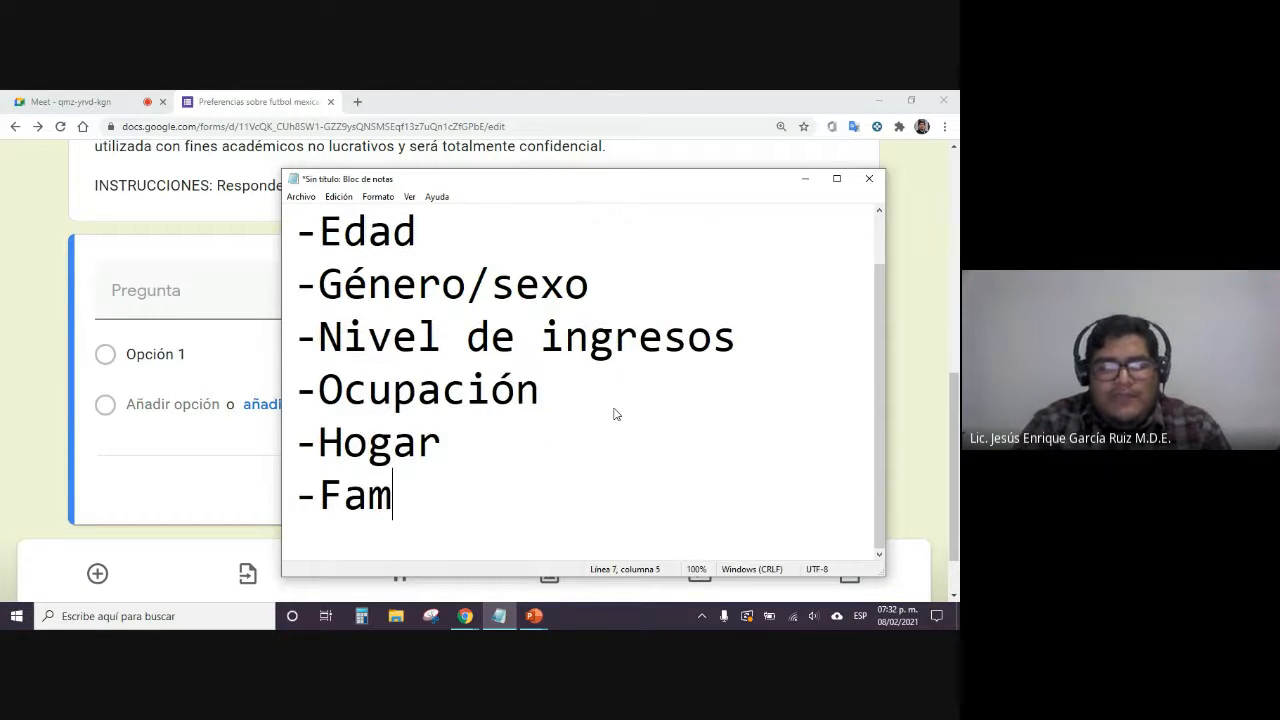
pyautogui.write('iliares')
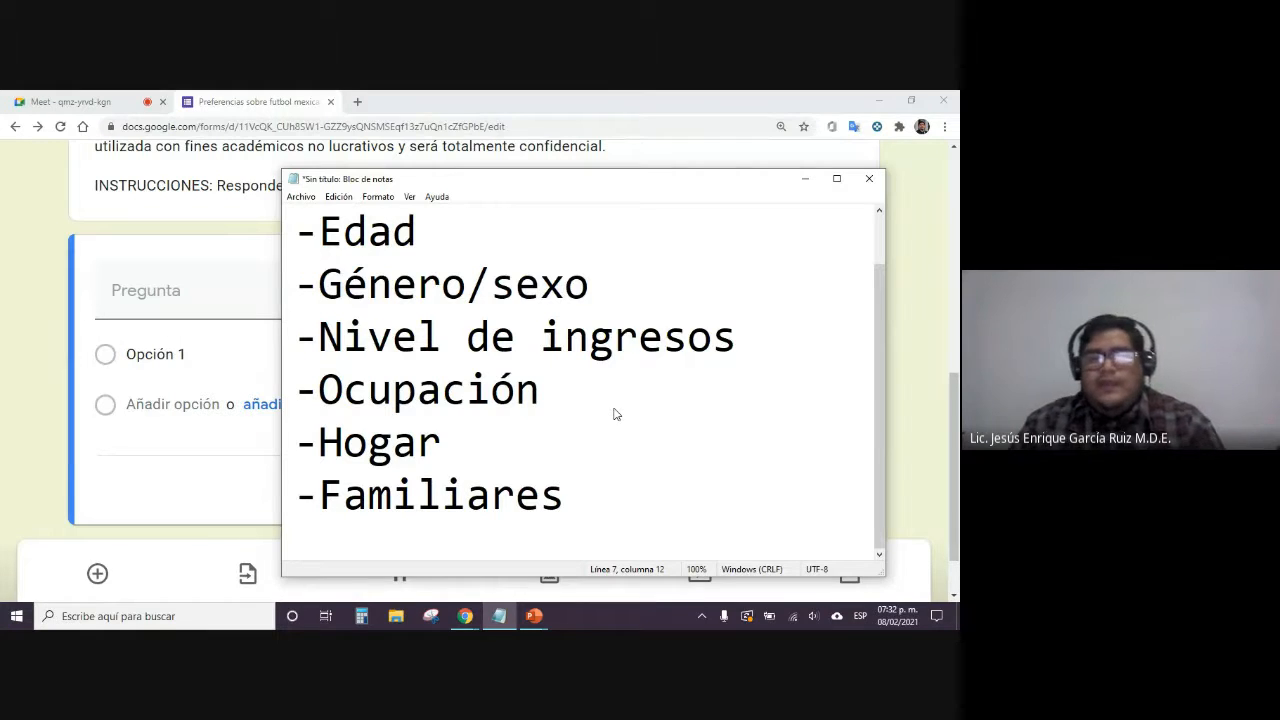
# Make the note window taller to show the whole list, and close the note without saving
pyautogui.scroll(1, 533, 428)
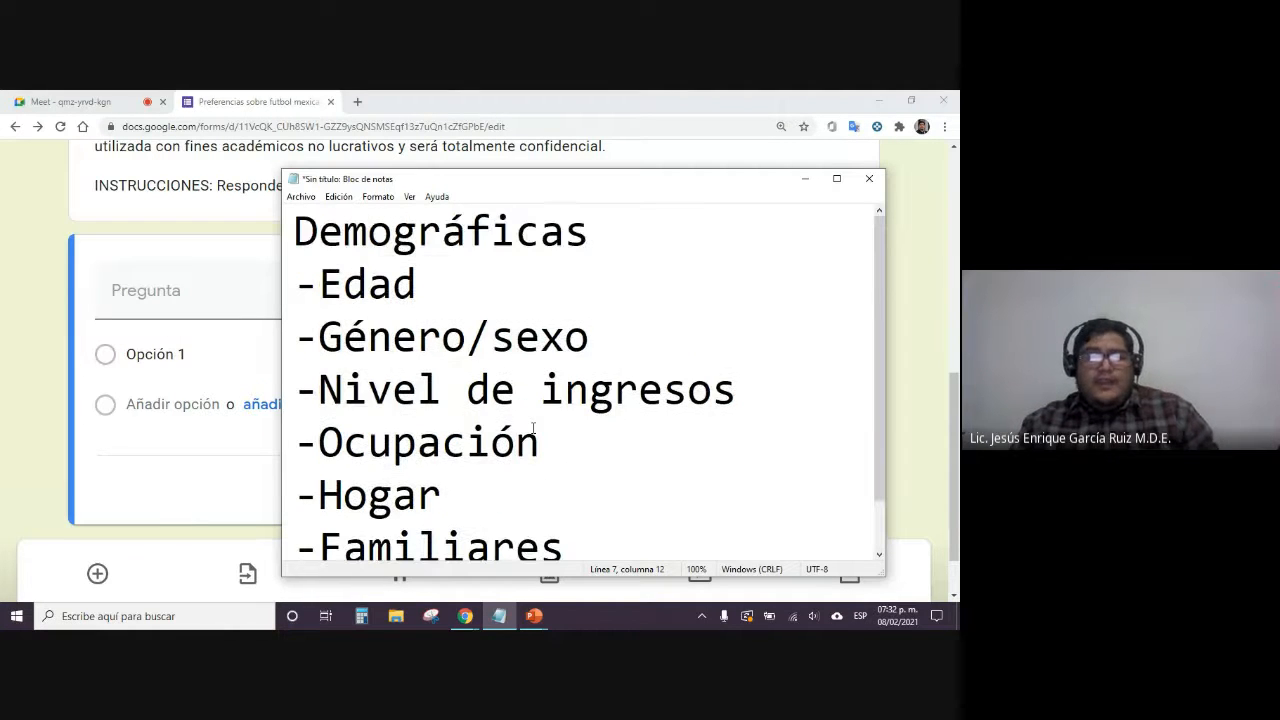
pyautogui.moveTo(576, 173); pyautogui.dragTo(576, 143)
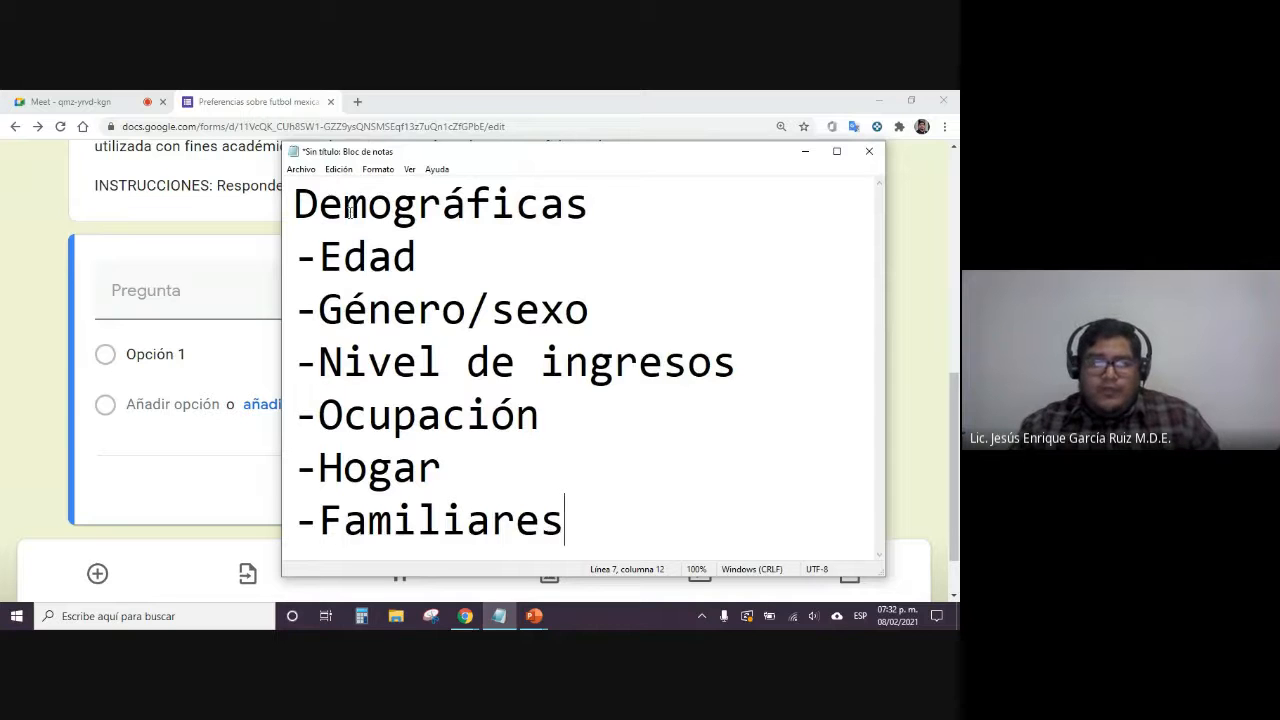
pyautogui.click(868, 161)
pyautogui.click(485, 355)
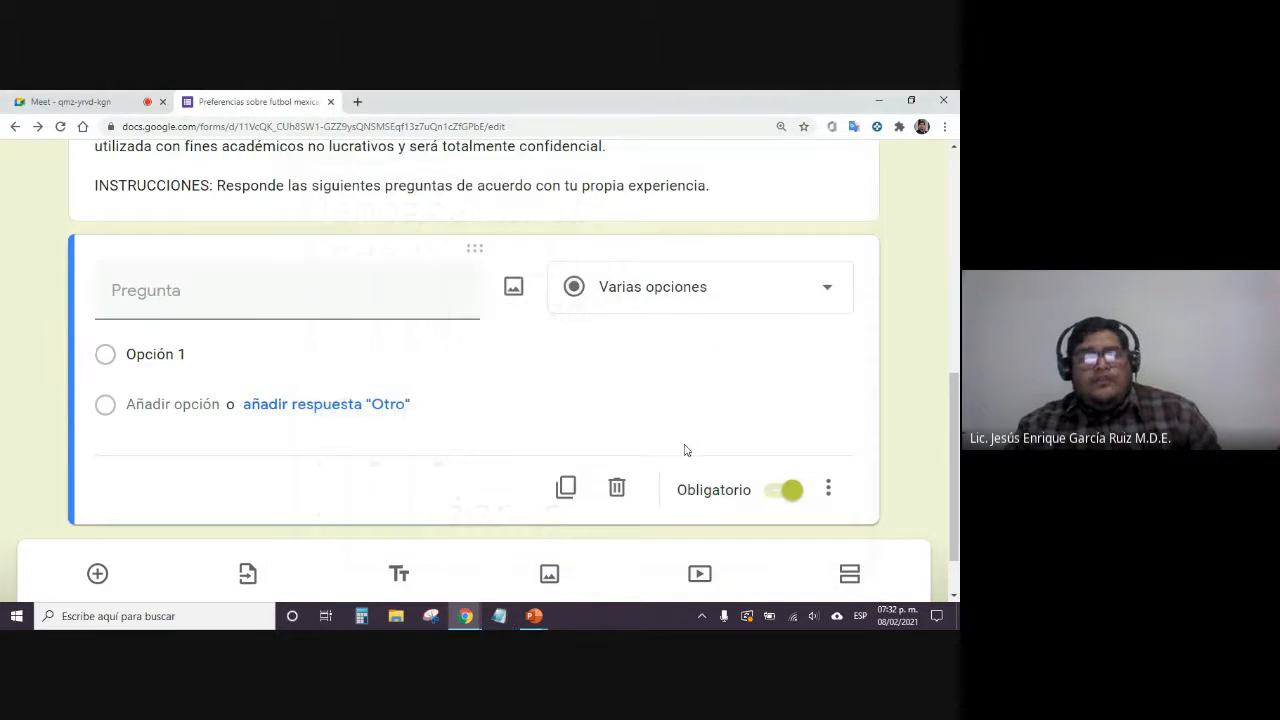
# Enter "¿Cuál es tu edad?" as the text of the blank required question
pyautogui.click(154, 300)
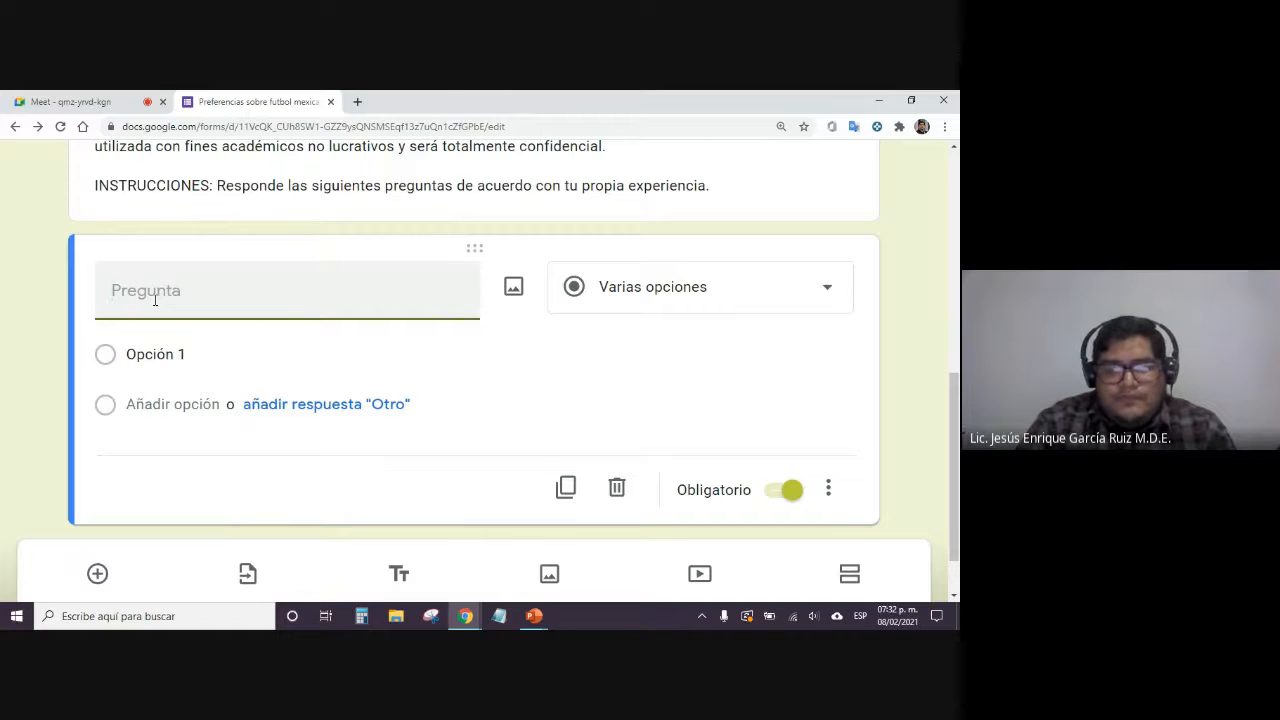
pyautogui.write('¿Cu')
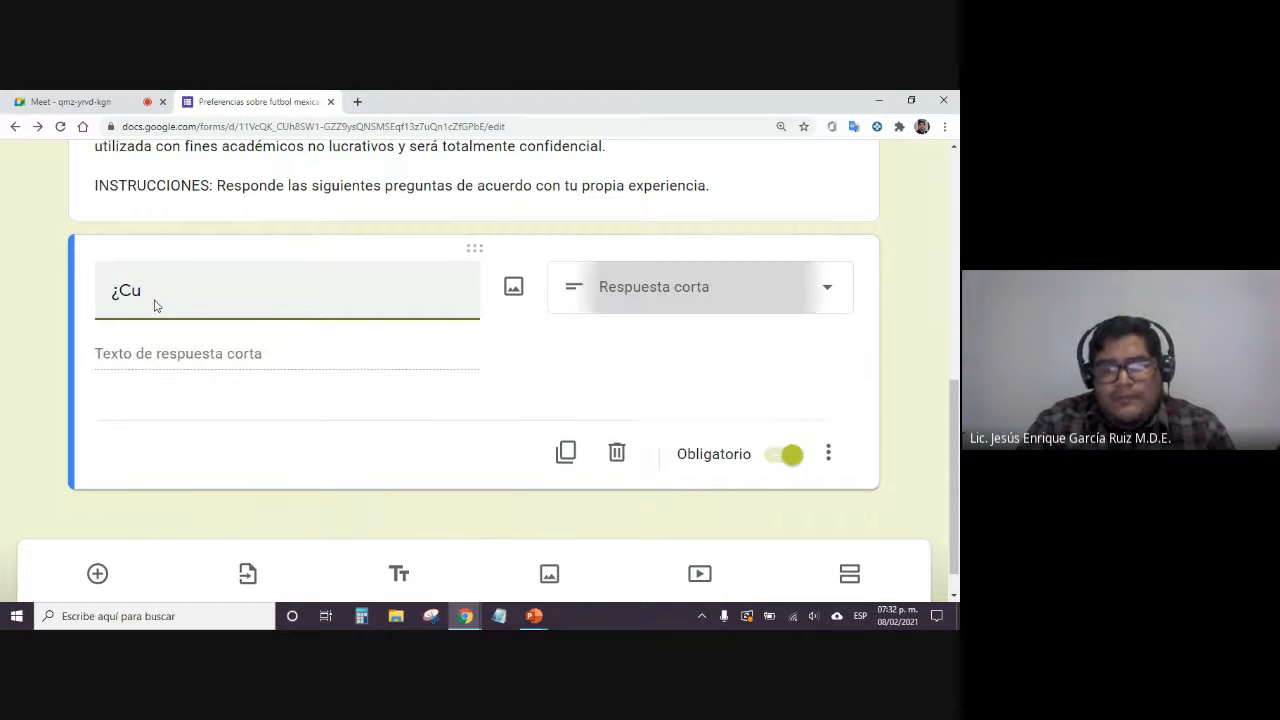
pyautogui.write('ál es tu e')
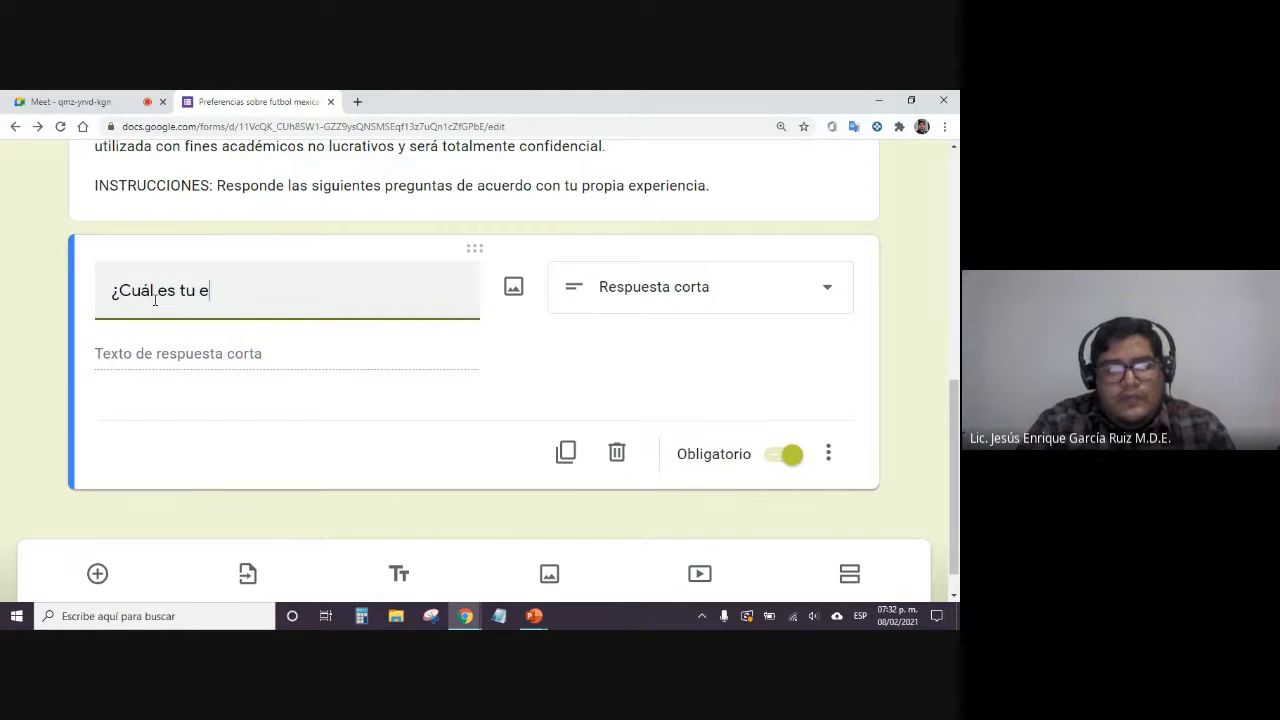
pyautogui.write('dad?')
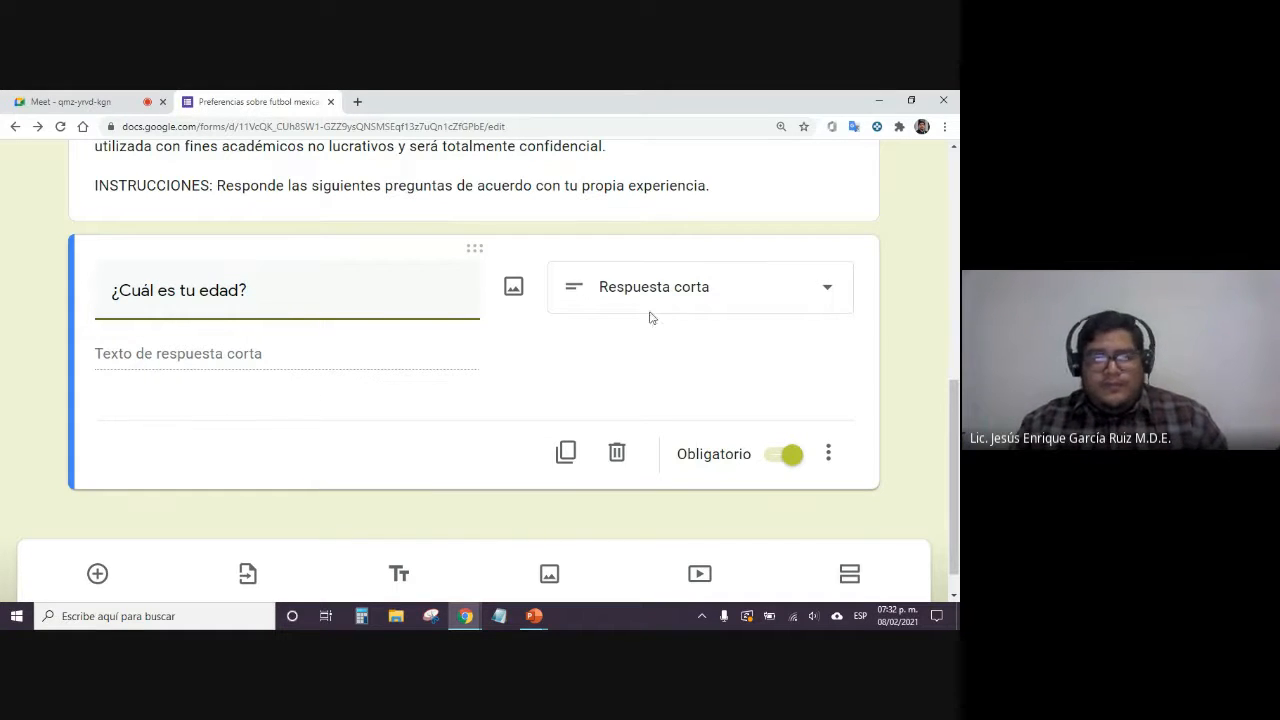
# Check the answer types available for the age question without changing it, and glance at the Meet call before returning to the form
pyautogui.click(726, 296)
pyautogui.click(726, 200)
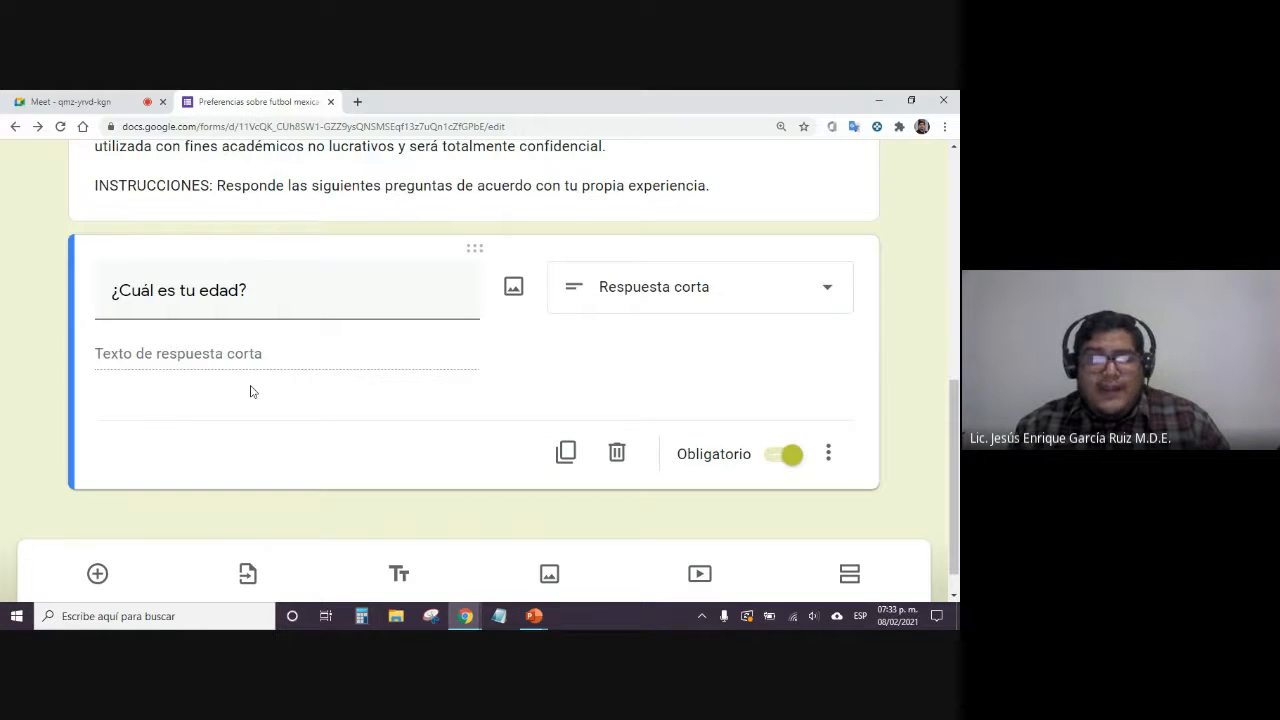
pyautogui.click(70, 101)
pyautogui.click(272, 96)
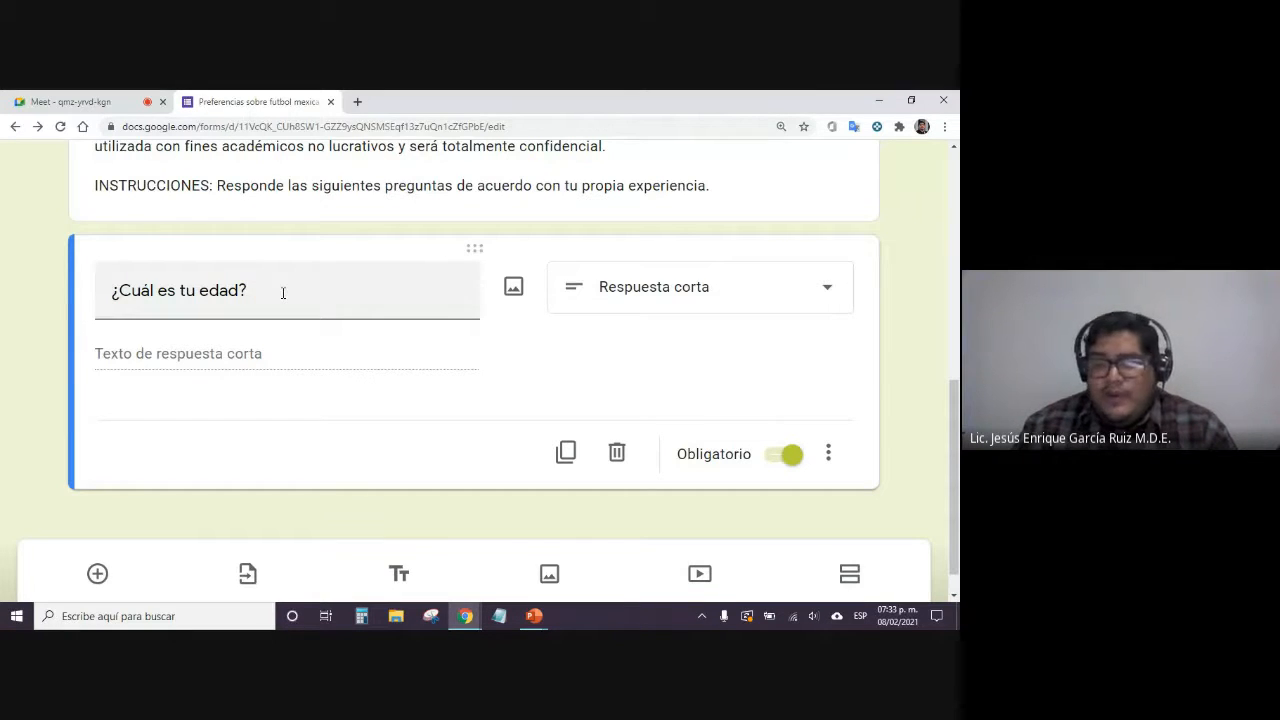
# Start rewording the age question by inserting "En cu" before its current text
pyautogui.tripleClick(283, 293)
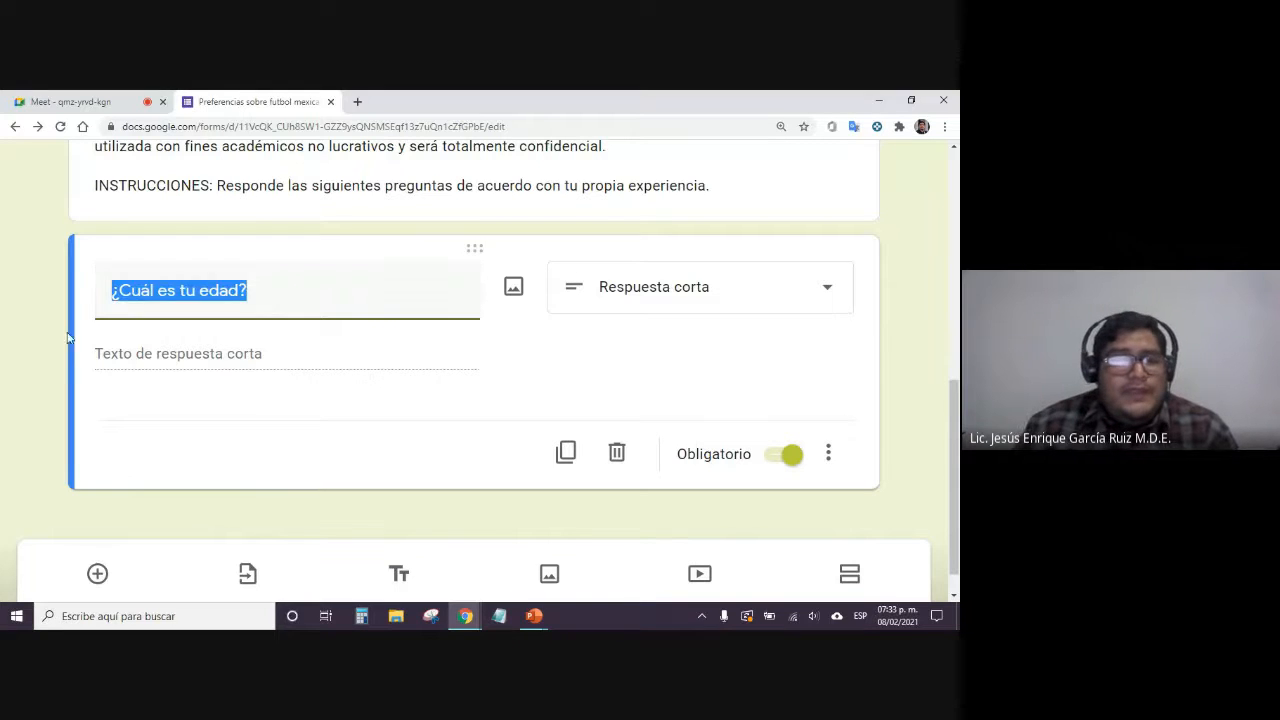
pyautogui.click(15, 318)
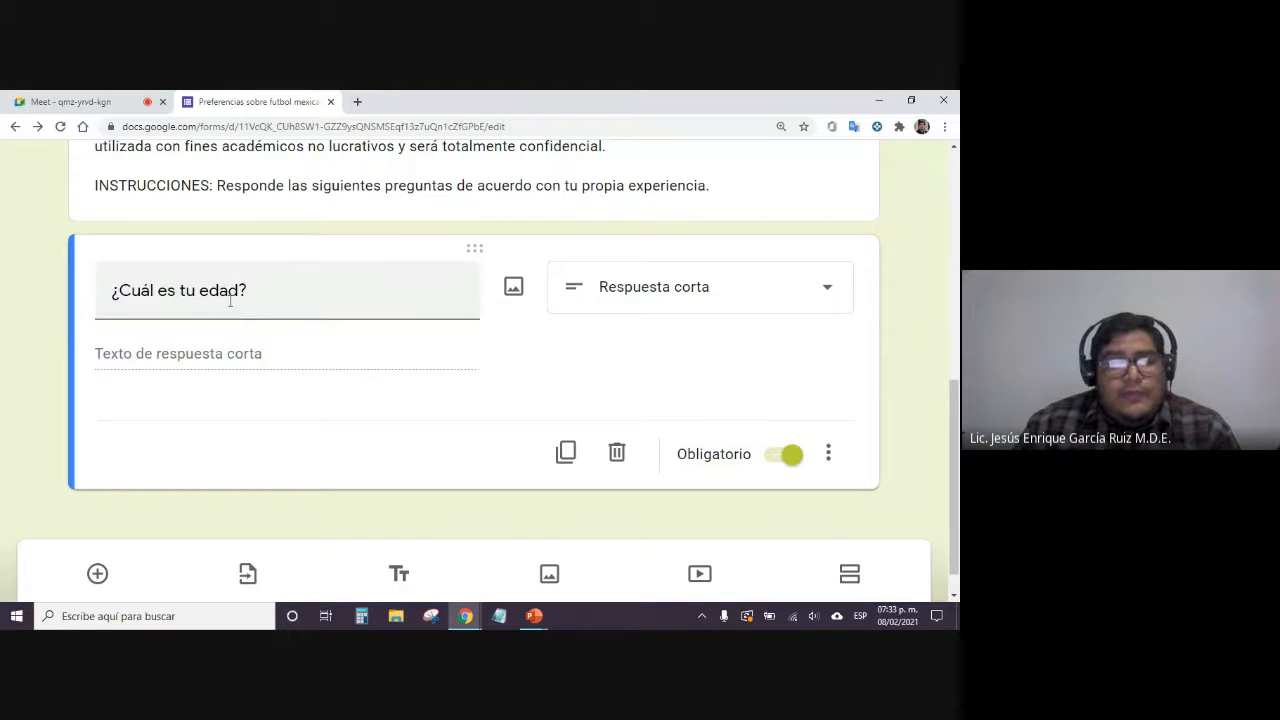
pyautogui.tripleClick(268, 289)
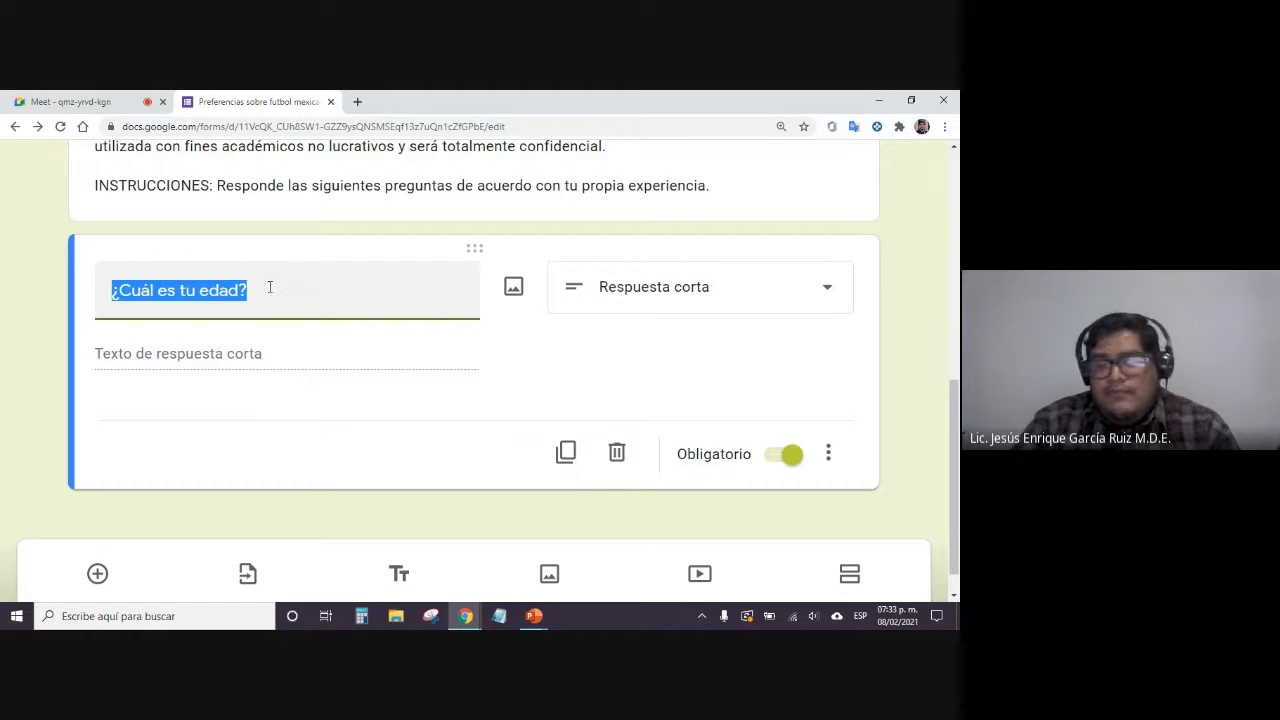
pyautogui.press('Home')
pyautogui.write('En cu')
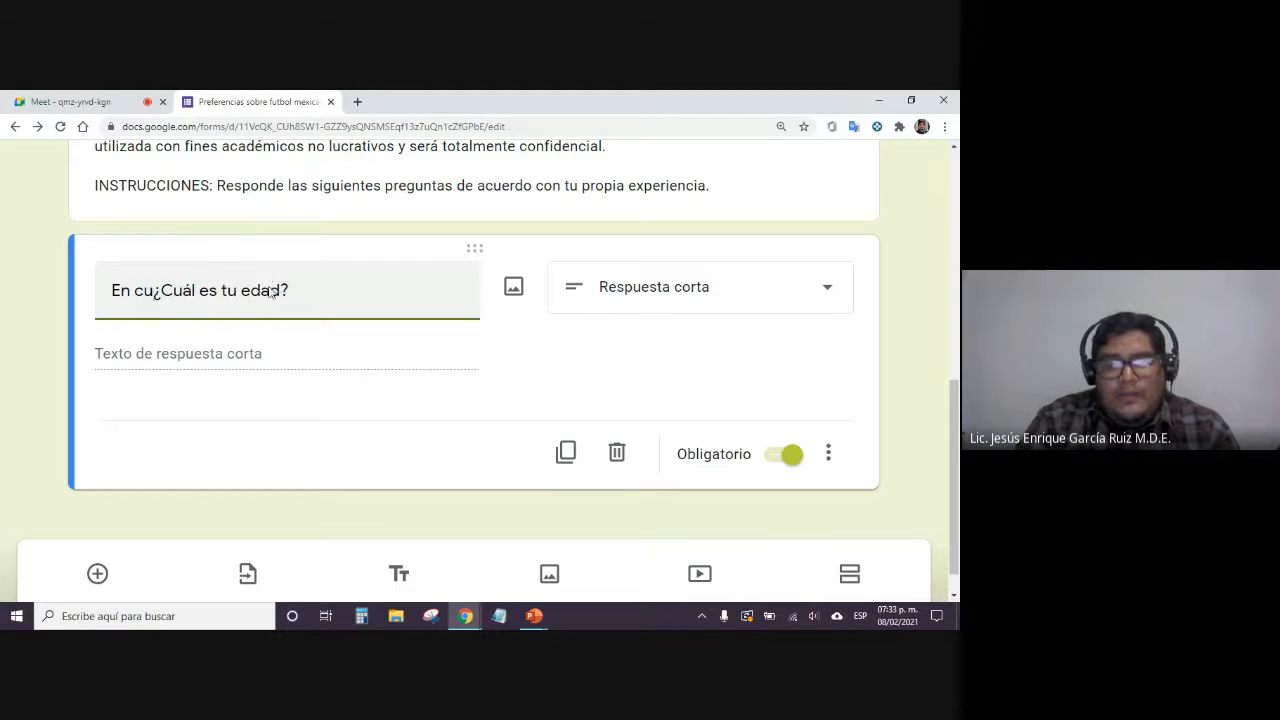
# Reword the age question as "¿En cuál de los siguientes rangos de edad te ubicas?", removing the old question text
pyautogui.write('ál de los ')
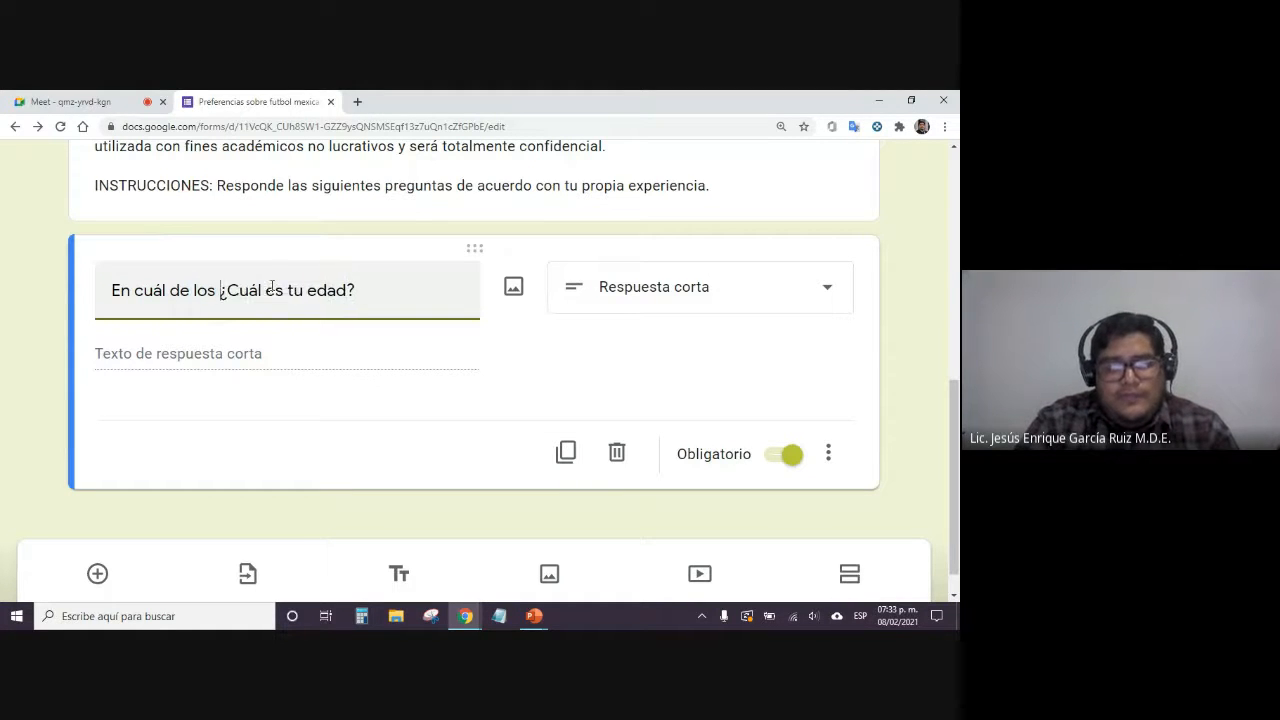
pyautogui.write('siguientes ran')
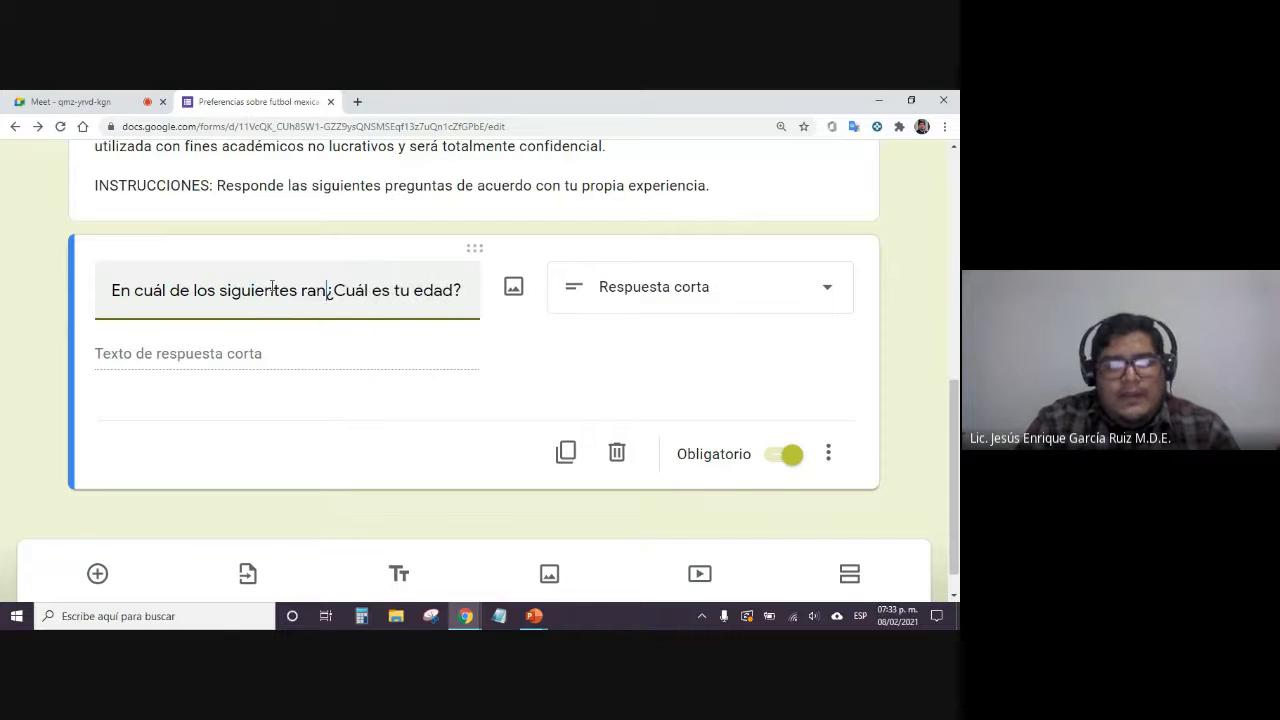
pyautogui.write('gos de edad ')
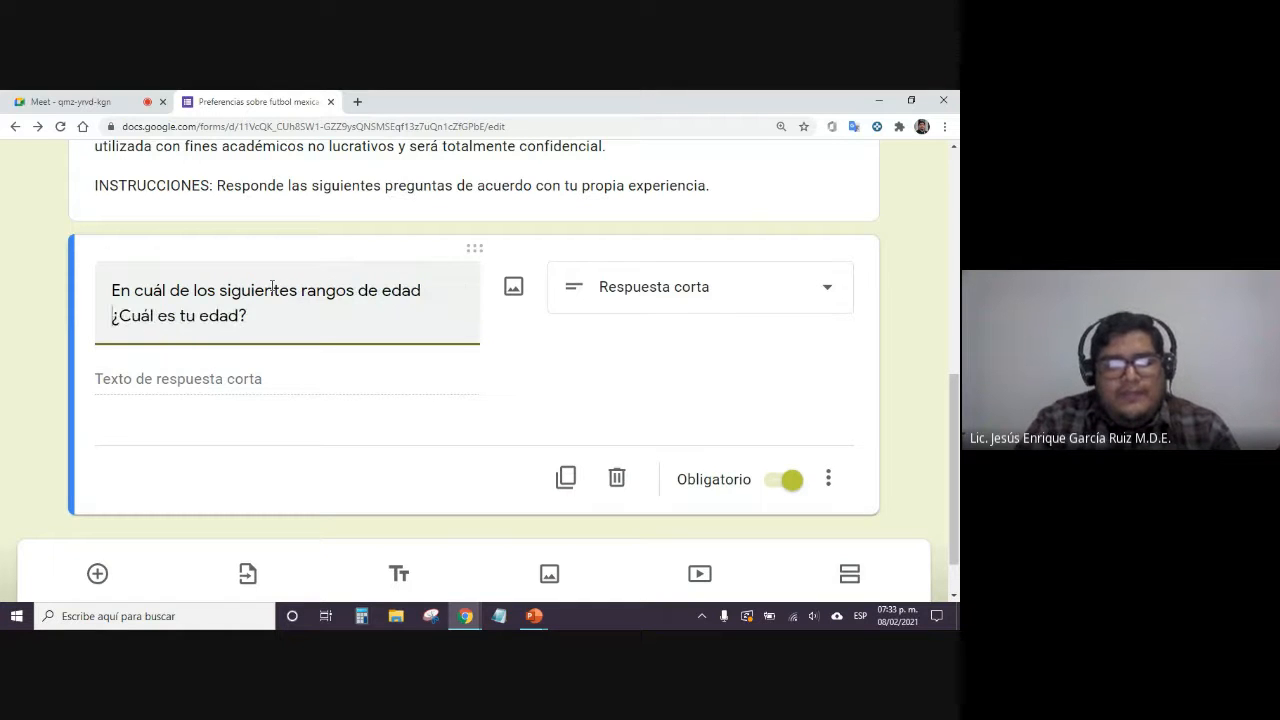
pyautogui.write('te ubicas')
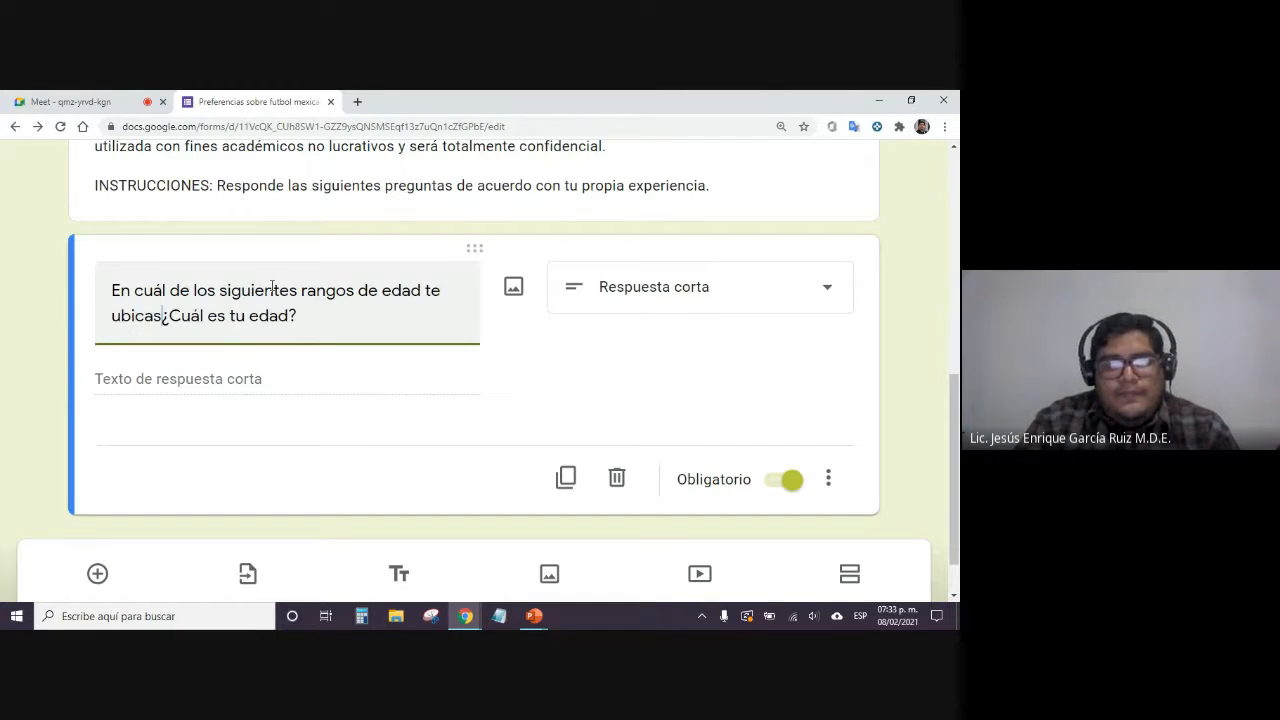
pyautogui.hotkey('shift', 'End')
pyautogui.press('BackSpace')
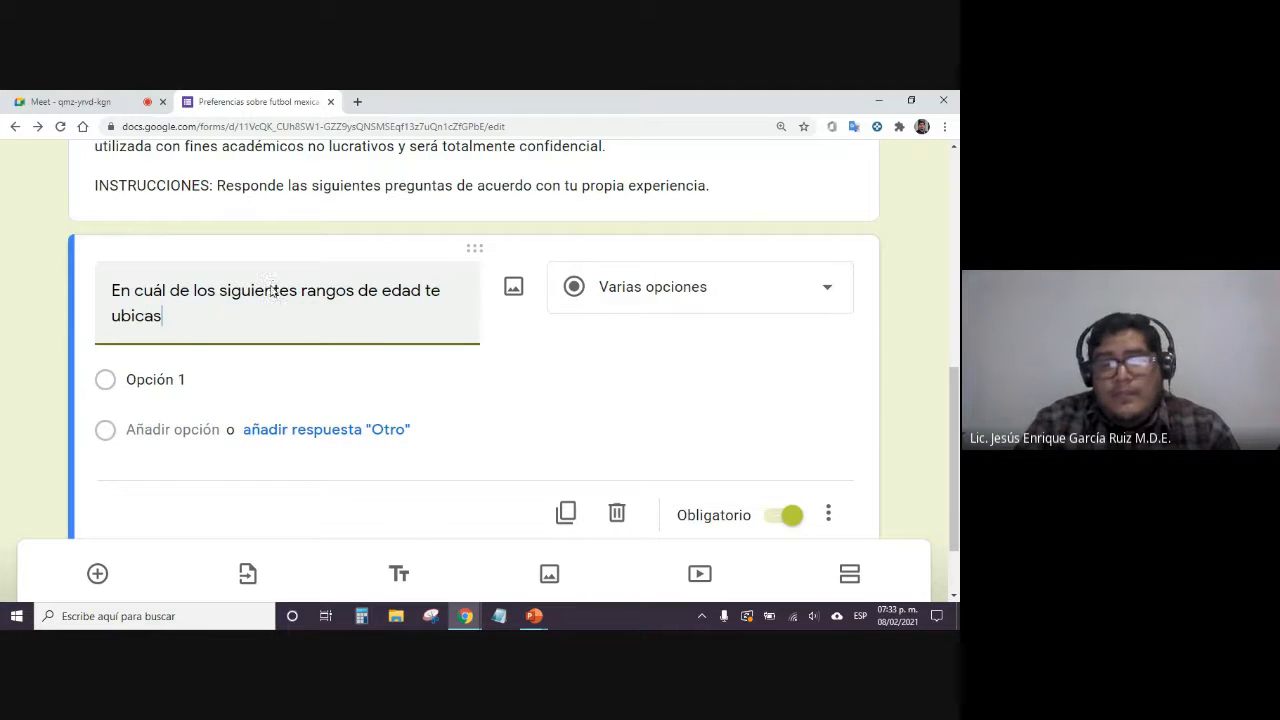
pyautogui.write('?')
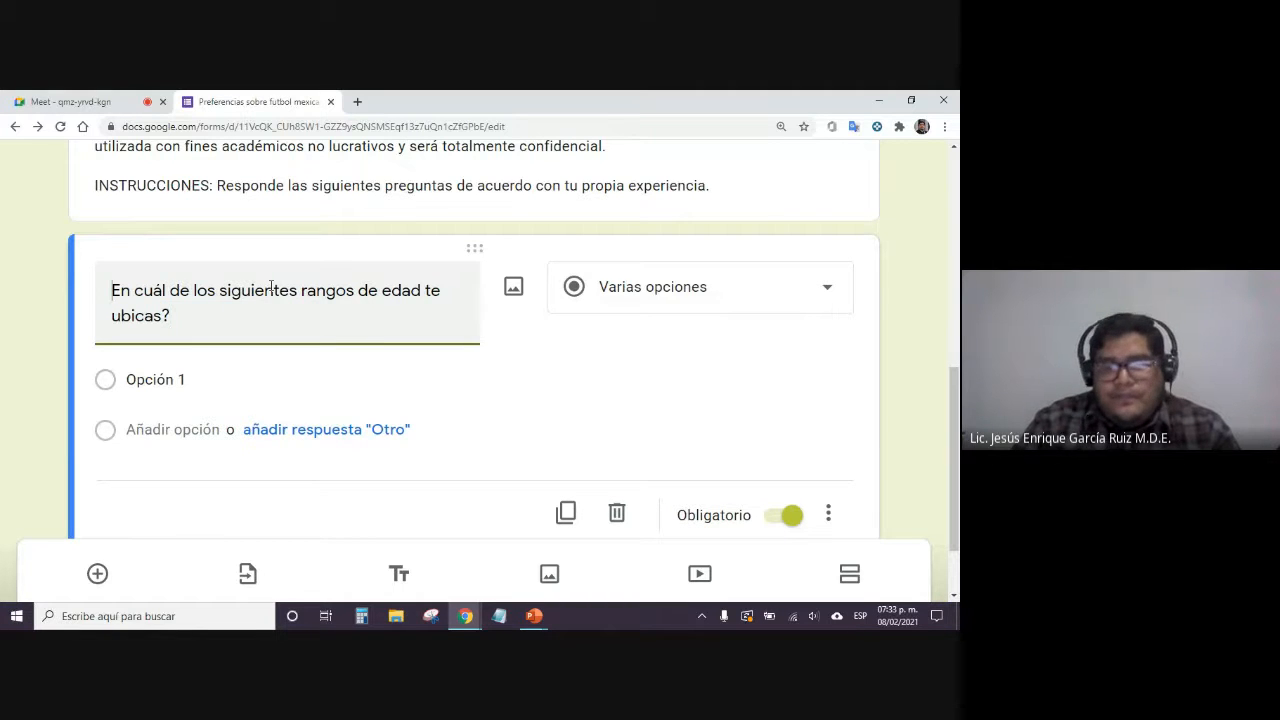
pyautogui.write('¿')
# Enter "Menor de 18 años" and "Entre 18 y 28 años" as the first two answer options of the age question
pyautogui.click(226, 388)
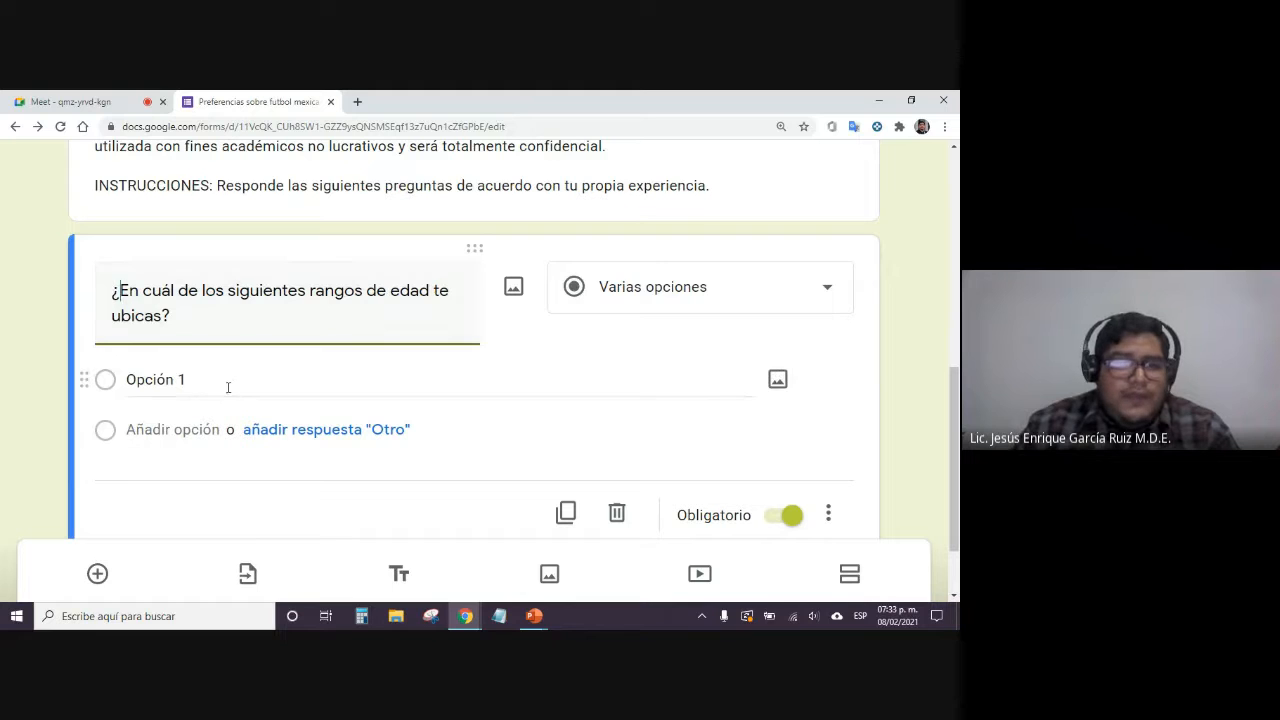
pyautogui.write('Menor')
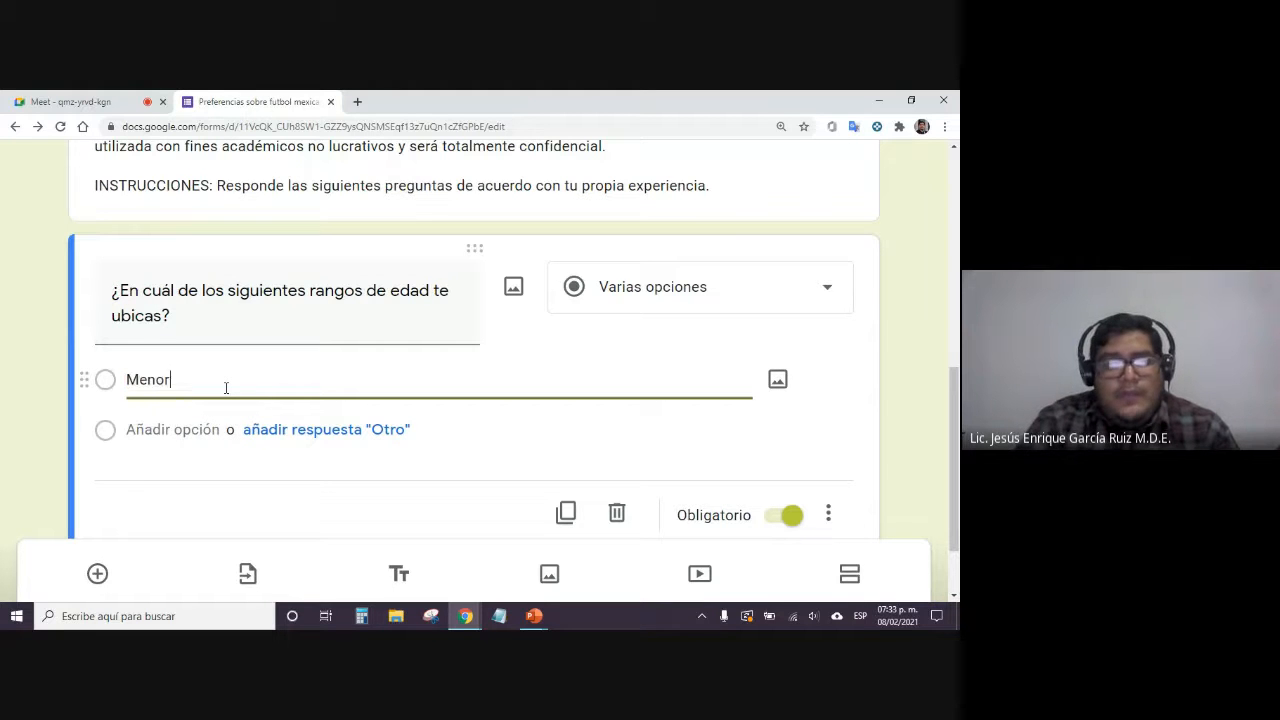
pyautogui.write(' de 18 años')
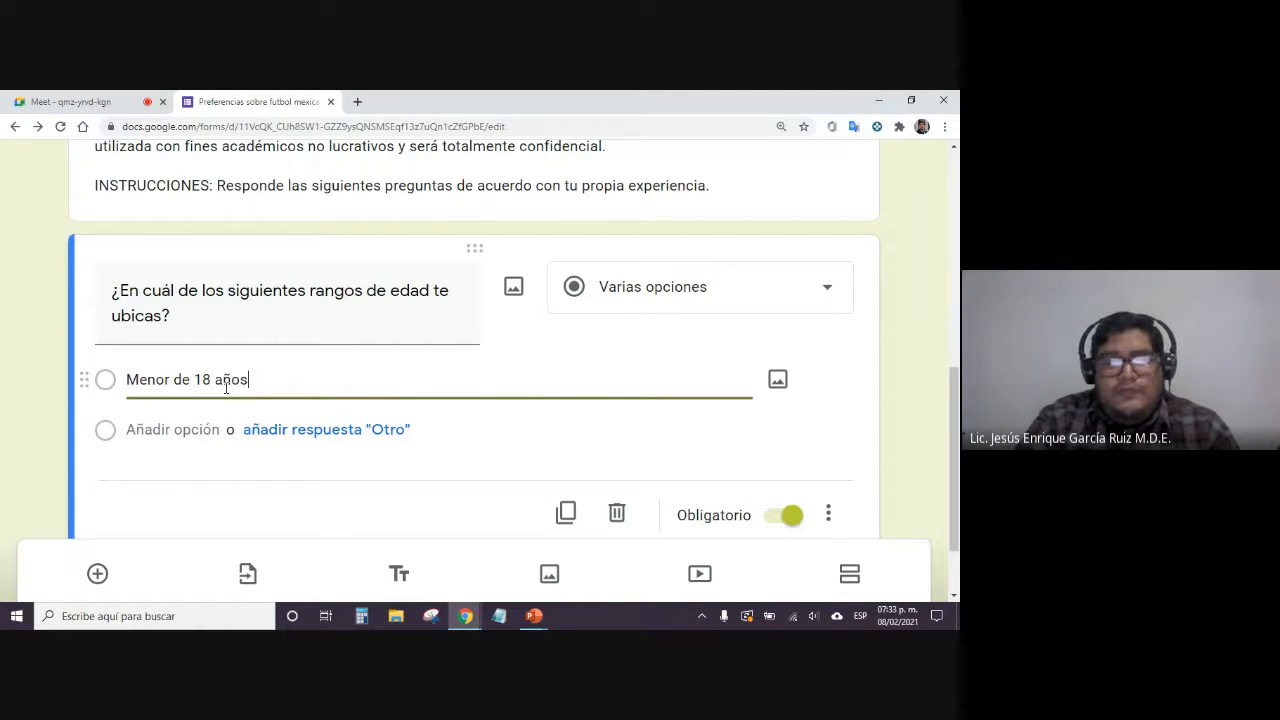
pyautogui.press('Return')
pyautogui.write('Entre ')
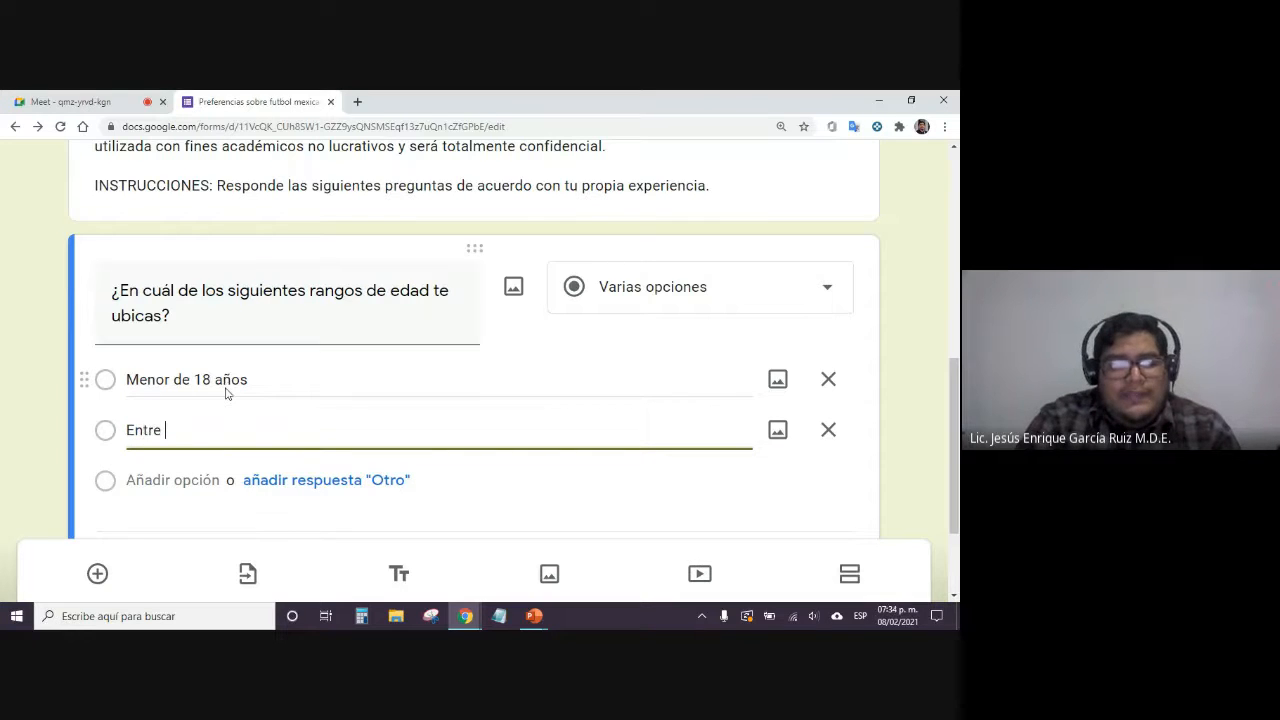
pyautogui.write('18 y')
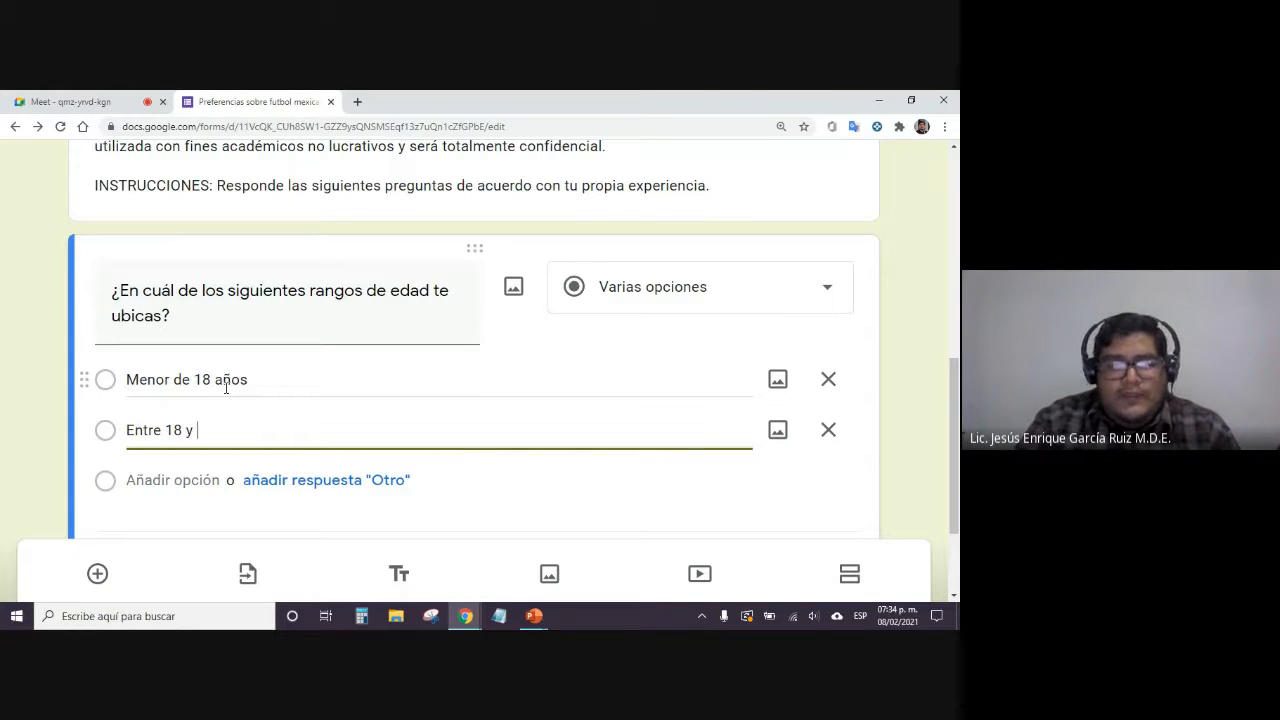
pyautogui.write(' 28')
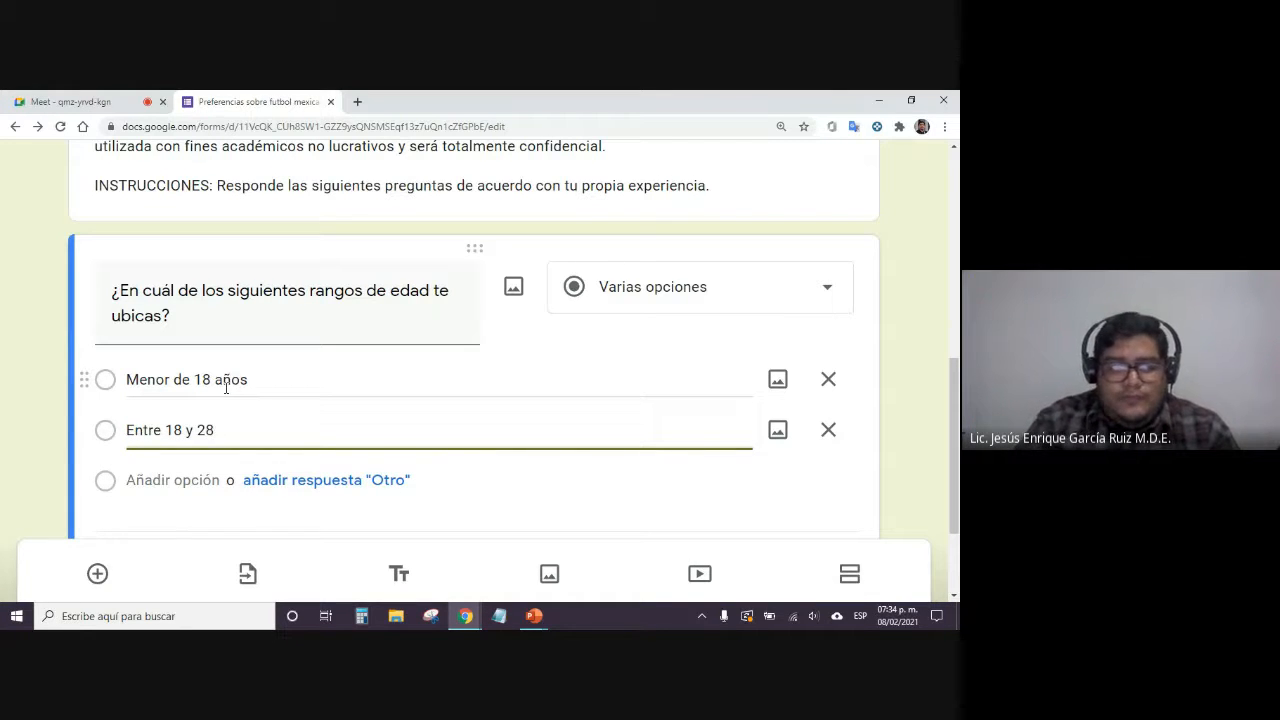
pyautogui.write(' años')
# Add "Entre 29 y 38 años" and "Entre 39 y 48 años" as the third and fourth answer options
pyautogui.press('Return')
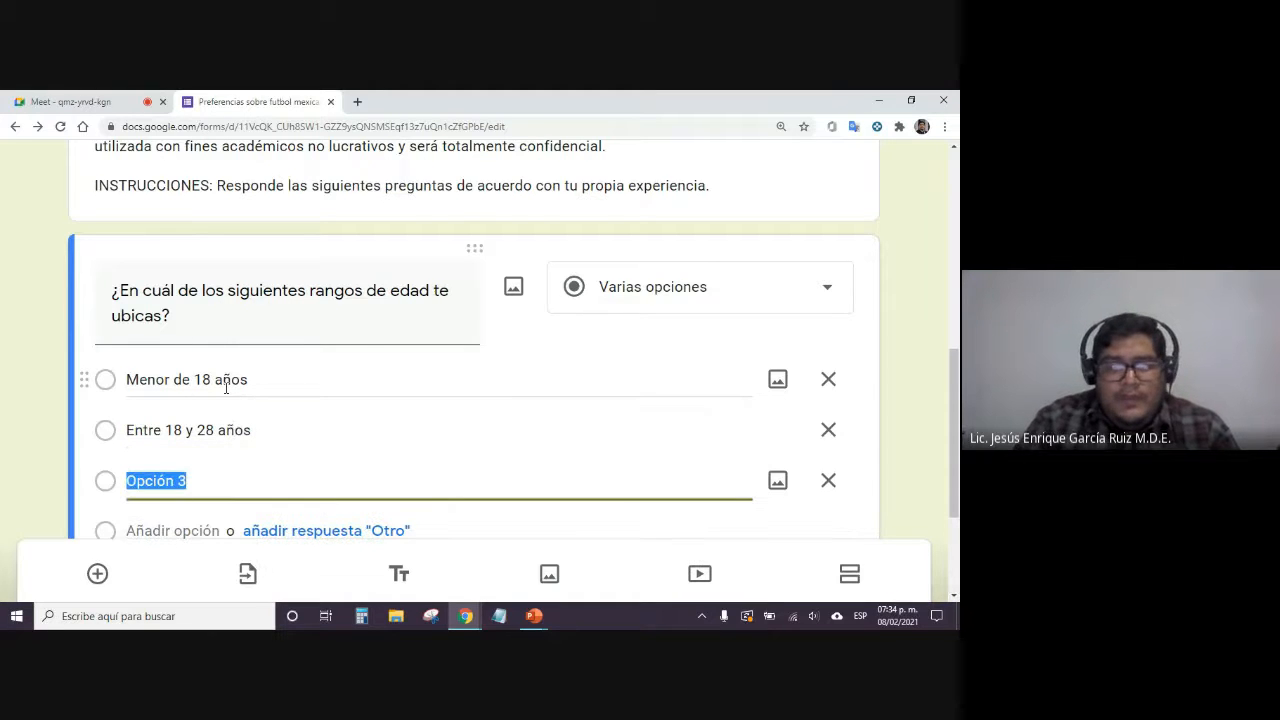
pyautogui.write('Entre 29 ')
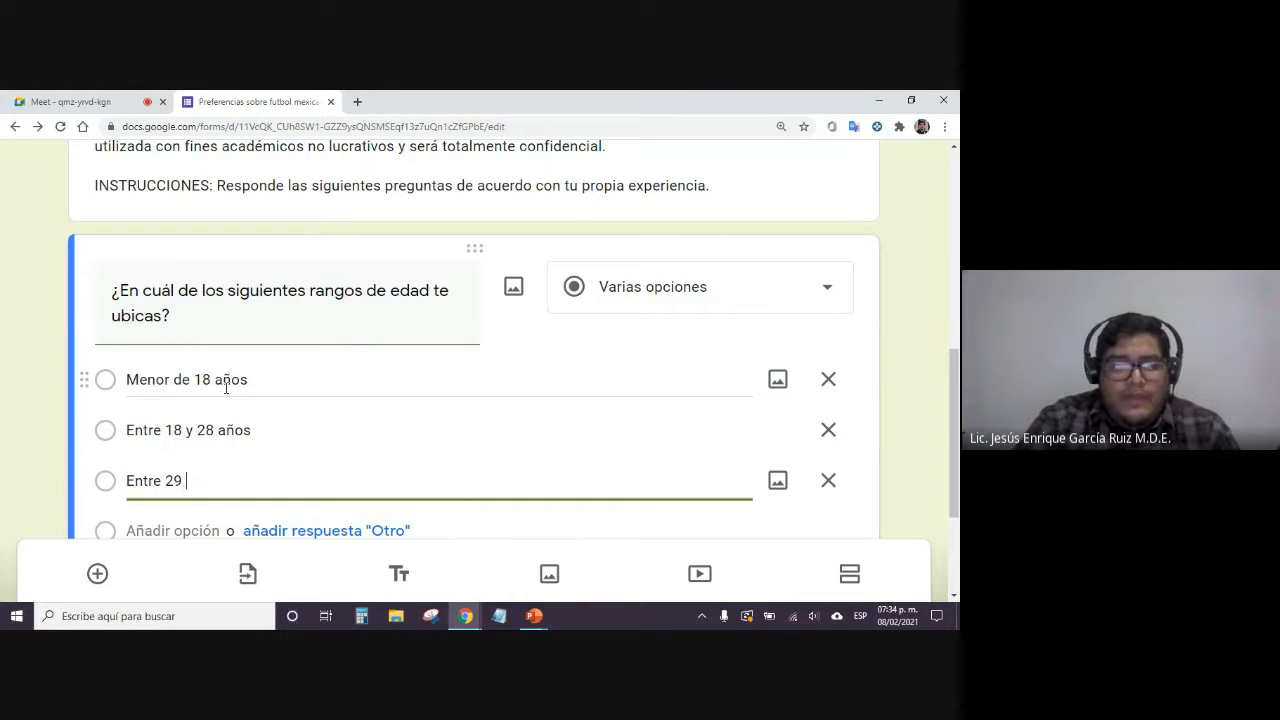
pyautogui.write('y 38 años')
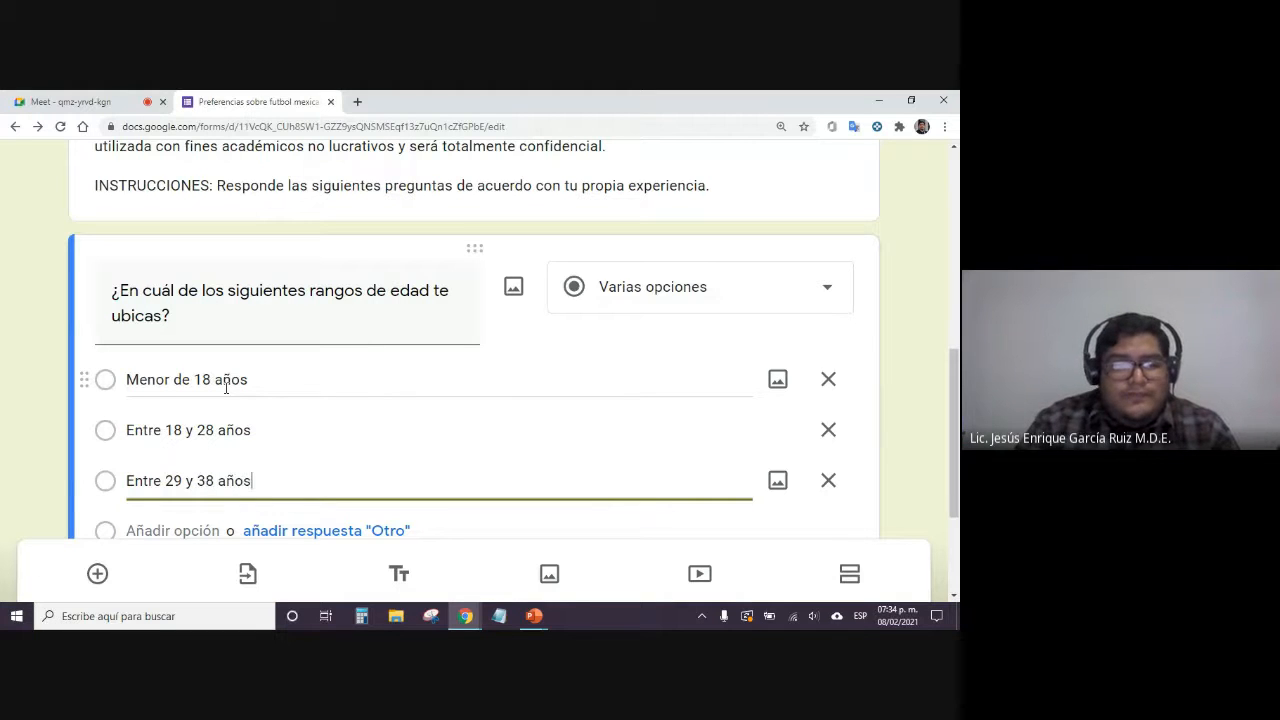
pyautogui.press('Return')
pyautogui.write('Entre ')
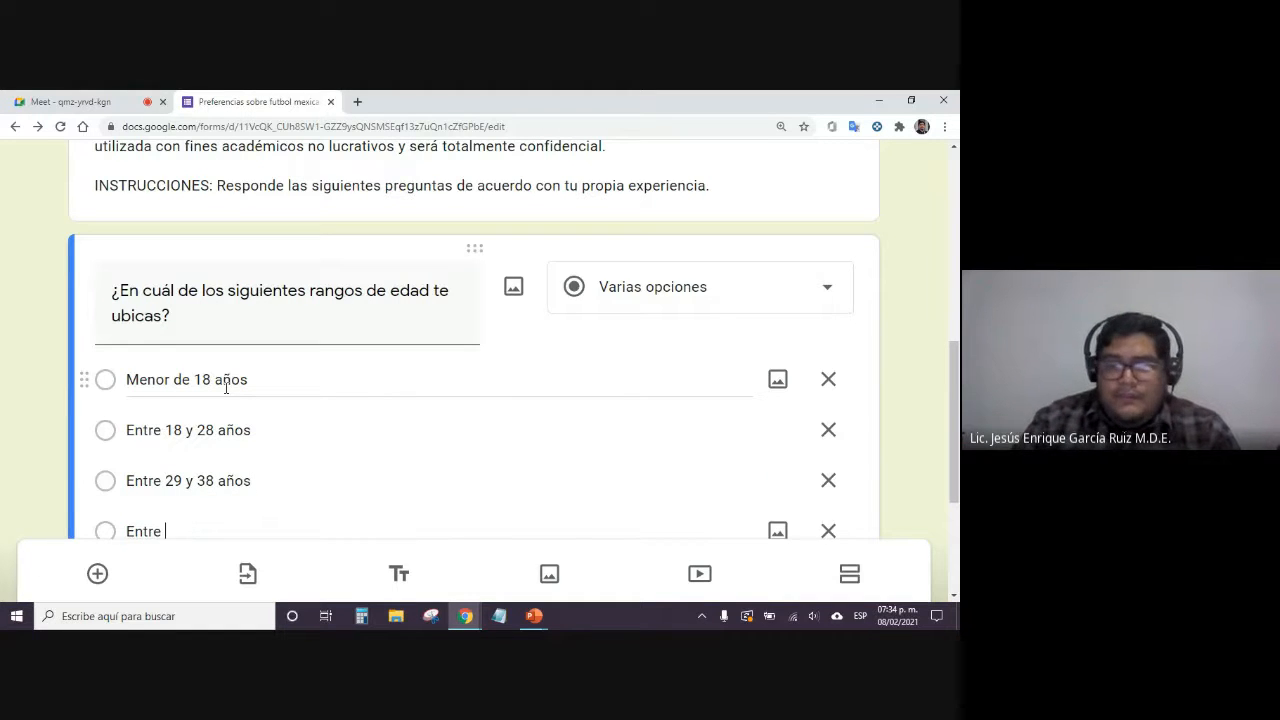
pyautogui.write('39 y 48 años')
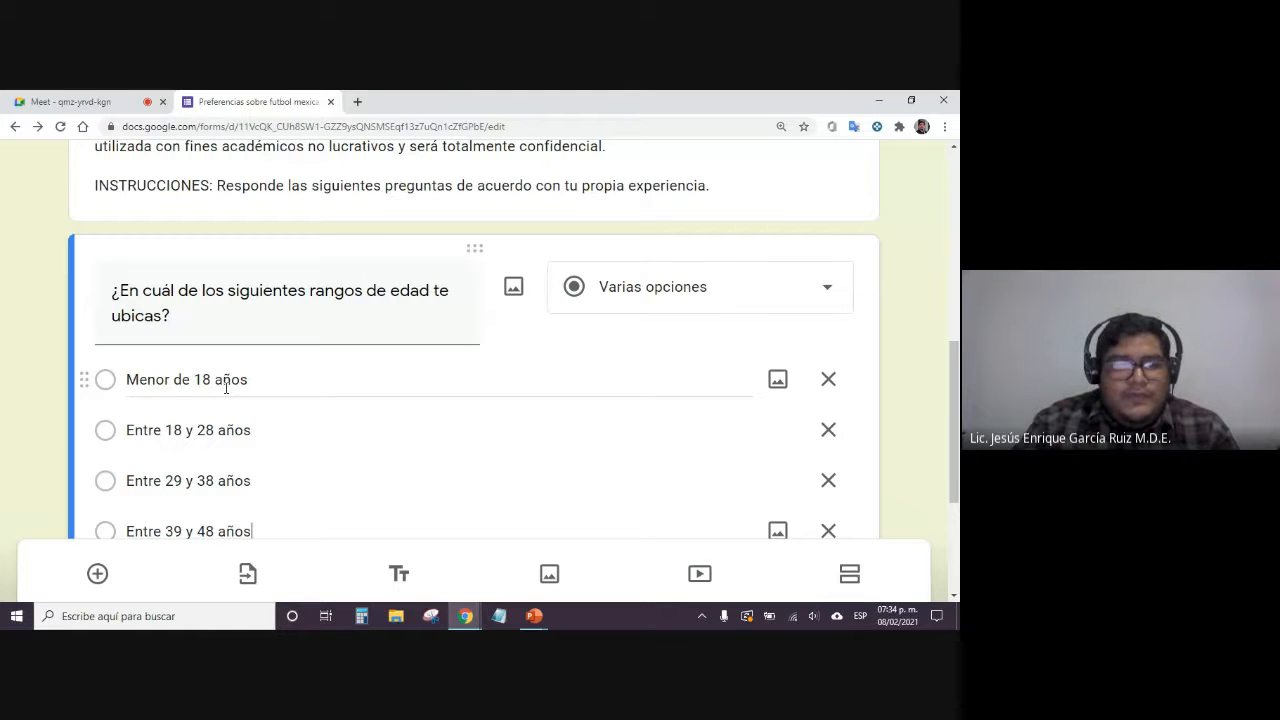
# Add "Mayor de 48 años" as the fifth answer option of the age question
pyautogui.press('Return')
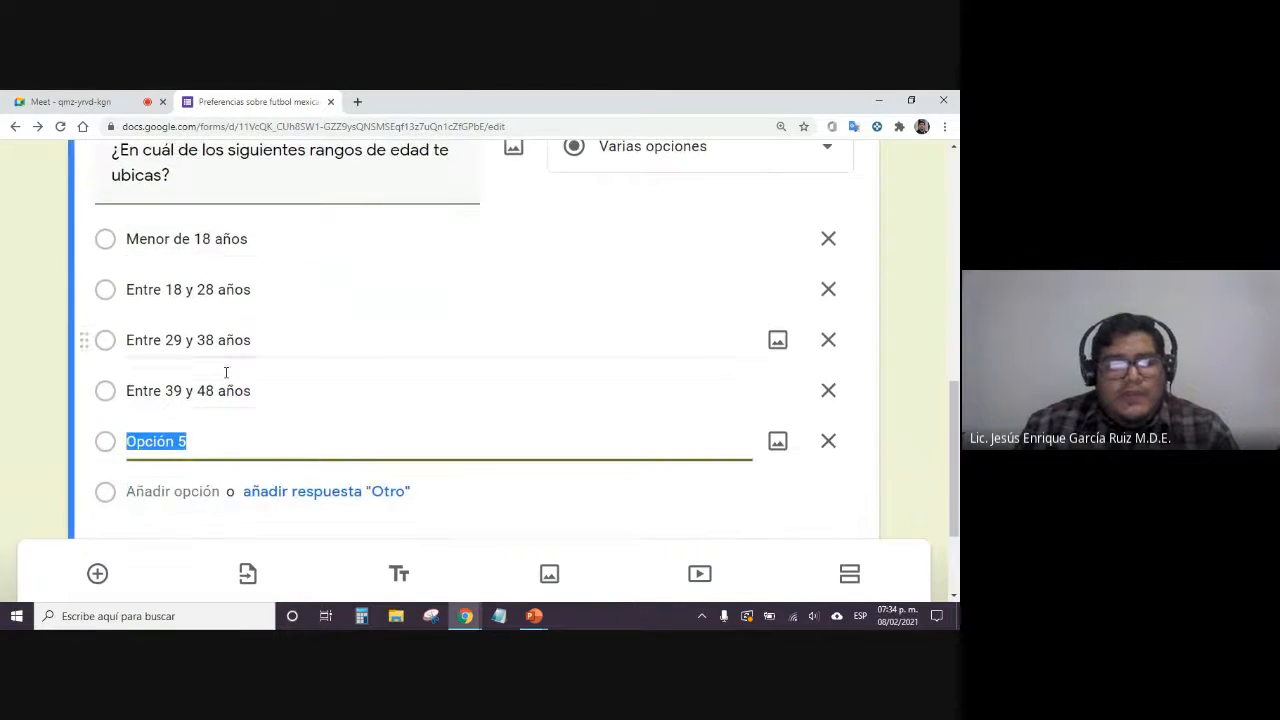
pyautogui.write('Mayor de ')
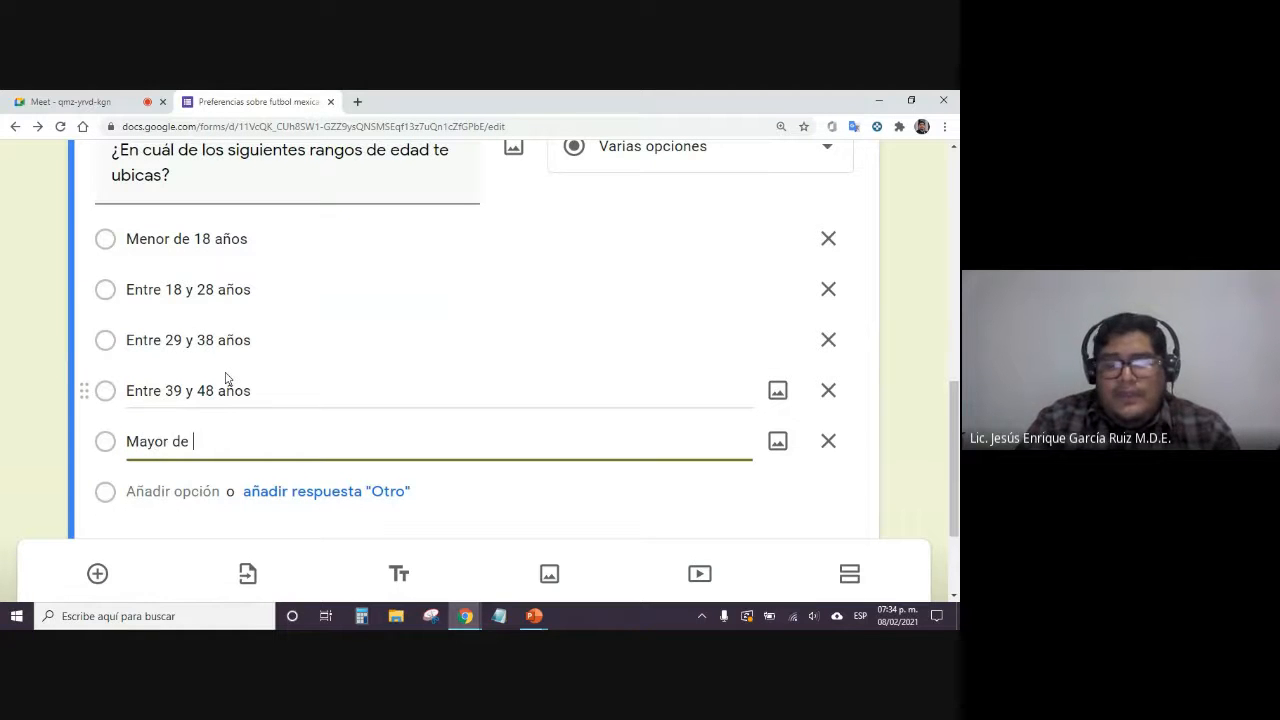
pyautogui.write('48 años')
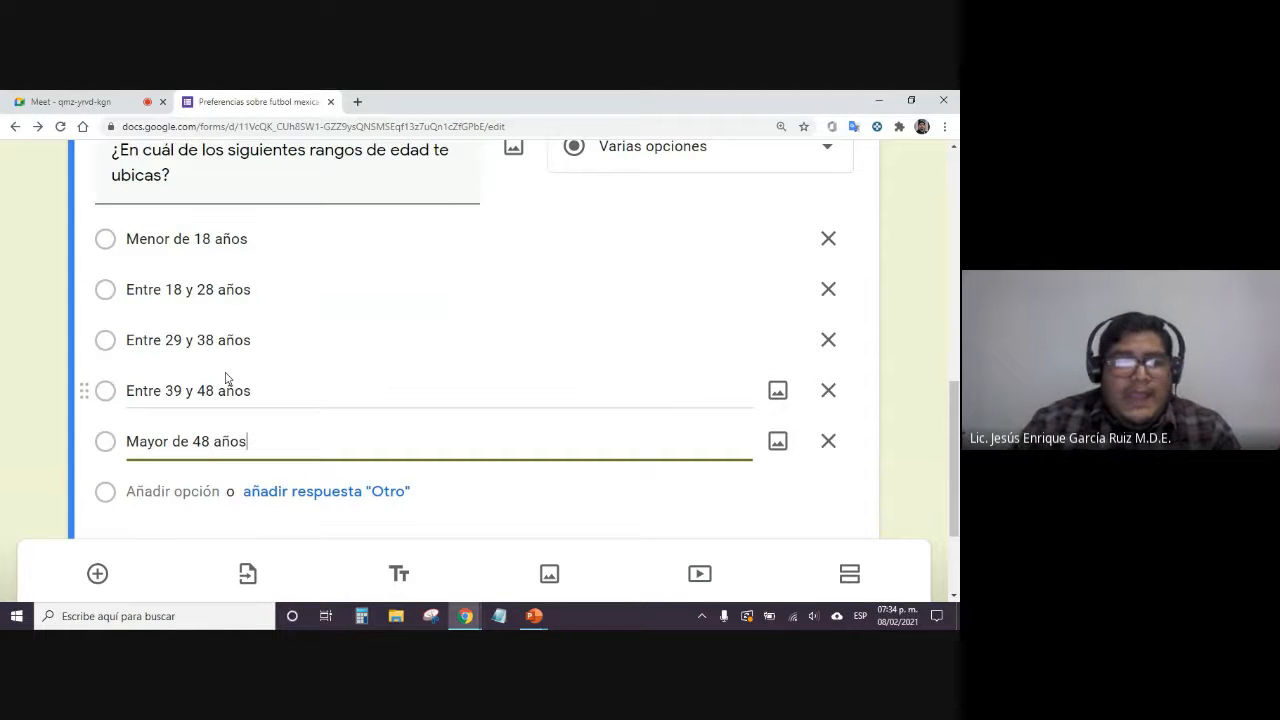
pyautogui.click(48, 302)
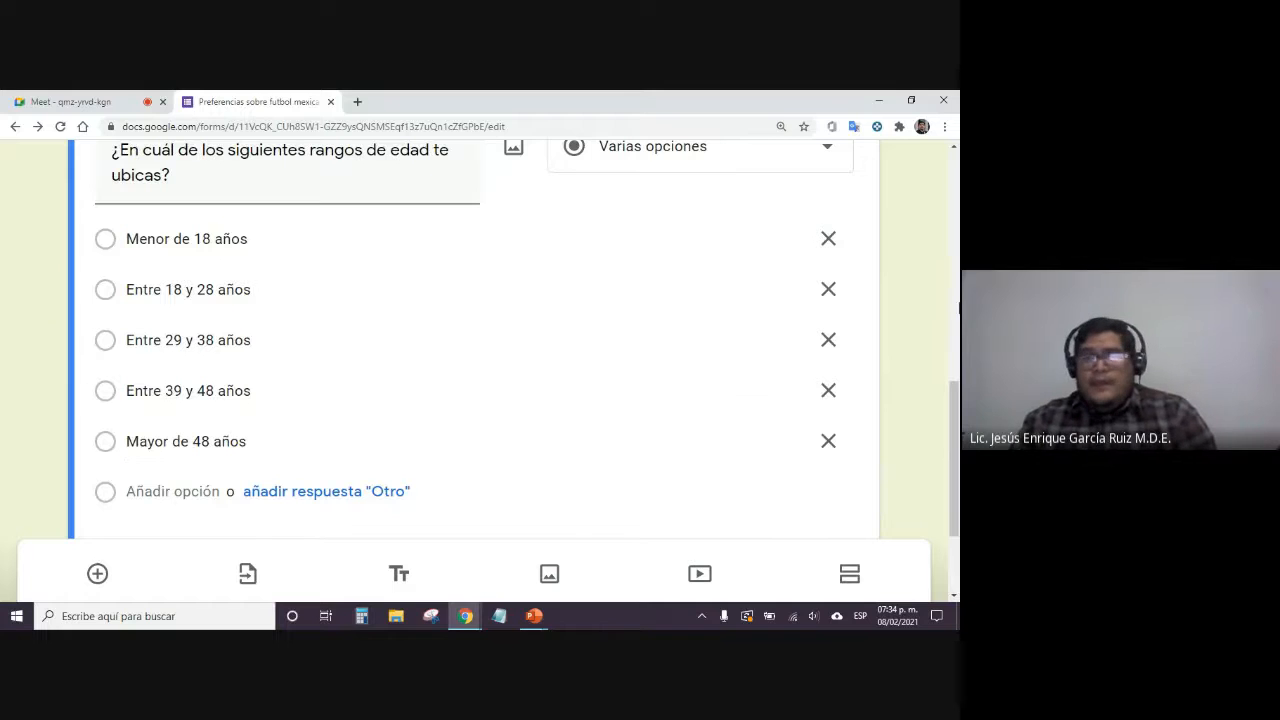
pyautogui.scroll(1, 955, 410)
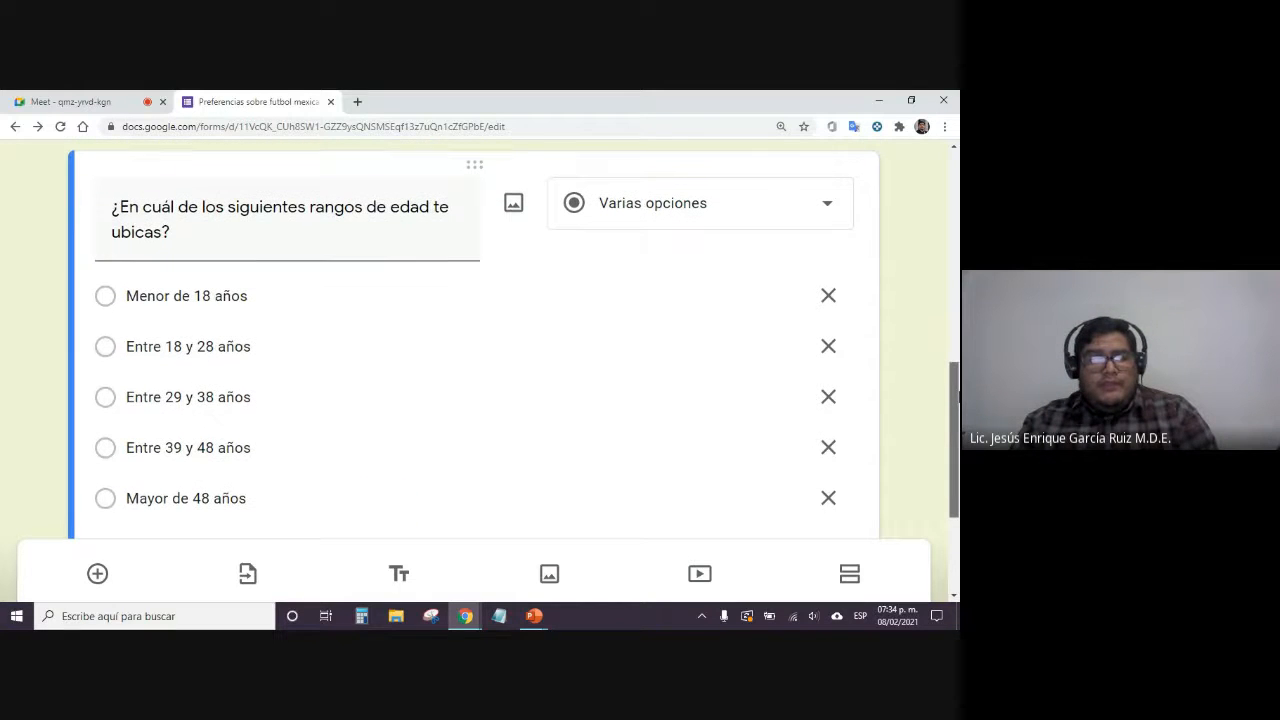
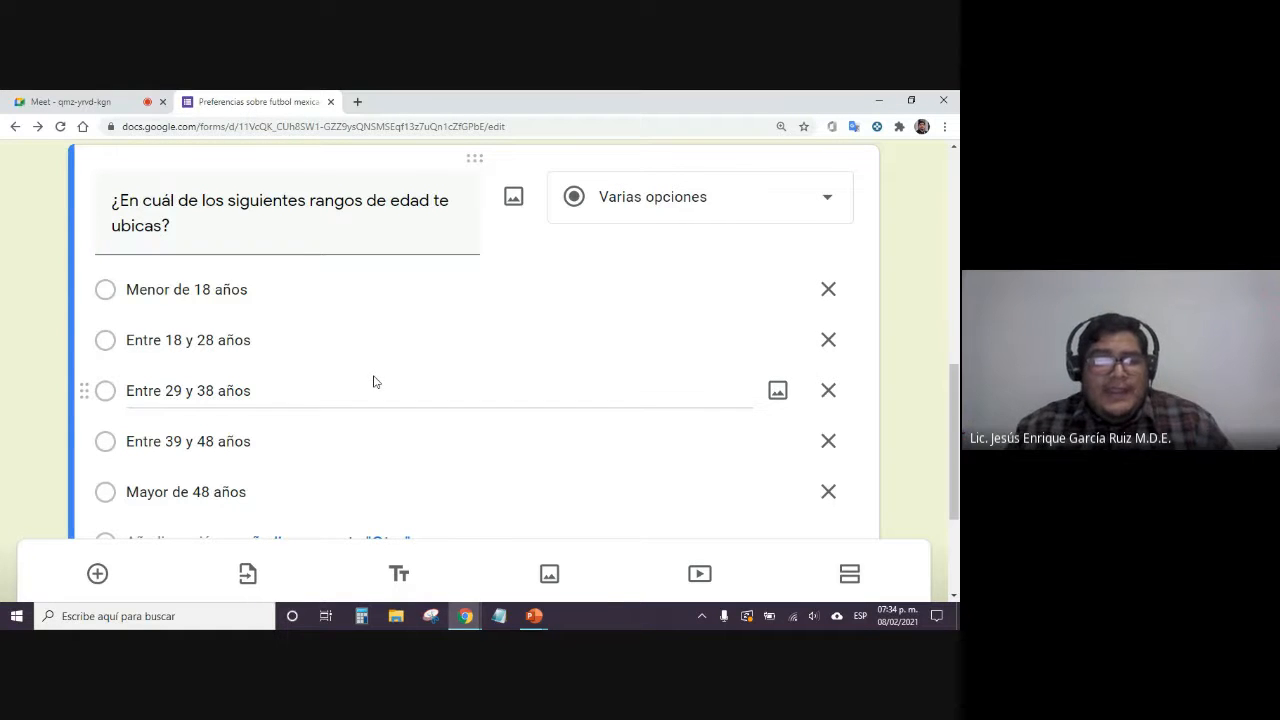
pyautogui.click(209, 336)
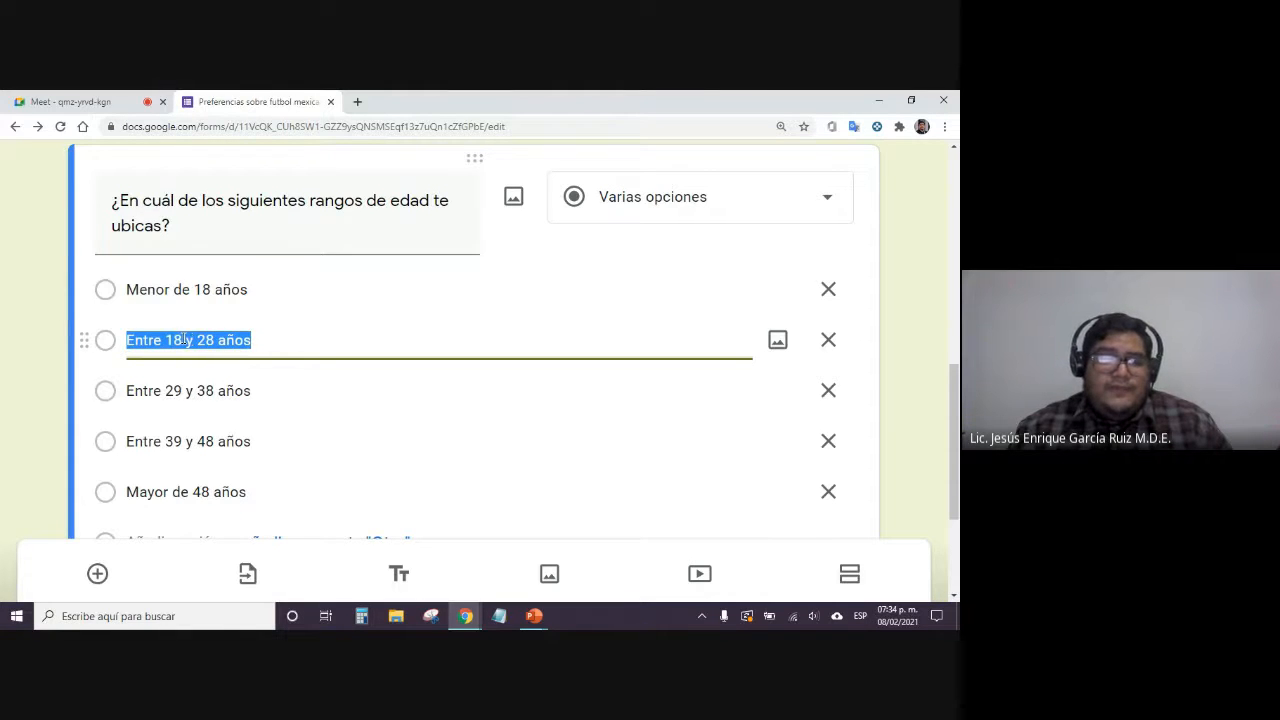
pyautogui.click(27, 290)
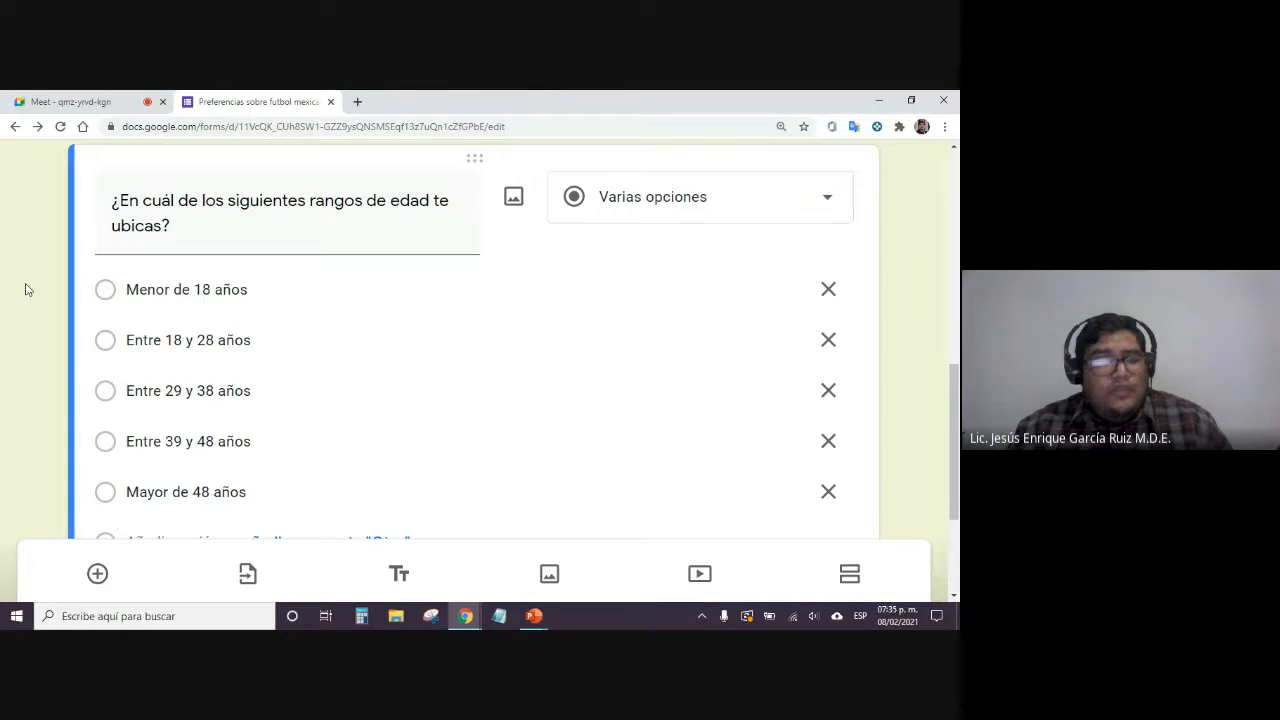
pyautogui.click(205, 342)
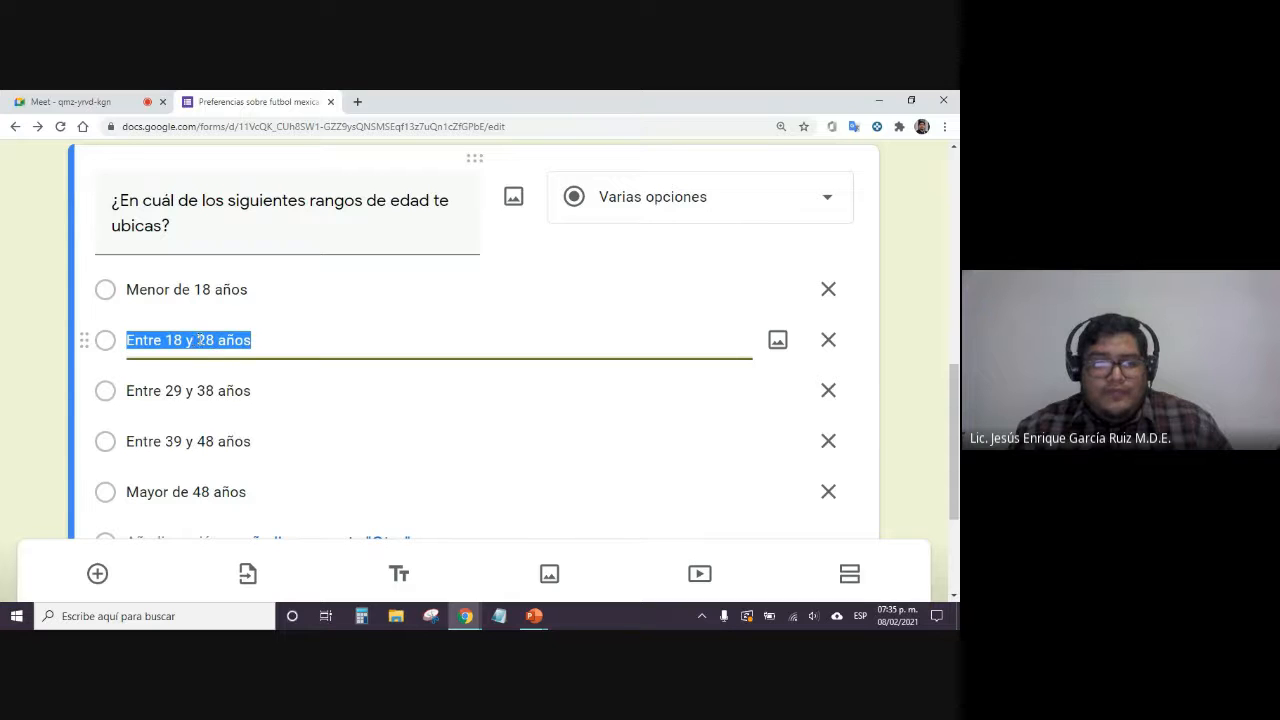
pyautogui.click(48, 296)
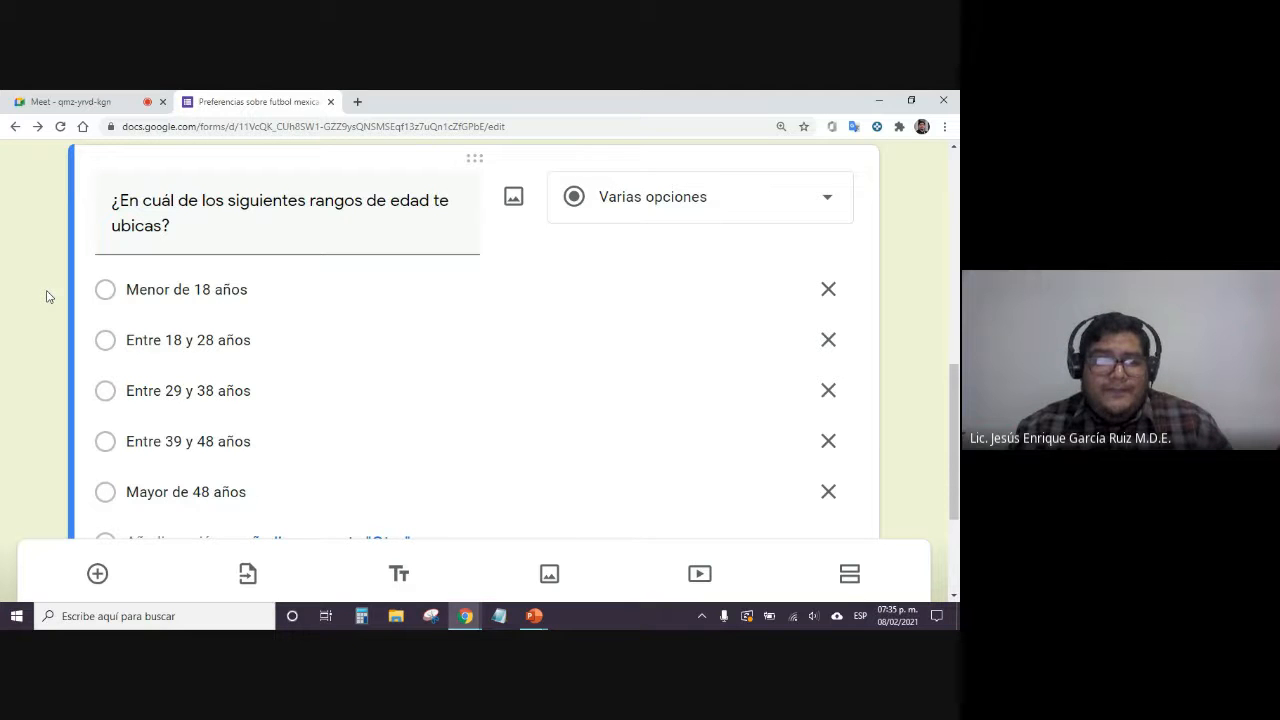
pyautogui.click(183, 341)
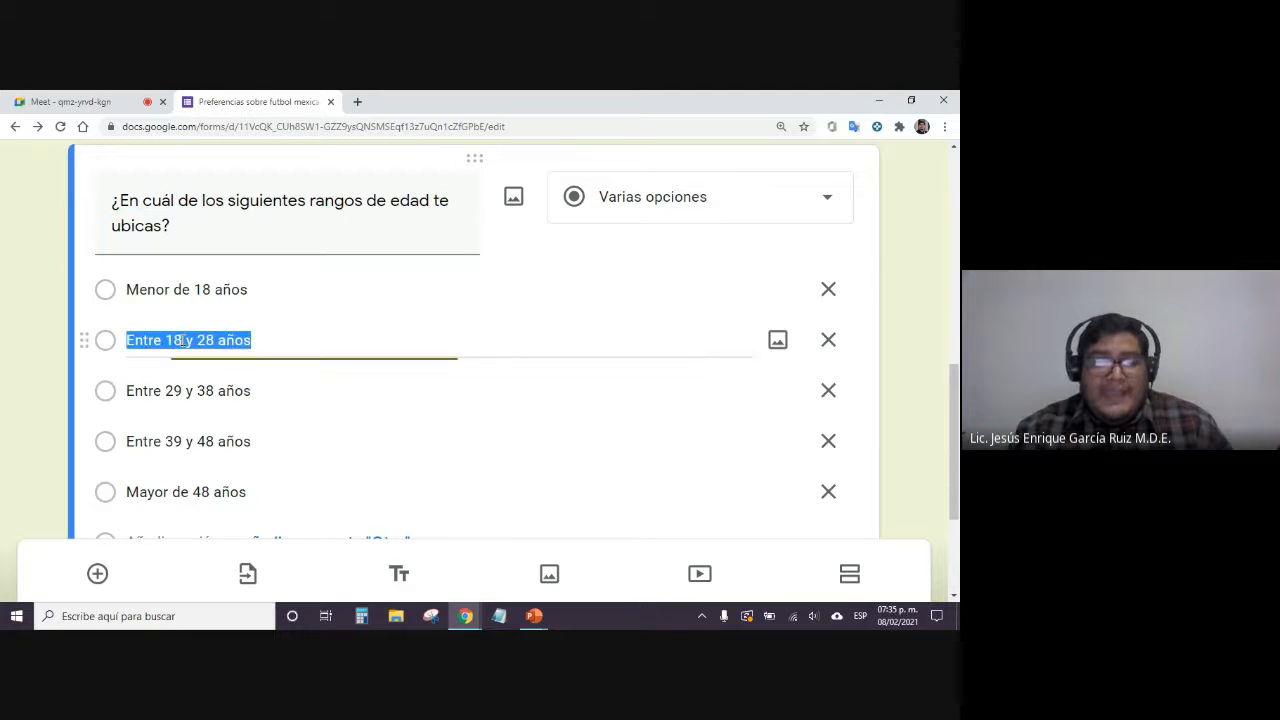
pyautogui.click(204, 292)
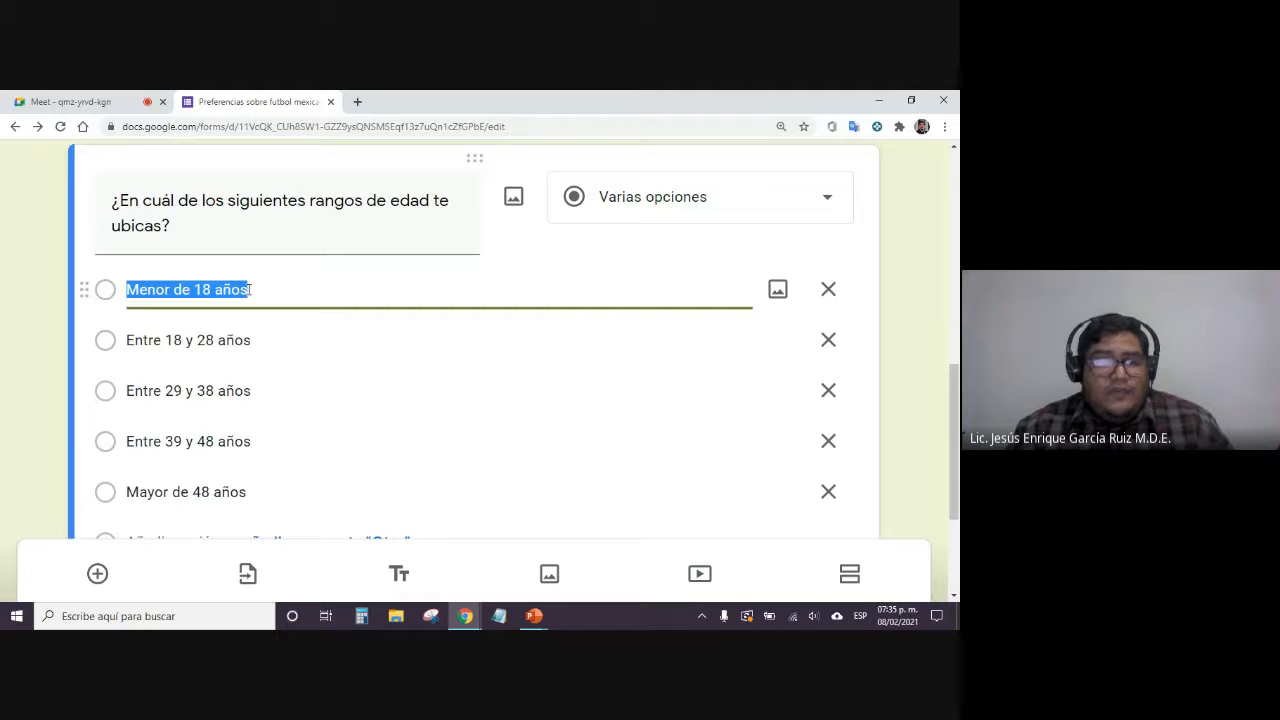
pyautogui.click(221, 289)
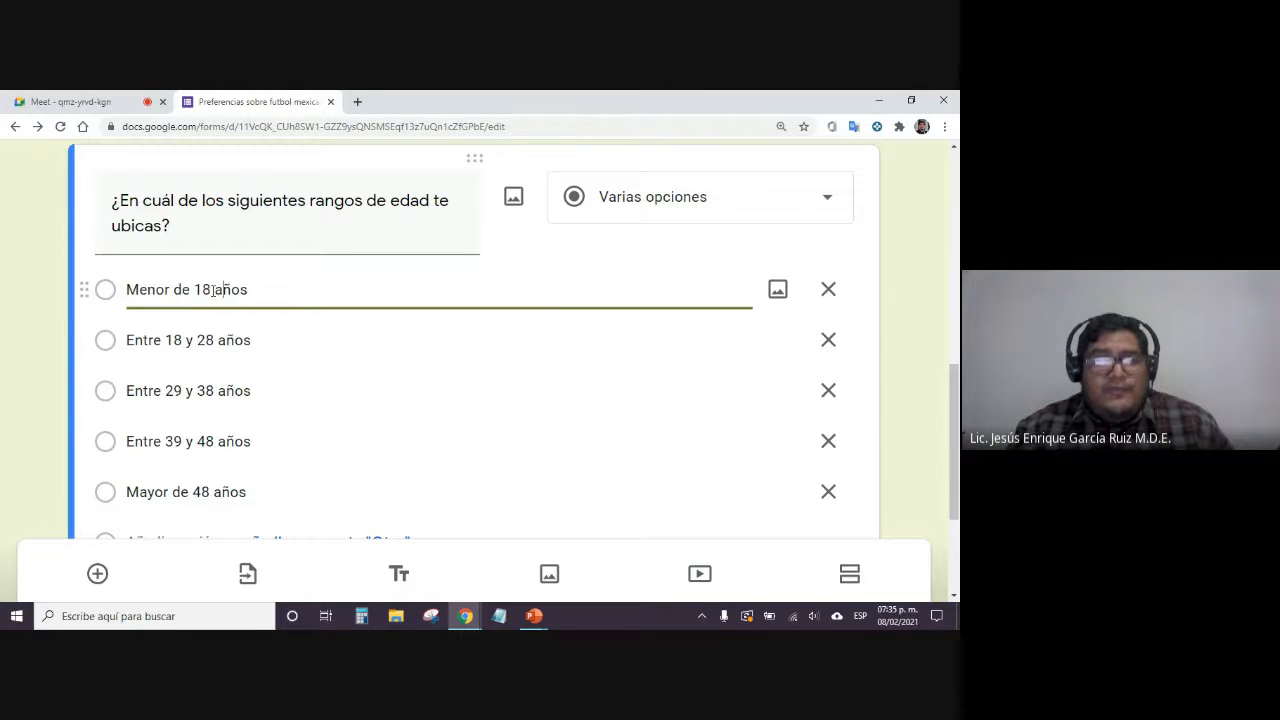
pyautogui.moveTo(201, 290); pyautogui.dragTo(250, 291)
pyautogui.click(173, 341)
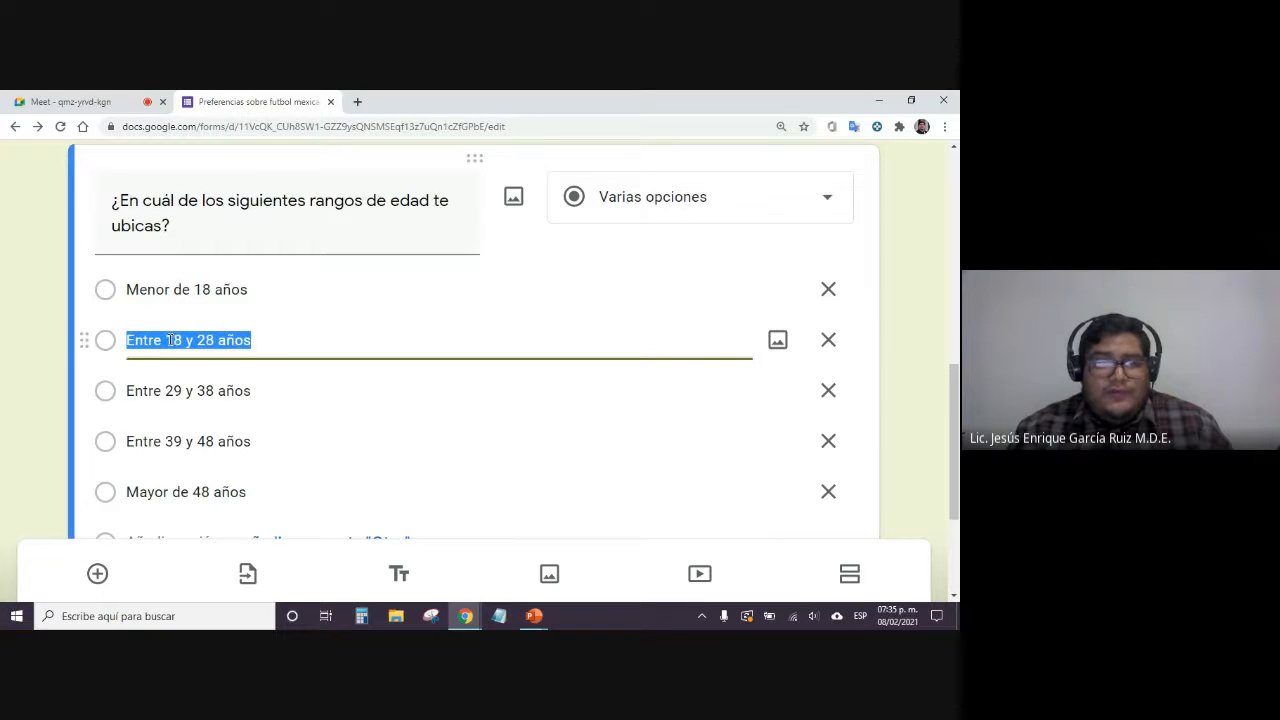
pyautogui.click(168, 340)
# Replace the first answer option of the age question with "18 años o menos"
pyautogui.click(207, 289)
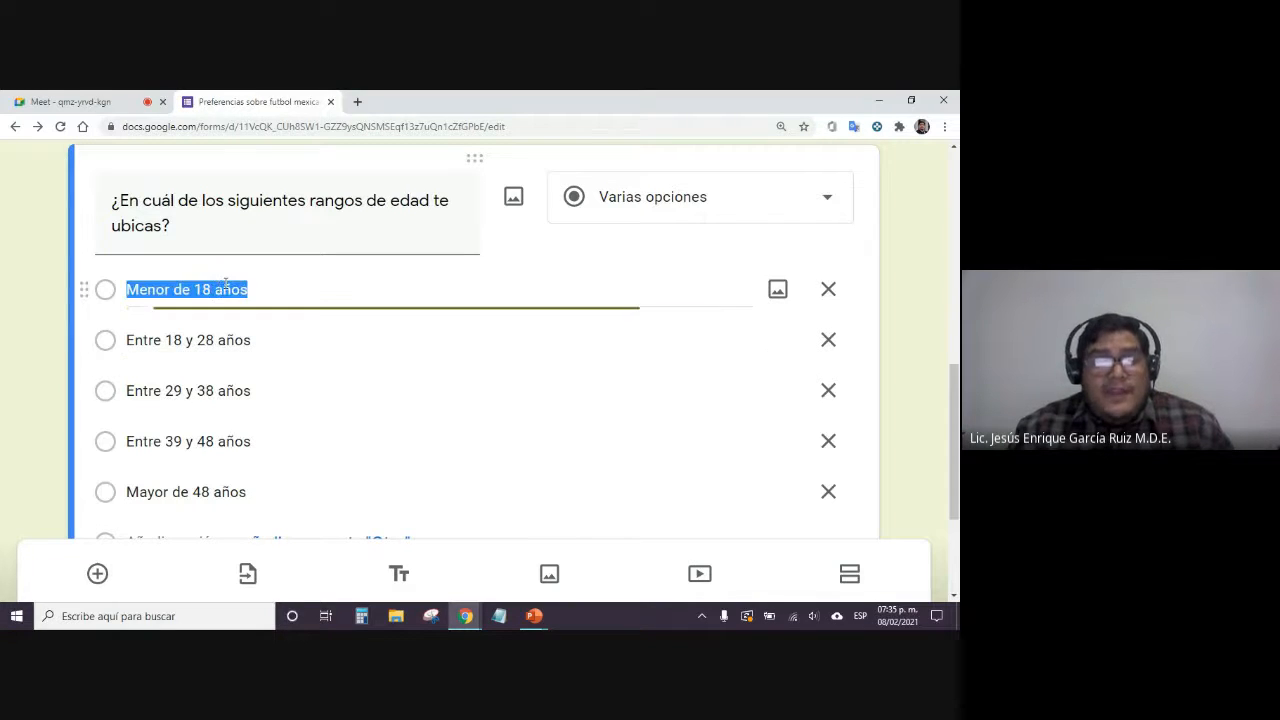
pyautogui.write('18')
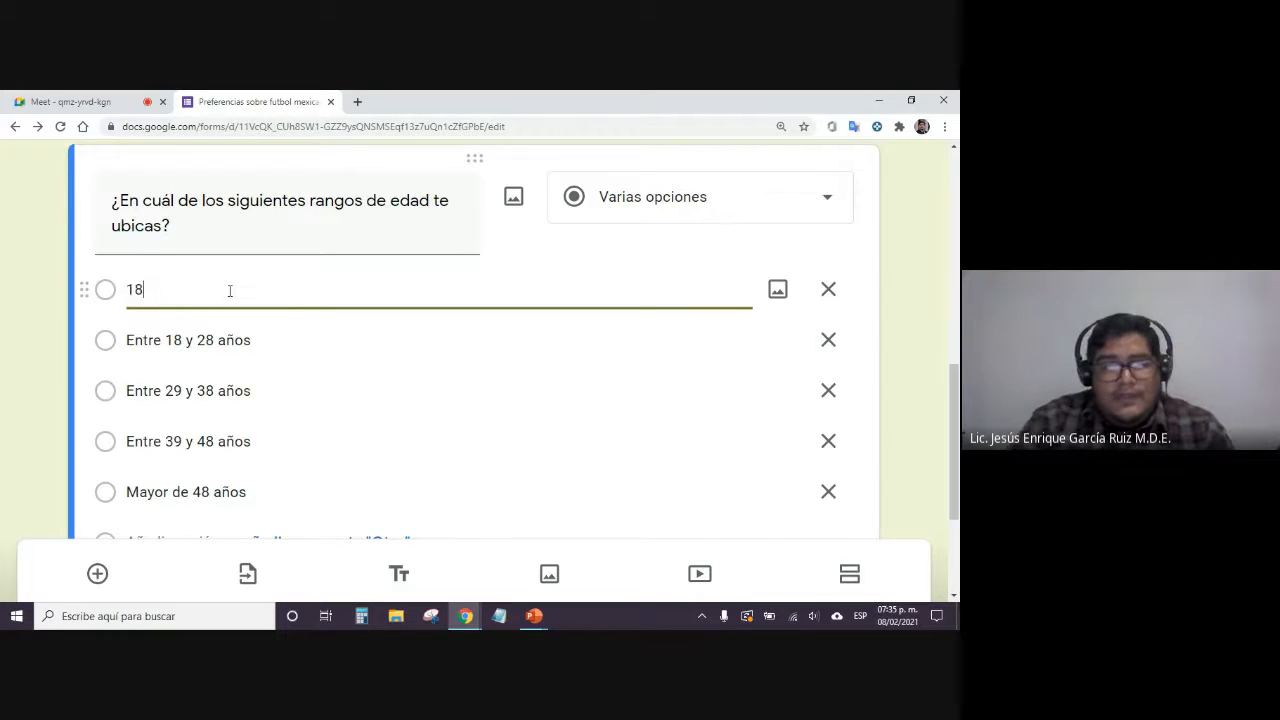
pyautogui.write(' años o menos')
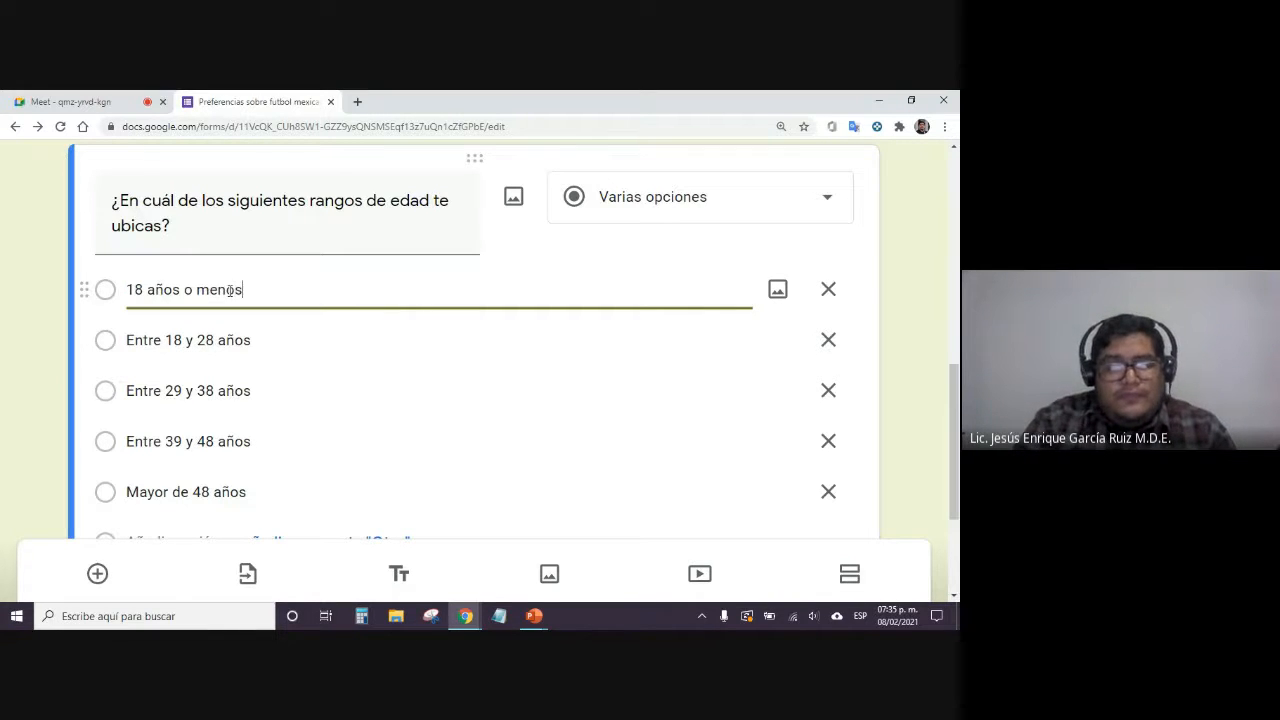
pyautogui.click(48, 333)
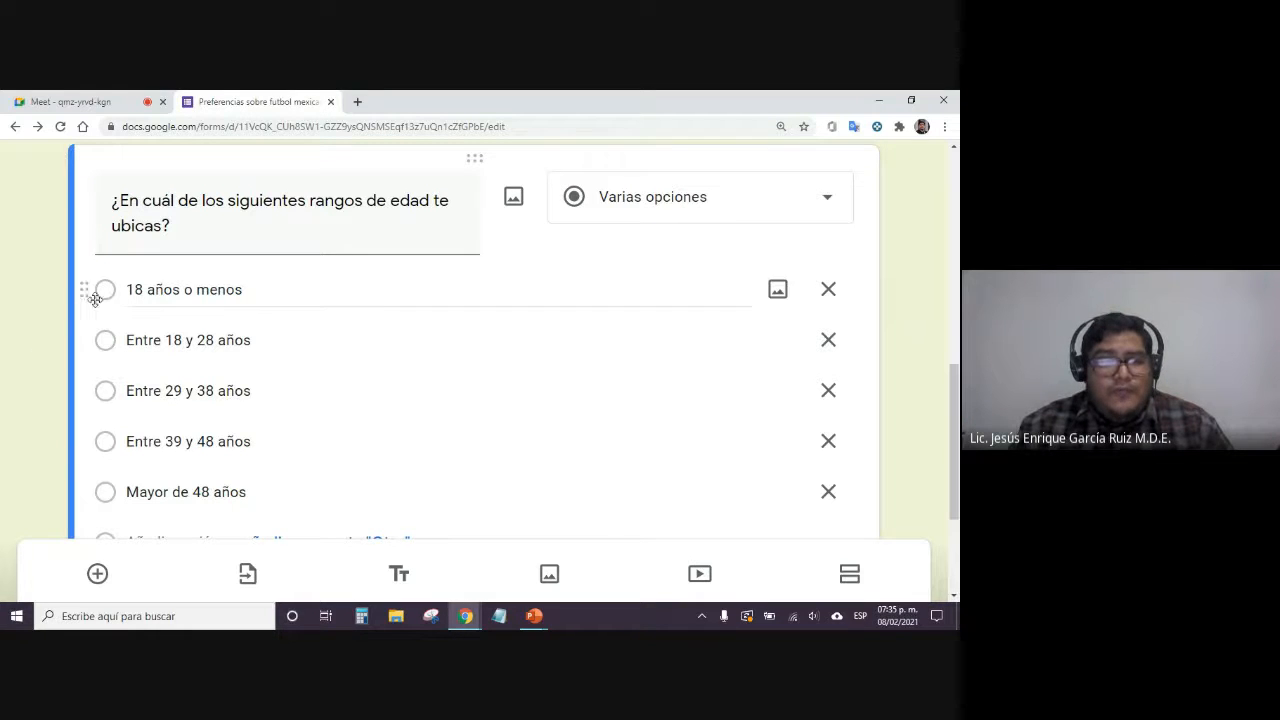
# Change the first answer option back to "Menor de 18 años" and keep the age question's type as Varias opciones
pyautogui.click(222, 291)
pyautogui.click(38, 294)
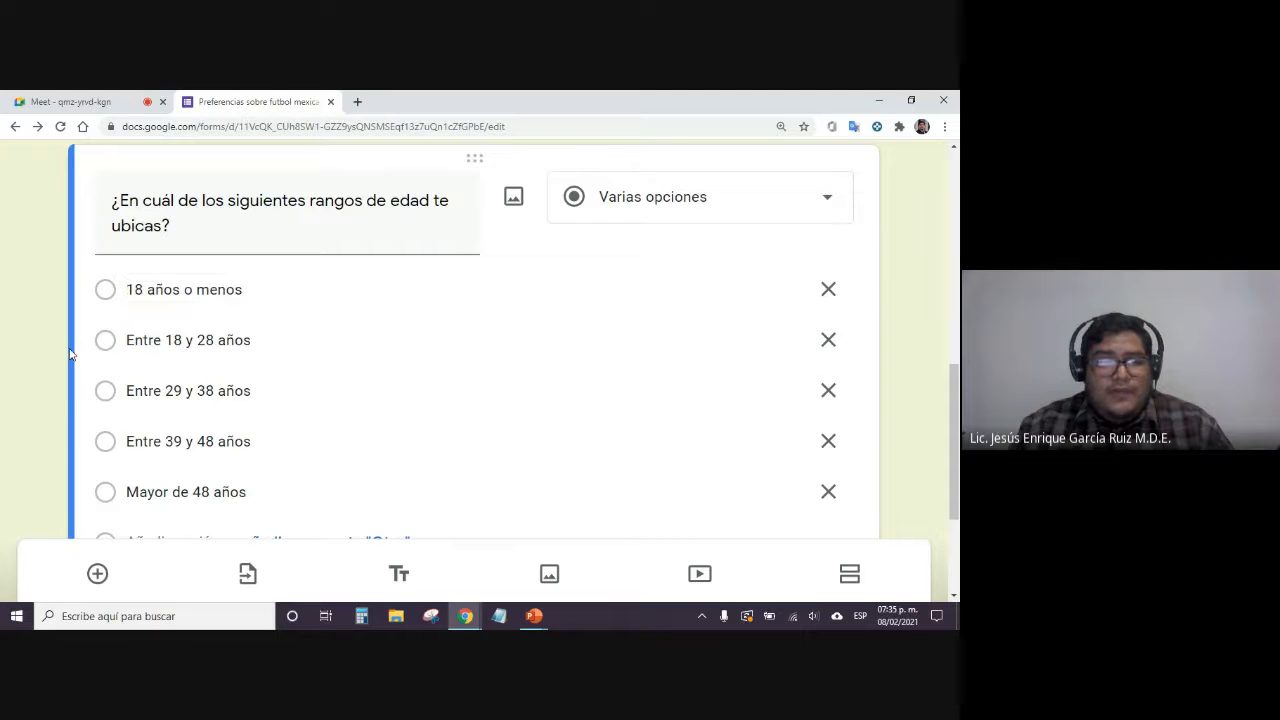
pyautogui.click(206, 342)
pyautogui.click(30, 281)
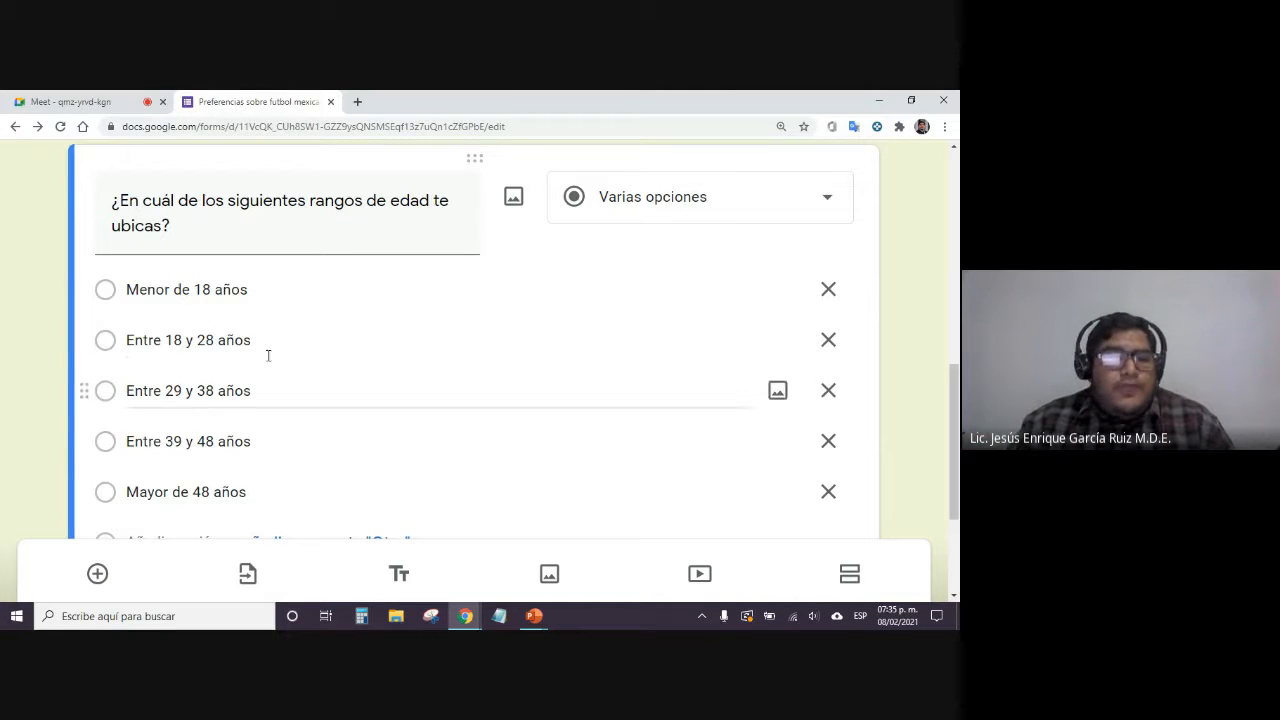
pyautogui.click(753, 199)
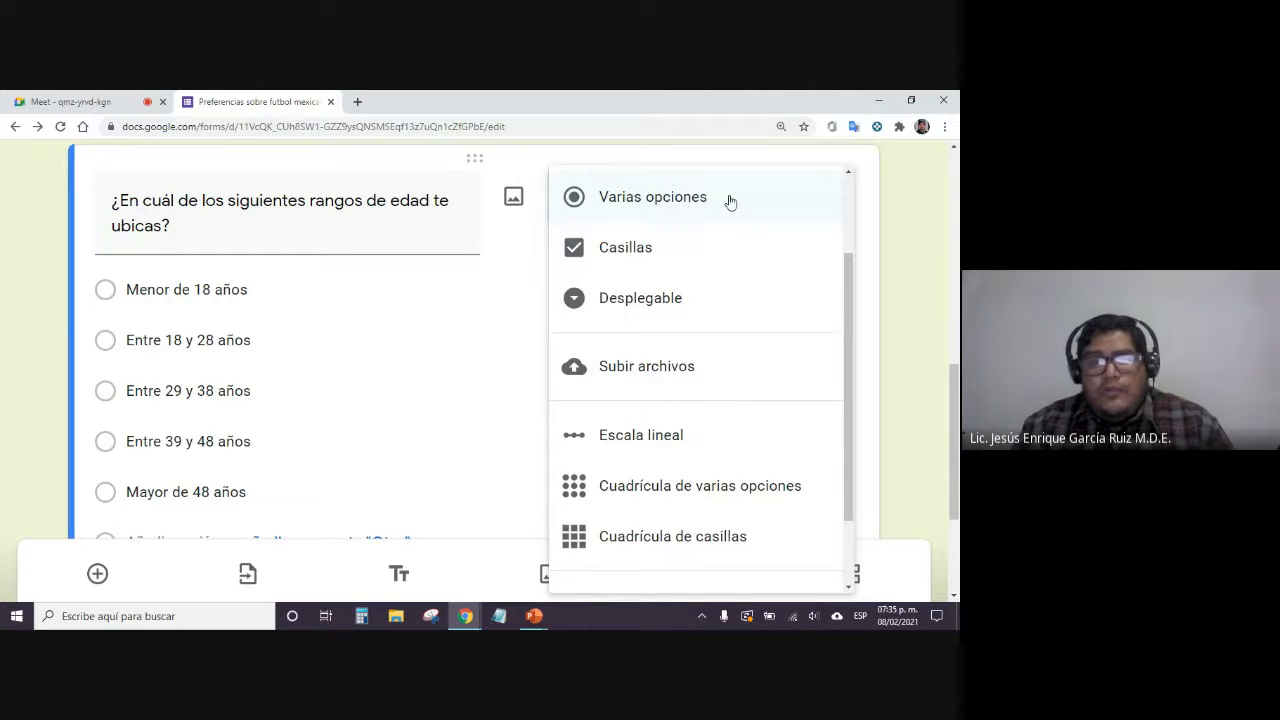
pyautogui.click(660, 196)
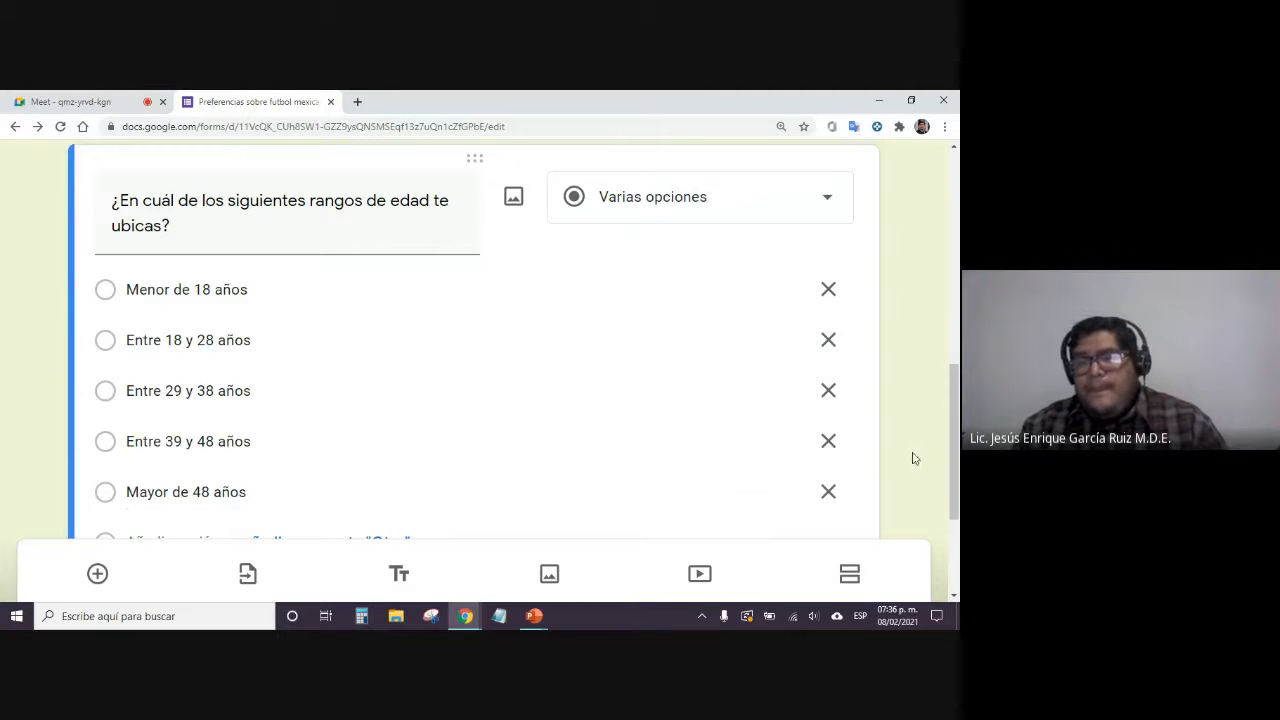
# Reduce the browser zoom by two levels so the whole age question fits on the page
pyautogui.click(944, 127)
pyautogui.click(848, 257)
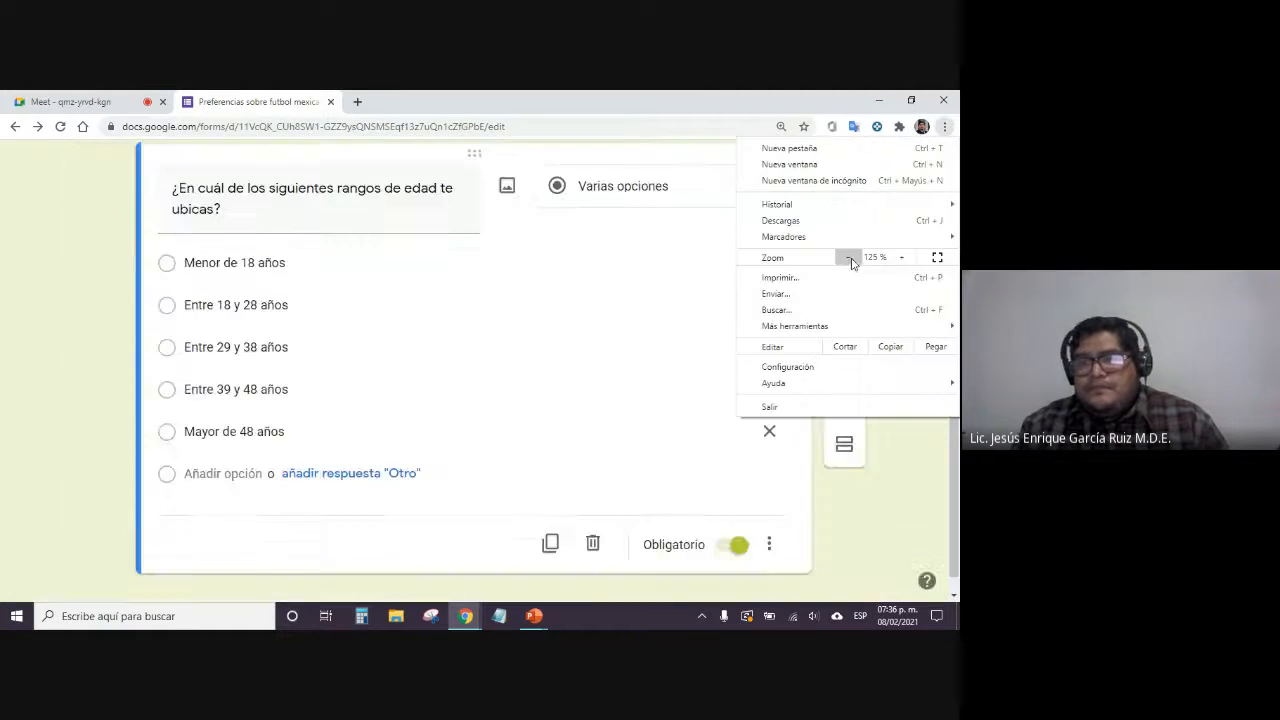
pyautogui.click(848, 257)
pyautogui.click(334, 281)
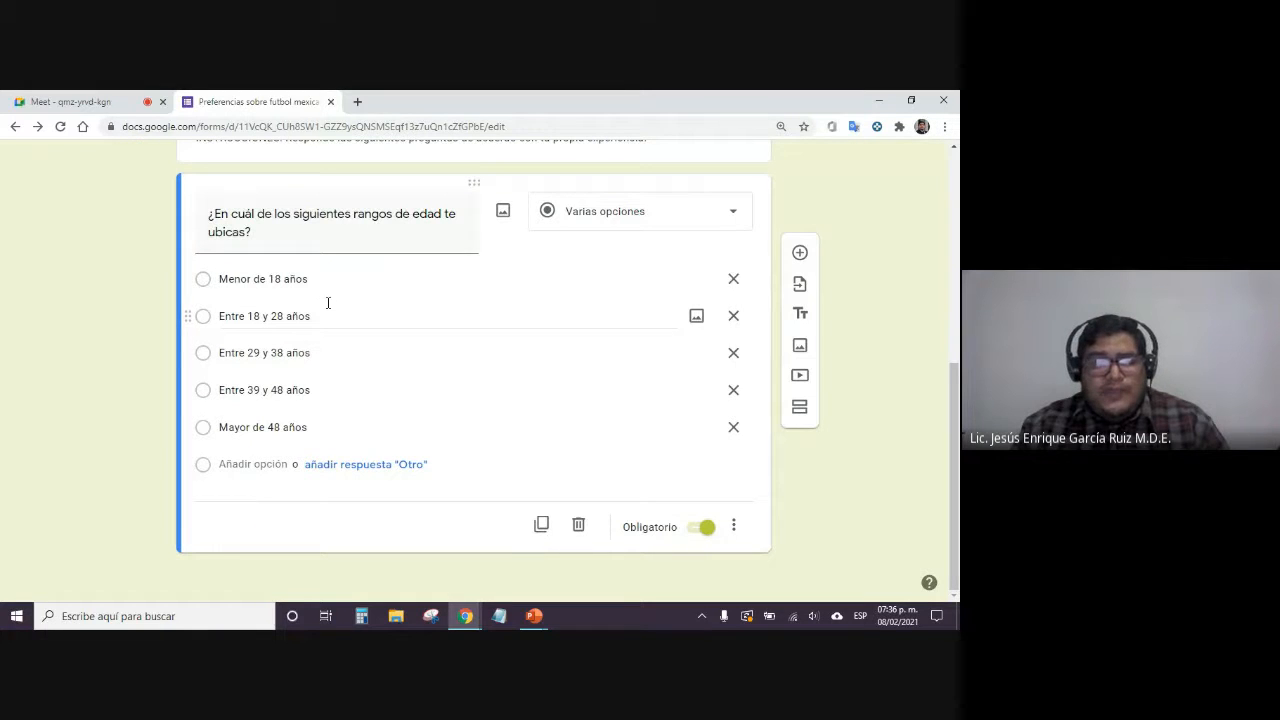
pyautogui.tripleClick(296, 218)
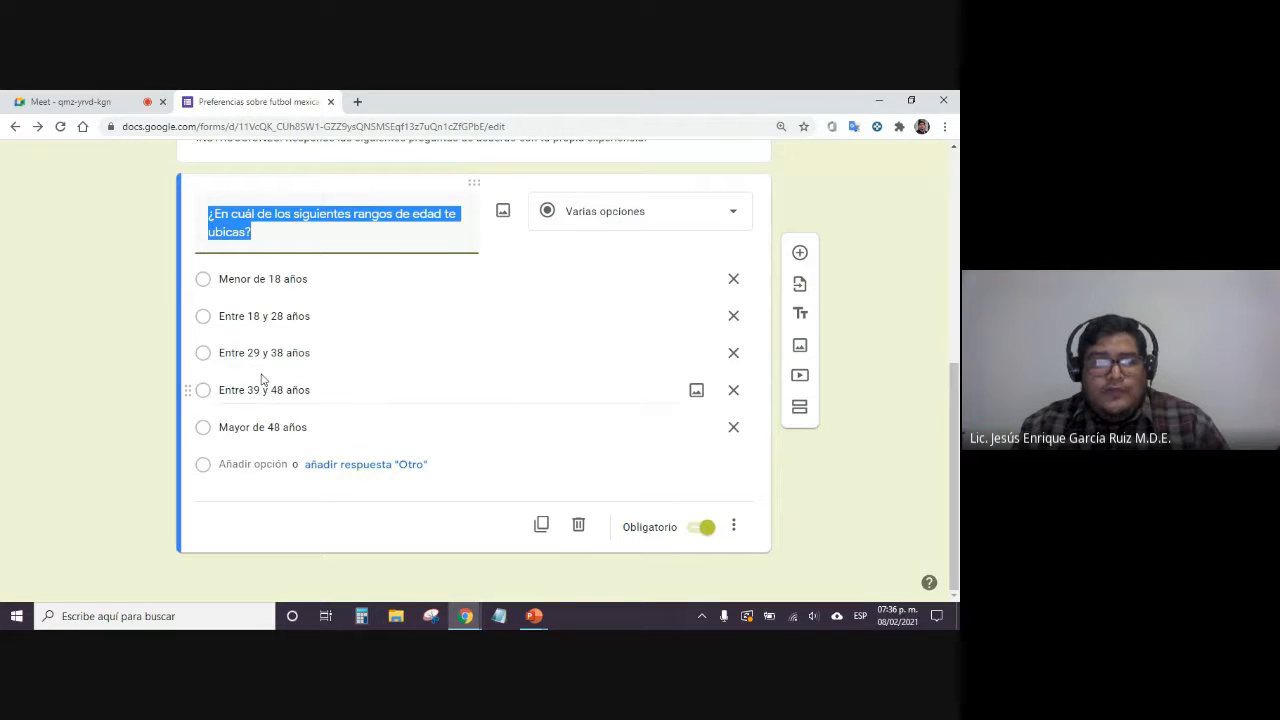
pyautogui.click(141, 331)
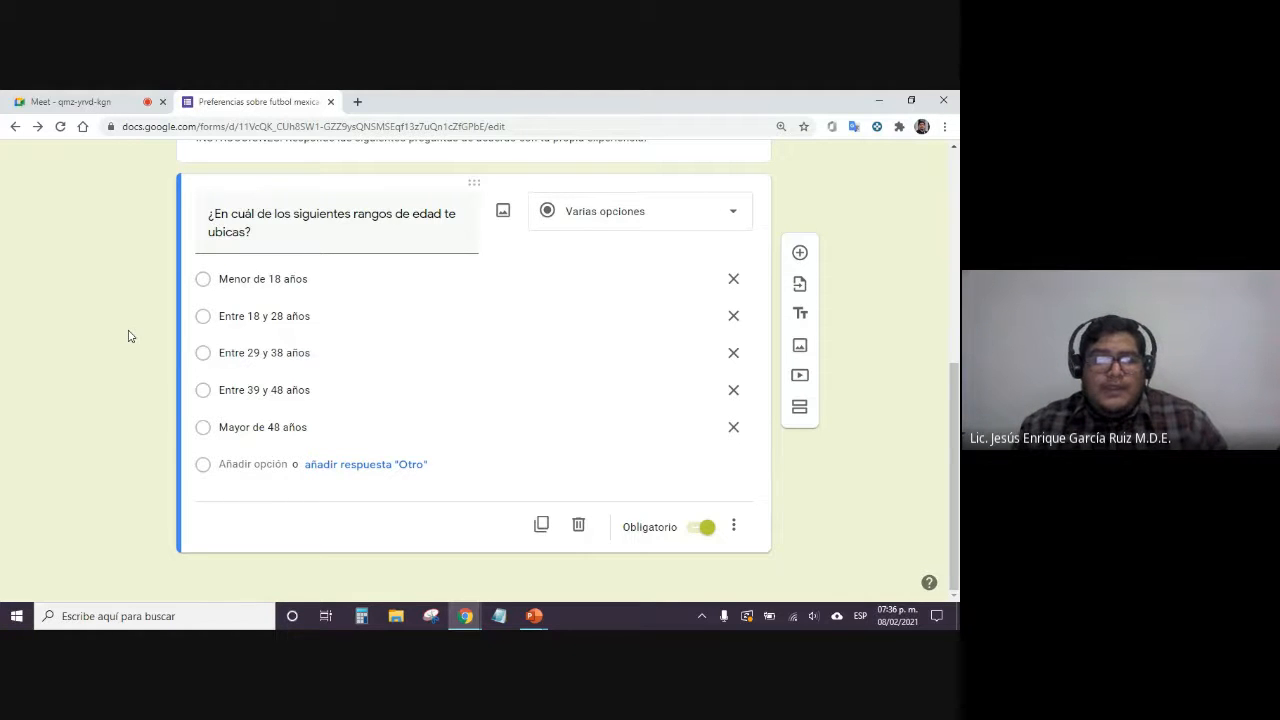
# Open the form's preview and review its title, introduction, instructions and age question
pyautogui.scroll(3, 128, 336)
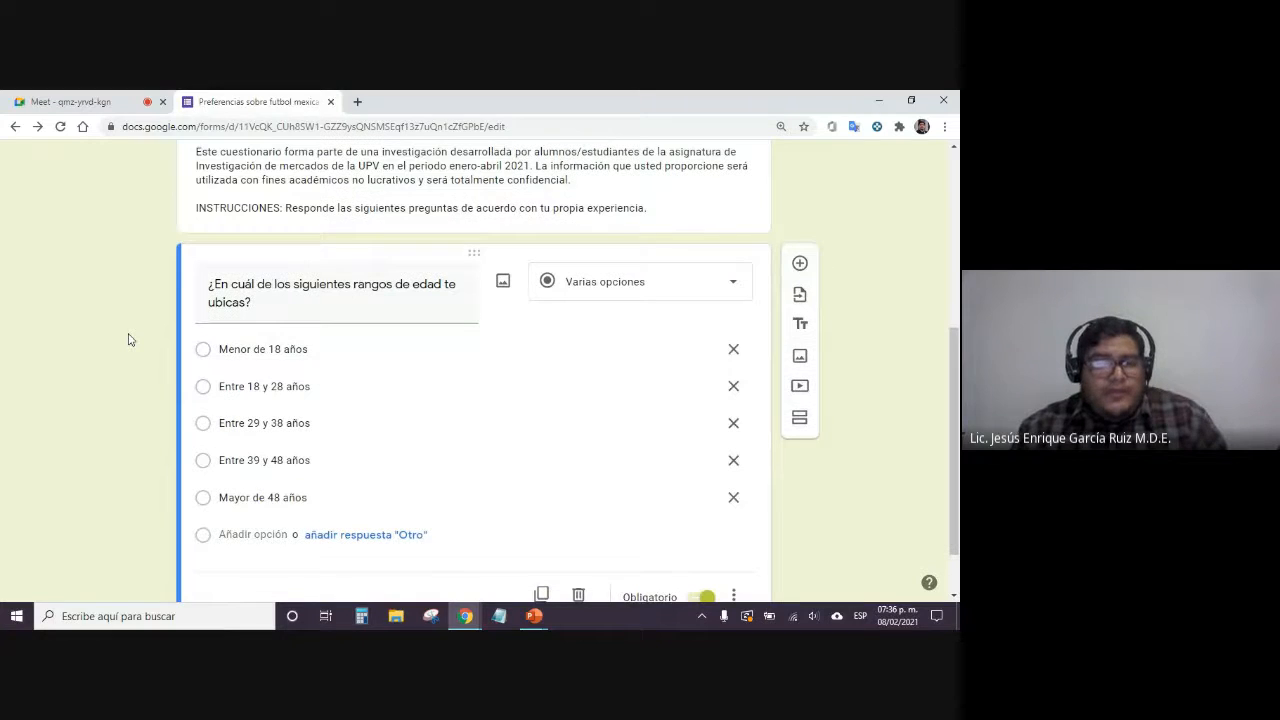
pyautogui.scroll(-1, 128, 340)
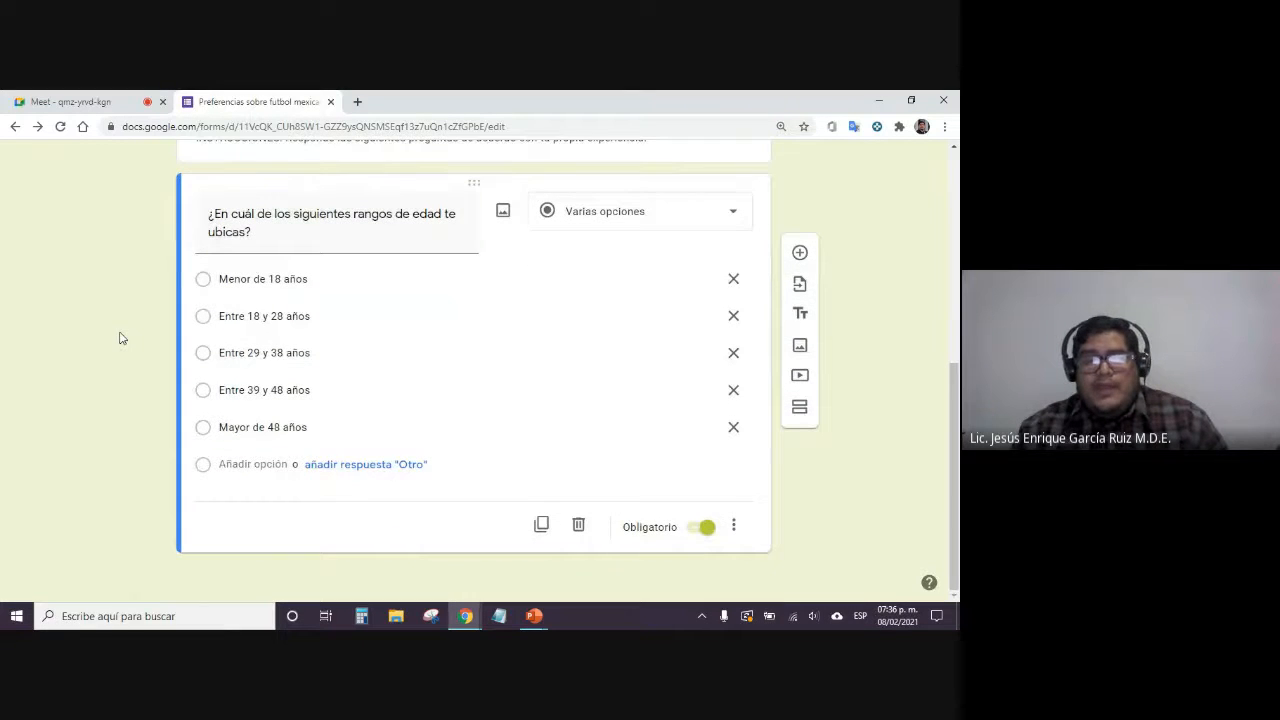
pyautogui.scroll(5, 119, 338)
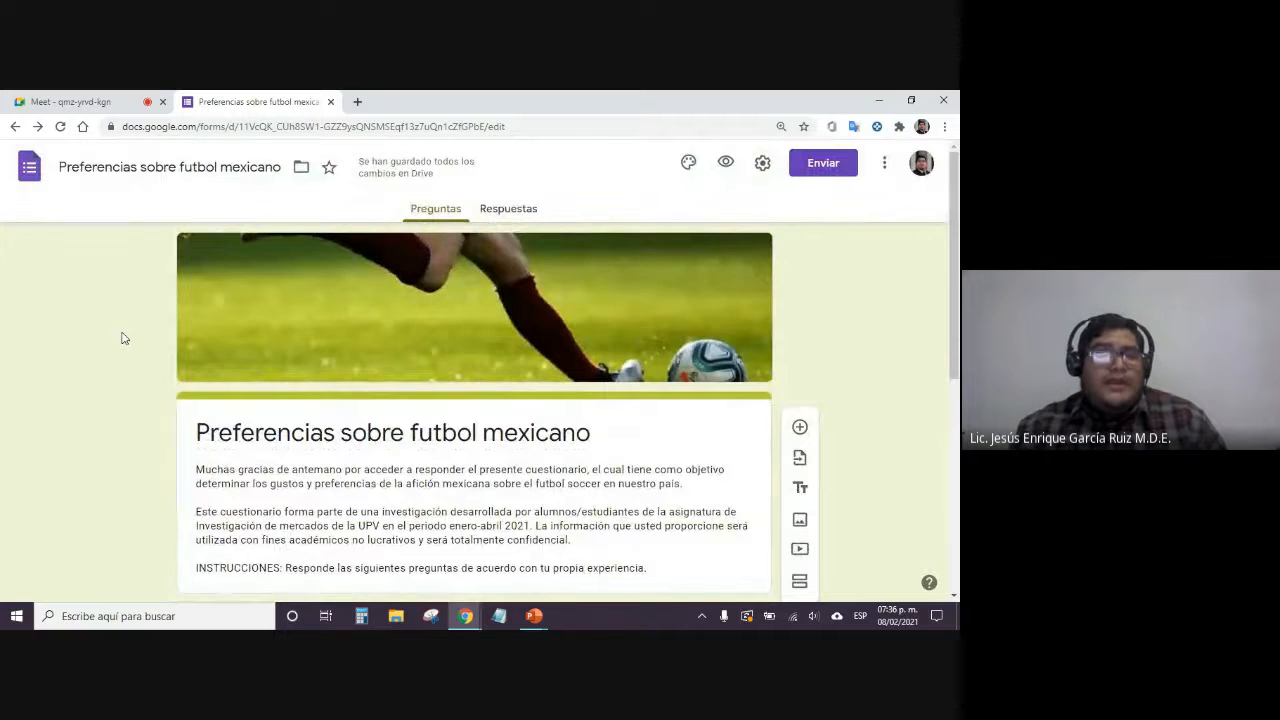
pyautogui.click(727, 168)
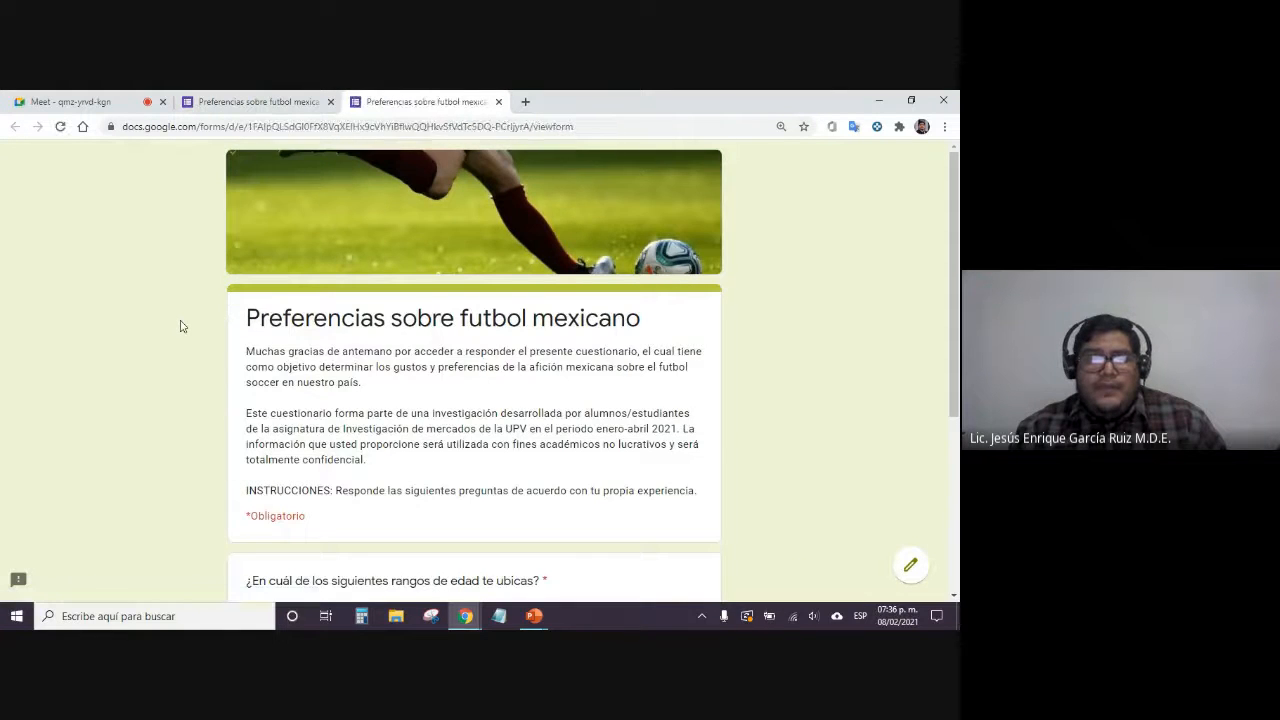
pyautogui.scroll(-3, 181, 327)
pyautogui.scroll(3, 181, 327)
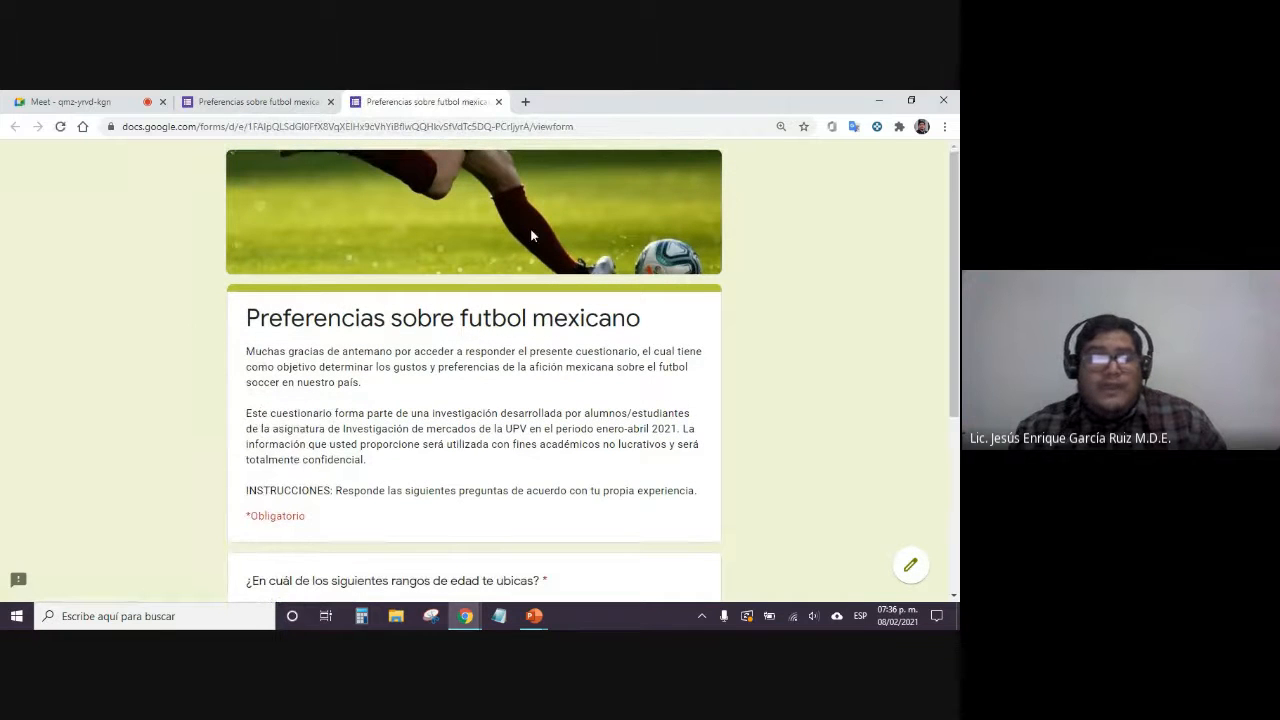
pyautogui.scroll(-1, 302, 294)
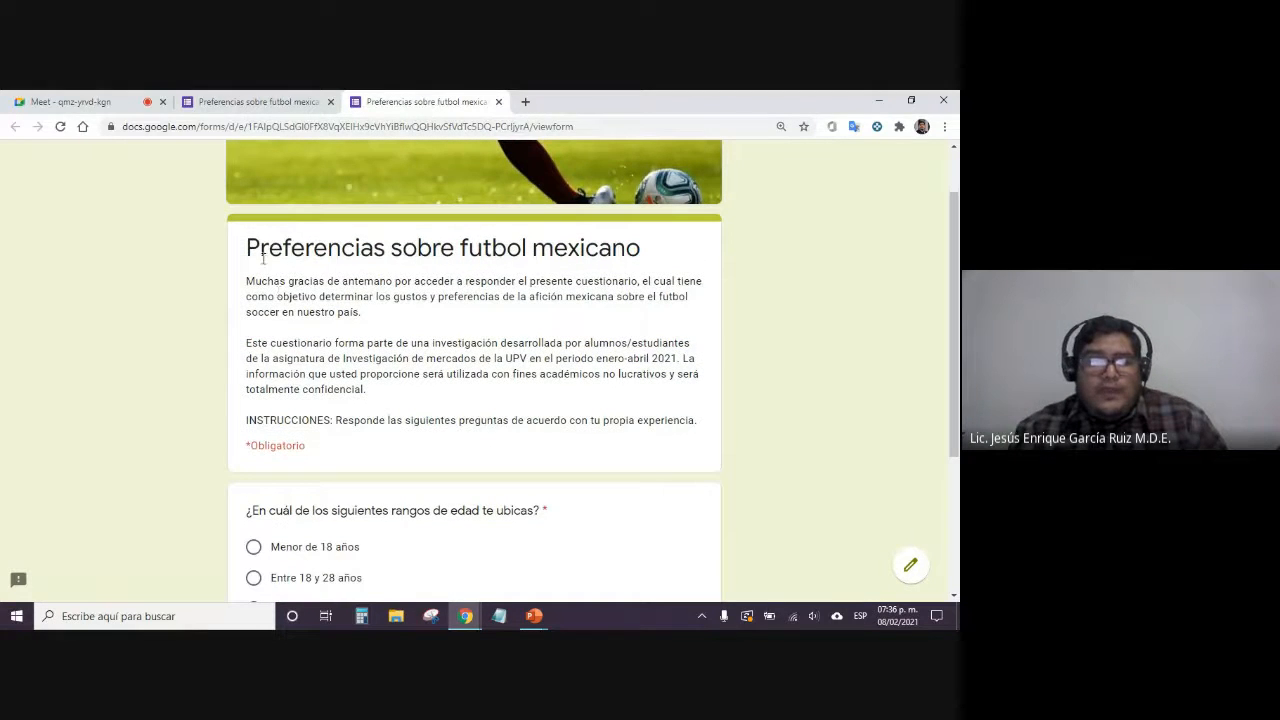
pyautogui.moveTo(263, 258); pyautogui.dragTo(549, 403)
pyautogui.click(697, 372)
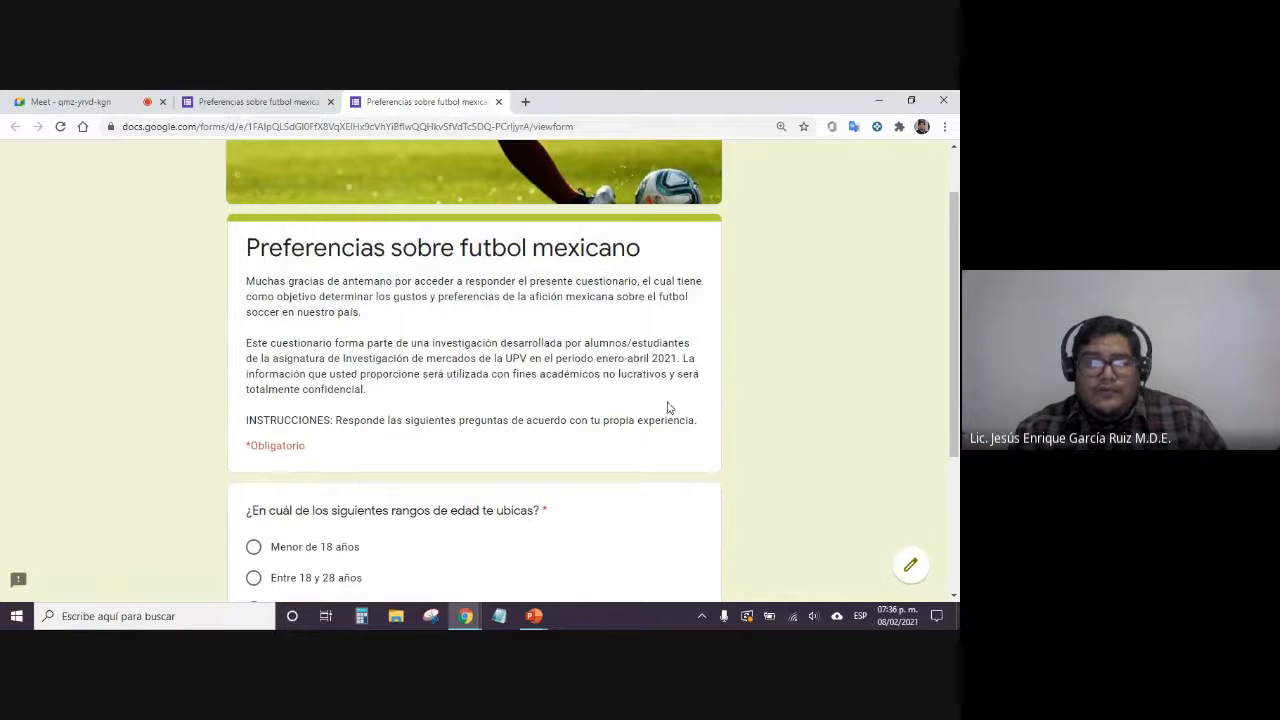
pyautogui.scroll(-3, 669, 408)
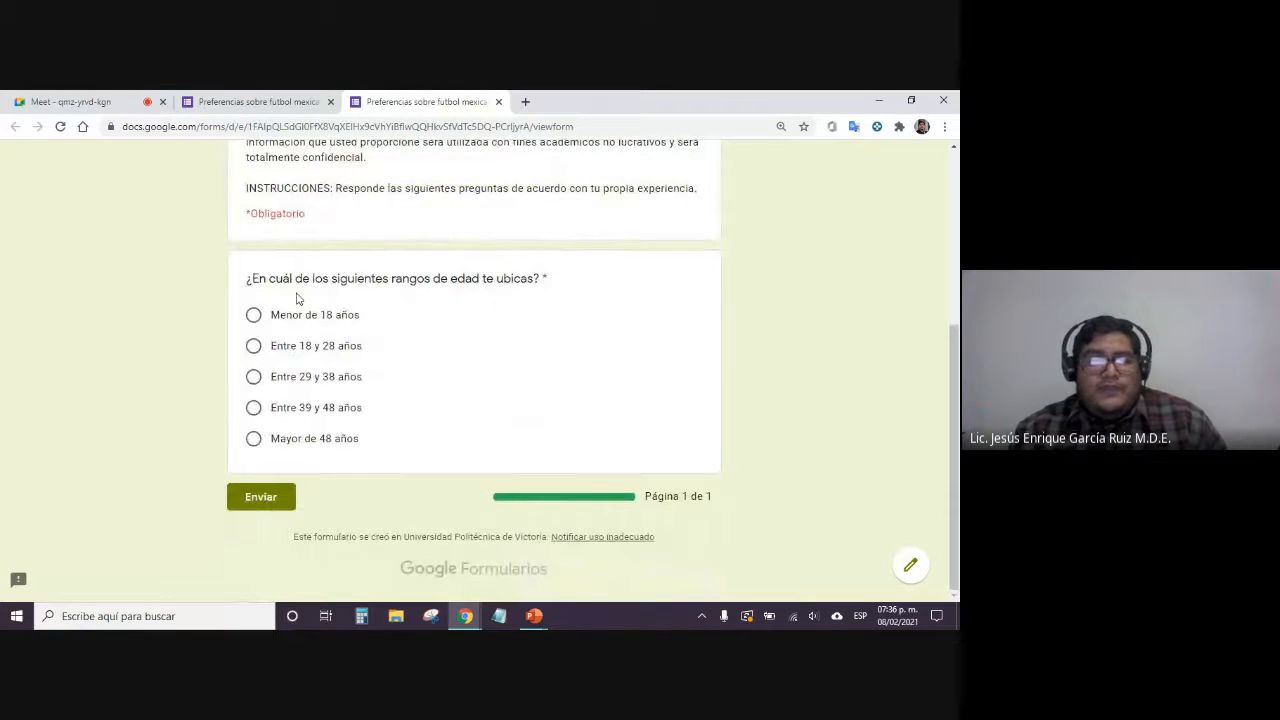
# Try several age ranges in the preview, ending on "Entre 29 y 38 años", and close the preview without submitting
pyautogui.click(253, 315)
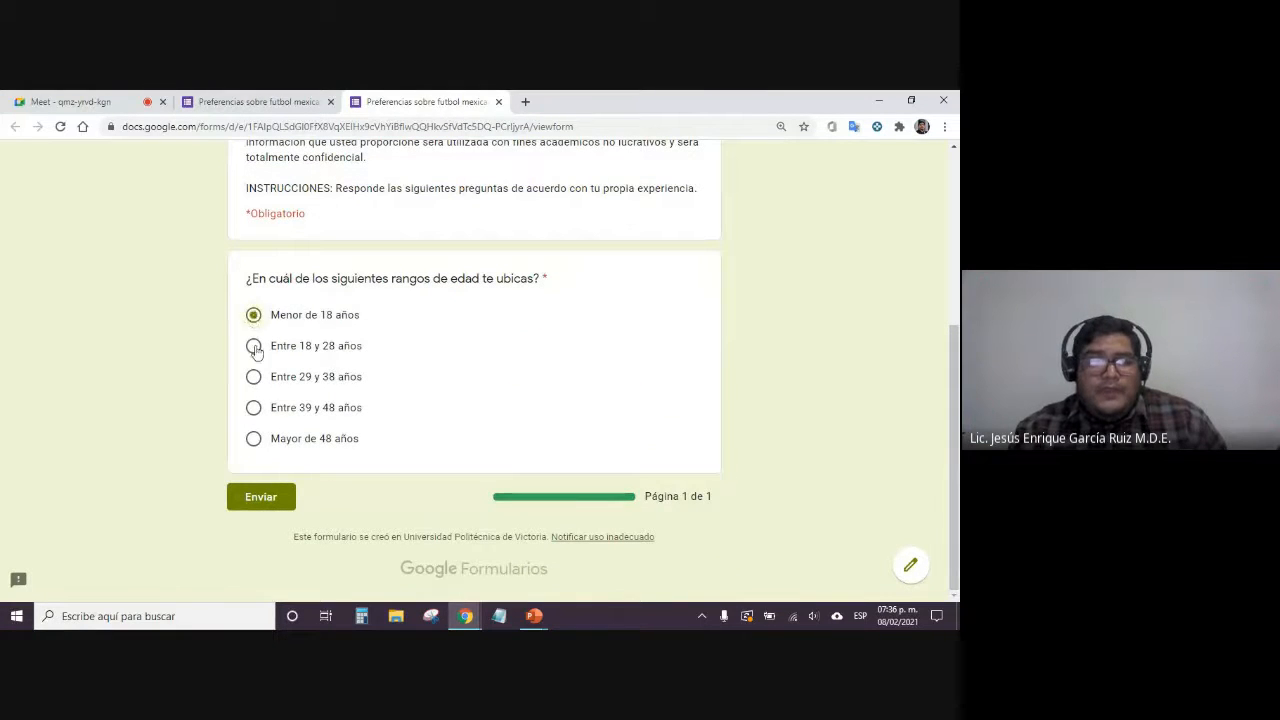
pyautogui.click(253, 346)
pyautogui.click(254, 377)
pyautogui.click(253, 315)
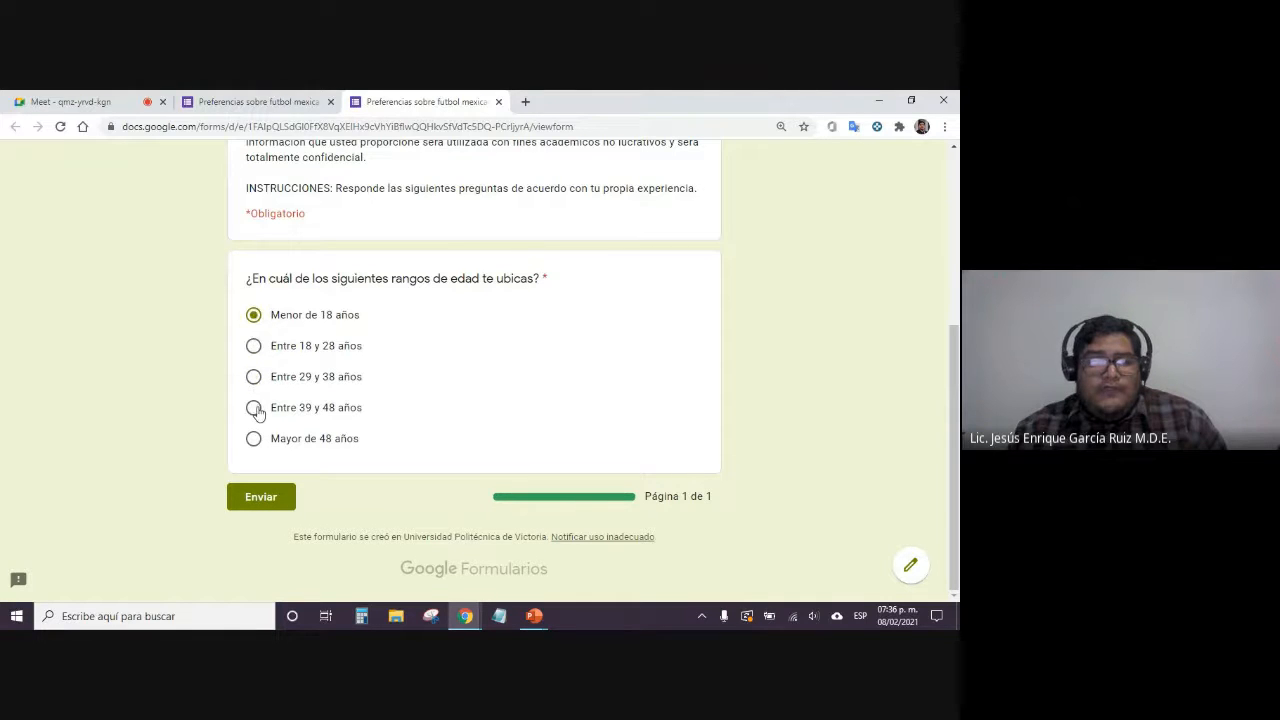
pyautogui.click(253, 408)
pyautogui.click(253, 377)
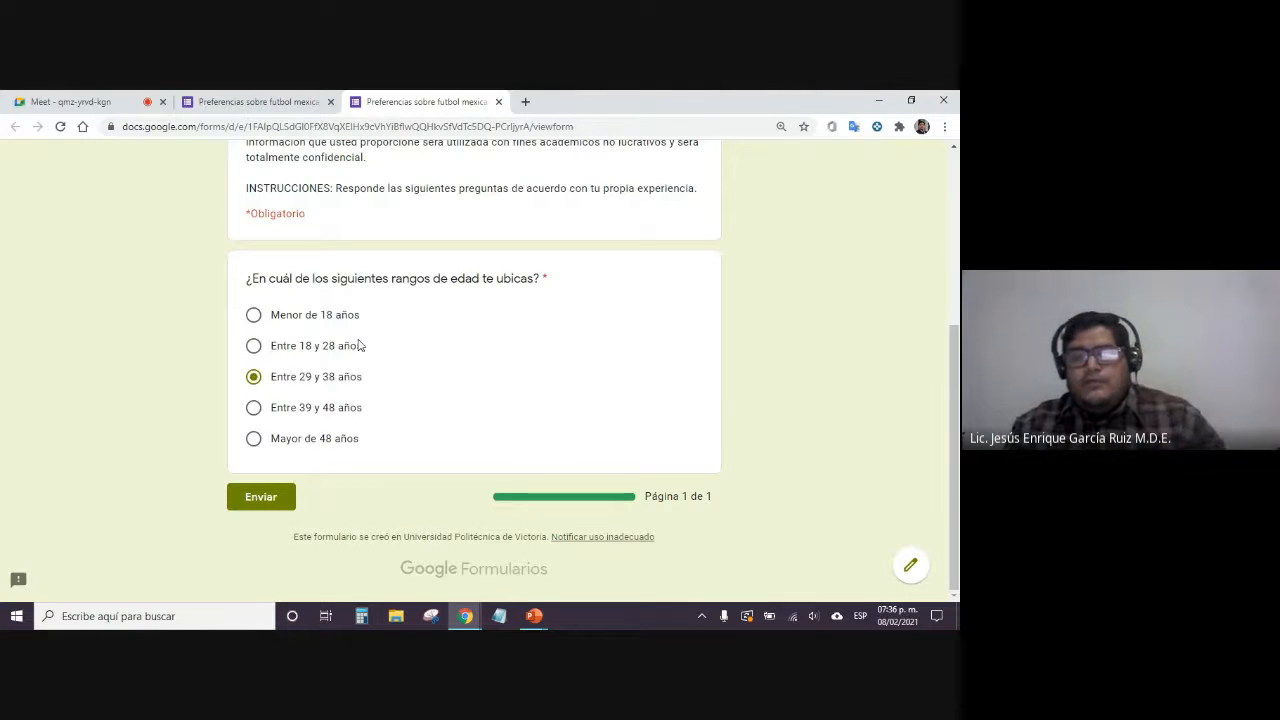
pyautogui.click(498, 102)
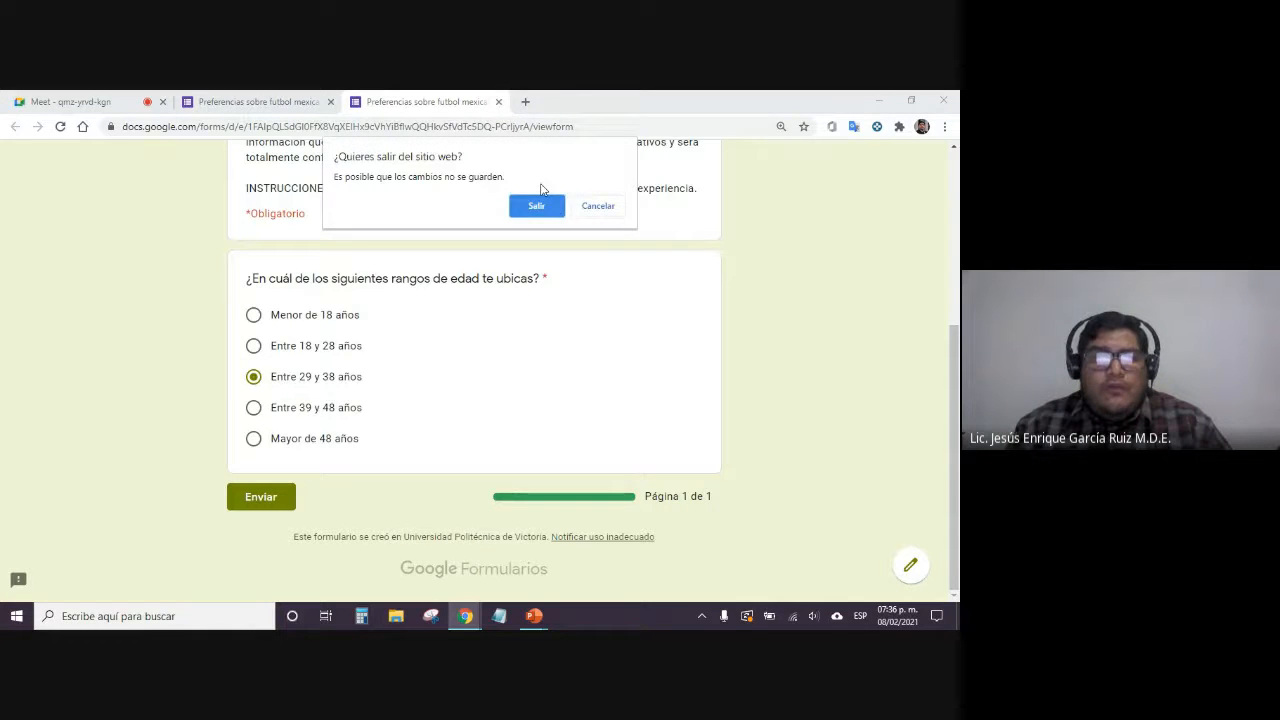
pyautogui.click(555, 208)
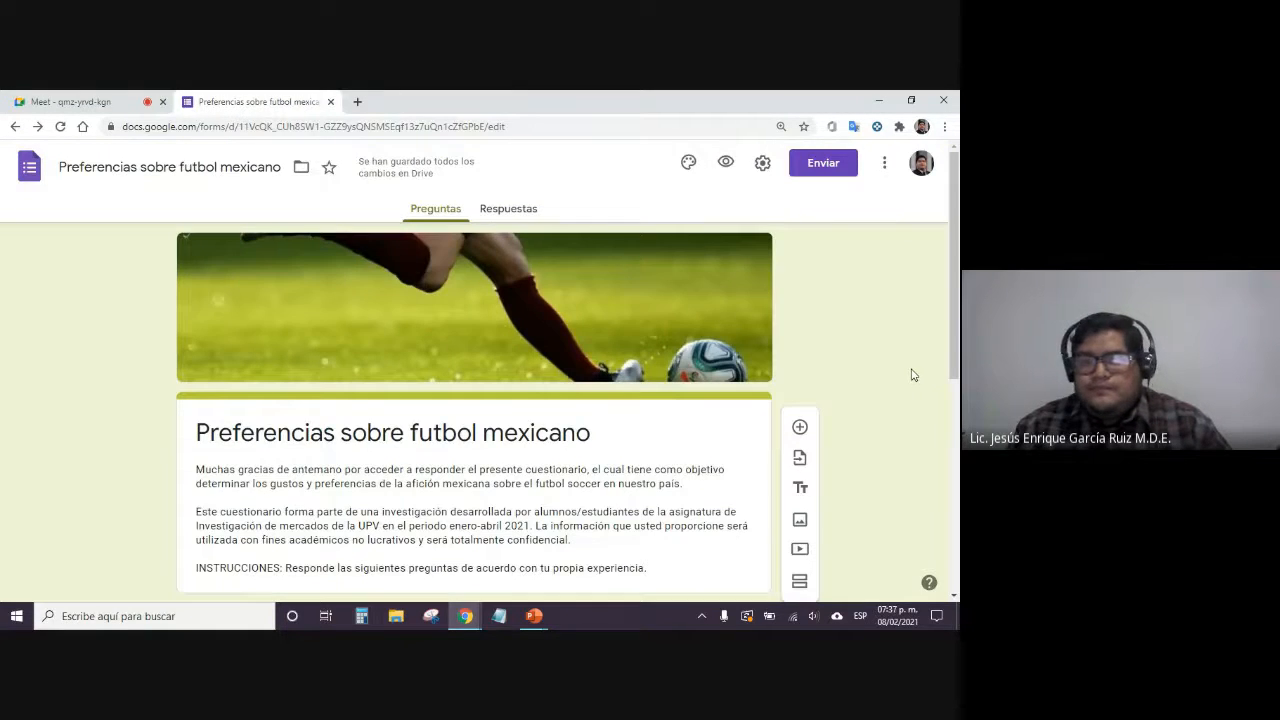
# Review the question types available for the age question, leaving Varias opciones selected
pyautogui.scroll(-2, 911, 374)
pyautogui.scroll(-2, 911, 374)
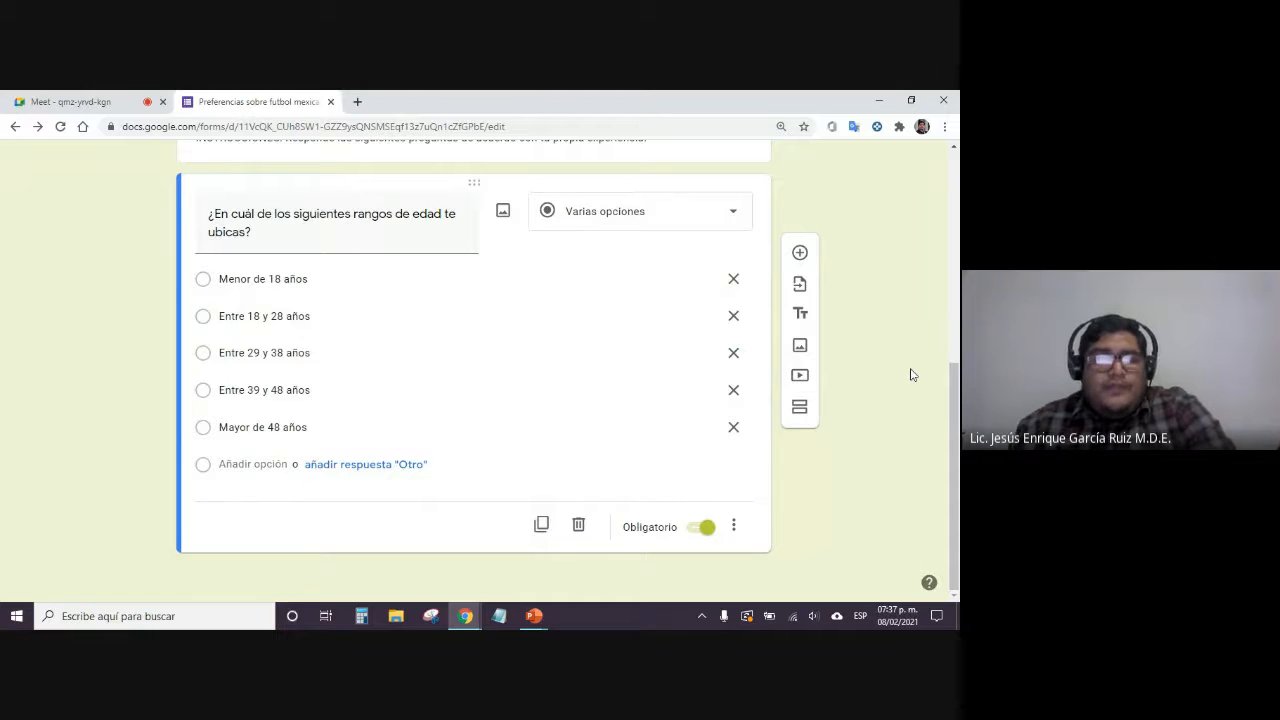
pyautogui.scroll(1, 911, 374)
pyautogui.scroll(-1, 911, 376)
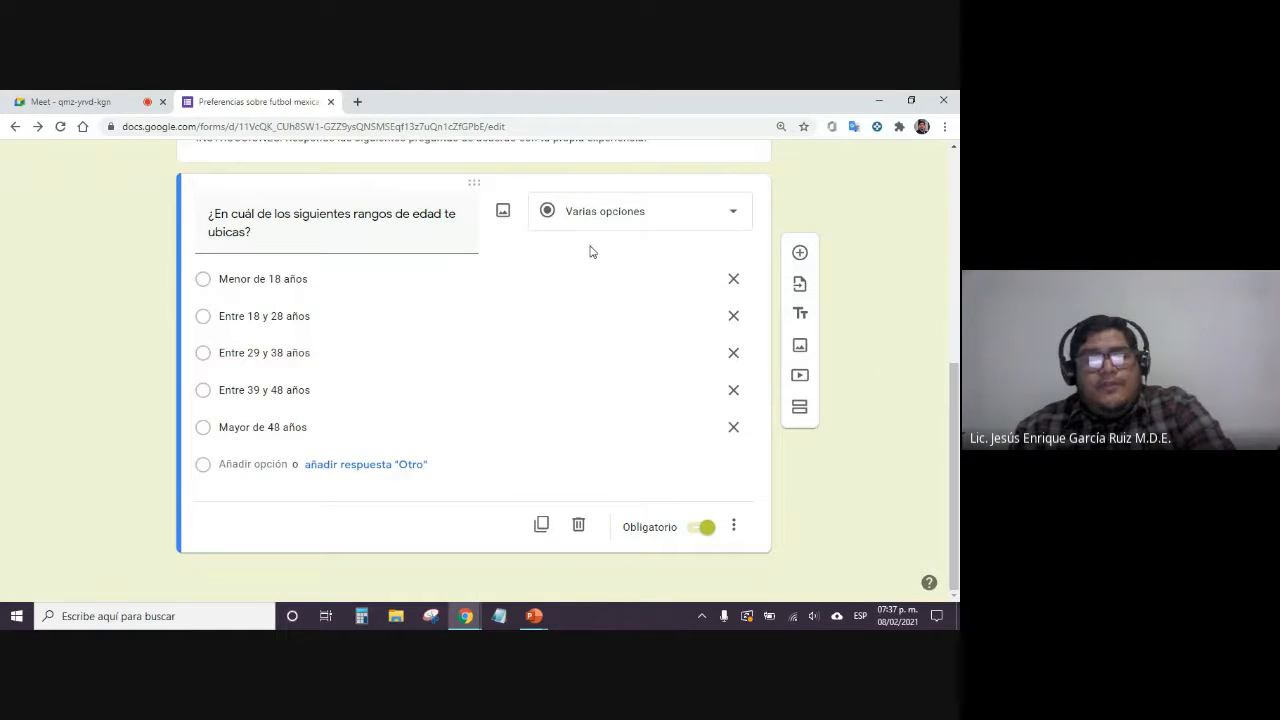
pyautogui.click(733, 213)
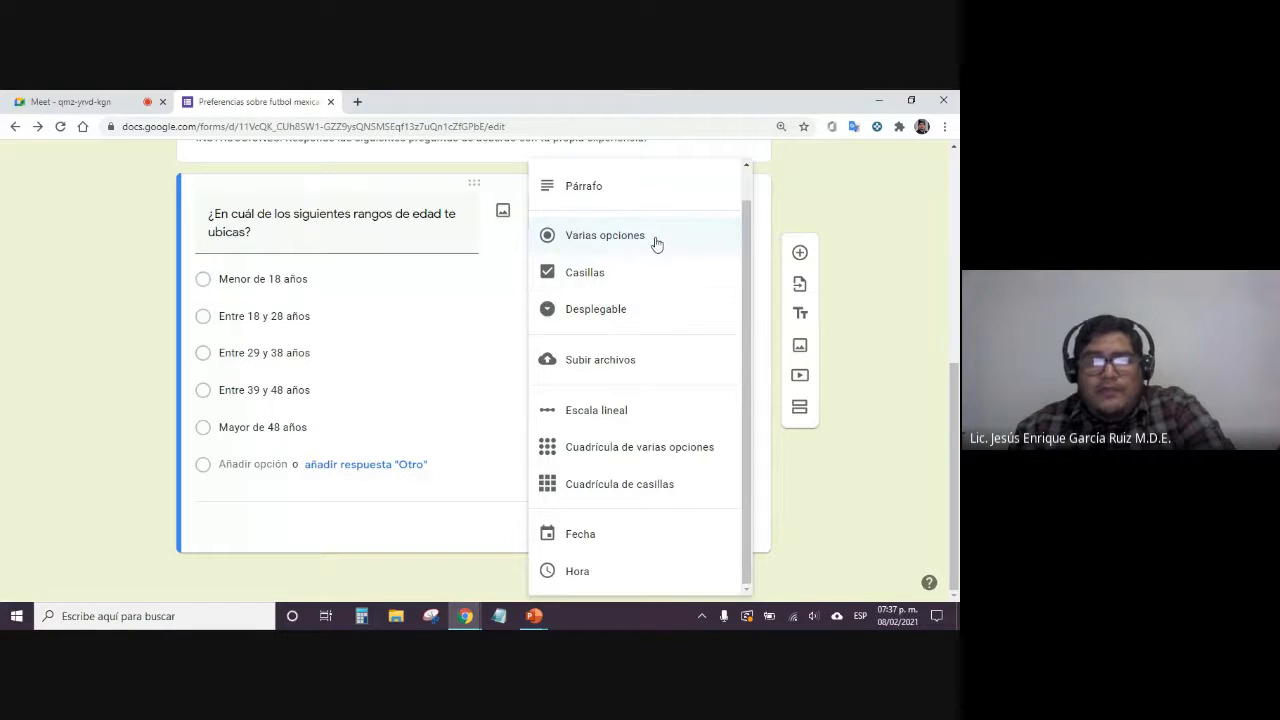
pyautogui.scroll(1, 663, 250)
pyautogui.scroll(1, 663, 250)
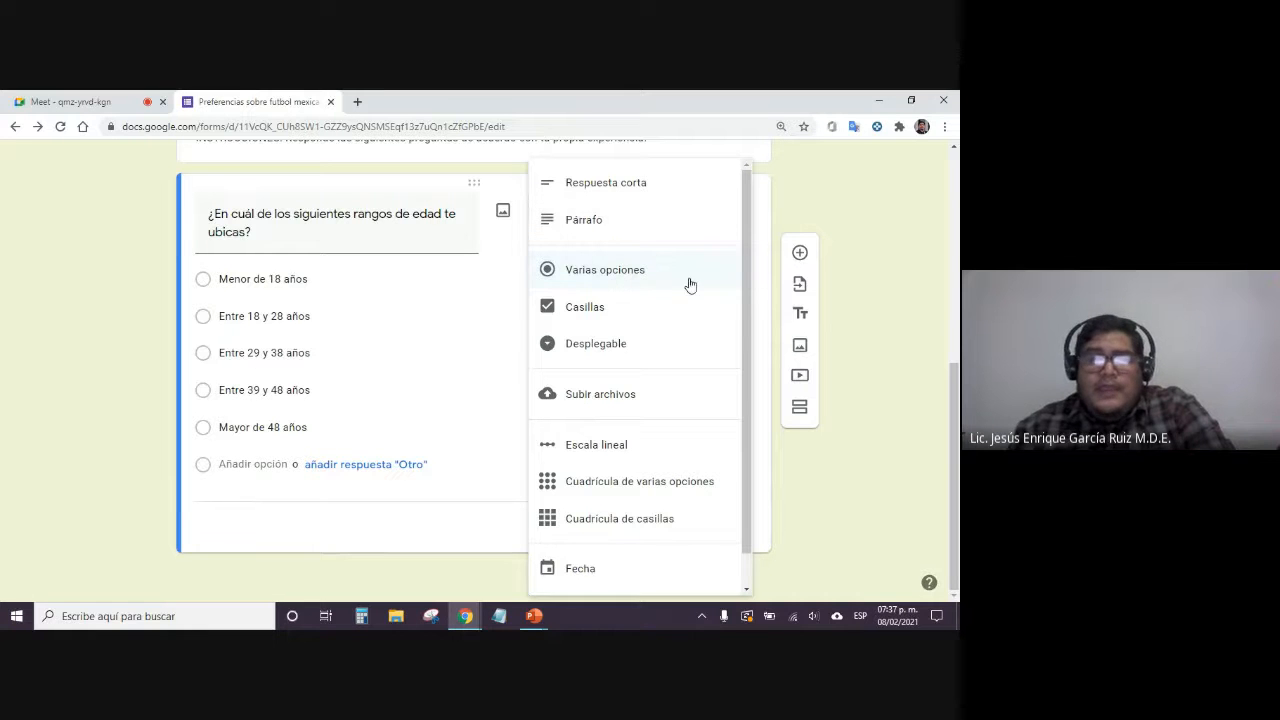
pyautogui.click(626, 273)
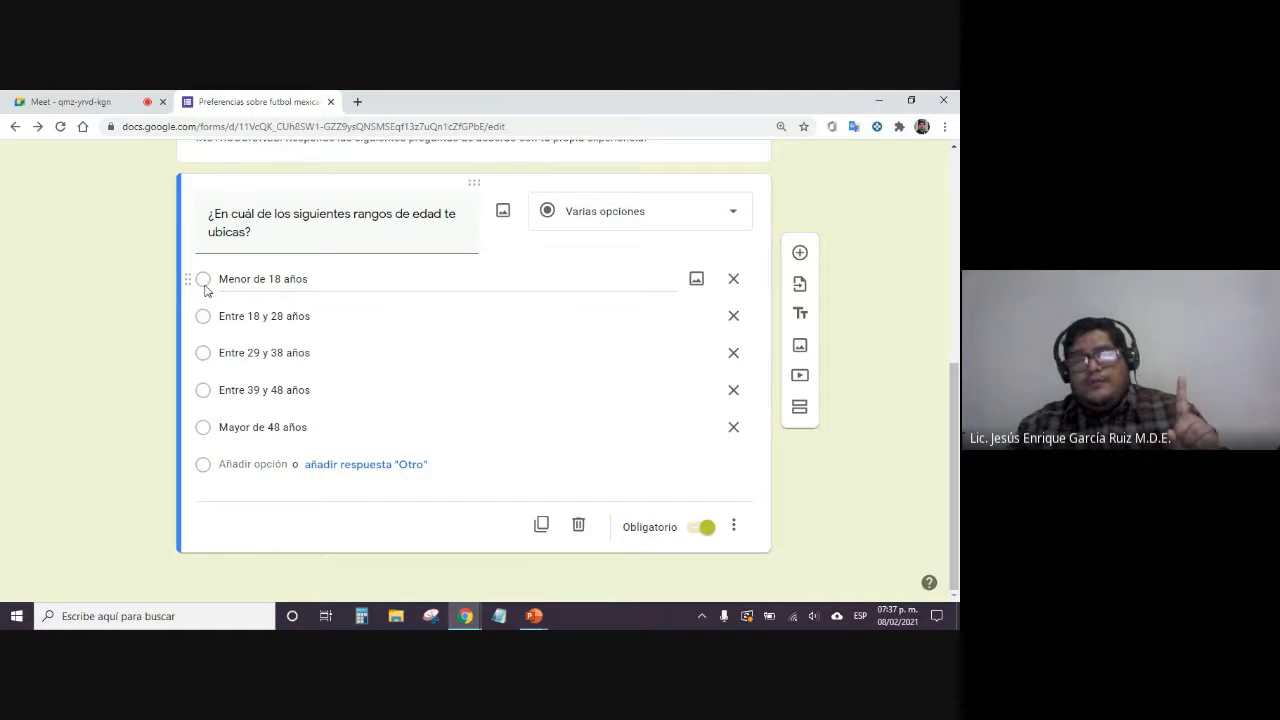
# Change the age question's type to Casillas and open the form's preview
pyautogui.click(634, 224)
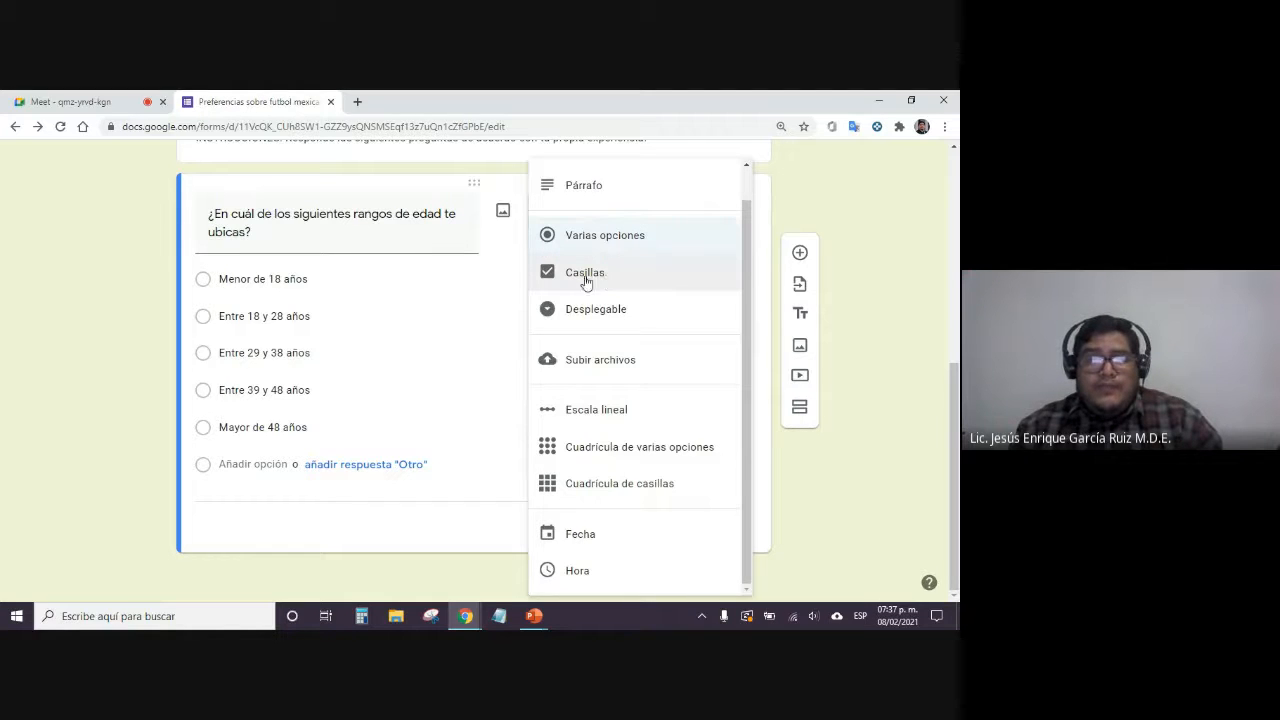
pyautogui.click(621, 272)
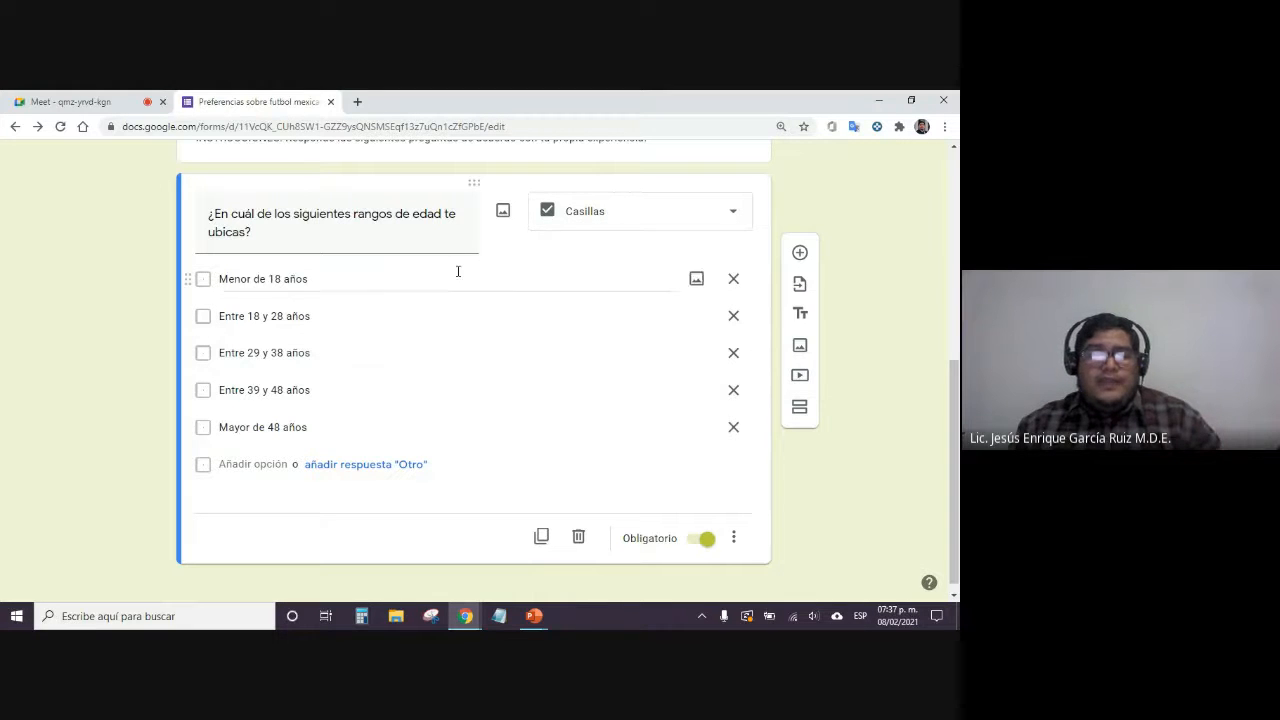
pyautogui.scroll(3, 871, 262)
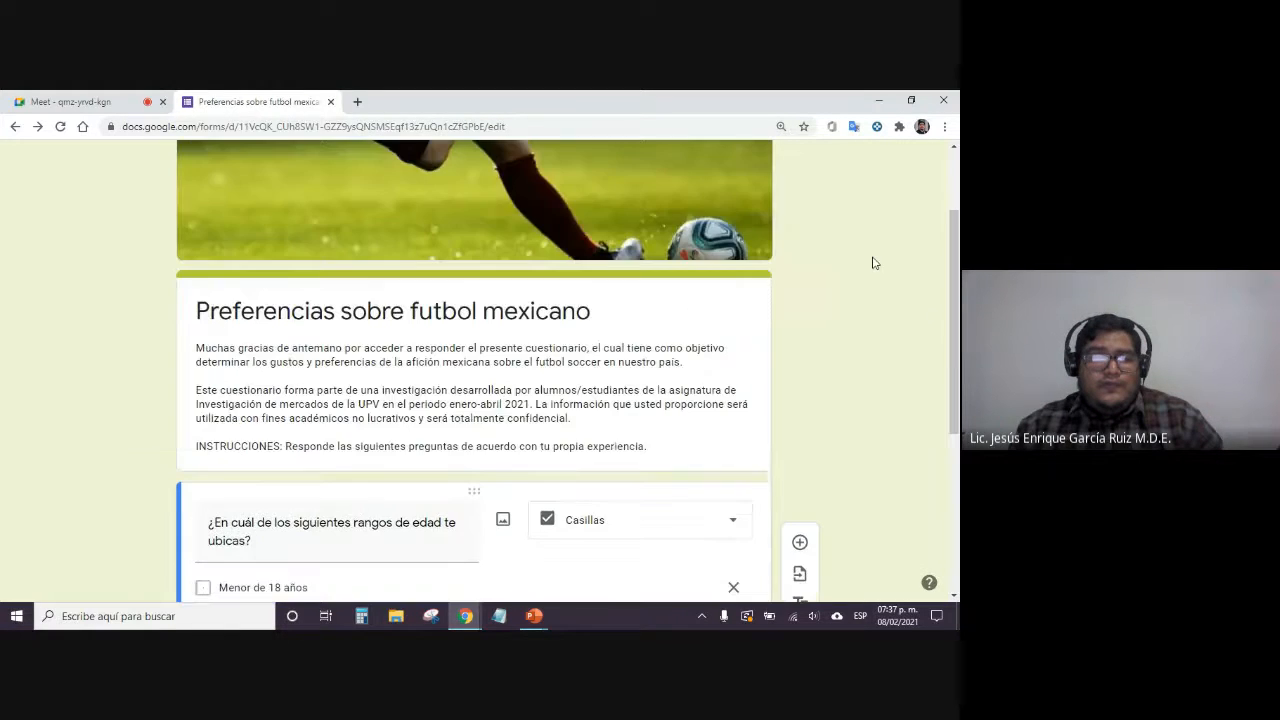
pyautogui.scroll(2, 875, 263)
pyautogui.click(720, 172)
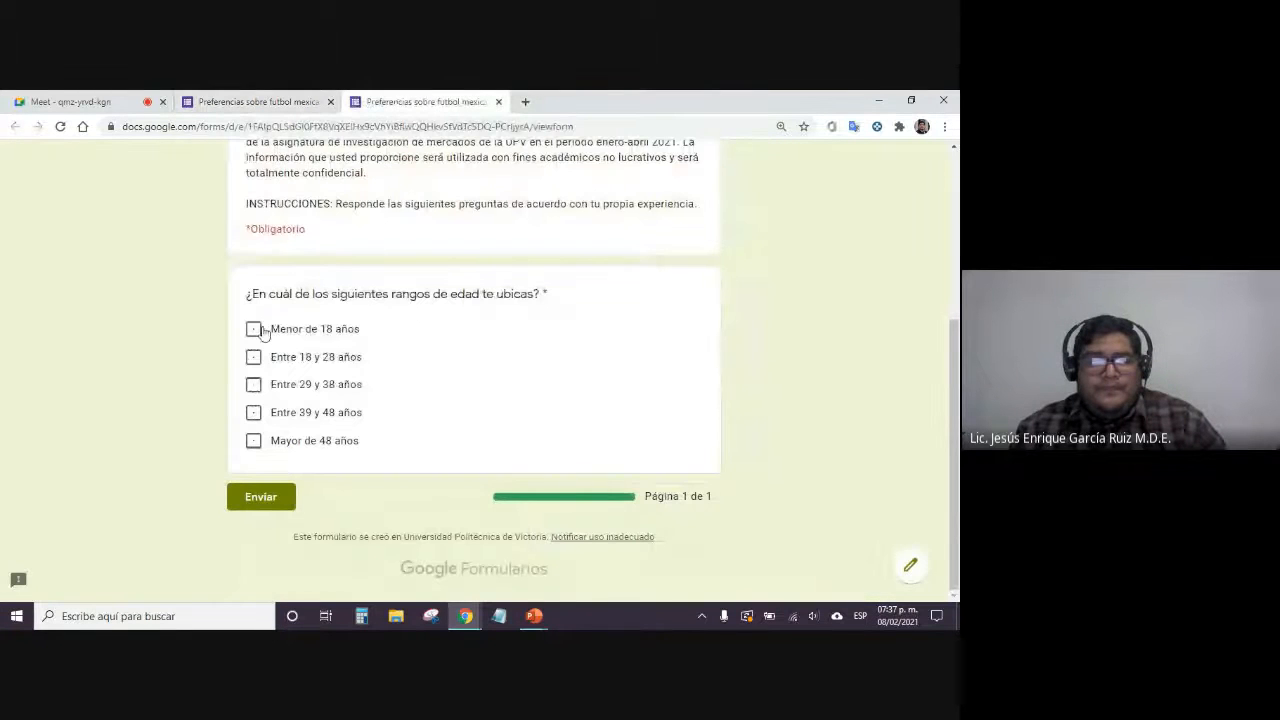
pyautogui.click(254, 102)
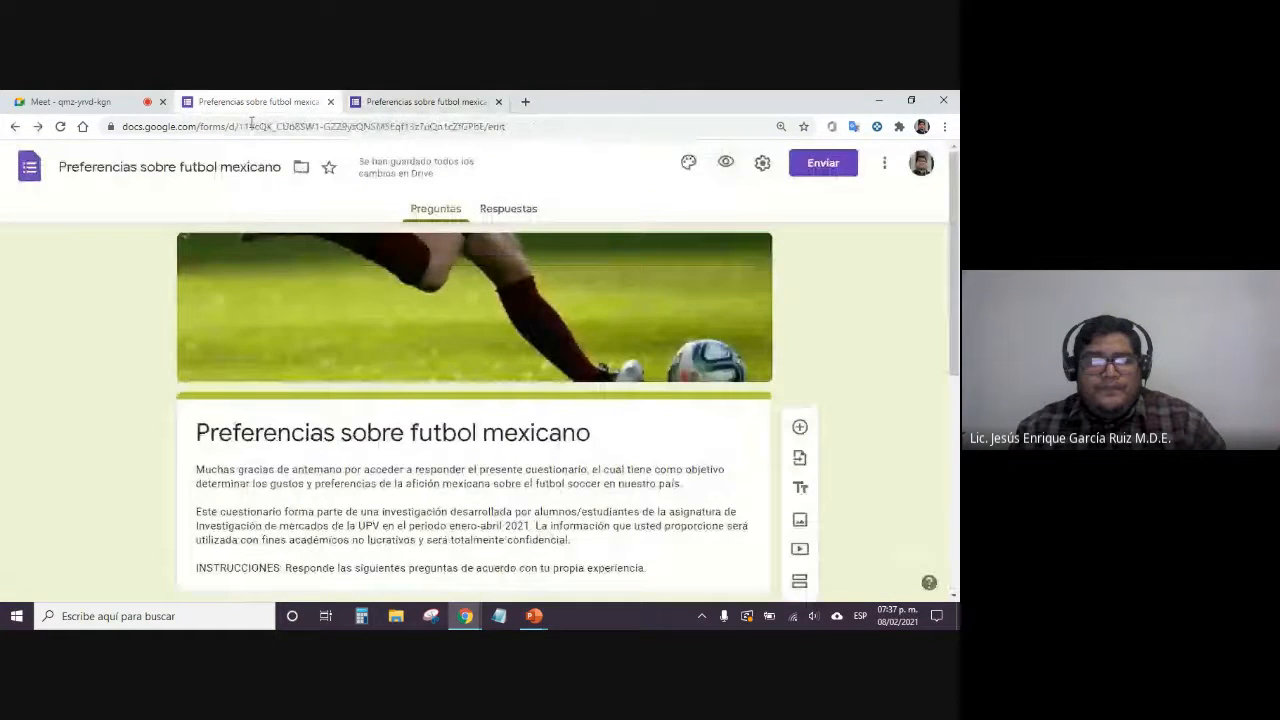
pyautogui.click(455, 100)
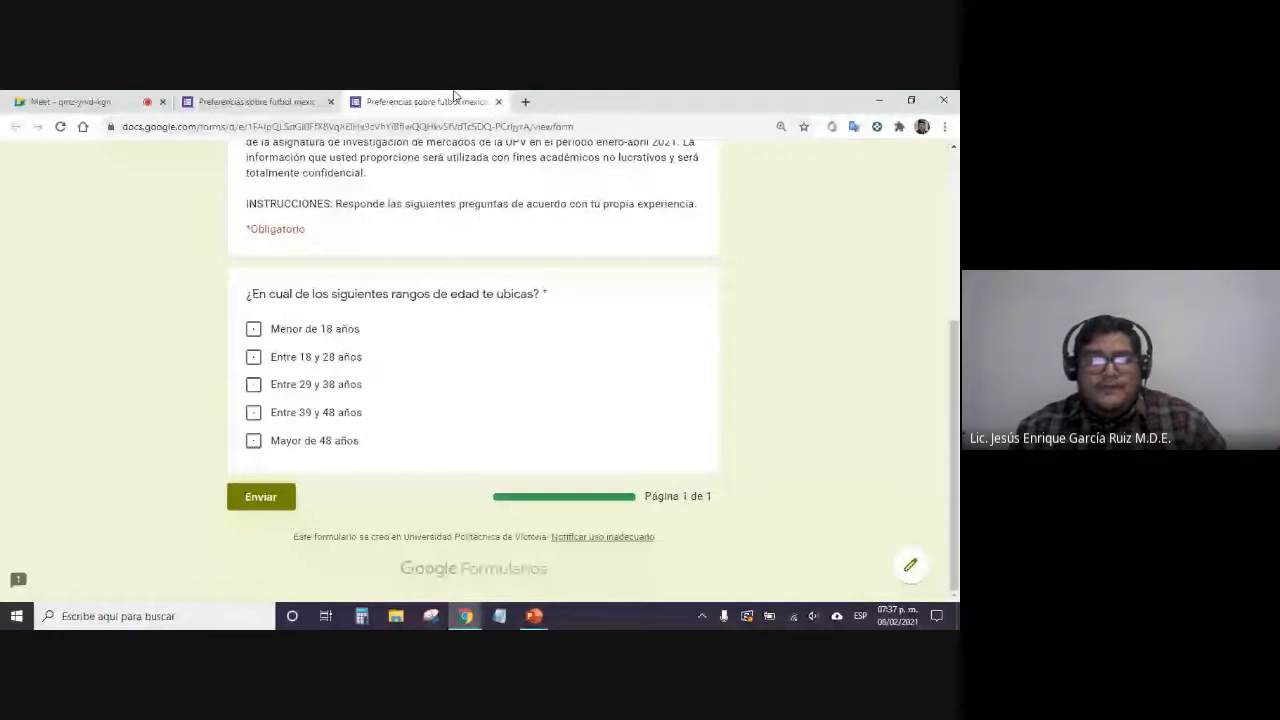
# Test multiple selection in the preview by ticking all five age ranges and unticking all except "Entre 39 y 48 años"
pyautogui.click(253, 329)
pyautogui.click(253, 357)
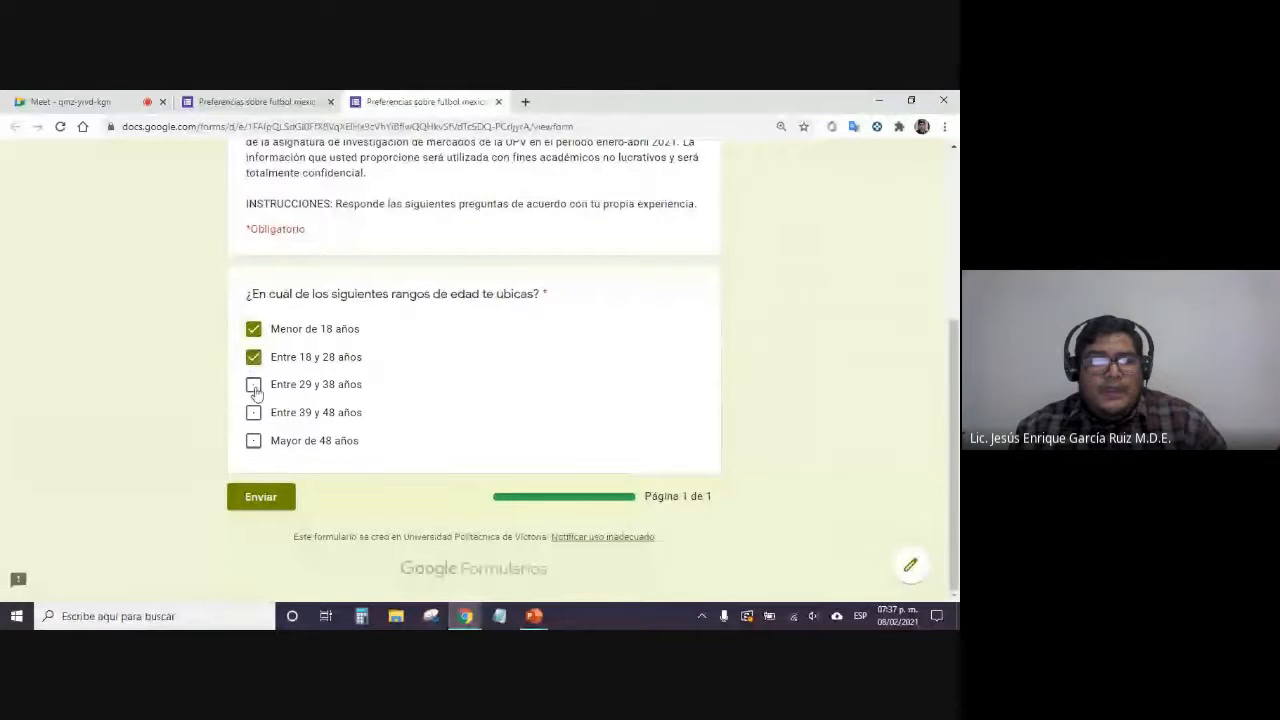
pyautogui.click(253, 385)
pyautogui.click(253, 412)
pyautogui.click(253, 440)
pyautogui.click(253, 357)
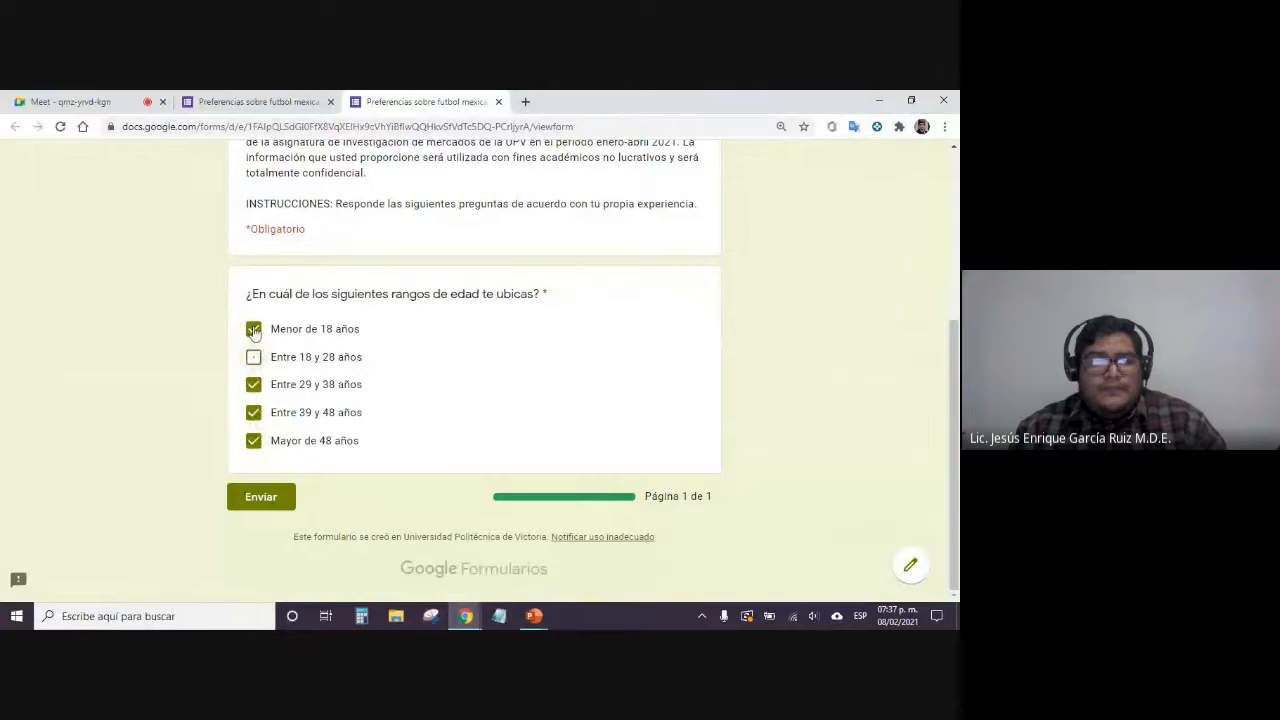
pyautogui.click(253, 329)
pyautogui.click(253, 385)
pyautogui.click(253, 440)
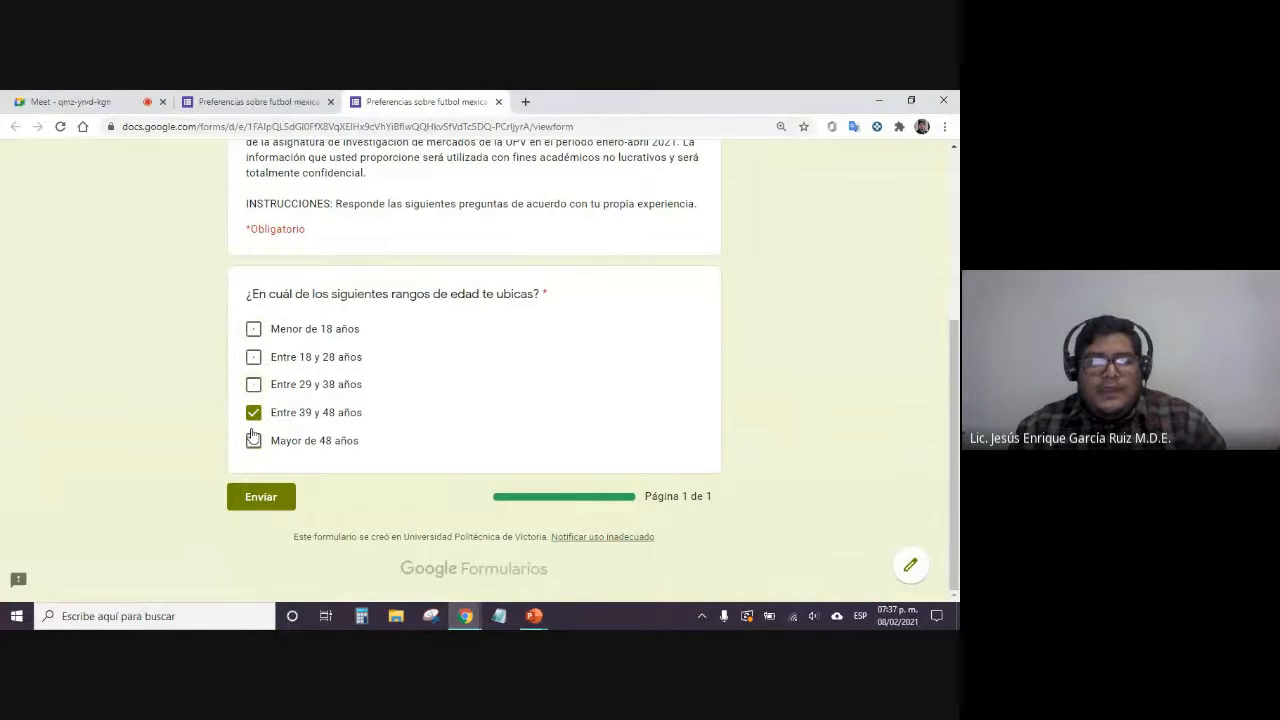
# Untick "Entre 39 y 48 años" in the preview and change the age question's type to Desplegable in the editor
pyautogui.click(253, 418)
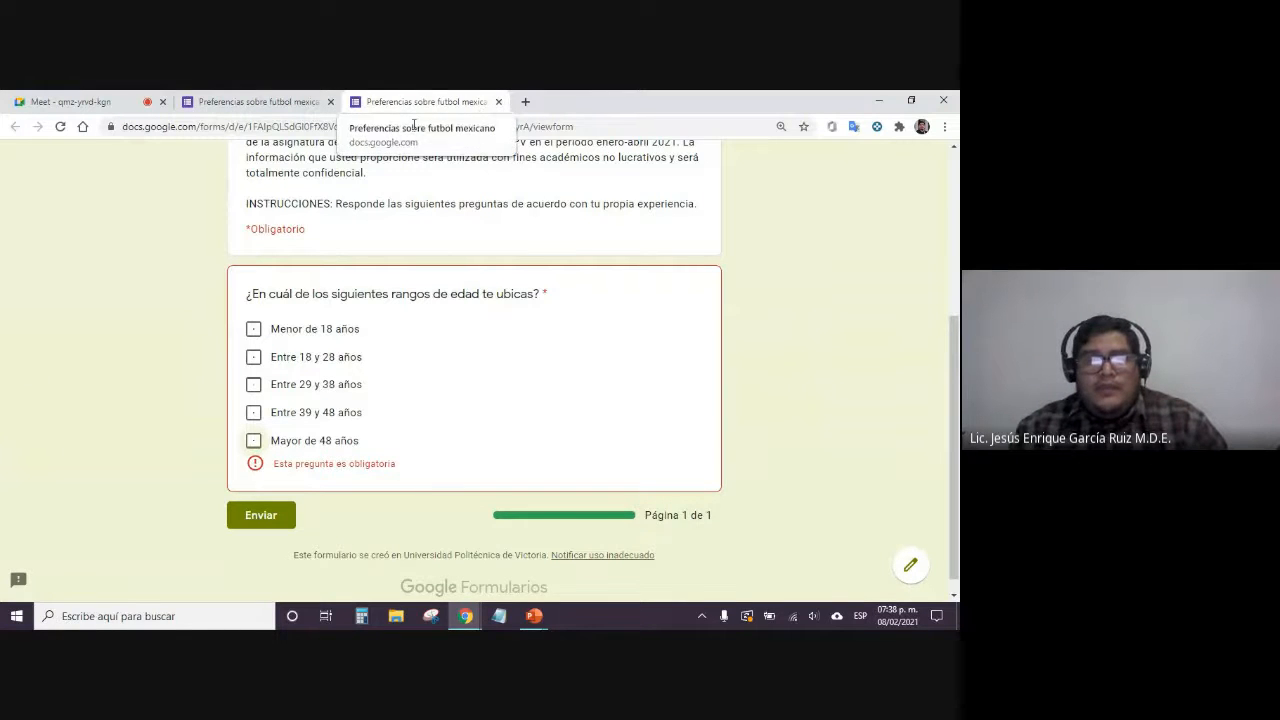
pyautogui.click(229, 101)
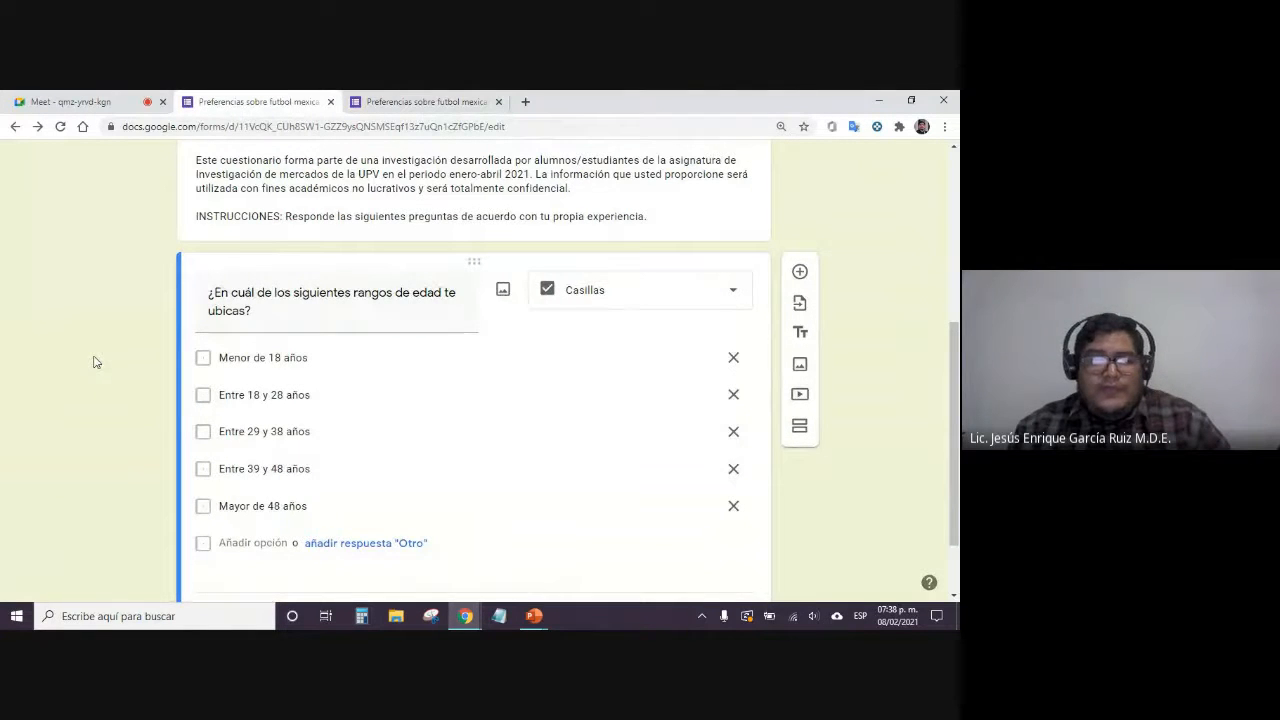
pyautogui.click(651, 293)
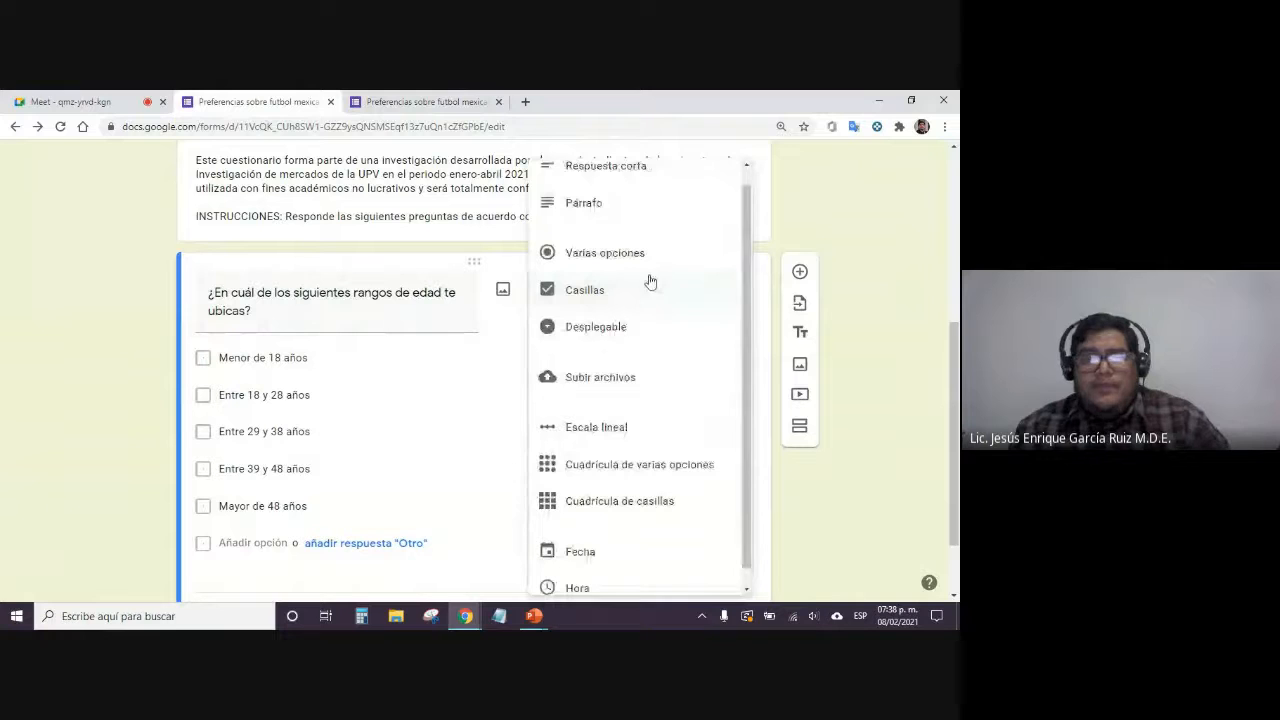
pyautogui.click(639, 336)
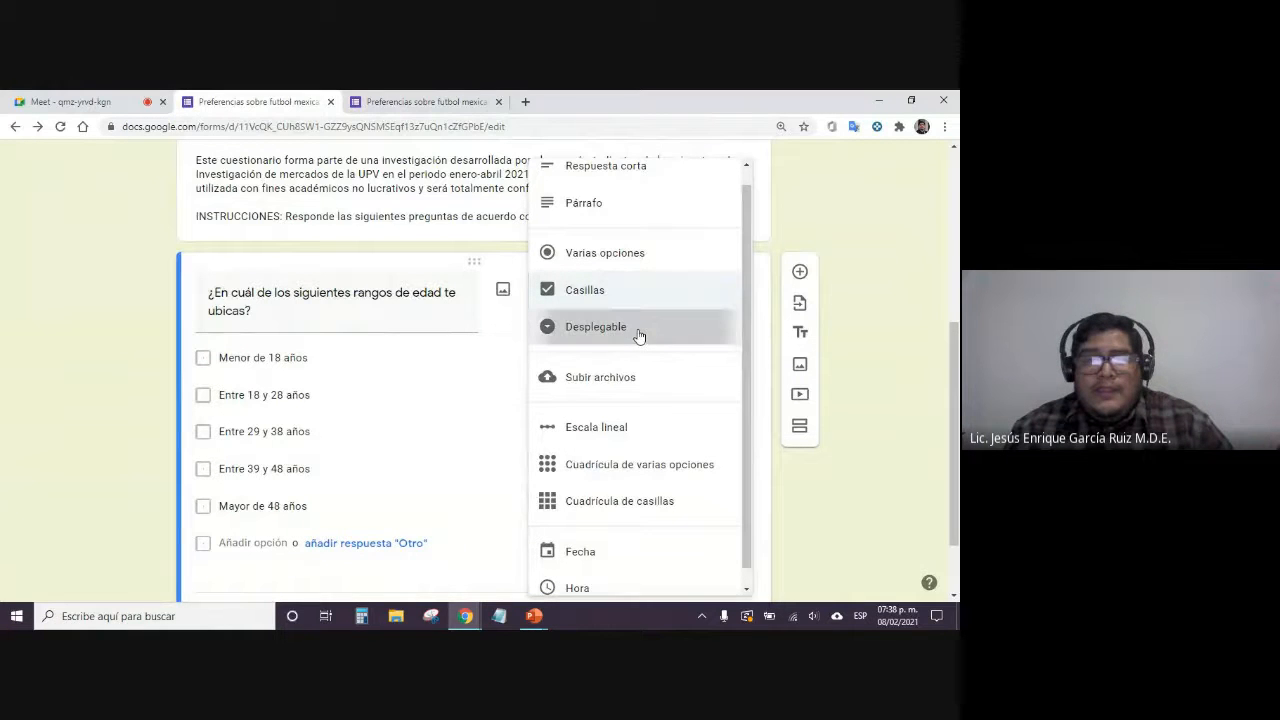
# Reload the preview in a fresh tab, choose "Entre 18 y 28 años" for the age question, and leave without submitting
pyautogui.click(490, 104)
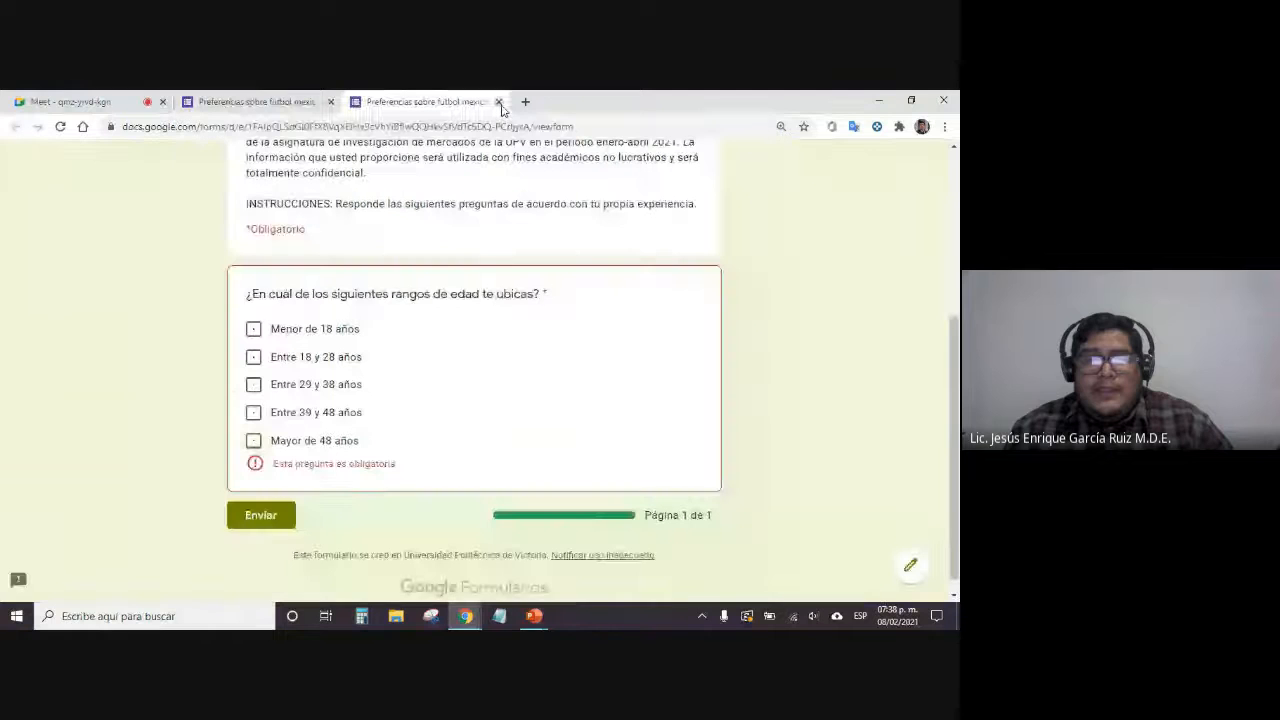
pyautogui.click(498, 102)
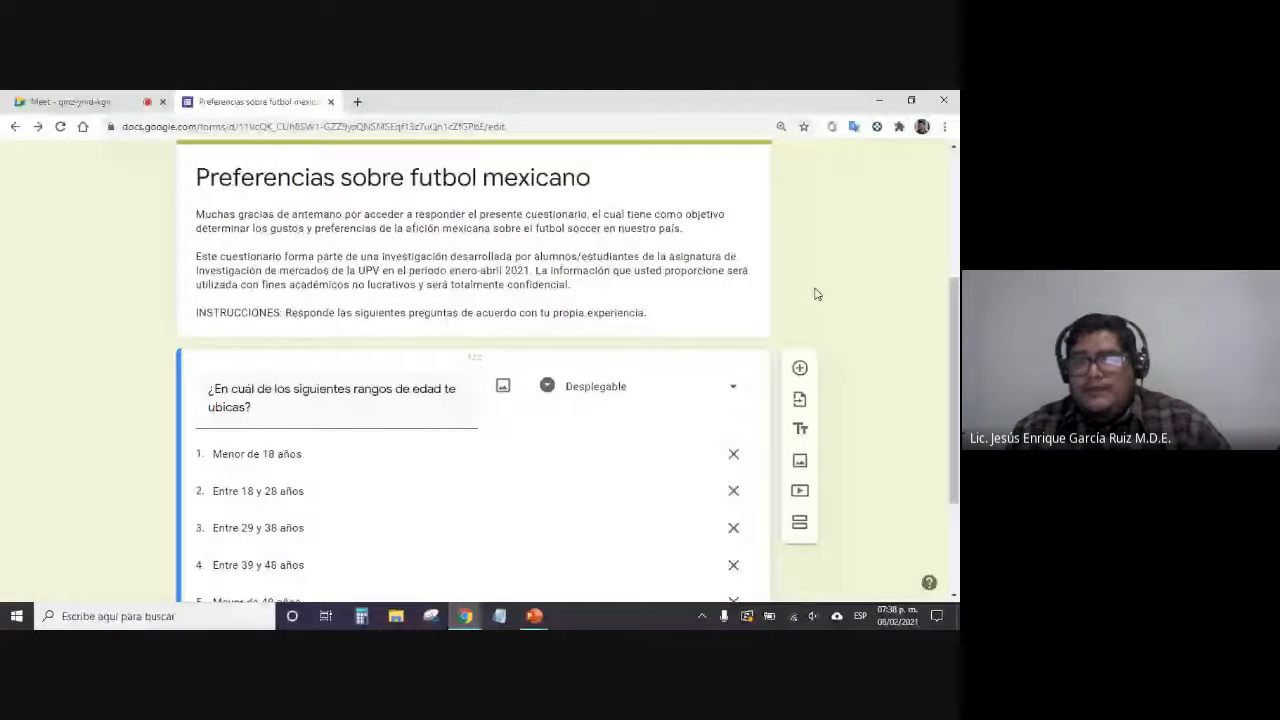
pyautogui.hotkey('ctrl', 'shift', 't')
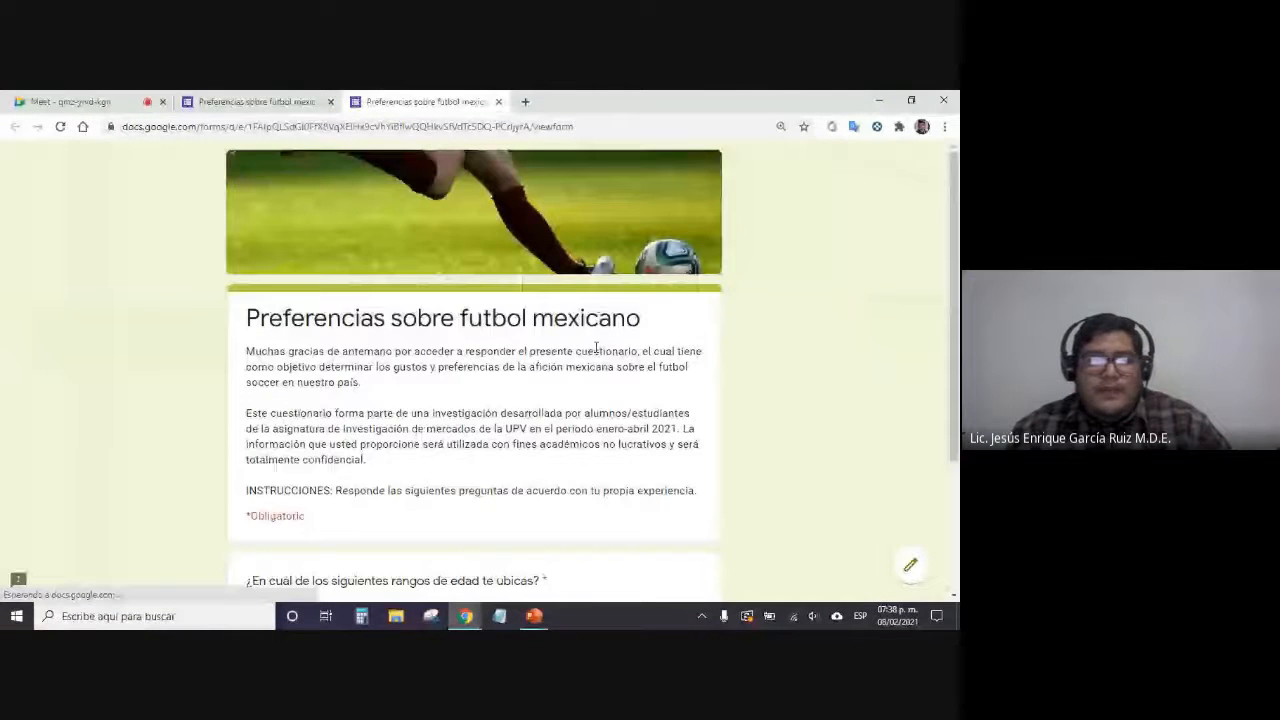
pyautogui.scroll(-3, 371, 434)
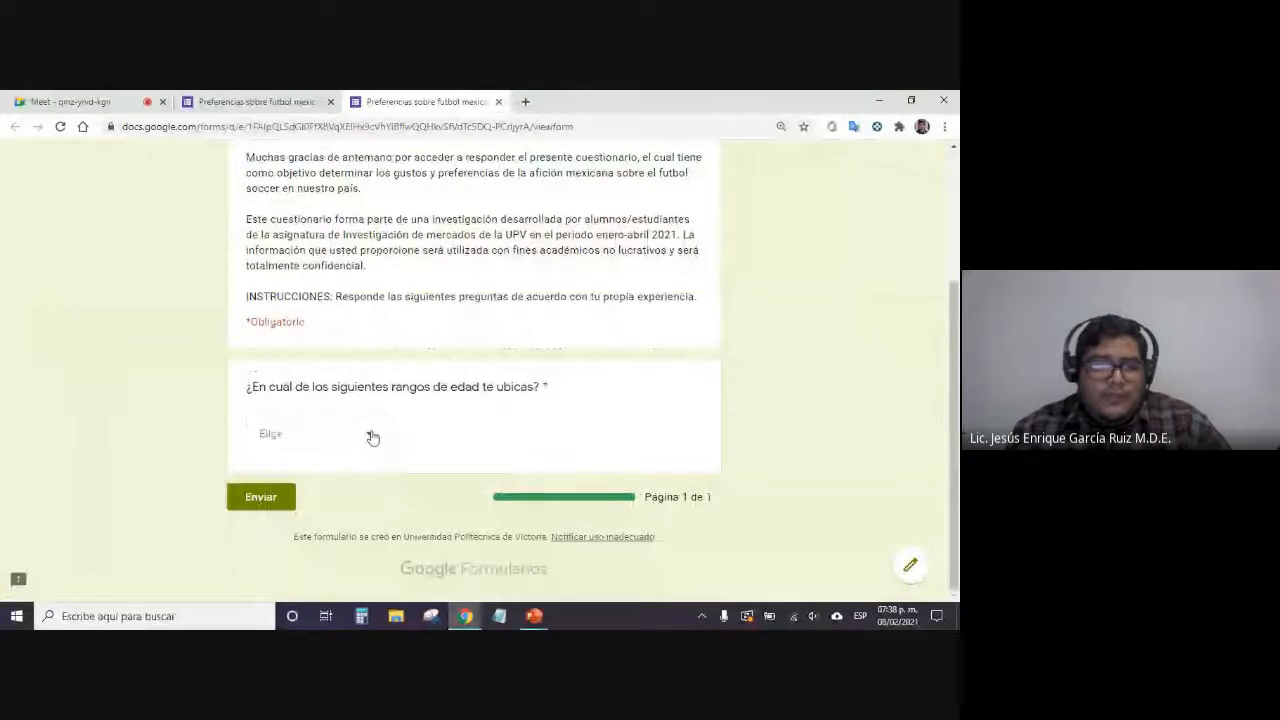
pyautogui.click(371, 436)
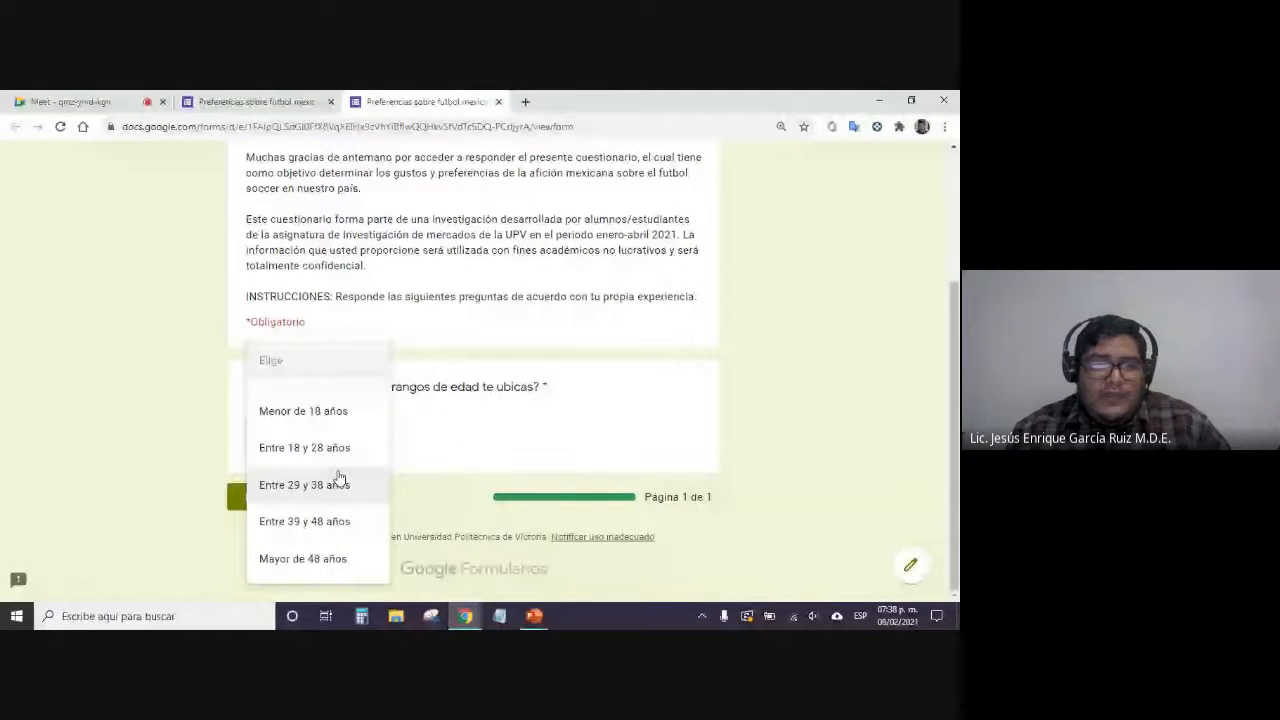
pyautogui.click(348, 448)
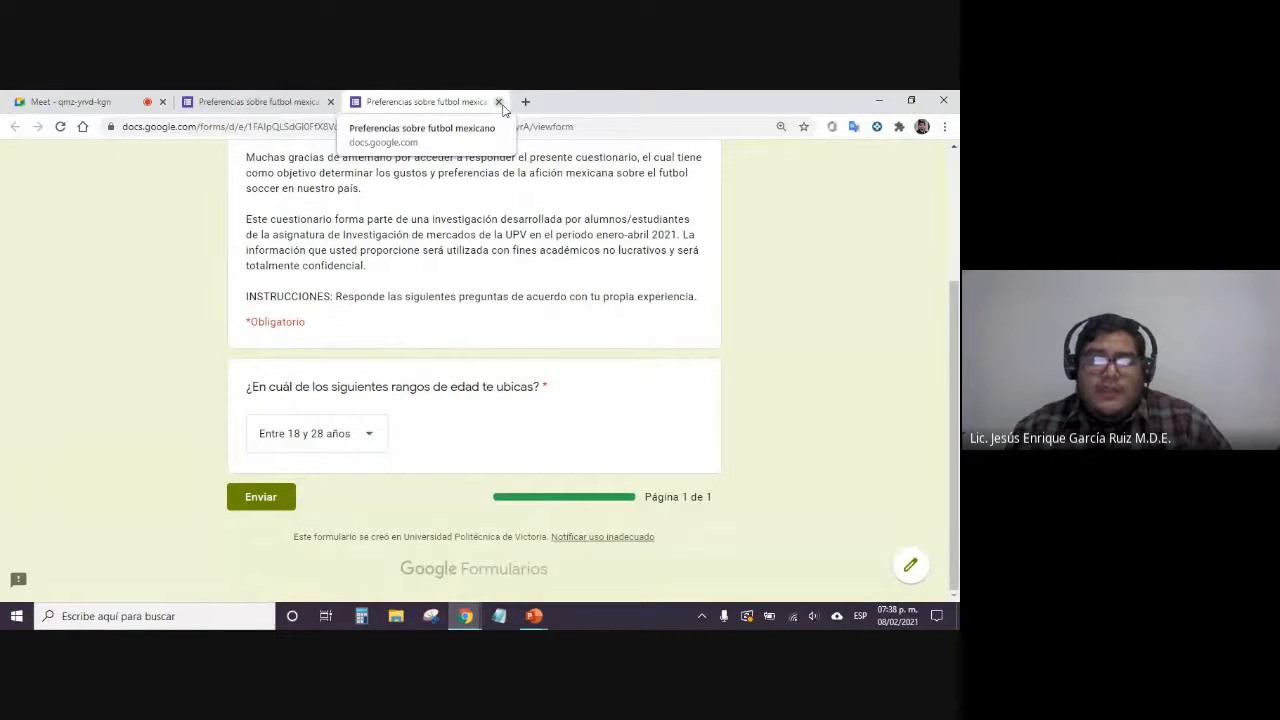
pyautogui.click(501, 104)
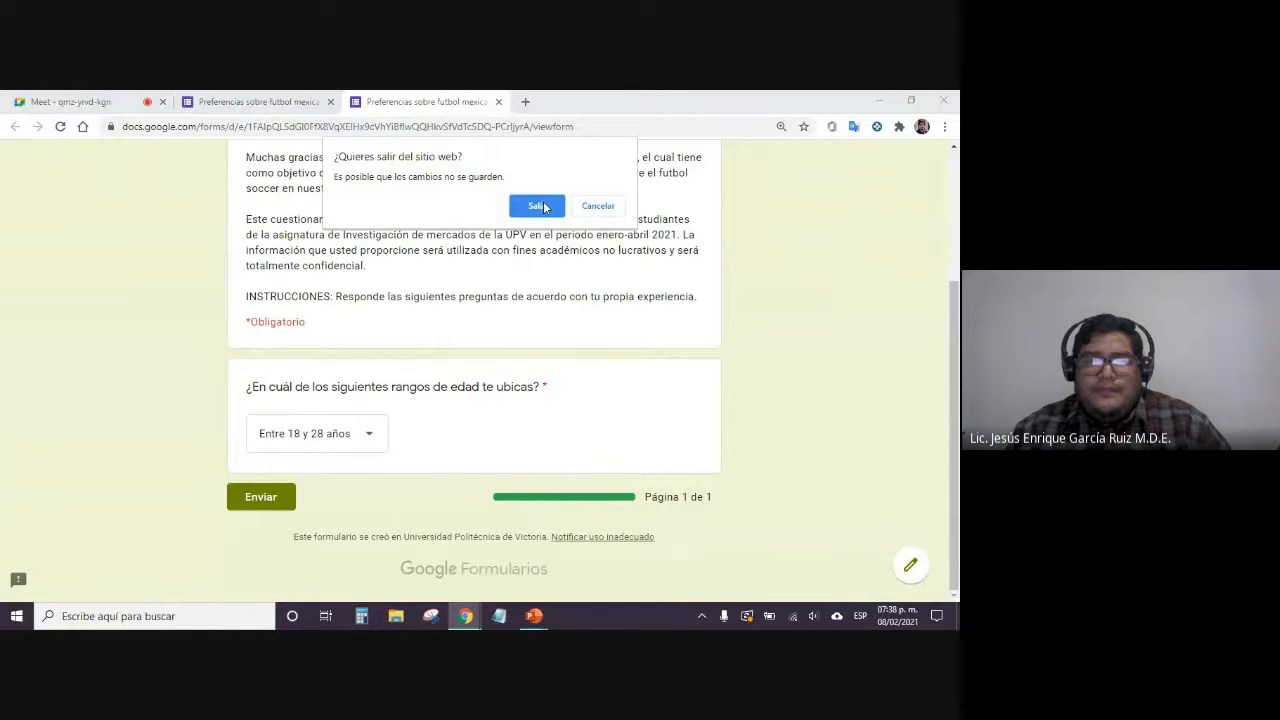
pyautogui.click(539, 206)
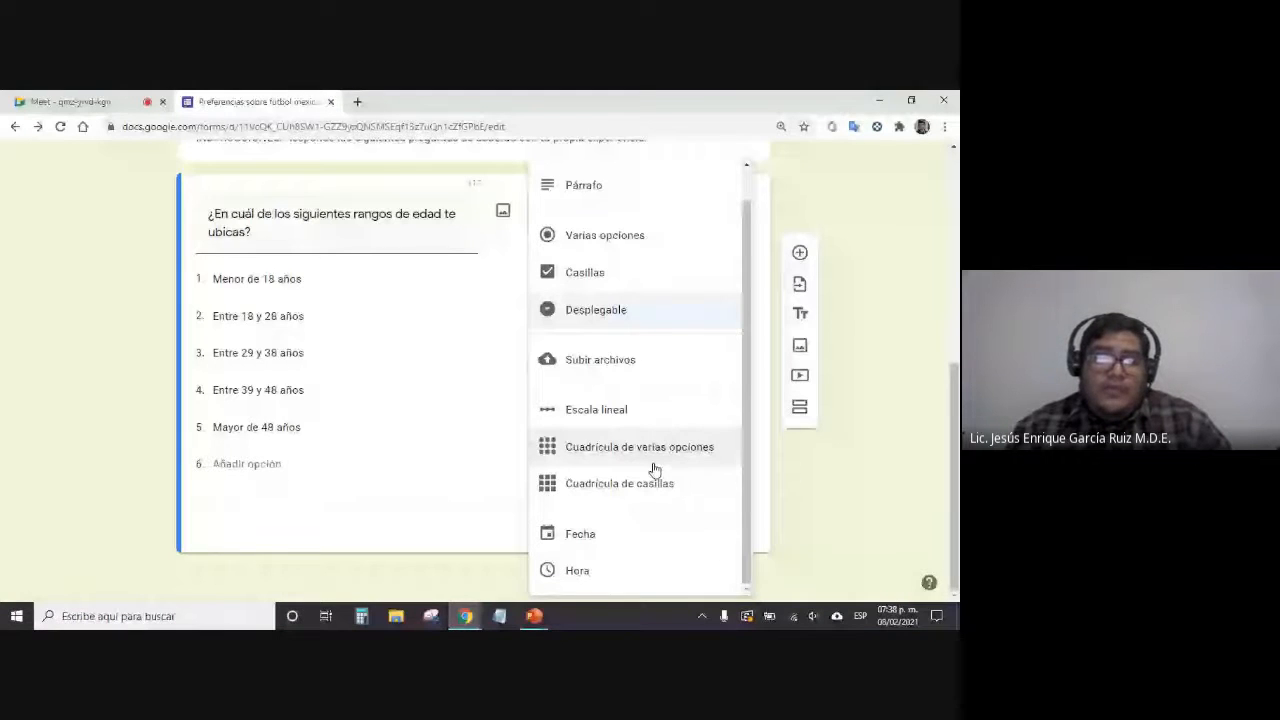
# Set the age question's type back to Varias opciones and review the other available question types
pyautogui.click(625, 237)
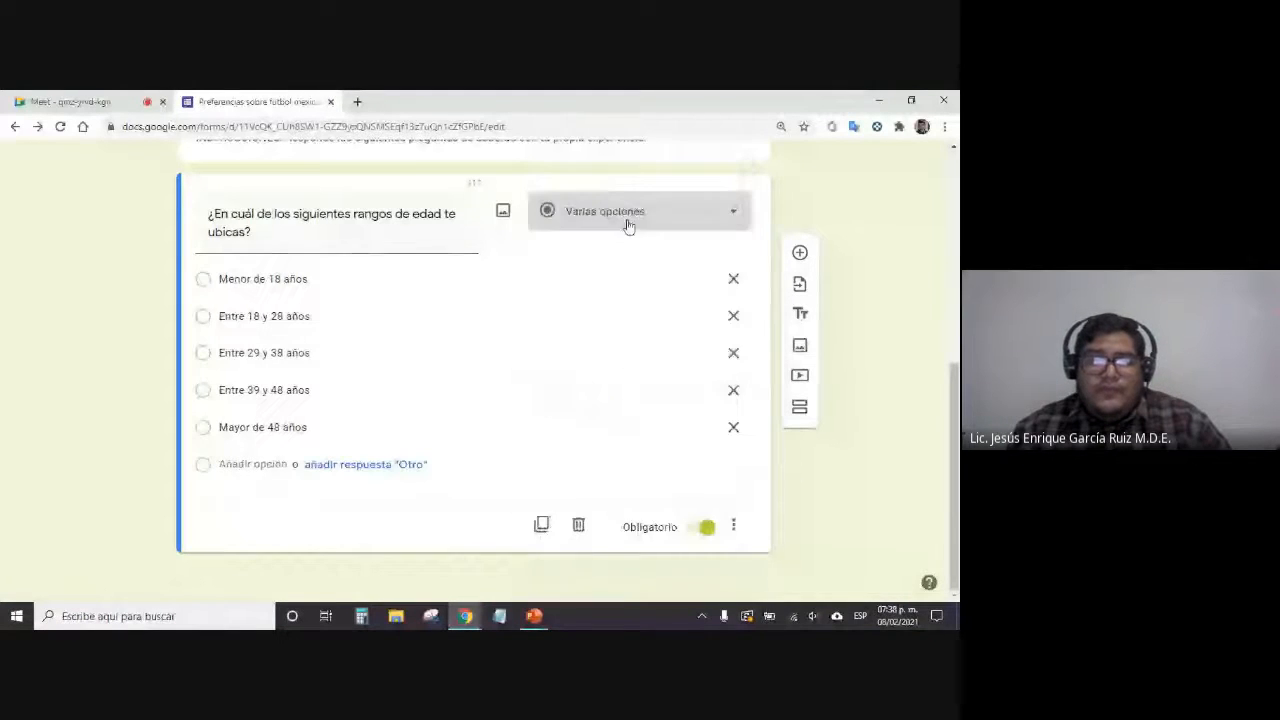
pyautogui.click(627, 224)
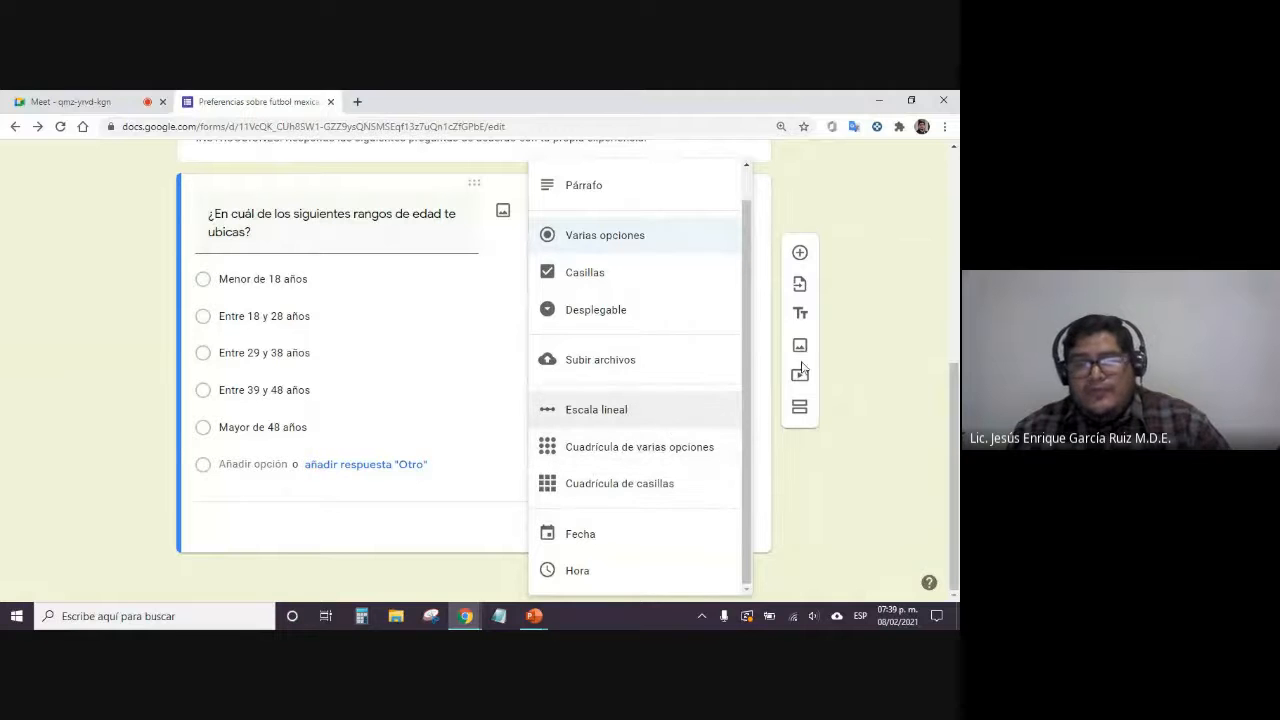
pyautogui.click(887, 284)
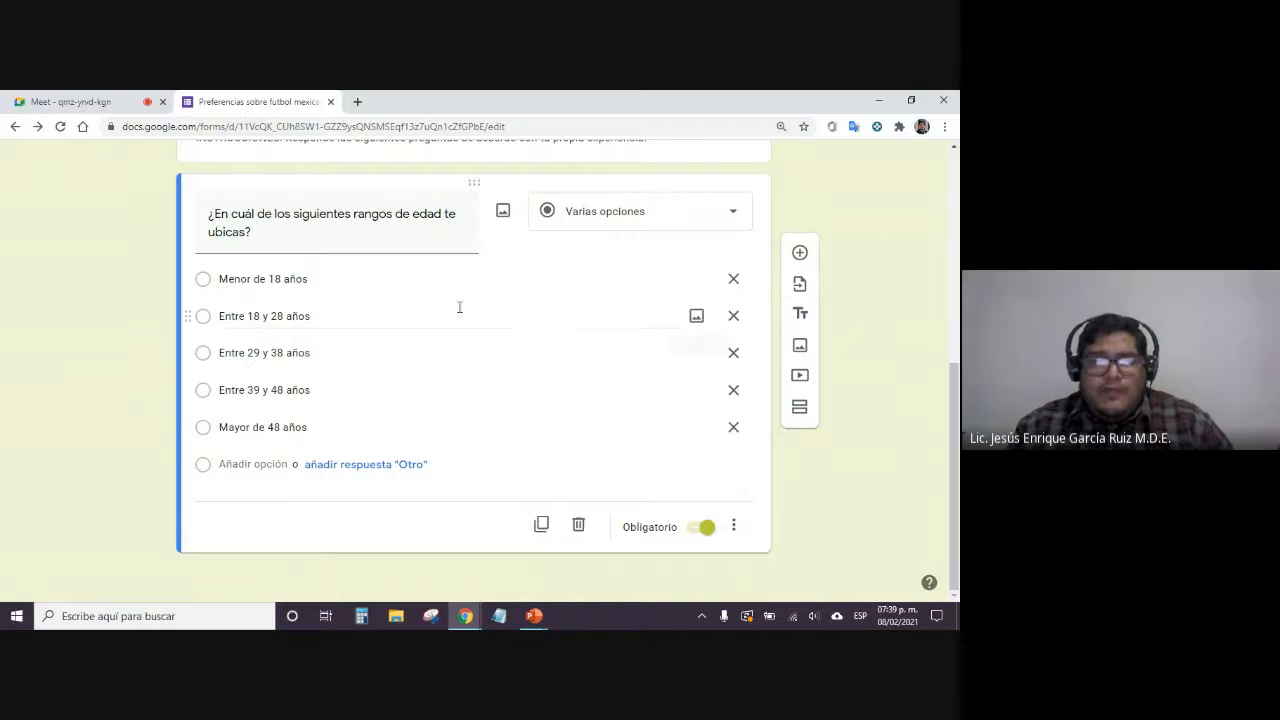
pyautogui.scroll(2, 400, 290)
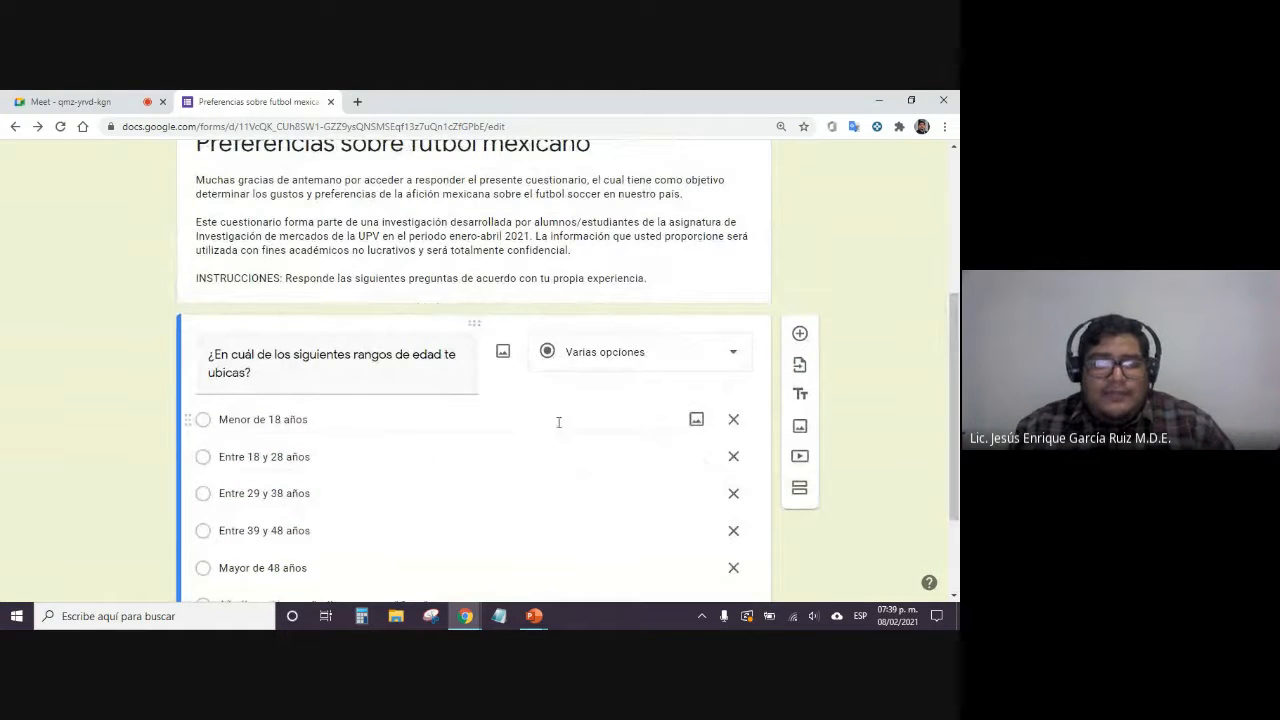
pyautogui.scroll(-1, 560, 422)
pyautogui.scroll(-1, 562, 422)
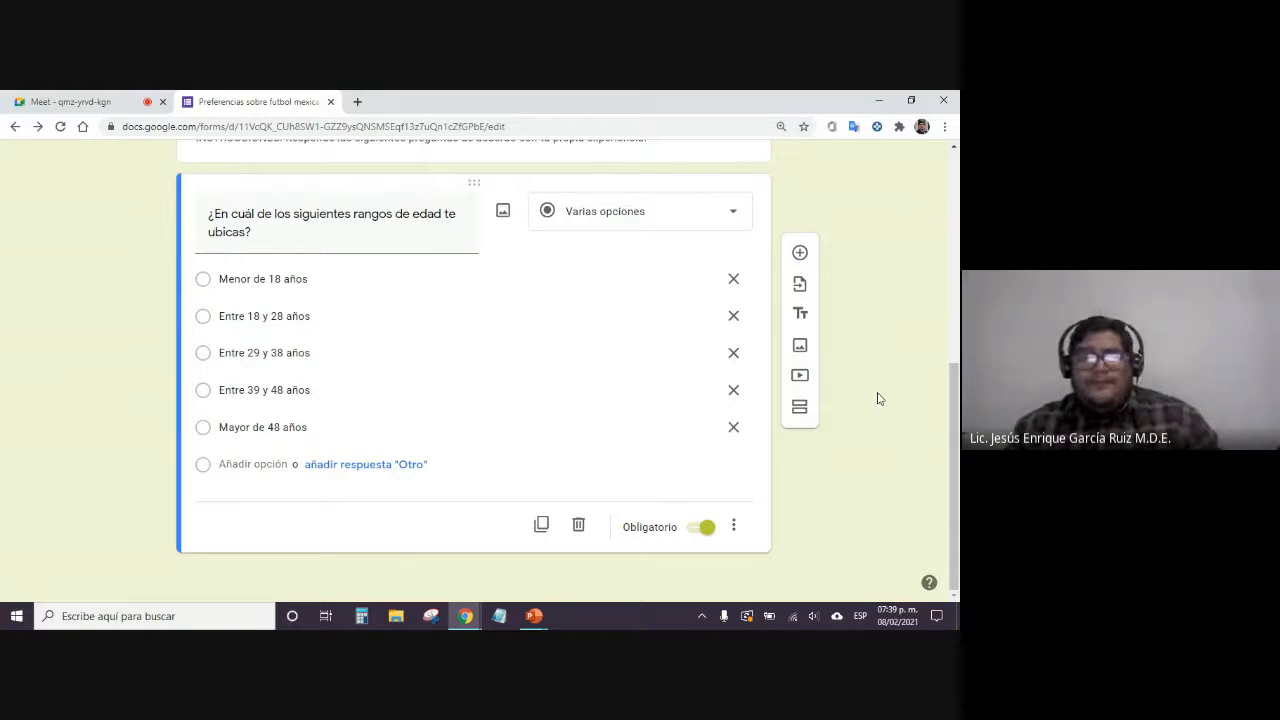
# Add a new section directly after the form's title and description block, so that the age question falls inside it
pyautogui.scroll(1, 651, 417)
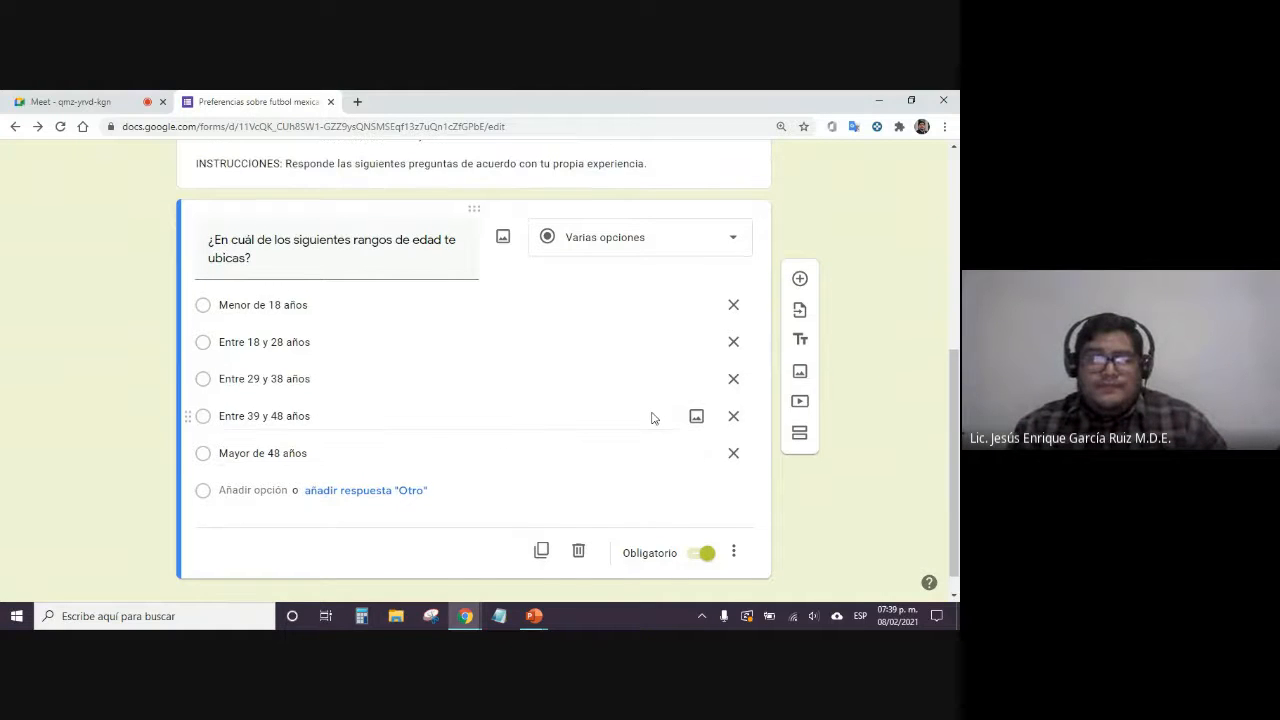
pyautogui.scroll(1, 401, 386)
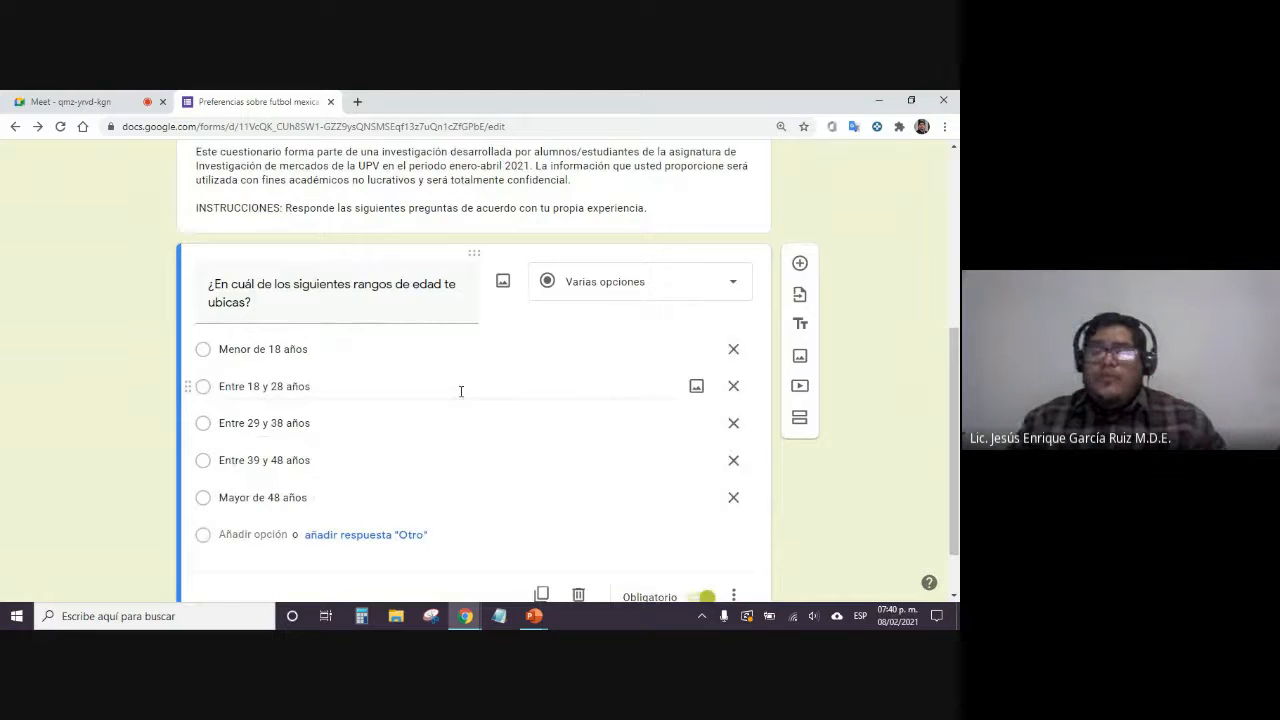
pyautogui.scroll(1, 462, 392)
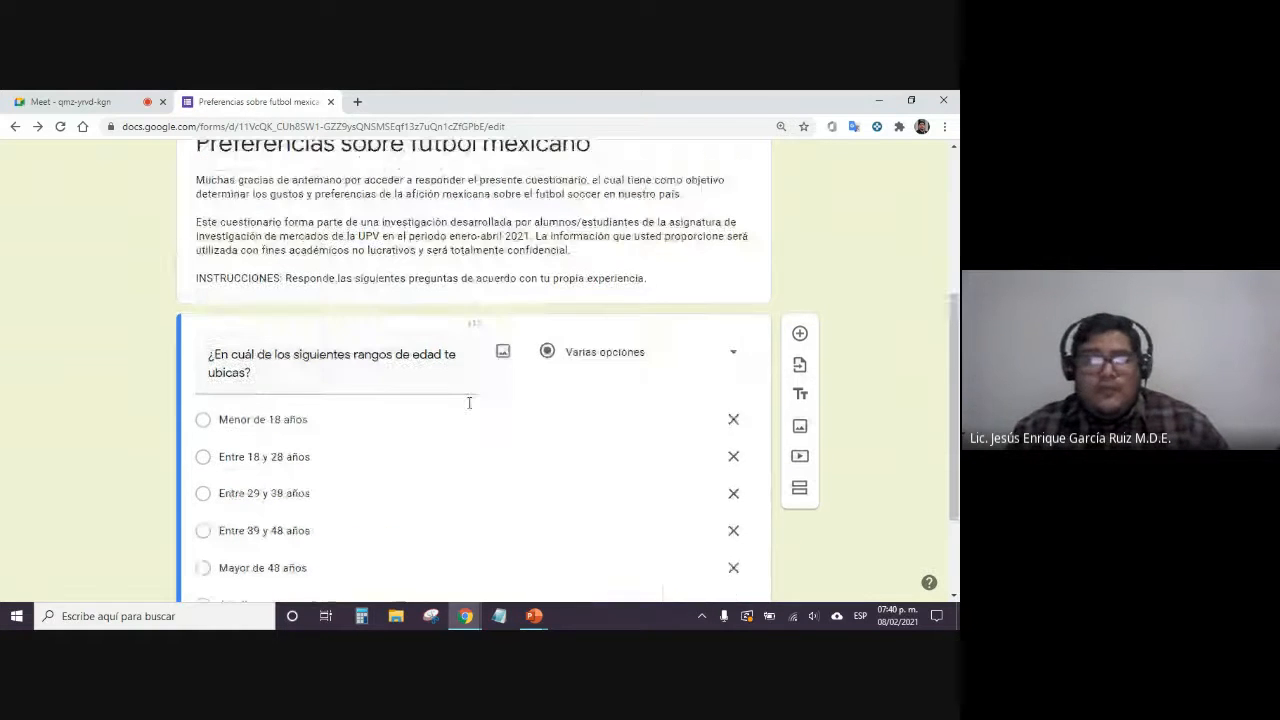
pyautogui.scroll(2, 634, 453)
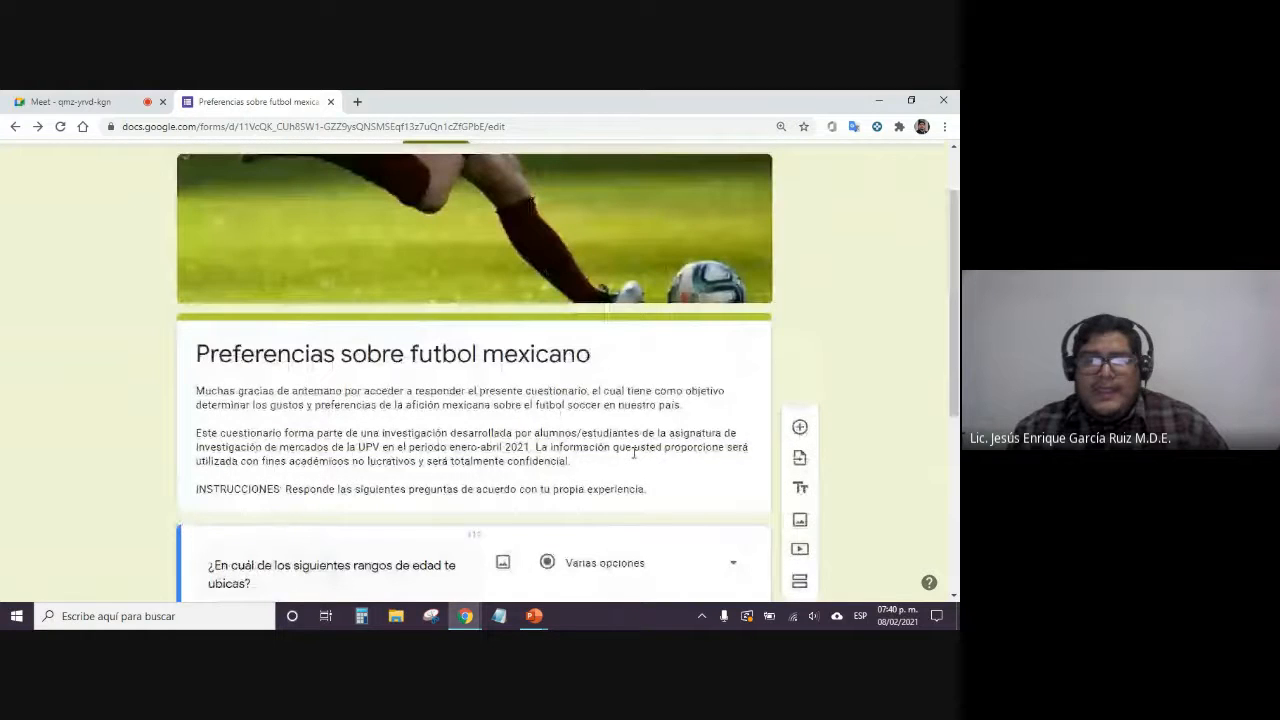
pyautogui.click(641, 430)
pyautogui.scroll(-2, 890, 418)
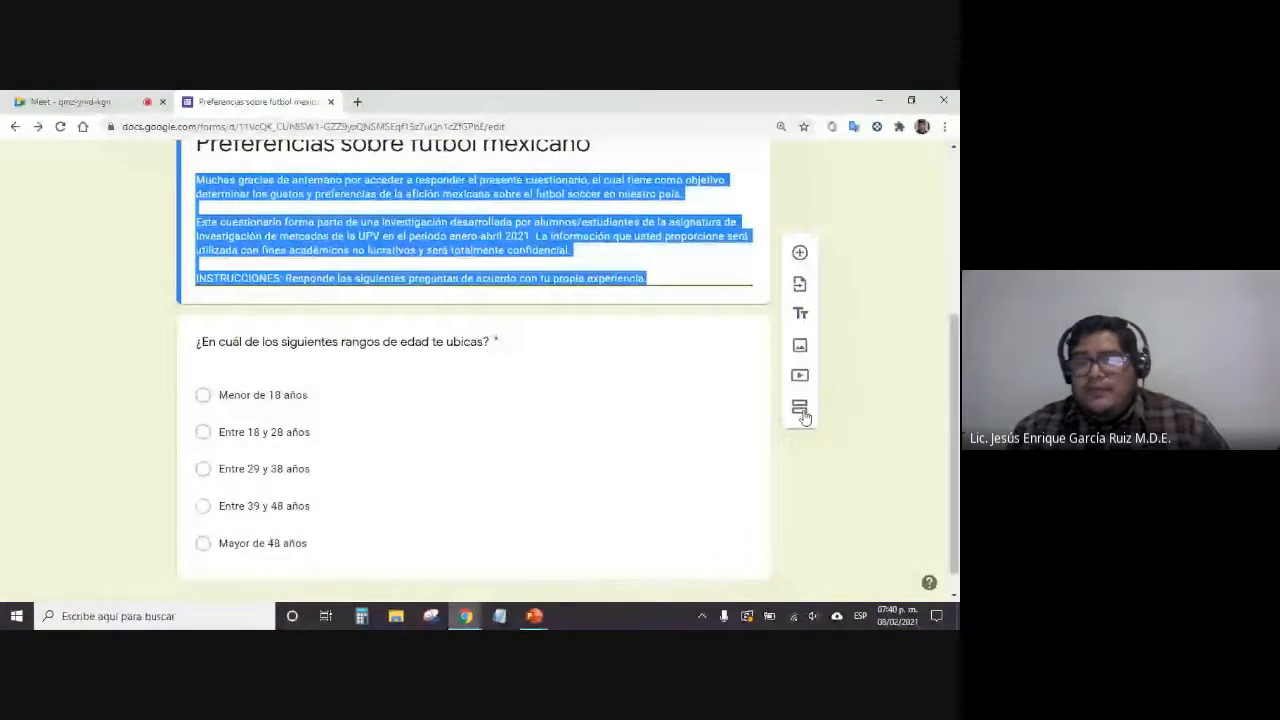
pyautogui.click(803, 413)
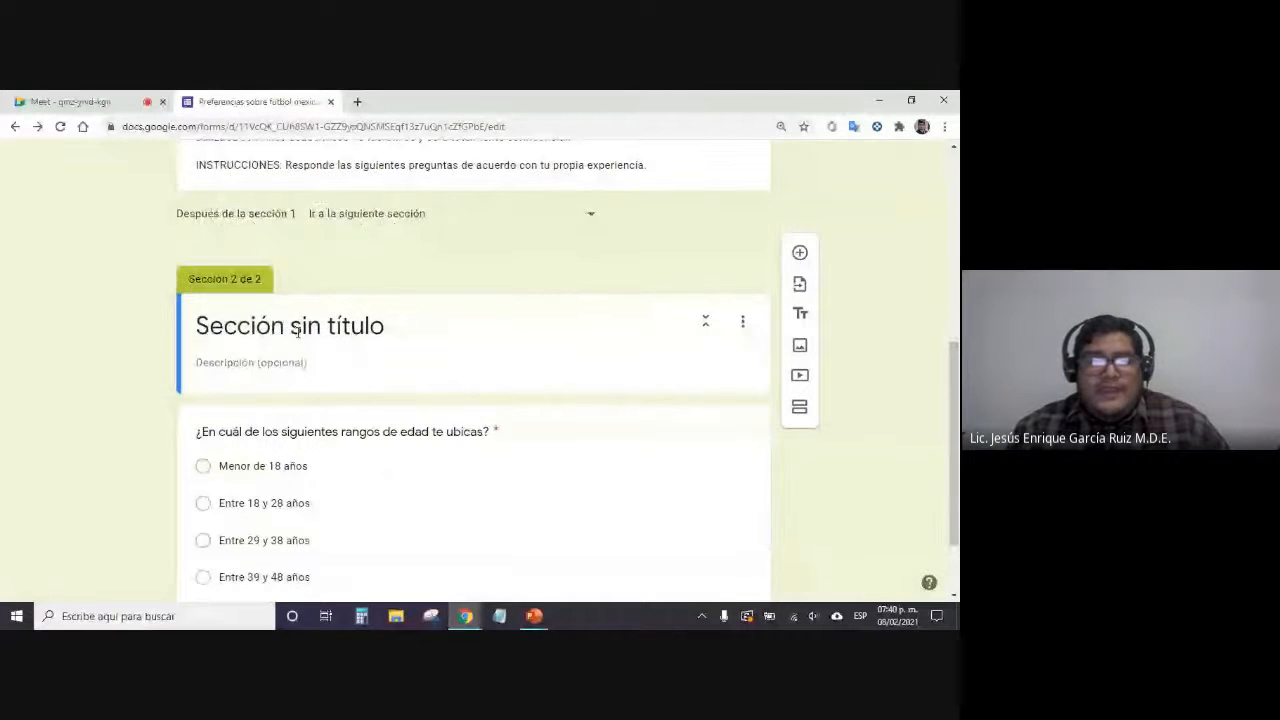
# Title the second section "Información del usuario"
pyautogui.scroll(1, 349, 343)
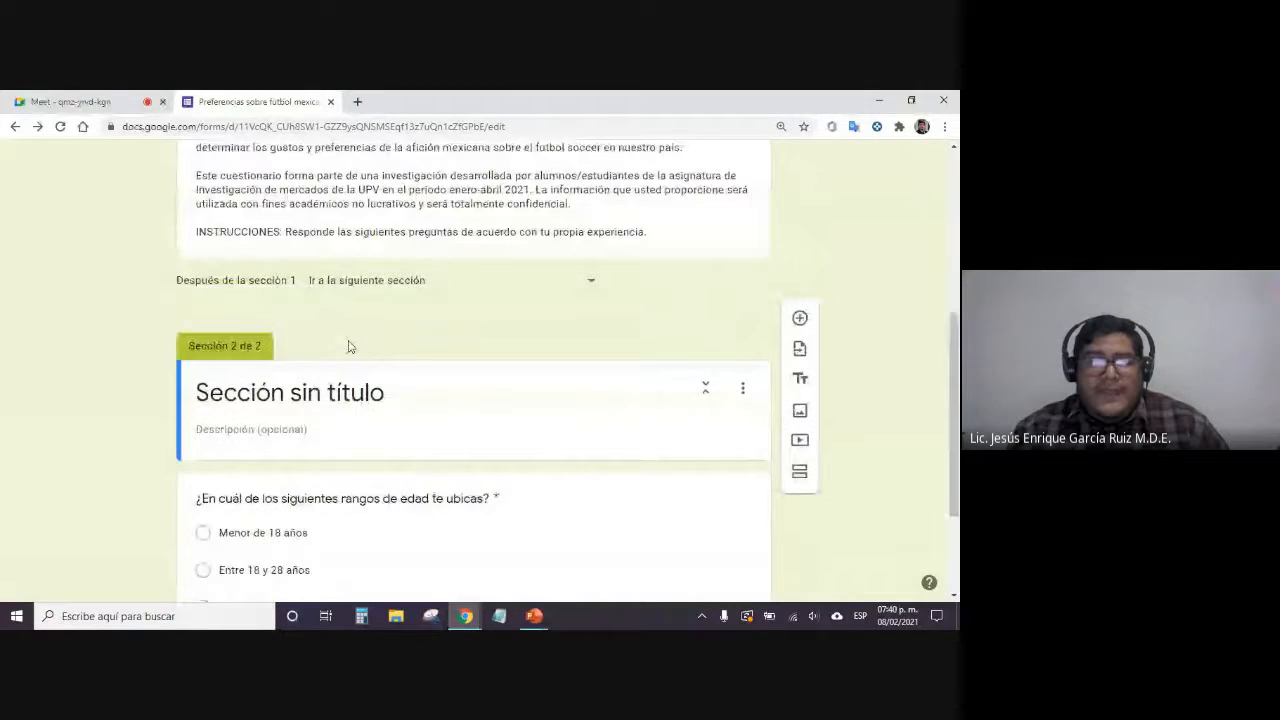
pyautogui.scroll(3, 349, 346)
pyautogui.scroll(-3, 436, 390)
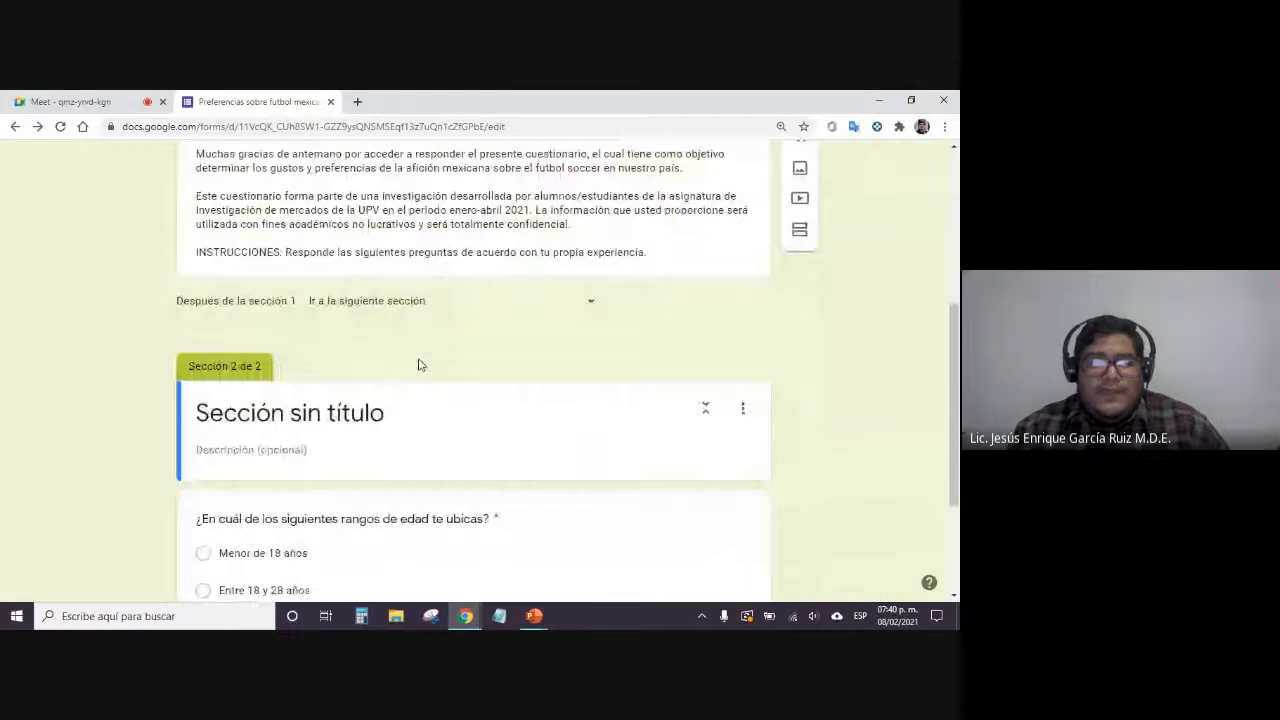
pyautogui.scroll(-3, 435, 479)
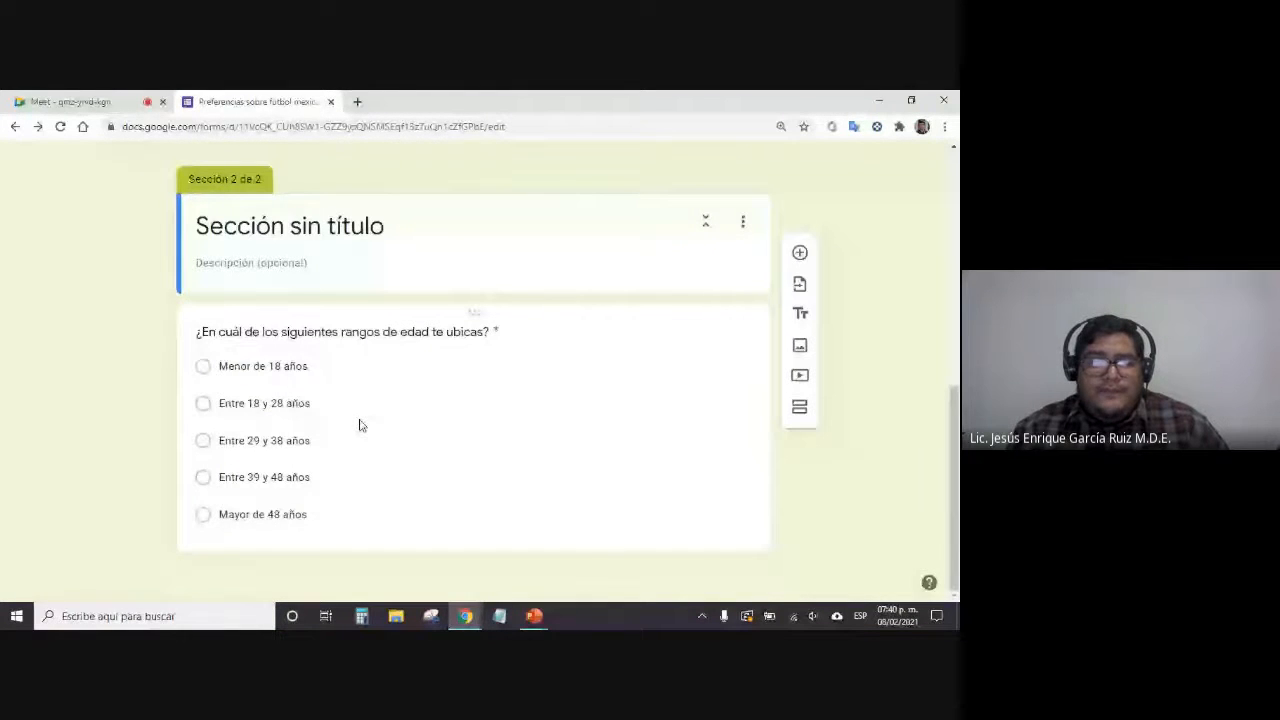
pyautogui.scroll(1, 360, 425)
pyautogui.click(312, 292)
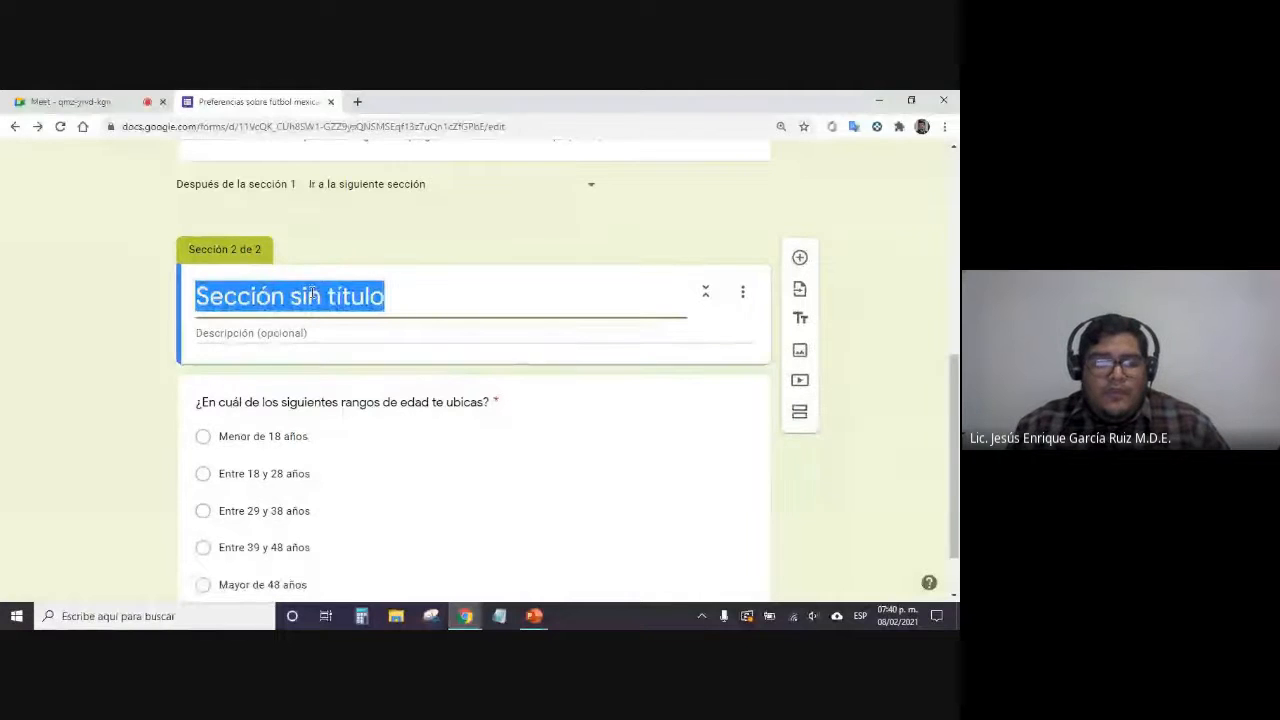
pyautogui.write('Info')
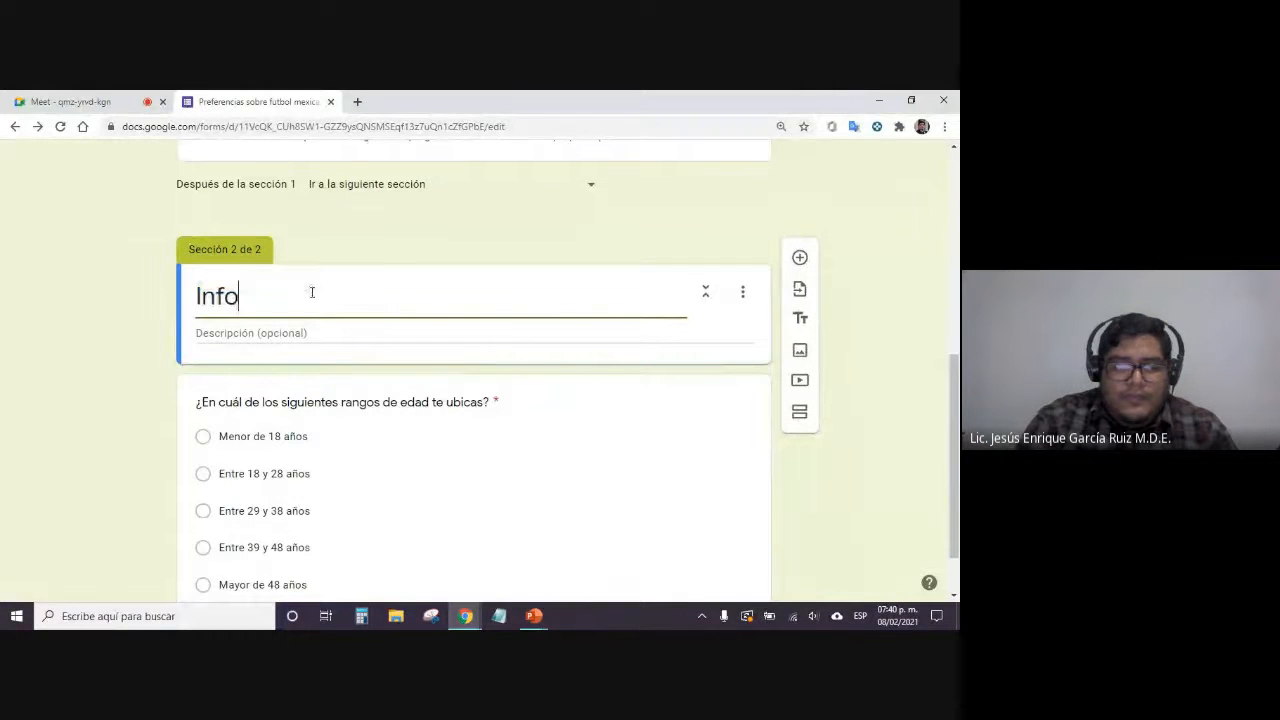
pyautogui.write('rmación del usu')
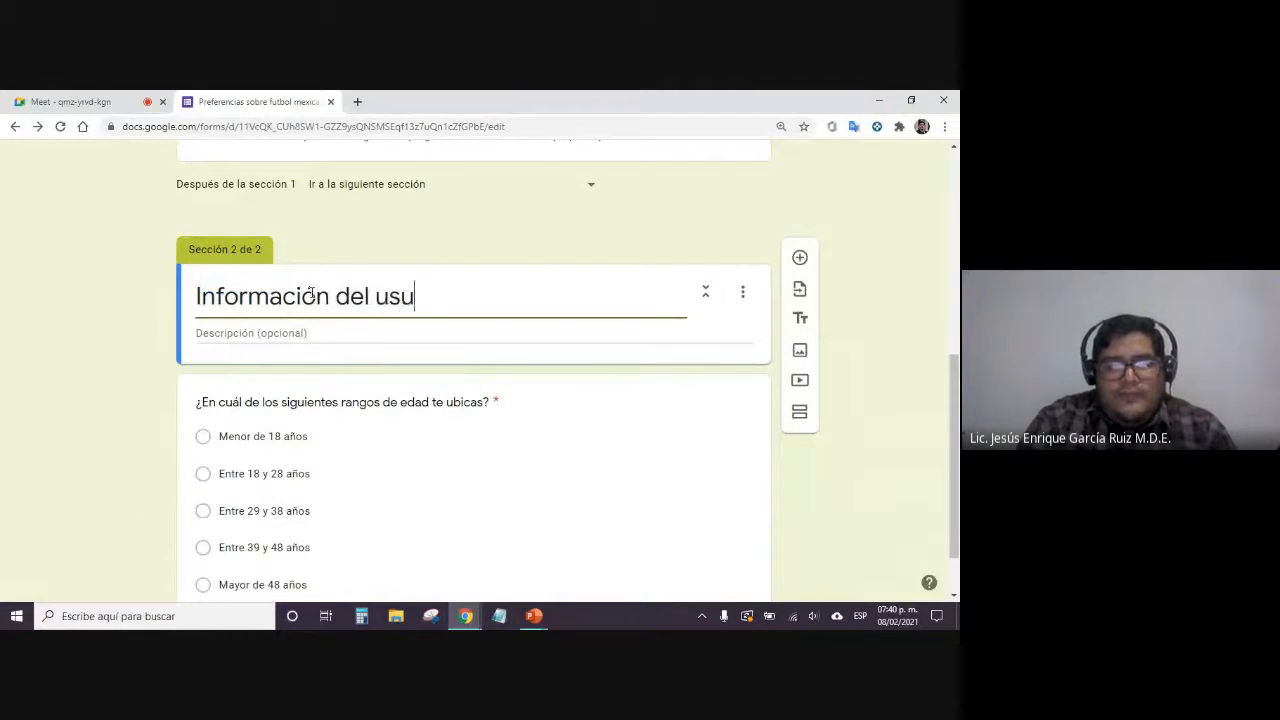
pyautogui.write('ario')
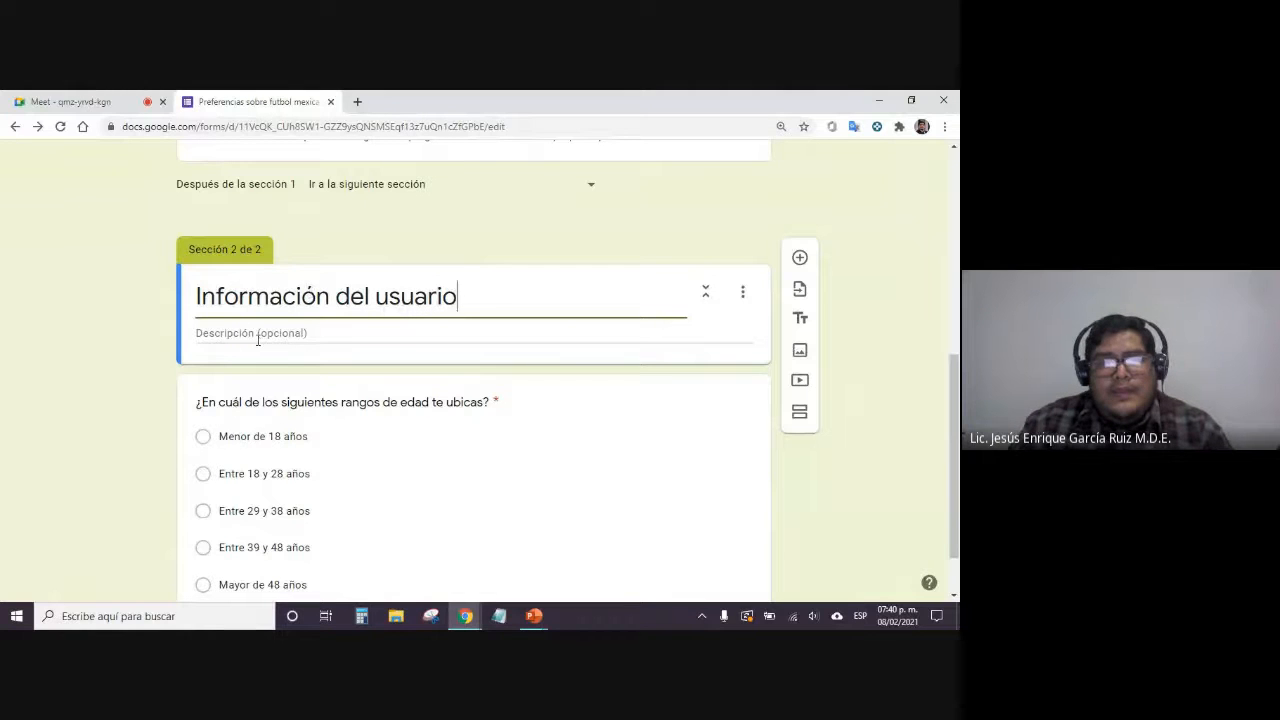
pyautogui.click(103, 298)
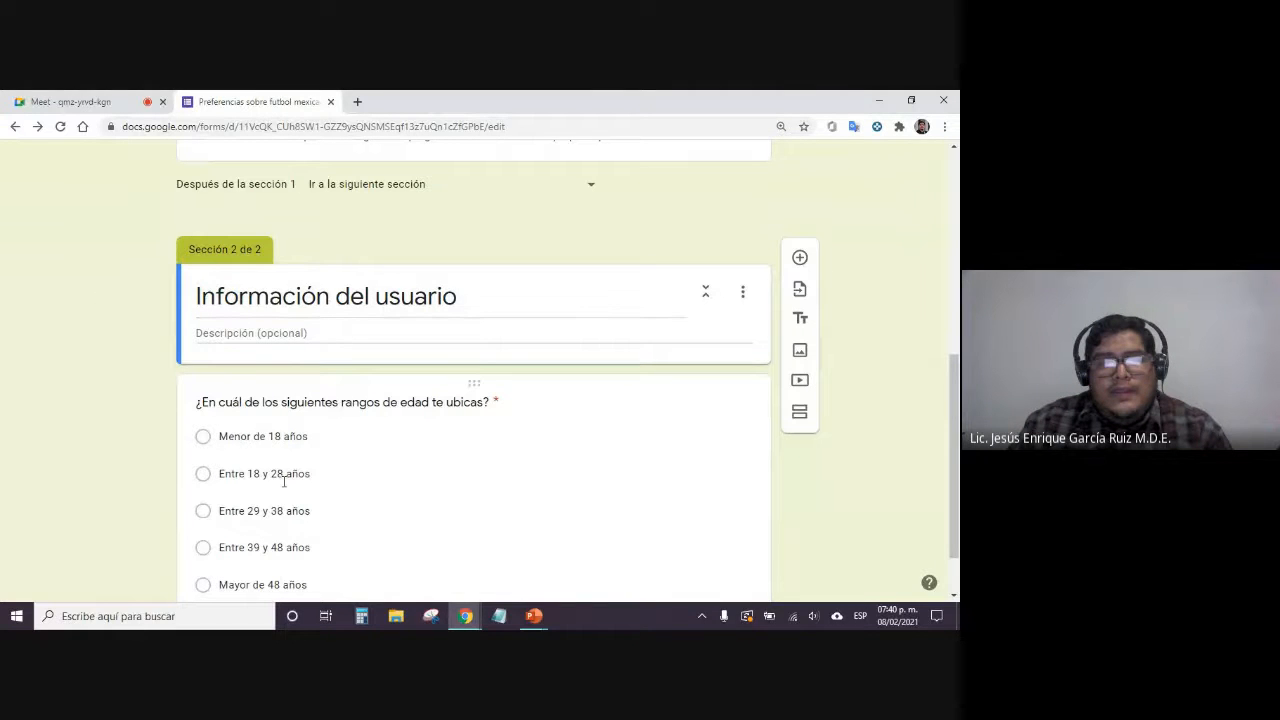
# Give the "Información del usuario" section the description "Responde a las siguientes preguntas"
pyautogui.scroll(-1, 282, 401)
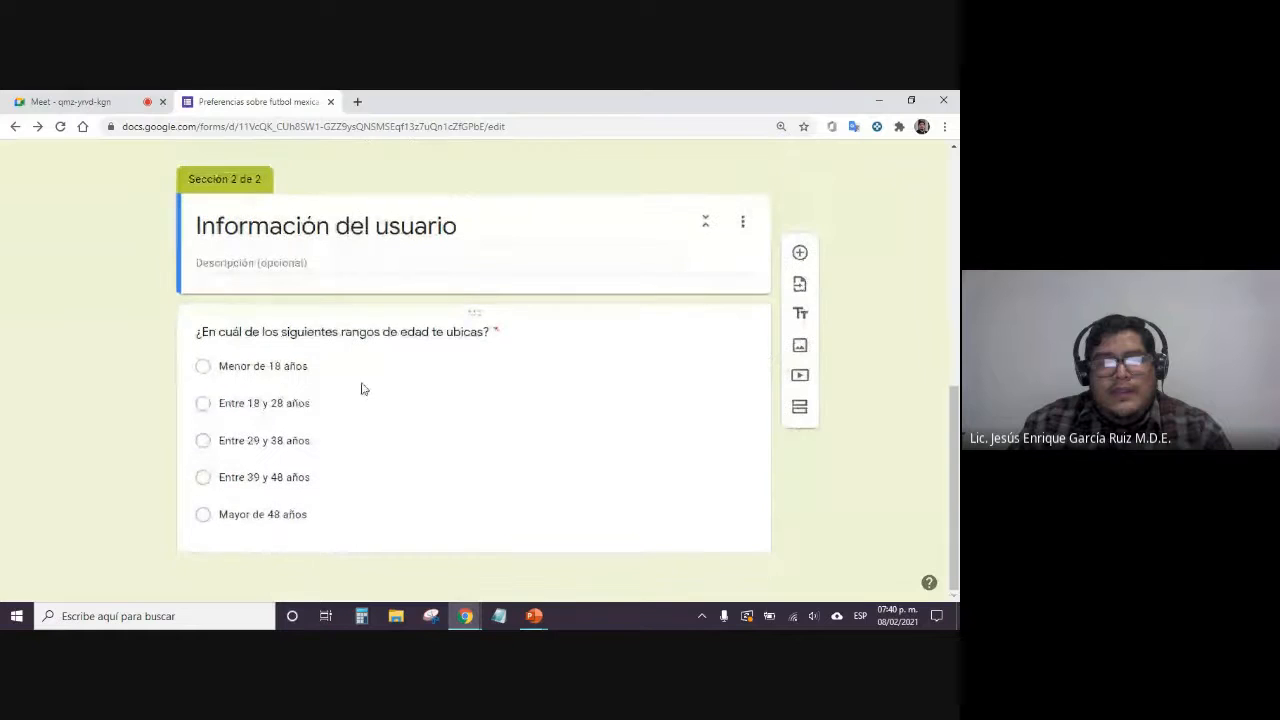
pyautogui.click(244, 264)
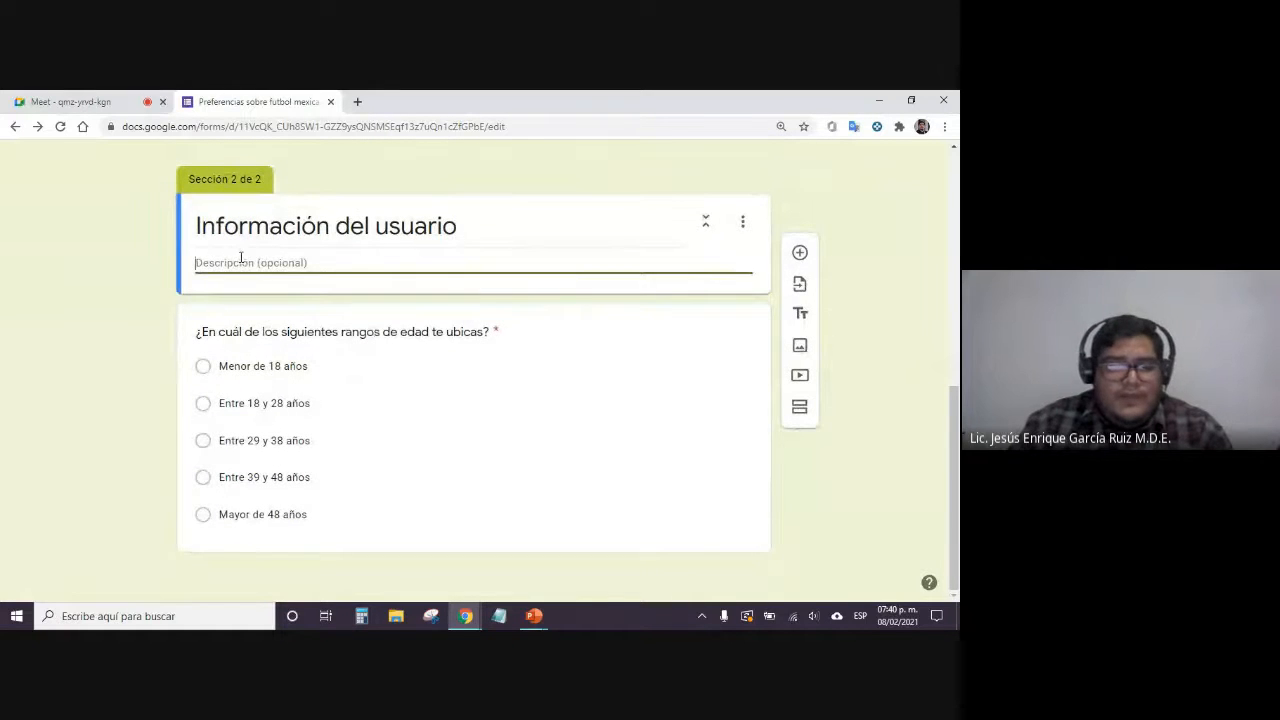
pyautogui.write('Responde a las ')
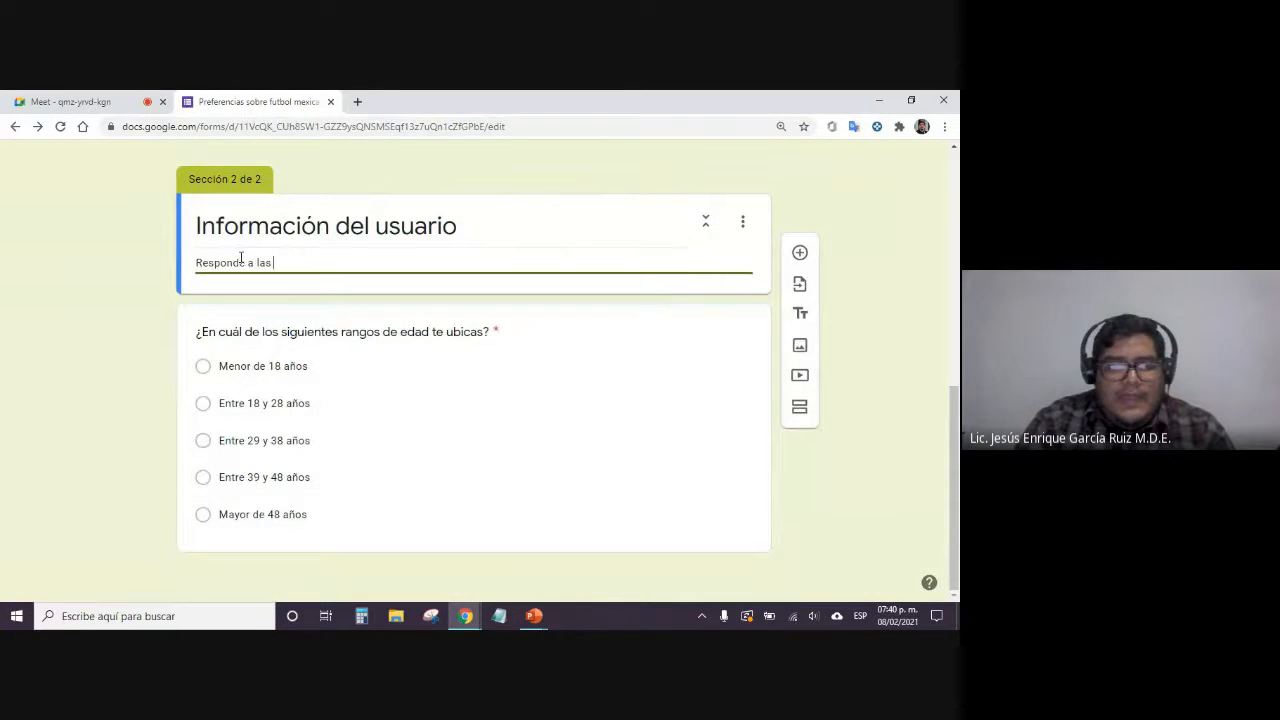
pyautogui.write('siguientes pre')
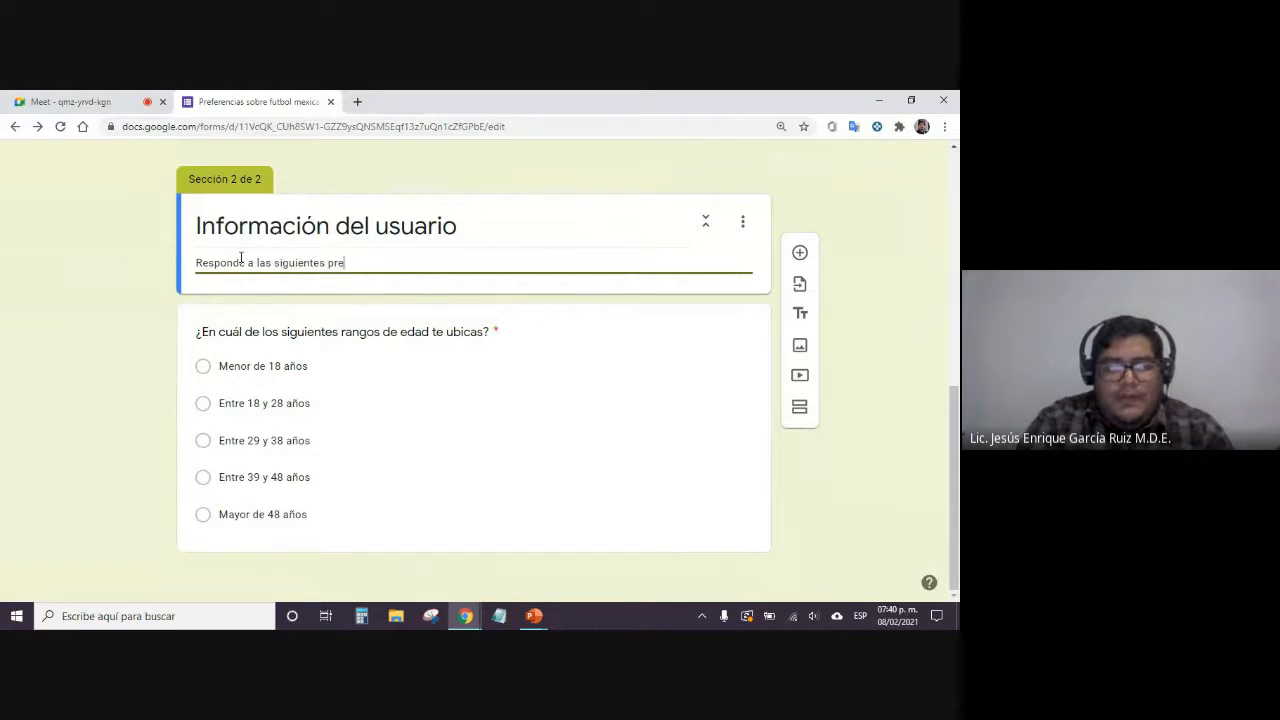
pyautogui.write('guntas')
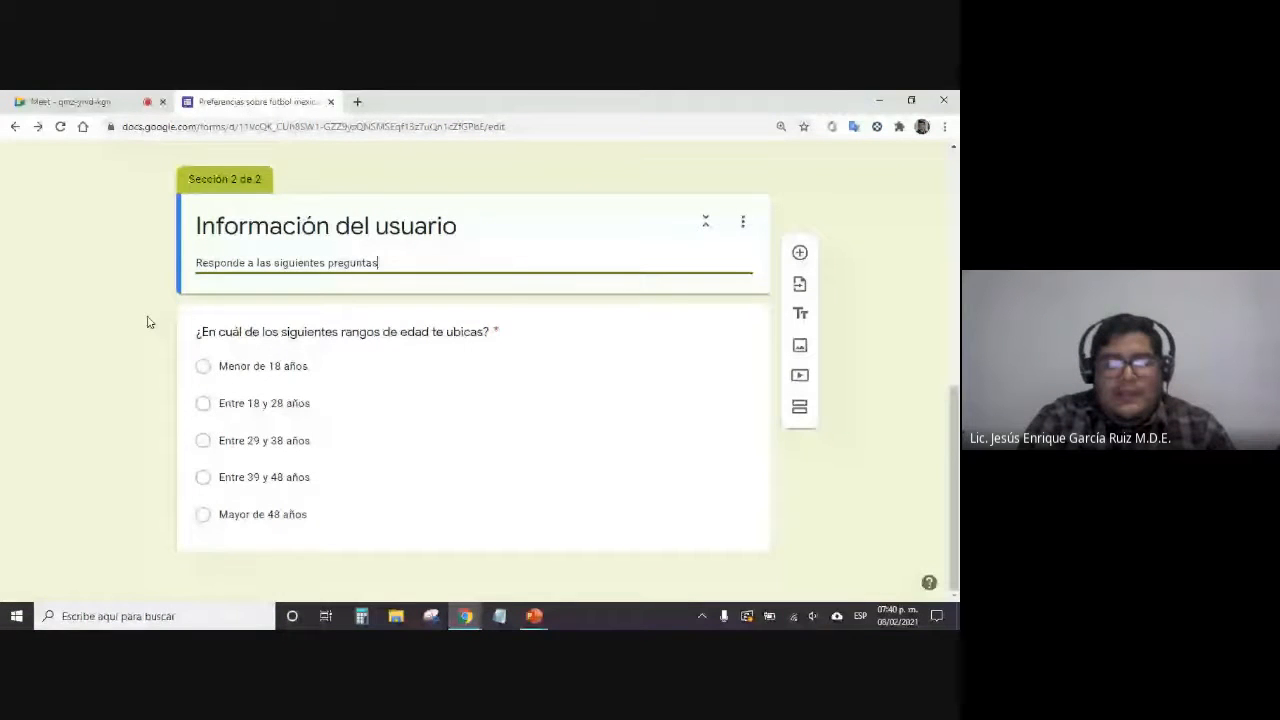
pyautogui.click(83, 314)
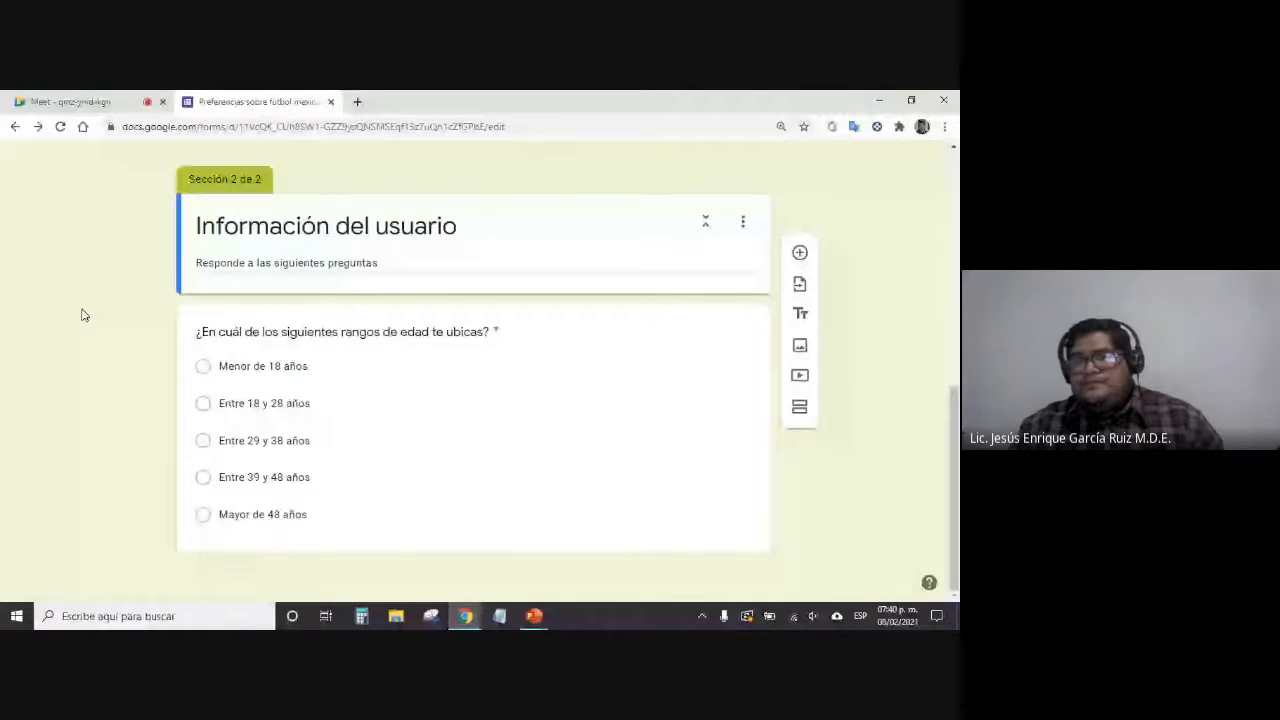
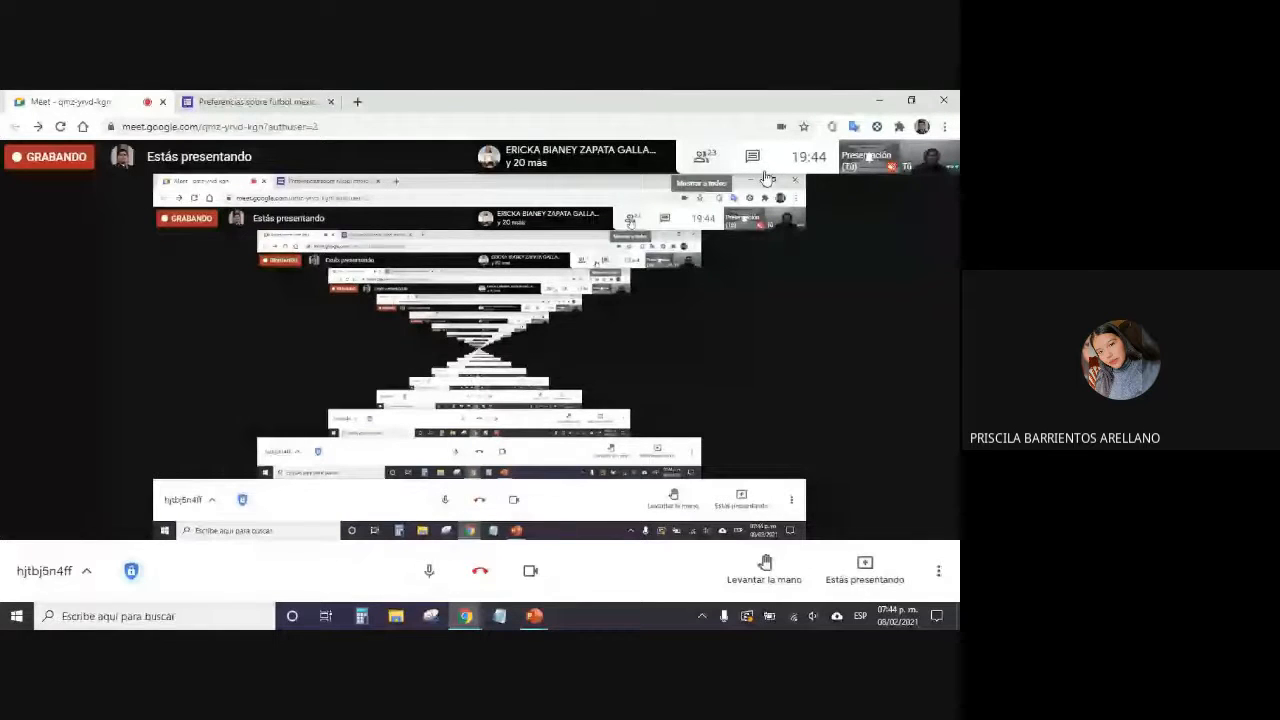
# Switch from the Meet call back to the form editor and review the age question and the "Futbol mexicano" section
pyautogui.click(869, 157)
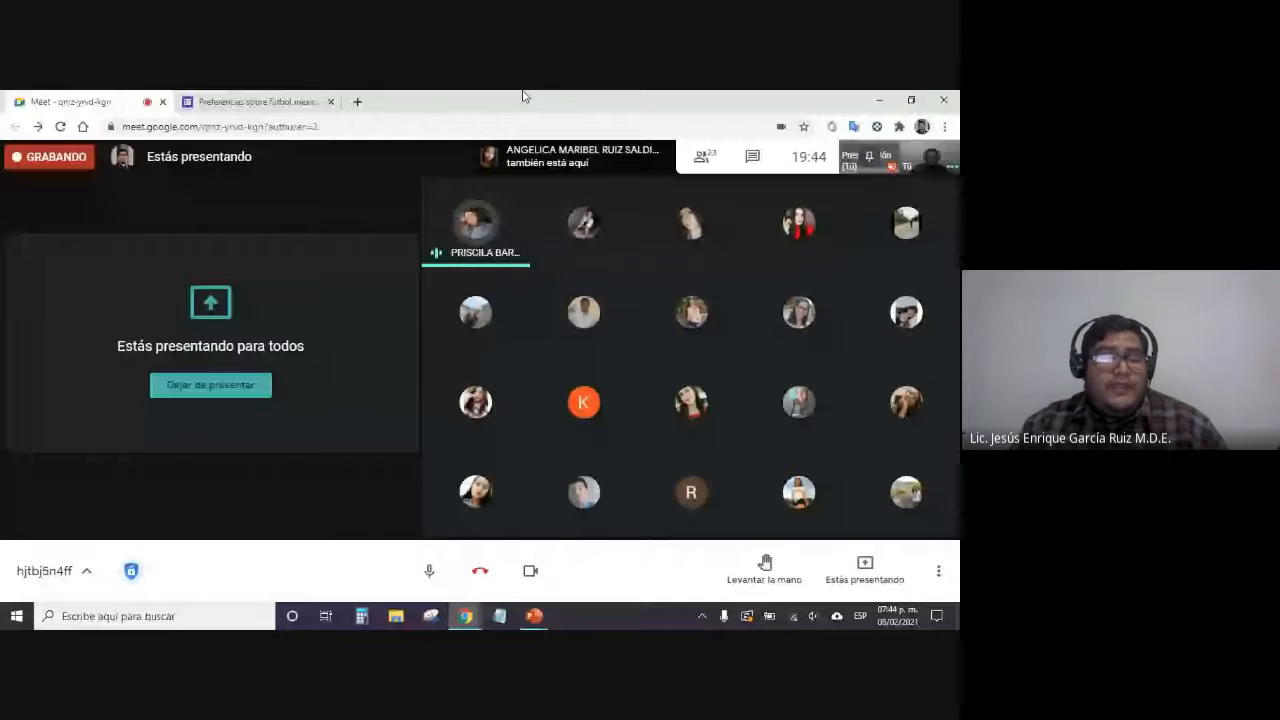
pyautogui.click(255, 101)
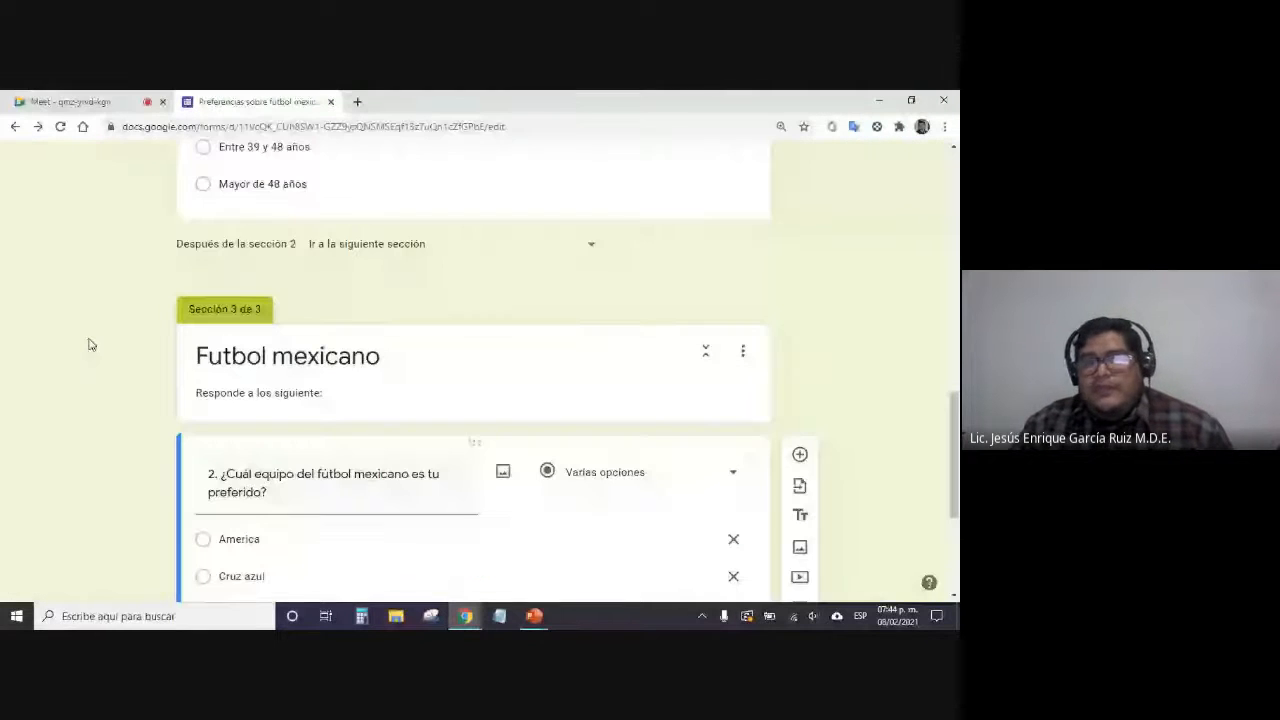
pyautogui.scroll(1, 88, 344)
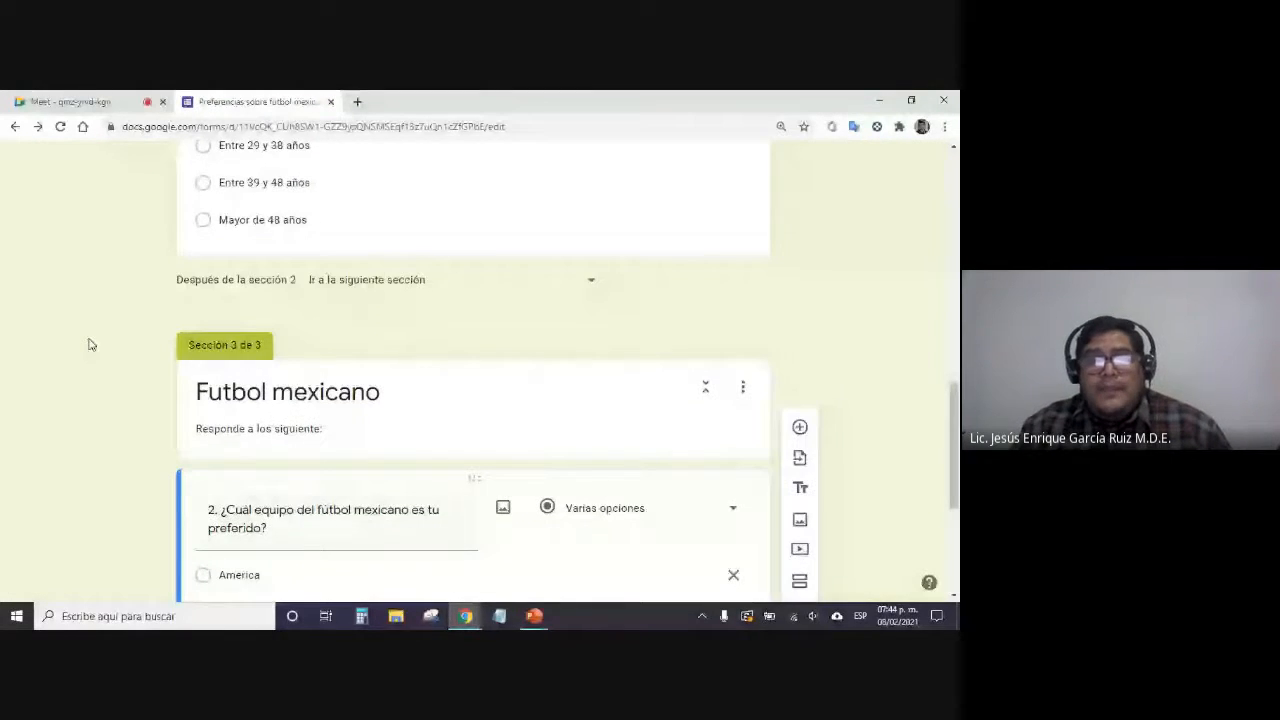
pyautogui.scroll(3, 602, 289)
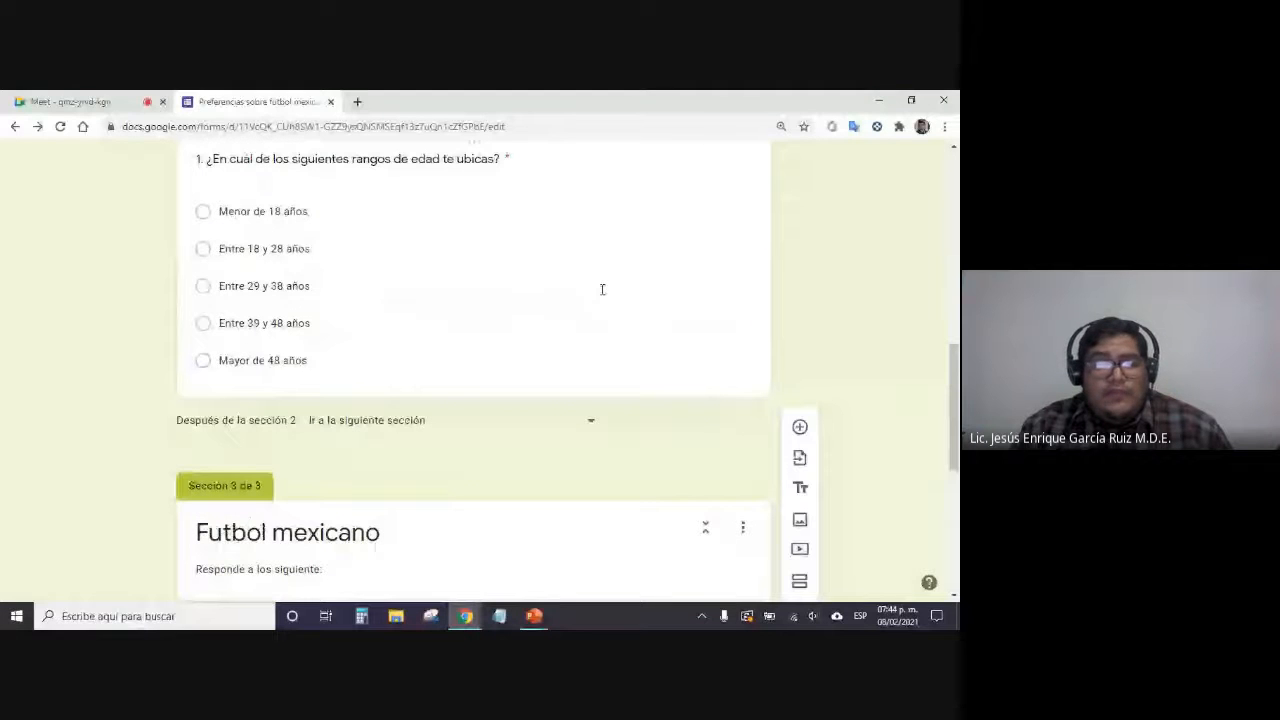
pyautogui.scroll(3, 91, 411)
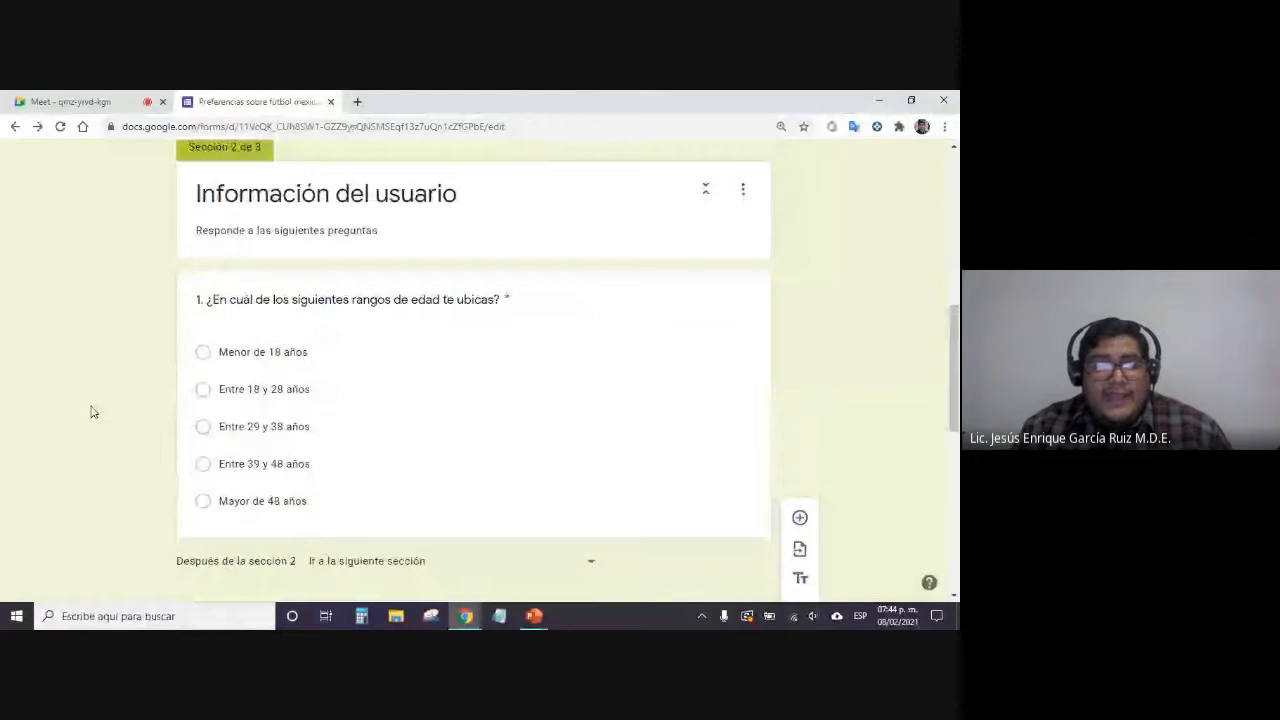
pyautogui.scroll(-6, 324, 292)
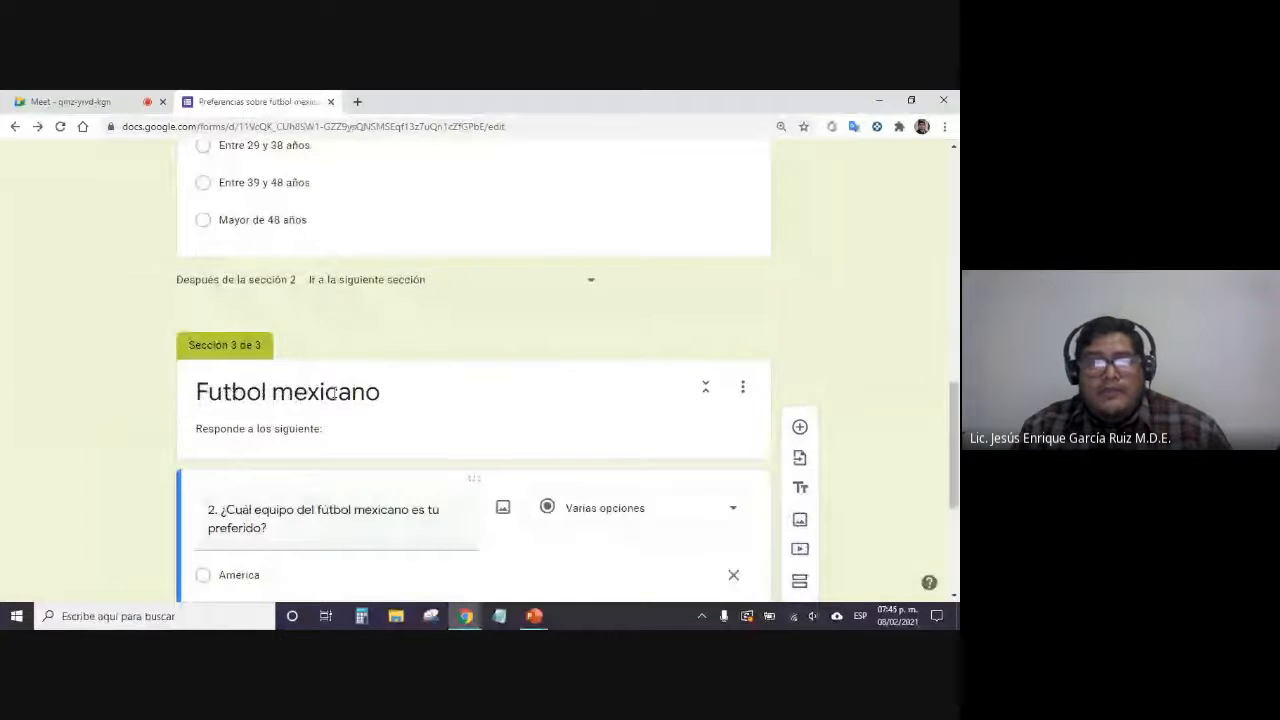
# Add a Varias opciones question reading "2. ¿Te gusta el futbol?" directly after the age question in section 2
pyautogui.scroll(3, 398, 340)
pyautogui.click(398, 337)
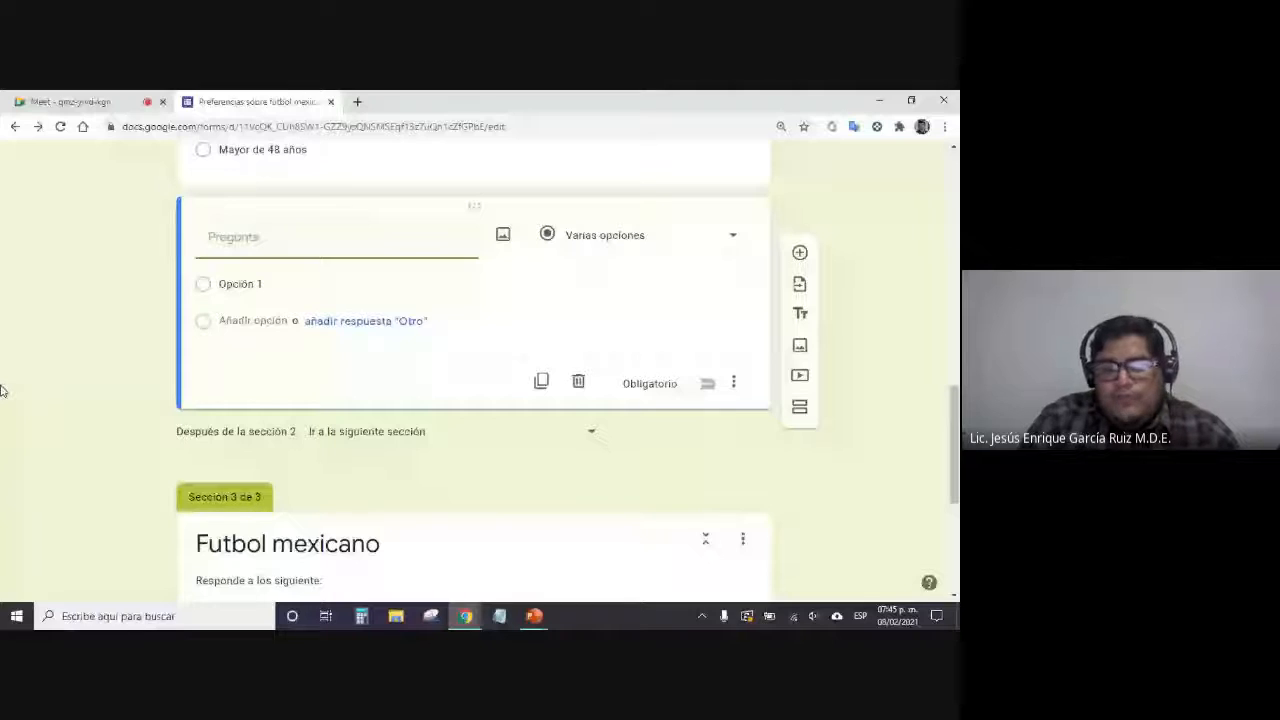
pyautogui.write('¿Te gusta el futbol?')
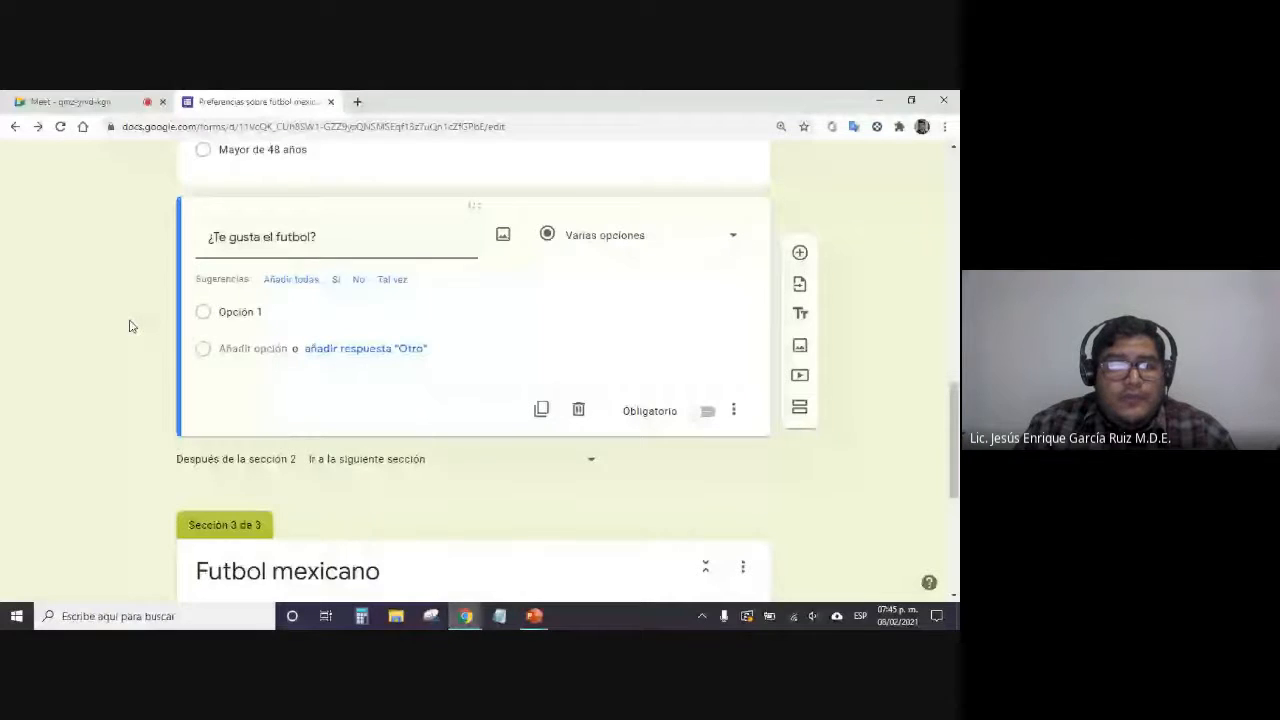
pyautogui.click(97, 309)
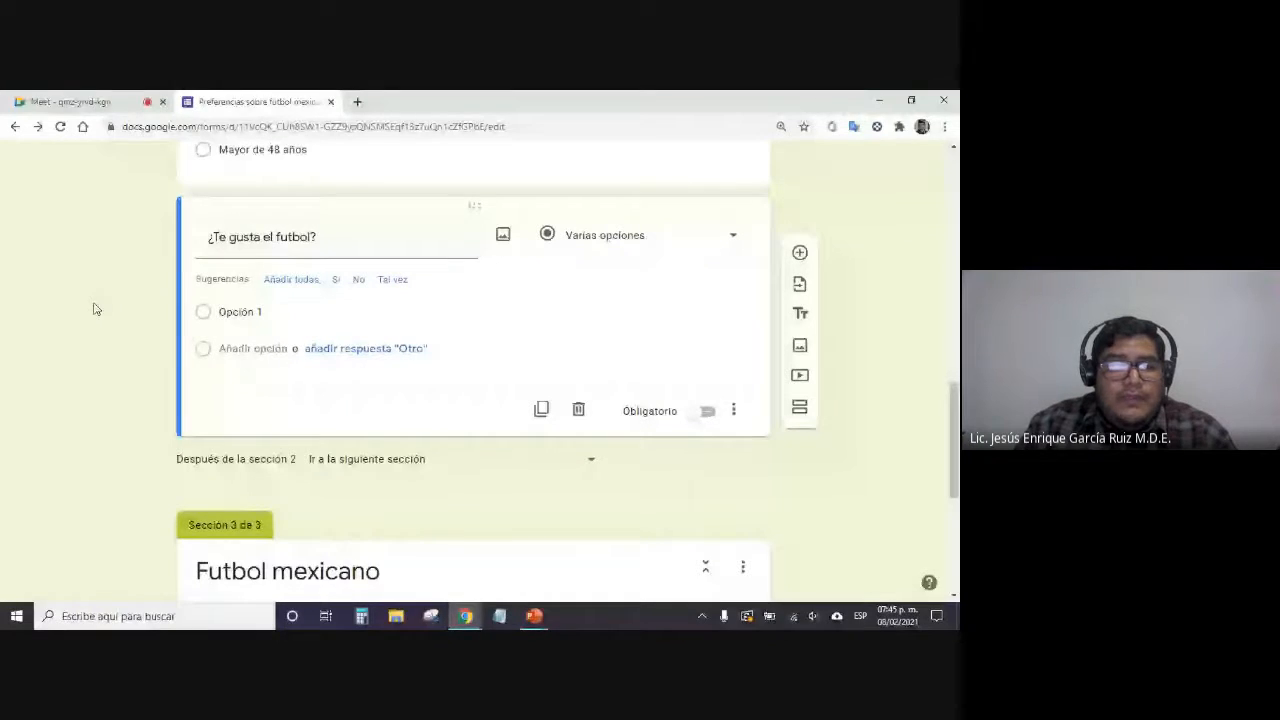
pyautogui.scroll(-3, 132, 383)
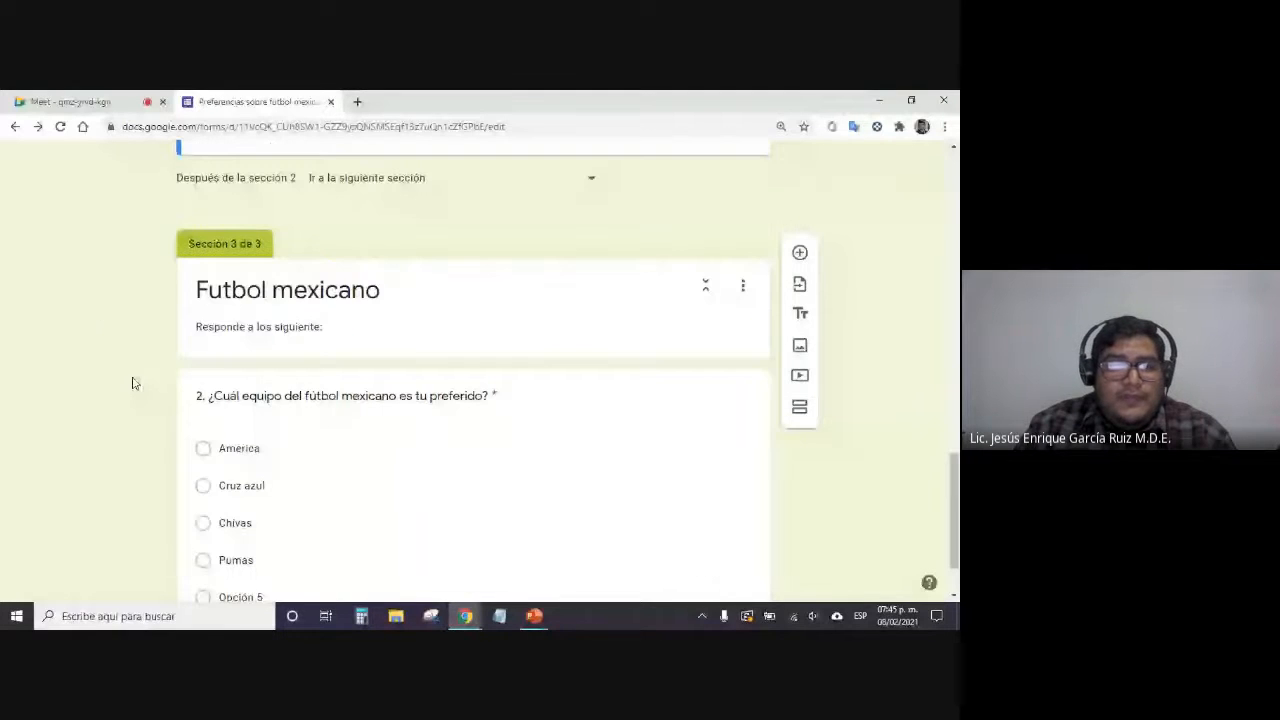
pyautogui.scroll(3, 132, 383)
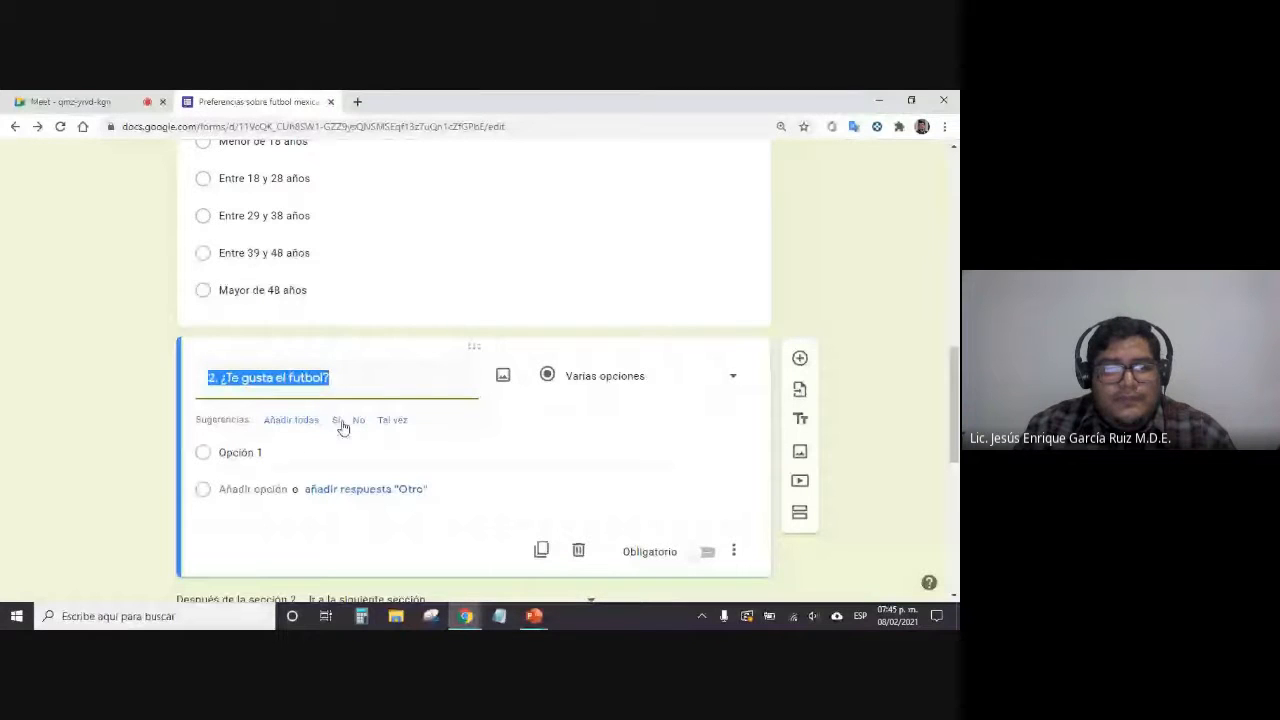
# Give the football question the suggested answers Sí and No, and enable going to a section based on the answer
pyautogui.click(337, 421)
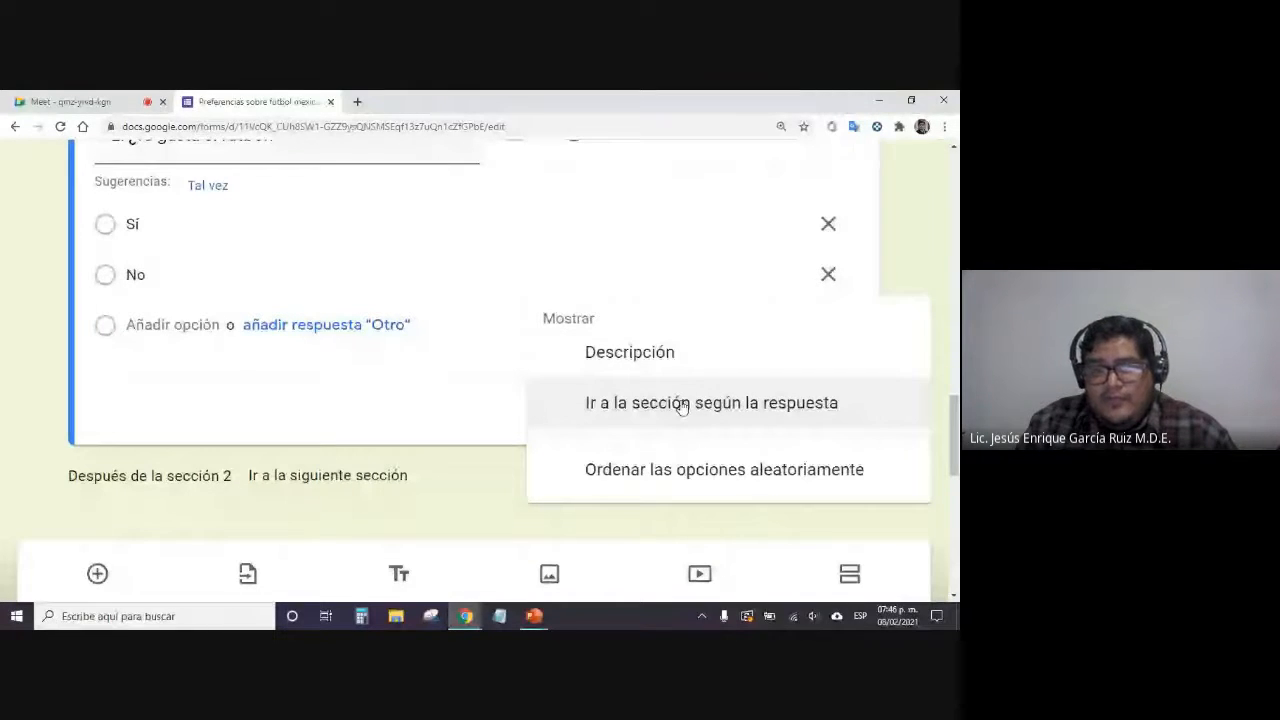
pyautogui.press('ctrl')
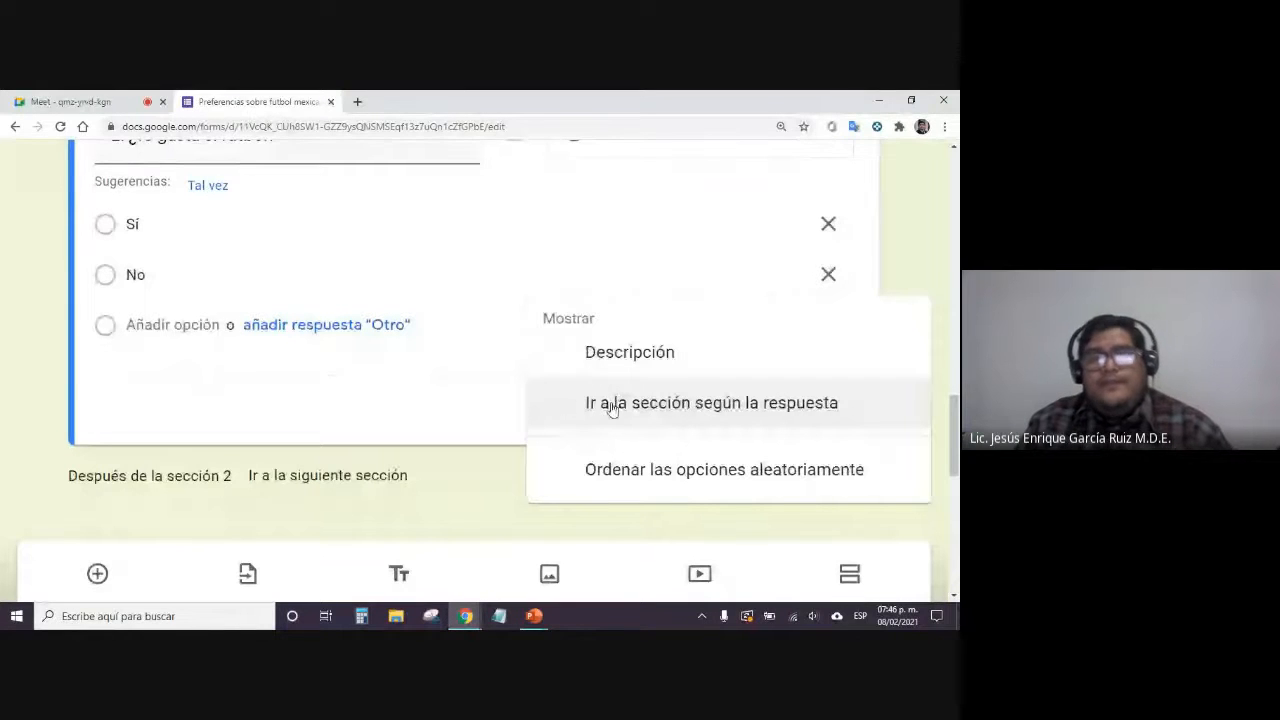
pyautogui.click(672, 405)
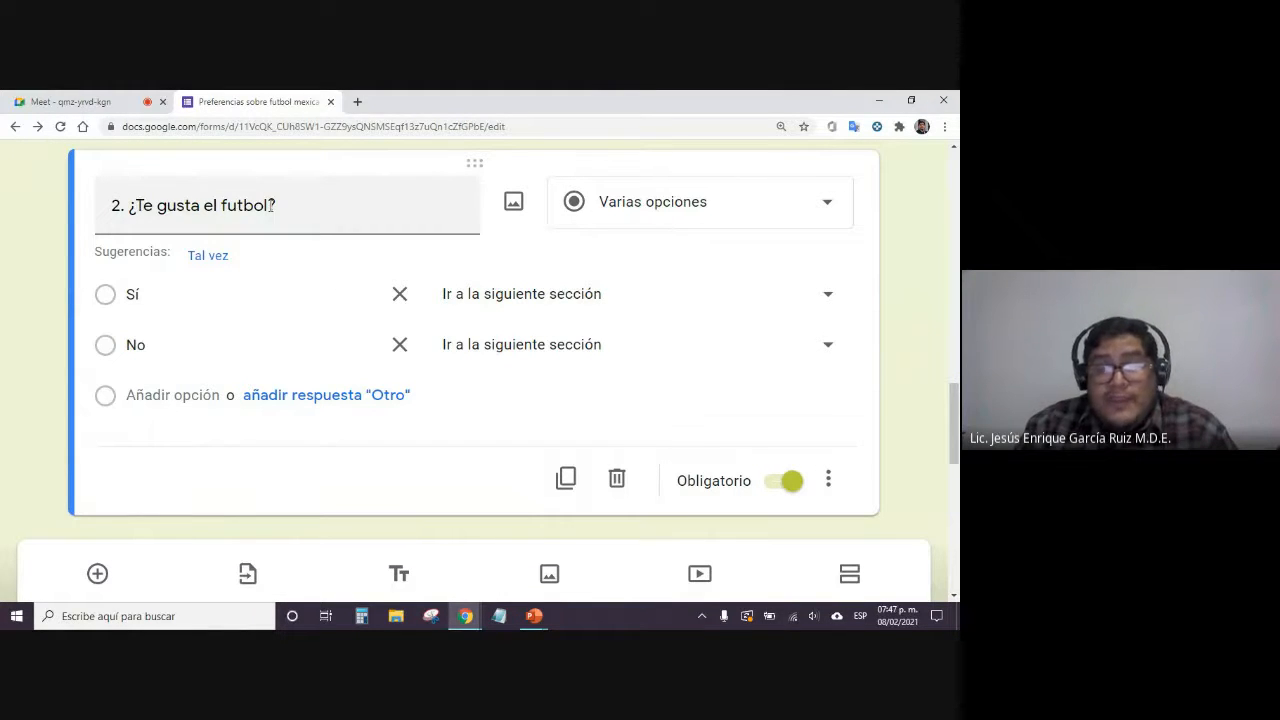
# Route the answer Sí to section 3 (Futbol mexicano) and the answer No to Enviar formulario
pyautogui.click(592, 300)
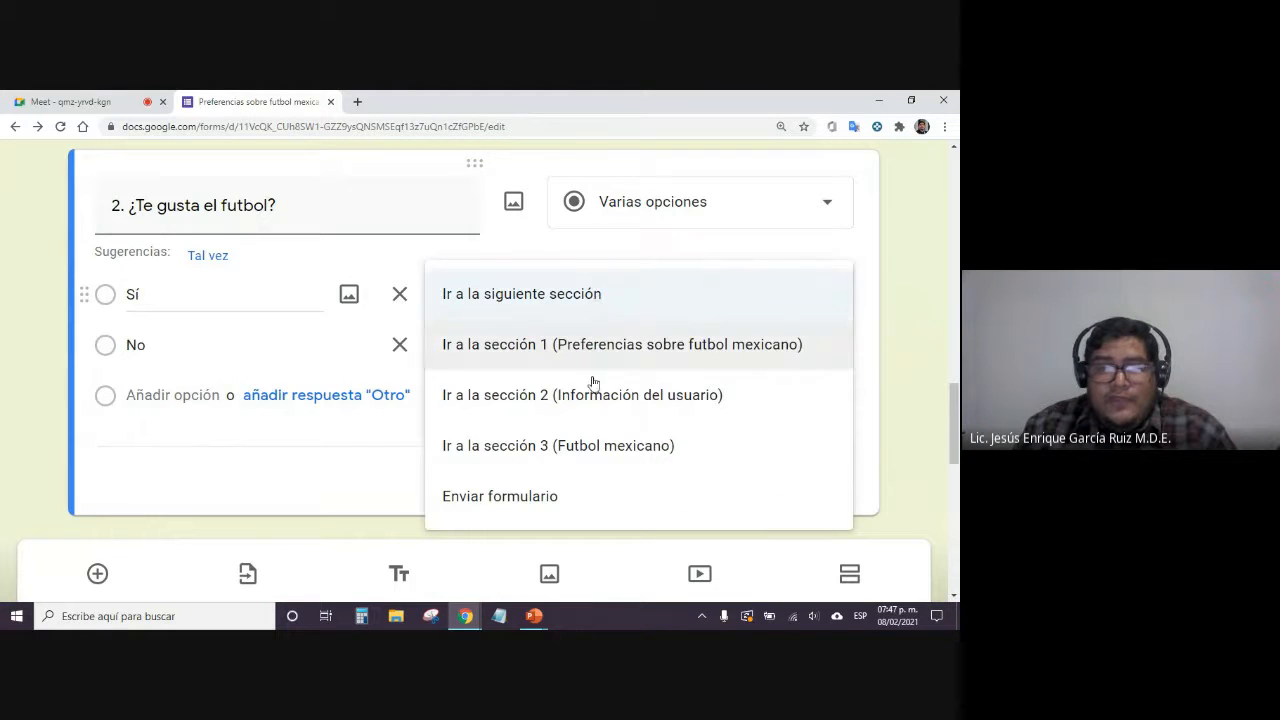
pyautogui.click(592, 453)
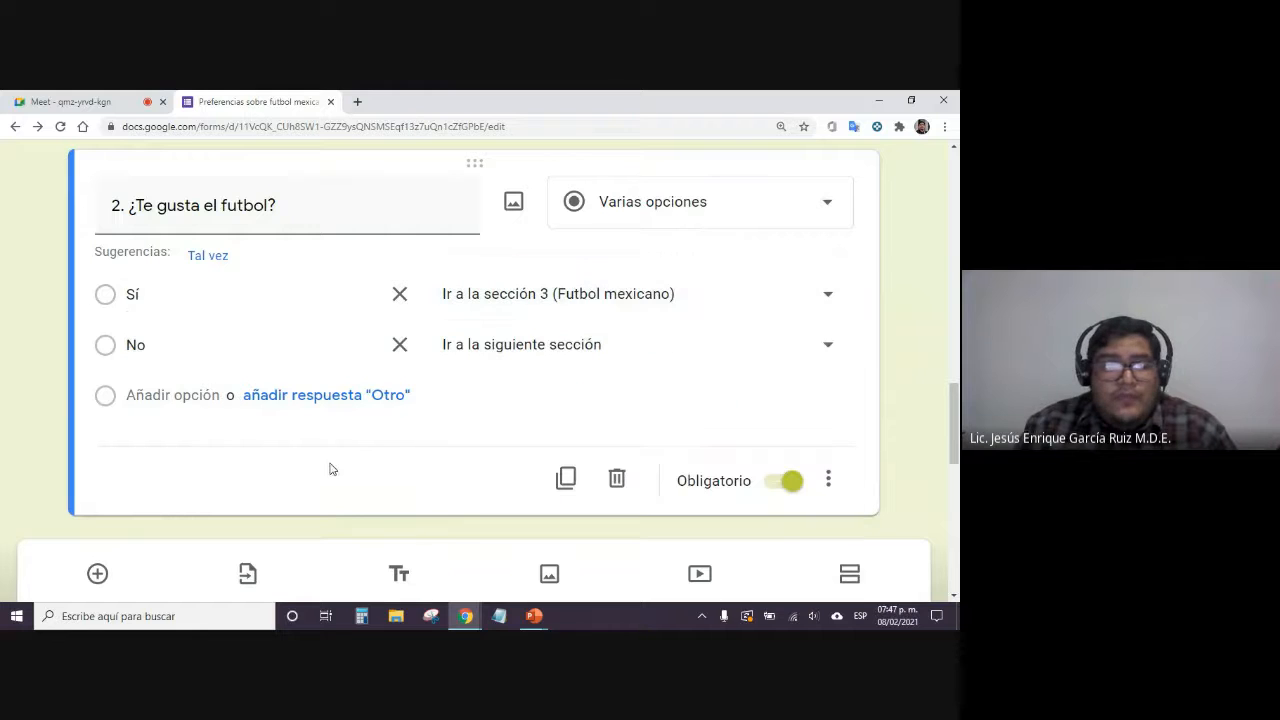
pyautogui.doubleClick(153, 345)
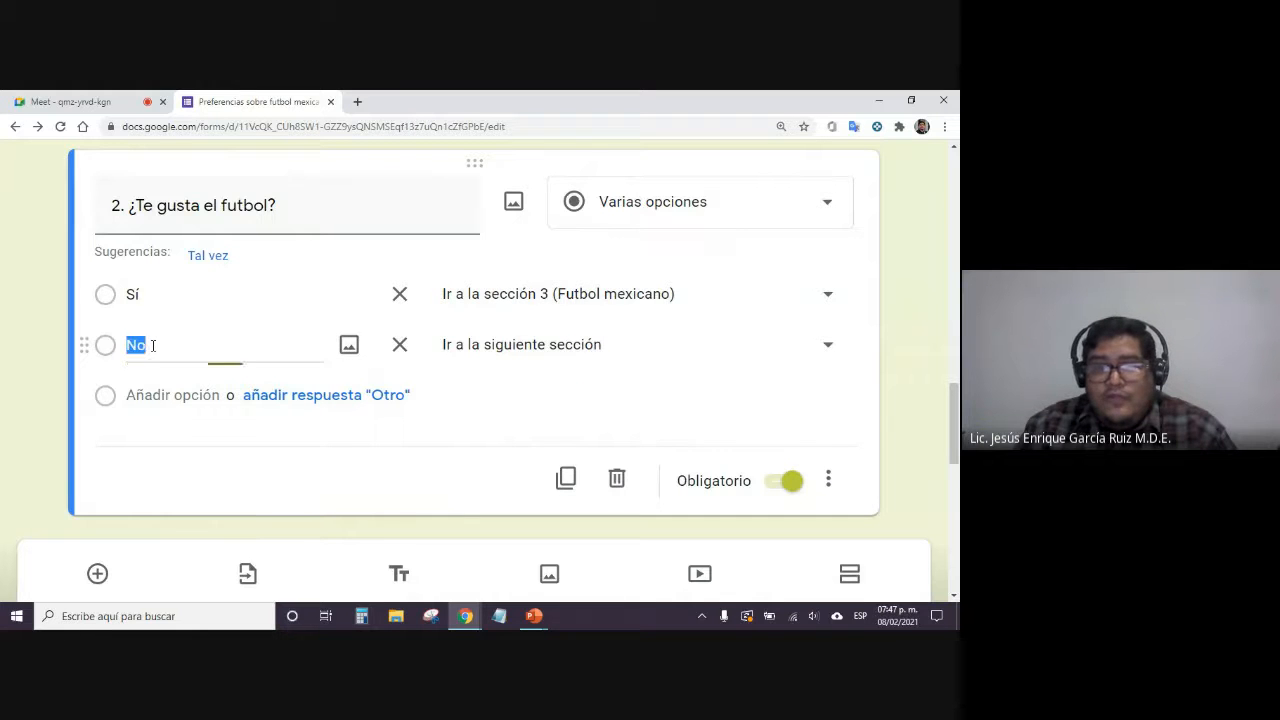
pyautogui.click(552, 348)
pyautogui.click(468, 542)
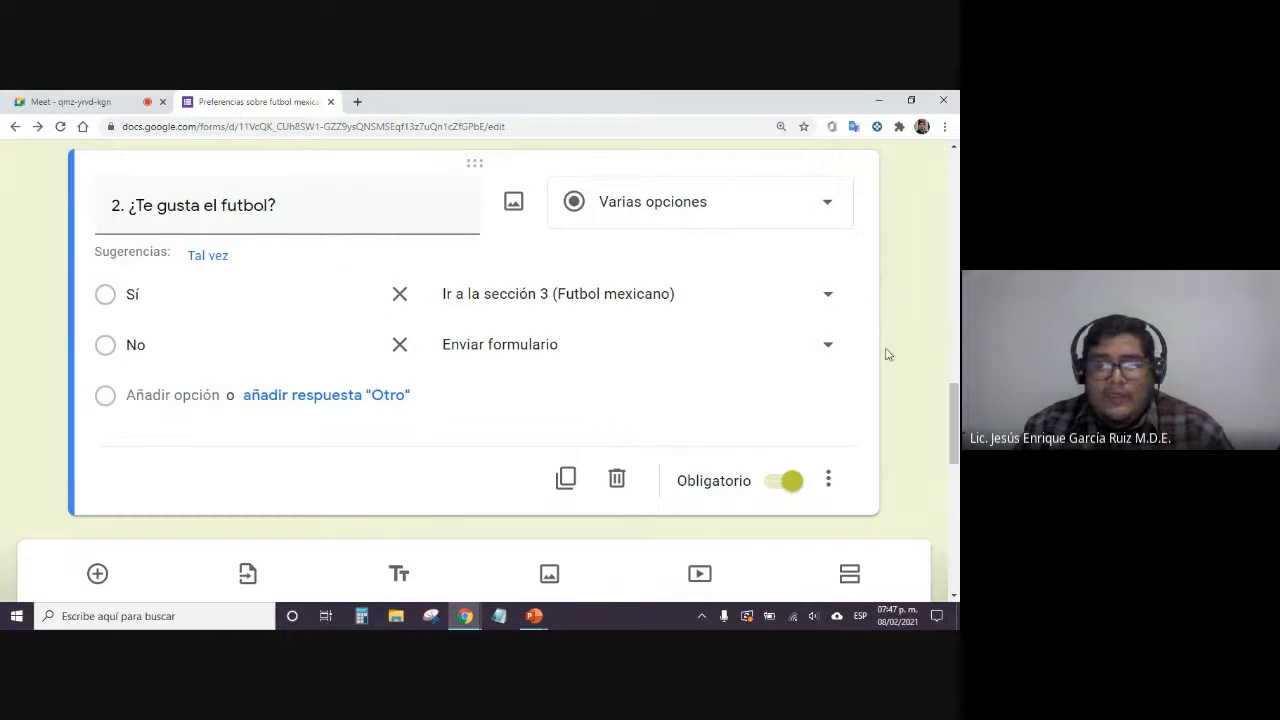
# Reduce the browser's page zoom to 100 %
pyautogui.click(944, 126)
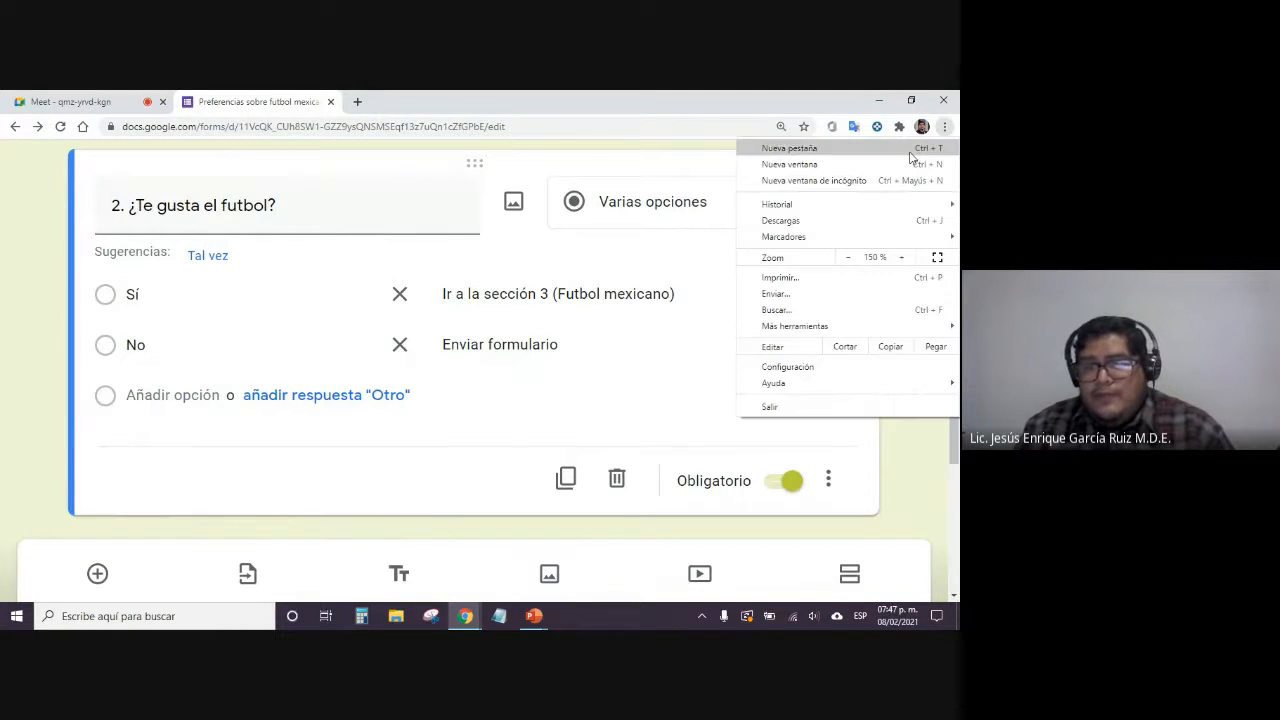
pyautogui.click(848, 257)
pyautogui.click(848, 257)
pyautogui.click(848, 257)
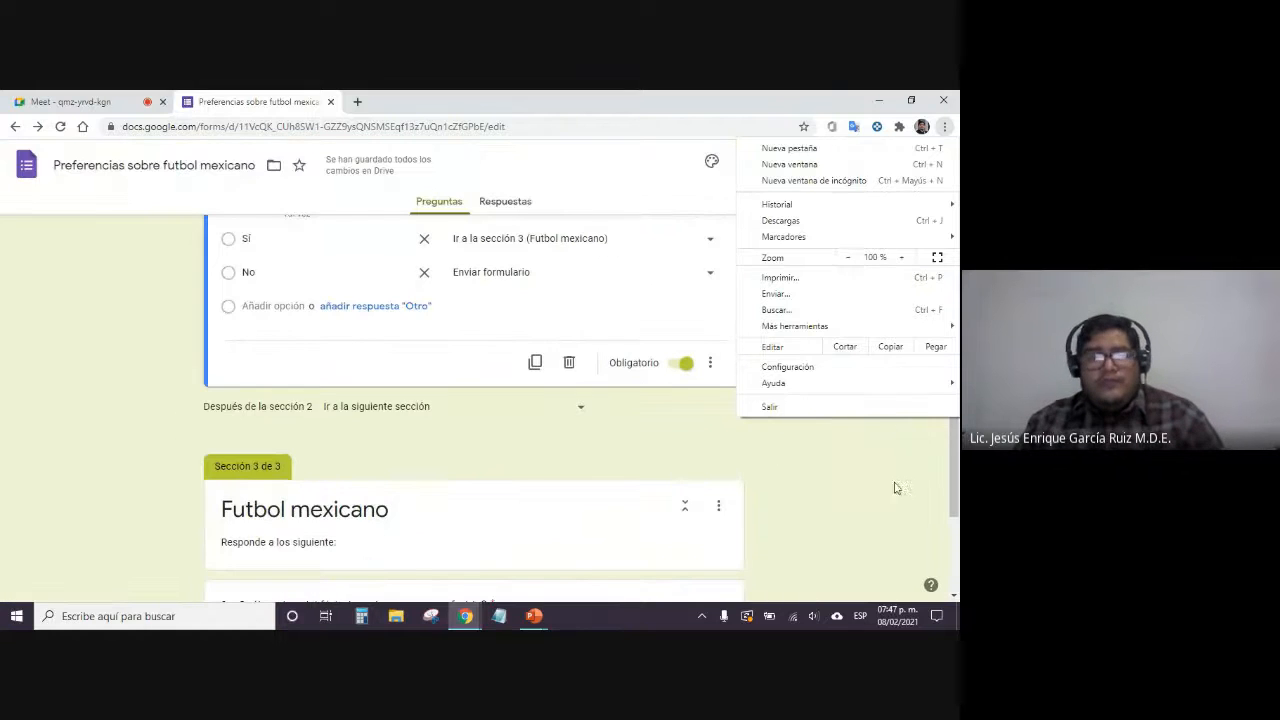
pyautogui.click(875, 440)
# Open the form's preview and advance to its second page with the age and football questions
pyautogui.scroll(-3, 875, 444)
pyautogui.scroll(8, 863, 431)
pyautogui.scroll(5, 857, 422)
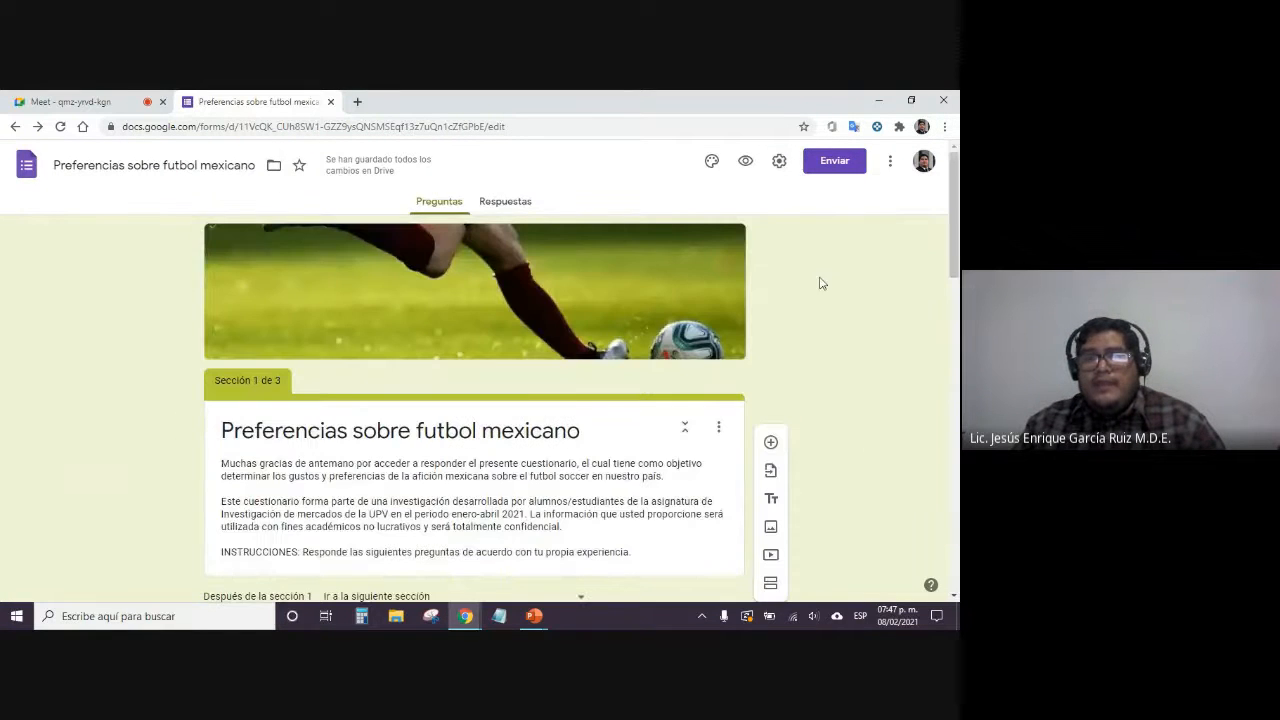
pyautogui.click(745, 161)
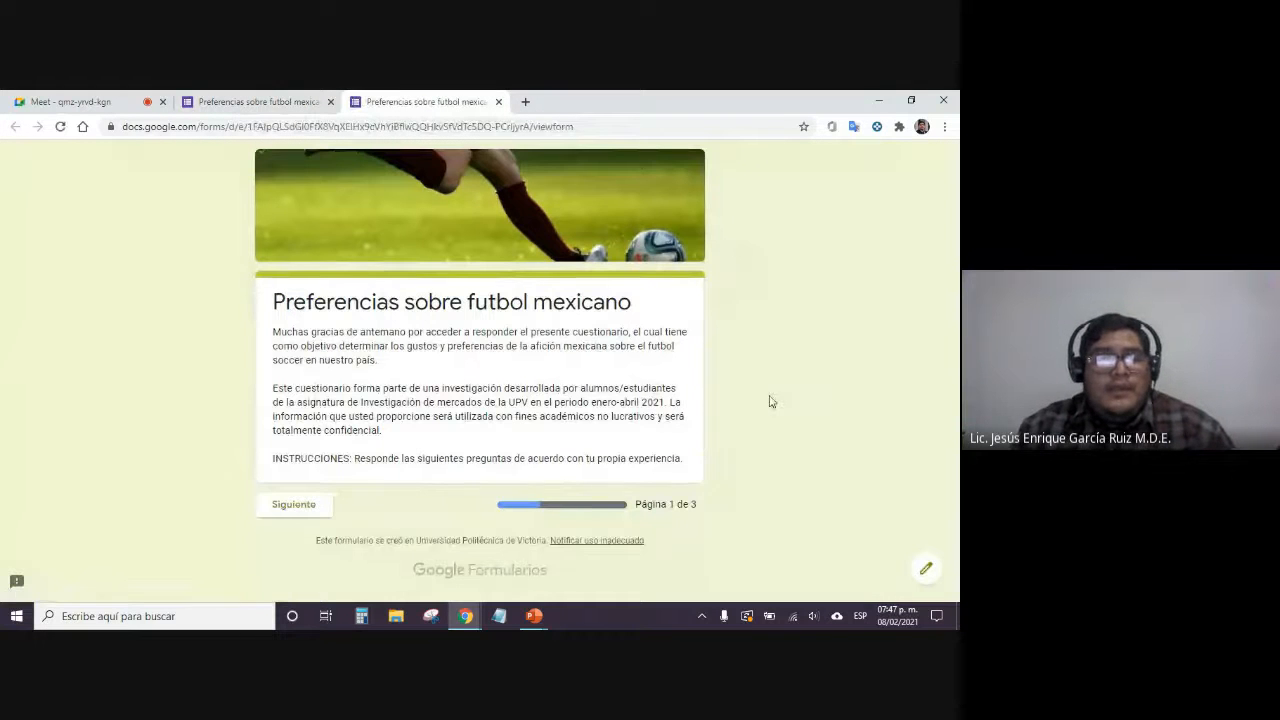
pyautogui.click(290, 505)
pyautogui.scroll(-3, 171, 423)
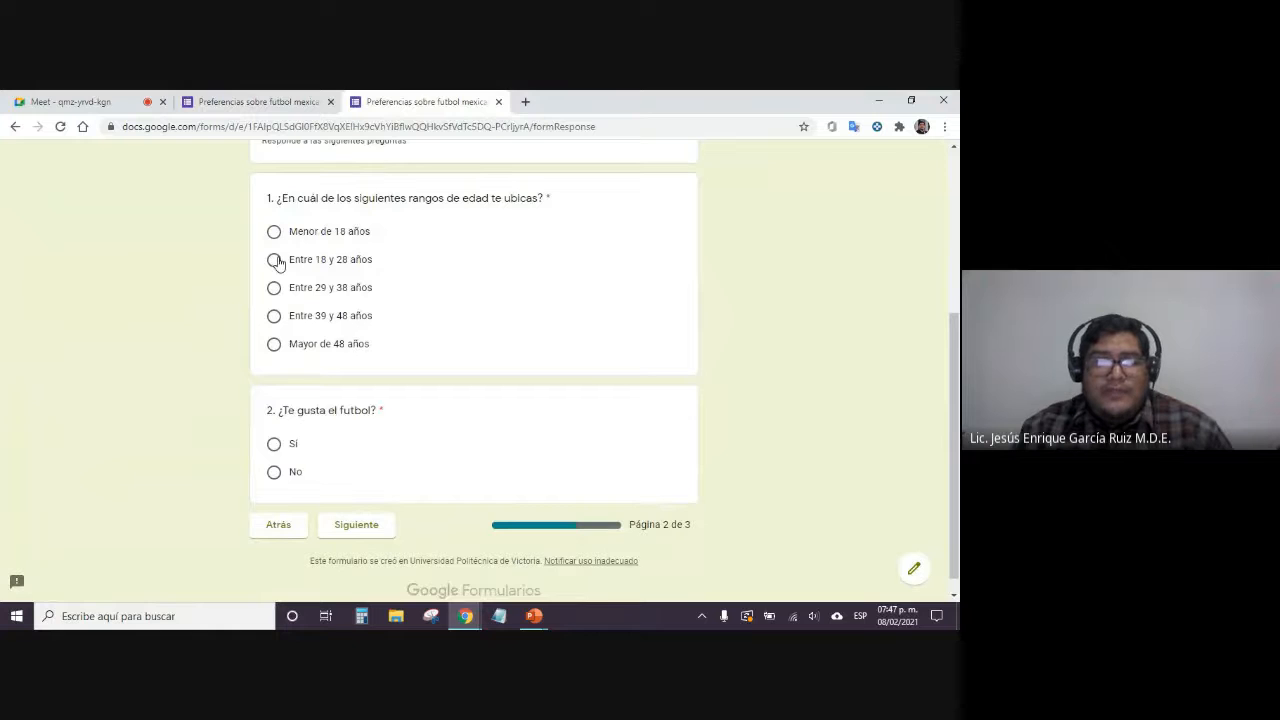
# Test the branching by answering "Entre 29 y 38 años" and Sí in the preview, and continue to the following page
pyautogui.click(274, 288)
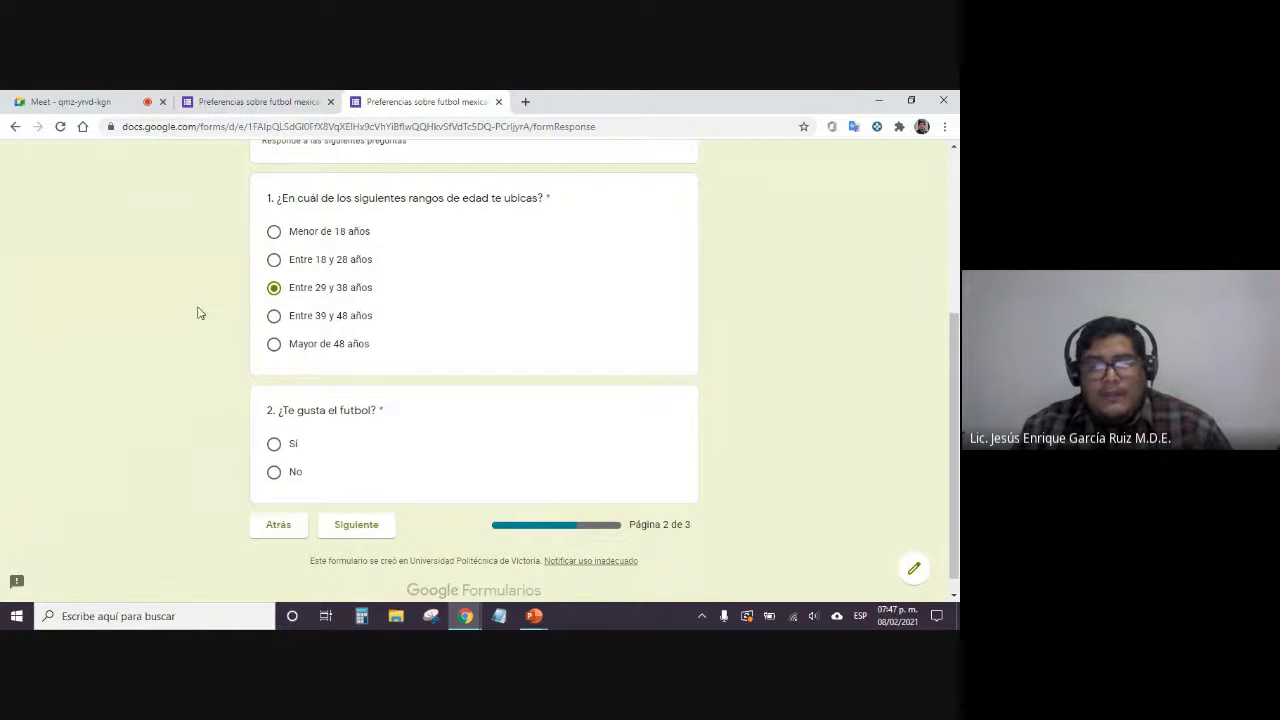
pyautogui.moveTo(300, 412); pyautogui.dragTo(384, 413)
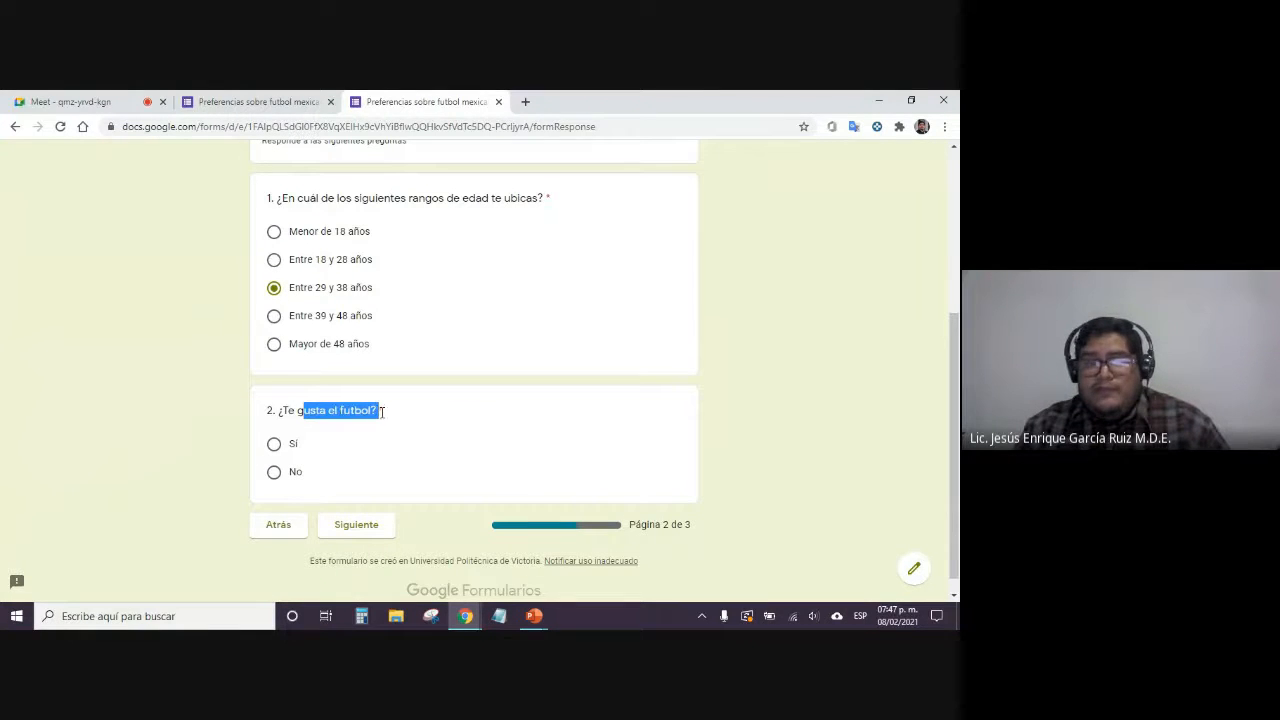
pyautogui.click(905, 338)
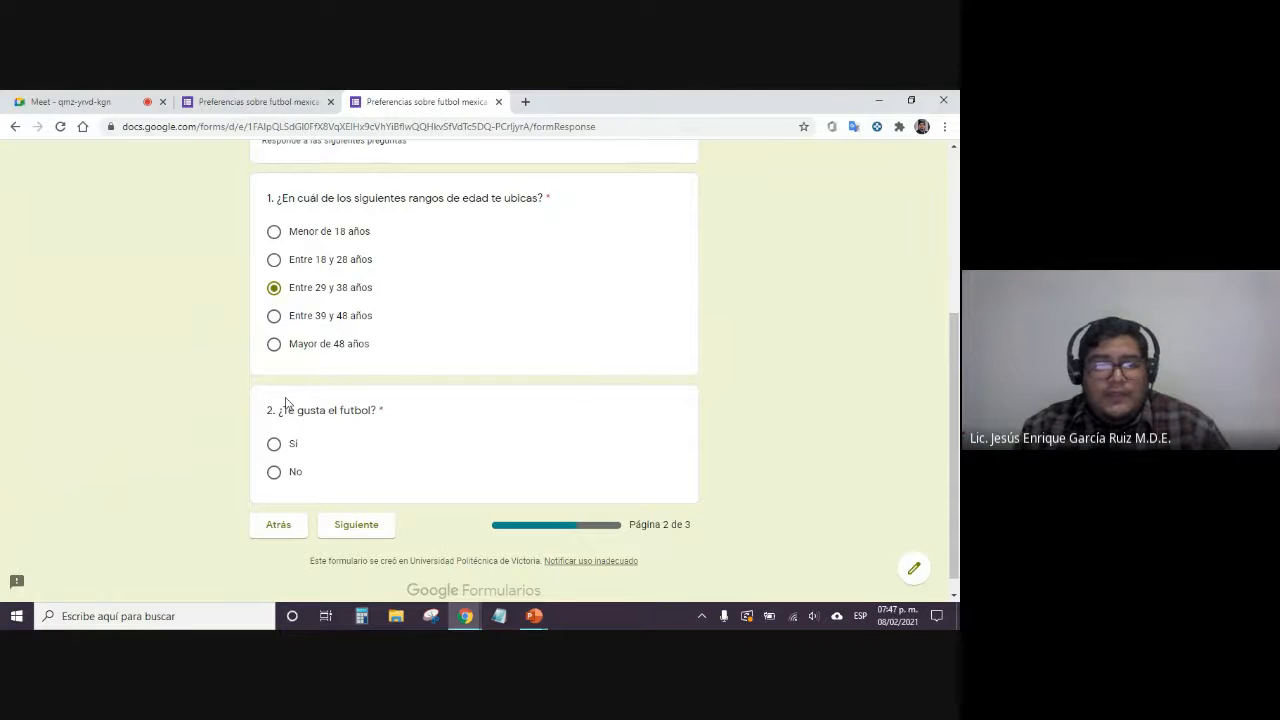
pyautogui.click(274, 445)
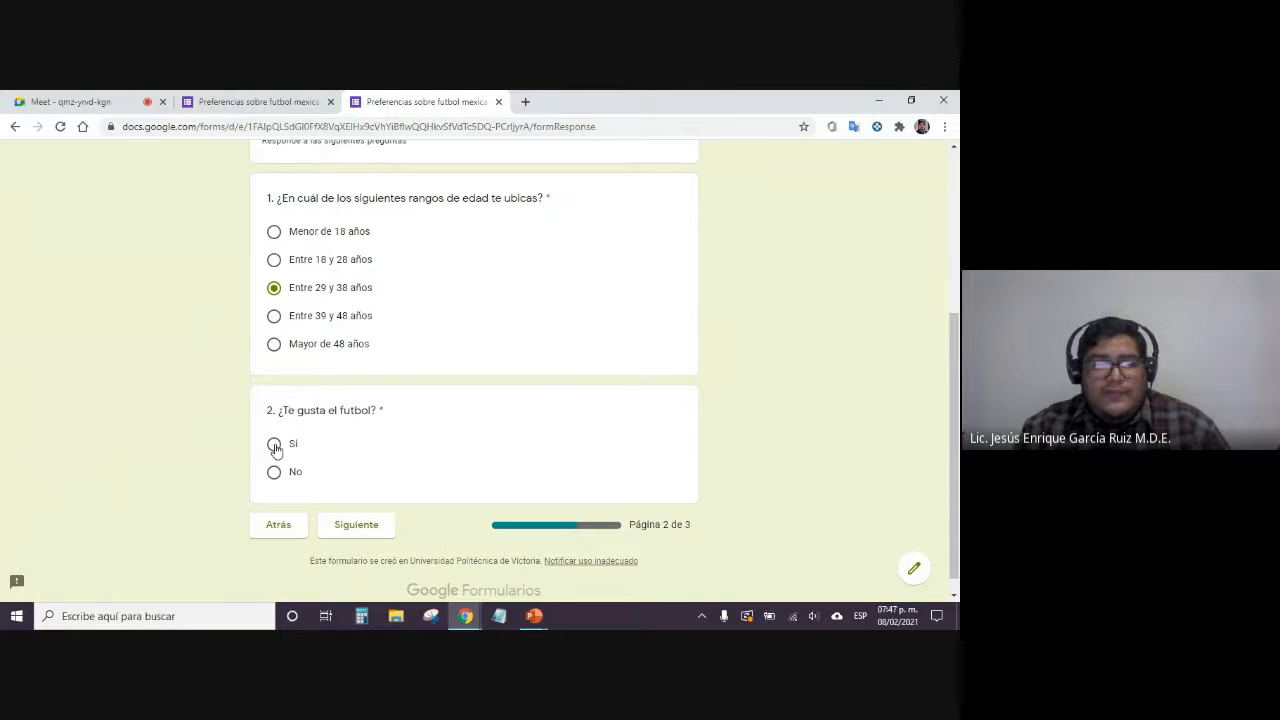
pyautogui.click(380, 527)
pyautogui.scroll(-2, 386, 420)
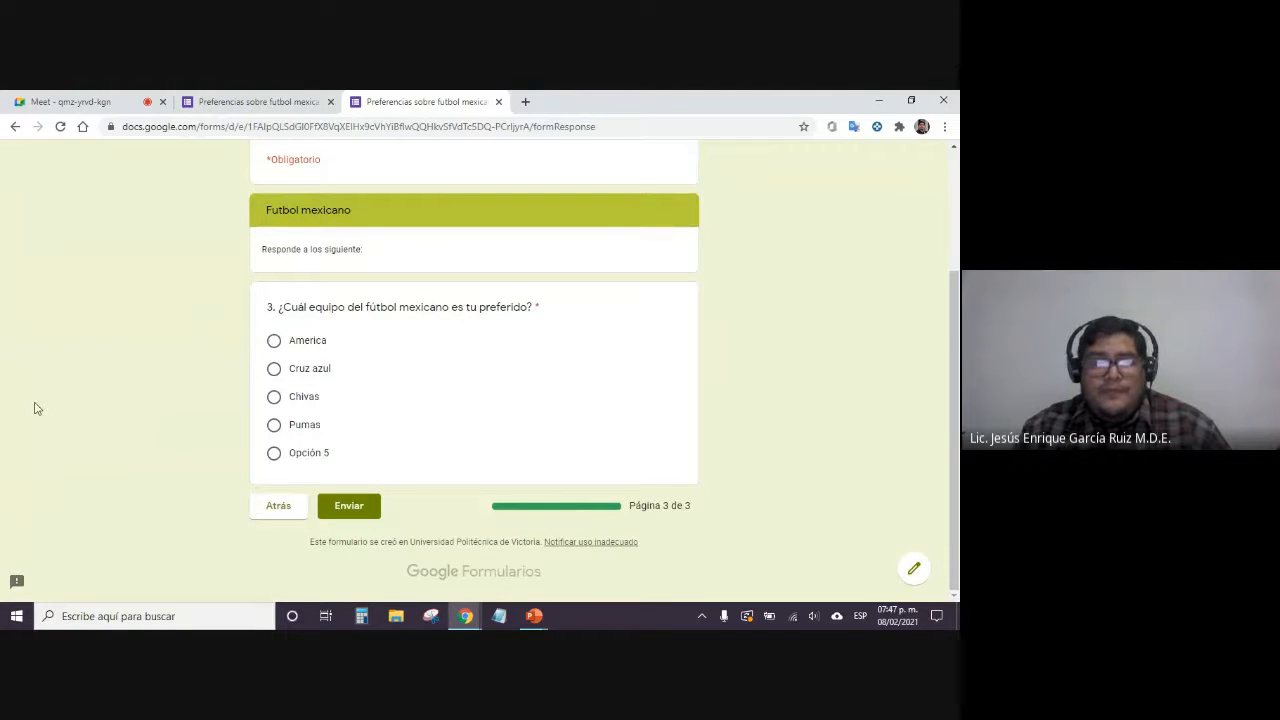
# Return to the preview's second page, change the football answer to No, and continue to the final page's submission text
pyautogui.click(278, 512)
pyautogui.scroll(-3, 165, 470)
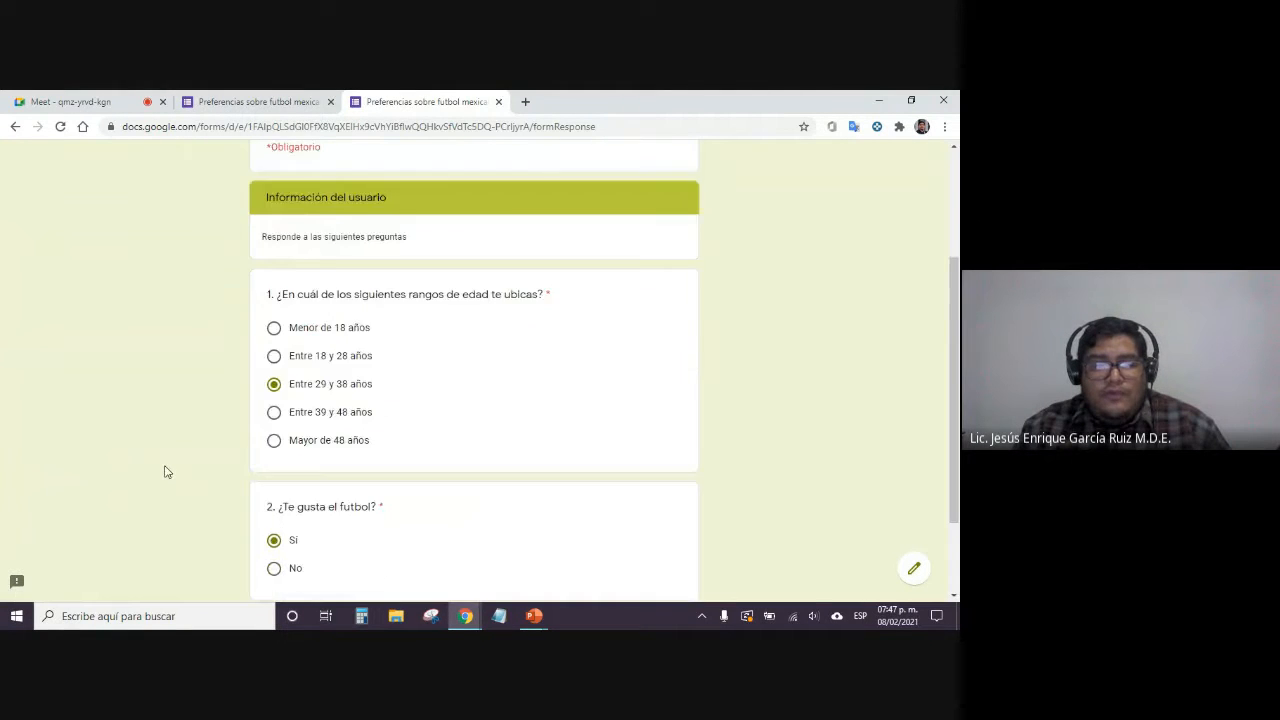
pyautogui.click(275, 454)
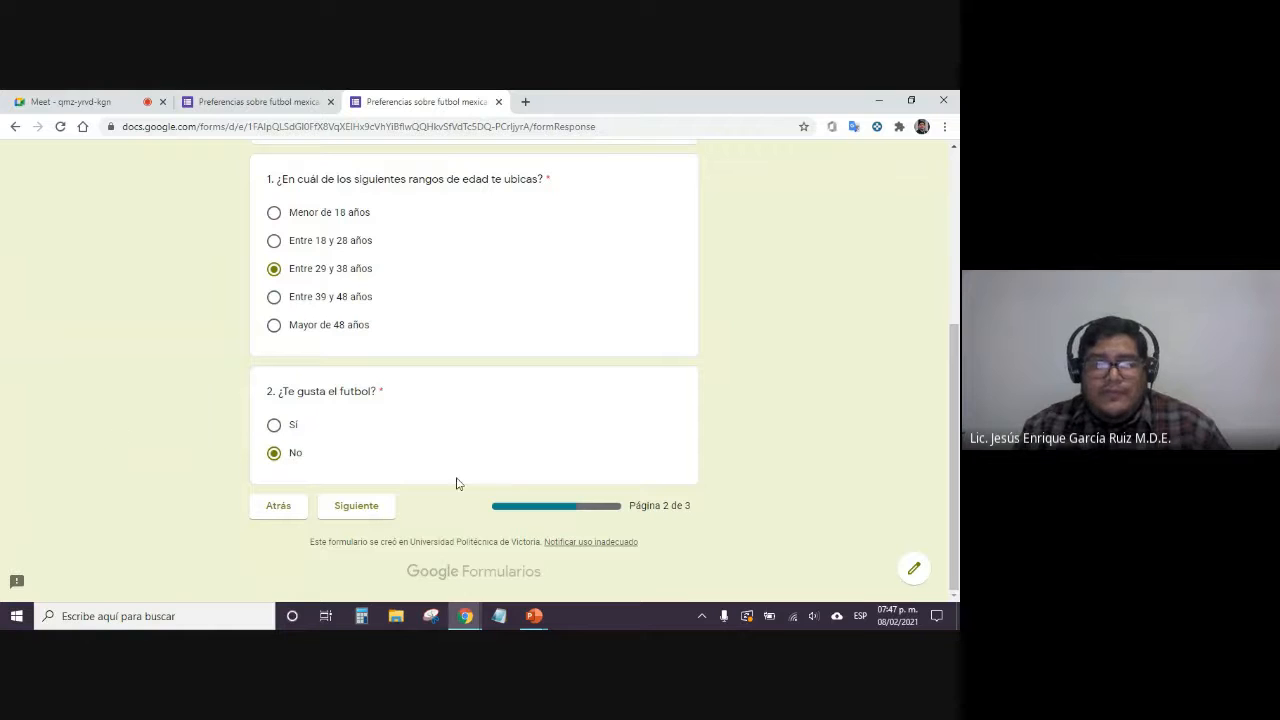
pyautogui.click(357, 507)
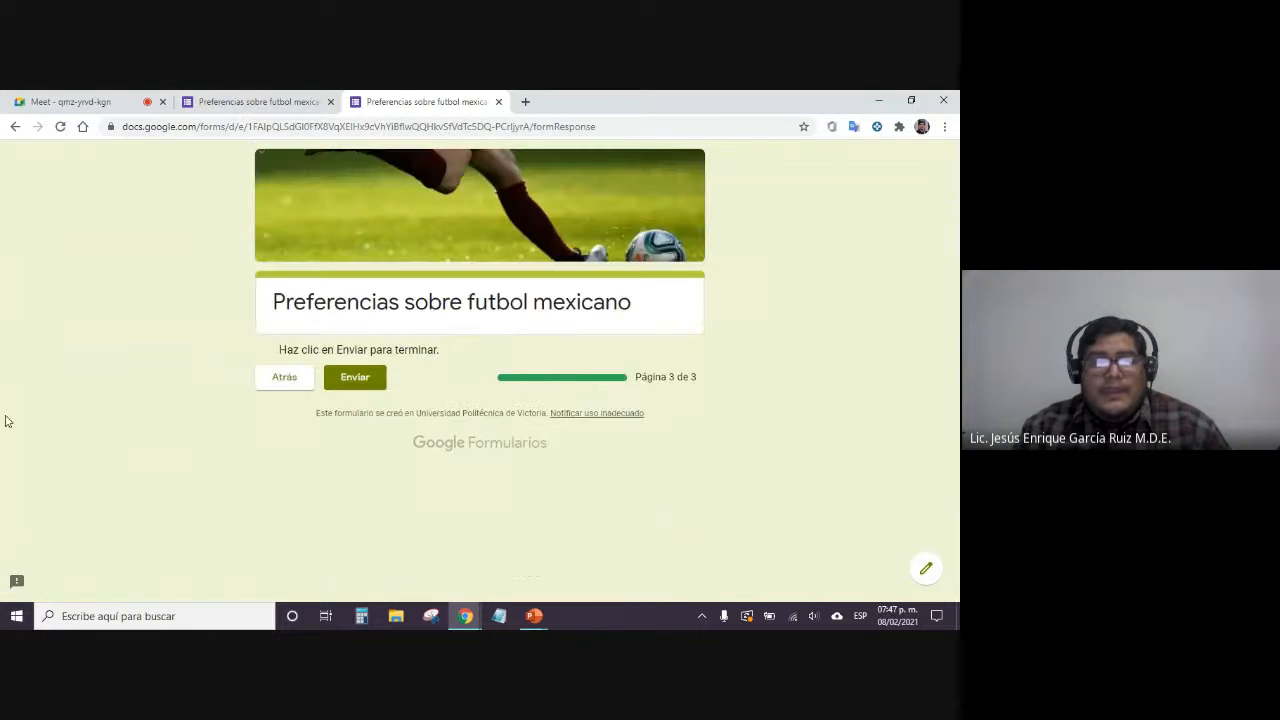
pyautogui.moveTo(280, 352); pyautogui.dragTo(446, 363)
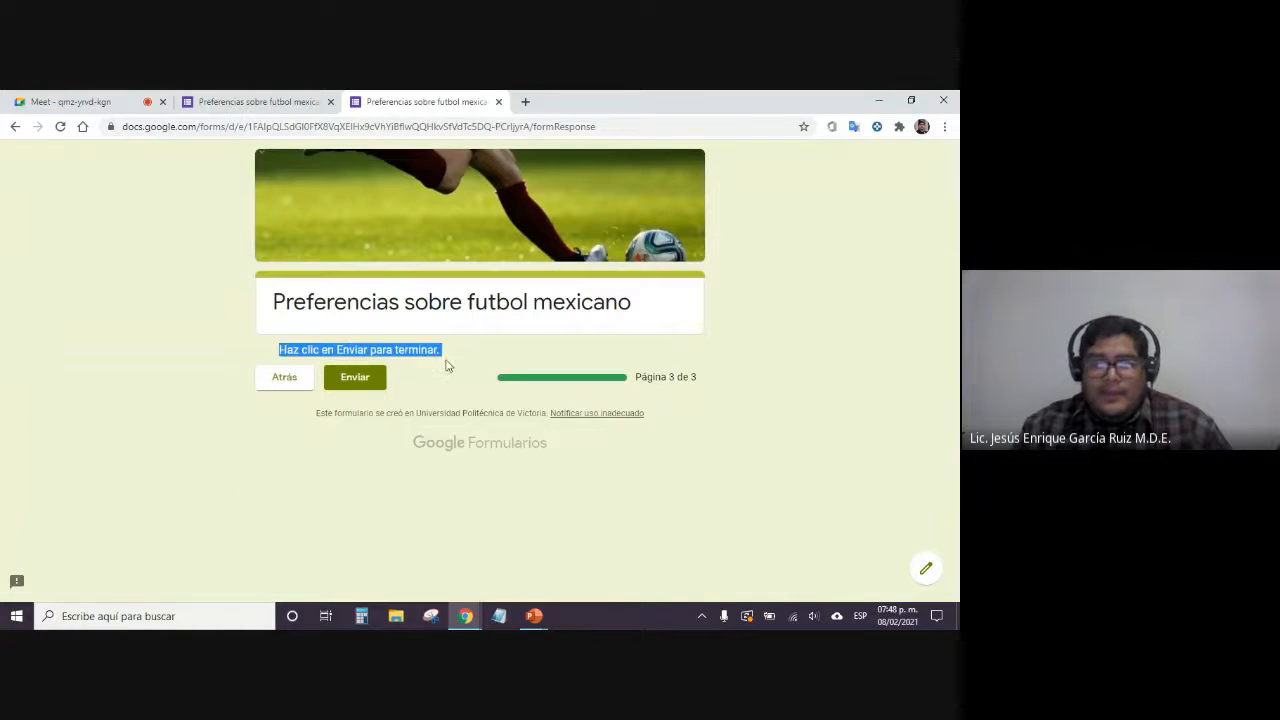
pyautogui.click(470, 358)
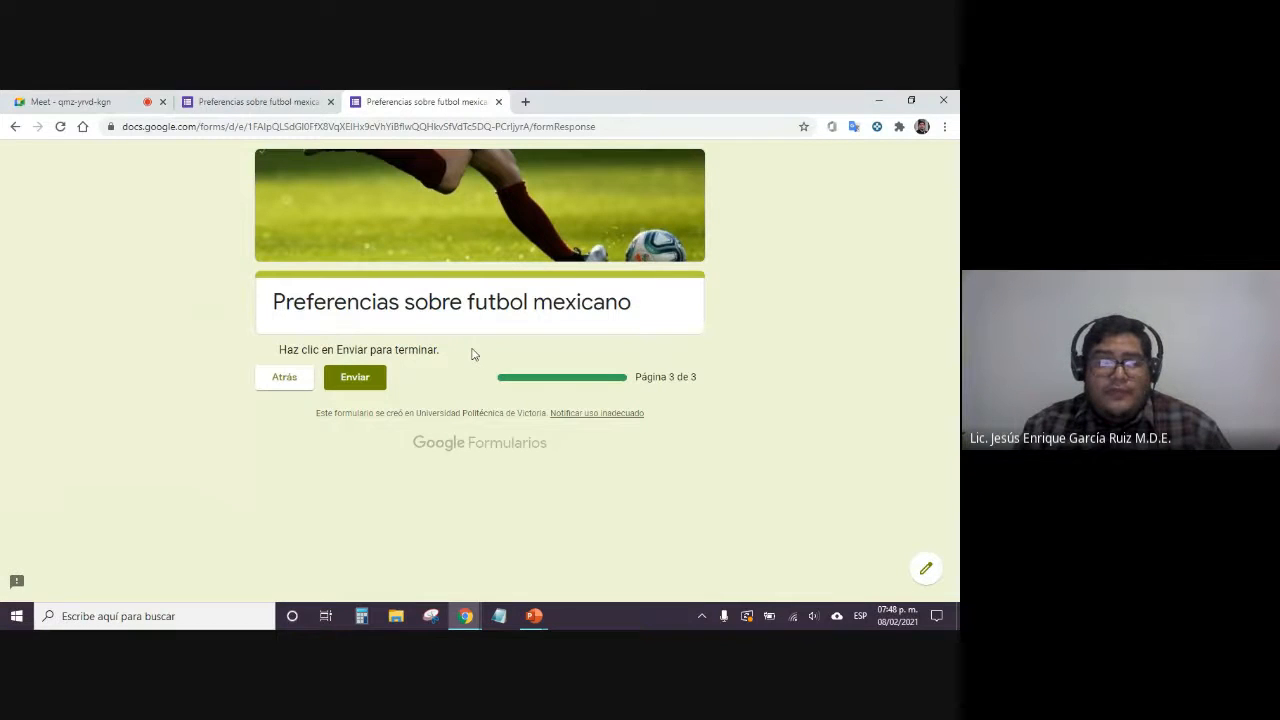
pyautogui.moveTo(270, 350); pyautogui.dragTo(428, 350)
pyautogui.click(484, 362)
# Go back in the preview, answer Sí to the football question, and continue to the preferred-team question
pyautogui.click(300, 385)
pyautogui.scroll(-3, 165, 420)
pyautogui.click(275, 426)
pyautogui.click(366, 508)
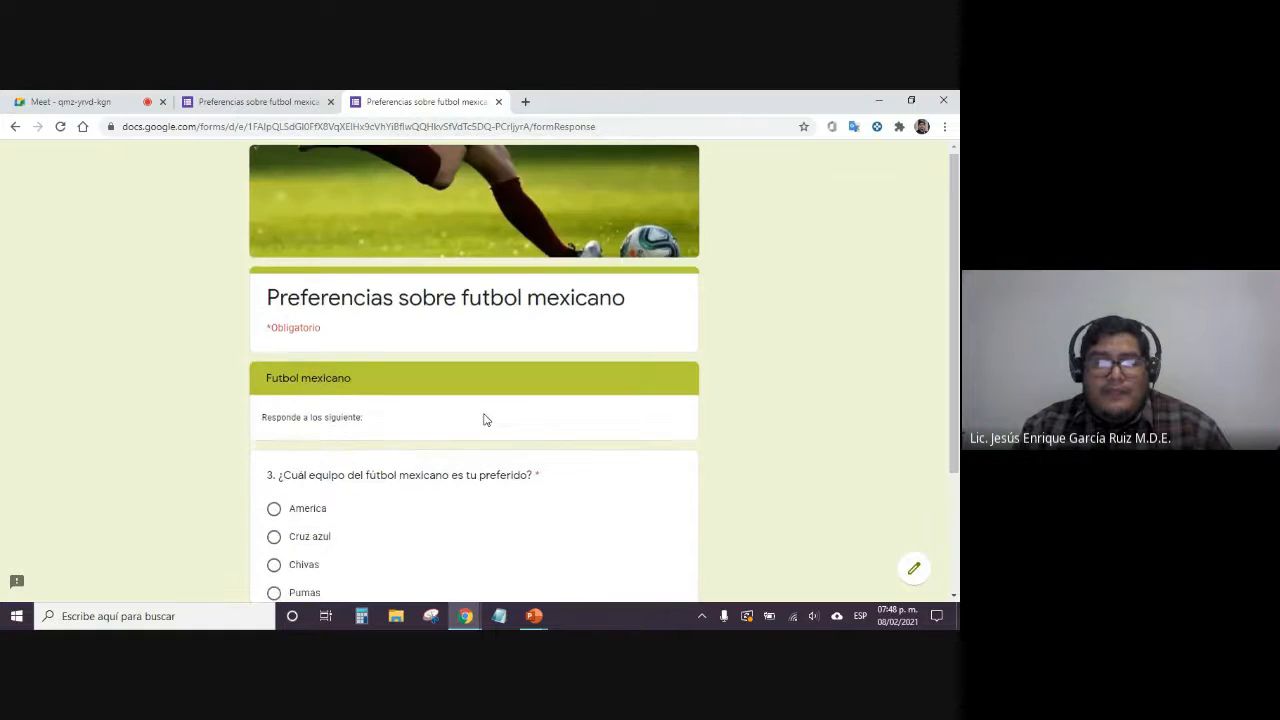
pyautogui.scroll(-2, 440, 400)
# Retest the No answer to the football question in the preview by going back, selecting it and advancing again
pyautogui.click(281, 512)
pyautogui.scroll(-3, 220, 440)
pyautogui.click(274, 452)
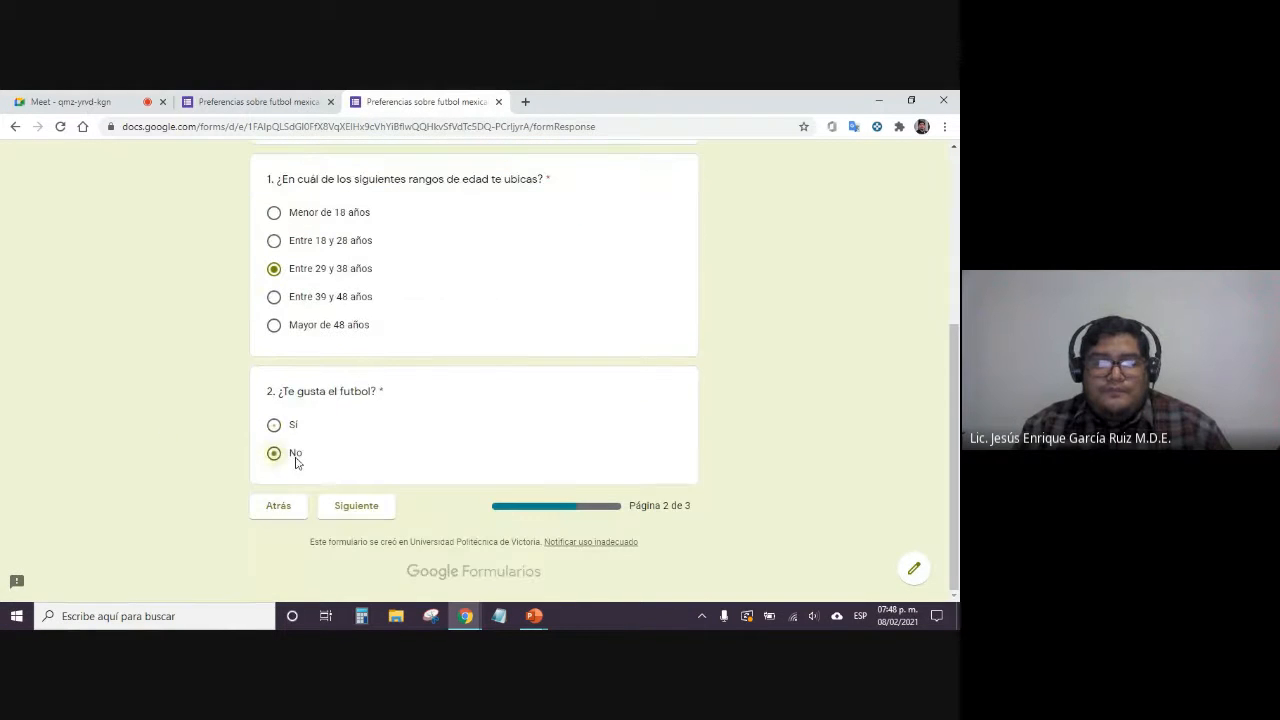
pyautogui.click(357, 507)
pyautogui.moveTo(302, 350); pyautogui.dragTo(409, 350)
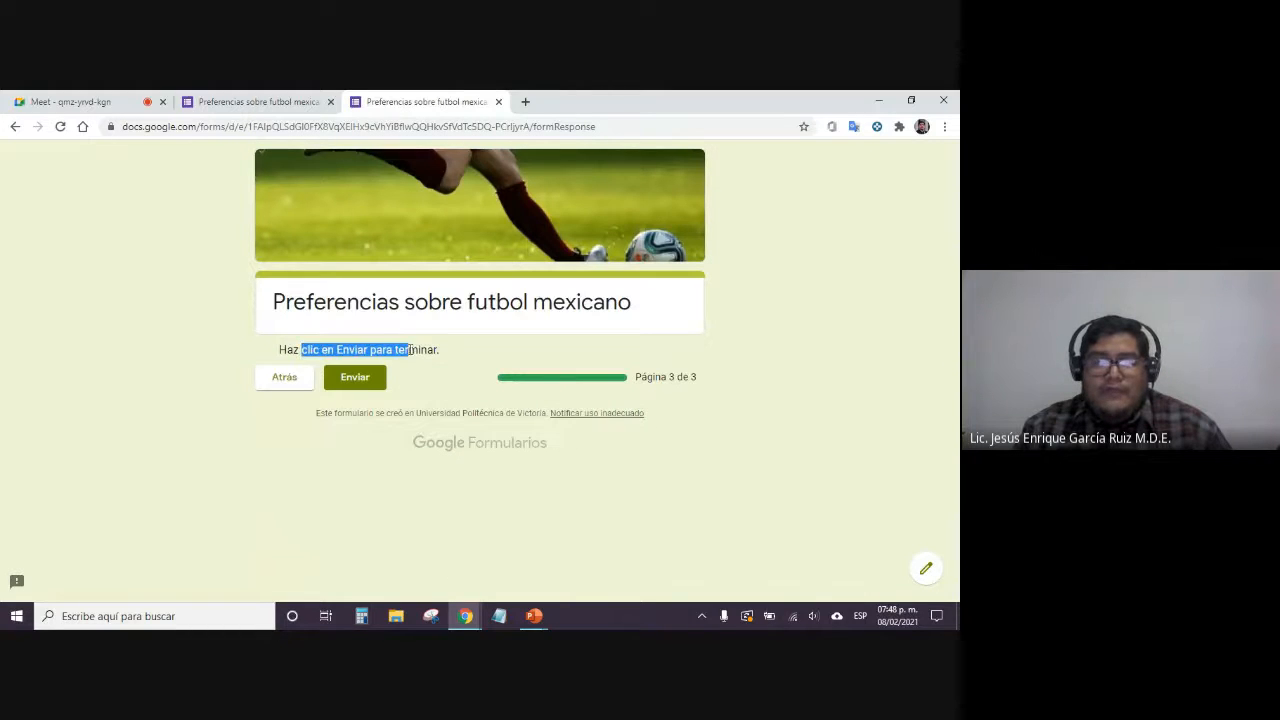
pyautogui.click(425, 383)
# Leave the form preview and return to question 2, ¿Te gusta el futbol?, in the editor
pyautogui.click(290, 379)
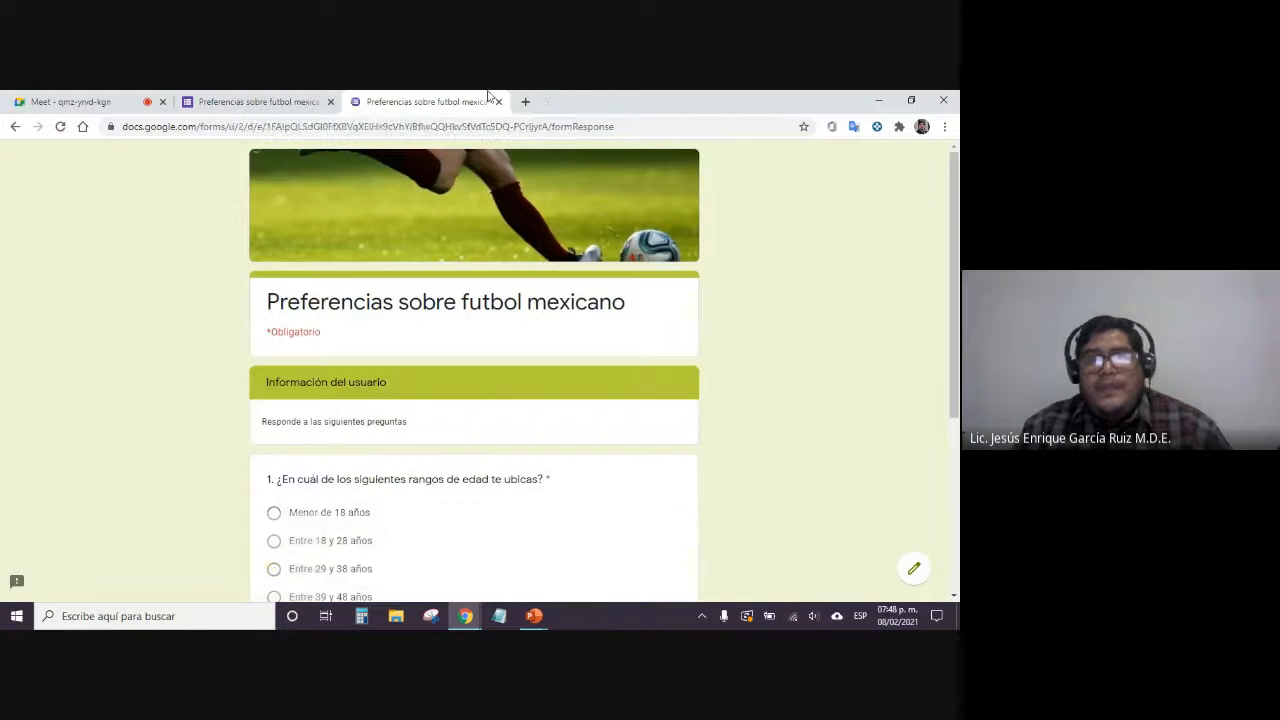
pyautogui.click(498, 101)
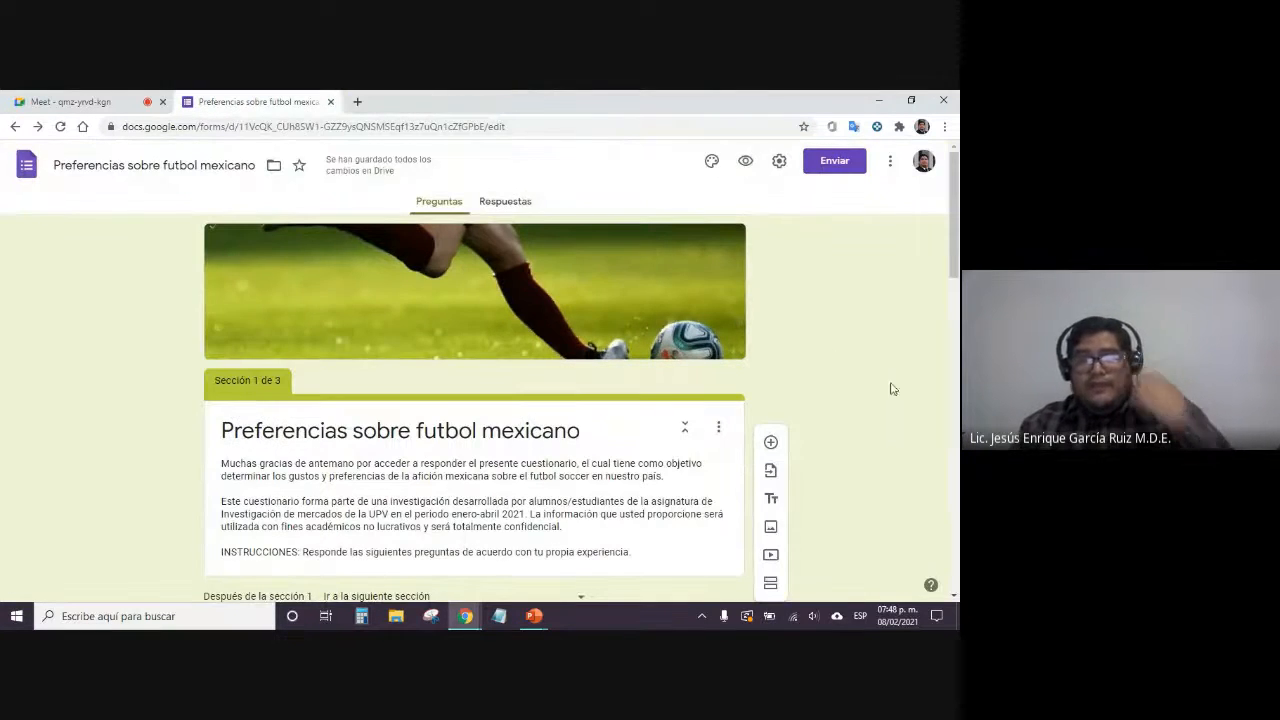
pyautogui.scroll(-5, 871, 411)
pyautogui.scroll(-3, 871, 415)
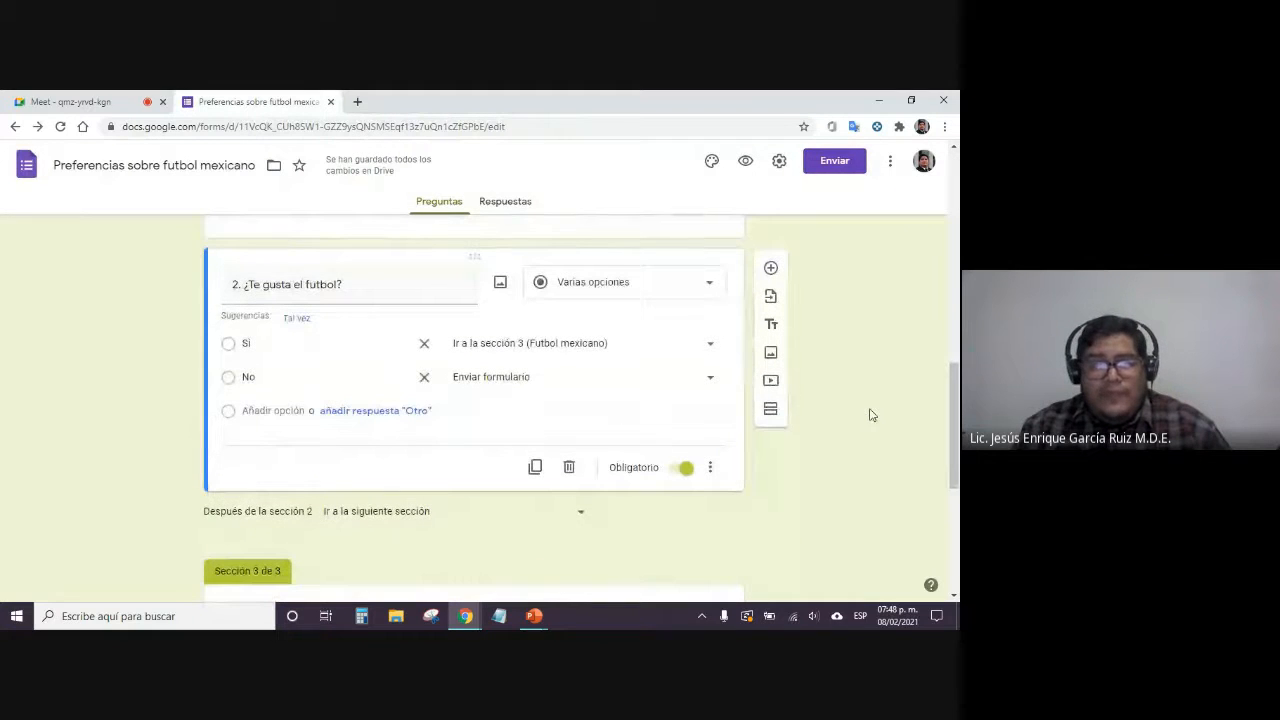
pyautogui.click(257, 284)
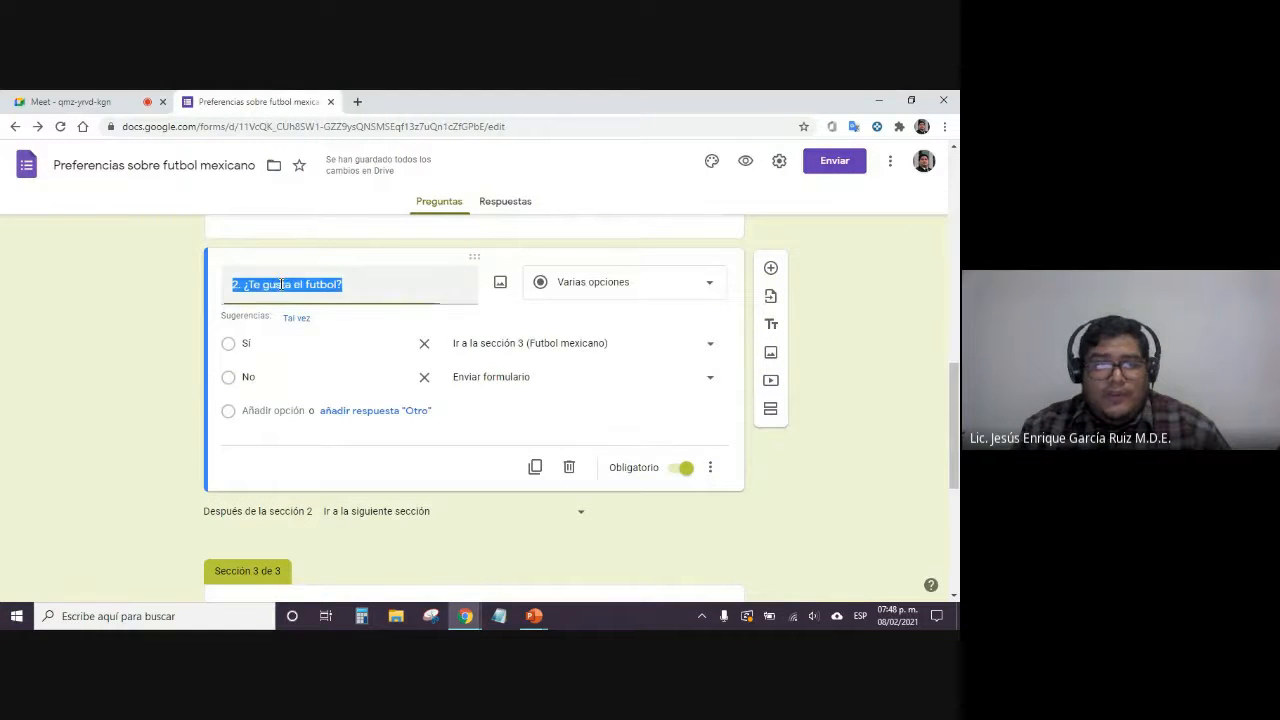
# Turn question 2's answer-based routing off and on, sending Sí to section 3 (Futbol mexicano) and No to Enviar formulario
pyautogui.click(710, 467)
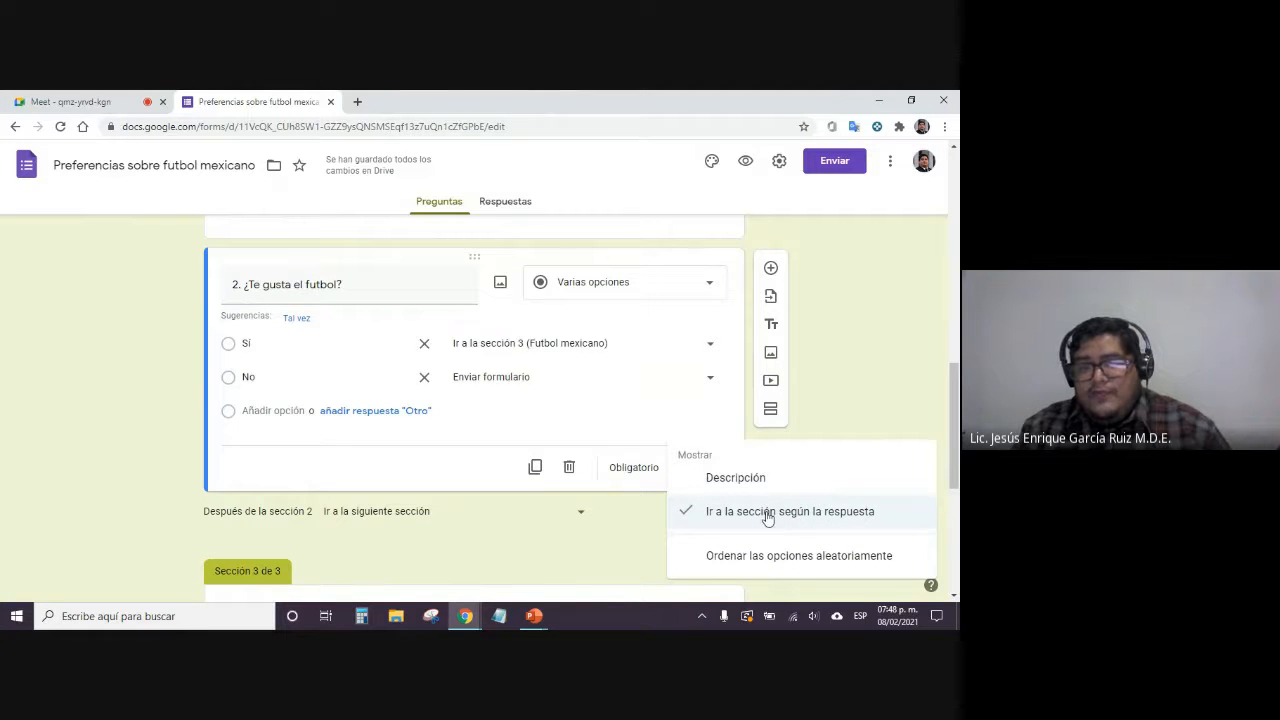
pyautogui.click(767, 514)
pyautogui.click(711, 468)
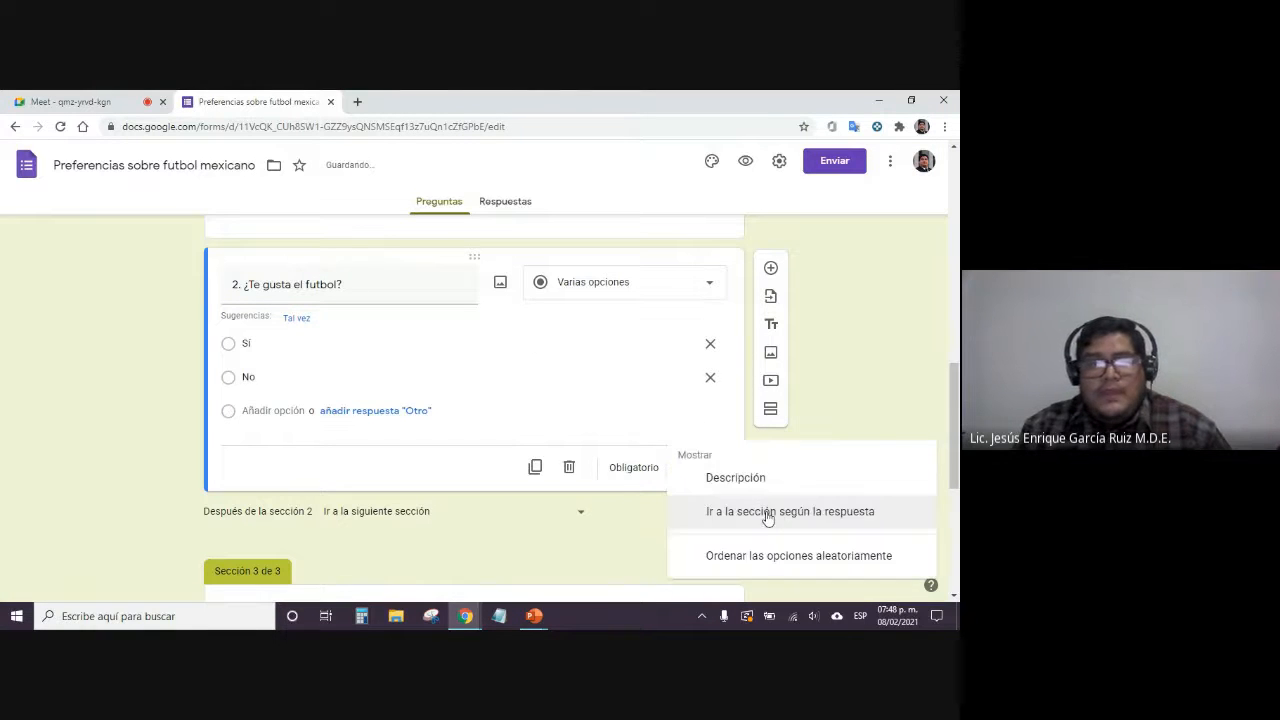
pyautogui.click(767, 514)
pyautogui.click(546, 345)
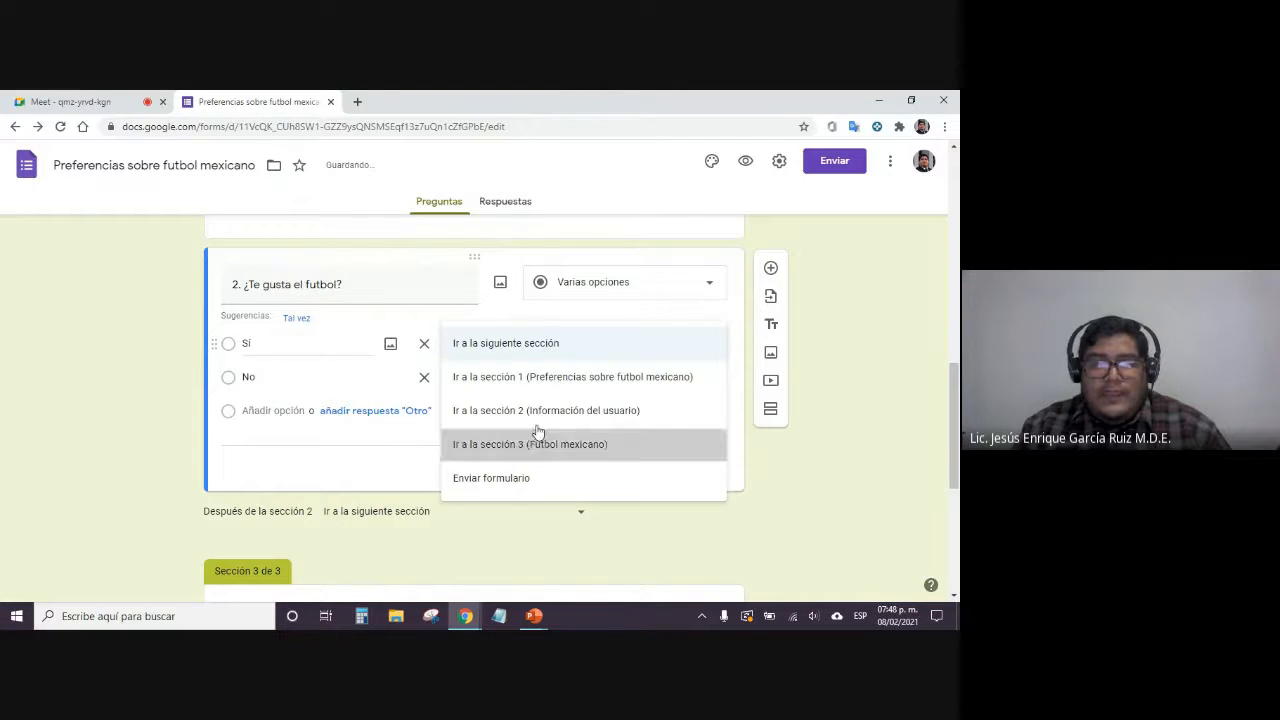
pyautogui.click(523, 445)
pyautogui.click(523, 377)
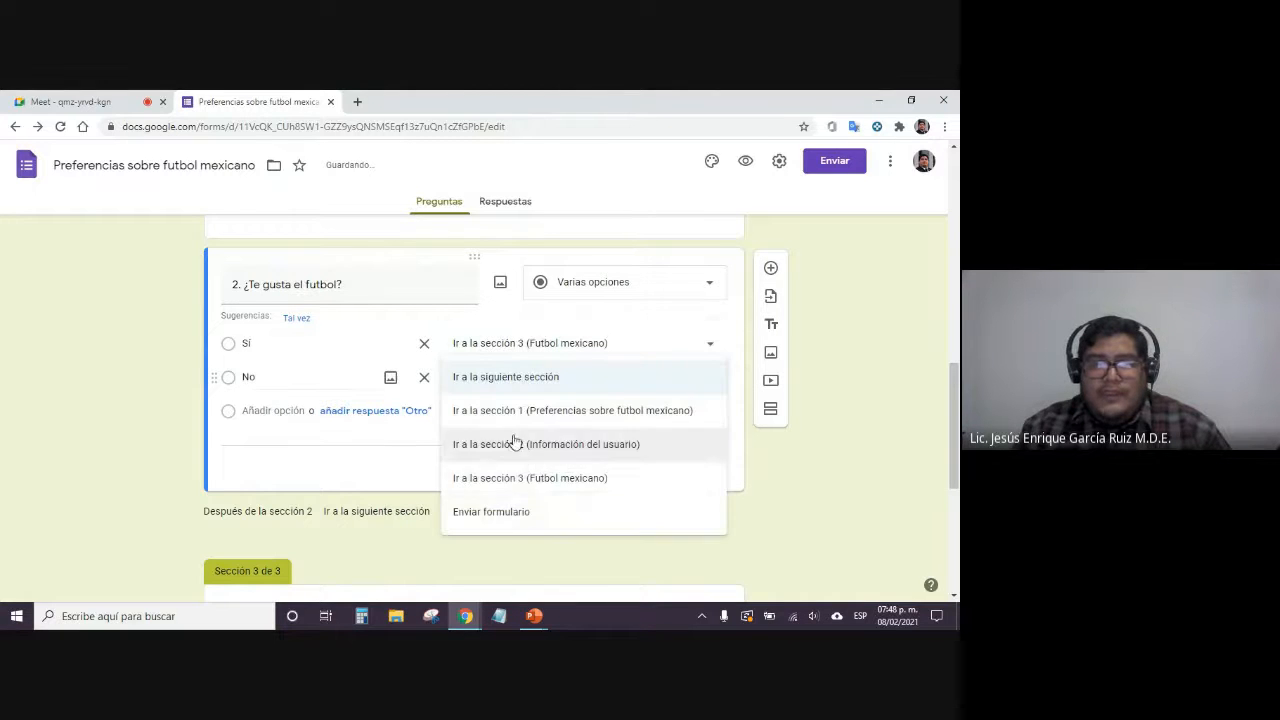
pyautogui.click(517, 510)
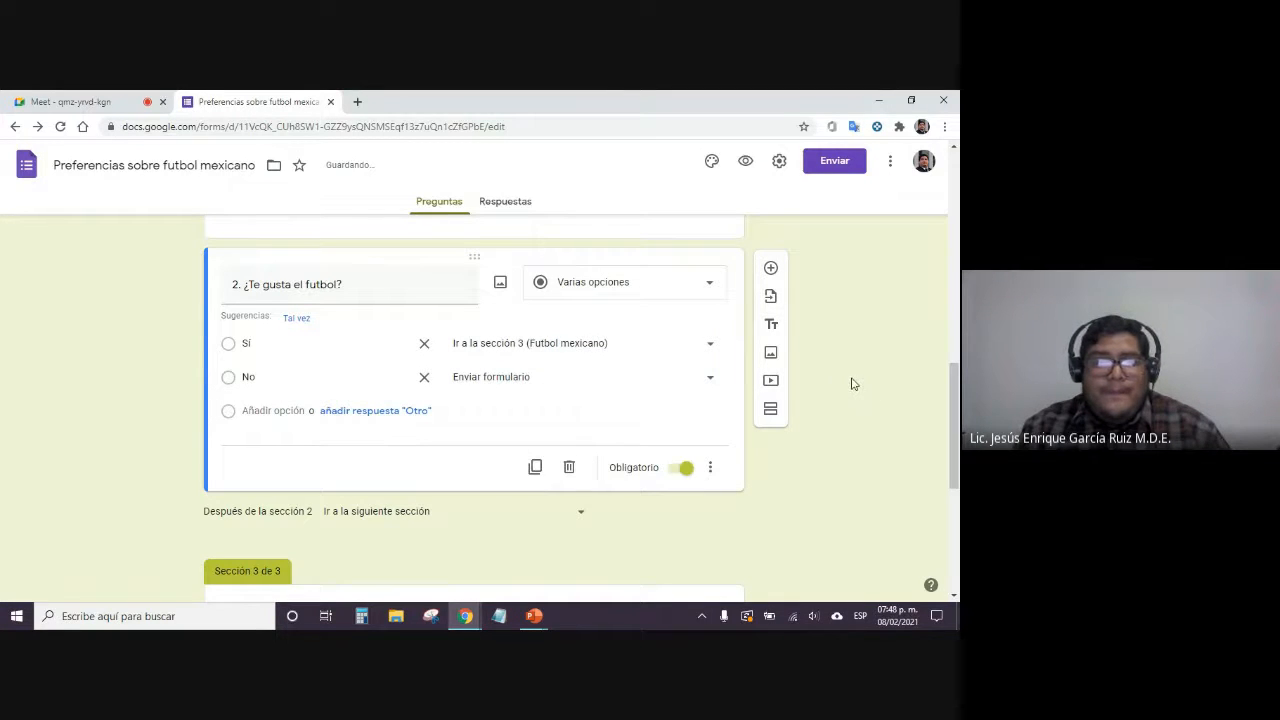
# Open question 3 about the preferred Mexican team and review its wording and question type
pyautogui.scroll(-4, 850, 383)
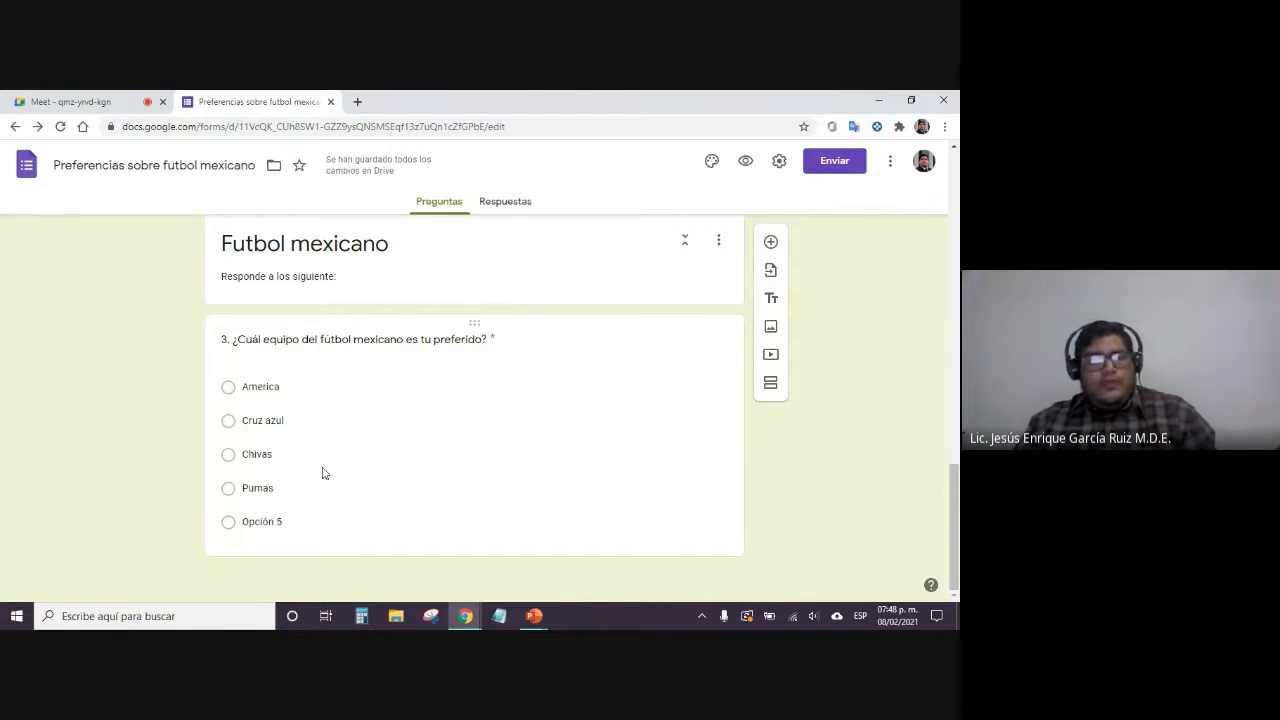
pyautogui.click(401, 446)
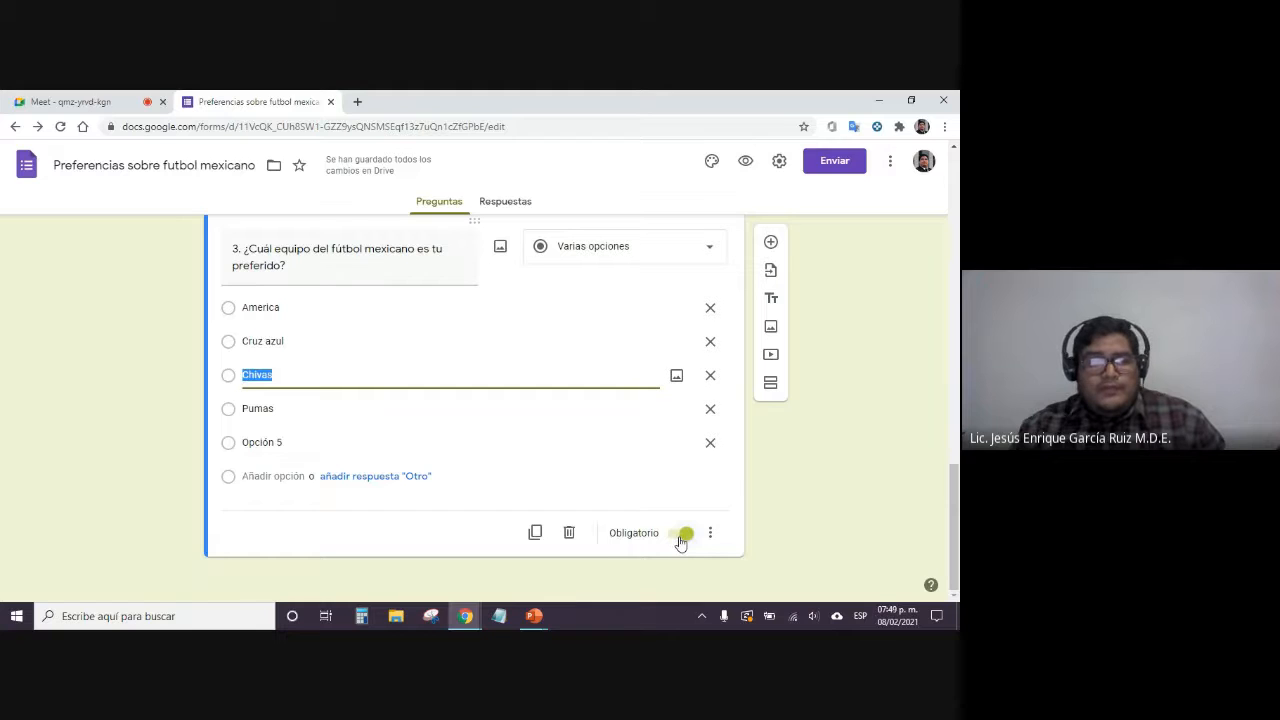
pyautogui.click(310, 274)
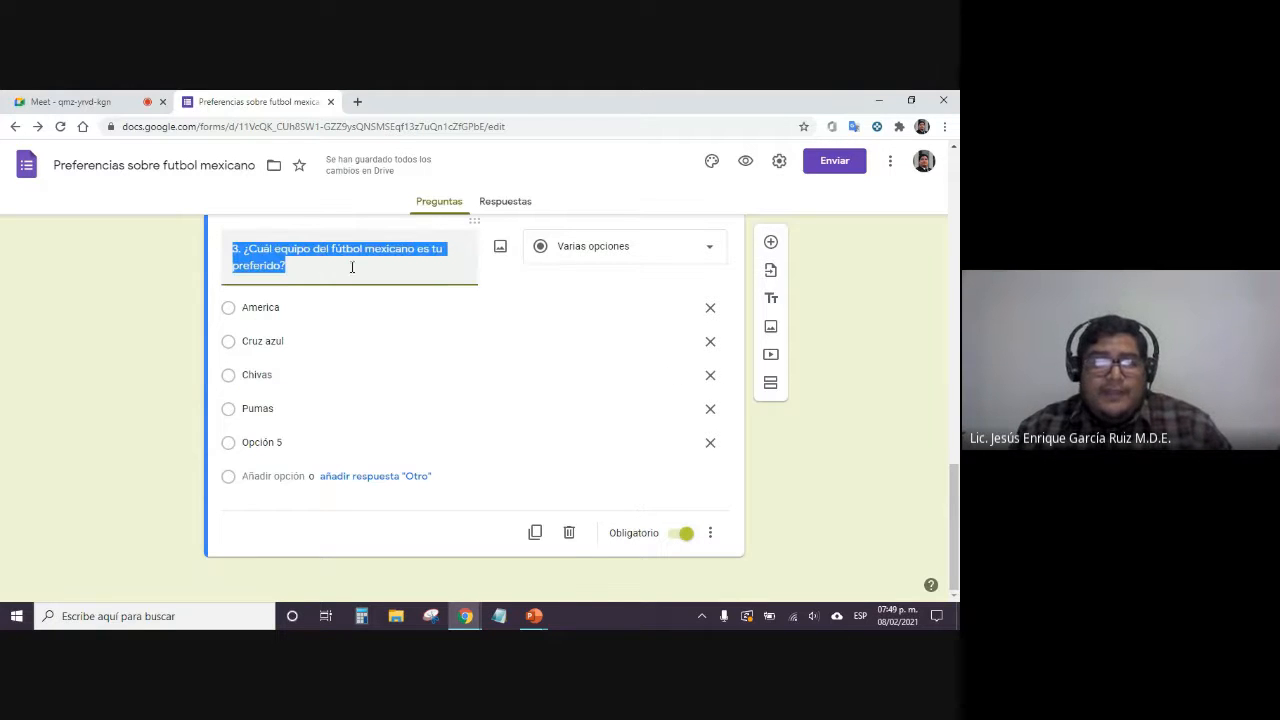
pyautogui.click(583, 249)
pyautogui.click(586, 246)
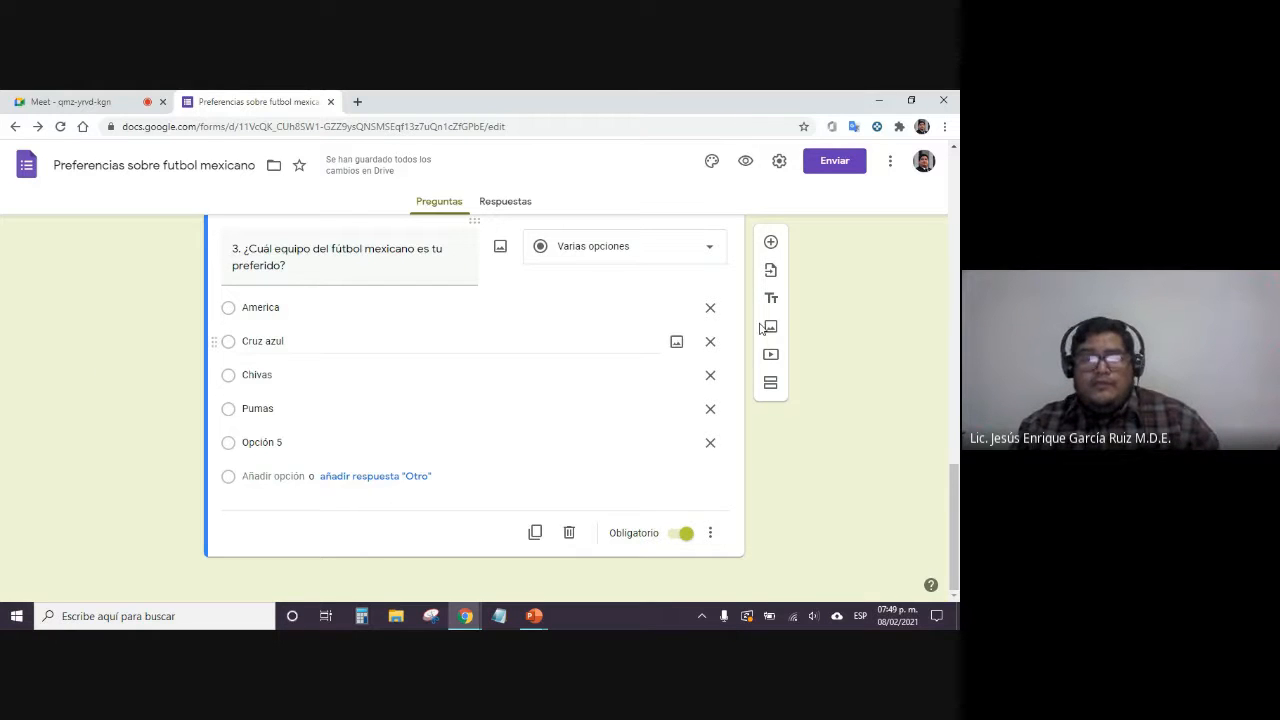
# Add a new question below question 3 and increase the browser's page zoom by two levels
pyautogui.click(770, 242)
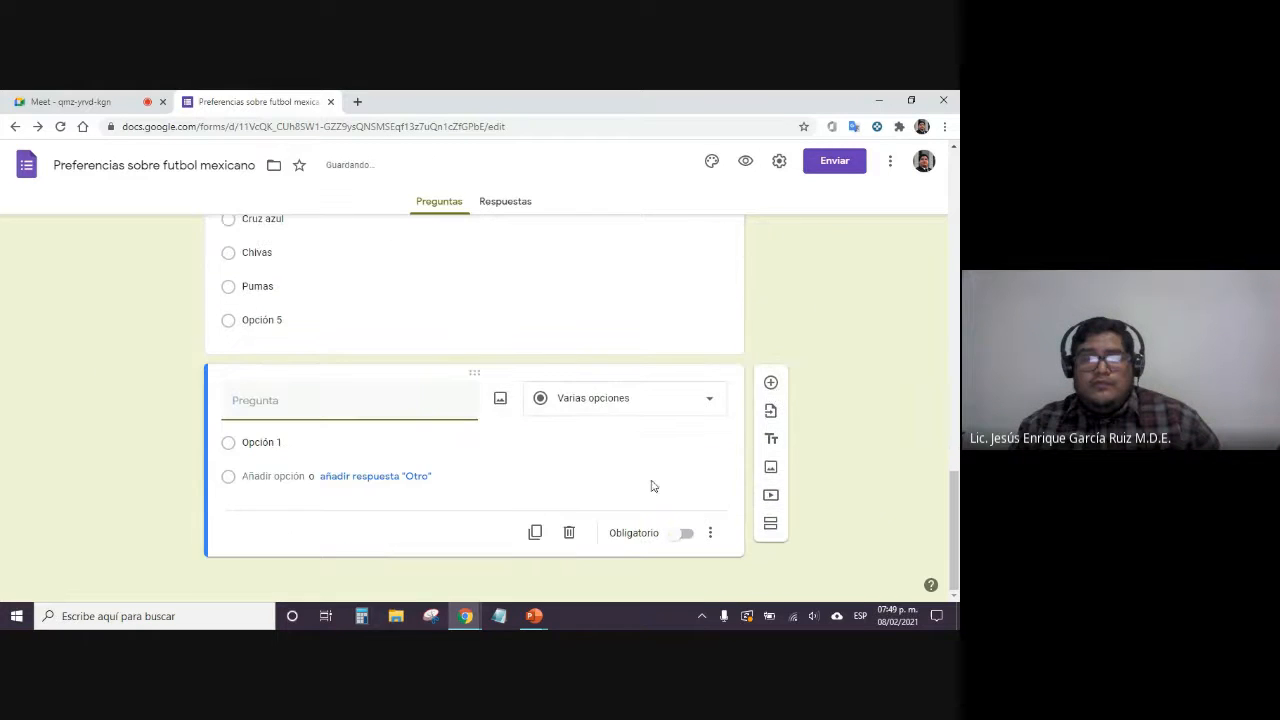
pyautogui.click(944, 126)
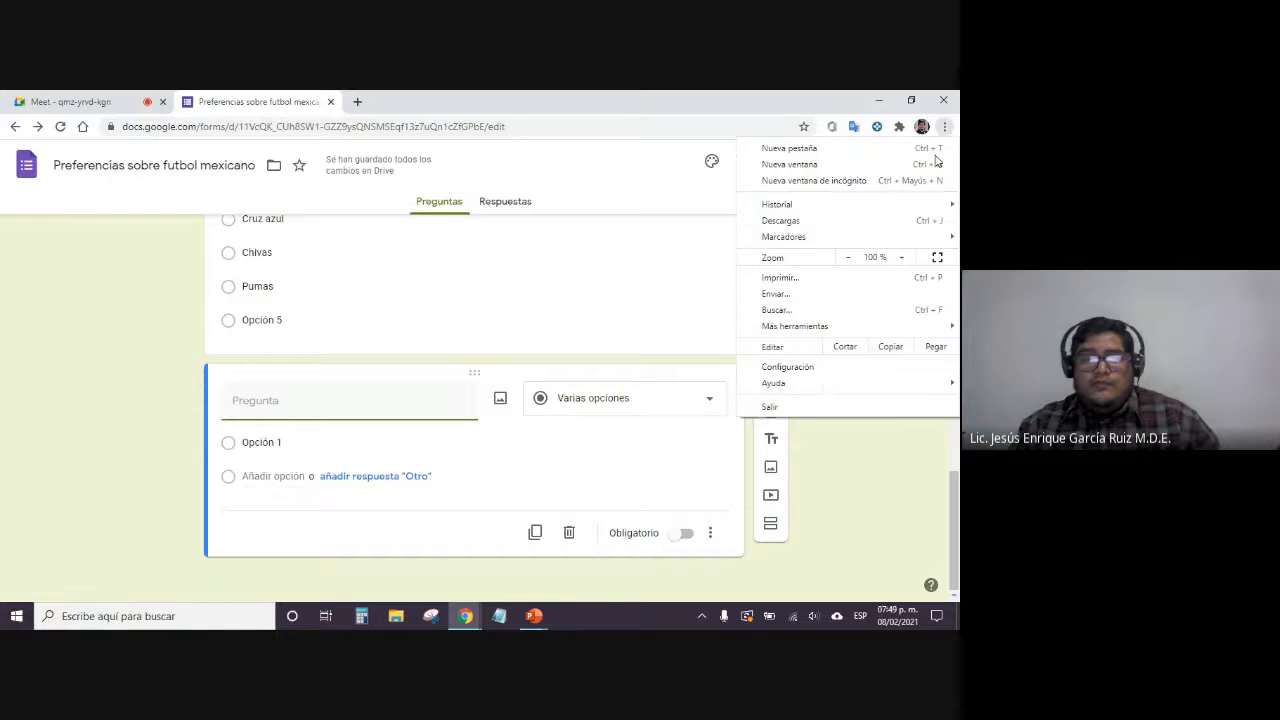
pyautogui.click(910, 259)
pyautogui.click(910, 259)
pyautogui.click(906, 476)
pyautogui.scroll(-2, 820, 455)
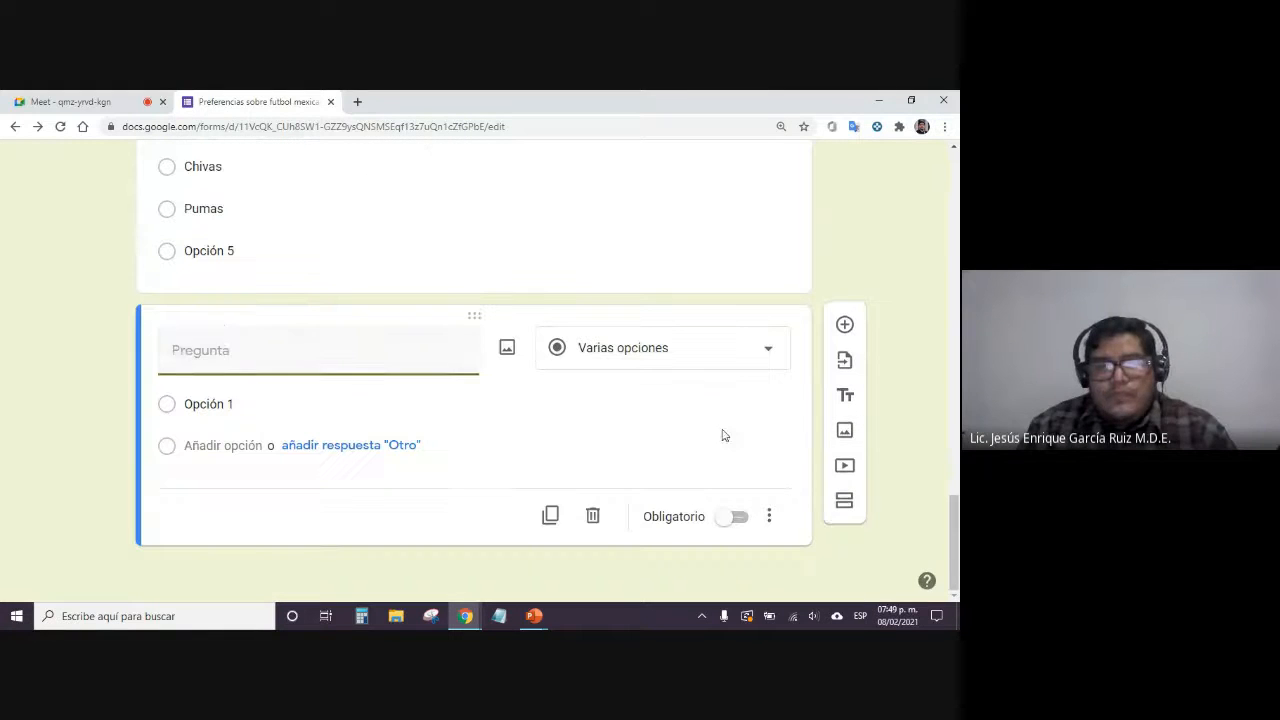
# Title the new question "Selecciona los 3 factores que más te gustan de la Liga MX" and use the Casillas type
pyautogui.write('Selecciona')
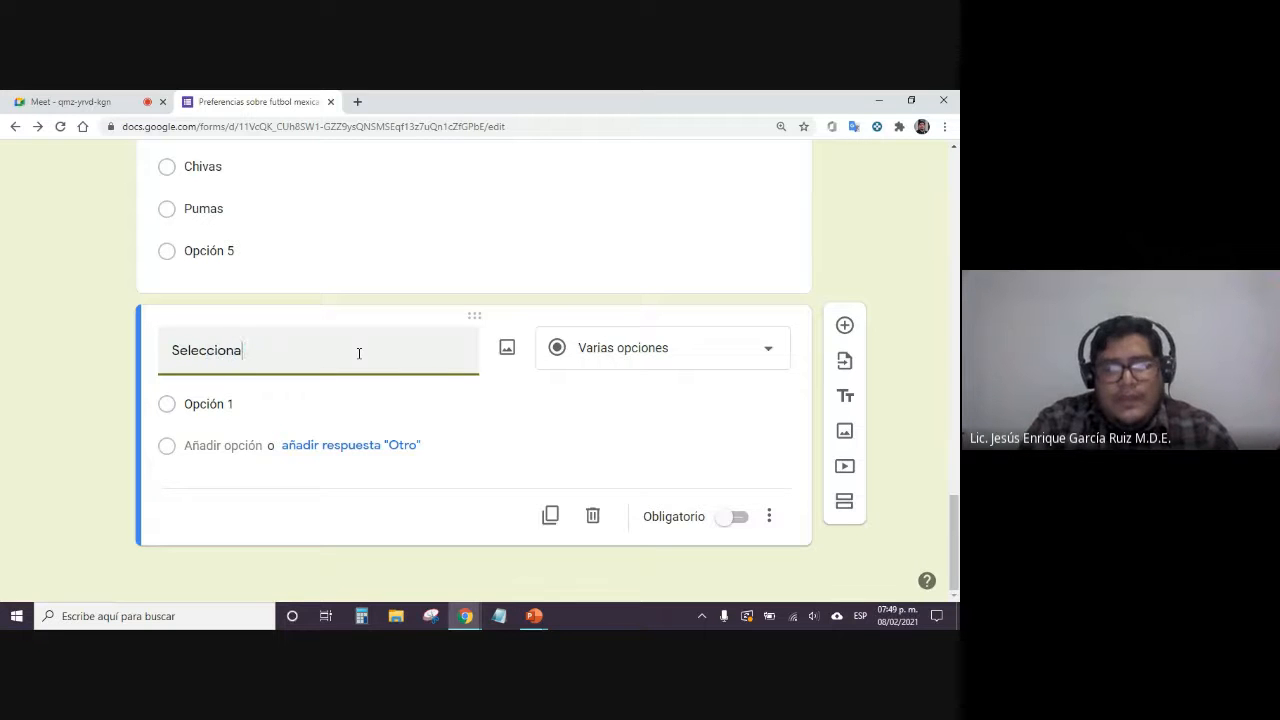
pyautogui.write(' los ')
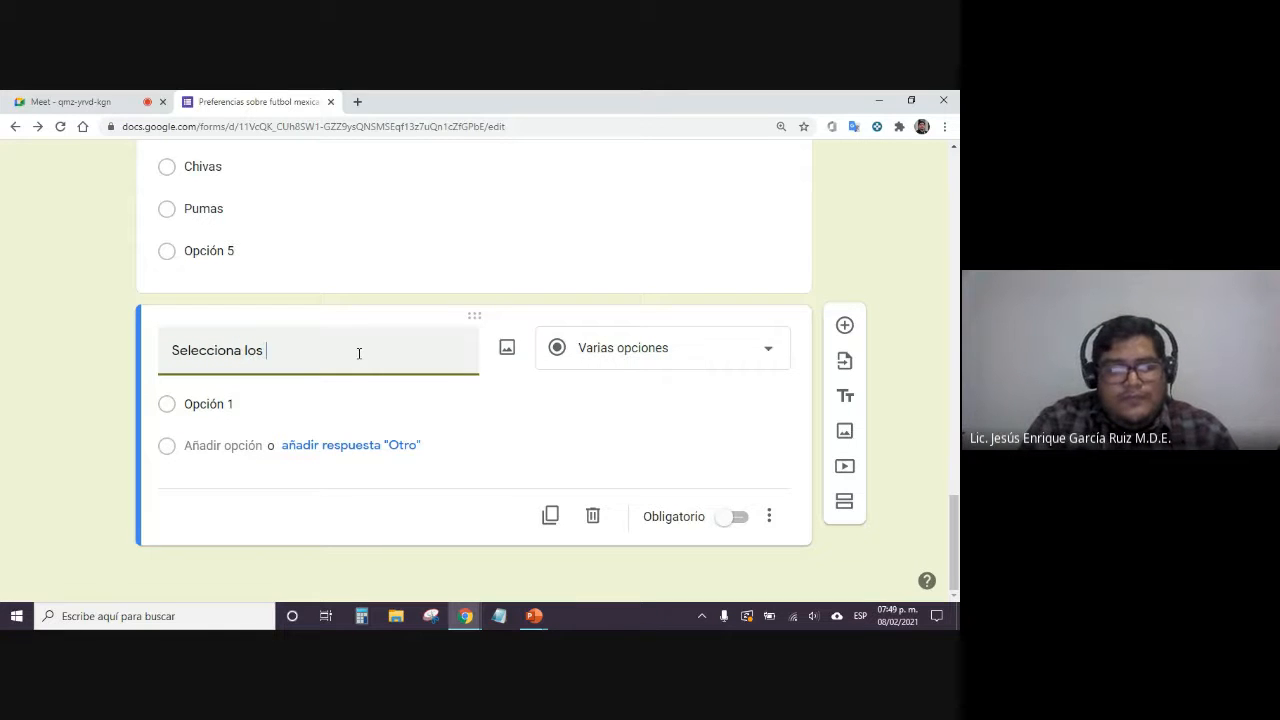
pyautogui.write('3 factores quemás te gustan de la')
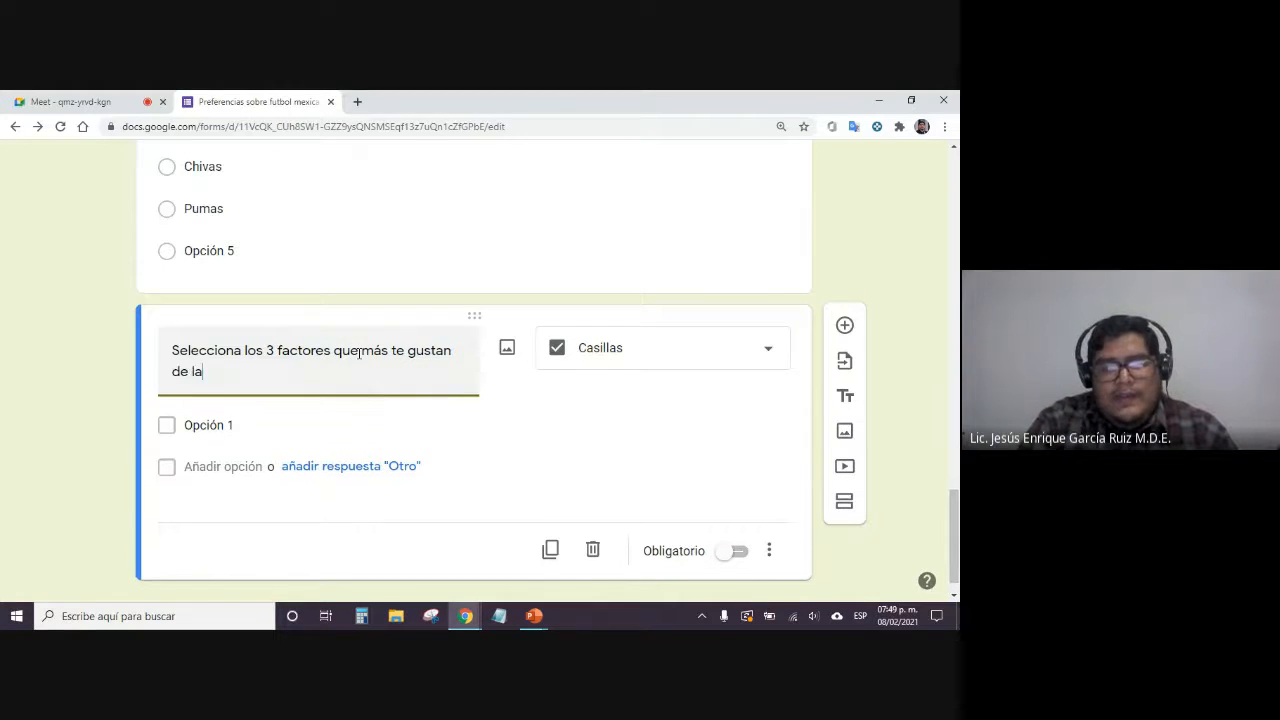
pyautogui.write(' Liga MX')
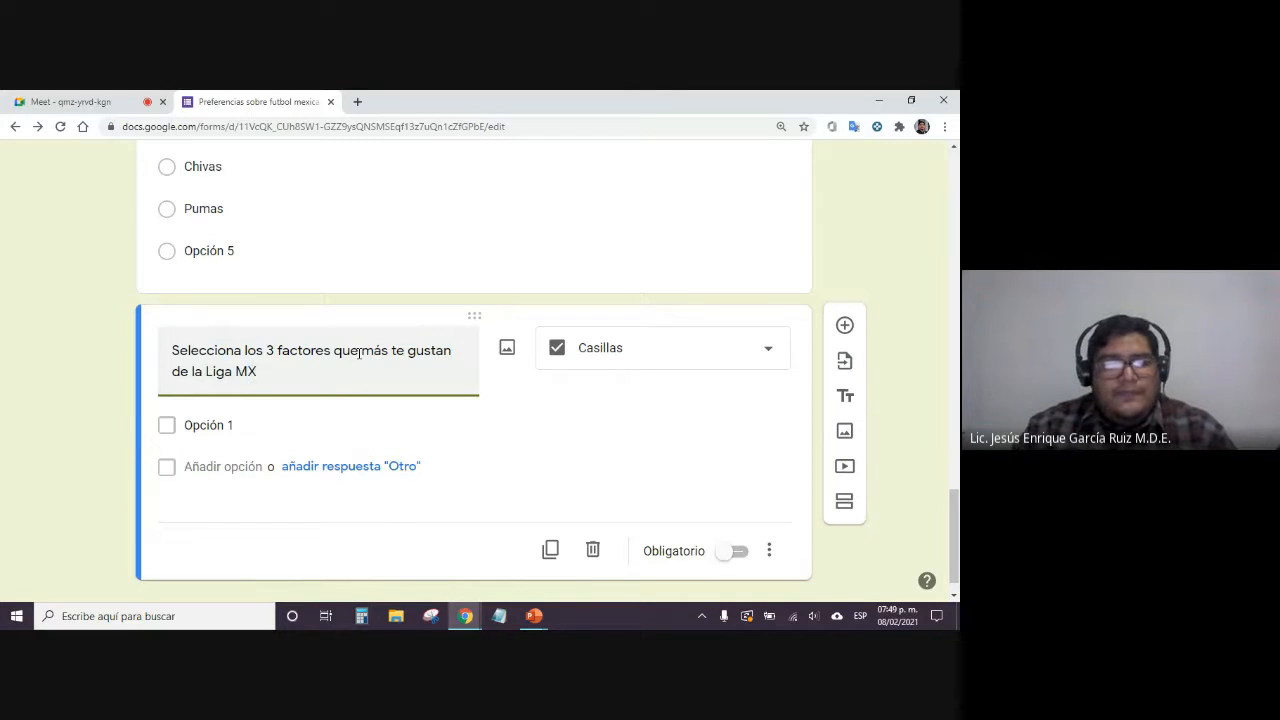
pyautogui.click(358, 352)
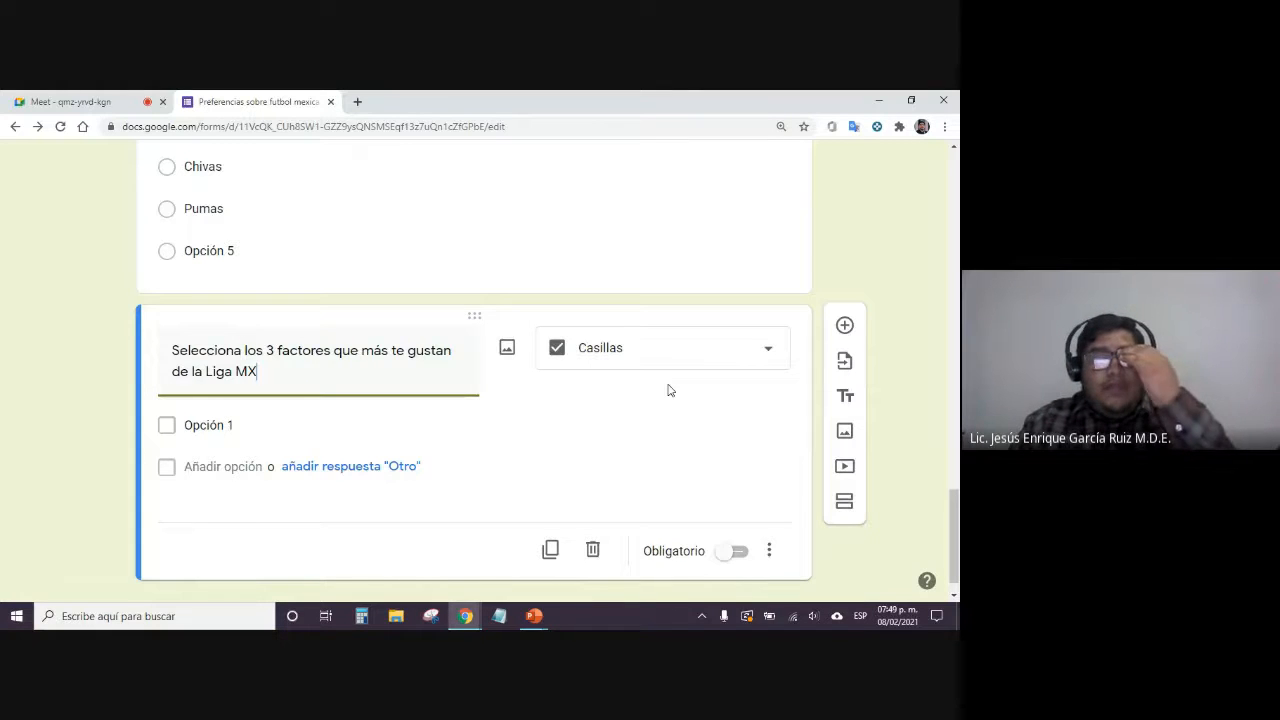
pyautogui.click(752, 350)
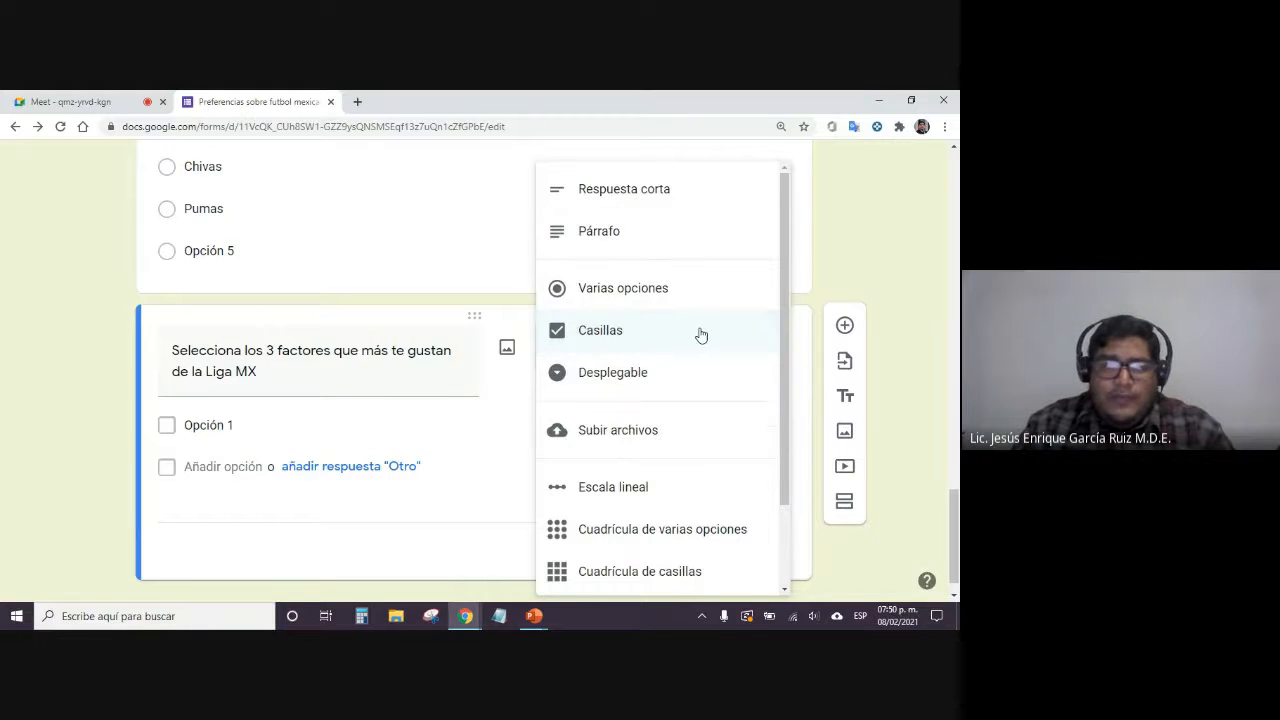
pyautogui.click(701, 335)
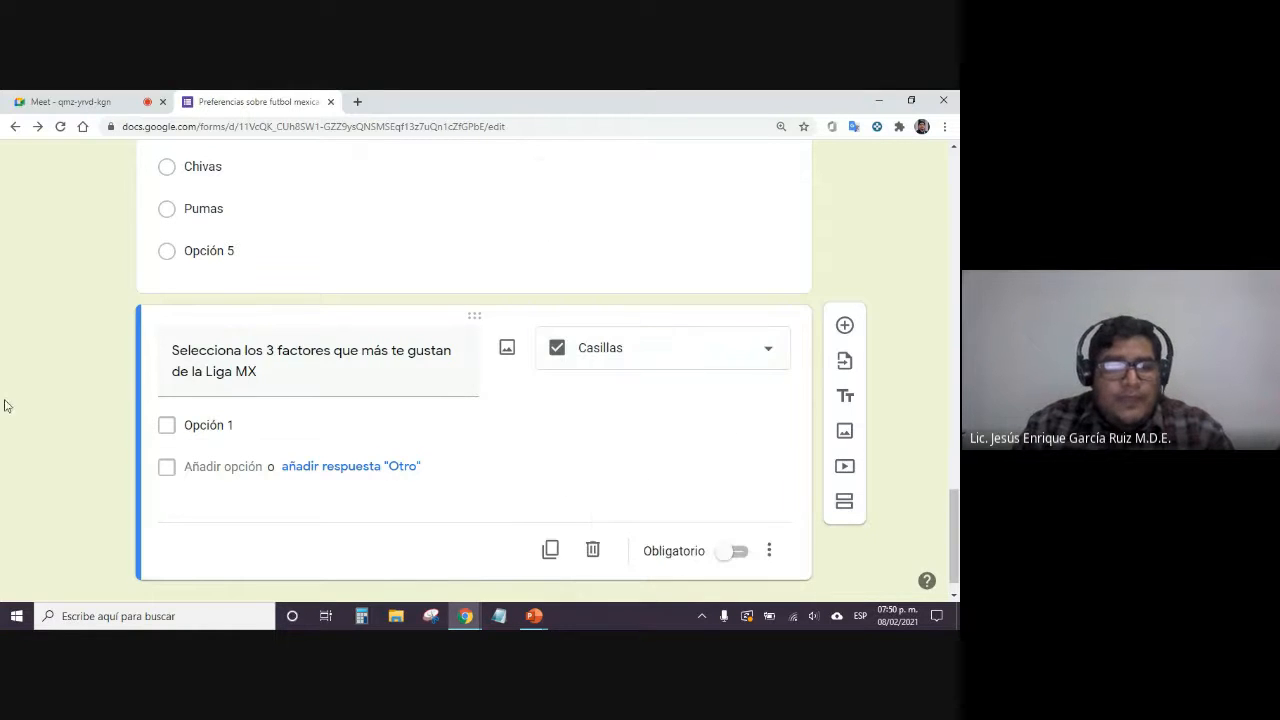
# Enter Ambiente, Velocidad and Transmisiones as the first three options of the Liga MX factors question
pyautogui.scroll(-1, 10, 400)
pyautogui.click(229, 394)
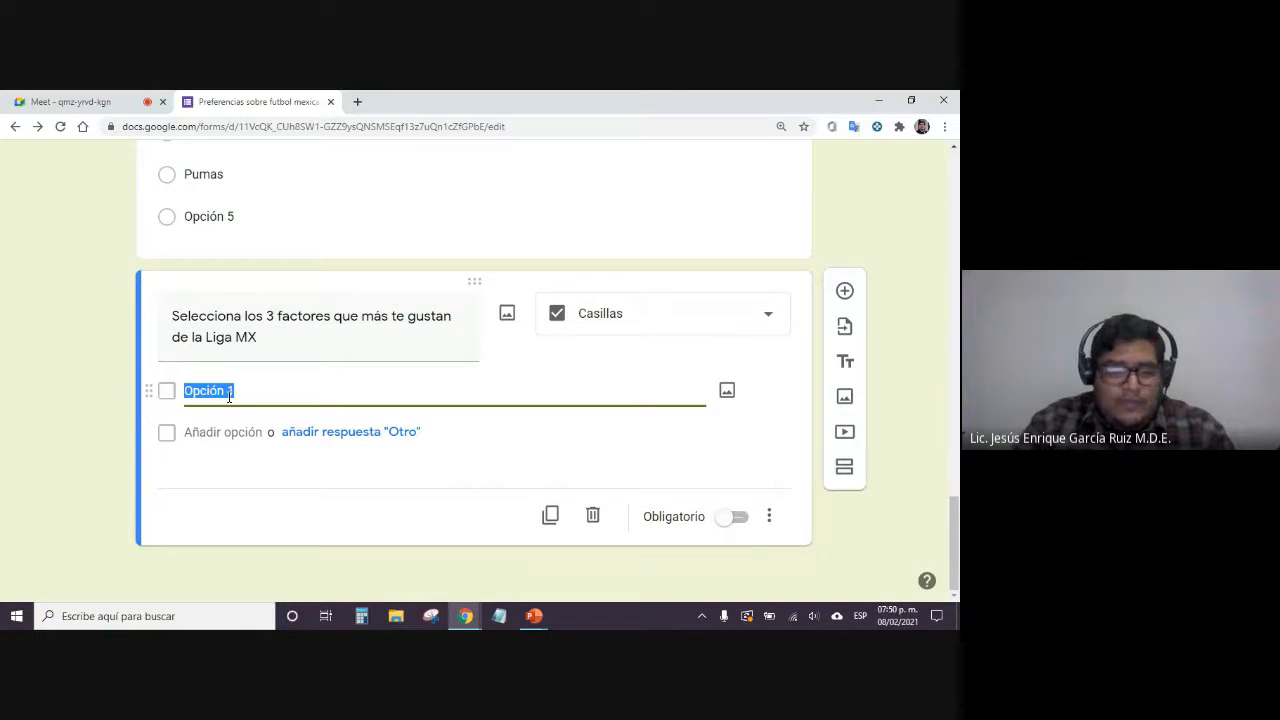
pyautogui.write('Ambiente')
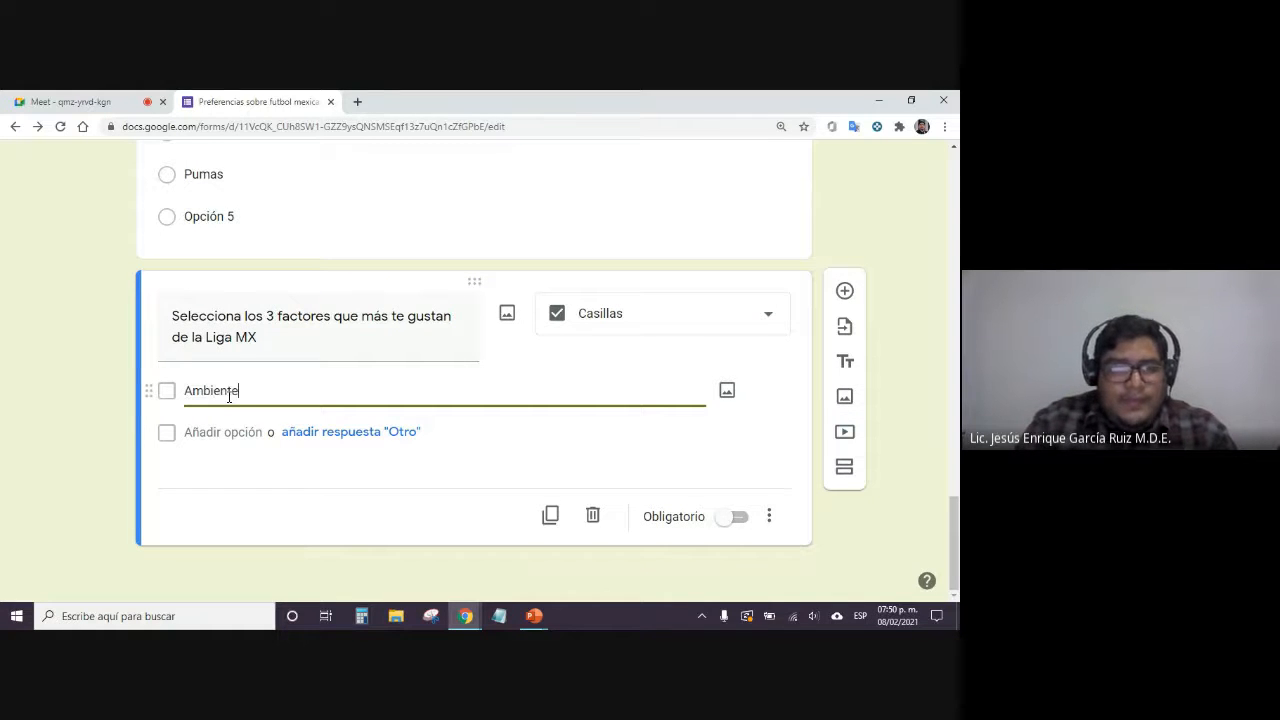
pyautogui.press('Return')
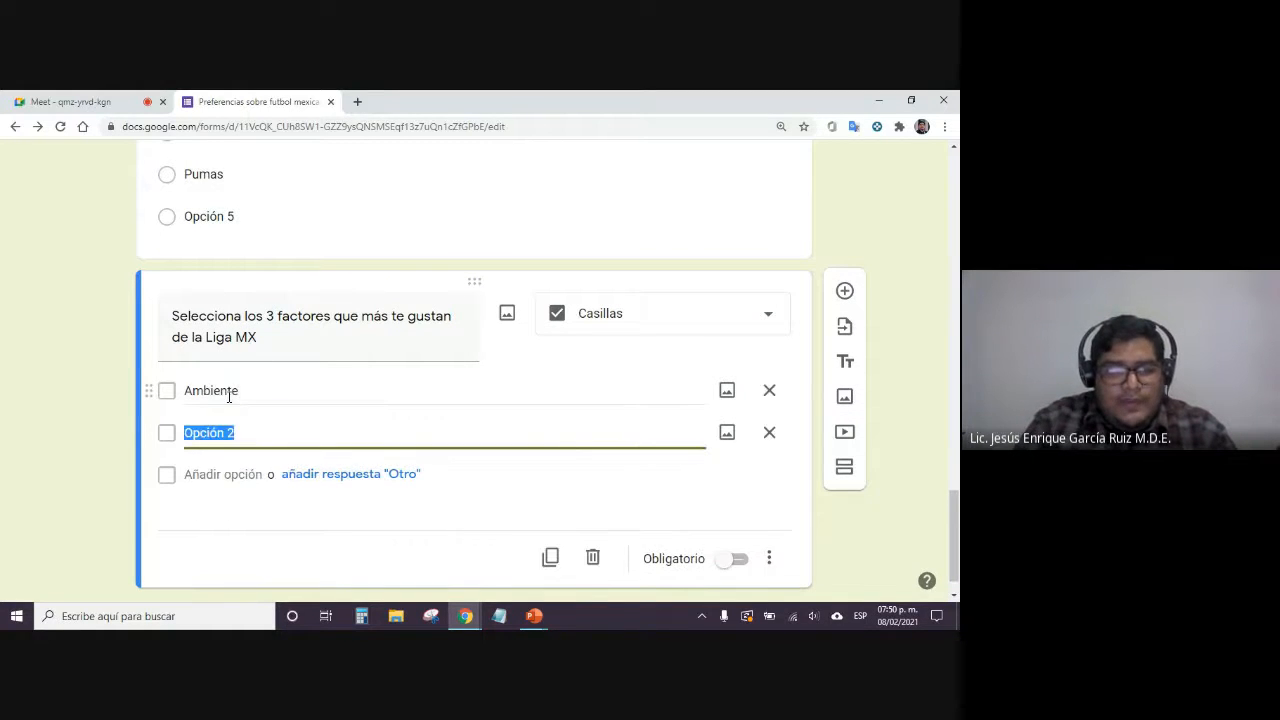
pyautogui.write('Velocidad')
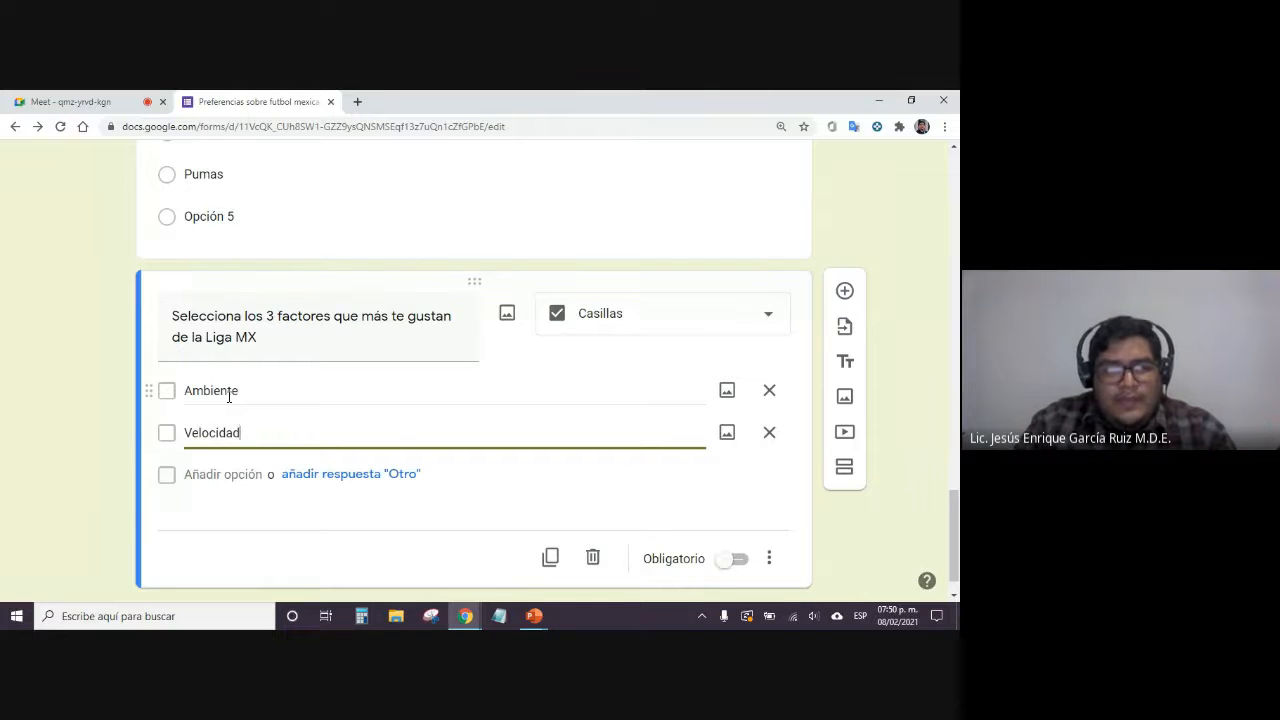
pyautogui.press('Return')
pyautogui.write('Transmisiones')
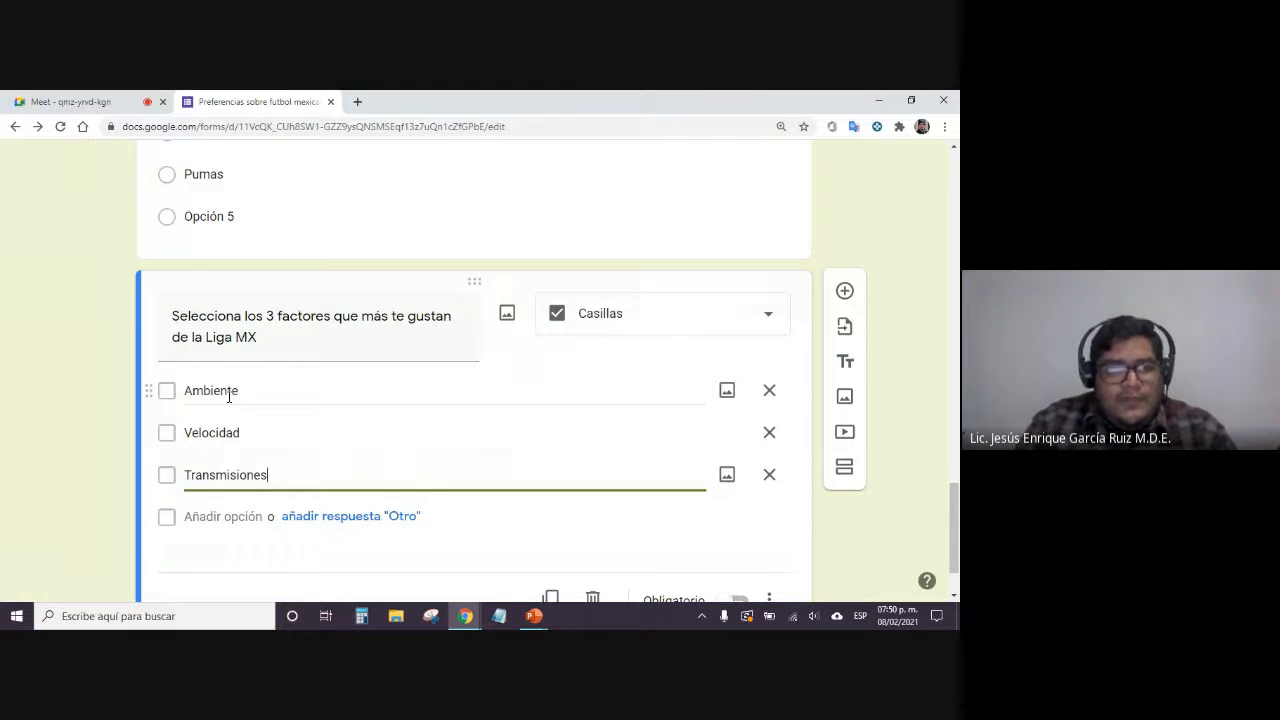
# Add Uniformes, Jugadores and Desempeño as further options of the Liga MX factors question
pyautogui.press('Return')
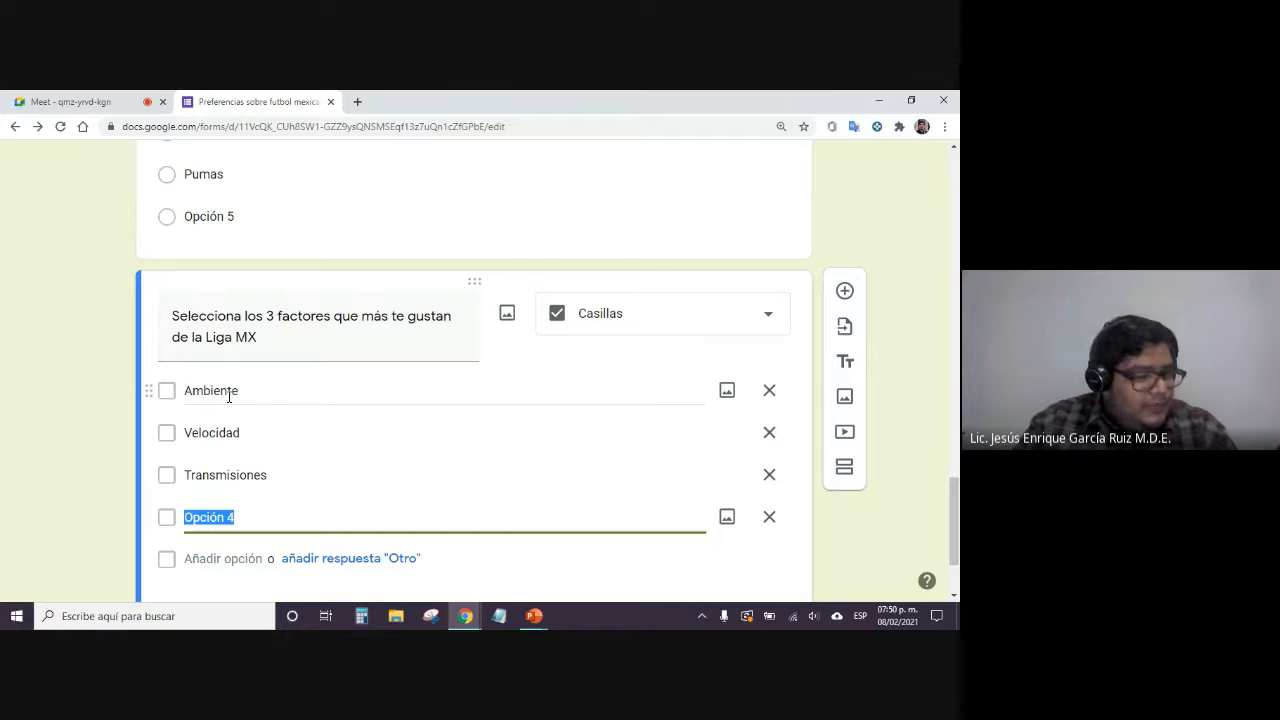
pyautogui.write('Uniformes')
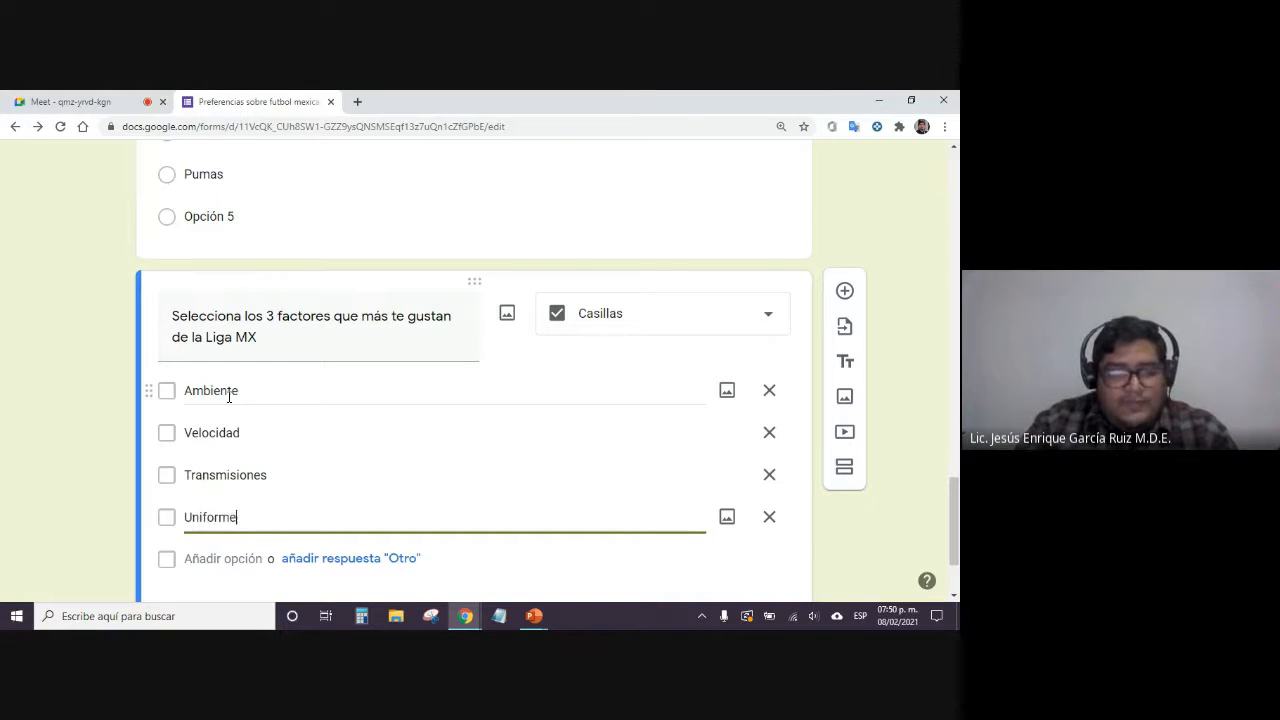
pyautogui.press('Return')
pyautogui.write('H')
pyautogui.write('ugadores')
pyautogui.press('Return')
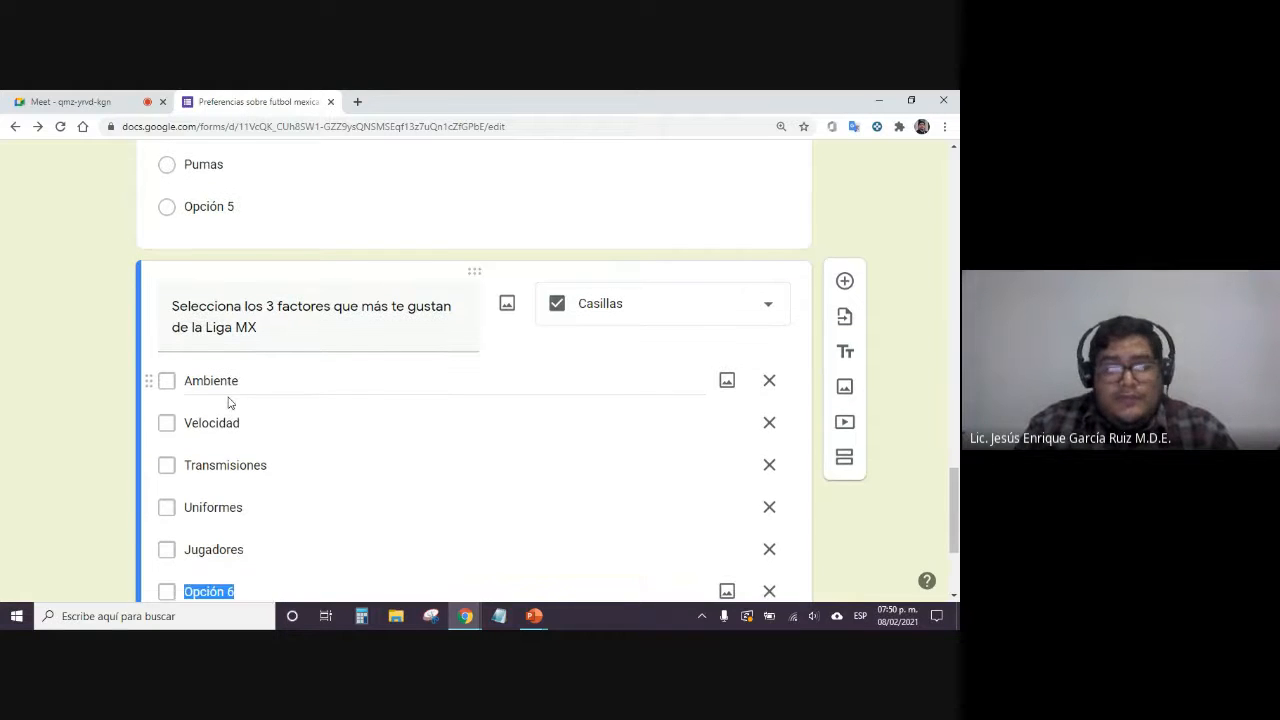
pyautogui.write('Desempeño')
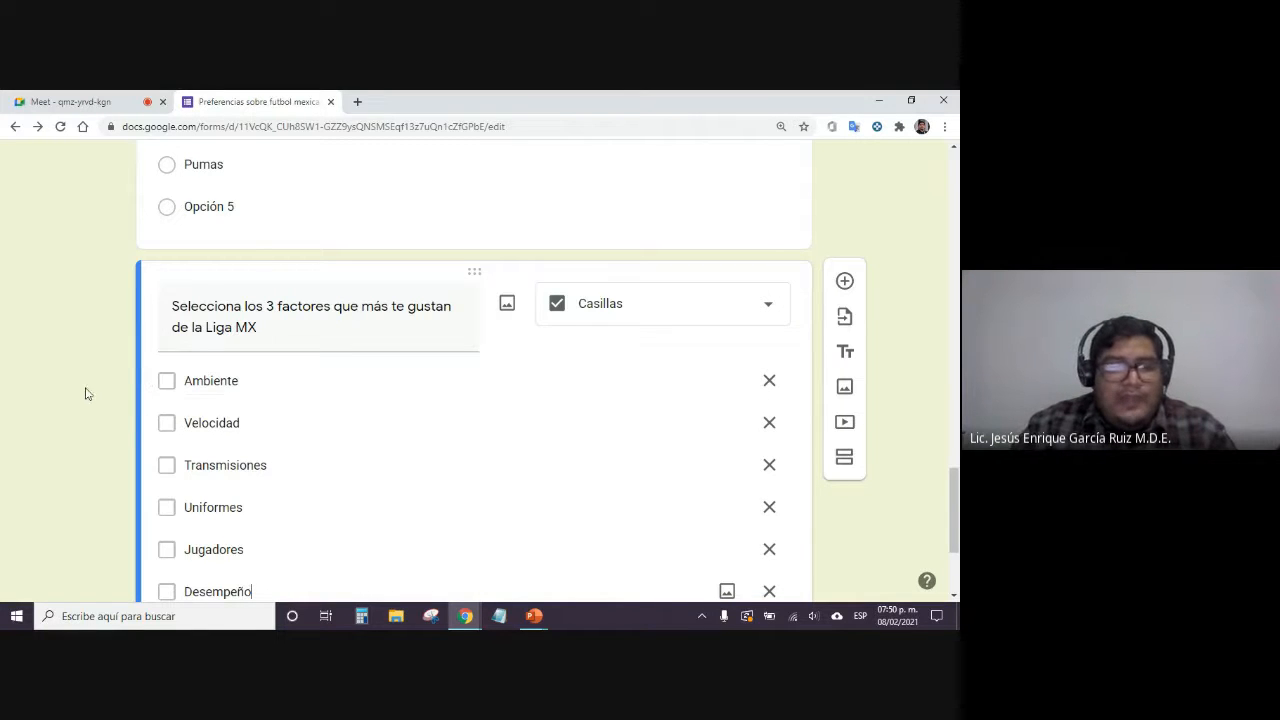
# Add an "Otro" answer to the Liga MX factors question and make the question required
pyautogui.scroll(-2, 85, 393)
pyautogui.scroll(-1, 85, 393)
pyautogui.click(416, 435)
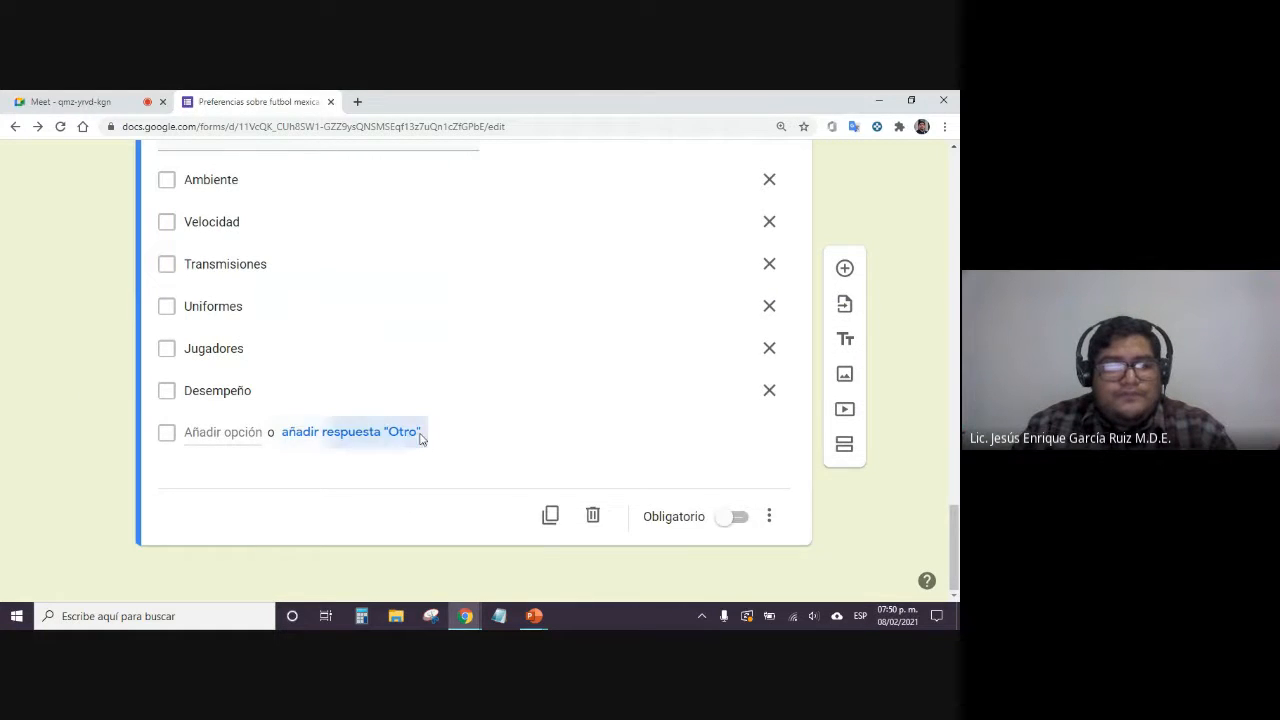
pyautogui.scroll(1, 79, 382)
pyautogui.scroll(-1, 60, 372)
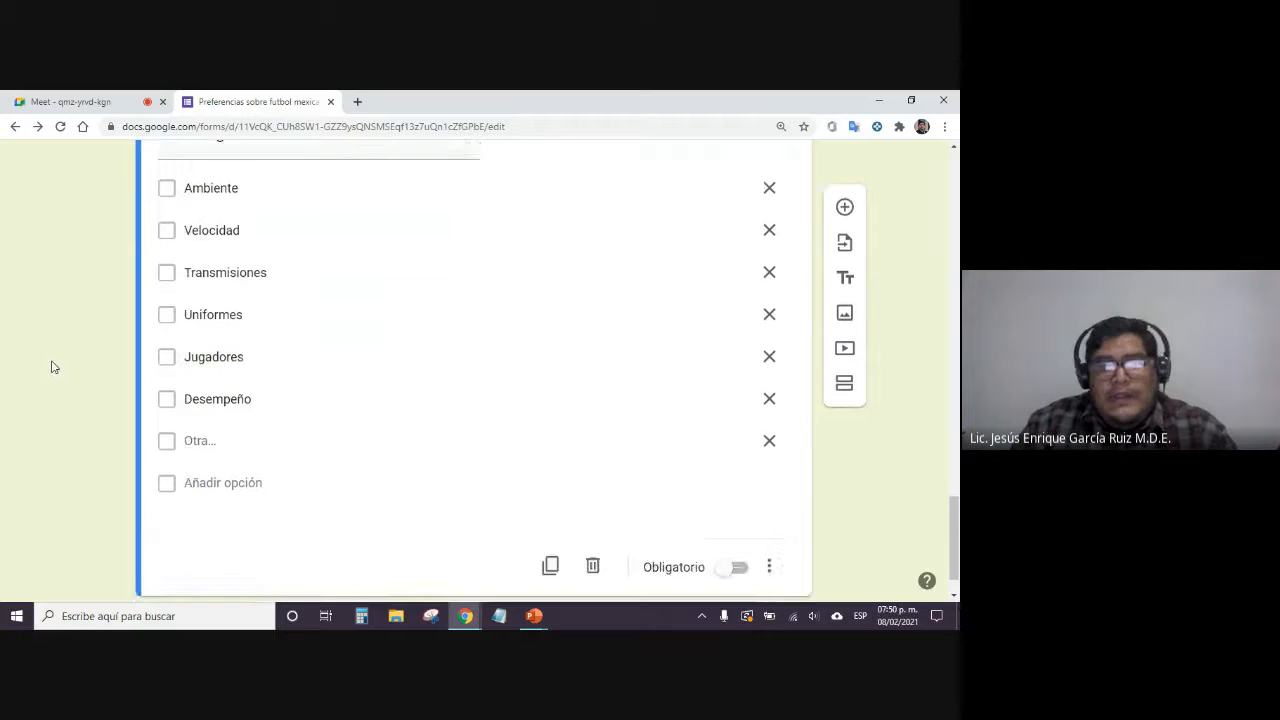
pyautogui.click(738, 561)
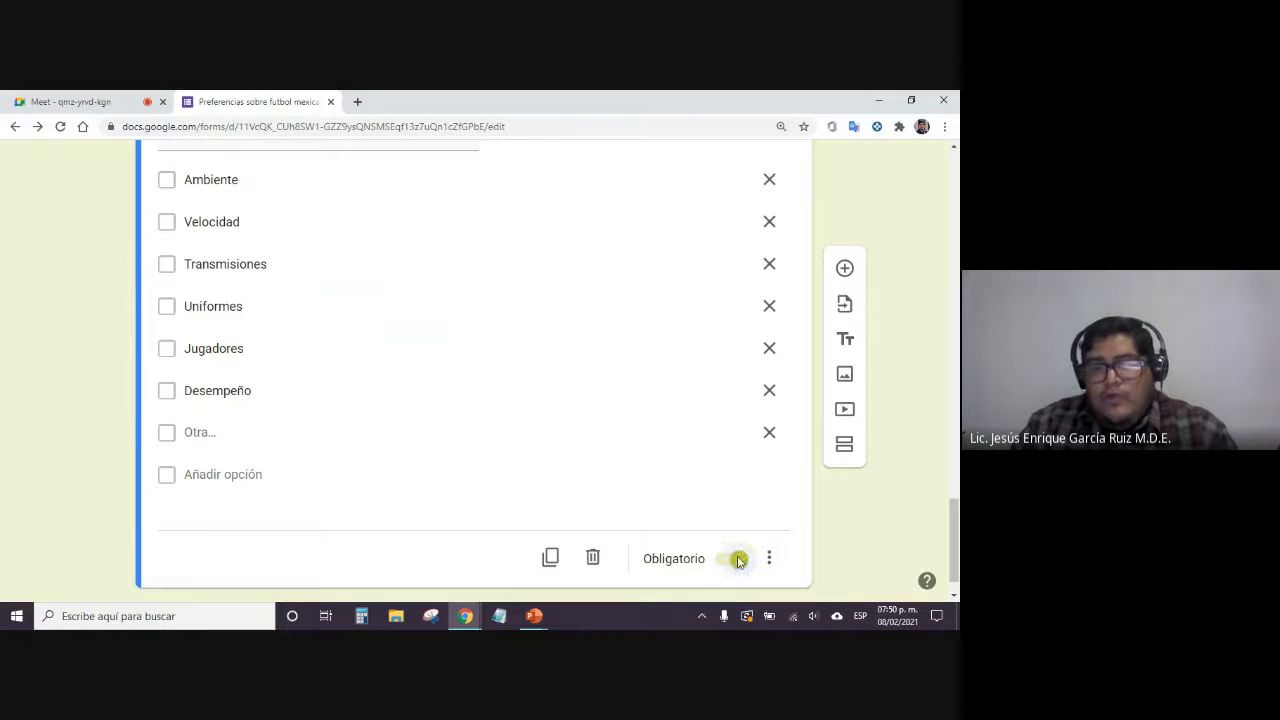
# Reduce the browser's page zoom to 100 % and return to the Liga MX factors question
pyautogui.click(944, 127)
pyautogui.click(848, 258)
pyautogui.click(848, 258)
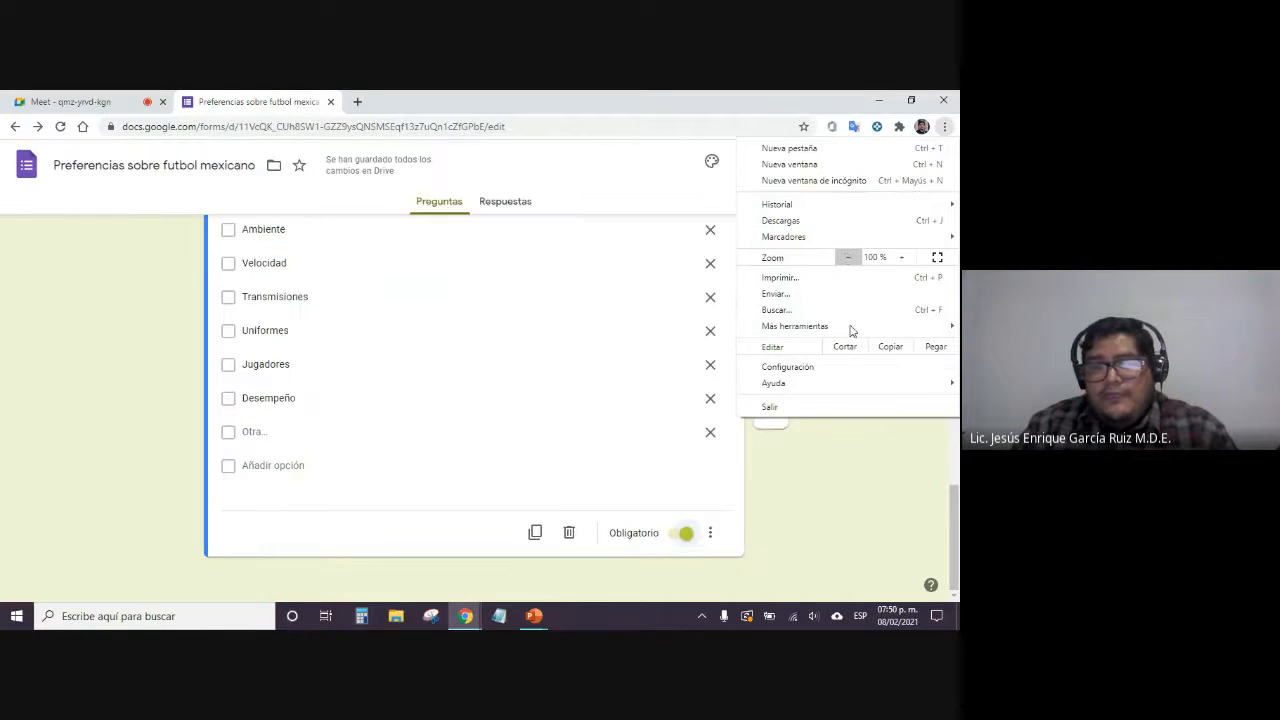
pyautogui.click(857, 494)
pyautogui.scroll(1, 838, 479)
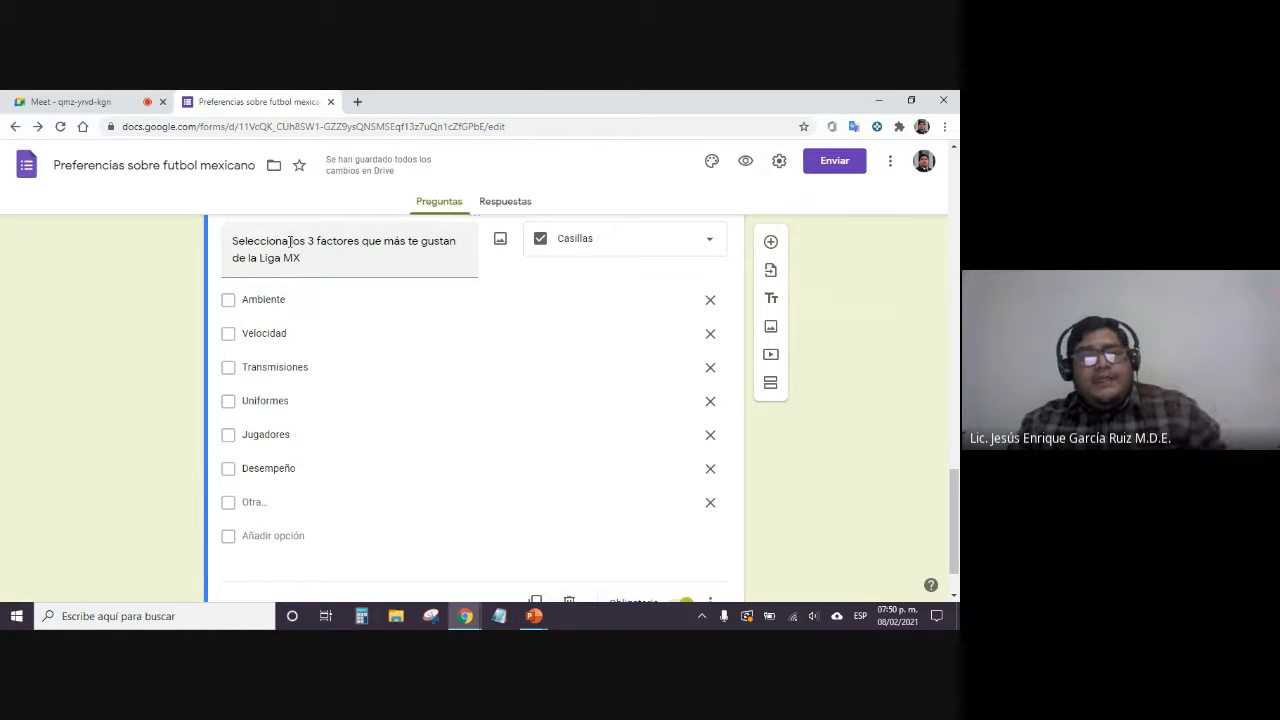
# Highlight "3 factores" in the question title and review the wording against the answer options
pyautogui.tripleClick(331, 241)
pyautogui.moveTo(308, 241); pyautogui.dragTo(359, 241)
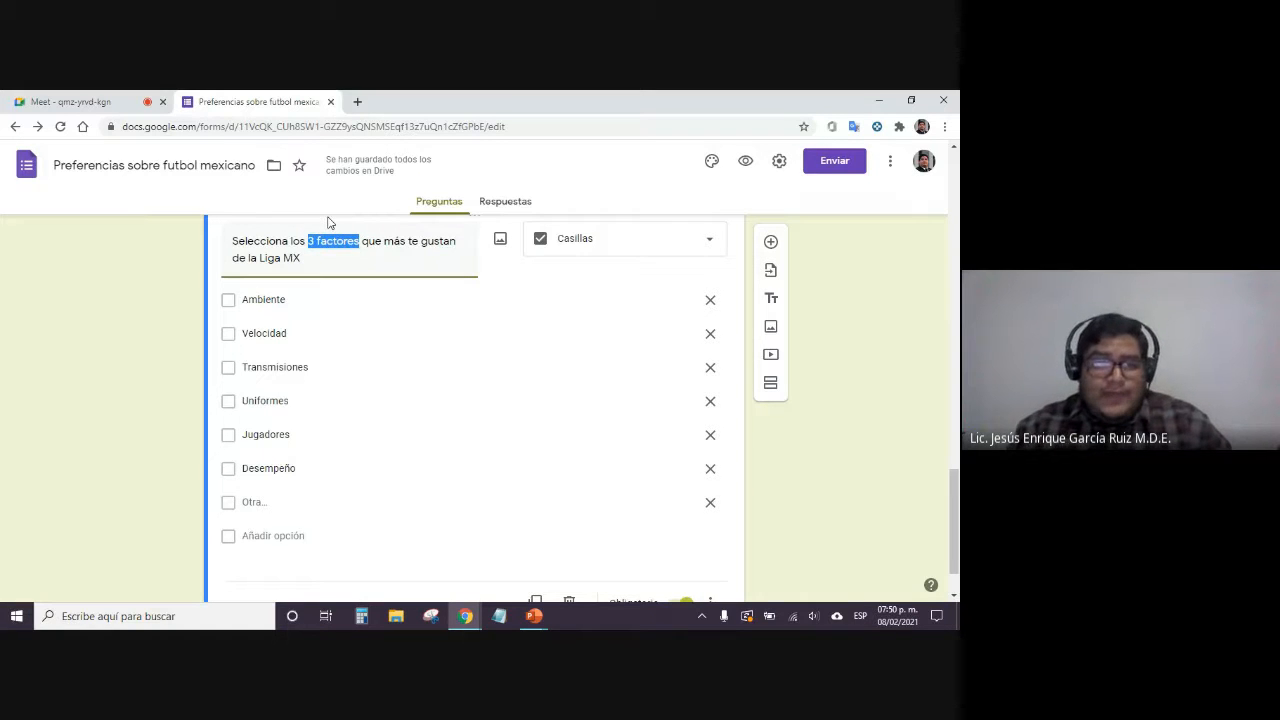
pyautogui.click(117, 372)
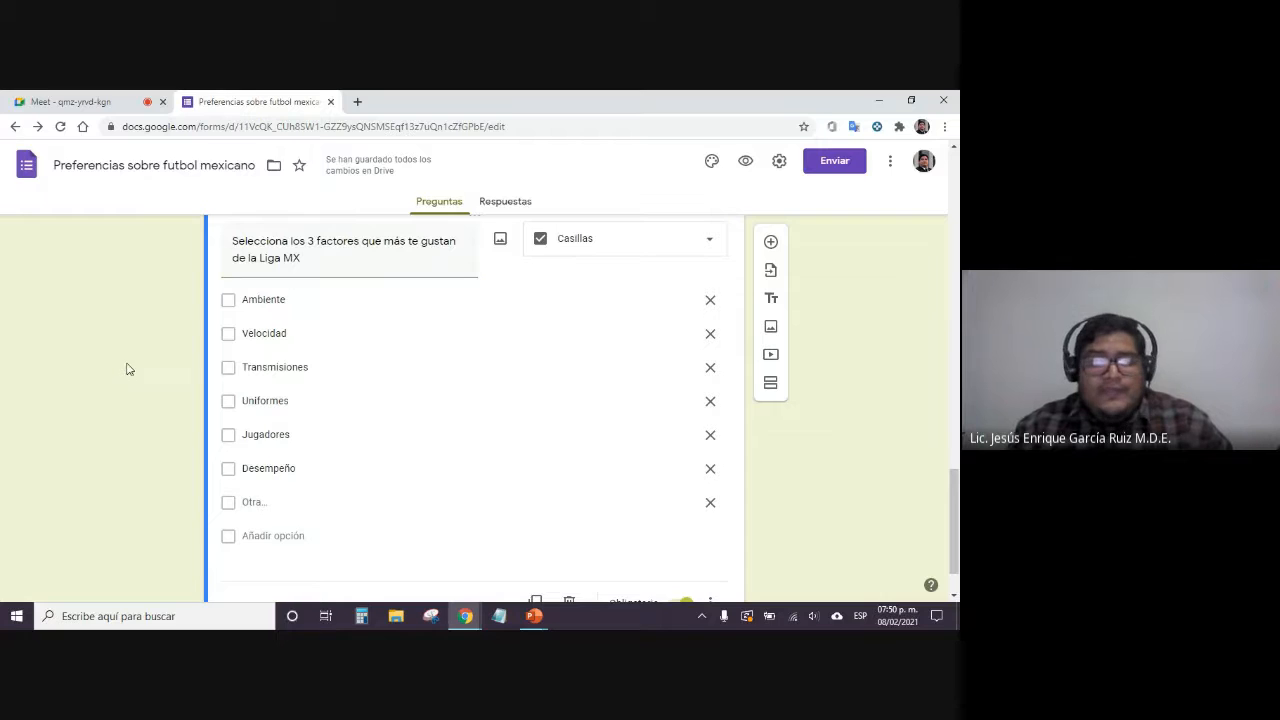
pyautogui.scroll(-2, 151, 360)
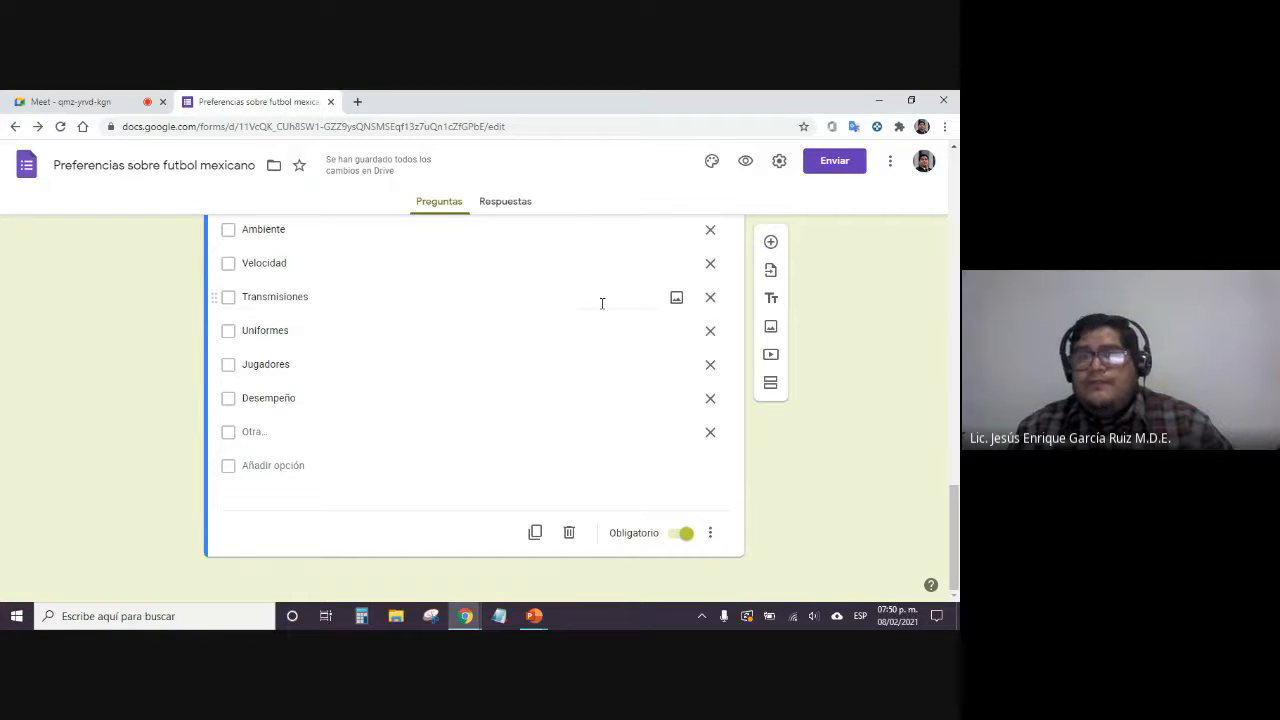
# Preview the form and advance through its pages to the Liga MX factors question in the Futbol mexicano section
pyautogui.click(745, 161)
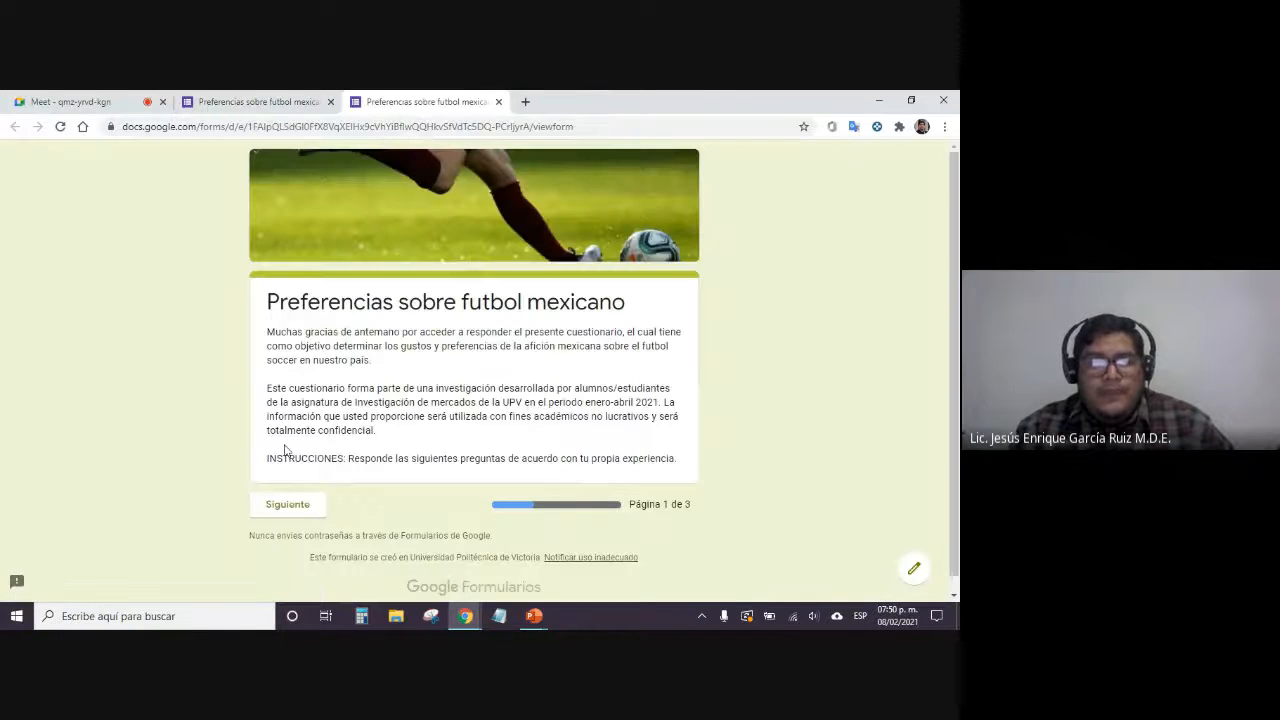
pyautogui.click(290, 507)
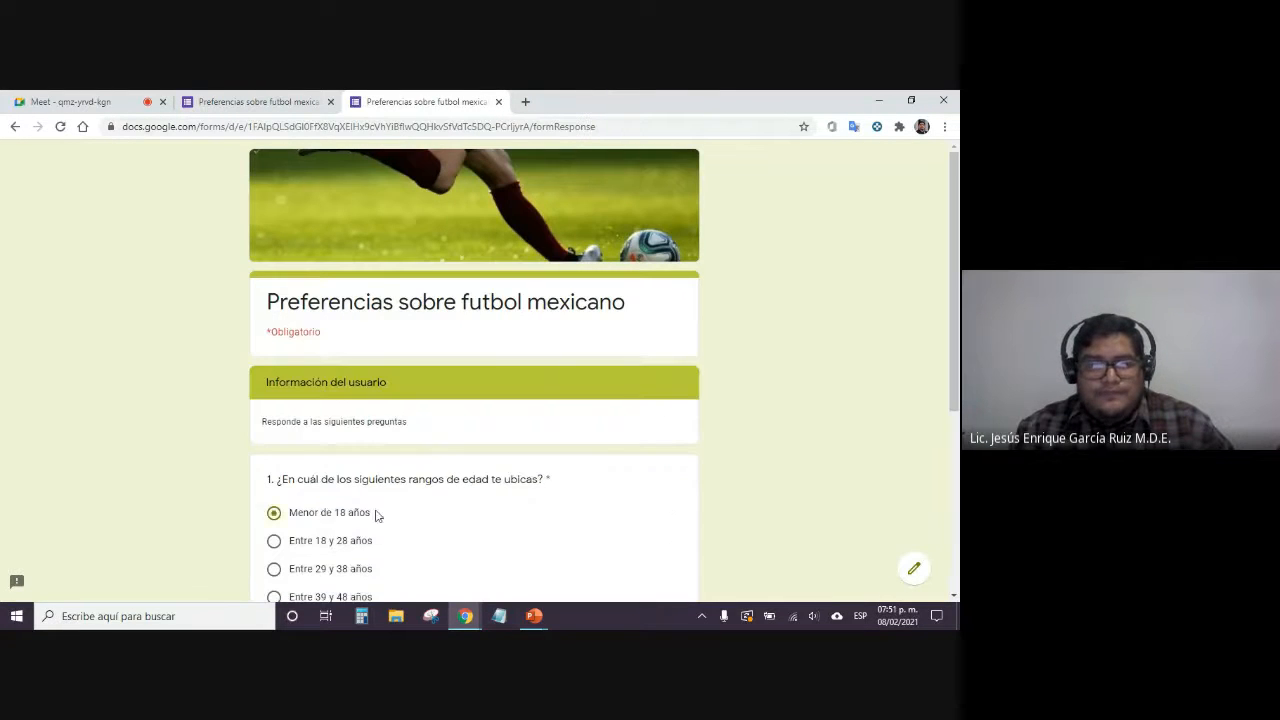
pyautogui.scroll(-5, 377, 515)
pyautogui.click(274, 408)
pyautogui.click(340, 492)
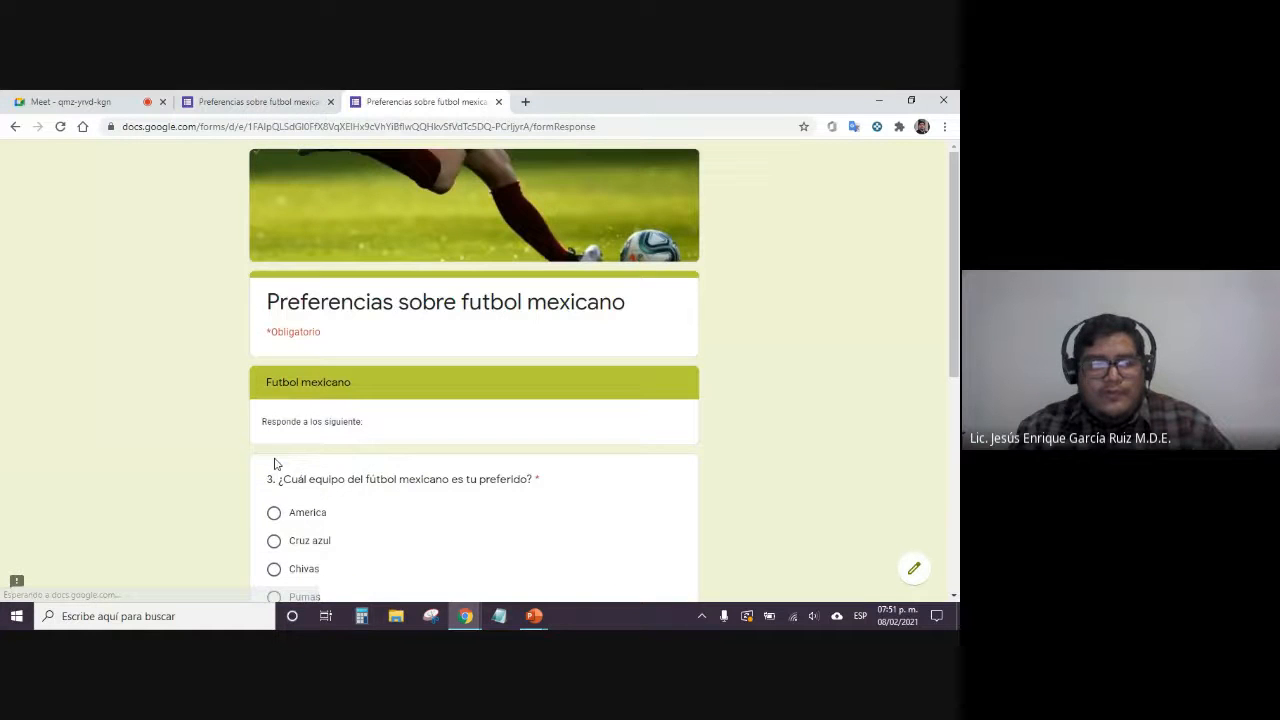
pyautogui.scroll(-5, 275, 463)
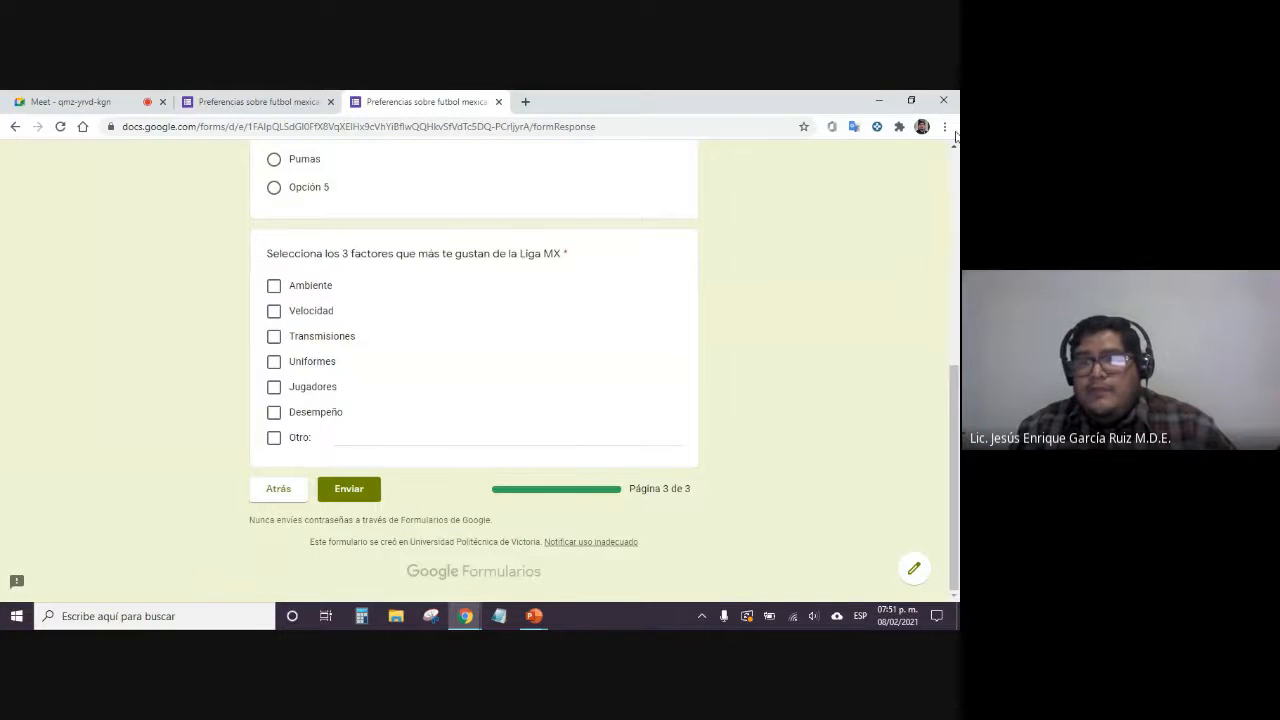
# Enlarge the preview's page zoom to 150 % and show the whole Liga MX factors question
pyautogui.click(944, 126)
pyautogui.click(902, 258)
pyautogui.click(902, 258)
pyautogui.click(902, 258)
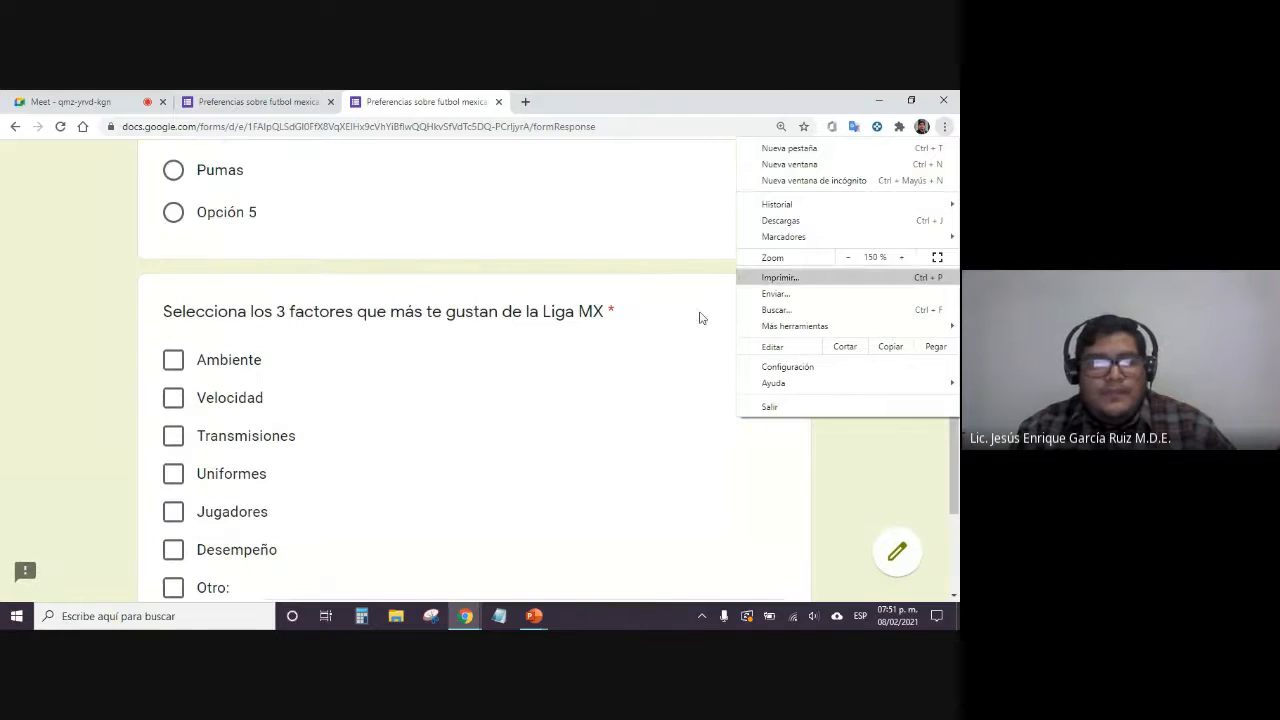
pyautogui.scroll(-1, 184, 360)
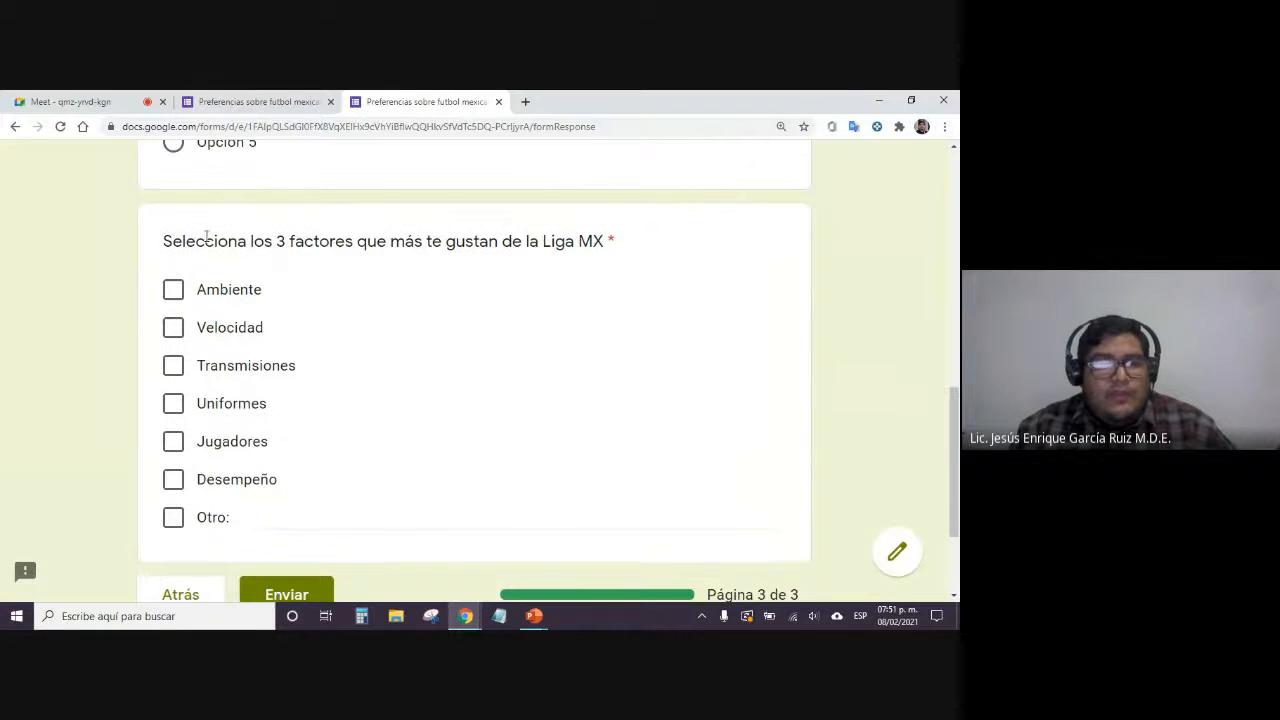
# Test the checkbox question by selecting all seven factors, with "fdfhdhd" as the Otro text
pyautogui.click(174, 289)
pyautogui.click(174, 327)
pyautogui.click(174, 364)
pyautogui.click(173, 403)
pyautogui.click(173, 441)
pyautogui.click(173, 479)
pyautogui.click(173, 517)
pyautogui.write('fdfhdhd')
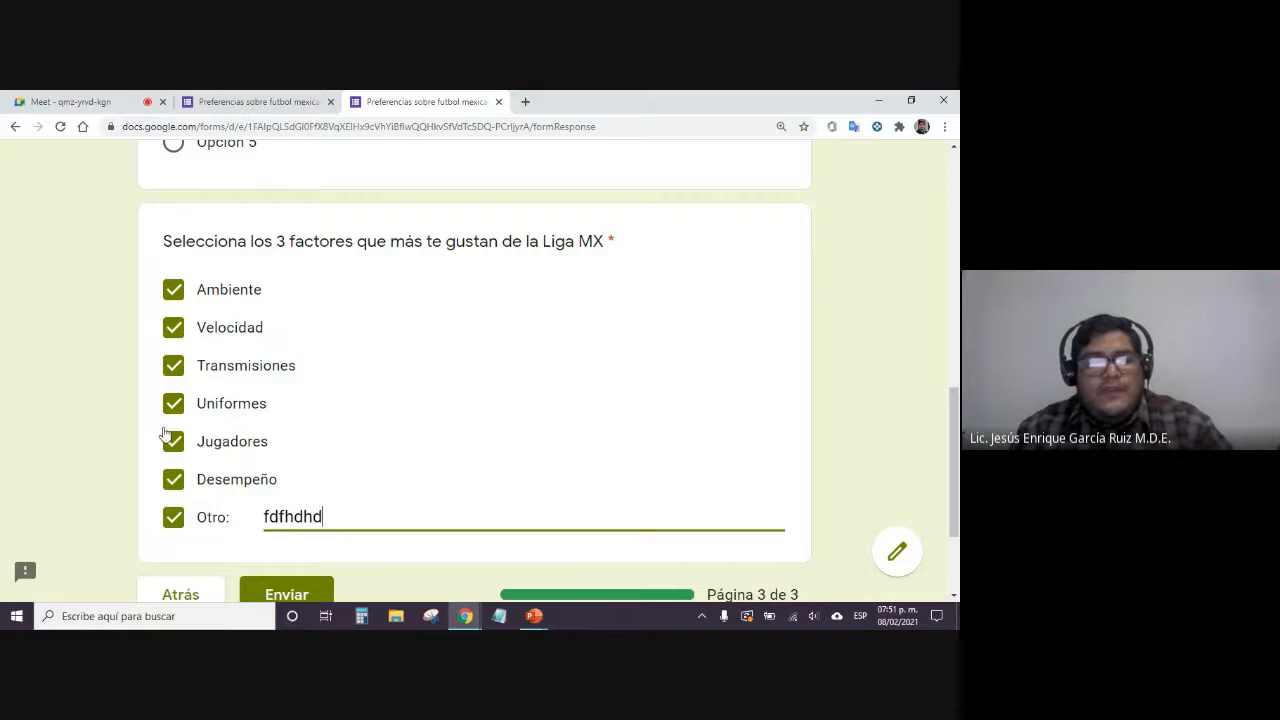
pyautogui.click(75, 306)
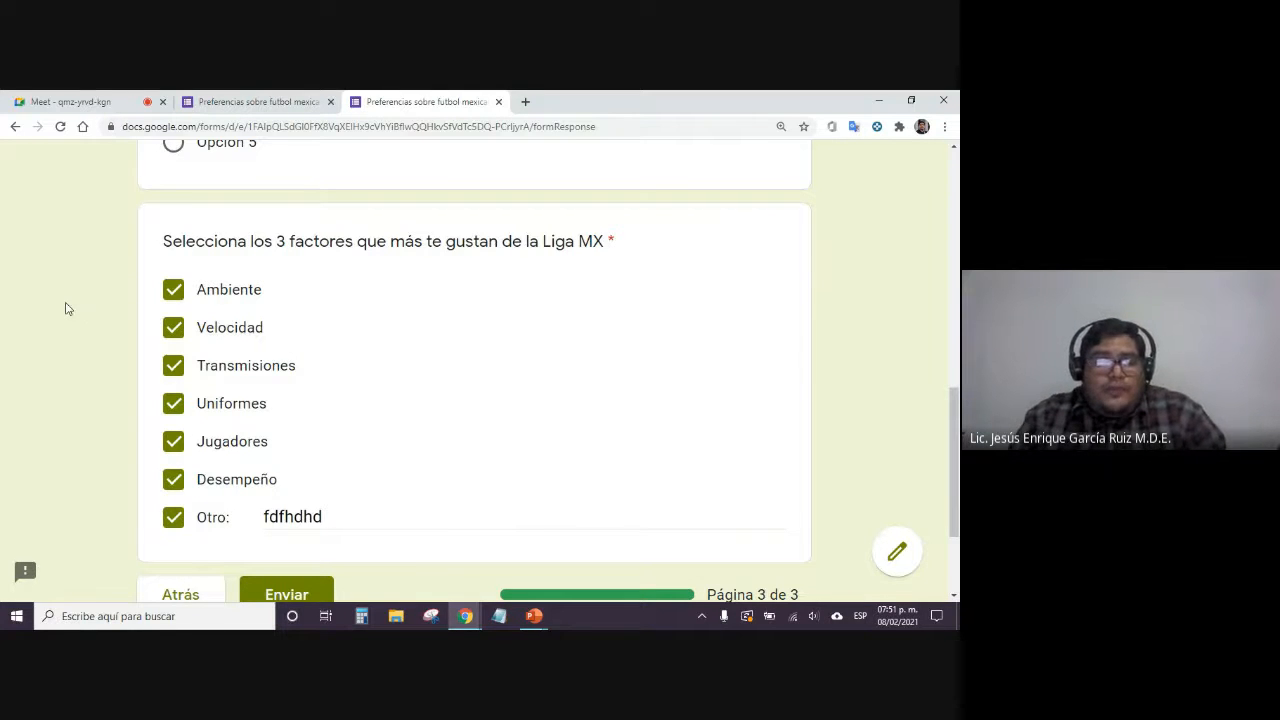
# Deselect all seven factors in the preview and close it without submitting, discarding the test answers
pyautogui.click(173, 289)
pyautogui.click(173, 327)
pyautogui.click(173, 365)
pyautogui.click(174, 405)
pyautogui.click(173, 441)
pyautogui.click(173, 479)
pyautogui.click(173, 517)
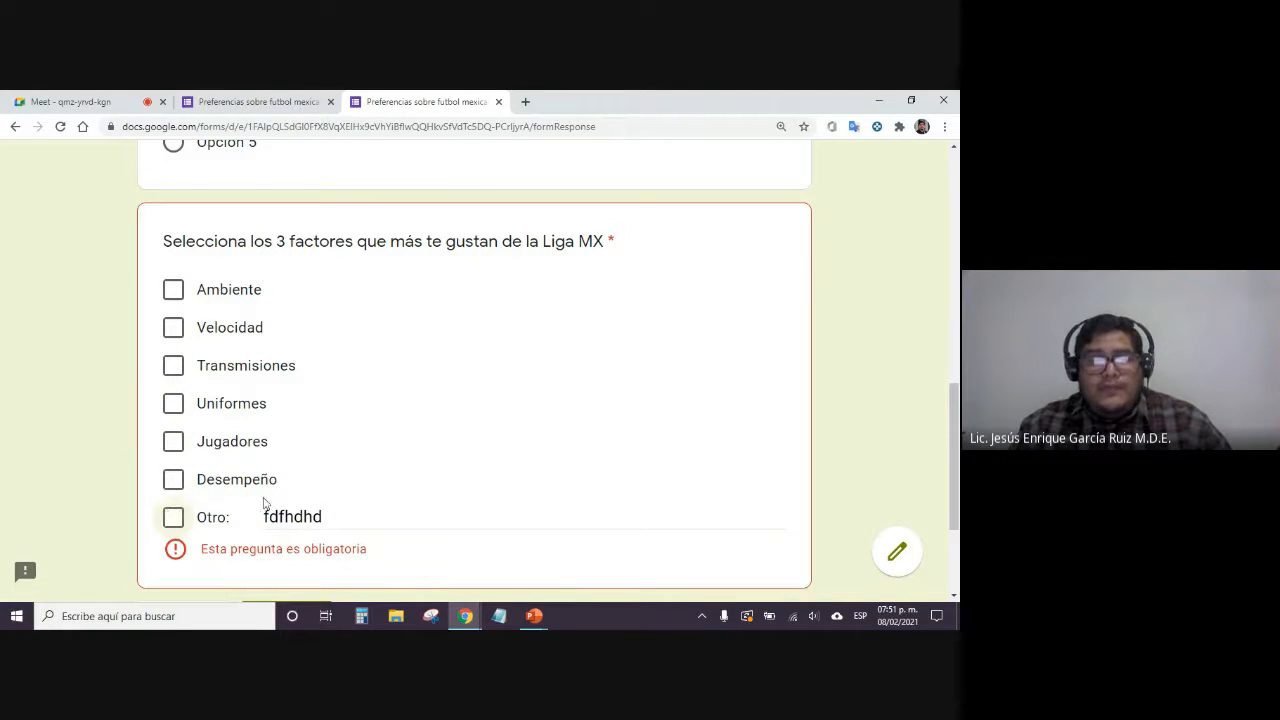
pyautogui.click(499, 102)
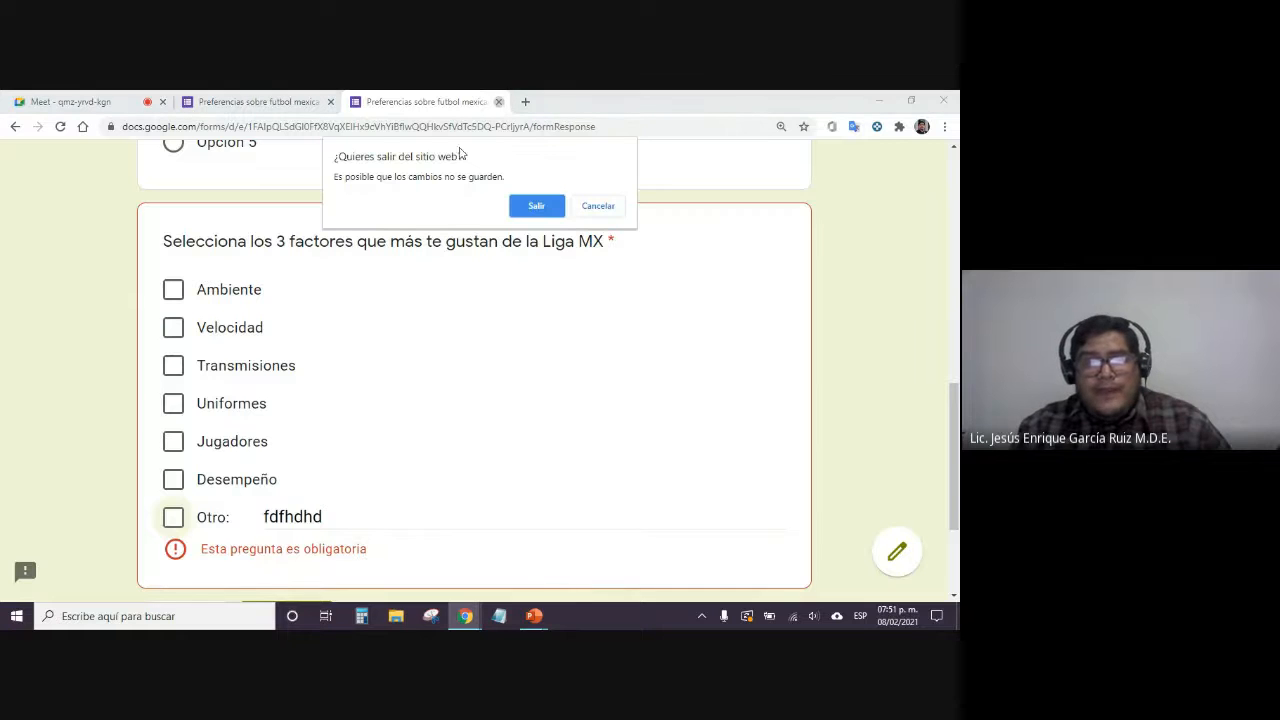
pyautogui.click(531, 203)
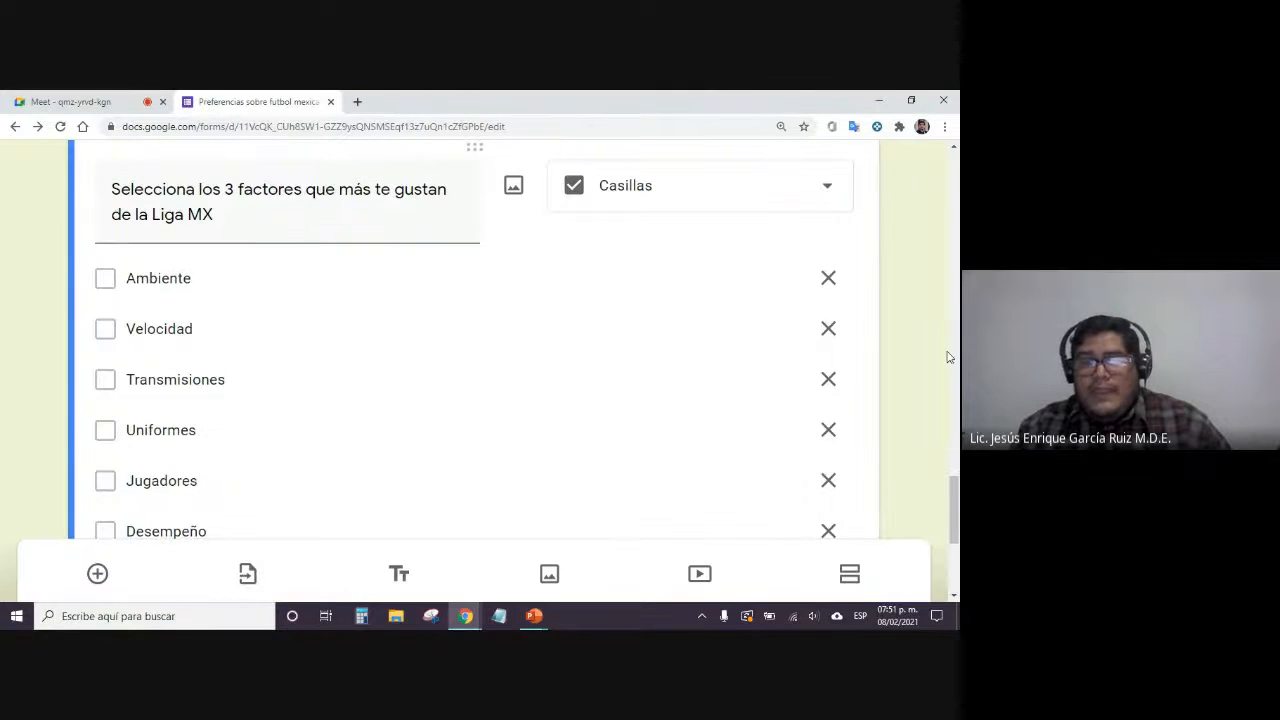
# Number the Liga MX factors question by adding "4." at the start of its title
pyautogui.tripleClick(104, 187)
pyautogui.click(104, 187)
pyautogui.write('4.')
pyautogui.click(42, 301)
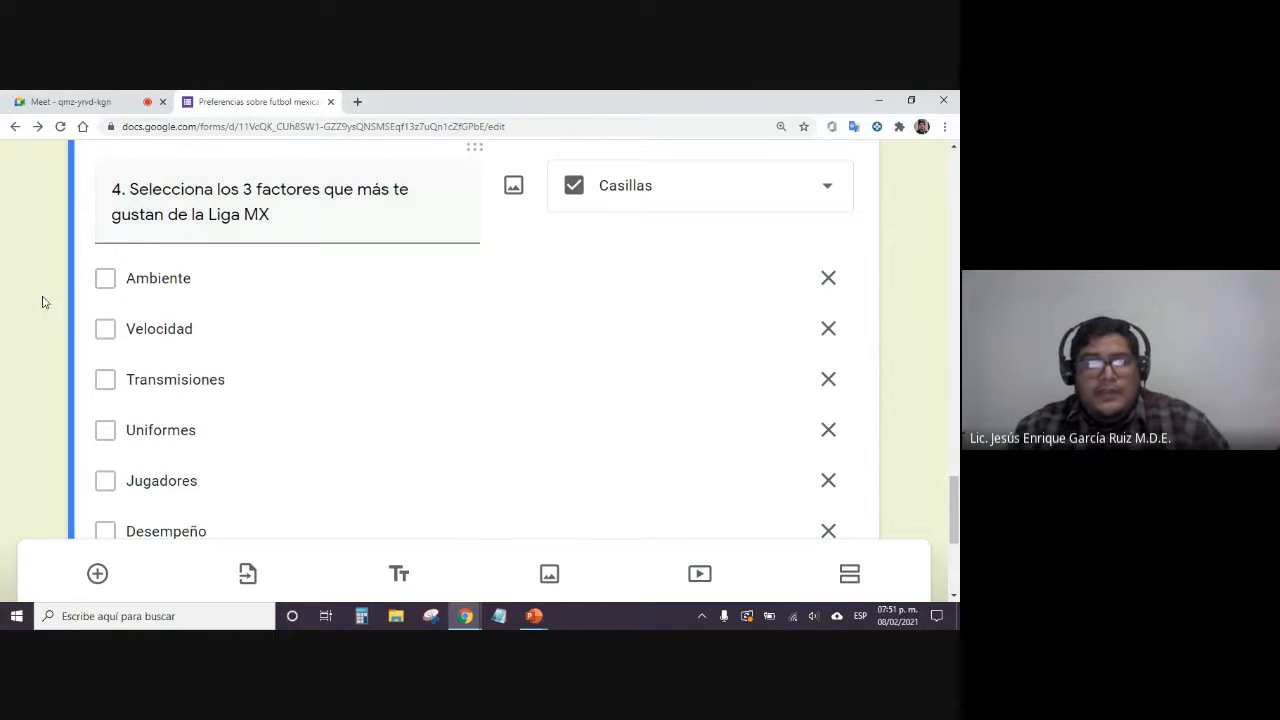
# Add response validation (Validación de respuestas) to question 4 with the condition "Selecciona exactamente"
pyautogui.scroll(-3, 534, 340)
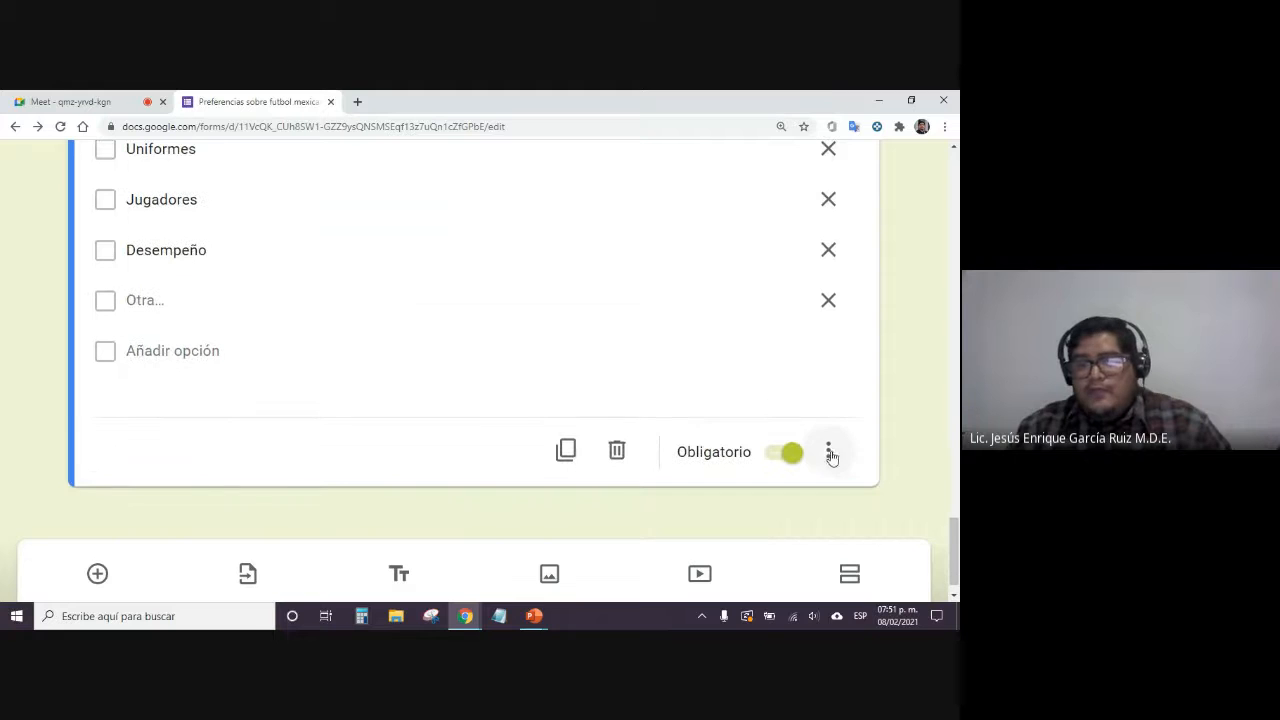
pyautogui.click(834, 461)
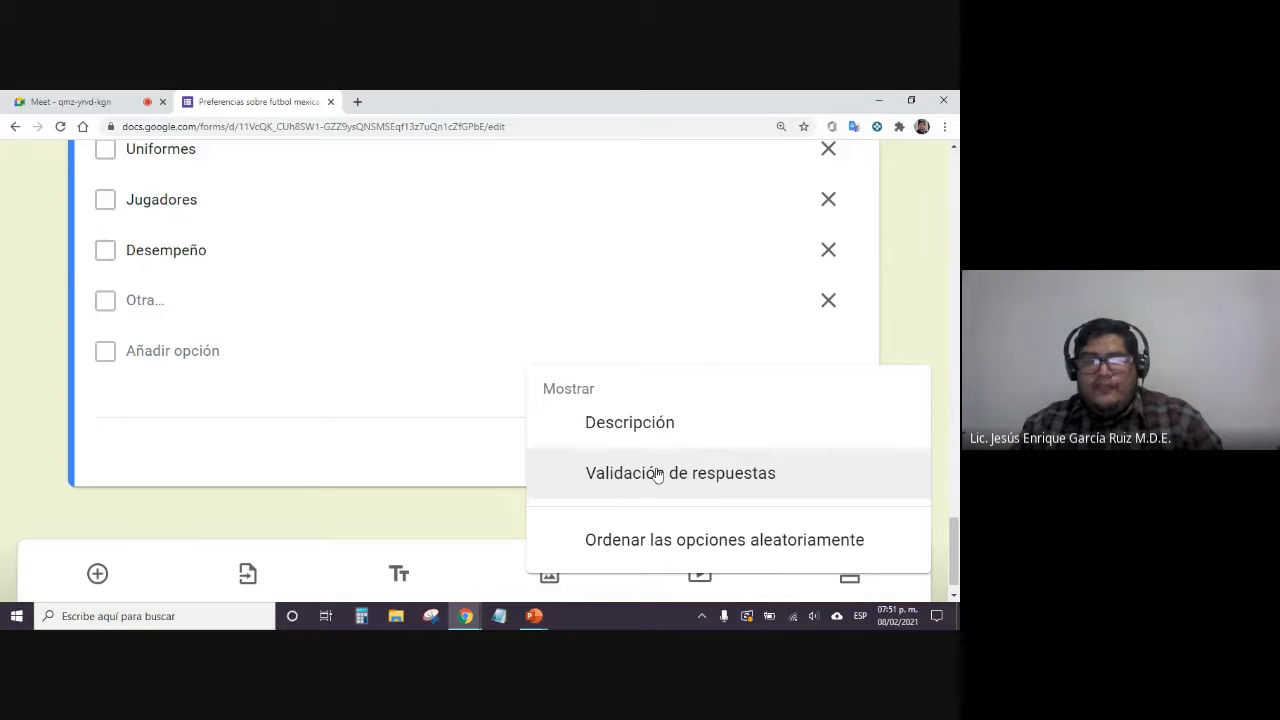
pyautogui.click(659, 473)
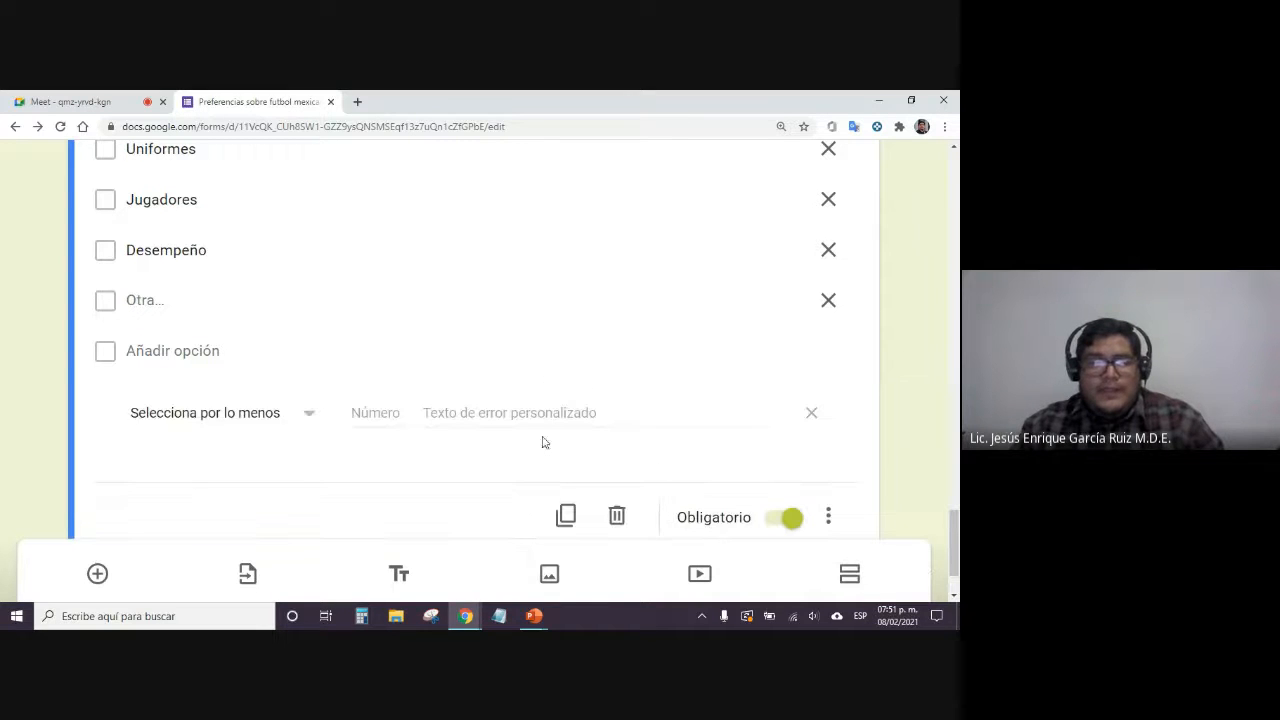
pyautogui.click(303, 410)
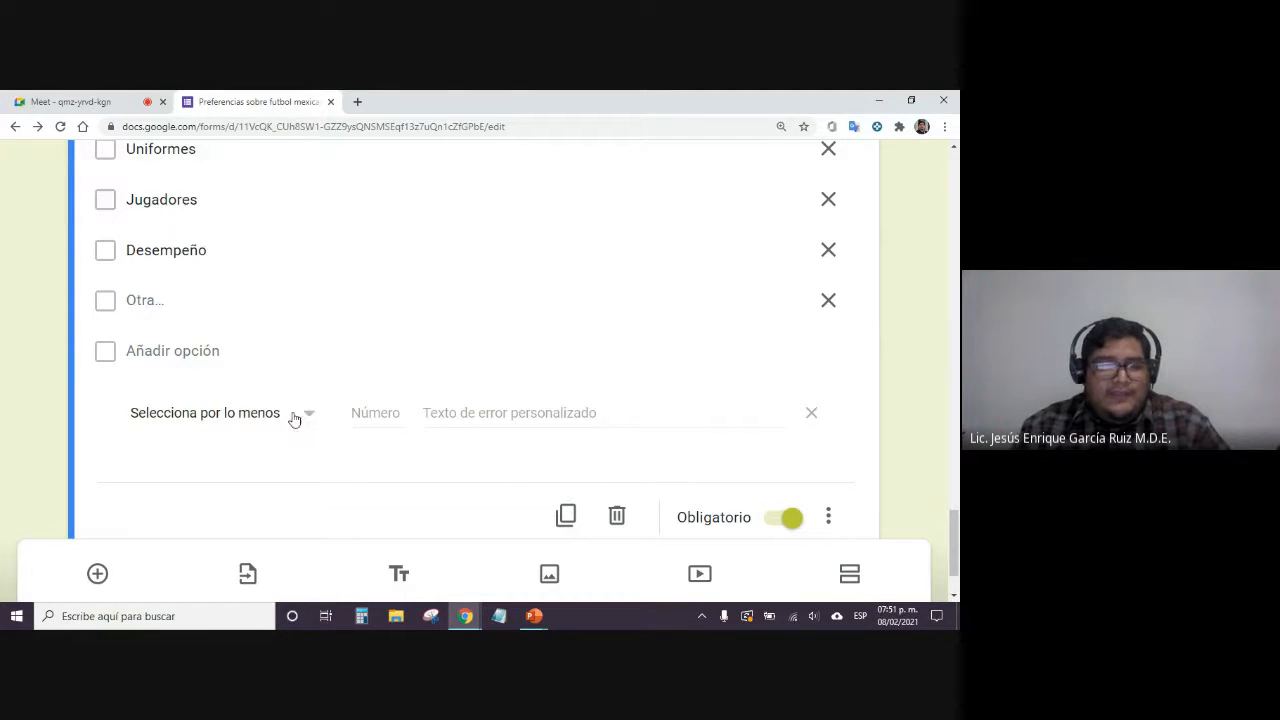
pyautogui.click(305, 414)
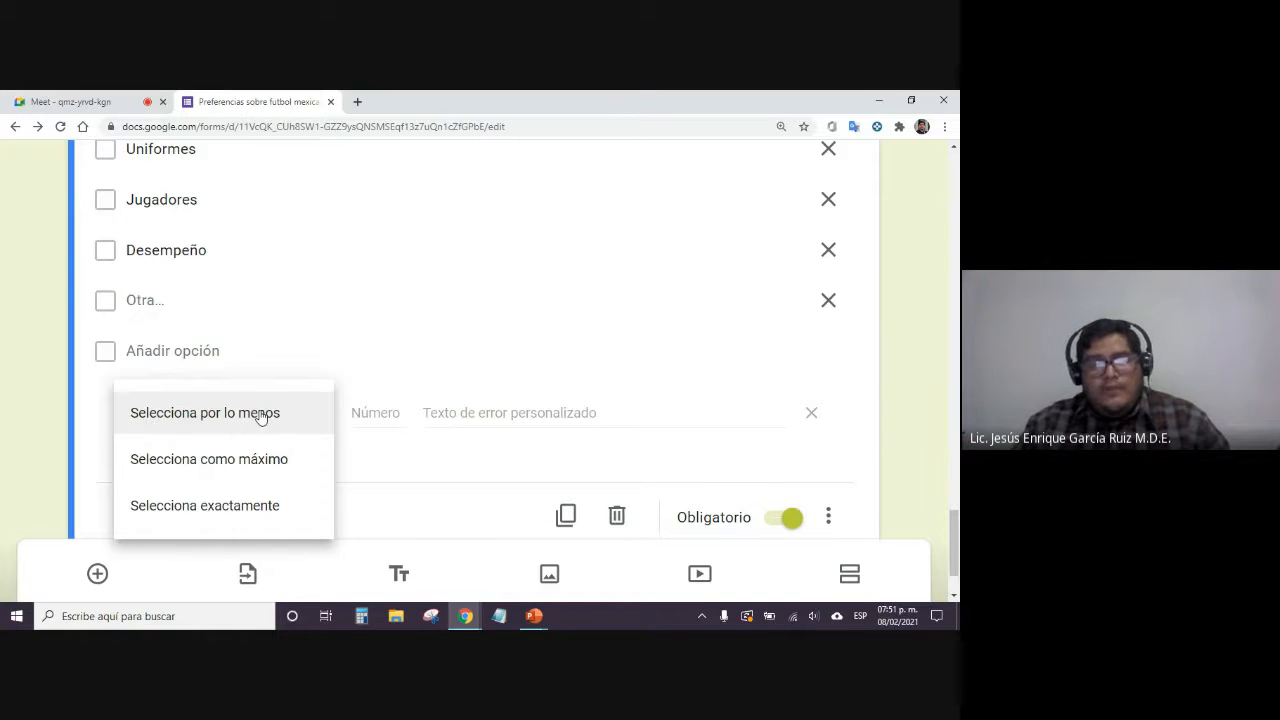
pyautogui.click(228, 508)
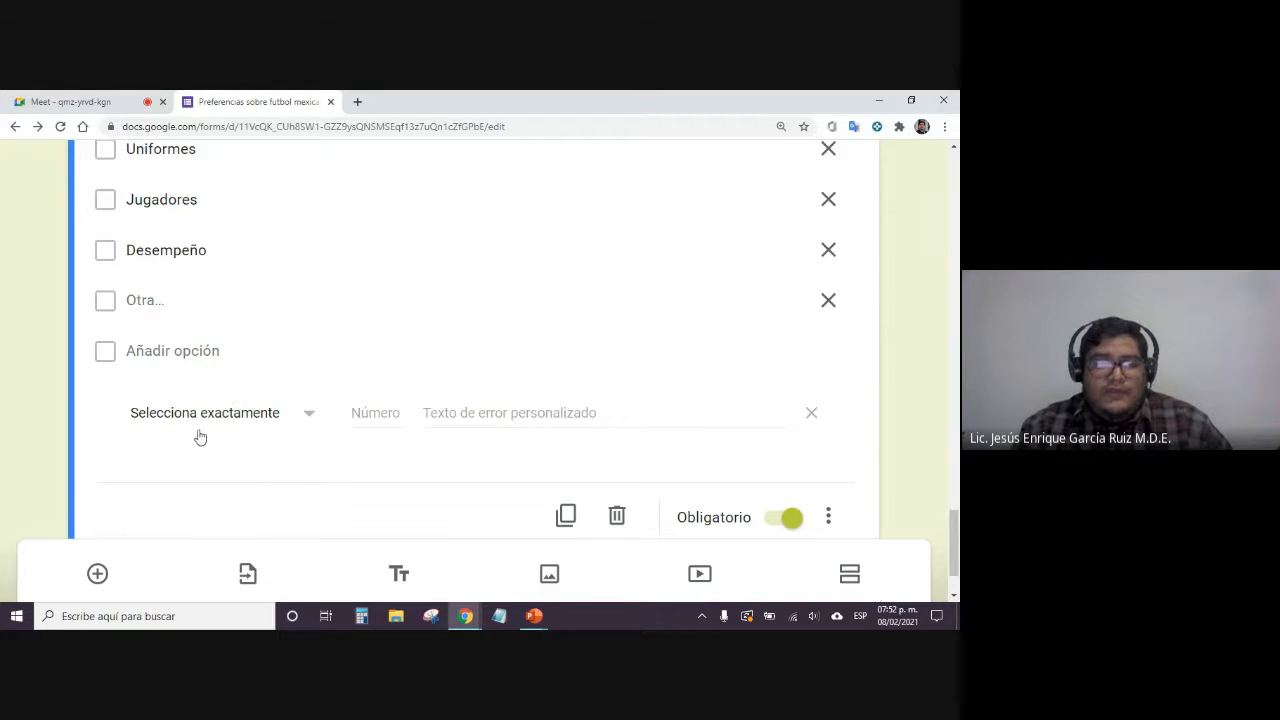
# Set question 4's validation to exactly 3 selections, with "Marca 3 elementos" as the custom error text
pyautogui.click(374, 408)
pyautogui.write('3')
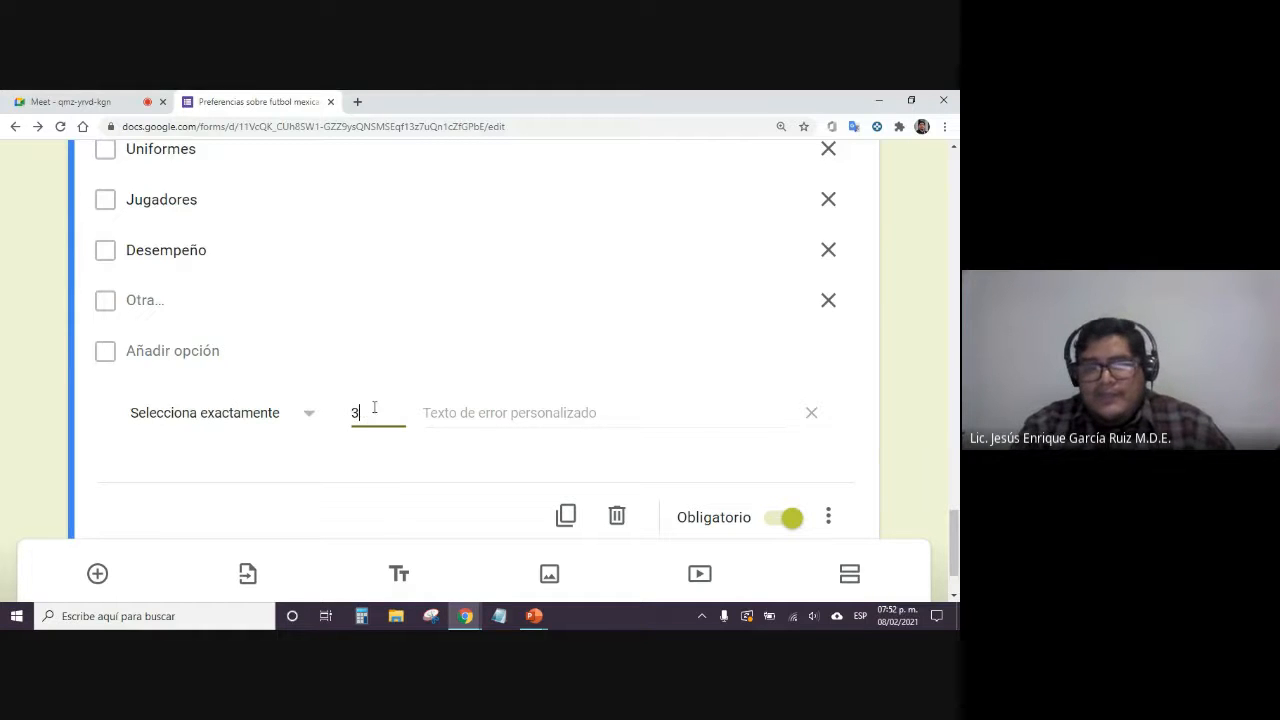
pyautogui.click(451, 459)
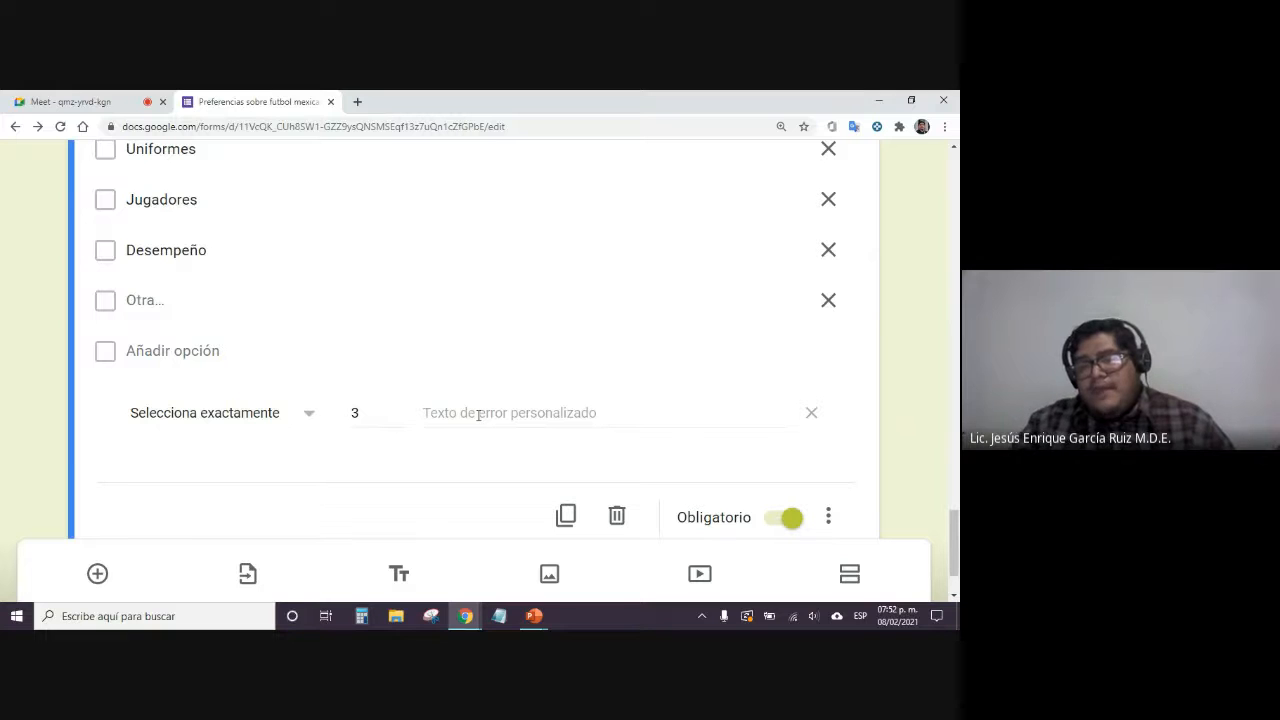
pyautogui.click(479, 415)
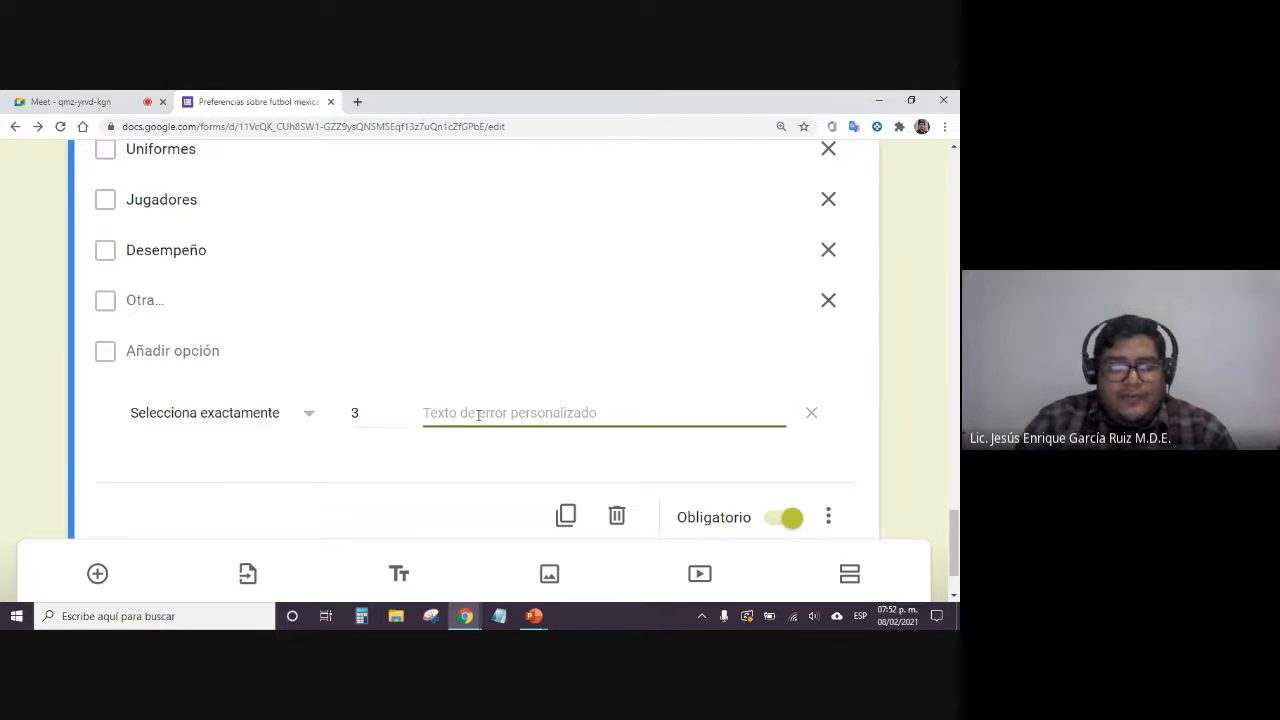
pyautogui.write('Se')
pyautogui.press('BackSpace')
pyautogui.press('BackSpace')
pyautogui.write('Marca 3 elementos')
pyautogui.click(925, 372)
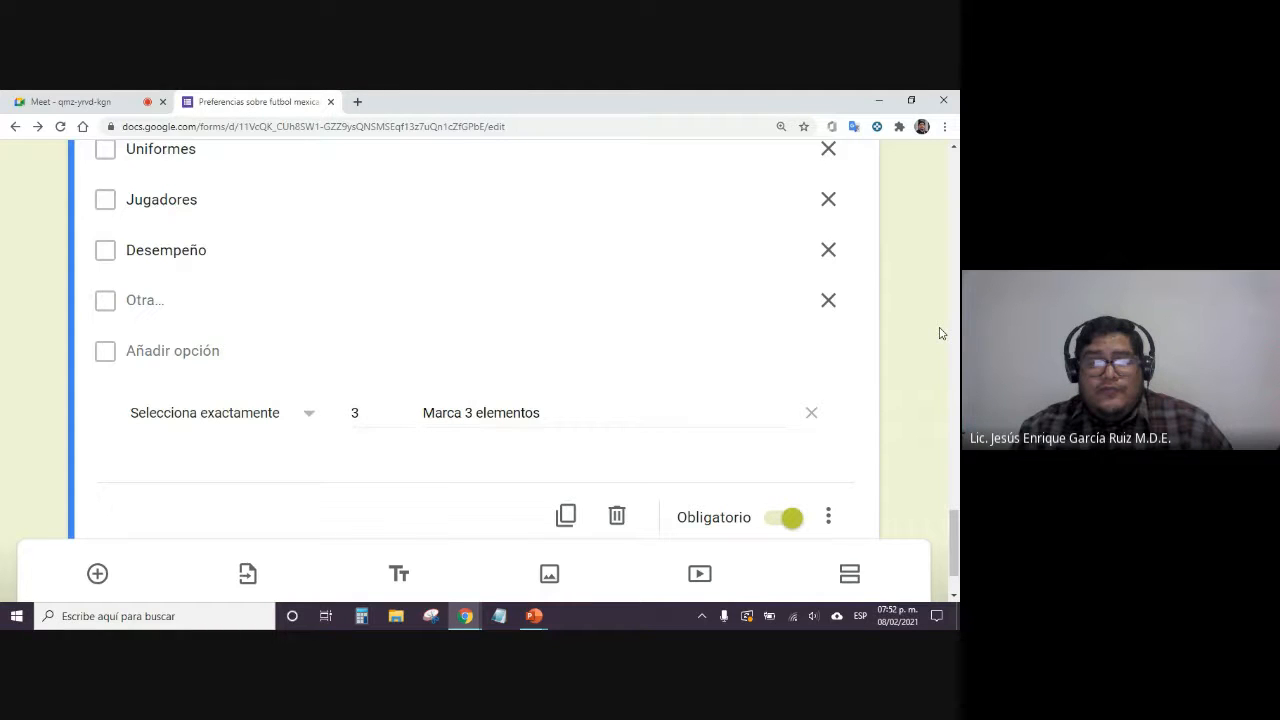
pyautogui.click(945, 127)
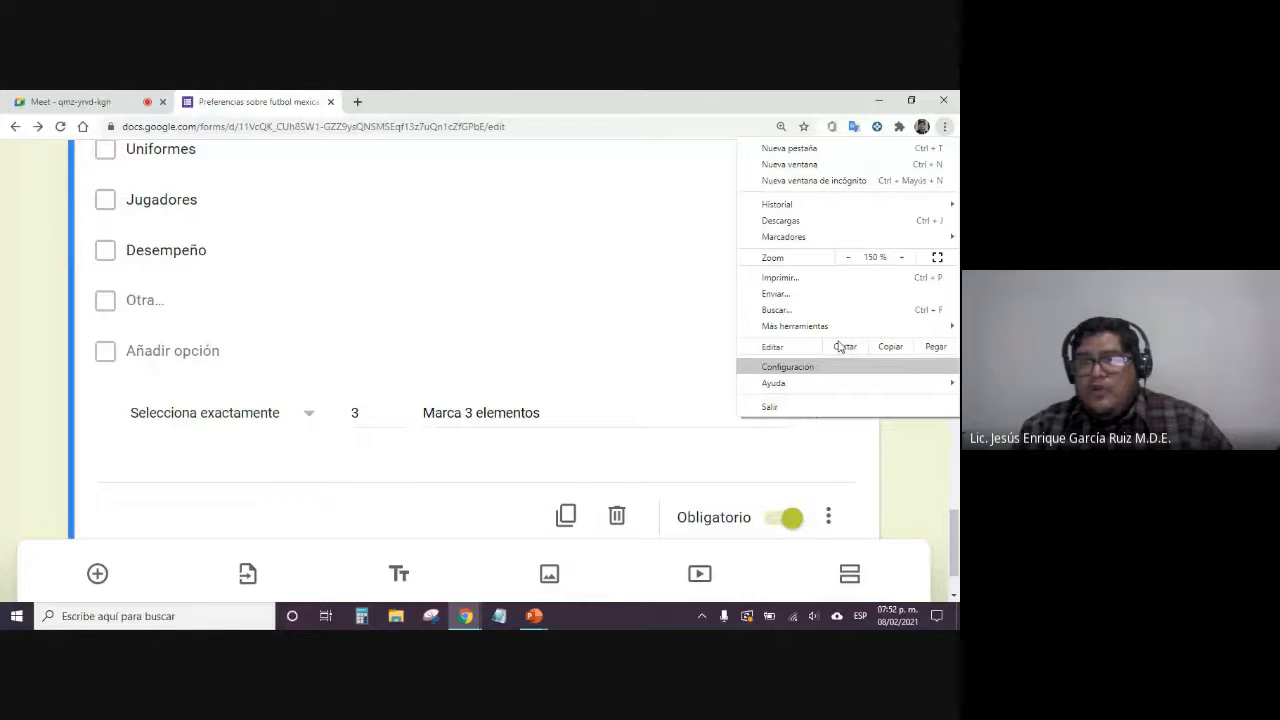
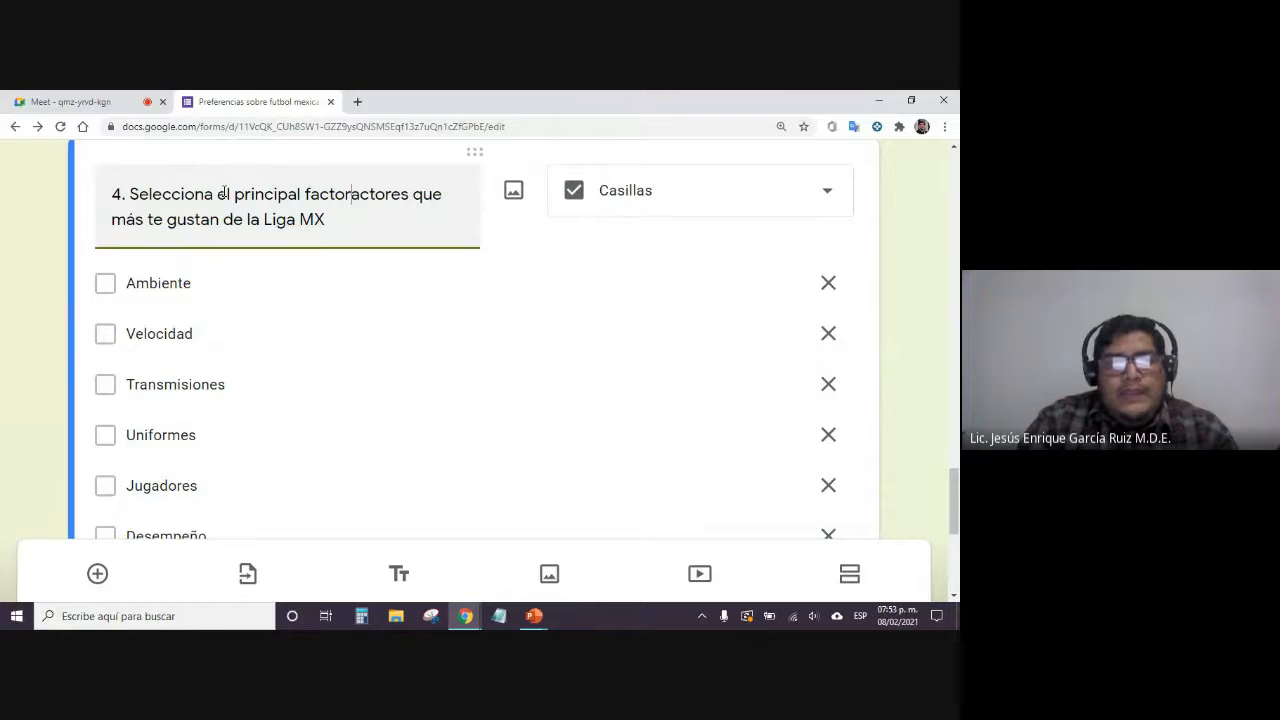
# Reword question 4's title to "4. Selecciona el principal factor que te gusta de la Liga MX"
pyautogui.press('Delete')
pyautogui.press('Delete')
pyautogui.press('Delete')
pyautogui.press('Delete')
pyautogui.press('Delete')
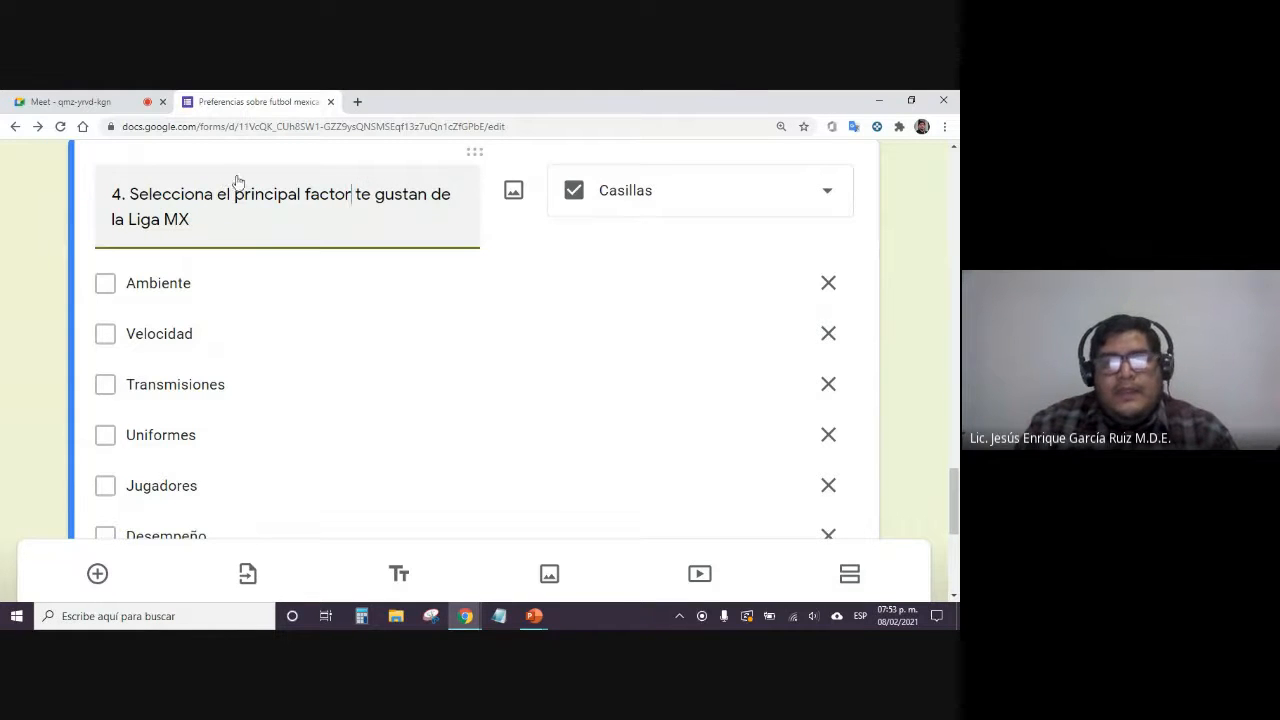
pyautogui.click(421, 193)
pyautogui.press('Delete')
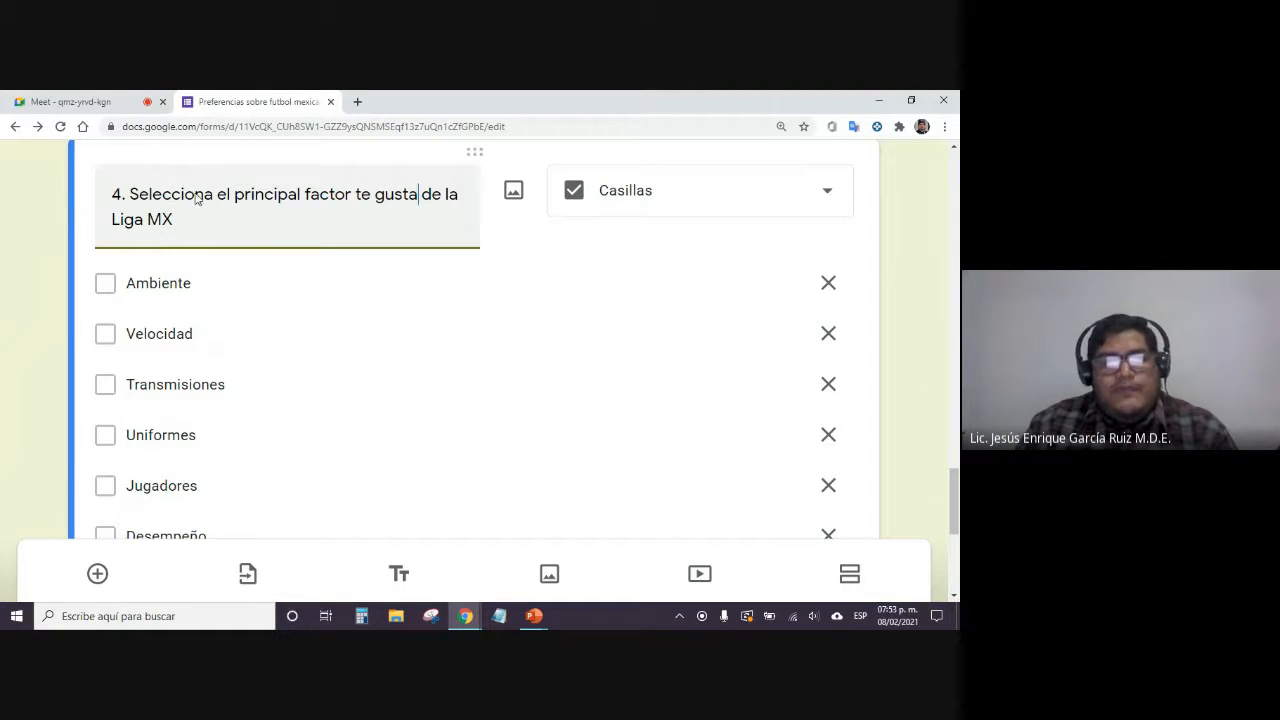
pyautogui.click(356, 193)
pyautogui.write('que')
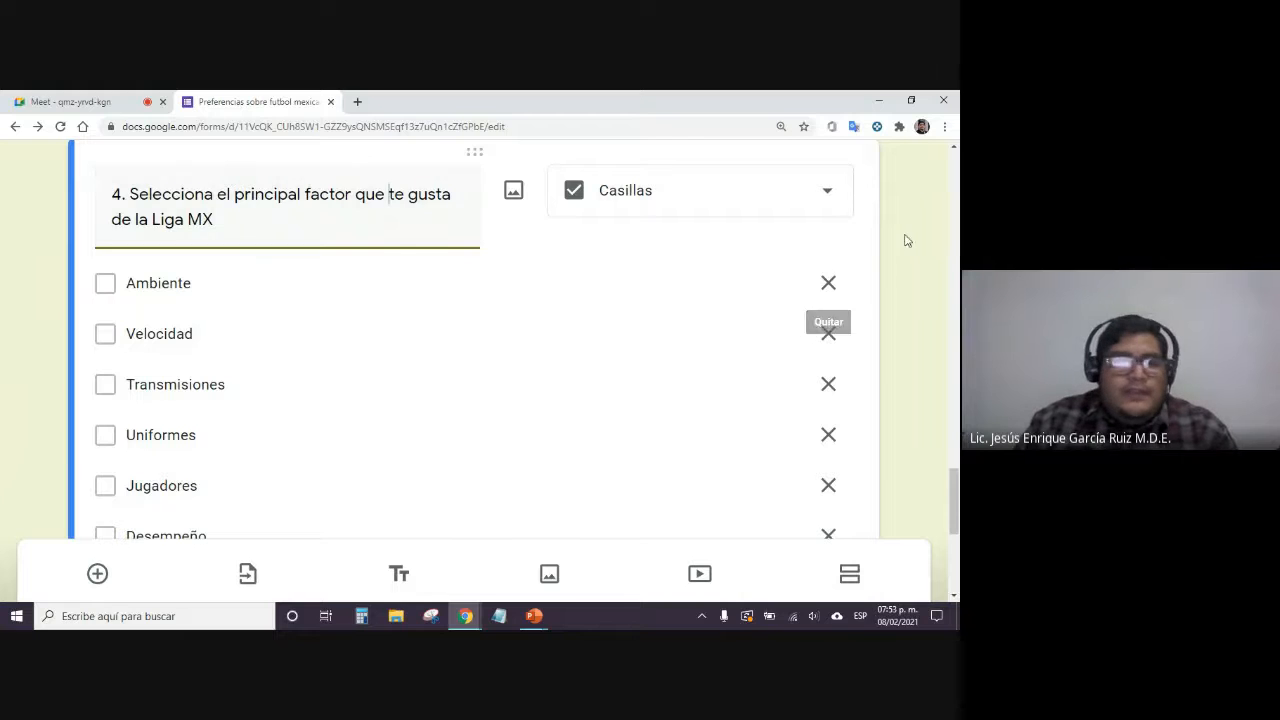
pyautogui.click(903, 237)
# Change question 4 from checkboxes to the multiple-choice type "Varias opciones"
pyautogui.tripleClick(297, 198)
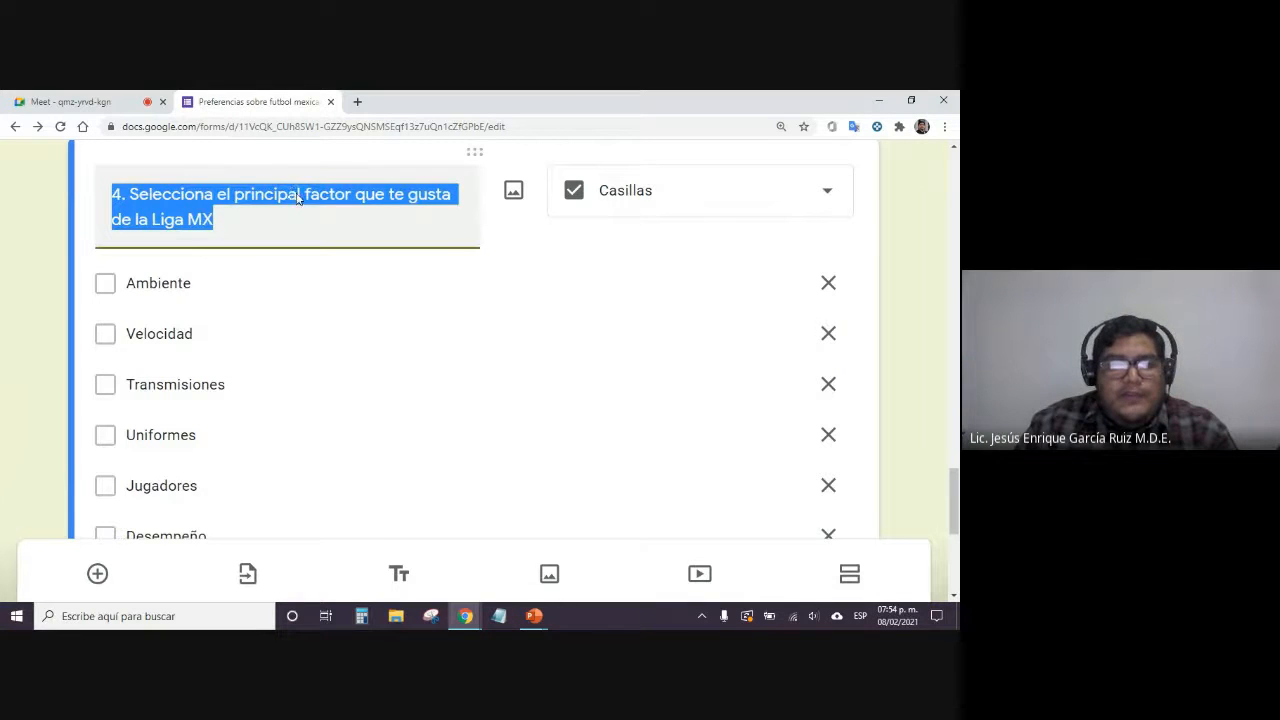
pyautogui.click(297, 193)
pyautogui.click(666, 194)
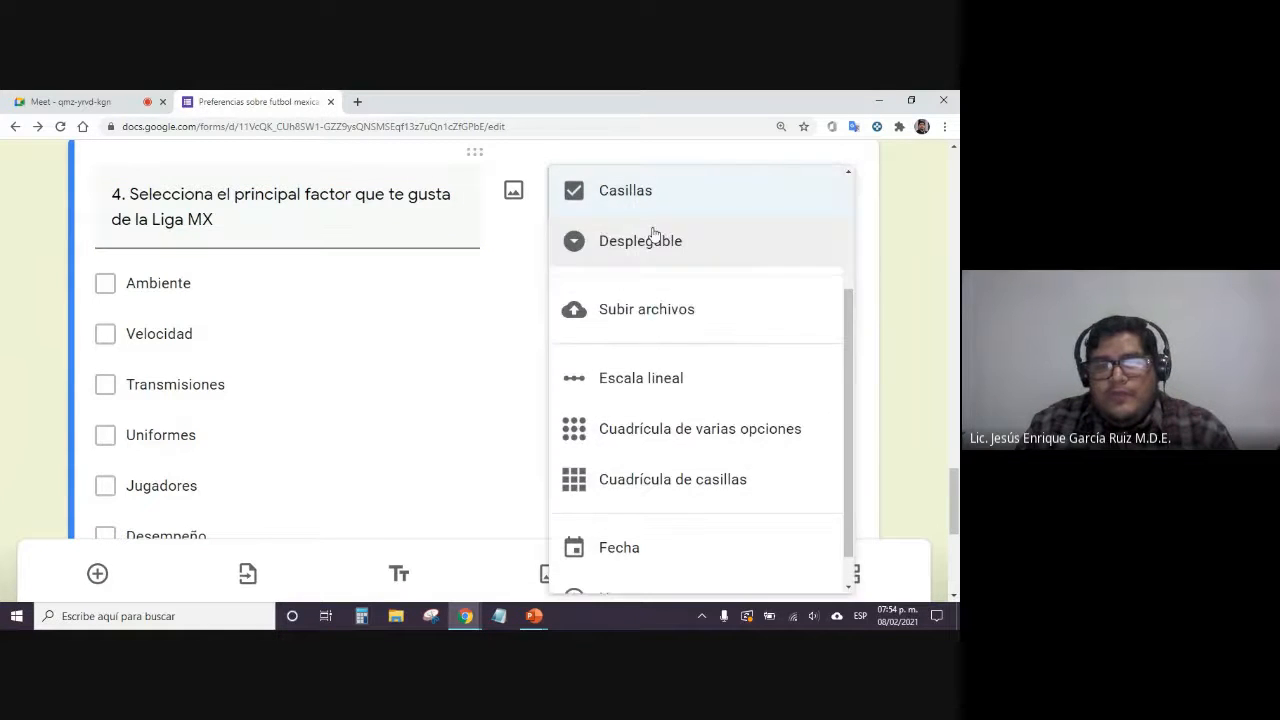
pyautogui.scroll(2, 690, 355)
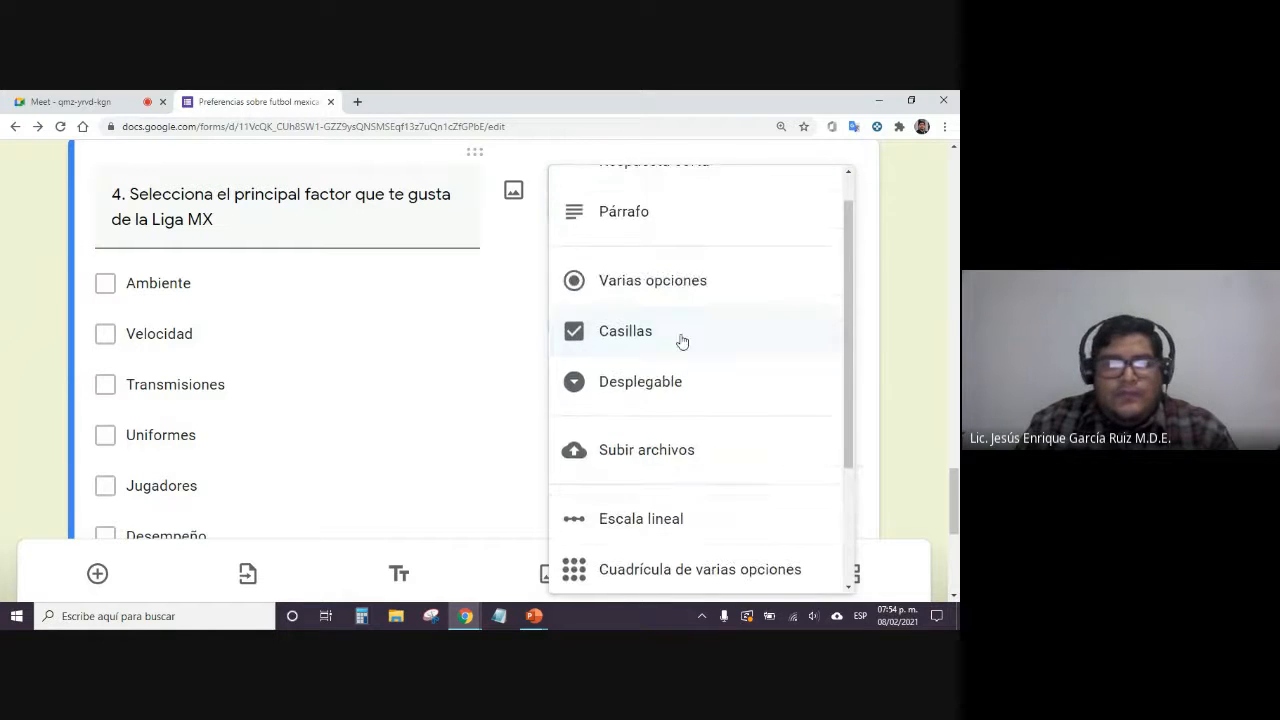
pyautogui.click(674, 284)
pyautogui.scroll(-3, 28, 313)
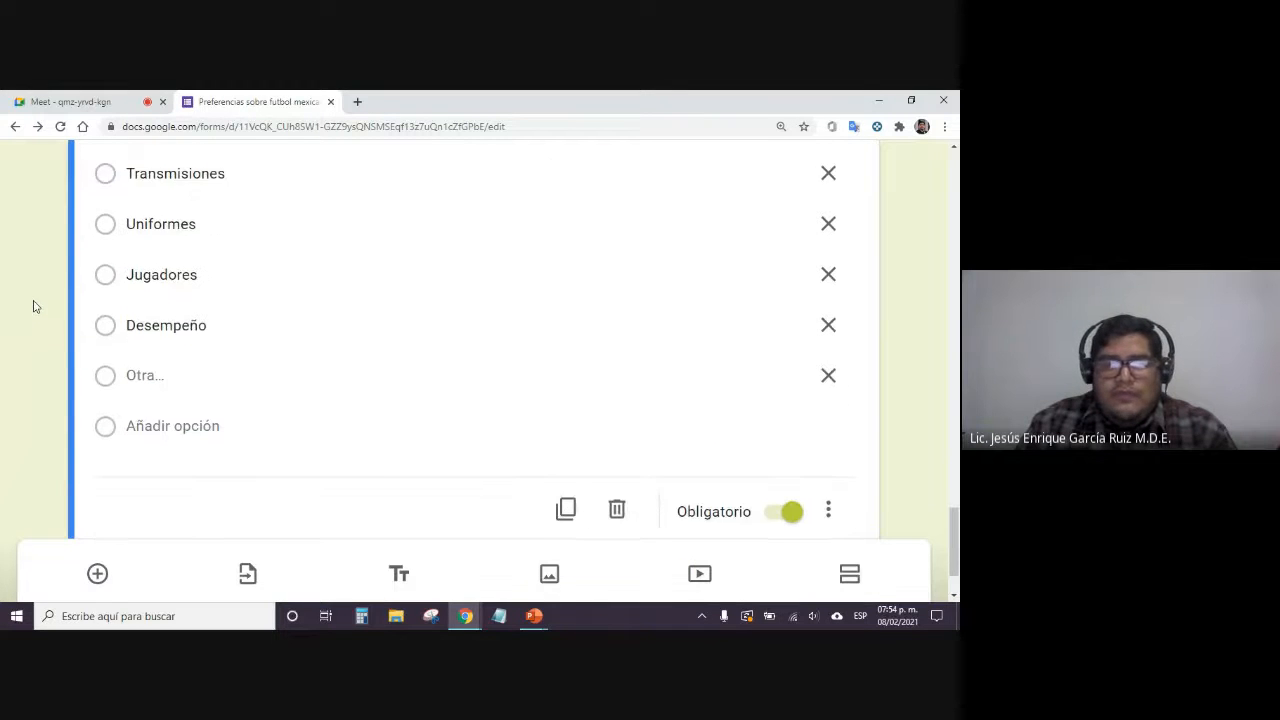
pyautogui.scroll(3, 48, 305)
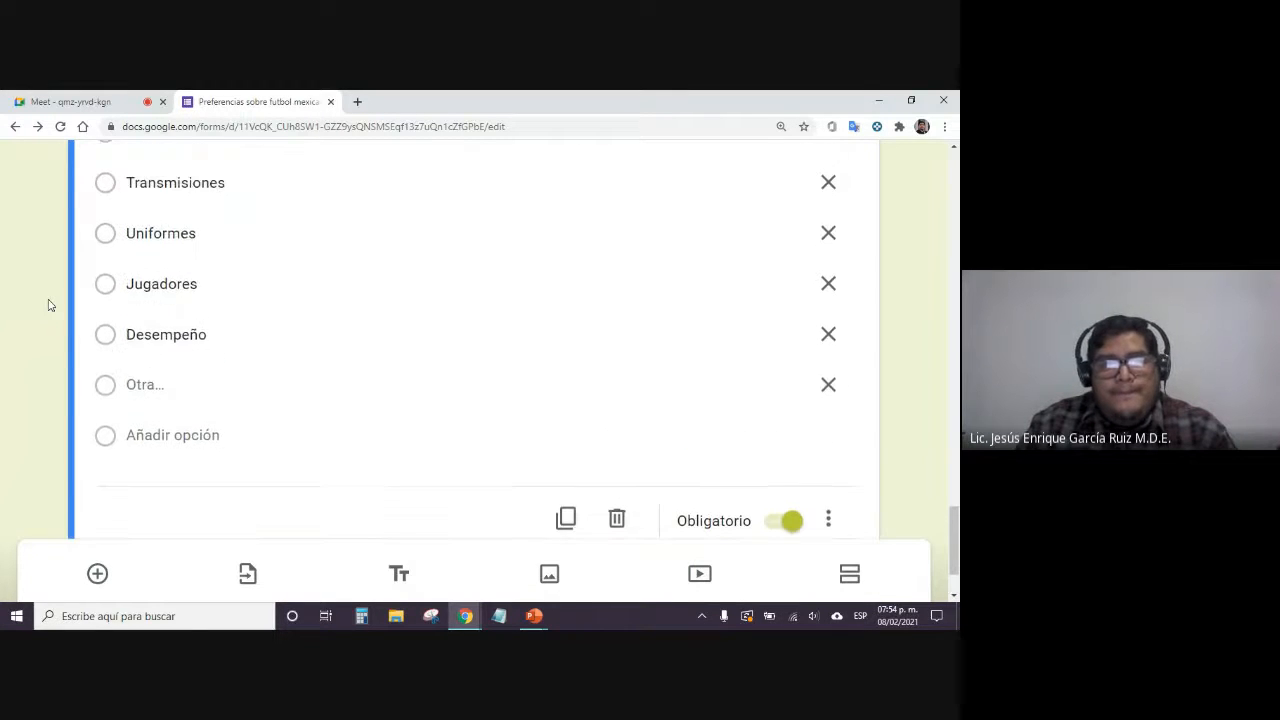
# Undo question 4's type change and rewording, restoring the title "4. Selecciona los 3 factores que más te gustan de la Liga MX"
pyautogui.hotkey('ctrl', 'z')
pyautogui.hotkey('ctrl', 'z')
pyautogui.hotkey('ctrl', 'z')
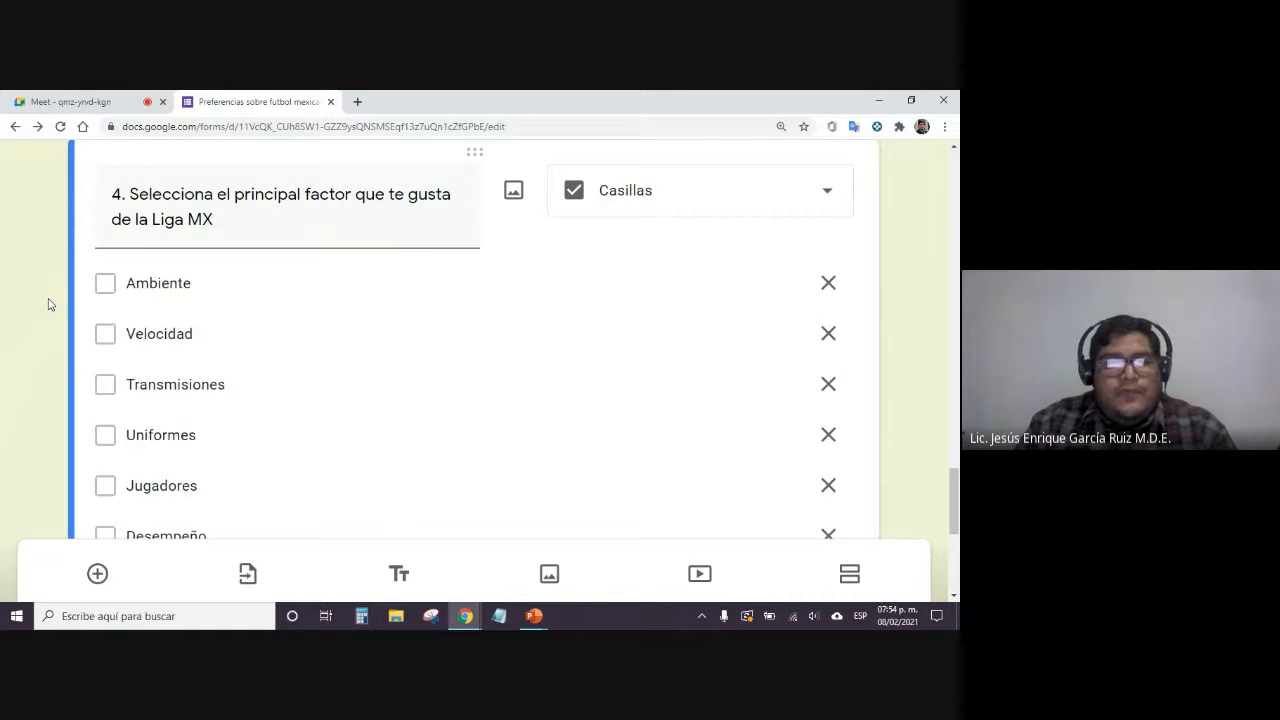
pyautogui.hotkey('ctrl', 'y')
pyautogui.hotkey('ctrl', 'y')
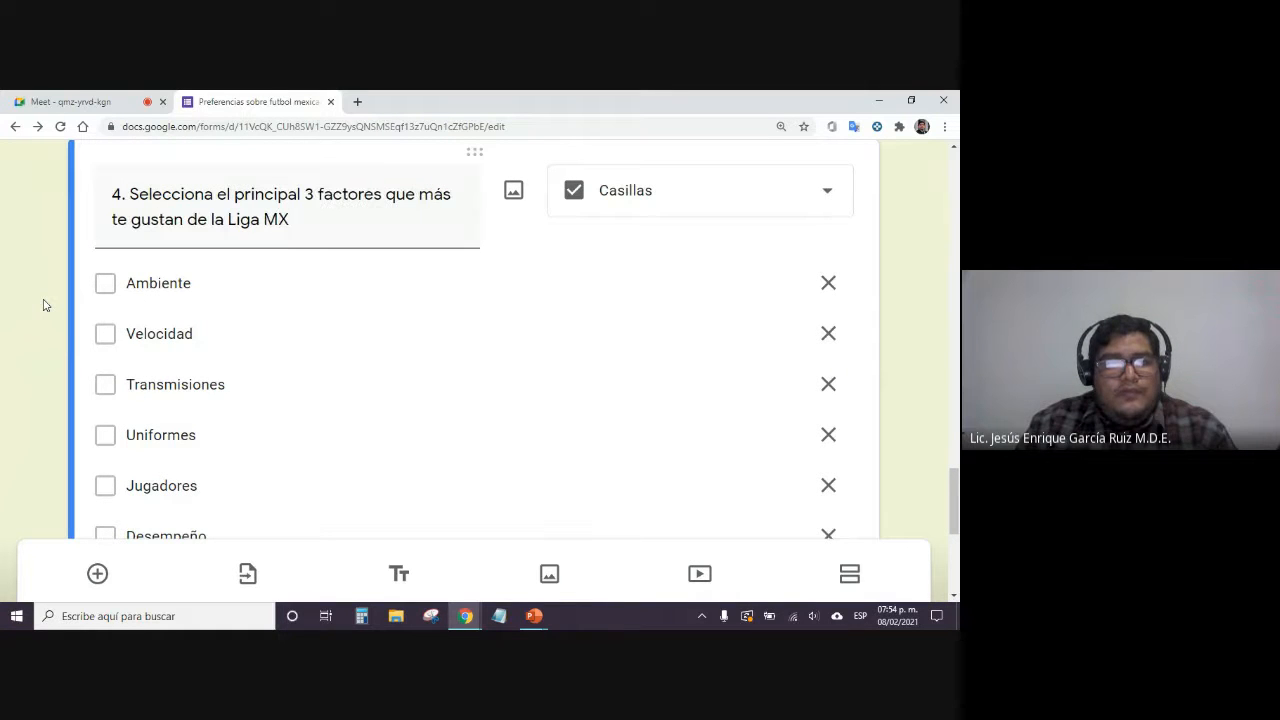
pyautogui.hotkey('ctrl', 'z')
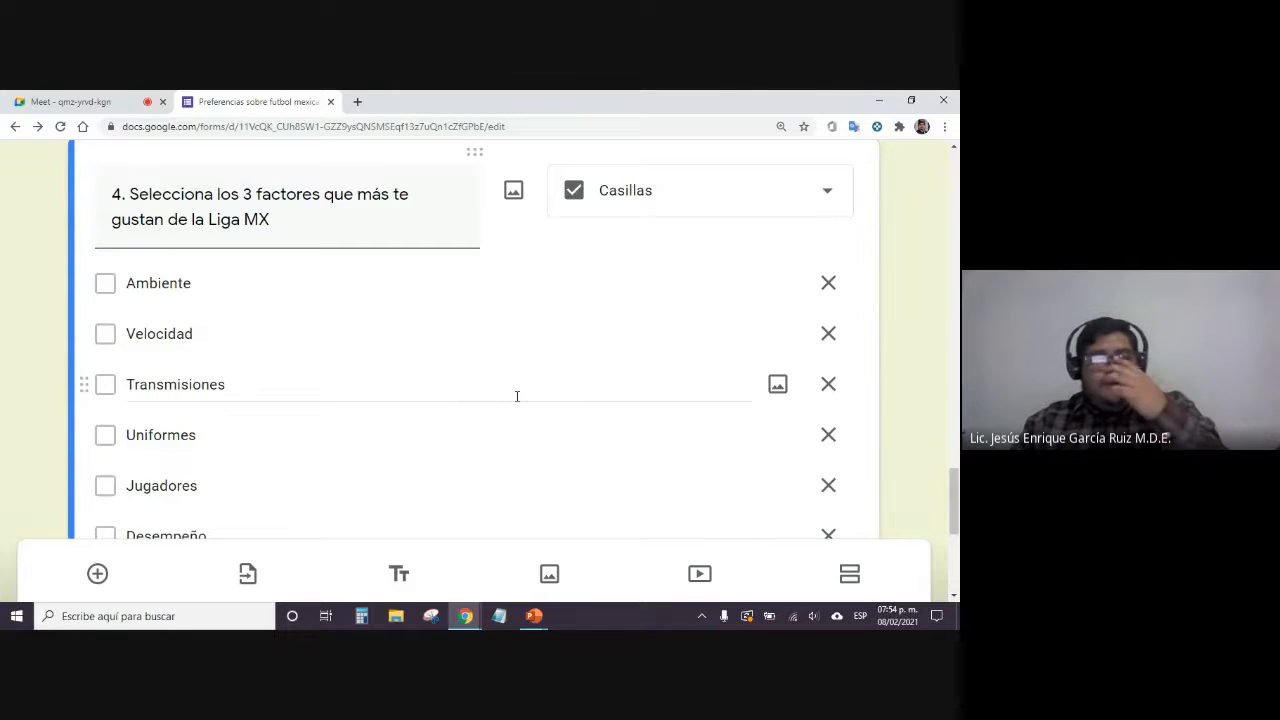
# Review questions 1 to 4 across the form's sections, including the validation settings of question 4
pyautogui.click(944, 126)
pyautogui.click(845, 258)
pyautogui.click(845, 258)
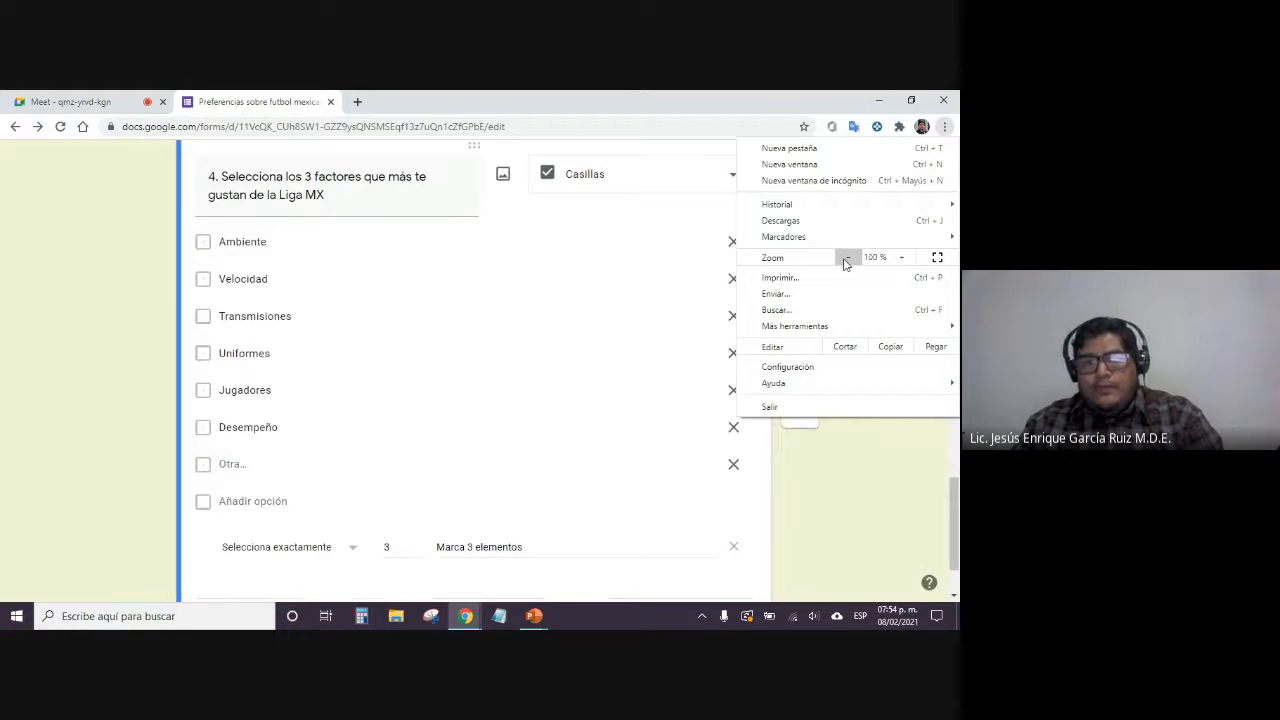
pyautogui.click(845, 258)
pyautogui.click(826, 440)
pyautogui.scroll(5, 826, 438)
pyautogui.scroll(5, 826, 438)
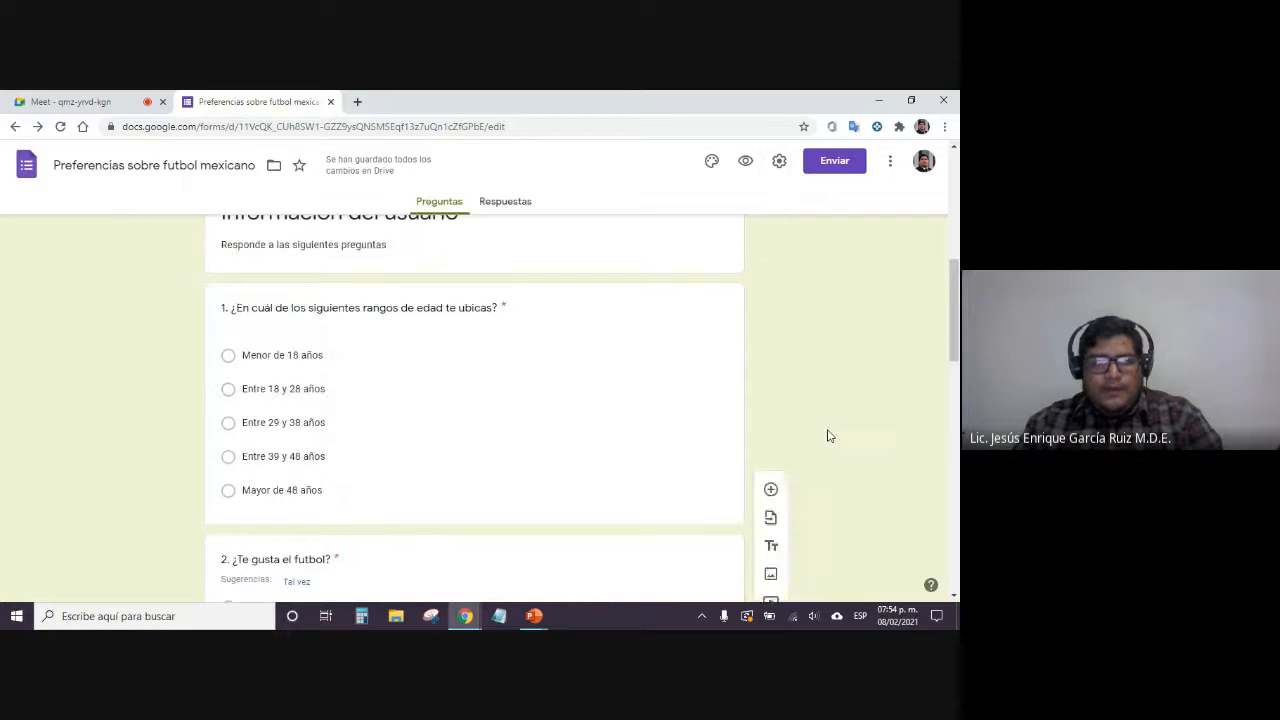
pyautogui.scroll(-2, 826, 434)
pyautogui.scroll(-2, 494, 382)
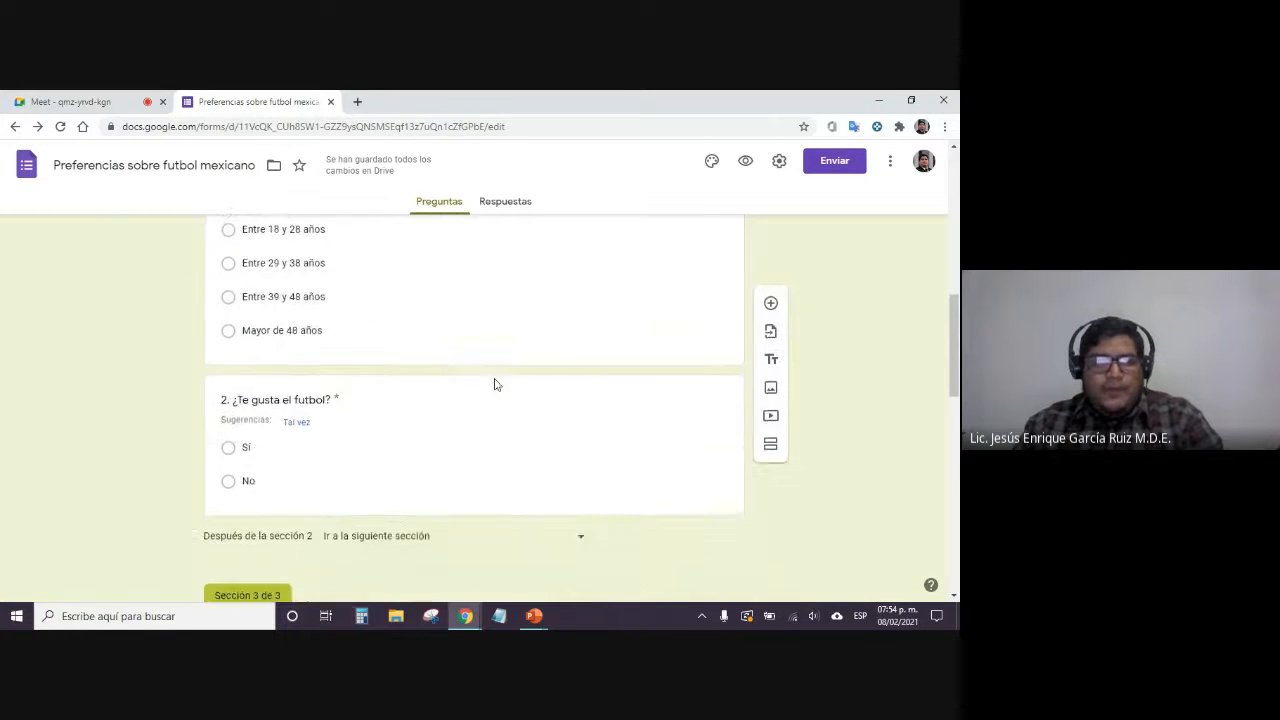
pyautogui.scroll(-3, 351, 376)
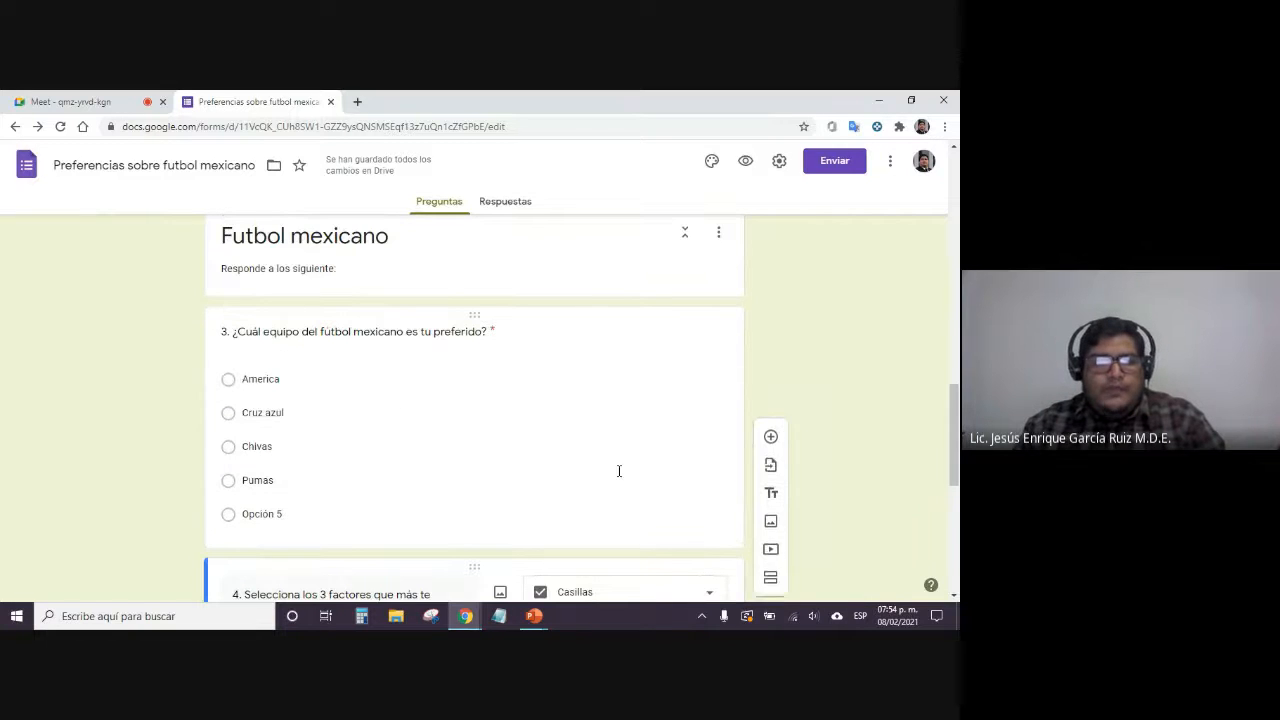
pyautogui.scroll(-3, 357, 385)
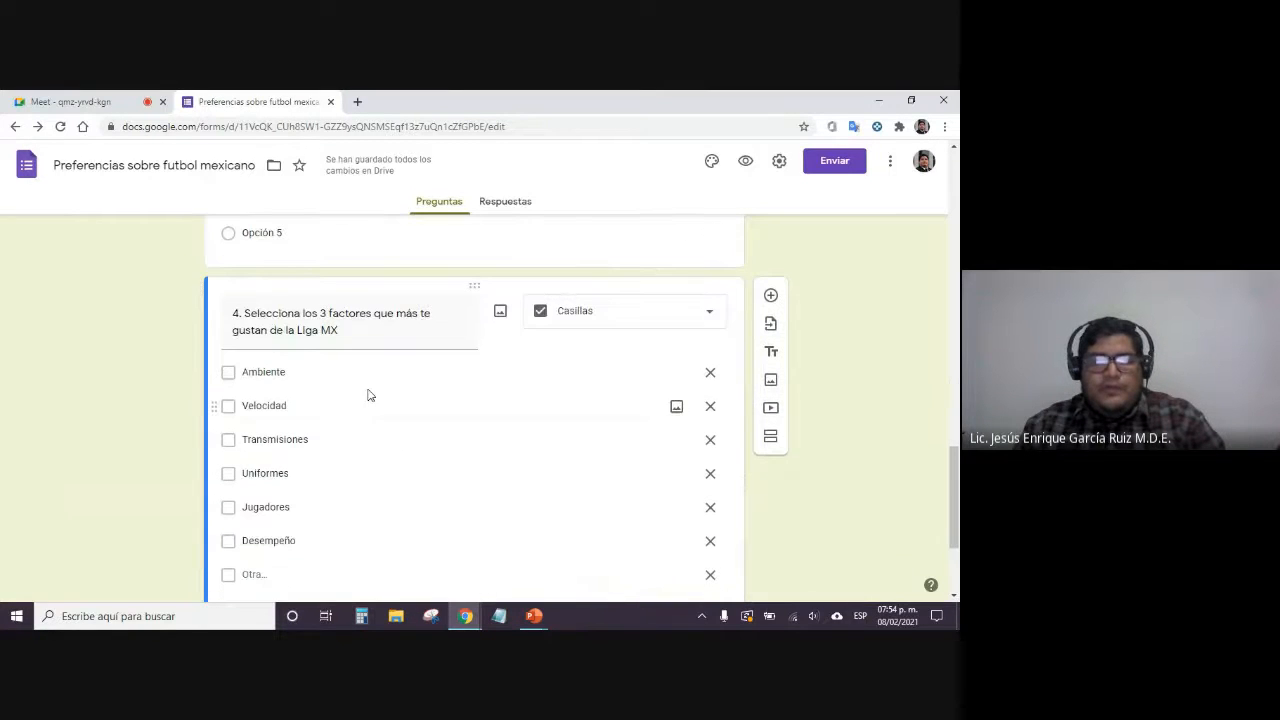
pyautogui.scroll(3, 362, 402)
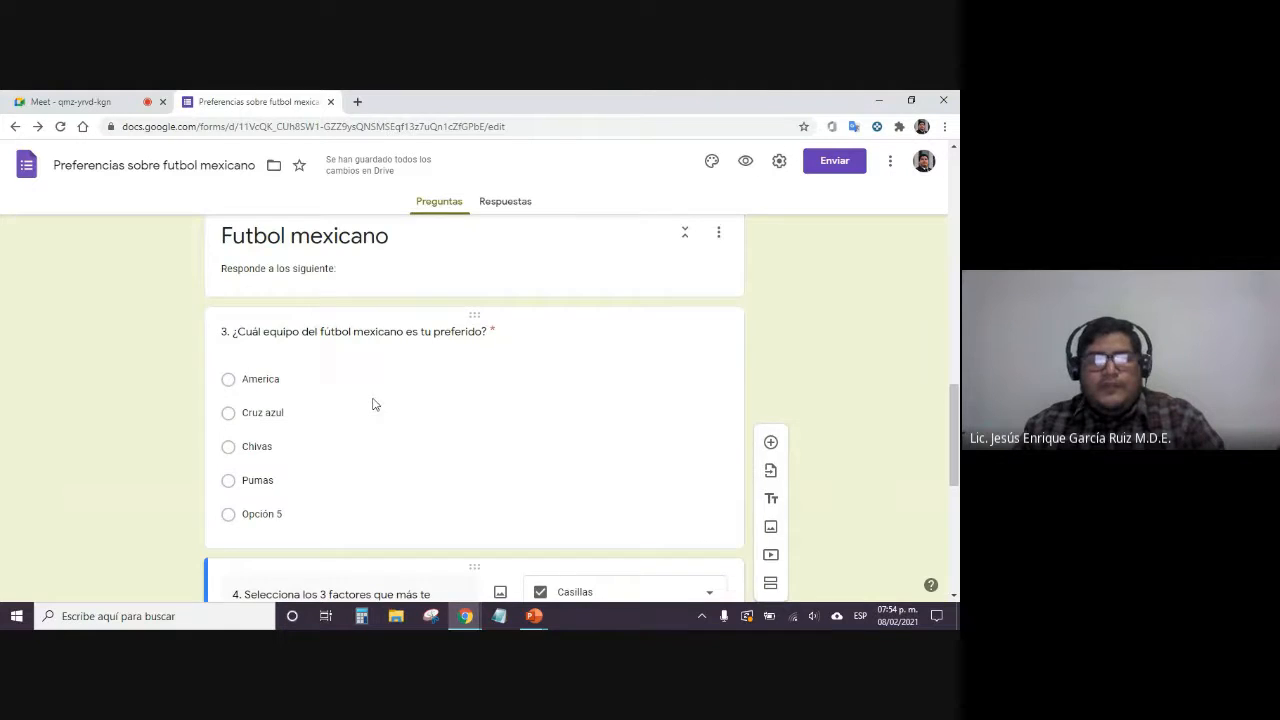
pyautogui.scroll(-4, 372, 404)
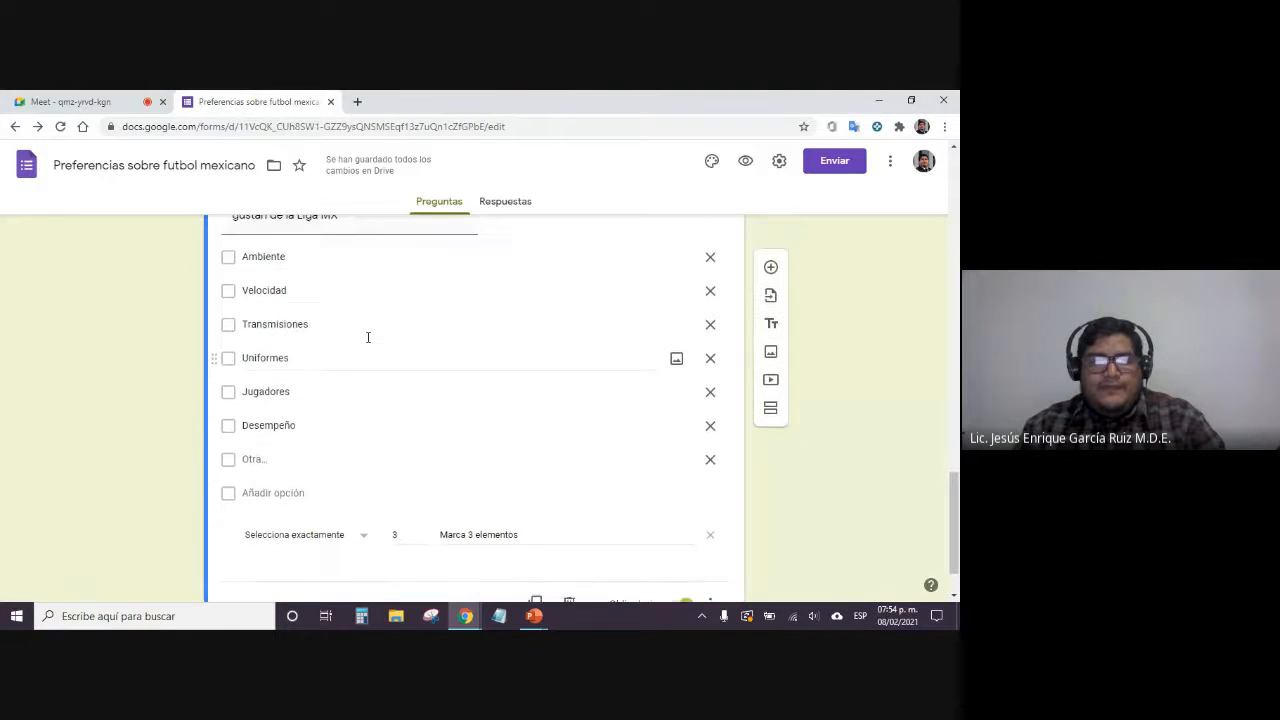
pyautogui.scroll(1, 368, 337)
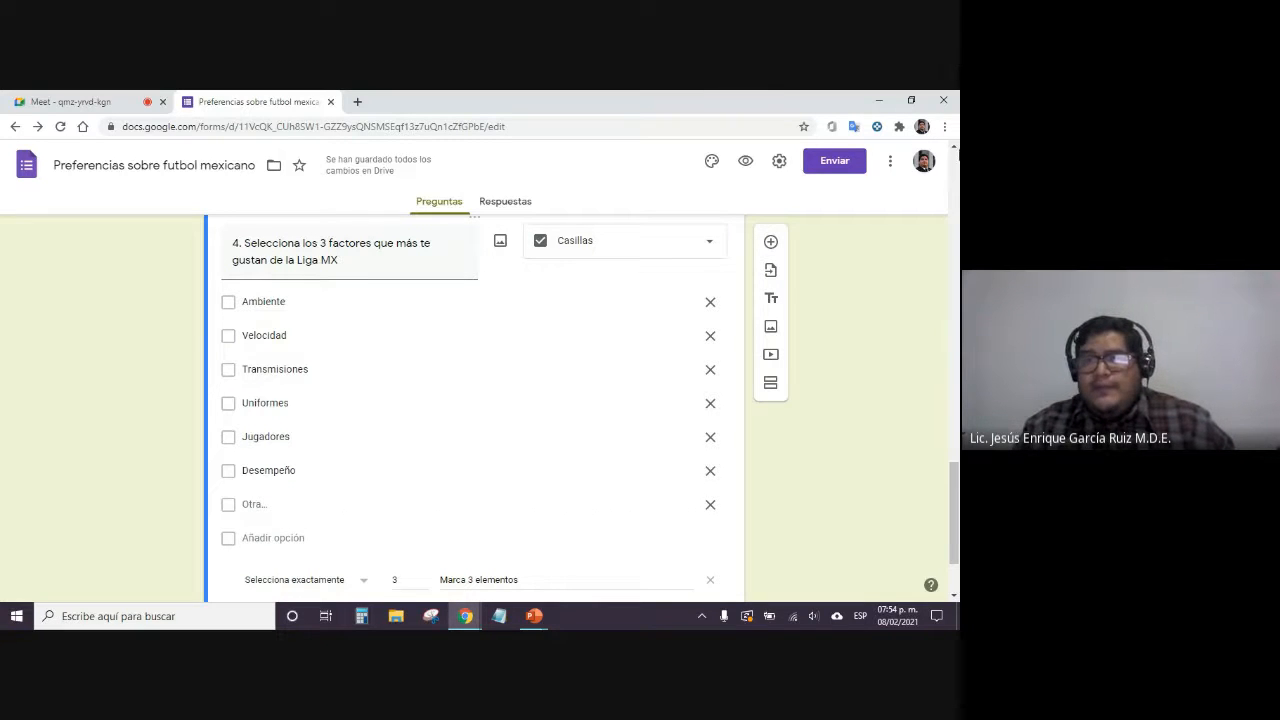
# Remove the "Otra" option from question 4, and add the "Otro" answer back to its options
pyautogui.click(944, 126)
pyautogui.click(908, 259)
pyautogui.click(908, 259)
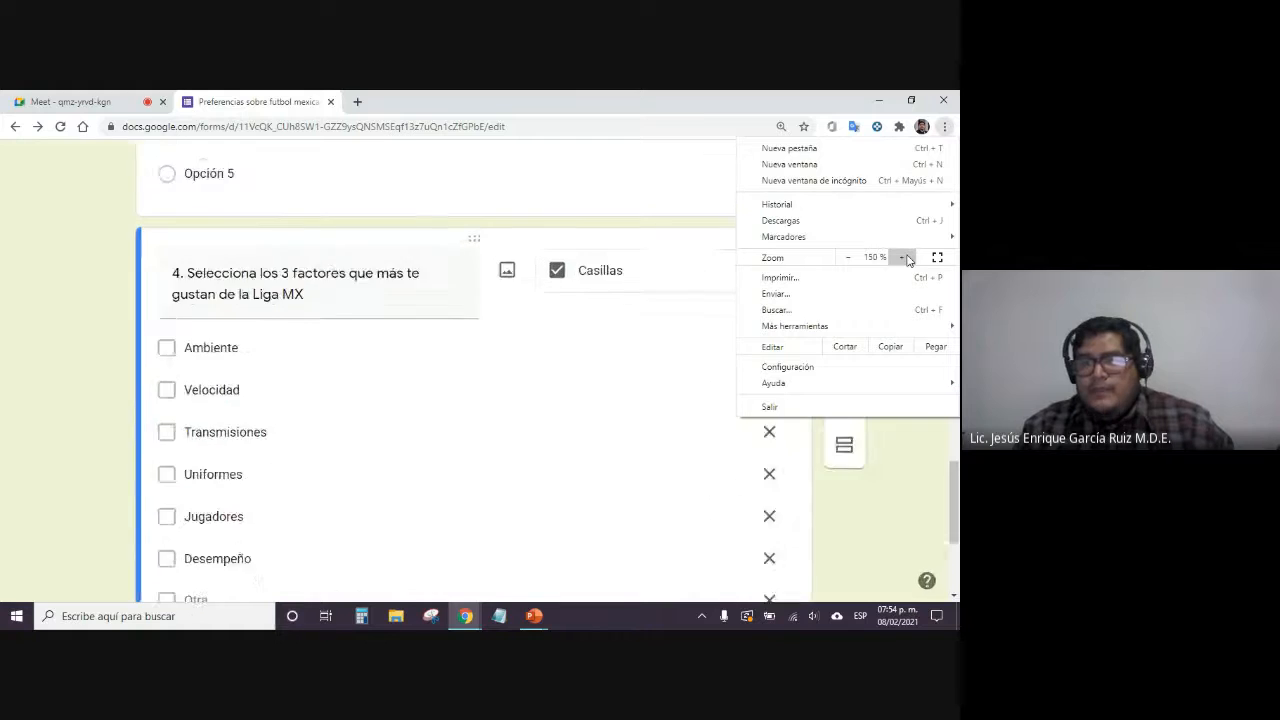
pyautogui.click(908, 259)
pyautogui.click(905, 447)
pyautogui.scroll(-3, 900, 442)
pyautogui.scroll(-3, 898, 442)
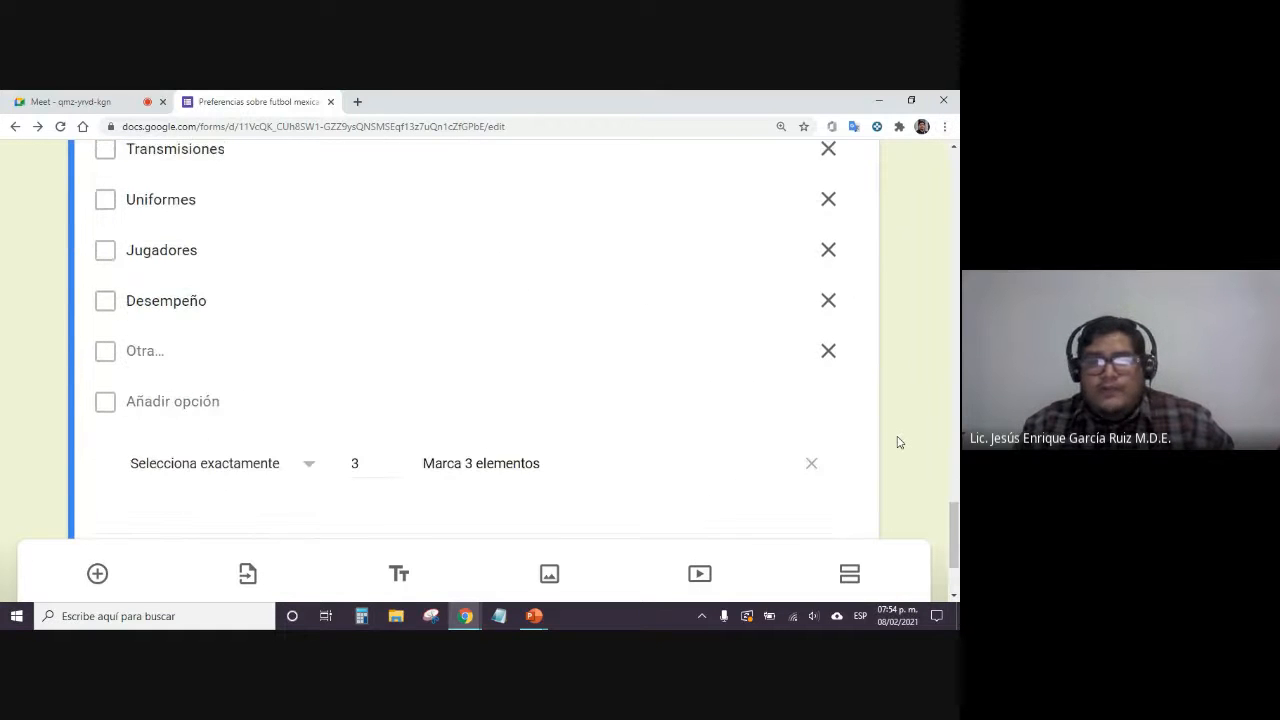
pyautogui.click(828, 337)
pyautogui.click(48, 292)
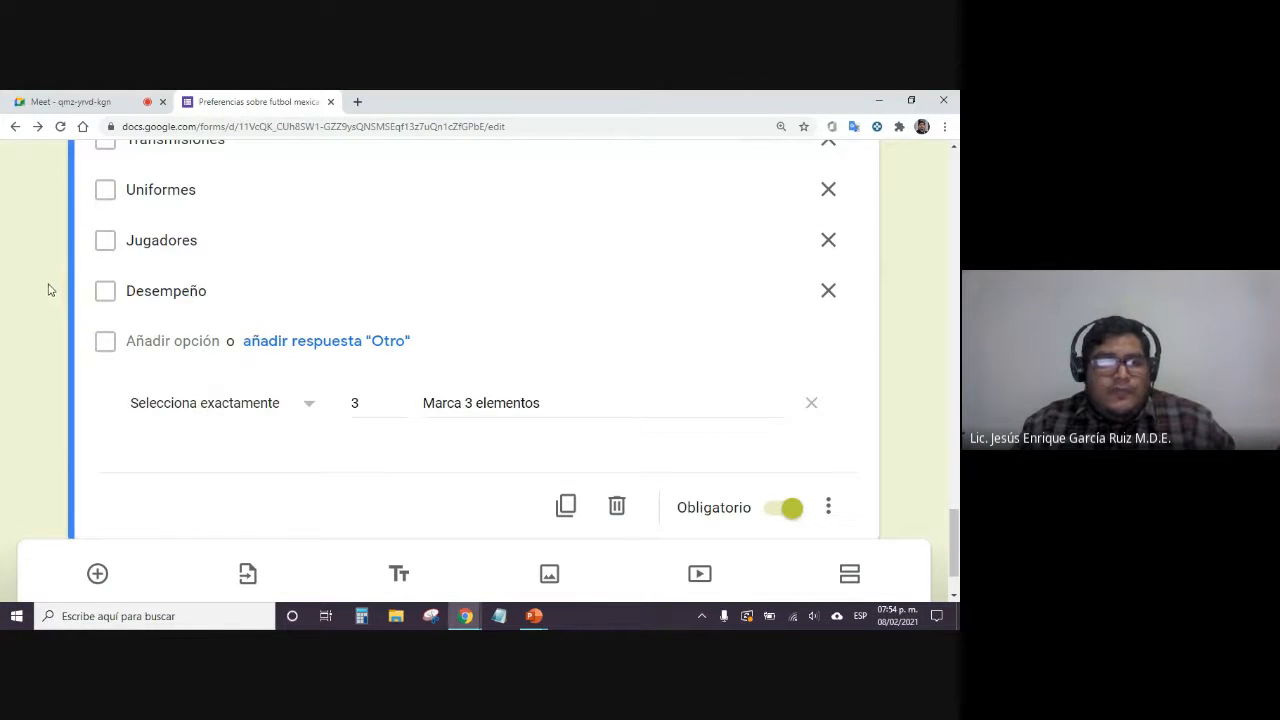
pyautogui.scroll(3, 44, 287)
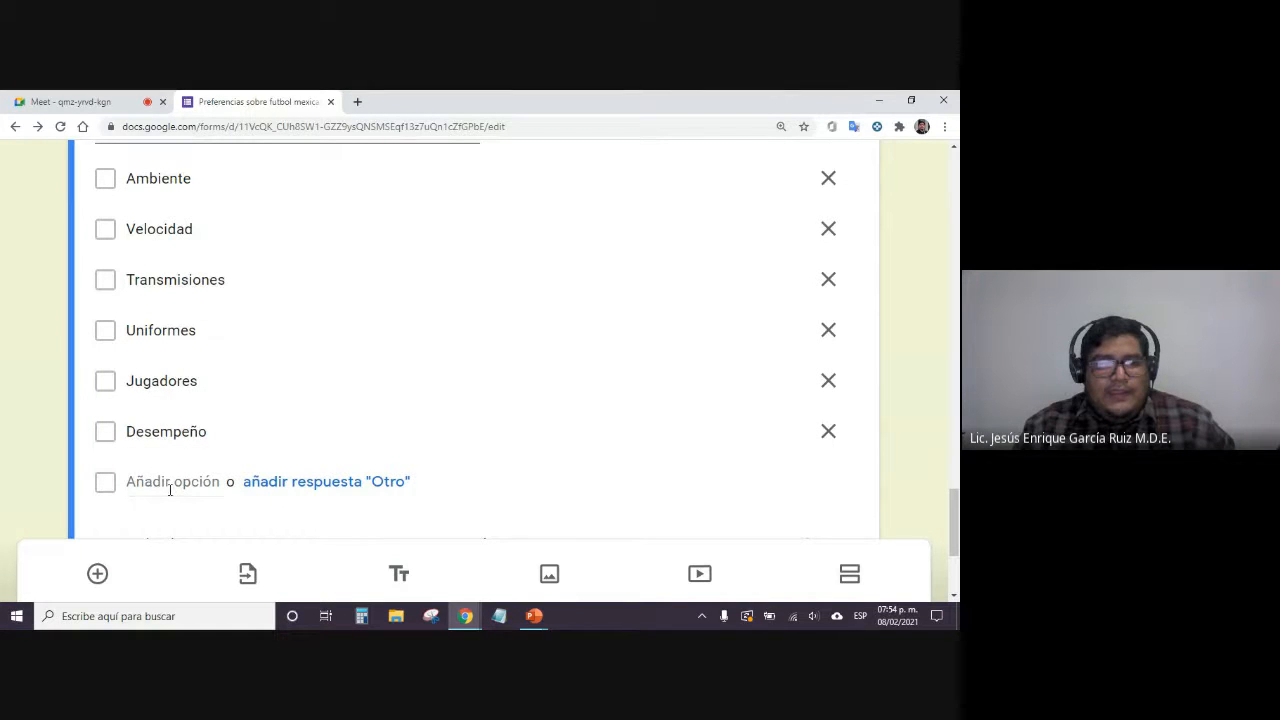
pyautogui.click(389, 489)
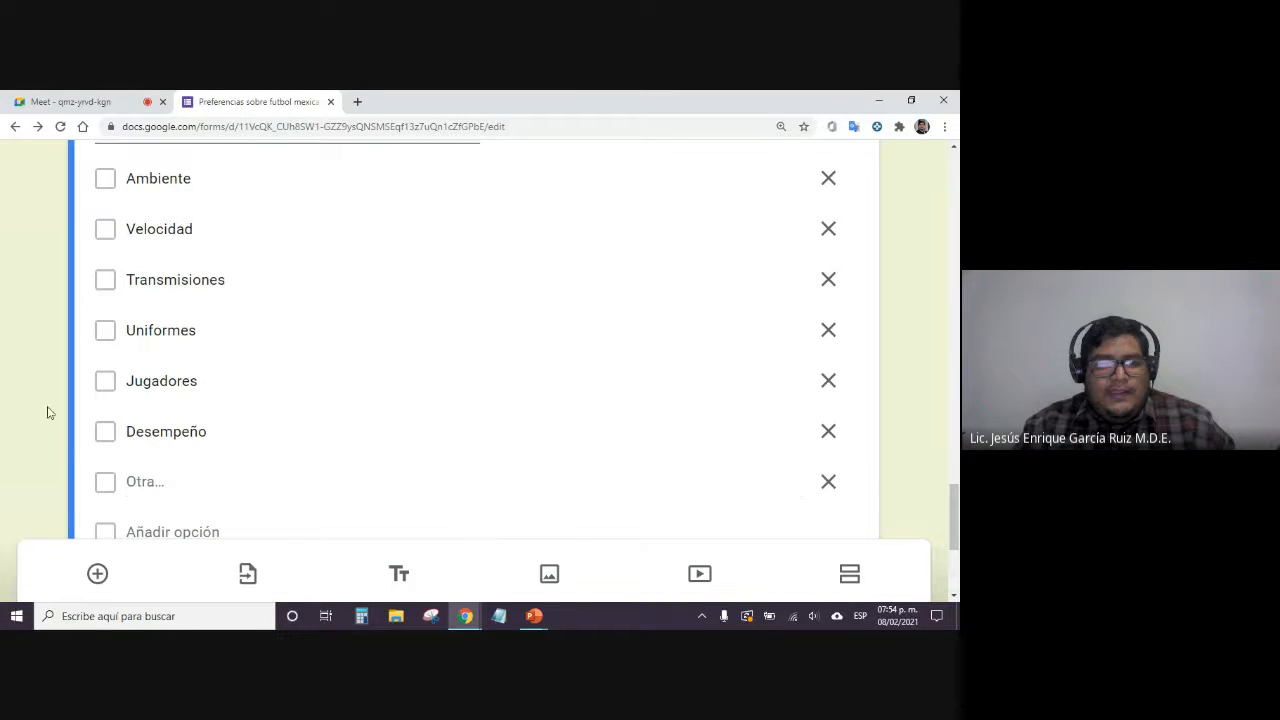
pyautogui.scroll(-3, 20, 380)
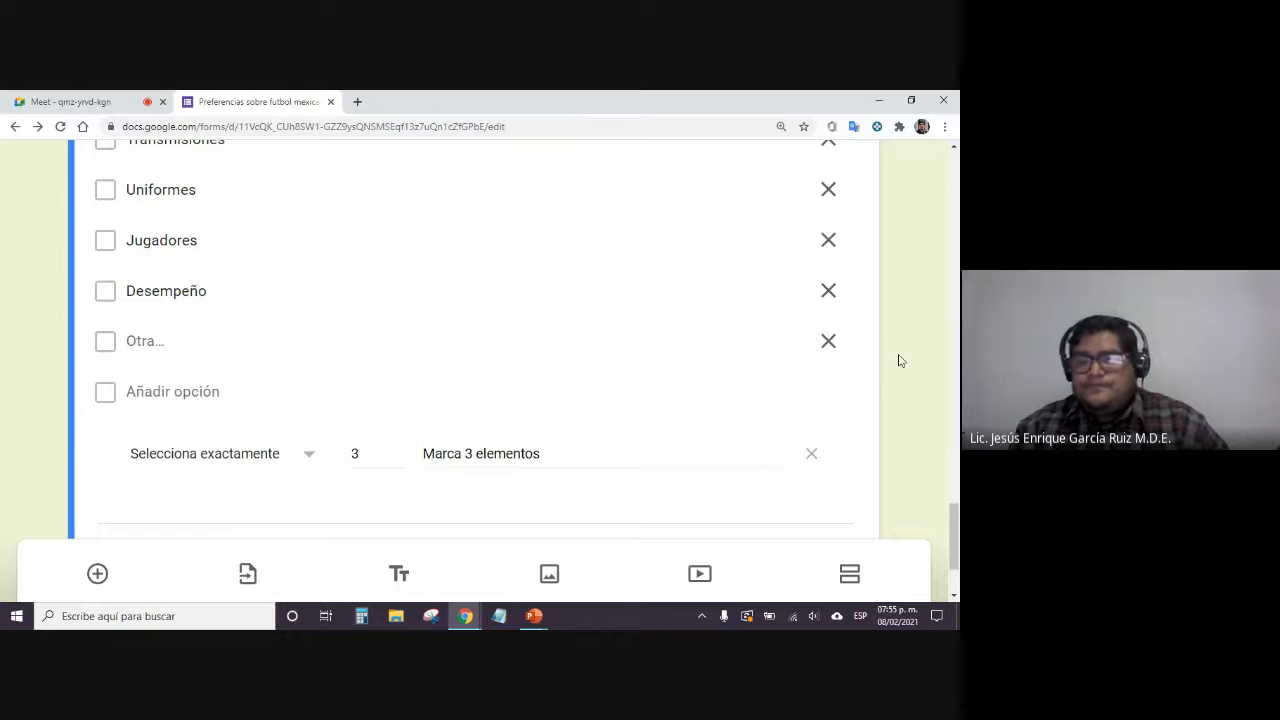
# Add a new section below question 4 at the end of the form
pyautogui.click(944, 126)
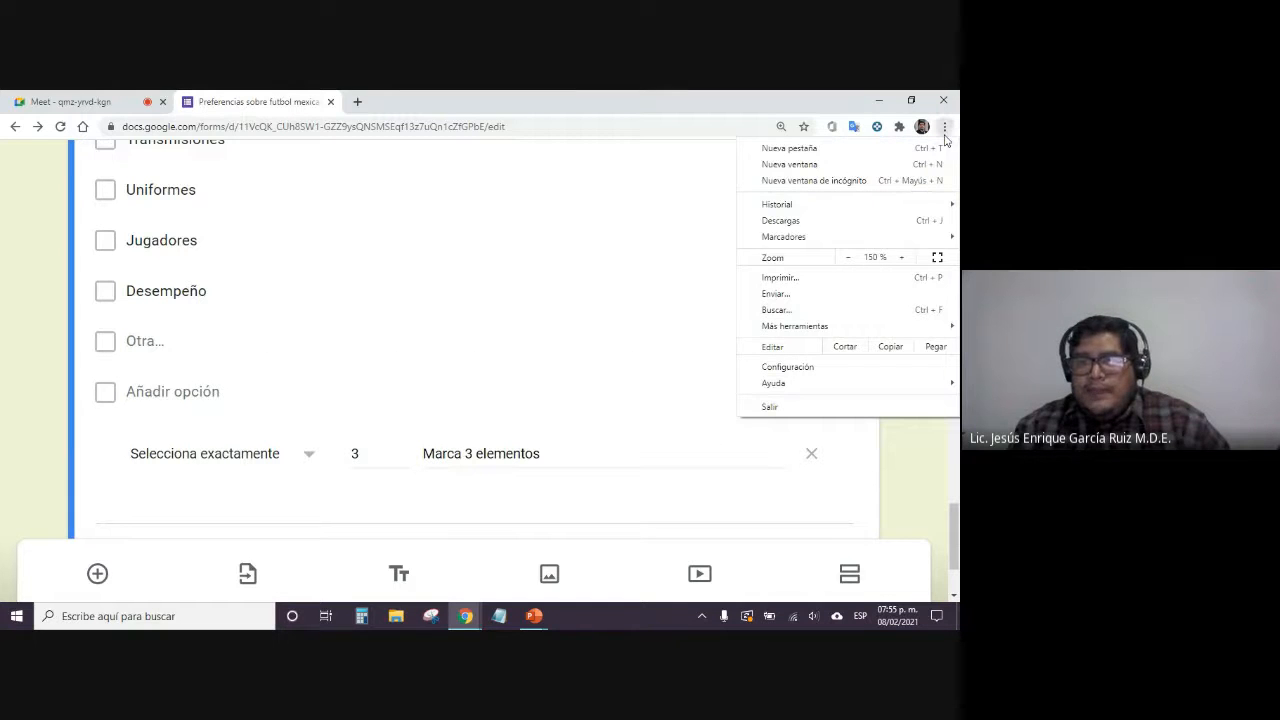
pyautogui.click(856, 258)
pyautogui.click(857, 258)
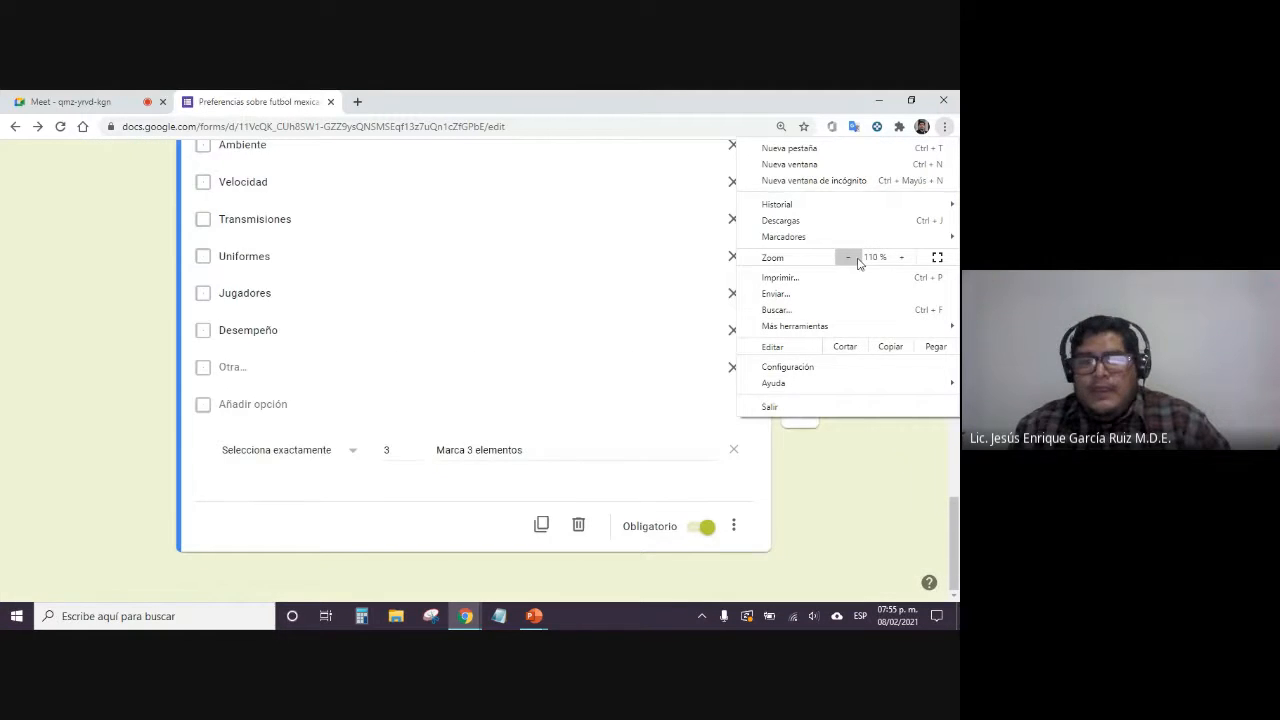
pyautogui.click(885, 448)
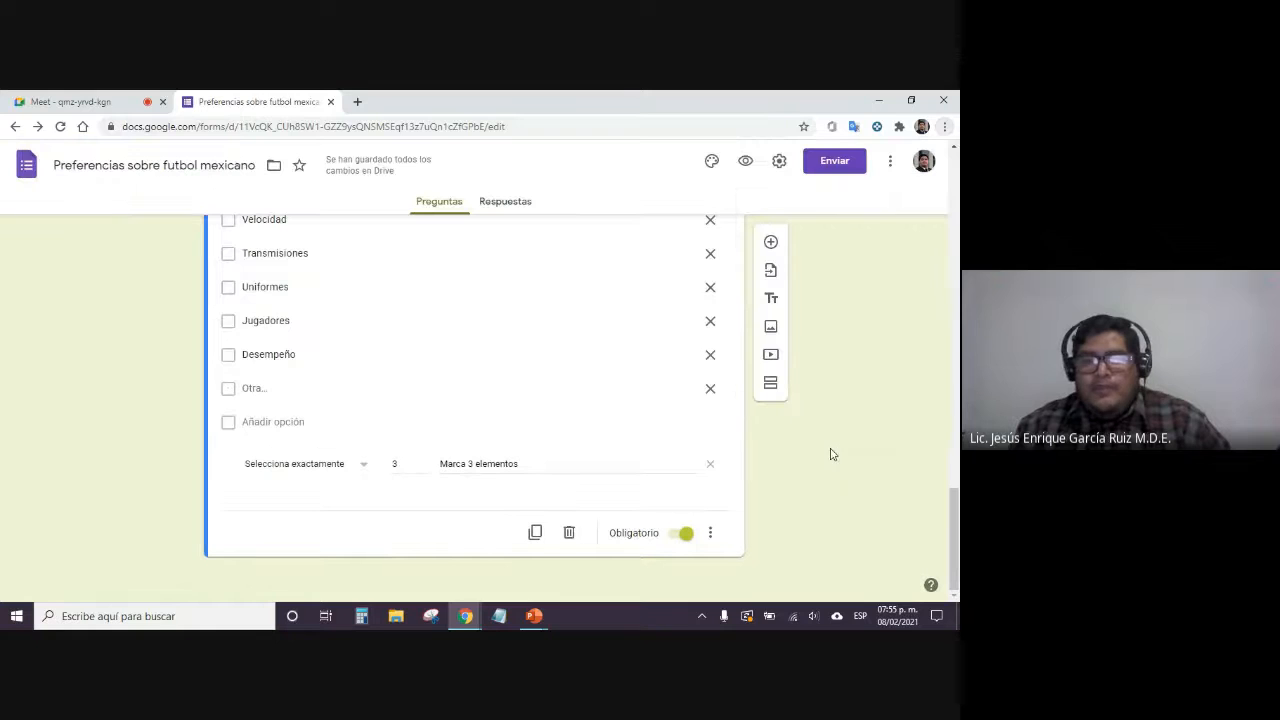
pyautogui.click(770, 383)
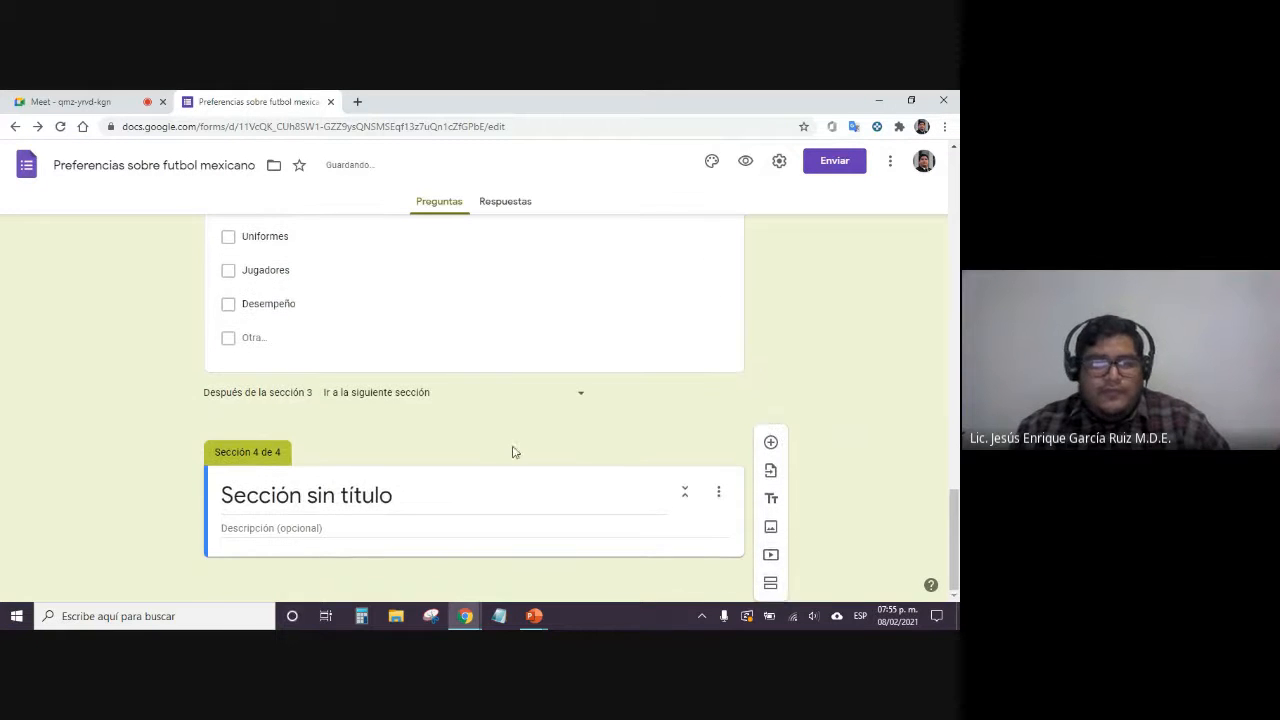
# Title section 4 "Ver el futbol", leaving its description empty
pyautogui.click(321, 492)
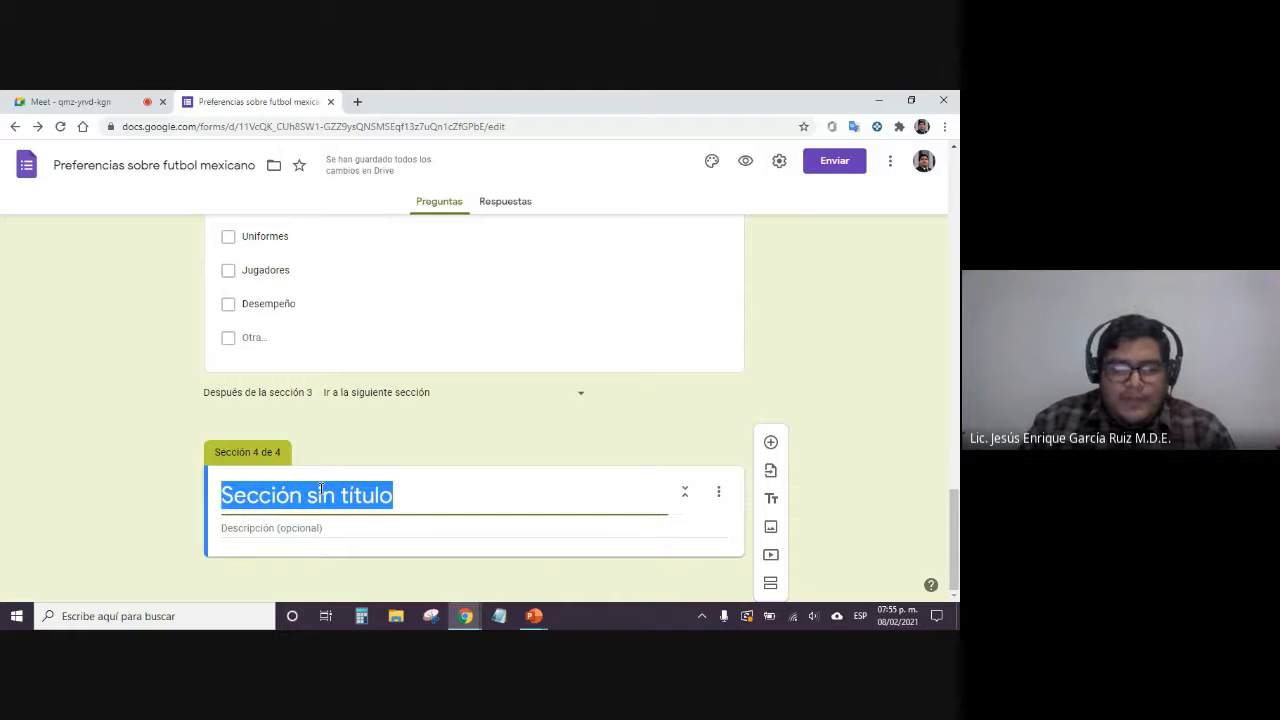
pyautogui.press('BackSpace')
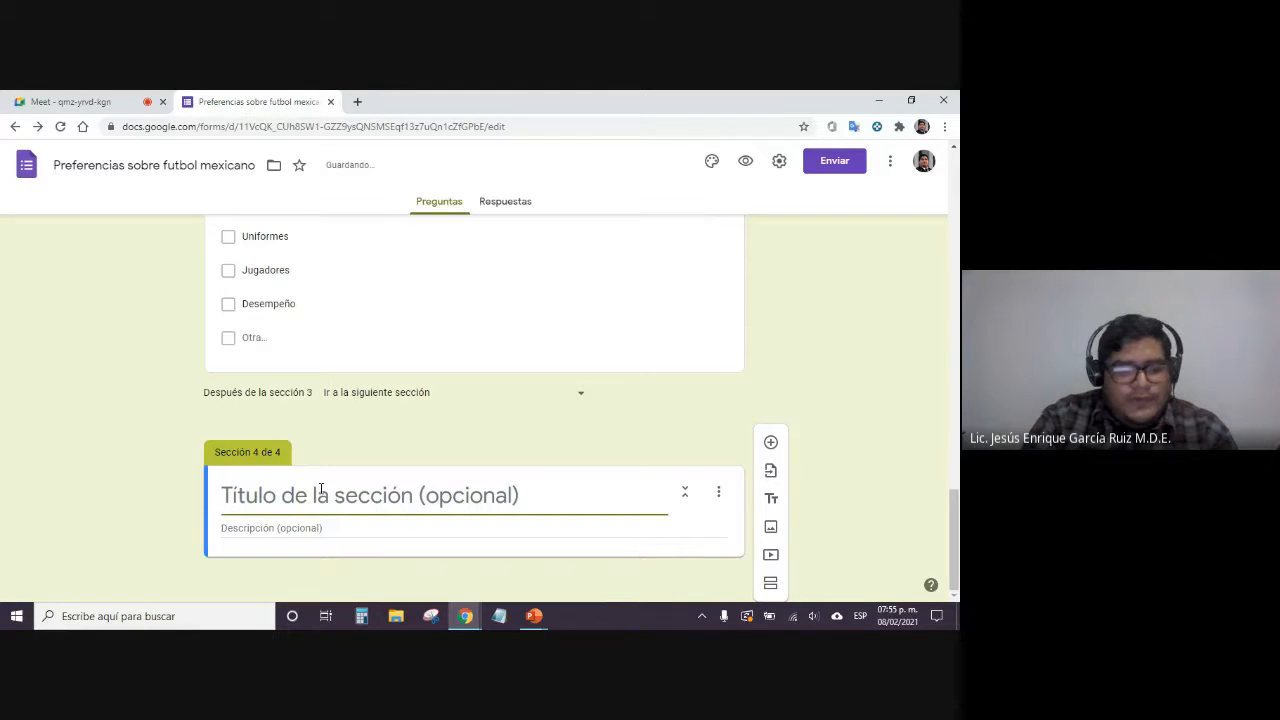
pyautogui.write('Ver')
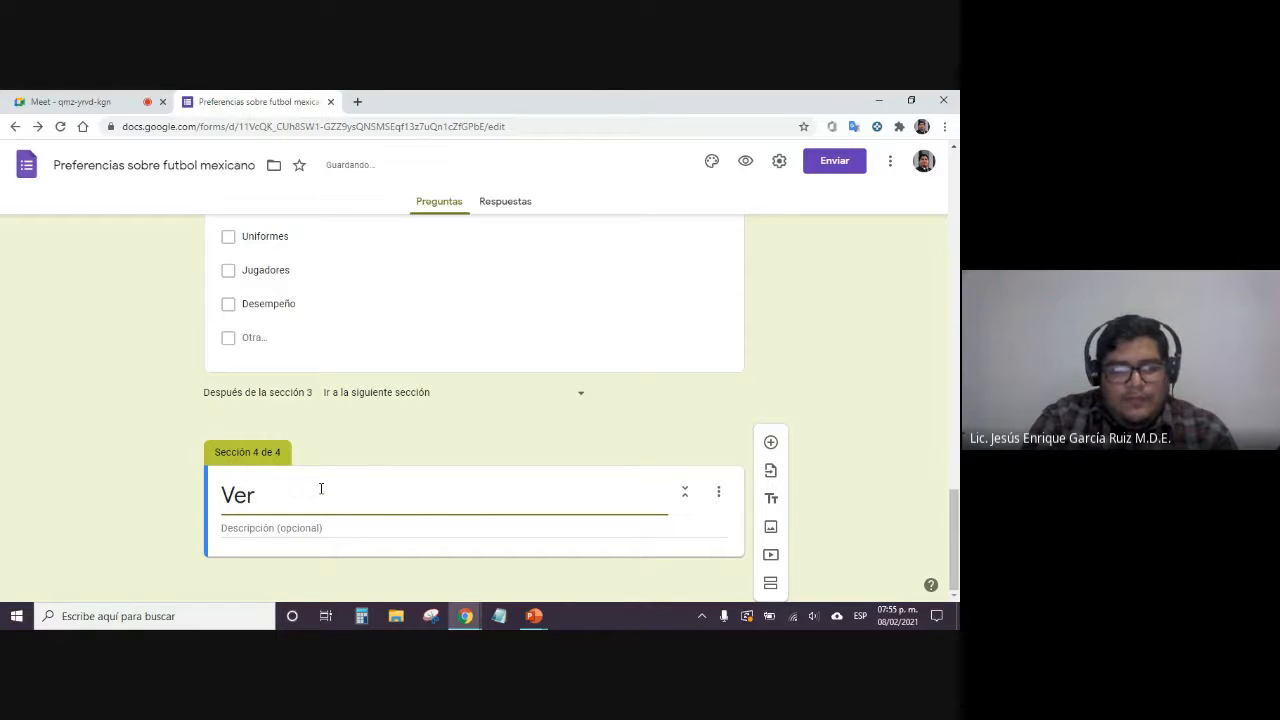
pyautogui.write(' el futbol')
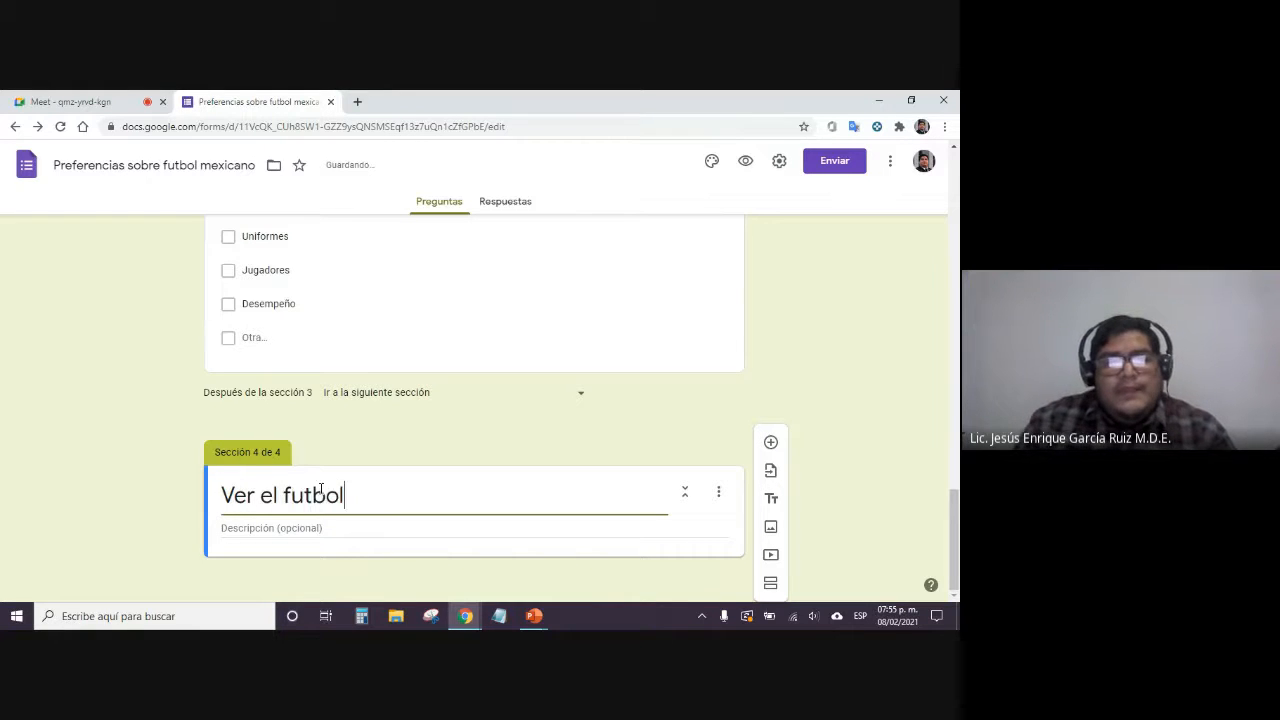
pyautogui.click(147, 406)
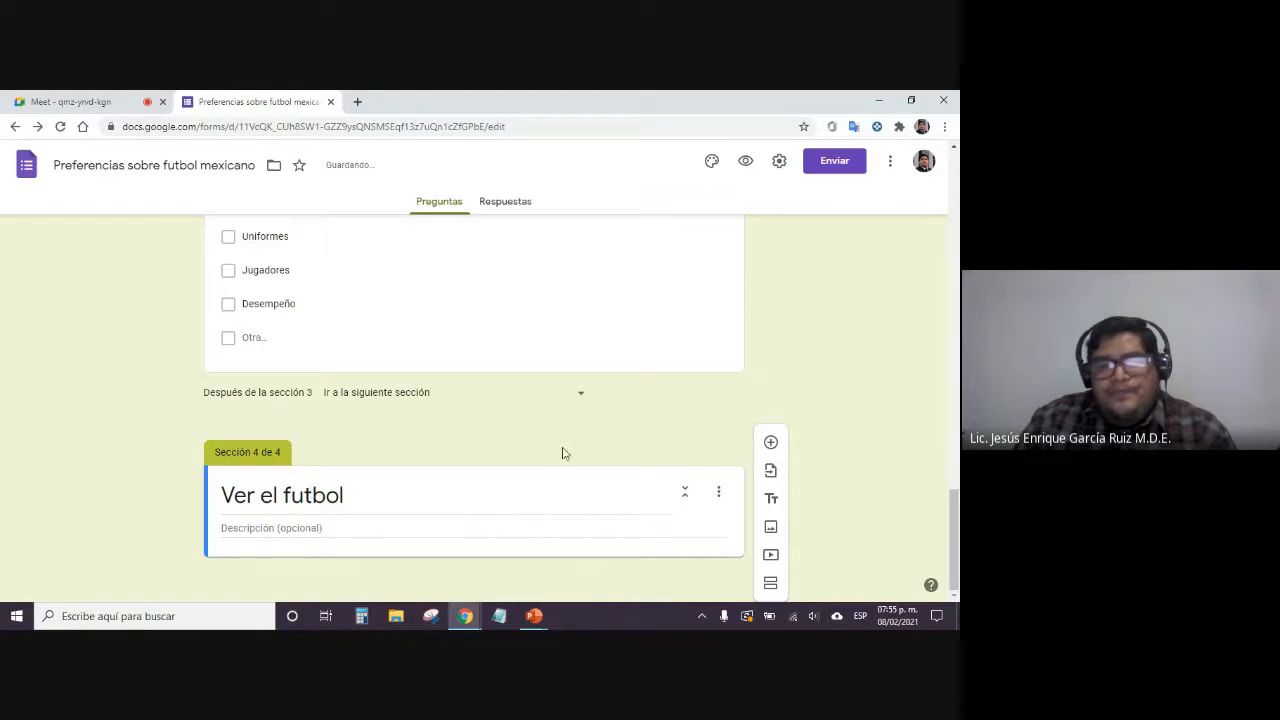
pyautogui.click(348, 529)
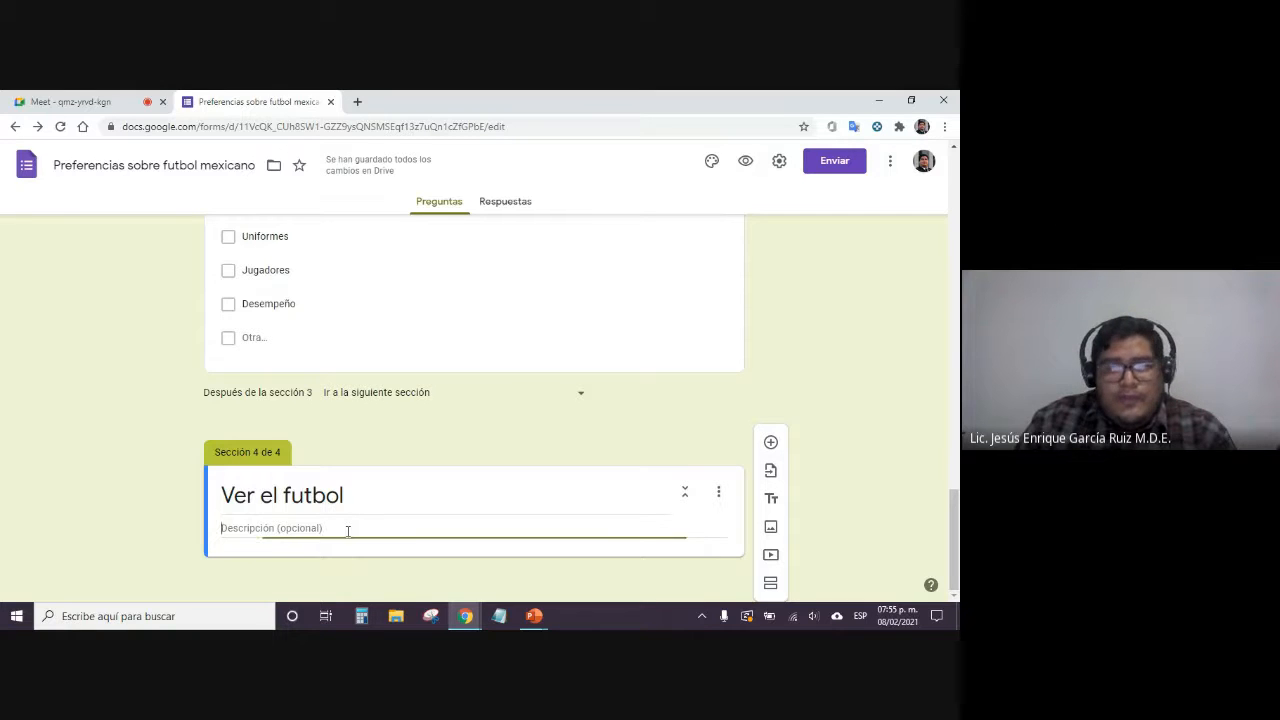
# Add a question to the "Ver el futbol" section and make it a linear scale (Escala lineal)
pyautogui.click(770, 442)
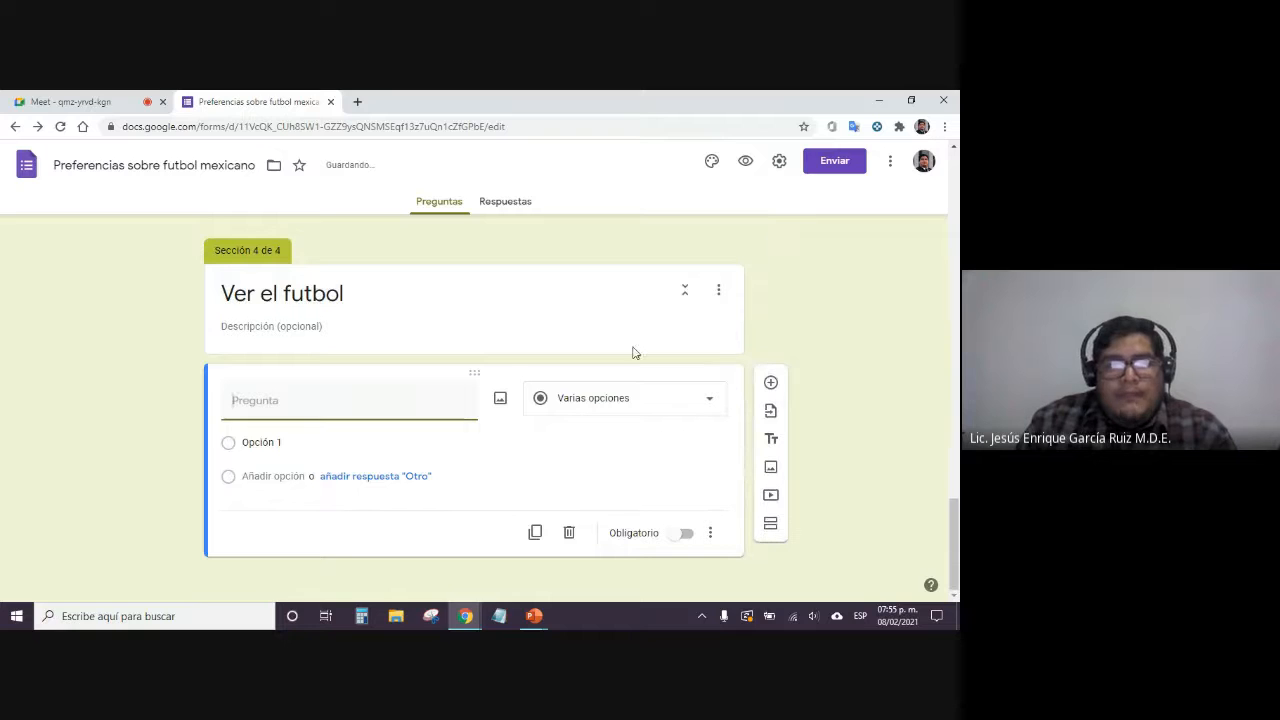
pyautogui.click(658, 405)
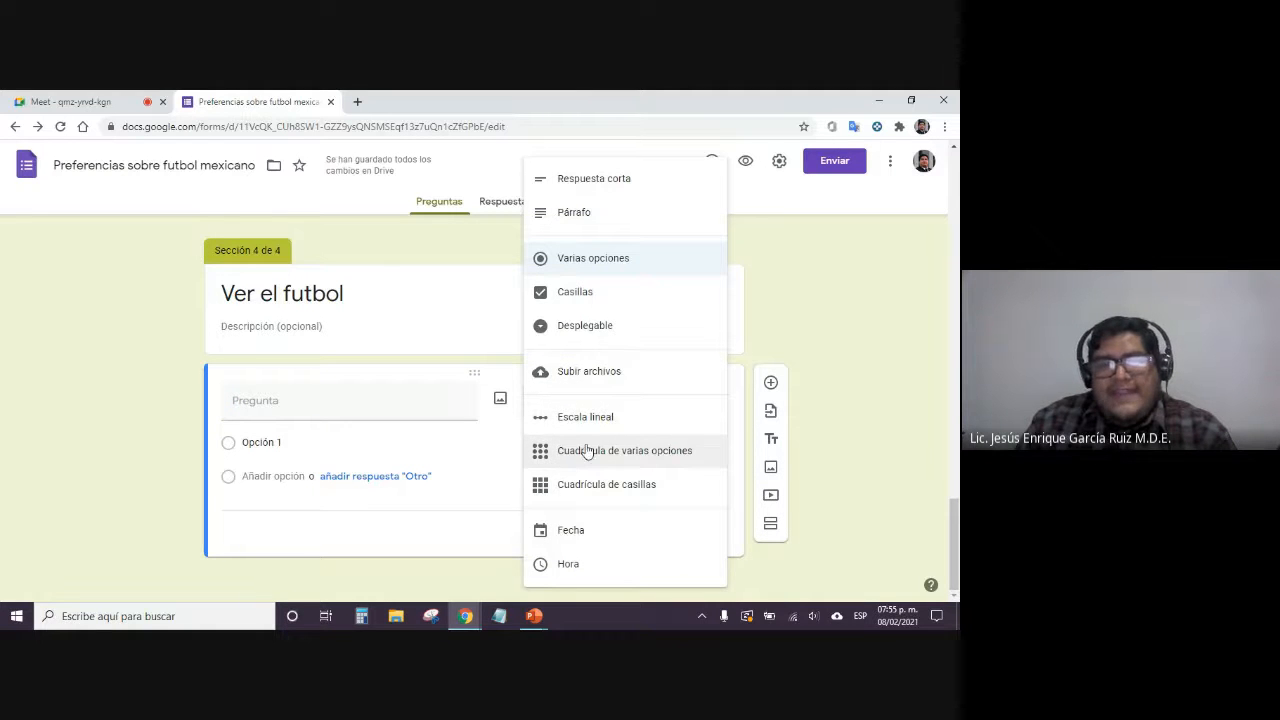
pyautogui.click(647, 420)
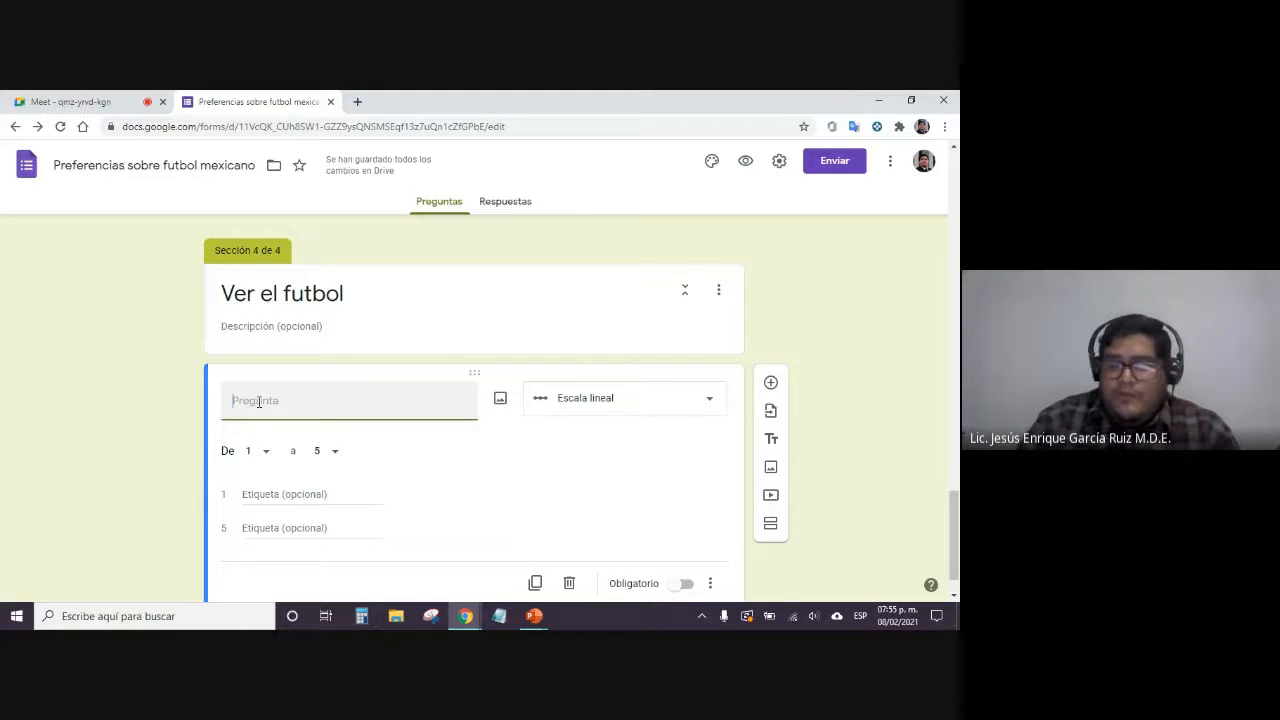
# Word the new question "5. Del 1 al 10, ¿Qué tanto te gusta ver el futbol en Tv Azteca?", accepting the spelling suggestion "¿Qué"
pyautogui.write('5.')
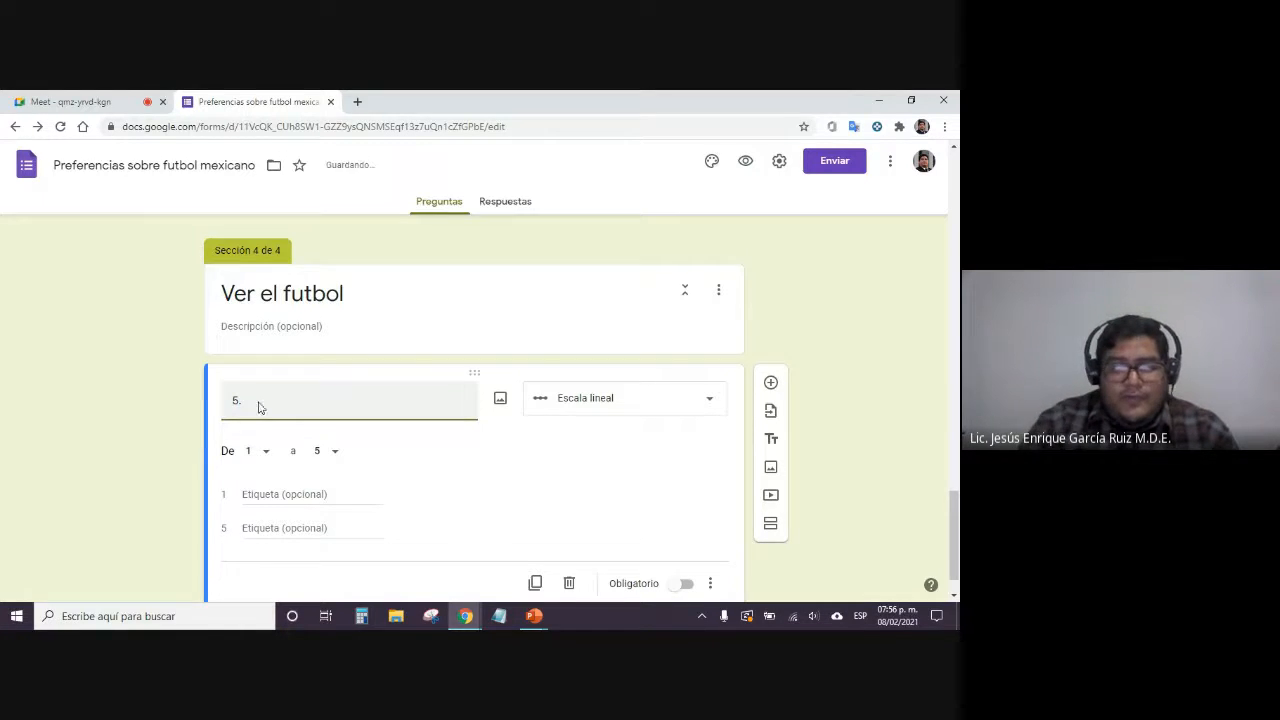
pyautogui.write(' Del')
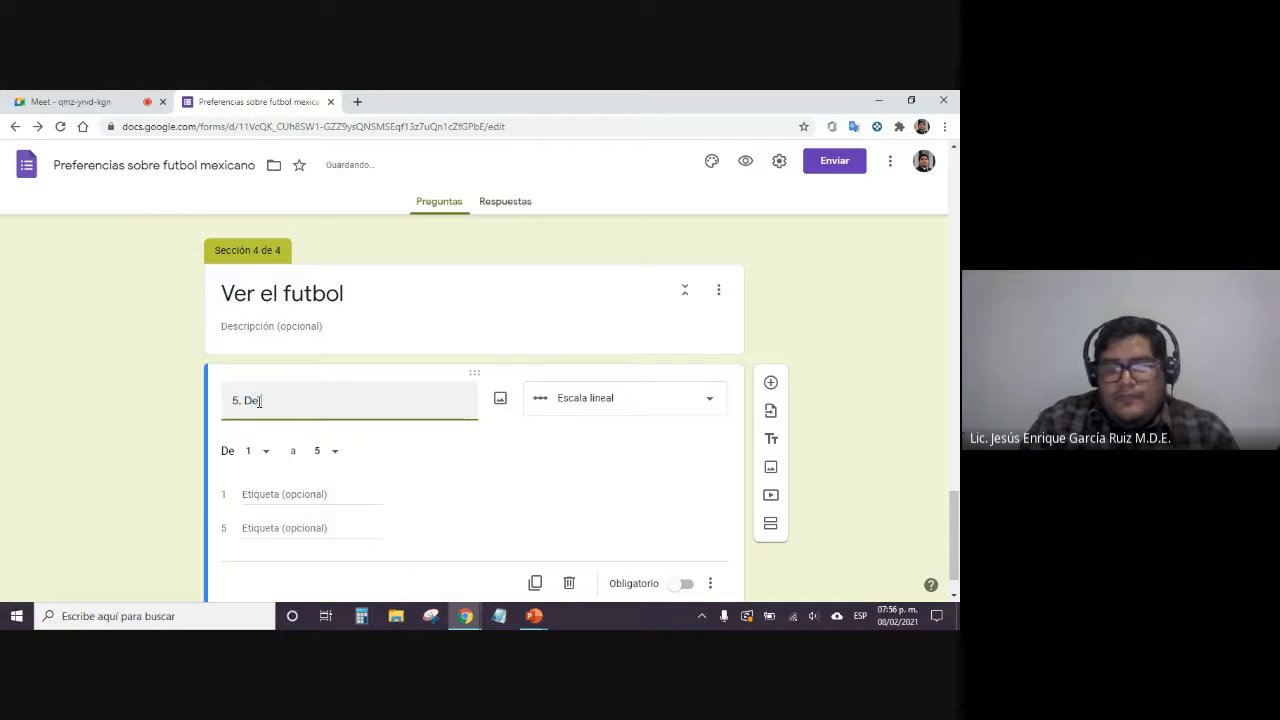
pyautogui.write(' 1 al 10, ¿')
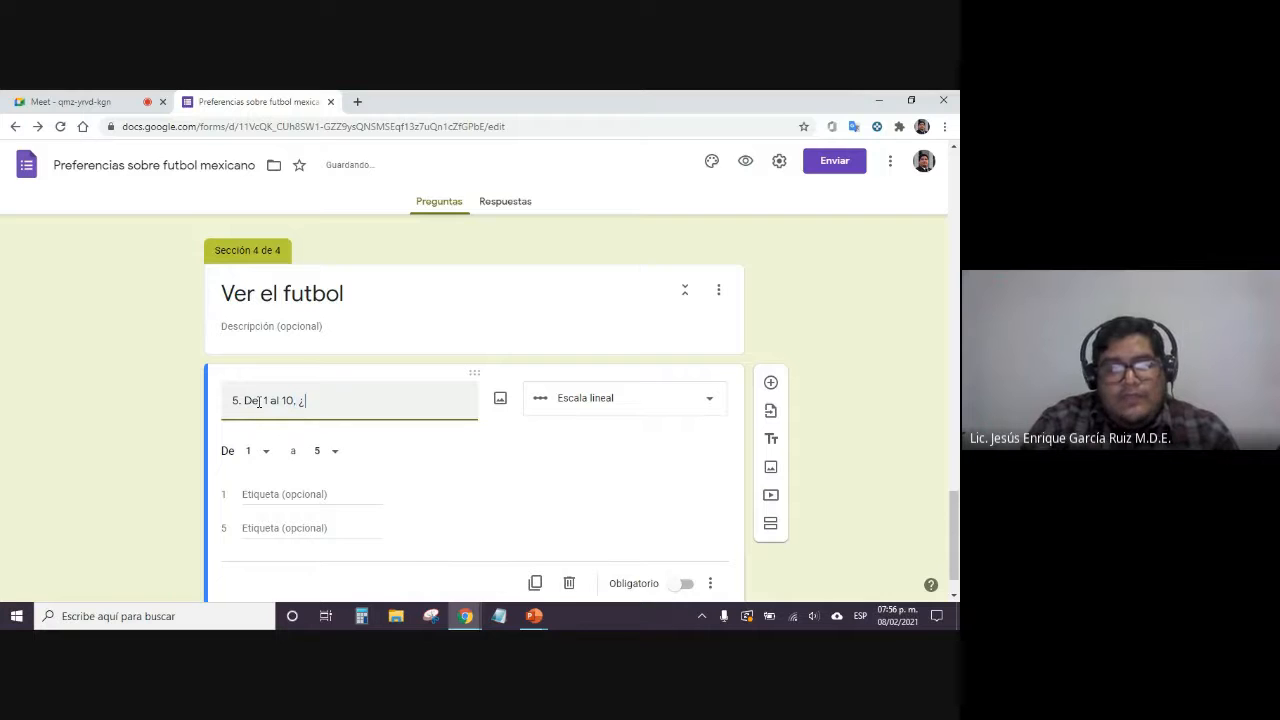
pyautogui.write('que tanto te')
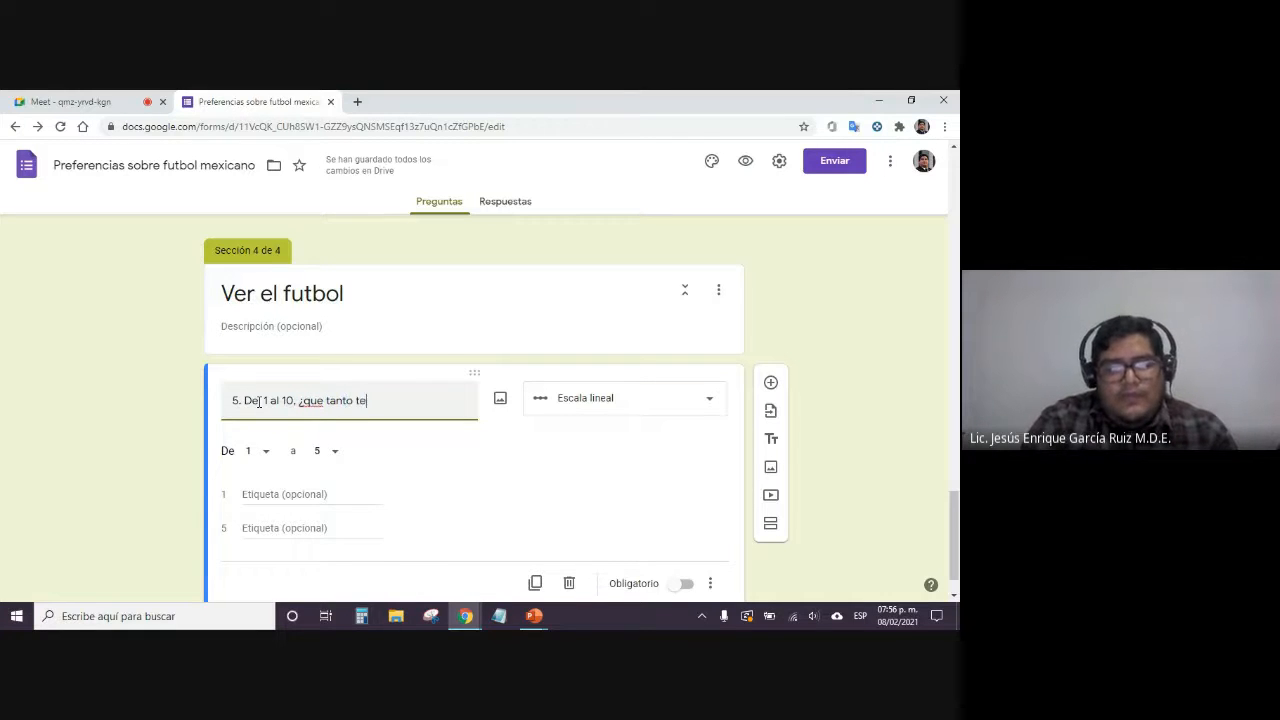
pyautogui.write(' gusta ver el')
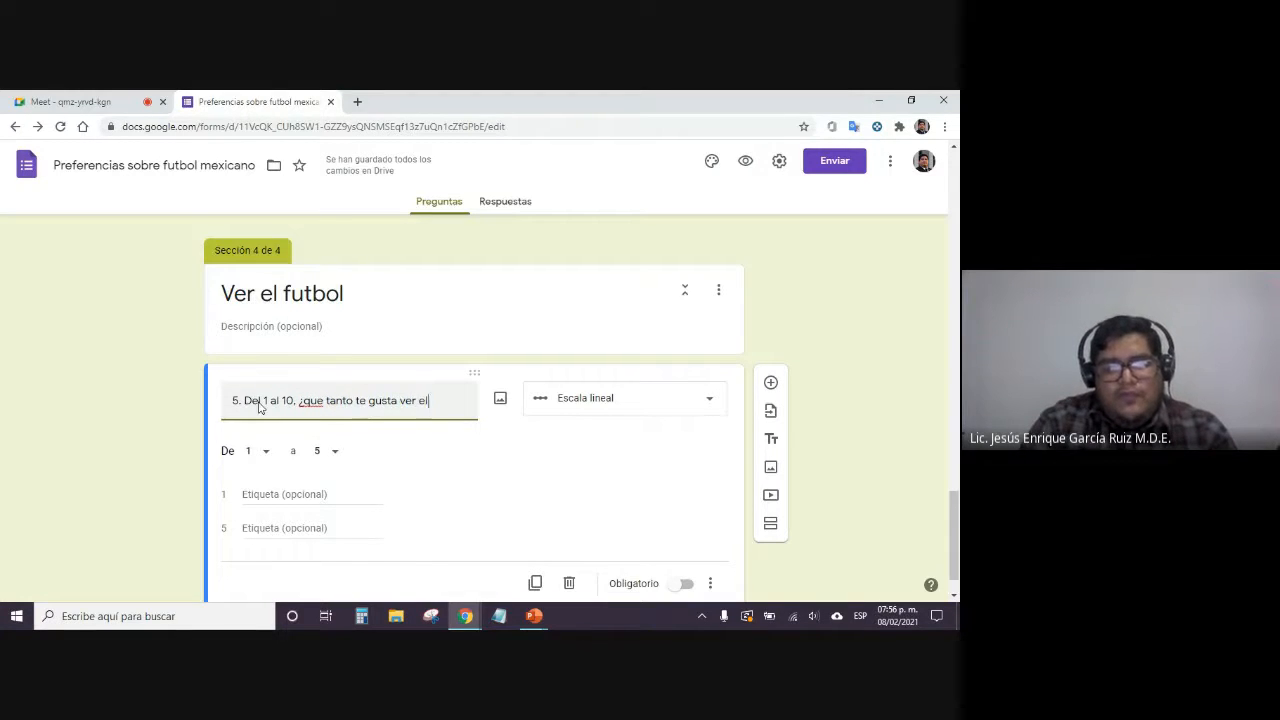
pyautogui.write(' futbol en ')
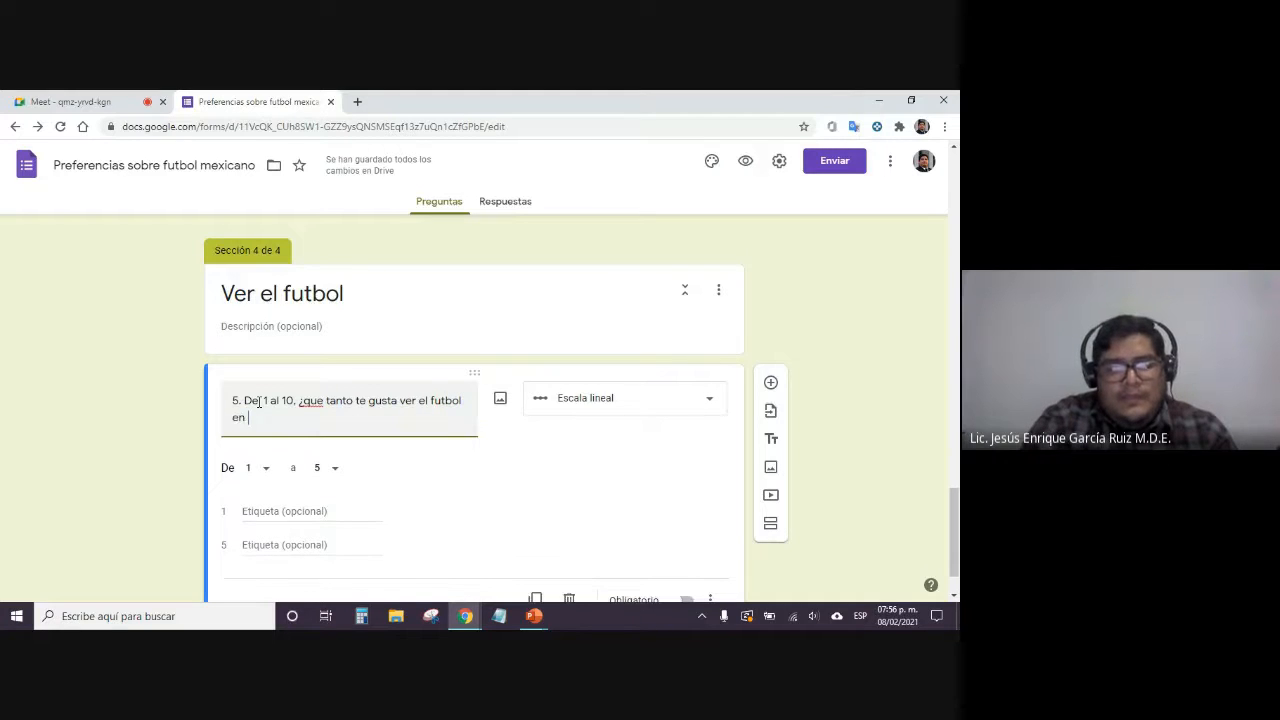
pyautogui.write('Tv Azteca')
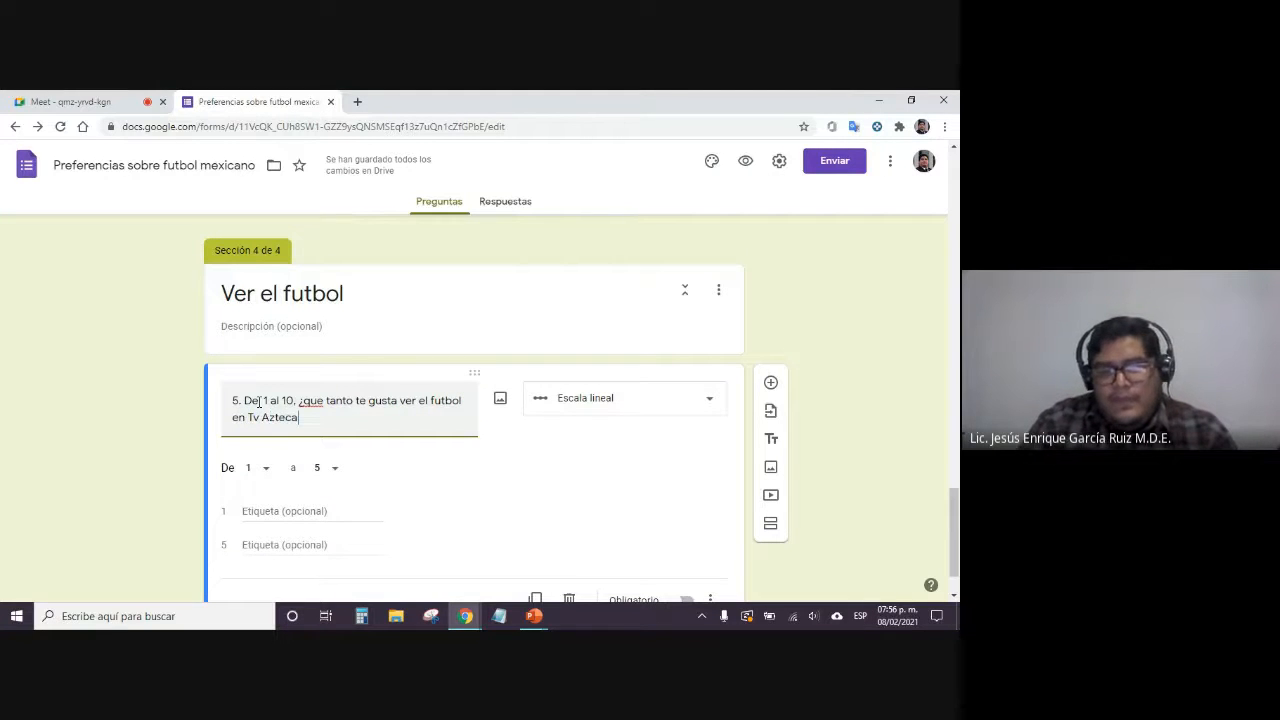
pyautogui.write('?')
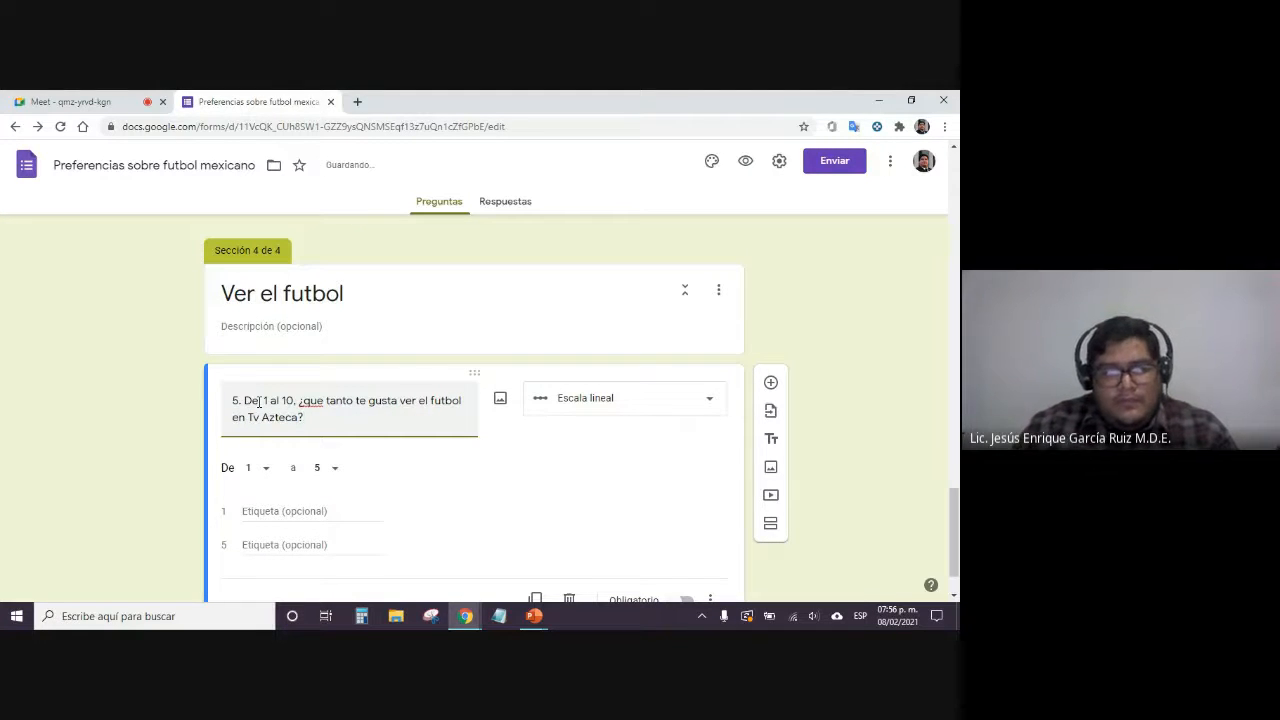
pyautogui.rightClick(313, 400)
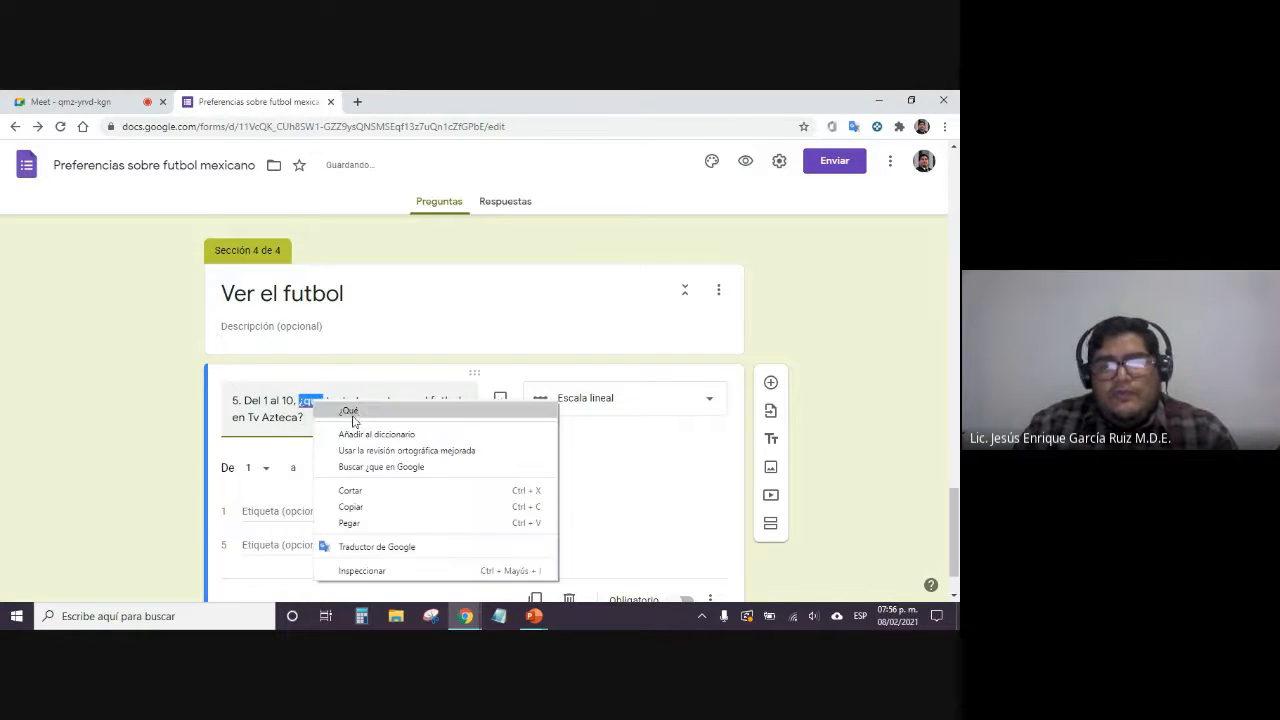
pyautogui.click(350, 416)
# Set the upper limit of question 5's linear scale to 10
pyautogui.click(944, 126)
pyautogui.click(902, 258)
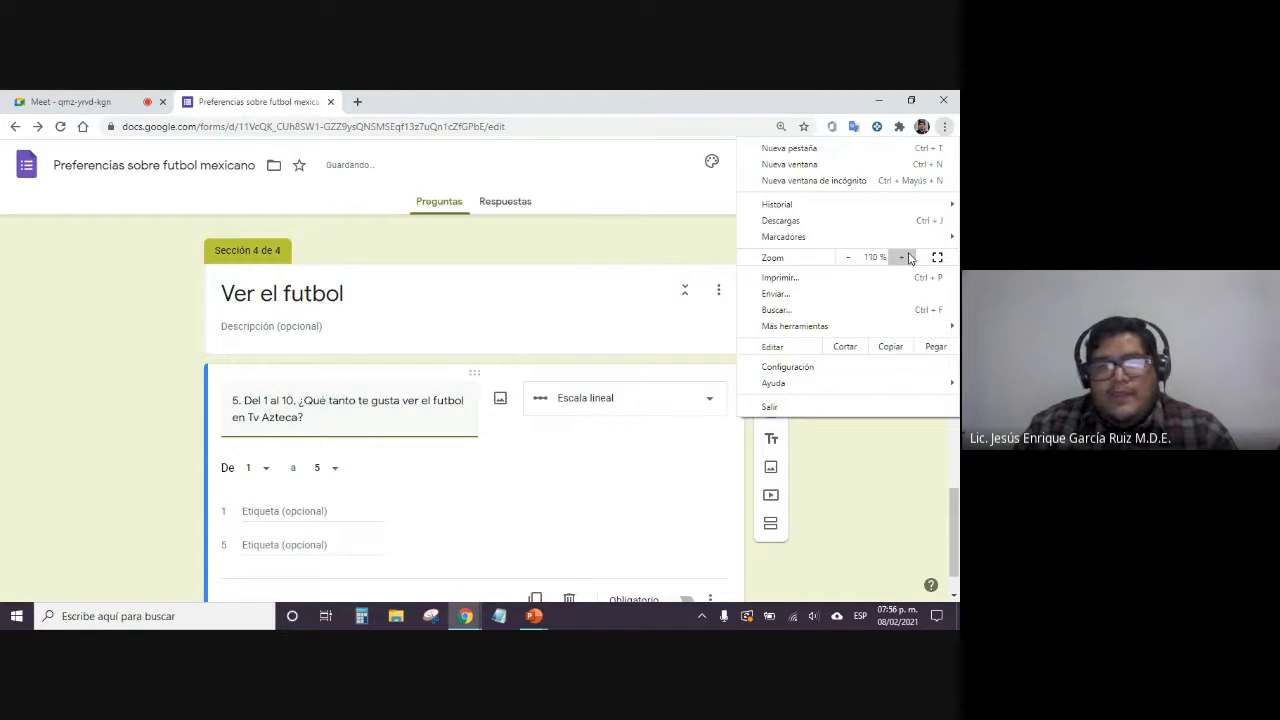
pyautogui.click(902, 258)
pyautogui.click(902, 258)
pyautogui.click(541, 347)
pyautogui.scroll(-1, 537, 347)
pyautogui.scroll(-1, 534, 347)
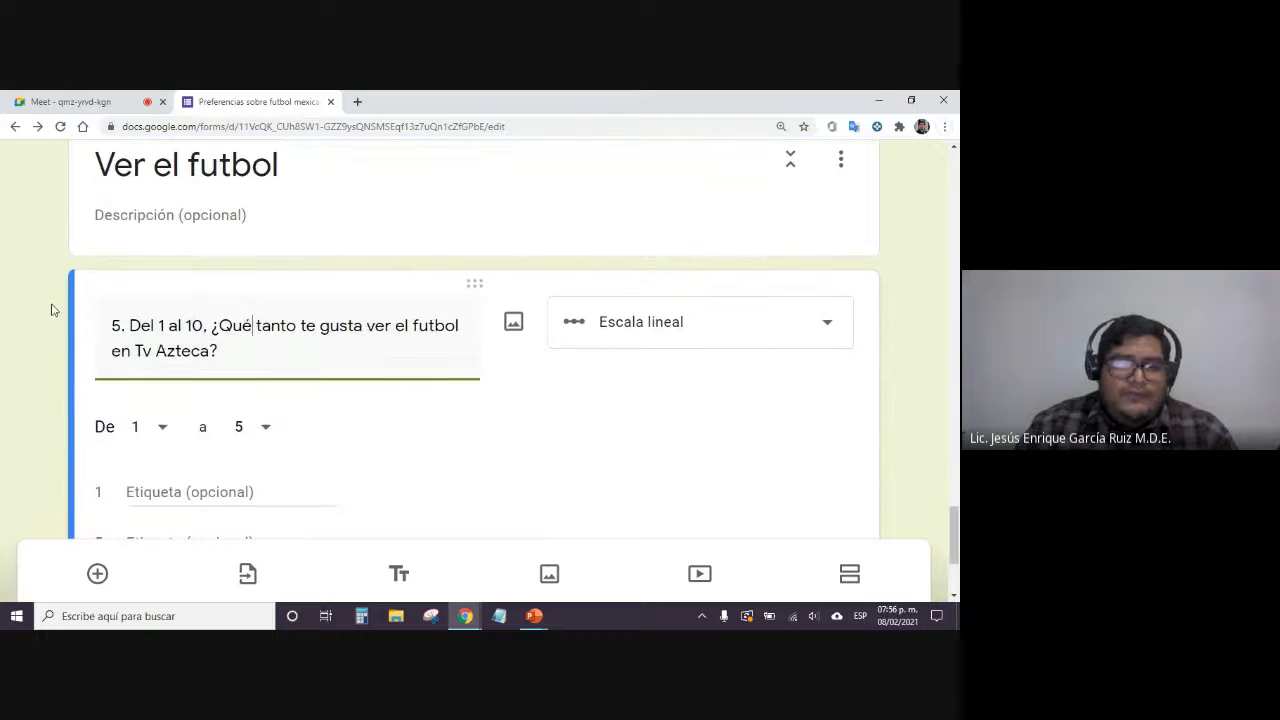
pyautogui.scroll(-1, 63, 270)
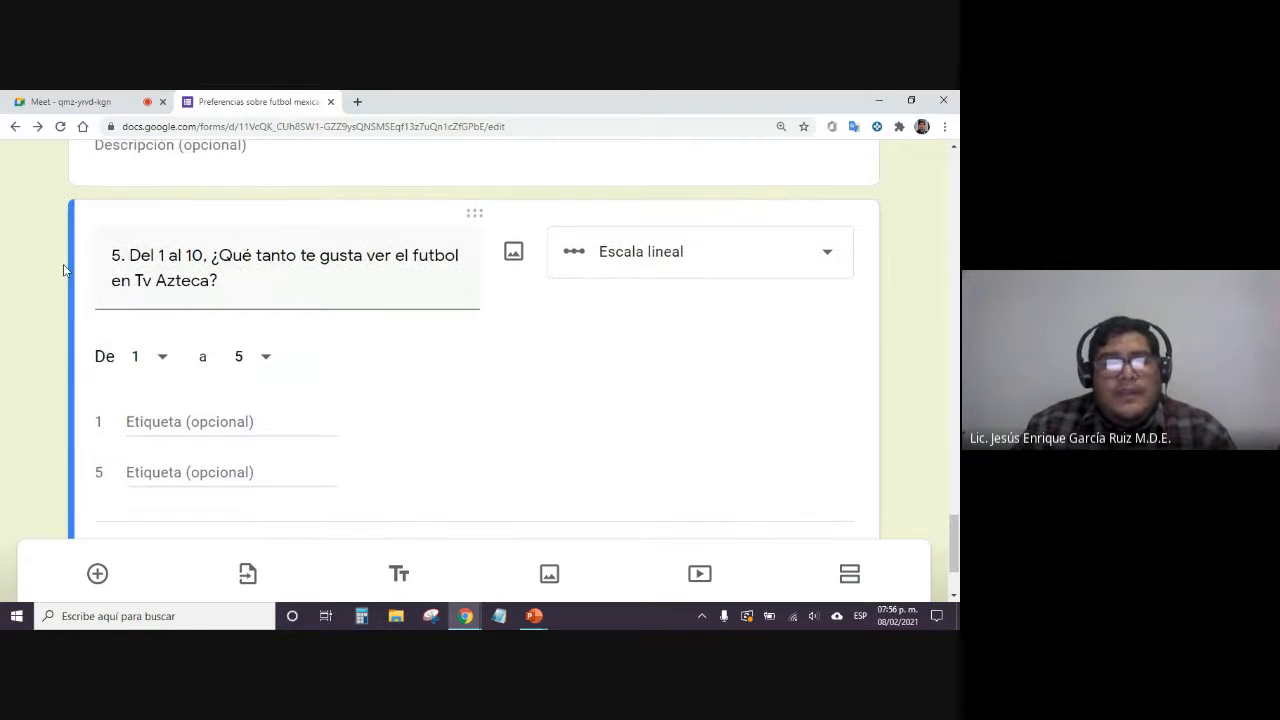
pyautogui.click(152, 256)
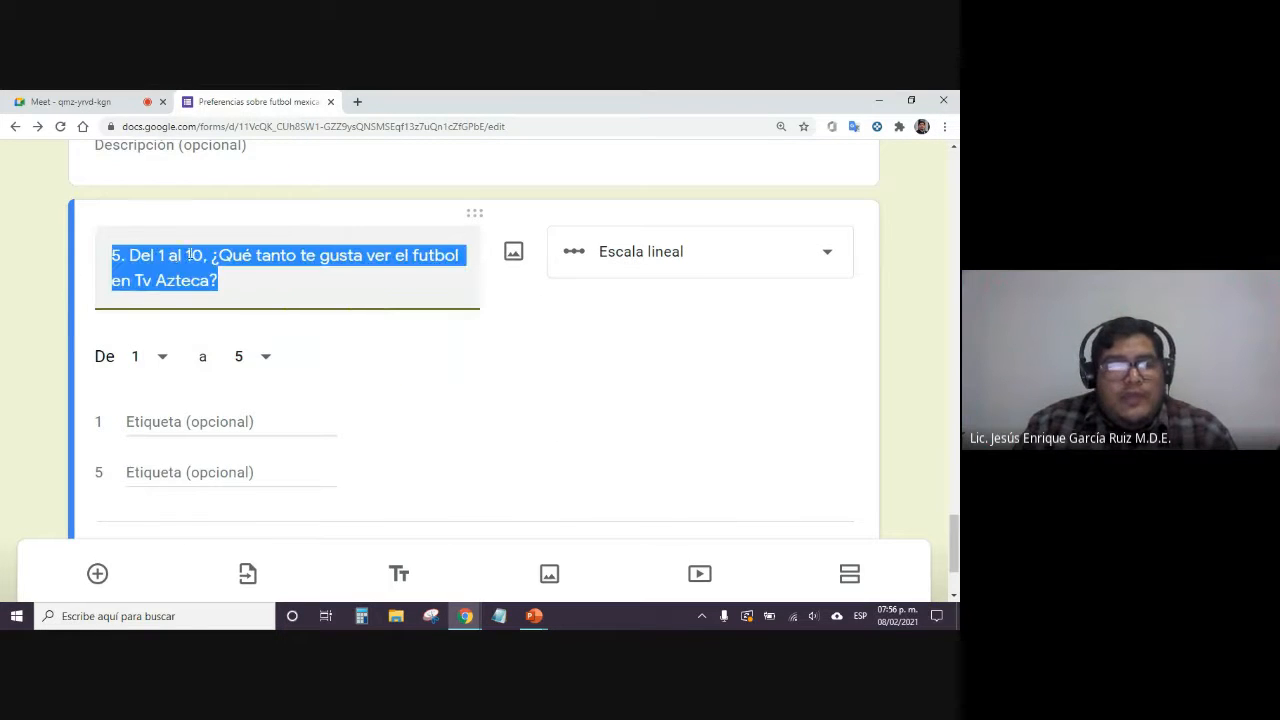
pyautogui.click(190, 281)
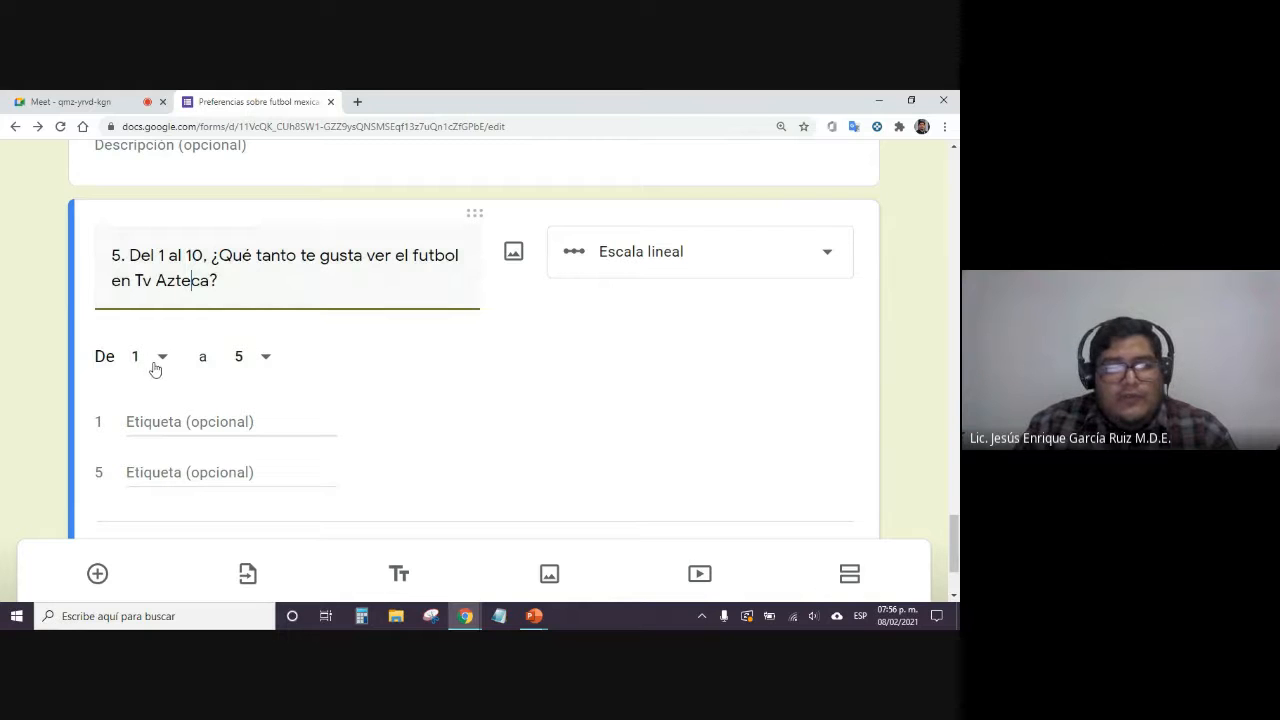
pyautogui.click(262, 358)
pyautogui.scroll(-1, 251, 380)
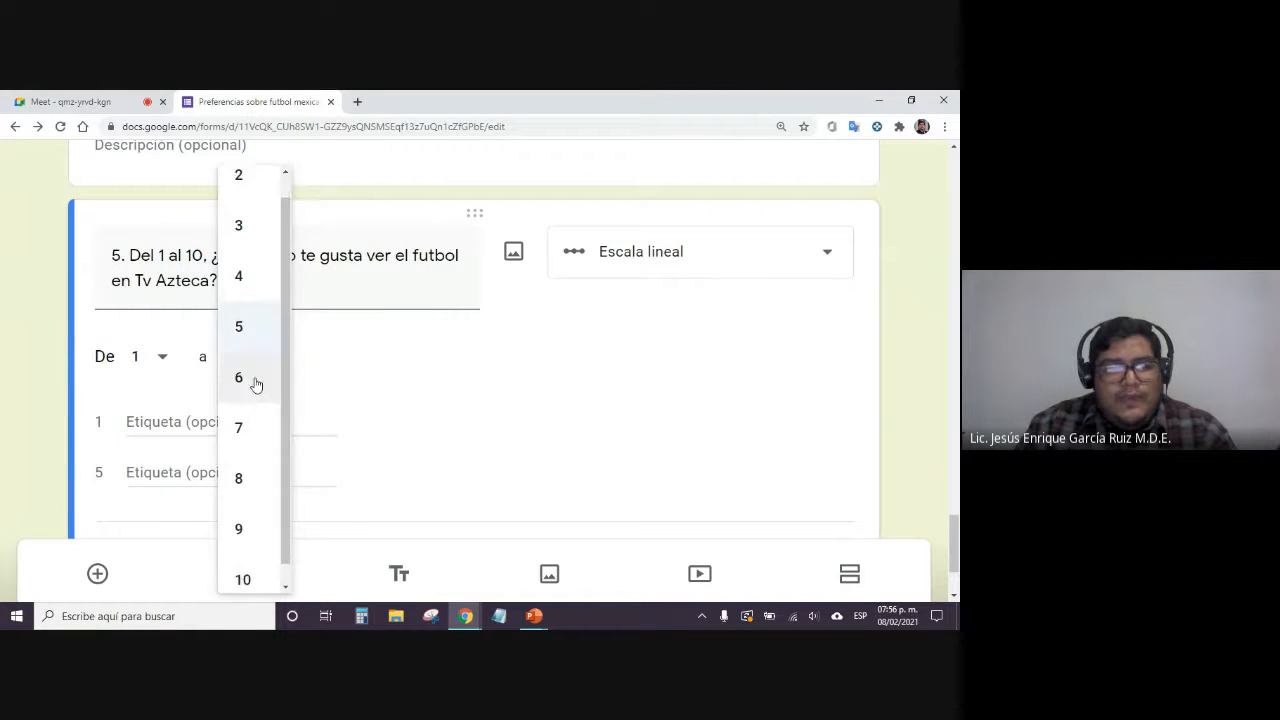
pyautogui.click(246, 560)
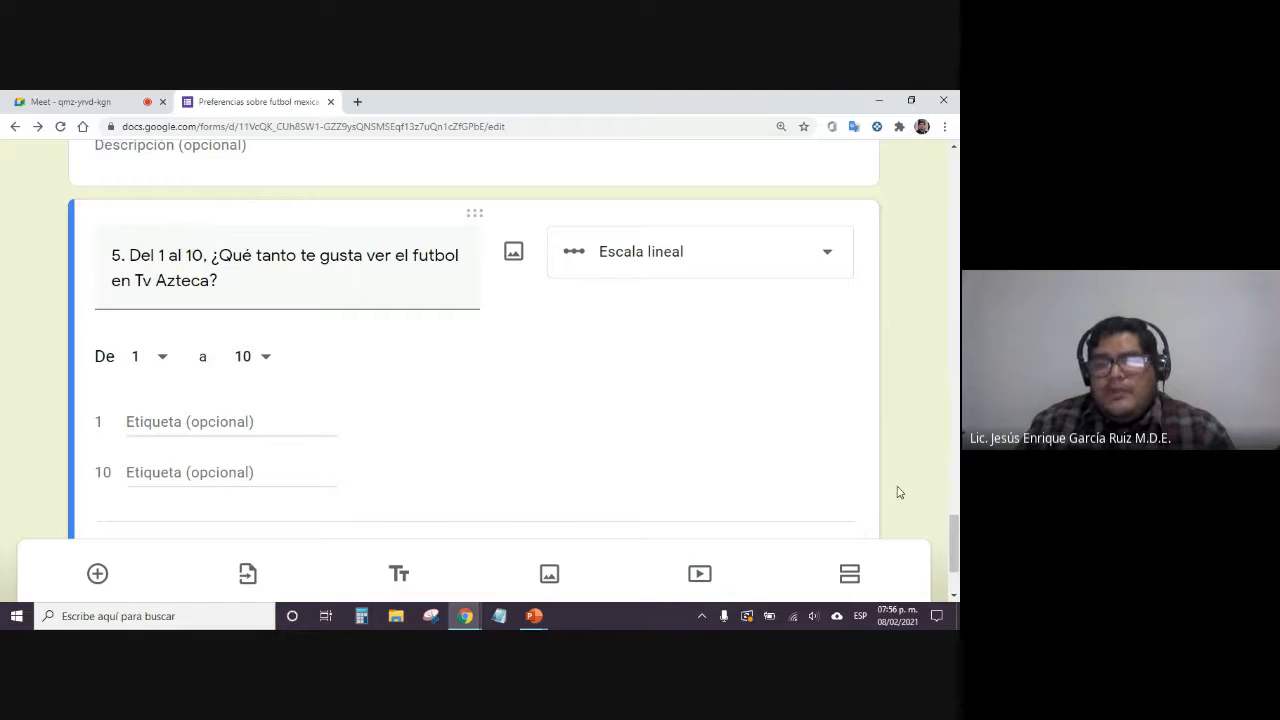
pyautogui.keyDown('ctrl'); pyautogui.scroll(-2, 913, 423); pyautogui.keyUp('ctrl')
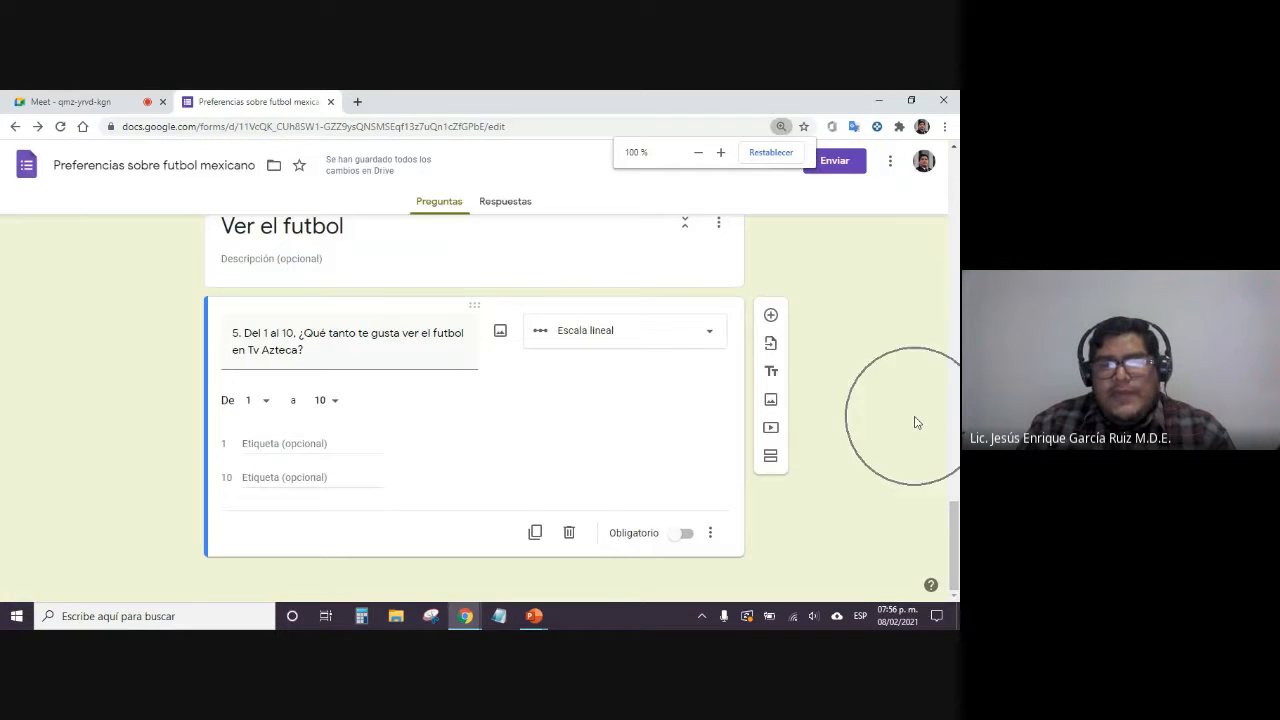
# Preview the form, answer "Entre 29 y 38 años" to question 1 and "Si" to question 2, and continue to page 3
pyautogui.click(744, 160)
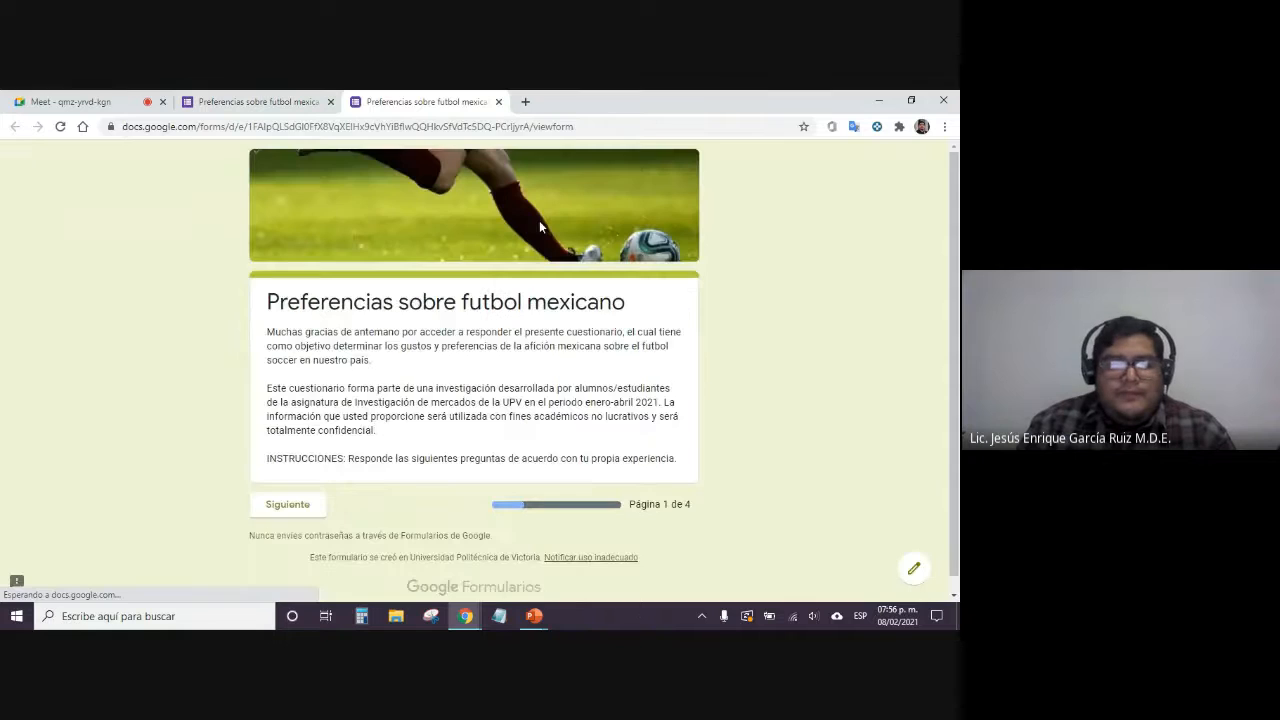
pyautogui.scroll(-1, 400, 380)
pyautogui.click(285, 488)
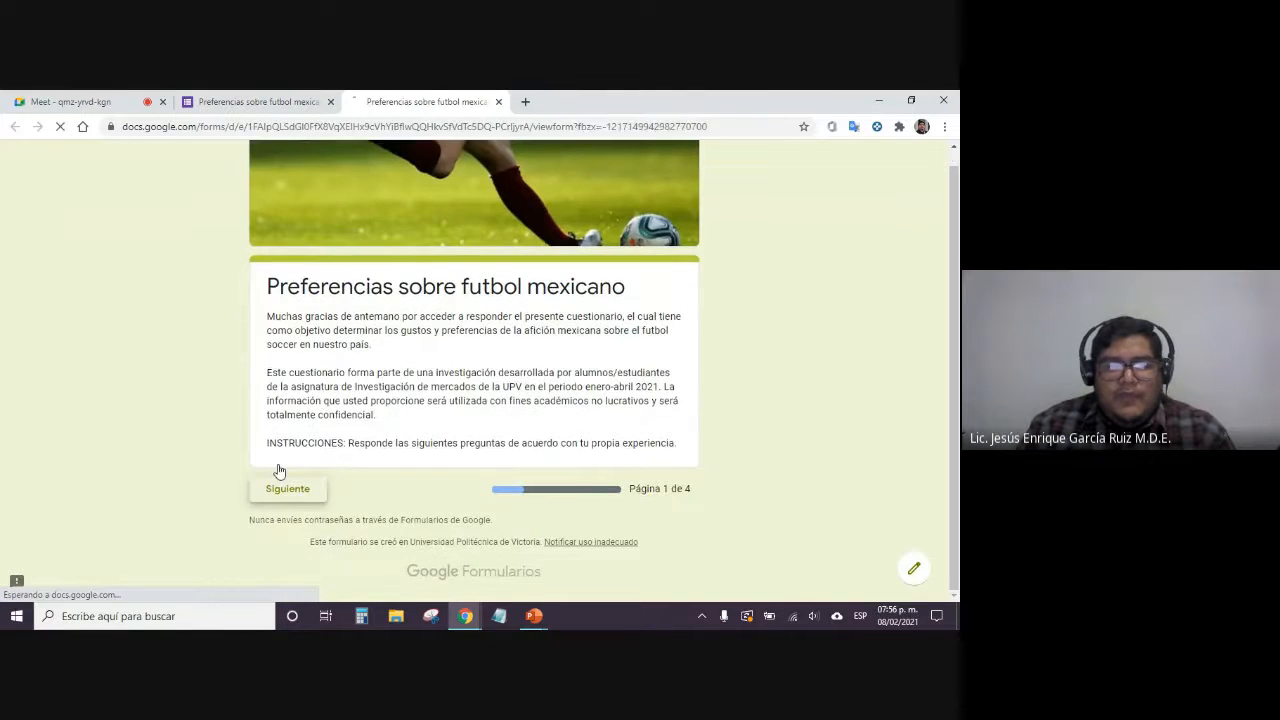
pyautogui.scroll(-3, 318, 270)
pyautogui.click(318, 253)
pyautogui.click(276, 410)
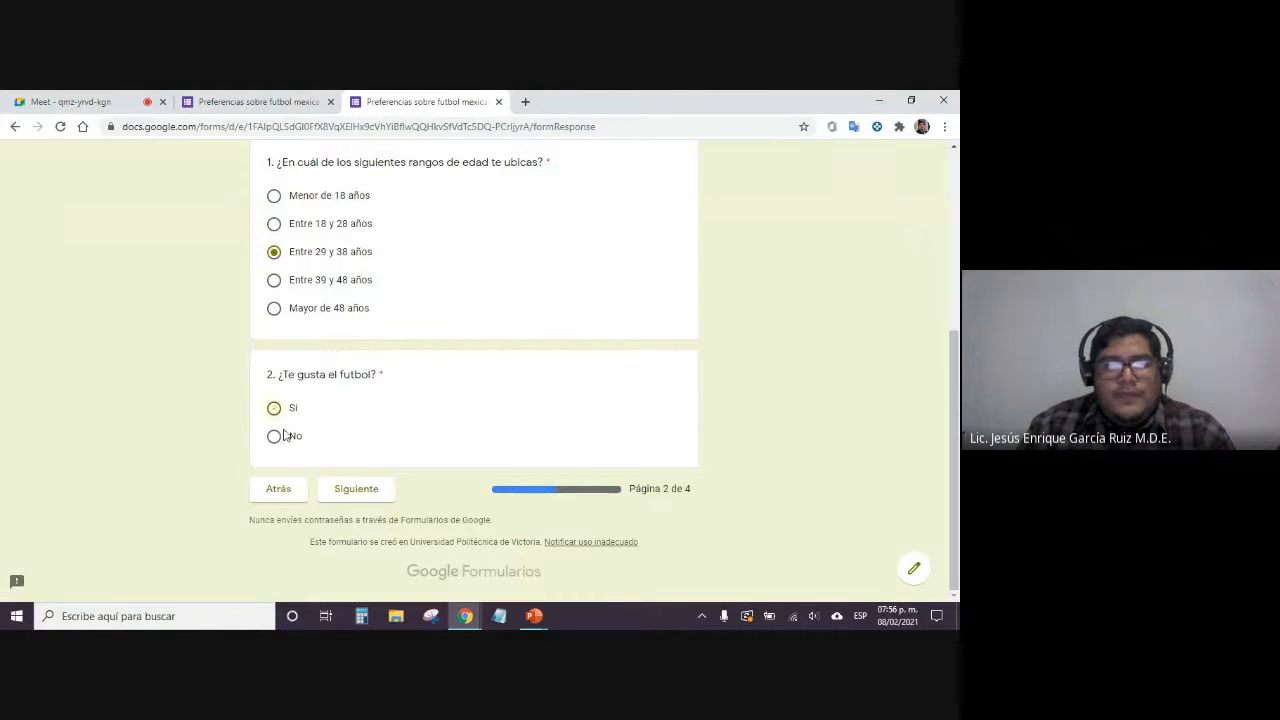
pyautogui.click(356, 490)
# Answer "Opción 5" to question 3, select Transmisiones, Uniformes and Jugadores in question 4, and continue to the last page
pyautogui.scroll(-4, 354, 491)
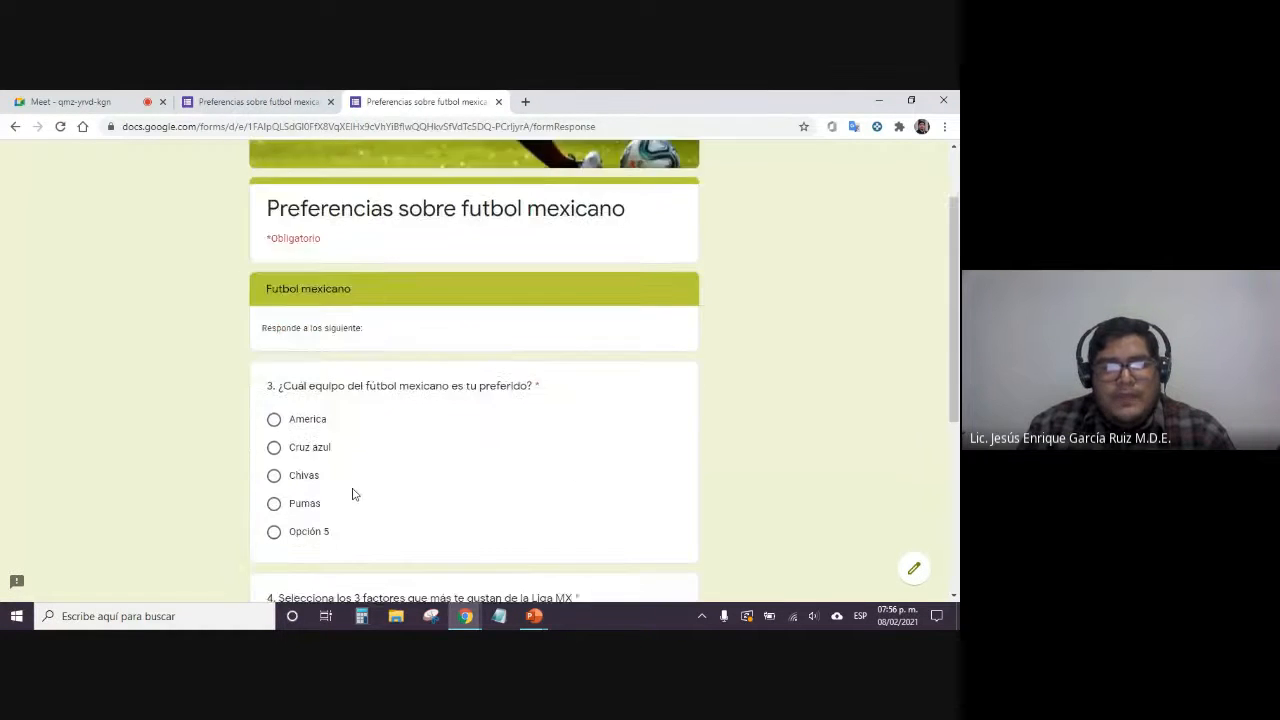
pyautogui.click(303, 357)
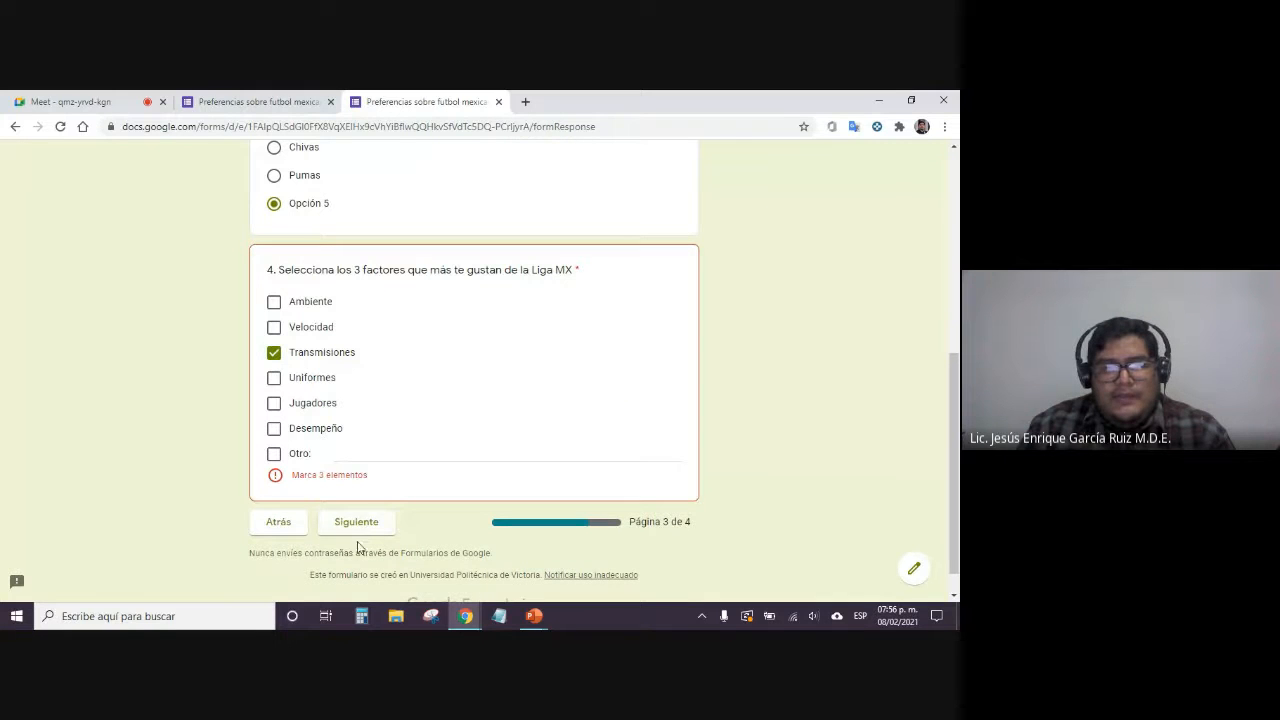
pyautogui.click(310, 380)
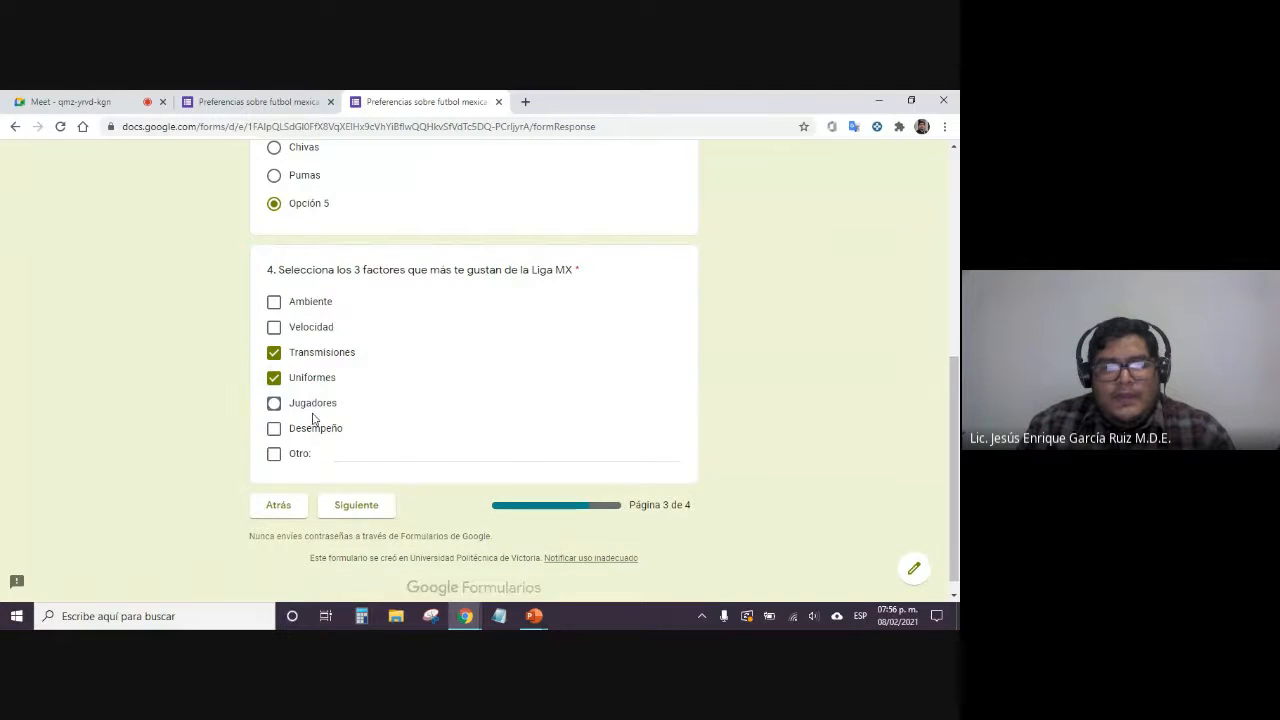
pyautogui.click(312, 404)
pyautogui.click(350, 507)
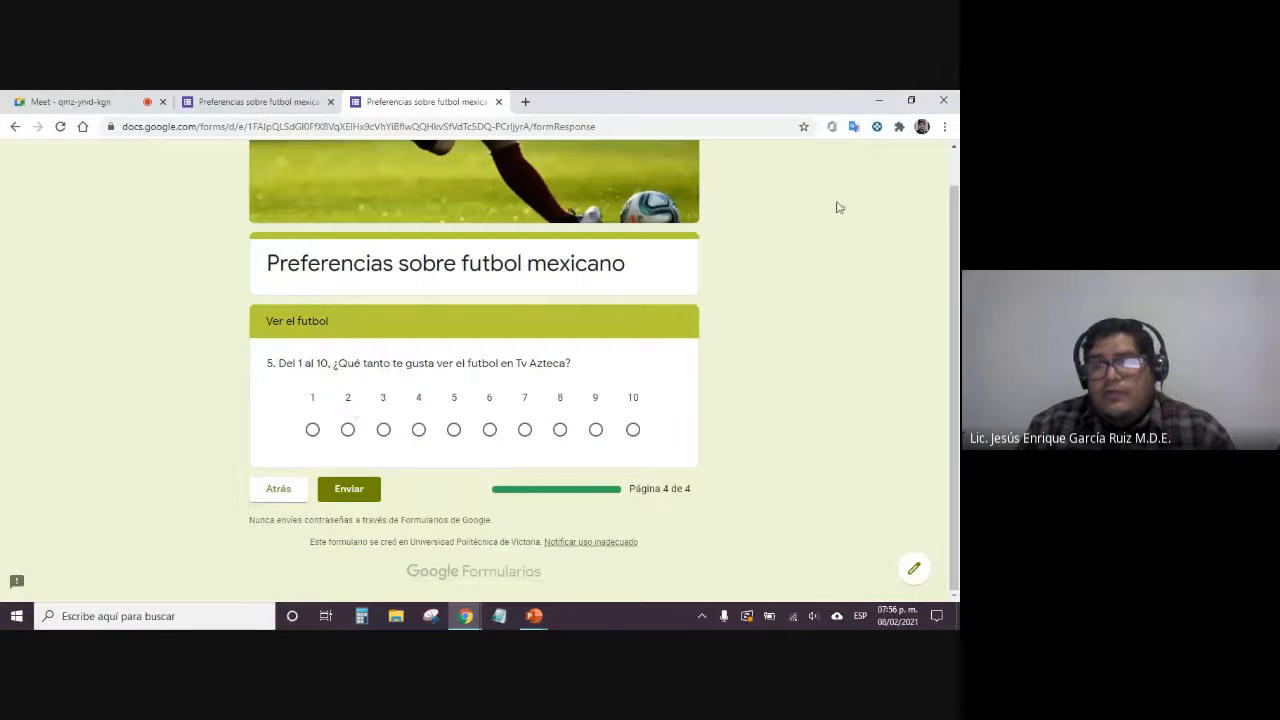
# Enlarge the preview page to 150 % and examine how question 5's linear scale is displayed to respondents
pyautogui.click(944, 126)
pyautogui.click(905, 258)
pyautogui.click(905, 258)
pyautogui.click(905, 258)
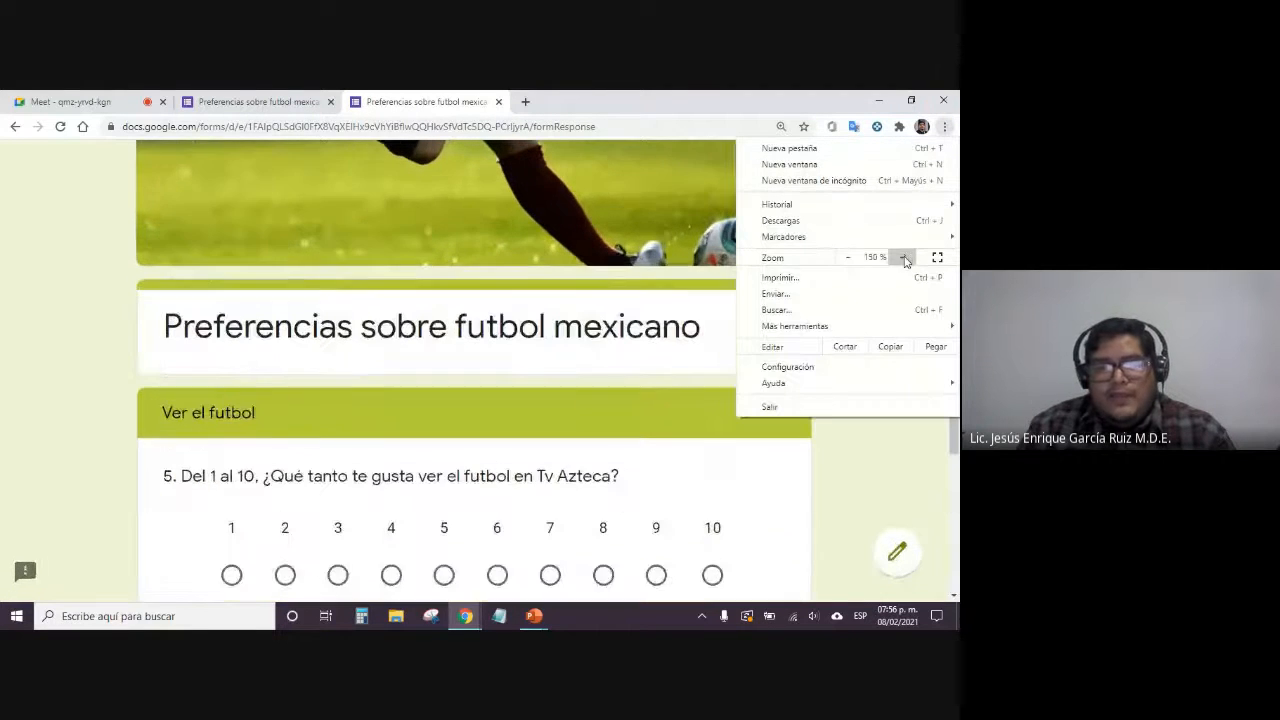
pyautogui.click(399, 423)
pyautogui.scroll(-3, 399, 423)
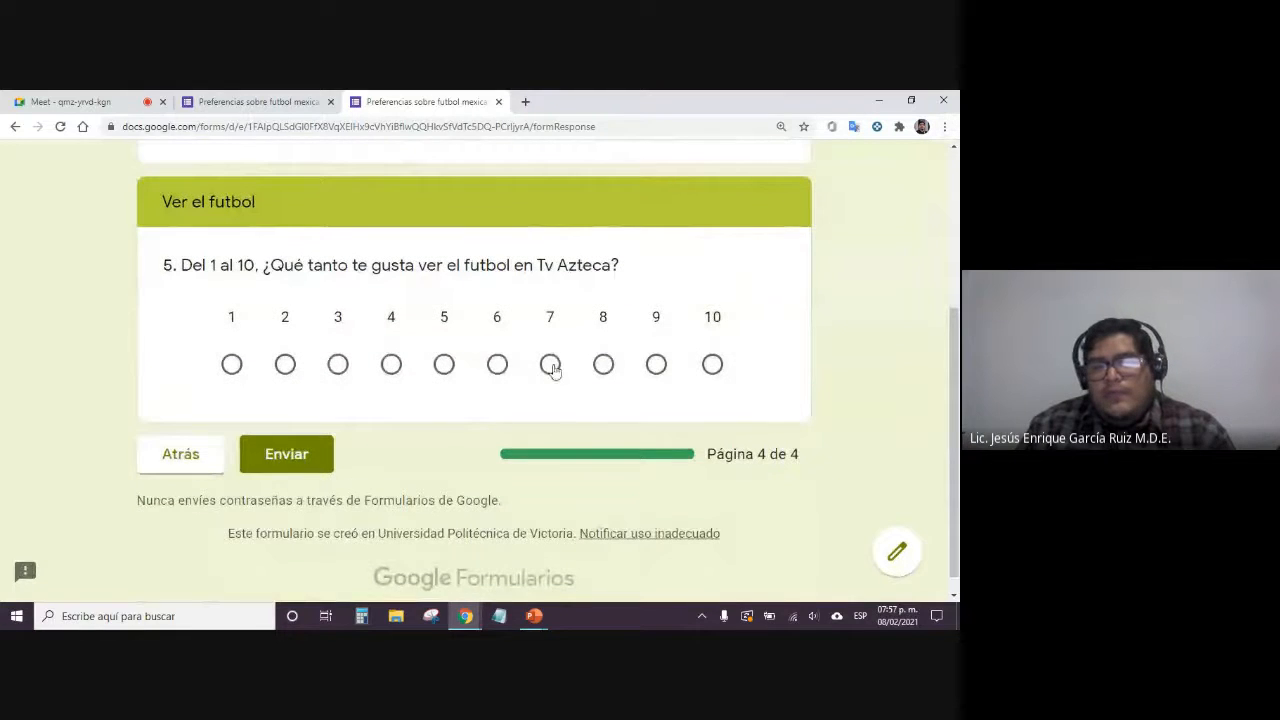
# Try the ratings 9, 4, 10 and 1 on question 5's linear scale in the preview
pyautogui.click(656, 364)
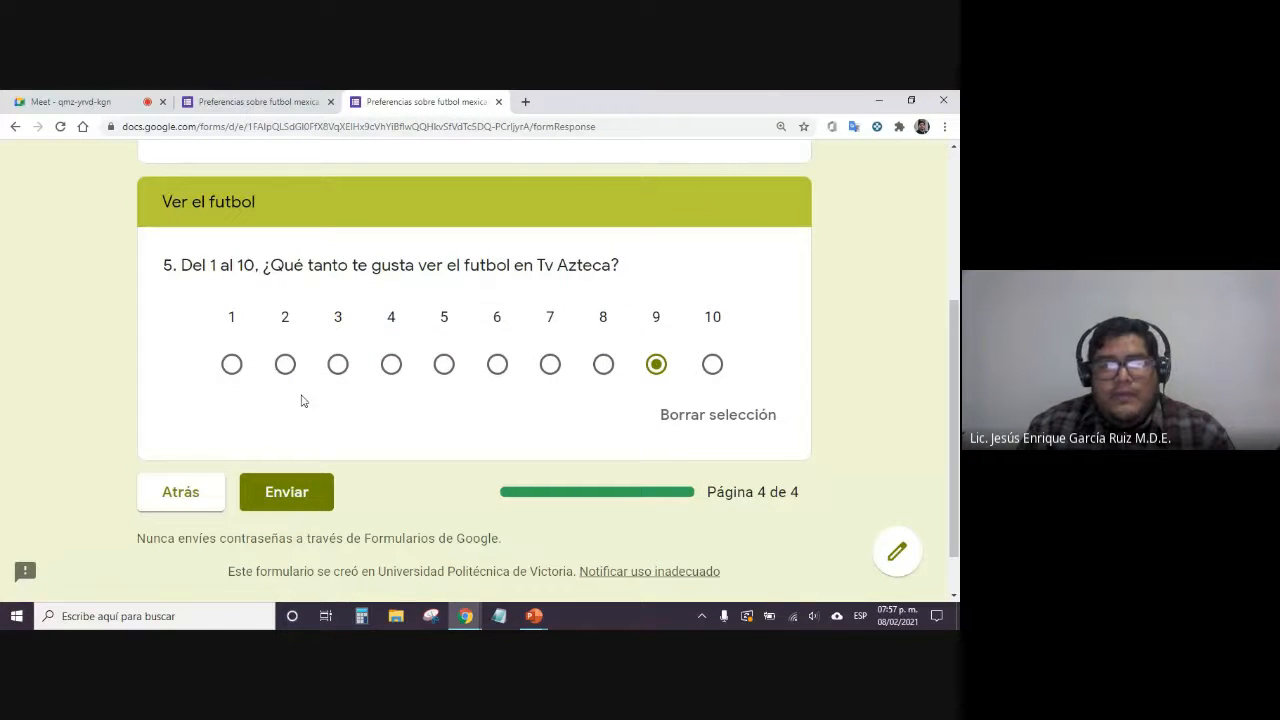
pyautogui.click(391, 364)
pyautogui.click(712, 364)
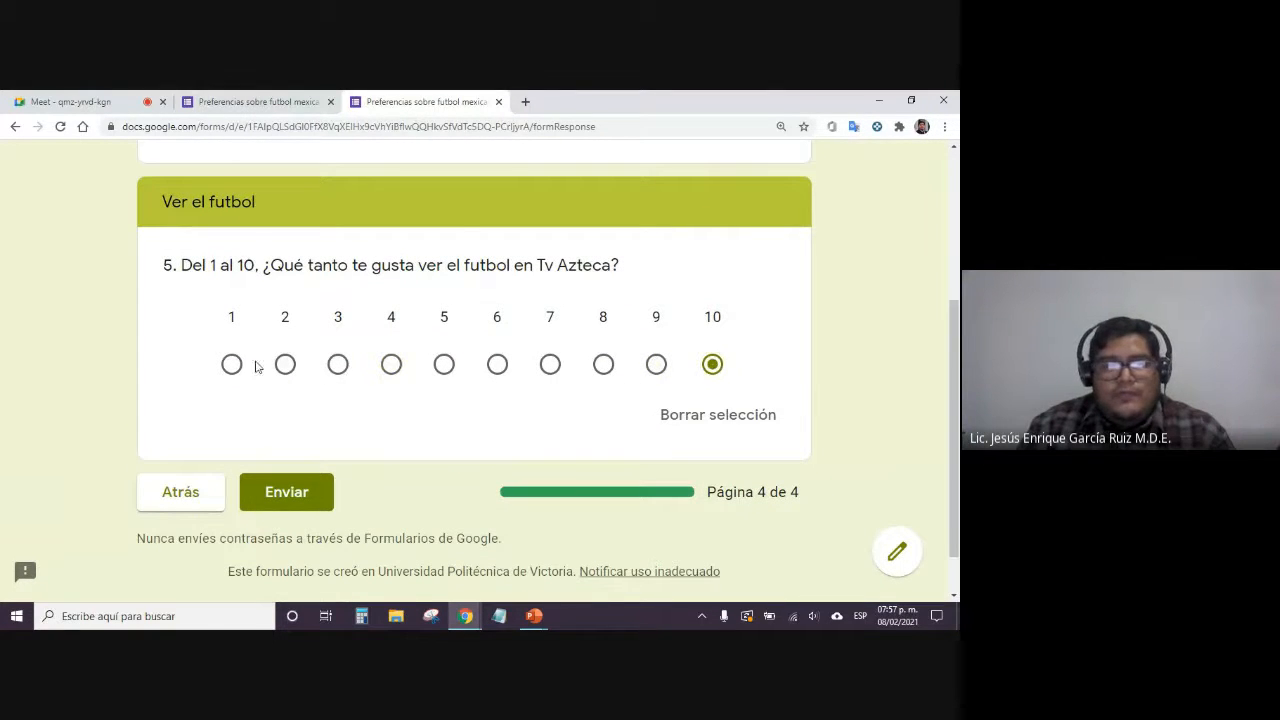
pyautogui.click(232, 364)
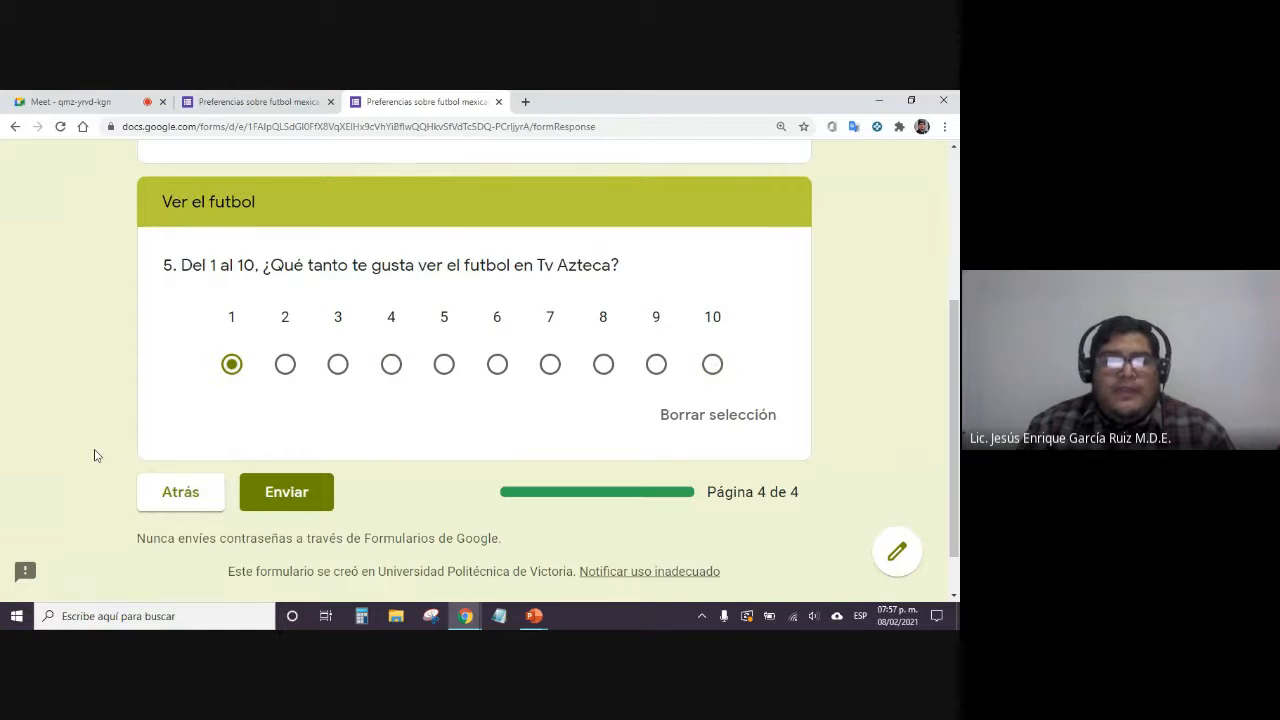
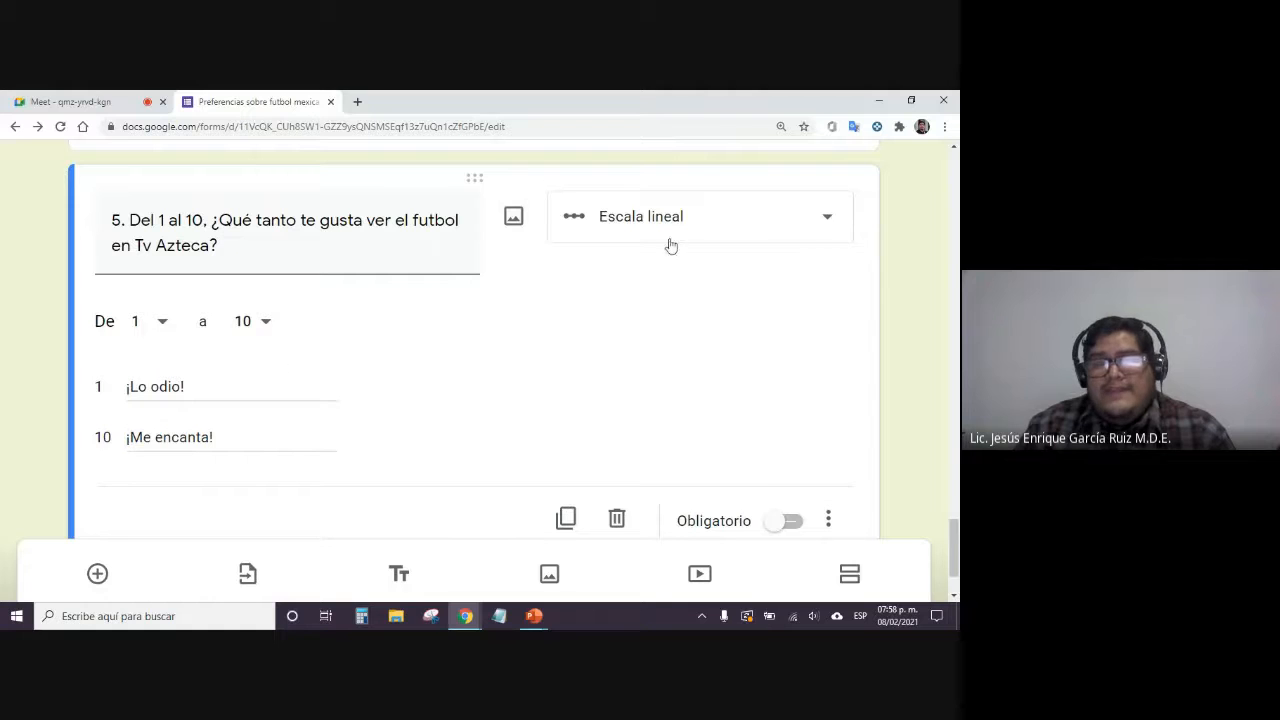
# Make question 5, about watching football on Tv Azteca, a required question
pyautogui.click(789, 522)
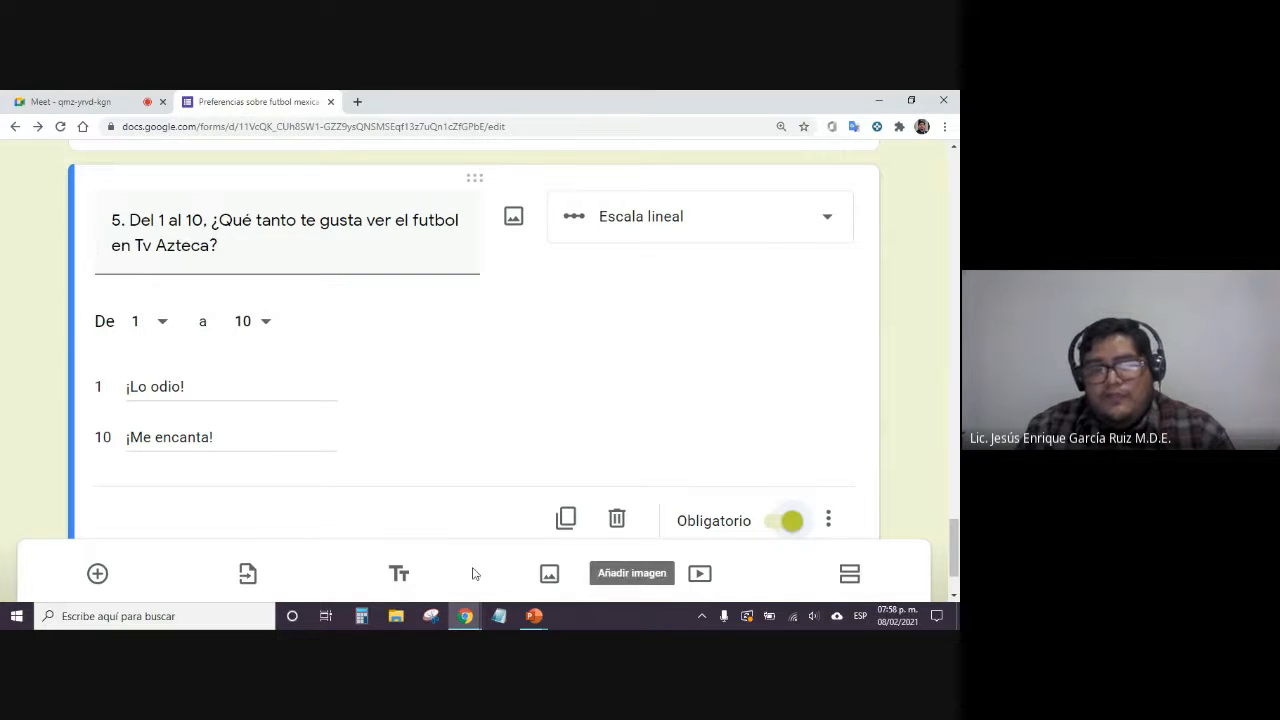
pyautogui.scroll(-2, 924, 364)
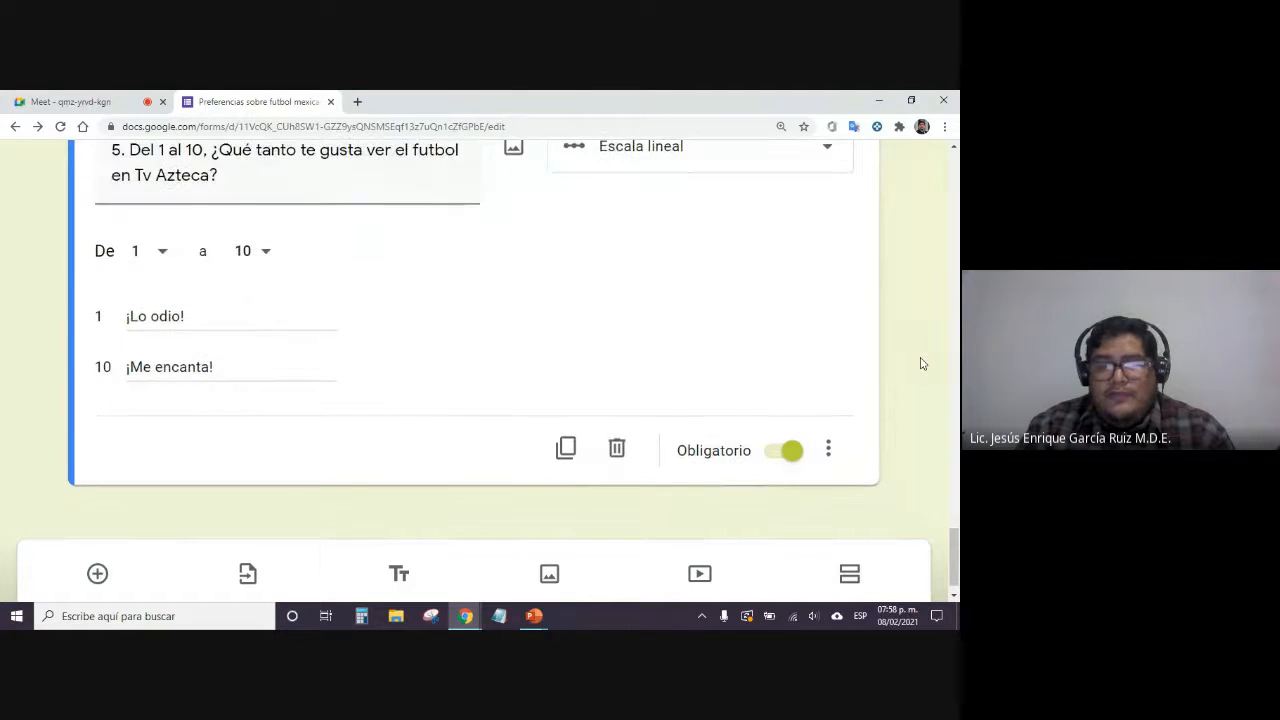
pyautogui.hotkey('ctrl', '-')
pyautogui.hotkey('ctrl', '-')
pyautogui.hotkey('ctrl', '-')
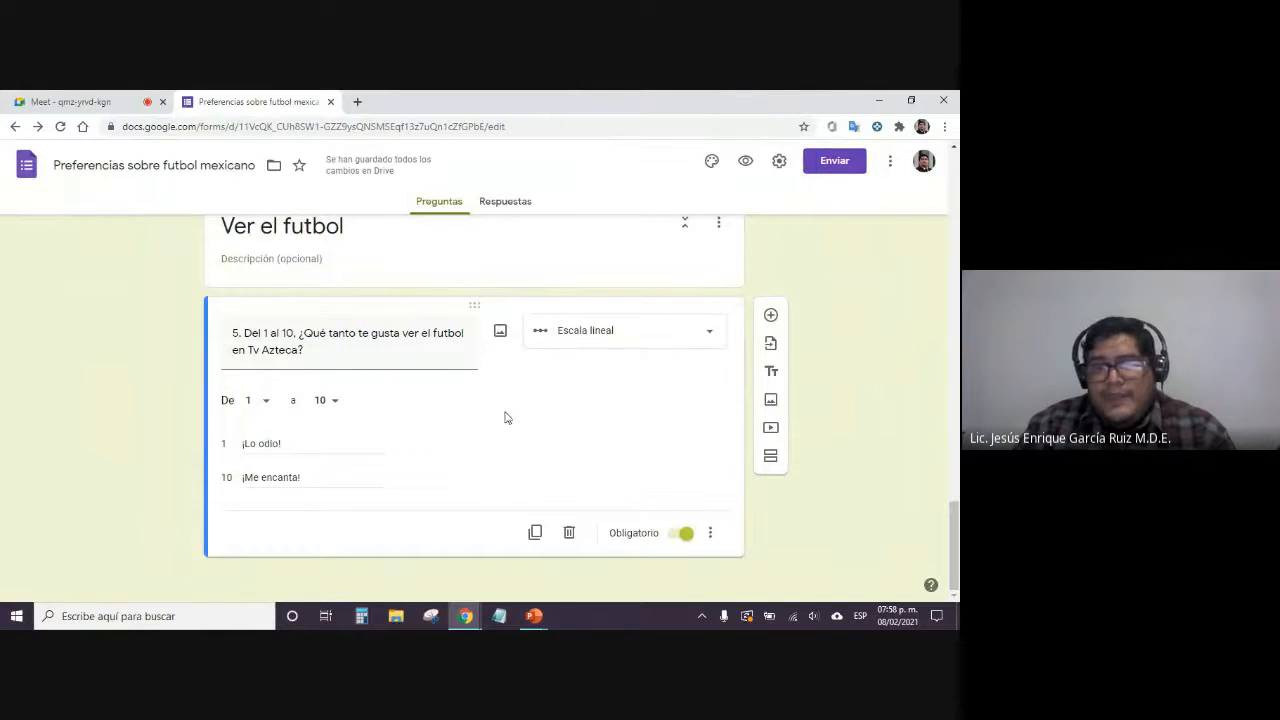
# Add a new question numbered "6." below question 5 and set its type to Cuadrícula de varias opciones
pyautogui.click(771, 316)
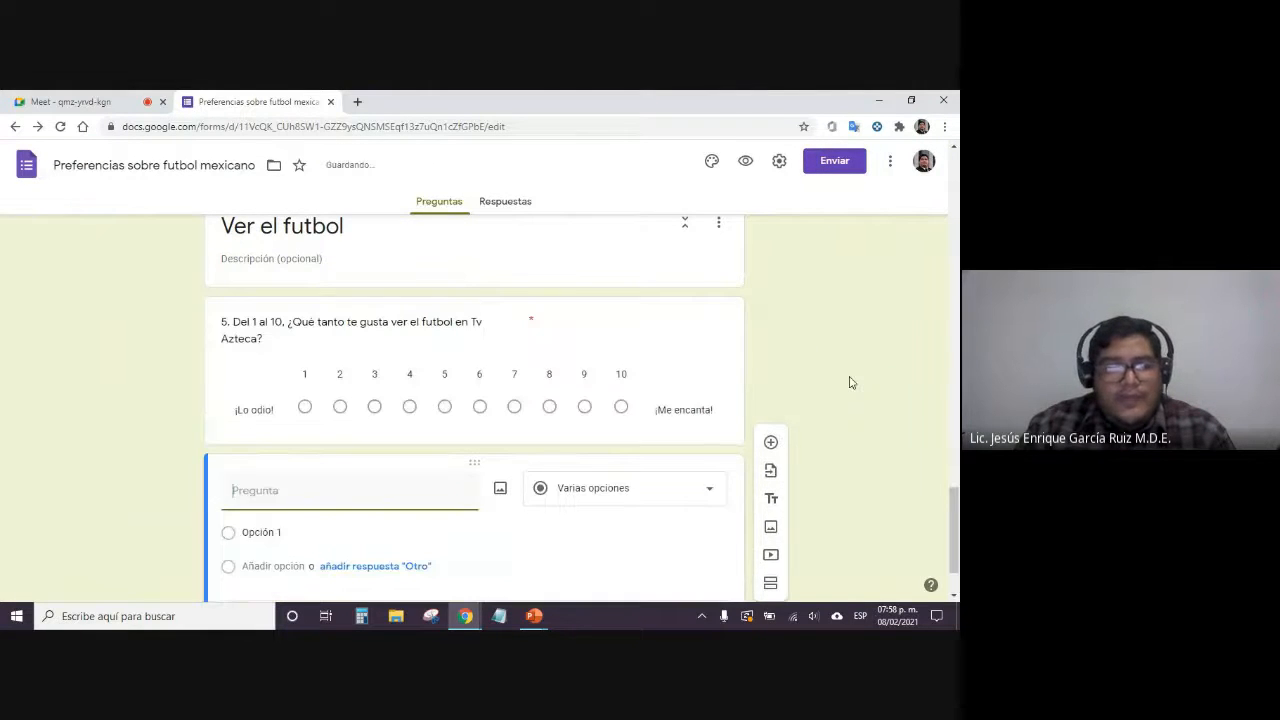
pyautogui.write('6.')
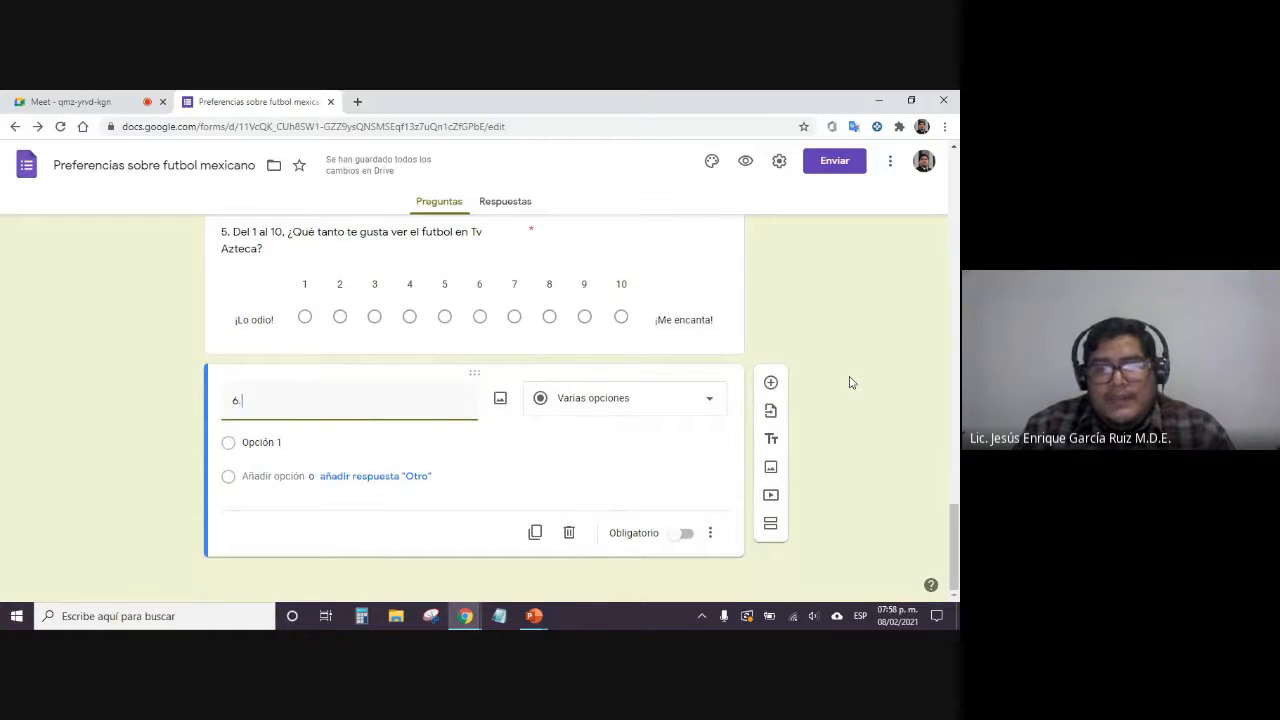
pyautogui.click(625, 398)
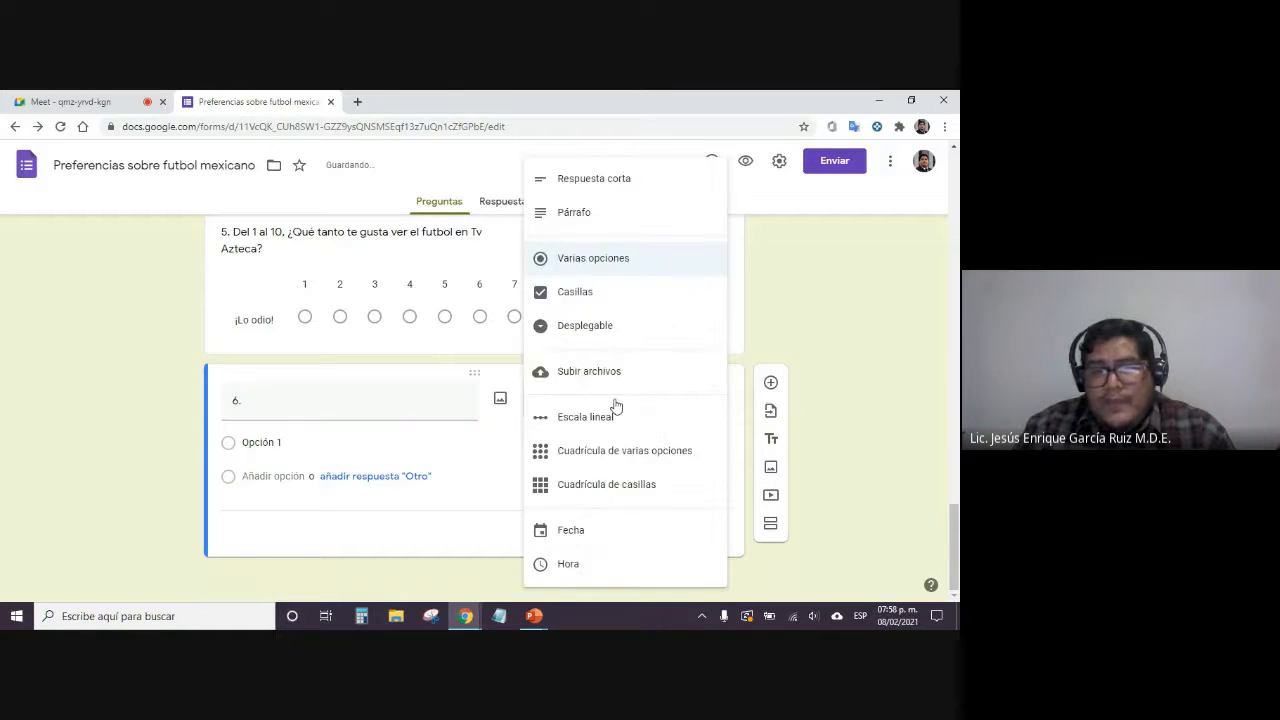
pyautogui.click(623, 455)
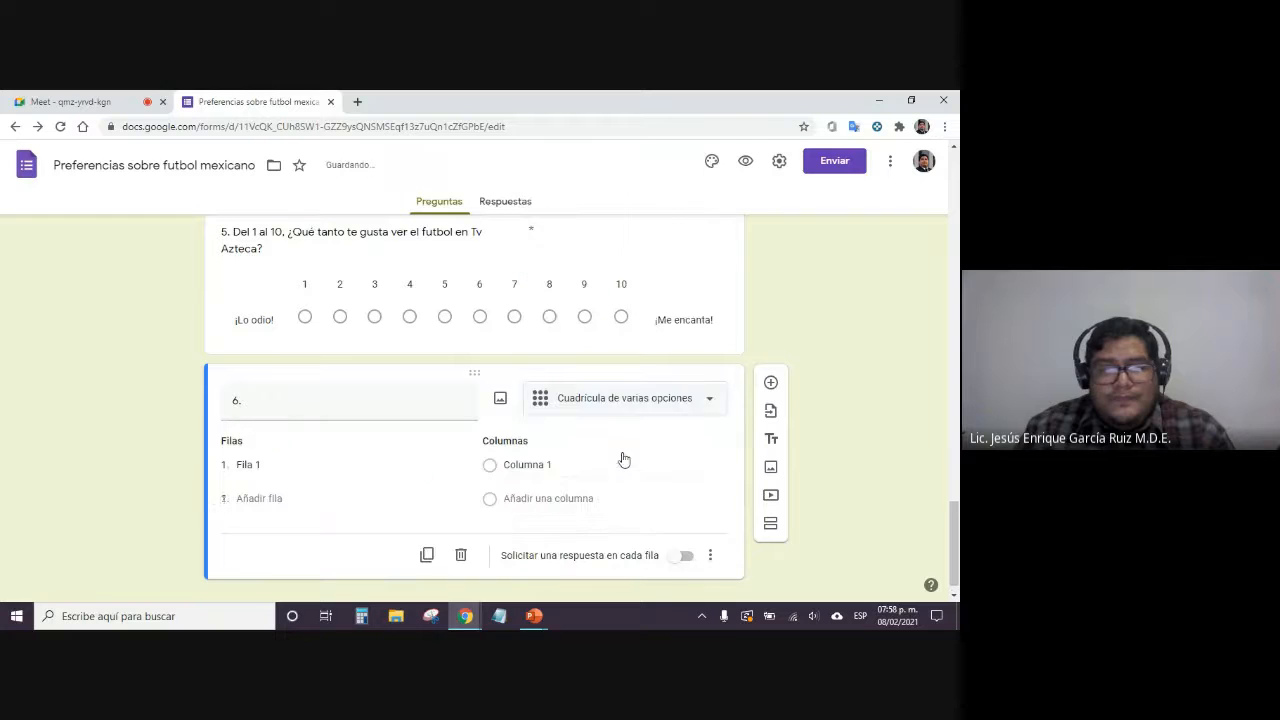
# Complete question 6's title as "6. De las siguientes frases, selecciona qué tan de acuerdo te encuentras"
pyautogui.doubleClick(305, 399)
pyautogui.click(311, 400)
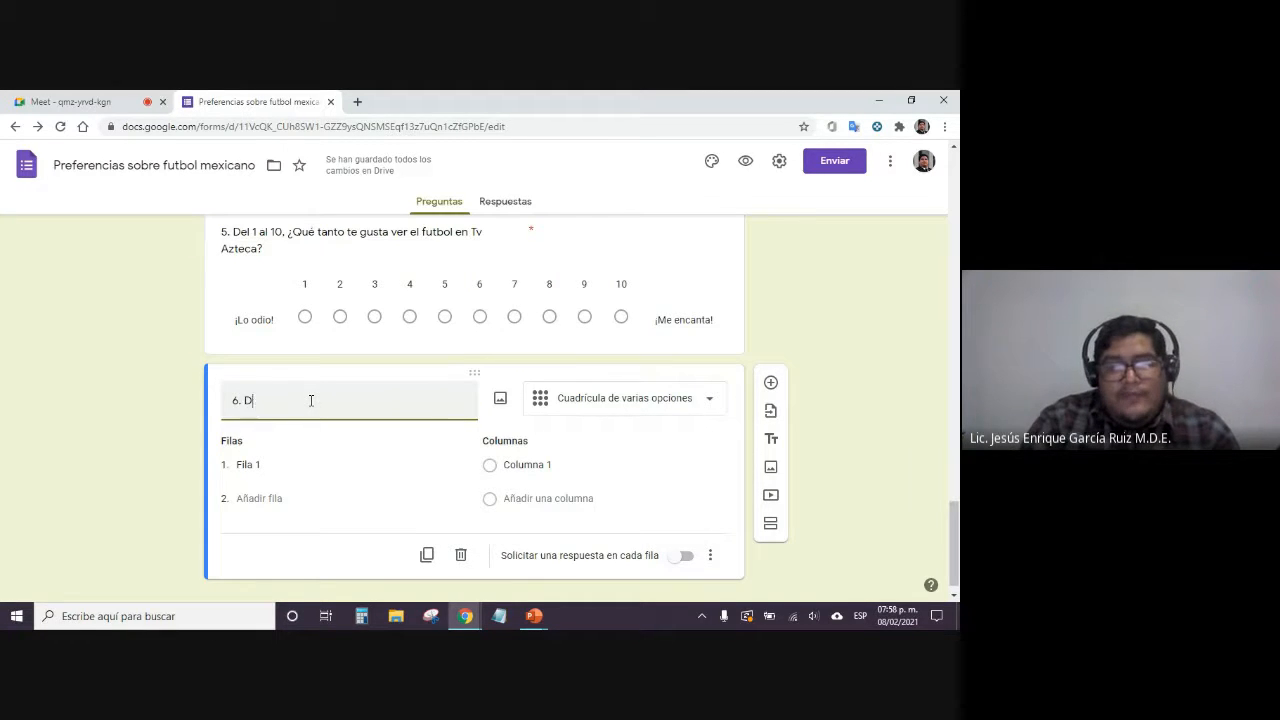
pyautogui.write('e las s')
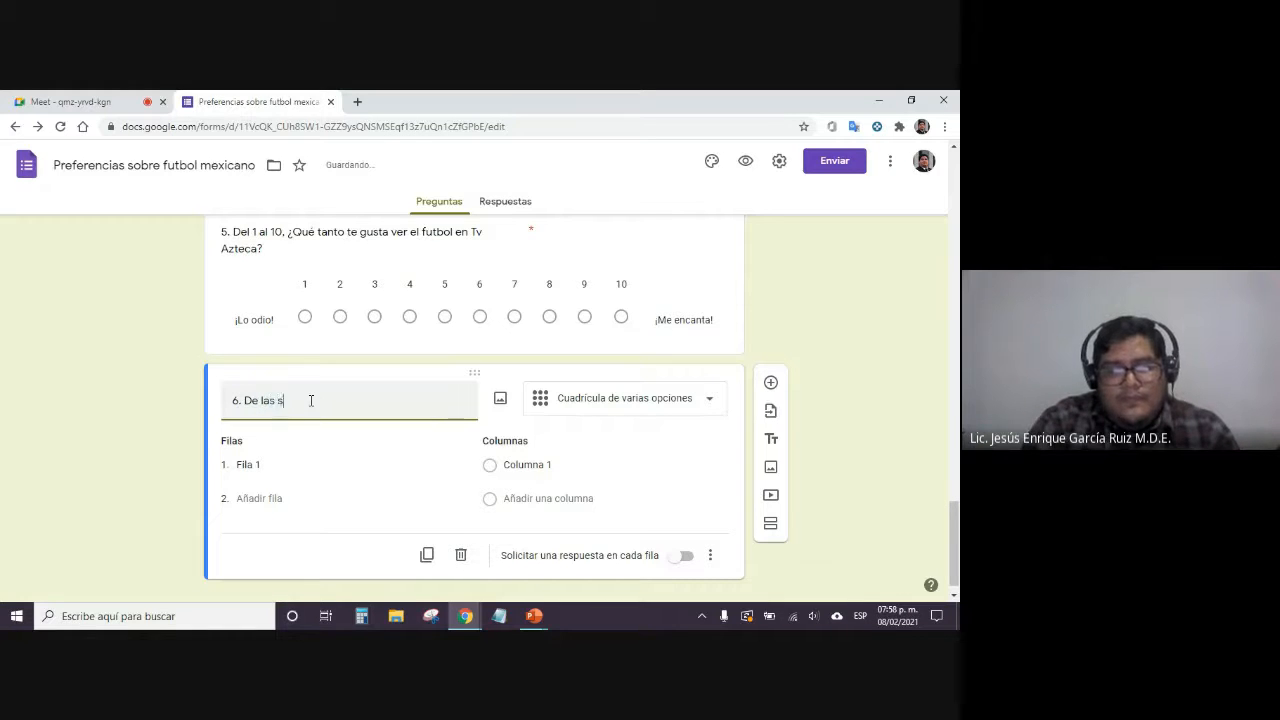
pyautogui.write('iguientes fra')
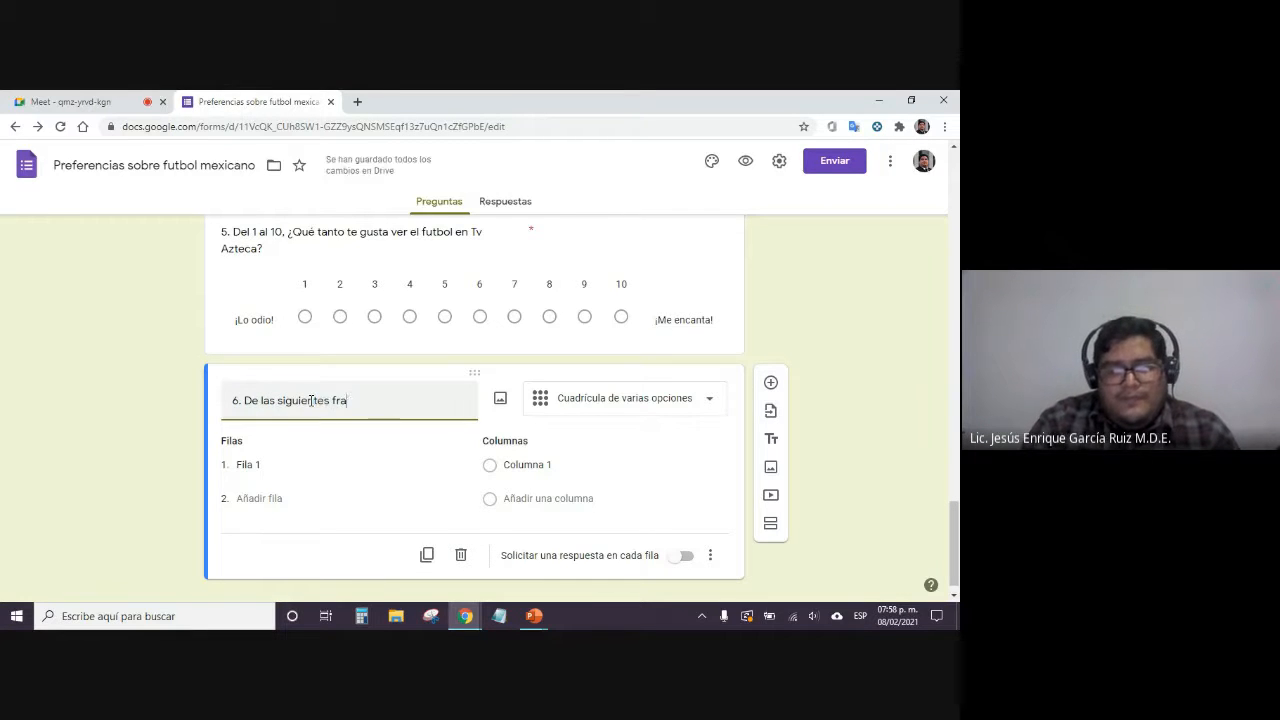
pyautogui.write('ses, selecci')
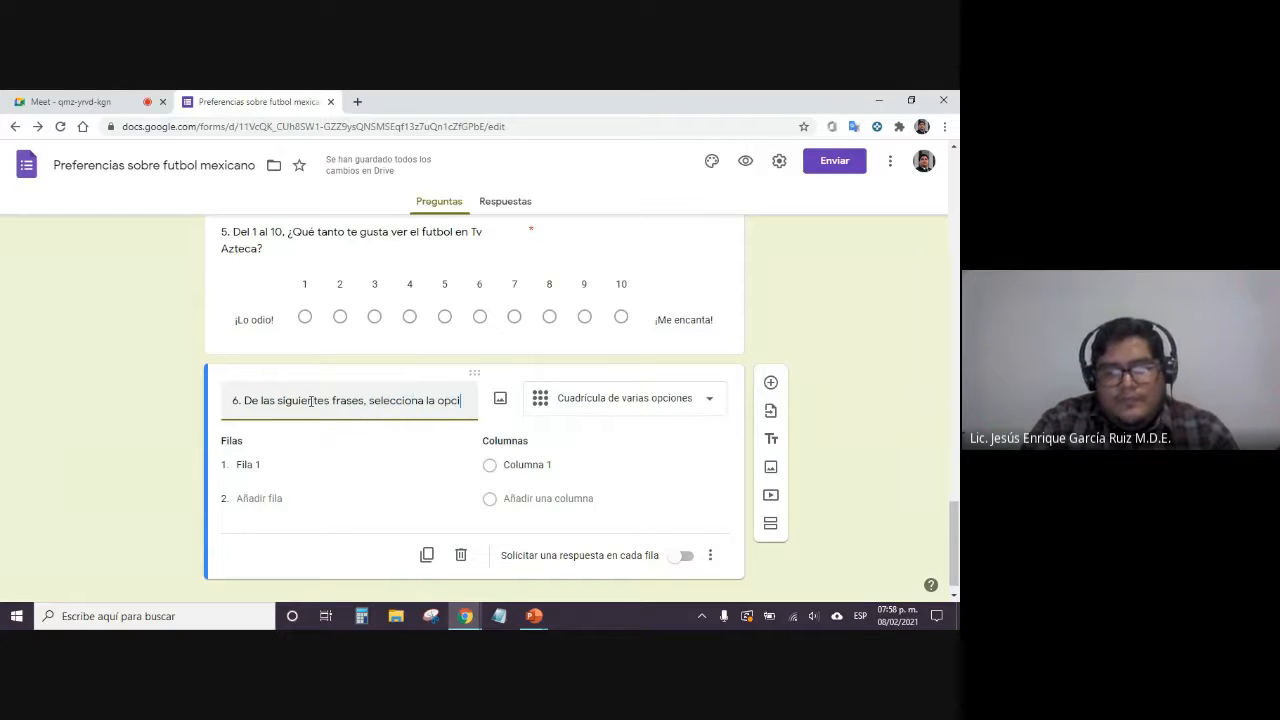
pyautogui.write('ón')
pyautogui.press('BackSpace')
pyautogui.press('BackSpace')
pyautogui.press('BackSpace')
pyautogui.press('BackSpace')
pyautogui.press('BackSpace')
pyautogui.press('BackSpace')
pyautogui.press('BackSpace')
pyautogui.press('BackSpace')
pyautogui.press('BackSpace')
pyautogui.press('BackSpace')
pyautogui.press('BackSpace')
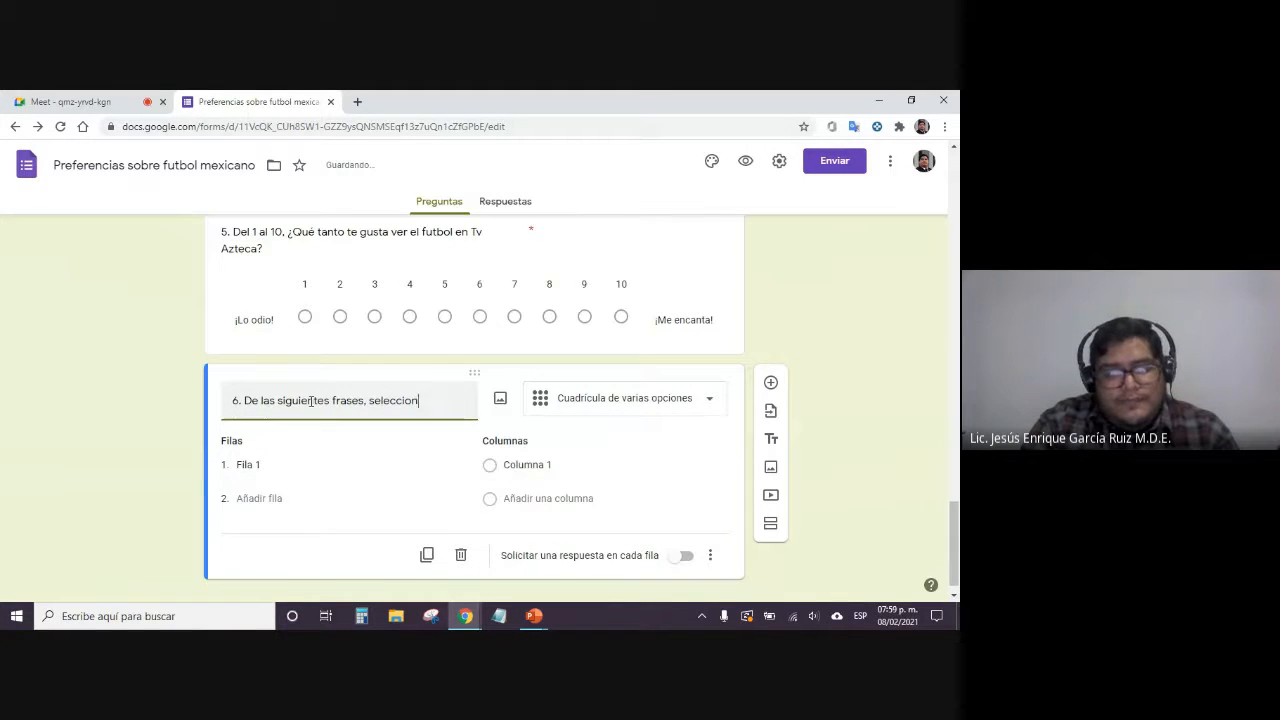
pyautogui.write('a qué ')
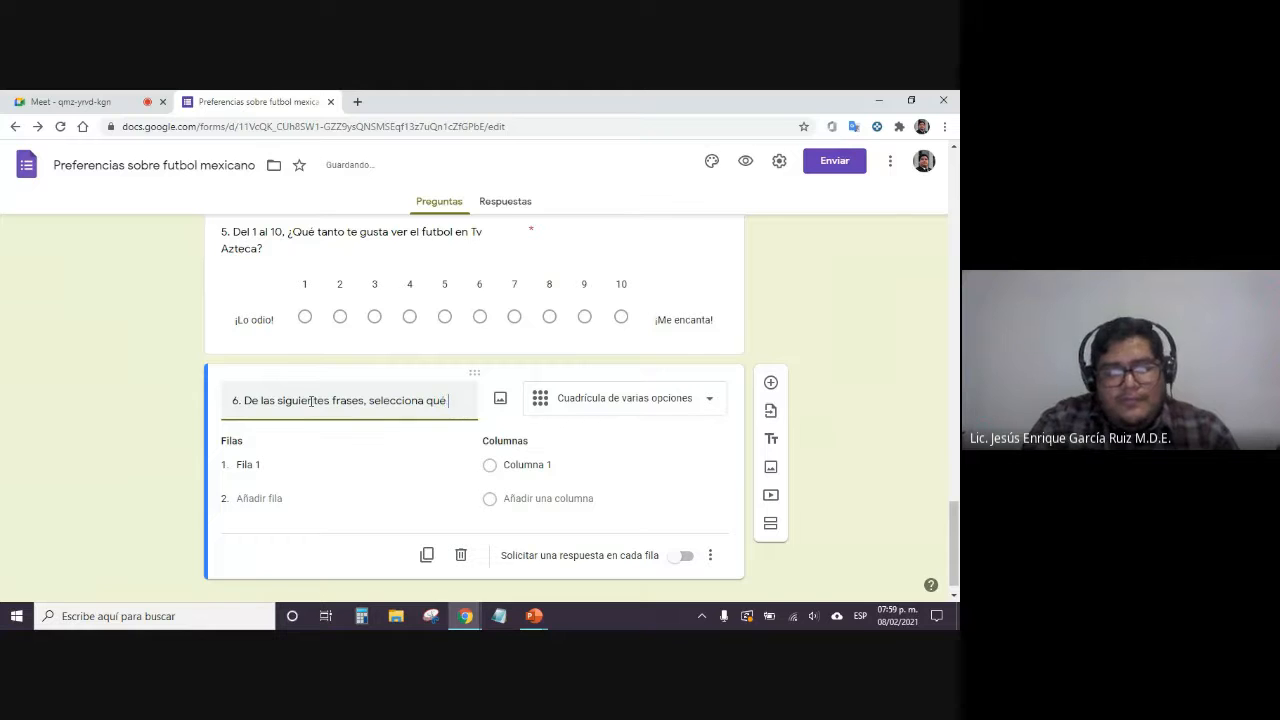
pyautogui.write('tan de acuerdo')
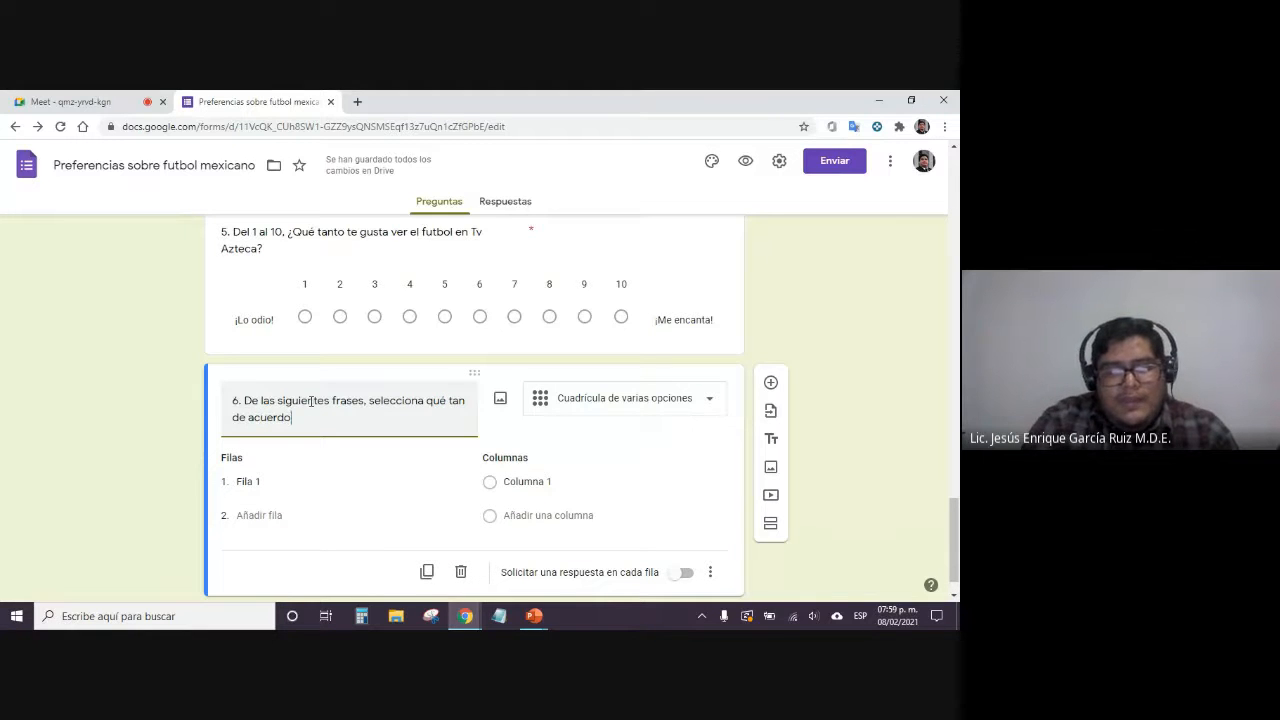
pyautogui.write(' te encuentras')
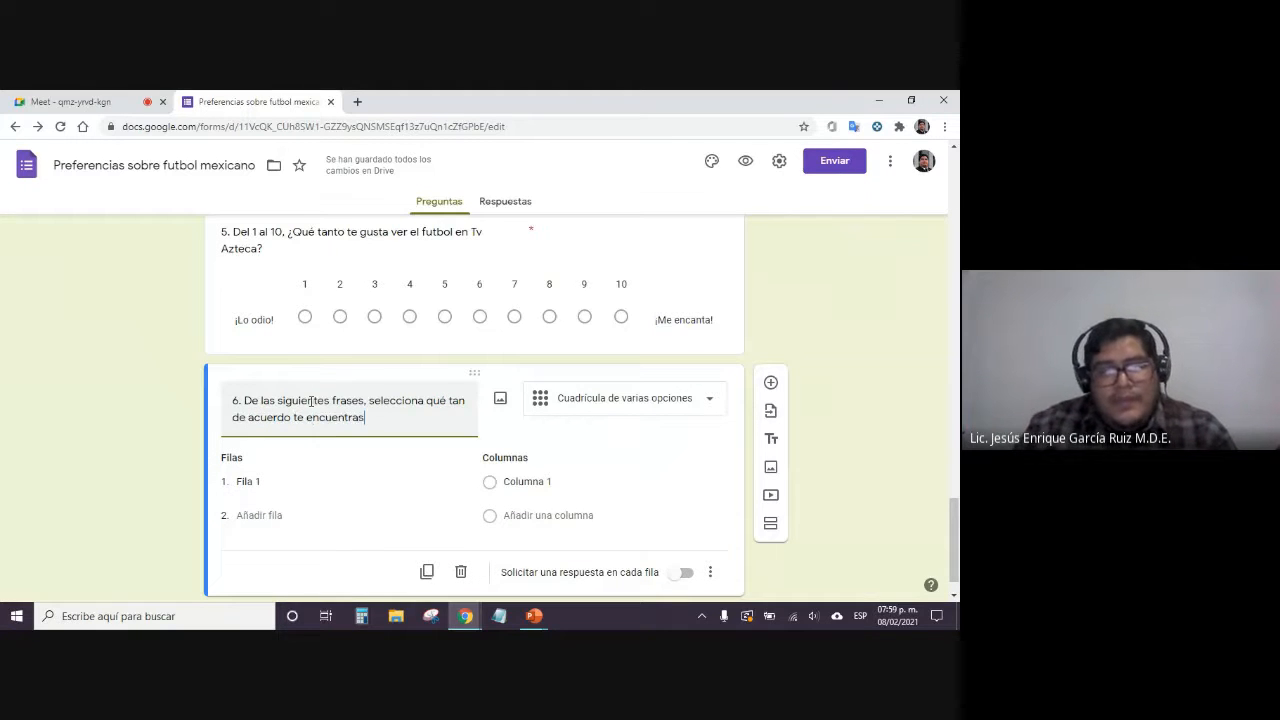
# Name question 6's first two grid columns "Totalmente en desacuerdo" and "En desacuerdo"
pyautogui.scroll(-1, 406, 449)
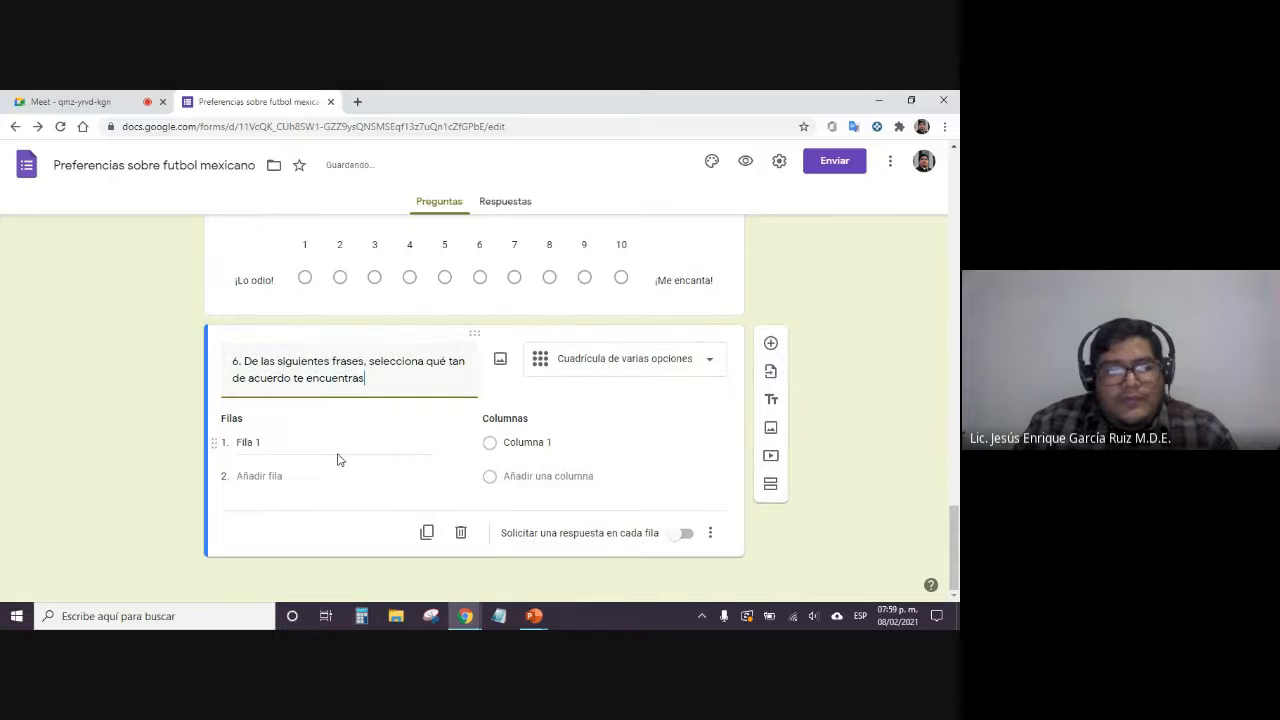
pyautogui.click(266, 440)
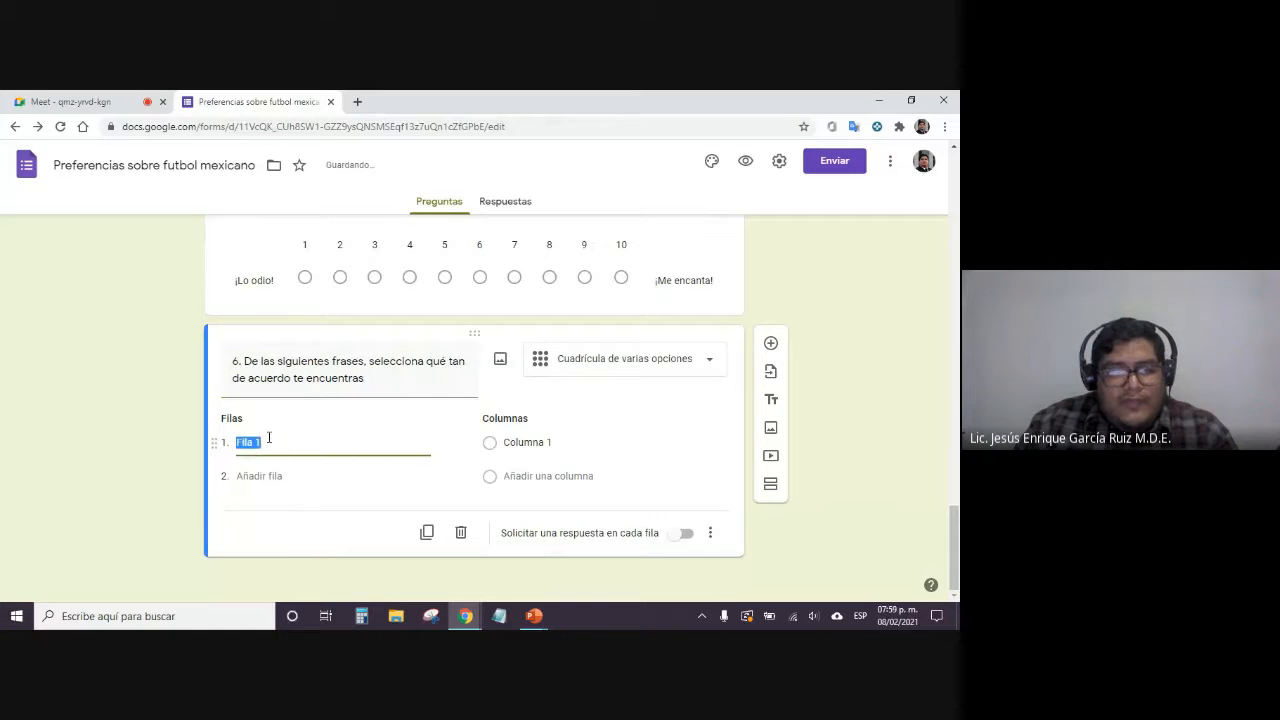
pyautogui.click(585, 442)
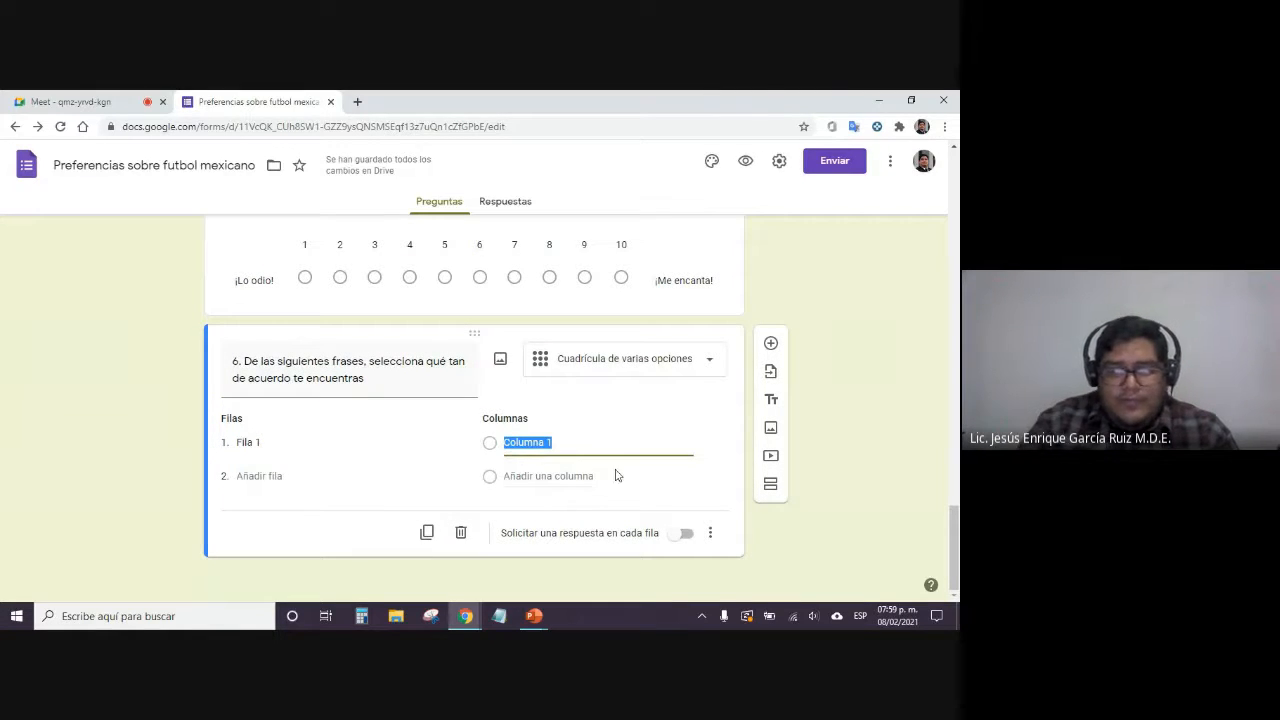
pyautogui.write('Tot')
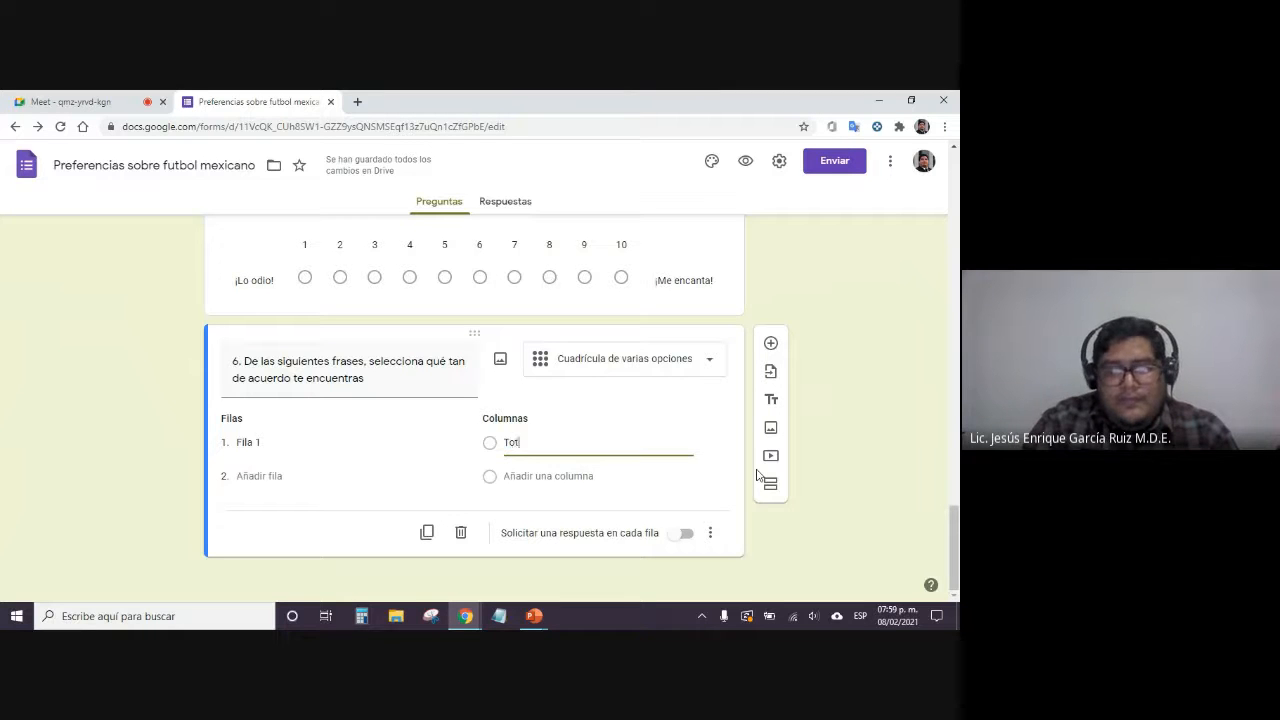
pyautogui.write('almente en')
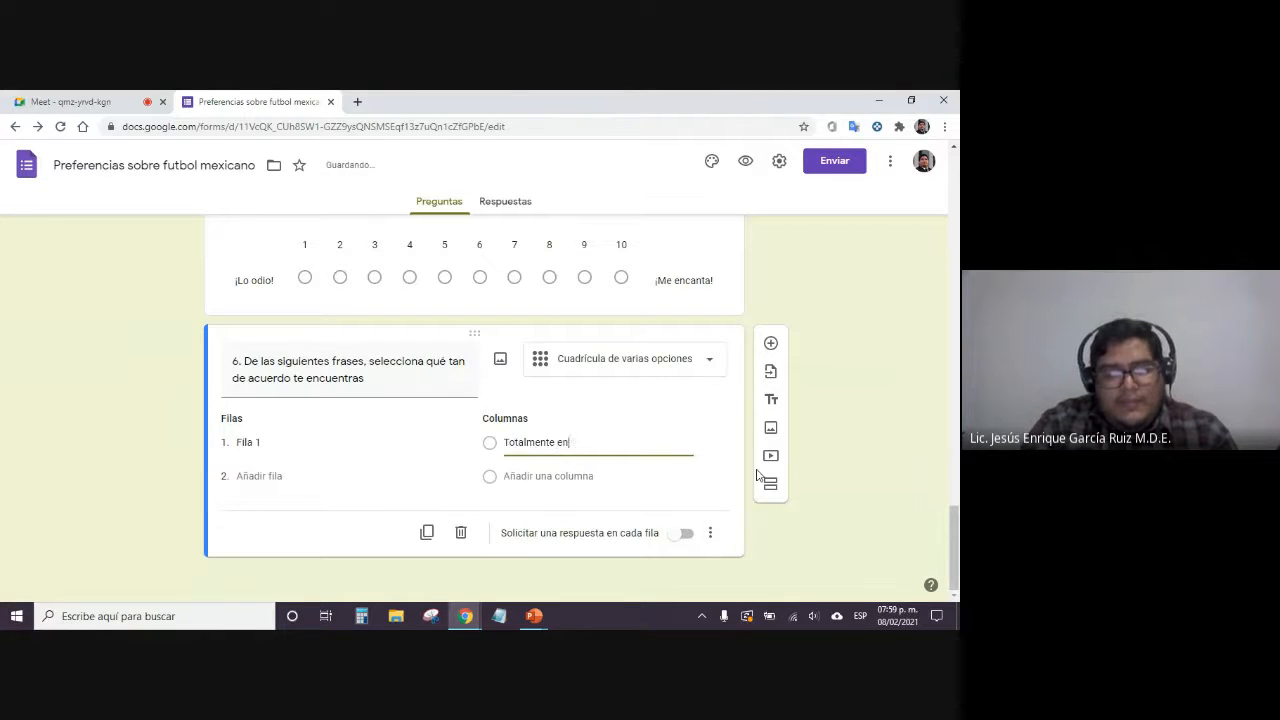
pyautogui.write(' desacuerdo')
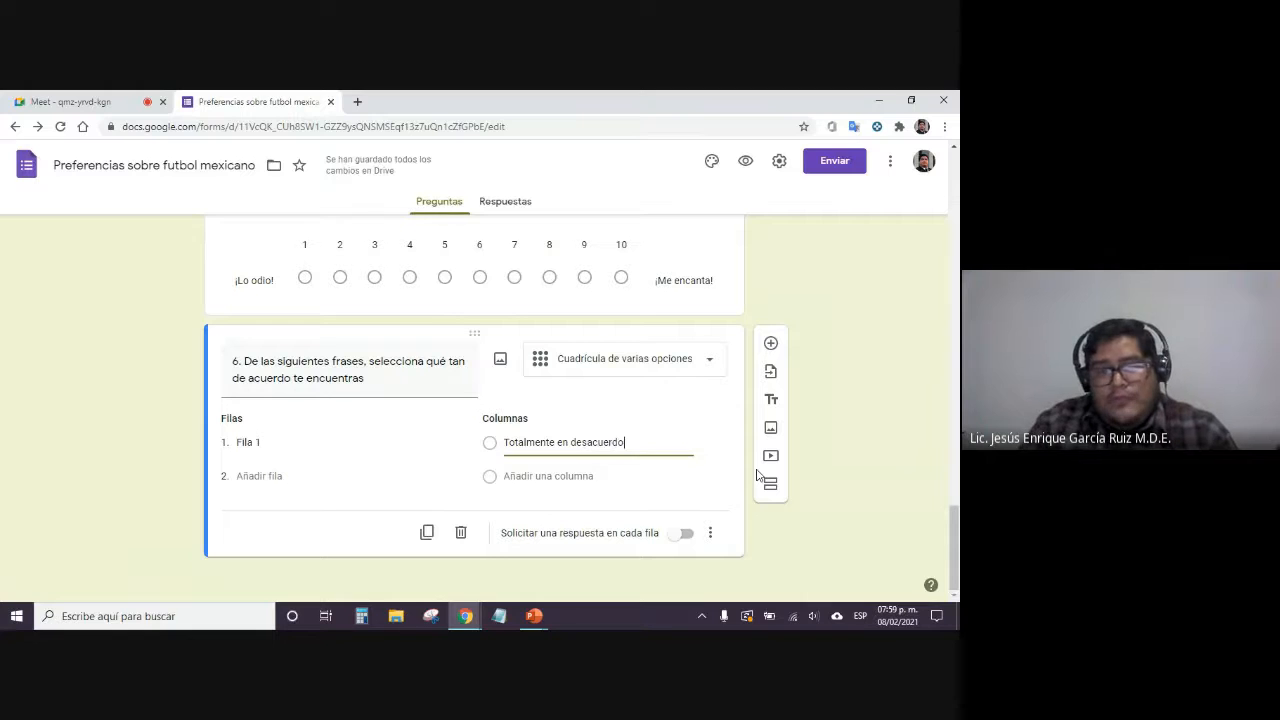
pyautogui.press('Return')
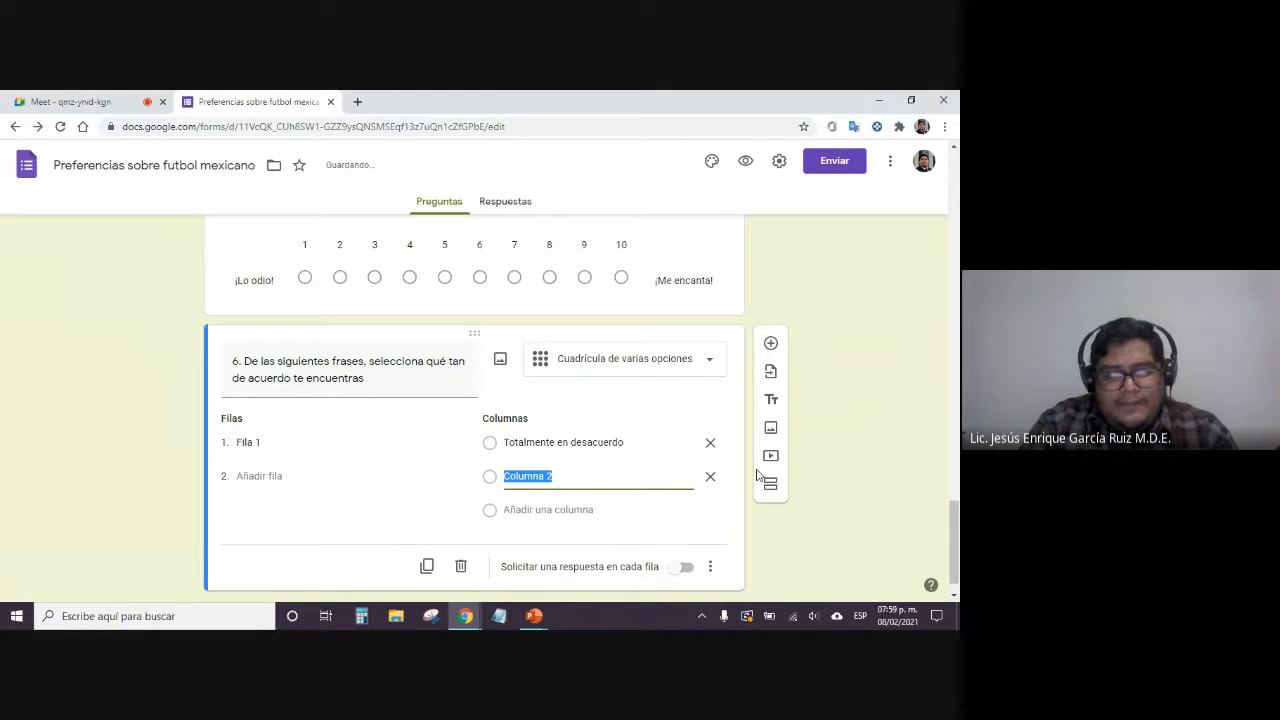
pyautogui.write('En desacuerdo')
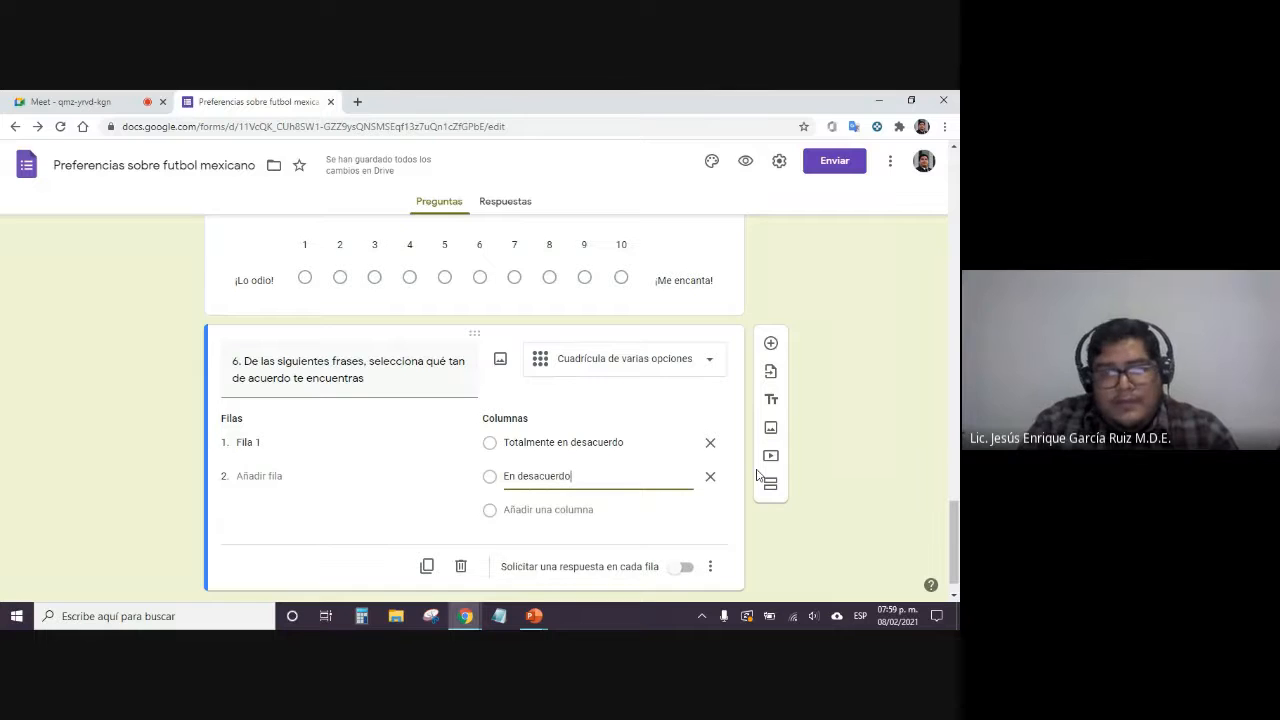
# Add the grid columns "De acuerdo" and "Totalmente de acuerdo" to question 6
pyautogui.press('Return')
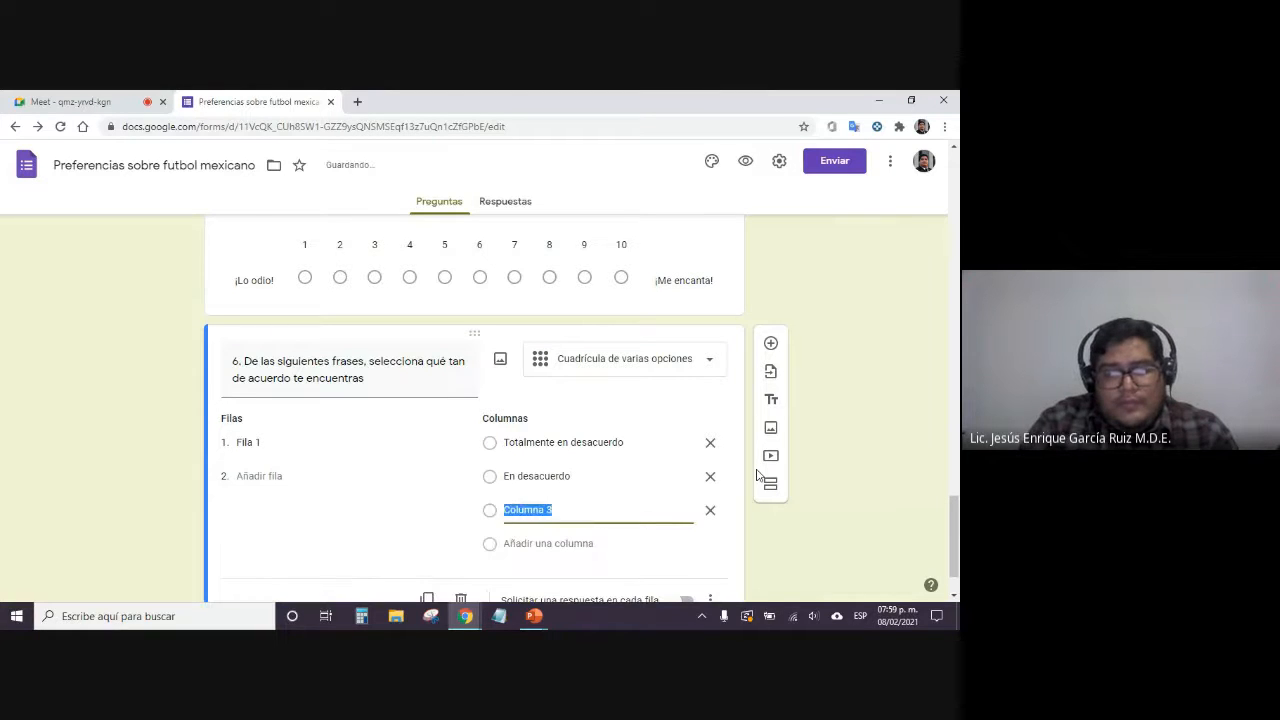
pyautogui.write('E')
pyautogui.press('BackSpace')
pyautogui.write('De acu')
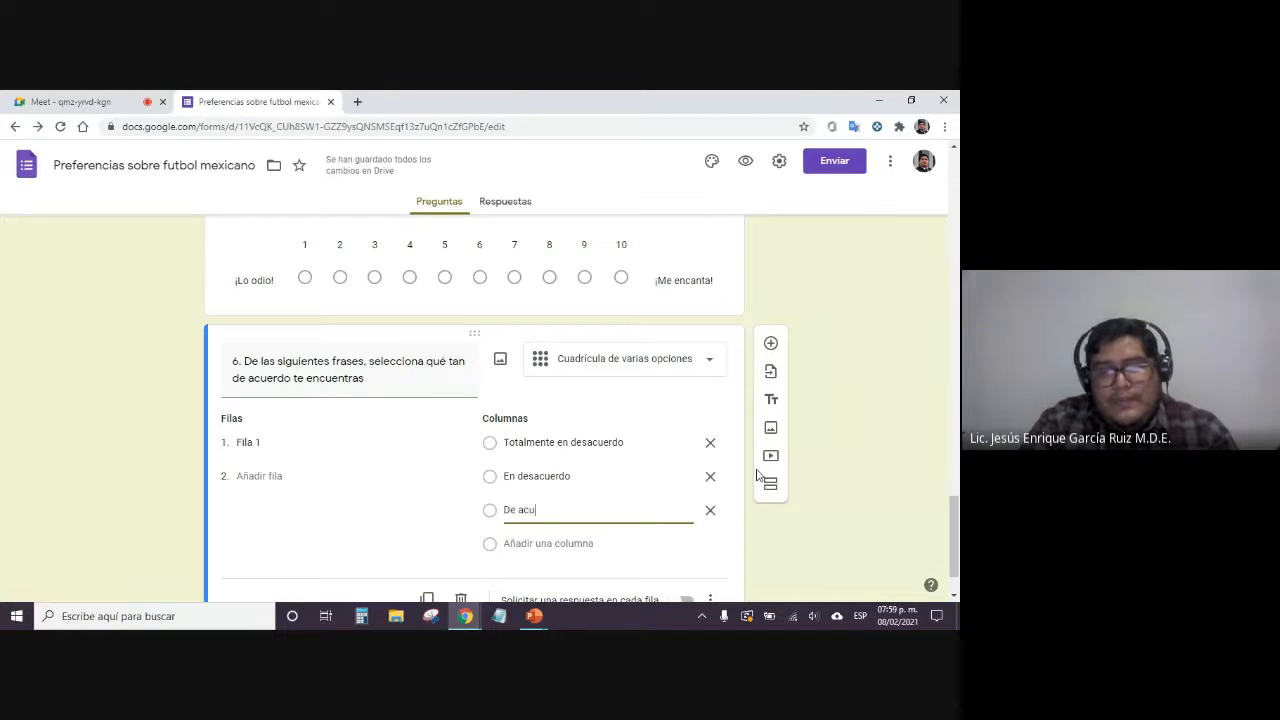
pyautogui.write('erdo')
pyautogui.press('Return')
pyautogui.write('Tot')
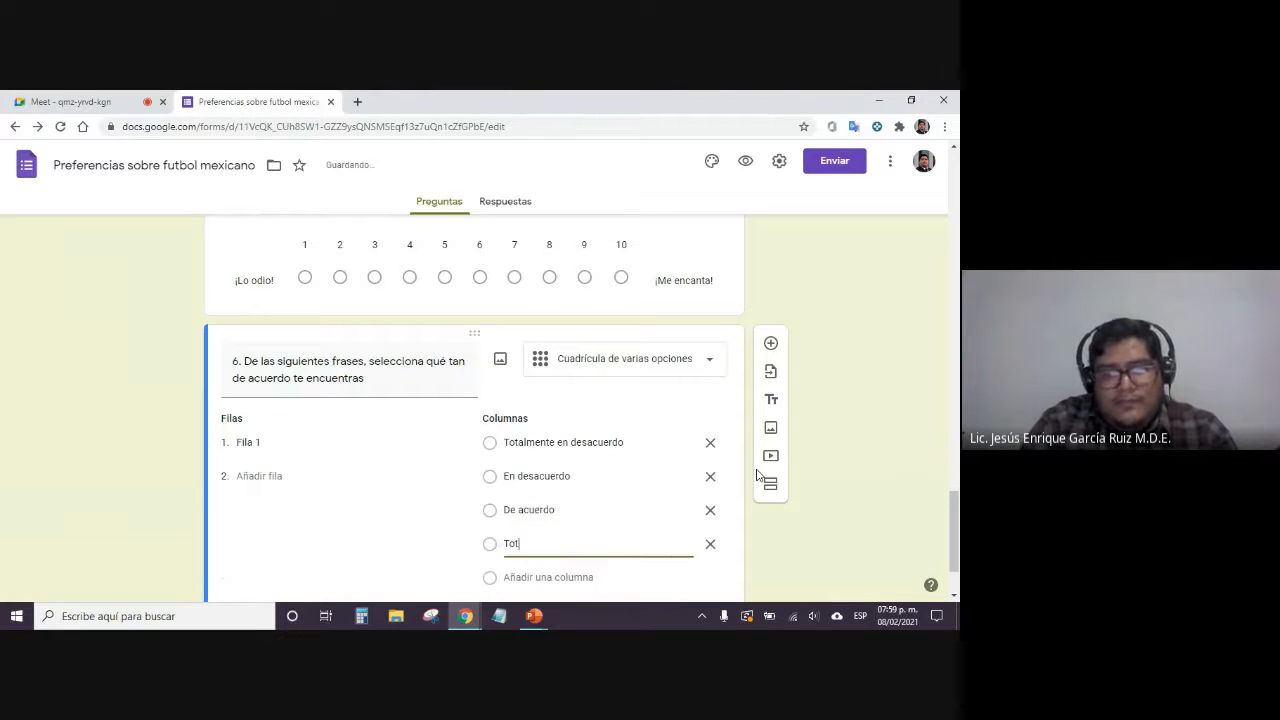
pyautogui.write('almente de acu')
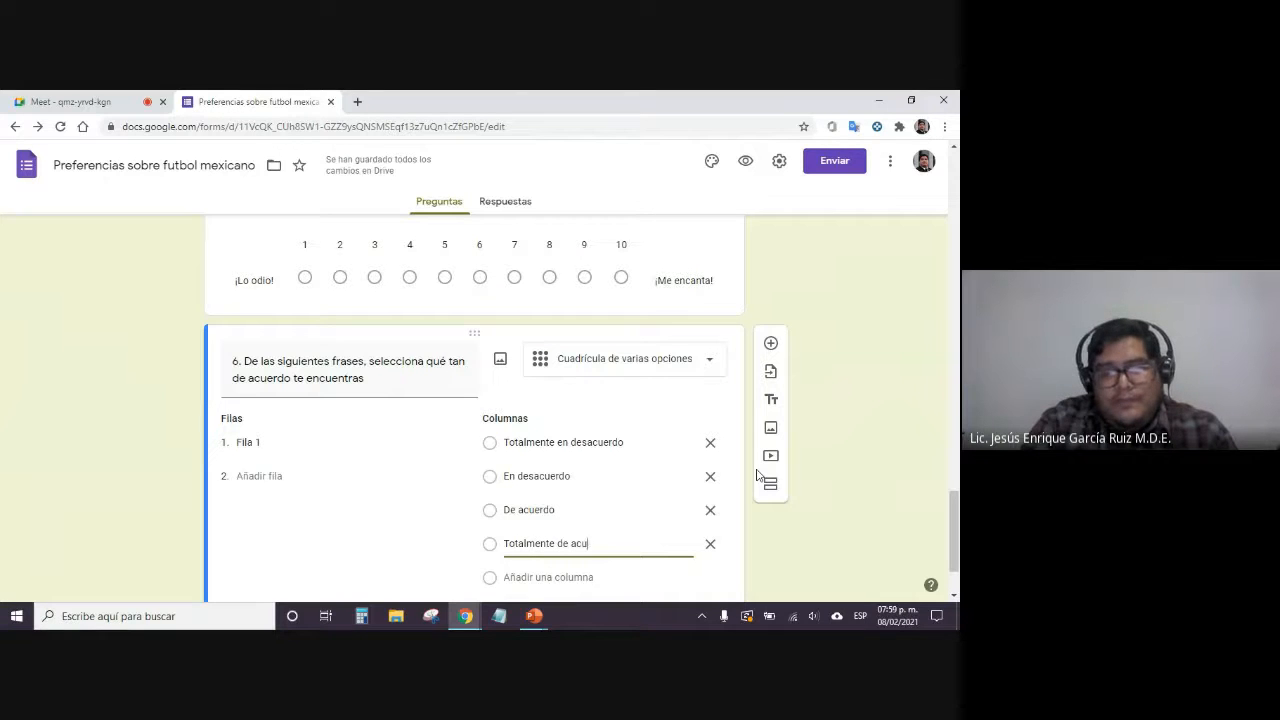
pyautogui.write('erdo')
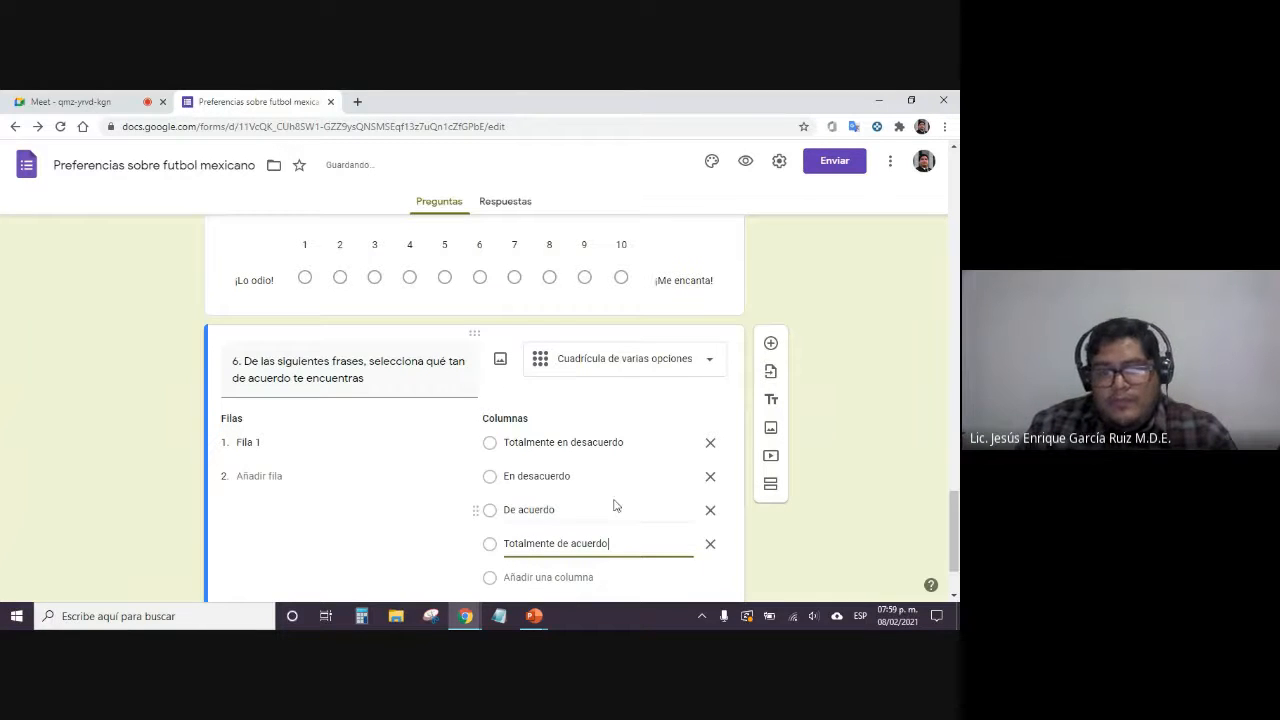
# Insert a "Neutral" column between "En desacuerdo" and "De acuerdo" in question 6's grid
pyautogui.click(629, 477)
pyautogui.press('Return')
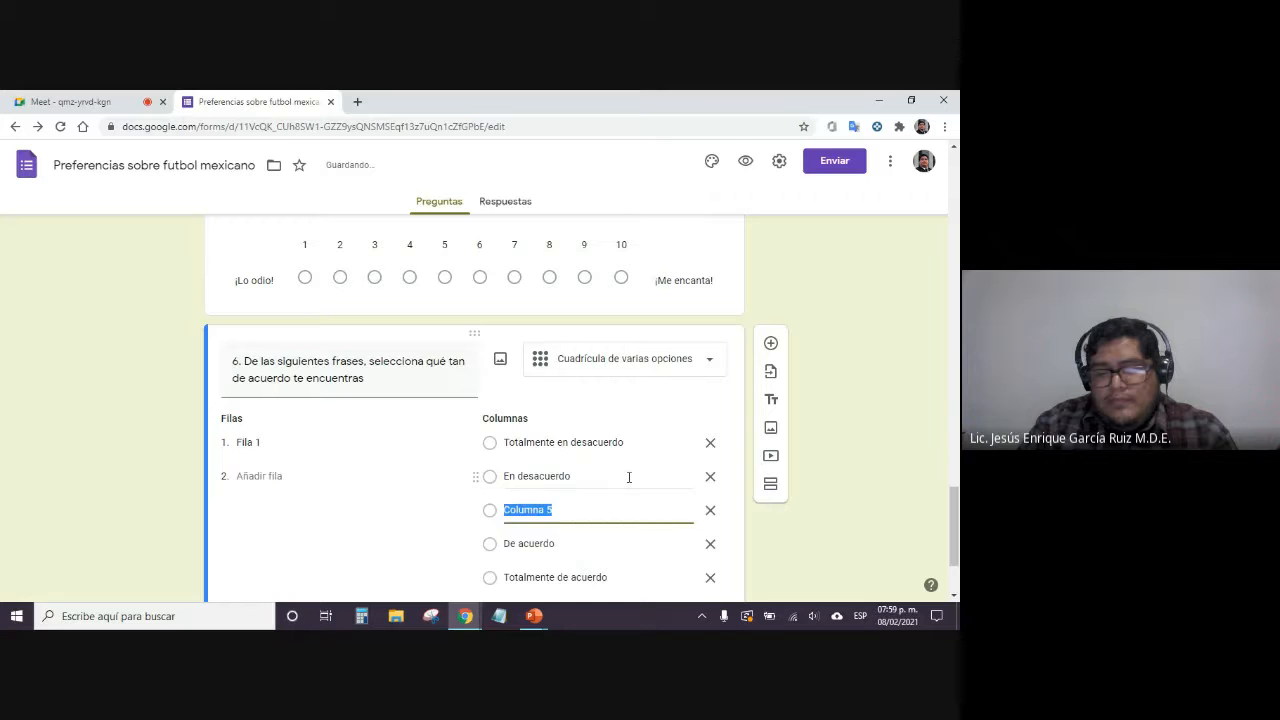
pyautogui.write('Neutral')
pyautogui.click(93, 470)
# Enlarge the form editor page to 150 % to show question 6's grid more clearly
pyautogui.scroll(-2, 94, 455)
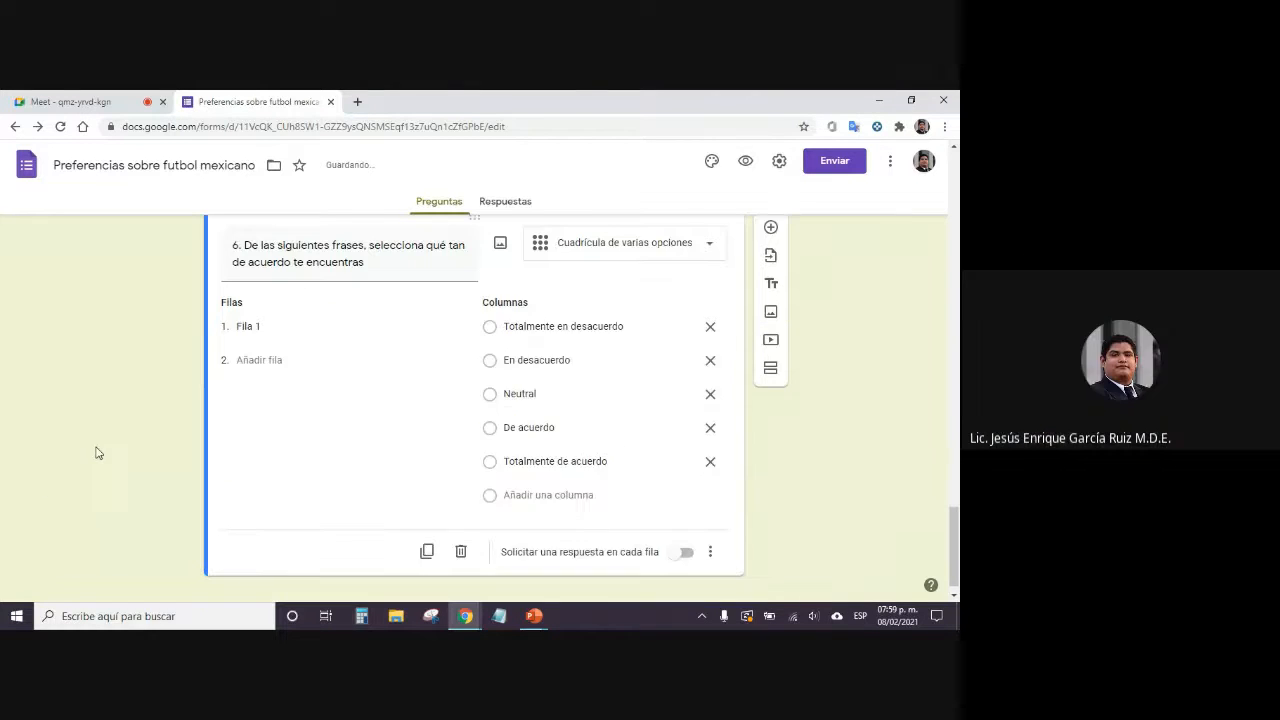
pyautogui.click(944, 127)
pyautogui.click(901, 257)
pyautogui.click(901, 257)
pyautogui.click(901, 257)
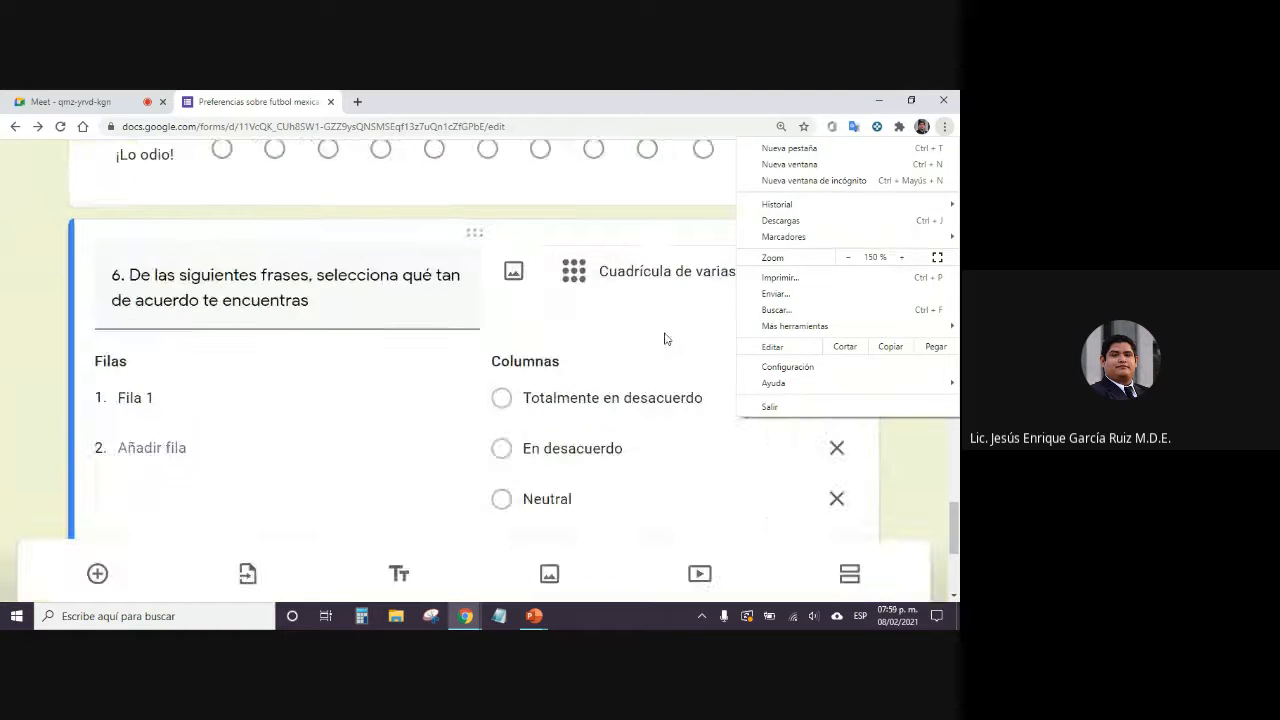
# Name the first row of question 6's grid "Me encanta ver el futbol en TV"
pyautogui.click(193, 400)
pyautogui.write('M')
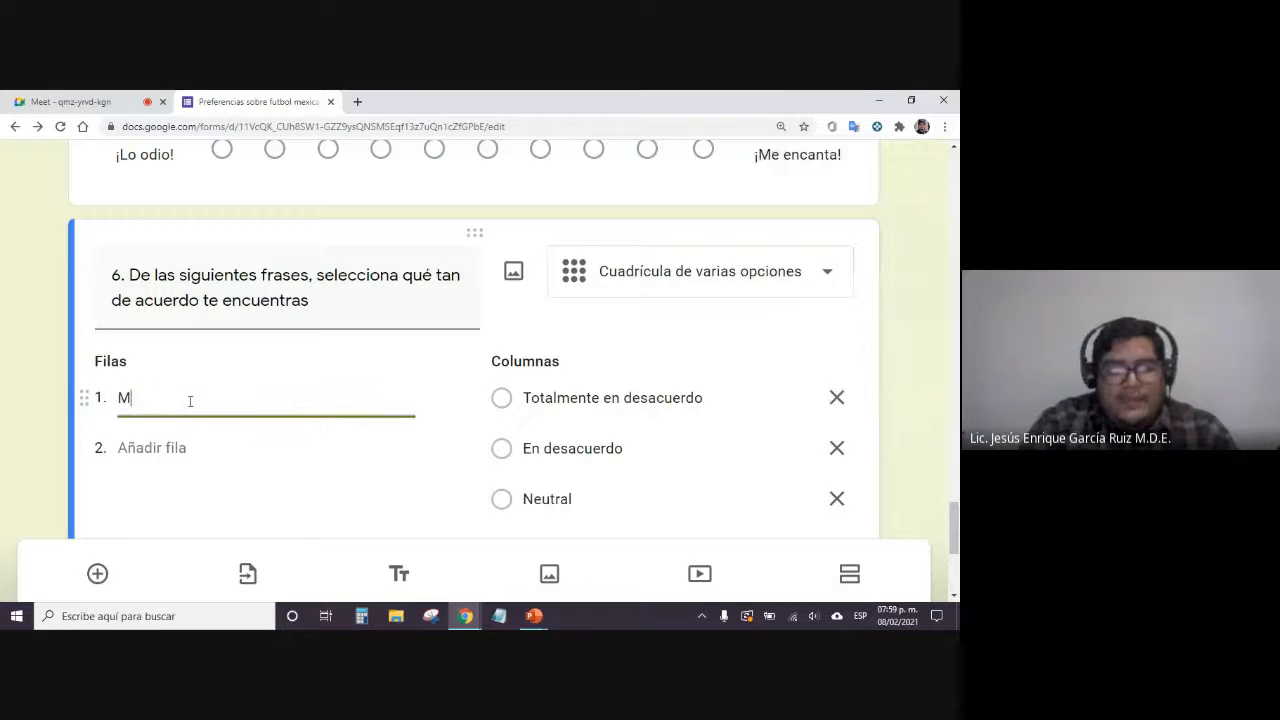
pyautogui.write('e encanta')
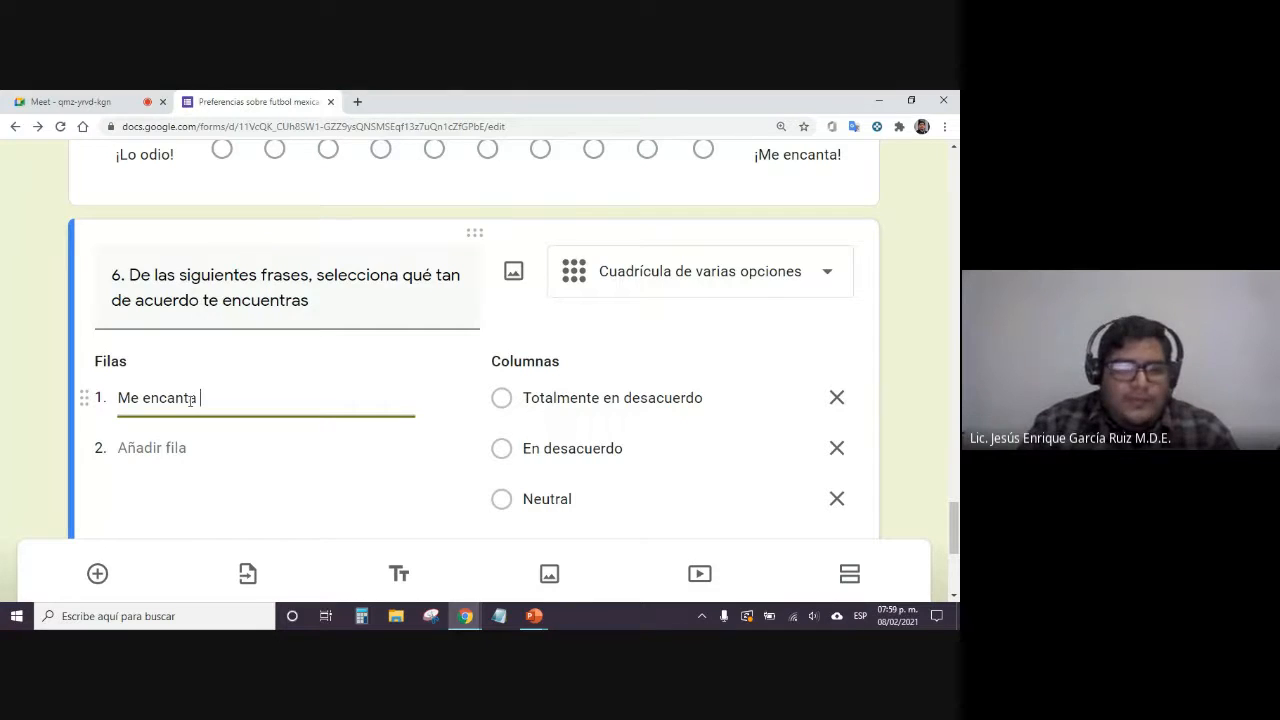
pyautogui.write('ver el fu')
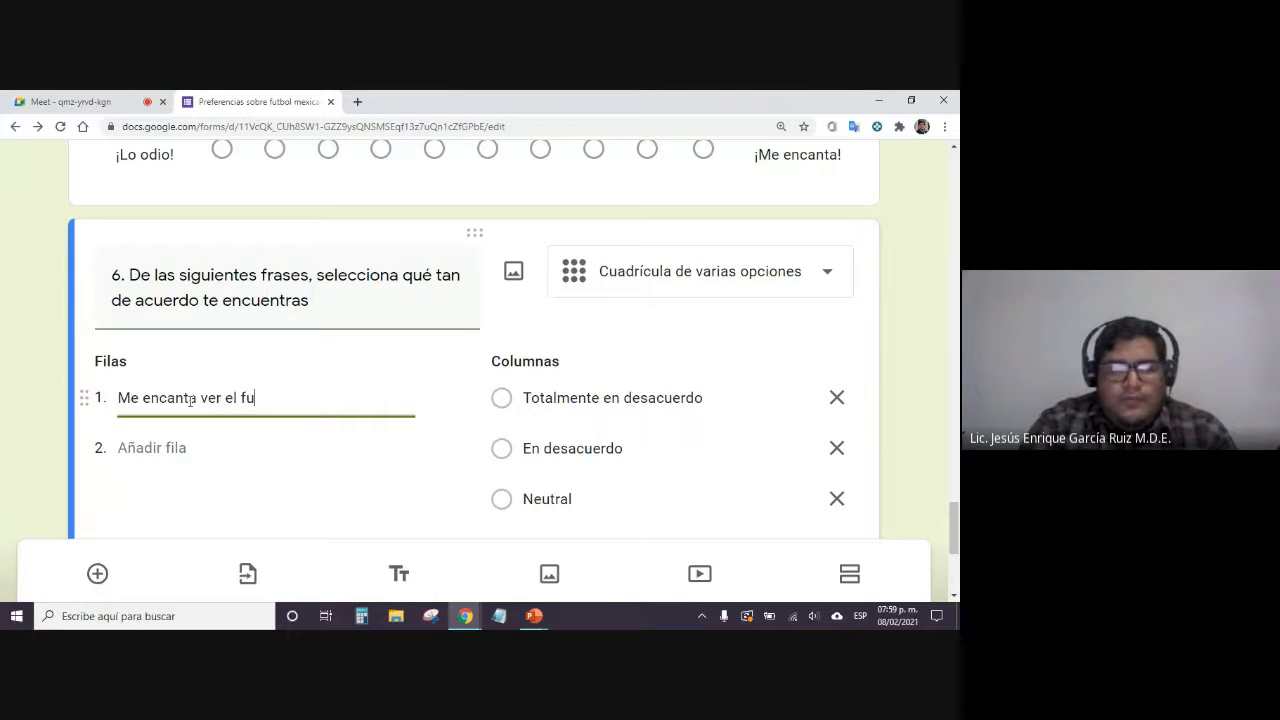
pyautogui.write('tvol en ')
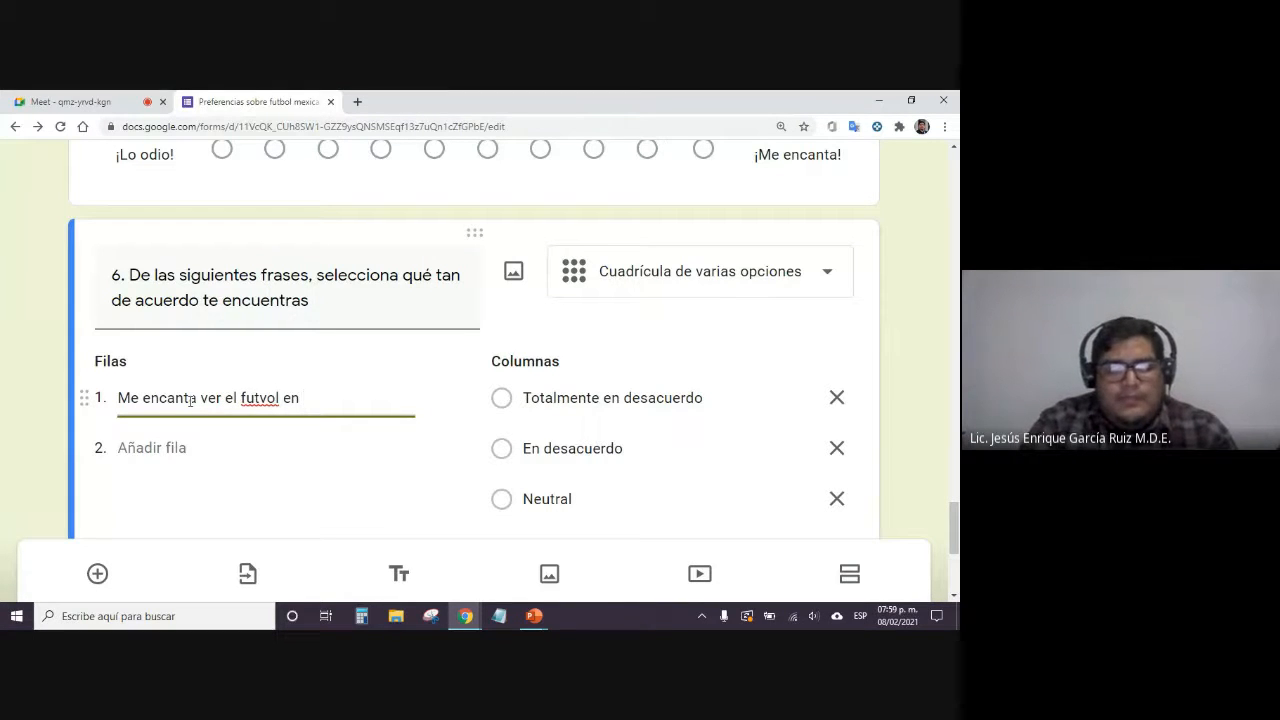
pyautogui.write('TV')
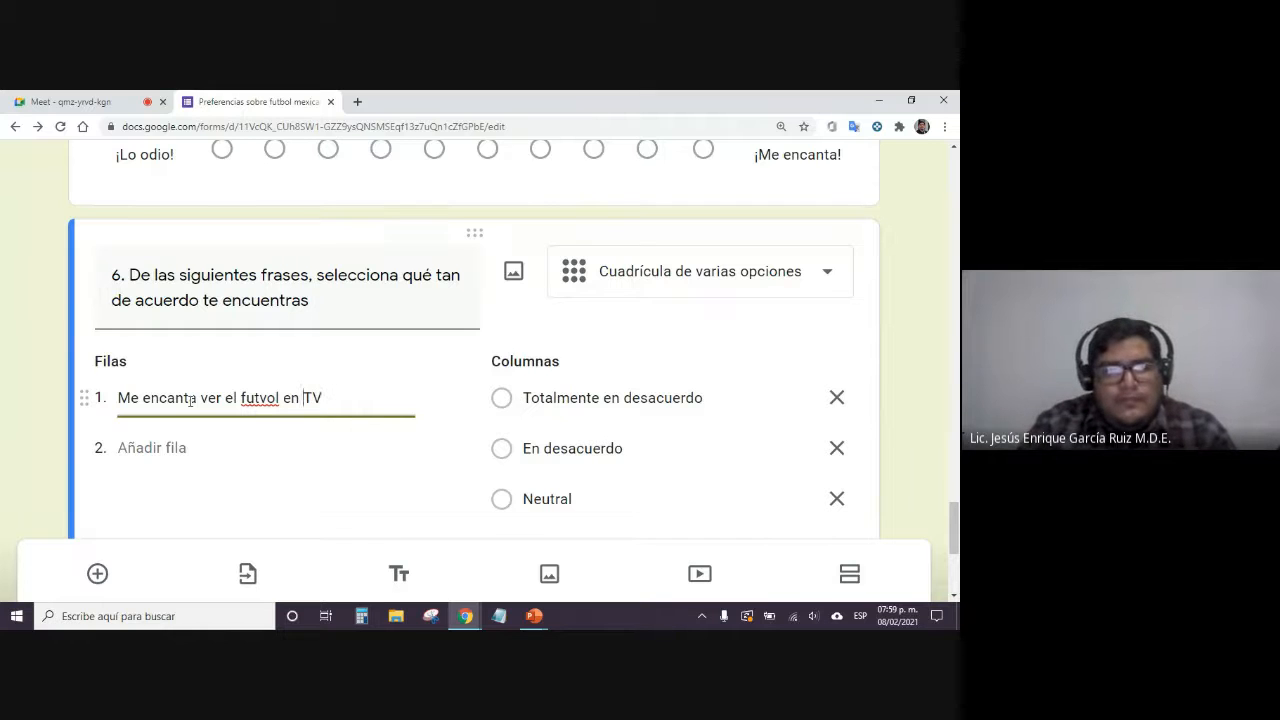
pyautogui.press('BackSpace')
pyautogui.write('b')
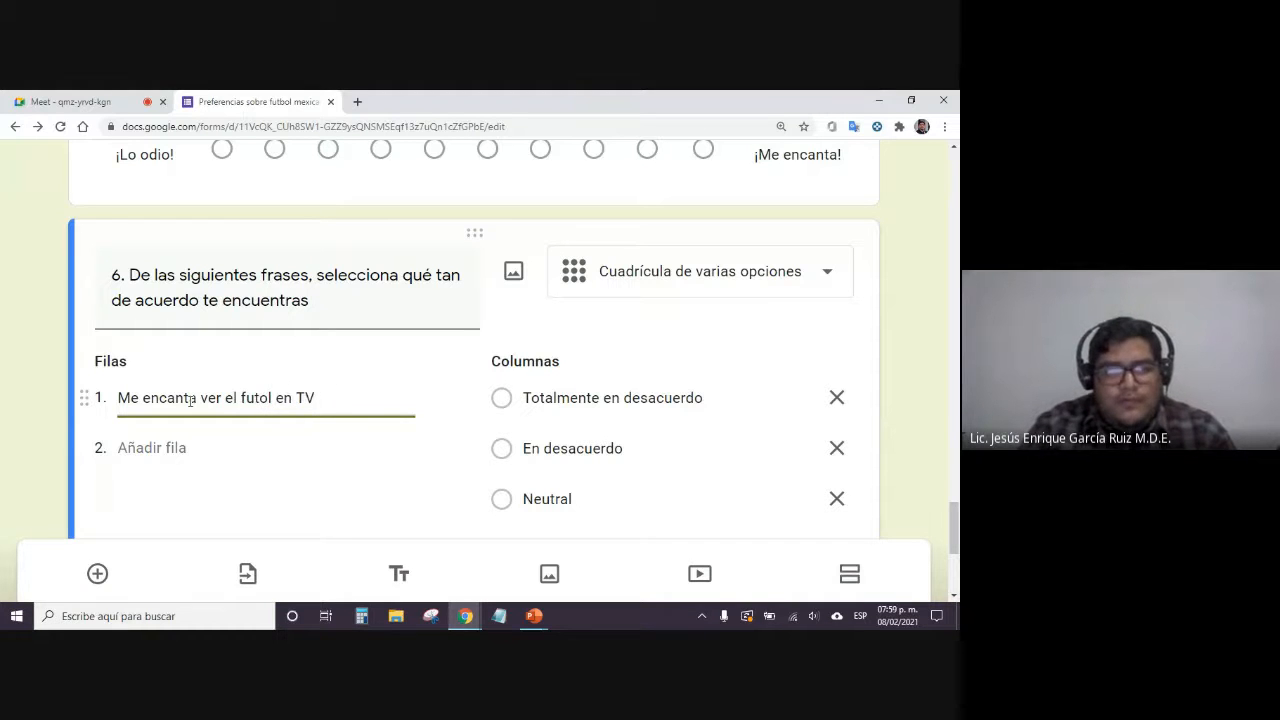
# Add a second row to question 6's grid reading "Me encanta asistir al estadio a ver futbol"
pyautogui.press('Return')
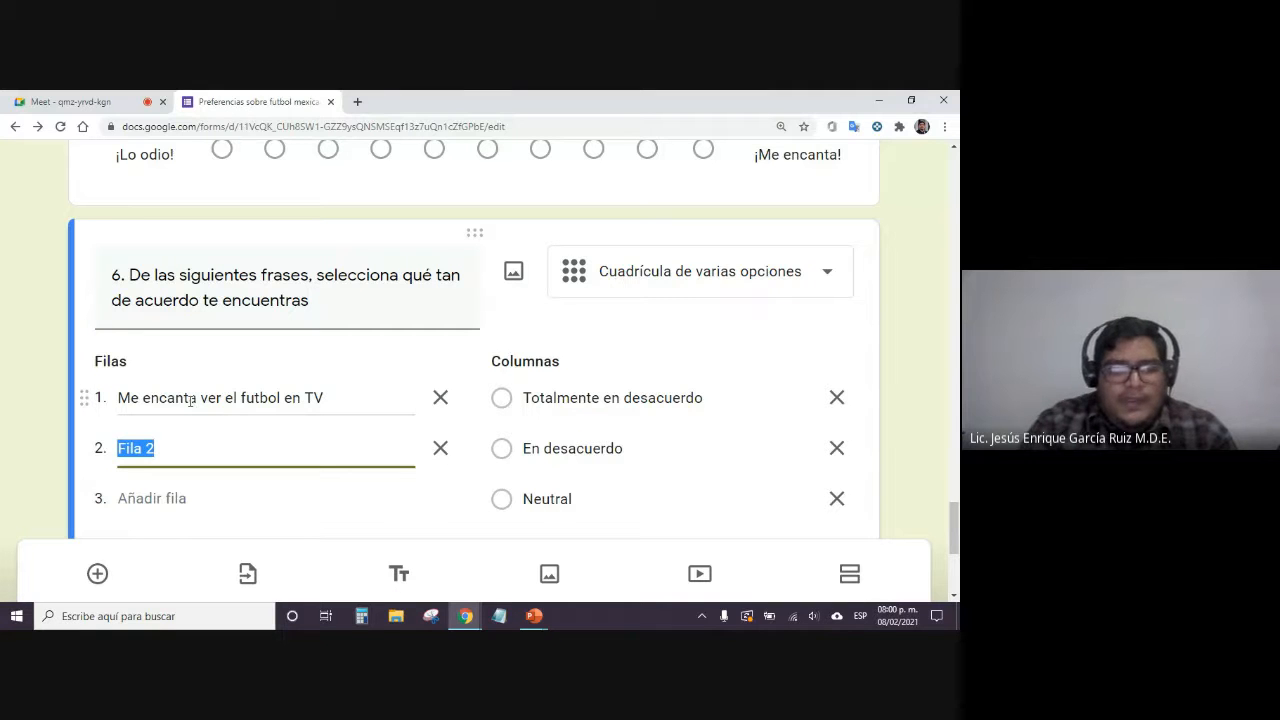
pyautogui.write('Me encanta asi')
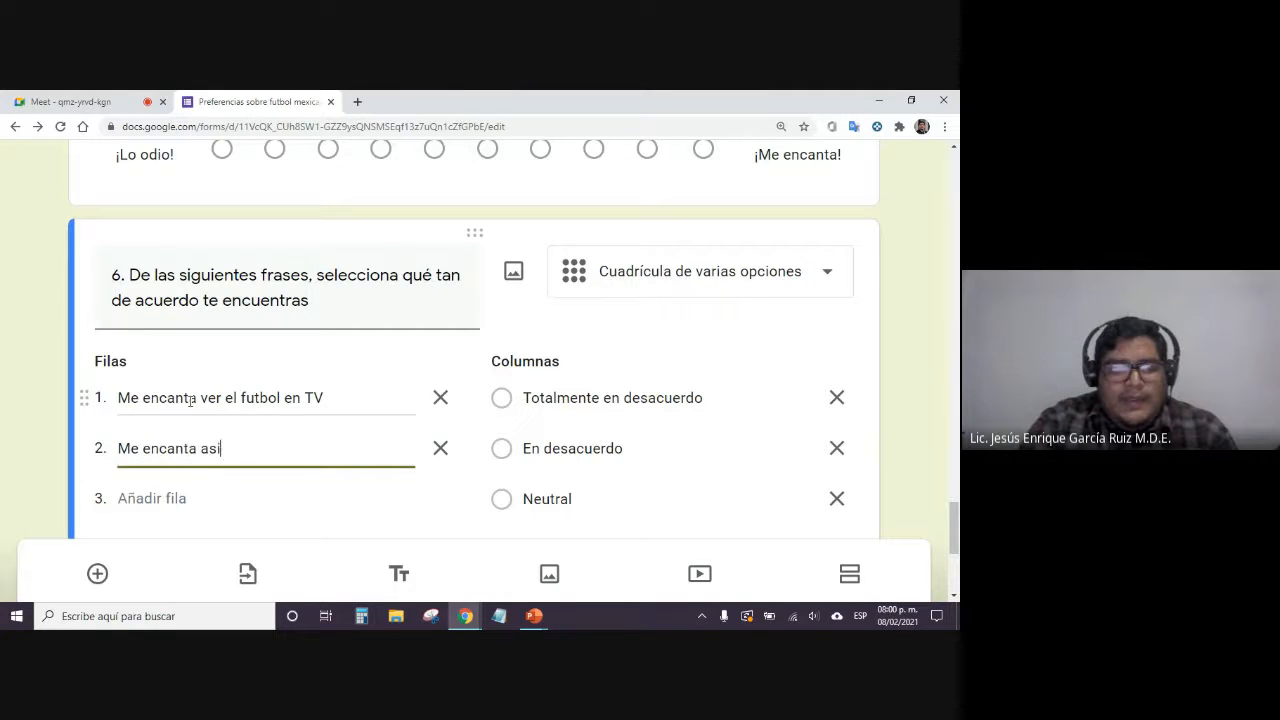
pyautogui.write('stir al estadi')
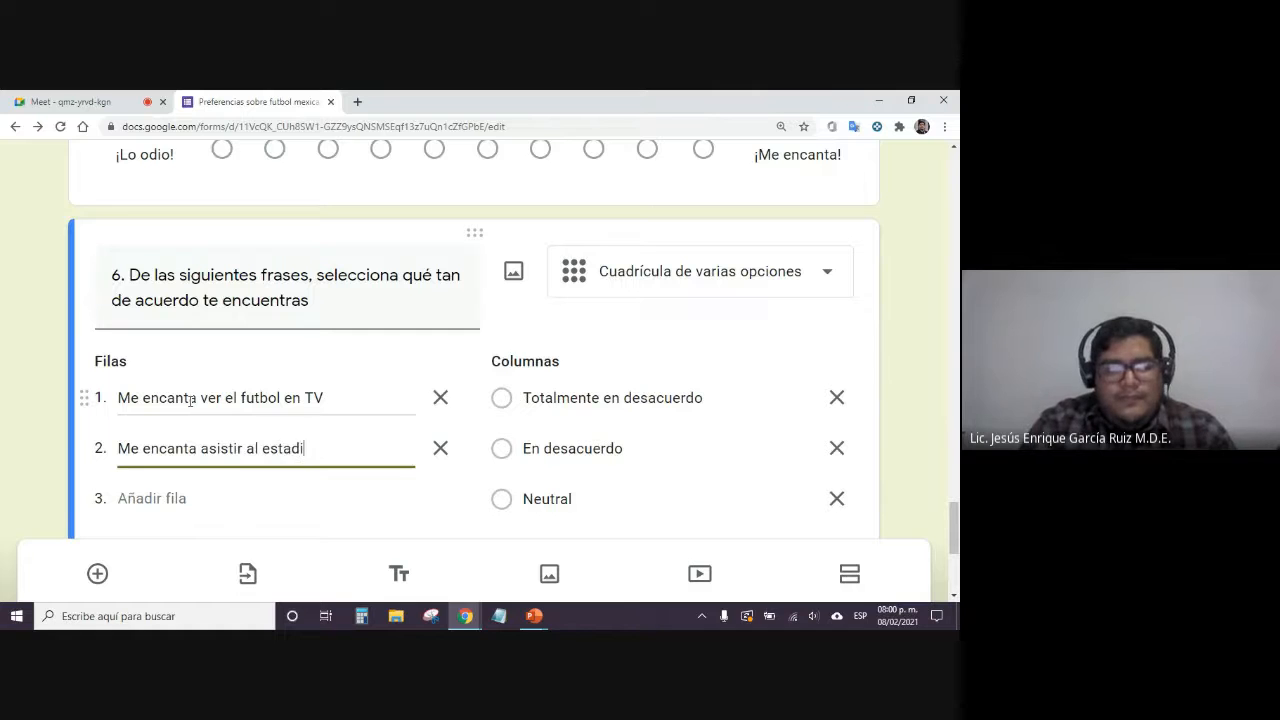
pyautogui.write('o a ver f')
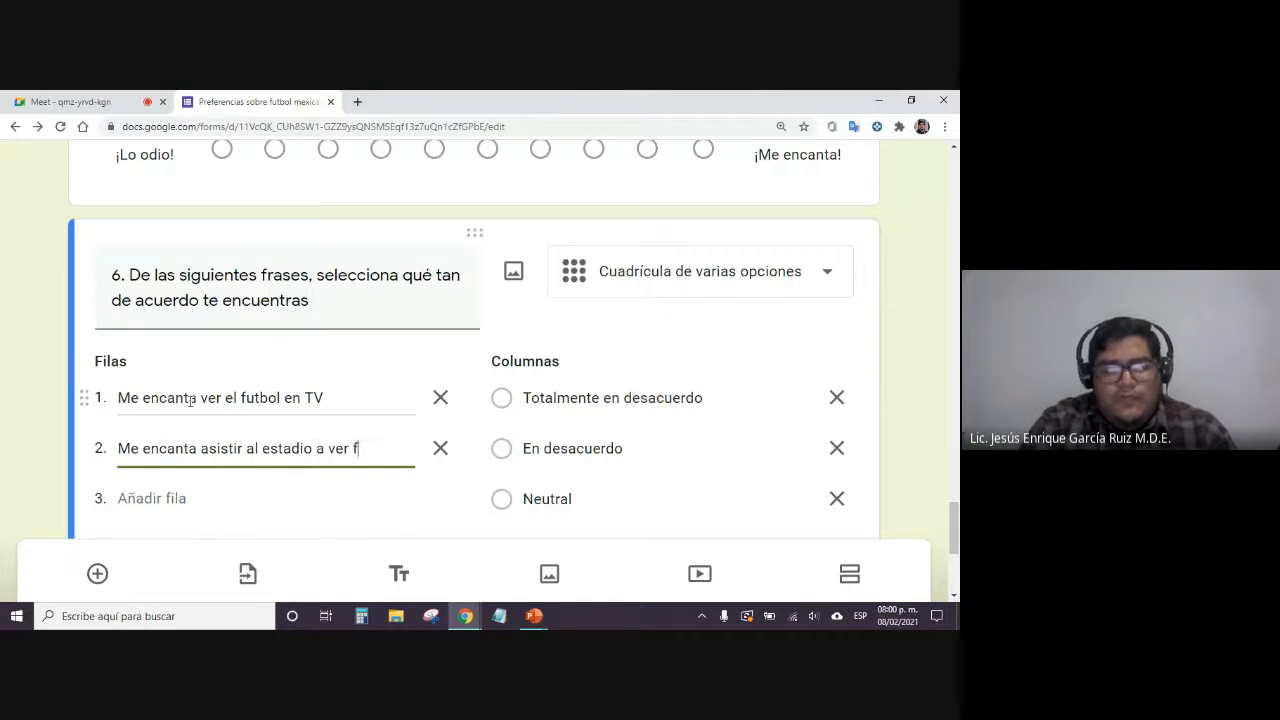
pyautogui.write('utbo')
pyautogui.write('l')
pyautogui.press('Return')
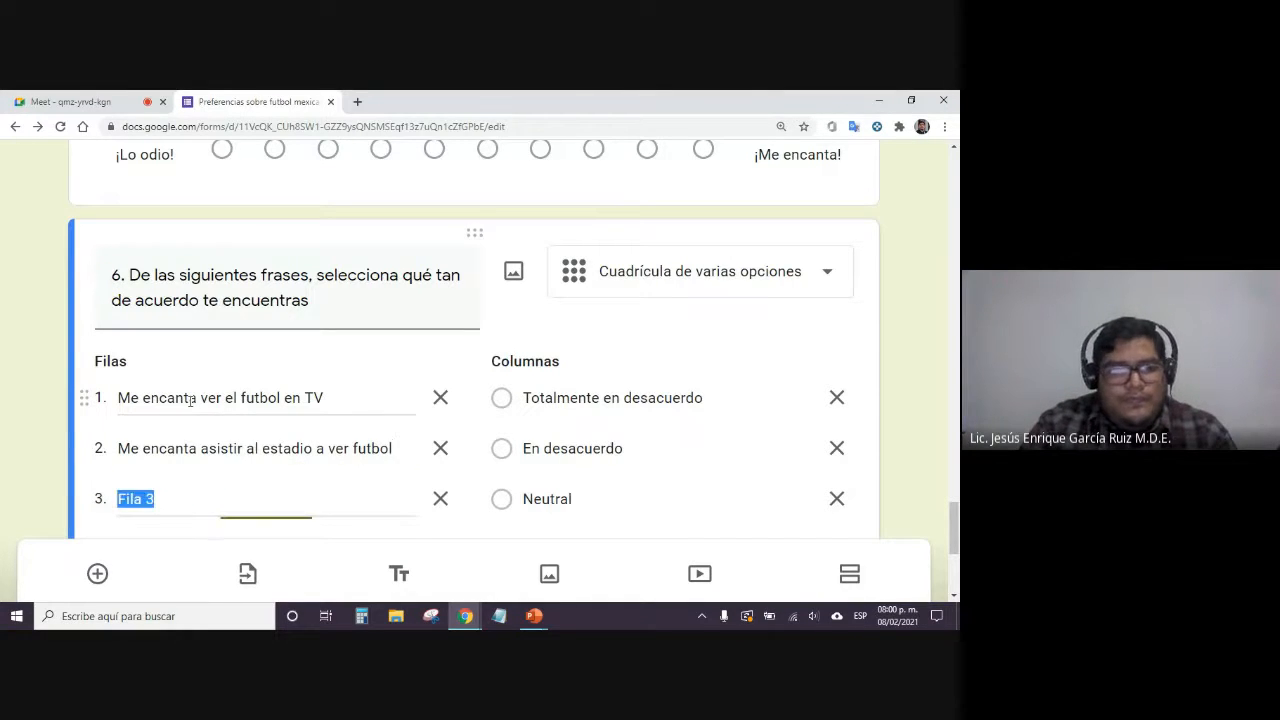
# Fill in the grid's third row with "Voy al estadio a ver futbol siempre que puedo"
pyautogui.write('Voy al e')
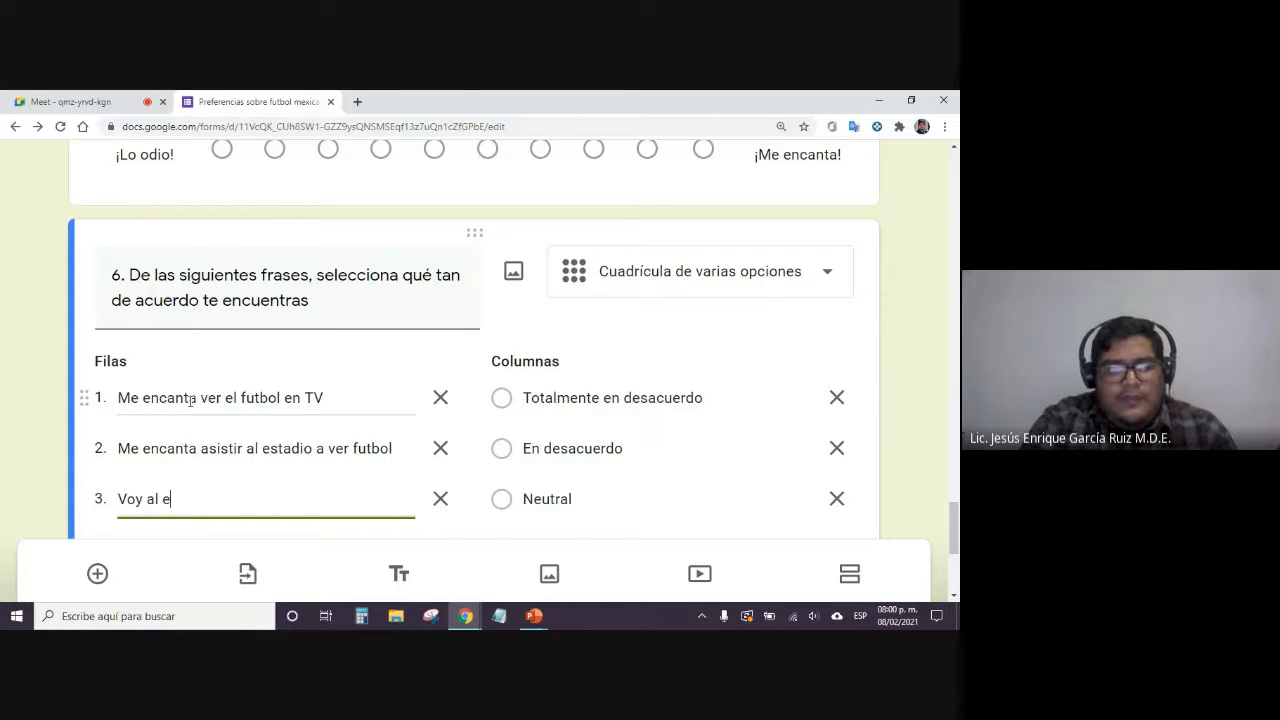
pyautogui.write('stadio a ver fu')
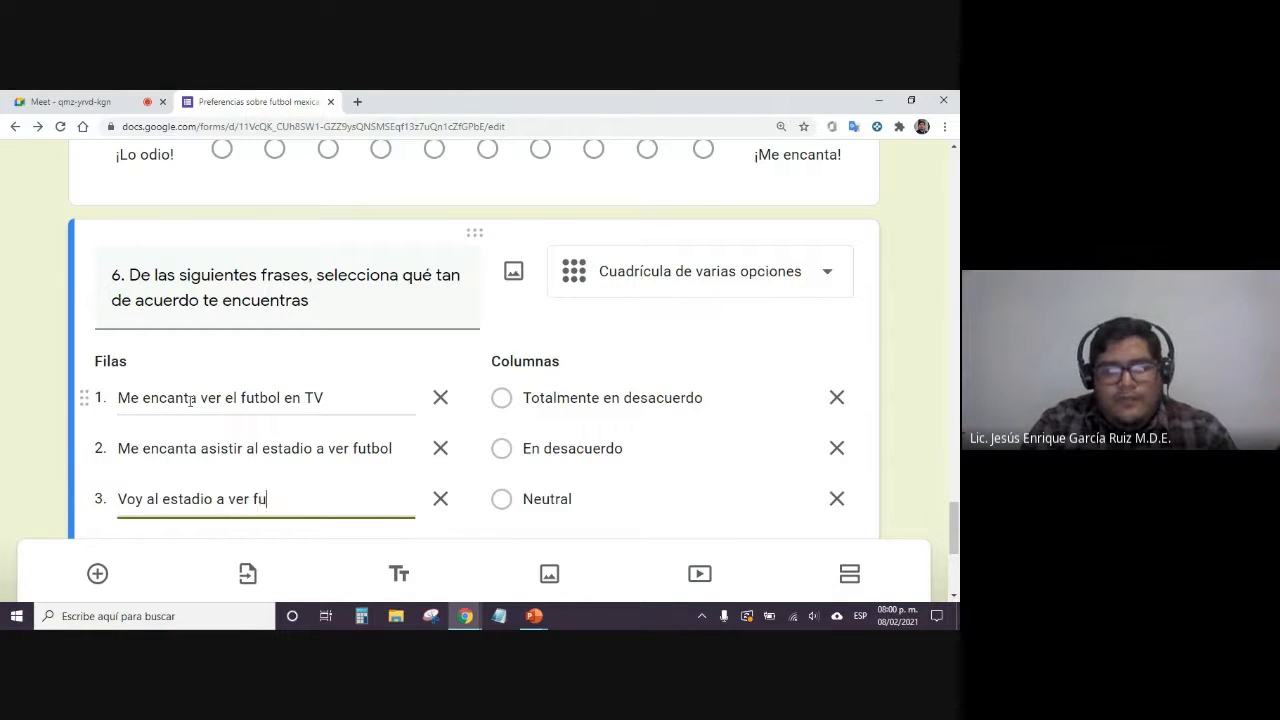
pyautogui.write('tbol siempre que puedo')
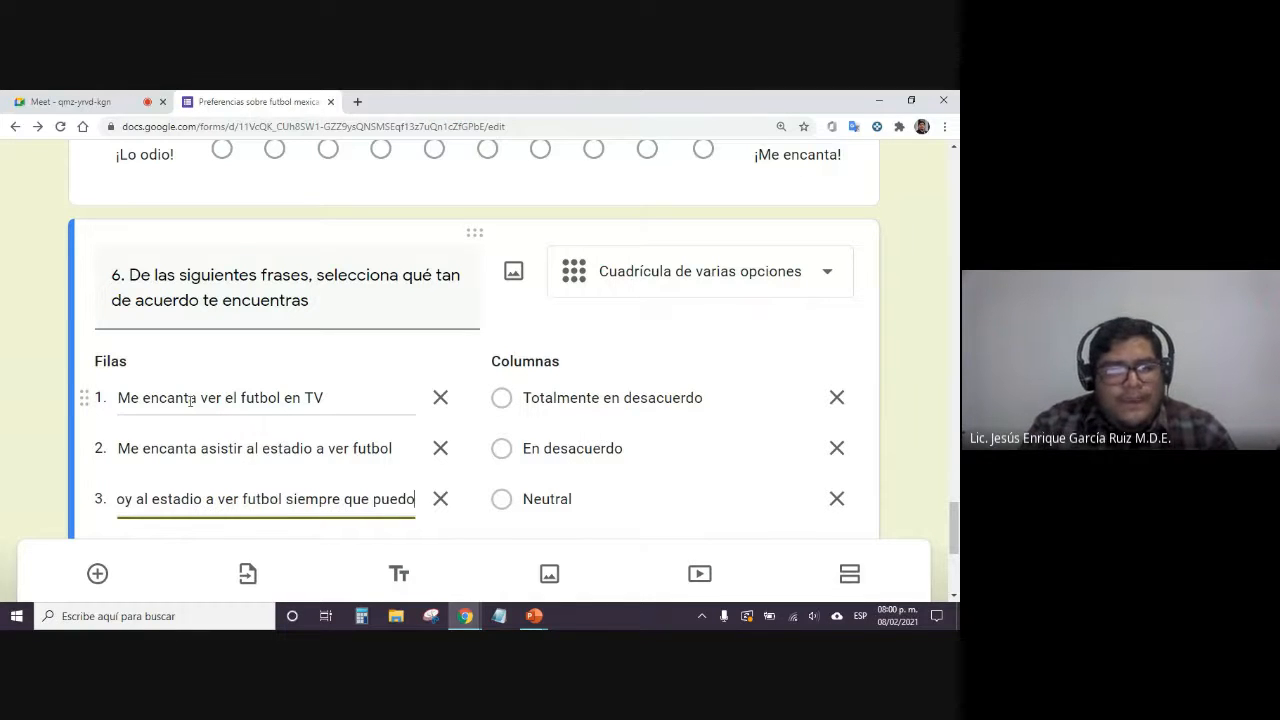
pyautogui.press('Return')
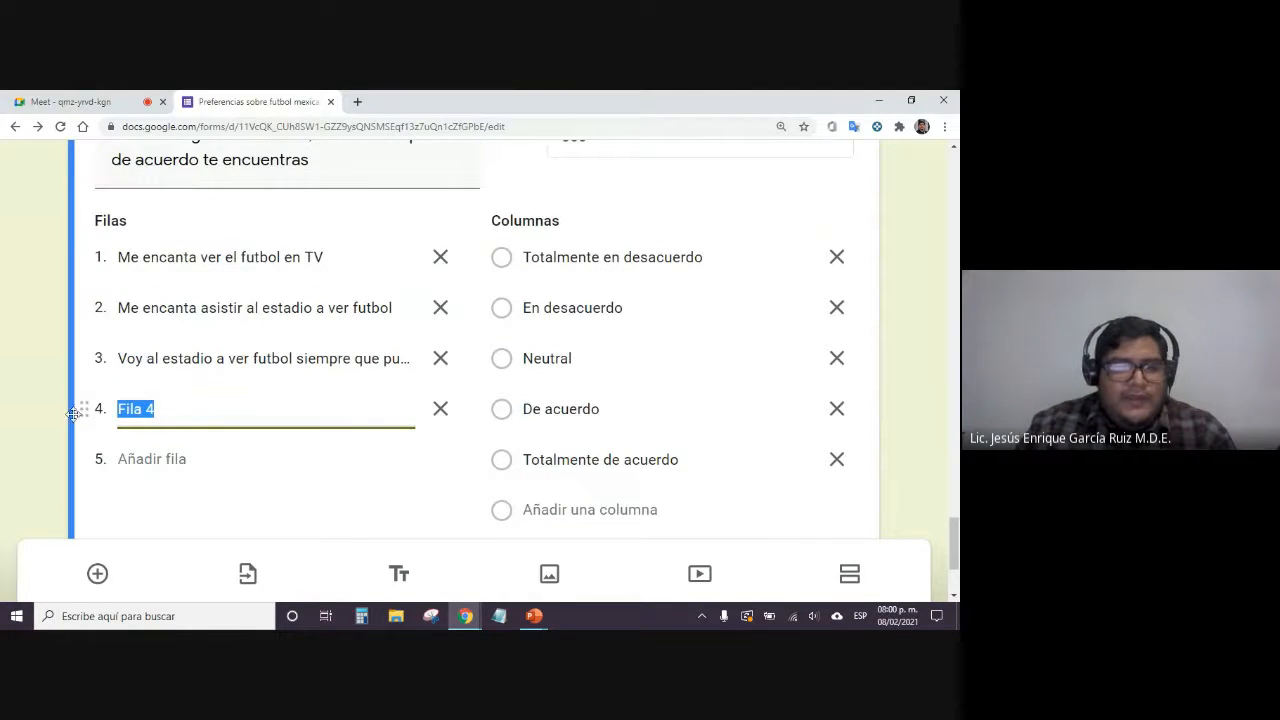
# Enter "Tengo la playera más reciente de mi equipo favorito" as the grid's fourth row
pyautogui.write('Tengo')
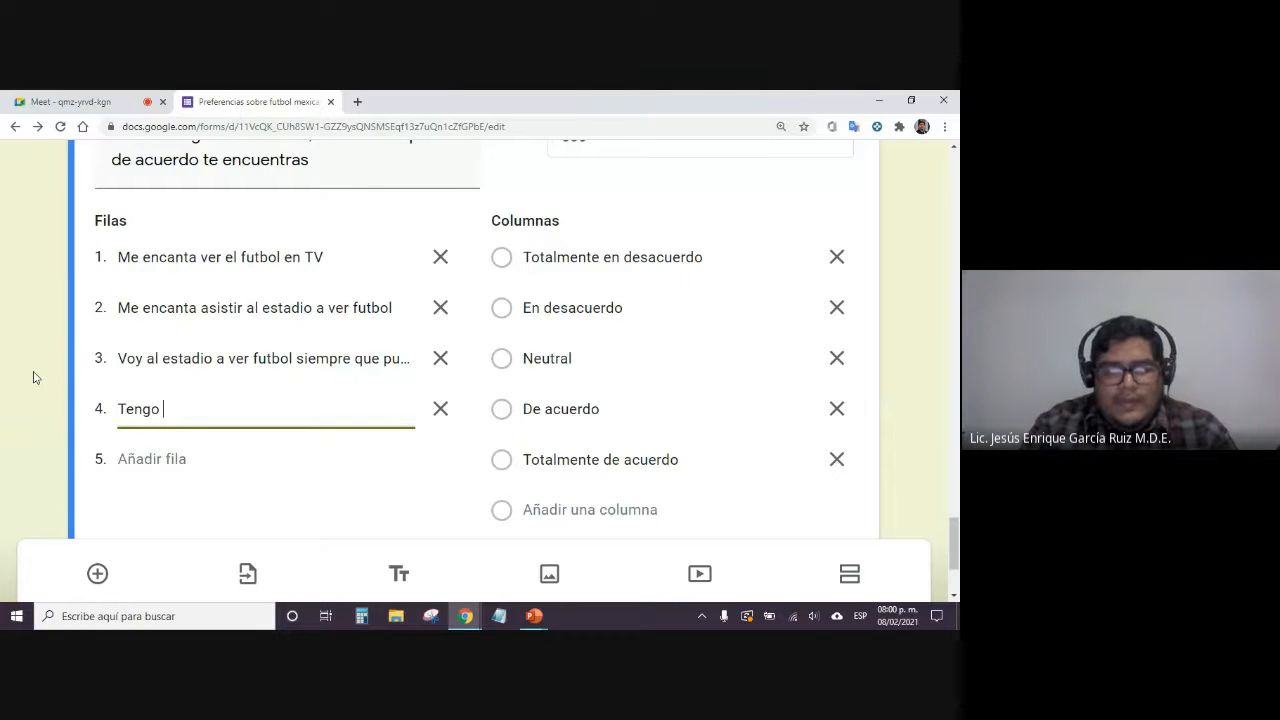
pyautogui.write(' la ')
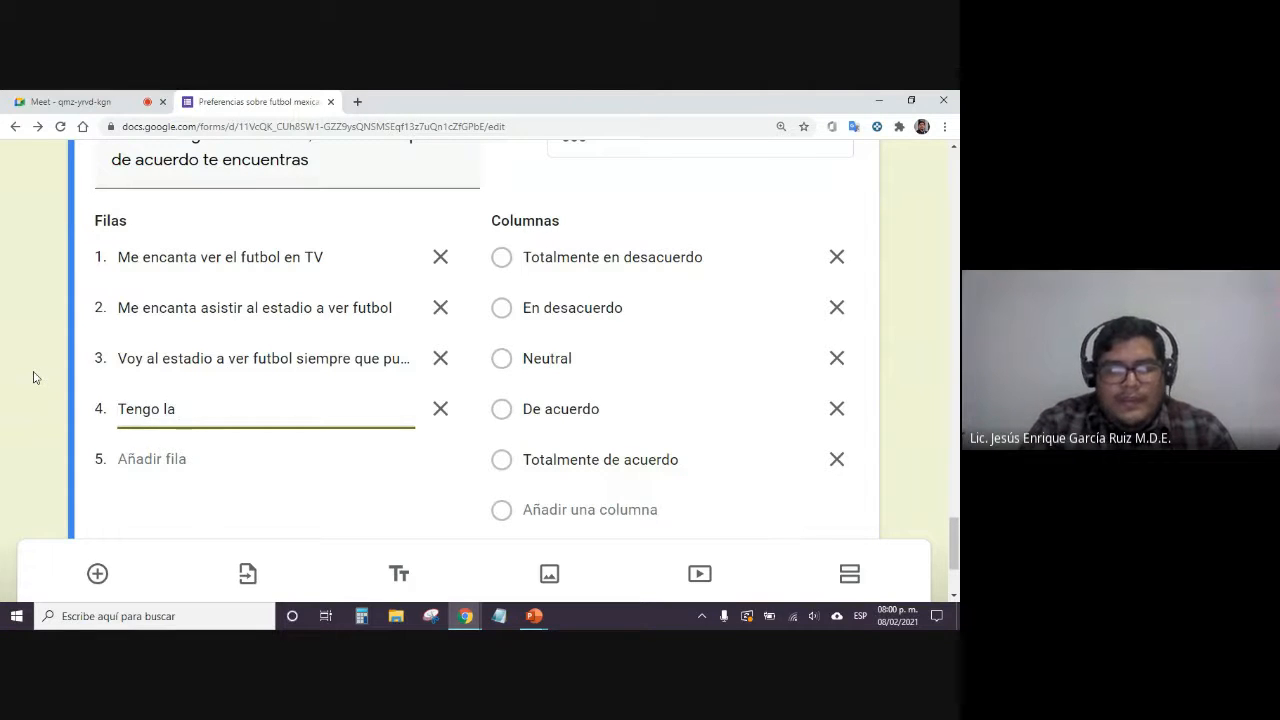
pyautogui.write('playera ')
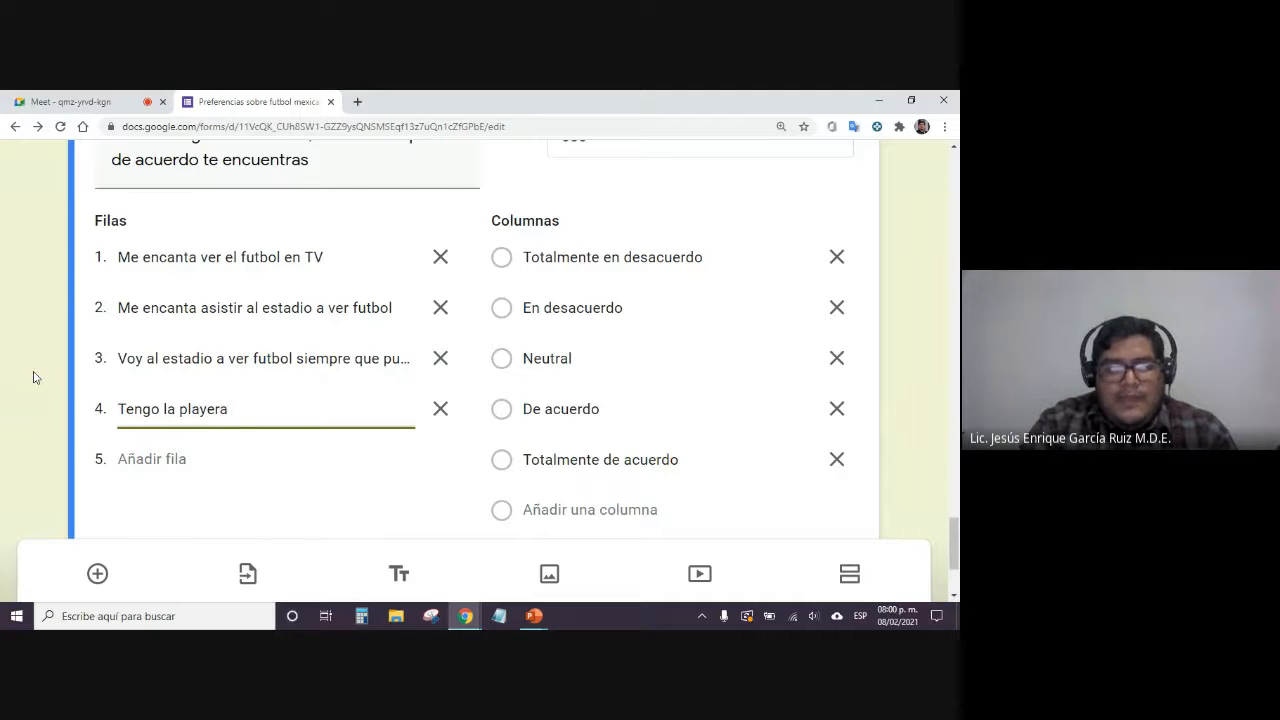
pyautogui.write('más reciente de mi')
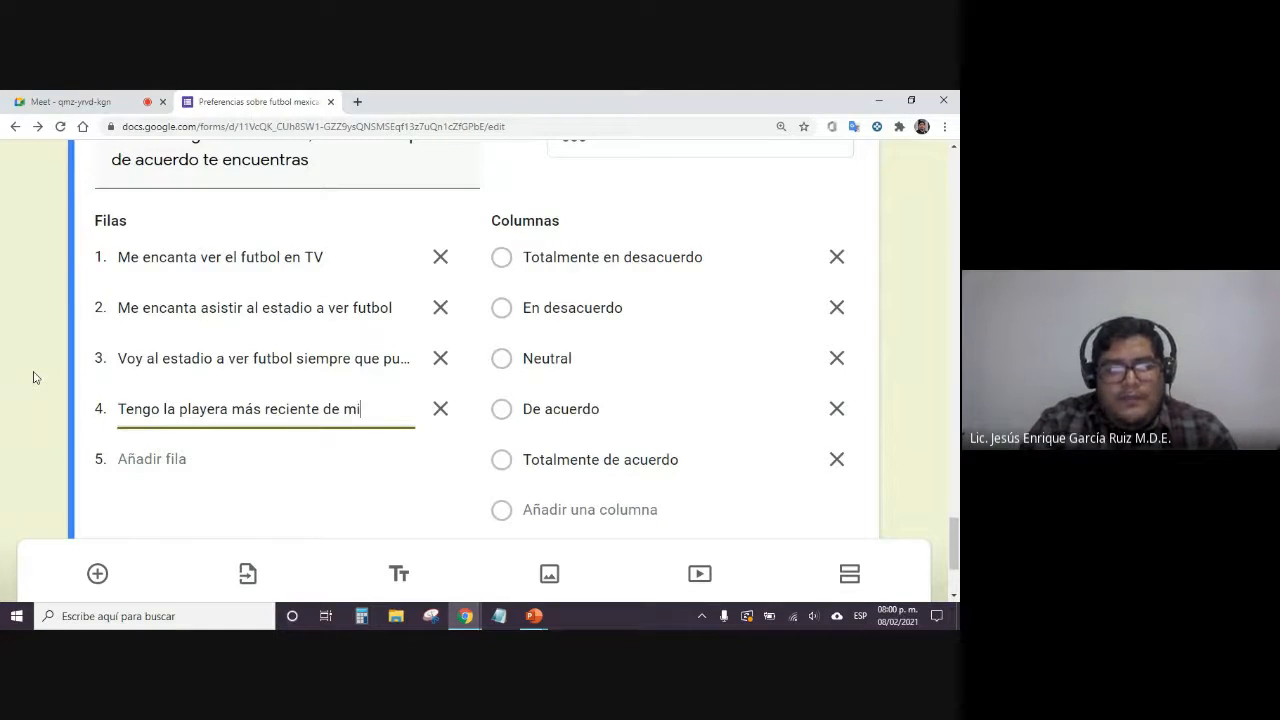
pyautogui.write(' equipo favo')
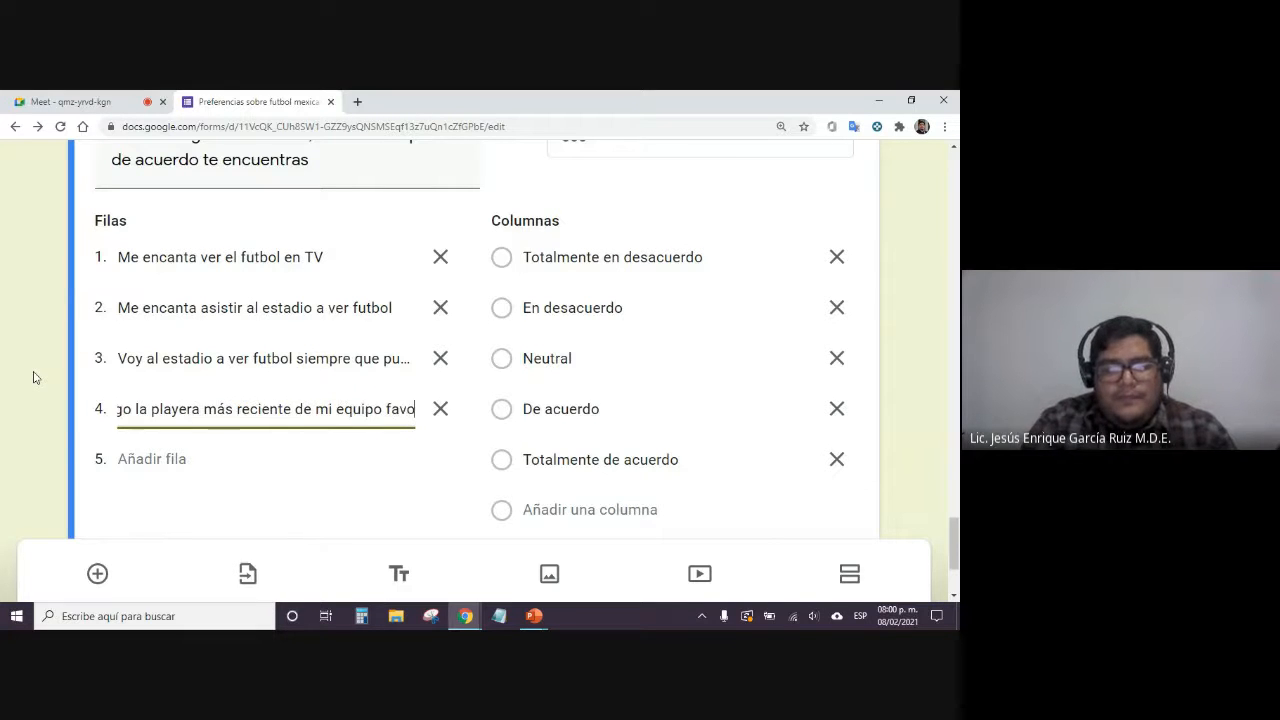
pyautogui.write('rito')
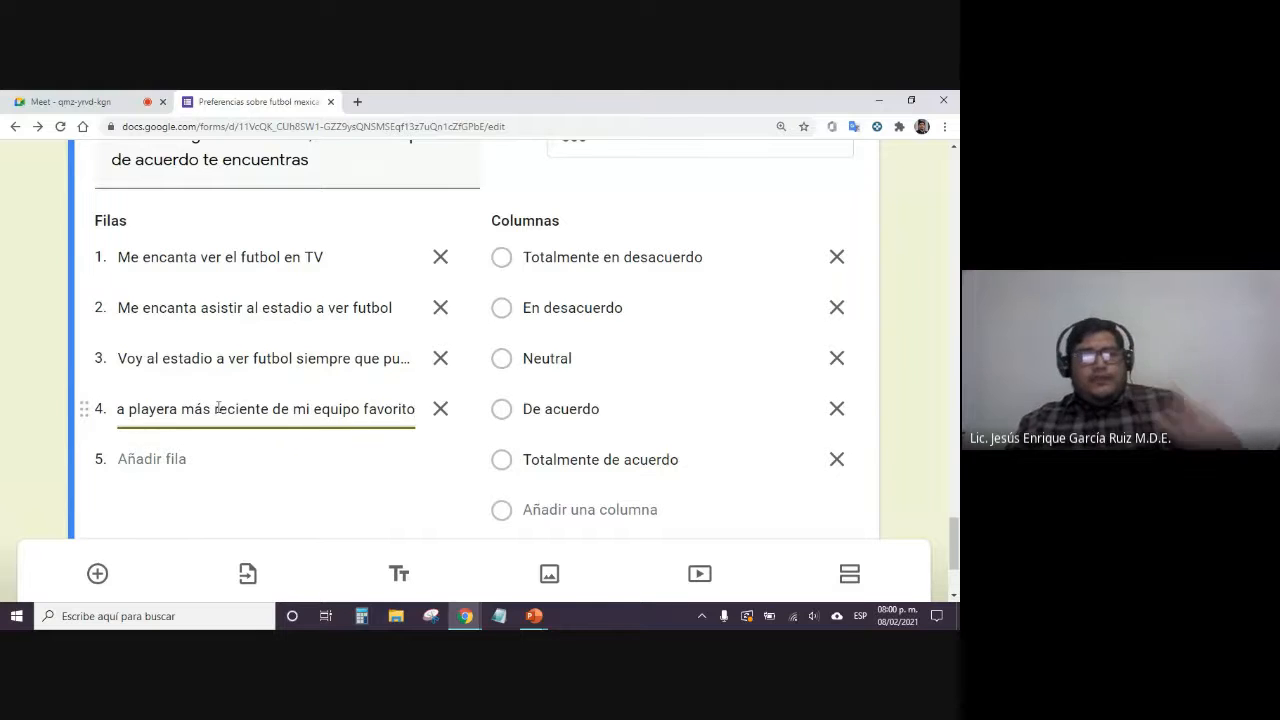
pyautogui.scroll(1, 345, 250)
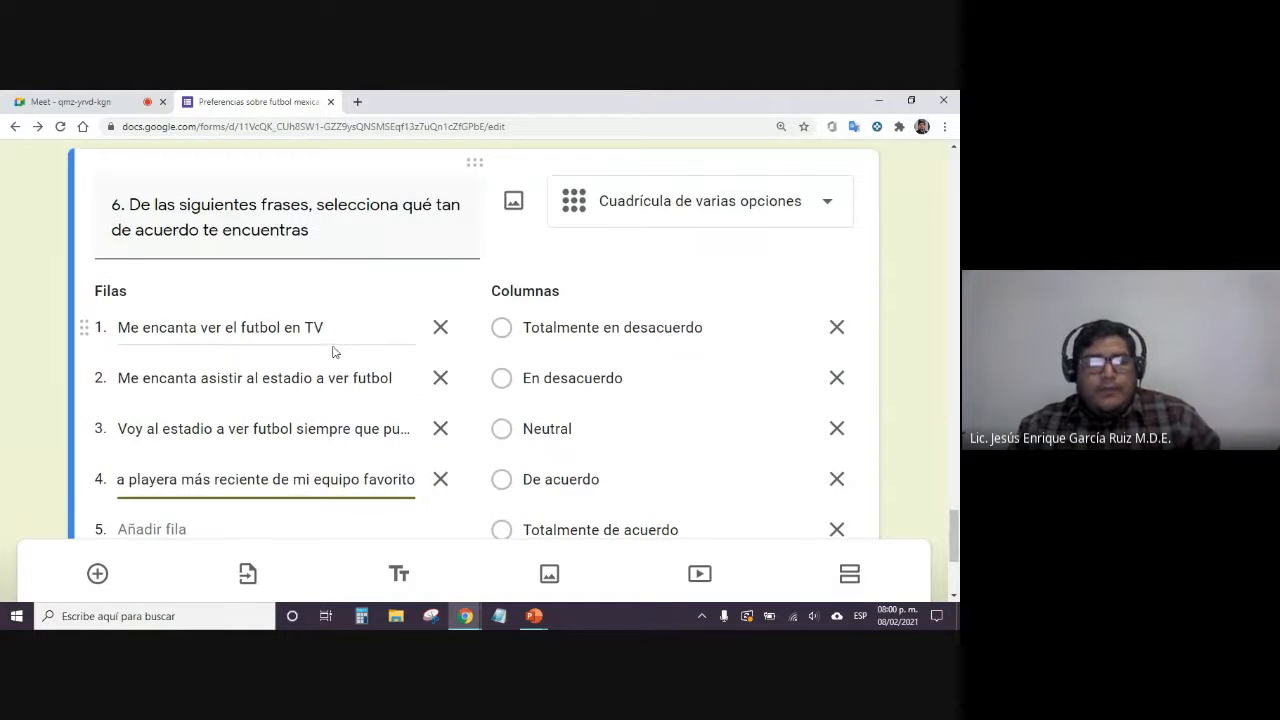
pyautogui.click(23, 394)
# Require a response in each row of question 6's grid
pyautogui.scroll(-1, 608, 449)
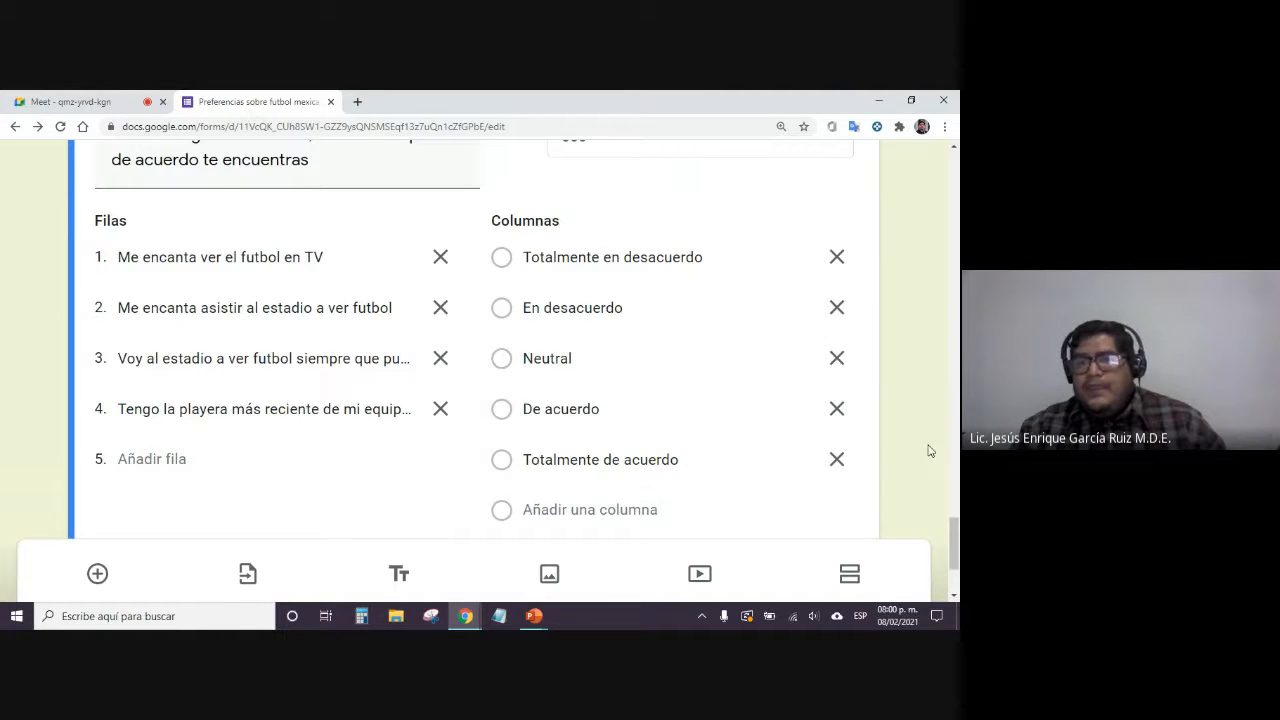
pyautogui.scroll(-1, 923, 363)
pyautogui.scroll(-3, 923, 363)
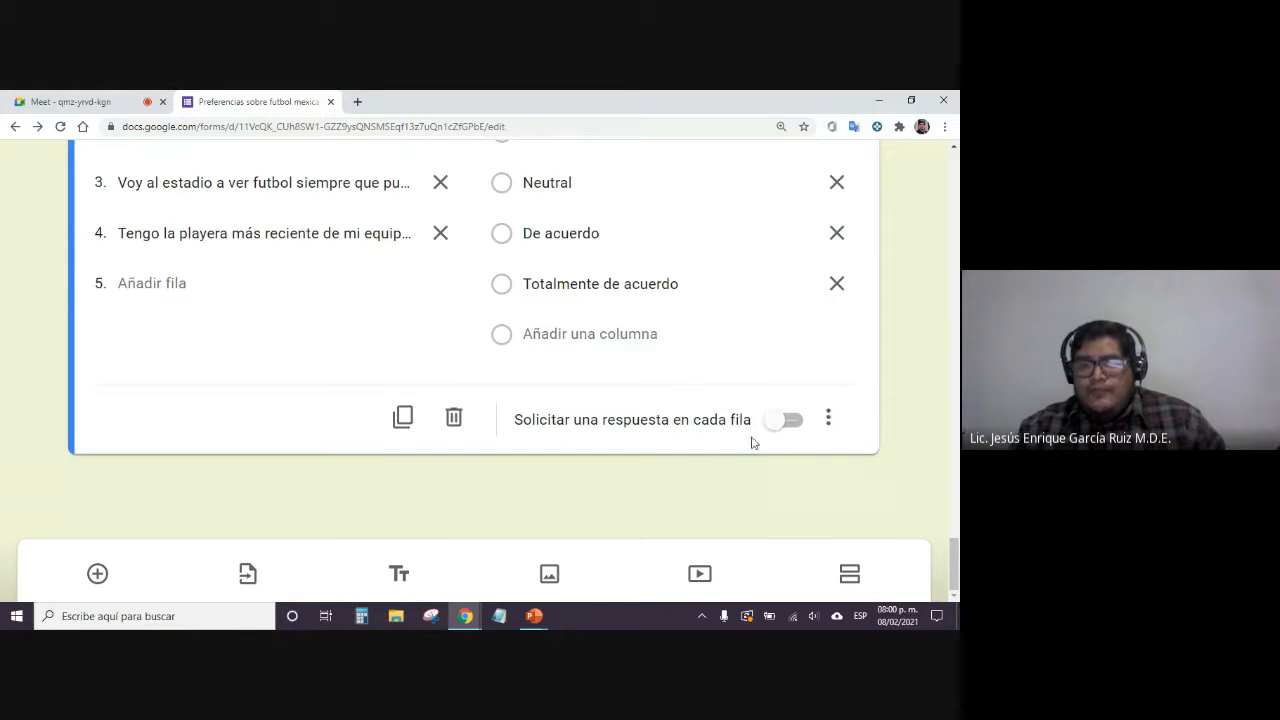
pyautogui.click(782, 421)
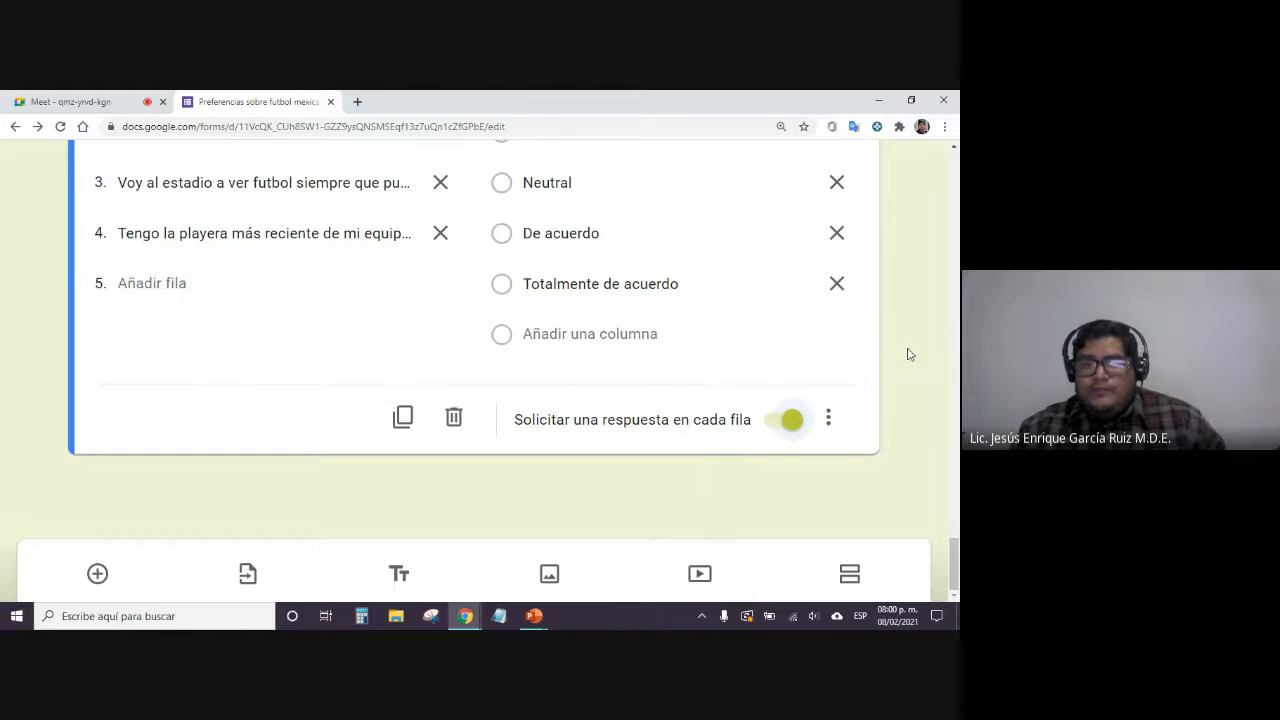
# Reduce the browser zoom by three levels and open the form's preview
pyautogui.scroll(4, 908, 354)
pyautogui.click(944, 126)
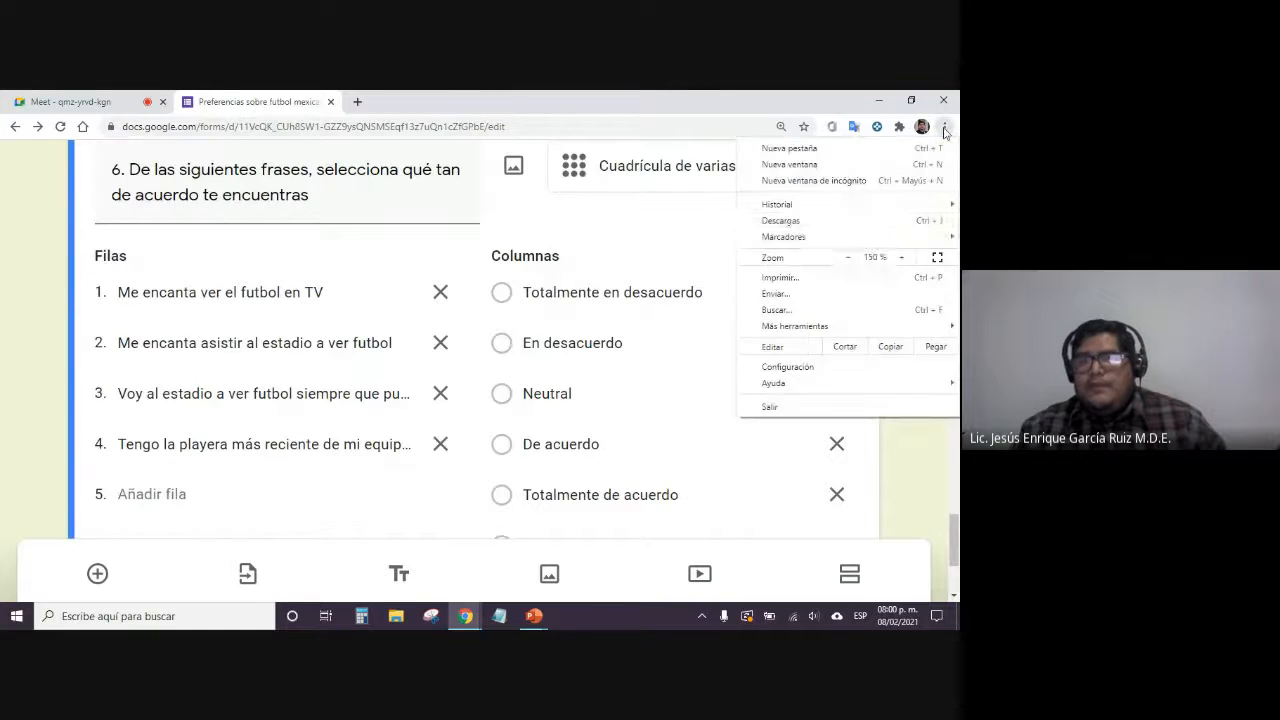
pyautogui.click(848, 257)
pyautogui.click(848, 257)
pyautogui.click(848, 257)
pyautogui.press('Escape')
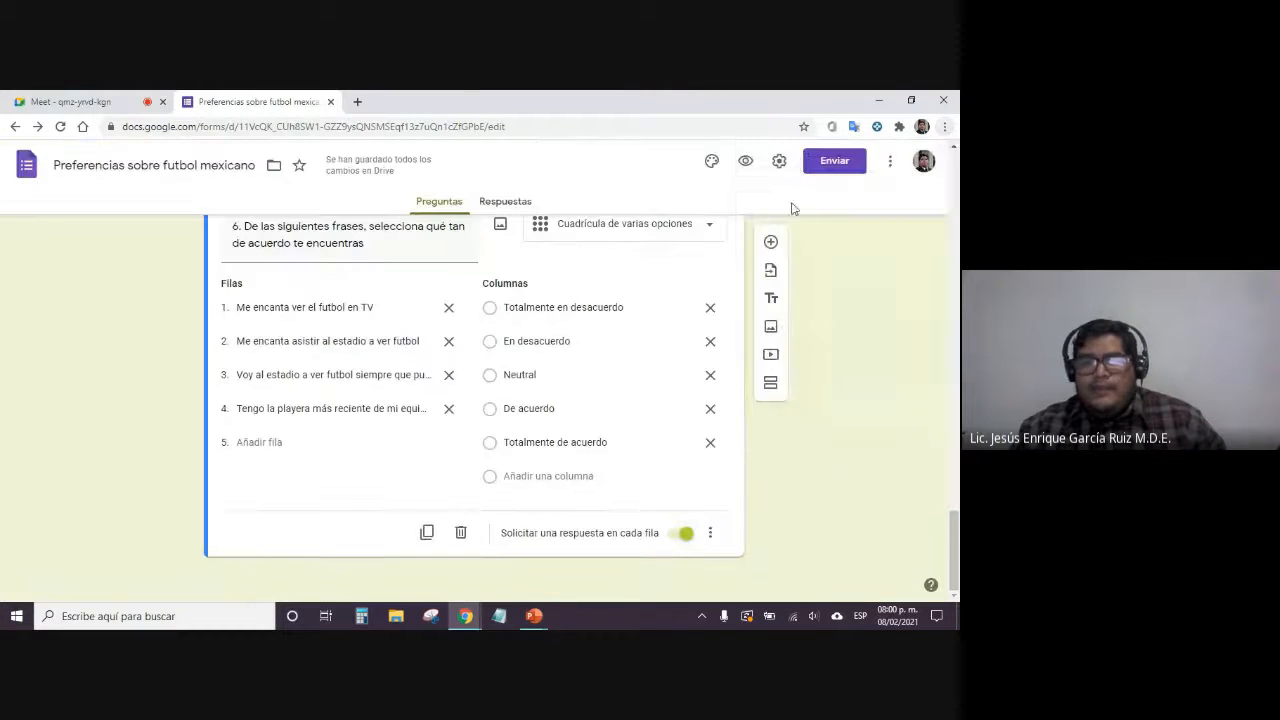
pyautogui.click(742, 161)
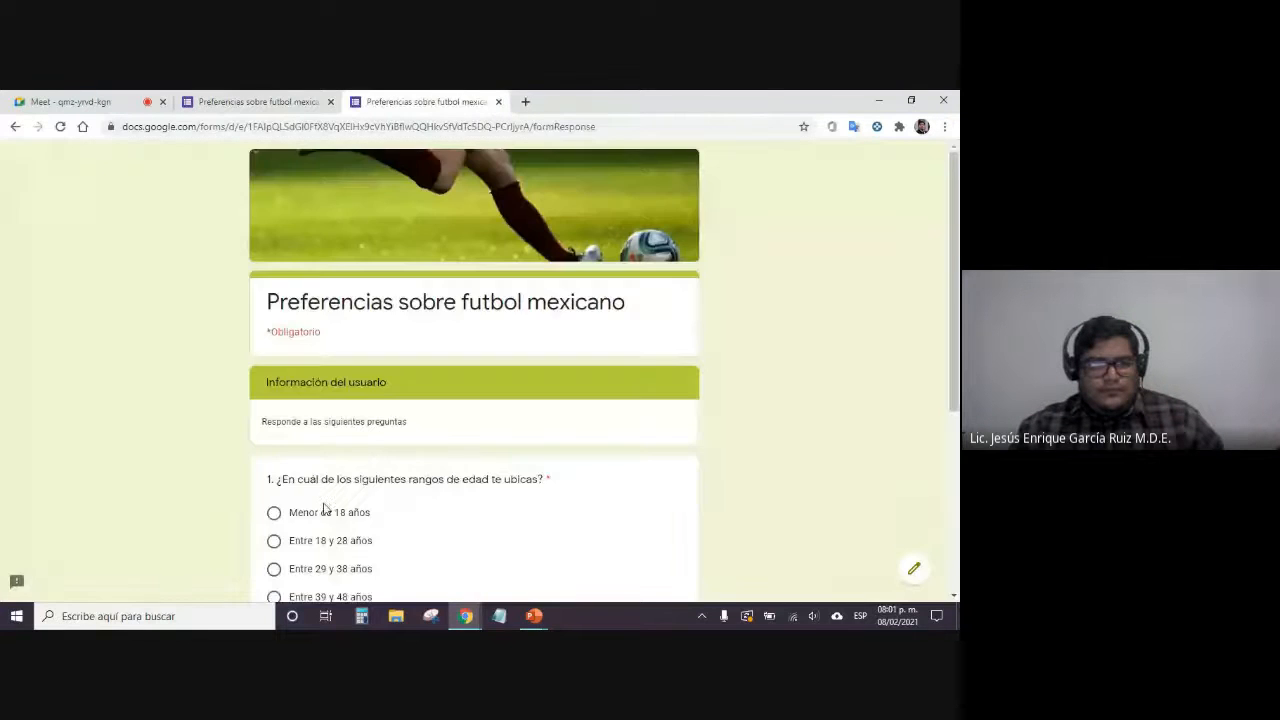
# Answer "Menor de 18 años" for age and "Sí" for liking football, and advance to the next section
pyautogui.click(326, 507)
pyautogui.scroll(-5, 330, 468)
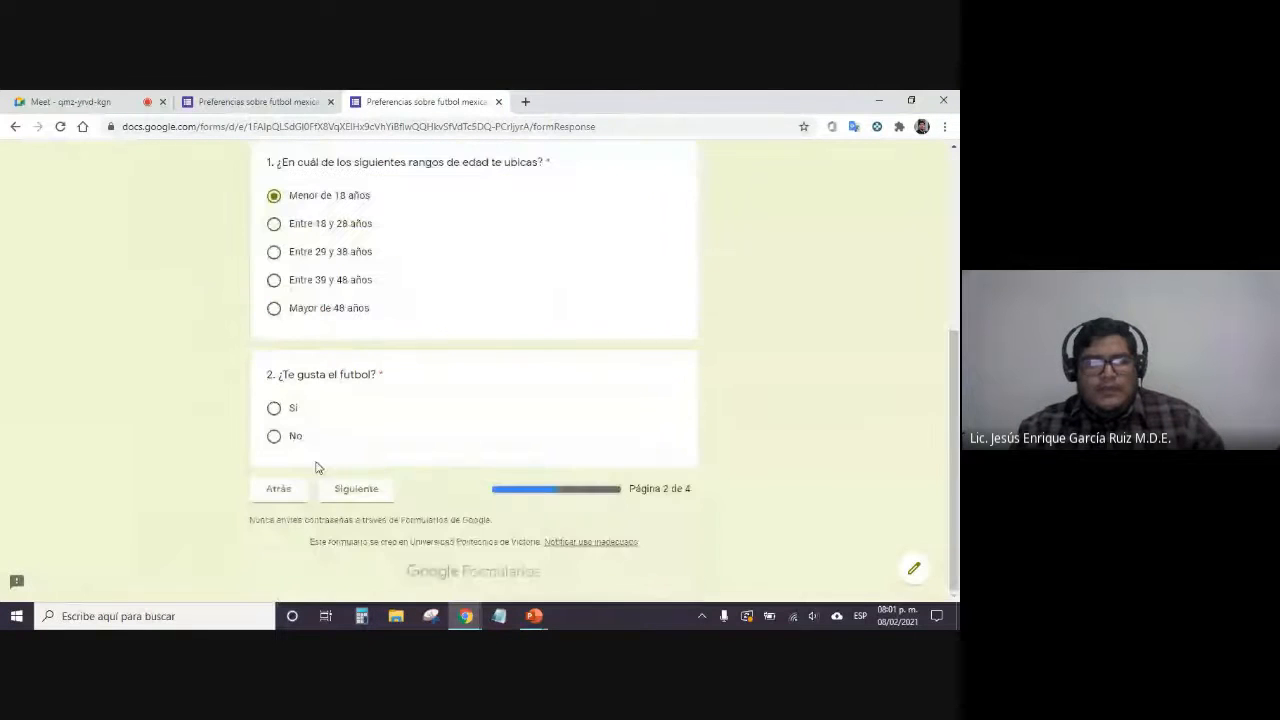
pyautogui.click(287, 408)
pyautogui.click(352, 492)
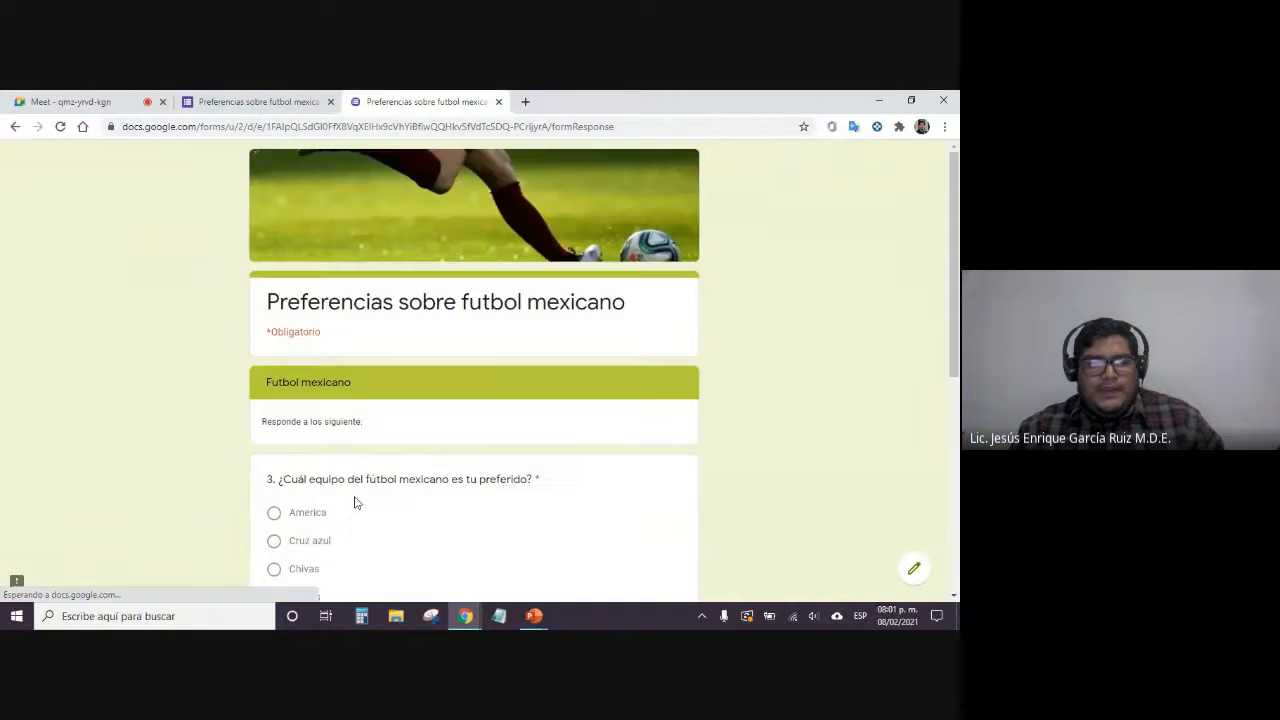
# Choose a team in question 3 and Velocidad, Transmisiones and Uniformes in question 4, and advance to the last section
pyautogui.click(268, 101)
pyautogui.click(420, 101)
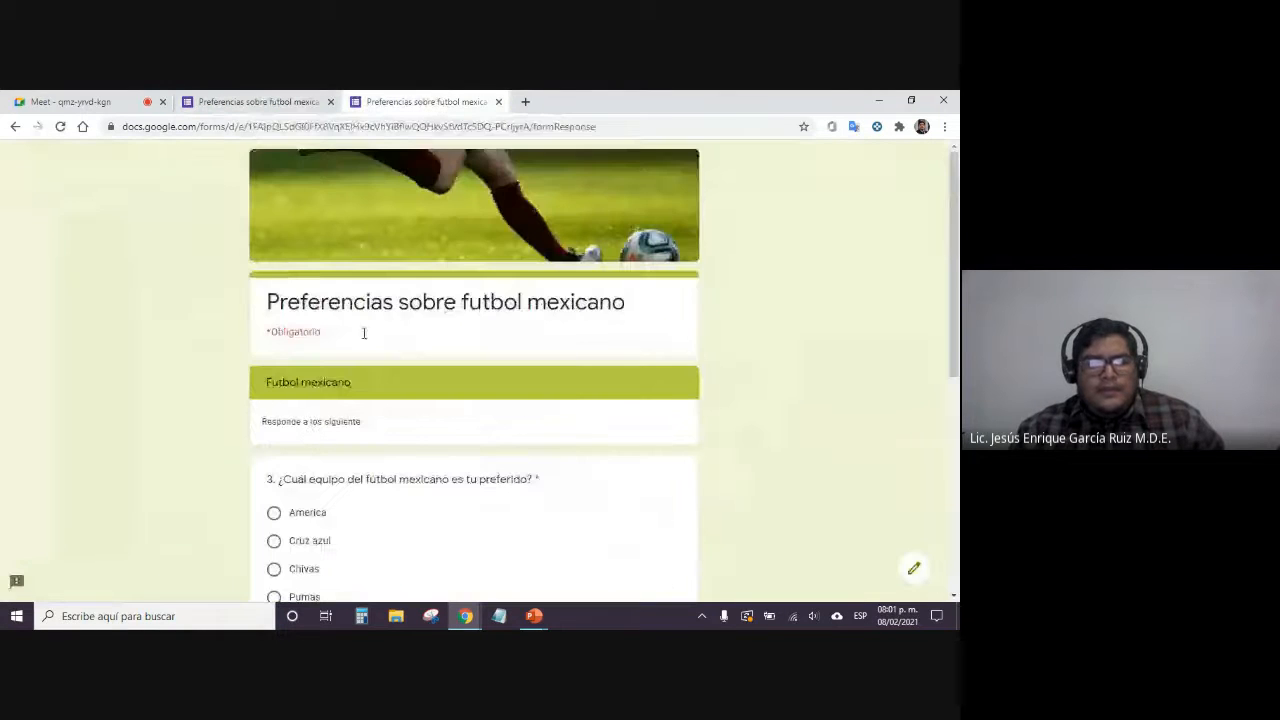
pyautogui.scroll(-2, 236, 441)
pyautogui.click(274, 318)
pyautogui.scroll(-3, 186, 388)
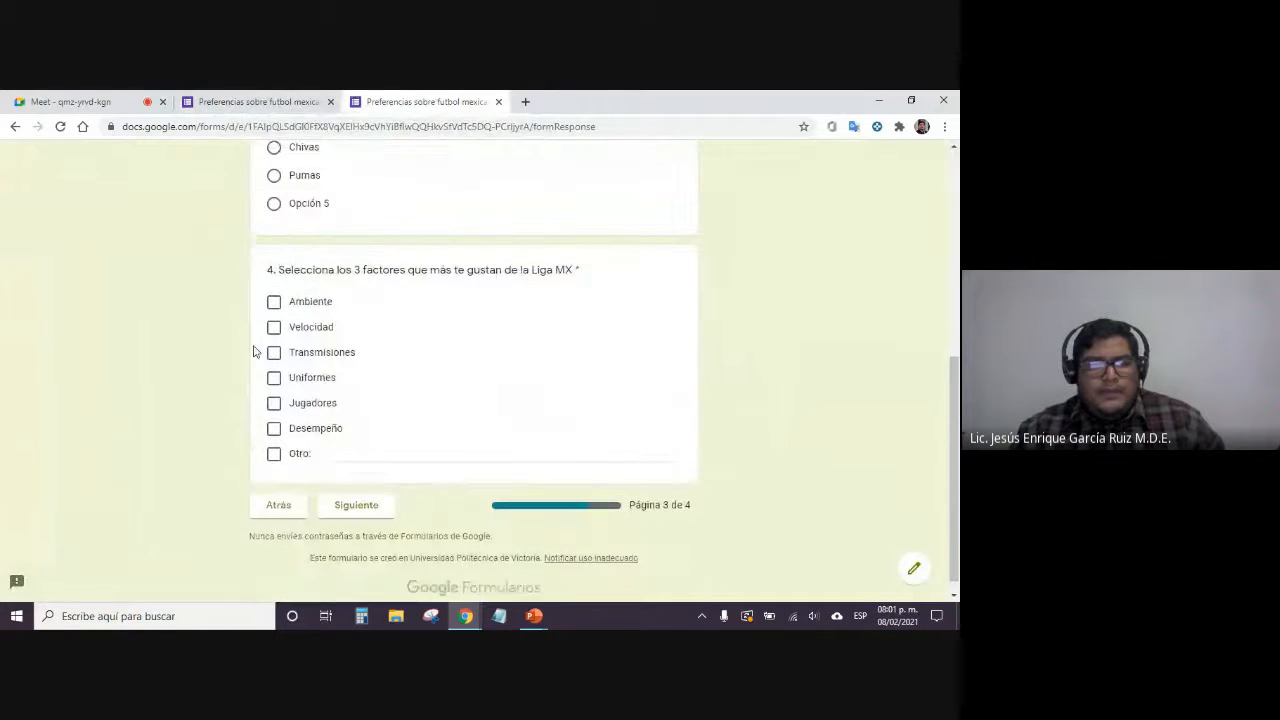
pyautogui.click(274, 327)
pyautogui.click(274, 353)
pyautogui.click(274, 377)
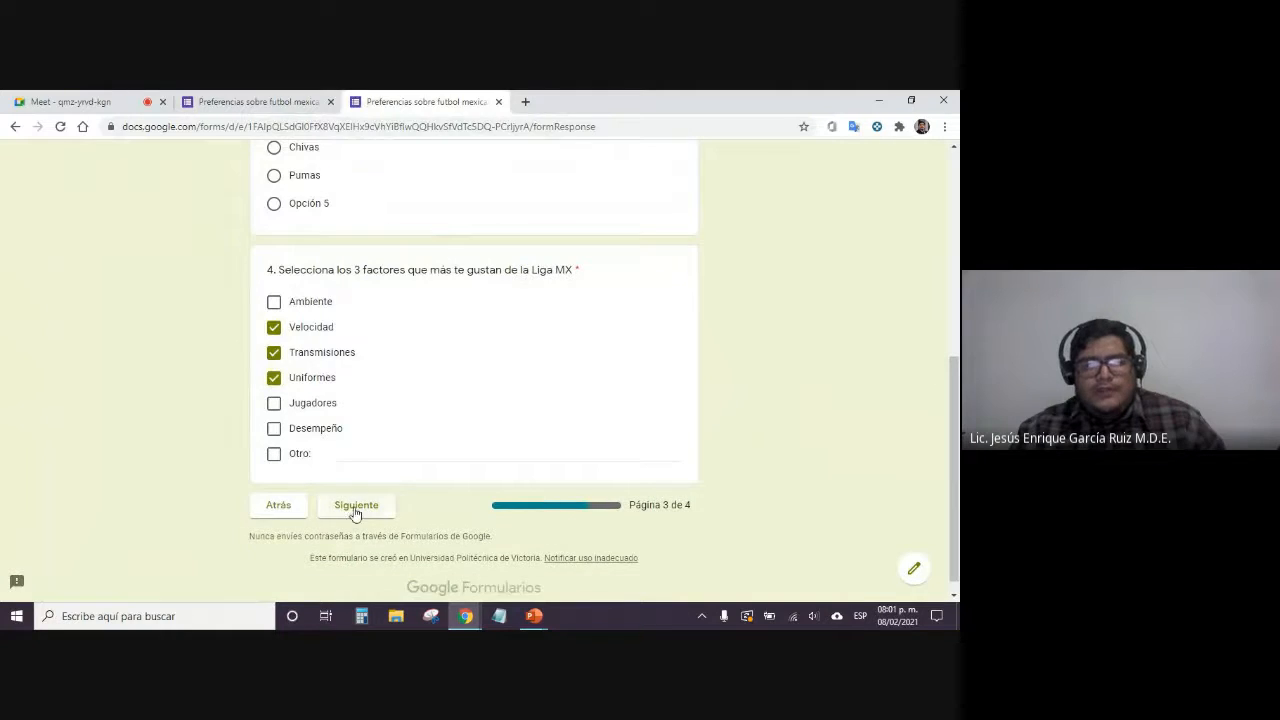
pyautogui.click(356, 505)
# Rate watching football on Tv Azteca as 9 in question 5 and look over the question 6 grid
pyautogui.scroll(-3, 666, 477)
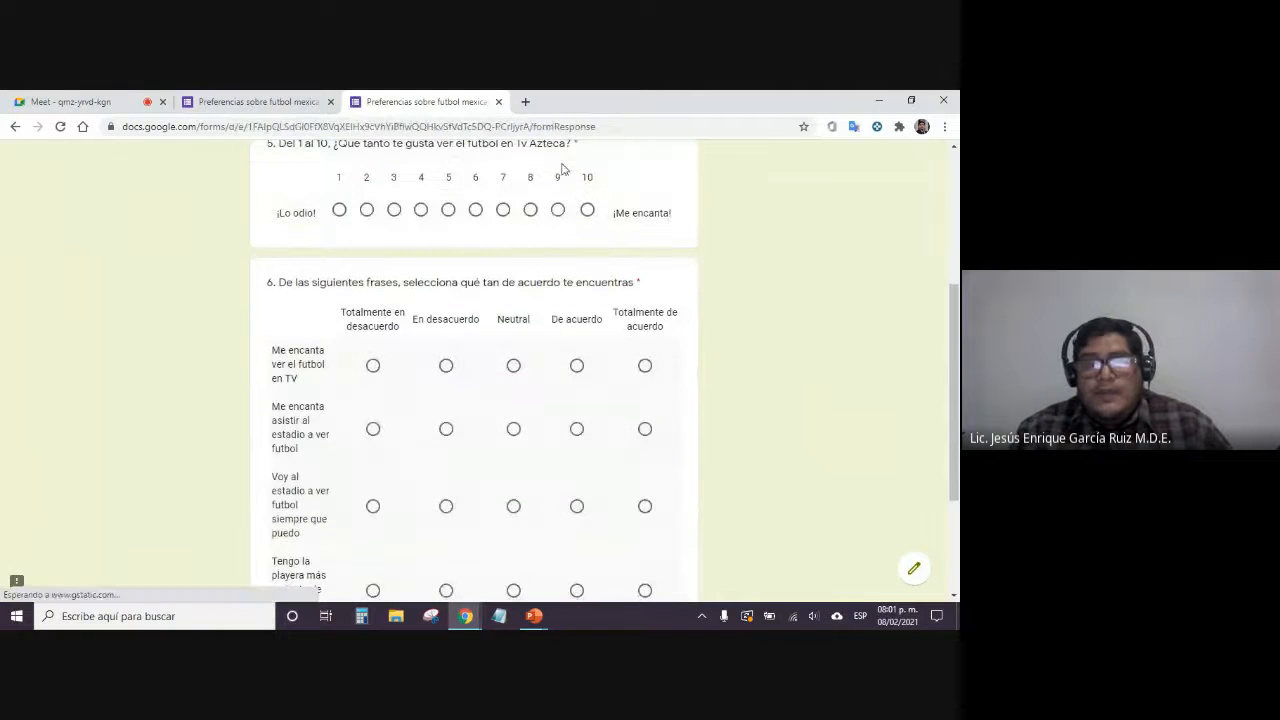
pyautogui.click(557, 211)
pyautogui.scroll(-2, 172, 349)
pyautogui.scroll(1, 178, 346)
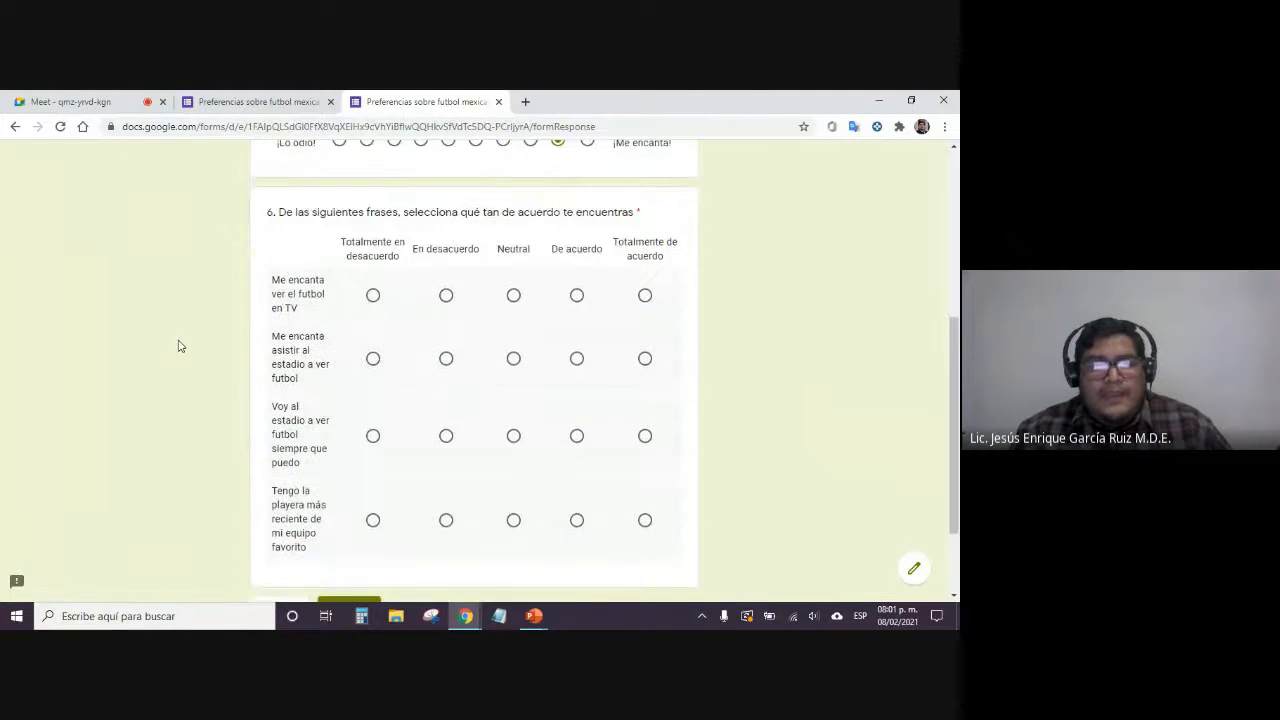
pyautogui.scroll(1, 185, 330)
pyautogui.scroll(-2, 190, 314)
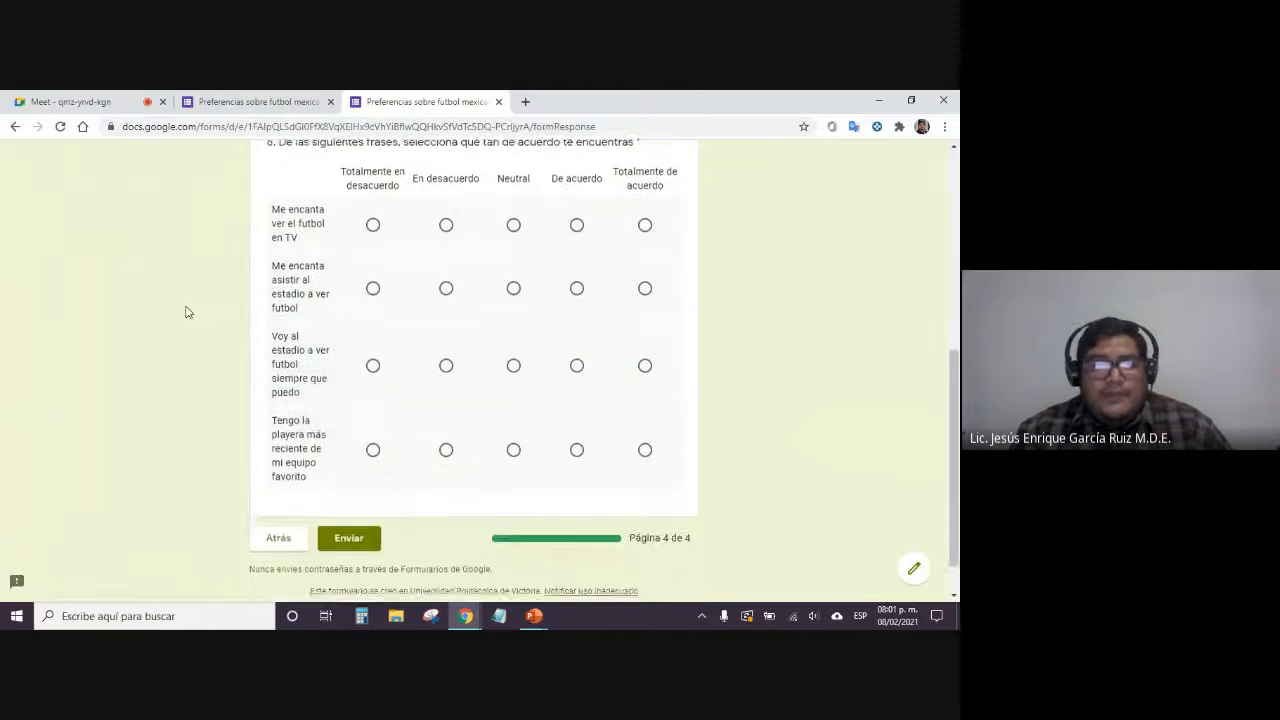
pyautogui.scroll(1, 187, 312)
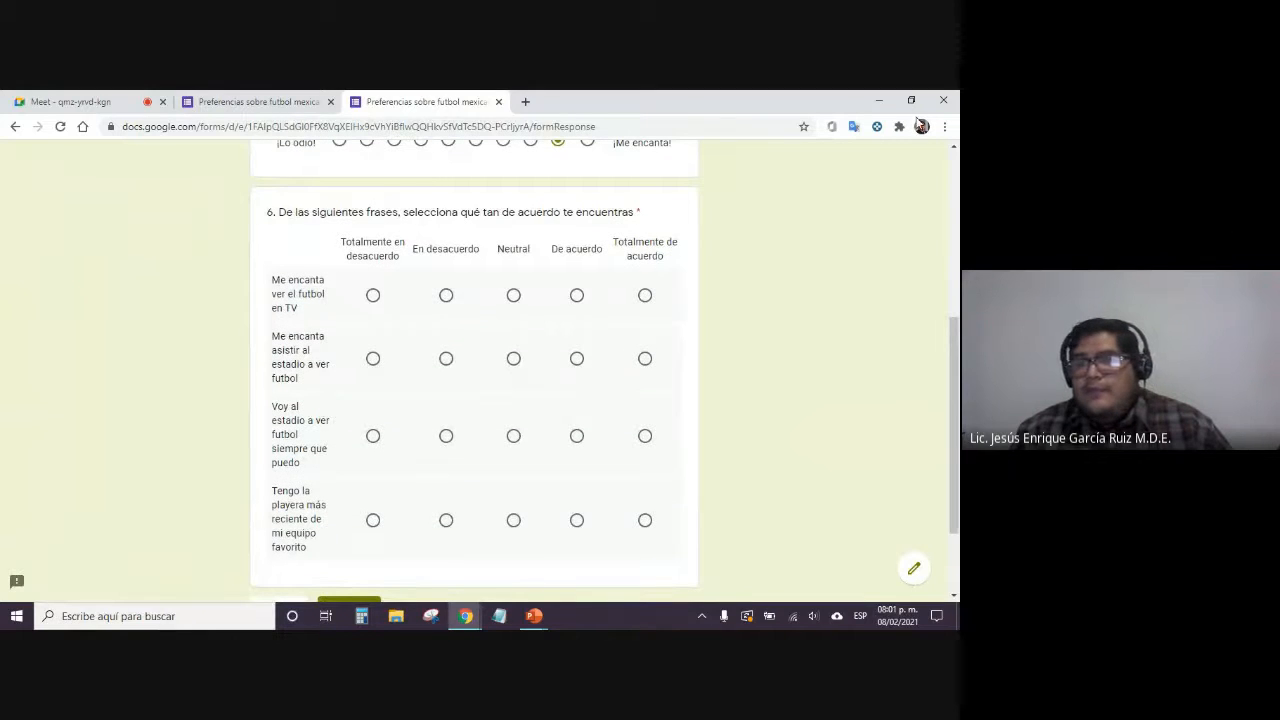
# Enlarge the preview to 150% zoom and examine question 6's wording and its agreement grid
pyautogui.click(944, 126)
pyautogui.click(903, 257)
pyautogui.click(910, 262)
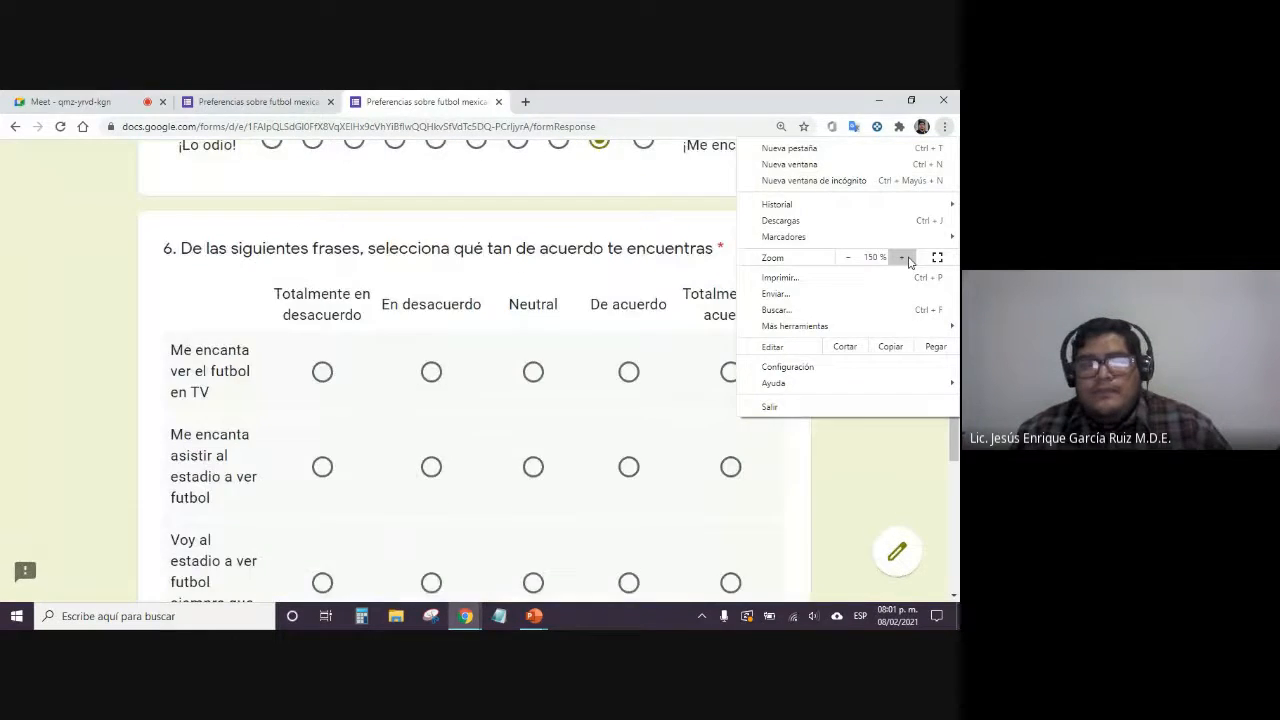
pyautogui.click(847, 258)
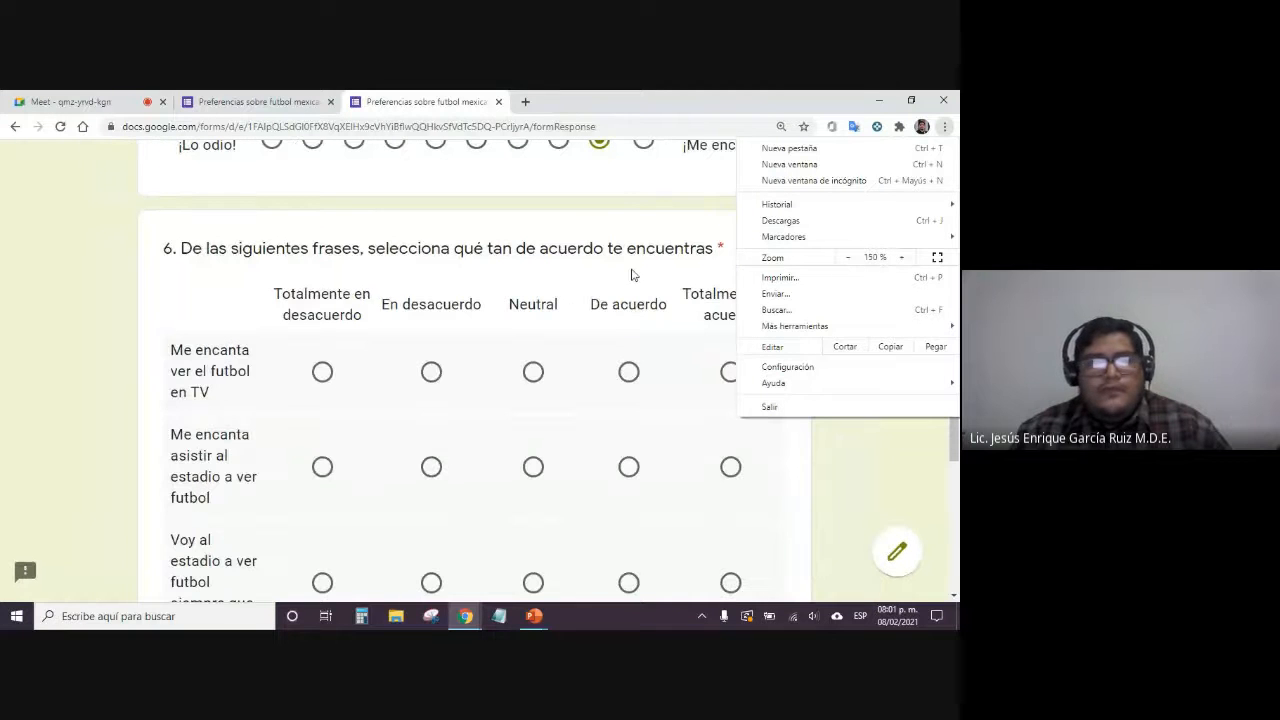
pyautogui.click(14, 306)
pyautogui.moveTo(186, 251); pyautogui.dragTo(722, 246)
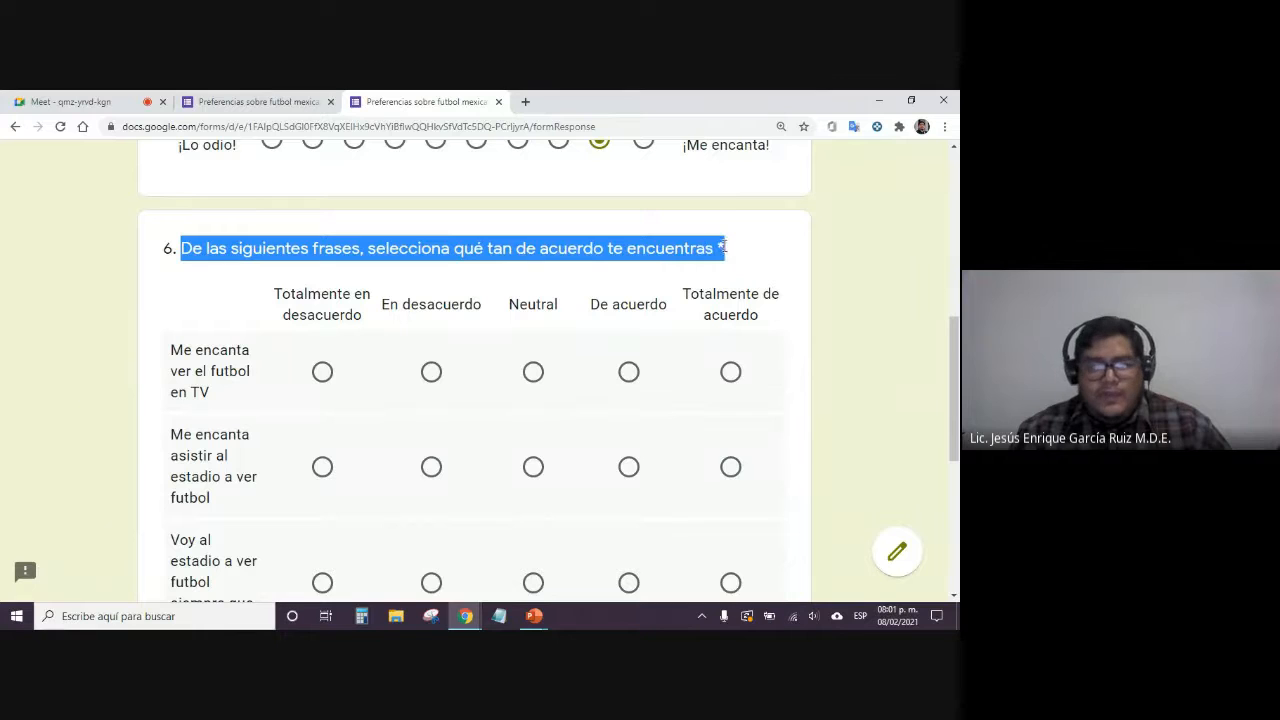
pyautogui.scroll(-1, 686, 249)
pyautogui.click(128, 279)
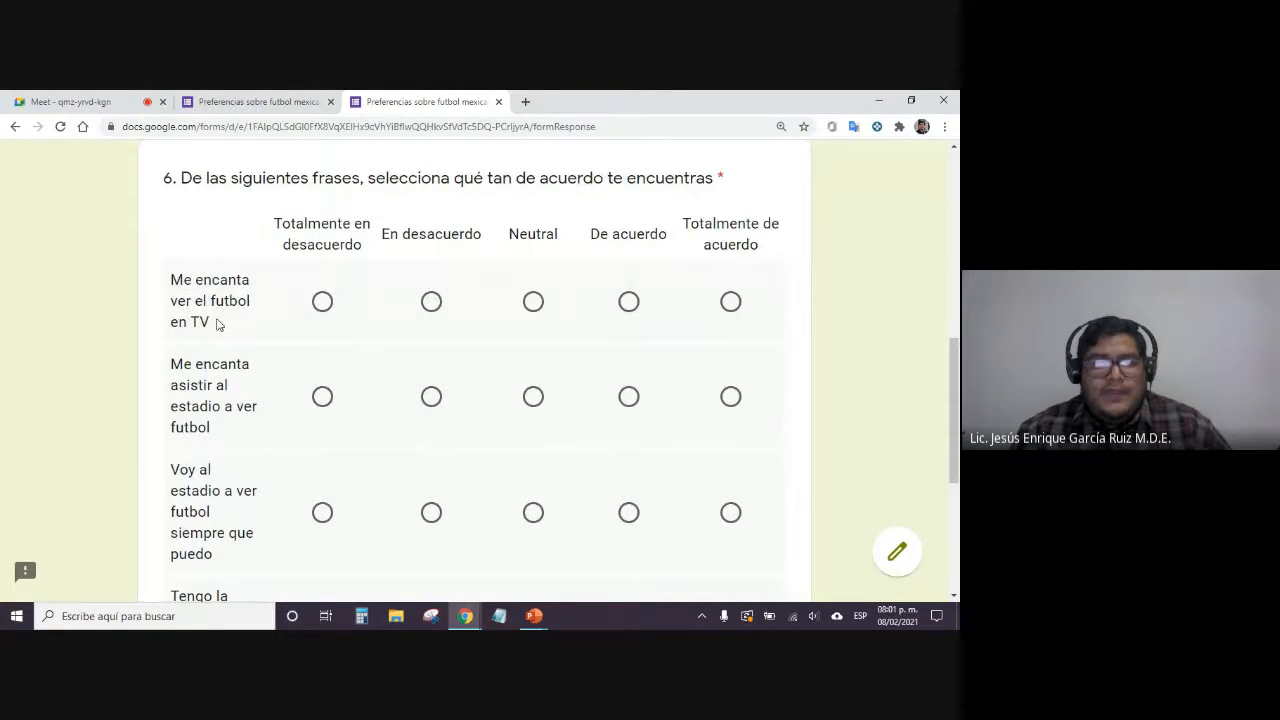
# Try each agreement option for "Me encanta ver el futbol en TV" in question 6, finishing on "Totalmente de acuerdo"
pyautogui.click(322, 302)
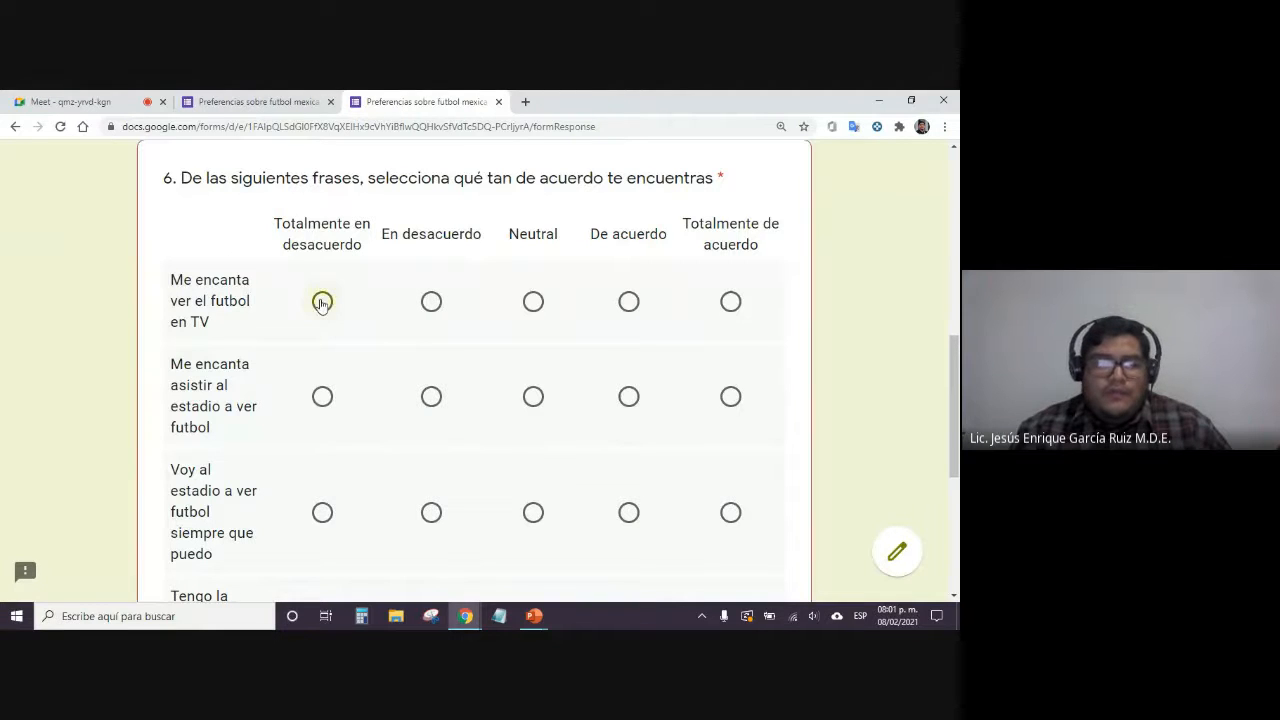
pyautogui.click(431, 301)
pyautogui.click(533, 301)
pyautogui.click(628, 301)
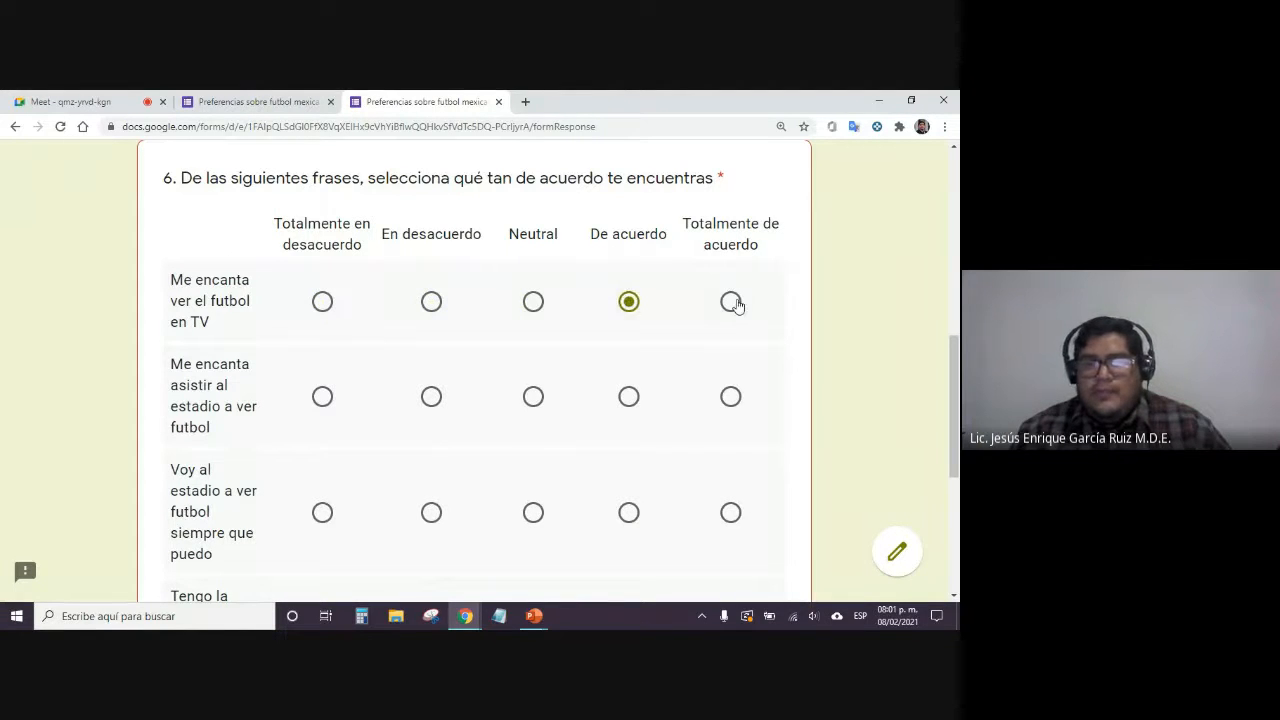
pyautogui.click(731, 301)
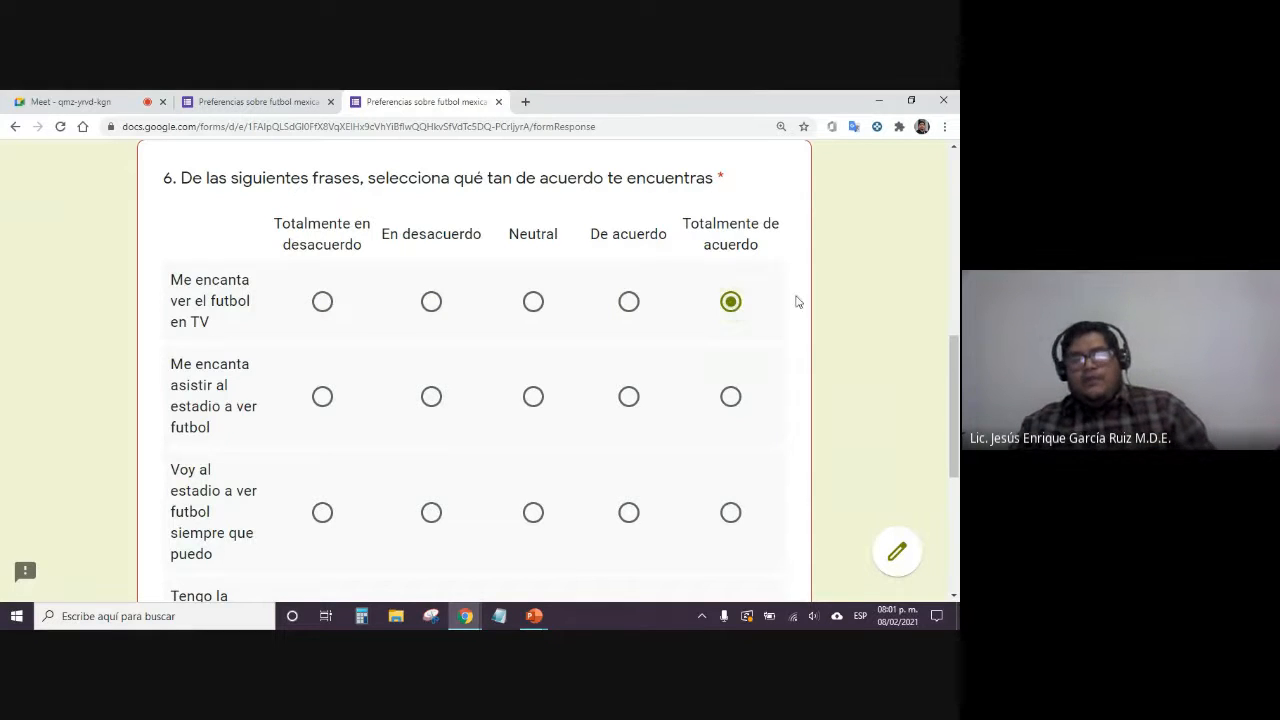
# Rate attending the stadium "Totalmente de acuerdo", going whenever possible "Neutral", and having the team's latest jersey "Totalmente en desacuerdo" in question 6
pyautogui.scroll(-1, 846, 269)
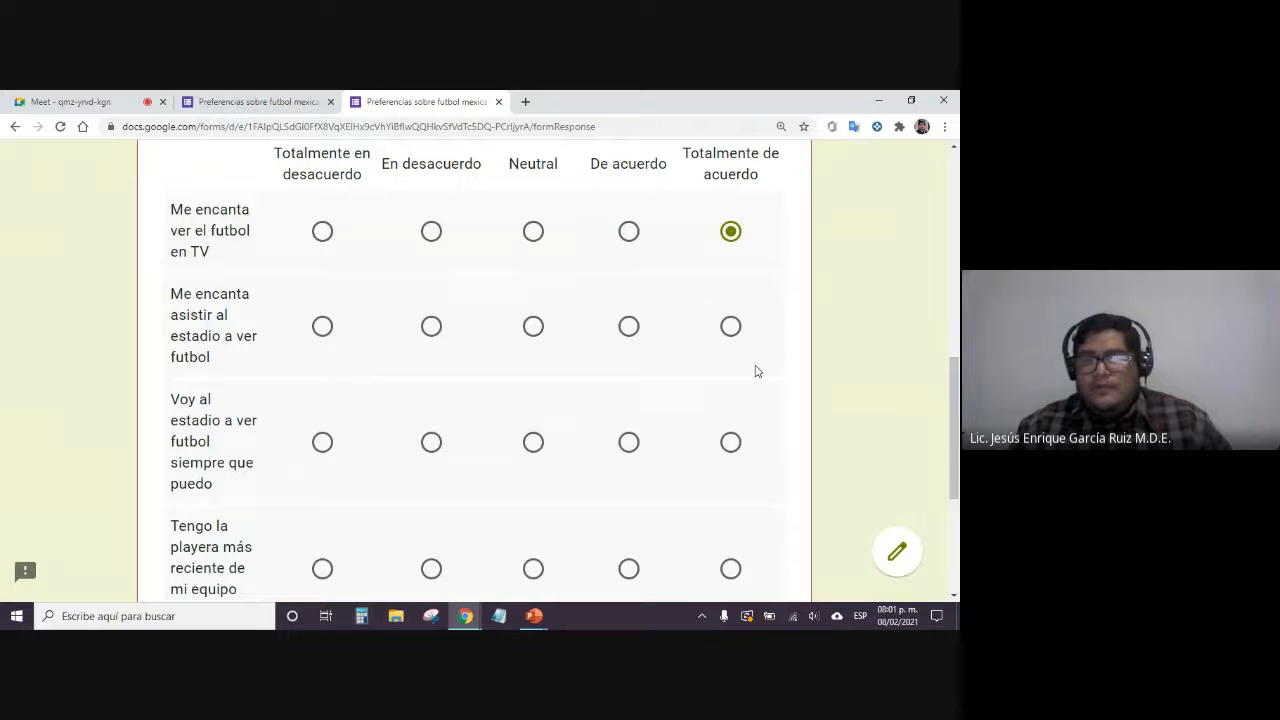
pyautogui.click(731, 326)
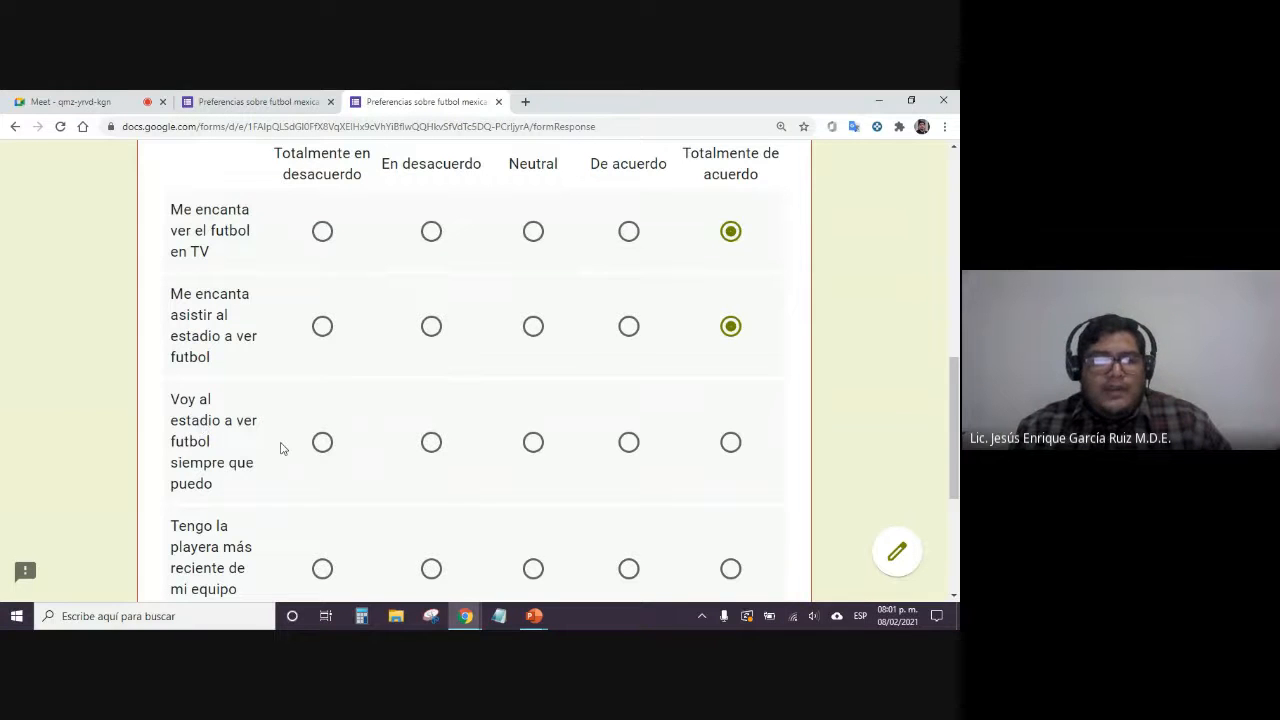
pyautogui.click(533, 442)
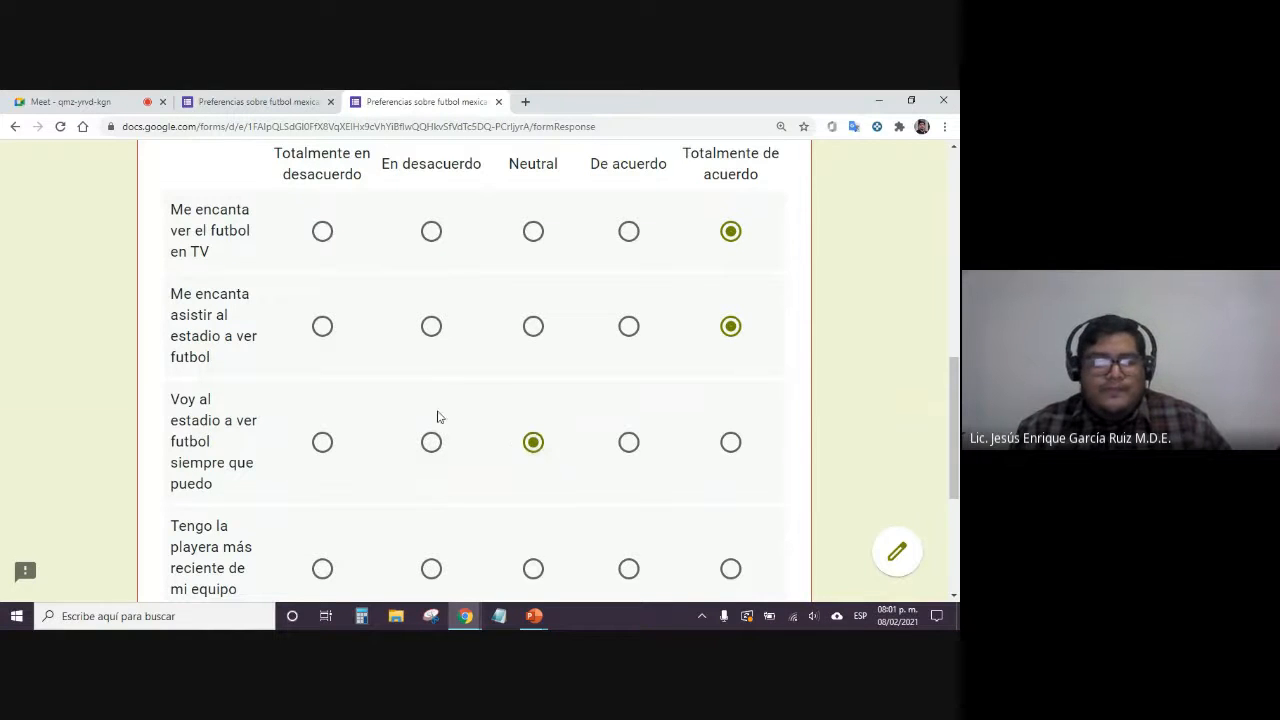
pyautogui.scroll(-3, 380, 410)
pyautogui.scroll(2, 259, 375)
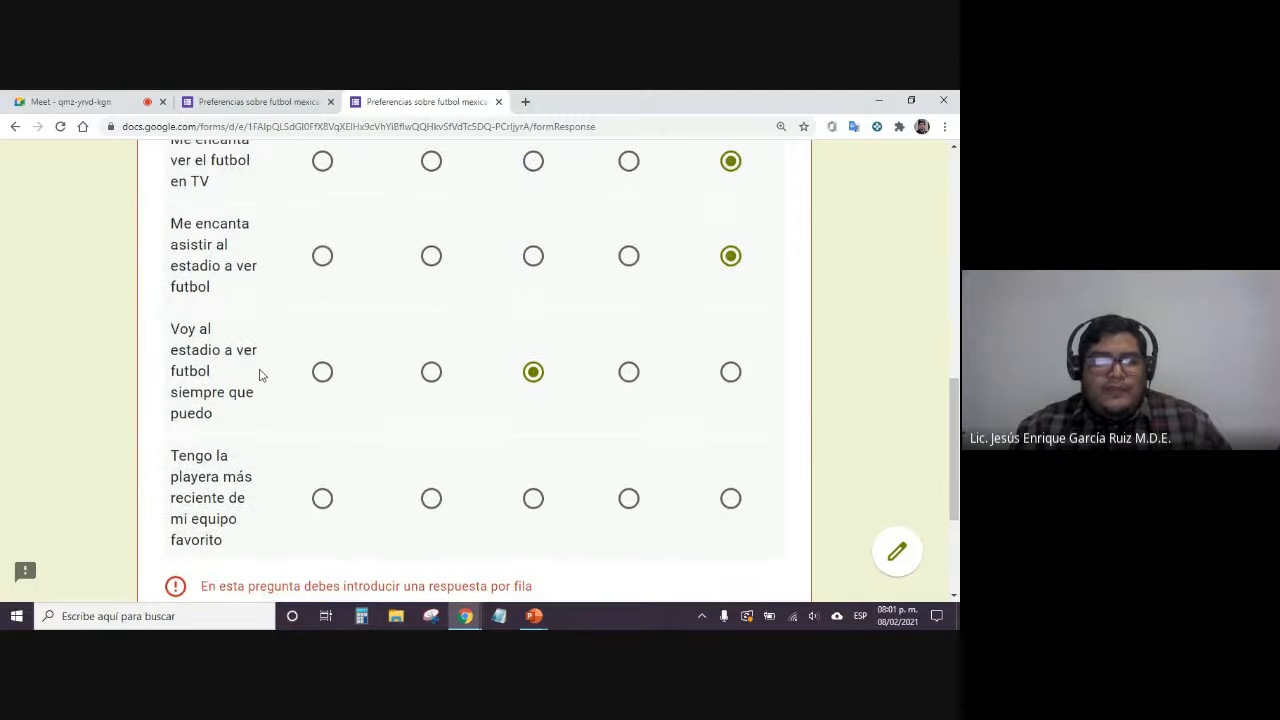
pyautogui.click(322, 499)
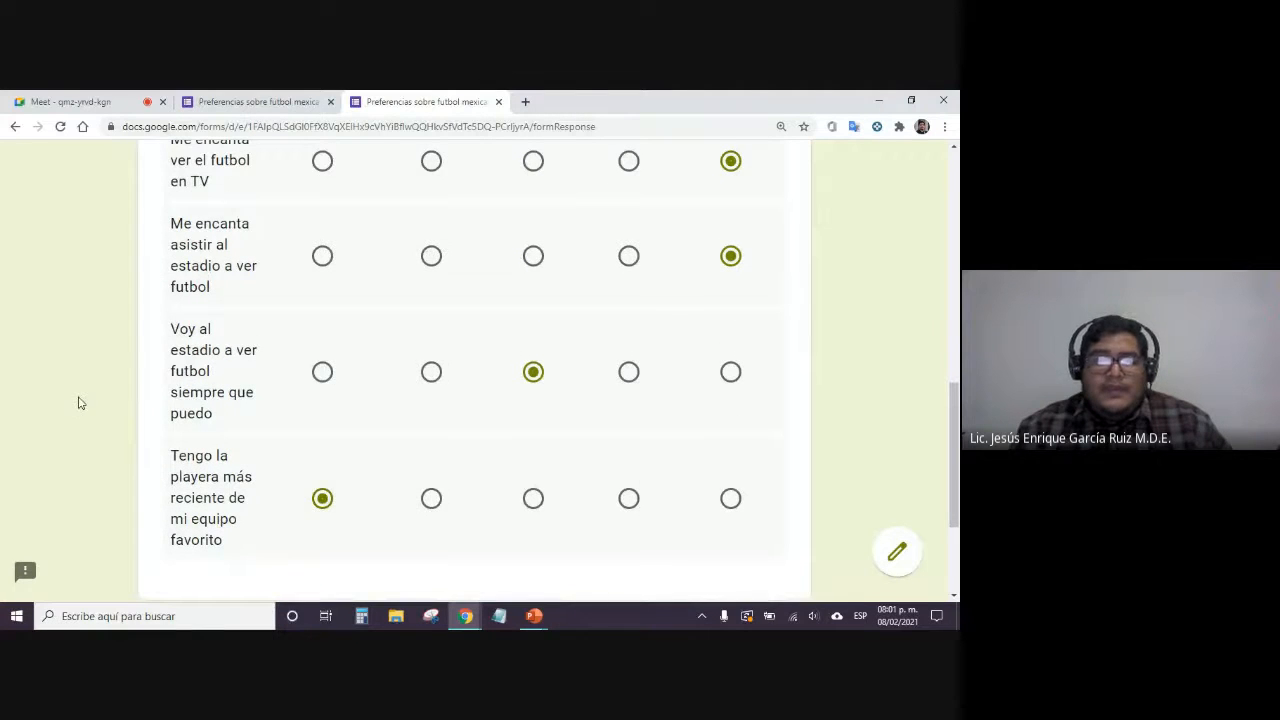
# Review the answered question 6 grid down to the end of the form's last page
pyautogui.scroll(3, 75, 405)
pyautogui.scroll(-3, 110, 366)
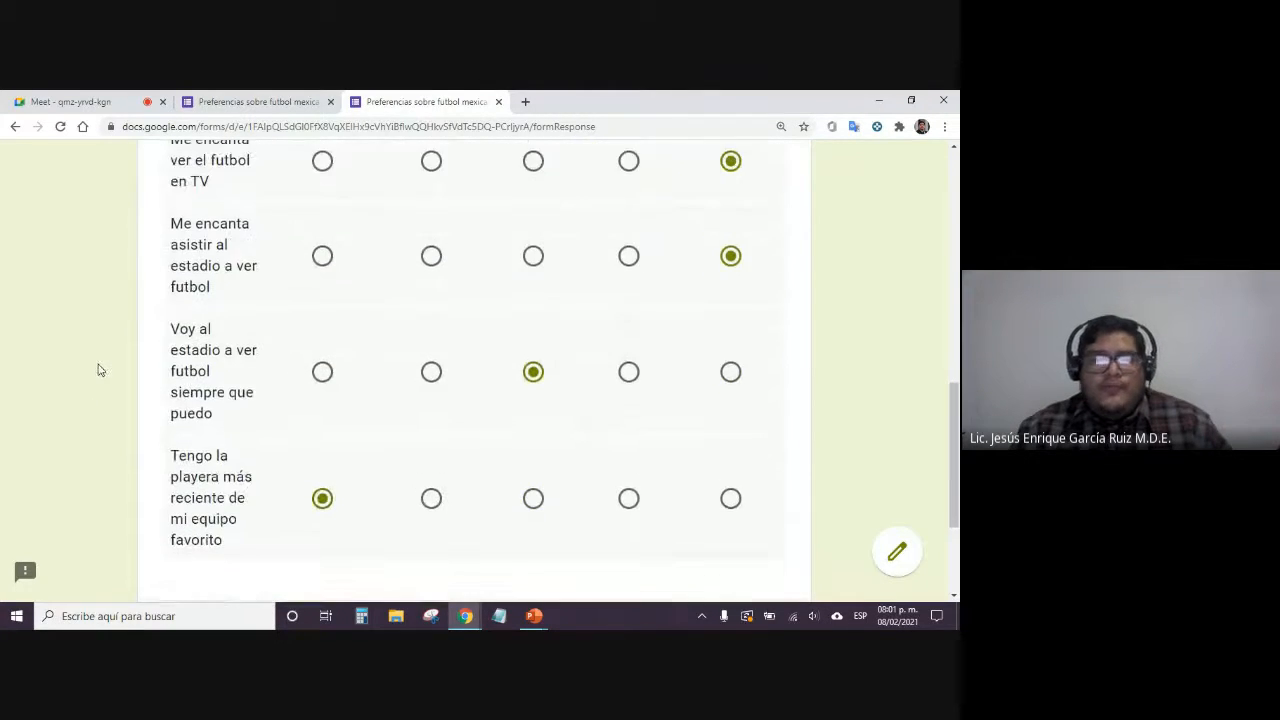
pyautogui.scroll(1, 220, 417)
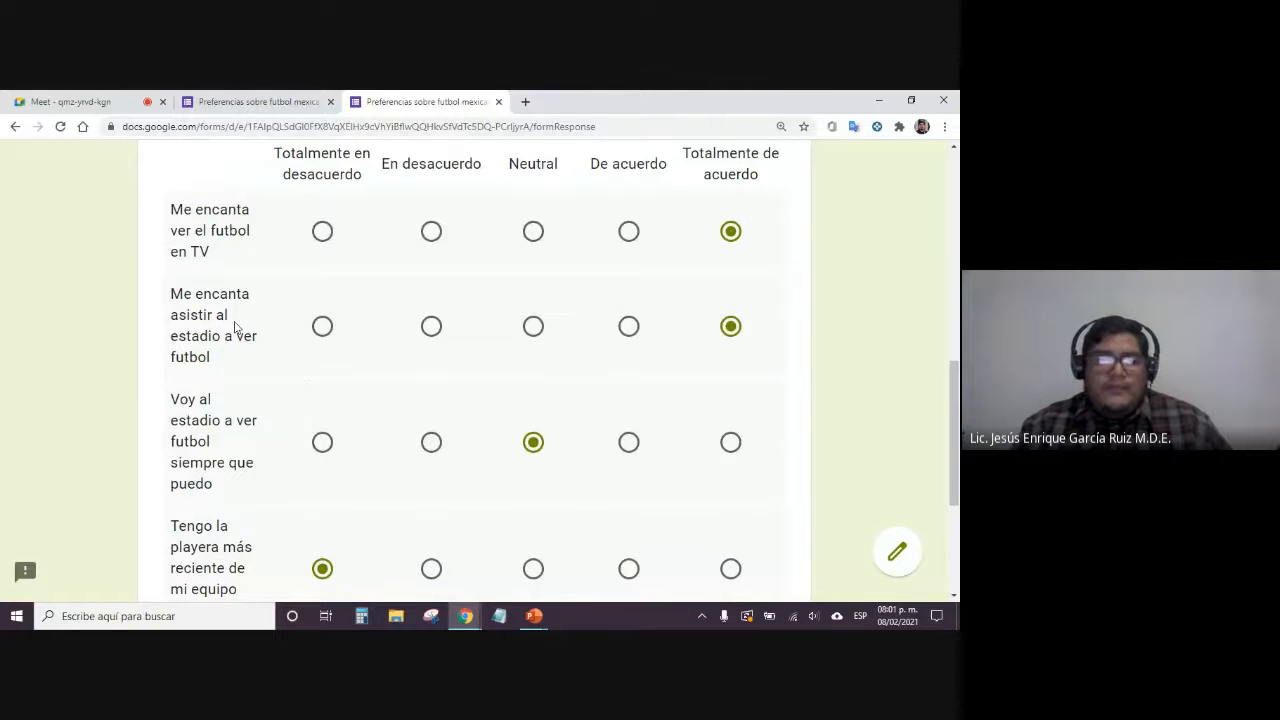
pyautogui.scroll(-4, 449, 397)
pyautogui.scroll(3, 503, 400)
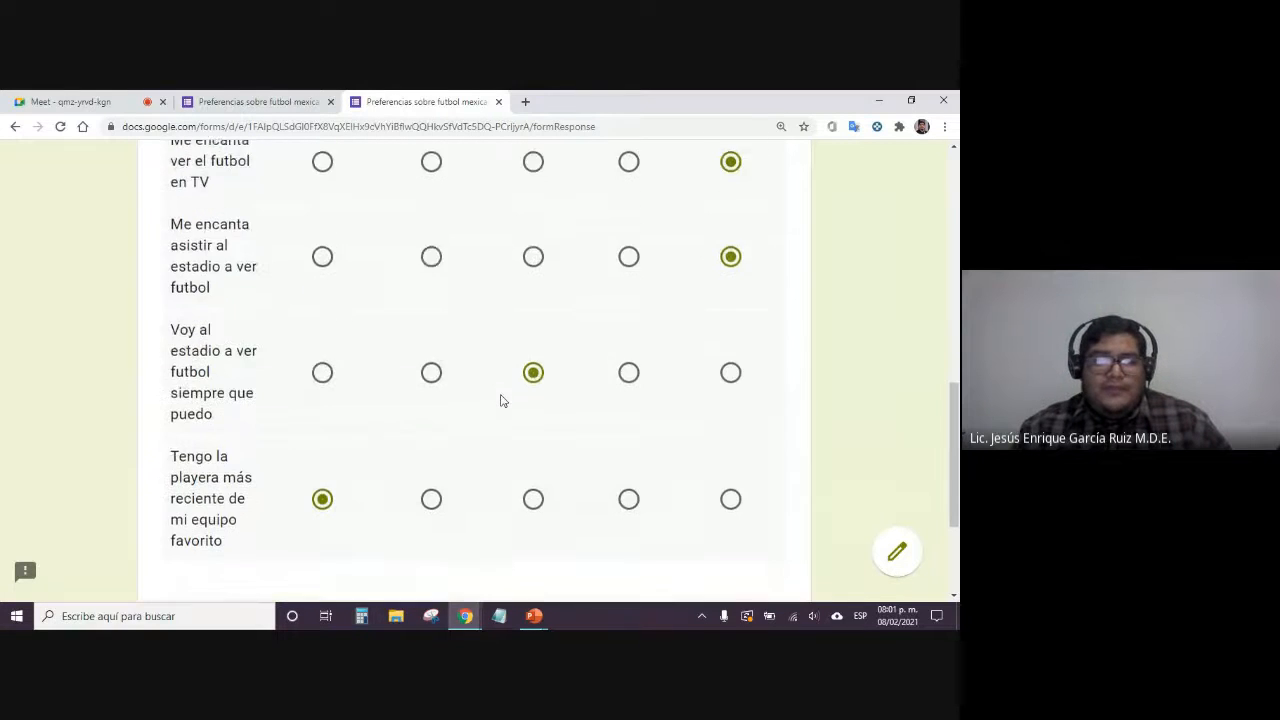
pyautogui.scroll(3, 502, 400)
pyautogui.scroll(-5, 502, 400)
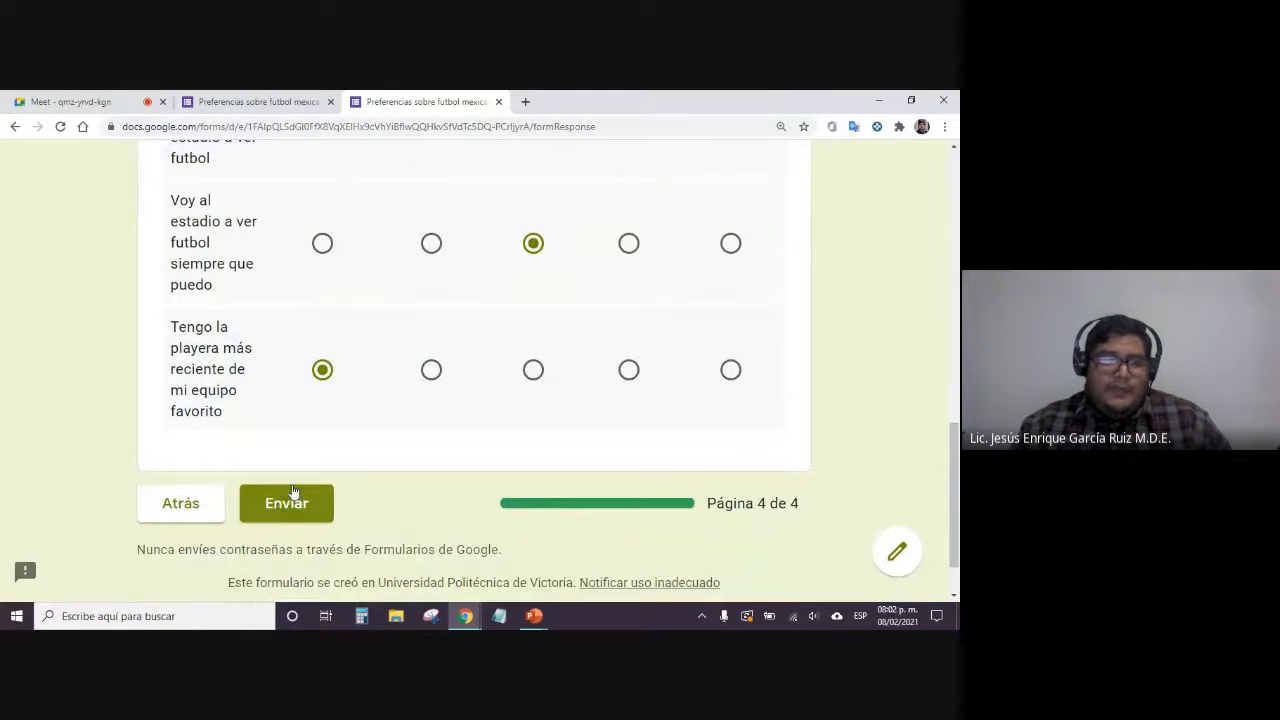
# Close the form preview without submitting and restore the form editor to 100% zoom
pyautogui.click(498, 101)
pyautogui.click(533, 207)
pyautogui.hotkey('ctrl', '+')
pyautogui.hotkey('ctrl', '+')
pyautogui.hotkey('ctrl', '+')
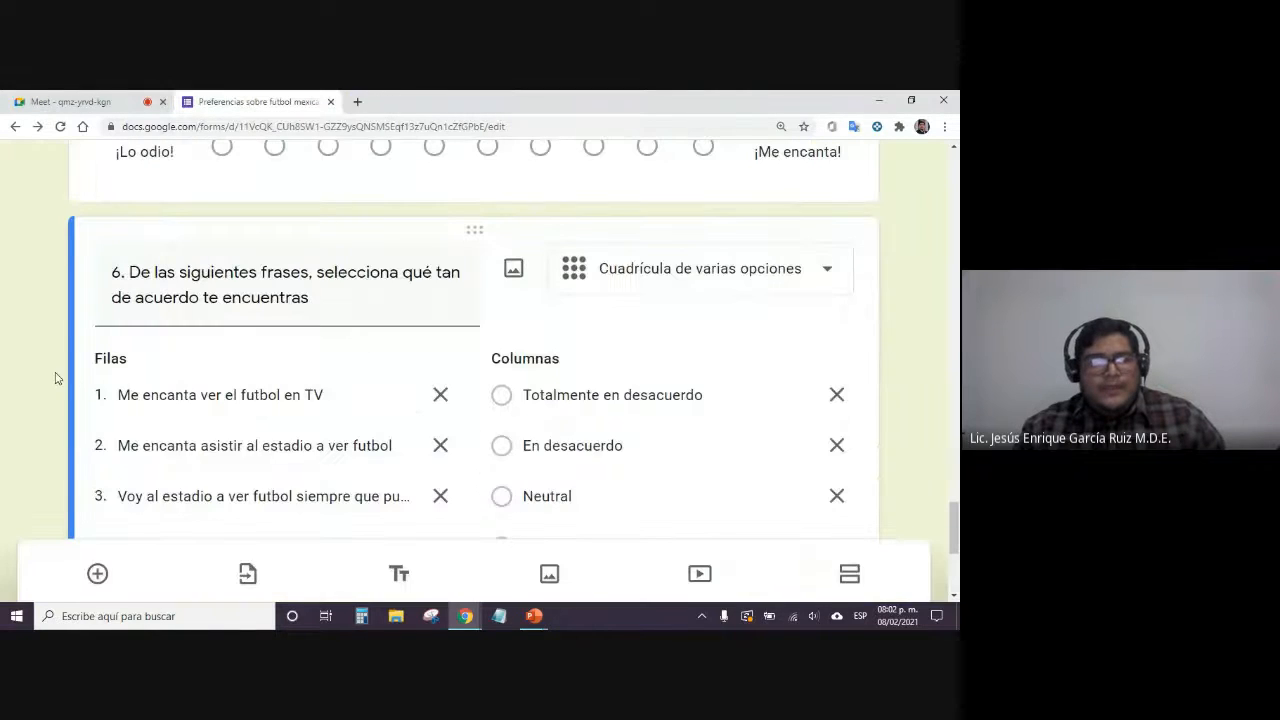
pyautogui.click(944, 127)
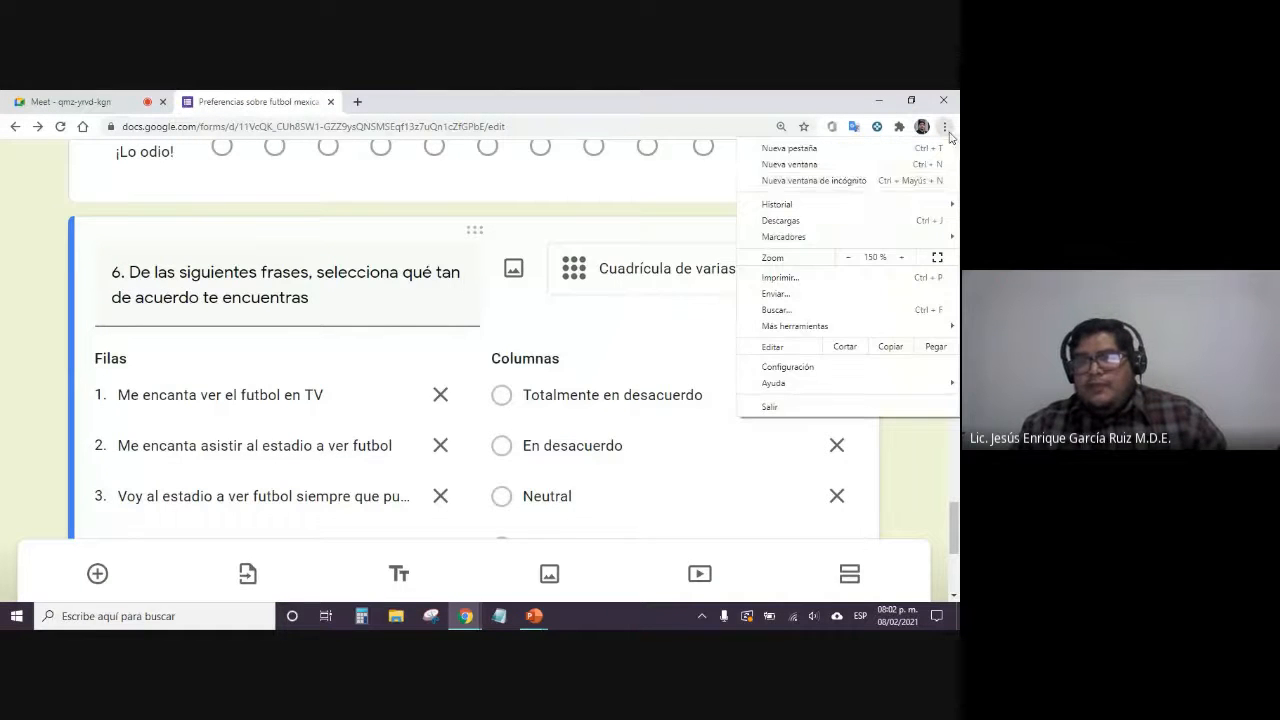
pyautogui.click(848, 257)
pyautogui.click(848, 257)
pyautogui.click(848, 257)
pyautogui.click(880, 441)
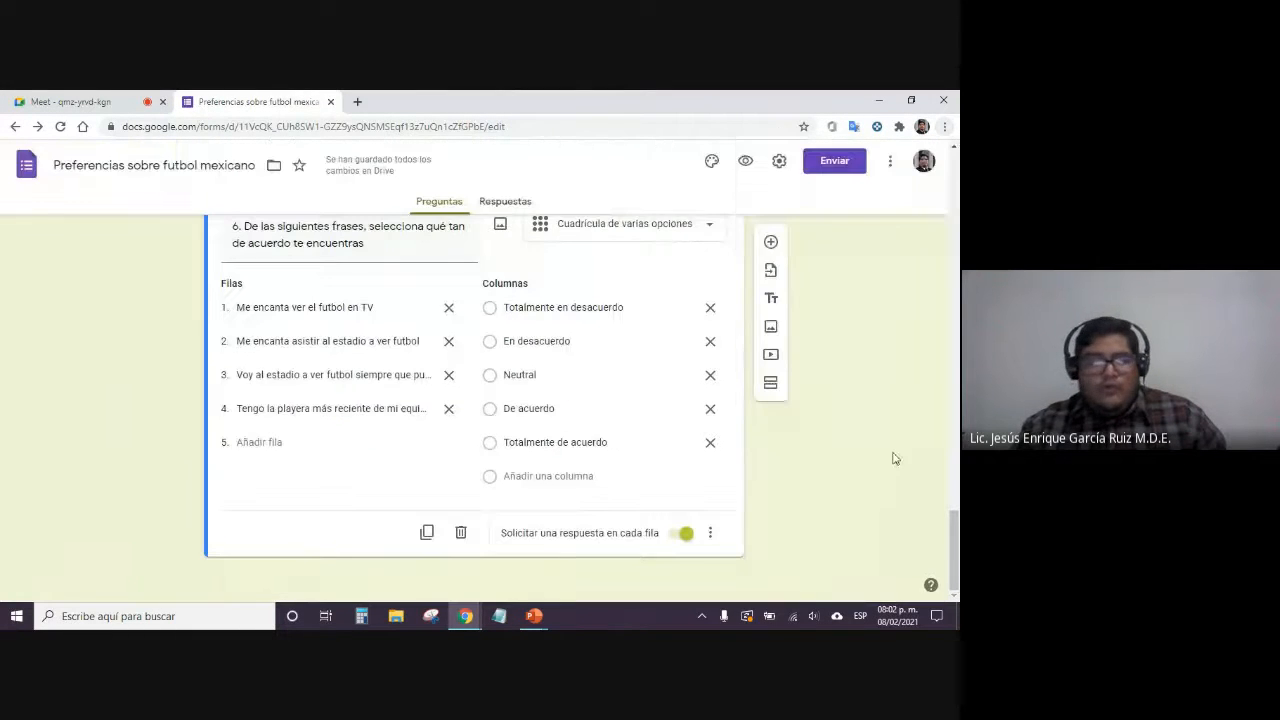
# Review section 1's title, the form's file name and the introductory description with its instructions
pyautogui.scroll(10, 880, 450)
pyautogui.scroll(6, 886, 428)
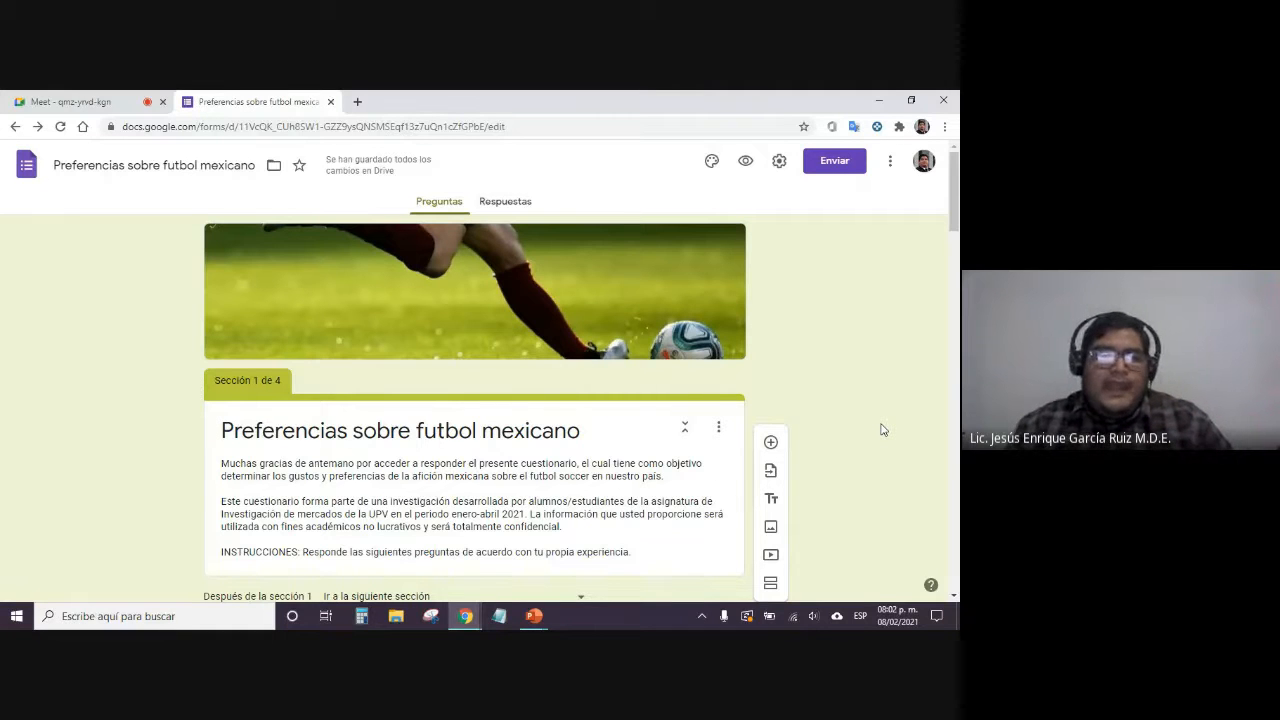
pyautogui.click(403, 430)
pyautogui.tripleClick(403, 361)
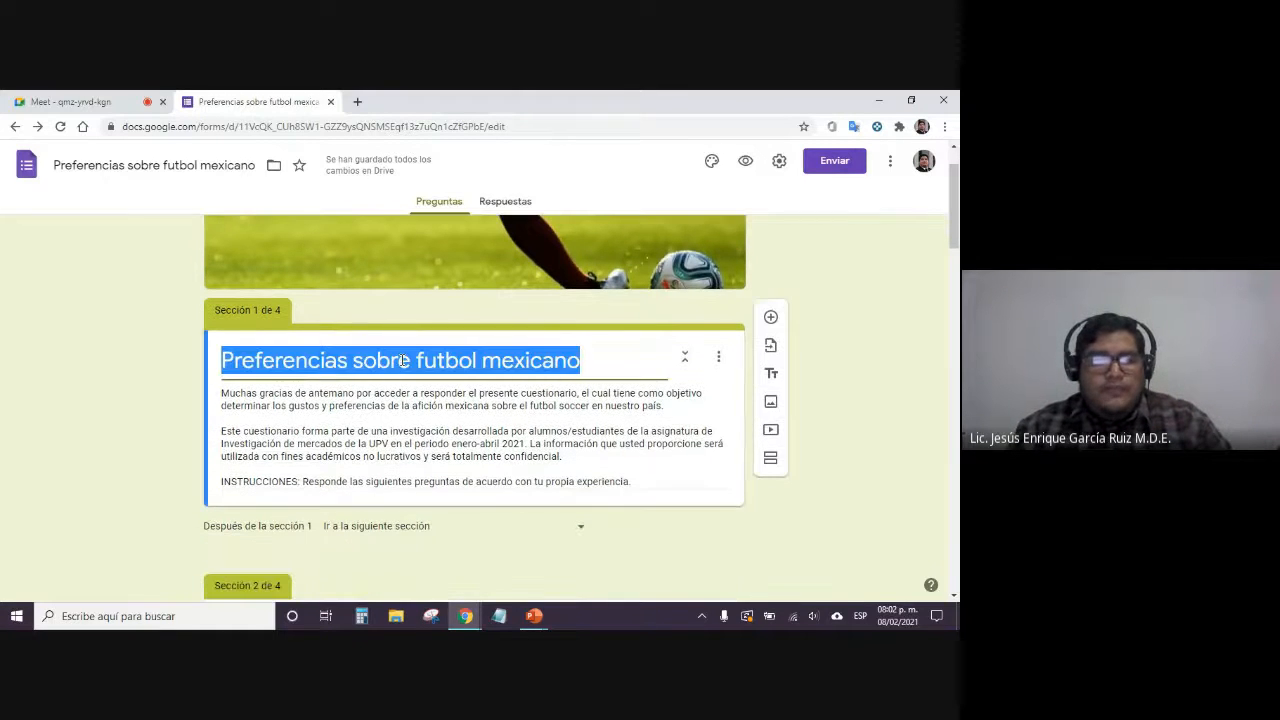
pyautogui.click(166, 166)
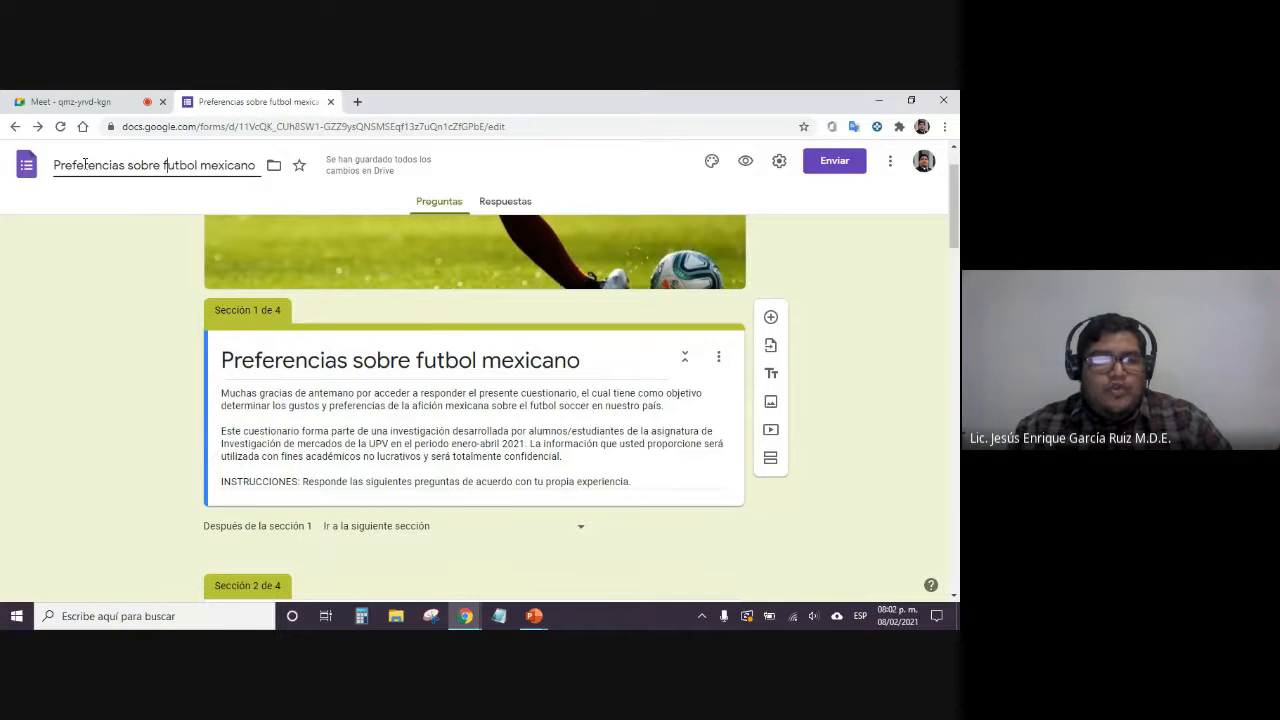
pyautogui.click(103, 306)
pyautogui.click(226, 392)
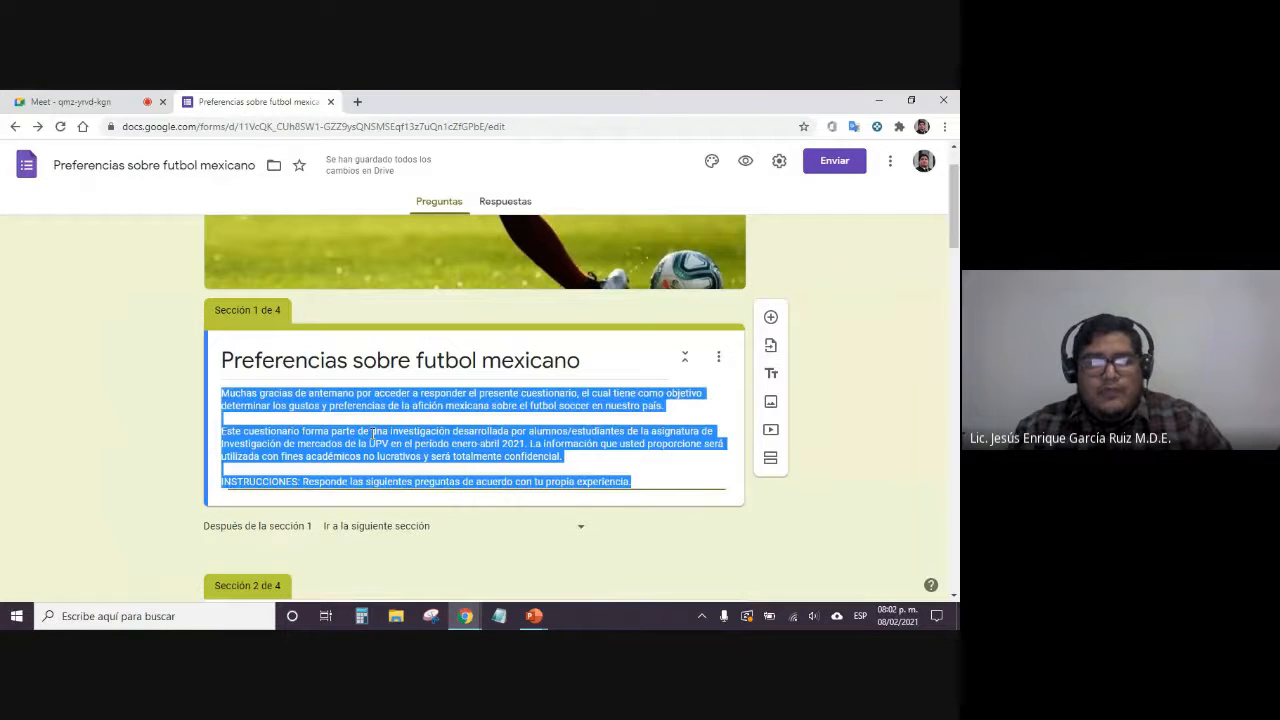
pyautogui.click(422, 443)
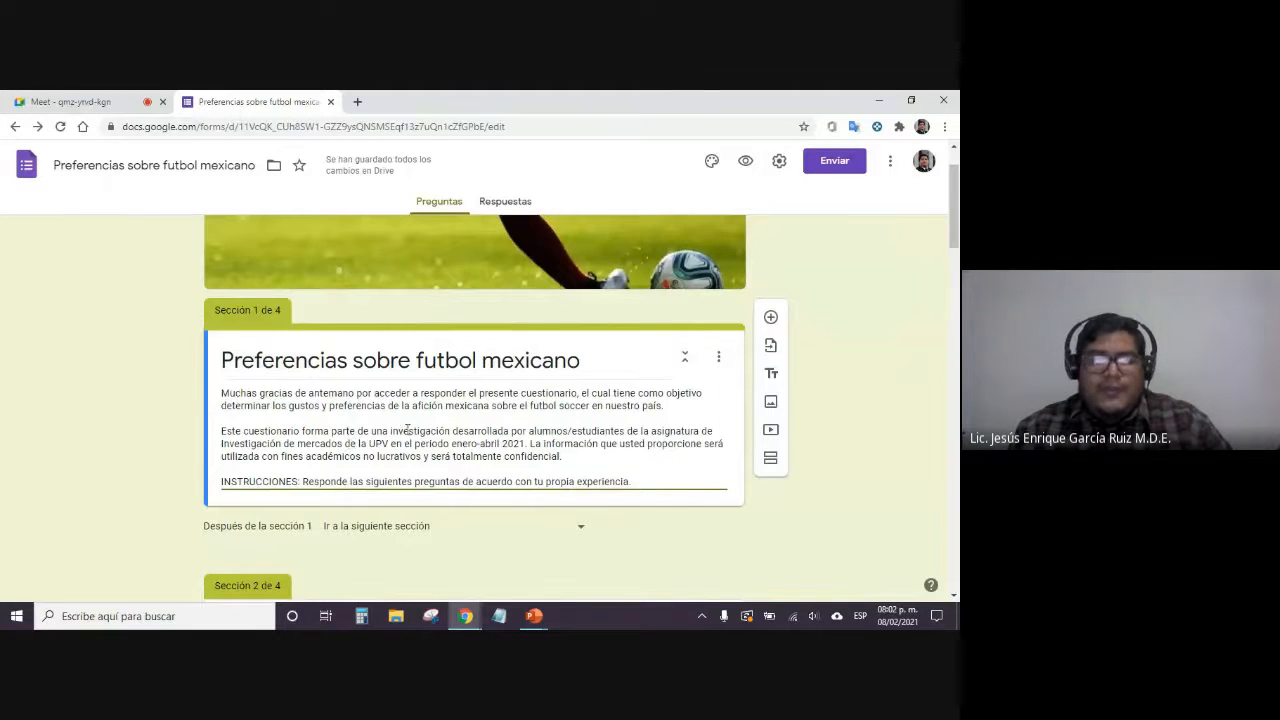
pyautogui.click(113, 348)
pyautogui.scroll(2, 480, 357)
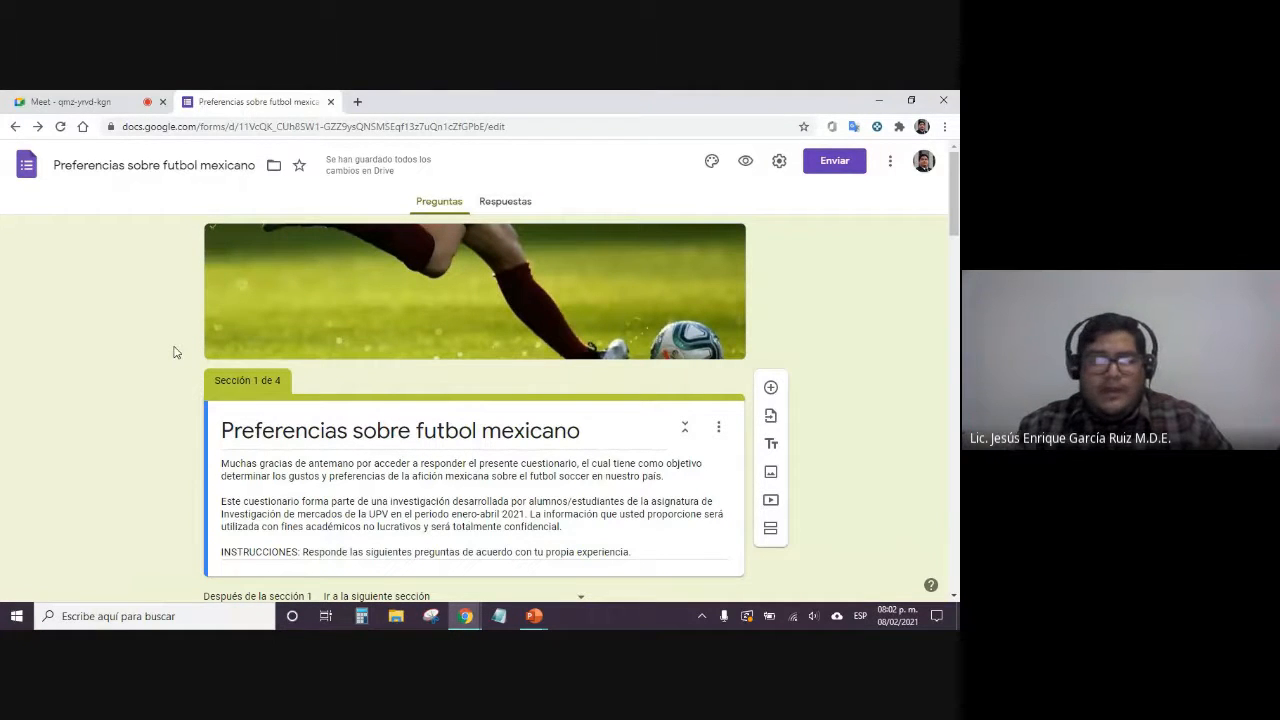
# Compare section 1 with section 2, examining the "Información del usuario" title and question 1's age ranges
pyautogui.scroll(-5, 171, 400)
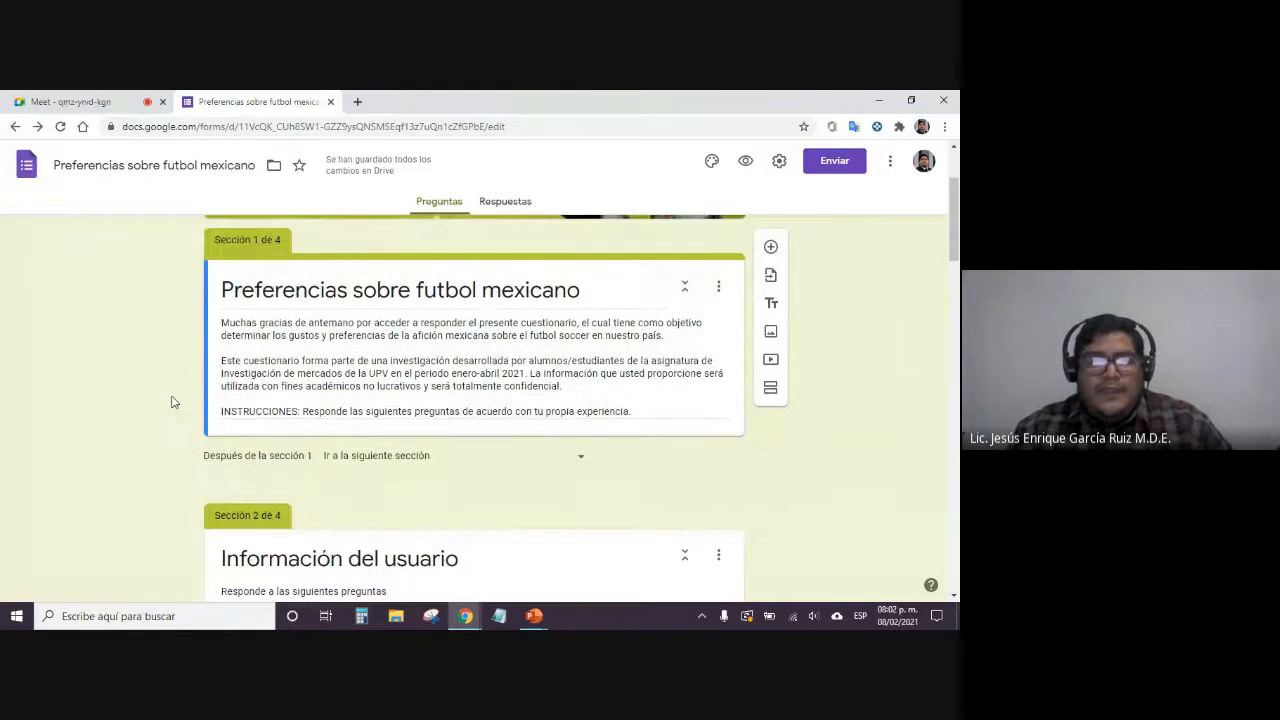
pyautogui.scroll(-2, 131, 416)
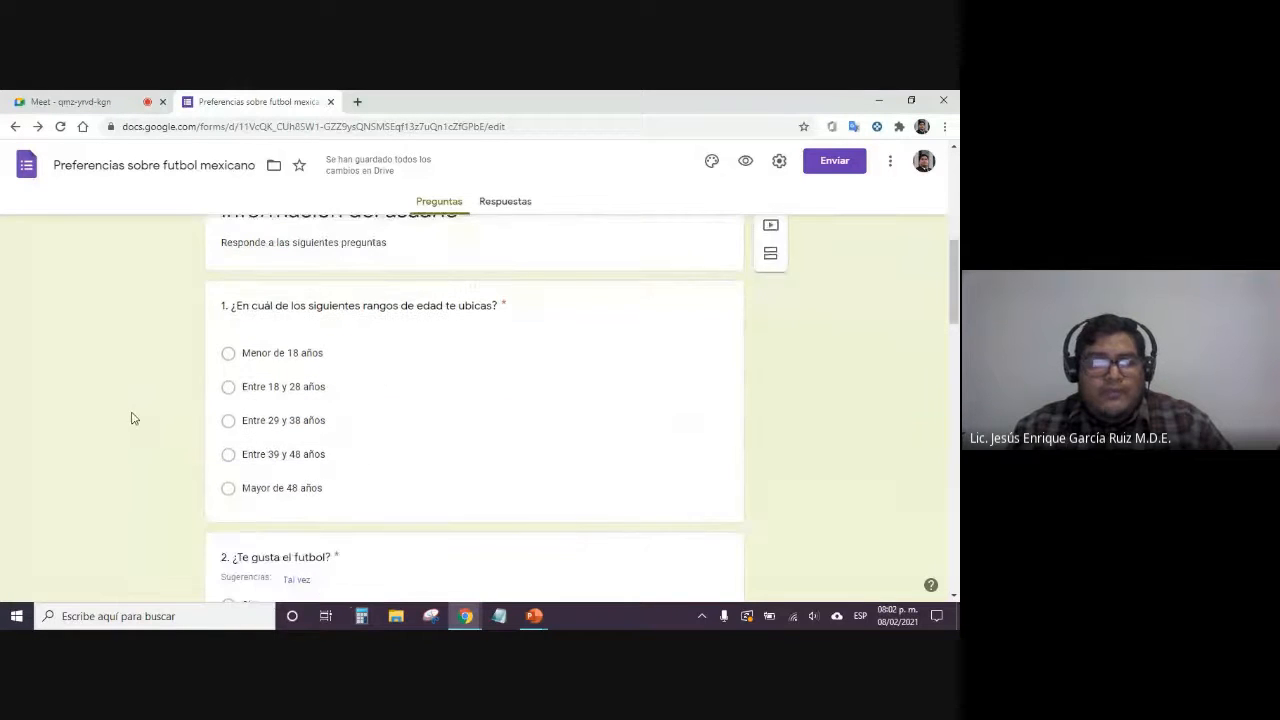
pyautogui.scroll(3, 300, 380)
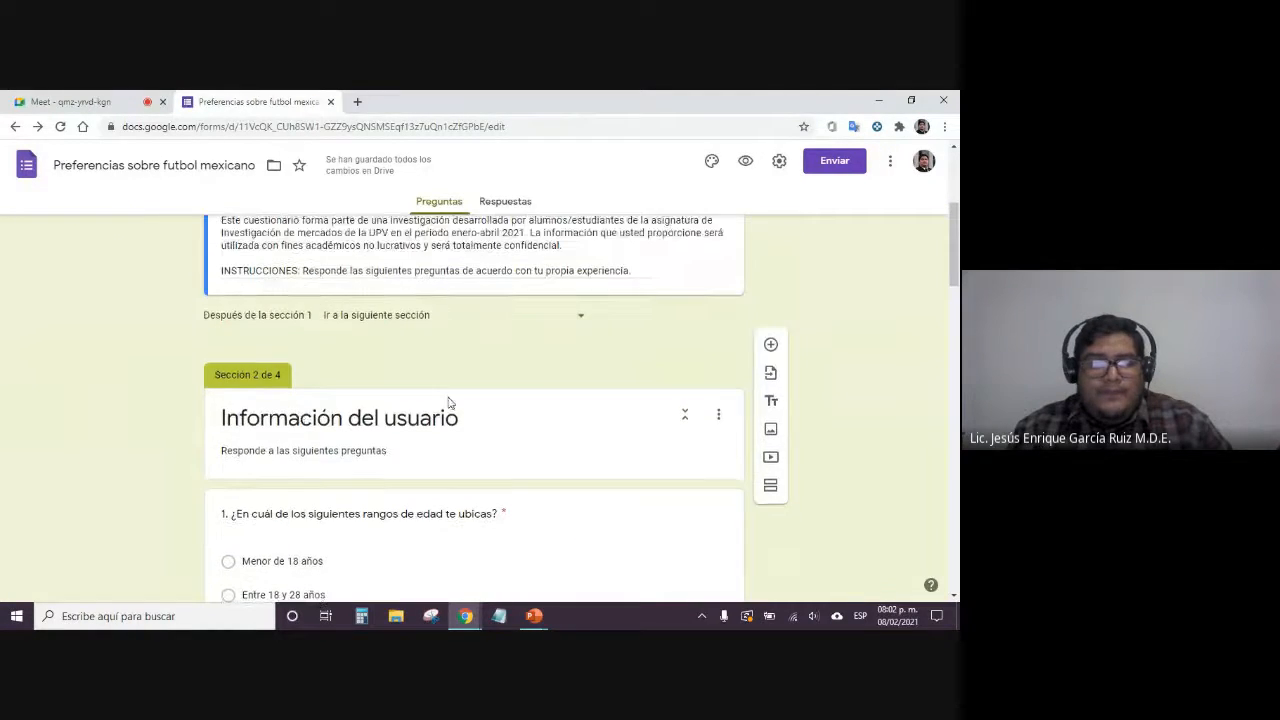
pyautogui.scroll(-2, 421, 350)
pyautogui.scroll(5, 421, 350)
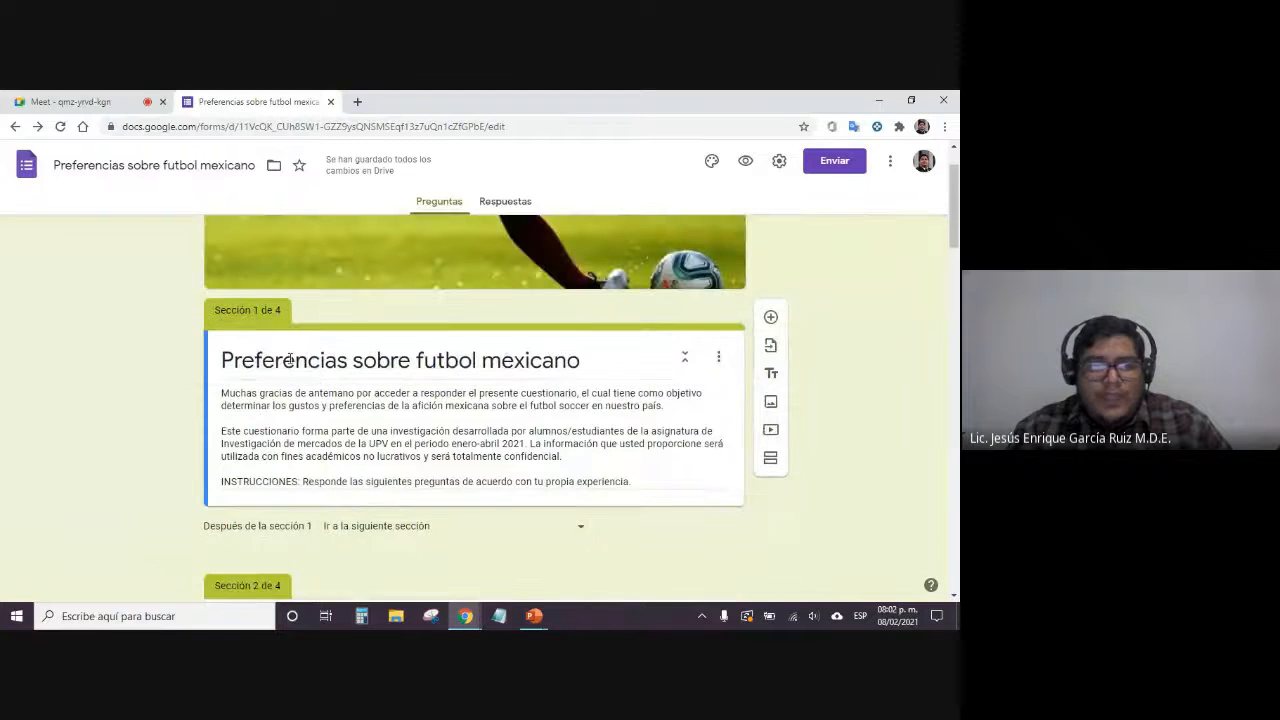
pyautogui.scroll(-5, 108, 366)
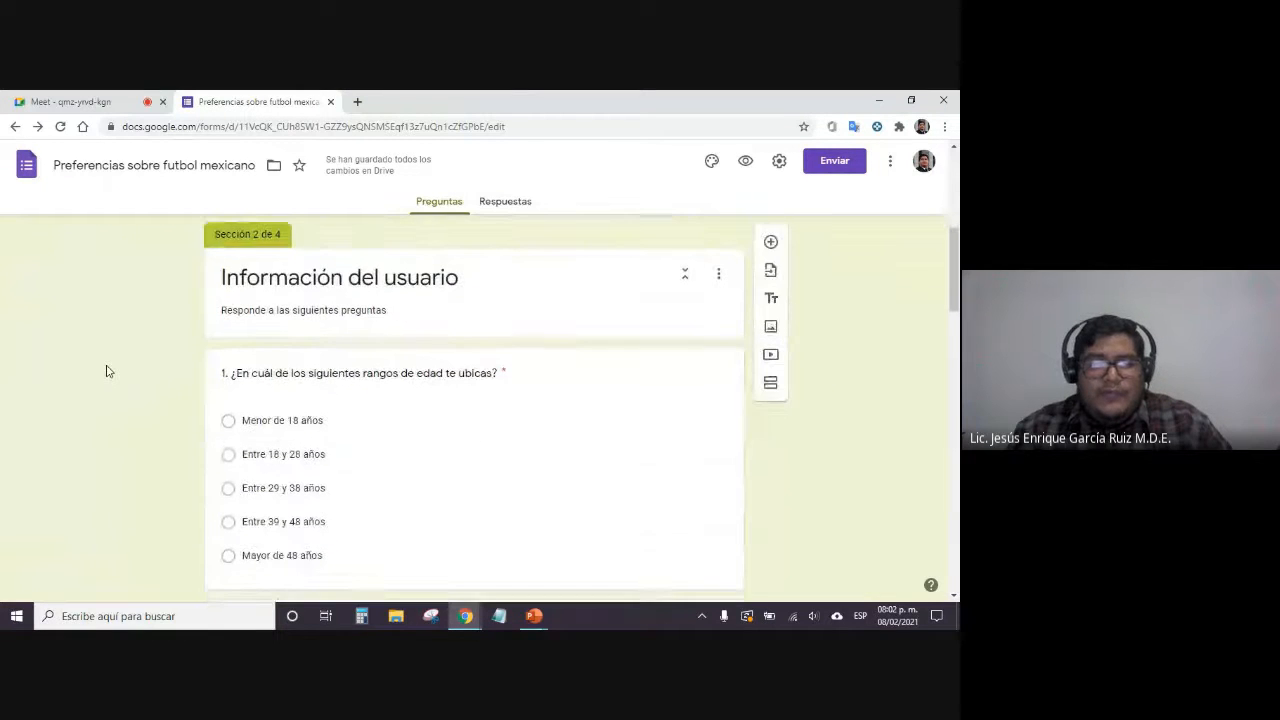
pyautogui.scroll(-1, 245, 374)
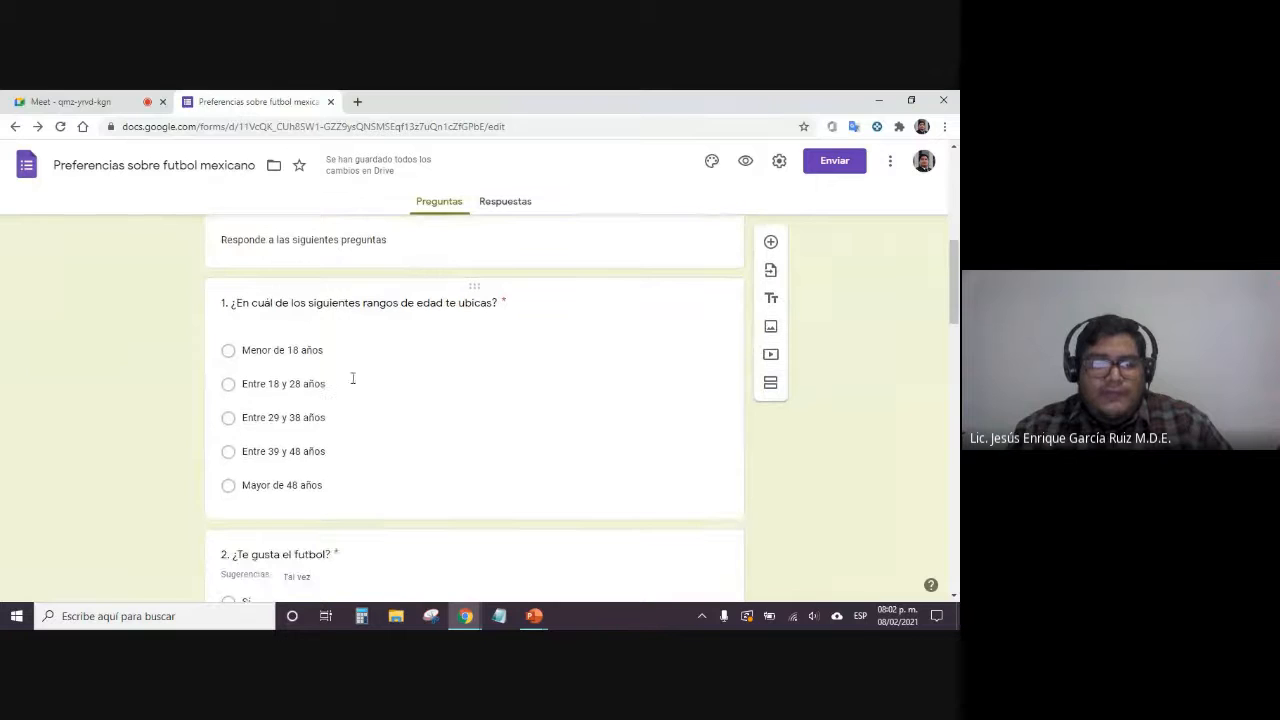
pyautogui.scroll(2, 352, 378)
pyautogui.tripleClick(280, 347)
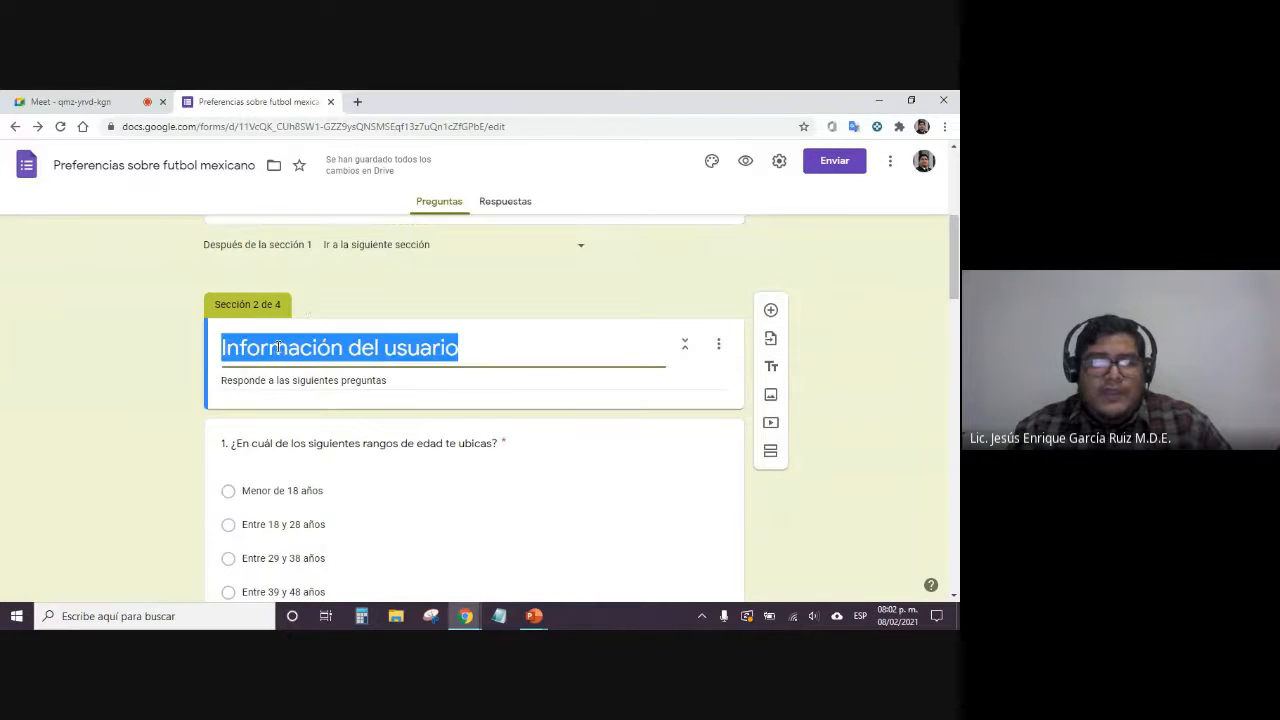
pyautogui.click(165, 397)
# Open question 2, "¿Te gusta el futbol?", to examine where its Sí and No answers lead
pyautogui.scroll(-5, 171, 380)
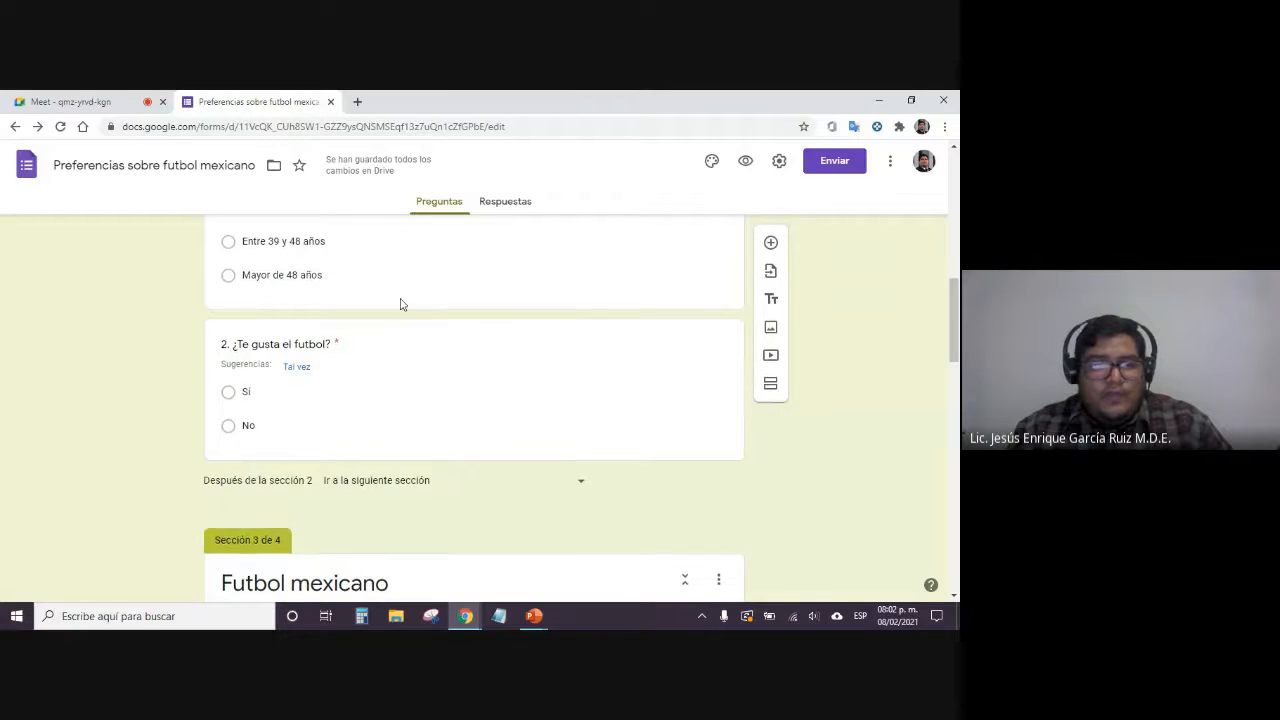
pyautogui.scroll(2, 365, 323)
pyautogui.scroll(-2, 420, 340)
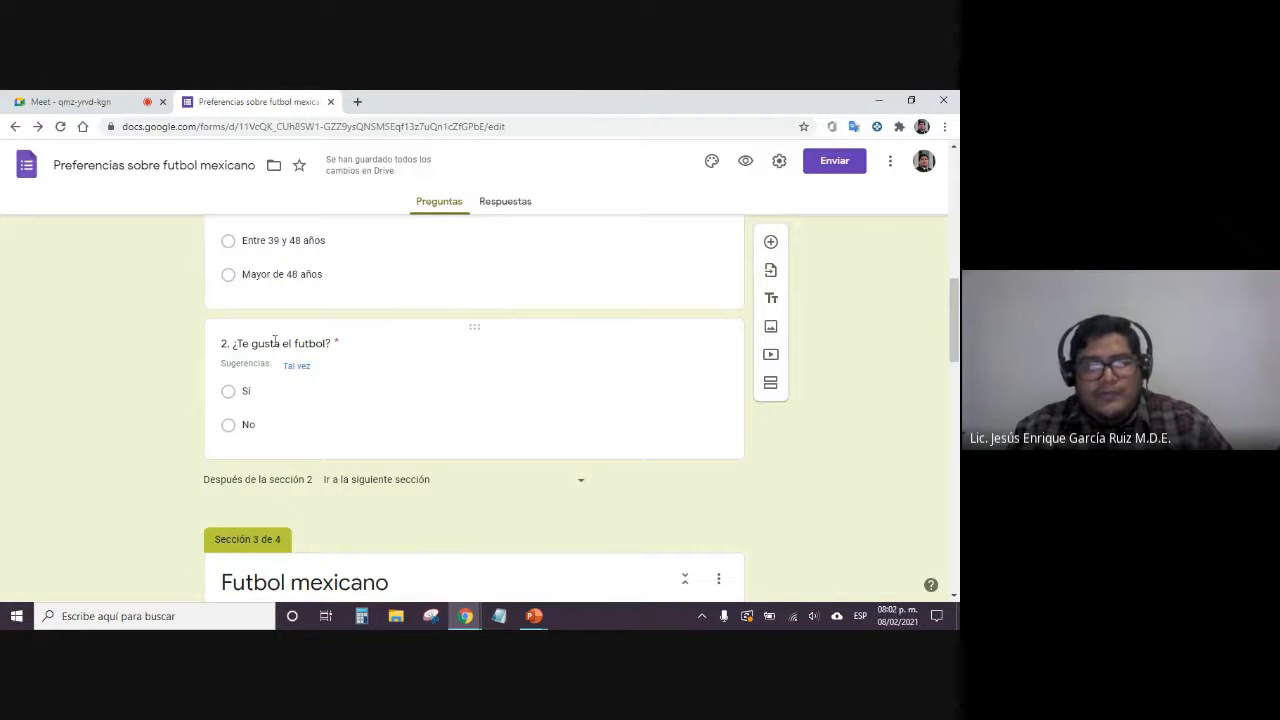
pyautogui.click(405, 387)
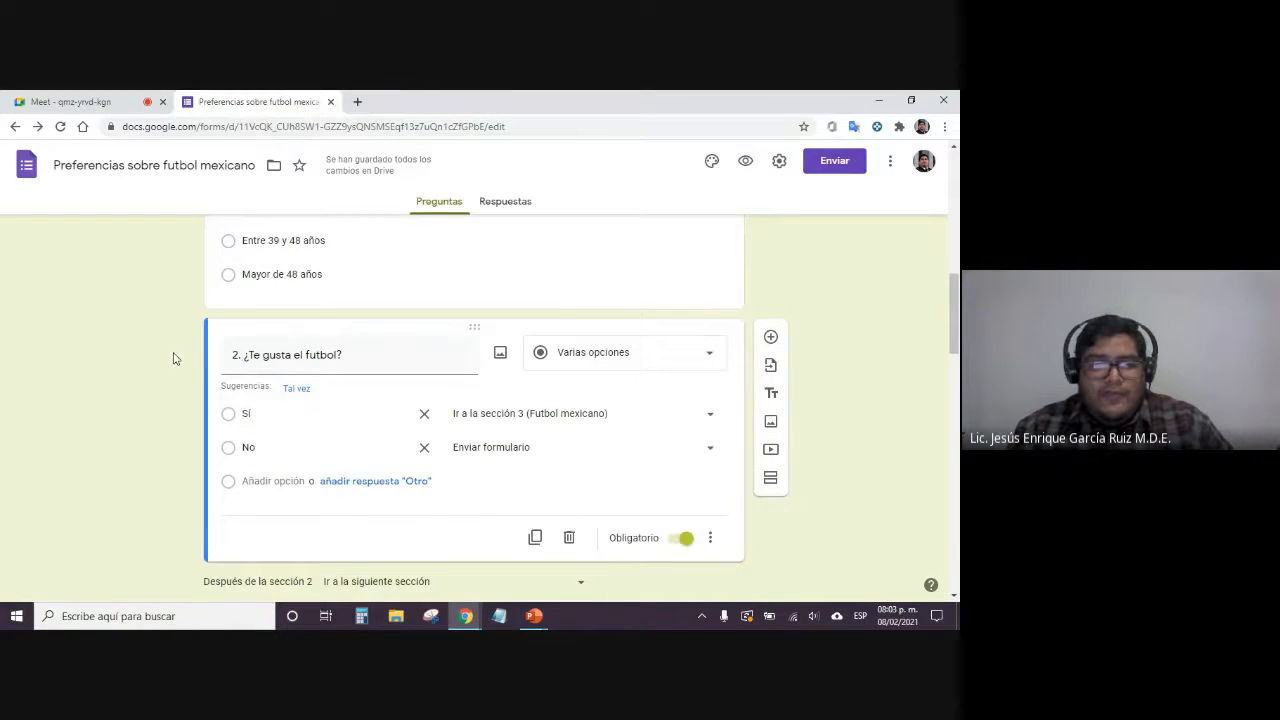
# Check question 2's section jumps against section 3, "Futbol mexicano", and look over question 3's team options
pyautogui.scroll(-3, 171, 357)
pyautogui.scroll(-4, 171, 357)
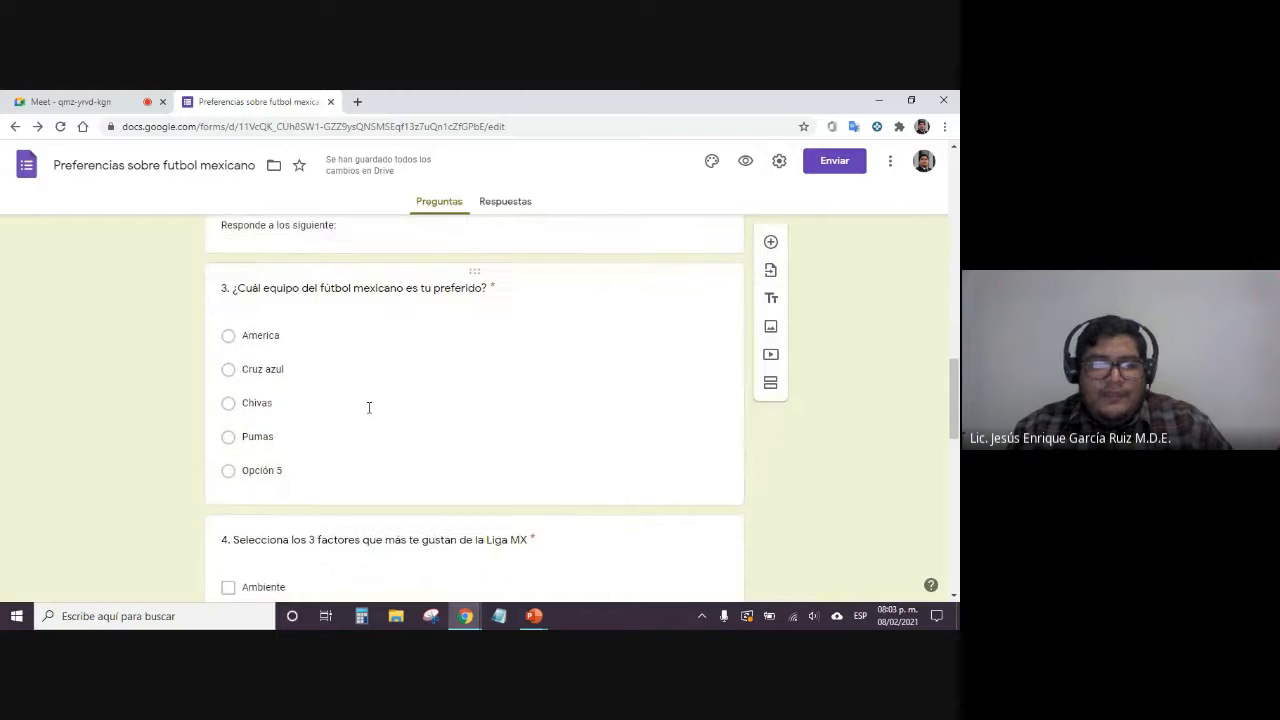
pyautogui.scroll(4, 369, 406)
pyautogui.scroll(2, 375, 406)
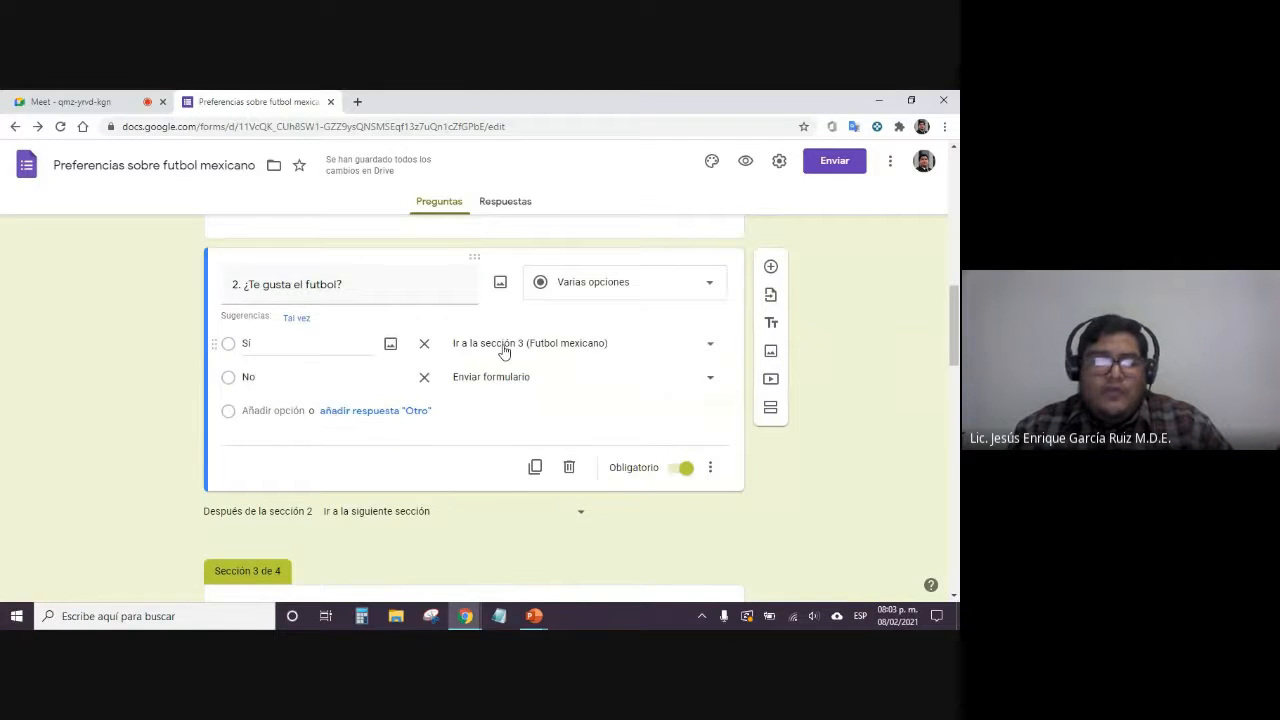
pyautogui.scroll(-4, 510, 385)
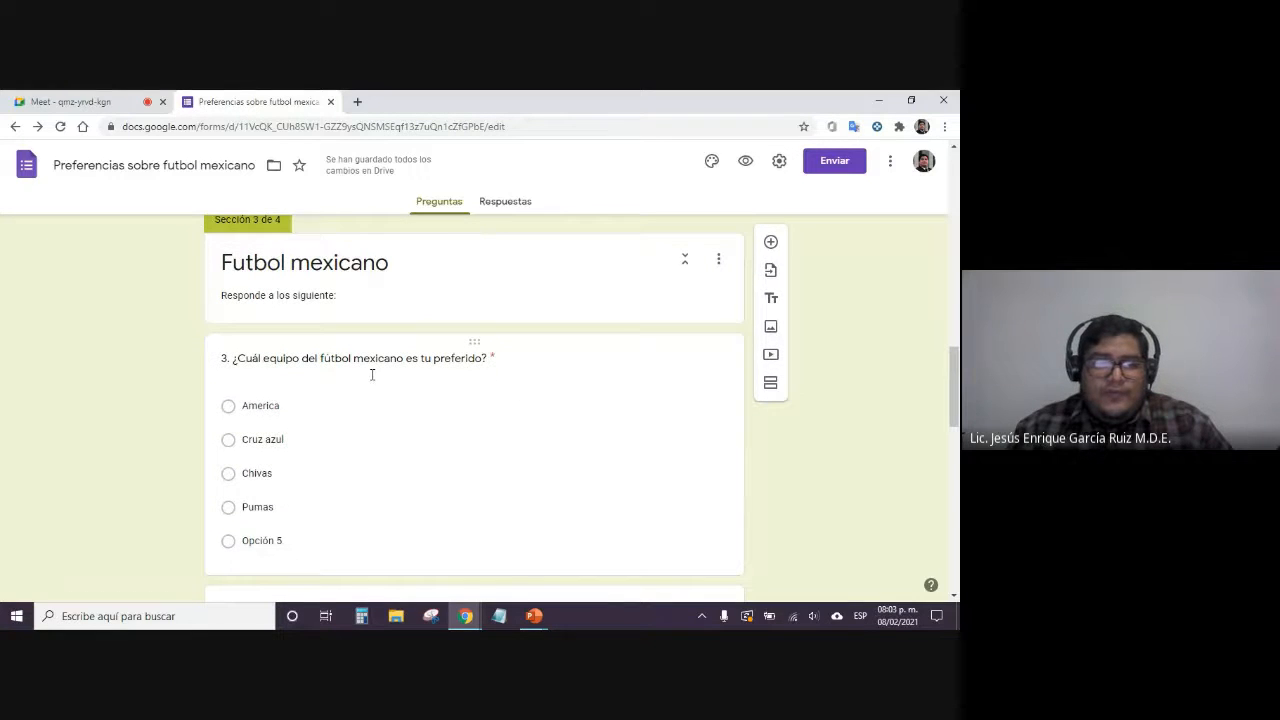
pyautogui.scroll(-1, 372, 375)
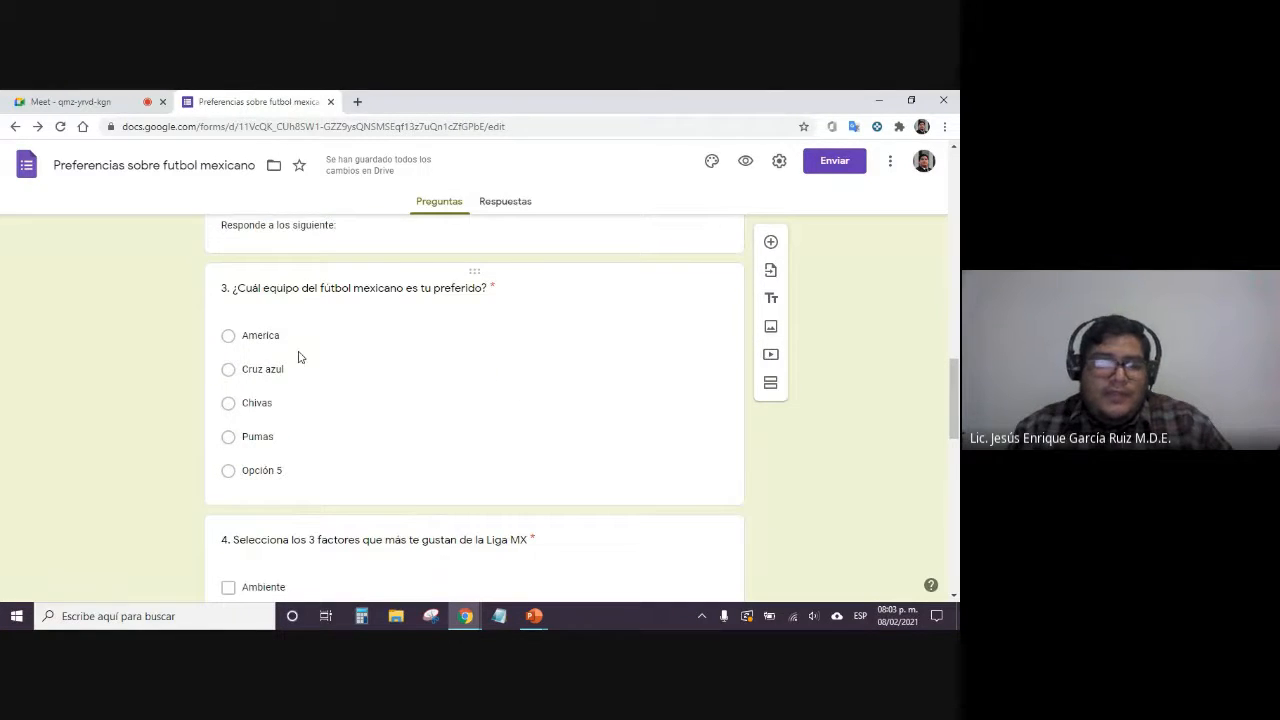
# Review question 4's Liga MX factors and question 5's 1-to-10 scale on watching football on Tv Azteca
pyautogui.scroll(-3, 168, 405)
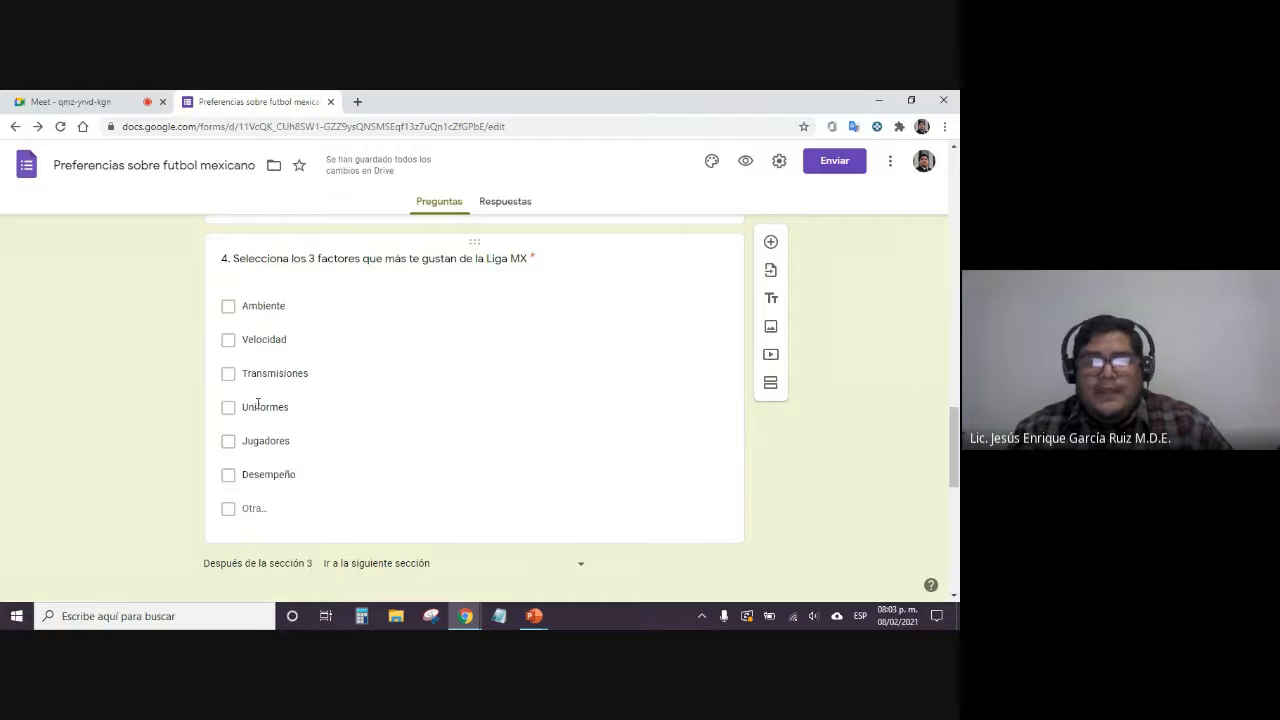
pyautogui.scroll(-3, 157, 390)
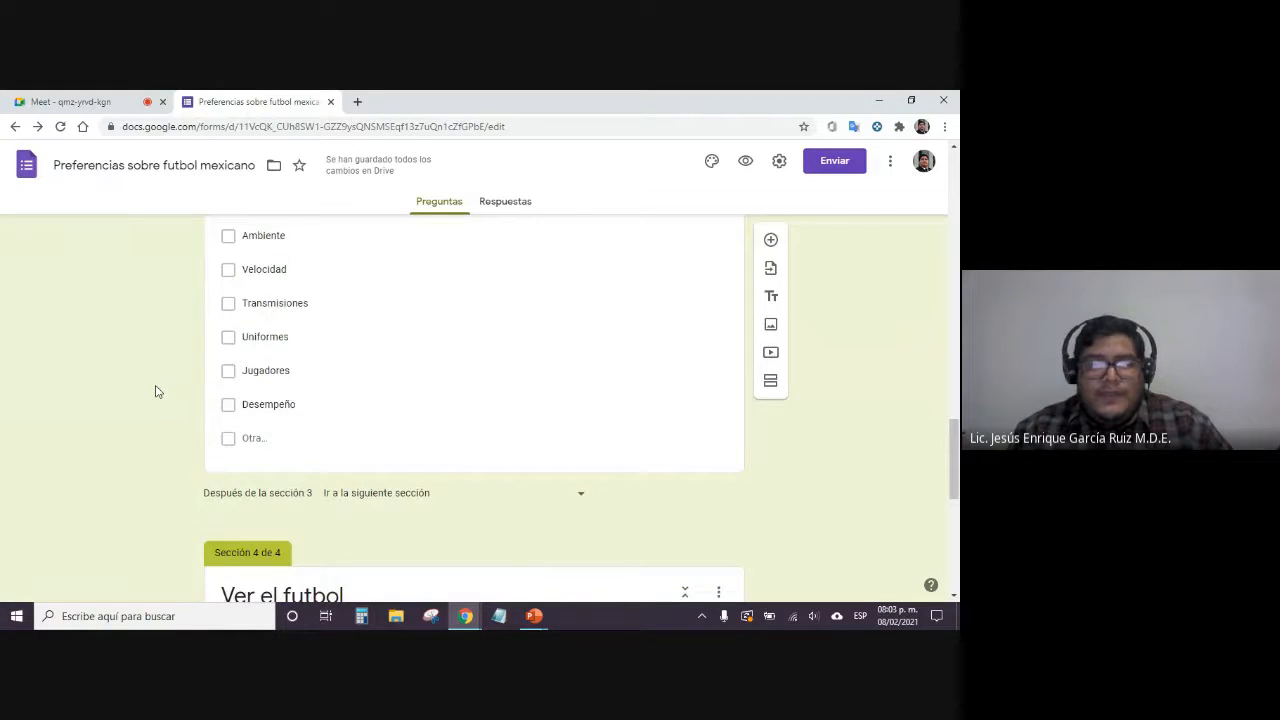
pyautogui.scroll(-2, 157, 389)
pyautogui.scroll(-1, 157, 389)
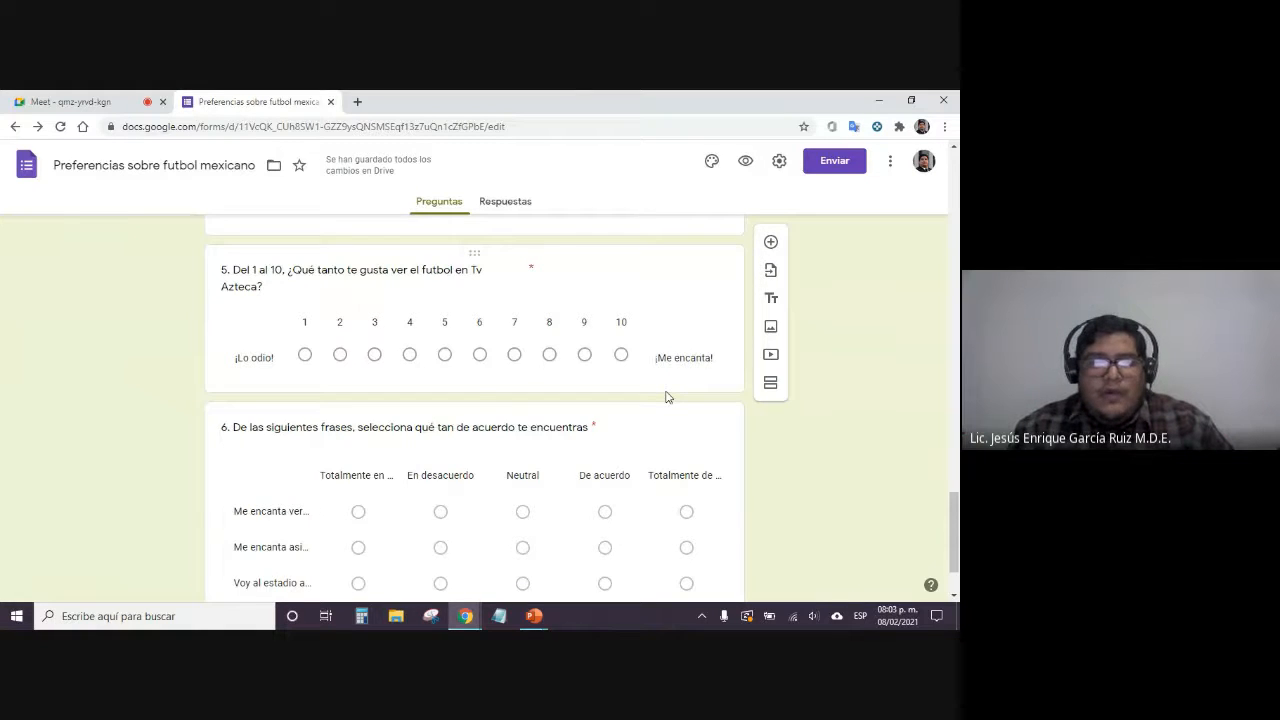
pyautogui.scroll(-2, 667, 397)
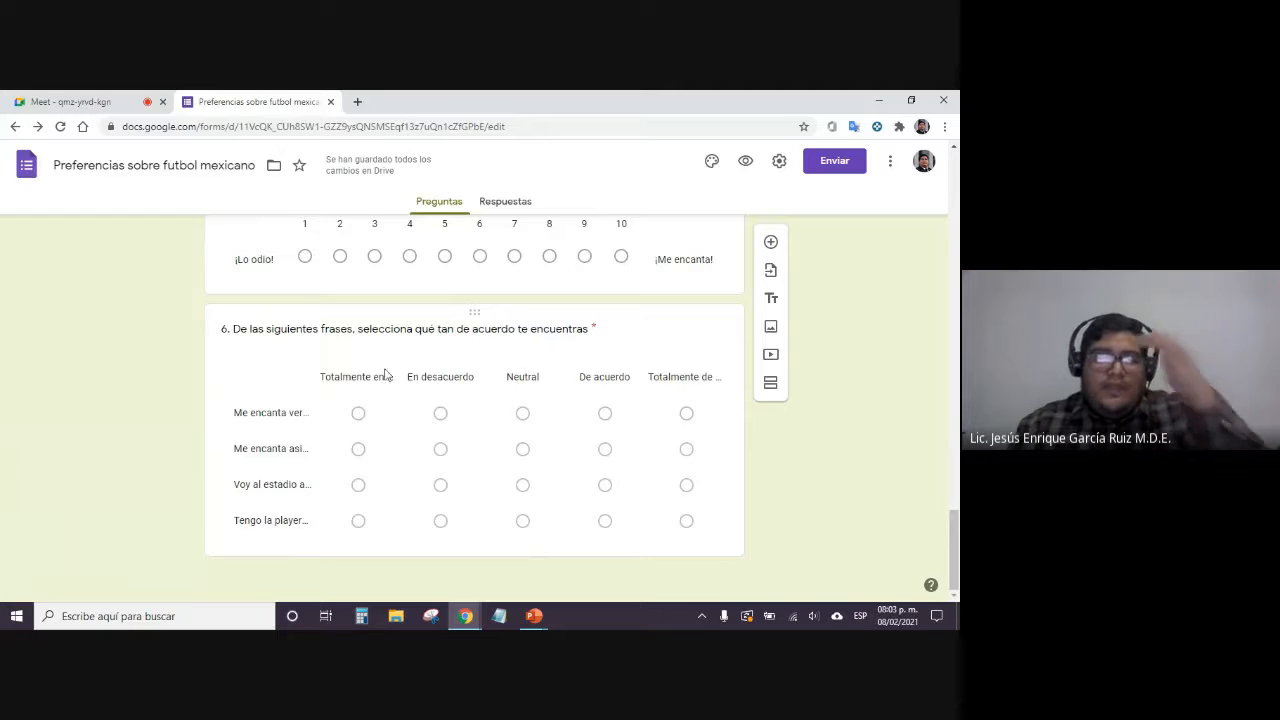
# Open question 6, the multiple-choice grid on agreement with phrases, and examine its rows and columns
pyautogui.click(640, 349)
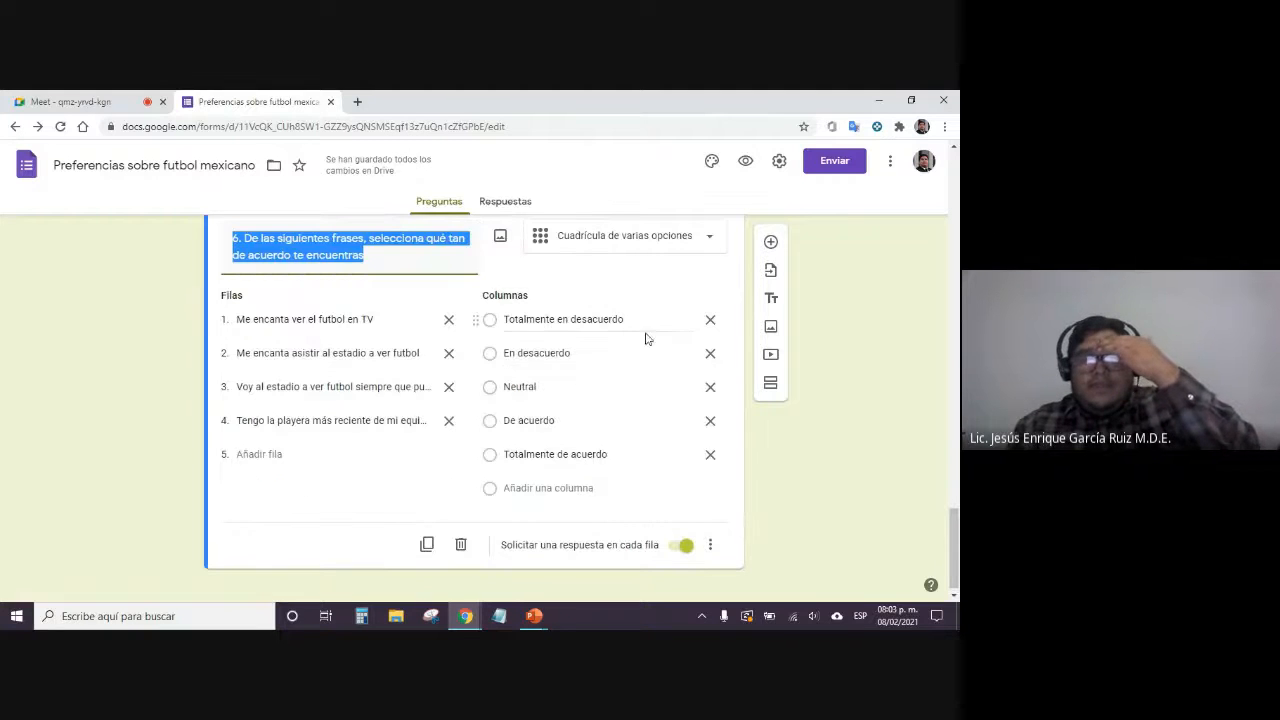
pyautogui.scroll(1, 648, 333)
pyautogui.click(121, 354)
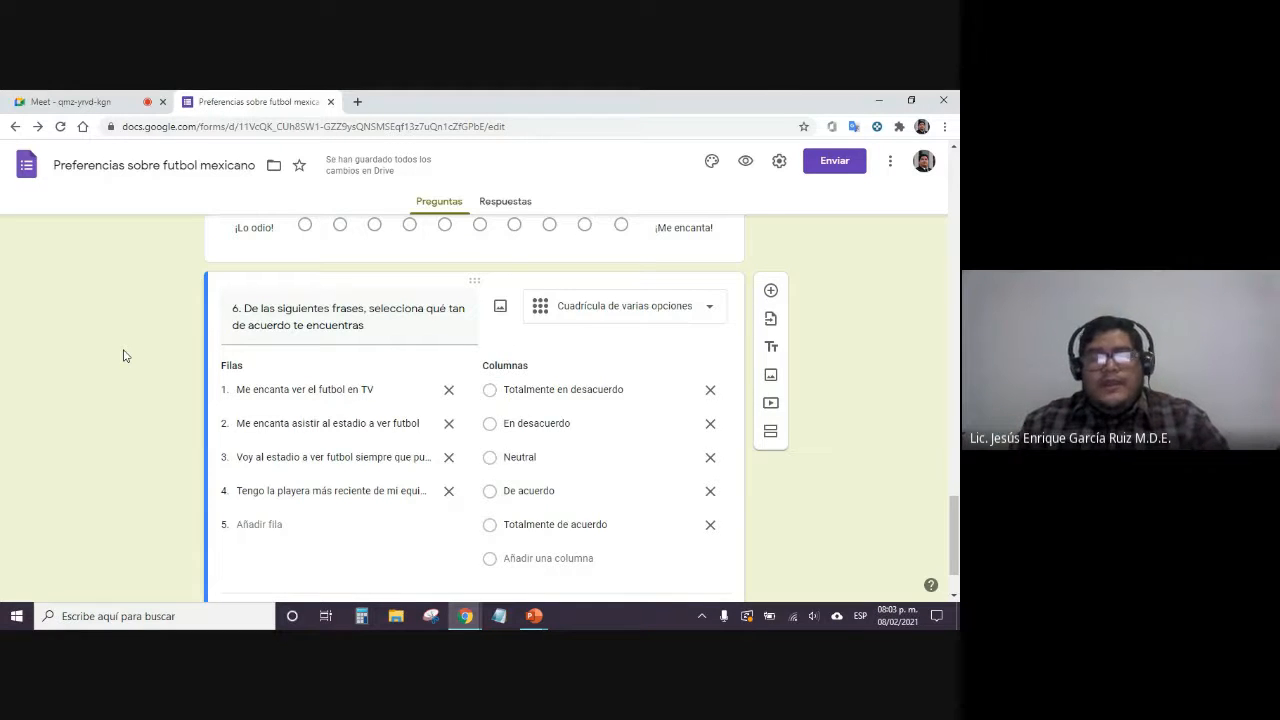
pyautogui.doubleClick(125, 358)
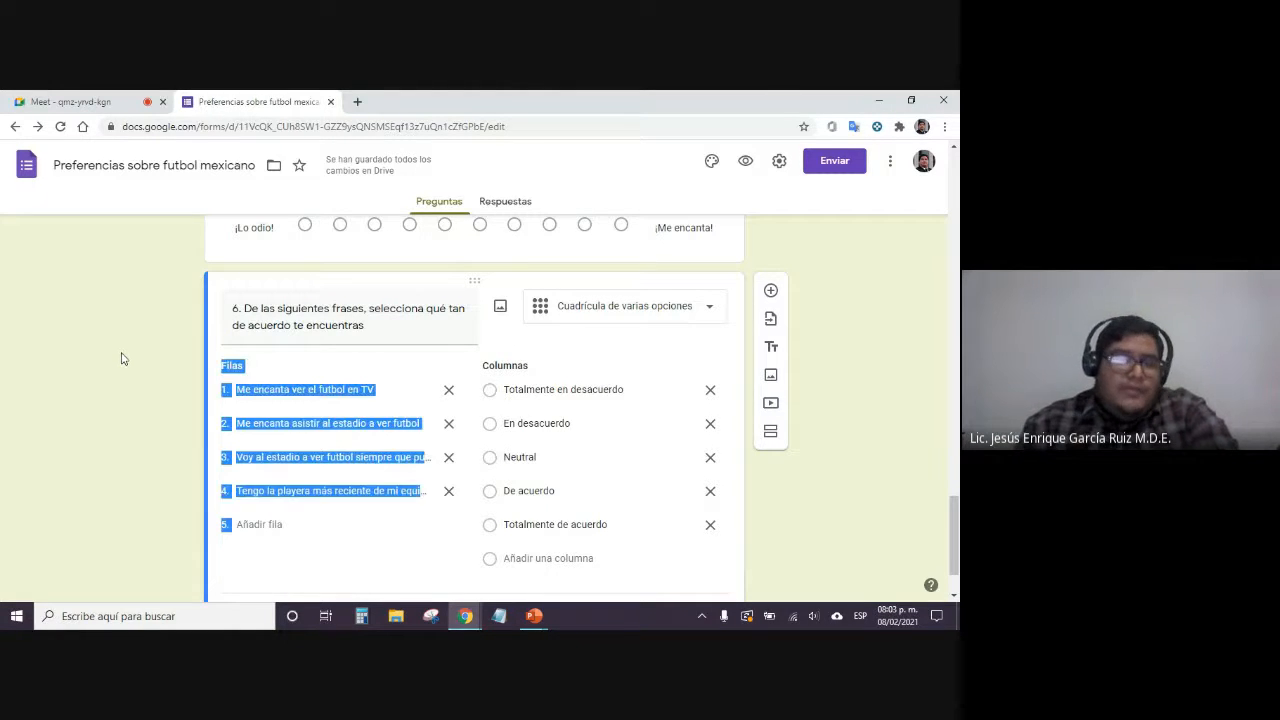
pyautogui.click(128, 357)
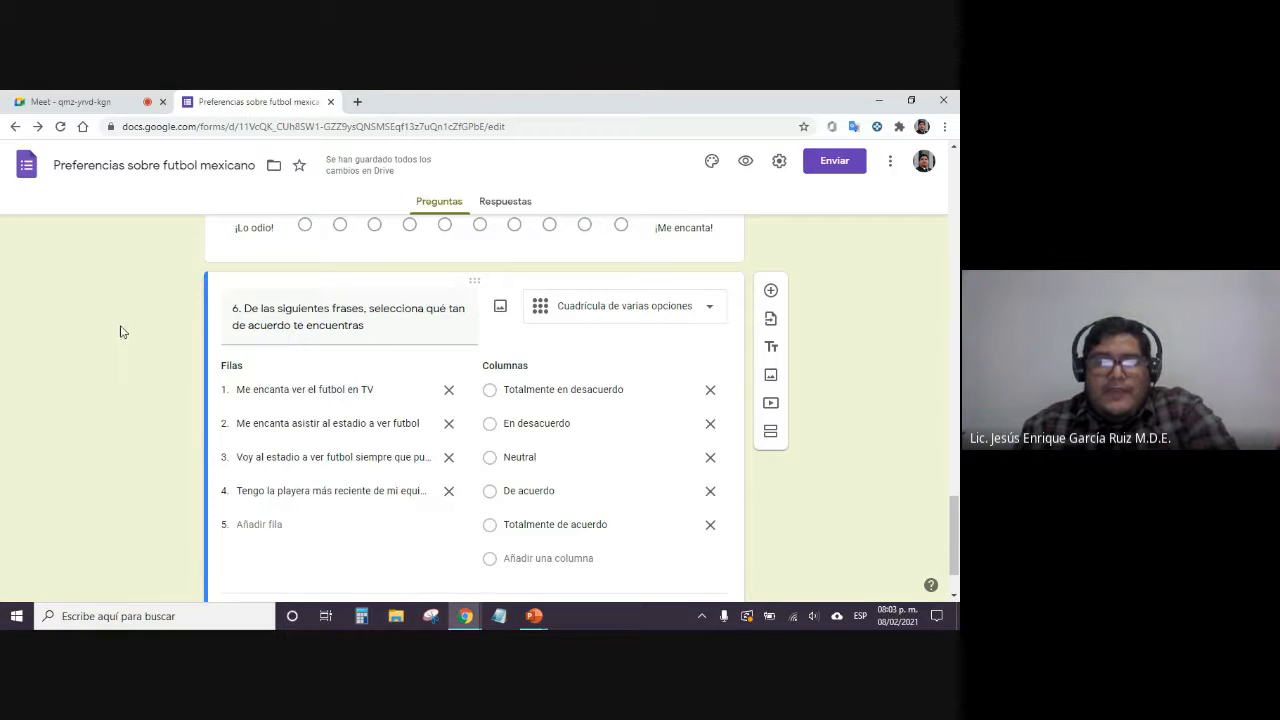
pyautogui.scroll(-2, 120, 332)
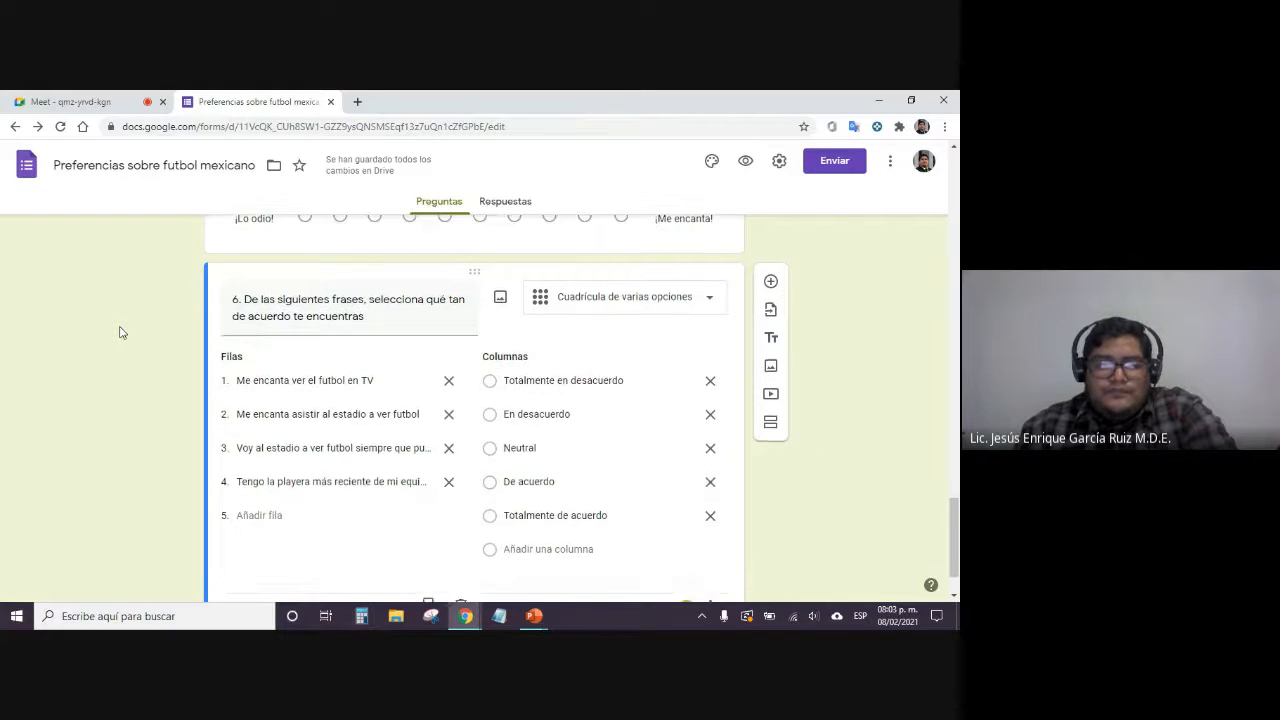
# Look over section 4, "Ver el futbol", with its two questions, and return to the beginning of the form
pyautogui.scroll(5, 116, 335)
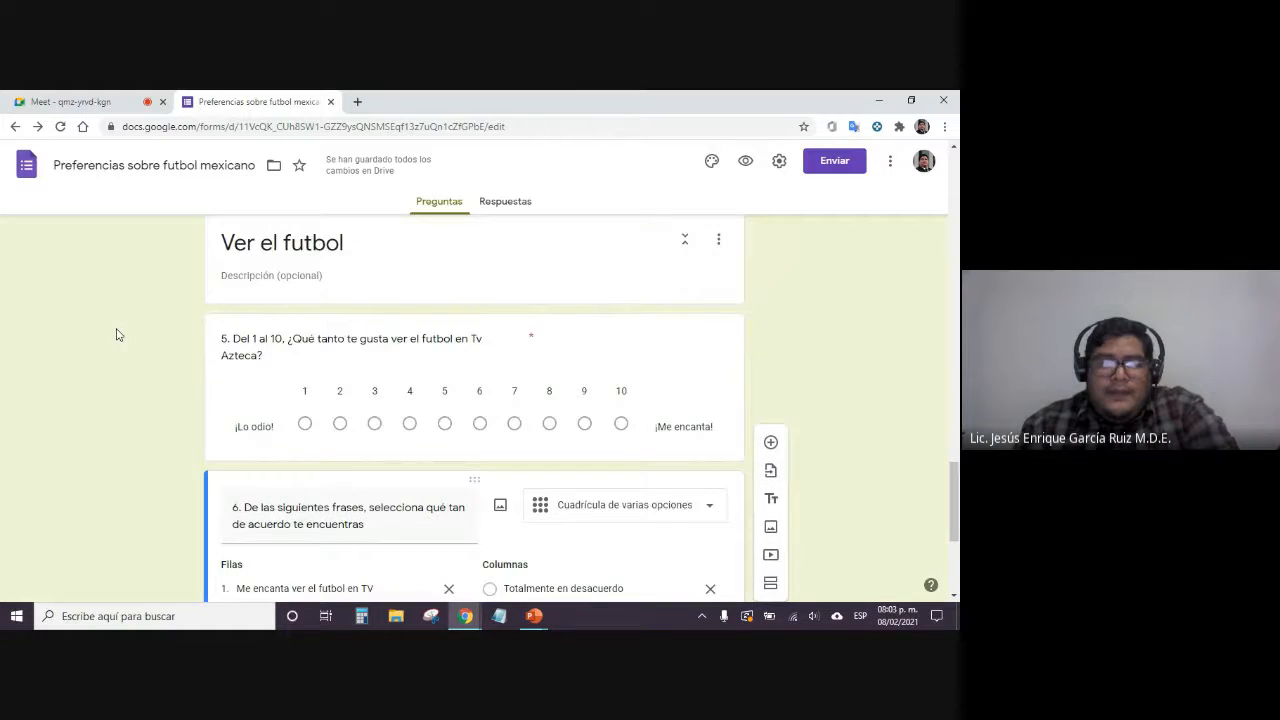
pyautogui.scroll(3, 116, 335)
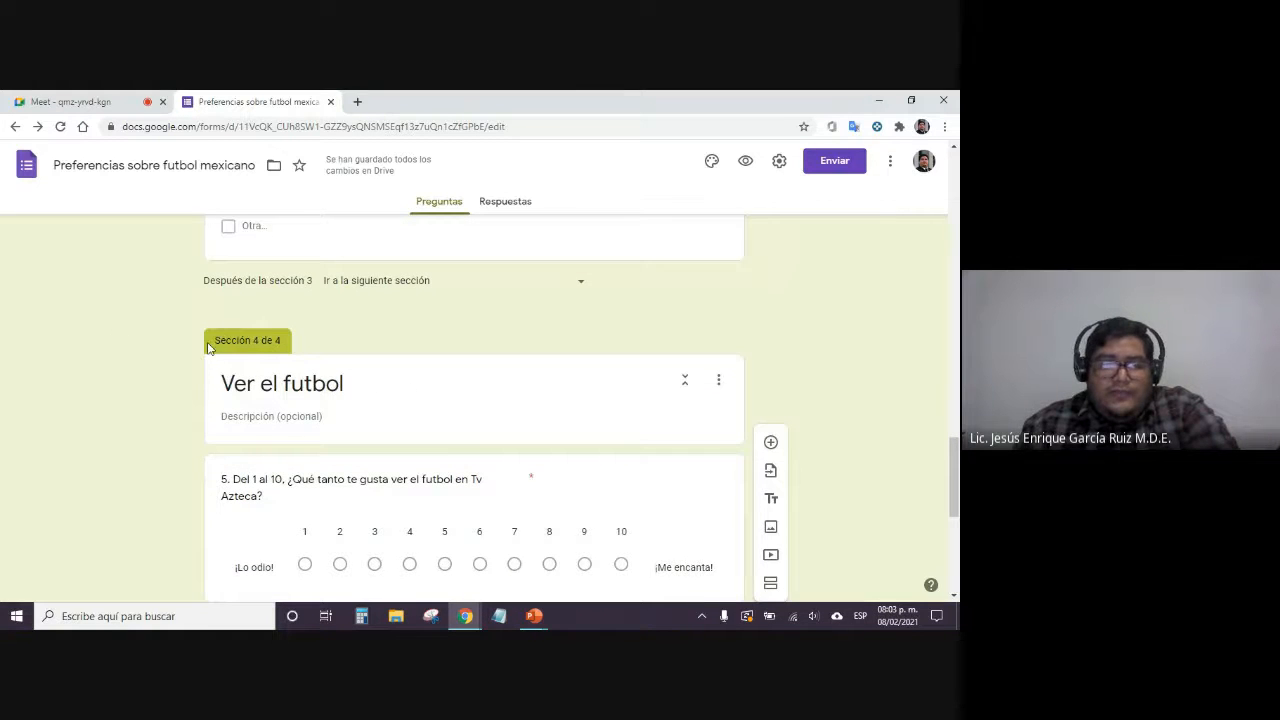
pyautogui.scroll(-3, 139, 348)
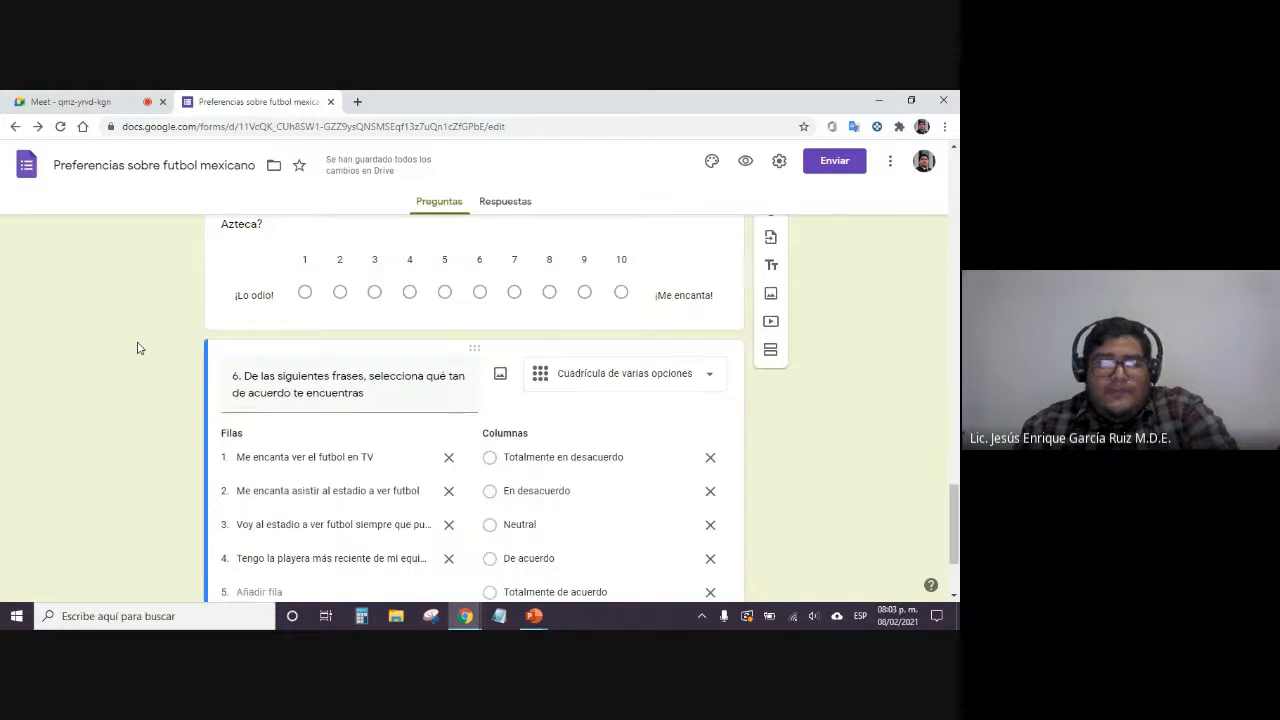
pyautogui.scroll(-2, 139, 348)
pyautogui.scroll(6, 134, 348)
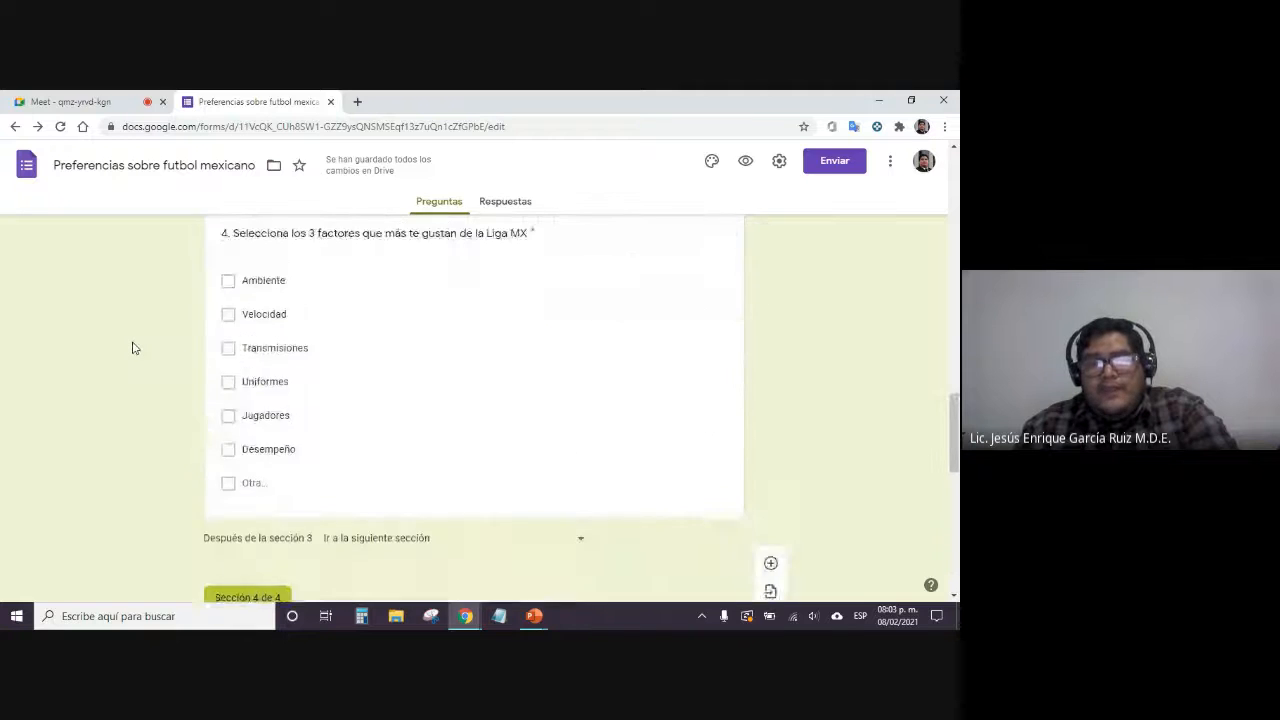
pyautogui.scroll(15, 134, 348)
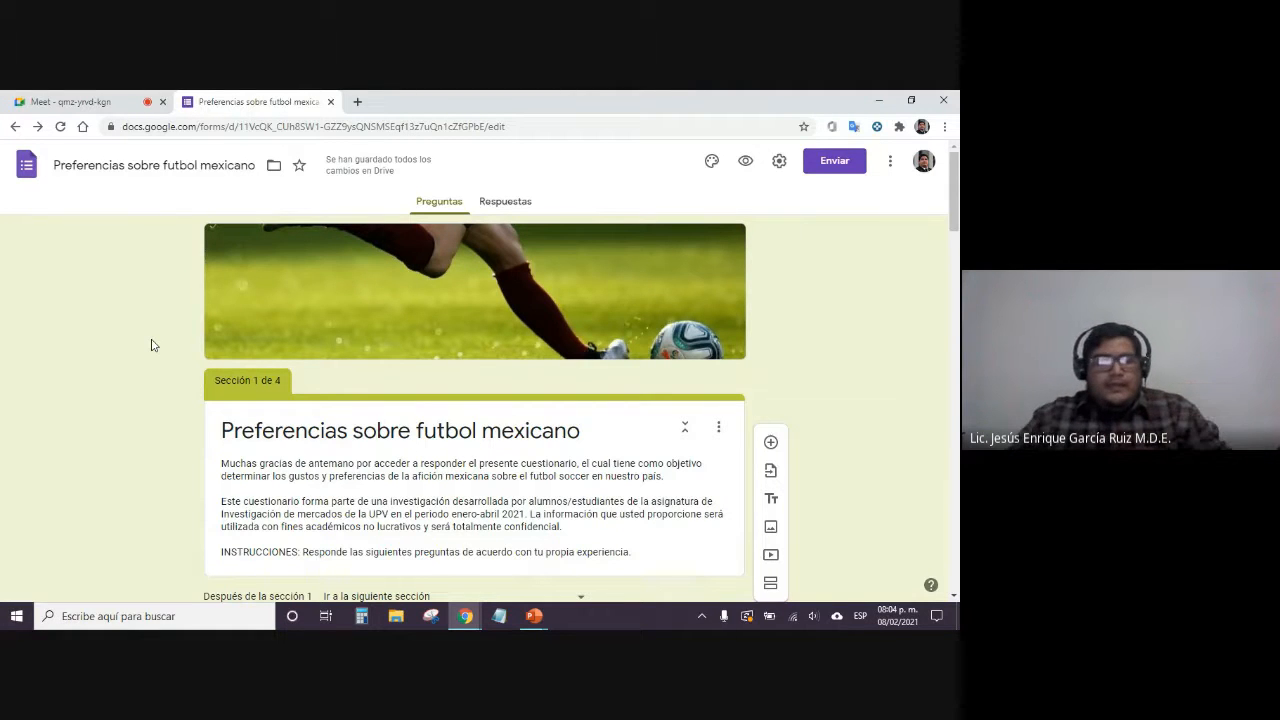
# Check the Google Meet call, return to the form and skim its sections from the introduction to question 6
pyautogui.click(133, 98)
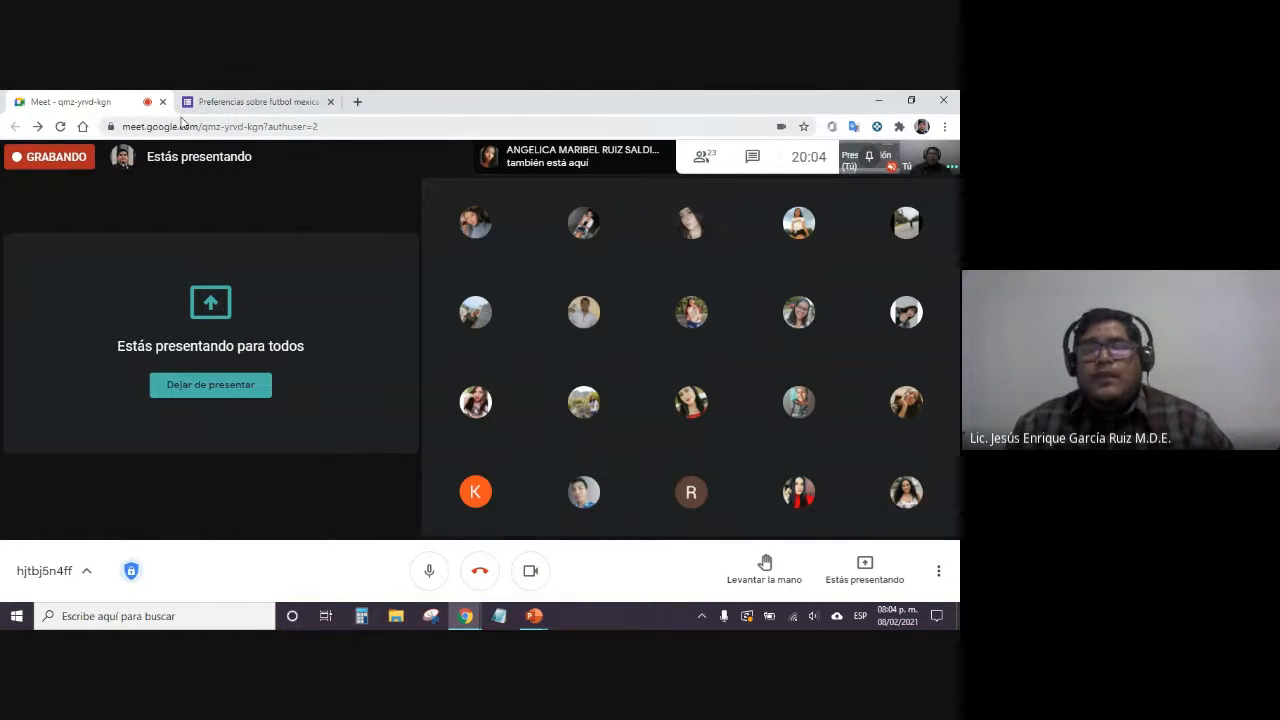
pyautogui.click(246, 100)
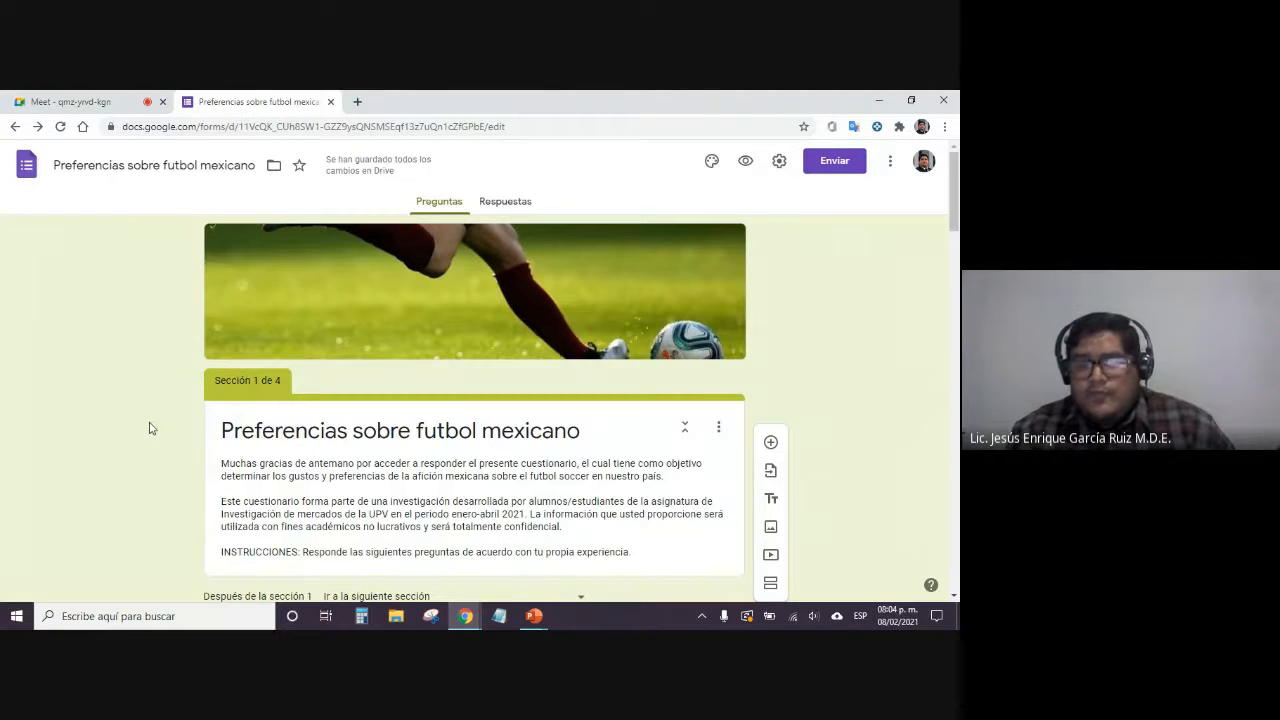
pyautogui.scroll(-20, 150, 427)
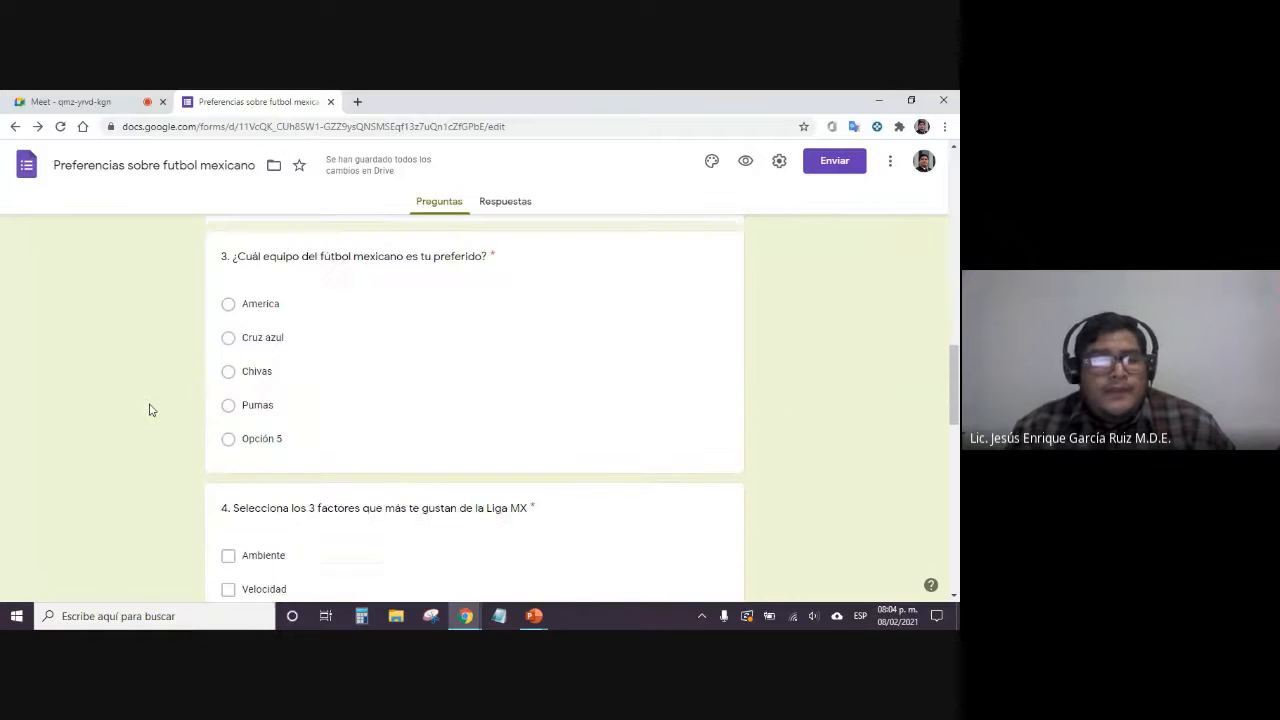
pyautogui.scroll(-2, 150, 410)
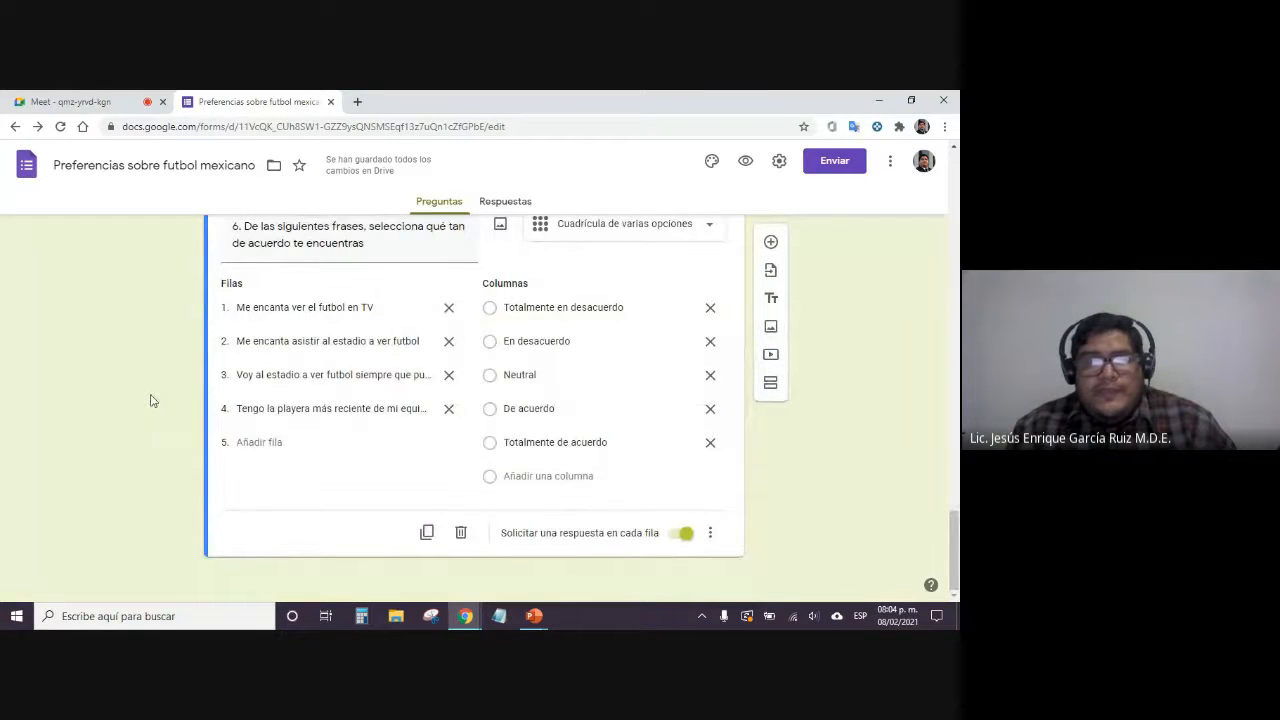
pyautogui.scroll(20, 155, 390)
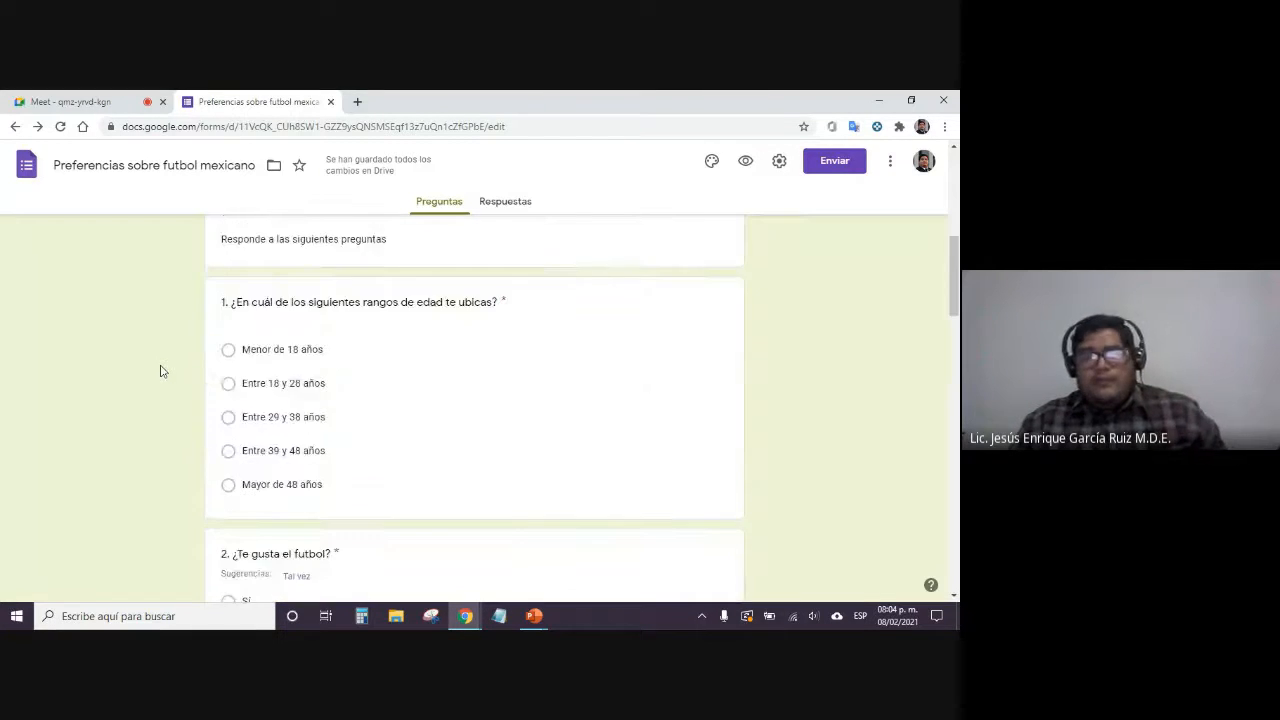
pyautogui.scroll(6, 160, 371)
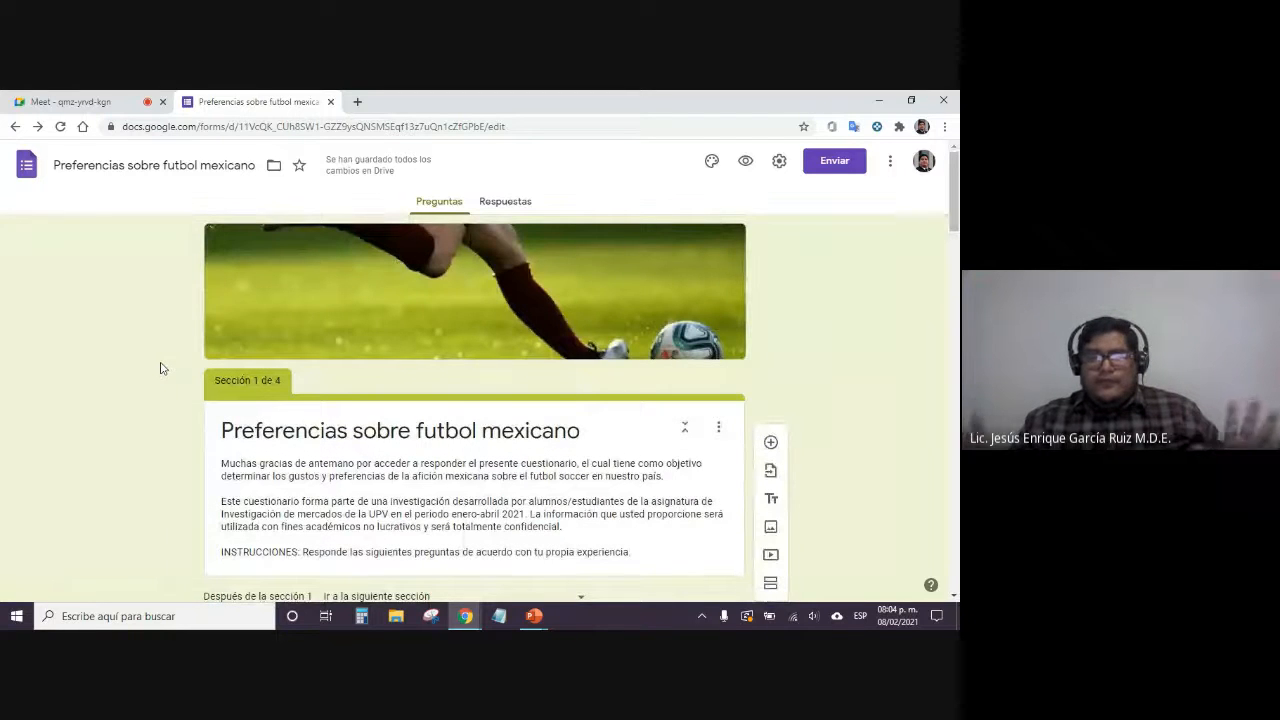
pyautogui.scroll(-2, 60, 450)
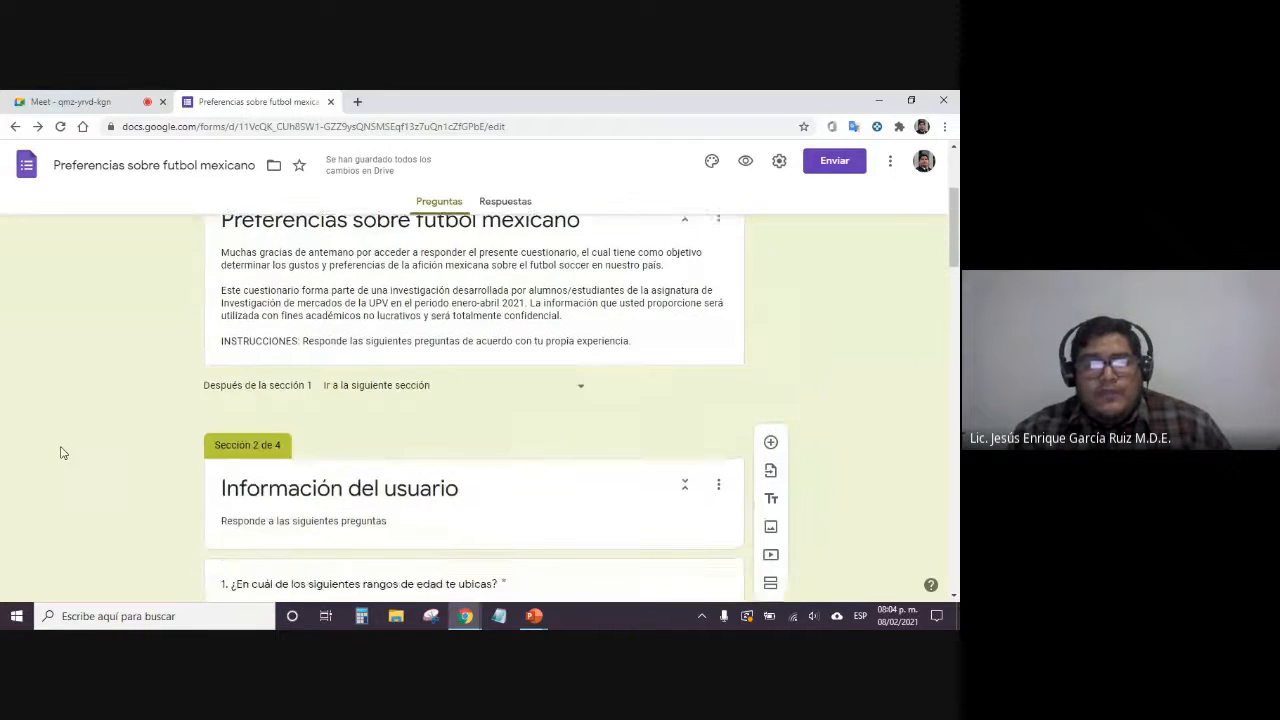
pyautogui.scroll(-2, 60, 453)
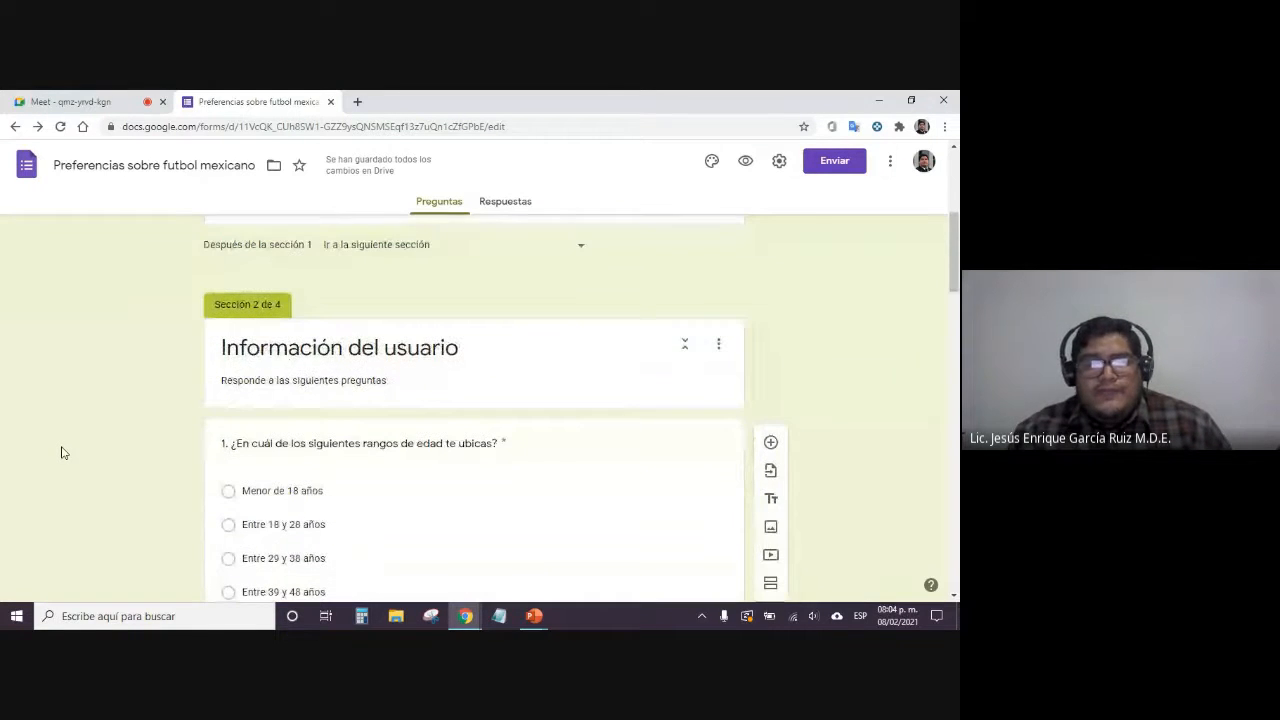
# Enlarge the form editor page by setting the browser zoom to 150 %
pyautogui.click(944, 126)
pyautogui.click(906, 258)
pyautogui.click(906, 258)
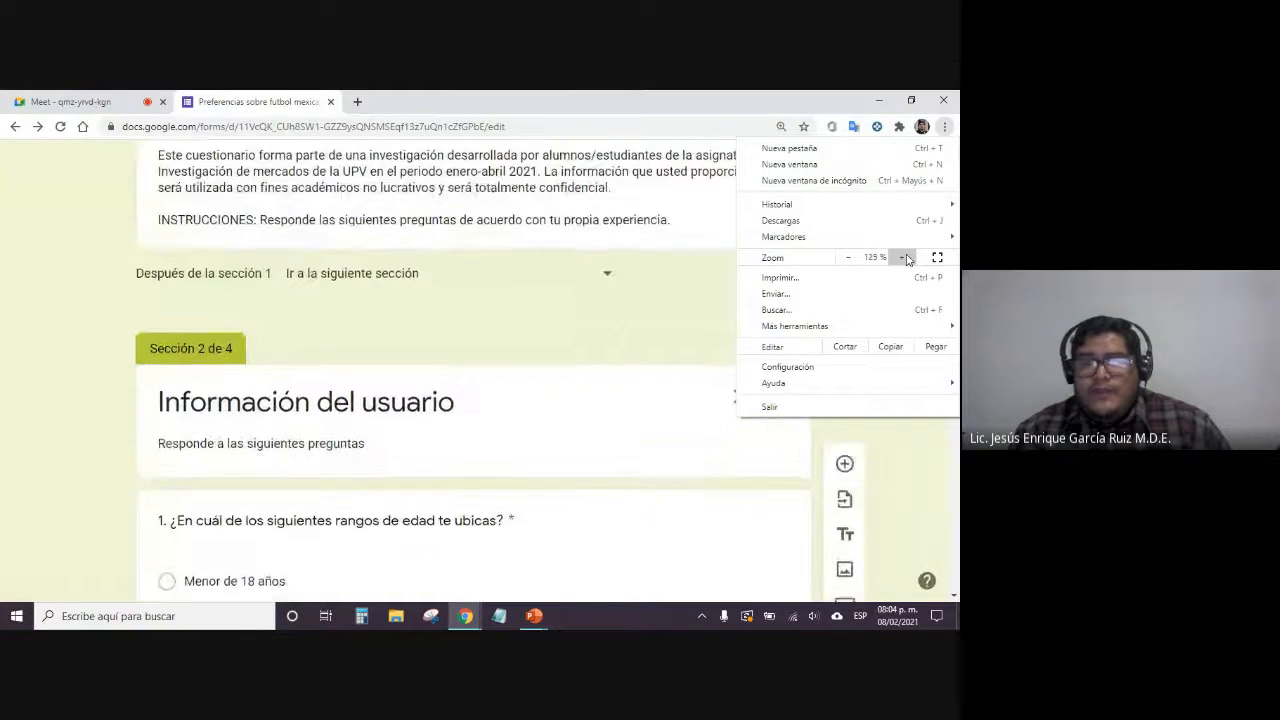
pyautogui.click(906, 258)
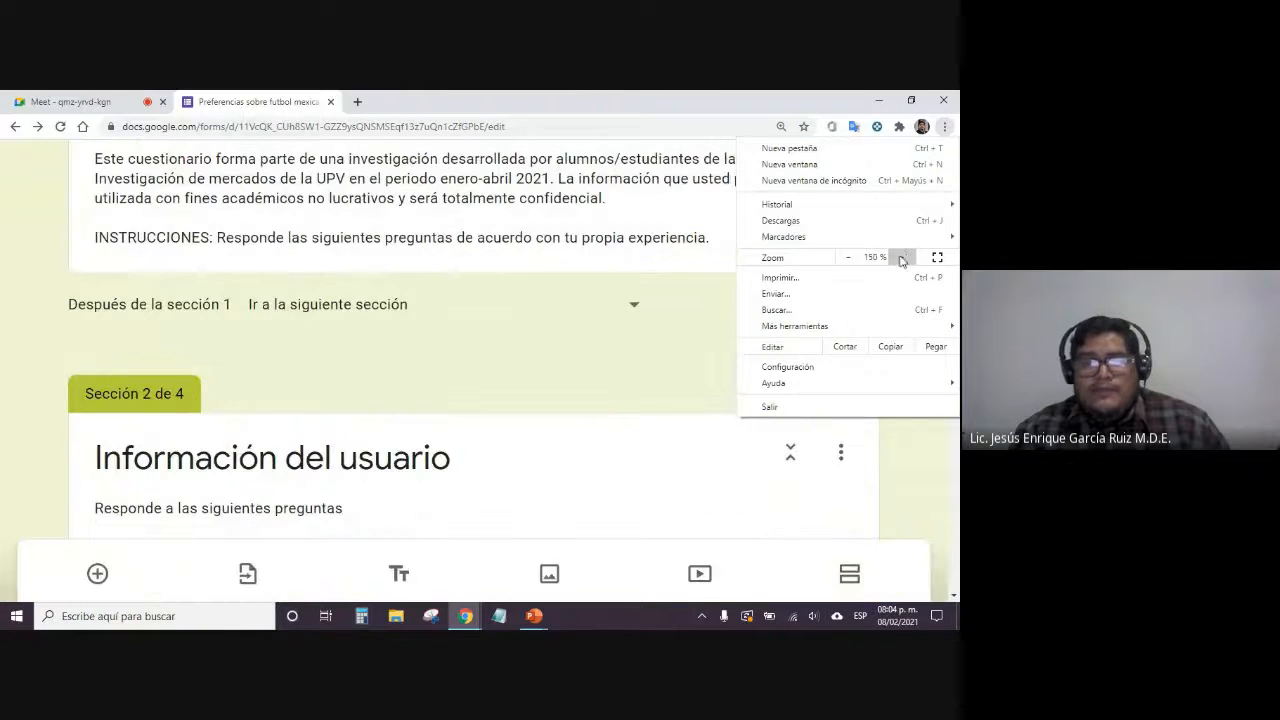
pyautogui.click(678, 333)
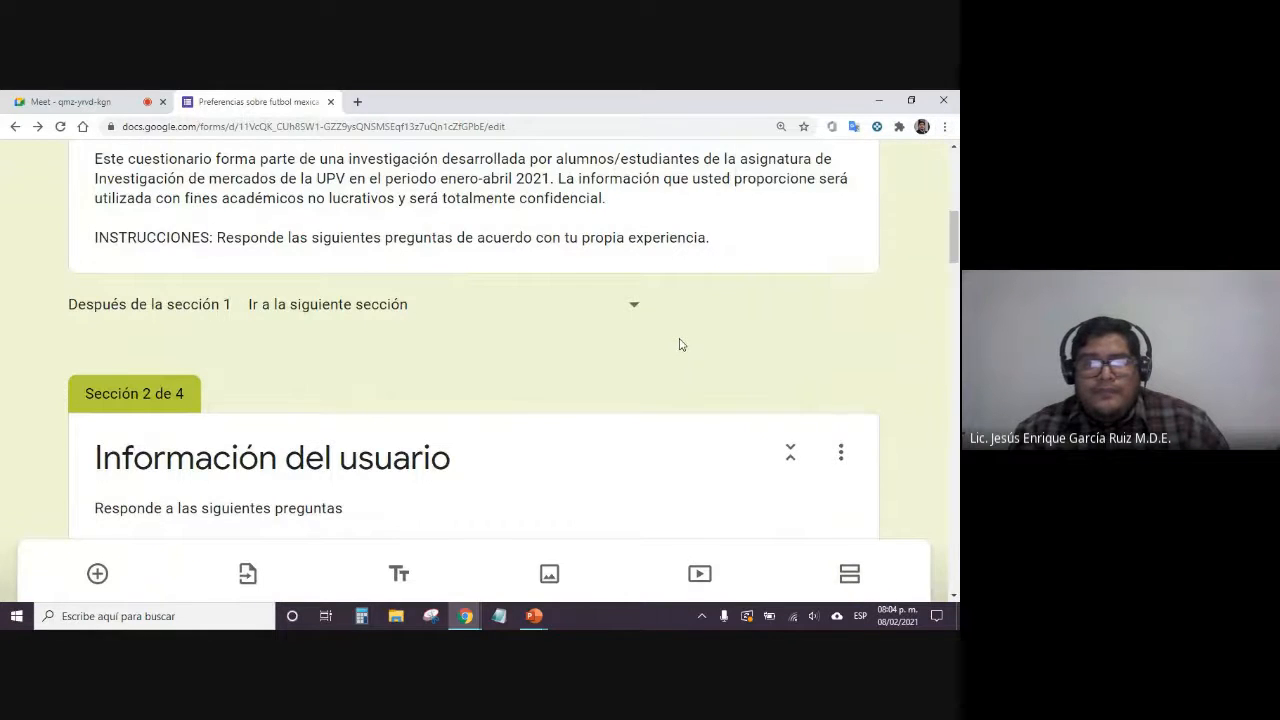
# Check the question numbering and required marks through sections 2 to 4, from the age ranges to the agreement grid
pyautogui.scroll(-2, 678, 340)
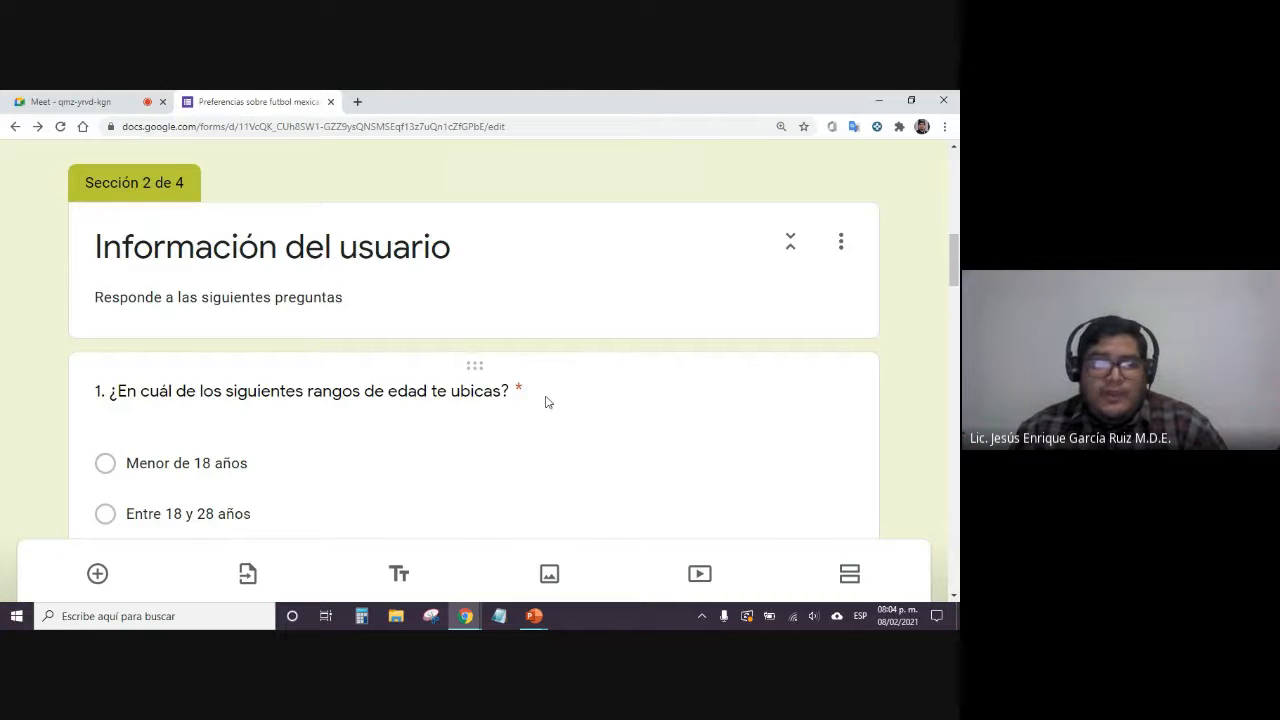
pyautogui.scroll(-5, 547, 402)
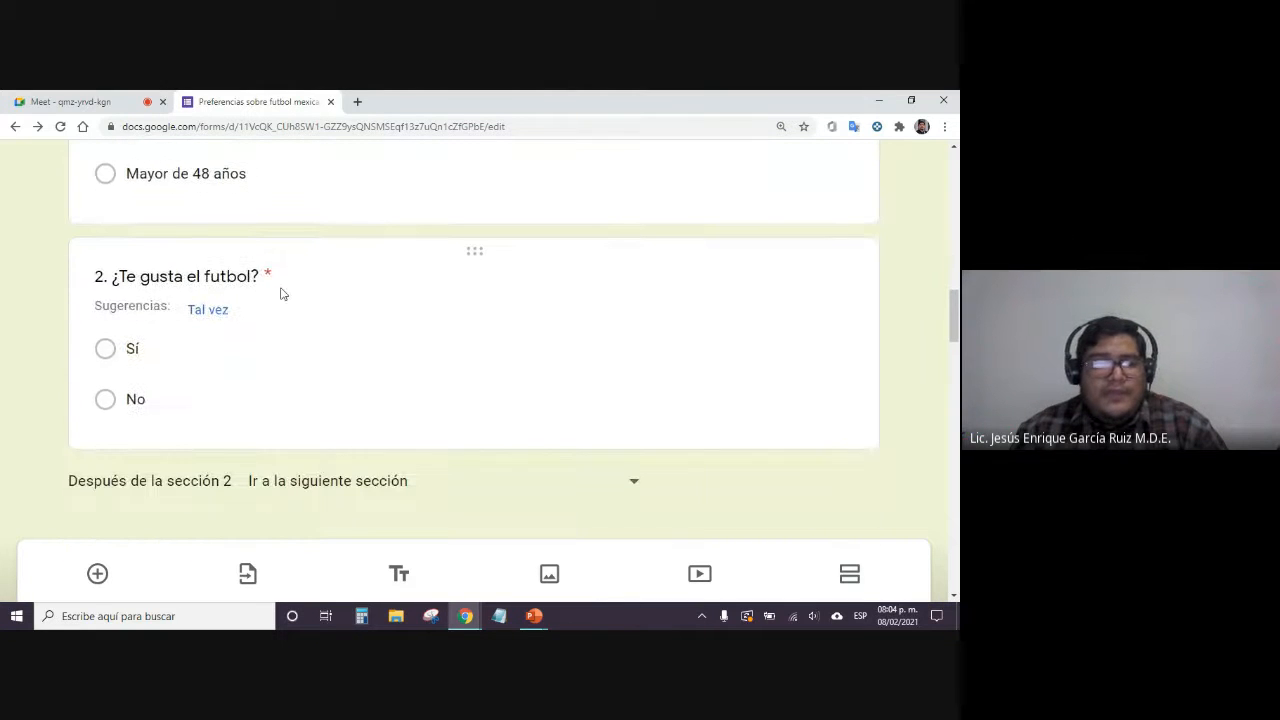
pyautogui.scroll(-5, 429, 337)
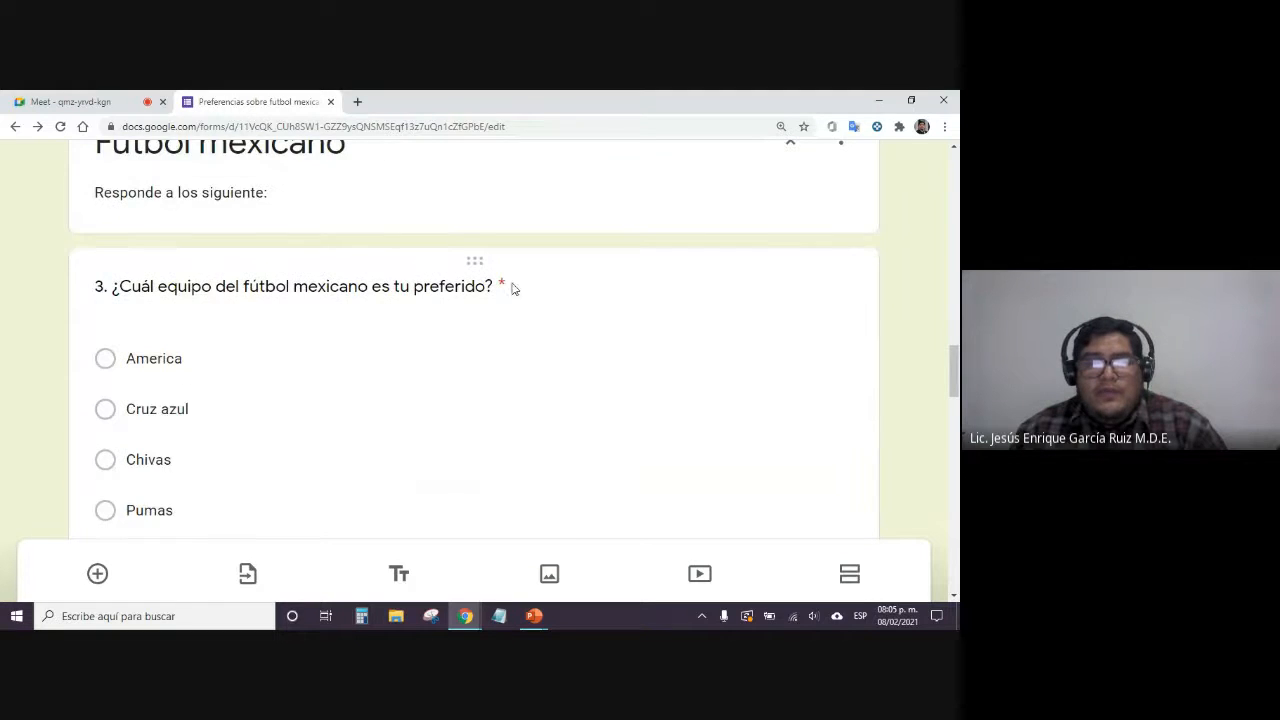
pyautogui.scroll(-4, 511, 335)
pyautogui.scroll(-7, 565, 325)
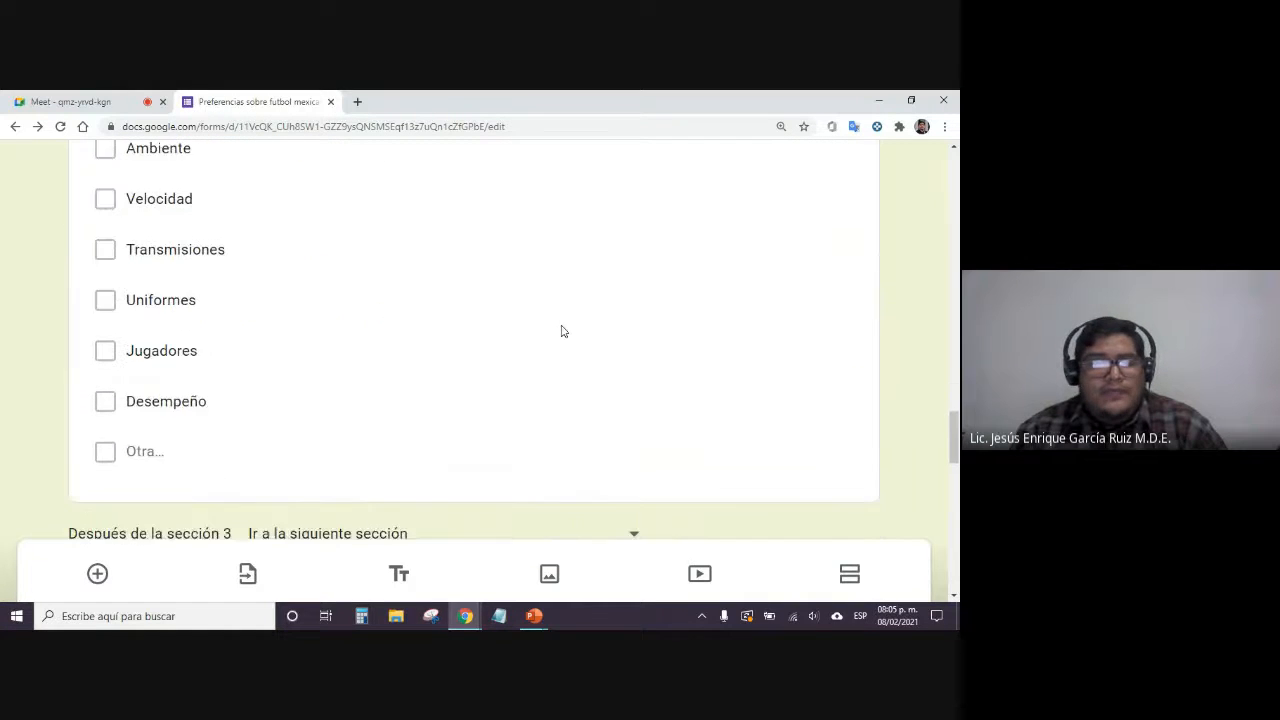
pyautogui.scroll(-4, 540, 356)
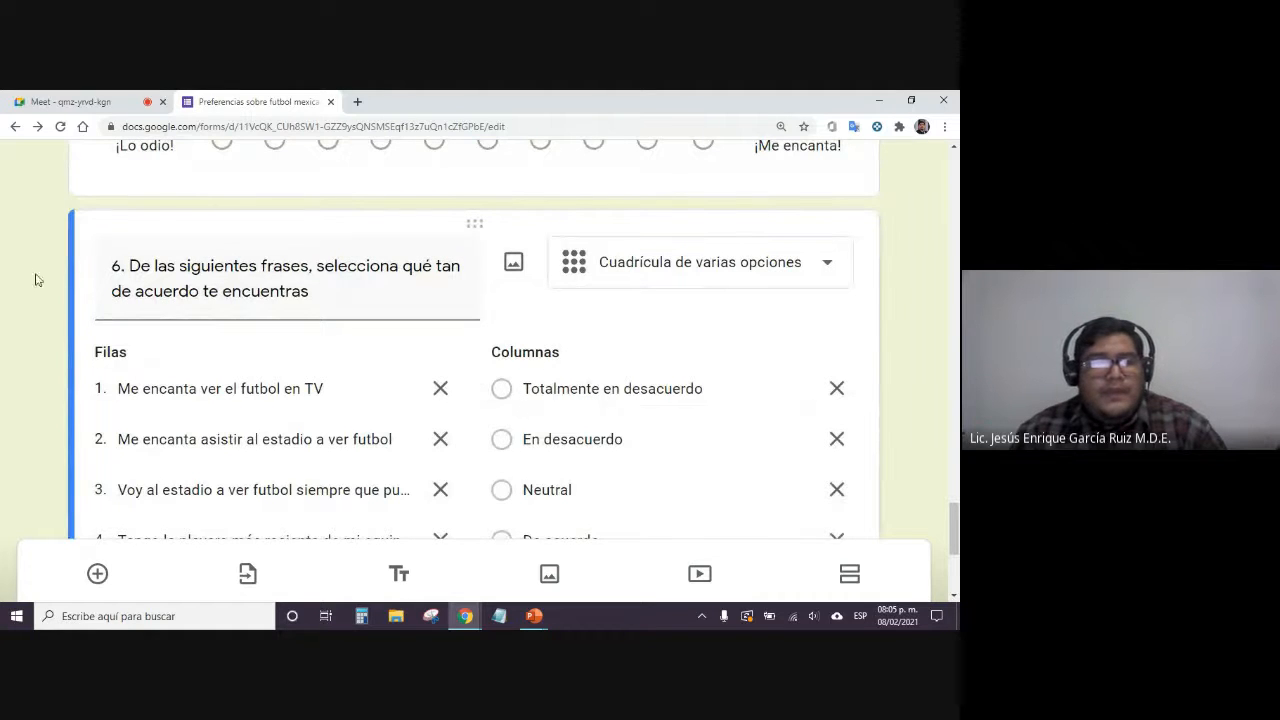
# Open question 5 to view its scale labels and required setting, check question 6, and return to sections 1 and 2
pyautogui.click(116, 188)
pyautogui.scroll(-1, 20, 286)
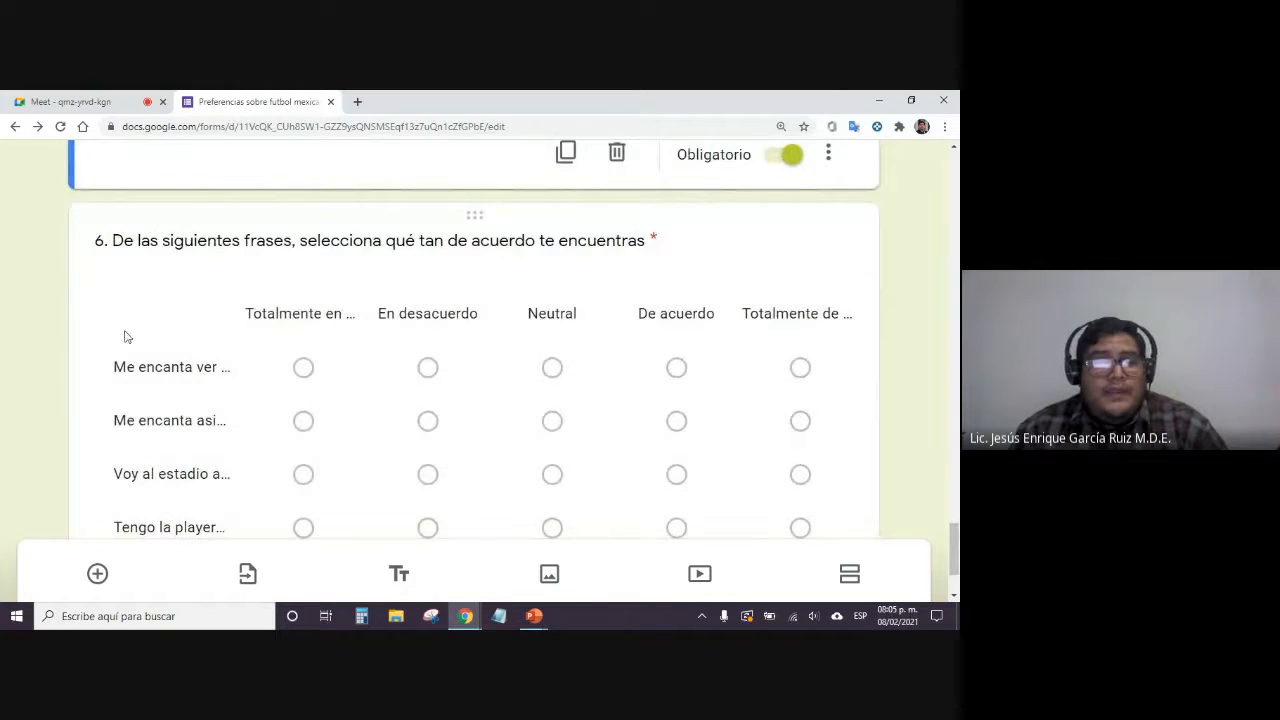
pyautogui.scroll(-1, 6, 335)
pyautogui.scroll(1, 814, 320)
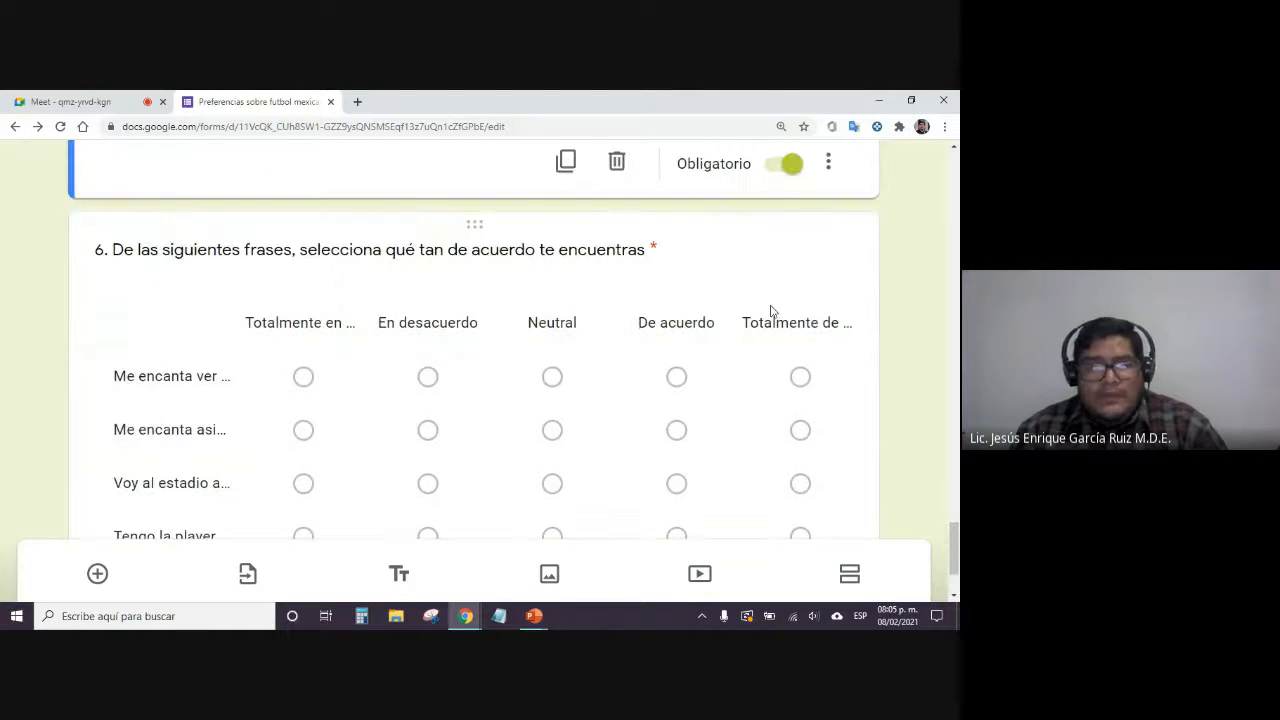
pyautogui.scroll(1, 108, 393)
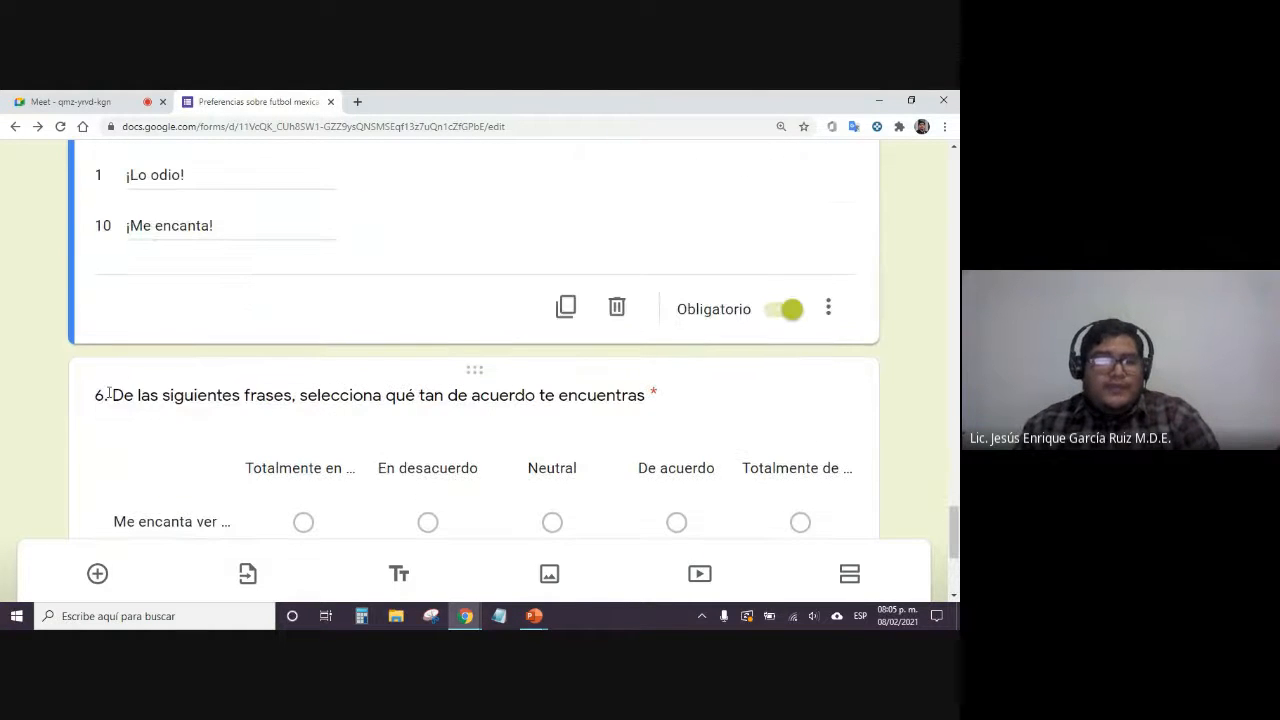
pyautogui.scroll(10, 720, 260)
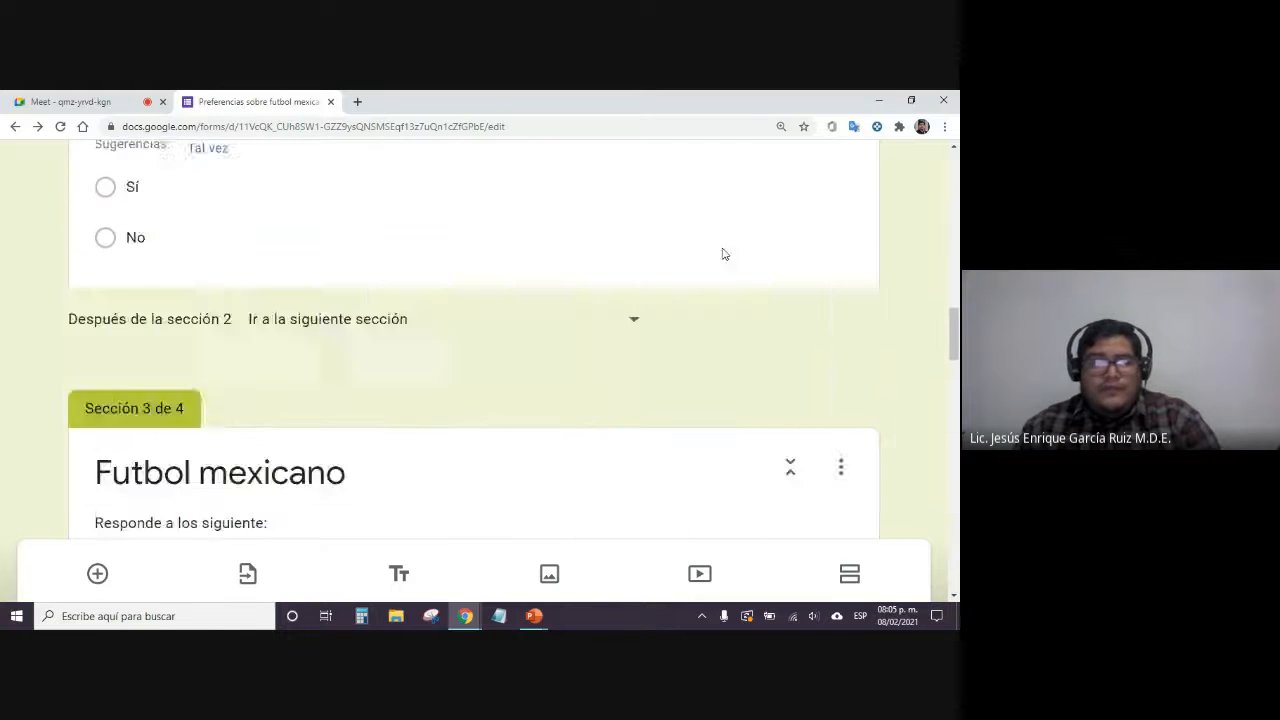
pyautogui.scroll(5, 531, 334)
pyautogui.scroll(-4, 531, 334)
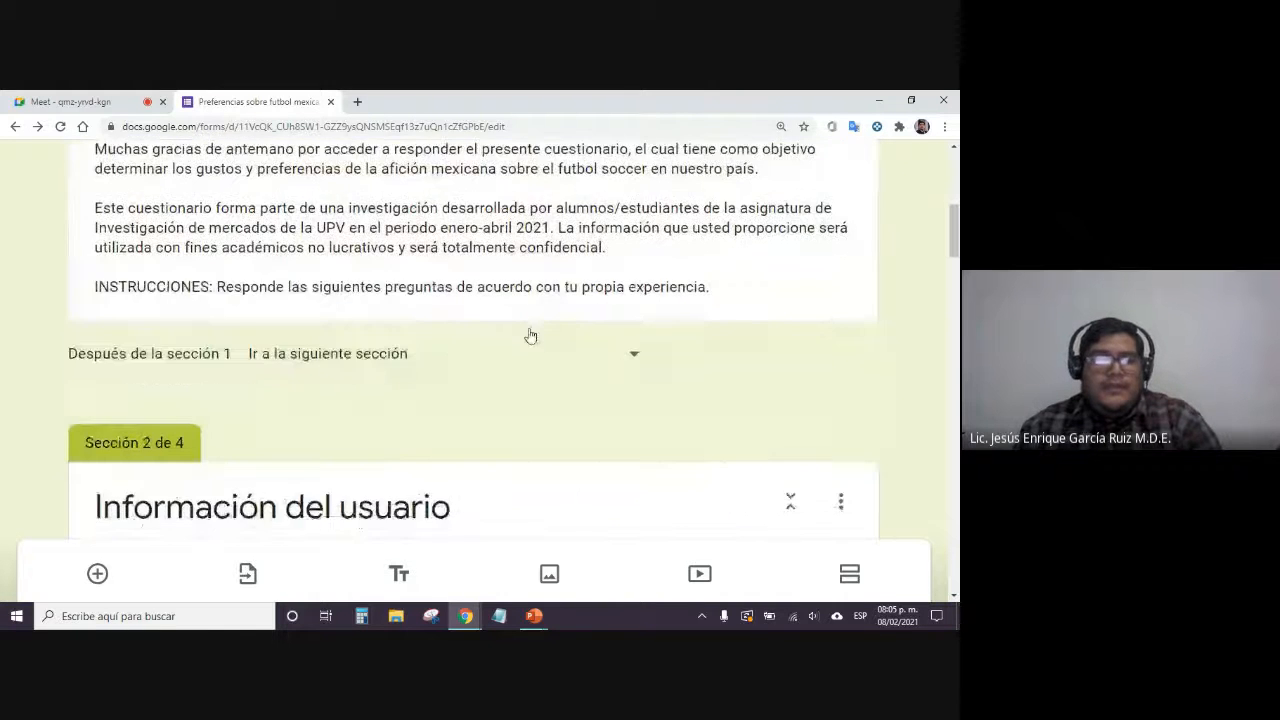
# Look through the form from section 1 to question 6, checking the question numbers and required marks
pyautogui.scroll(-2, 530, 334)
pyautogui.scroll(-4, 86, 303)
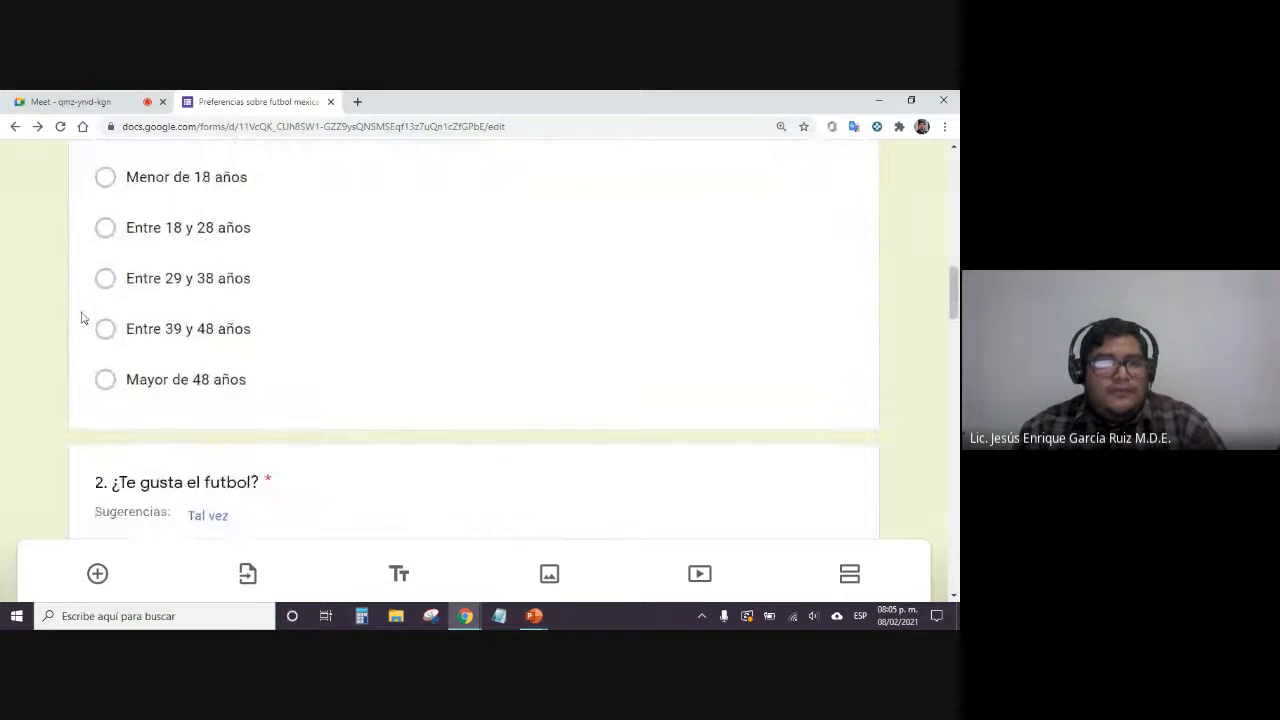
pyautogui.scroll(-6, 99, 325)
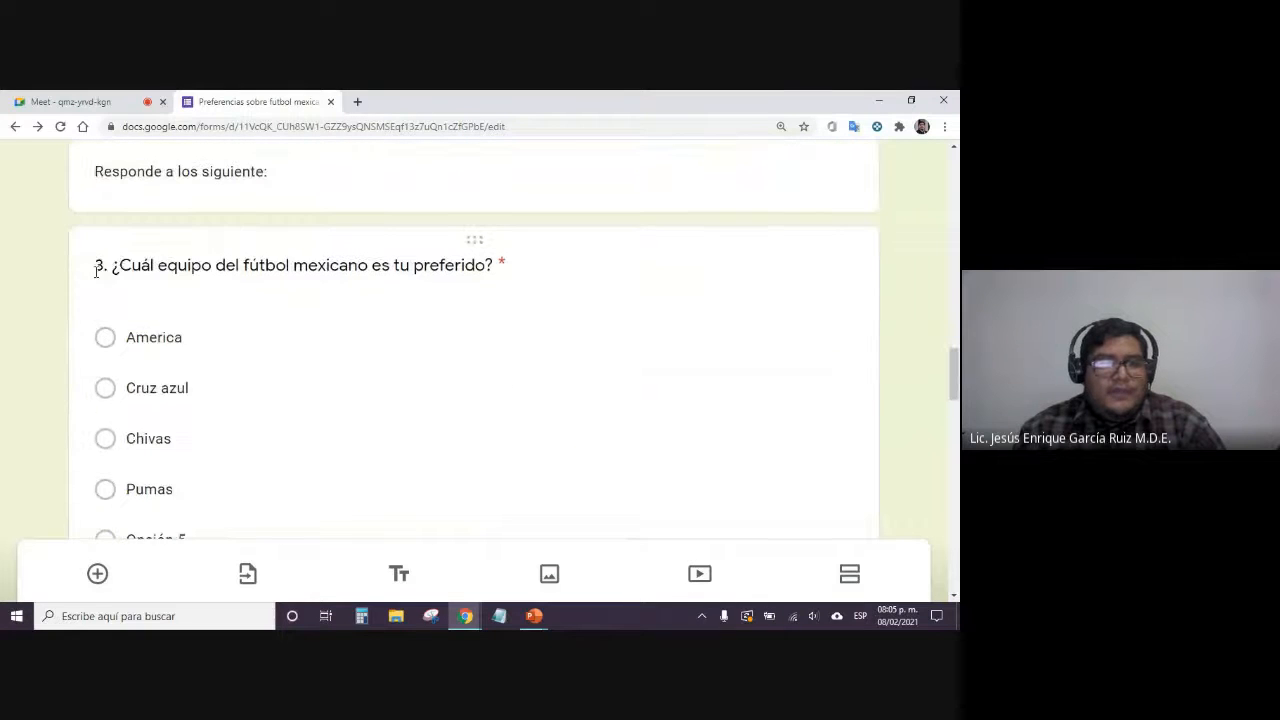
pyautogui.scroll(-10, 99, 280)
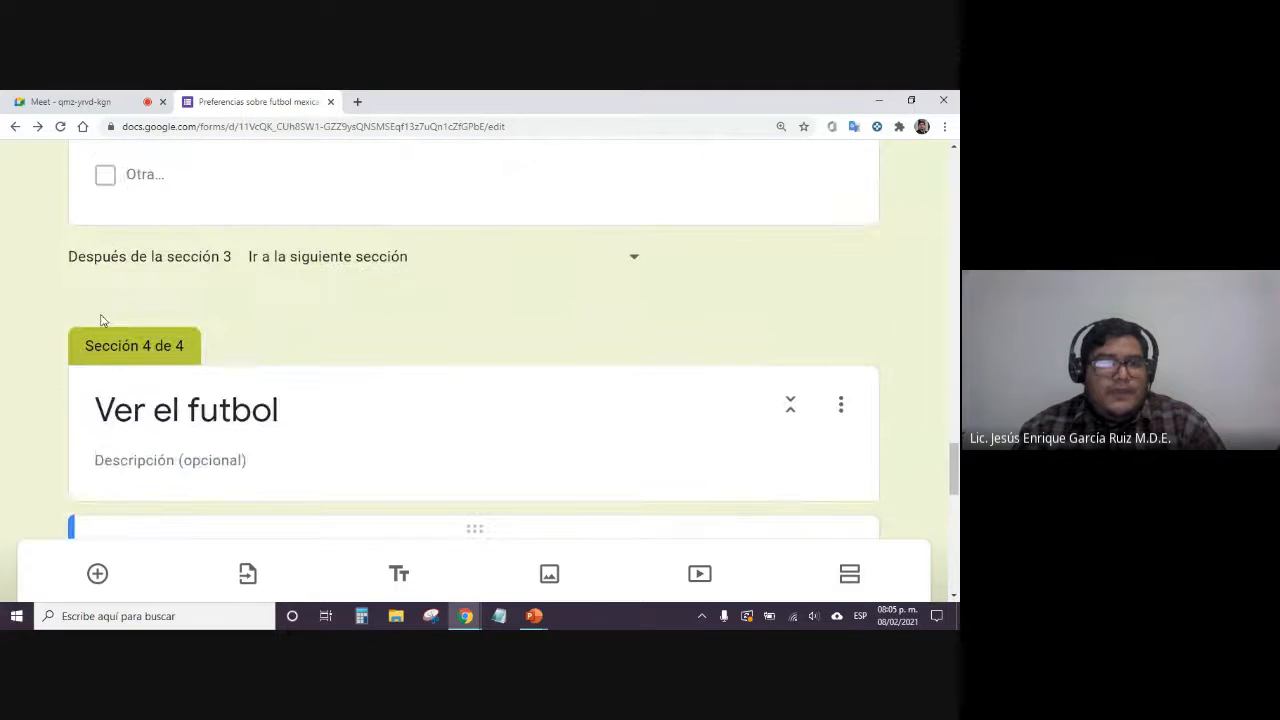
pyautogui.scroll(-6, 100, 318)
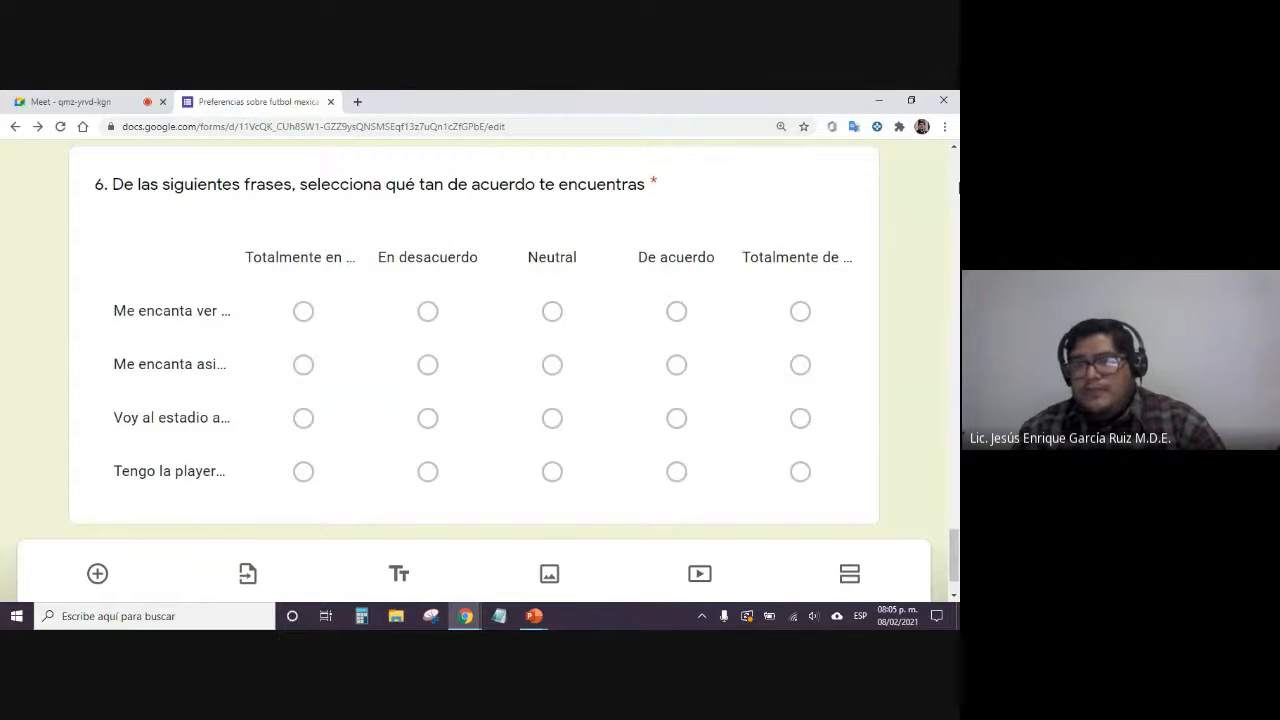
# Reset the browser zoom to its normal size and return to the form's title and introduction in section 1
pyautogui.click(944, 126)
pyautogui.click(849, 258)
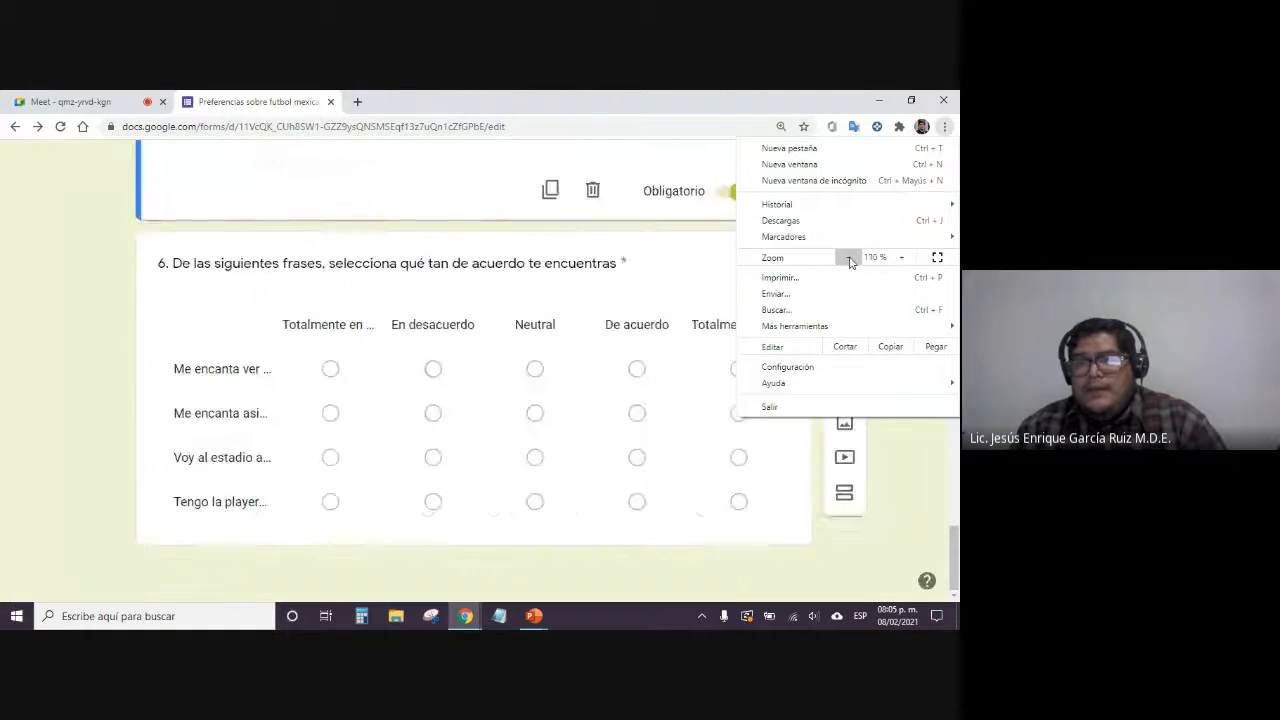
pyautogui.click(849, 258)
pyautogui.click(860, 465)
pyautogui.scroll(3, 829, 366)
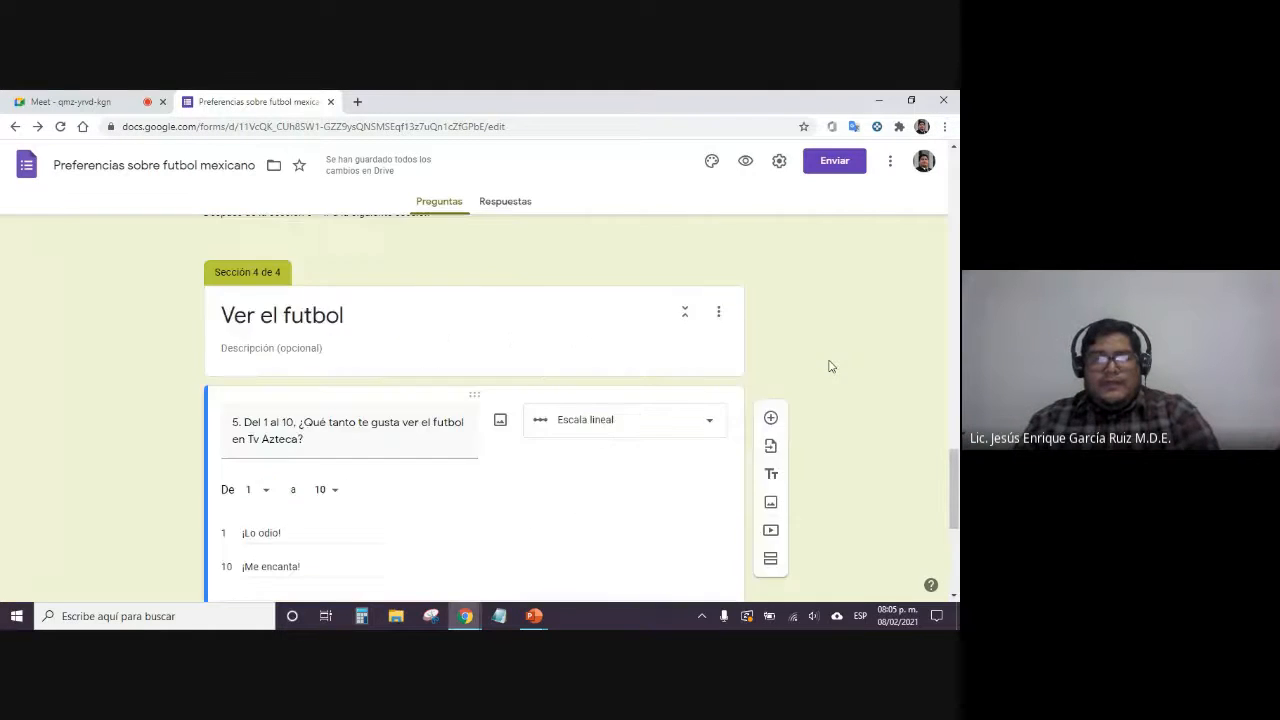
pyautogui.scroll(20, 829, 366)
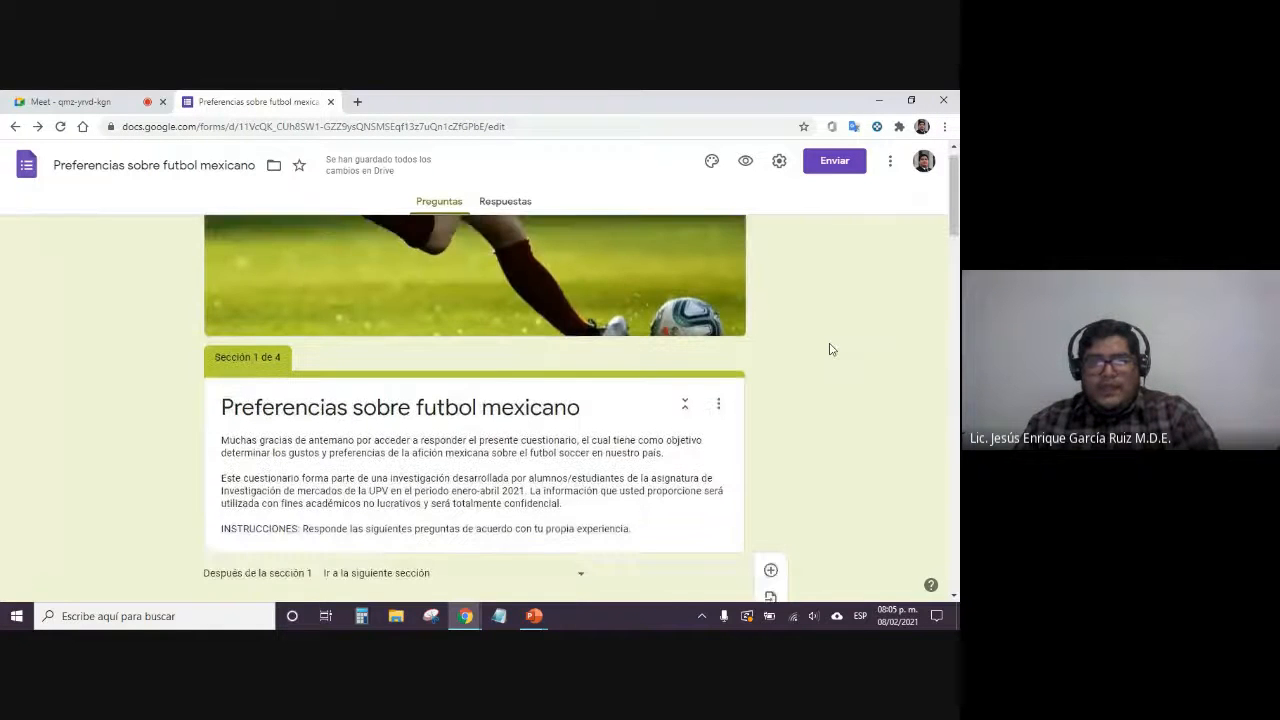
pyautogui.scroll(1, 829, 349)
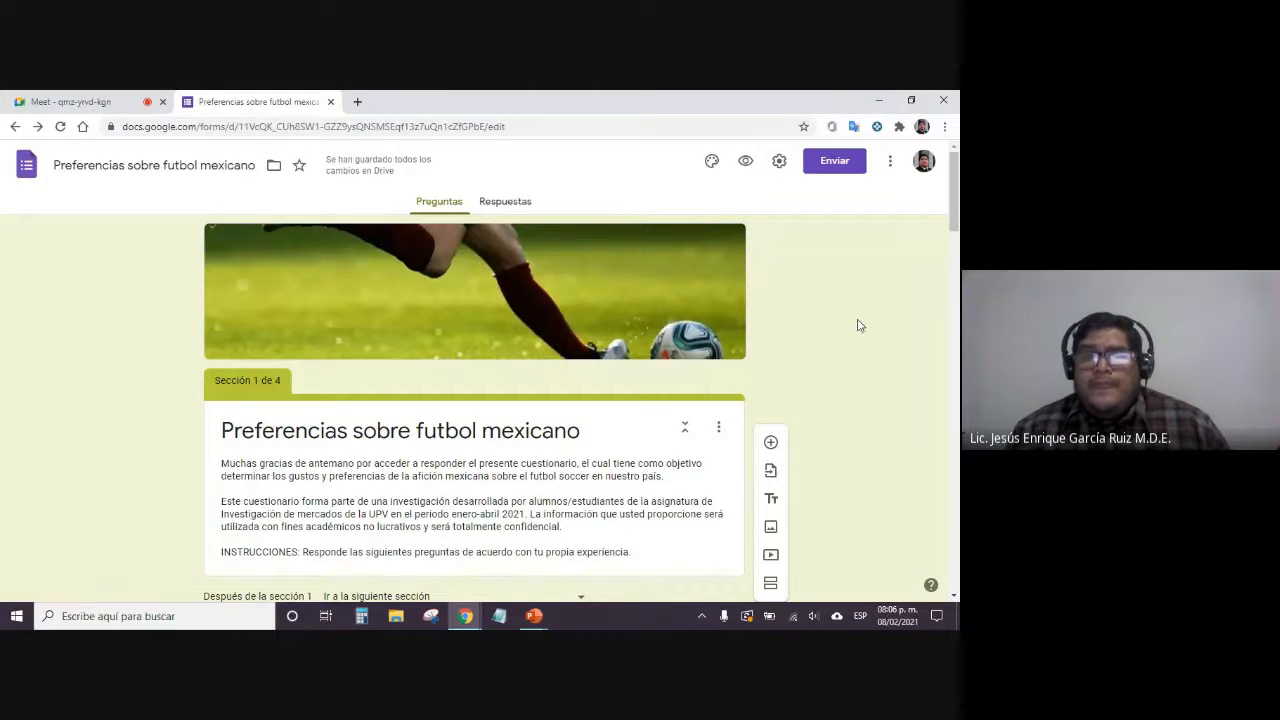
# Compare the email and link sending options for the form, then shorten the form's link and copy it
pyautogui.click(835, 165)
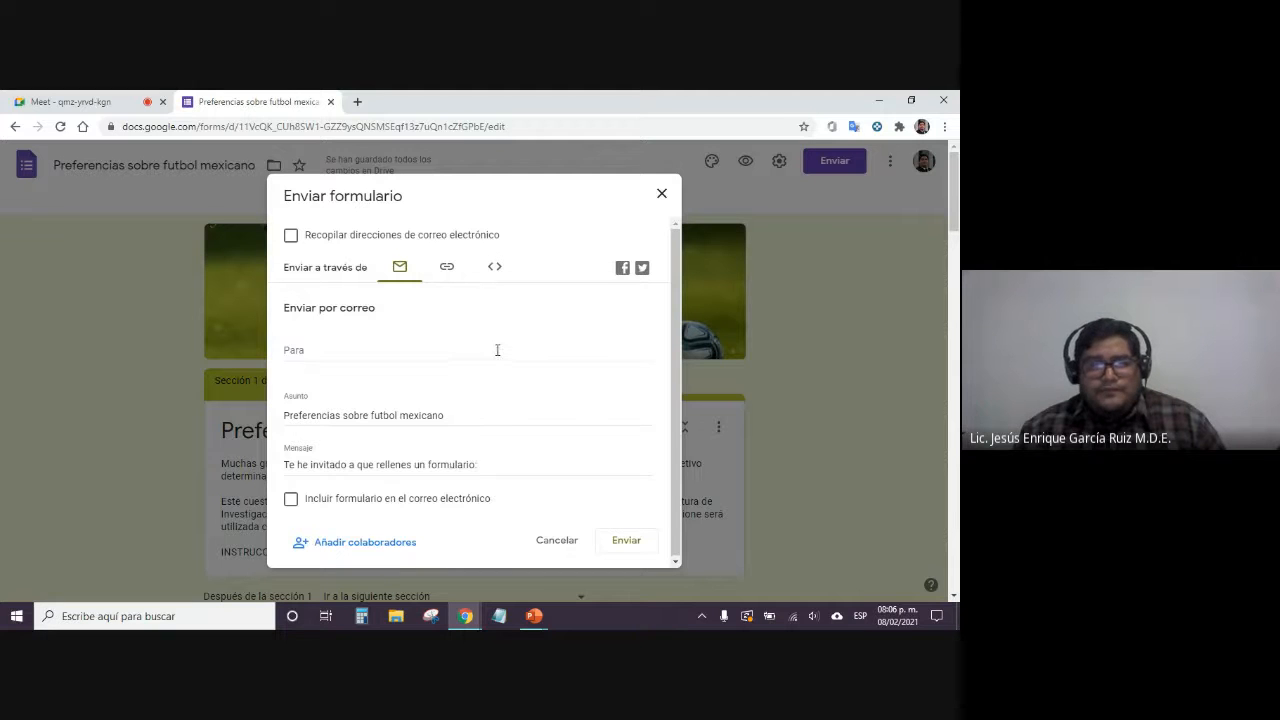
pyautogui.click(448, 270)
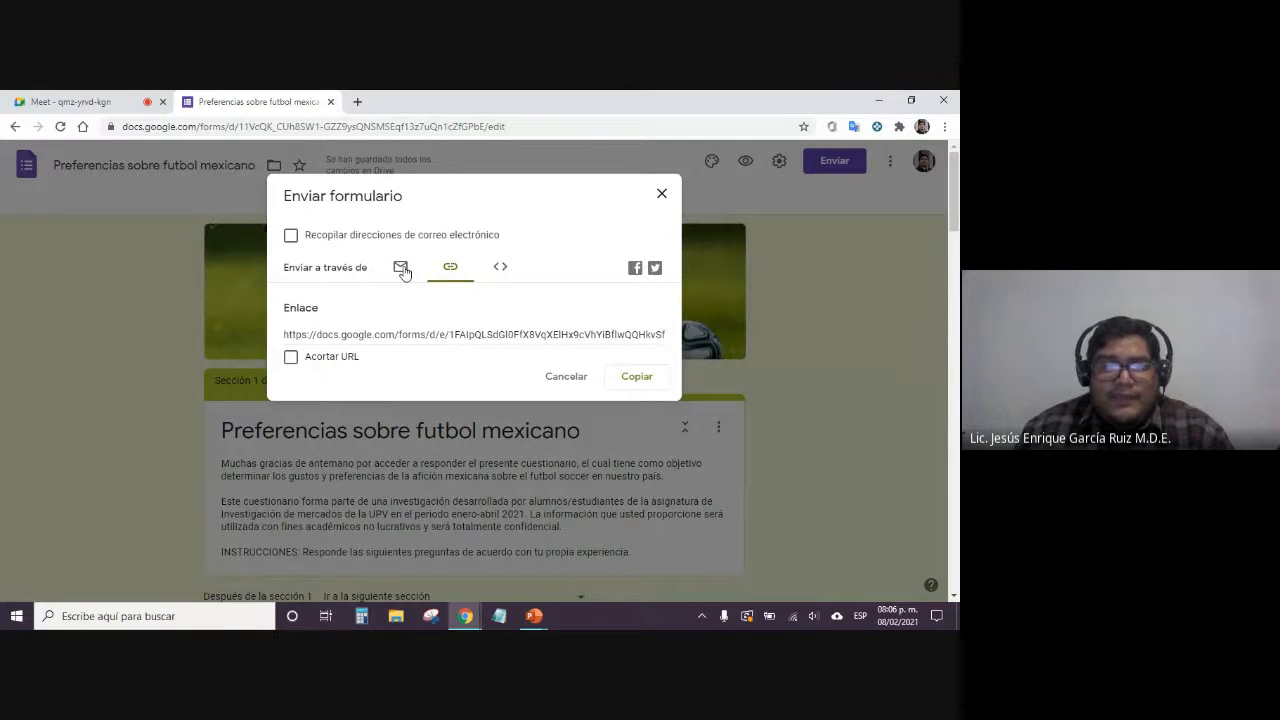
pyautogui.click(401, 270)
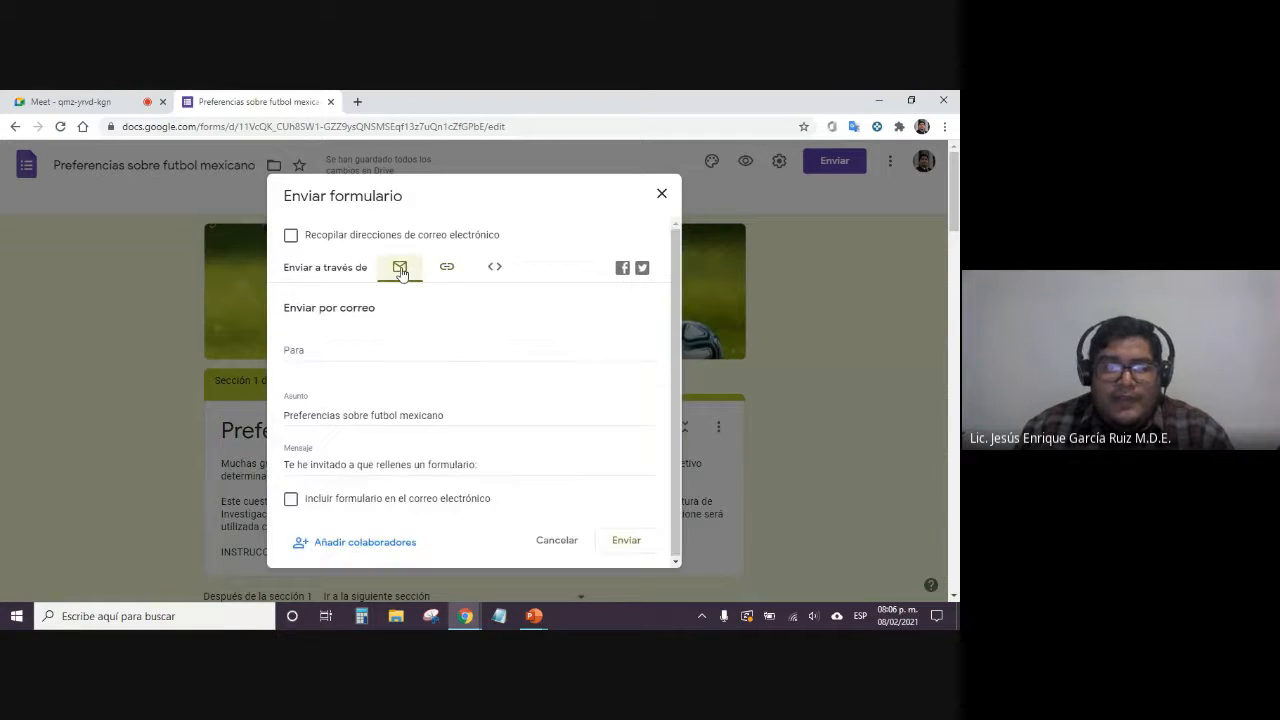
pyautogui.click(450, 270)
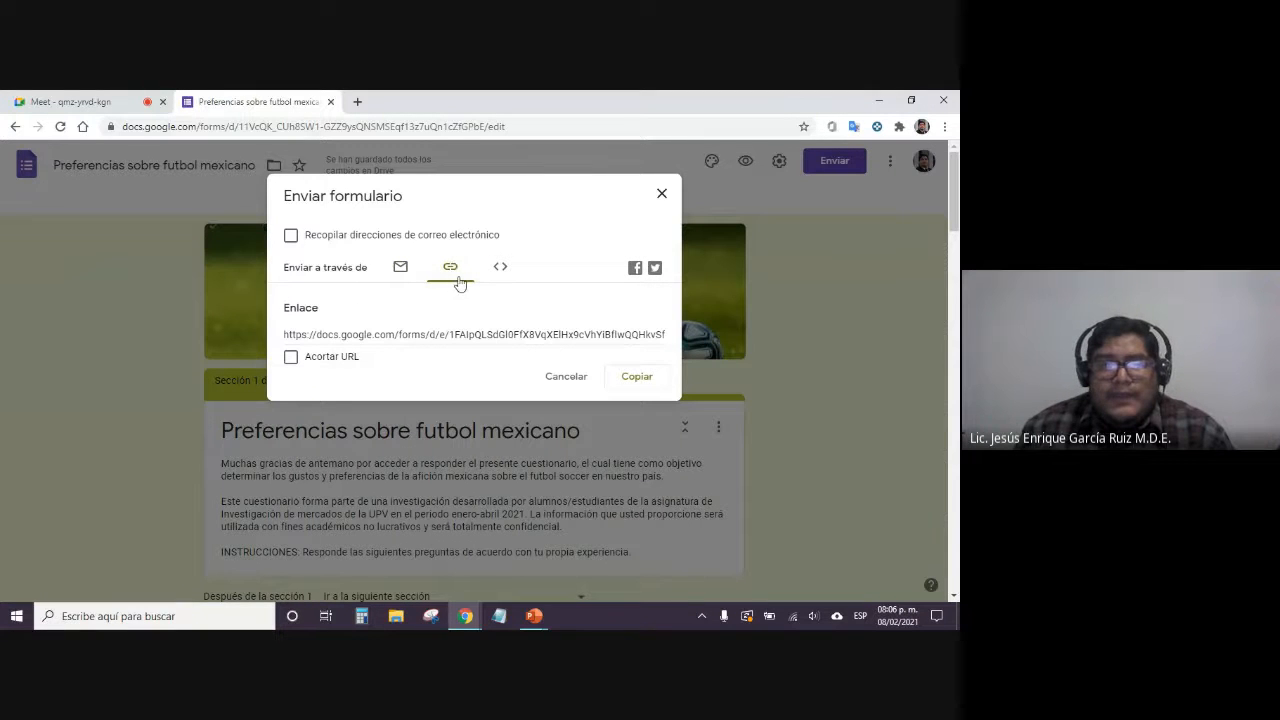
pyautogui.click(368, 341)
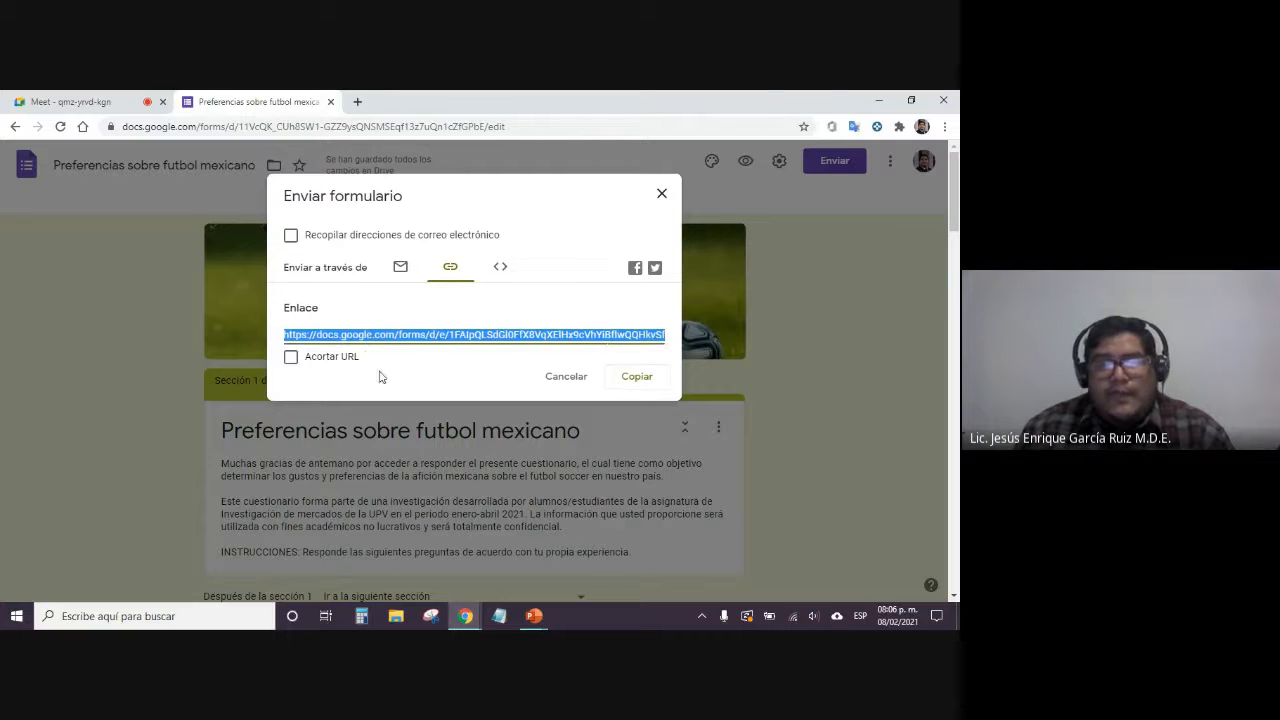
pyautogui.click(462, 384)
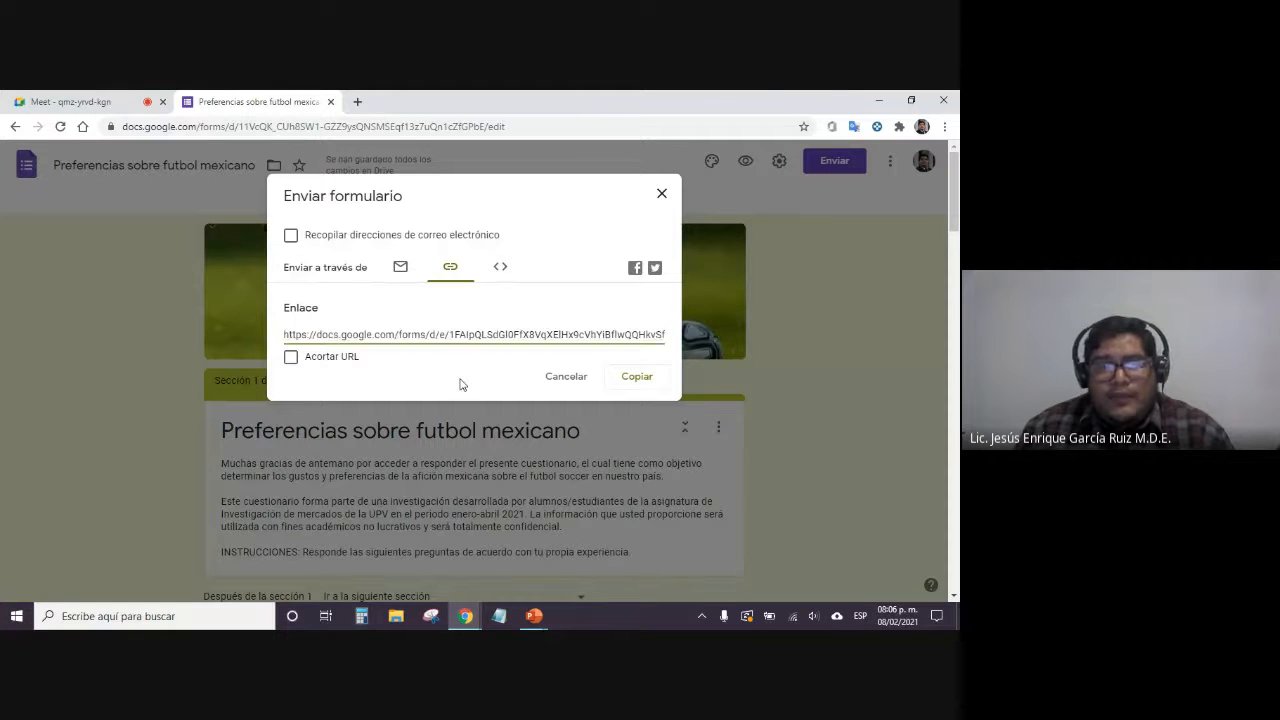
pyautogui.click(290, 358)
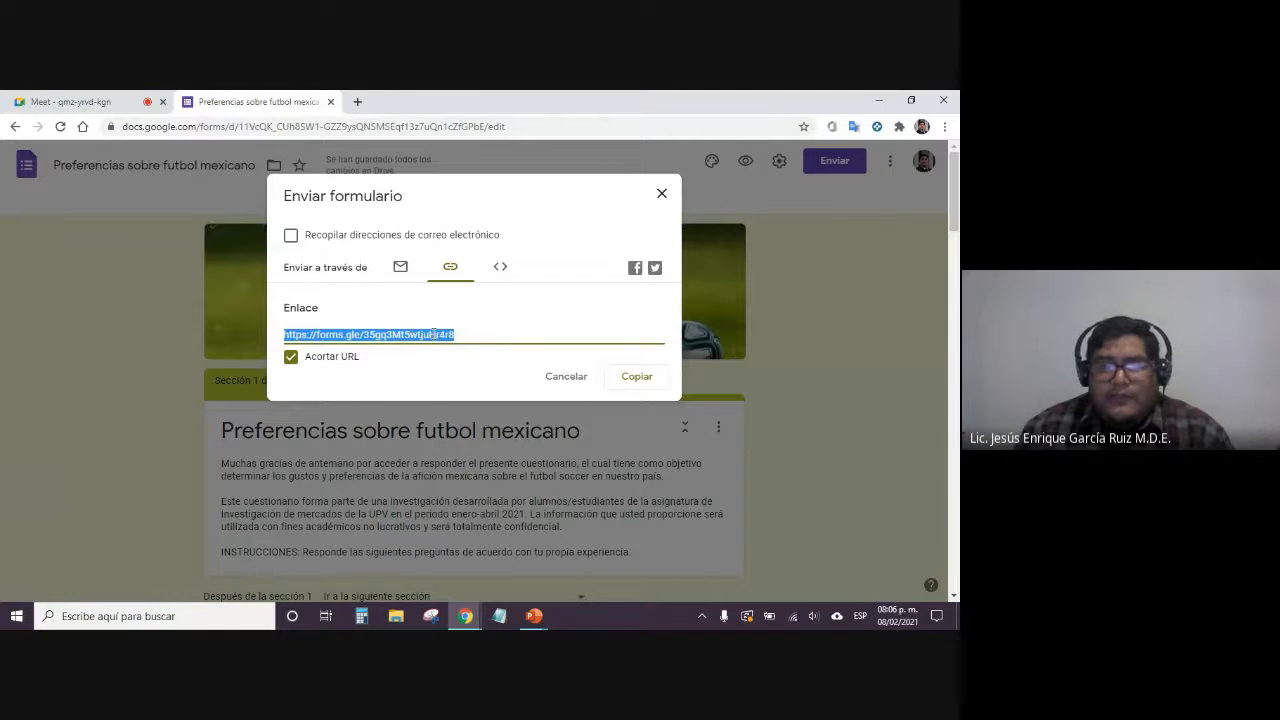
pyautogui.click(634, 377)
# Post the copied short form link in the Google Meet chat, then return to the form editor and close the send options
pyautogui.click(76, 101)
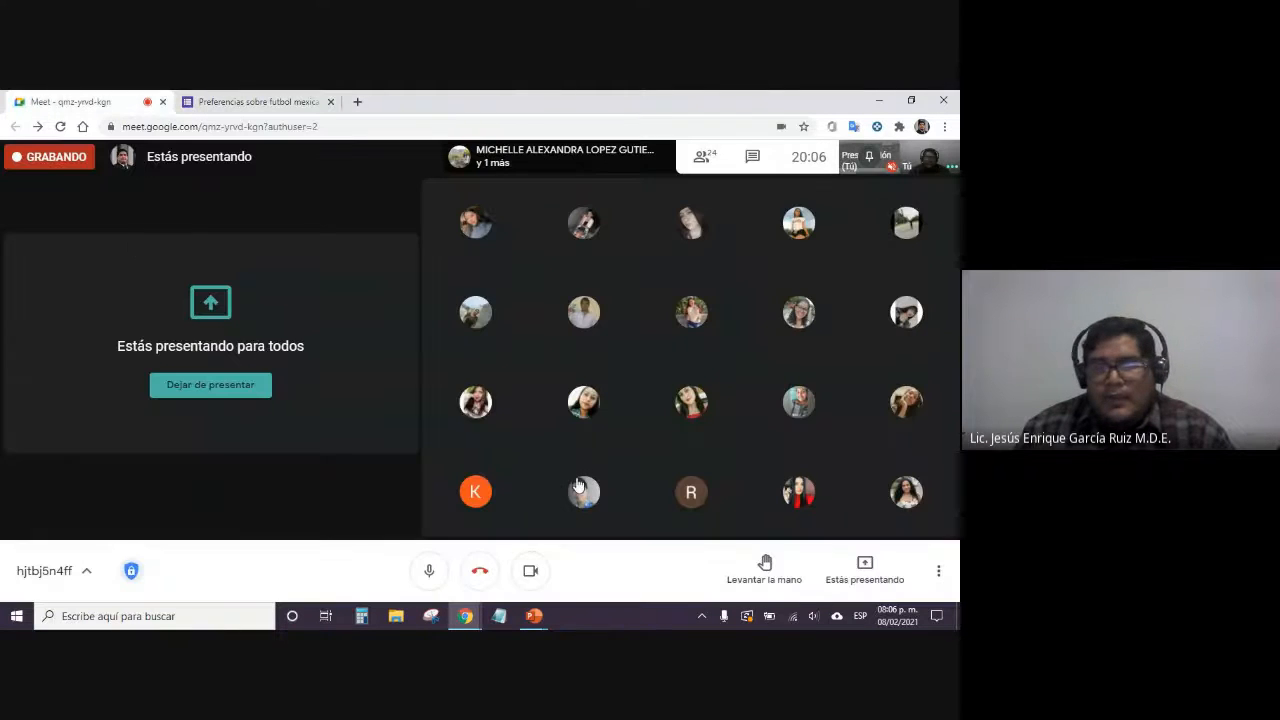
pyautogui.click(755, 157)
pyautogui.click(806, 528)
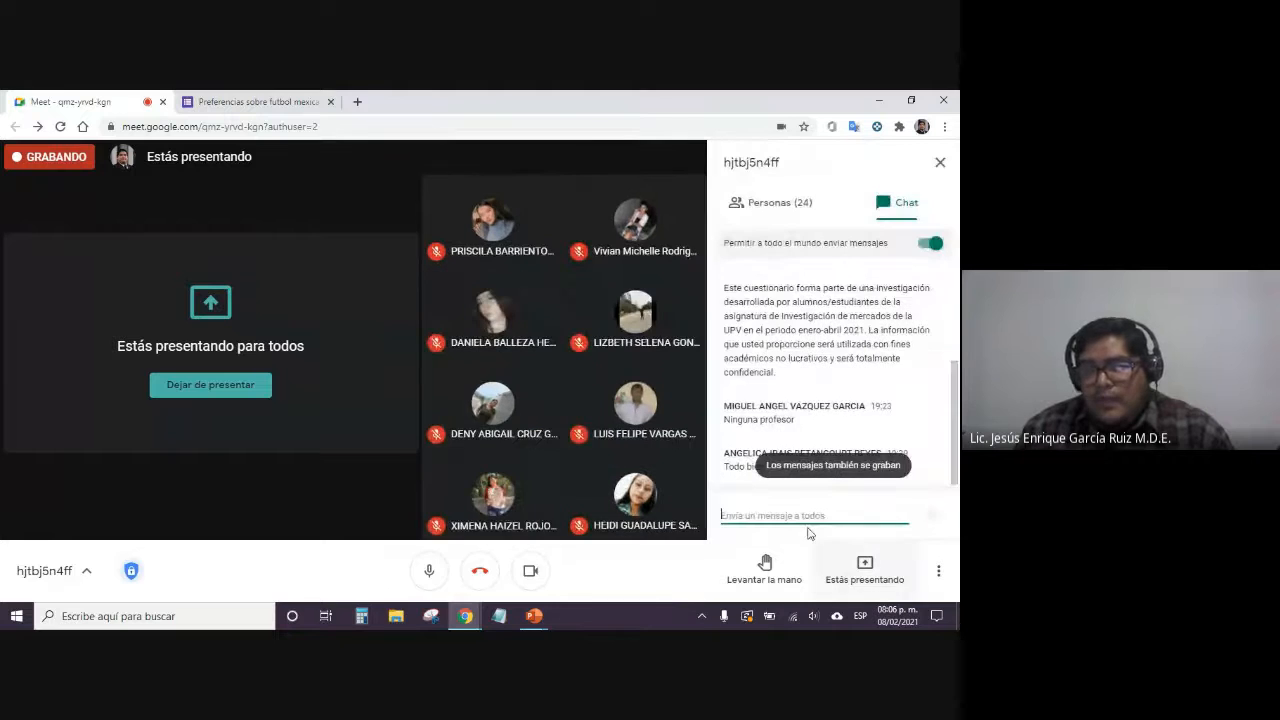
pyautogui.write('https://forms.gle/35gq3MtSwtjuHr4r8')
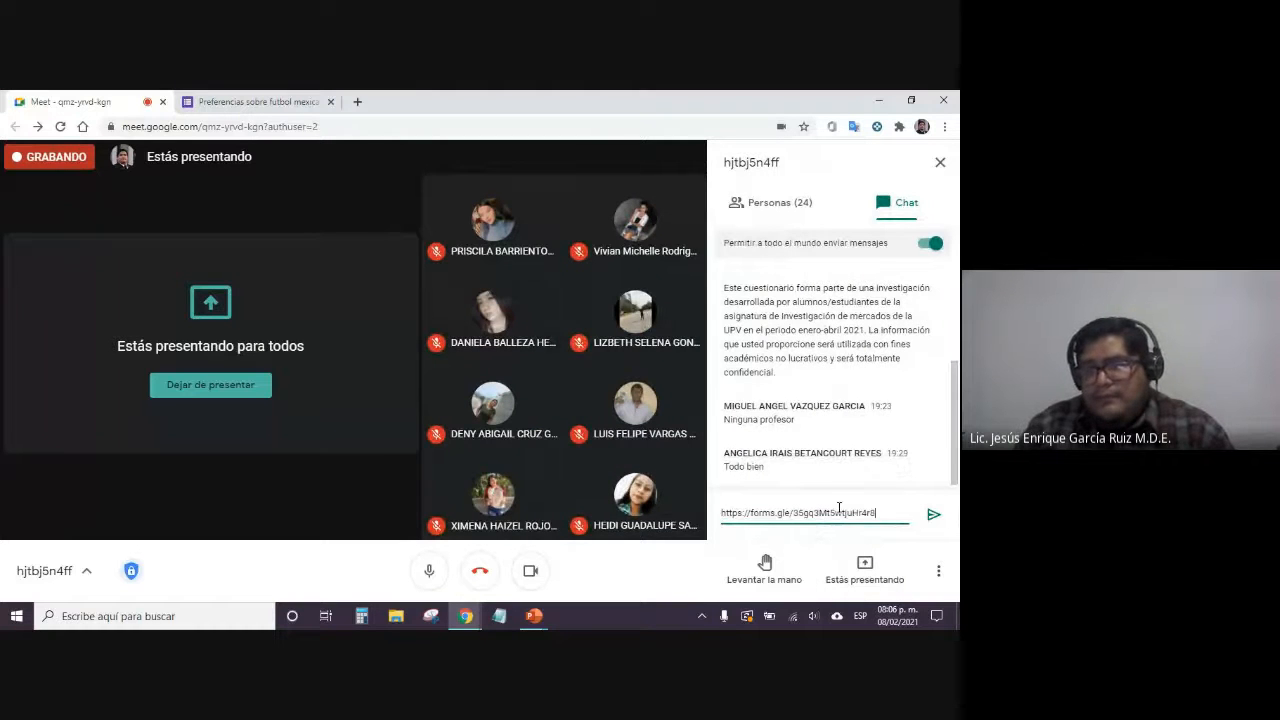
pyautogui.press('Return')
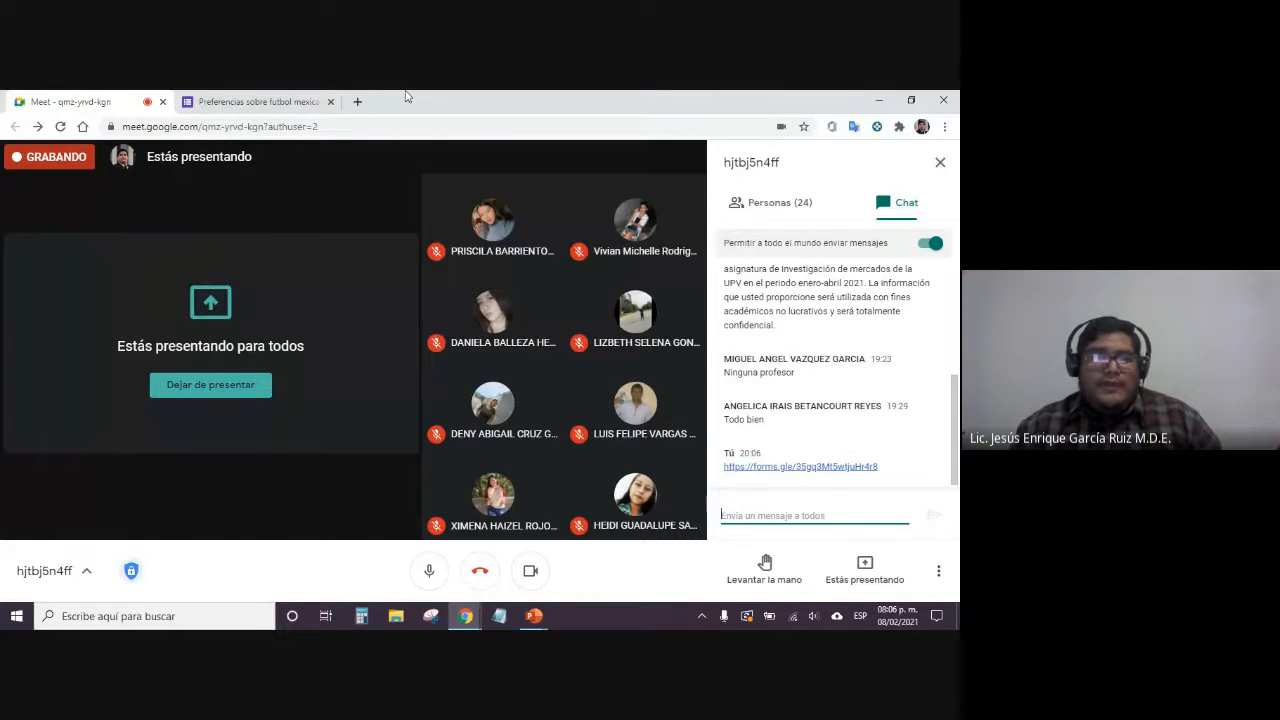
pyautogui.click(258, 101)
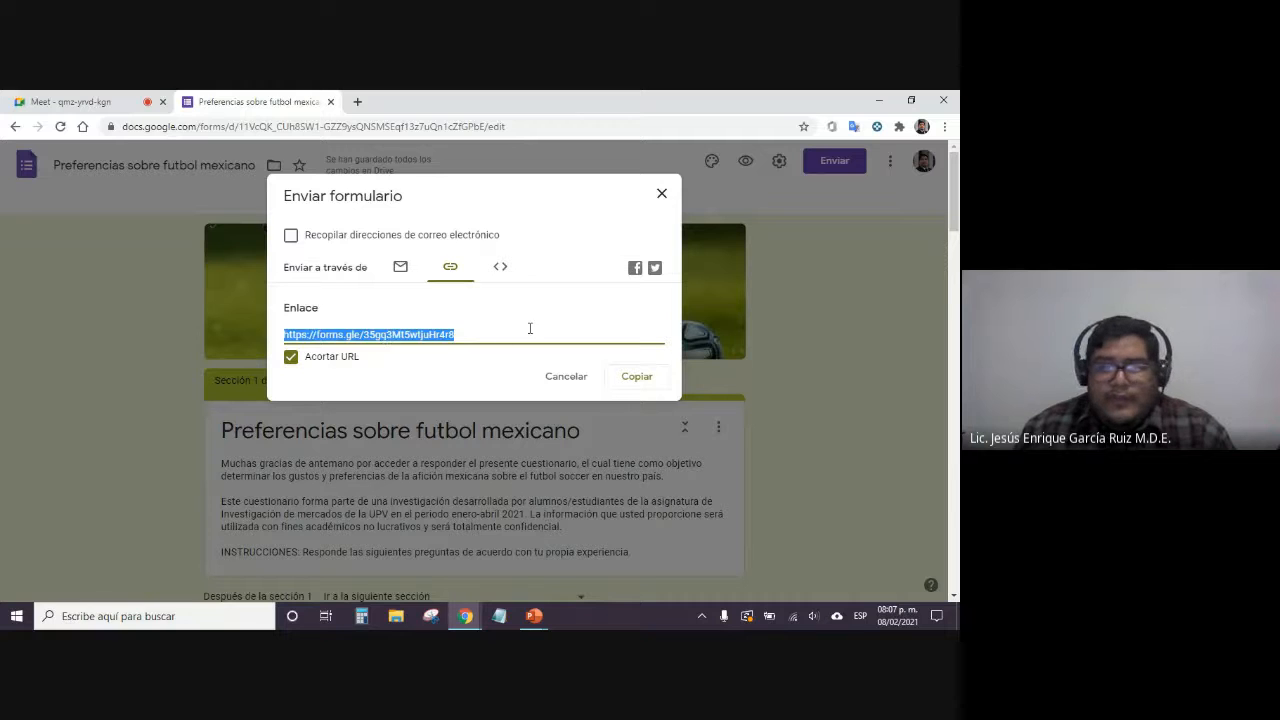
pyautogui.click(566, 377)
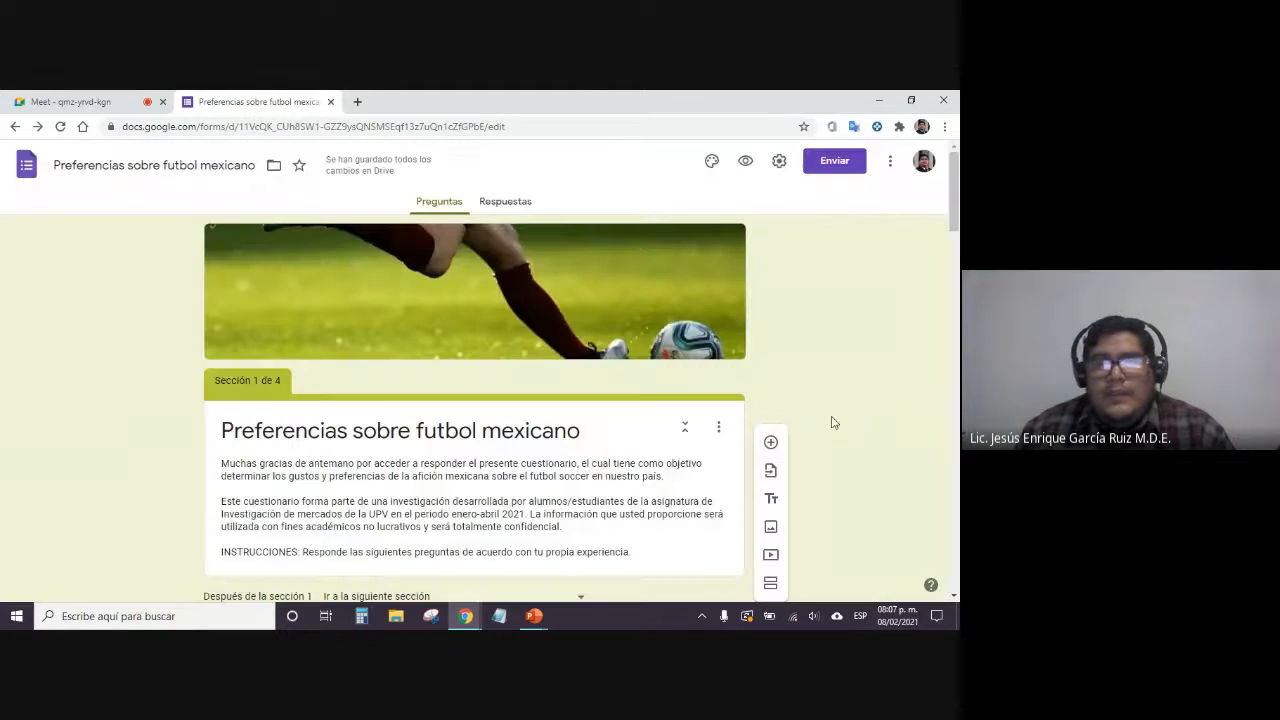
# View the options for adding collaborators as form editors, try the people and groups field, and leave without adding anyone
pyautogui.click(836, 162)
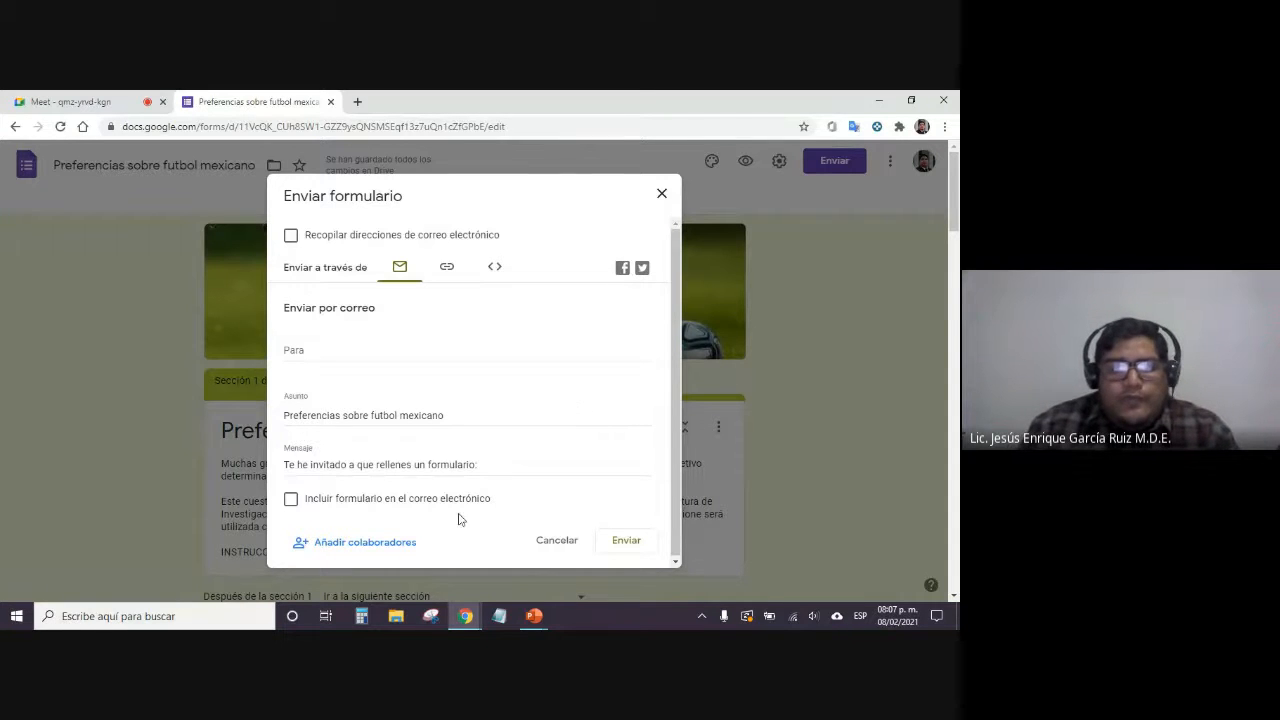
pyautogui.click(422, 546)
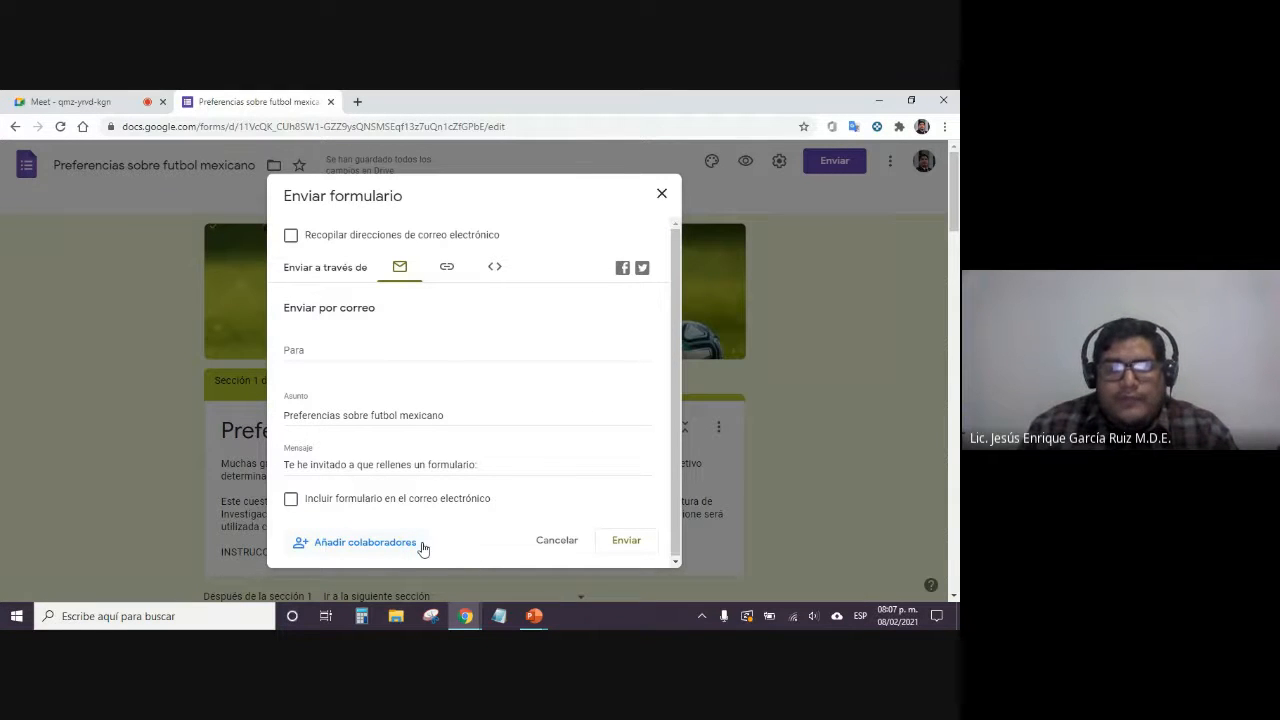
pyautogui.click(422, 546)
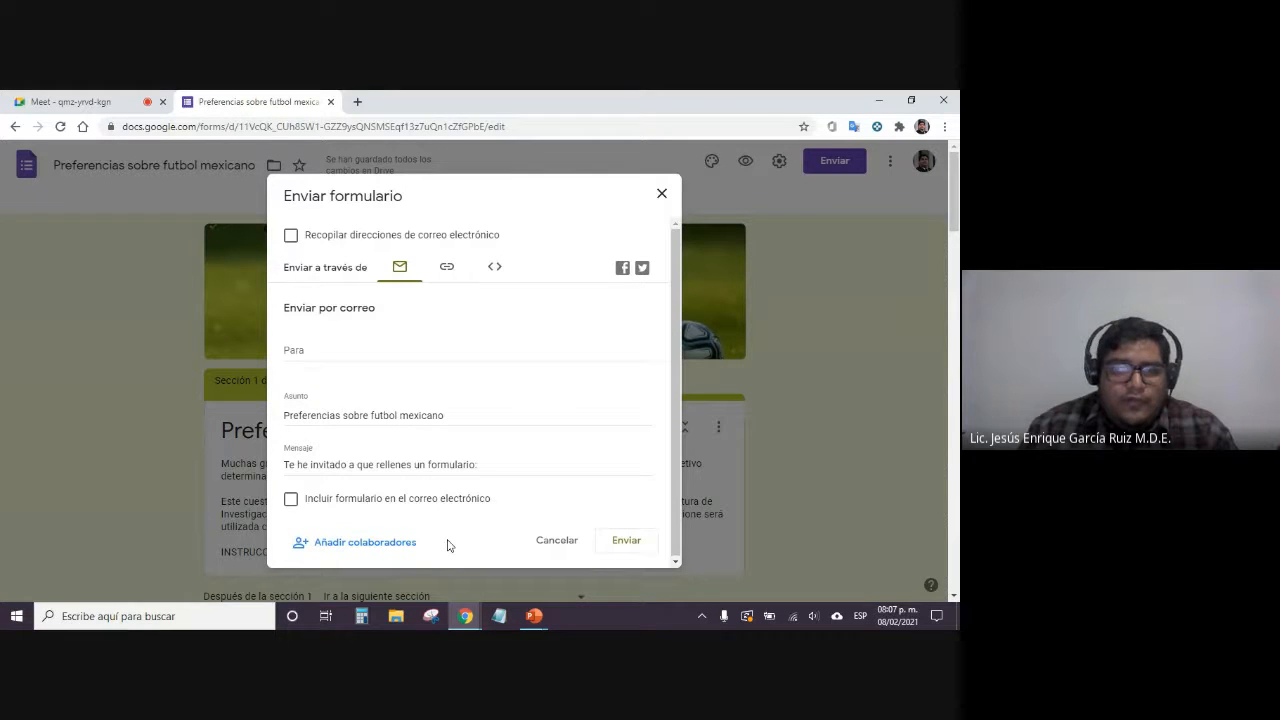
pyautogui.click(367, 543)
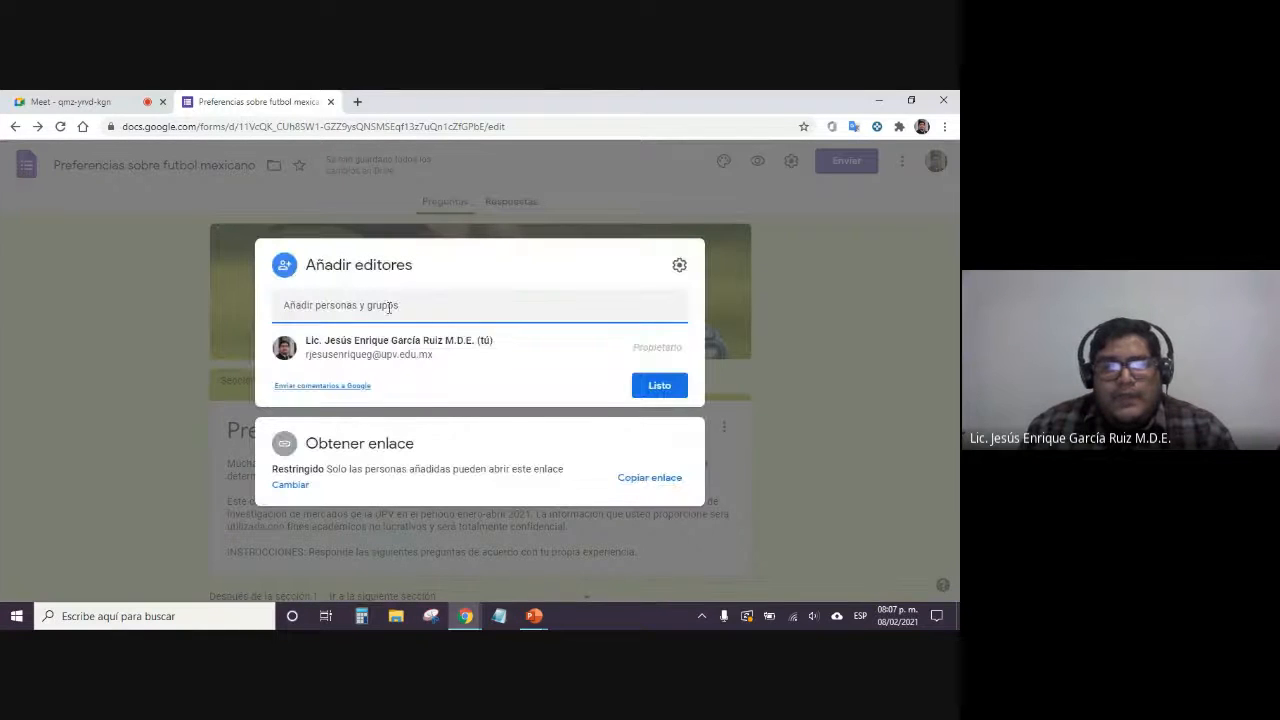
pyautogui.write('sdd')
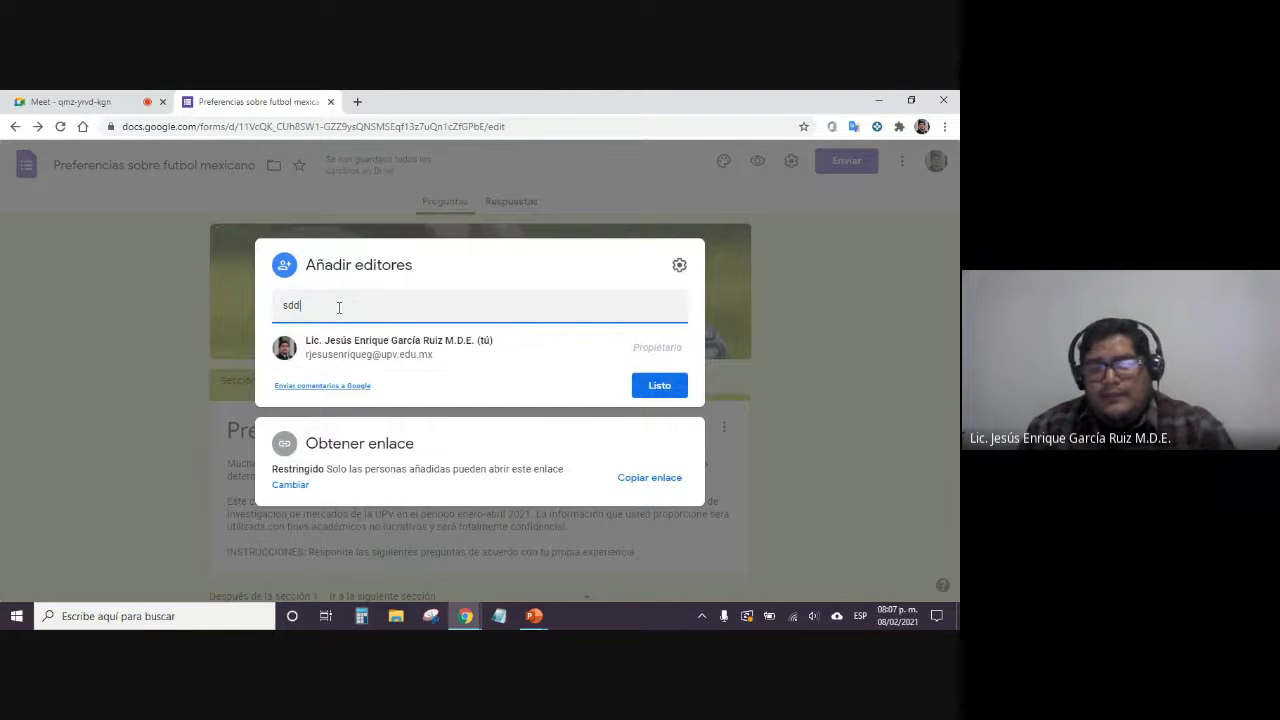
pyautogui.press('BackSpace')
pyautogui.press('BackSpace')
pyautogui.press('BackSpace')
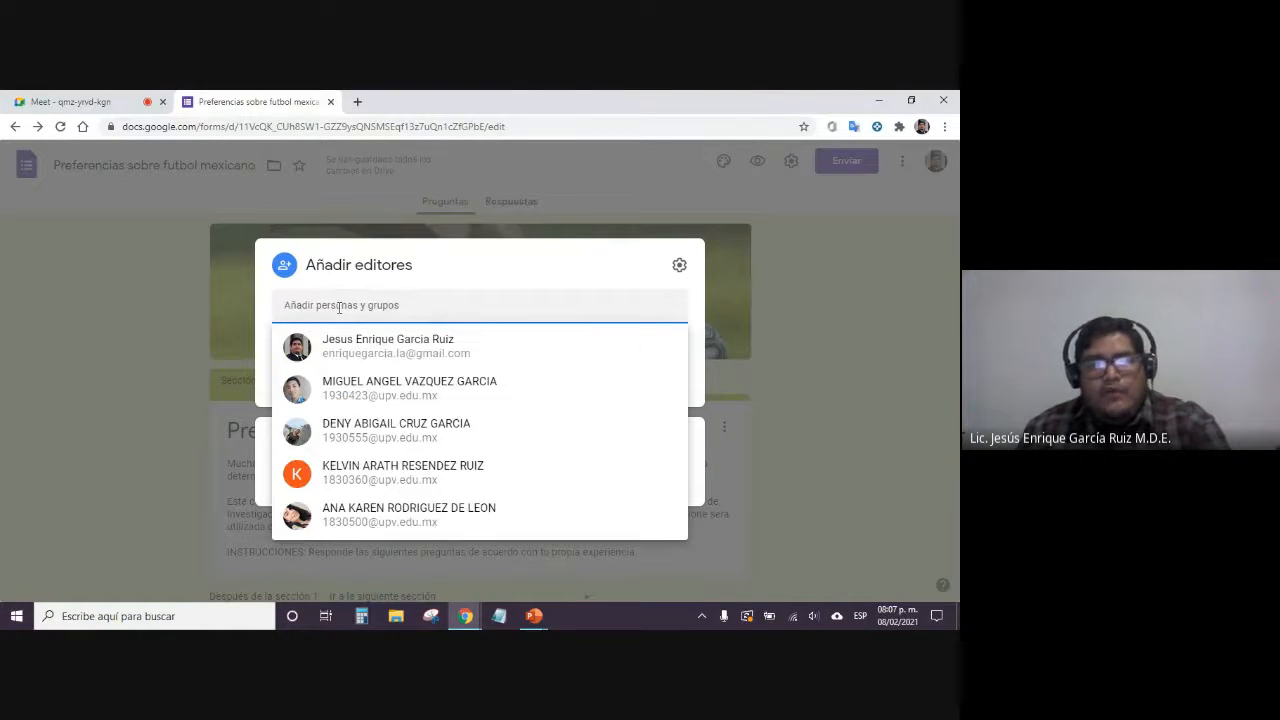
pyautogui.click(474, 273)
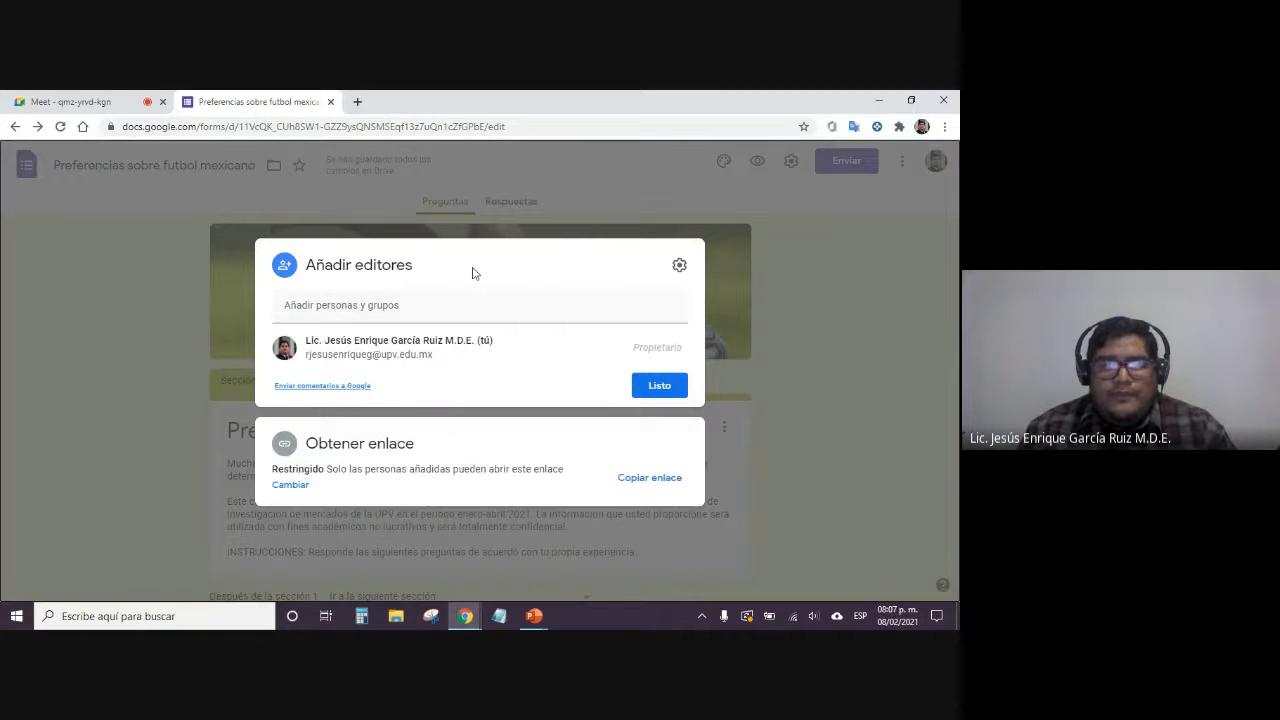
pyautogui.click(899, 269)
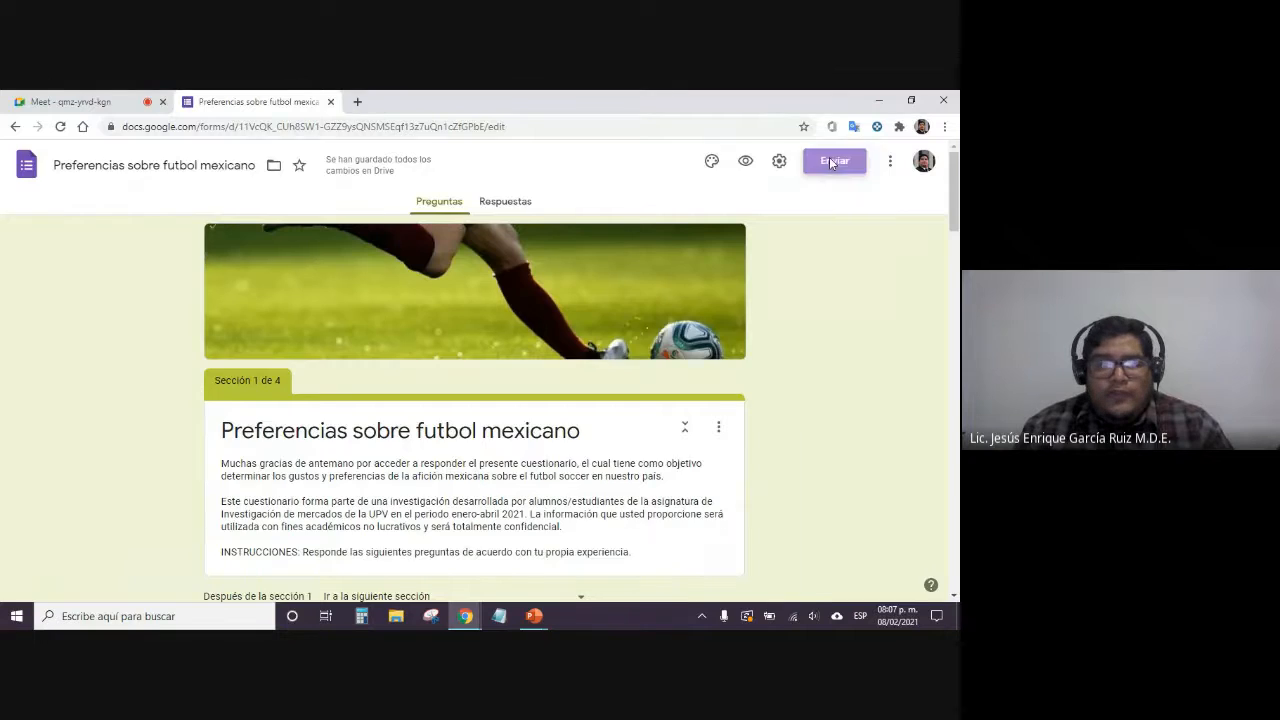
# Generate a shortened link for the form again, copy it and close the send options
pyautogui.click(832, 162)
pyautogui.click(449, 266)
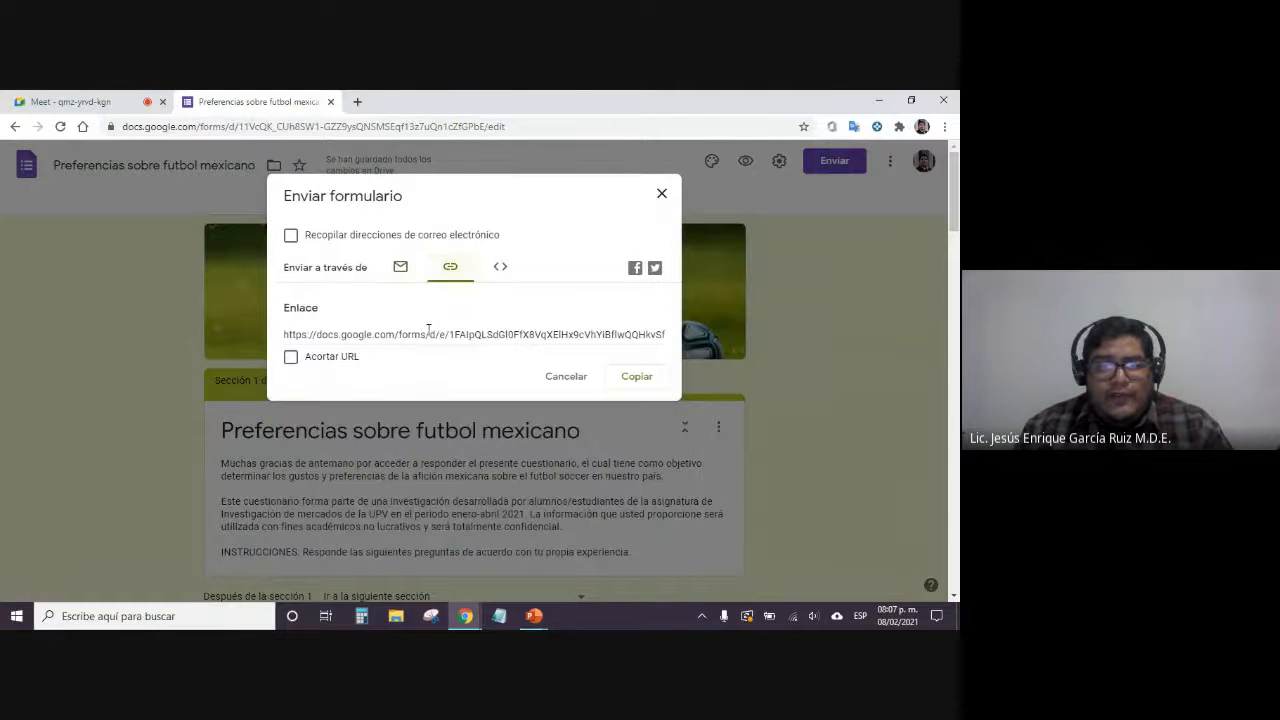
pyautogui.click(326, 358)
pyautogui.hotkey('ctrl', 'c')
pyautogui.click(633, 377)
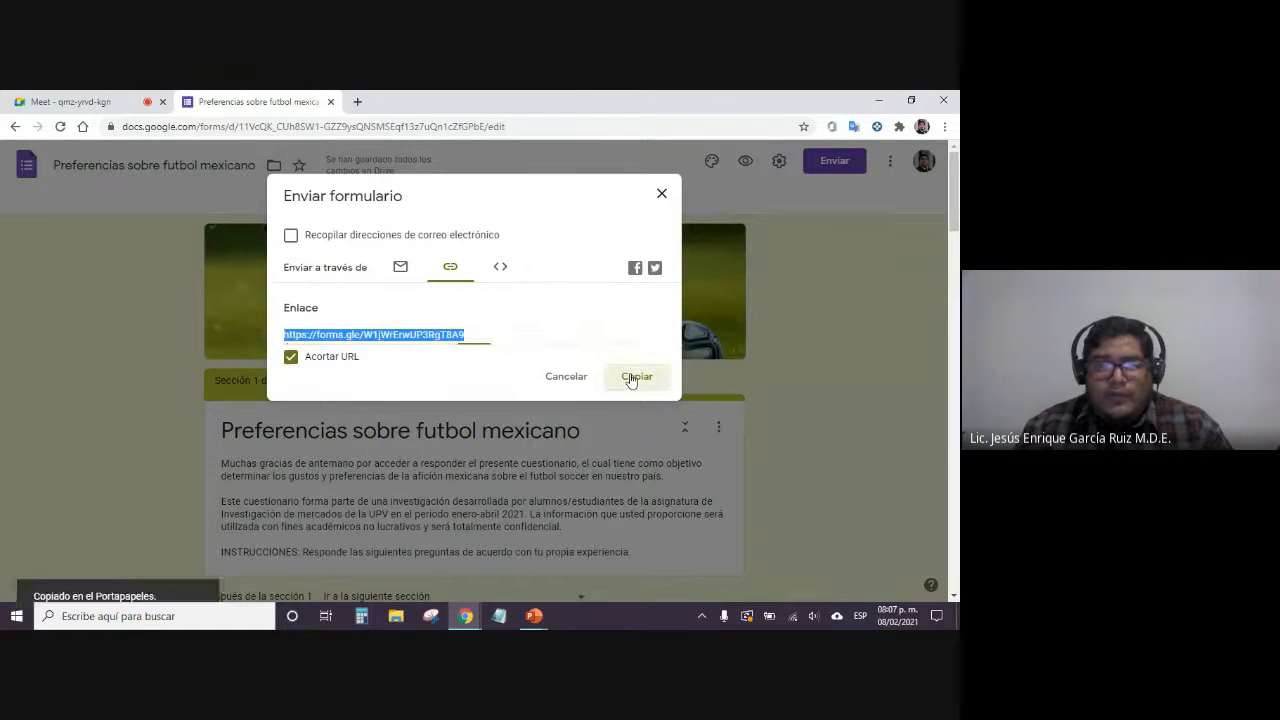
pyautogui.click(661, 194)
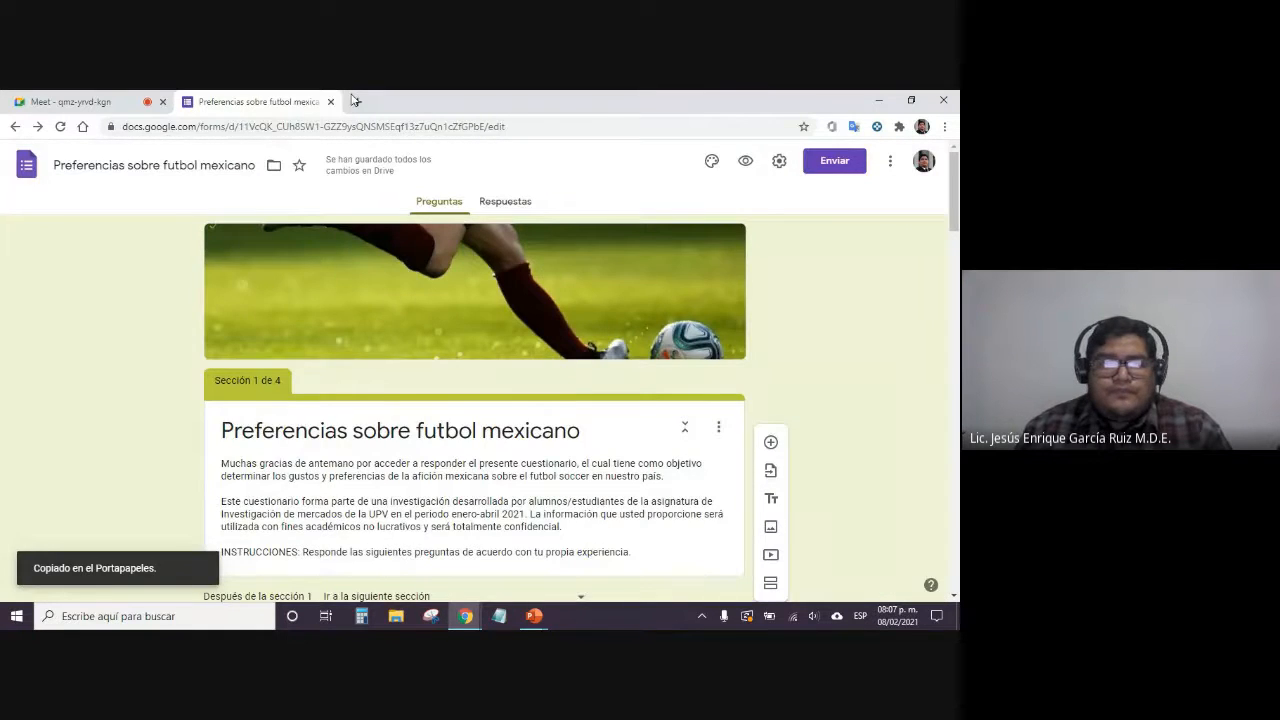
# Open the copied form link in a new browser tab
pyautogui.click(353, 100)
pyautogui.hotkey('ctrl', 'v')
pyautogui.press('Return')
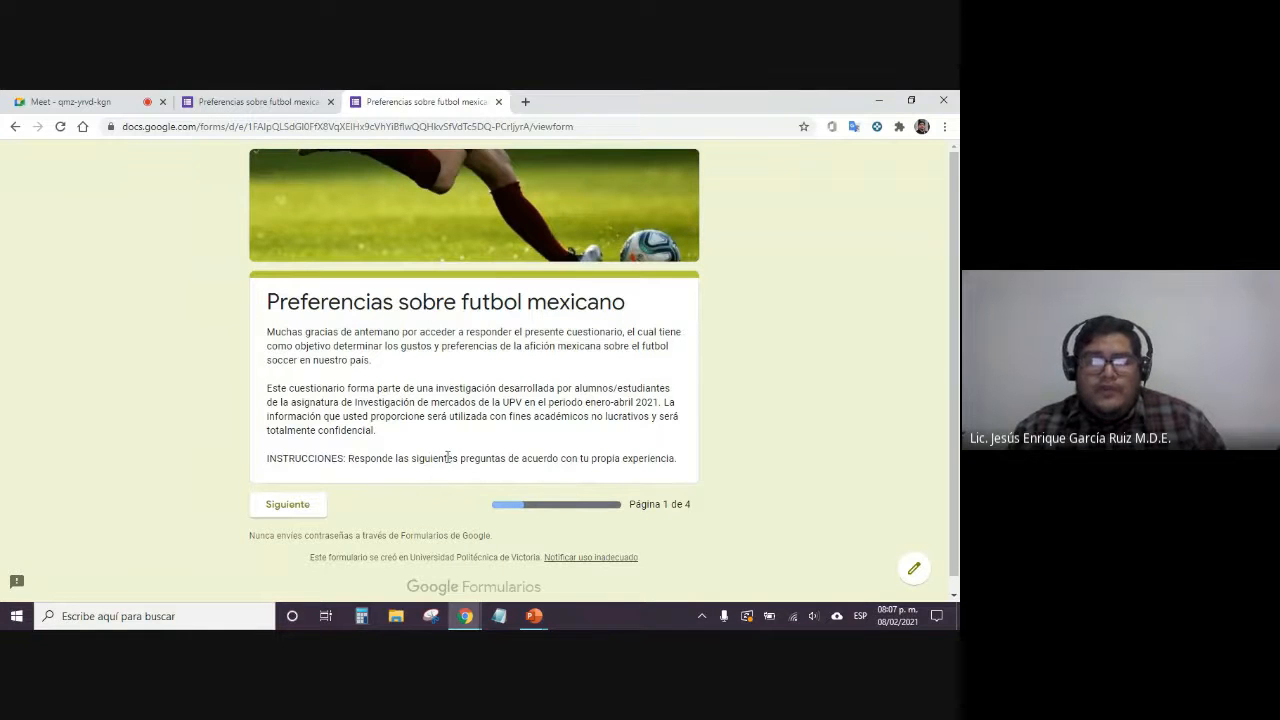
# Enlarge the respondent view of the form with the browser zoom and show the full introduction and instructions
pyautogui.click(944, 126)
pyautogui.doubleClick(900, 257)
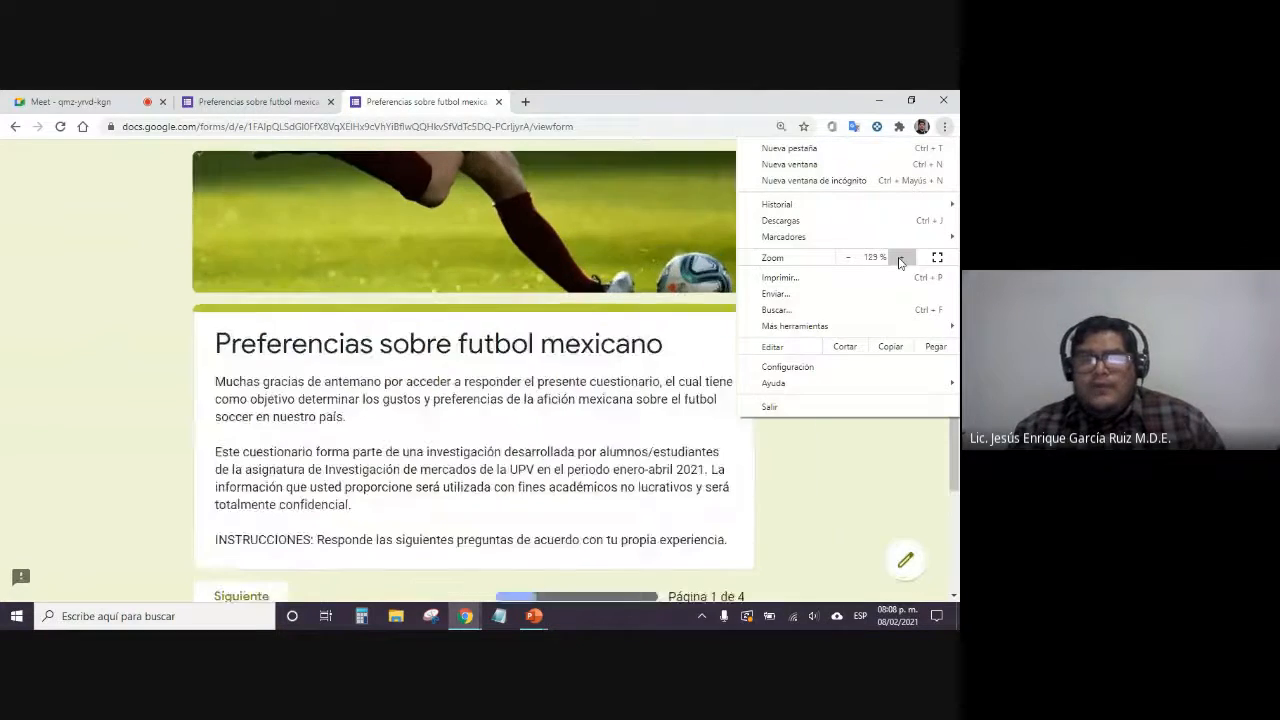
pyautogui.click(900, 257)
pyautogui.click(900, 257)
pyautogui.click(471, 423)
pyautogui.scroll(-3, 459, 407)
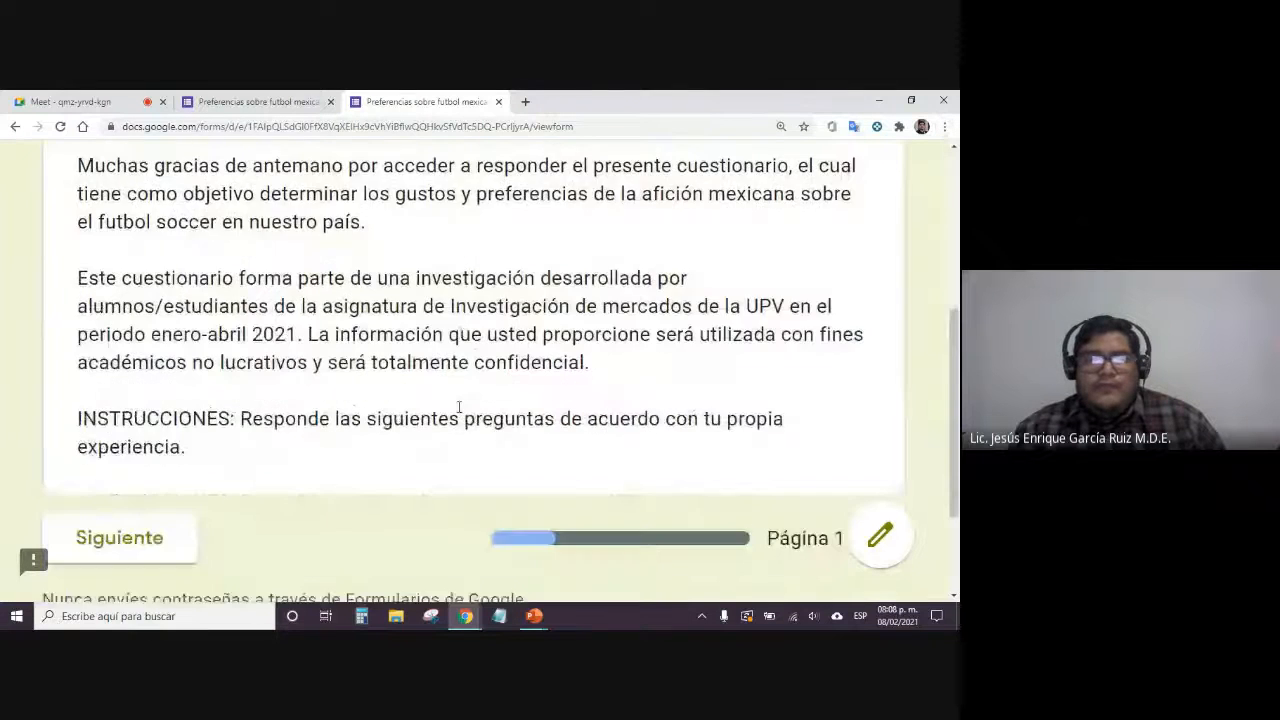
# Return to the start of the respondent form and reset the browser zoom to 100 %
pyautogui.scroll(-2, 458, 410)
pyautogui.scroll(5, 431, 380)
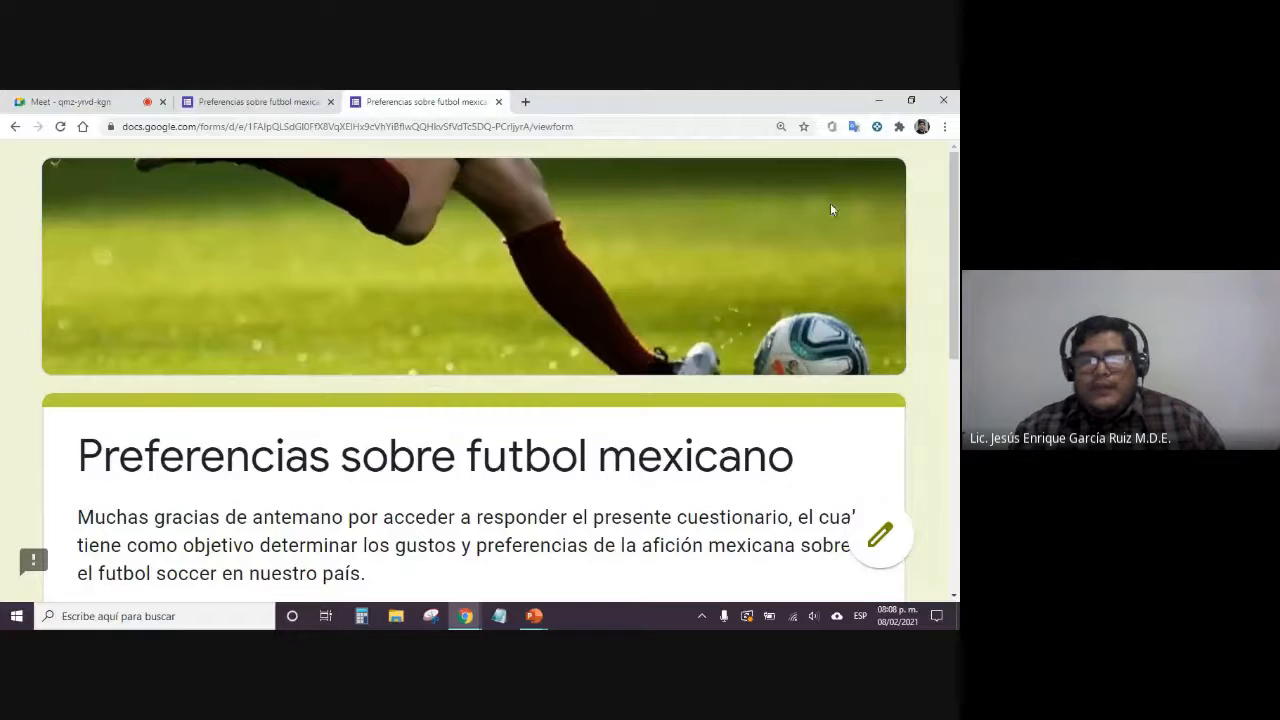
pyautogui.click(944, 126)
pyautogui.click(848, 257)
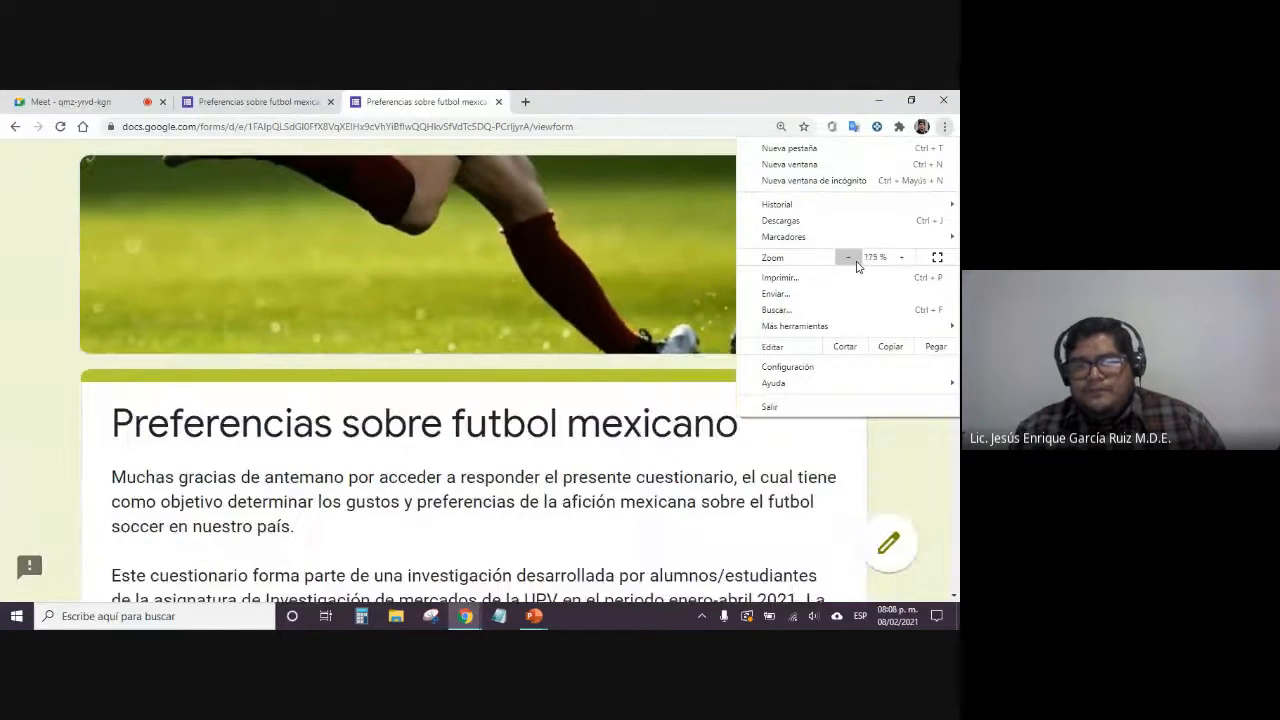
pyautogui.click(855, 262)
pyautogui.click(855, 262)
pyautogui.click(855, 262)
pyautogui.click(855, 262)
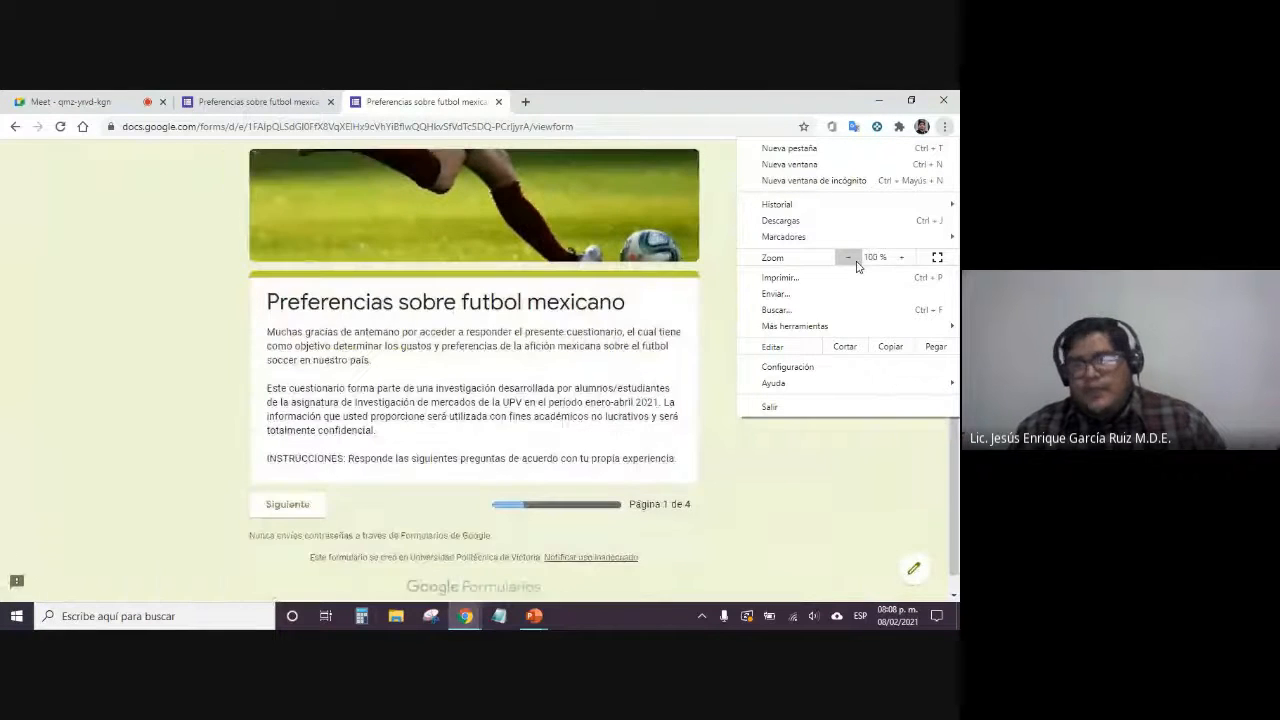
pyautogui.click(174, 297)
# Check the form editor, return to the respondent view, highlight the title and introduction, and continue to the user information section
pyautogui.click(320, 101)
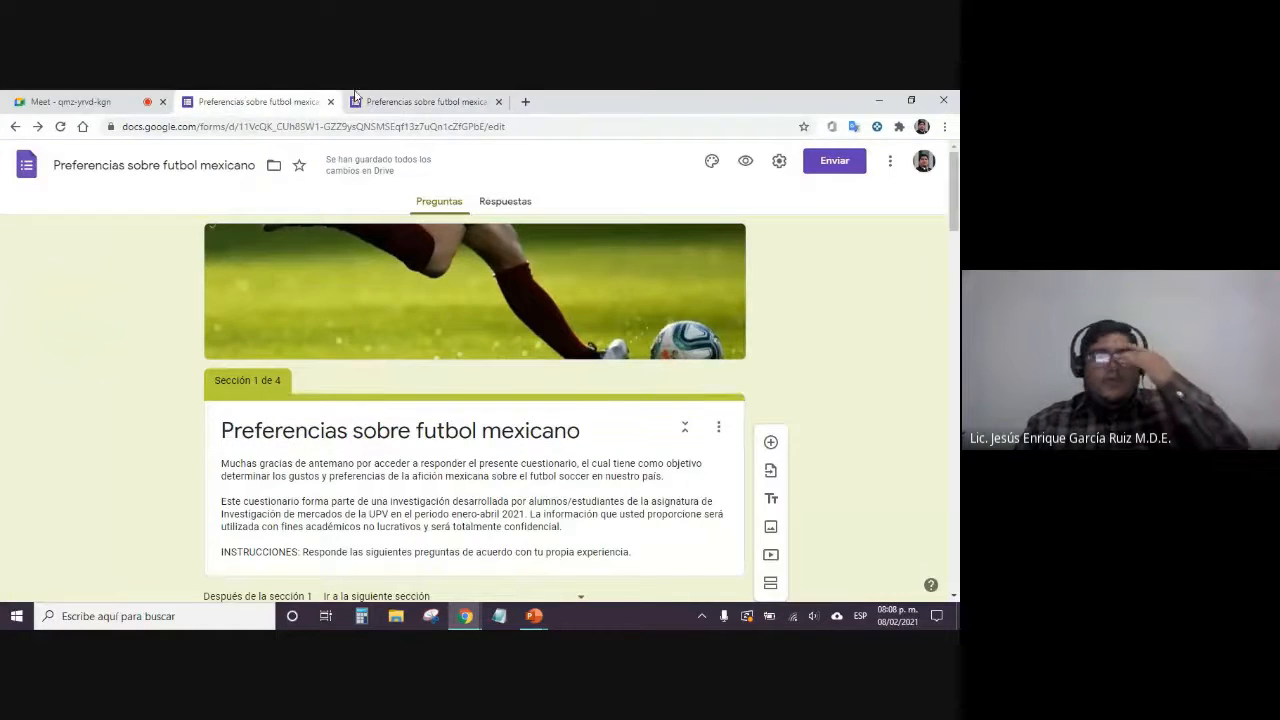
pyautogui.click(420, 101)
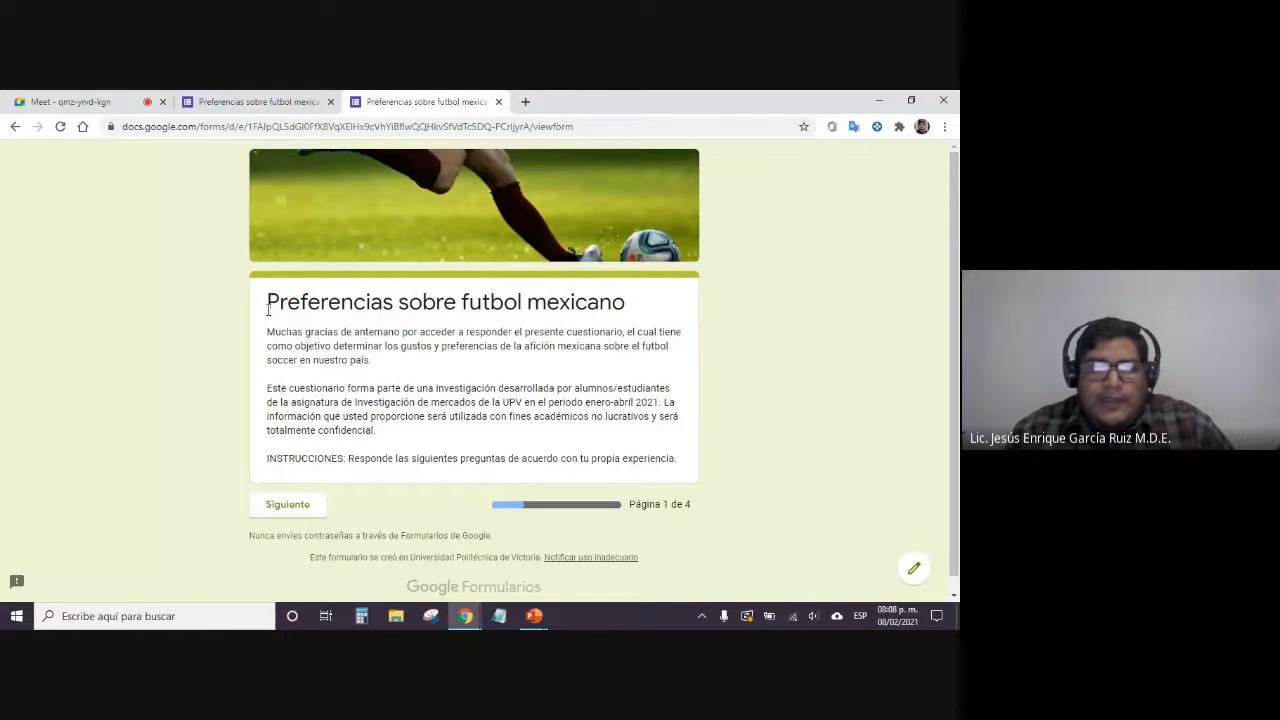
pyautogui.moveTo(268, 311); pyautogui.dragTo(686, 460)
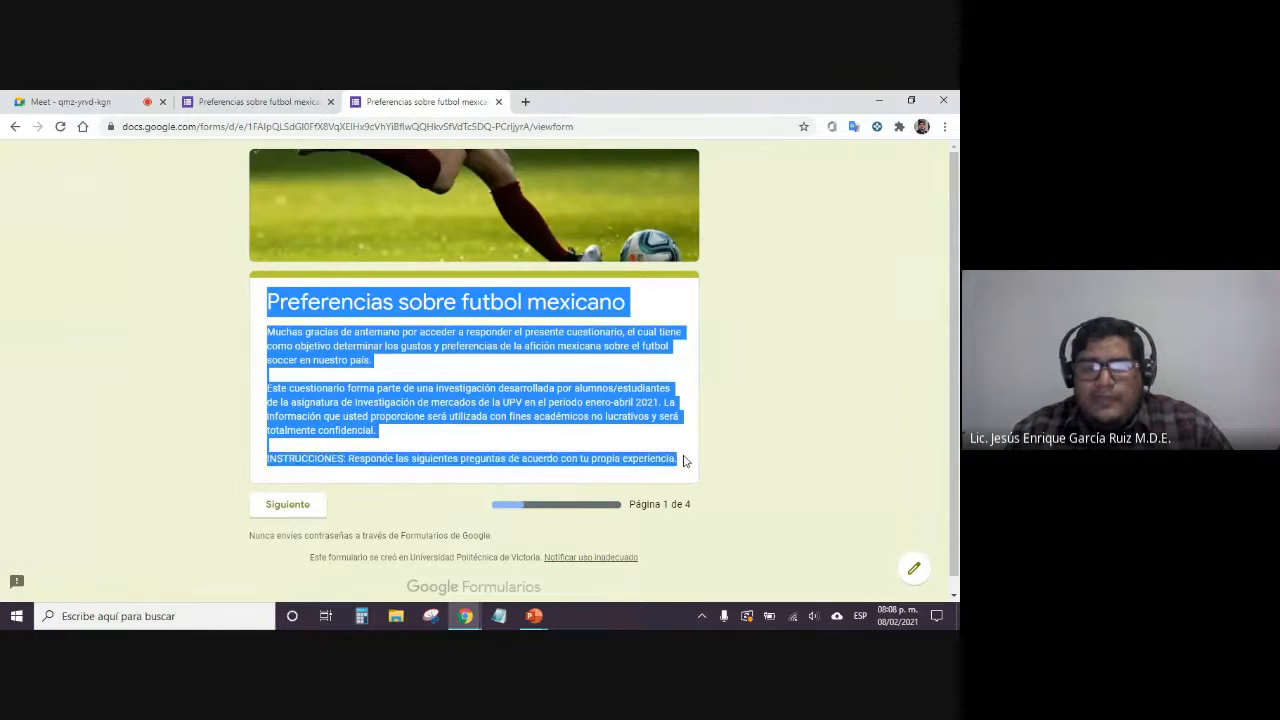
pyautogui.click(418, 416)
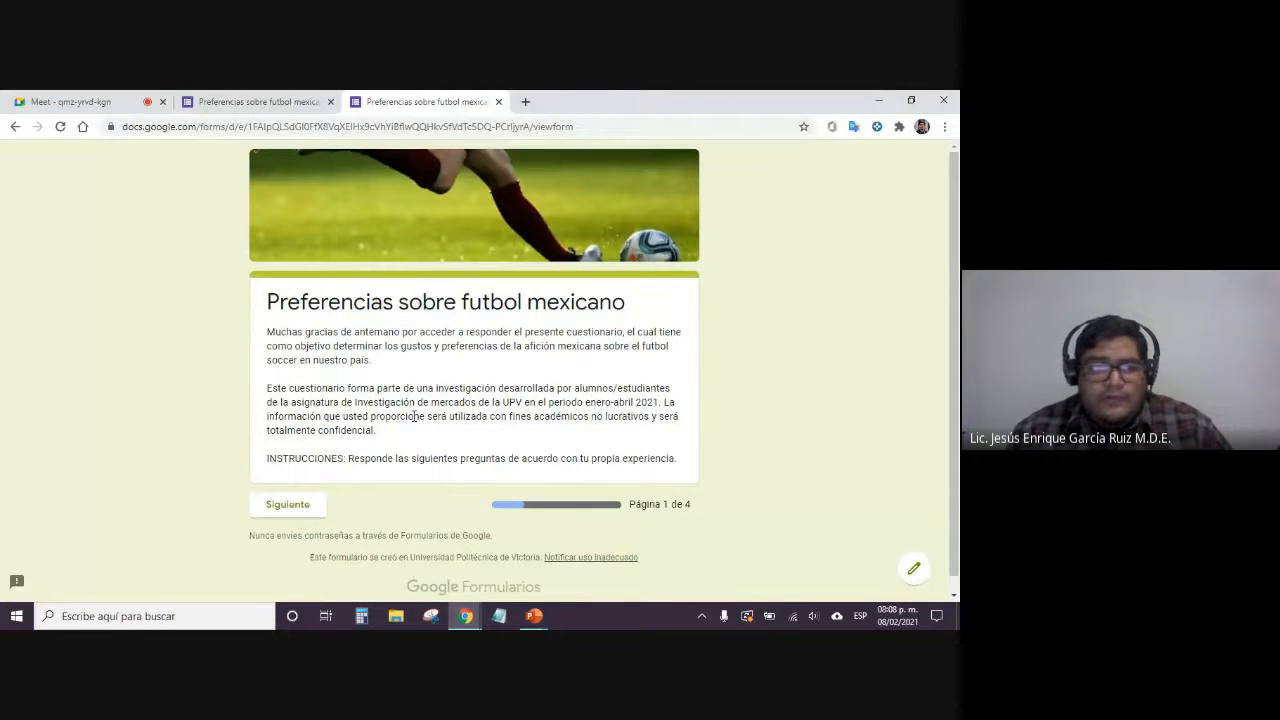
pyautogui.click(300, 508)
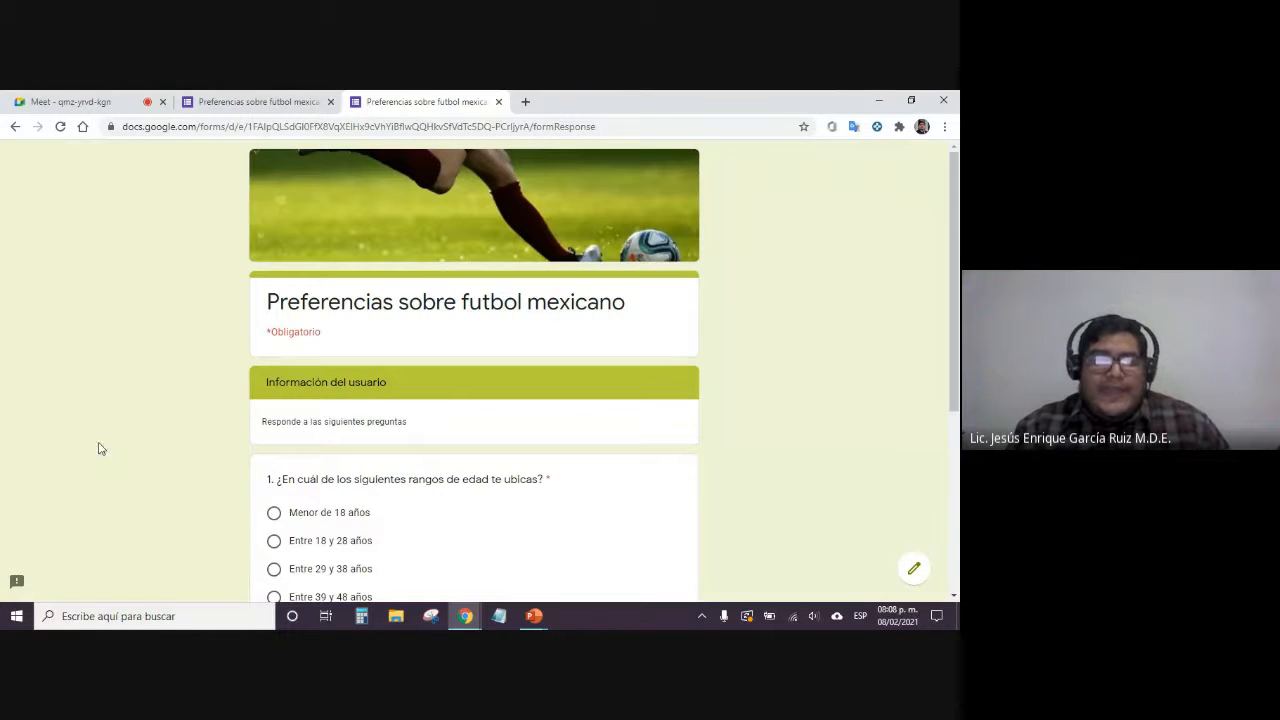
# Answer the age range question with Menor de 18 años and the football question with Sí, and continue to the following section
pyautogui.scroll(-2, 129, 436)
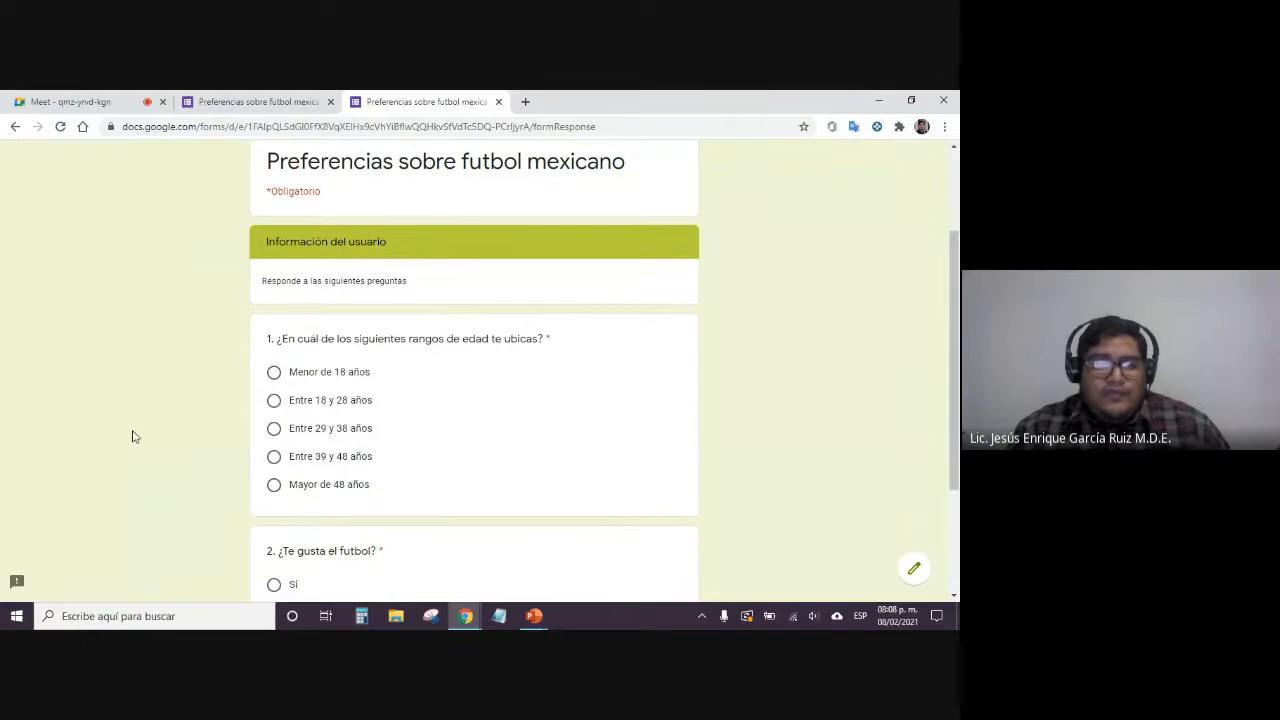
pyautogui.scroll(-2, 132, 436)
pyautogui.click(273, 232)
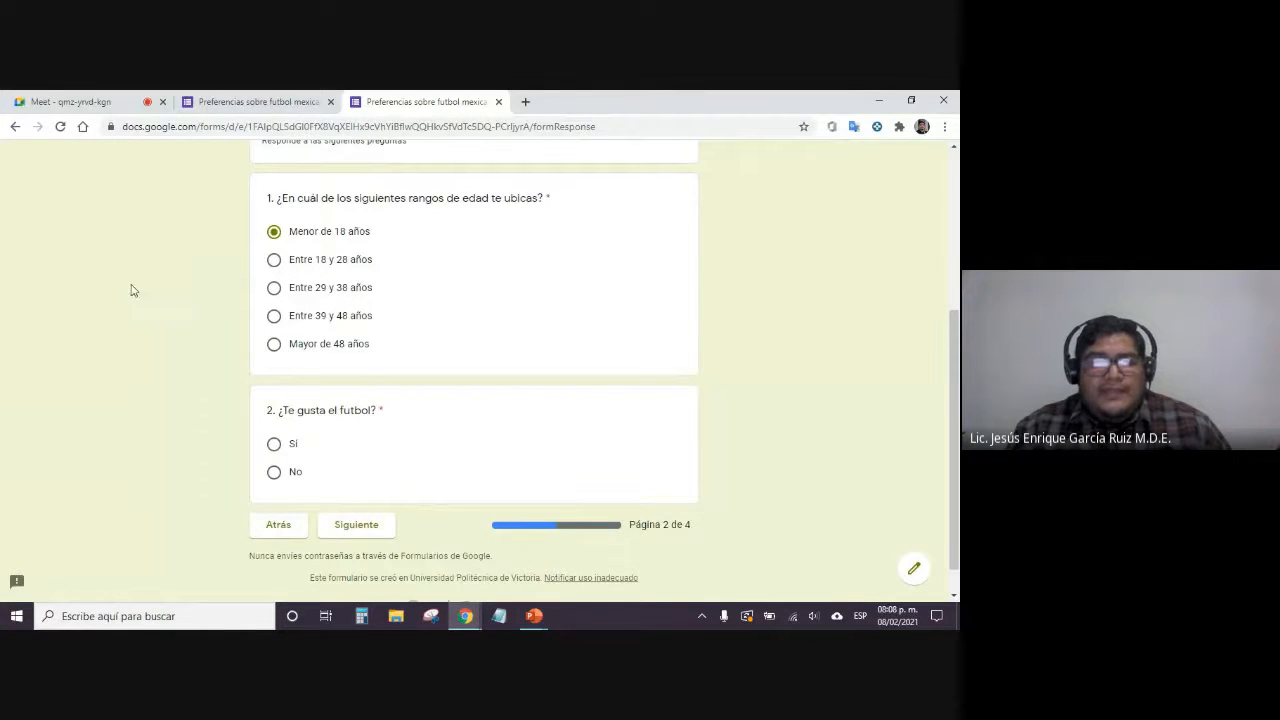
pyautogui.click(369, 527)
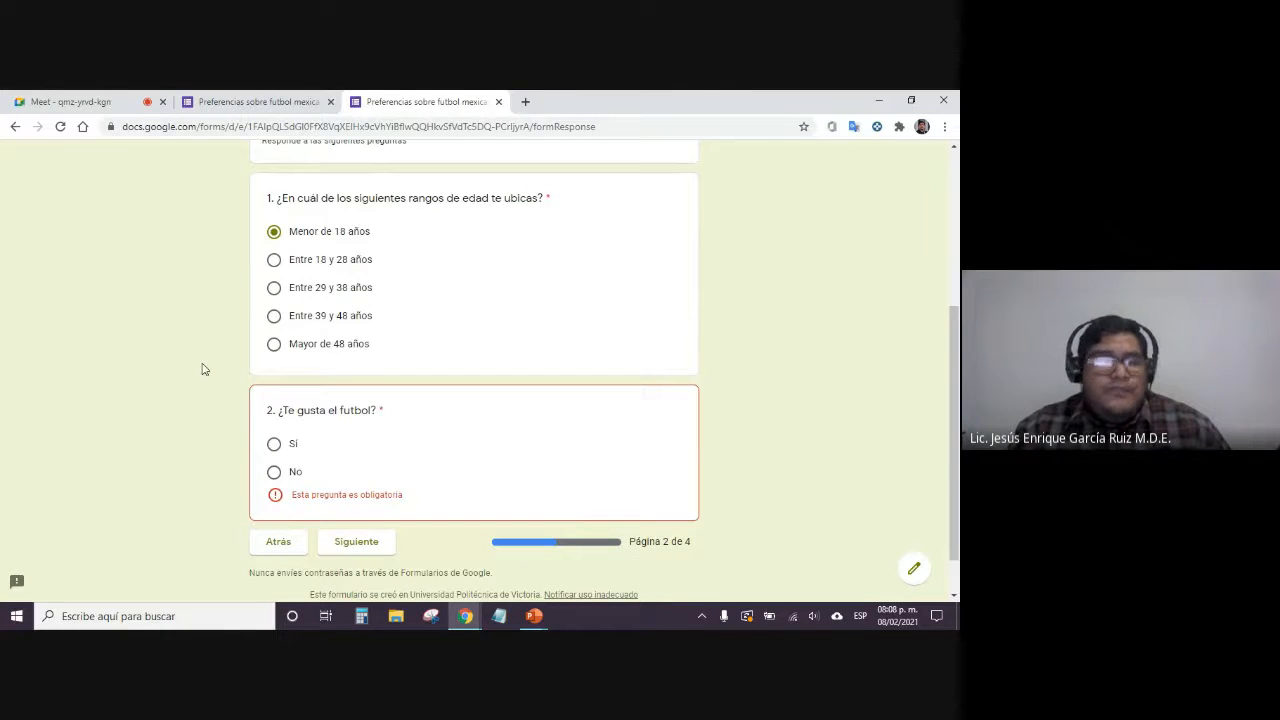
pyautogui.click(274, 445)
pyautogui.click(357, 540)
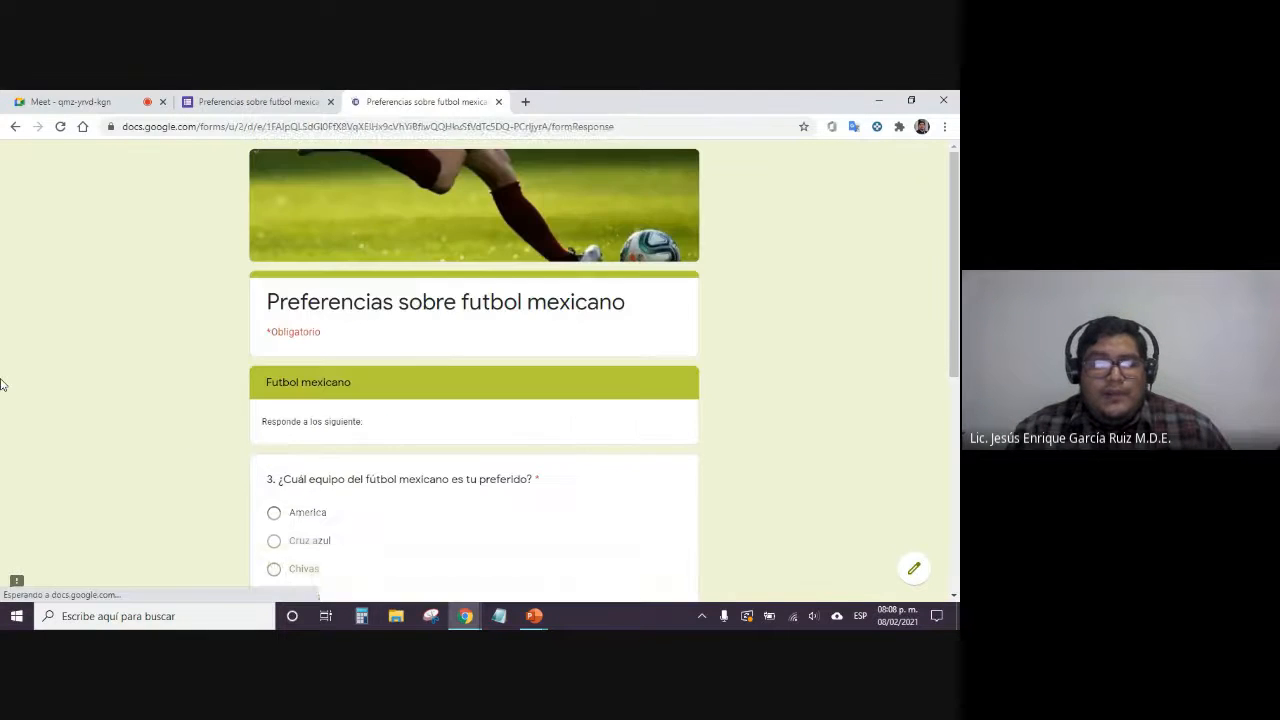
# Select America as the favourite team and Ambiente, Velocidad and Transmisiones as the three Liga MX factors, and continue to the last section
pyautogui.scroll(-4, 151, 321)
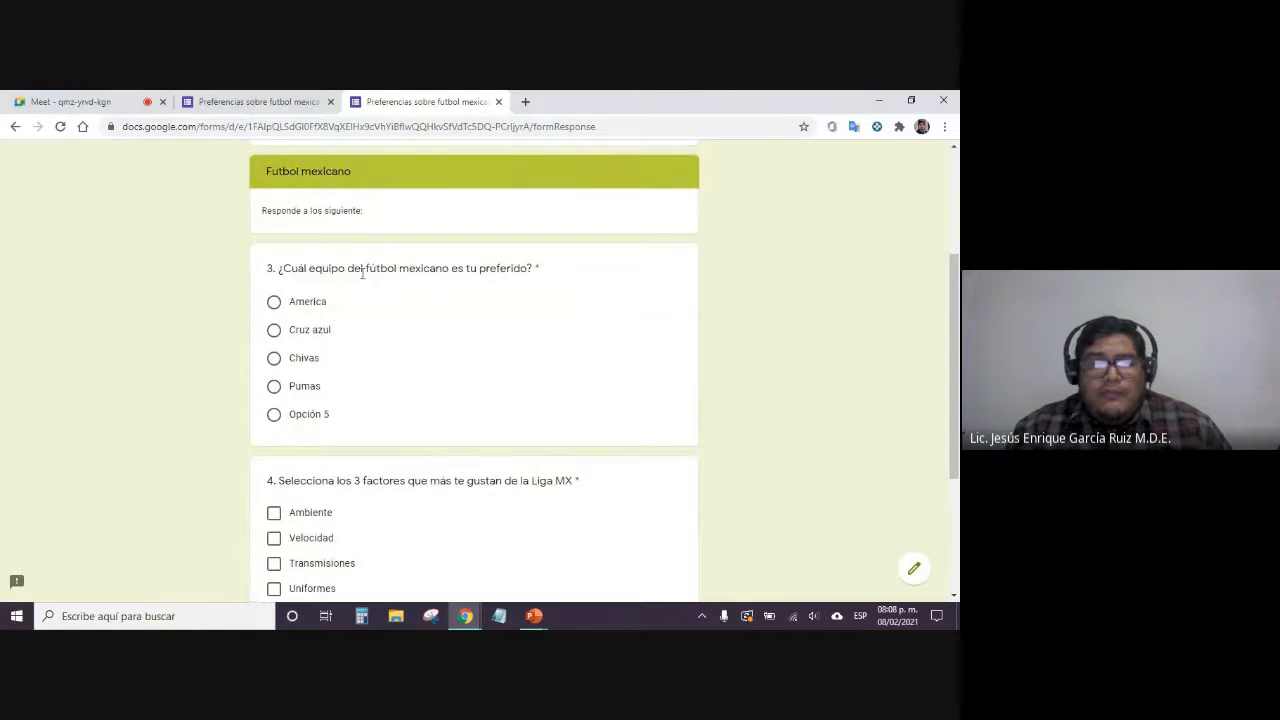
pyautogui.click(274, 302)
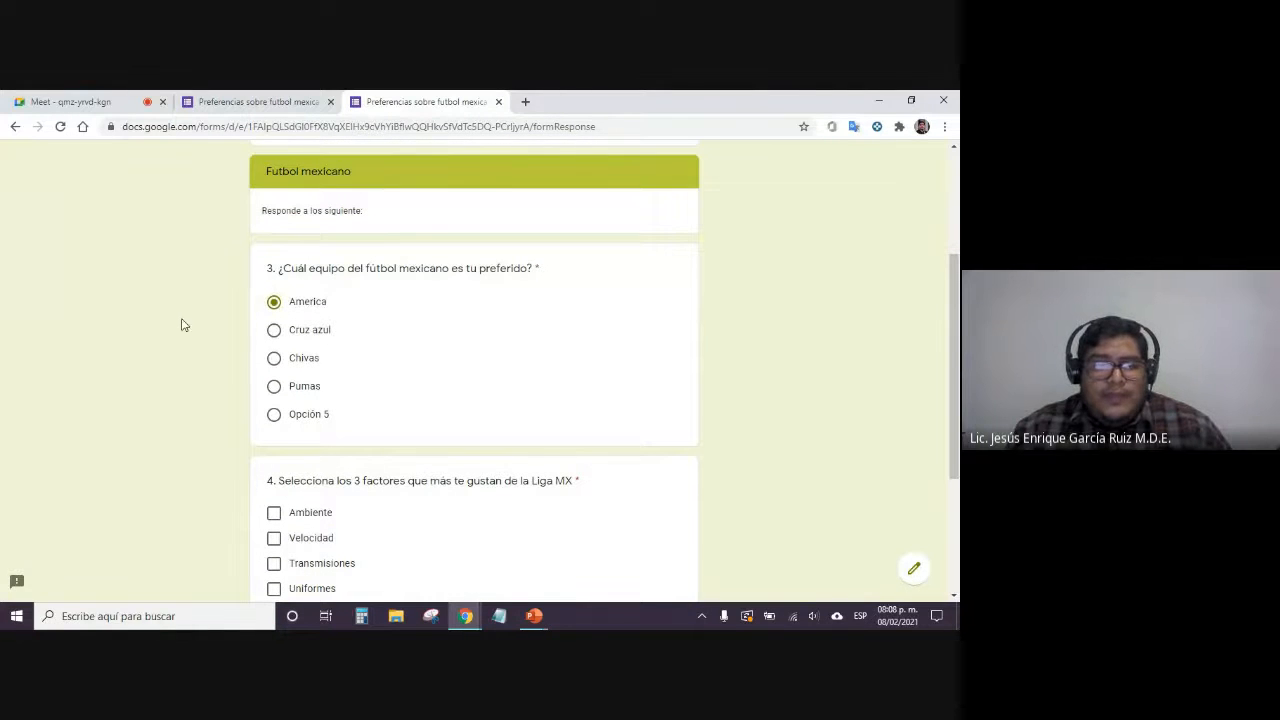
pyautogui.scroll(-4, 195, 320)
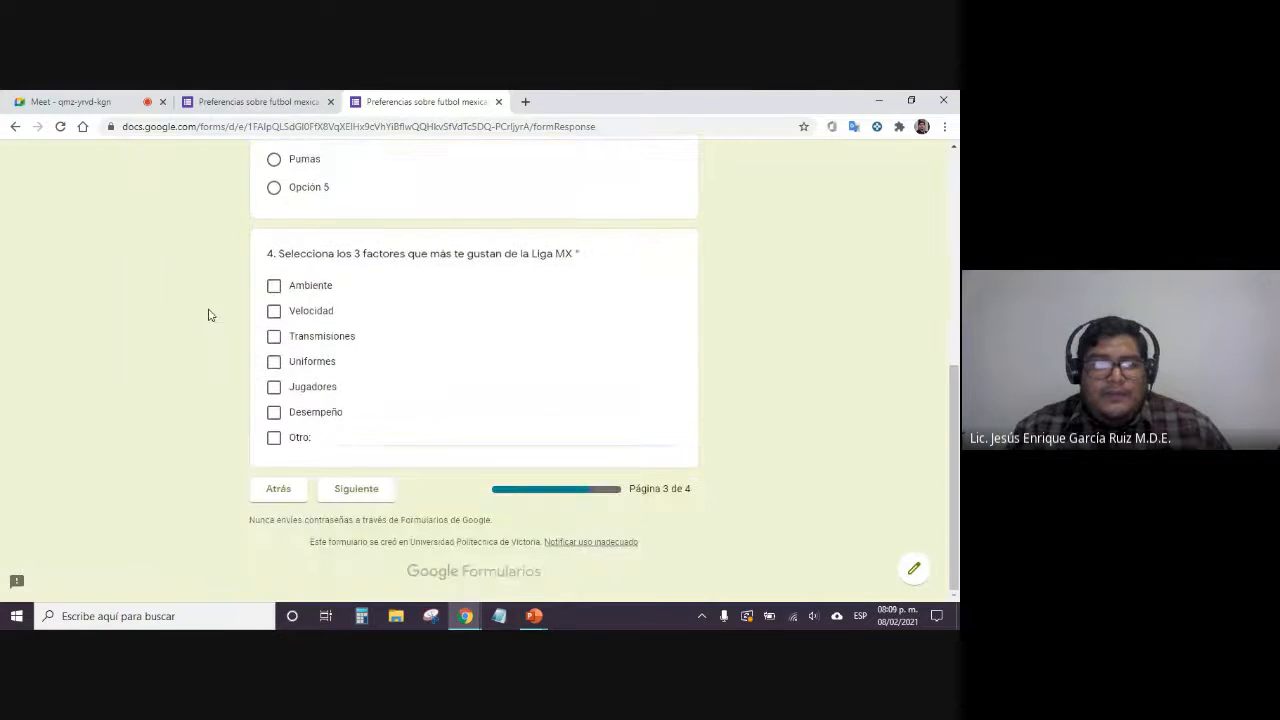
pyautogui.click(274, 286)
pyautogui.click(274, 311)
pyautogui.click(274, 336)
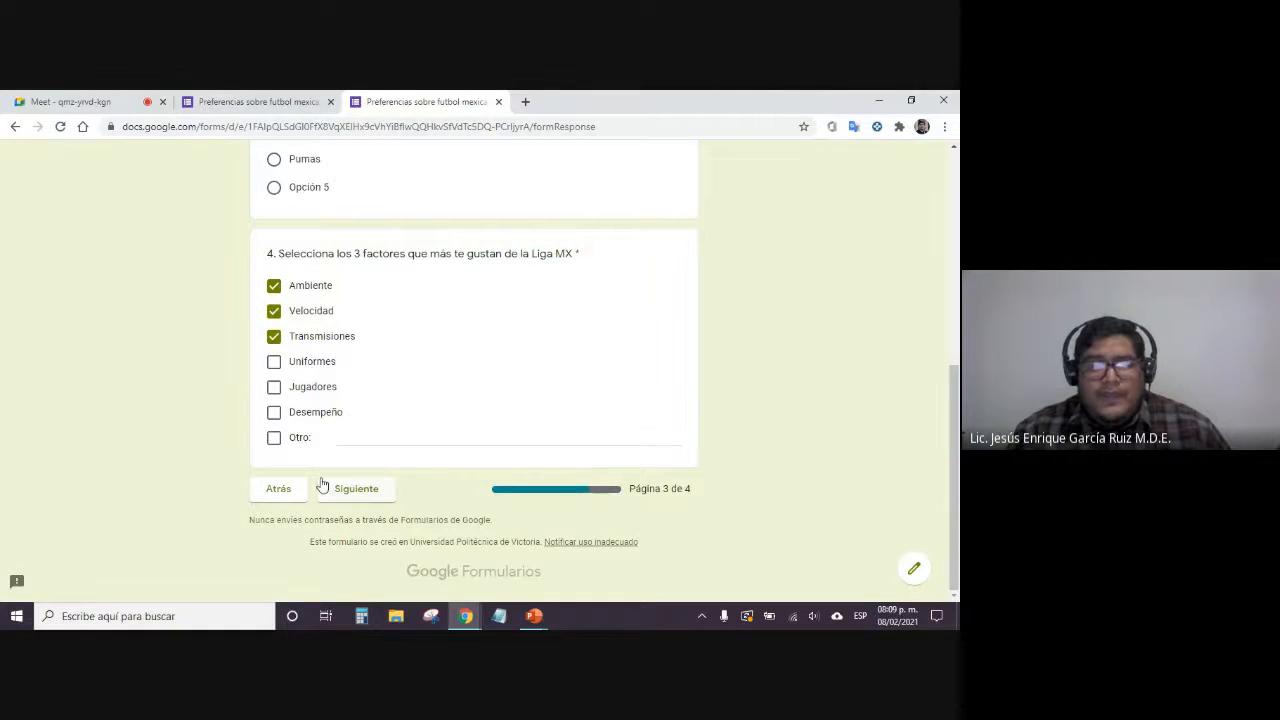
pyautogui.click(357, 490)
# Rate watching football on Tv Azteca 10 and mark Totalmente de acuerdo for all four statements in question 6
pyautogui.scroll(-1, 169, 406)
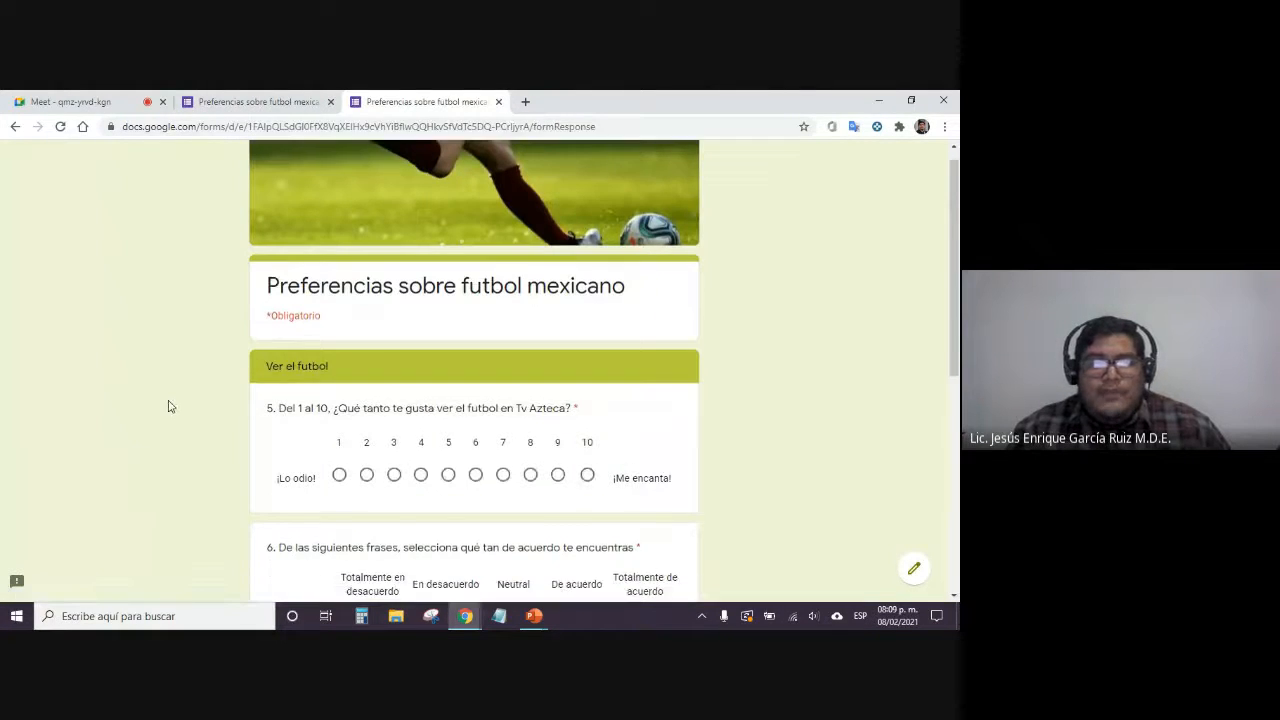
pyautogui.click(587, 421)
pyautogui.scroll(-3, 583, 430)
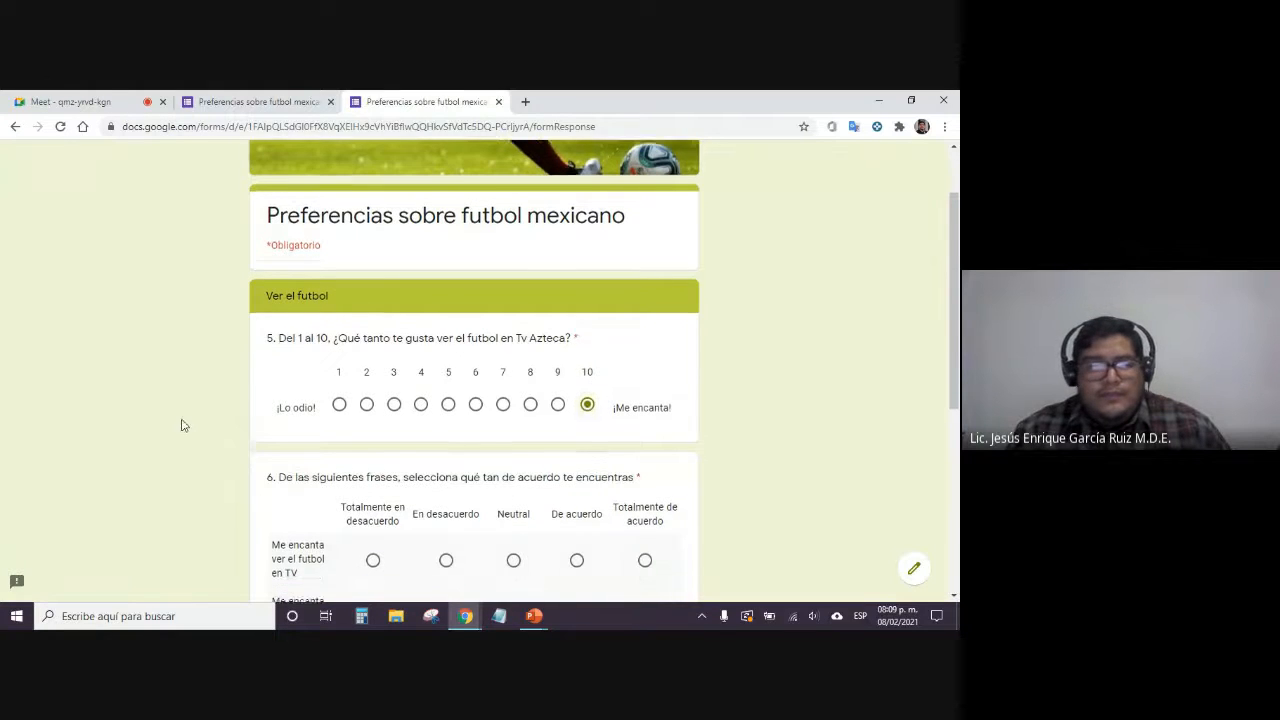
pyautogui.click(645, 365)
pyautogui.click(645, 429)
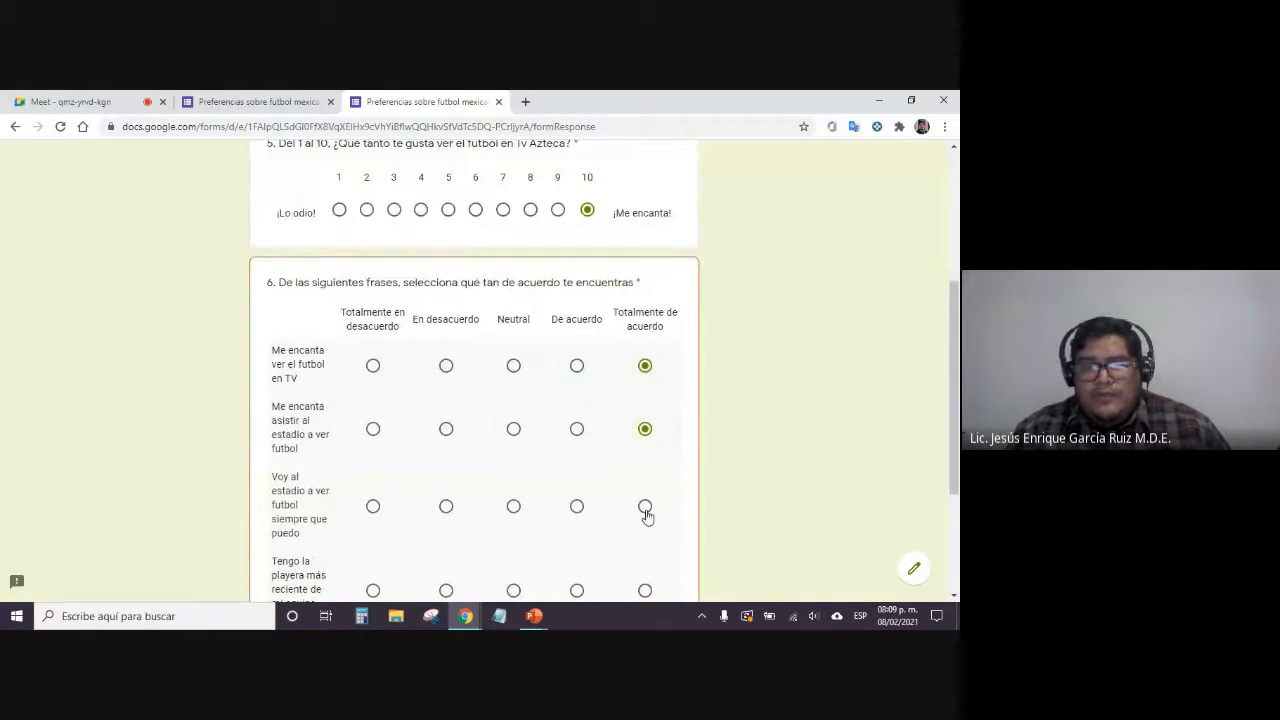
pyautogui.click(645, 506)
pyautogui.scroll(-3, 665, 490)
pyautogui.click(645, 386)
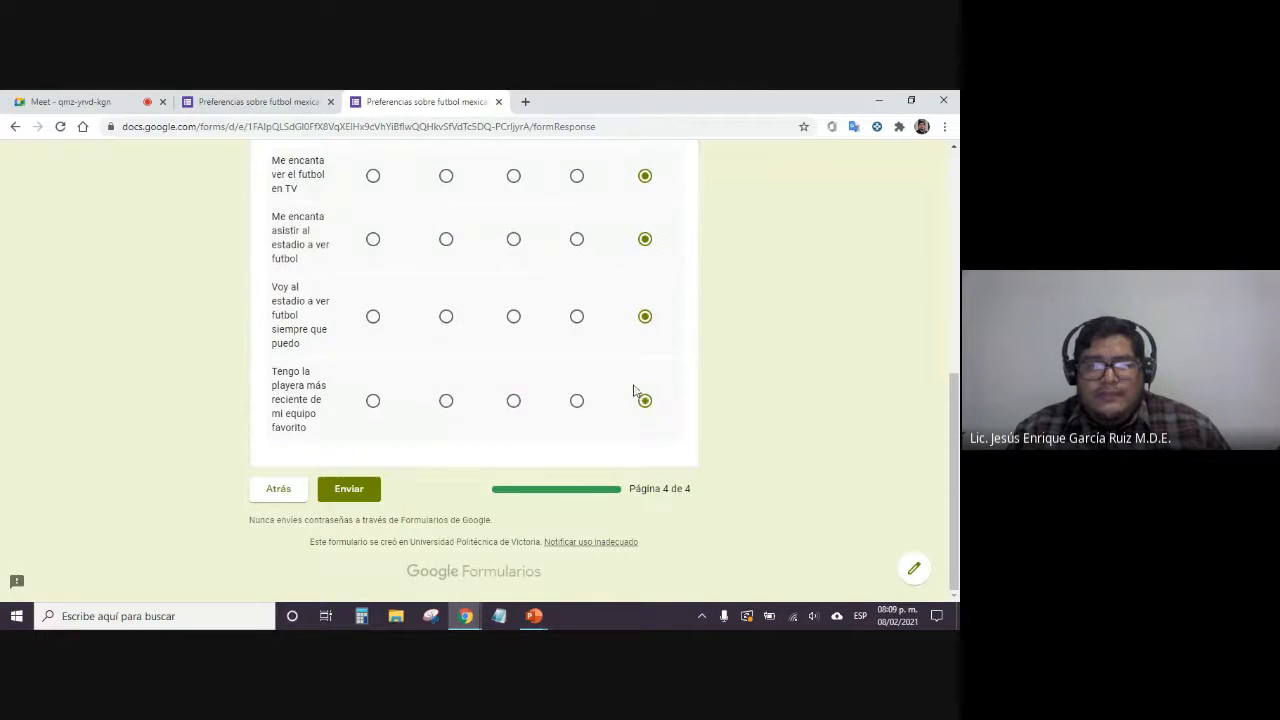
# Review the answers to questions 5 and 6 and submit the questionnaire
pyautogui.scroll(5, 152, 321)
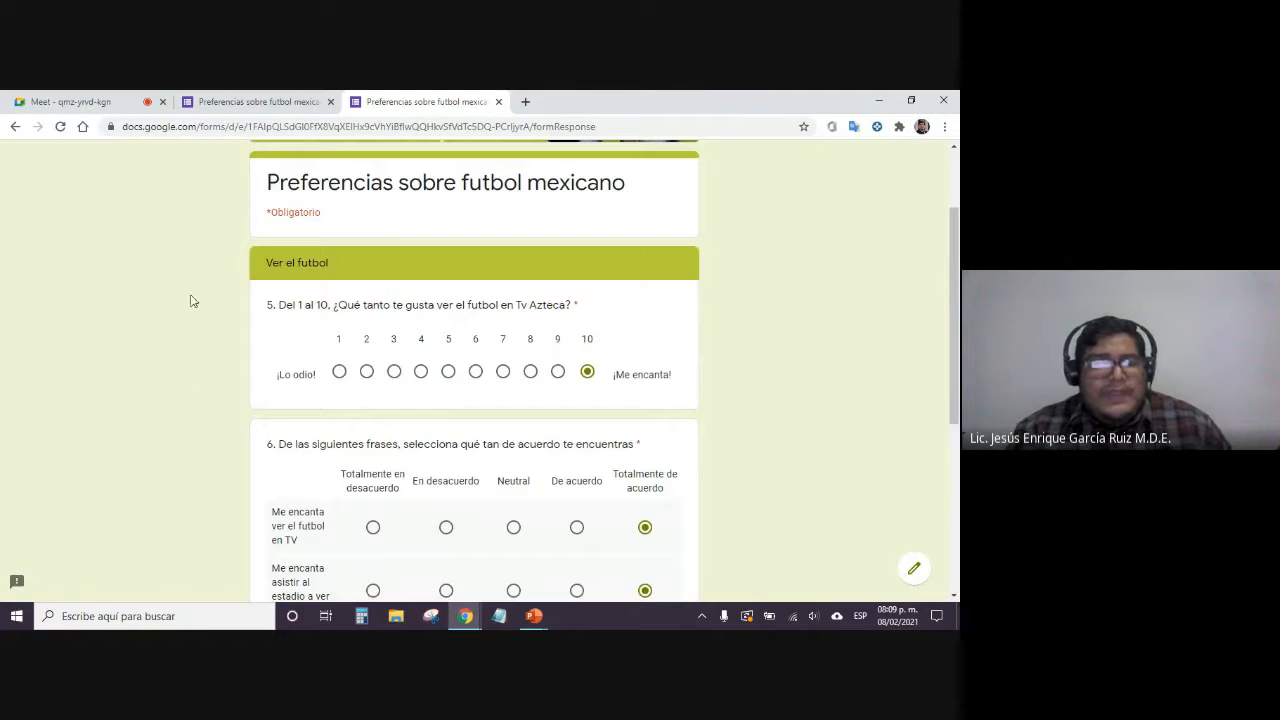
pyautogui.scroll(-5, 100, 306)
pyautogui.scroll(4, 66, 295)
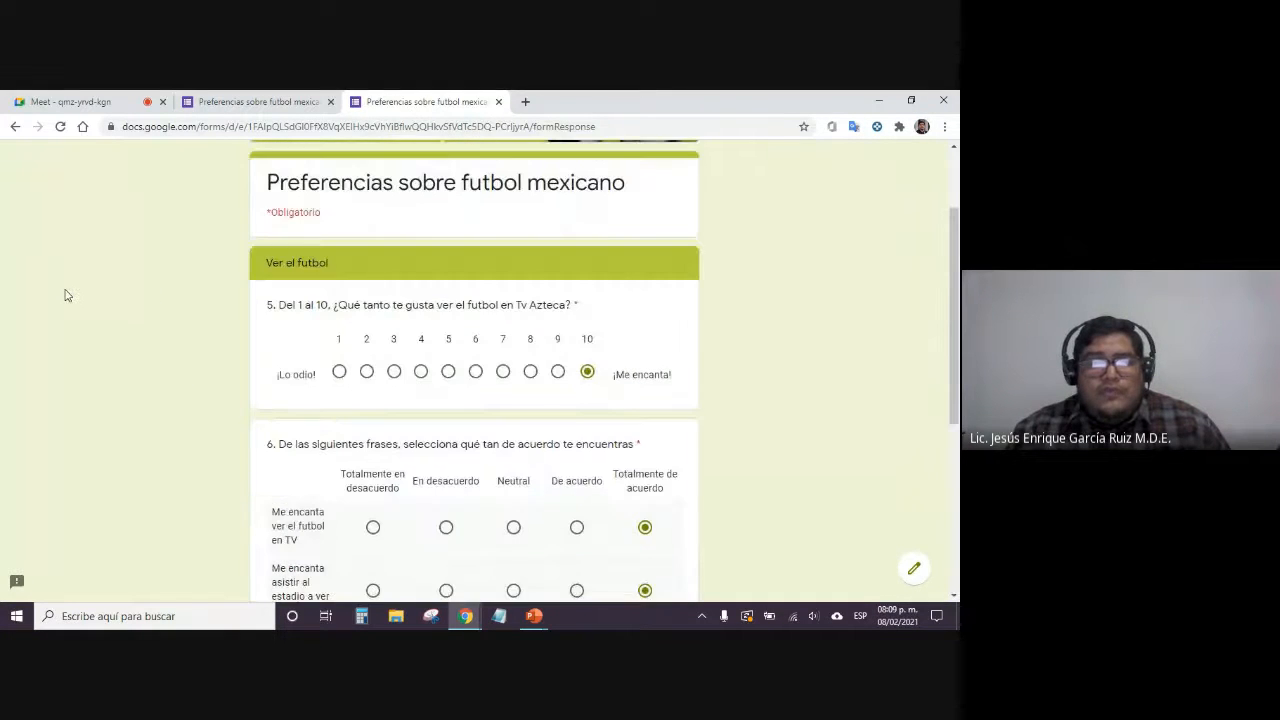
pyautogui.scroll(-5, 66, 295)
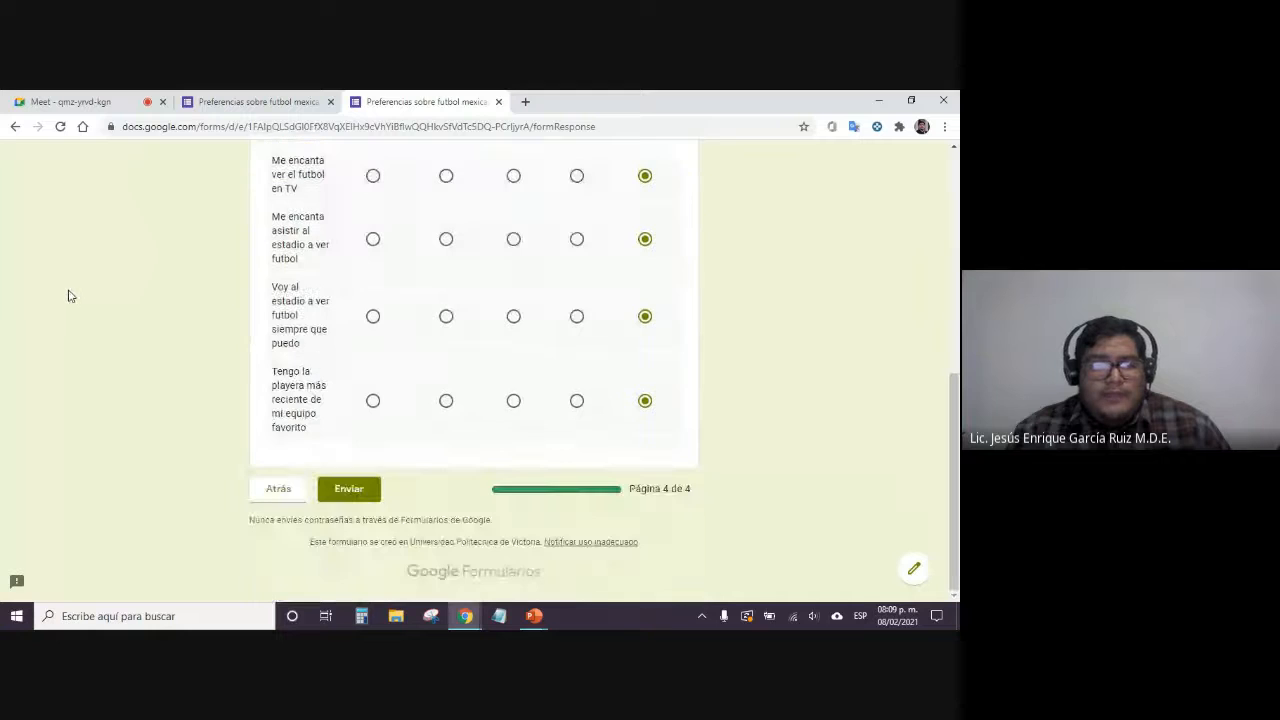
pyautogui.click(363, 492)
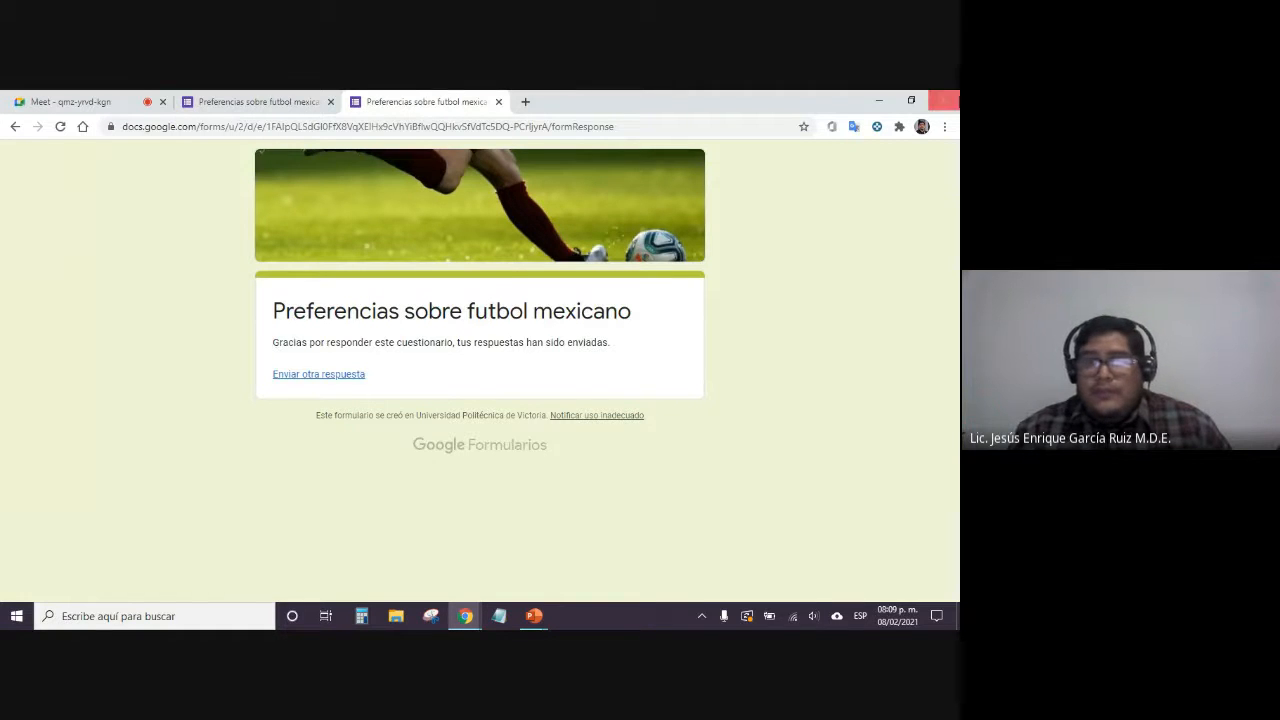
# Enlarge the confirmation page to 175 % and highlight the two parts of the thank-you message
pyautogui.click(944, 126)
pyautogui.click(911, 258)
pyautogui.click(911, 258)
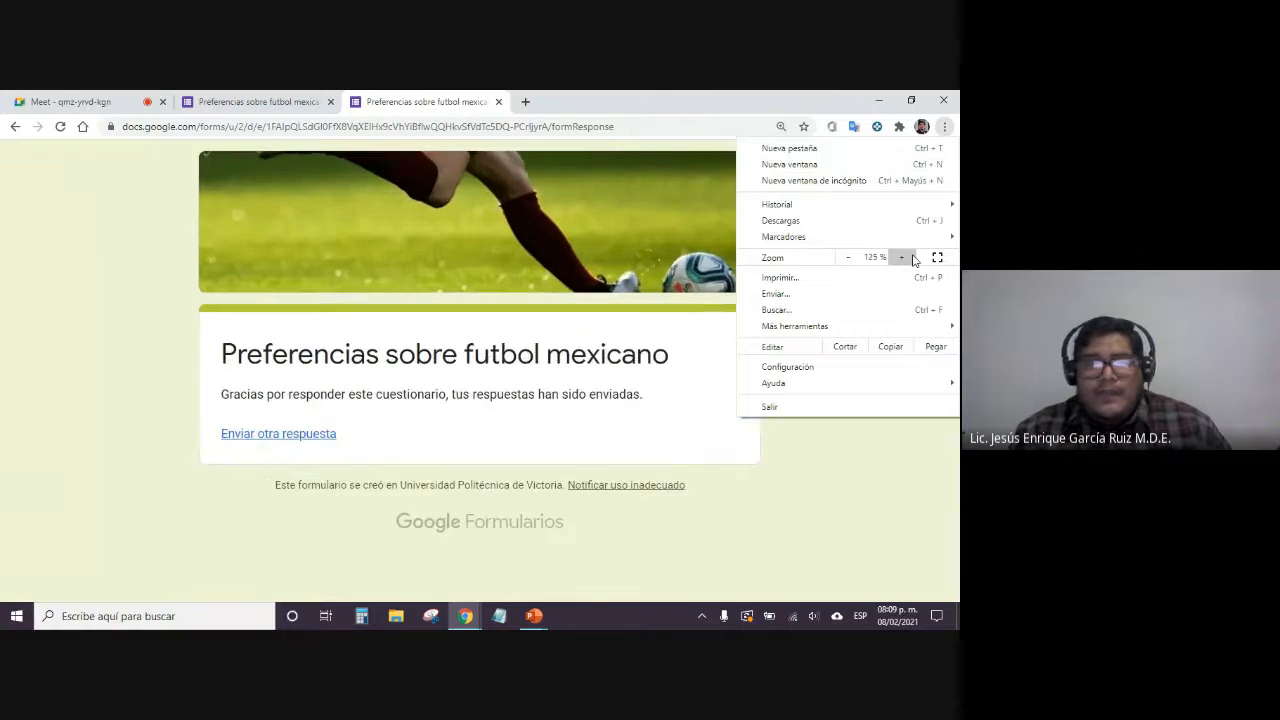
pyautogui.click(911, 258)
pyautogui.click(911, 258)
pyautogui.click(525, 403)
pyautogui.scroll(-2, 525, 403)
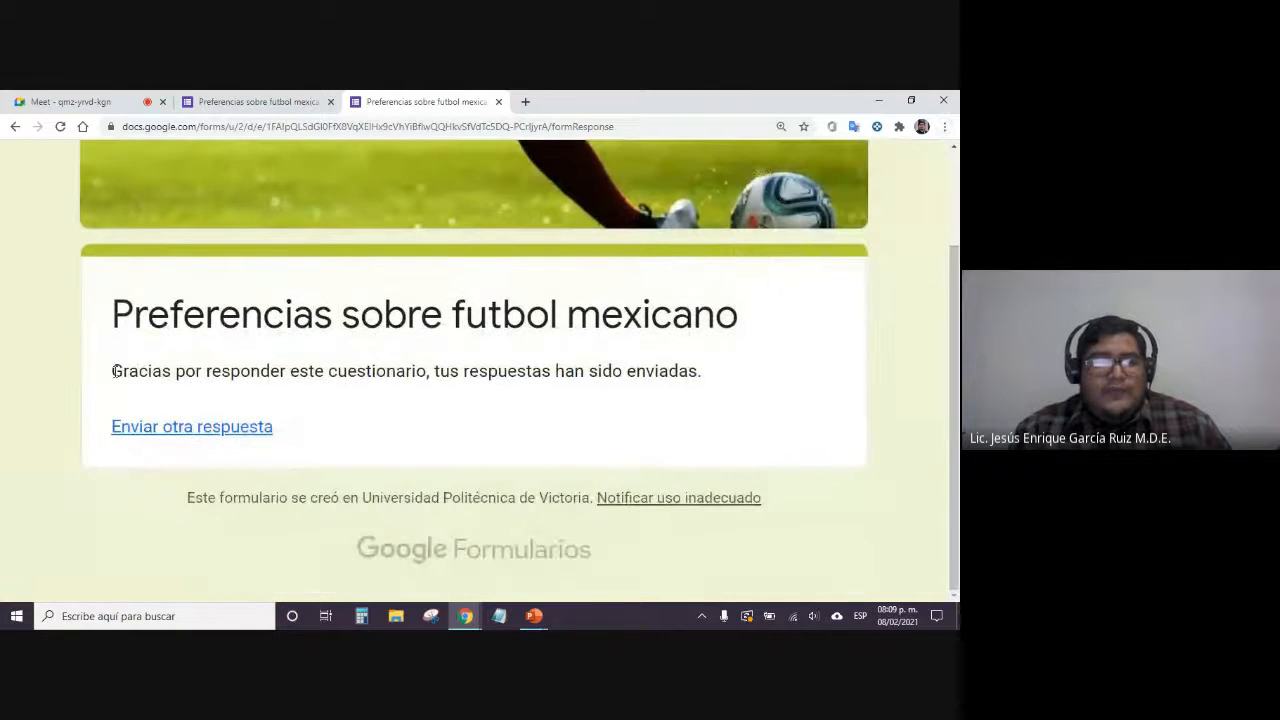
pyautogui.moveTo(116, 371); pyautogui.dragTo(313, 365)
pyautogui.click(314, 369)
pyautogui.moveTo(450, 372); pyautogui.dragTo(754, 374)
pyautogui.click(762, 376)
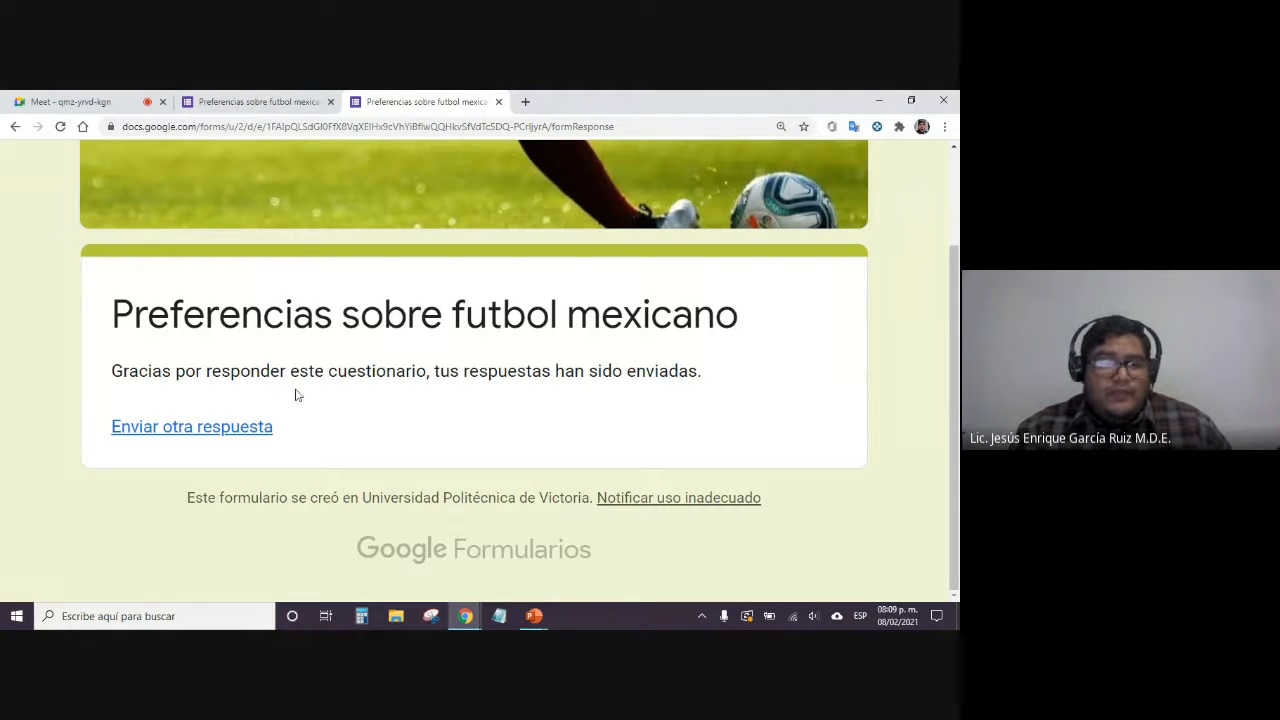
# Open a fresh response to the form and reset the browser zoom to 100 %
pyautogui.click(168, 428)
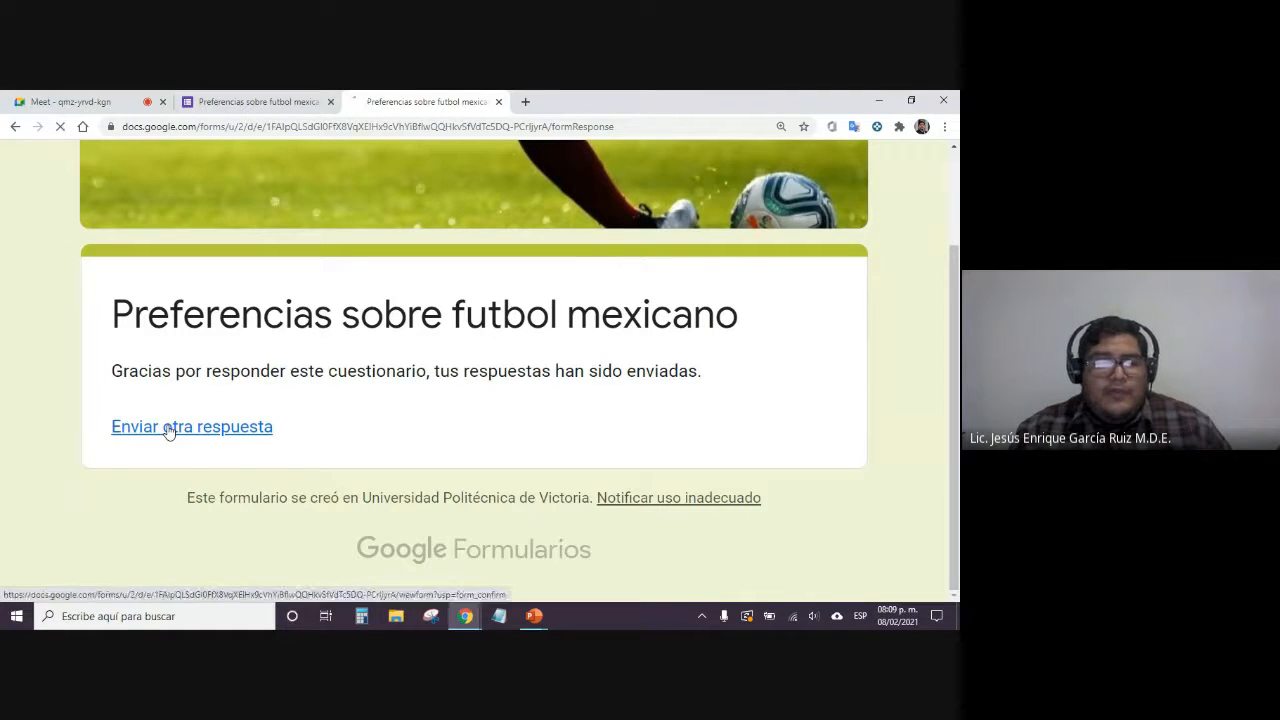
pyautogui.click(944, 126)
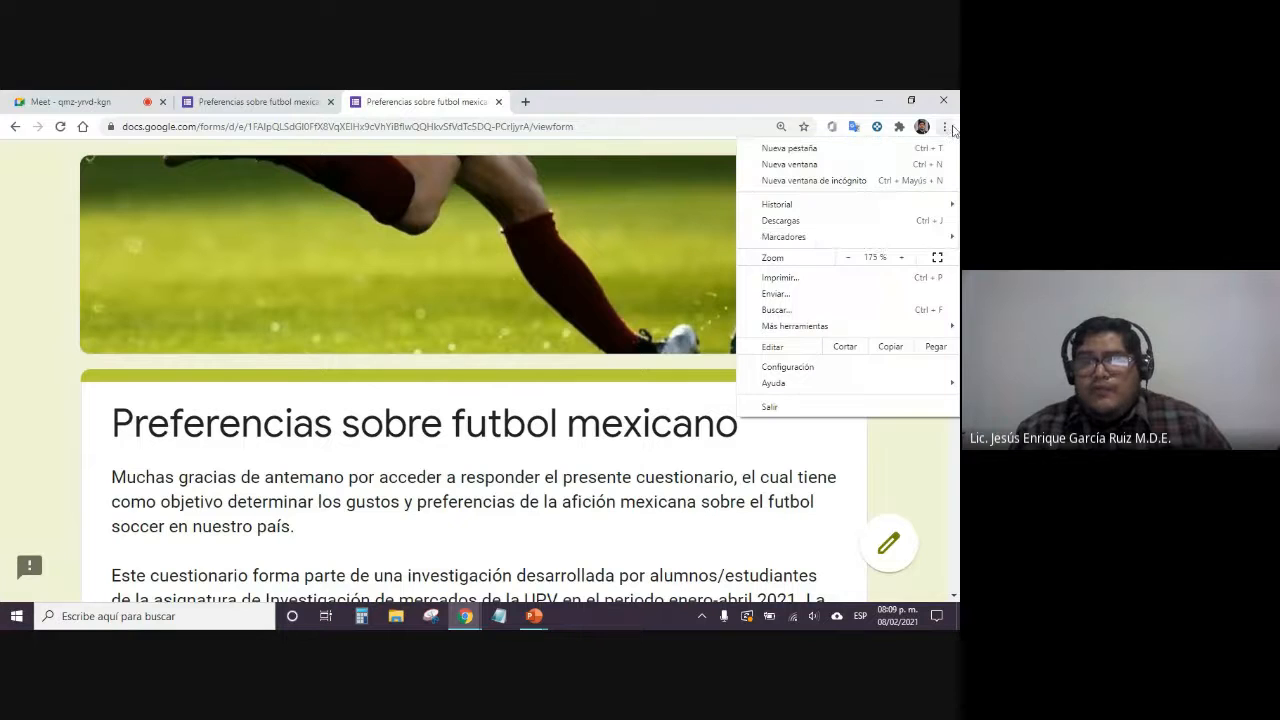
pyautogui.click(848, 257)
pyautogui.click(848, 257)
pyautogui.click(848, 257)
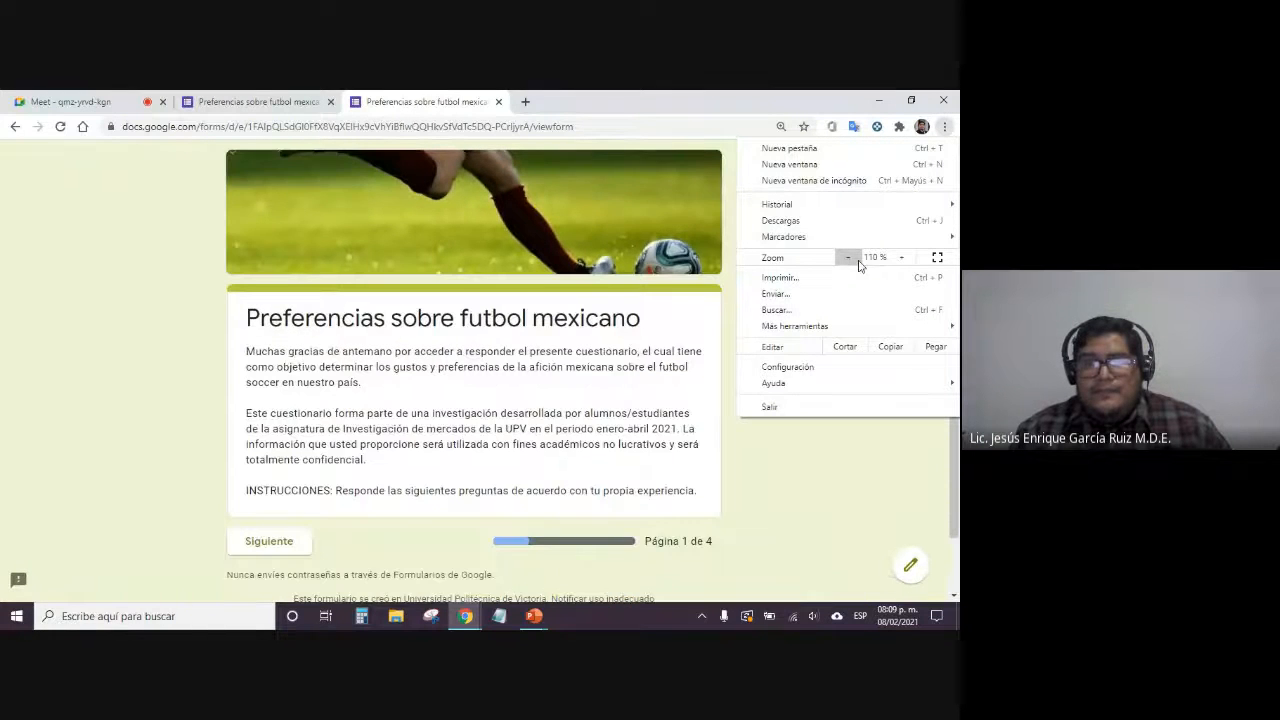
pyautogui.click(856, 258)
pyautogui.click(834, 462)
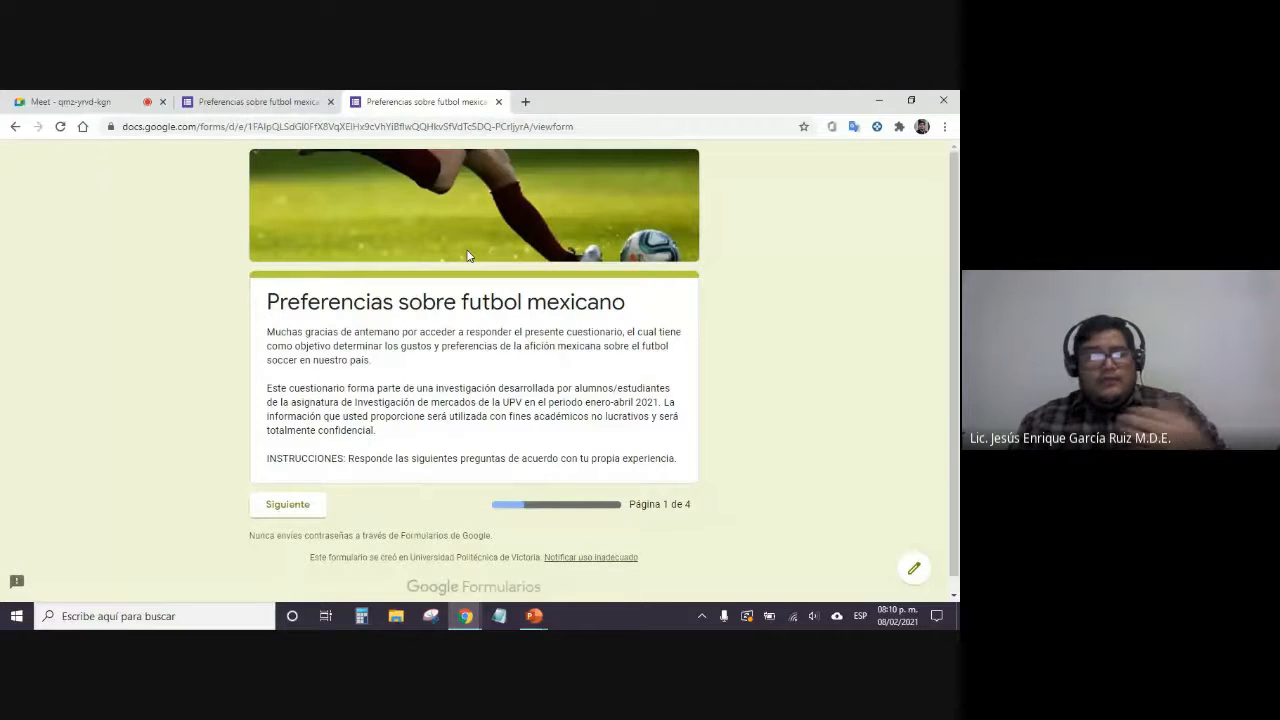
# Close the respondent form's tab and view the summary of collected responses in the form editor
pyautogui.click(498, 101)
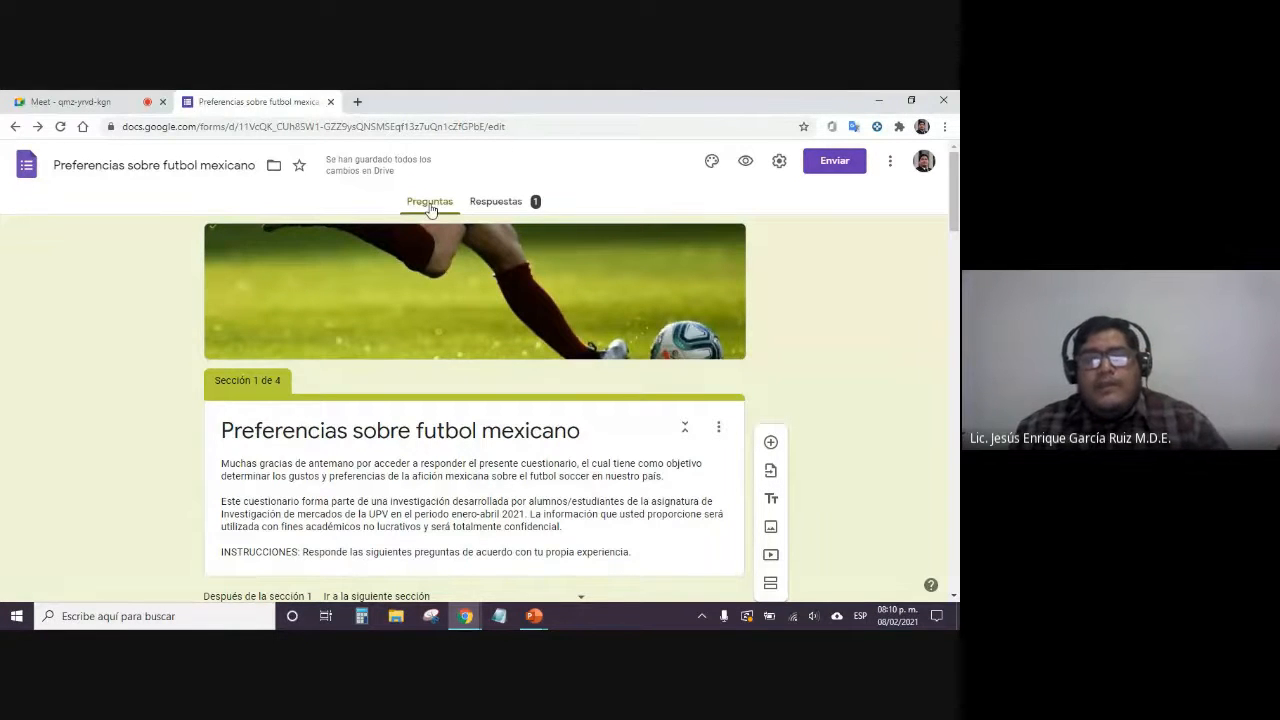
pyautogui.click(494, 205)
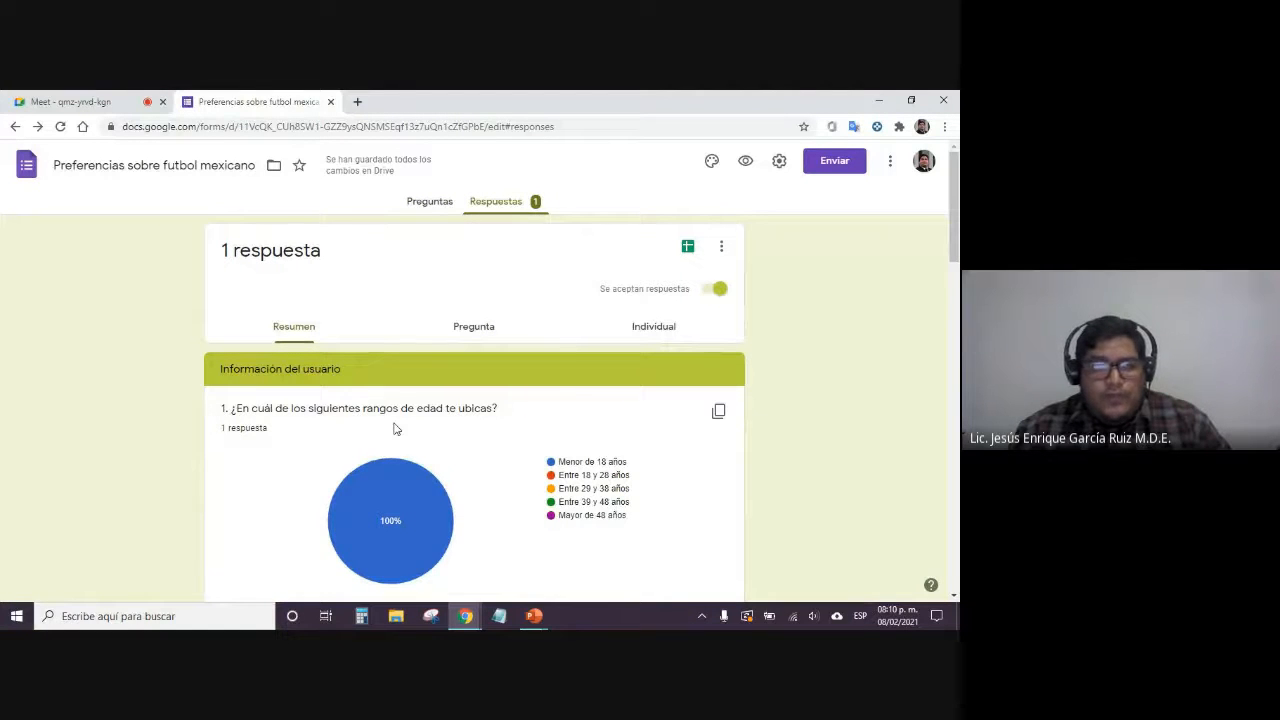
pyautogui.scroll(-3, 600, 457)
pyautogui.scroll(3, 574, 346)
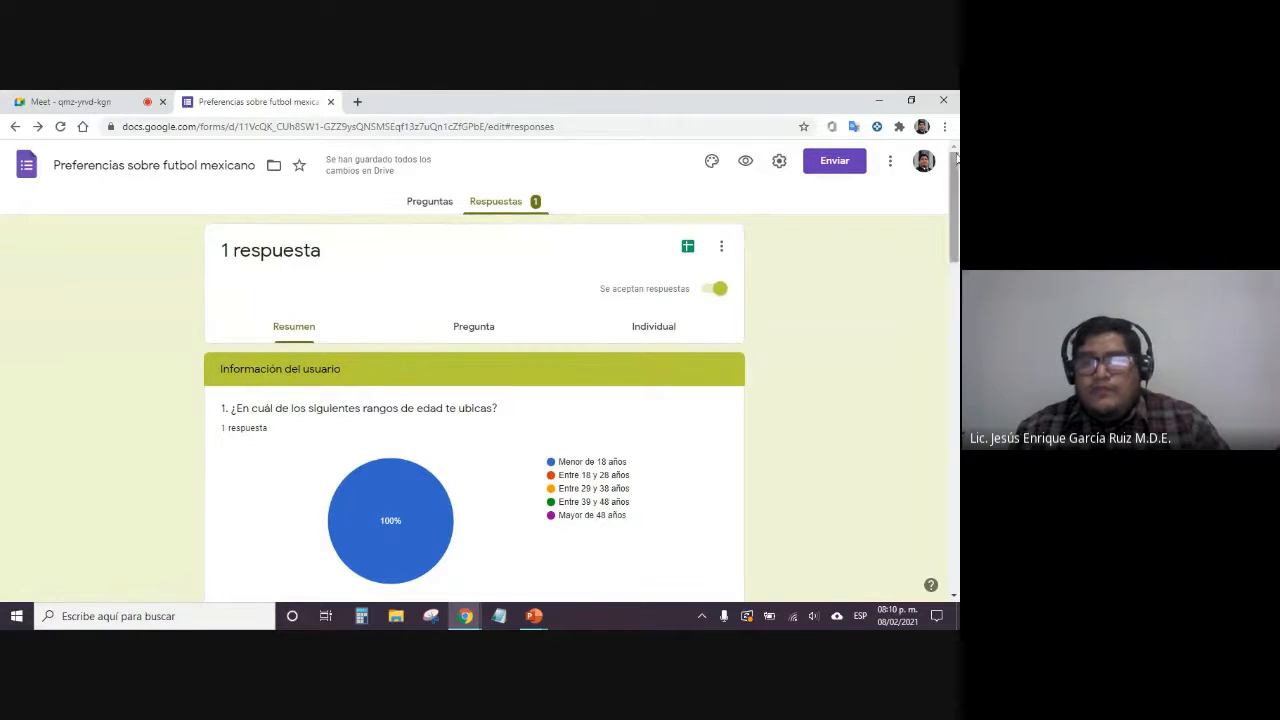
# Enlarge the responses page to 150 % and return the browser zoom to 100 %
pyautogui.click(944, 126)
pyautogui.click(901, 257)
pyautogui.click(901, 257)
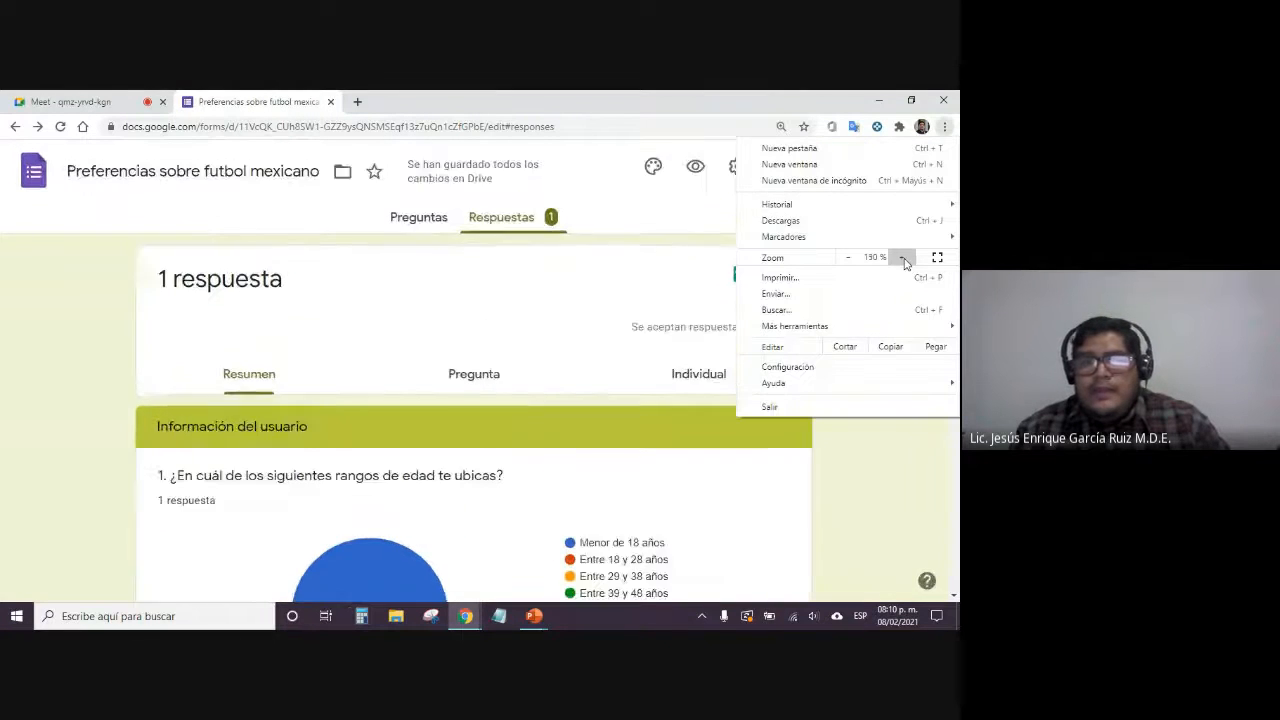
pyautogui.click(901, 257)
pyautogui.click(616, 266)
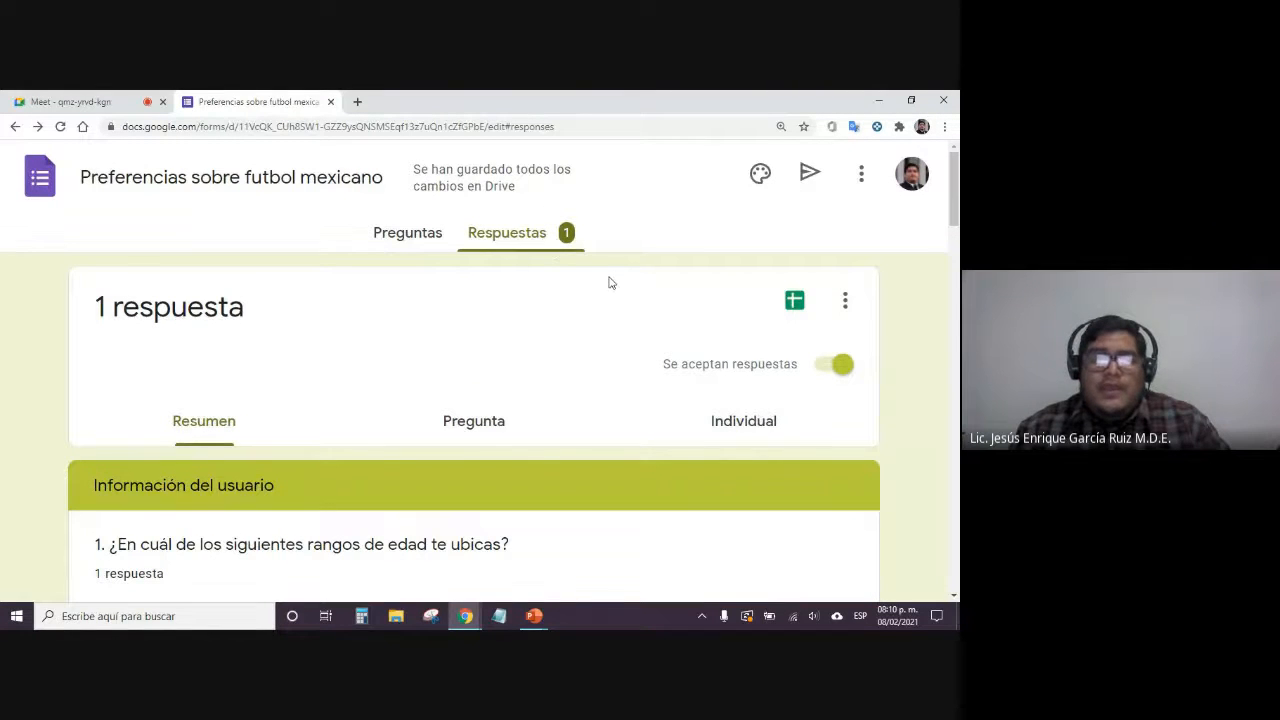
pyautogui.click(944, 126)
pyautogui.click(848, 258)
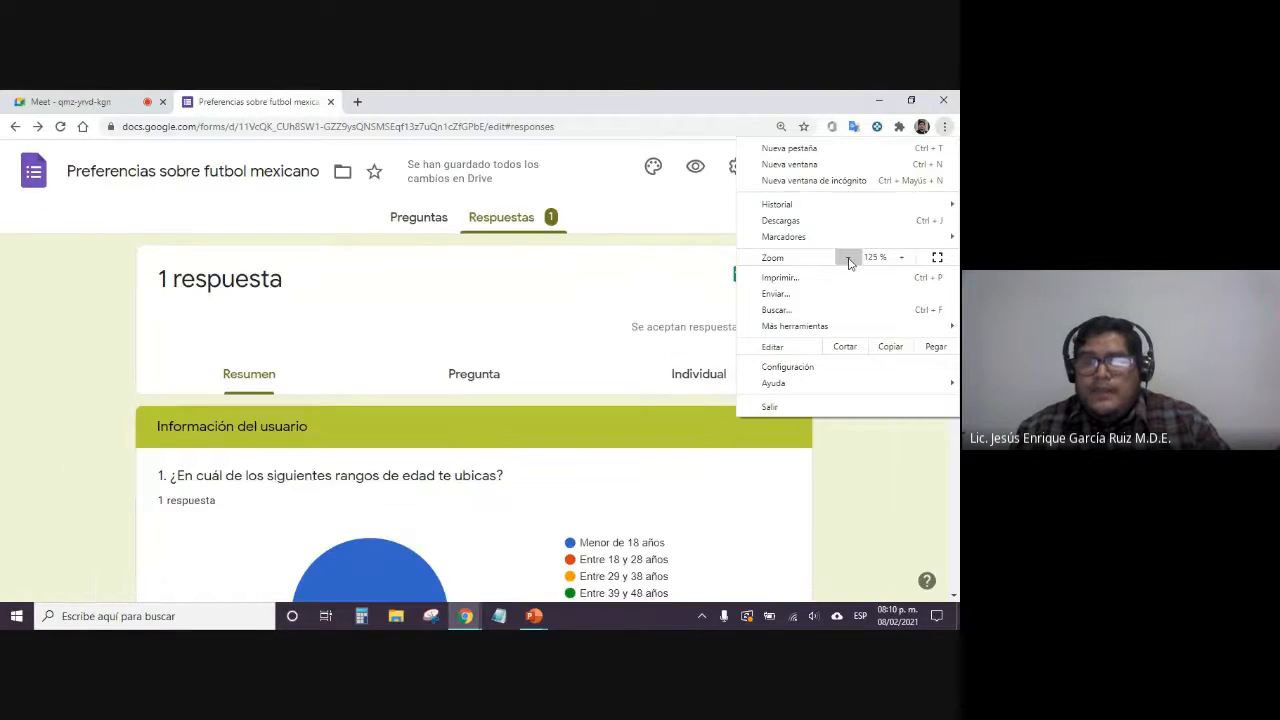
pyautogui.click(848, 258)
pyautogui.click(849, 260)
pyautogui.click(885, 488)
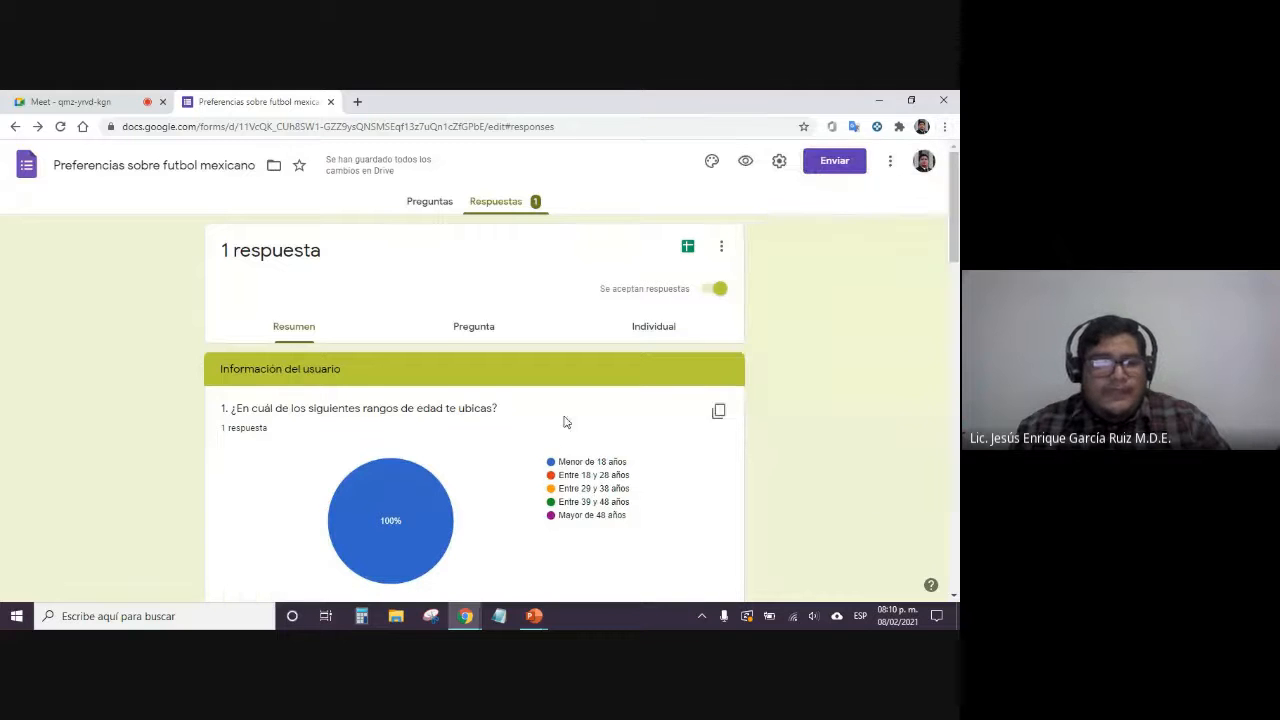
# Examine the summary charts of the responses to the first three survey questions
pyautogui.scroll(-2, 443, 345)
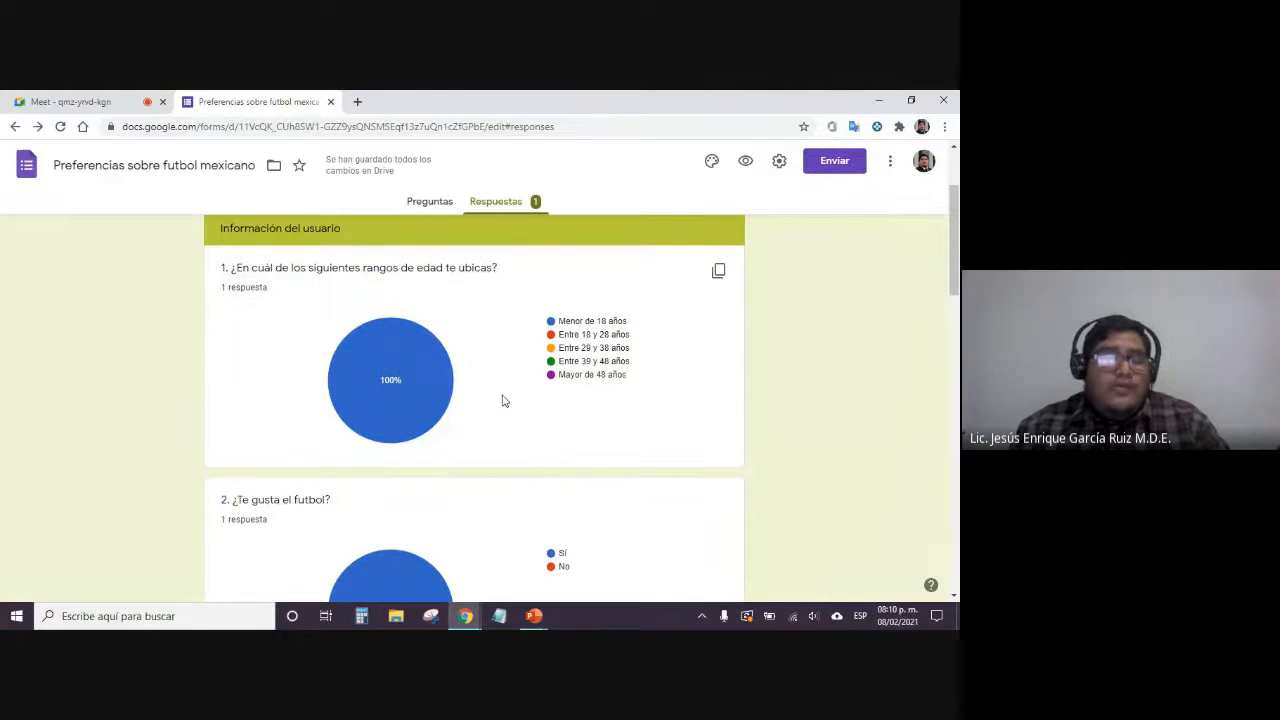
pyautogui.moveTo(405, 400)
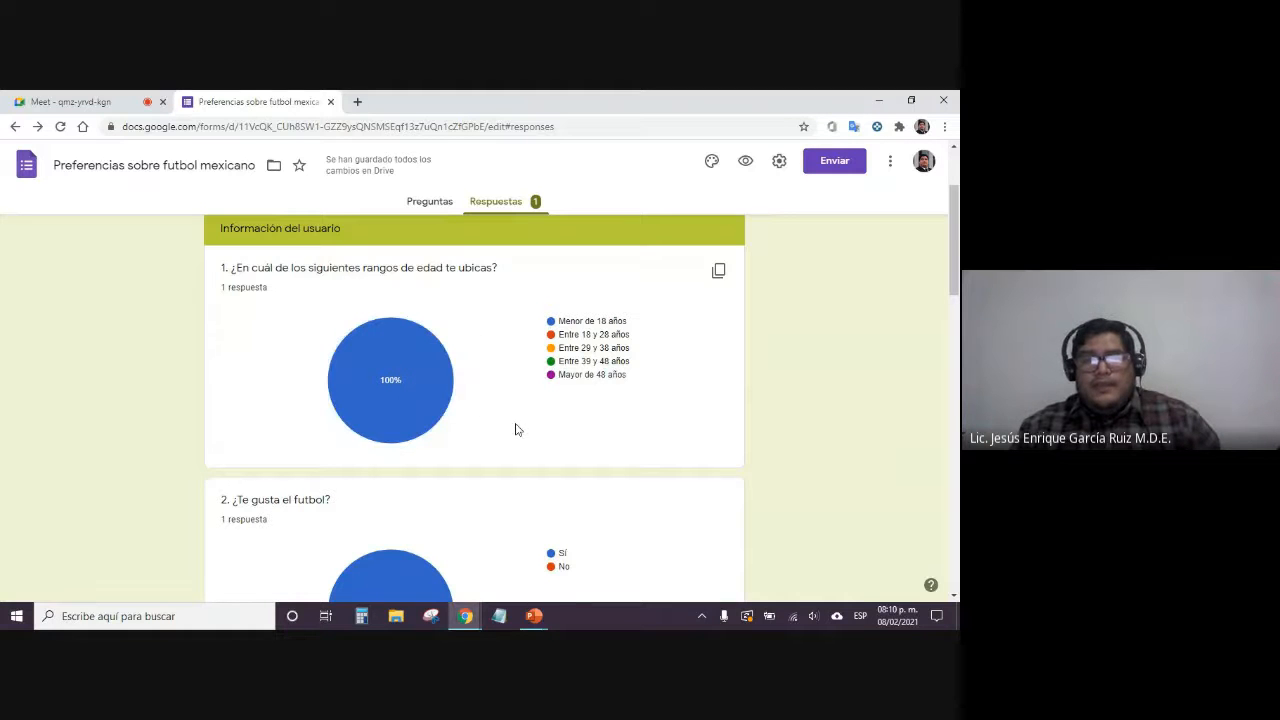
pyautogui.scroll(-4, 517, 427)
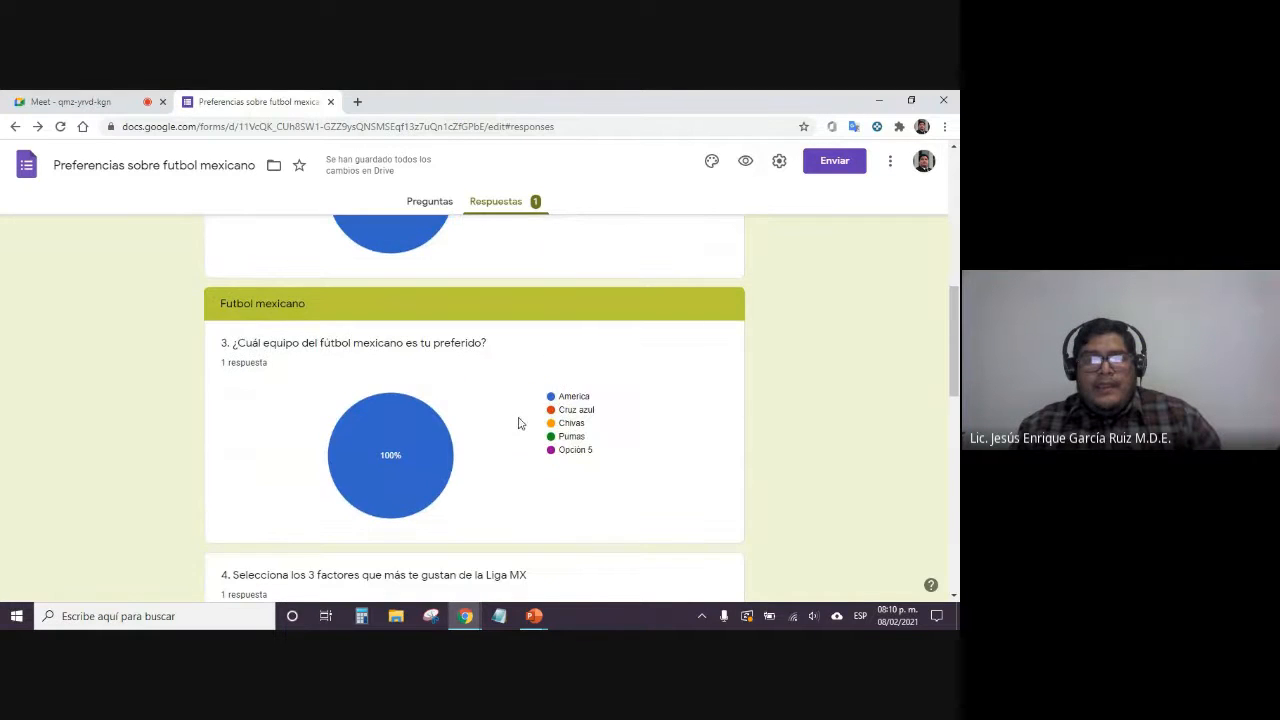
pyautogui.scroll(3, 518, 424)
pyautogui.scroll(1, 517, 423)
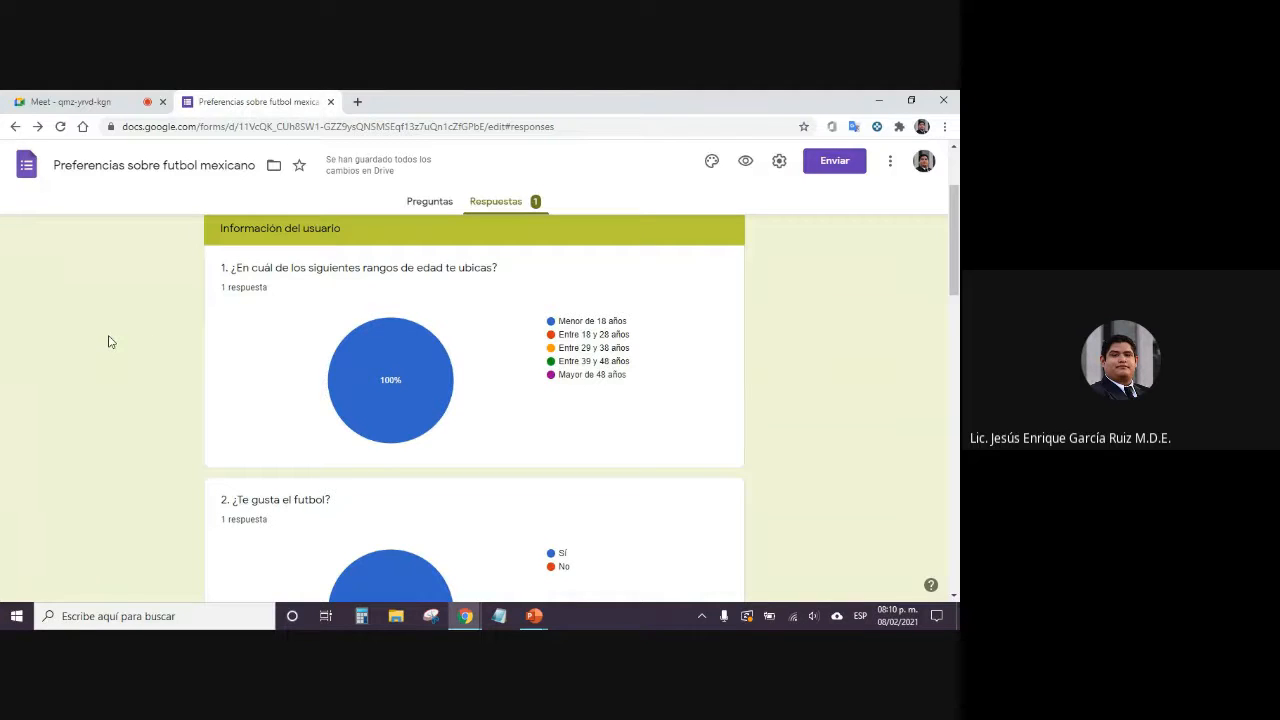
pyautogui.scroll(1, 120, 328)
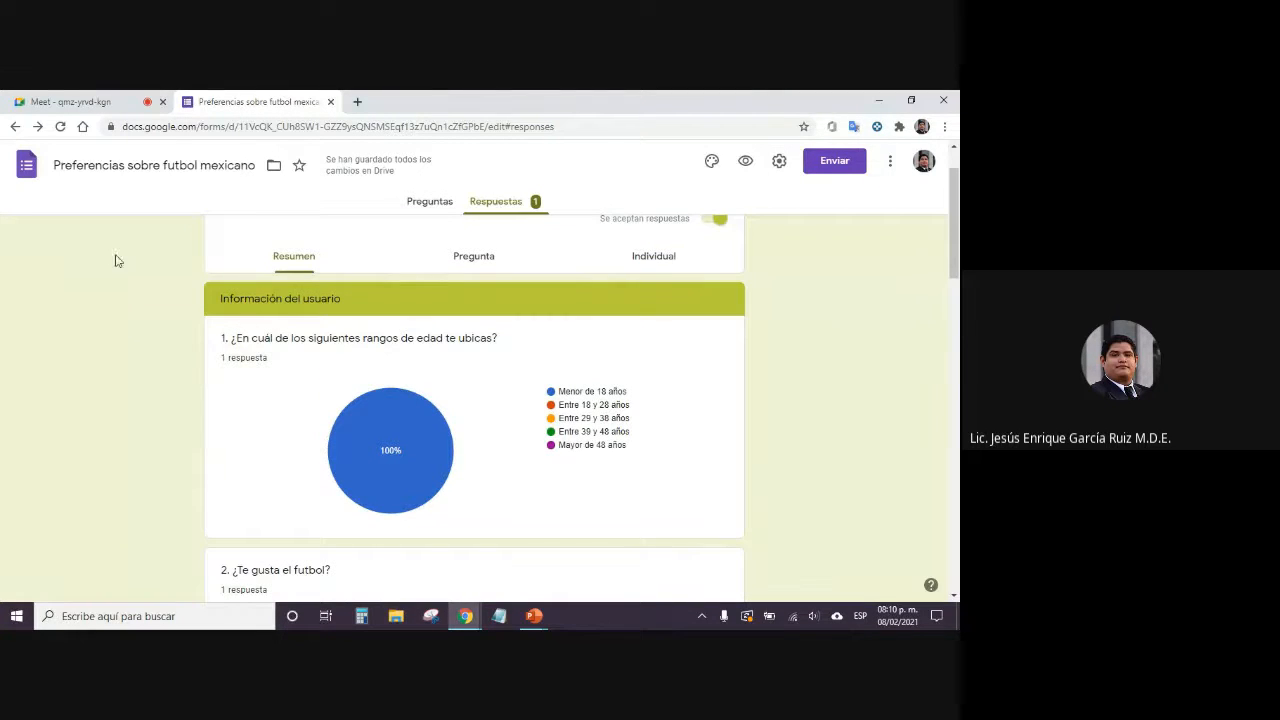
pyautogui.click(98, 99)
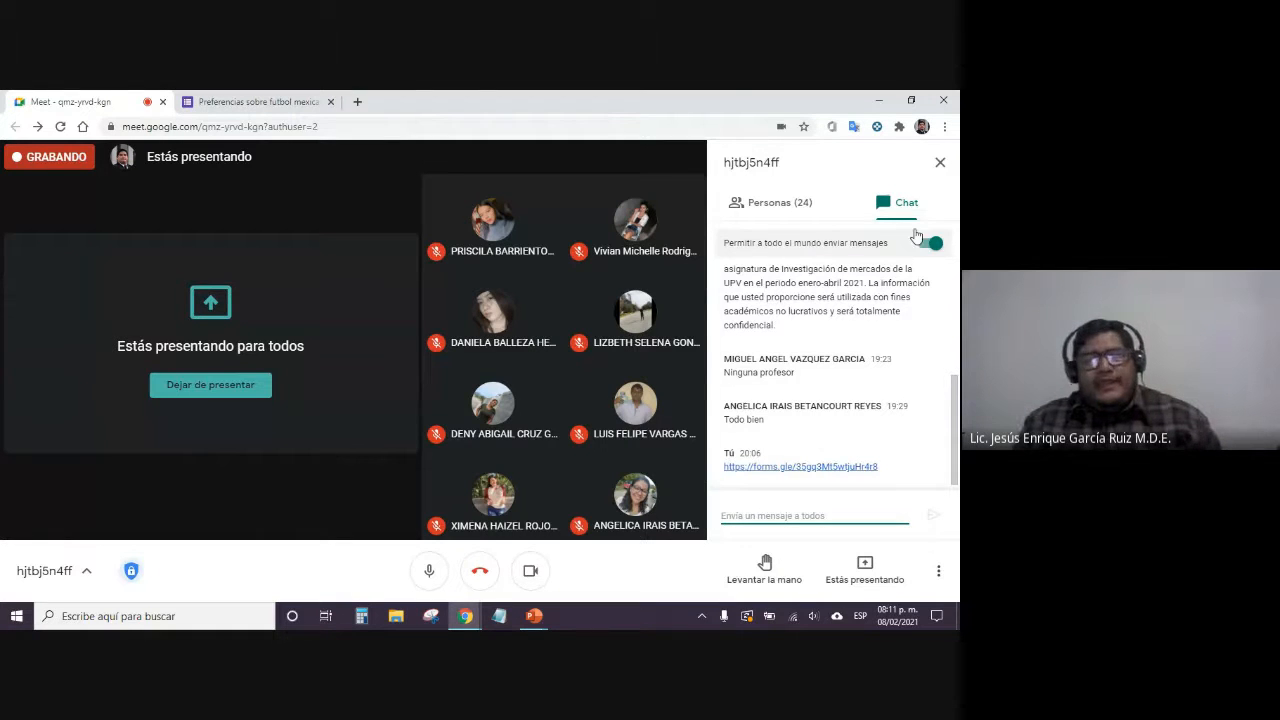
pyautogui.click(940, 162)
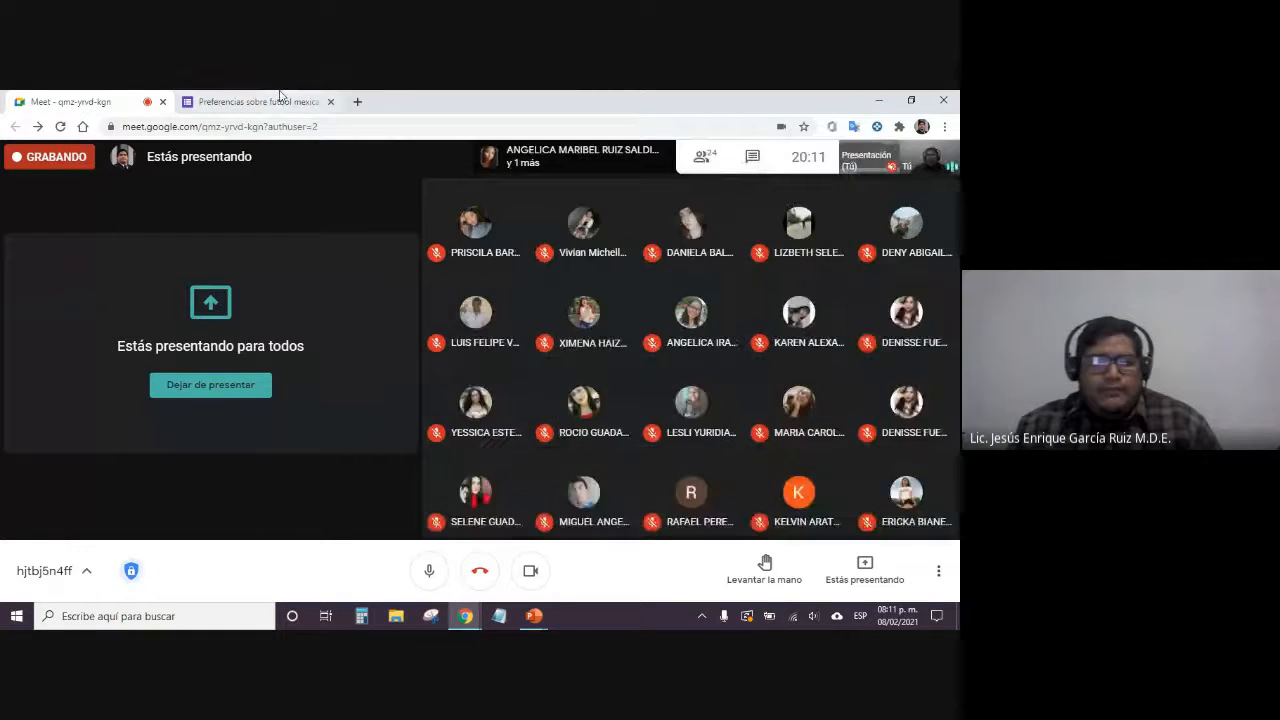
pyautogui.click(280, 96)
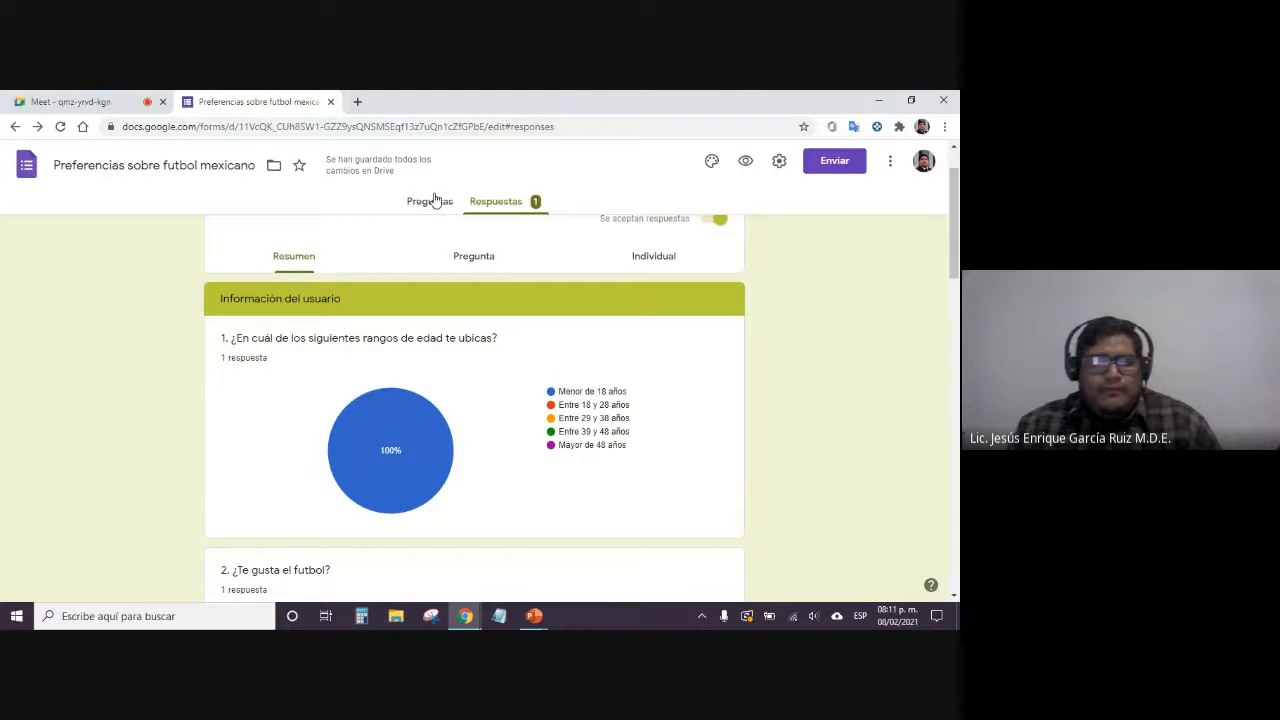
# Switch to the Meet call and open the survey link shared in its chat
pyautogui.click(98, 101)
pyautogui.click(752, 156)
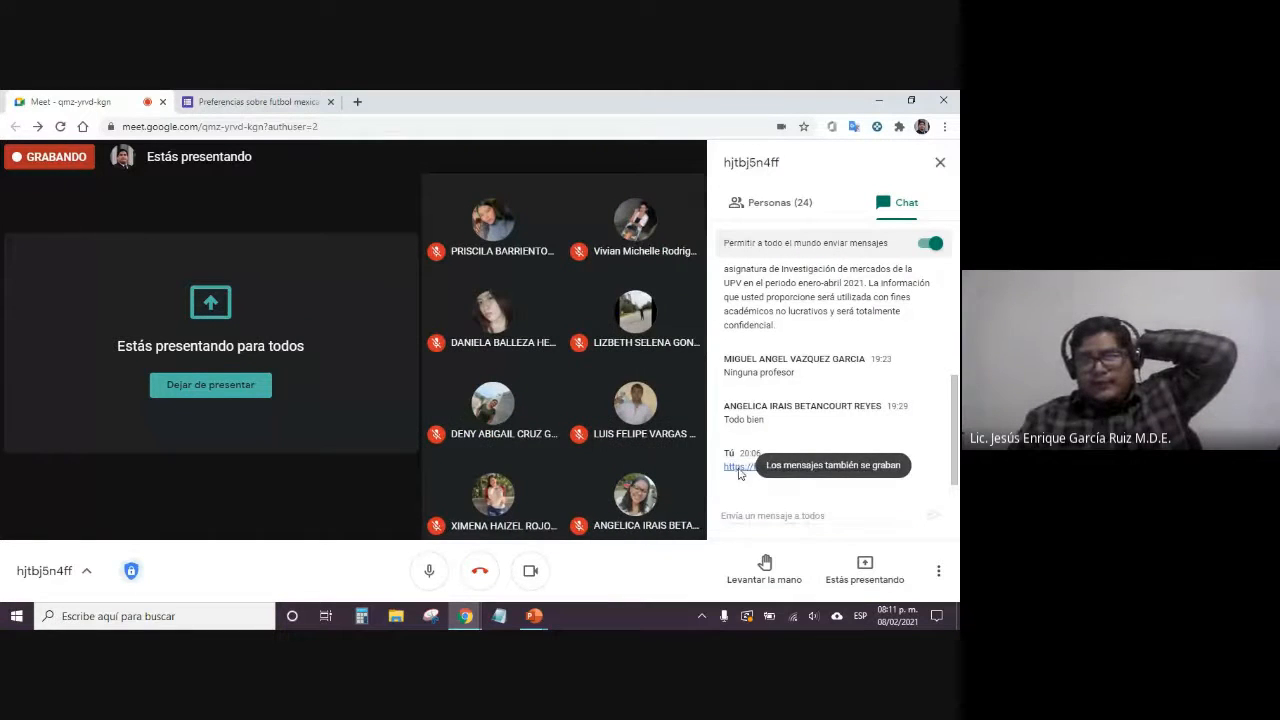
pyautogui.click(754, 467)
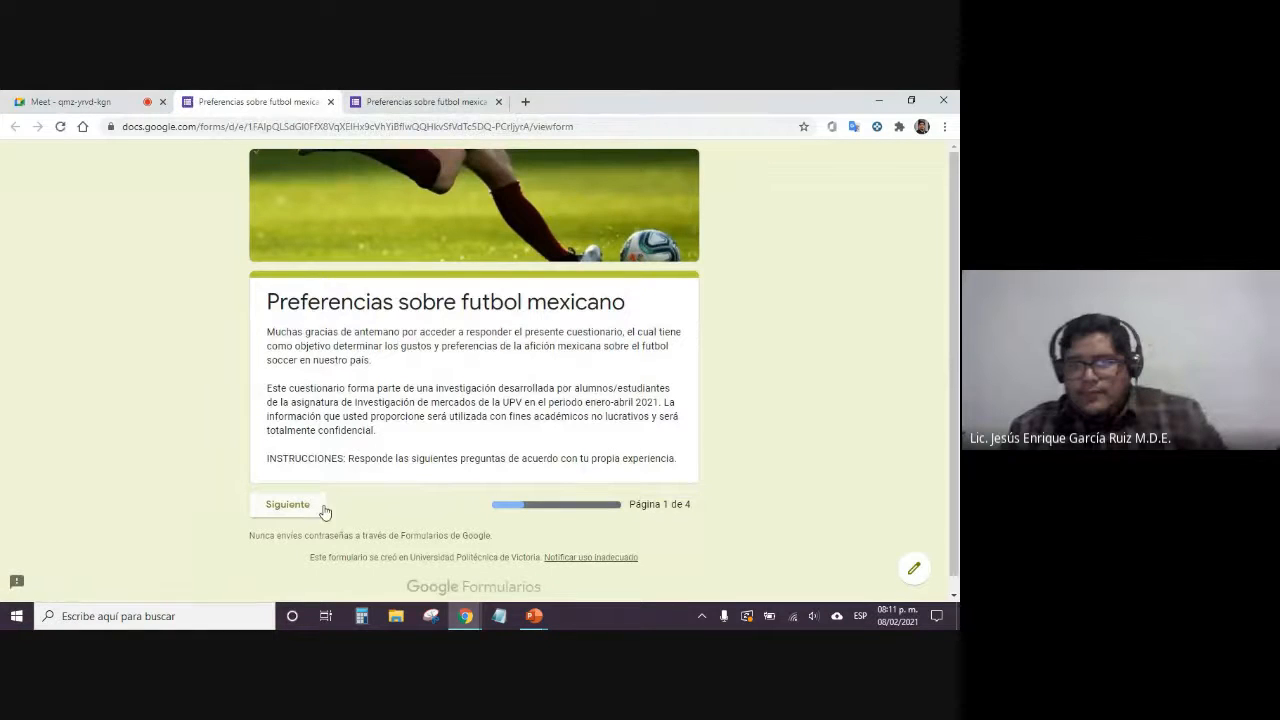
# Complete a response with age range "Entre 29 y 38 años" and "No" to liking football, and submit it
pyautogui.click(315, 508)
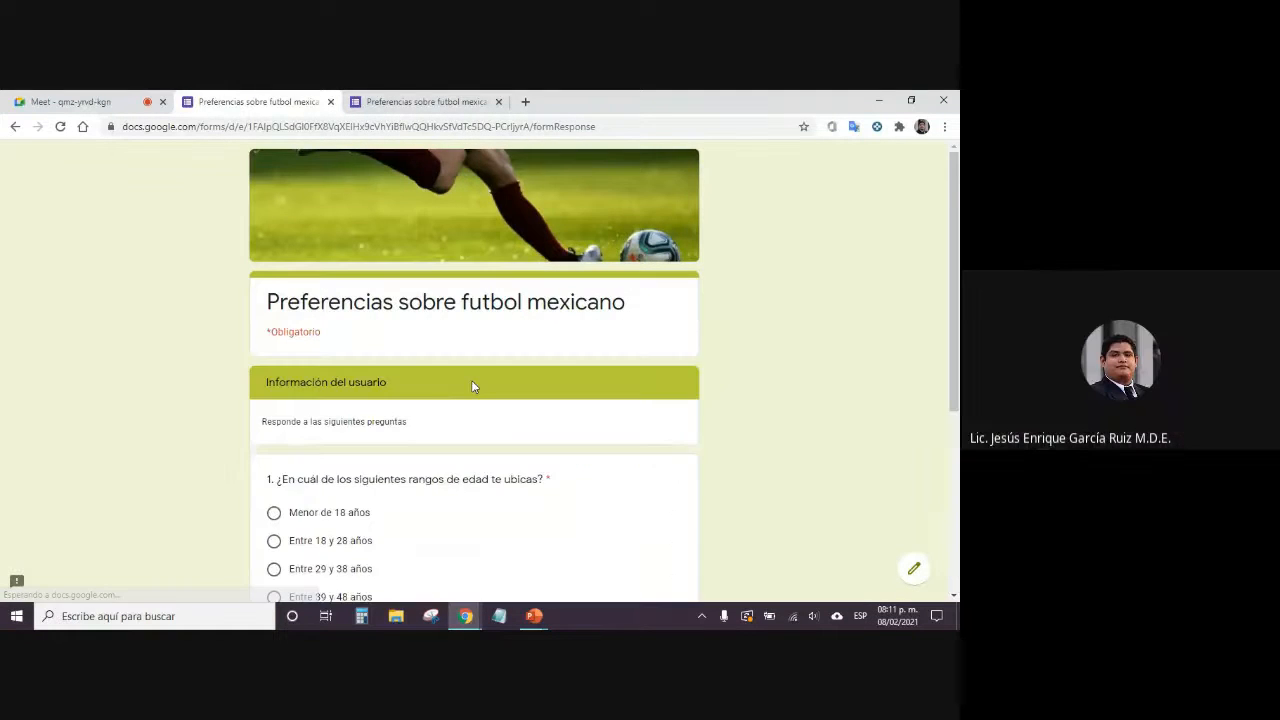
pyautogui.scroll(-2, 465, 395)
pyautogui.click(274, 428)
pyautogui.scroll(-2, 200, 423)
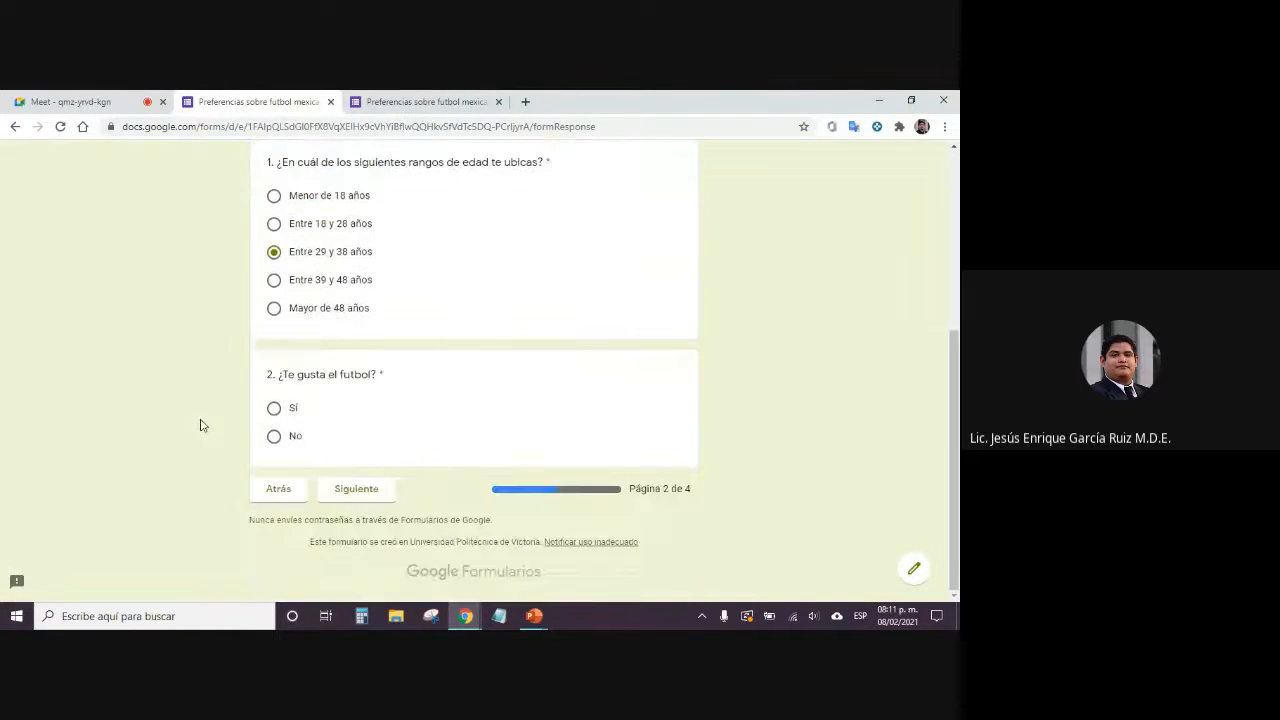
pyautogui.click(273, 437)
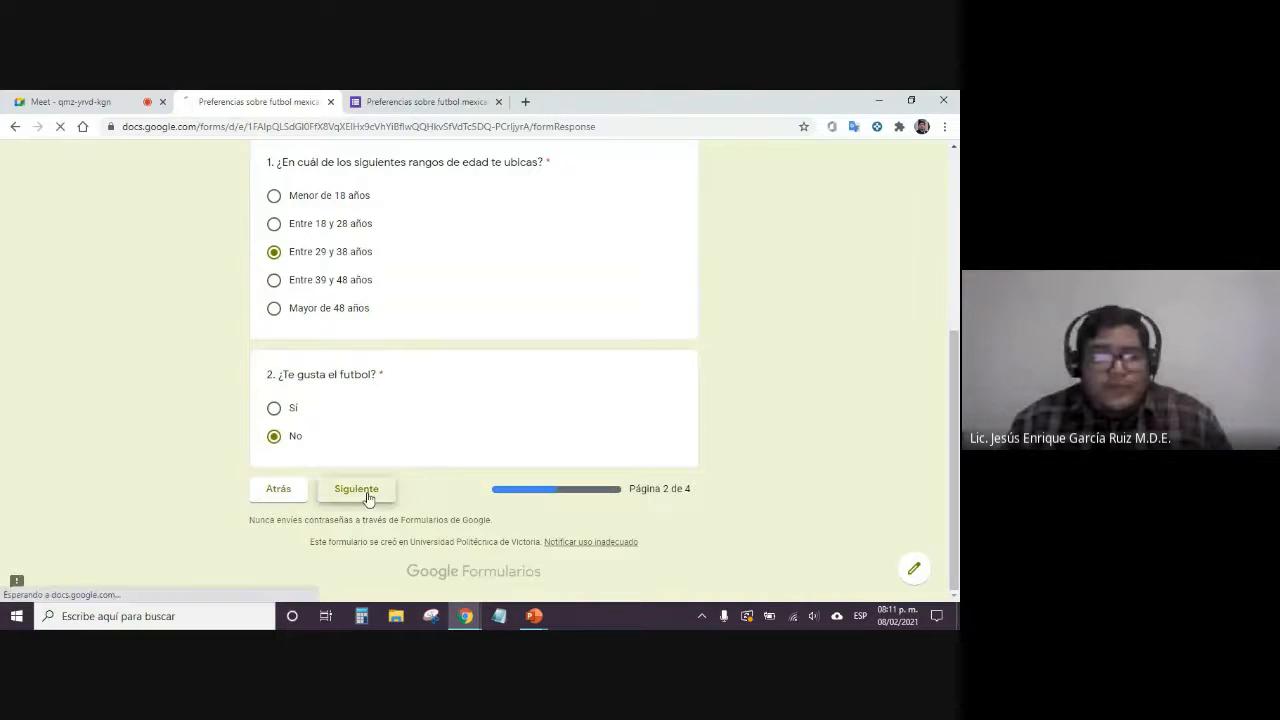
pyautogui.click(360, 489)
pyautogui.click(356, 381)
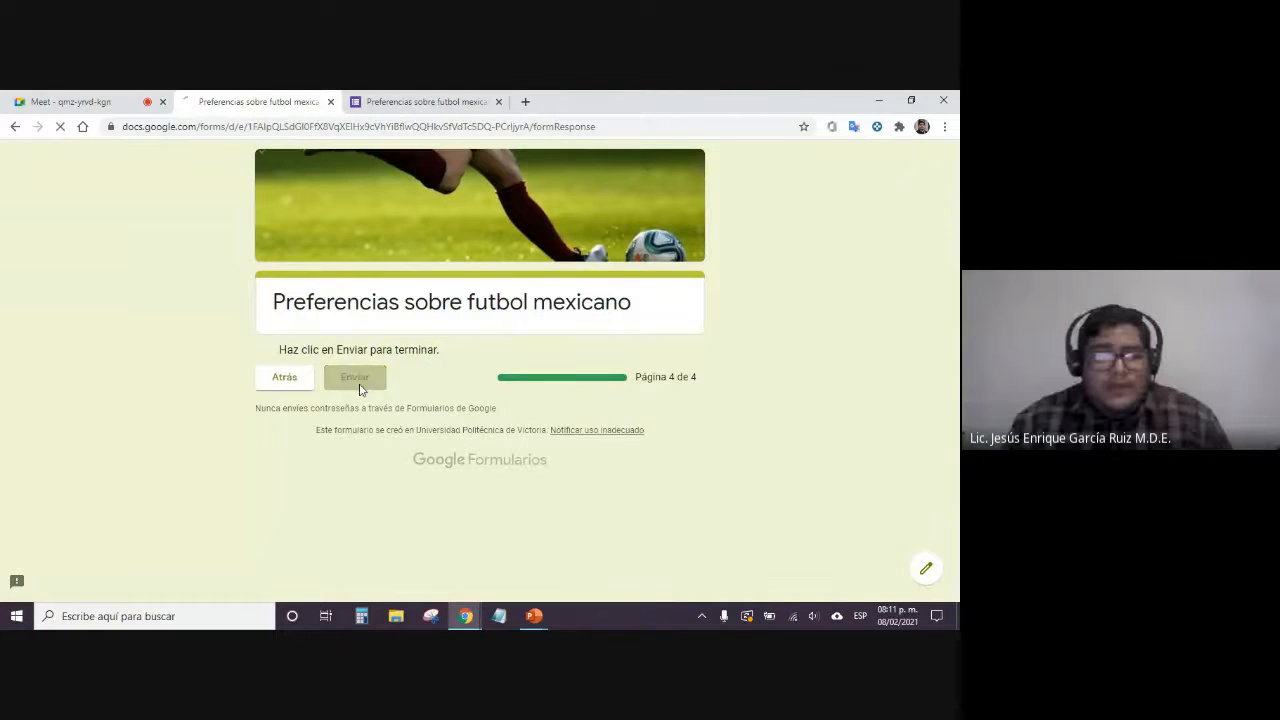
# Start another response with age range "Entre 18 y 28 años" and "Sí" to liking football, and continue to the Futbol mexicano section
pyautogui.scroll(-1, 348, 384)
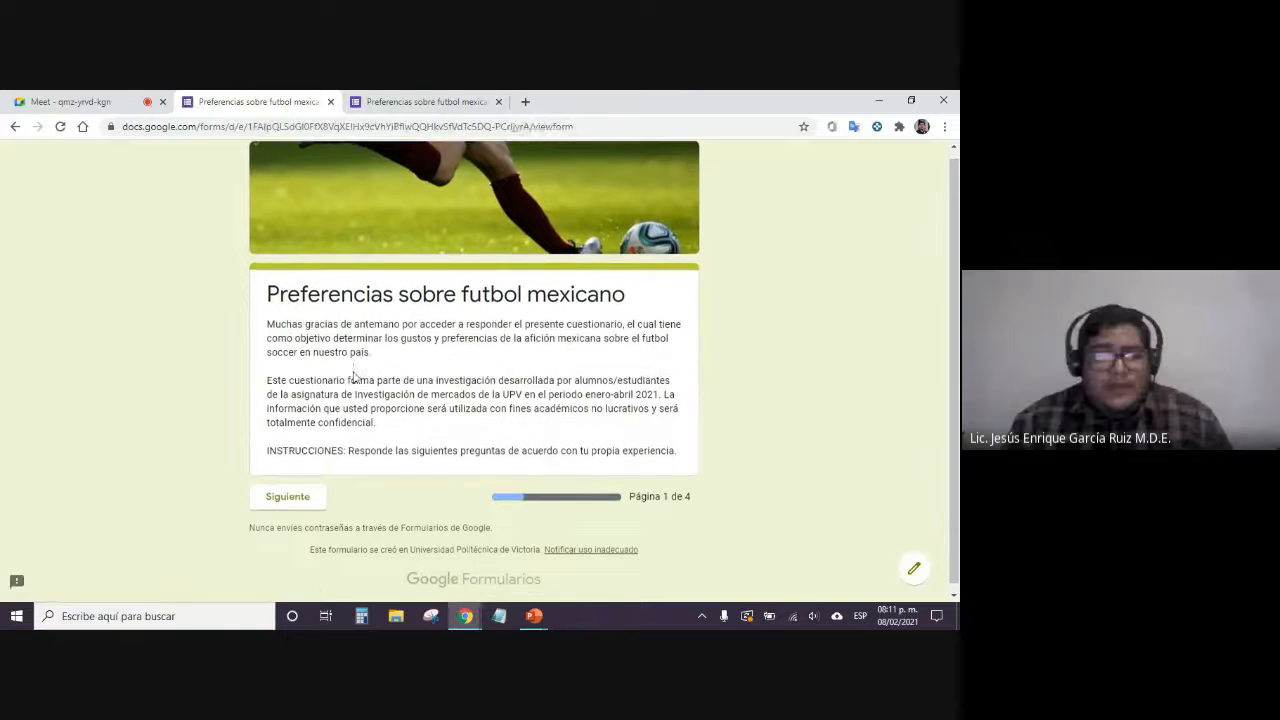
pyautogui.click(287, 490)
pyautogui.scroll(-2, 371, 423)
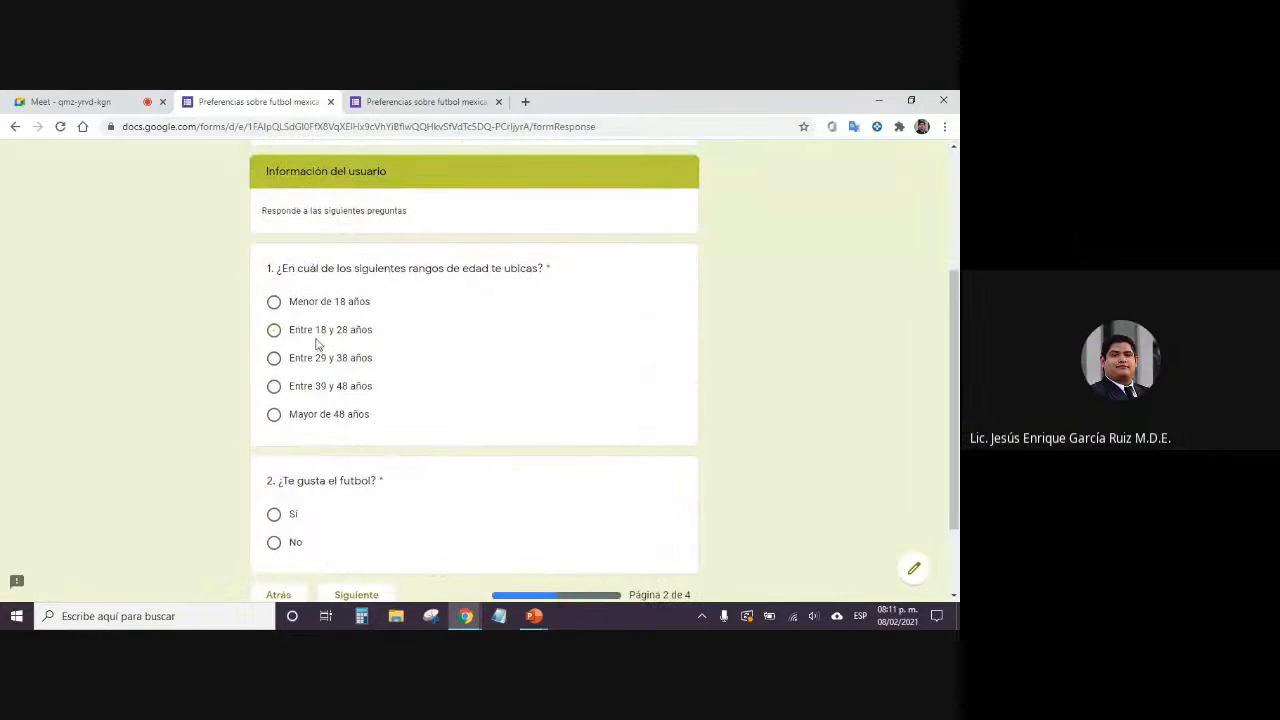
pyautogui.scroll(-2, 322, 428)
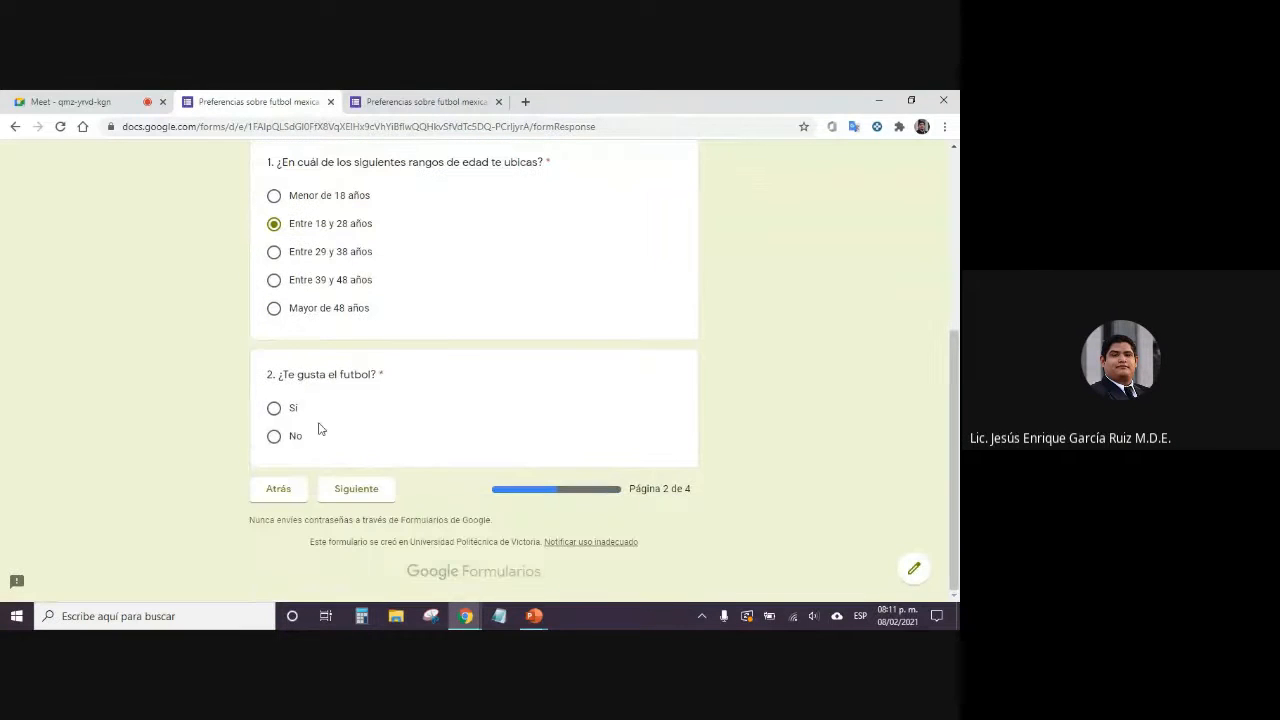
pyautogui.click(341, 499)
# Answer Chivas as the preferred team and mark Jugadores, Uniformes and Transmisiones as the three Liga MX factors, continuing to the last section
pyautogui.scroll(-4, 366, 450)
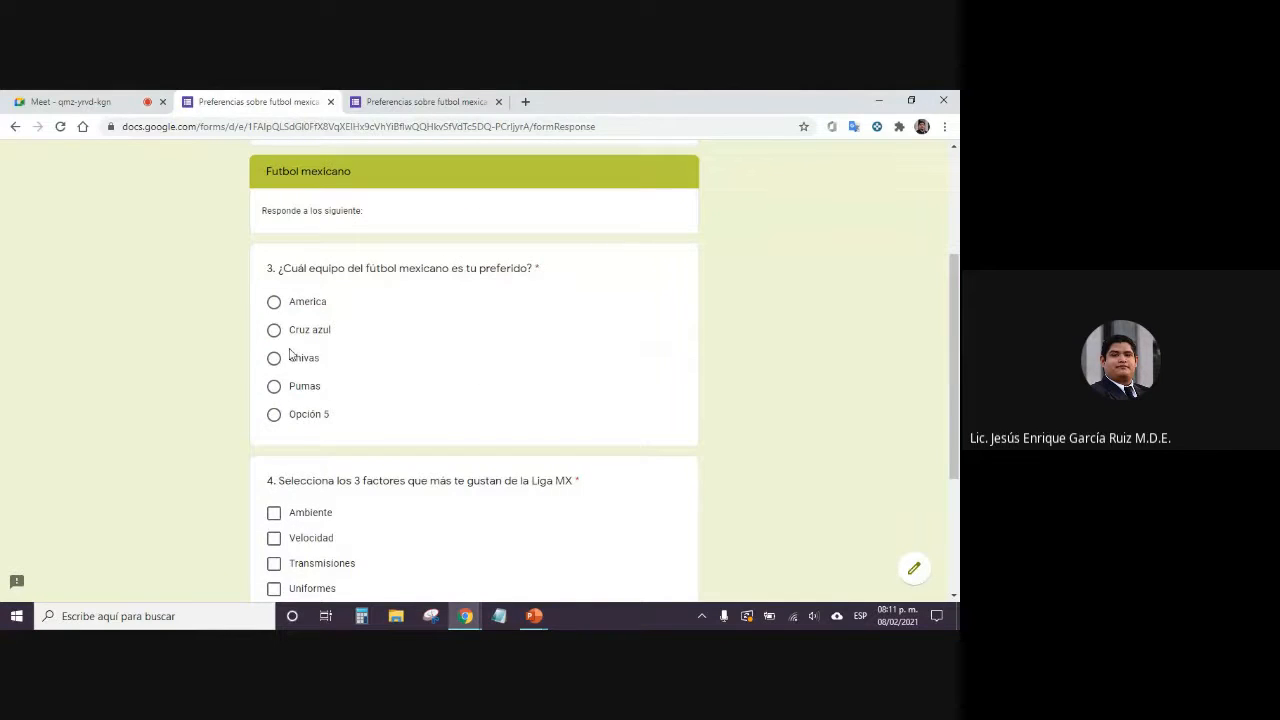
pyautogui.click(295, 369)
pyautogui.scroll(-2, 303, 441)
pyautogui.click(306, 403)
pyautogui.click(310, 378)
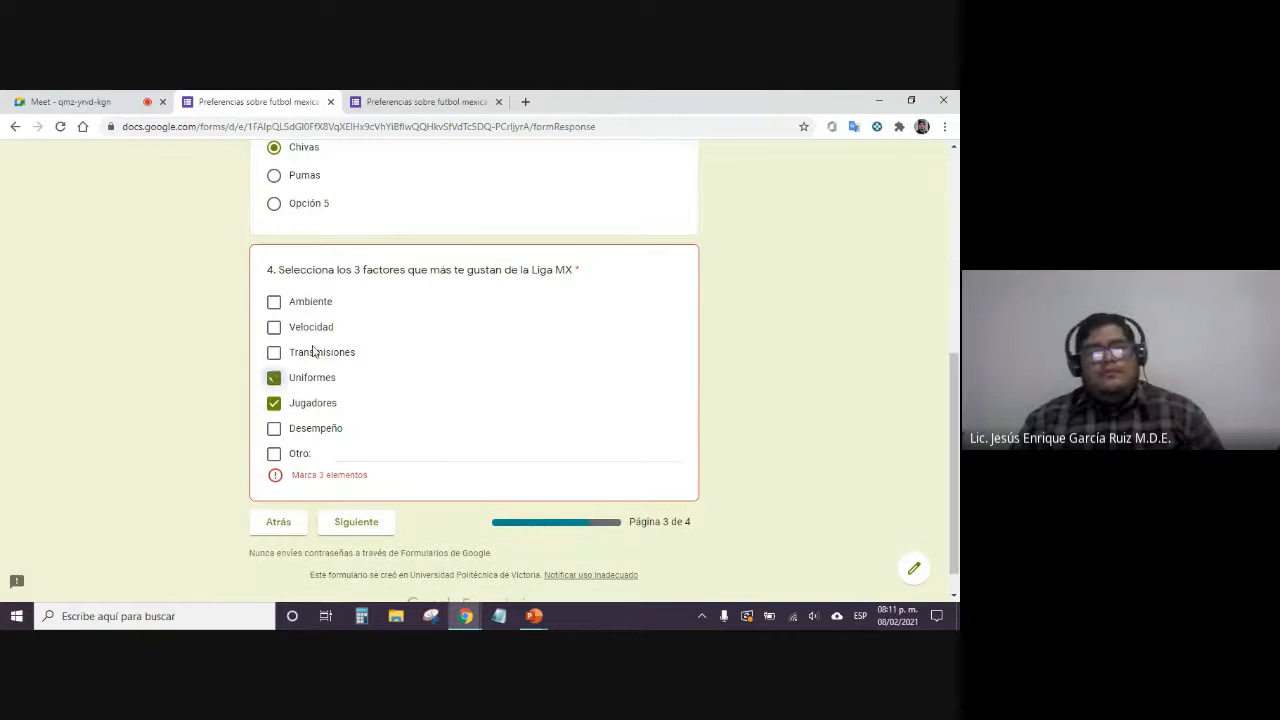
pyautogui.click(314, 352)
pyautogui.click(362, 506)
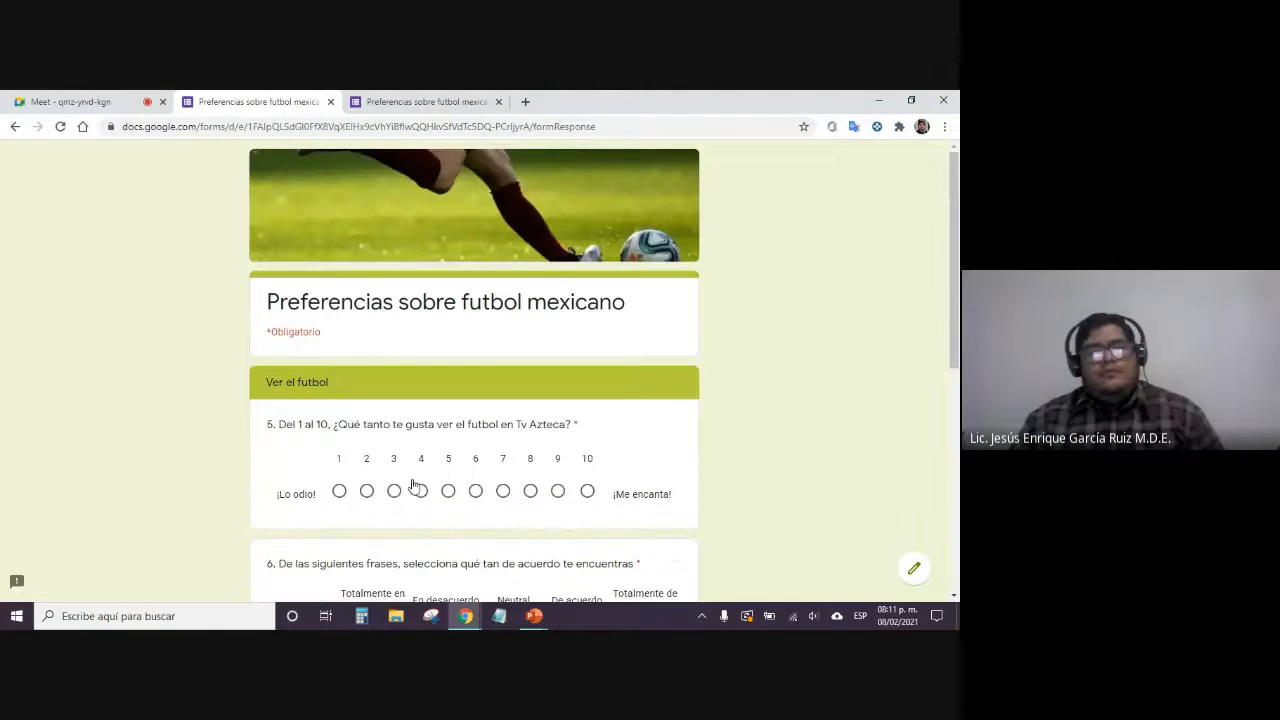
# Rate question 5 as 4, answer question 6's rows De acuerdo, Neutral, De acuerdo and De acuerdo, and submit the response
pyautogui.click(421, 492)
pyautogui.scroll(-2, 475, 481)
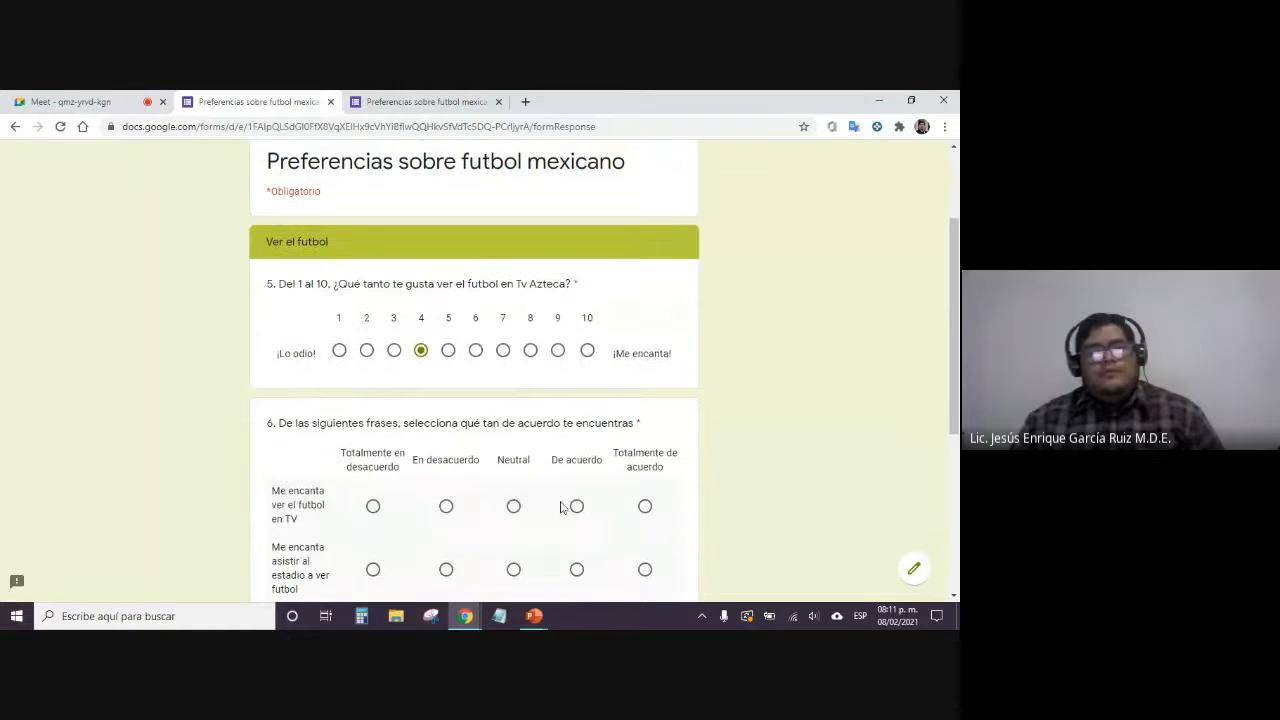
pyautogui.scroll(-3, 562, 508)
pyautogui.click(578, 295)
pyautogui.click(513, 358)
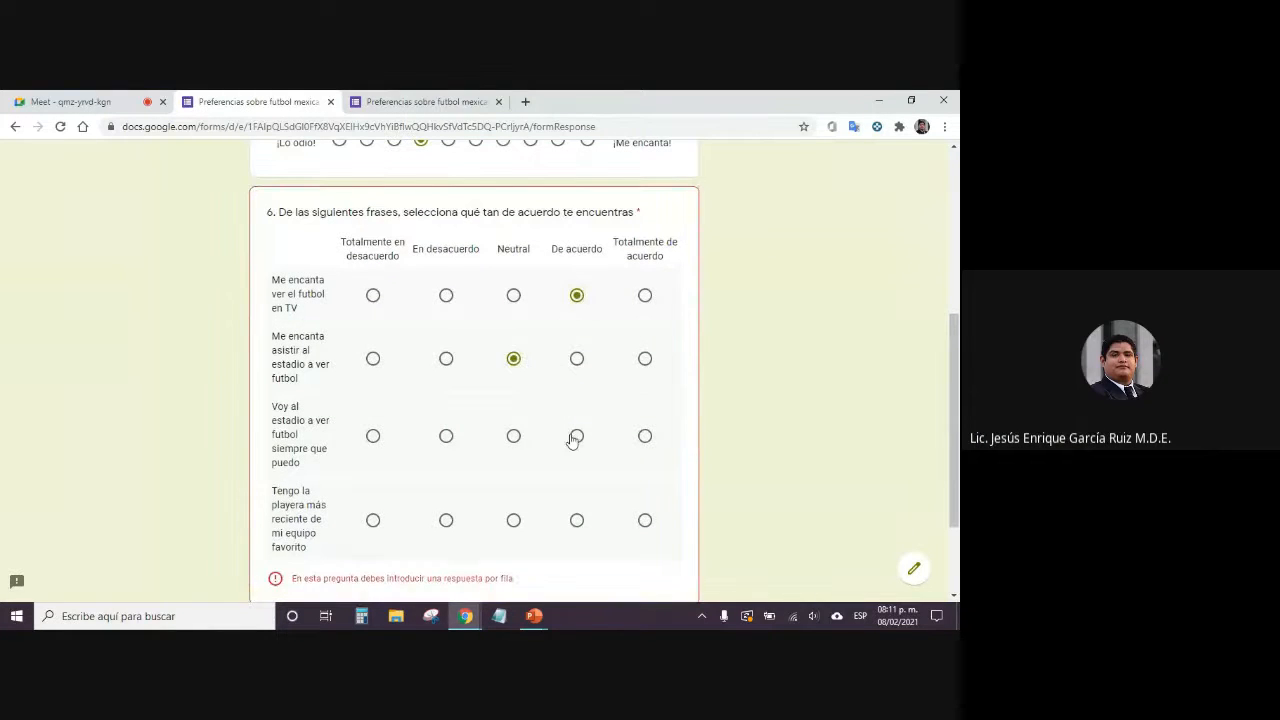
pyautogui.click(576, 436)
pyautogui.click(577, 520)
pyautogui.scroll(-2, 731, 451)
pyautogui.click(363, 490)
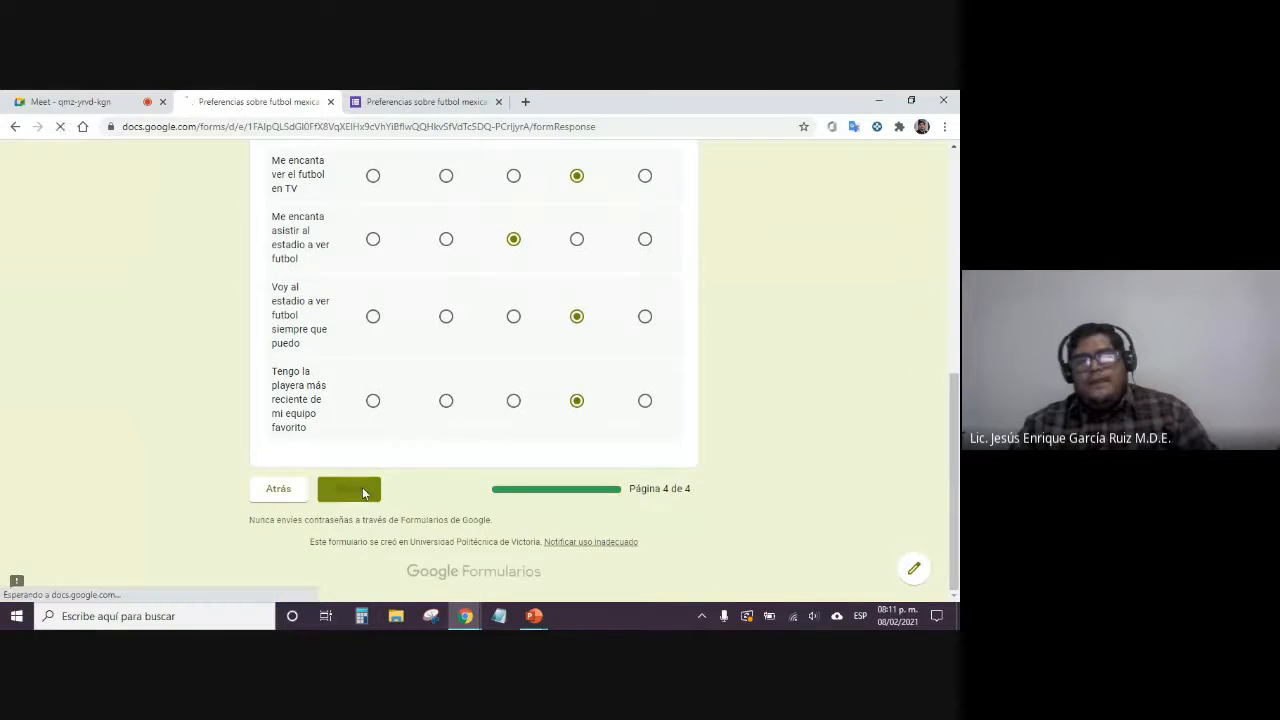
# Start a further response with age range "Entre 29 y 38 años" and "Sí" to liking football, and continue to question 3
pyautogui.click(341, 374)
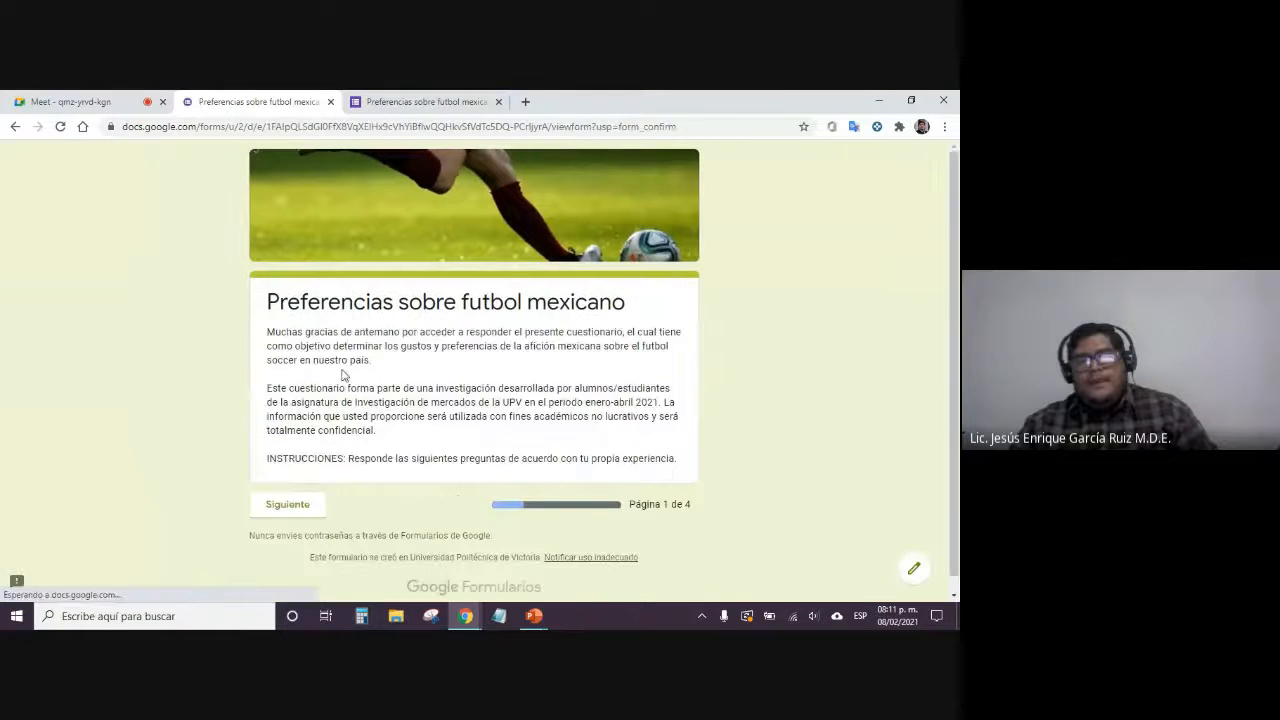
pyautogui.click(288, 506)
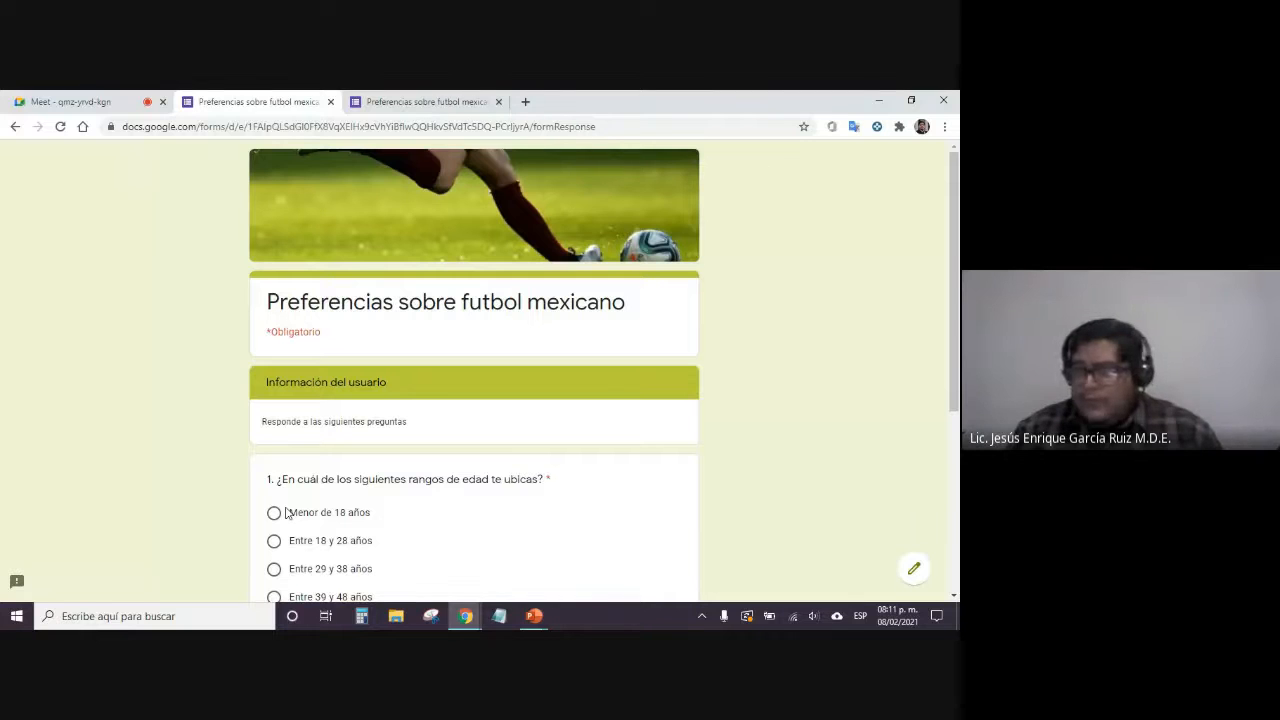
pyautogui.scroll(-3, 300, 480)
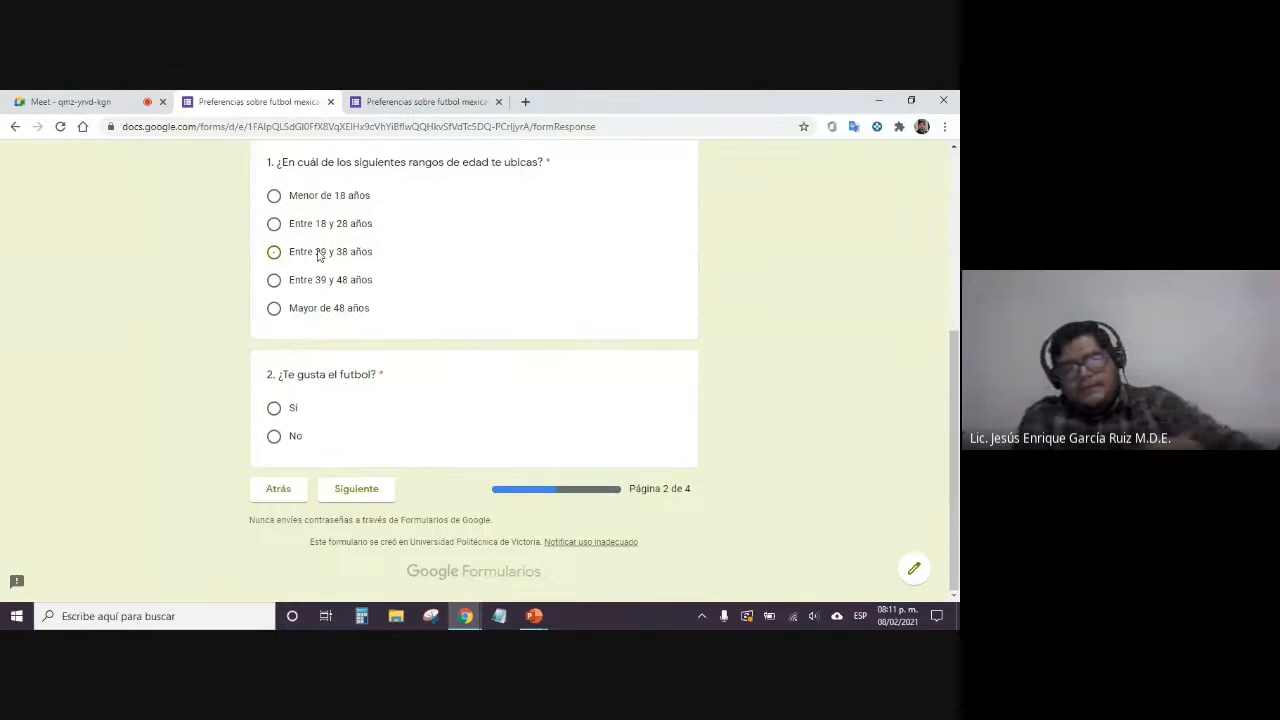
pyautogui.click(370, 502)
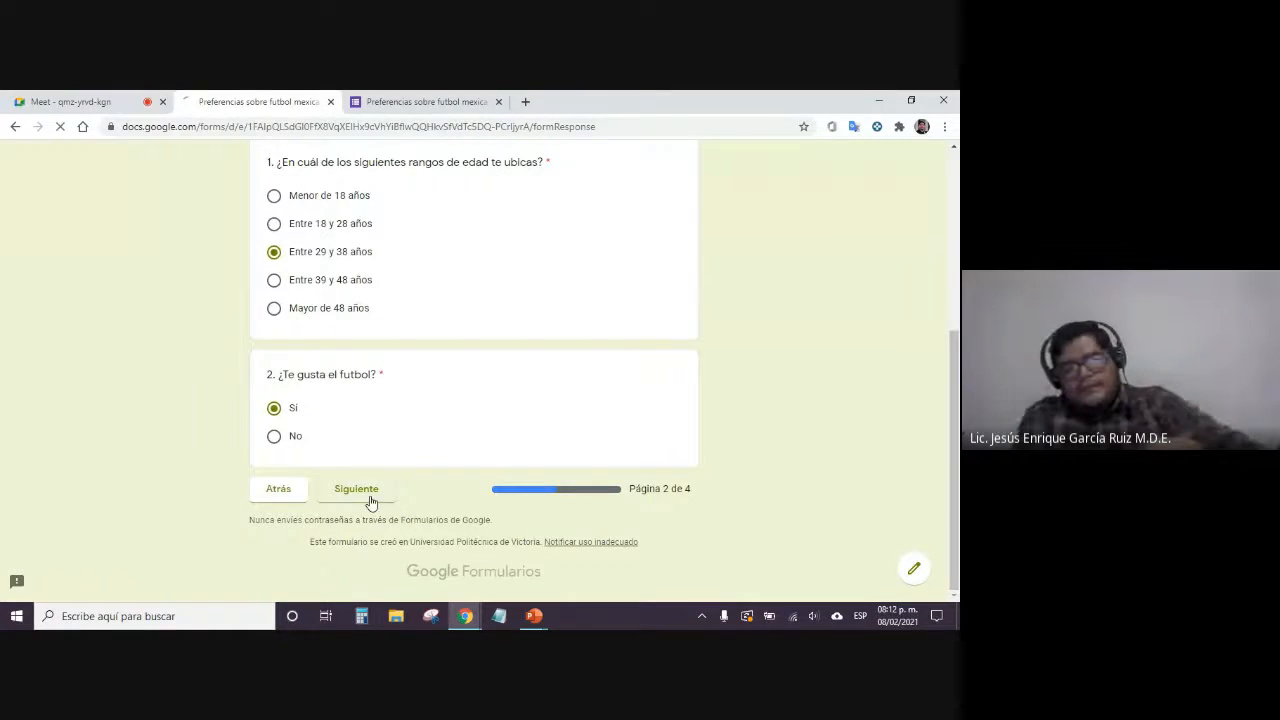
# Answer Cruz azul as the preferred team and mark Velocidad, Transmisiones and Uniformes as the three factors, continuing to the last section
pyautogui.scroll(-2, 334, 427)
pyautogui.click(299, 402)
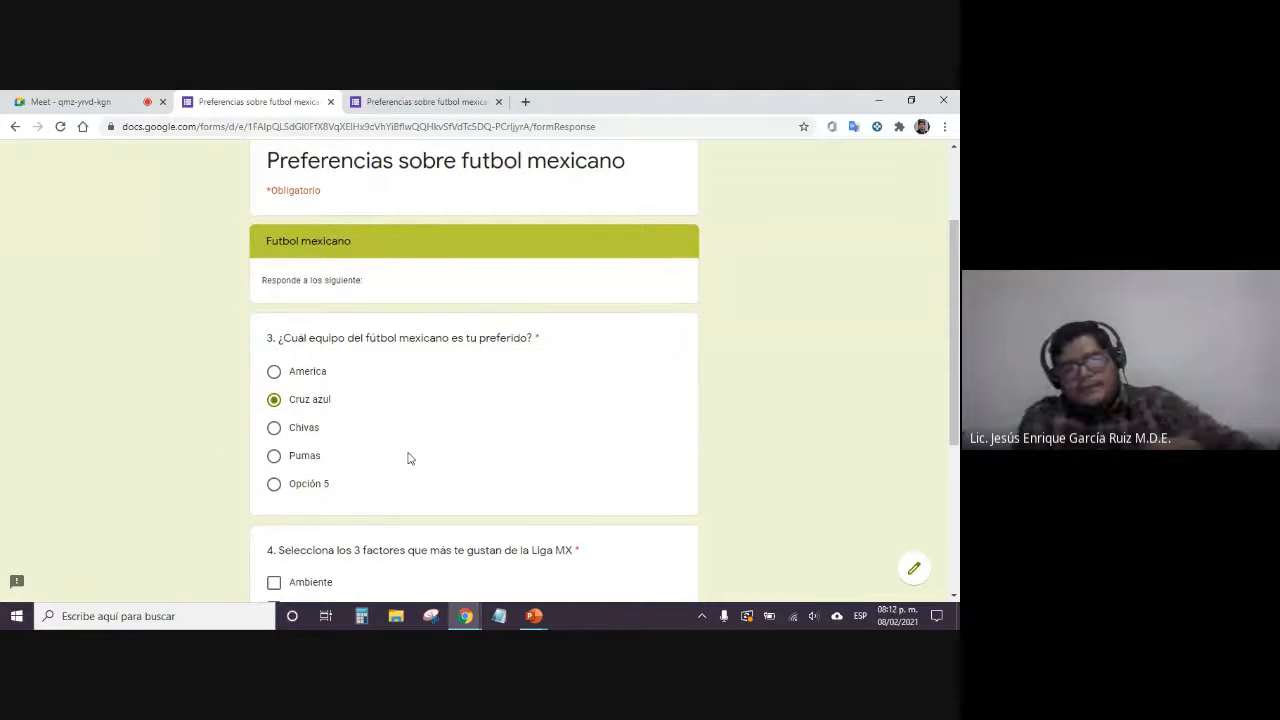
pyautogui.scroll(-2, 291, 408)
pyautogui.click(295, 400)
pyautogui.click(300, 426)
pyautogui.click(306, 451)
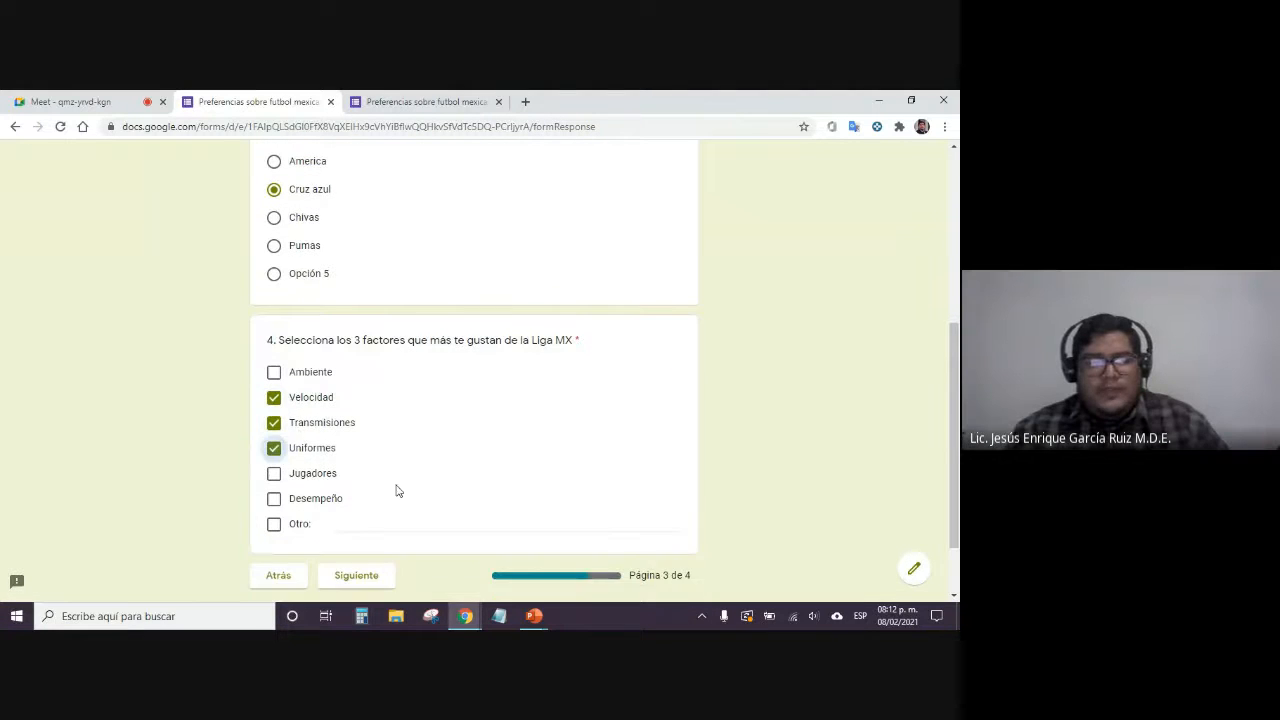
pyautogui.scroll(-2, 397, 491)
pyautogui.click(378, 493)
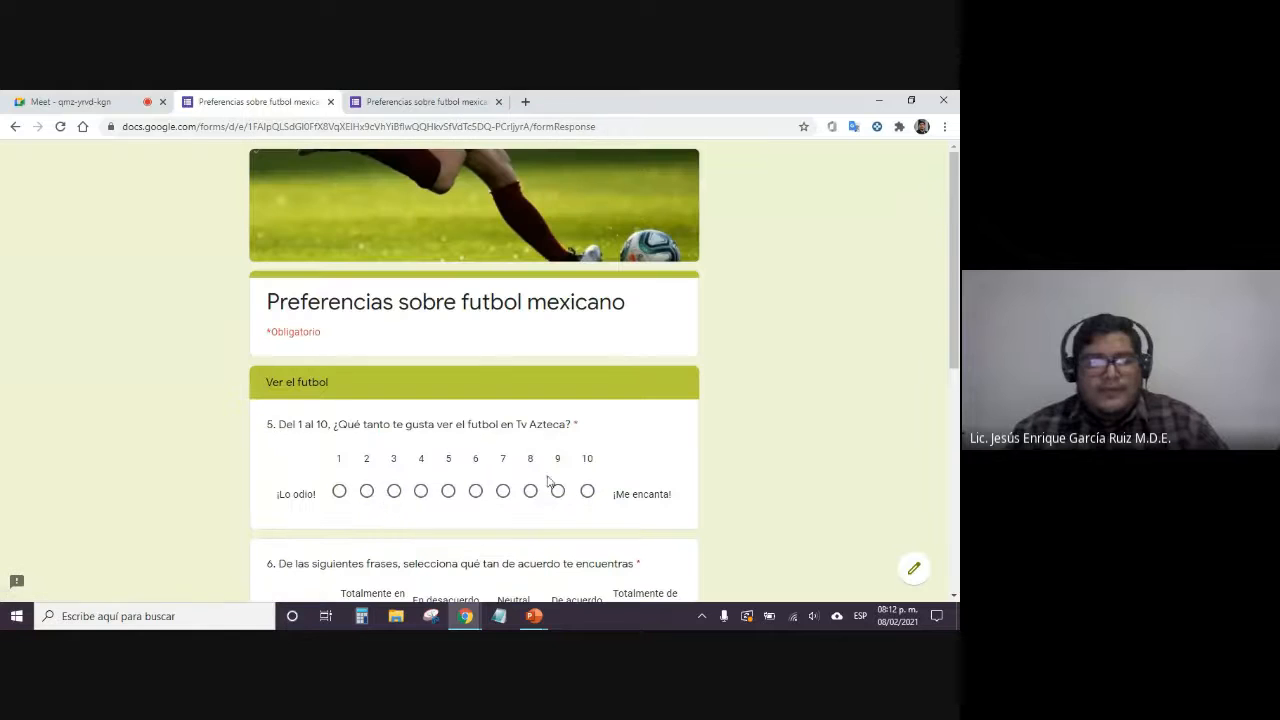
# Rate question 5 as 9, answer question 6's rows Totalmente en desacuerdo, En desacuerdo, Totalmente en desacuerdo and Neutral, and submit the response
pyautogui.click(558, 491)
pyautogui.scroll(-3, 421, 493)
pyautogui.click(372, 366)
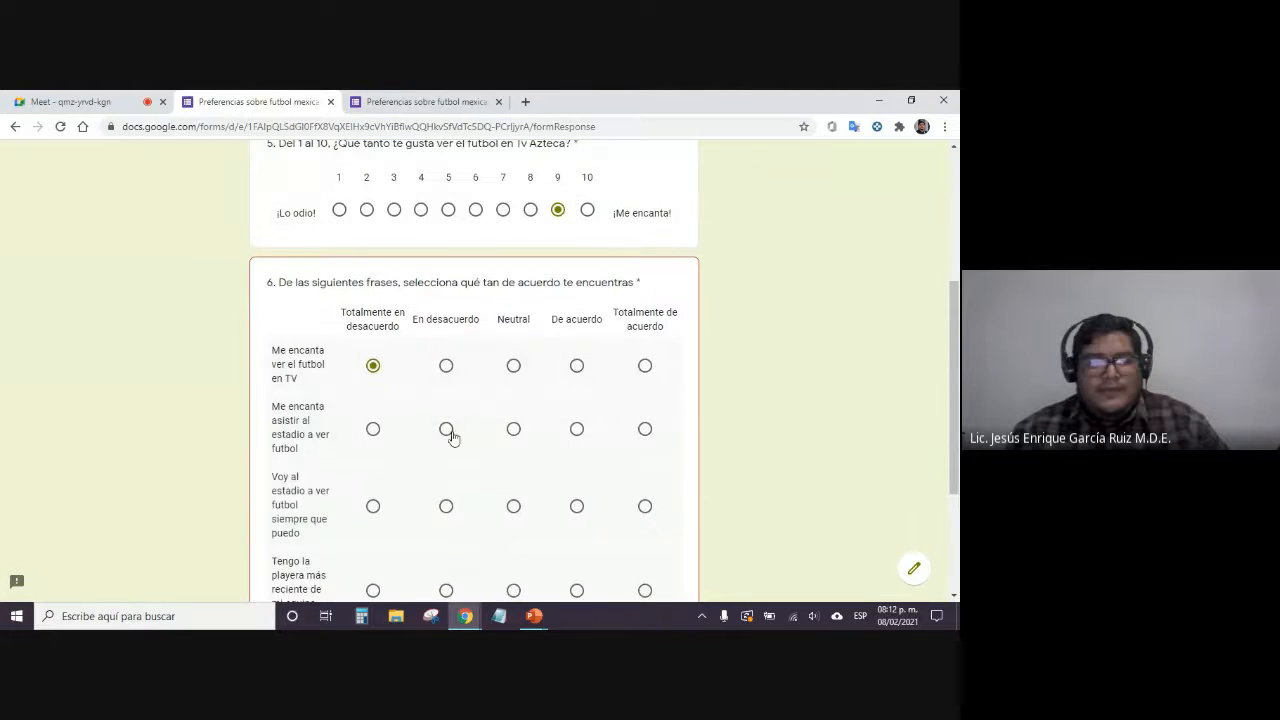
pyautogui.click(372, 506)
pyautogui.scroll(-3, 423, 457)
pyautogui.click(513, 389)
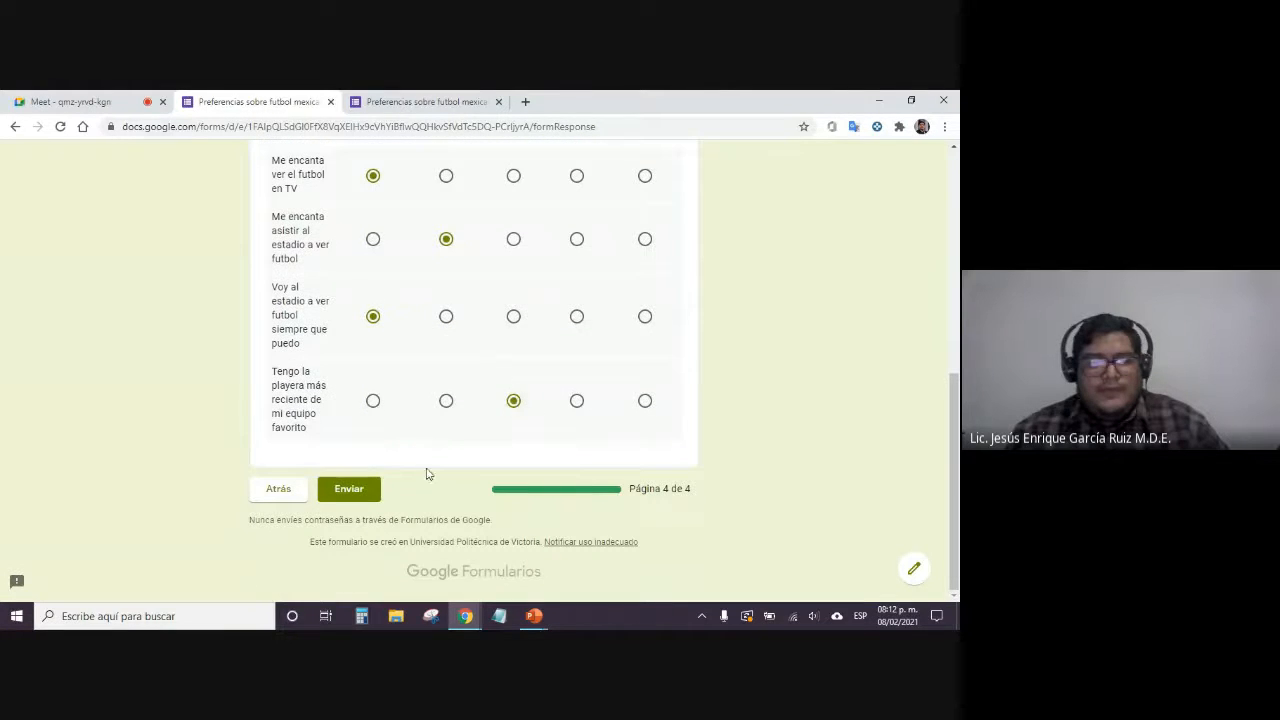
pyautogui.click(350, 489)
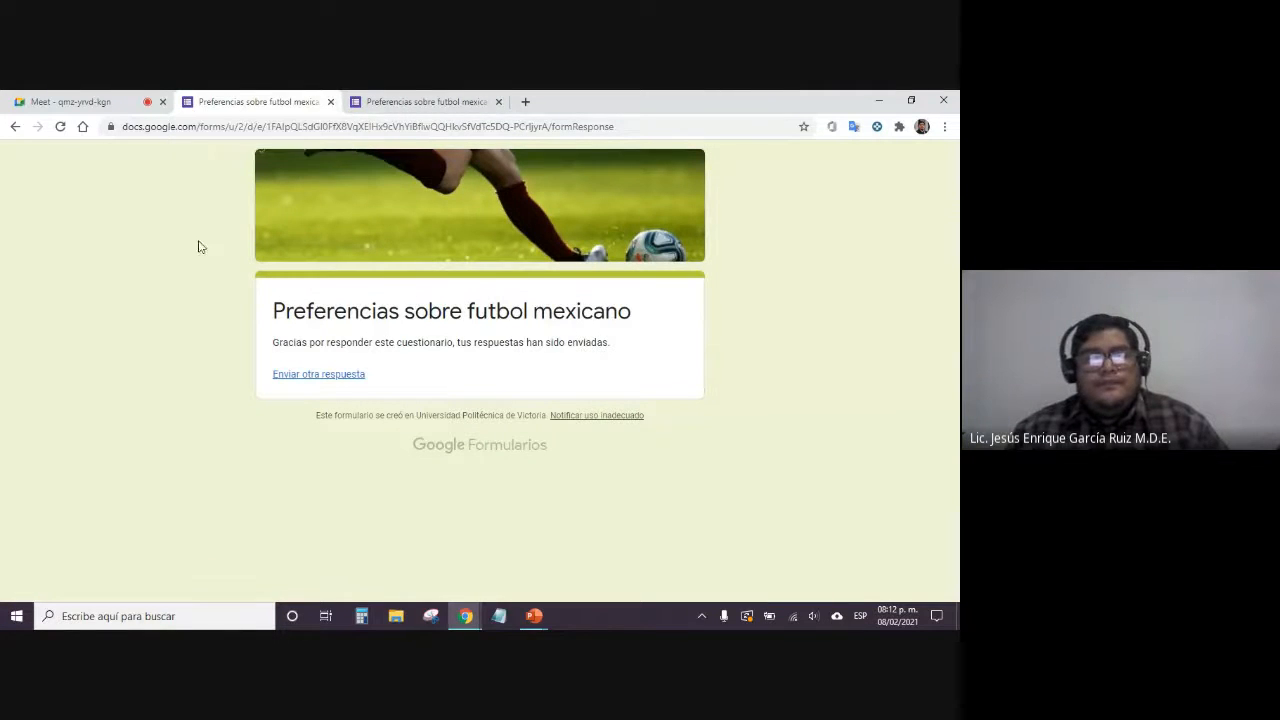
# Close the submitted survey page and return to the responses summary in the form editor
pyautogui.click(381, 104)
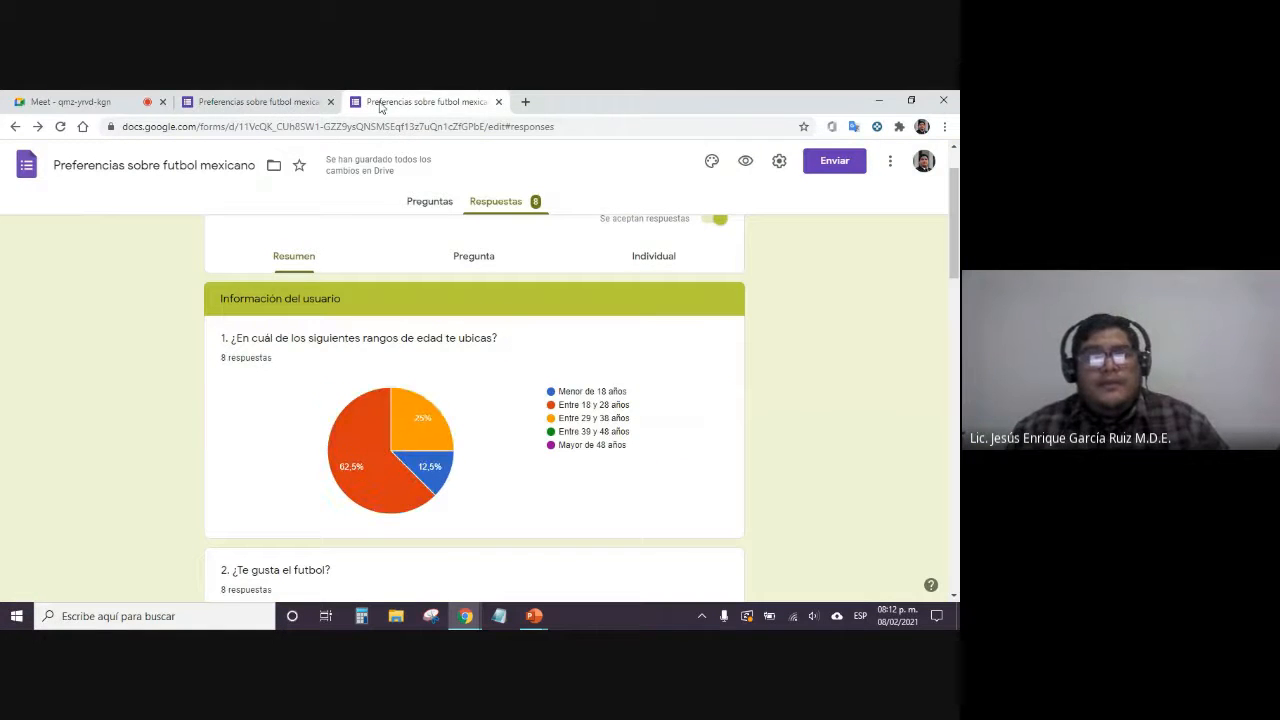
pyautogui.click(262, 100)
pyautogui.click(330, 101)
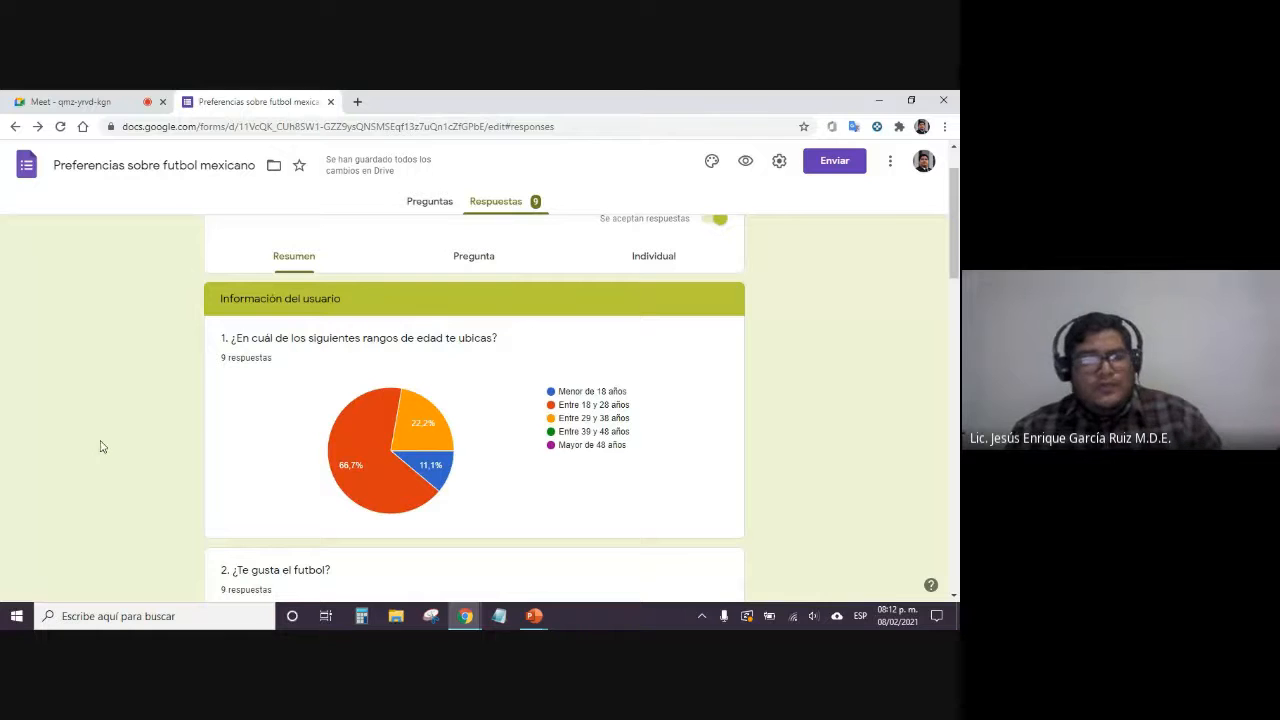
# Enlarge the responses page to 150 % zoom
pyautogui.click(944, 126)
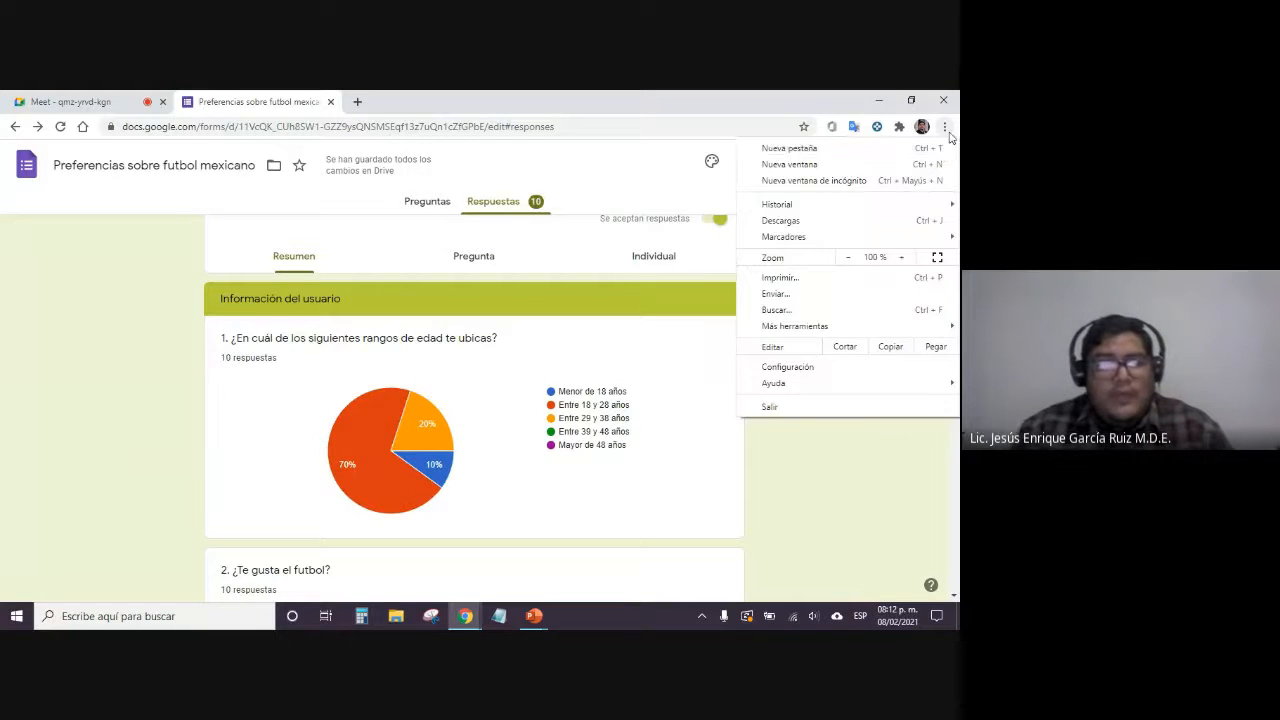
pyautogui.click(901, 257)
pyautogui.click(901, 257)
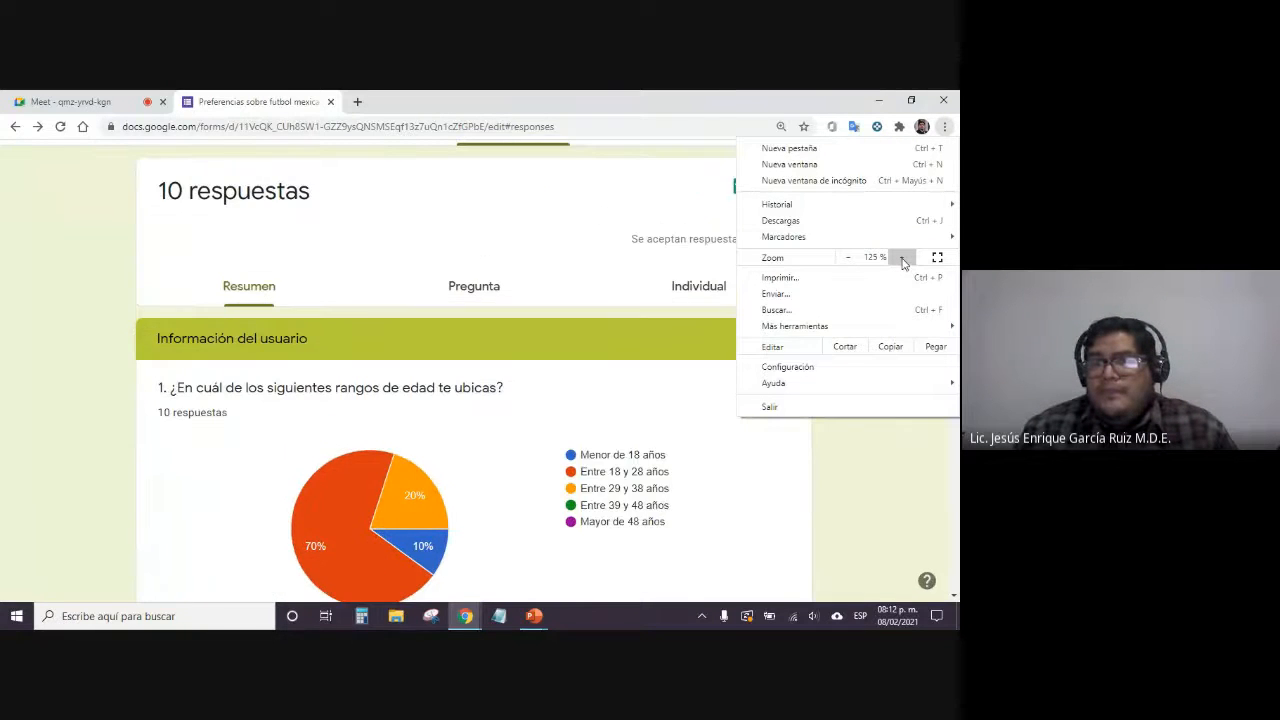
pyautogui.click(901, 257)
pyautogui.click(866, 484)
# Examine question 1's age-range chart and the response total in the summary as new responses arrive
pyautogui.scroll(-2, 867, 482)
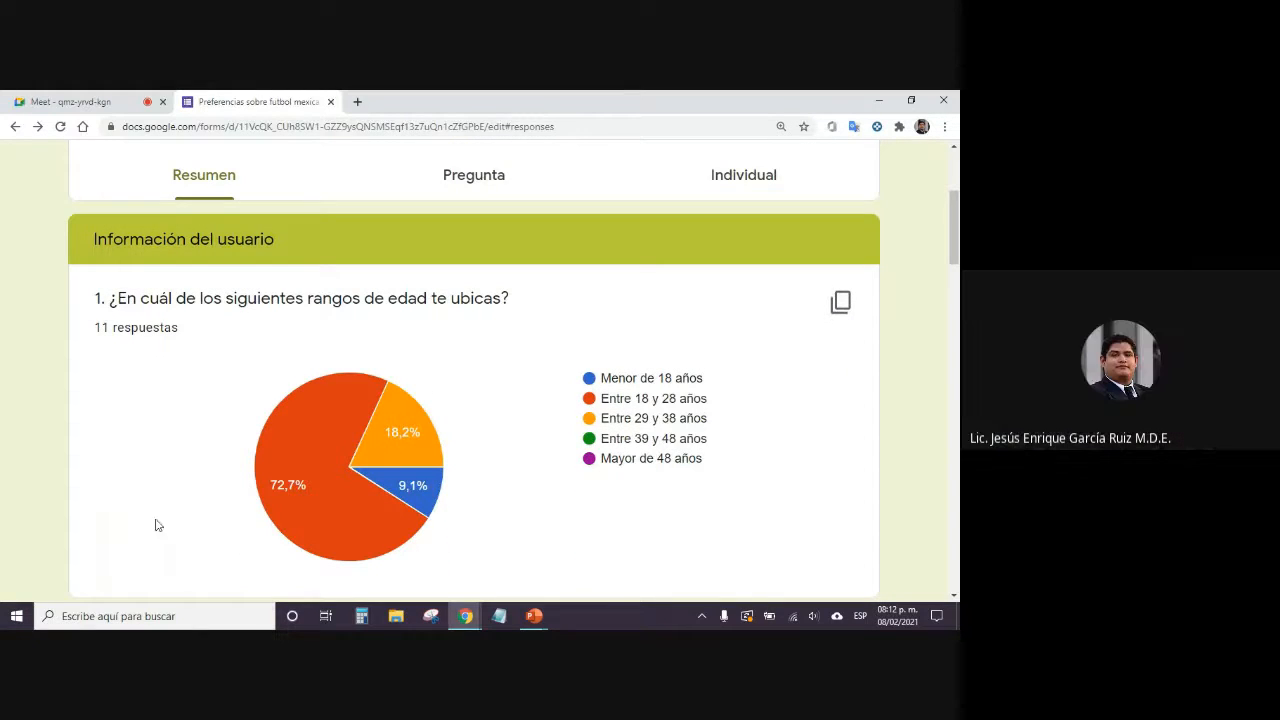
pyautogui.scroll(-1, 152, 510)
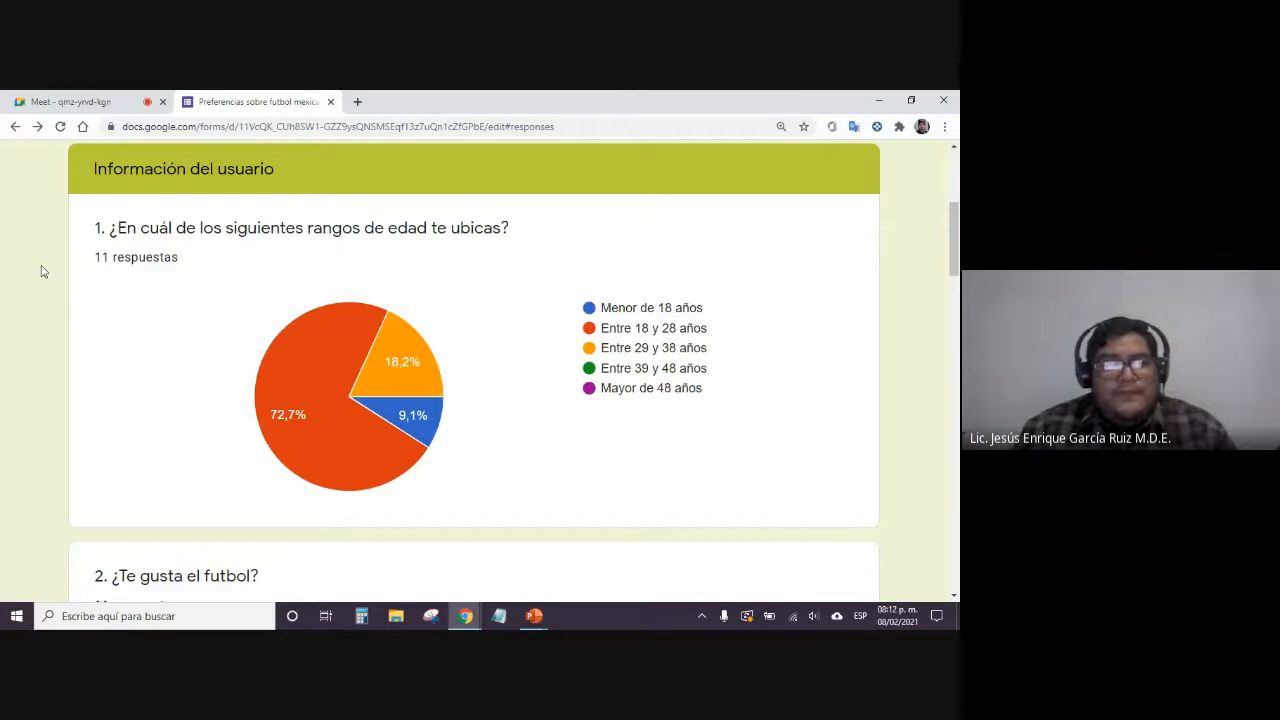
pyautogui.scroll(1, 42, 271)
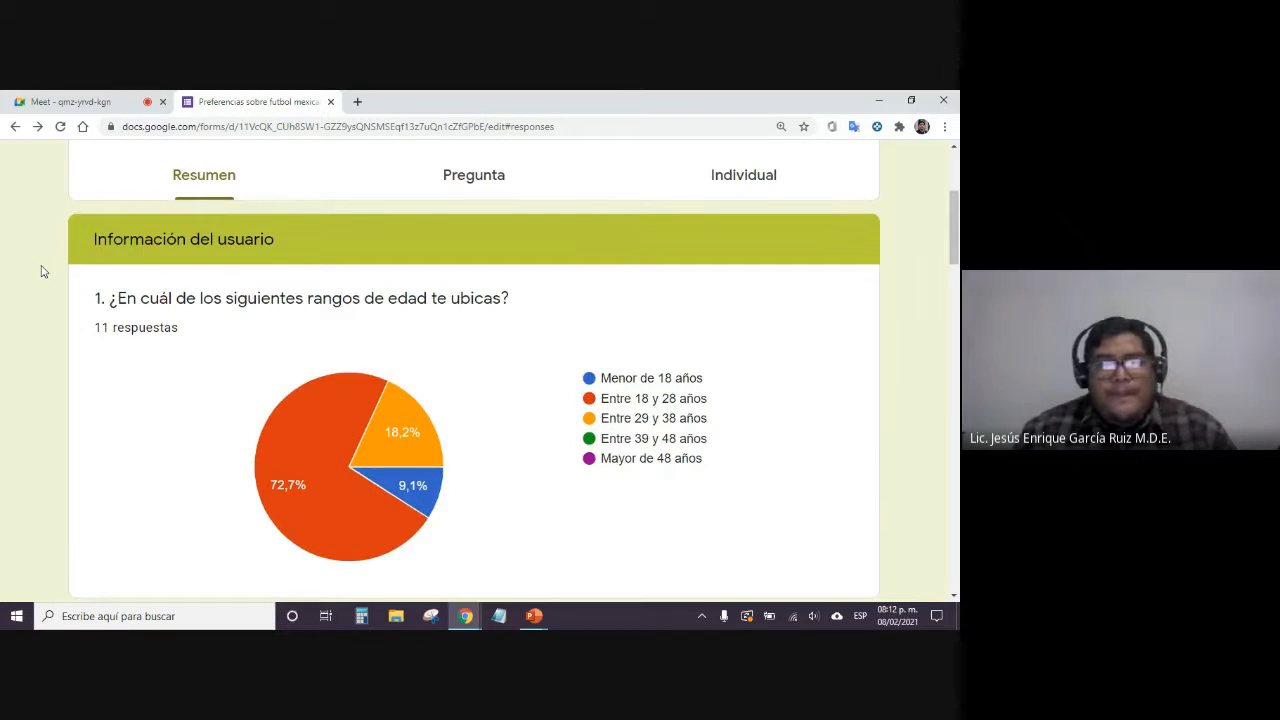
pyautogui.scroll(1, 40, 271)
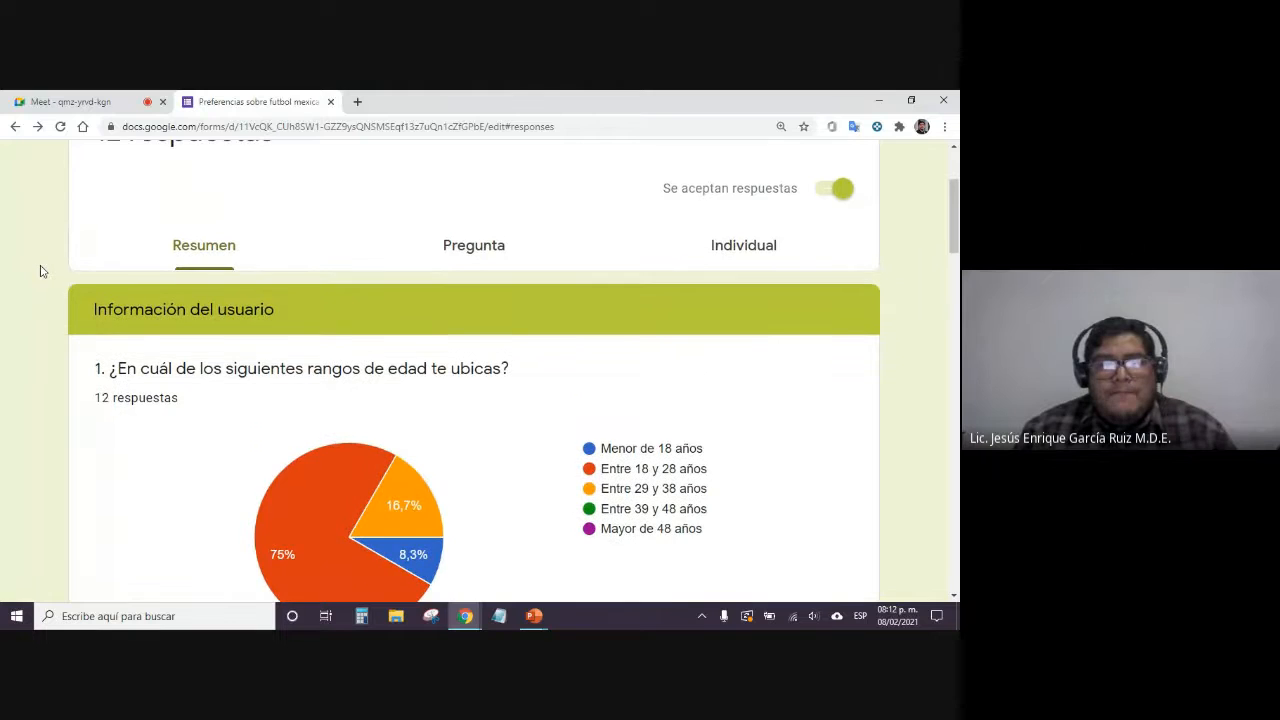
pyautogui.scroll(-1, 40, 271)
pyautogui.moveTo(343, 460)
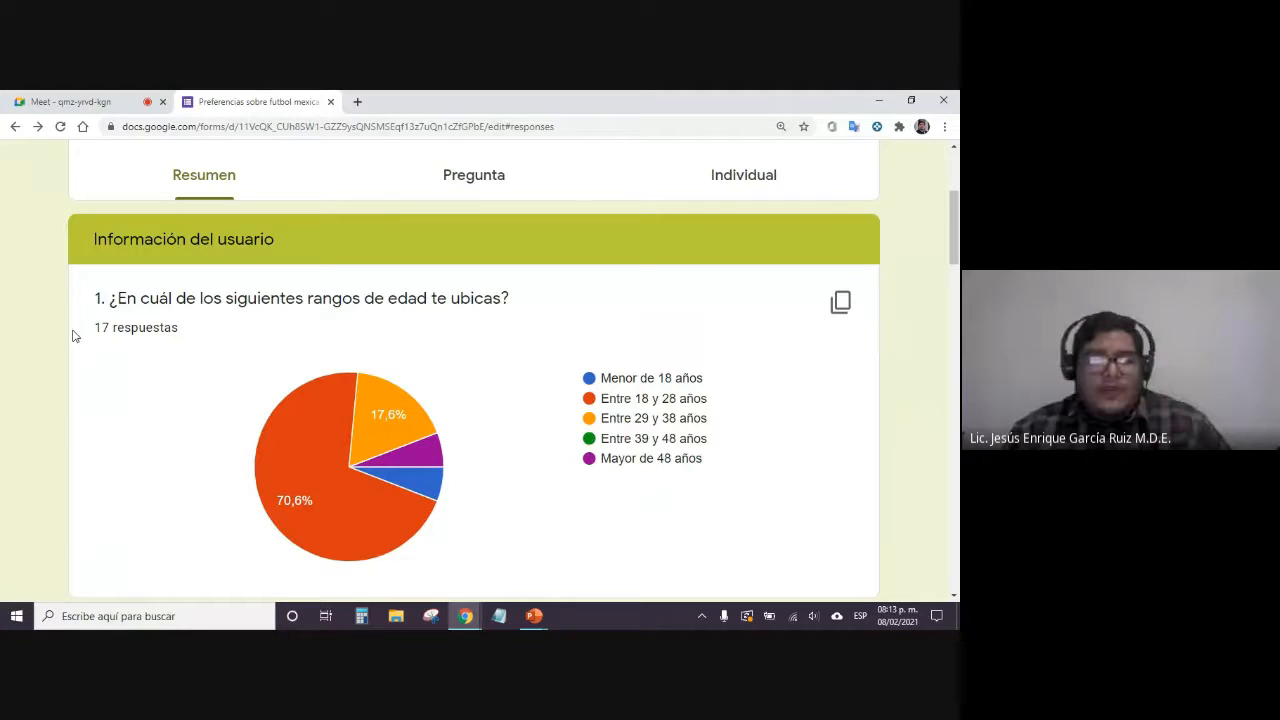
pyautogui.scroll(2, 72, 336)
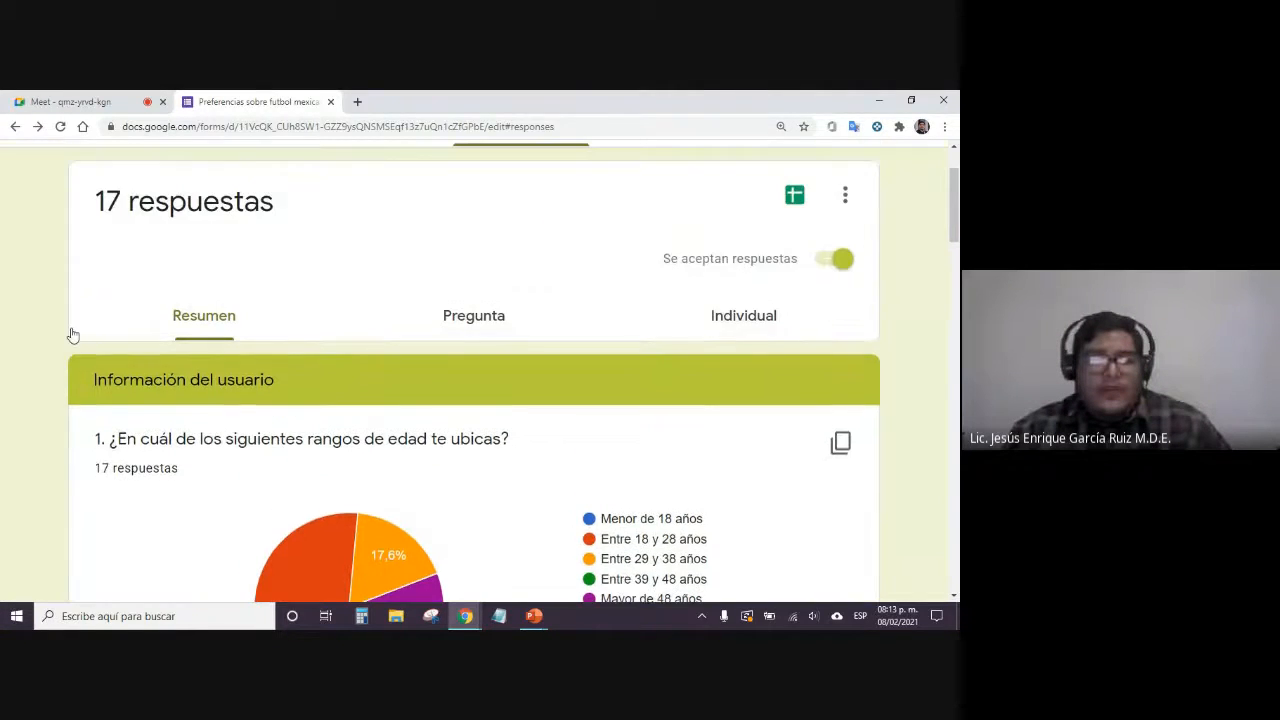
pyautogui.scroll(1, 72, 336)
pyautogui.click(944, 126)
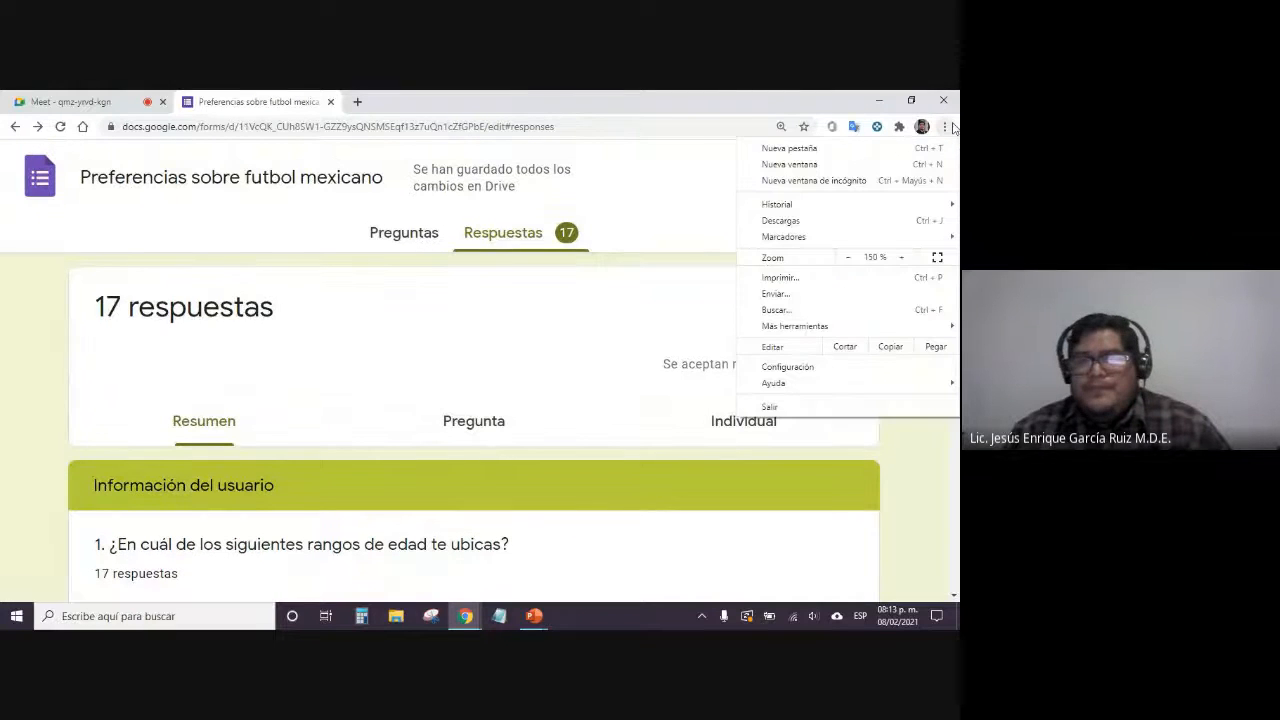
pyautogui.click(630, 238)
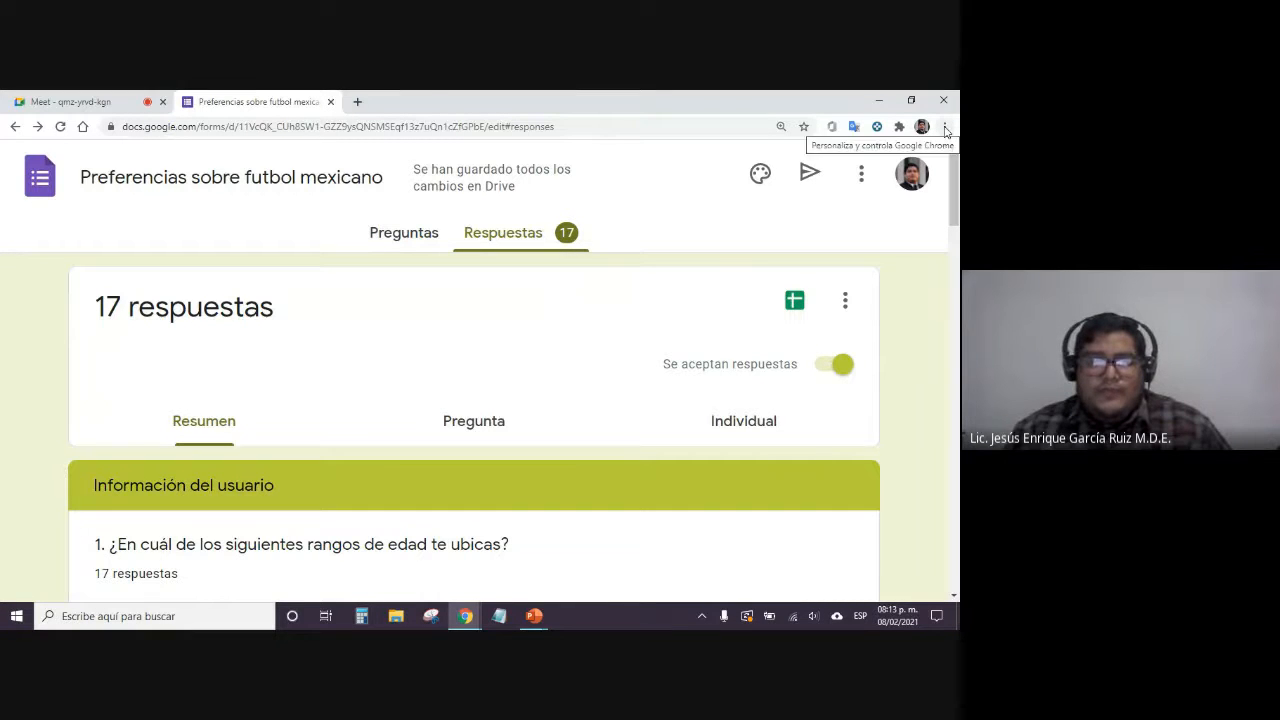
# Switch from the summary to the per-question view of the responses and look at question 1's entry
pyautogui.scroll(-2, 550, 282)
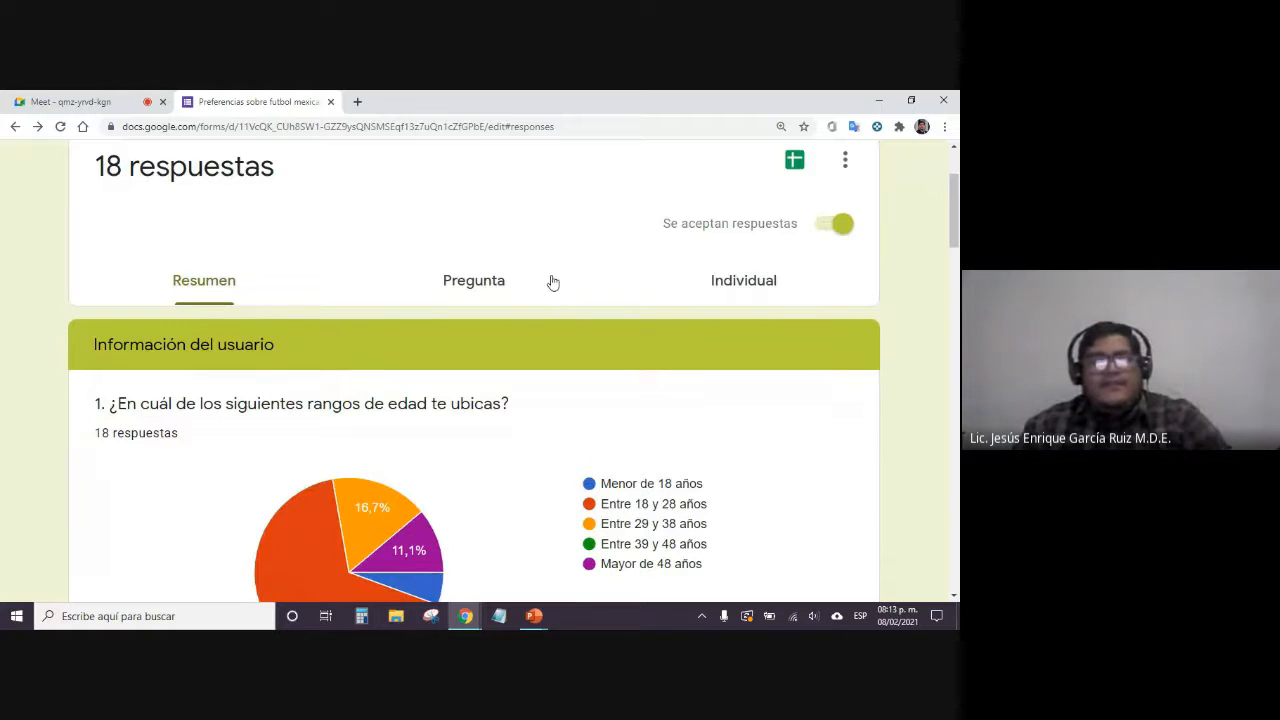
pyautogui.click(211, 290)
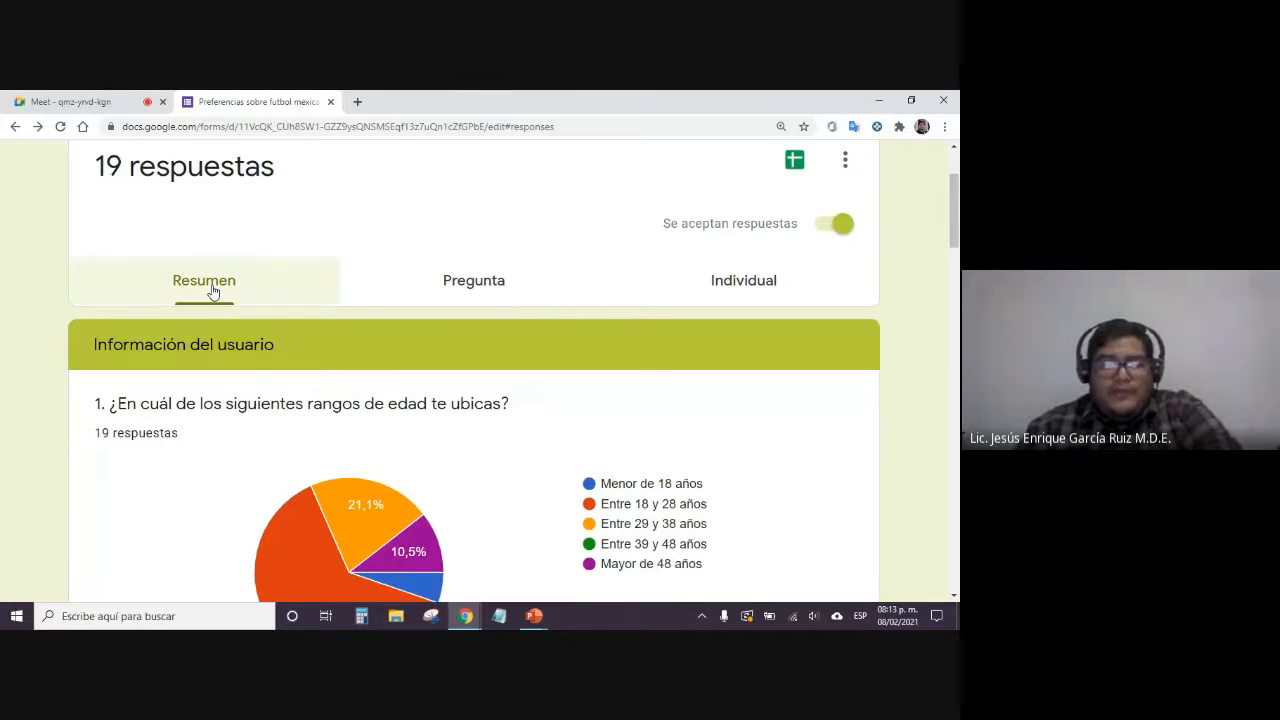
pyautogui.click(491, 293)
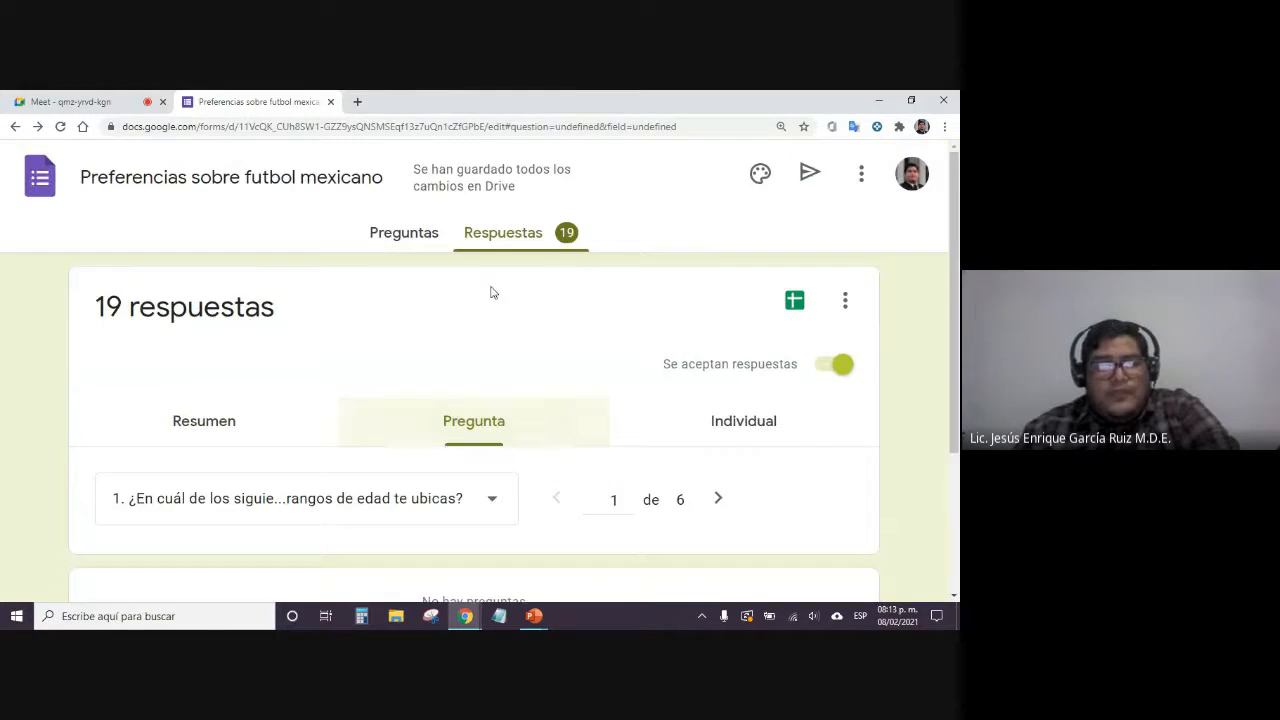
pyautogui.scroll(-2, 447, 334)
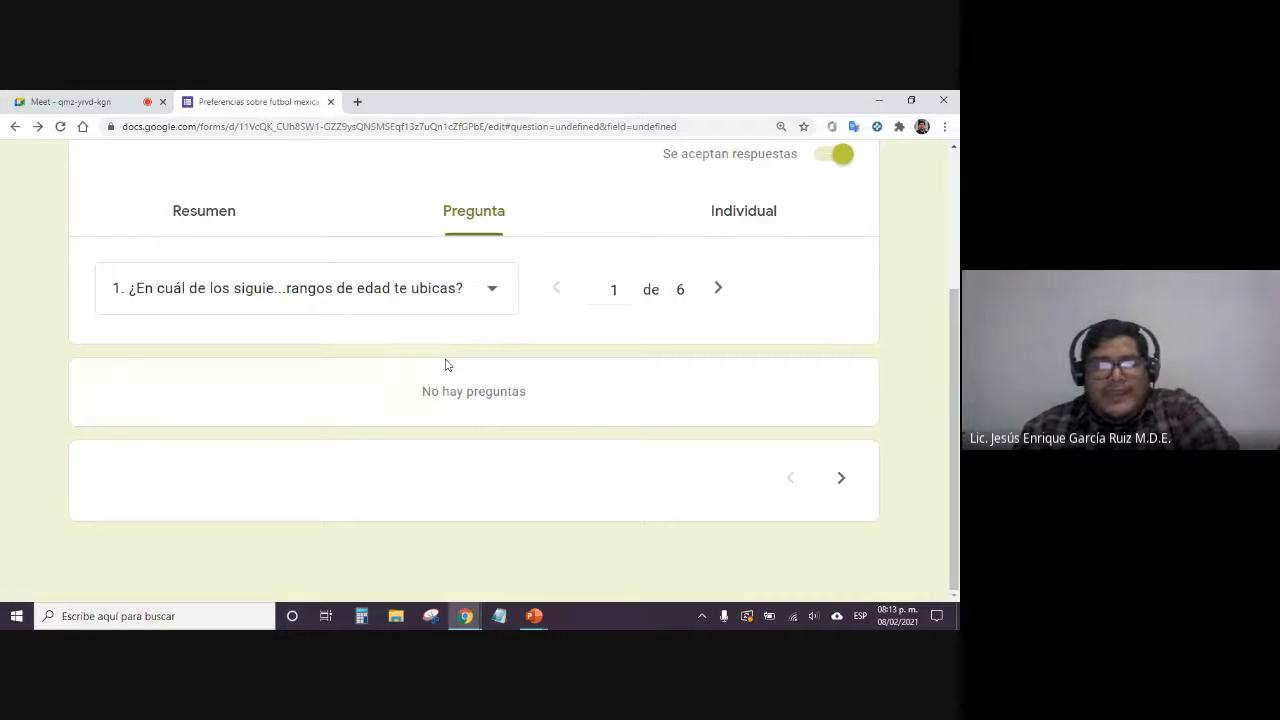
pyautogui.scroll(1, 447, 365)
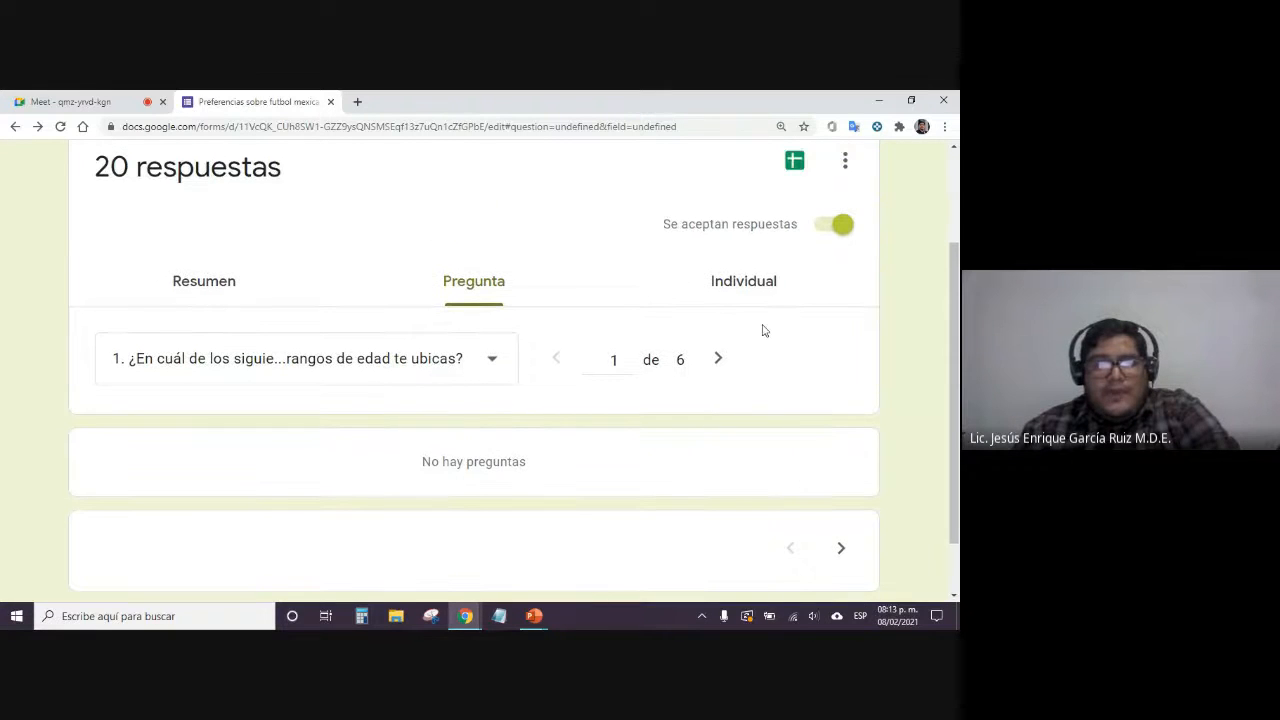
# Show the individual responses and look through the start of the first respondent's questionnaire
pyautogui.click(757, 283)
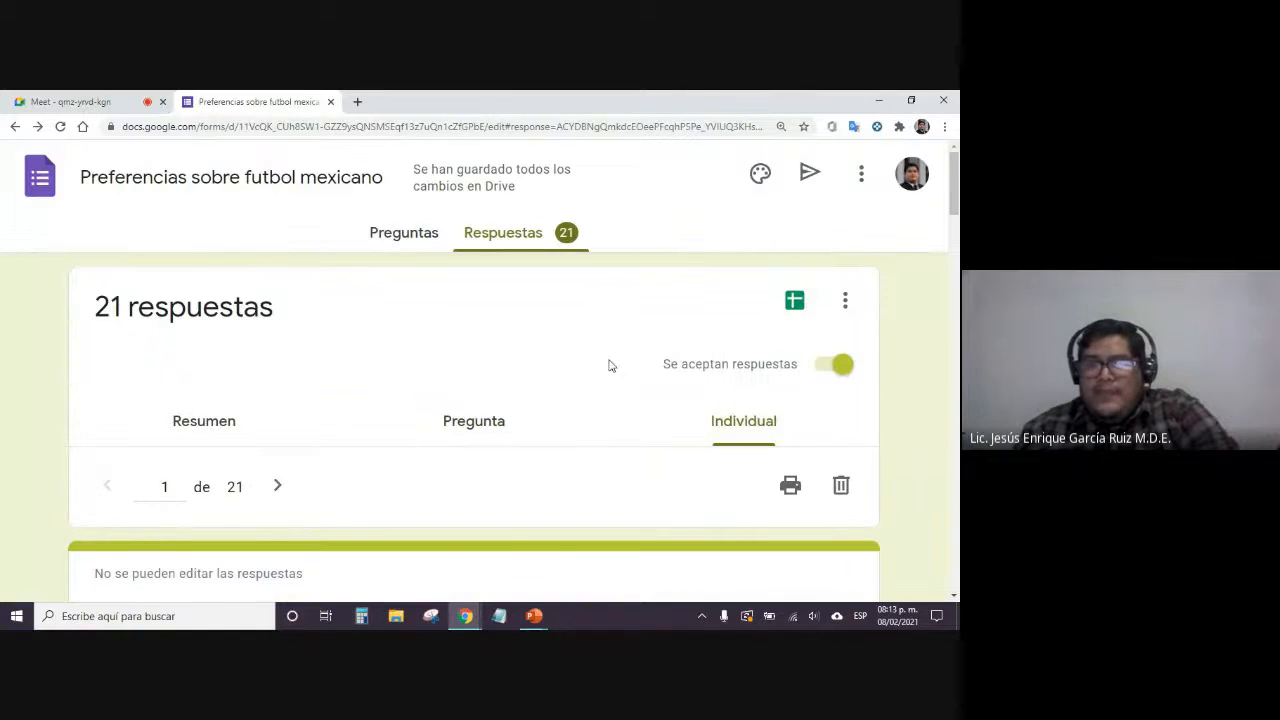
pyautogui.scroll(-1, 610, 368)
pyautogui.scroll(-3, 549, 377)
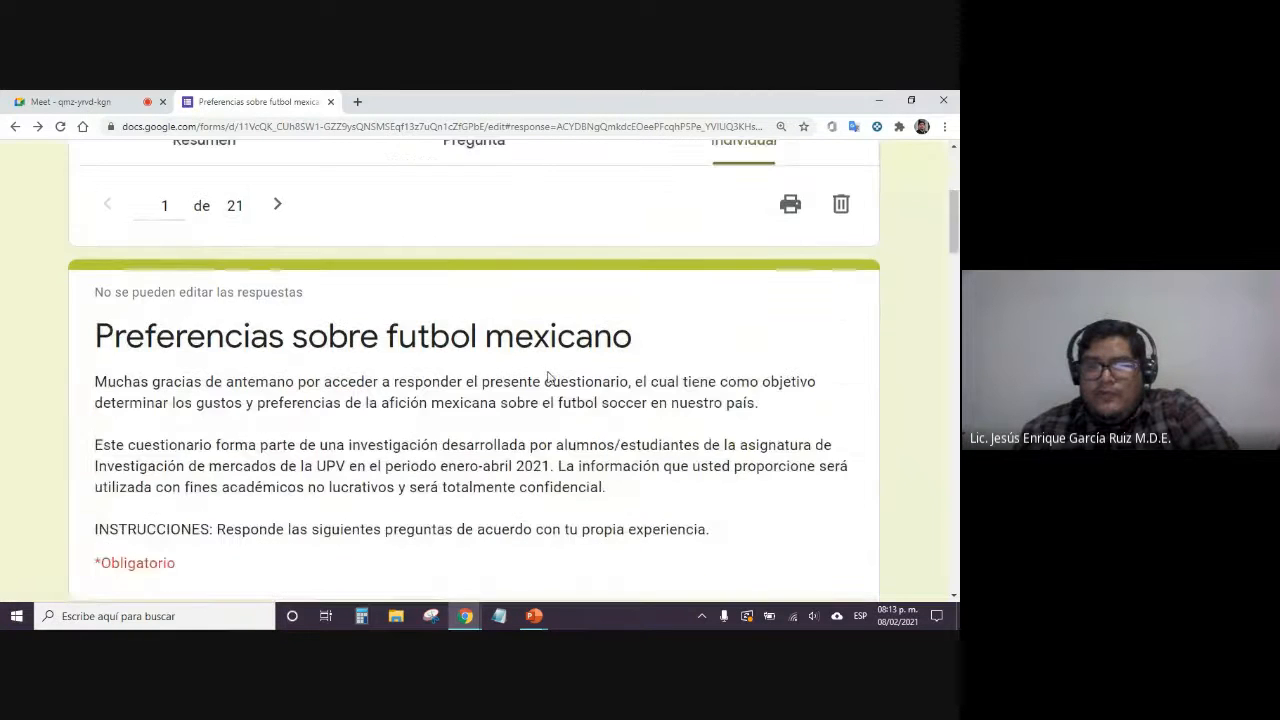
pyautogui.scroll(-2, 547, 378)
pyautogui.scroll(-4, 546, 375)
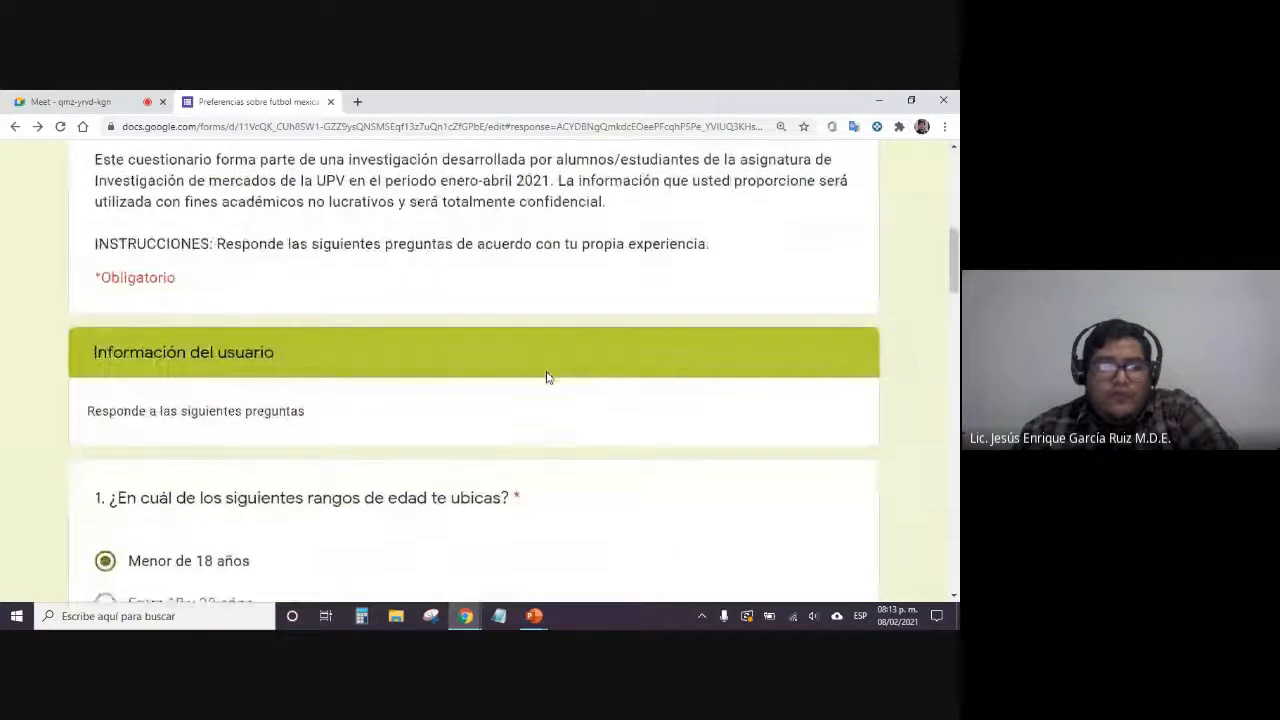
pyautogui.scroll(5, 730, 238)
# Reset the page zoom to 100 % and return to the start of the individual response view
pyautogui.click(944, 126)
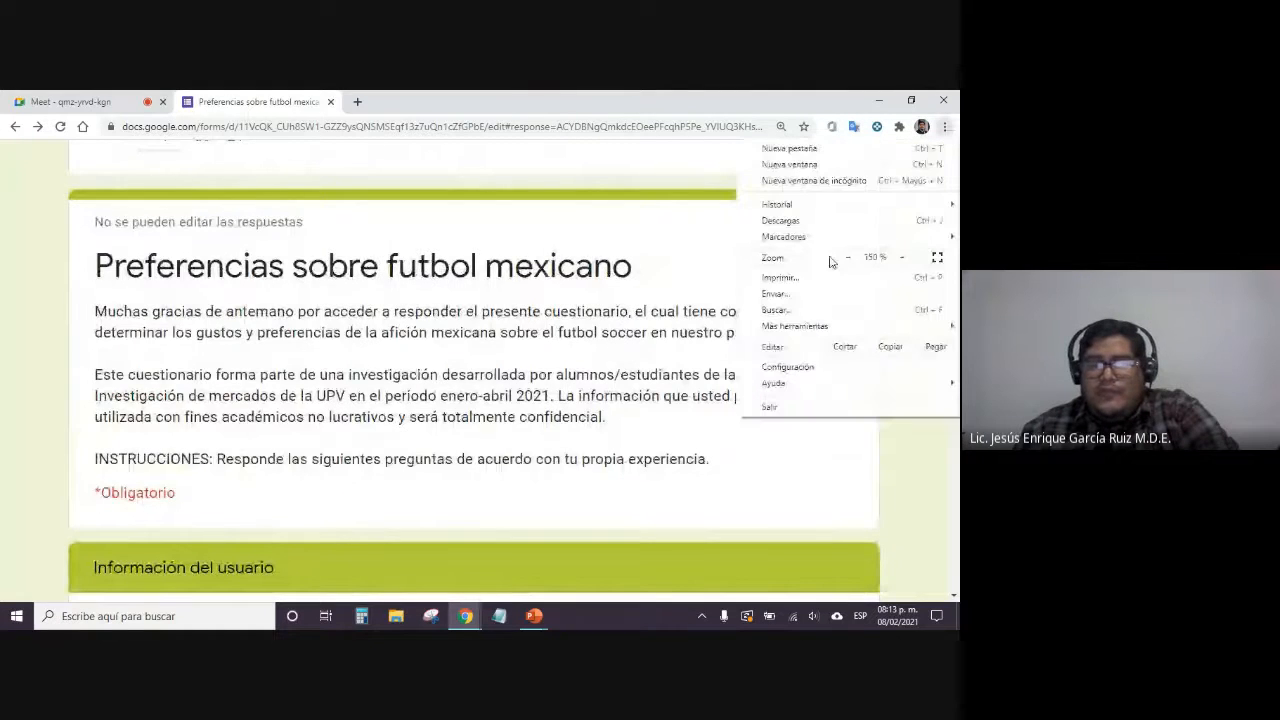
pyautogui.click(847, 258)
pyautogui.click(643, 316)
pyautogui.scroll(3, 626, 328)
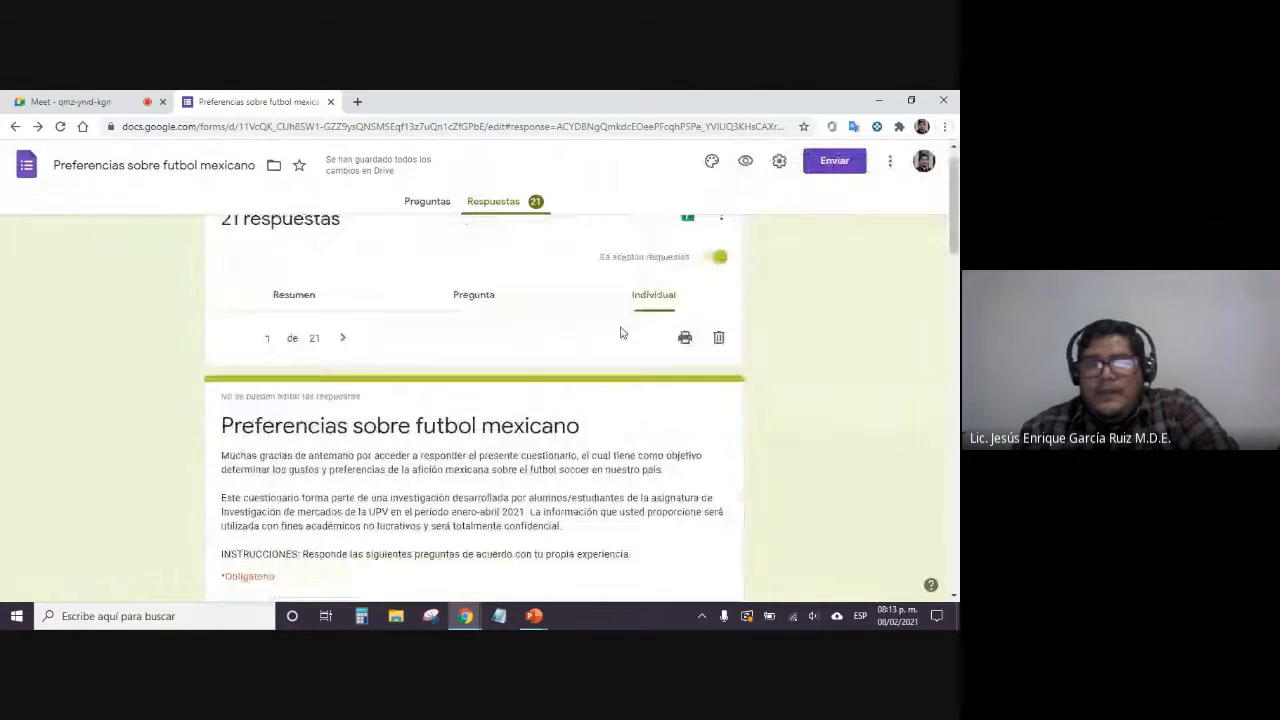
# View the per-question responses, advance to question 2, and return to the summary
pyautogui.click(476, 300)
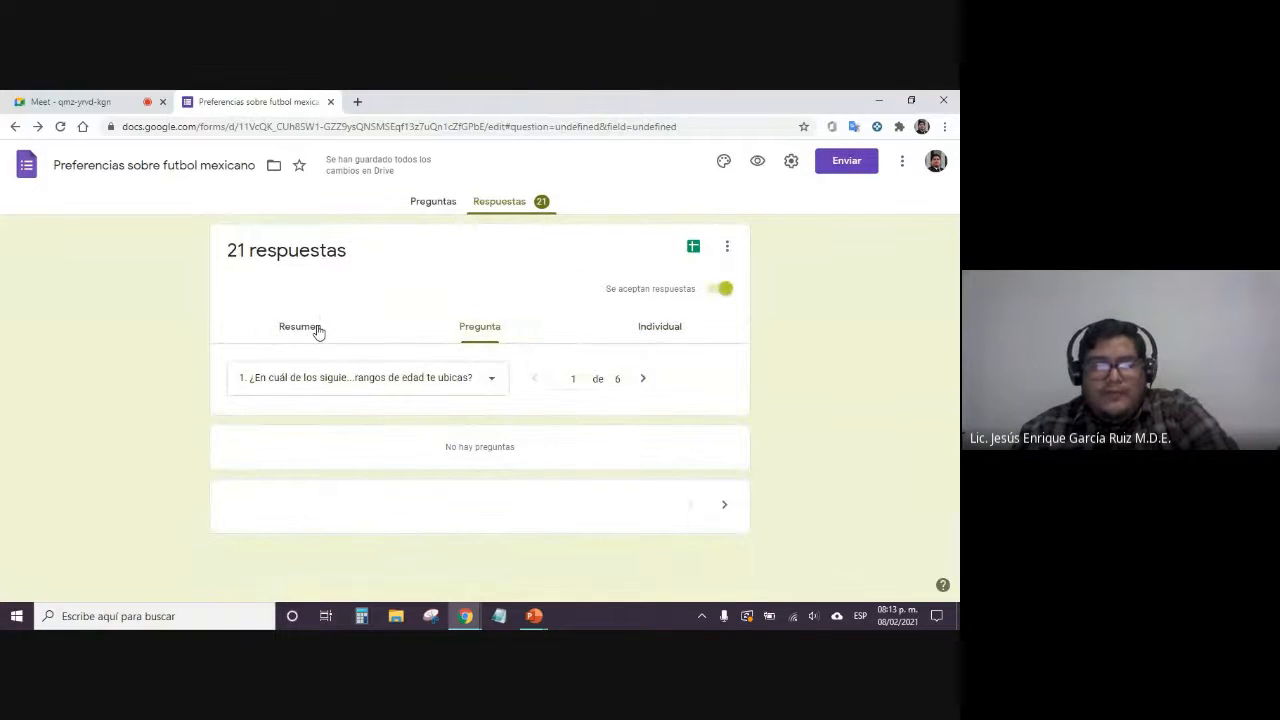
pyautogui.click(643, 378)
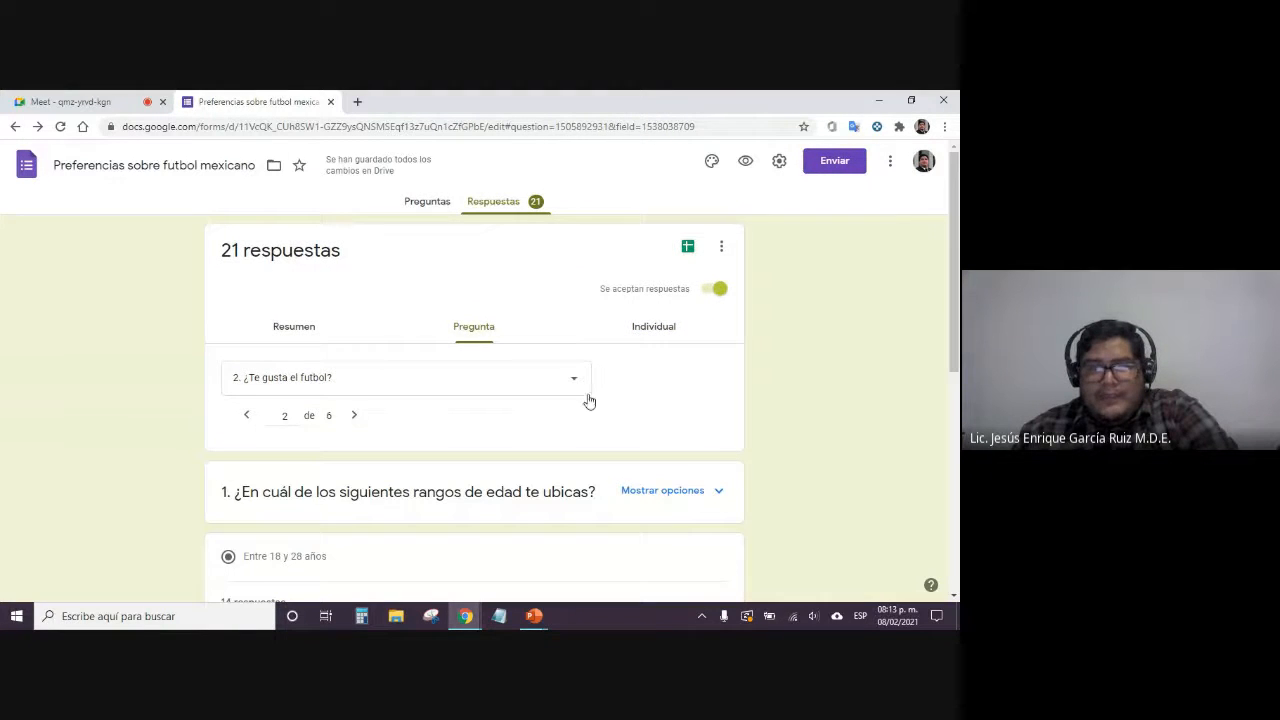
pyautogui.click(296, 326)
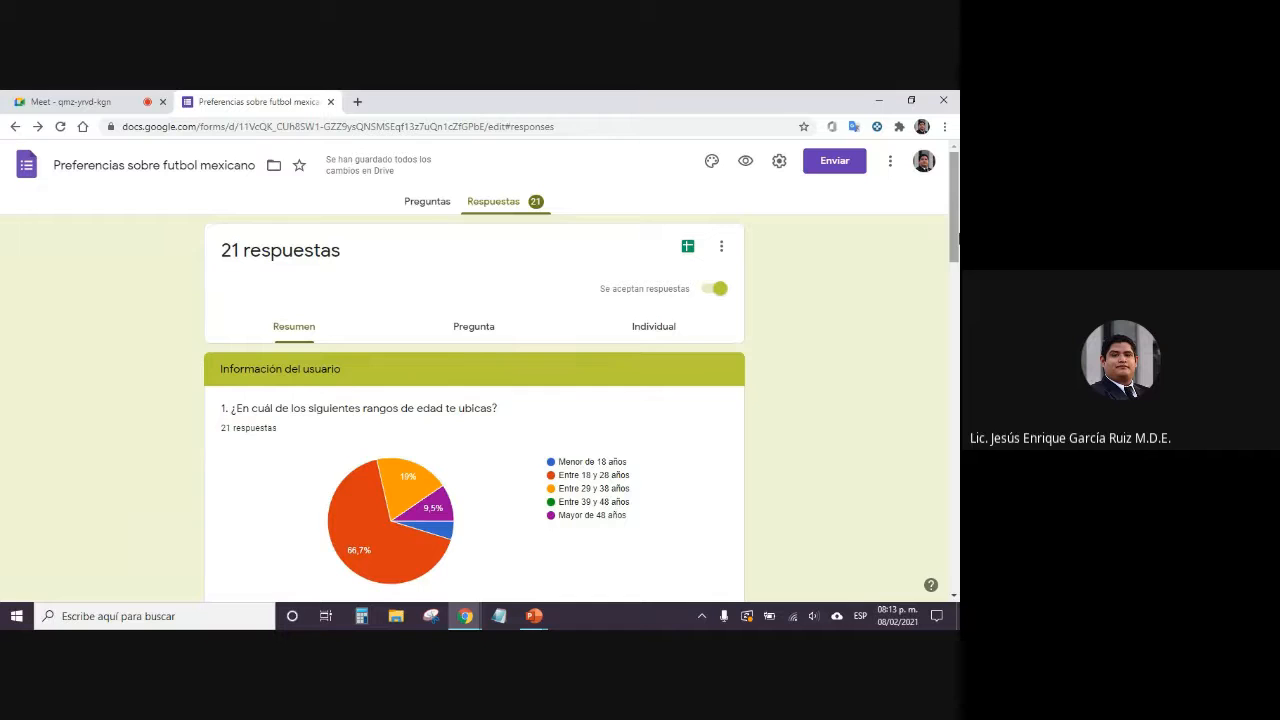
# Enlarge the response summary to 150 % zoom
pyautogui.click(944, 126)
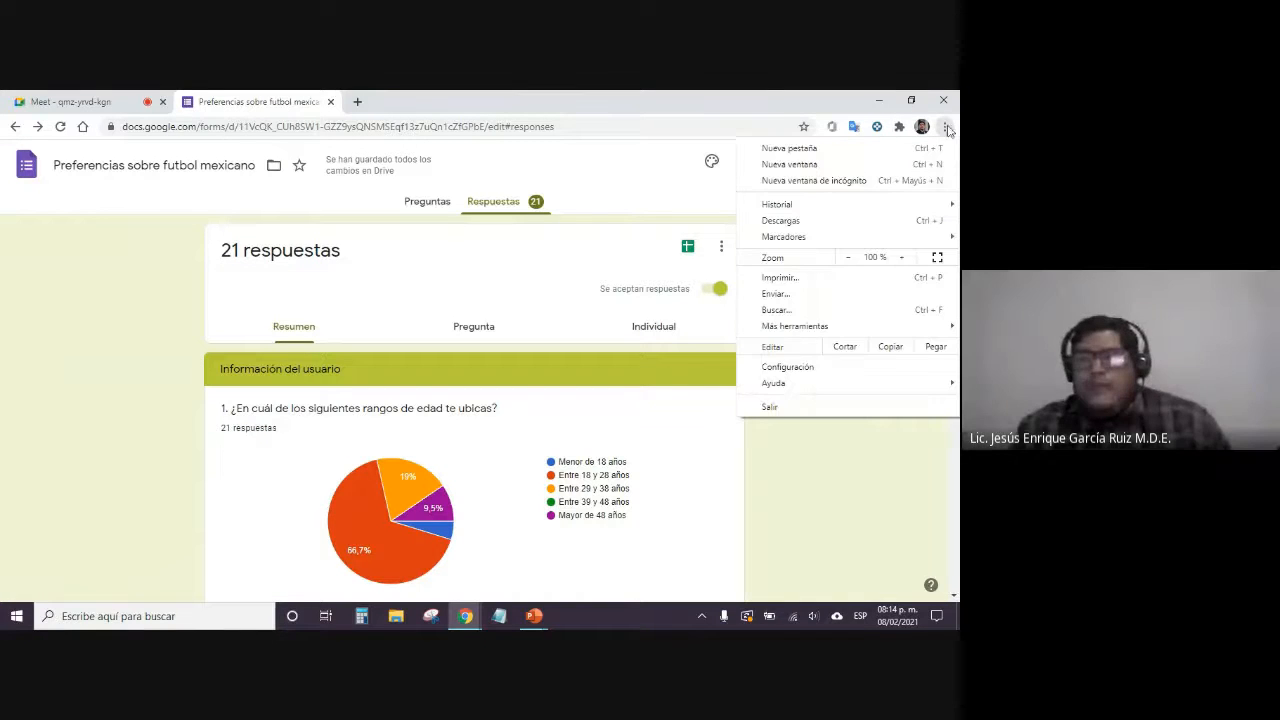
pyautogui.click(899, 258)
pyautogui.click(899, 258)
pyautogui.click(910, 474)
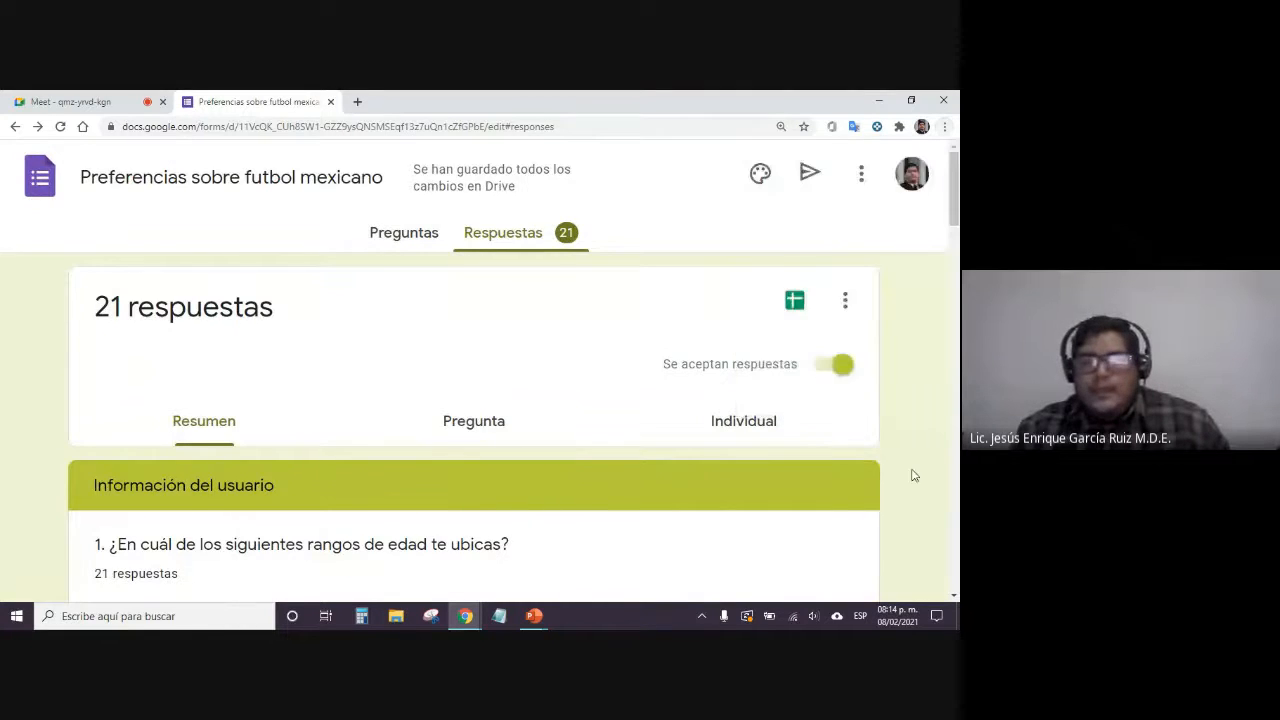
# Examine question 1's age-range pie chart, selecting the "Entre 18 y 28 años" slice and inspecting the "Mayor de 48 años" slice
pyautogui.scroll(-2, 912, 476)
pyautogui.scroll(-1, 912, 476)
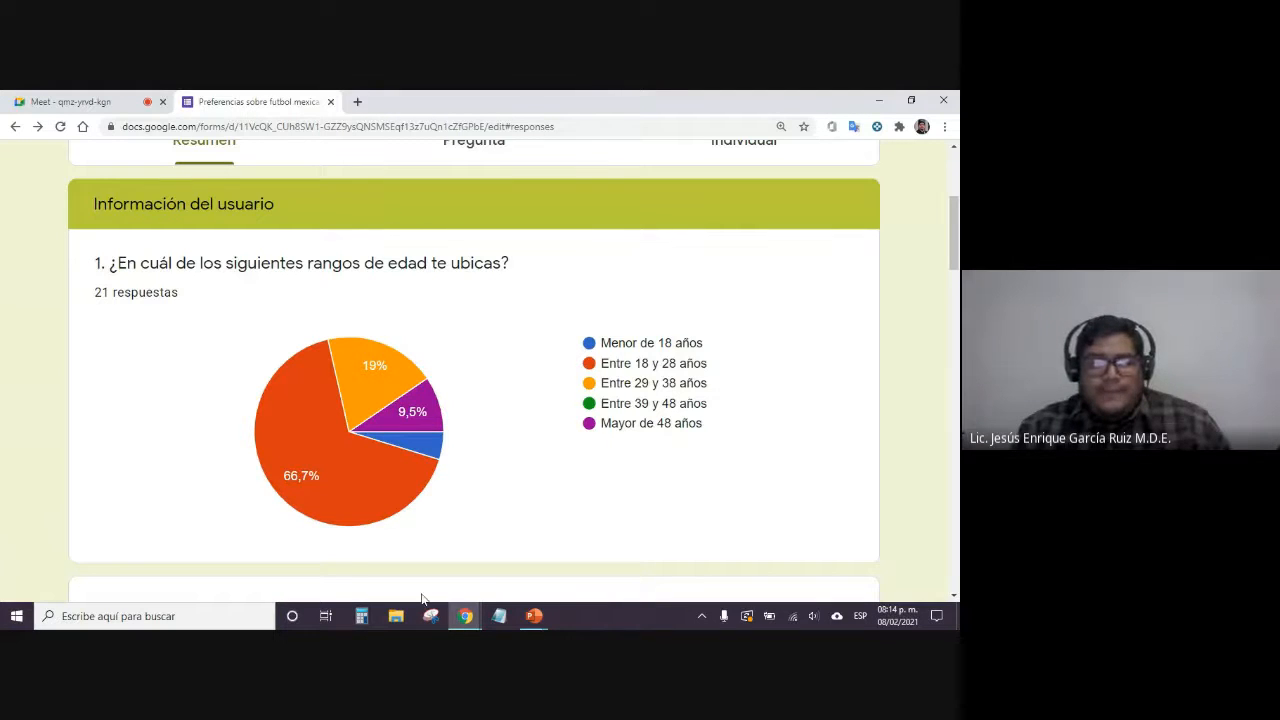
pyautogui.moveTo(287, 482)
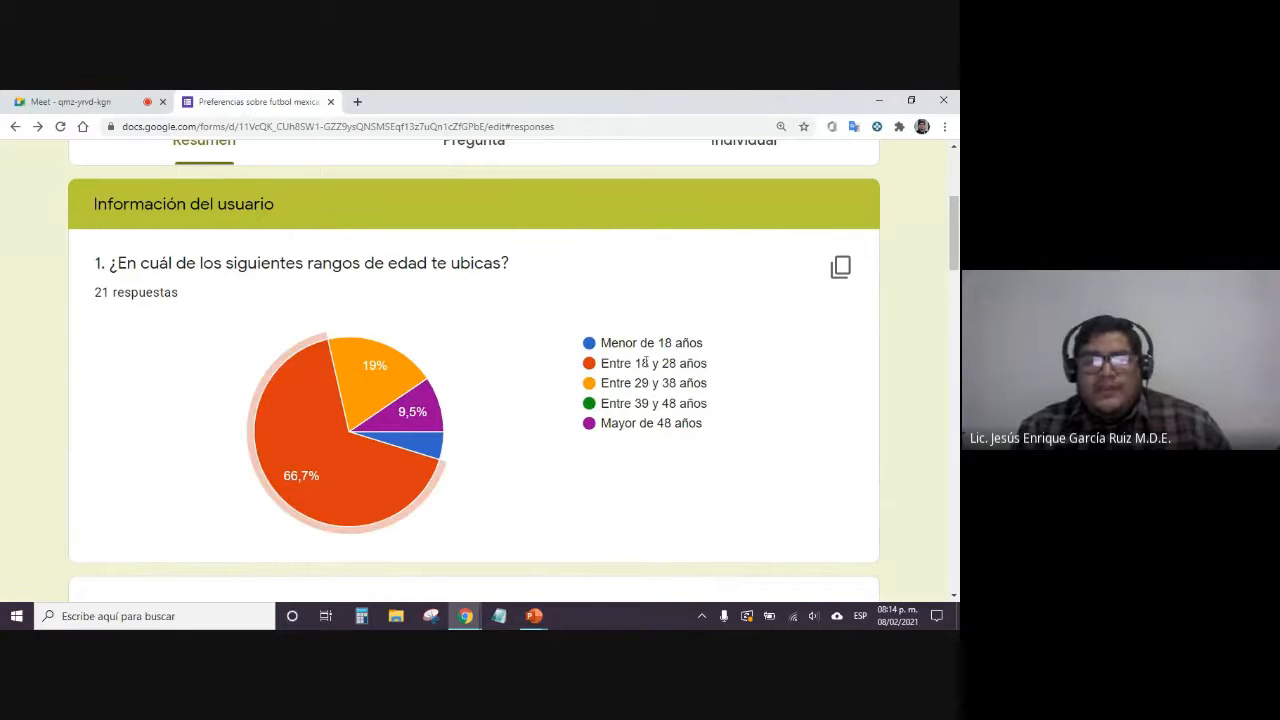
pyautogui.moveTo(641, 364); pyautogui.dragTo(690, 367)
pyautogui.click(604, 481)
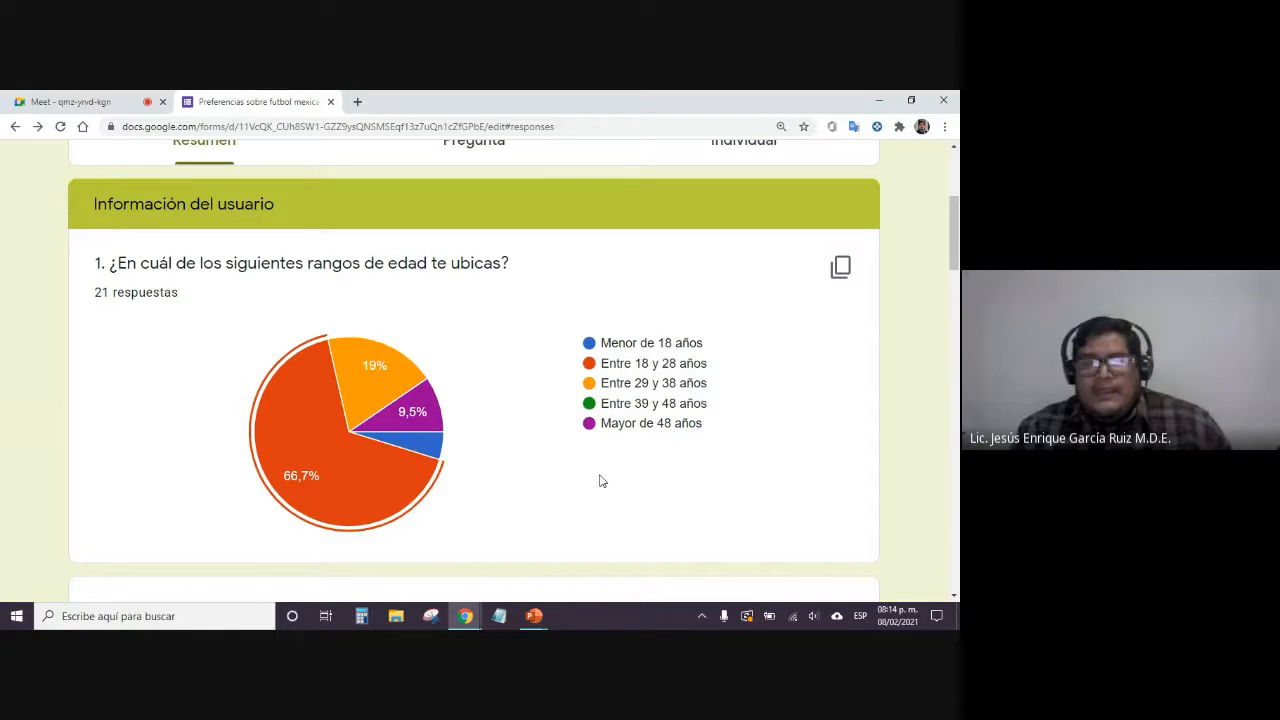
pyautogui.moveTo(419, 450)
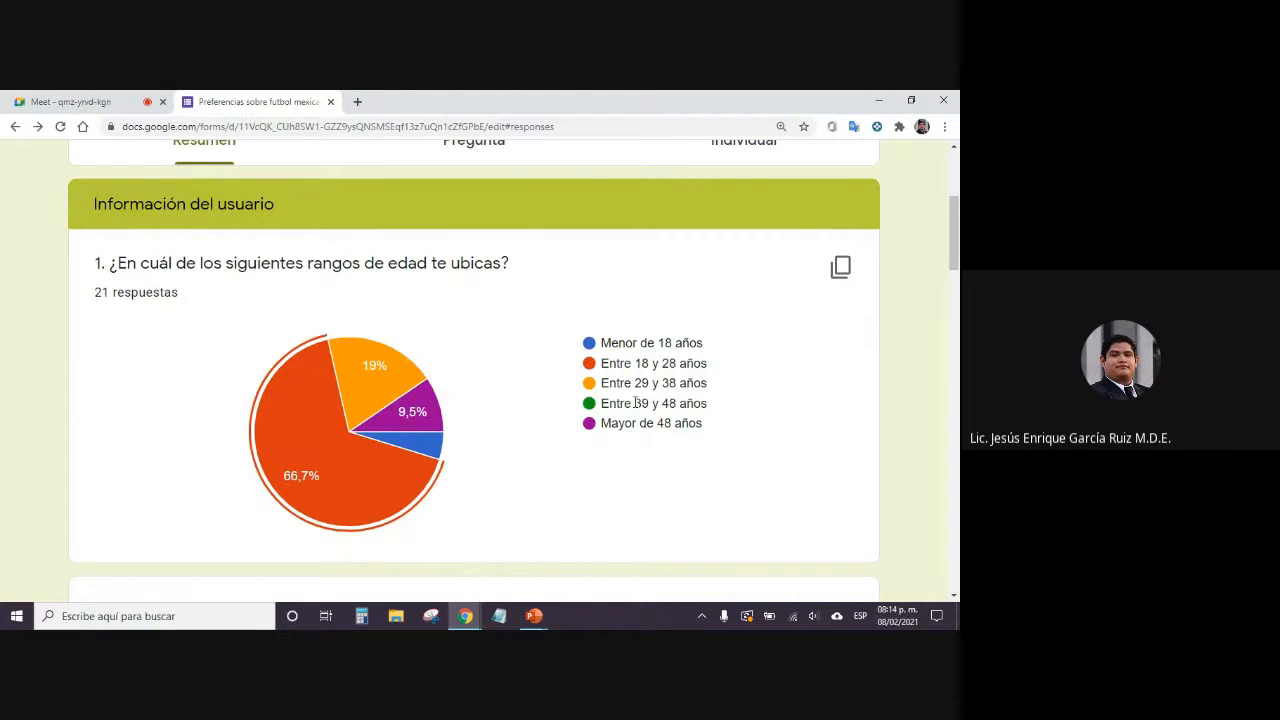
pyautogui.moveTo(430, 412)
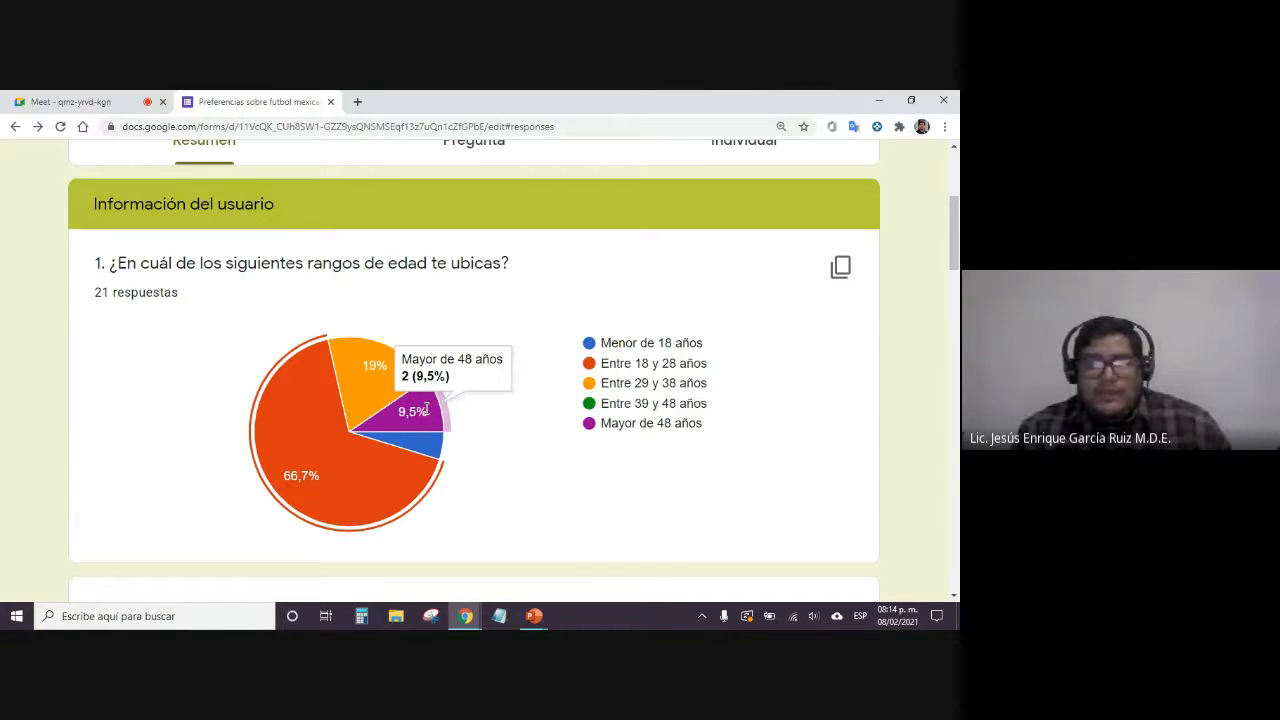
# Clear the slice selection in question 1's chart and inspect the "Sí" and "No" slices of question 2
pyautogui.moveTo(606, 423); pyautogui.dragTo(698, 424)
pyautogui.click(585, 462)
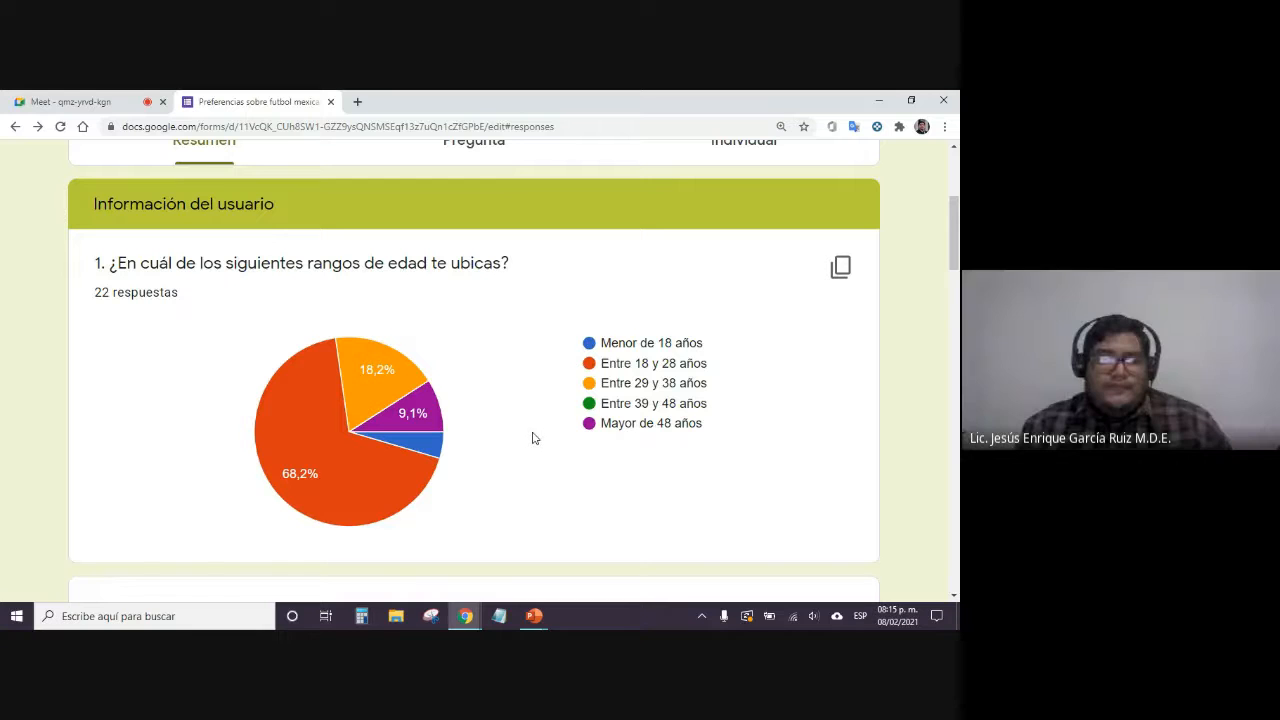
pyautogui.scroll(-4, 630, 437)
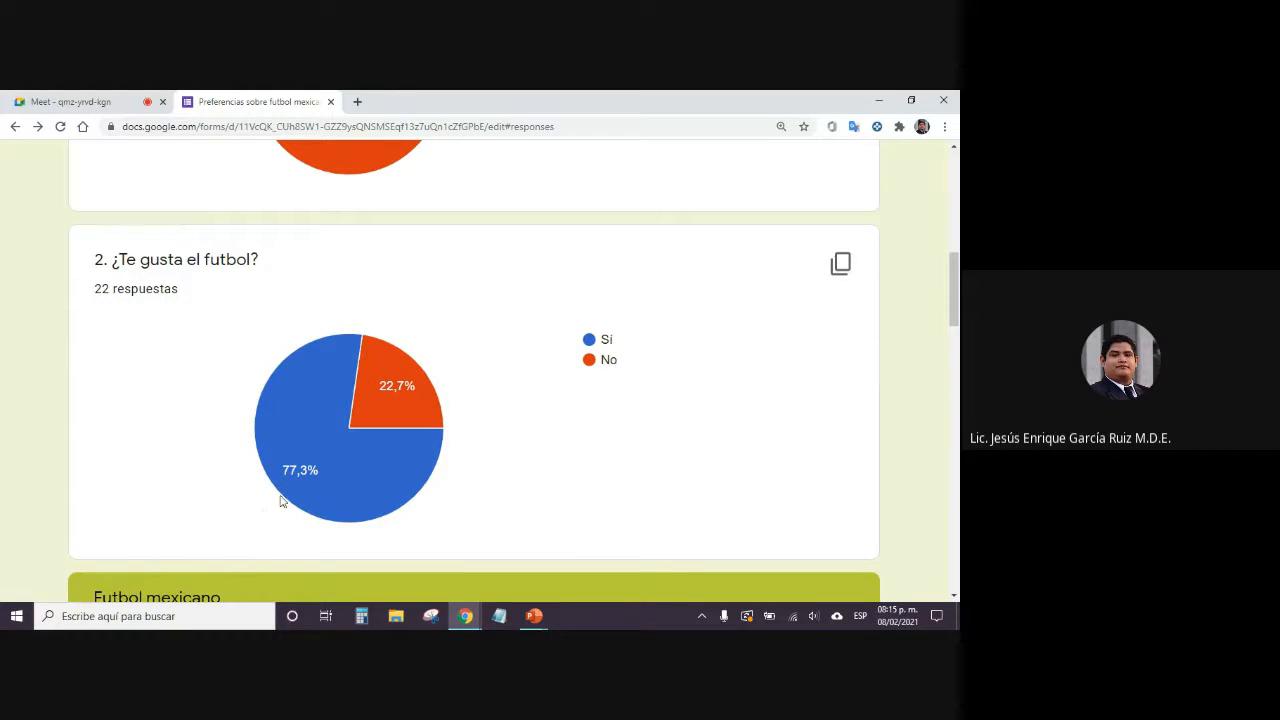
pyautogui.moveTo(304, 462)
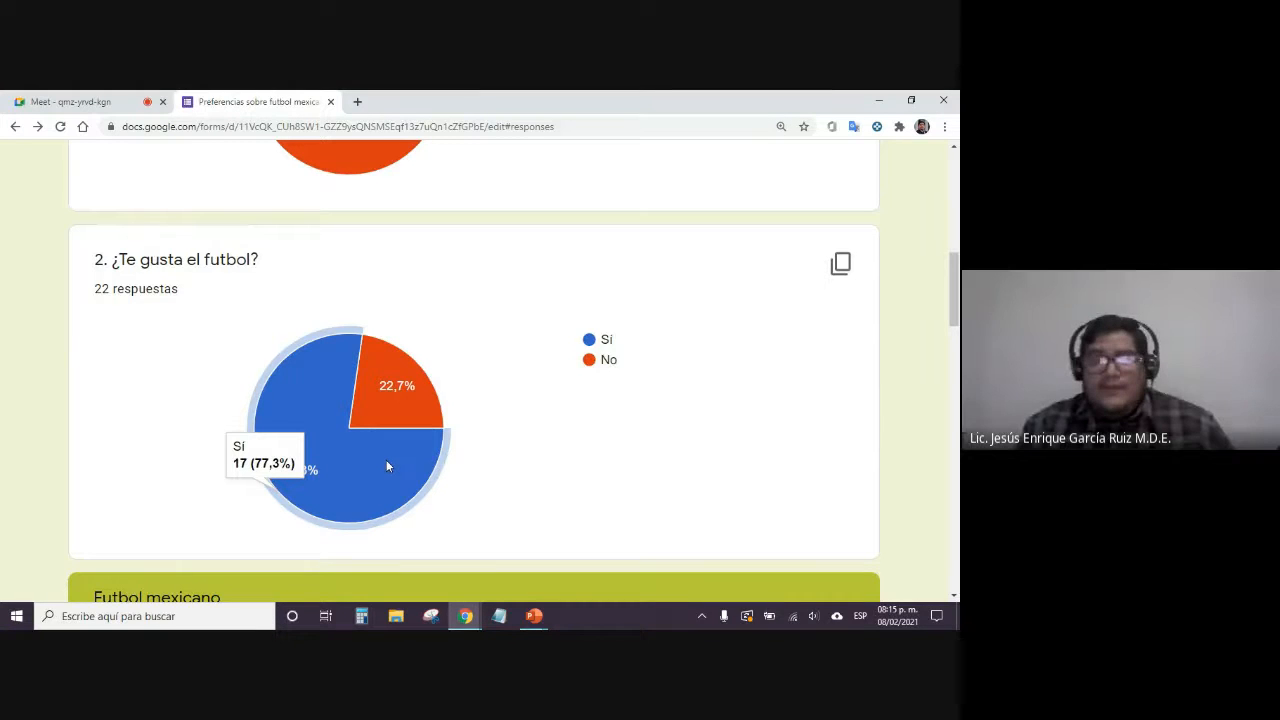
pyautogui.moveTo(422, 411)
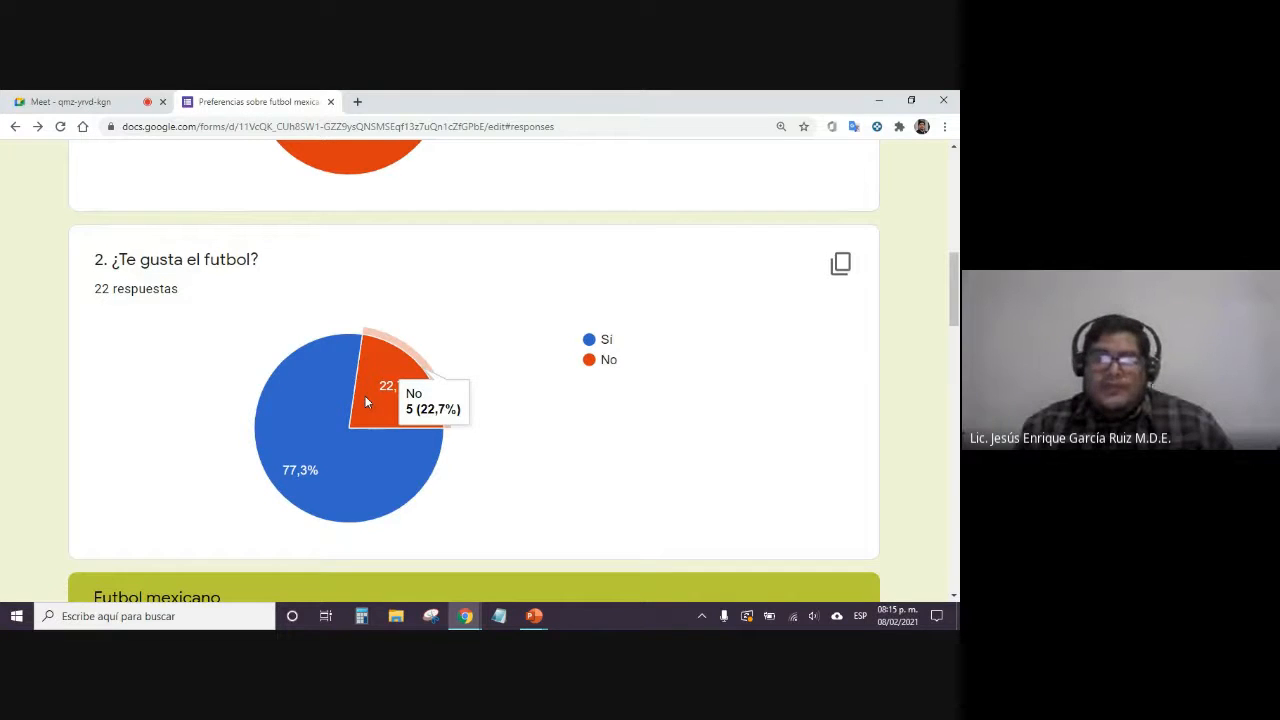
# Examine question 3's pie chart of preferred Mexican football teams, inspecting the America, Chivas and Cruz azul slices
pyautogui.scroll(-4, 650, 465)
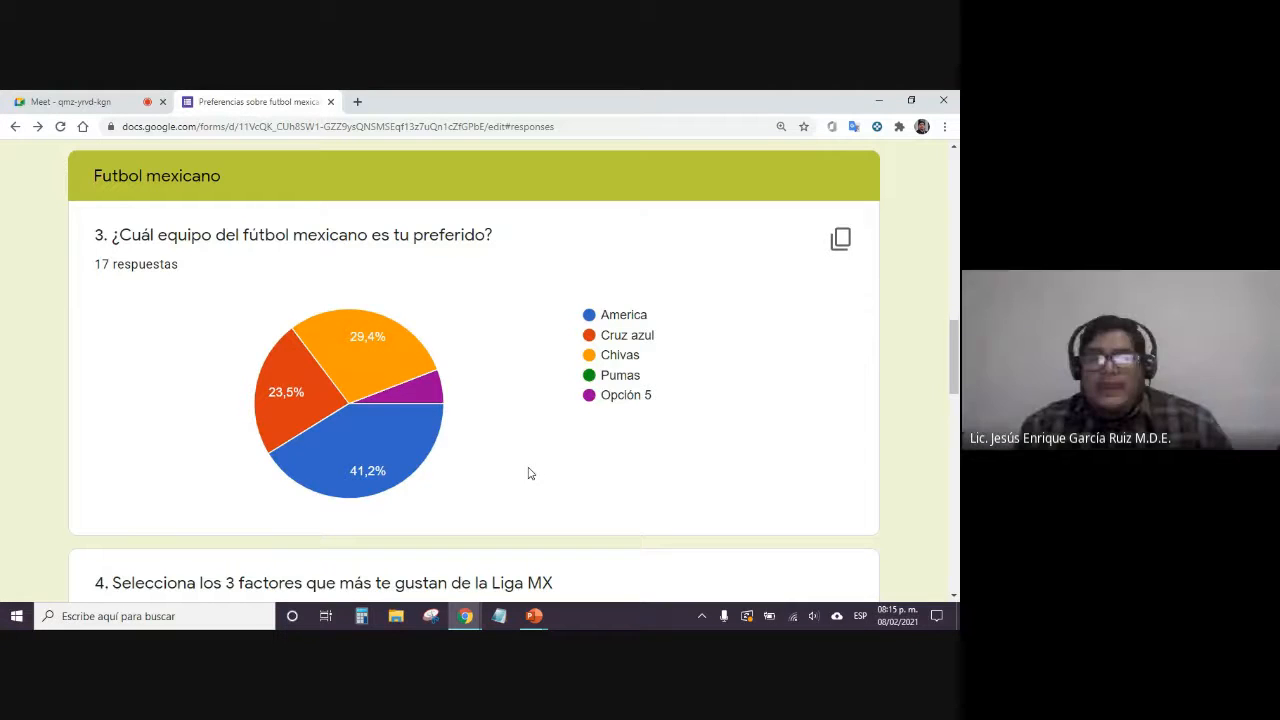
pyautogui.moveTo(375, 447)
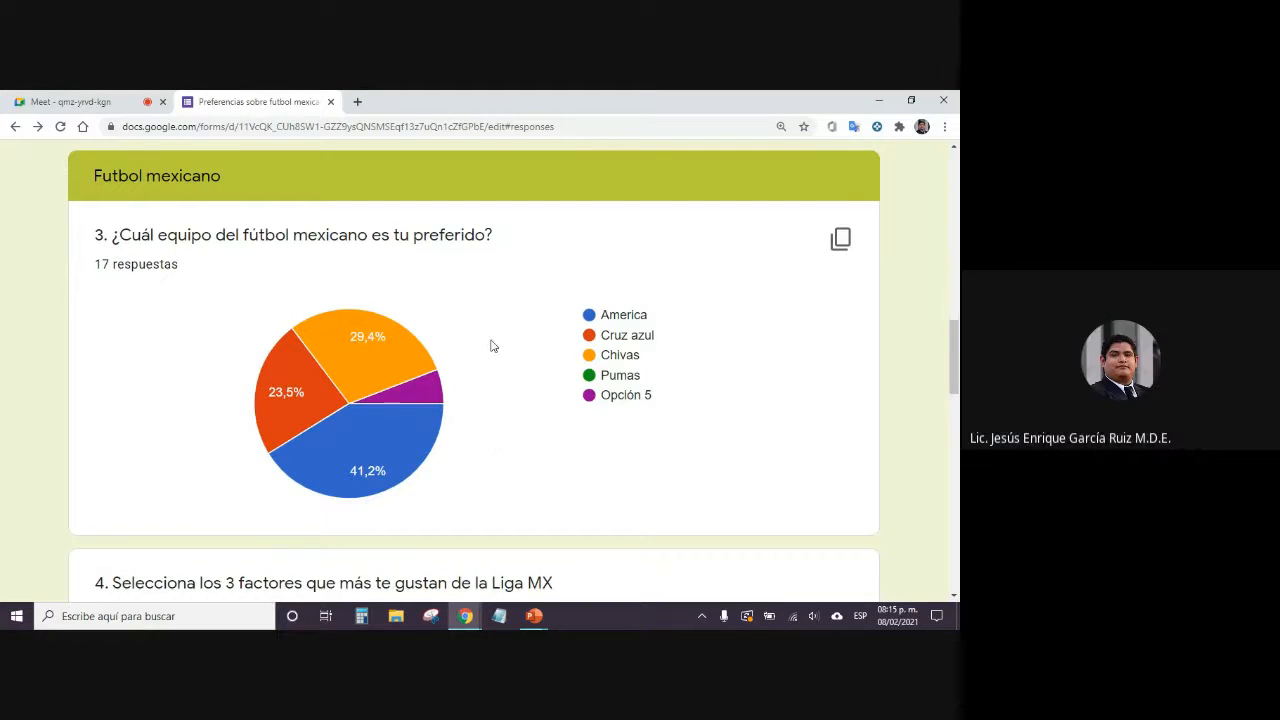
pyautogui.moveTo(394, 354)
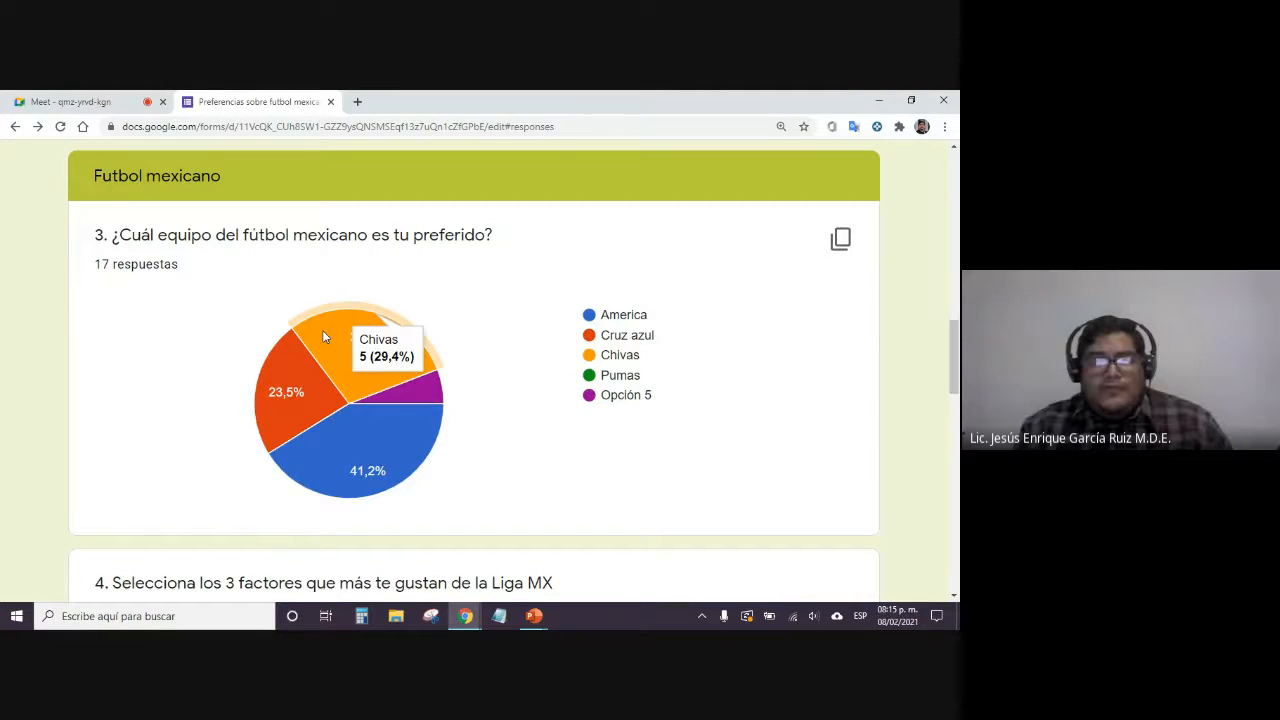
pyautogui.moveTo(284, 350)
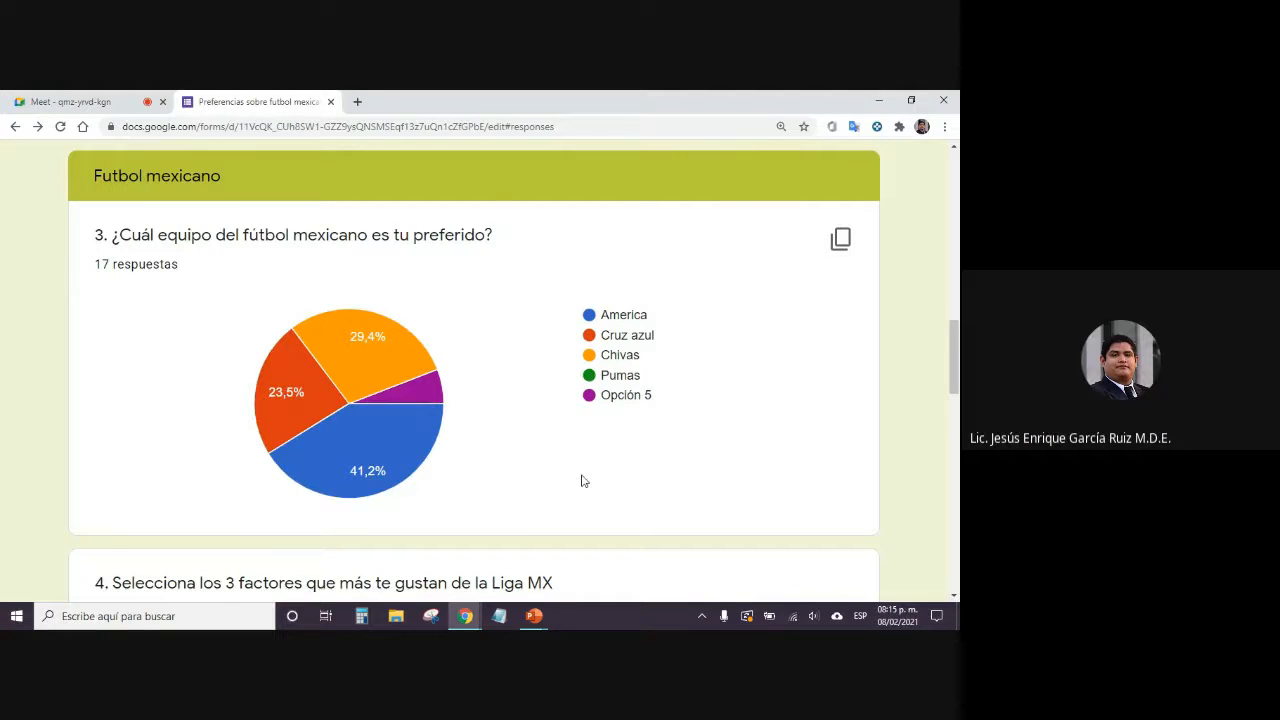
pyautogui.scroll(-1, 583, 481)
pyautogui.scroll(1, 583, 481)
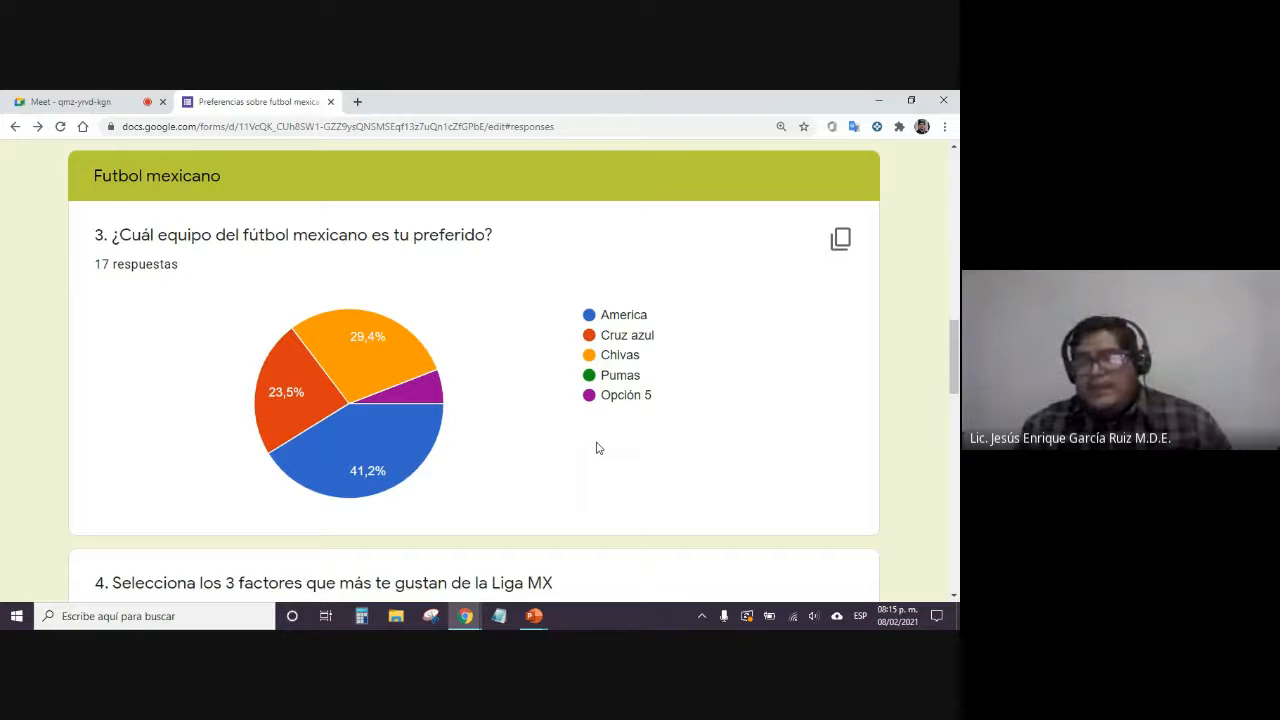
# Examine question 4's bar chart of Liga MX factors, highlighting "los 3 factores" in the question and the response count
pyautogui.scroll(-4, 537, 463)
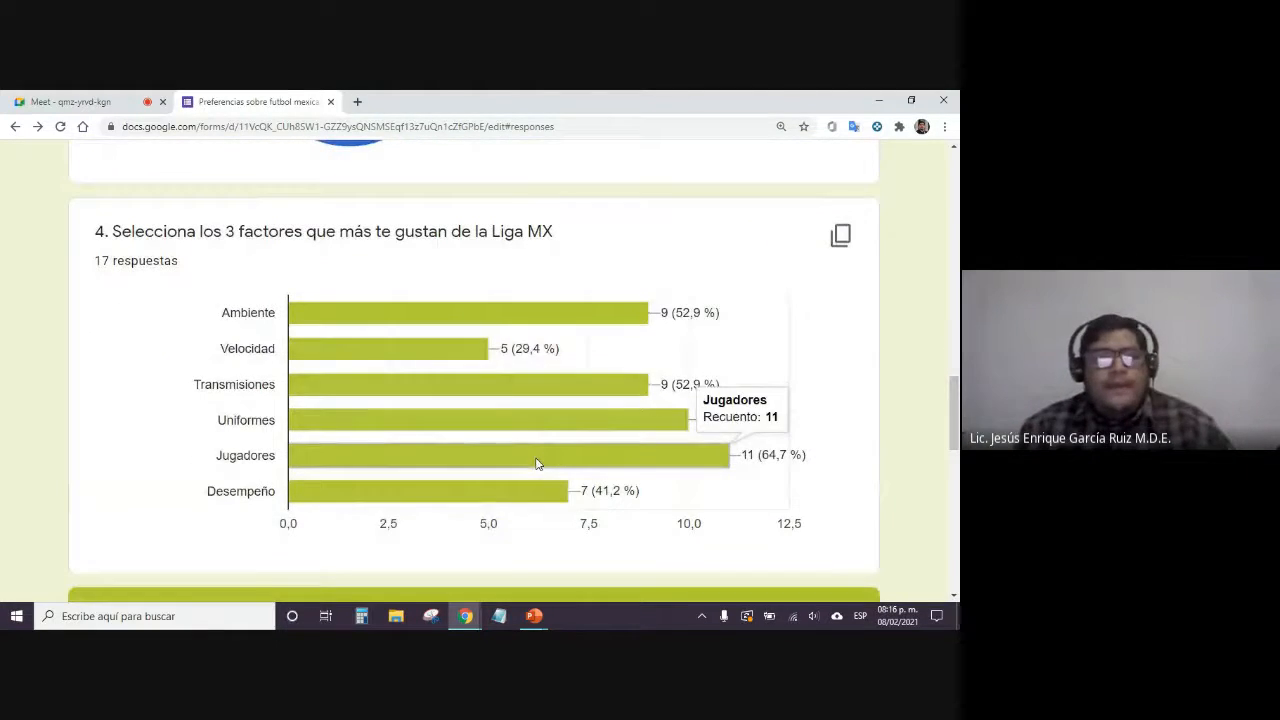
pyautogui.scroll(-1, 537, 463)
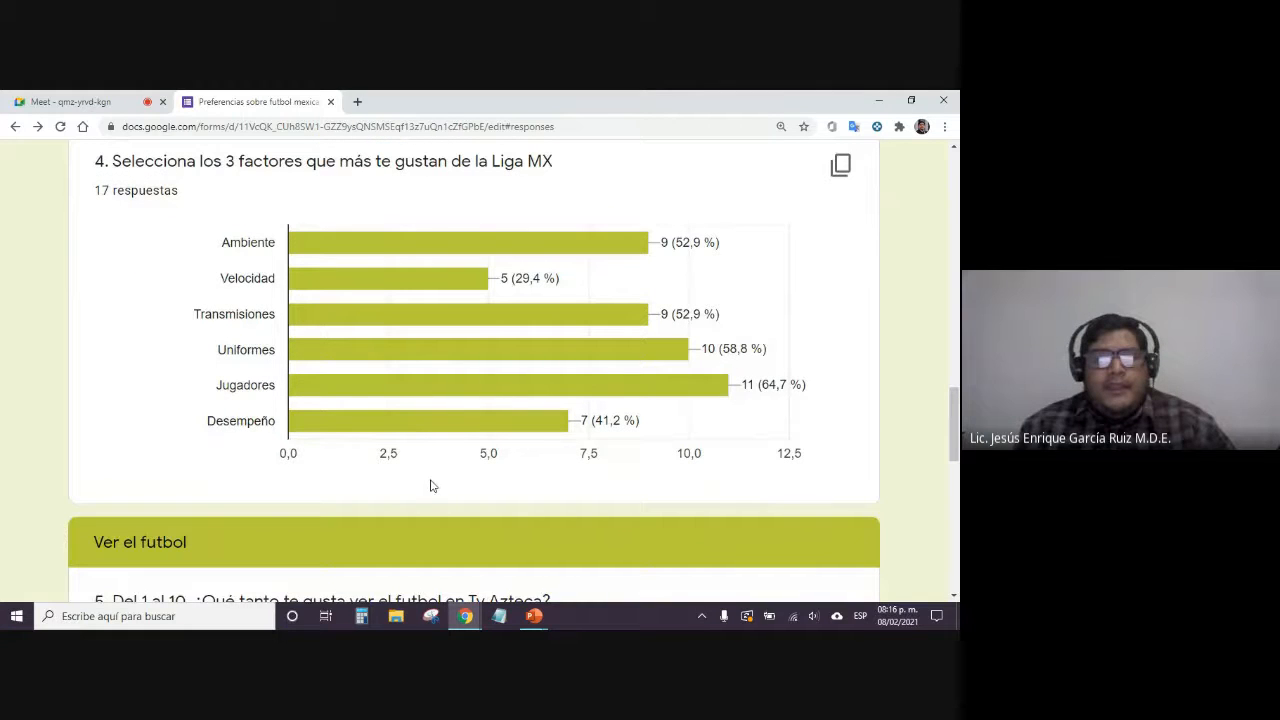
pyautogui.moveTo(200, 161); pyautogui.dragTo(302, 160)
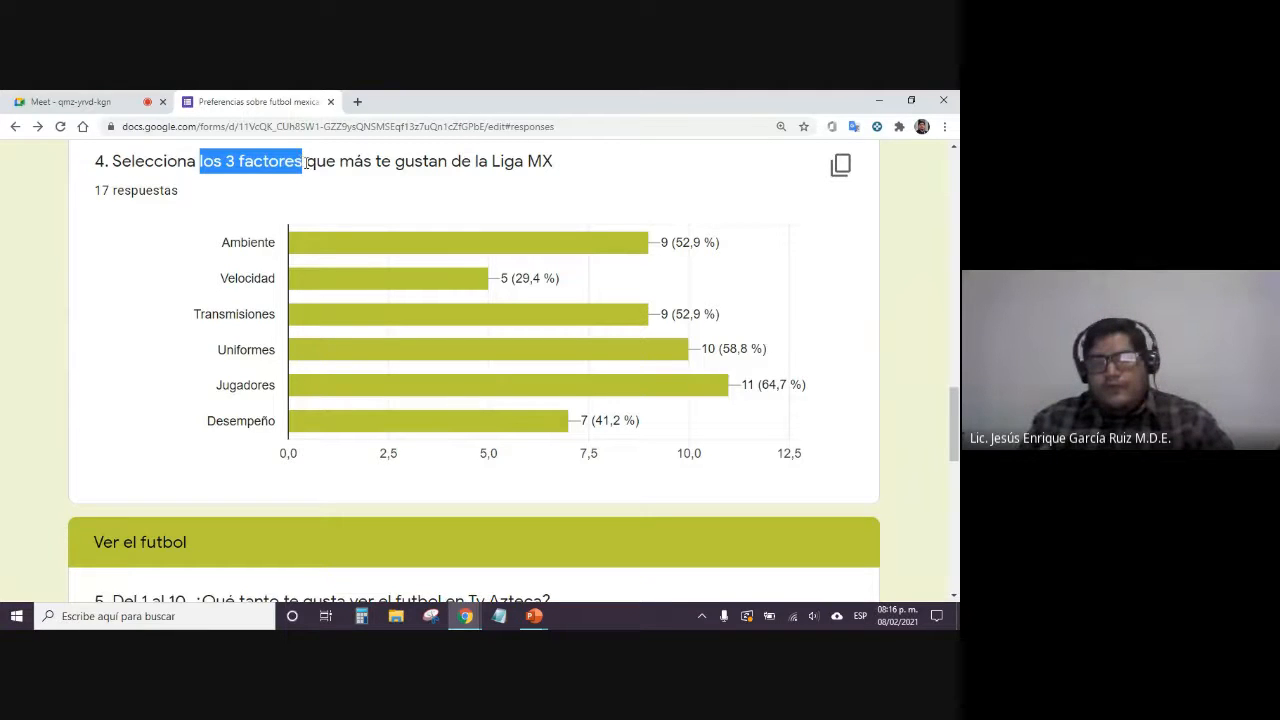
pyautogui.click(345, 160)
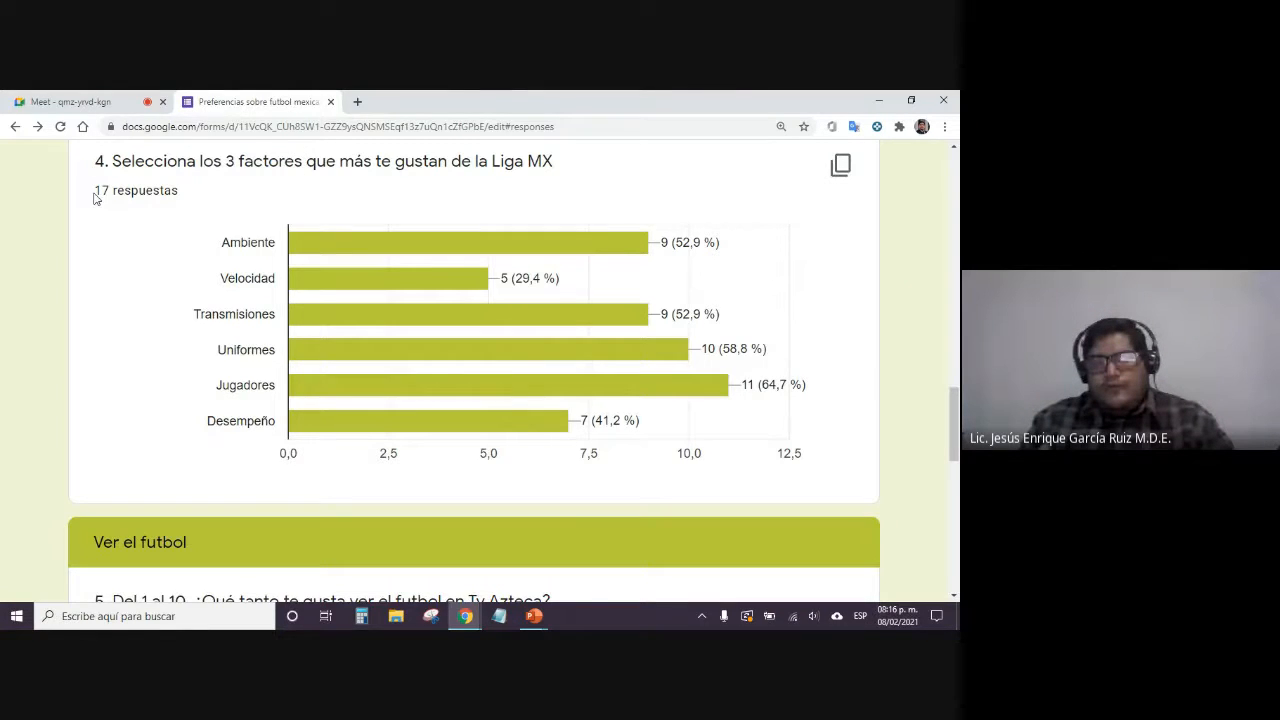
pyautogui.moveTo(97, 190); pyautogui.dragTo(156, 190)
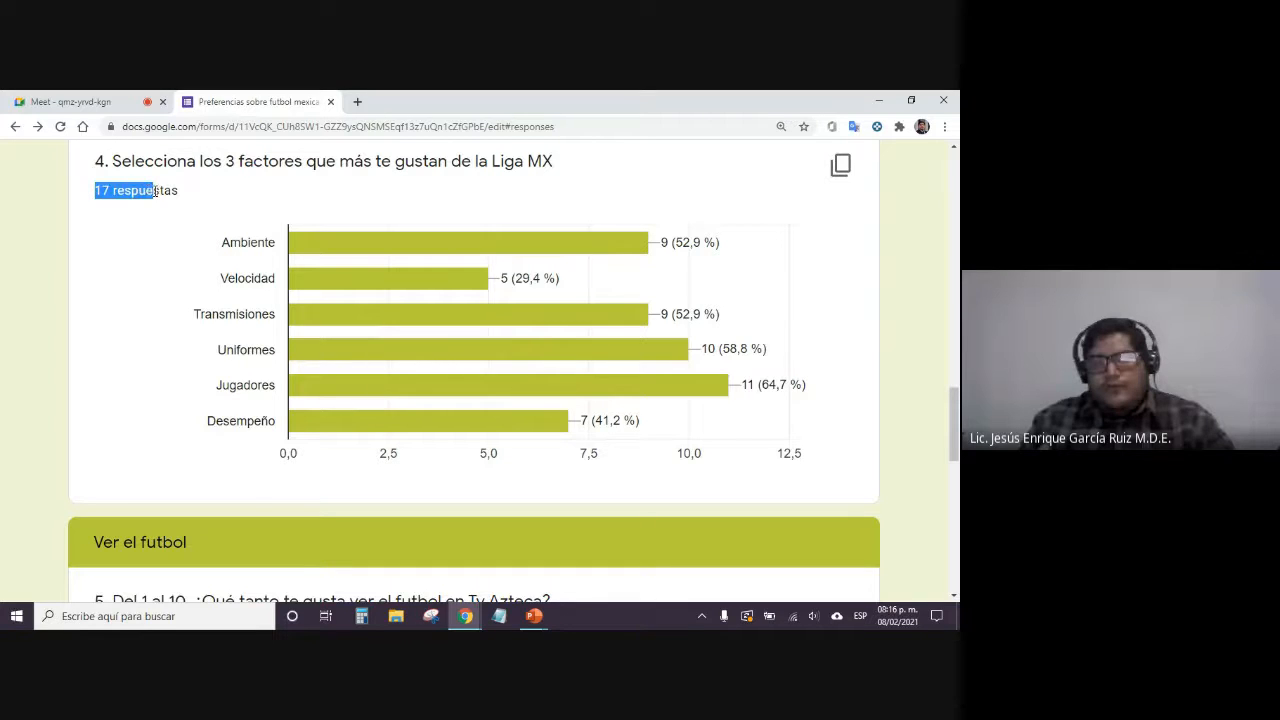
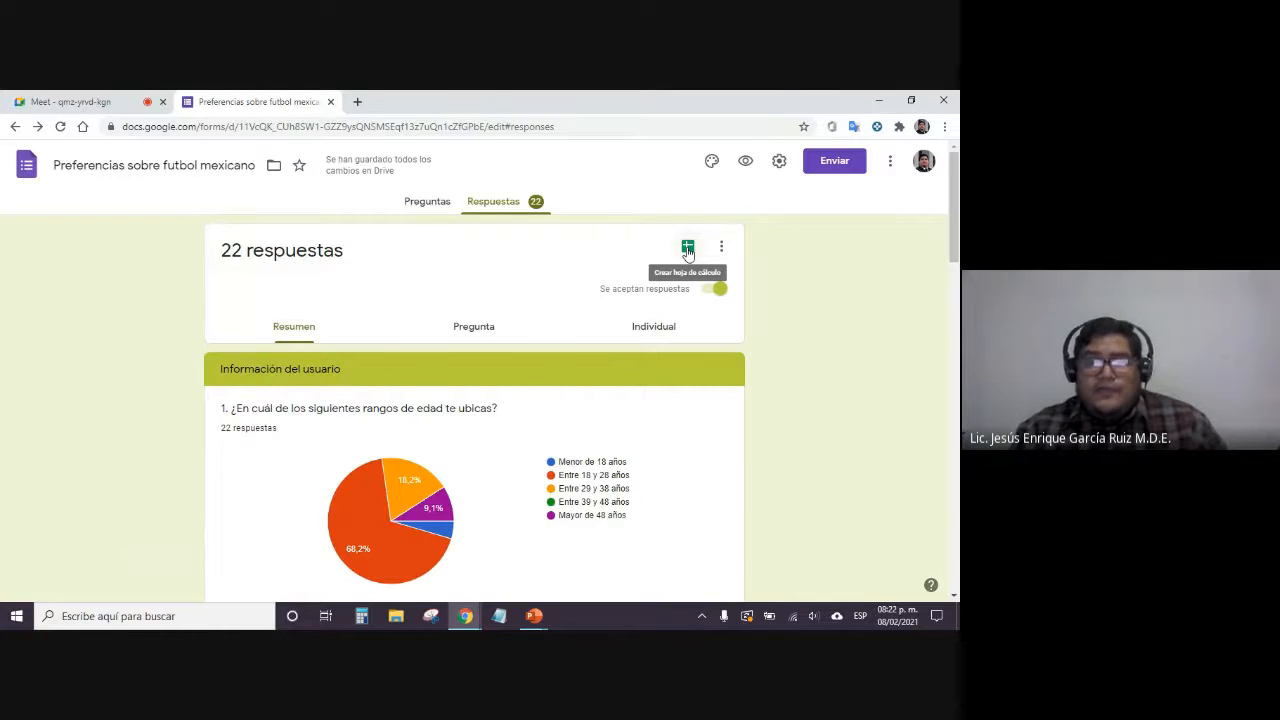
# Create a new spreadsheet for the form responses, keeping the suggested name
pyautogui.click(688, 248)
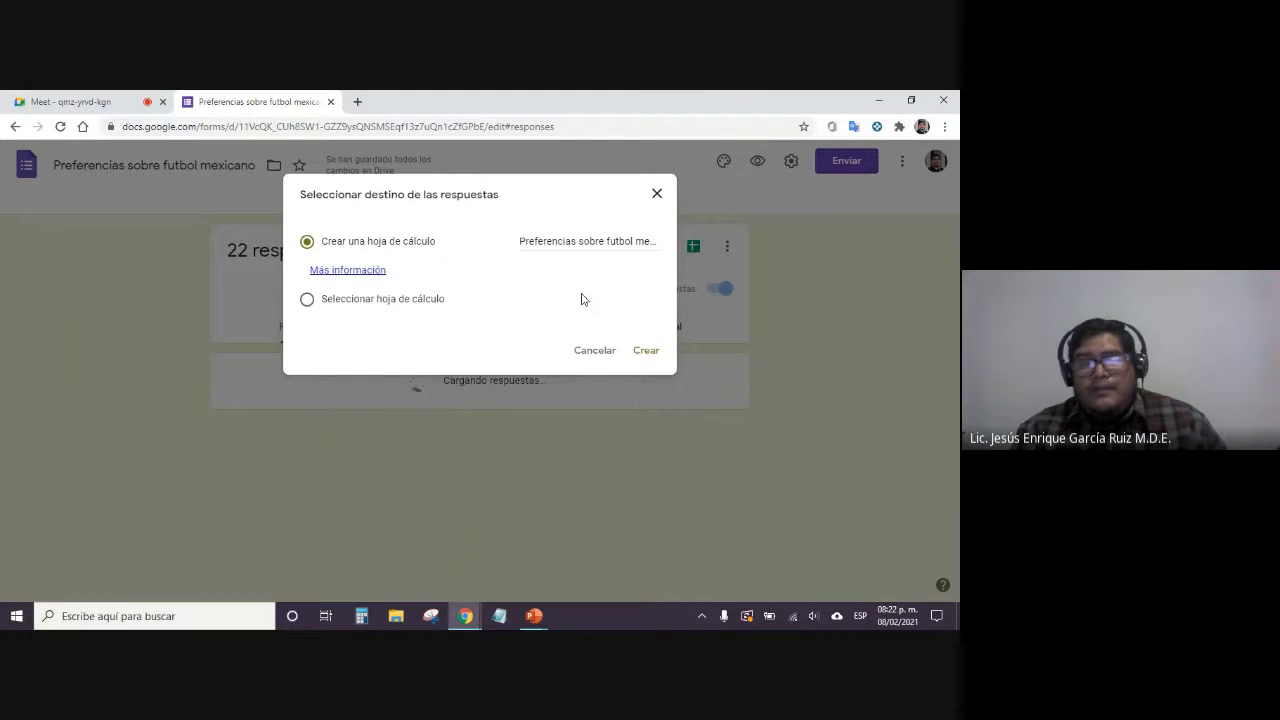
pyautogui.click(579, 240)
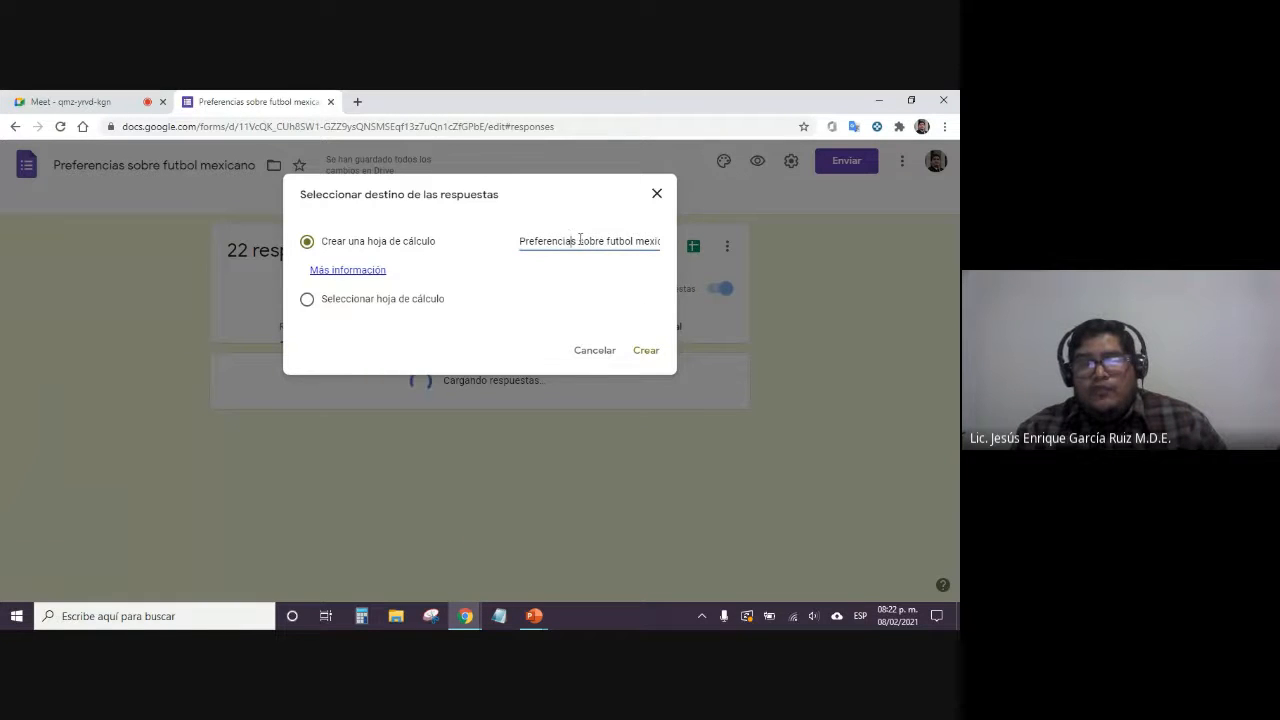
pyautogui.click(646, 351)
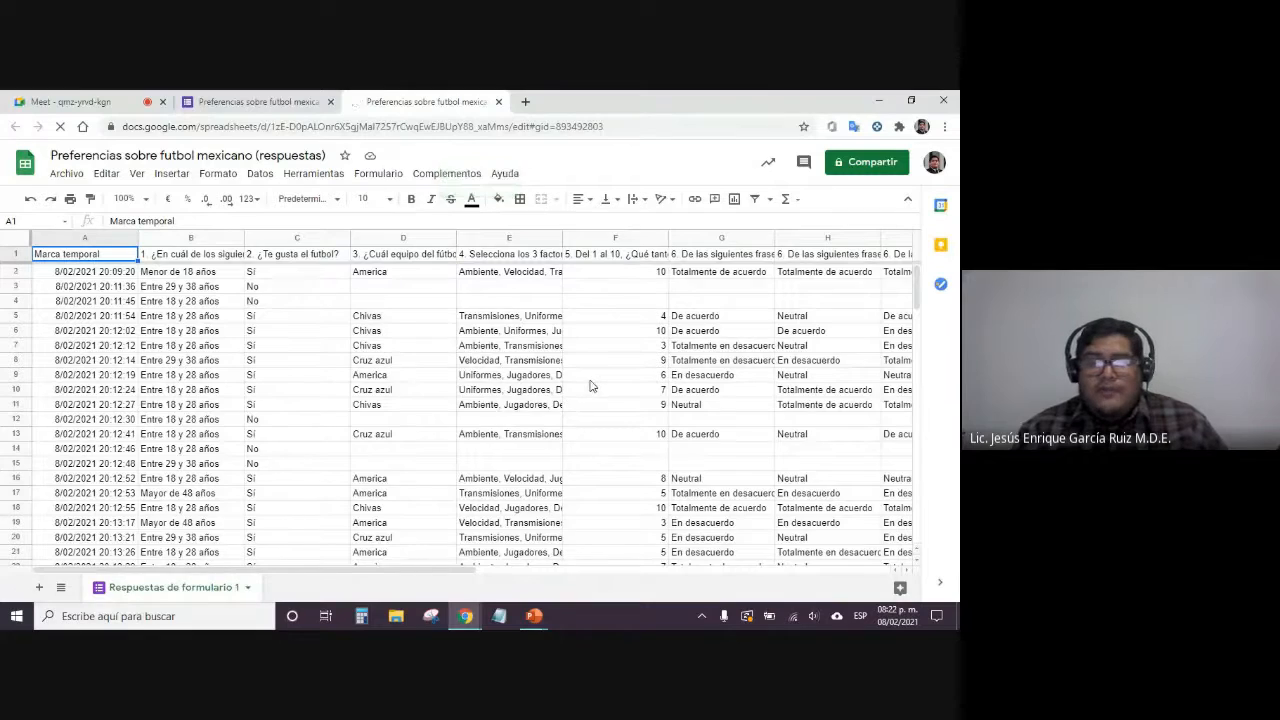
# Look over the response sheet and add filters to the header row A1:J1
pyautogui.scroll(-1, 590, 385)
pyautogui.scroll(1, 594, 385)
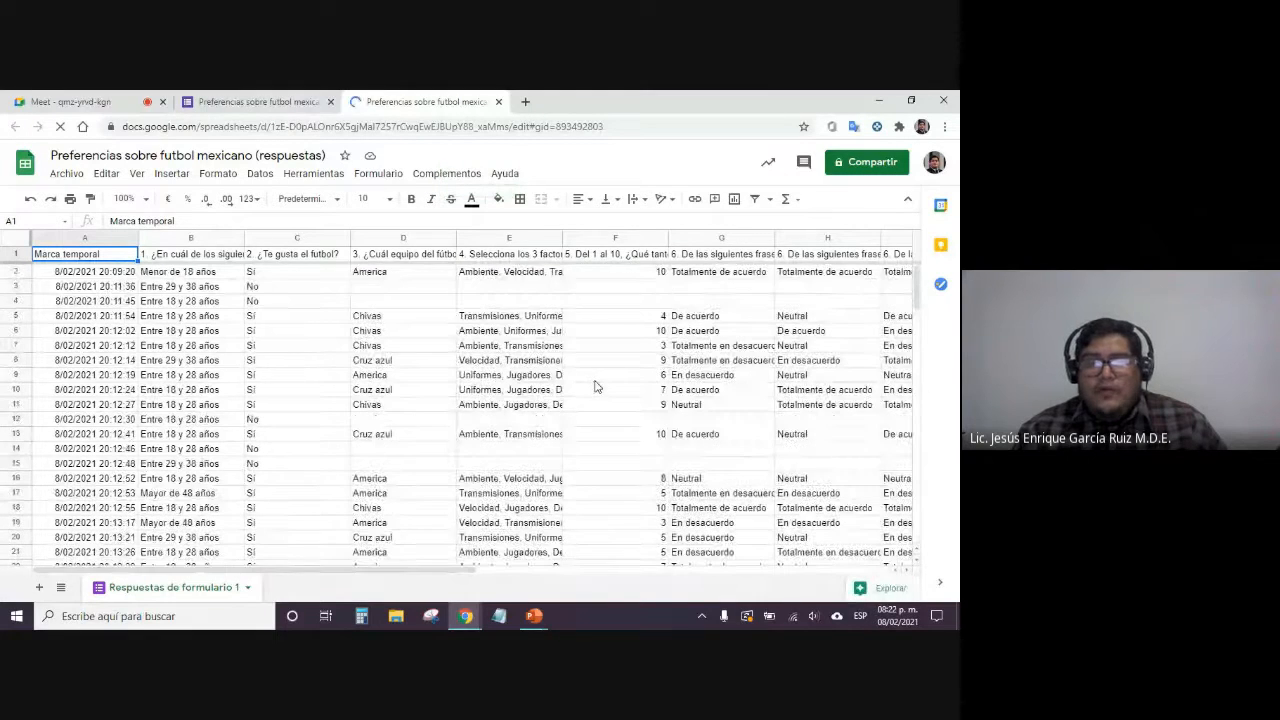
pyautogui.moveTo(443, 567); pyautogui.dragTo(366, 558)
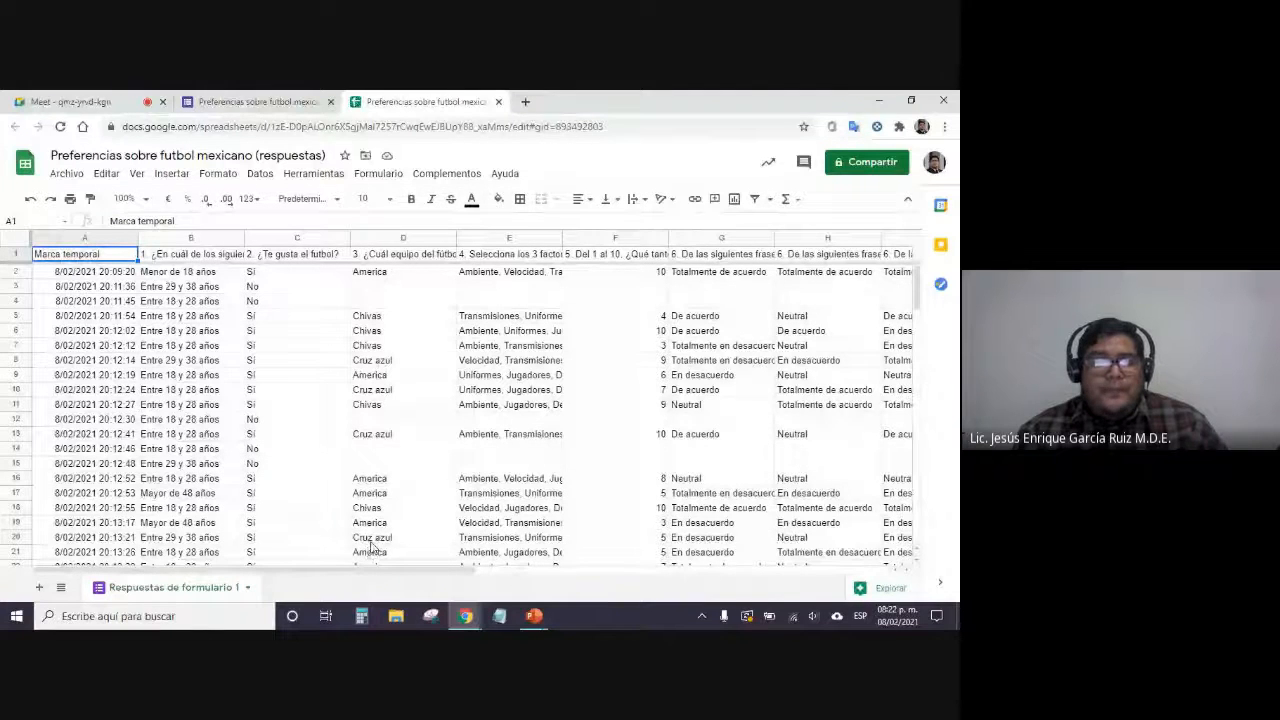
pyautogui.click(555, 406)
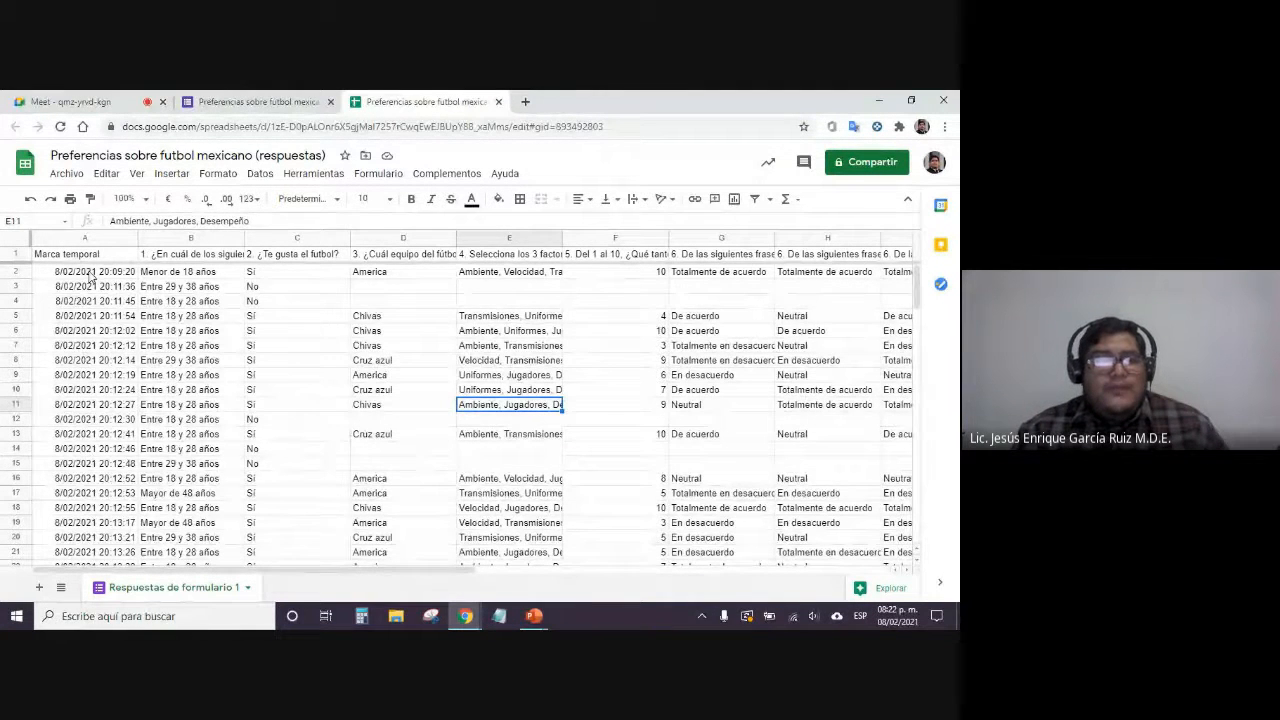
pyautogui.moveTo(96, 259); pyautogui.dragTo(243, 257)
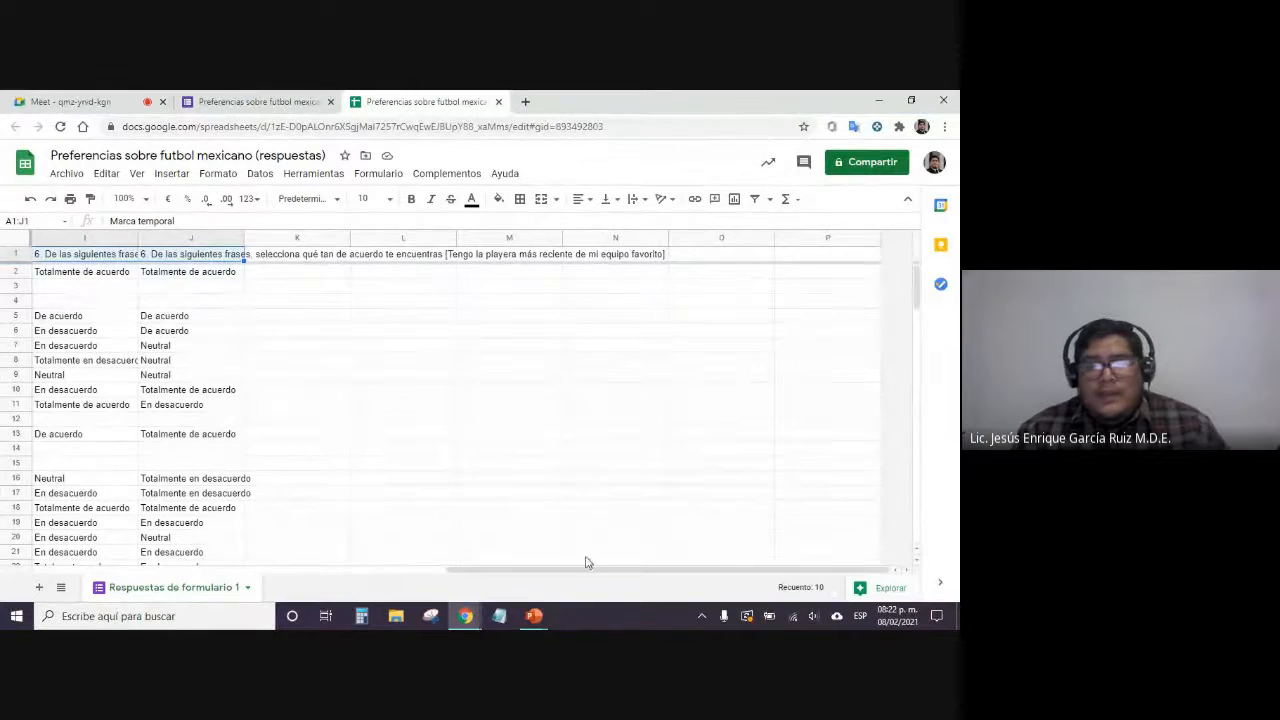
pyautogui.moveTo(608, 572); pyautogui.dragTo(195, 572)
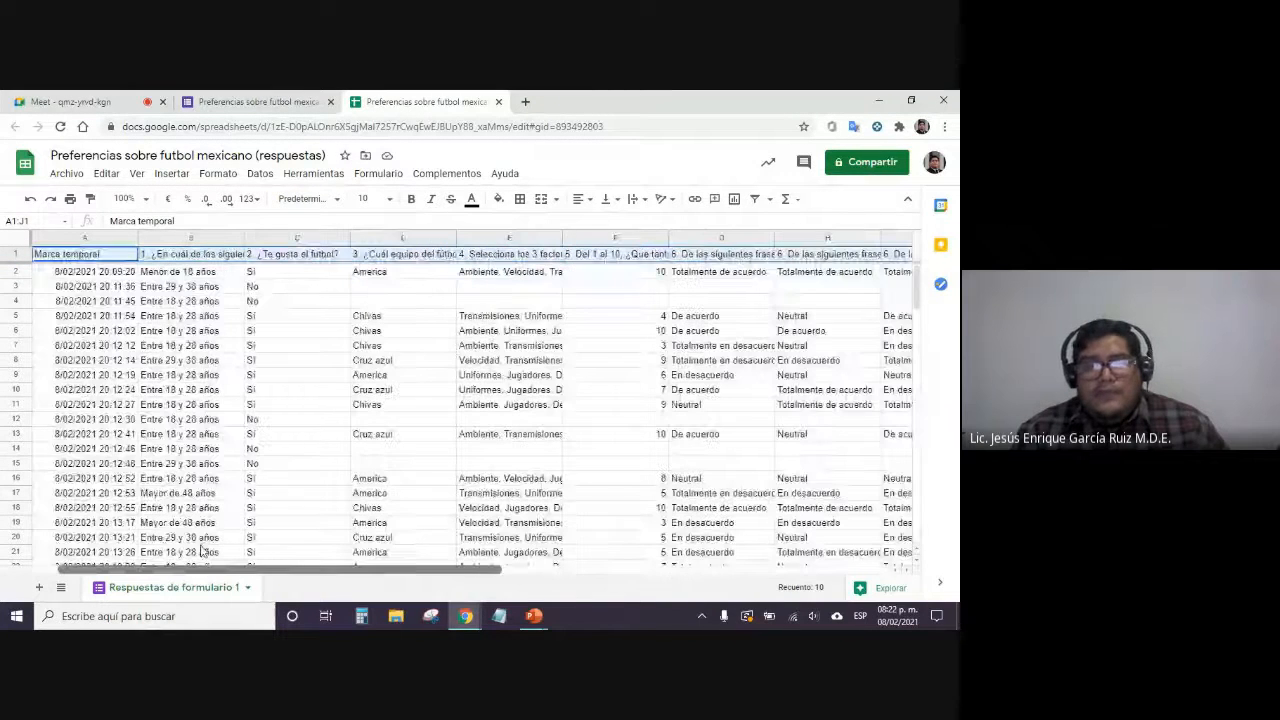
pyautogui.click(756, 203)
pyautogui.click(300, 302)
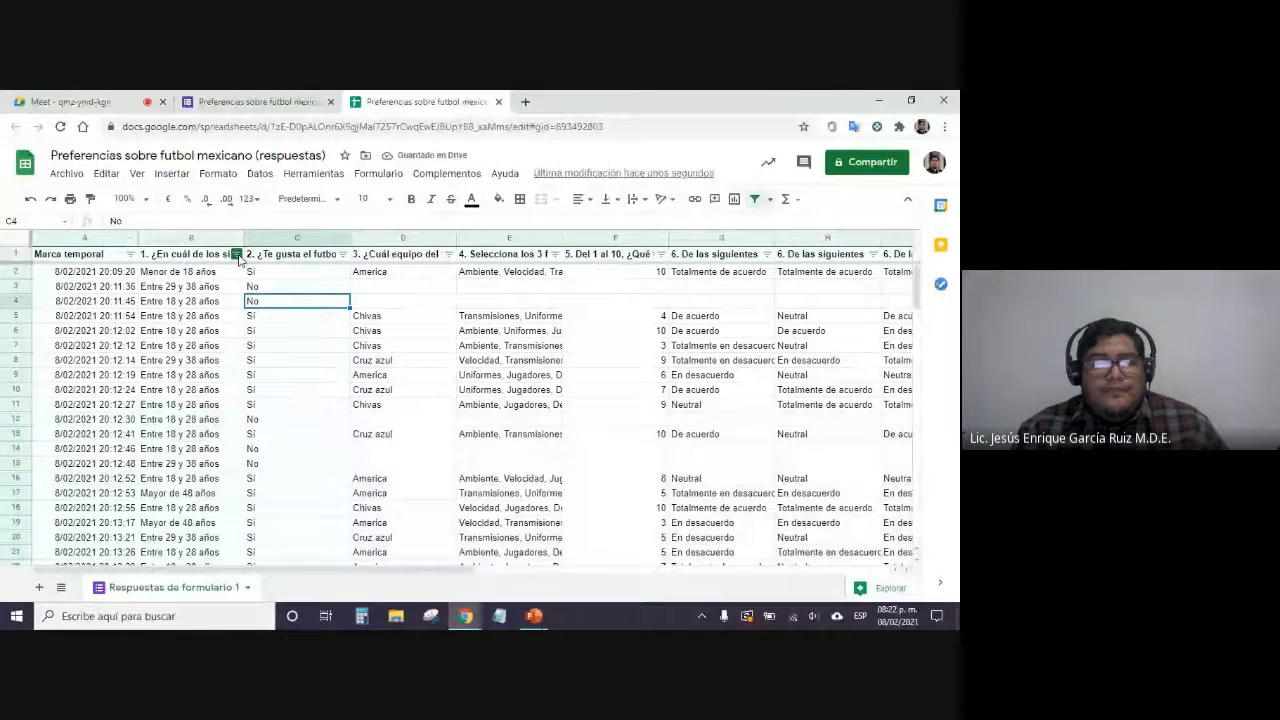
# View the available filter values for question 1's age-range column, leaving the filter unchanged
pyautogui.click(236, 254)
pyautogui.scroll(-1, 160, 490)
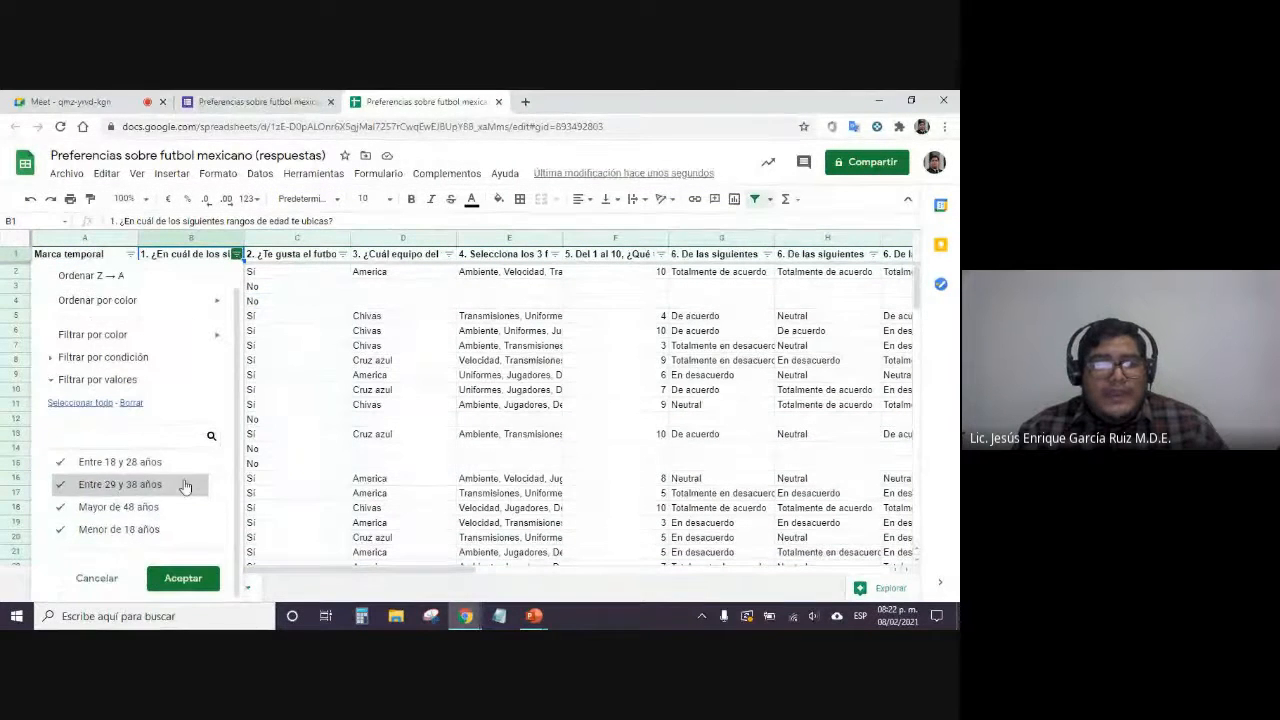
pyautogui.scroll(1, 170, 495)
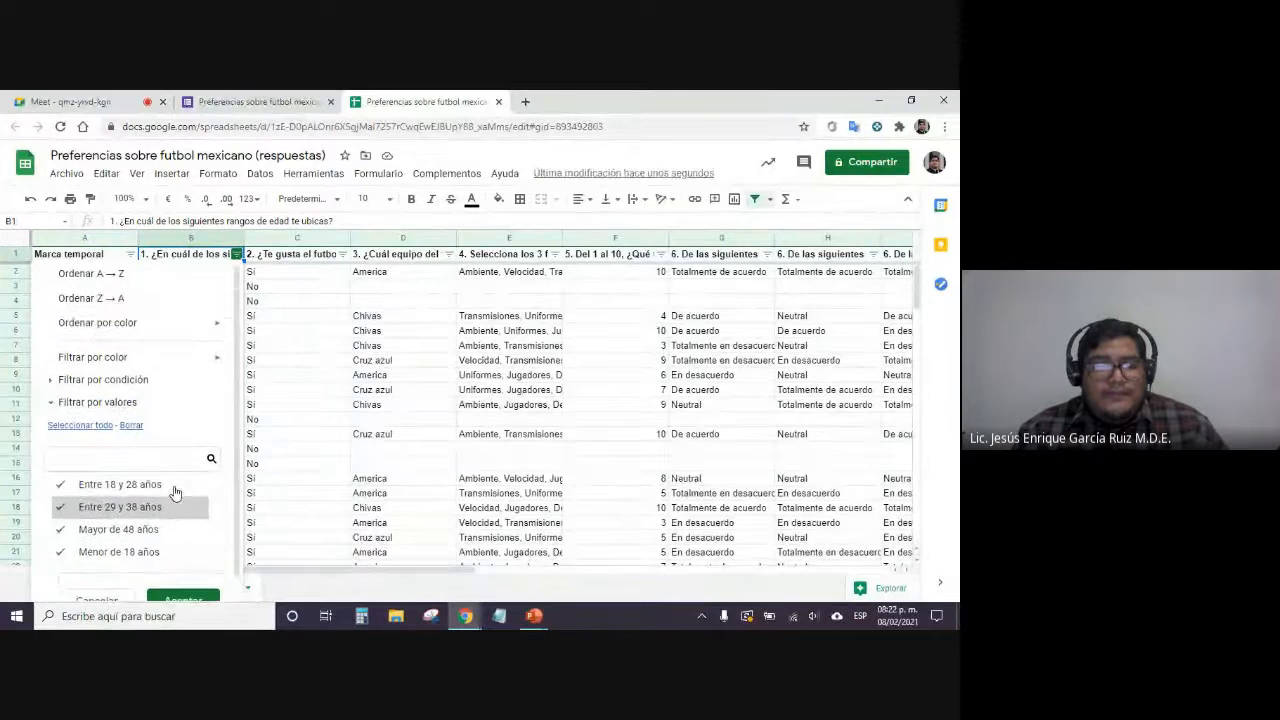
pyautogui.click(320, 362)
pyautogui.click(408, 315)
pyautogui.click(417, 274)
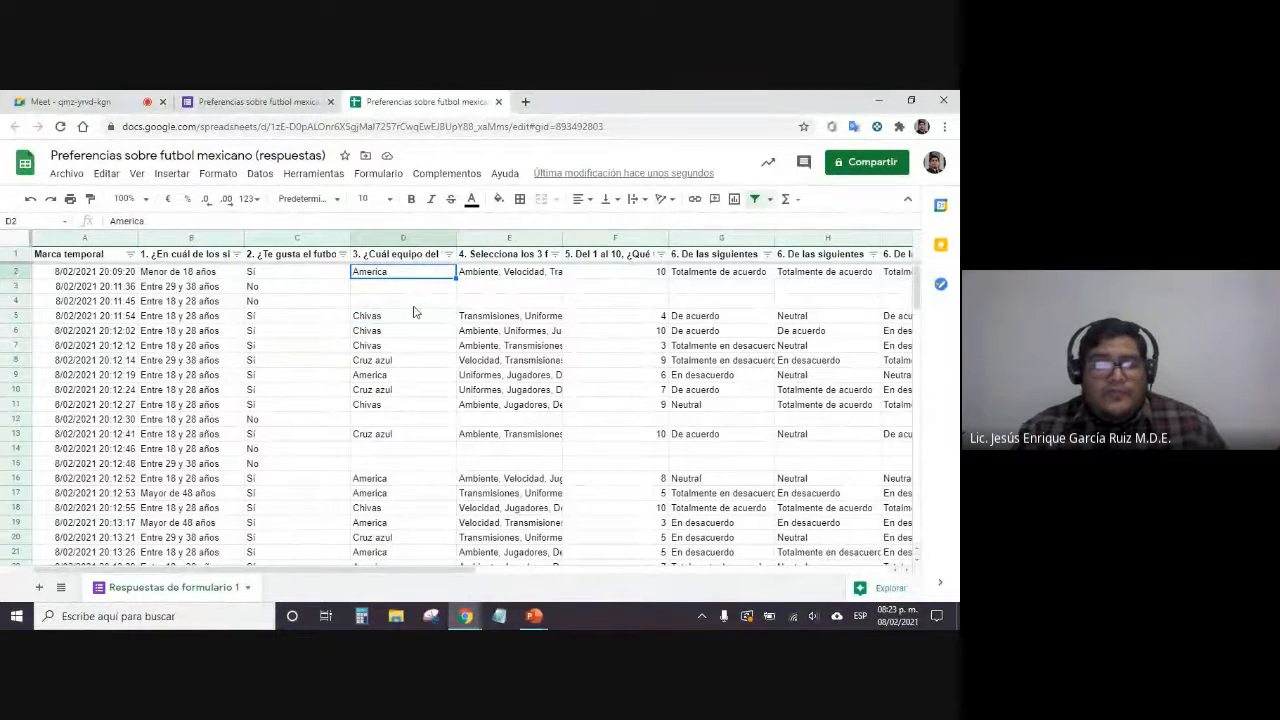
# Filter question 3's preferred-team column to show only the America responses
pyautogui.click(449, 254)
pyautogui.scroll(-1, 335, 440)
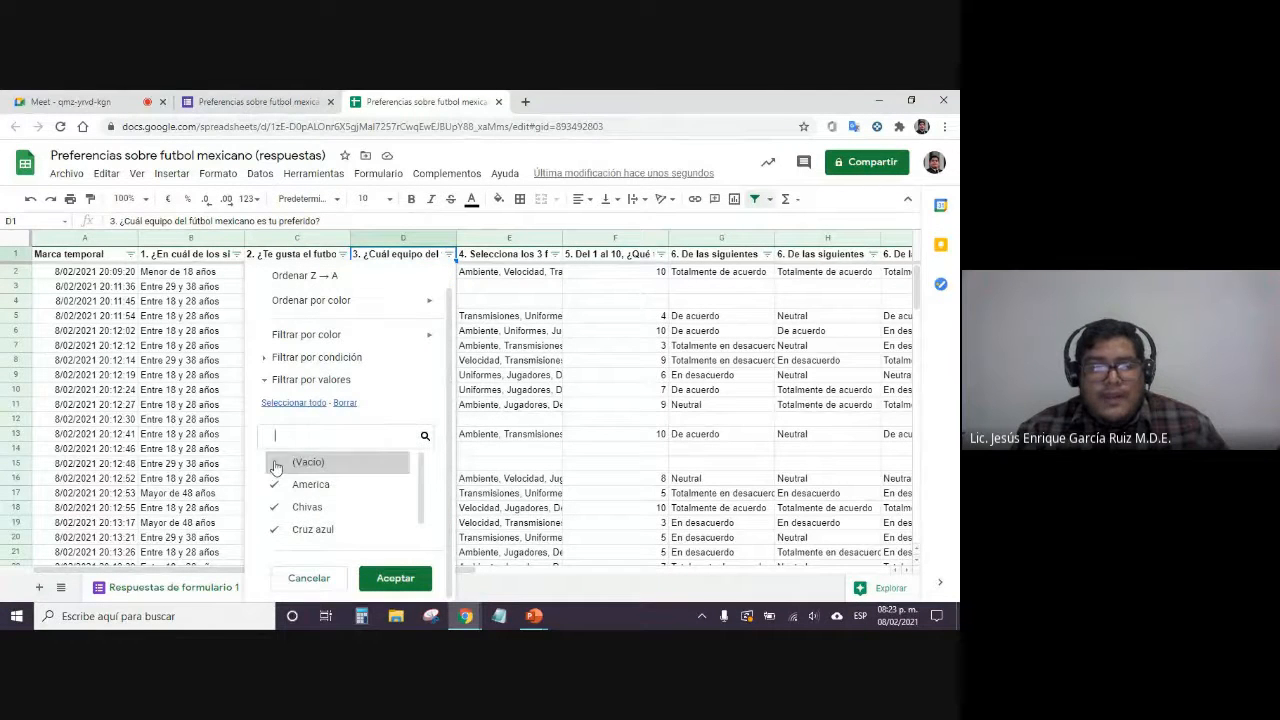
pyautogui.click(344, 402)
pyautogui.click(310, 485)
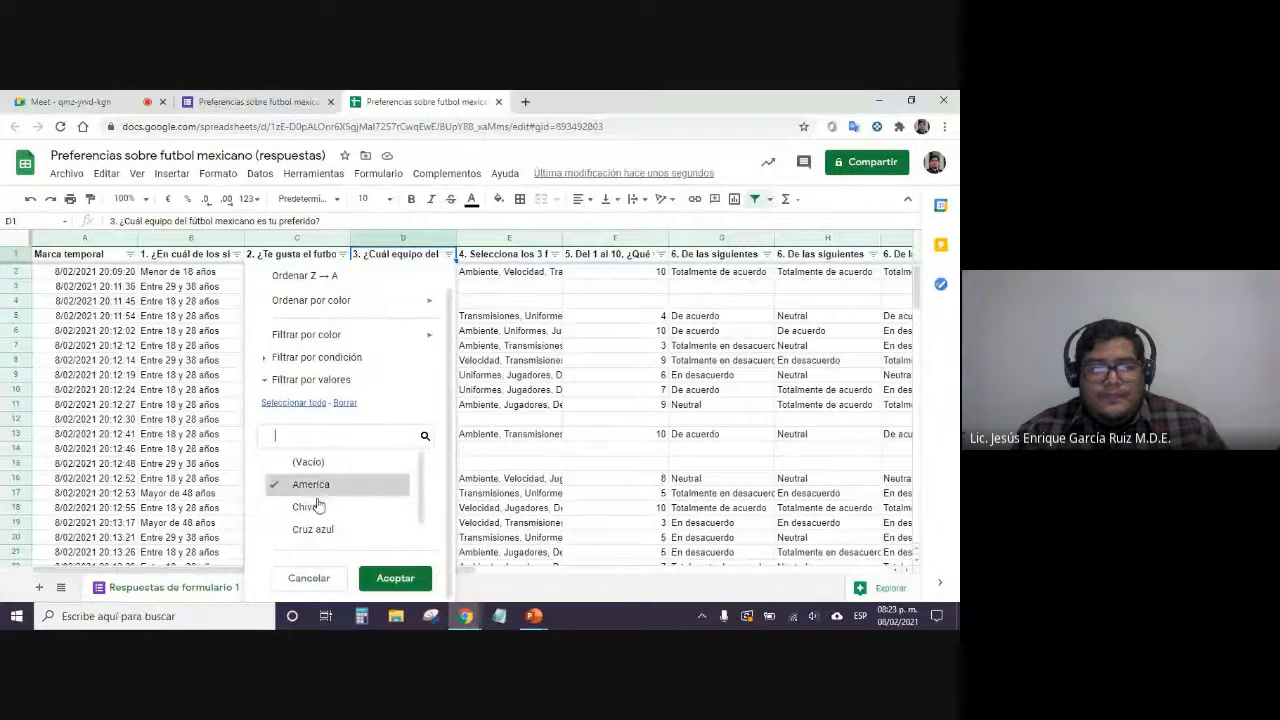
pyautogui.click(398, 580)
# Review the America respondents by selecting their team cells D2:D22 and their question 4 factor cells E2:E22
pyautogui.click(438, 420)
pyautogui.click(390, 276)
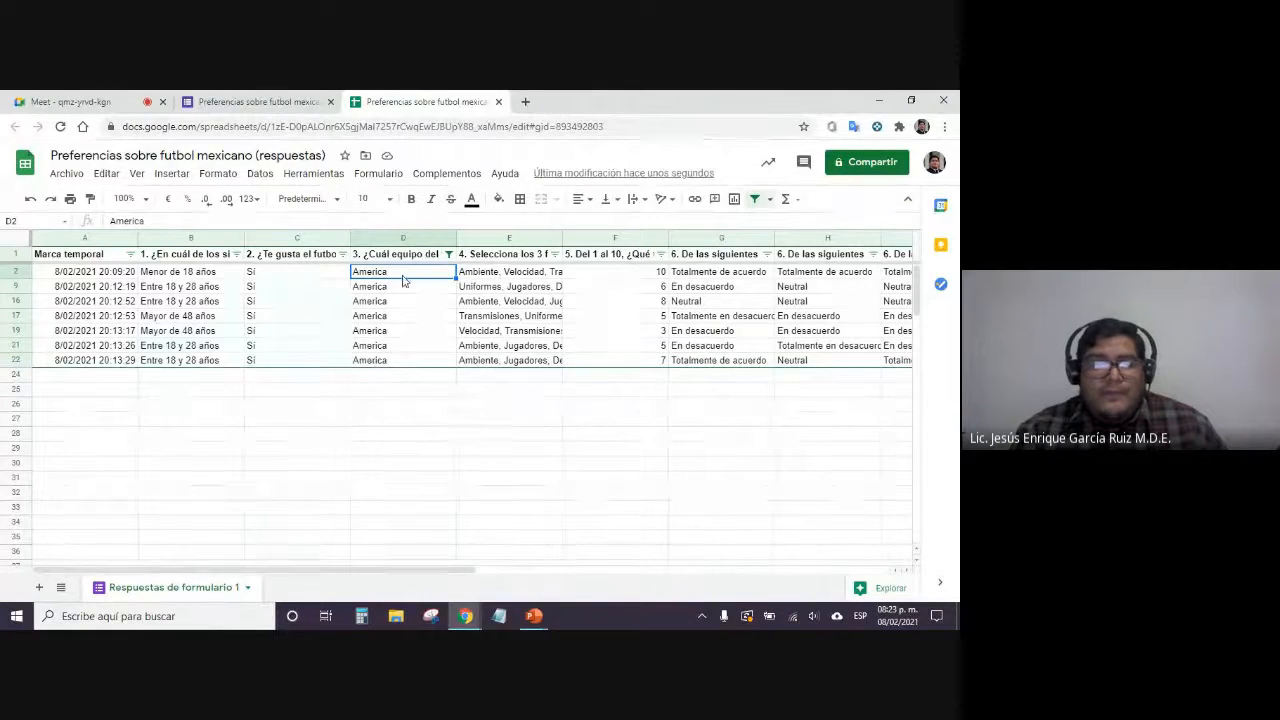
pyautogui.moveTo(403, 276); pyautogui.dragTo(403, 352)
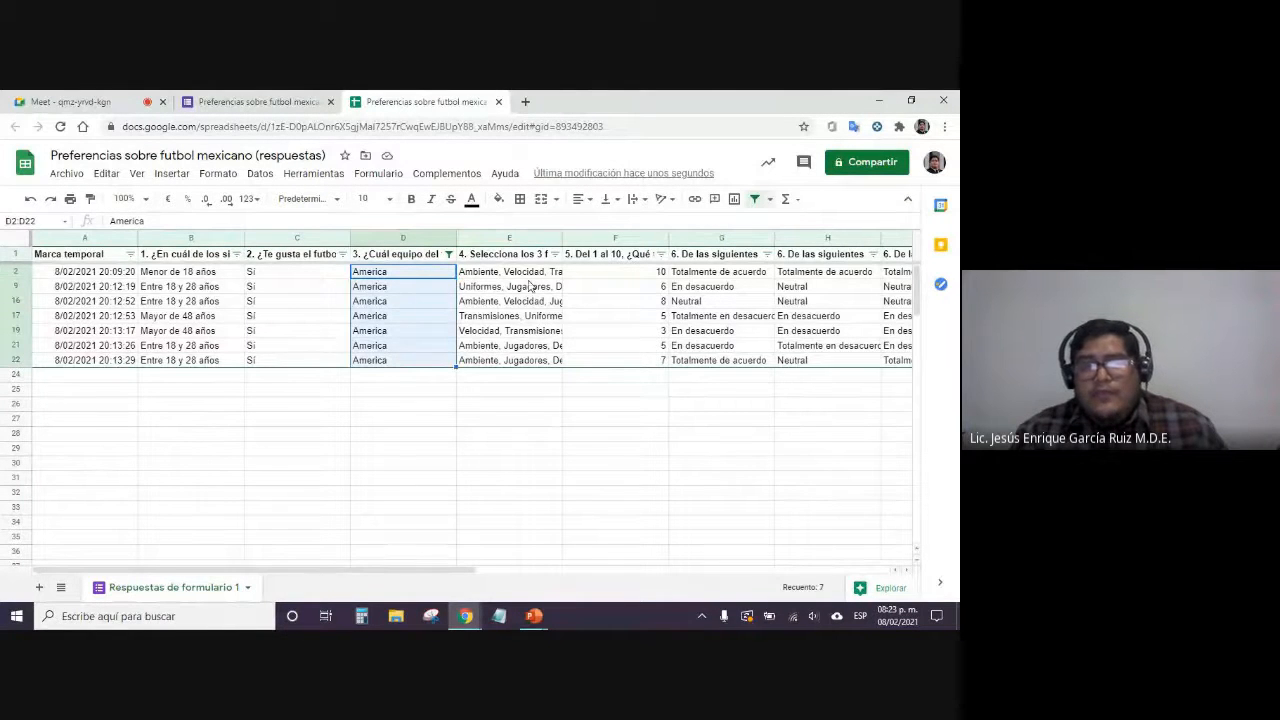
pyautogui.moveTo(535, 276); pyautogui.dragTo(517, 362)
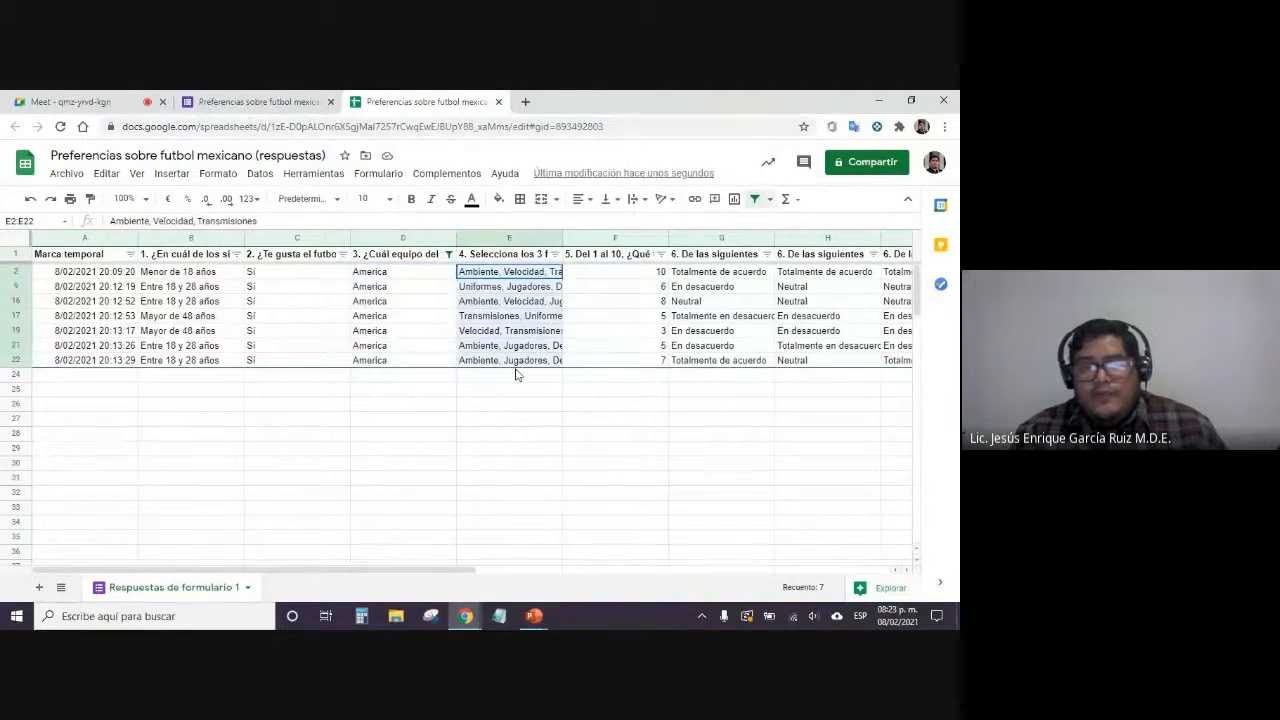
# Switch the preferred-team filter to show only Chivas and select the matching question 4 factor answers, E5:E18
pyautogui.click(449, 256)
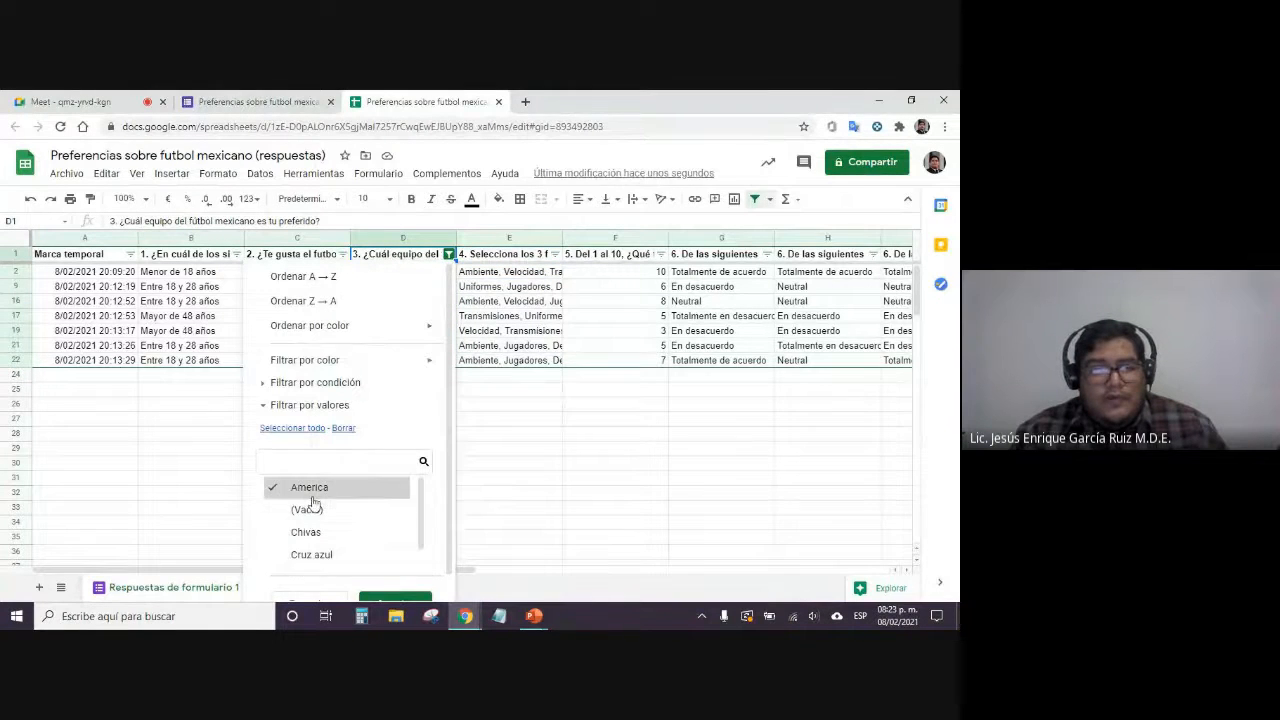
pyautogui.click(318, 532)
pyautogui.scroll(-1, 389, 585)
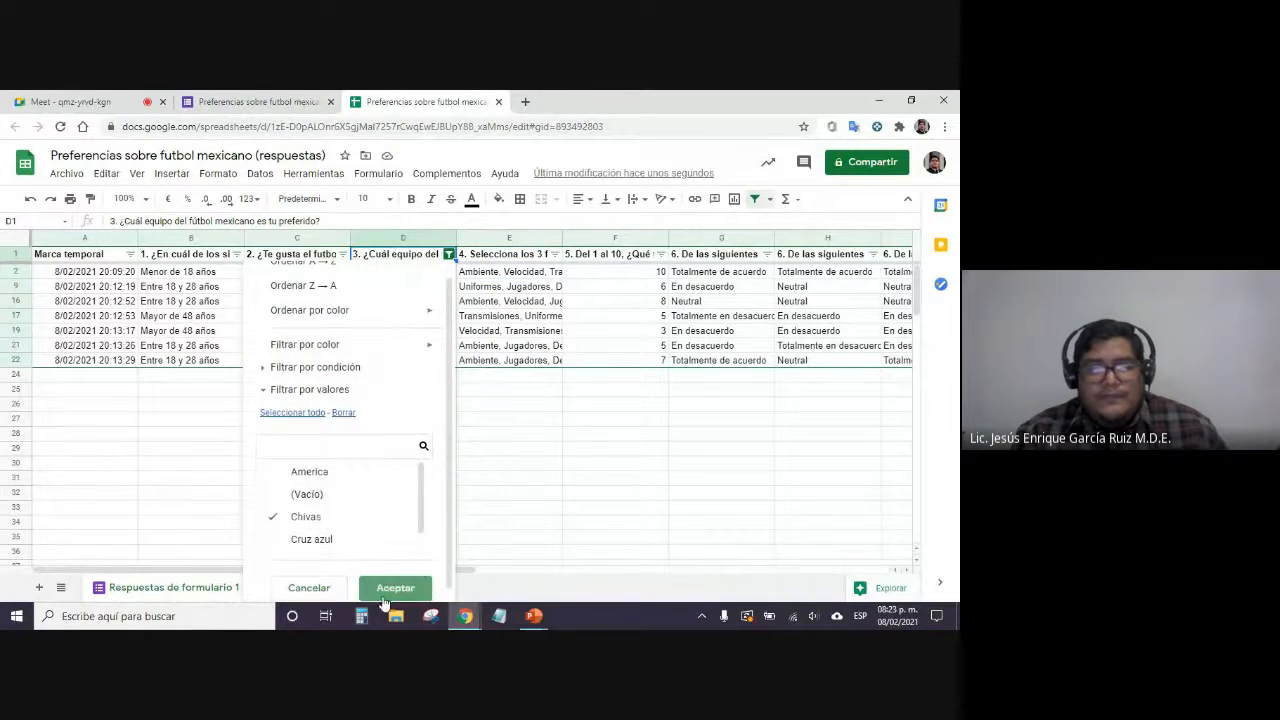
pyautogui.click(389, 589)
pyautogui.click(510, 418)
pyautogui.moveTo(508, 272); pyautogui.dragTo(510, 333)
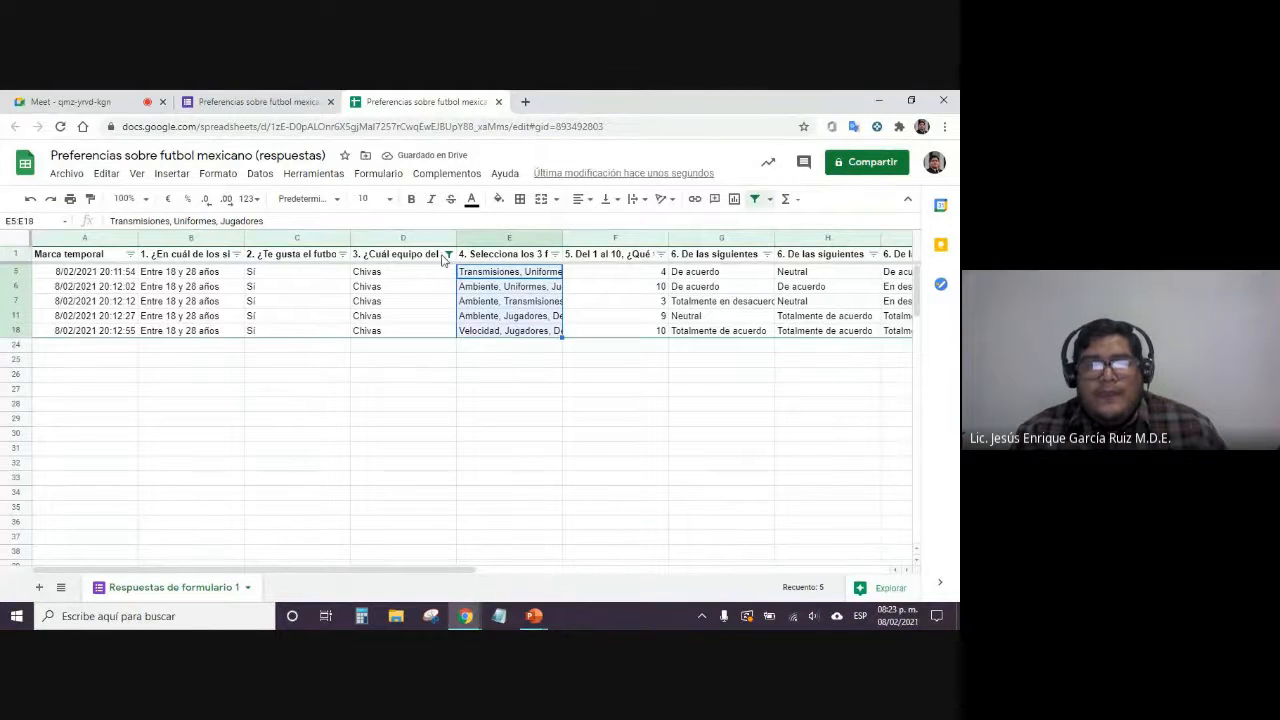
# Switch question 3's preferred-team filter to show only the America responses
pyautogui.click(445, 362)
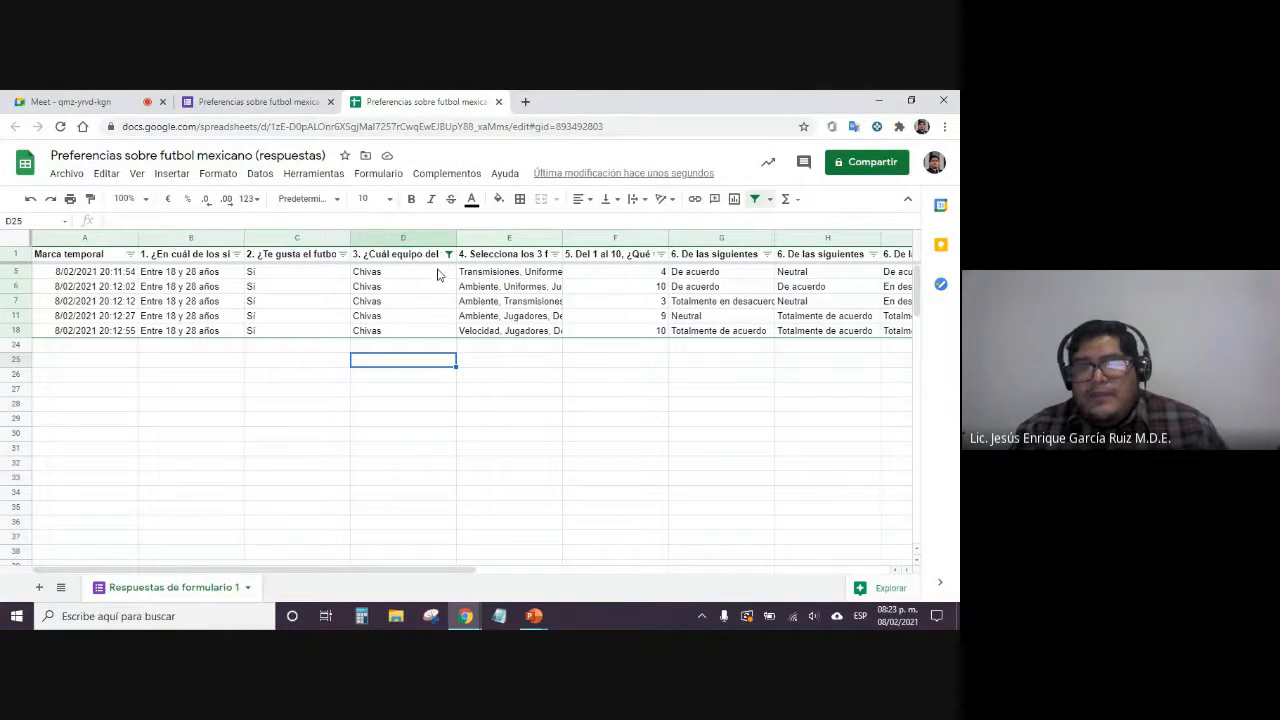
pyautogui.click(448, 255)
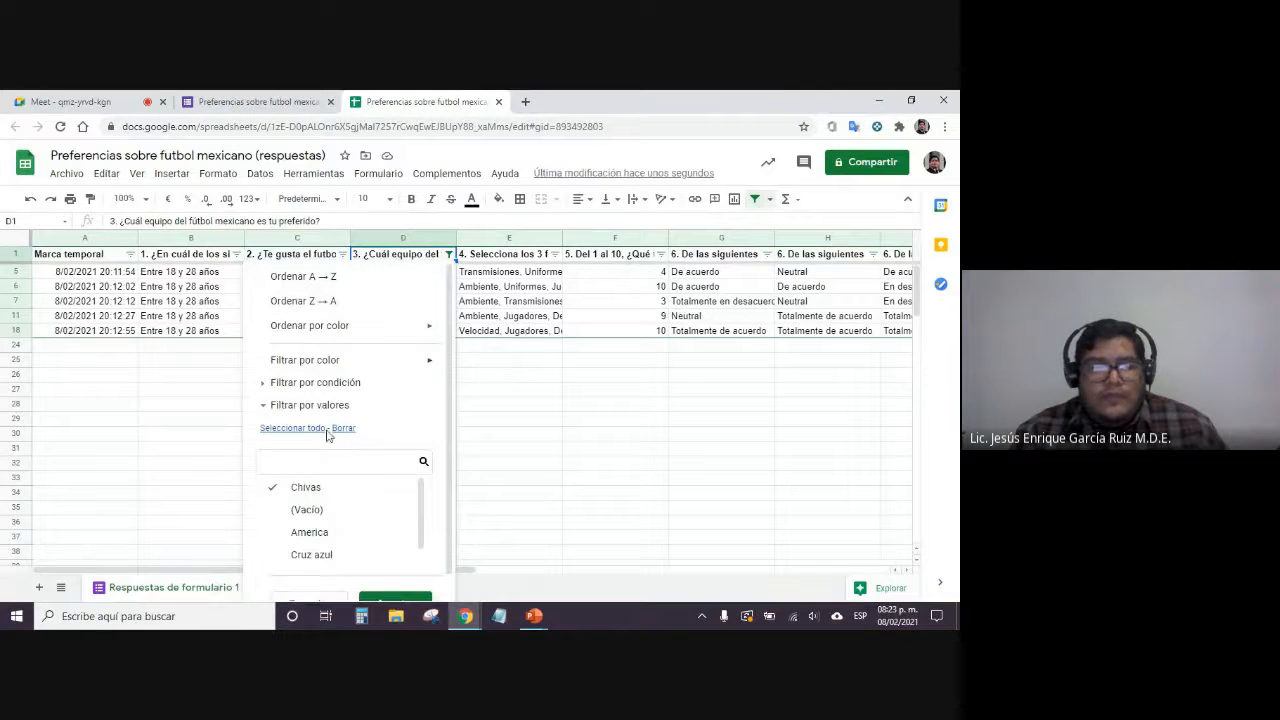
pyautogui.click(309, 532)
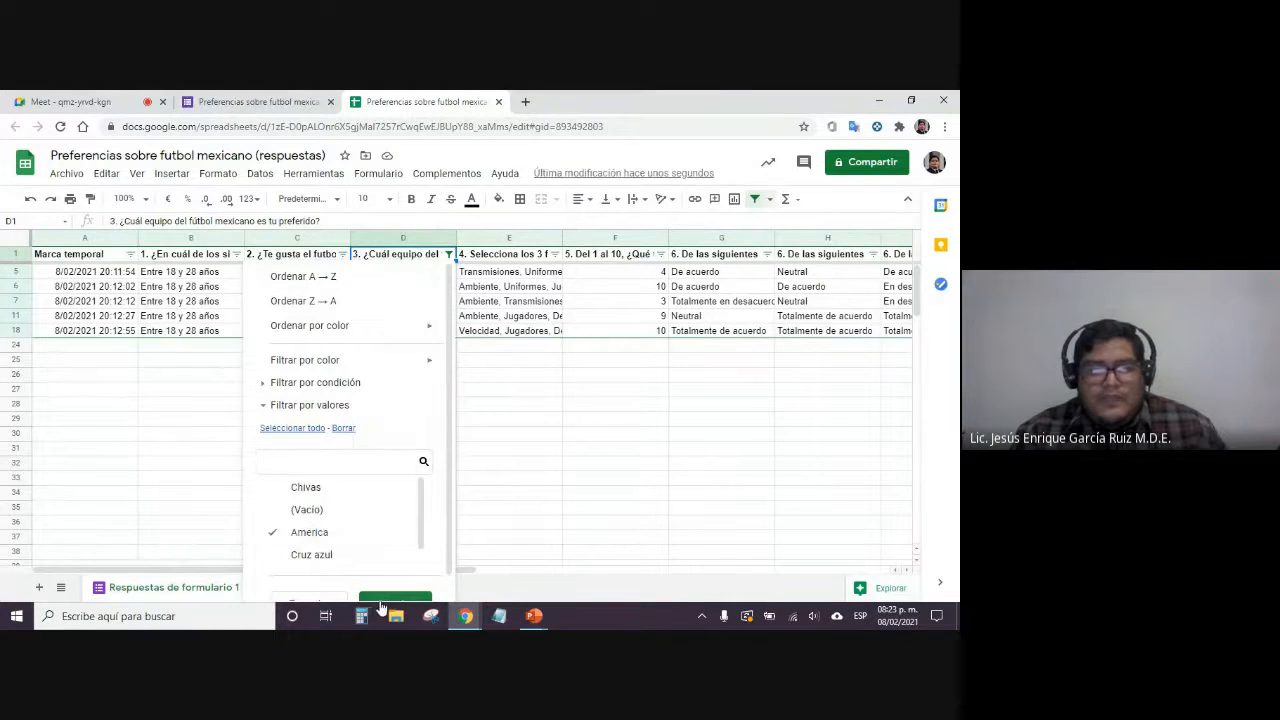
pyautogui.scroll(-1, 390, 590)
pyautogui.click(395, 588)
pyautogui.click(430, 395)
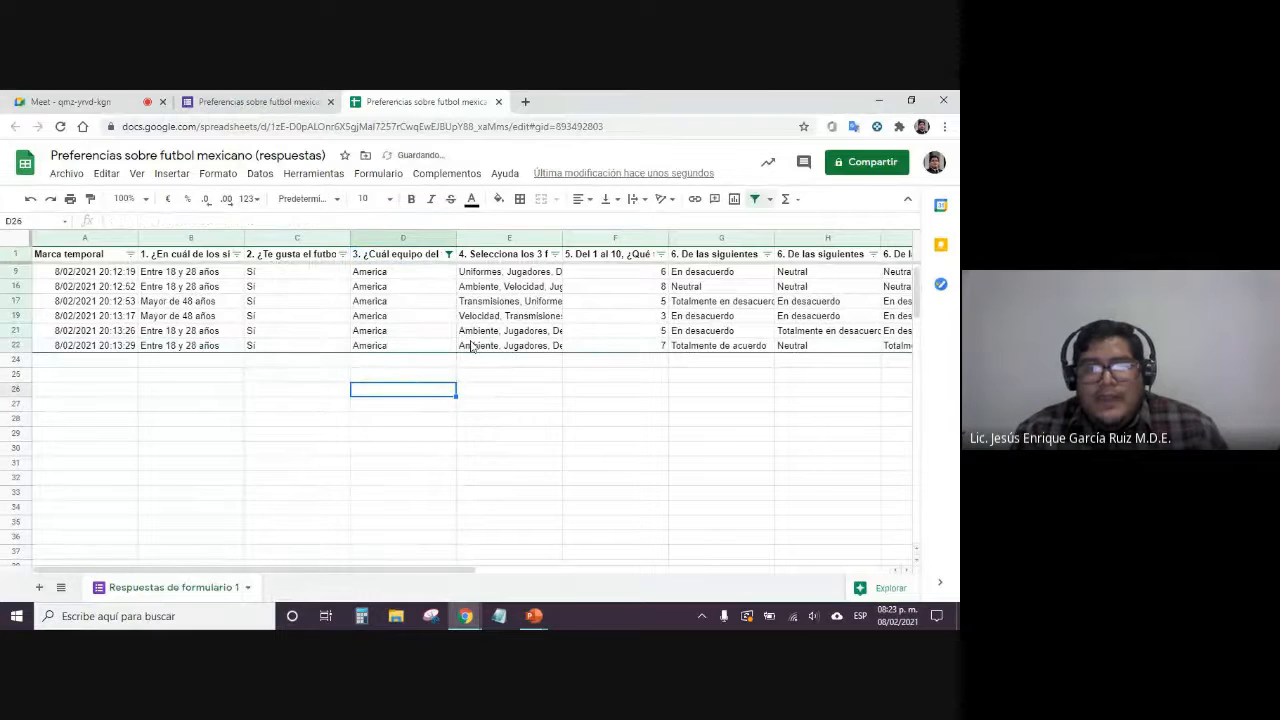
# Widen the question 4 factors column and inspect the America respondents' answers in it
pyautogui.moveTo(561, 235); pyautogui.dragTo(598, 235)
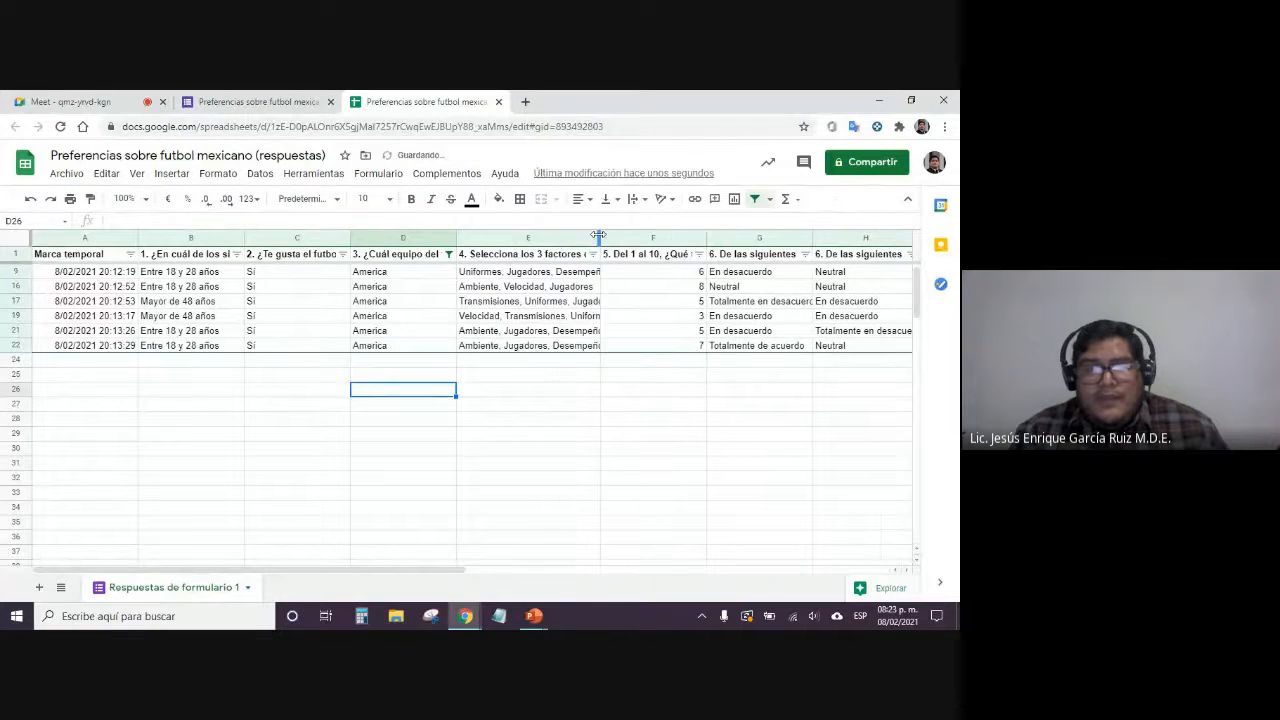
pyautogui.click(486, 345)
pyautogui.click(490, 316)
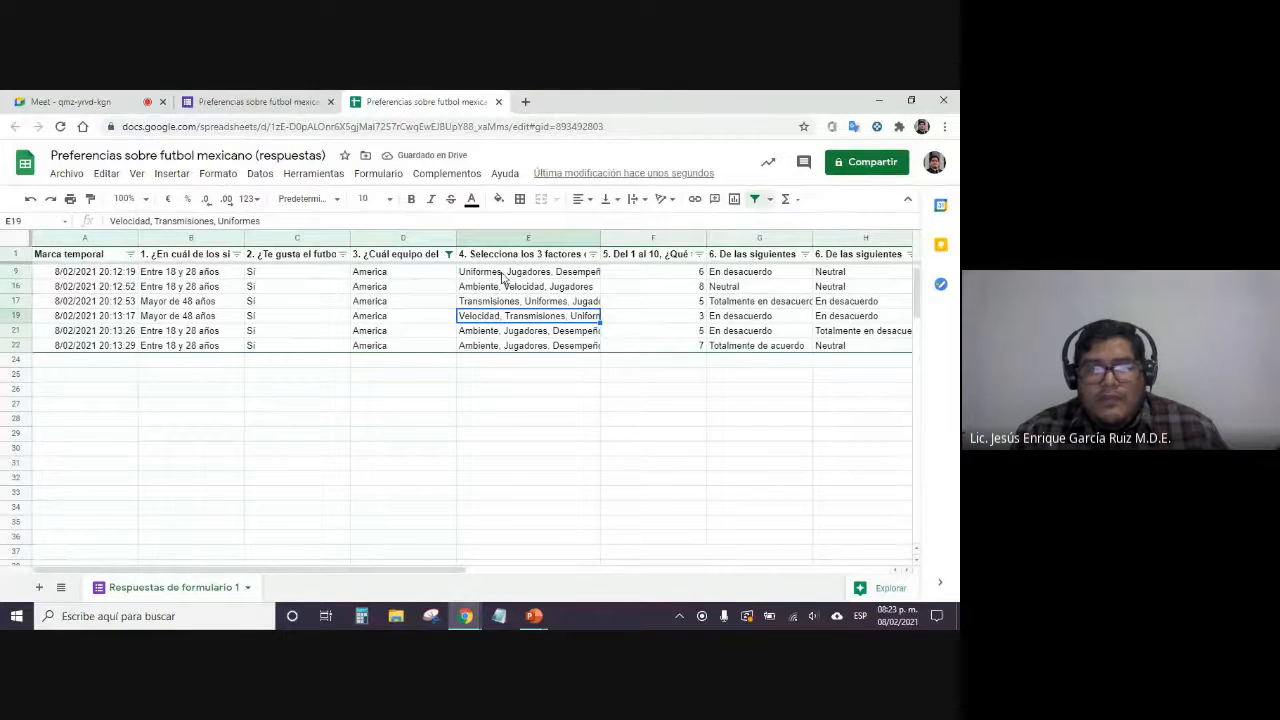
pyautogui.click(490, 333)
pyautogui.click(486, 288)
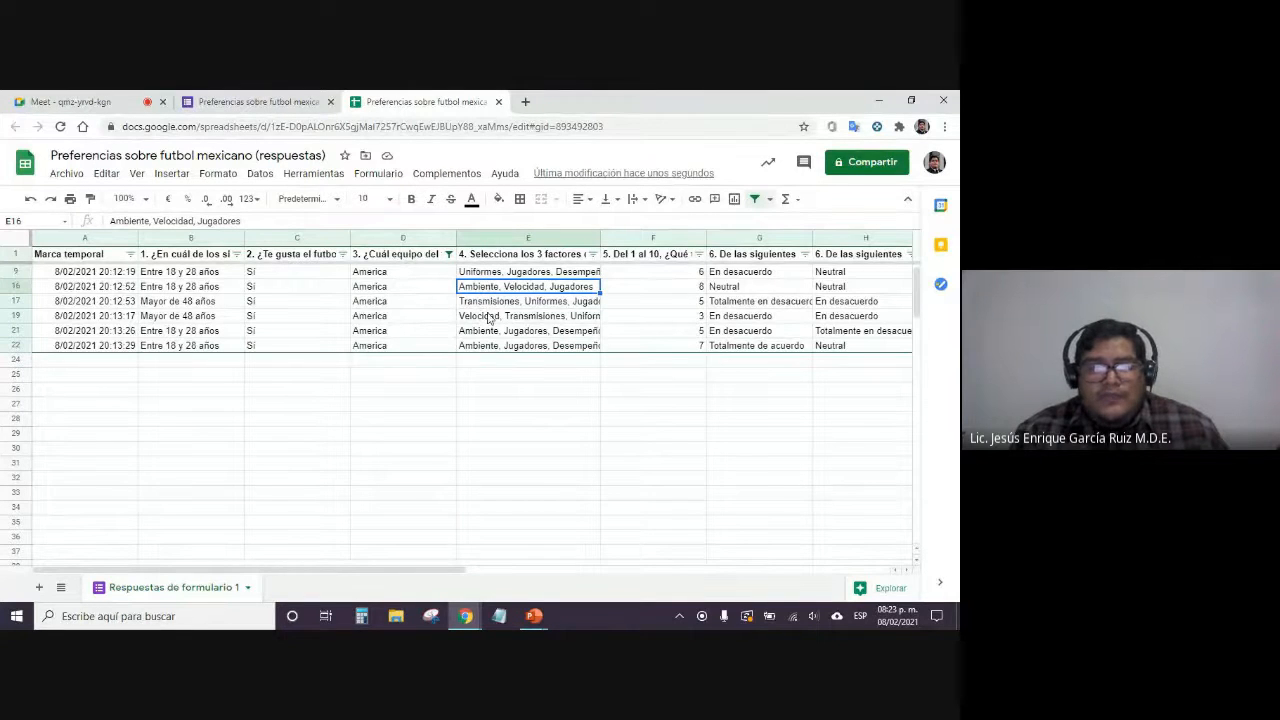
# Change the preferred-team filter from America to Chivas only
pyautogui.click(448, 254)
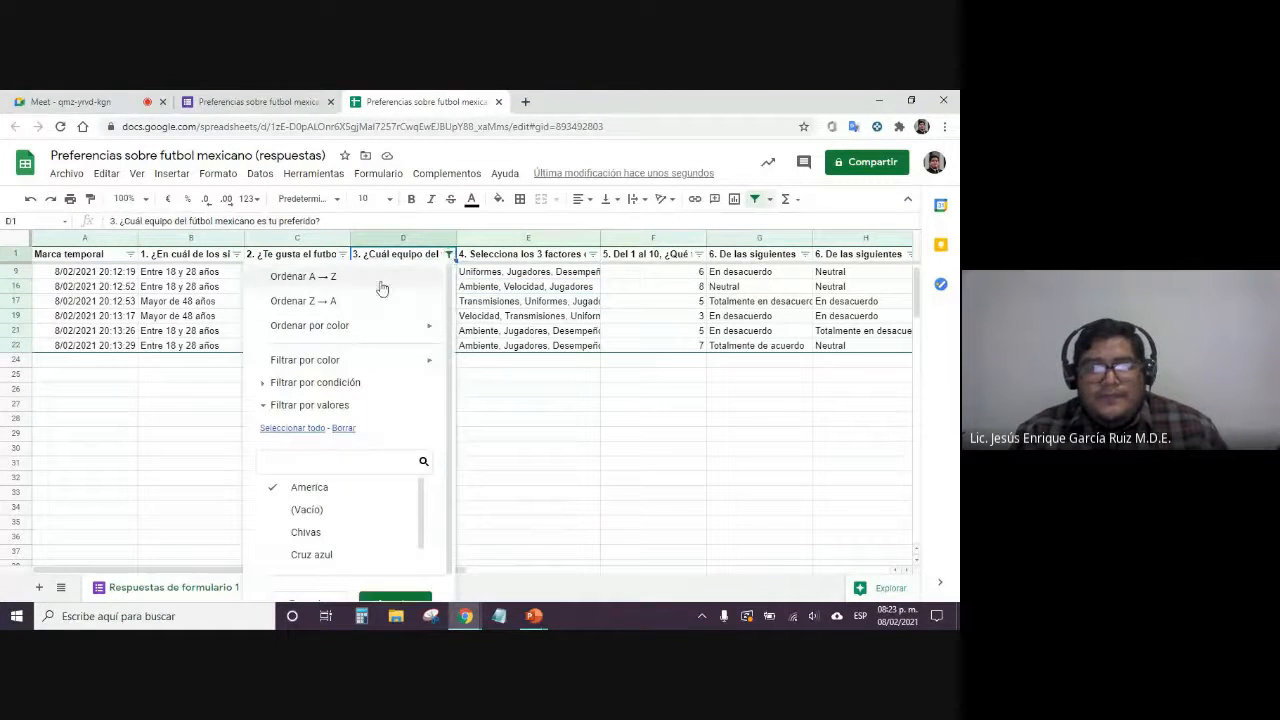
pyautogui.click(342, 430)
pyautogui.click(312, 533)
pyautogui.scroll(-1, 372, 603)
pyautogui.click(372, 596)
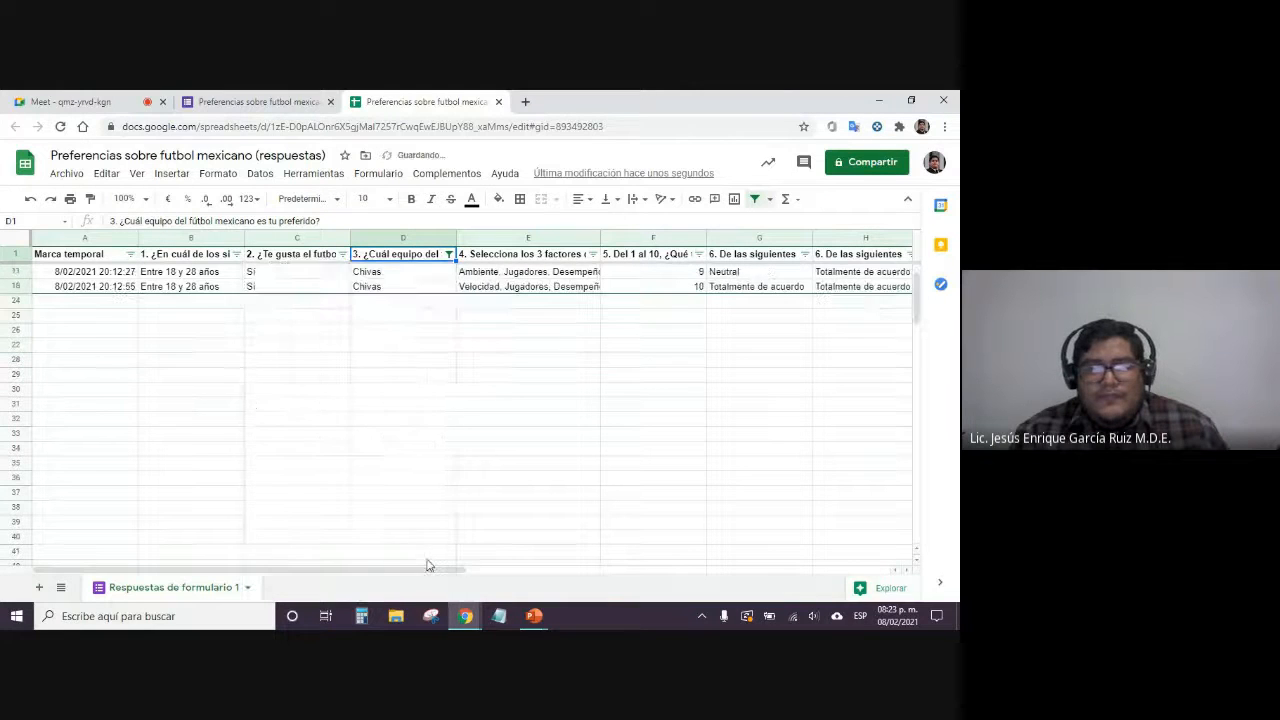
# Inspect each Chivas respondent's question 4 factor answer in cells E5 to E18
pyautogui.click(487, 315)
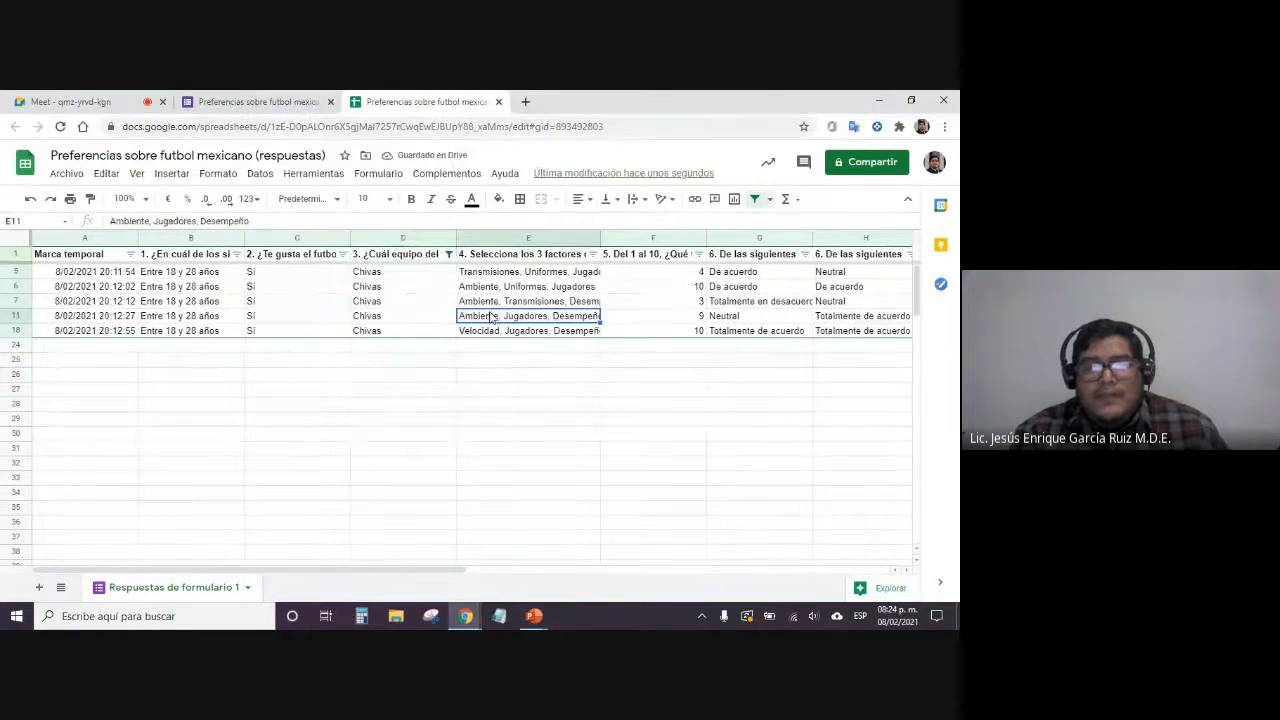
pyautogui.click(488, 301)
pyautogui.click(490, 287)
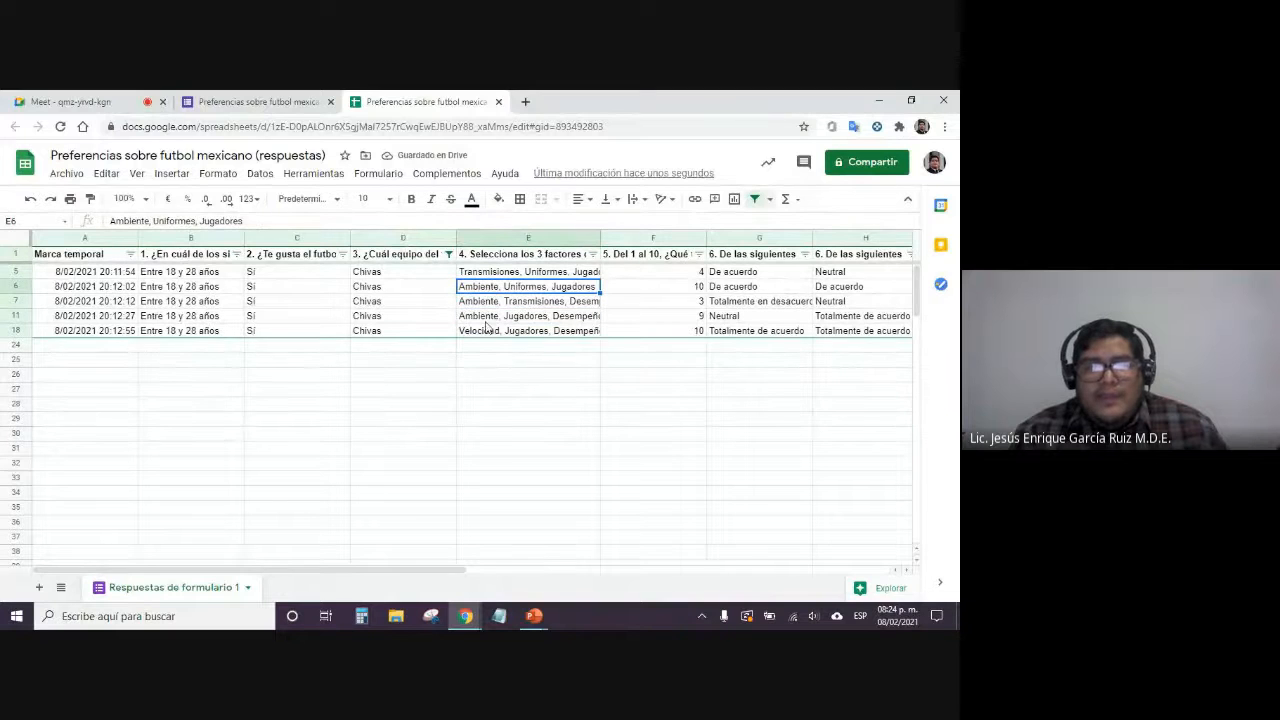
pyautogui.click(476, 273)
pyautogui.click(478, 330)
# Replace Chivas with Cruz azul as the only team shown by the preferred-team filter
pyautogui.click(449, 255)
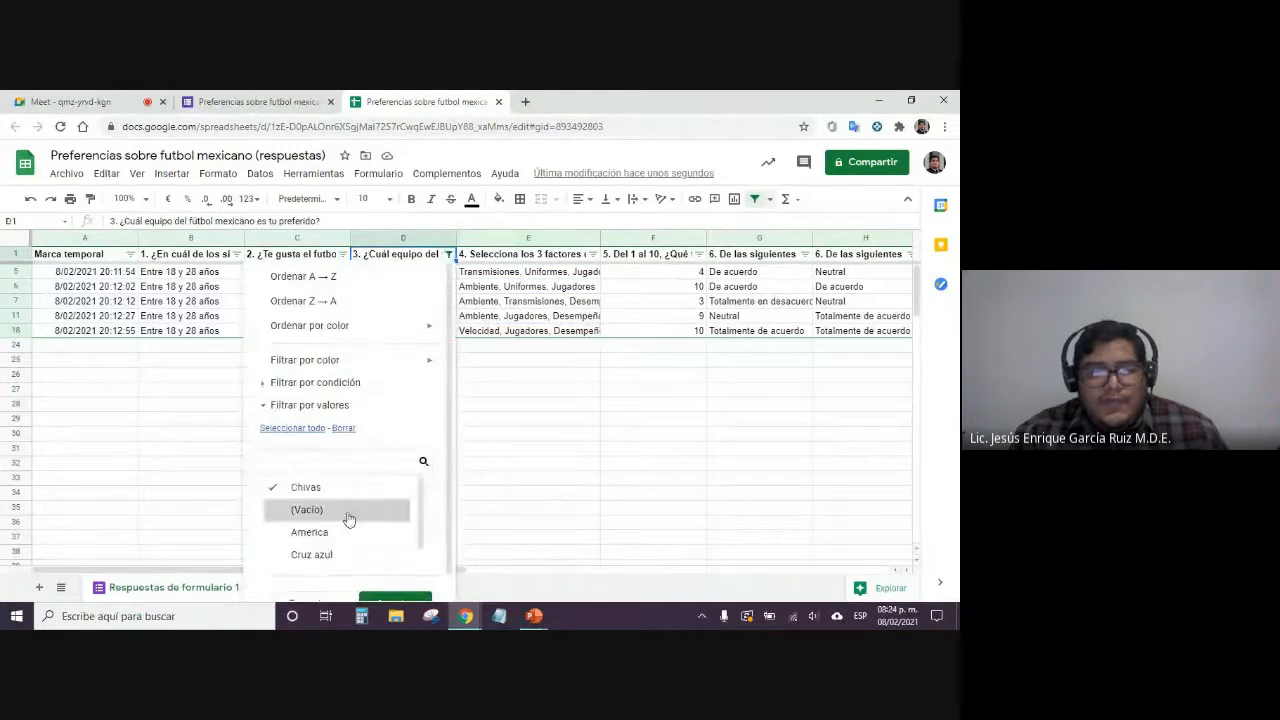
pyautogui.click(345, 554)
pyautogui.click(337, 489)
pyautogui.scroll(-3, 360, 514)
pyautogui.click(395, 586)
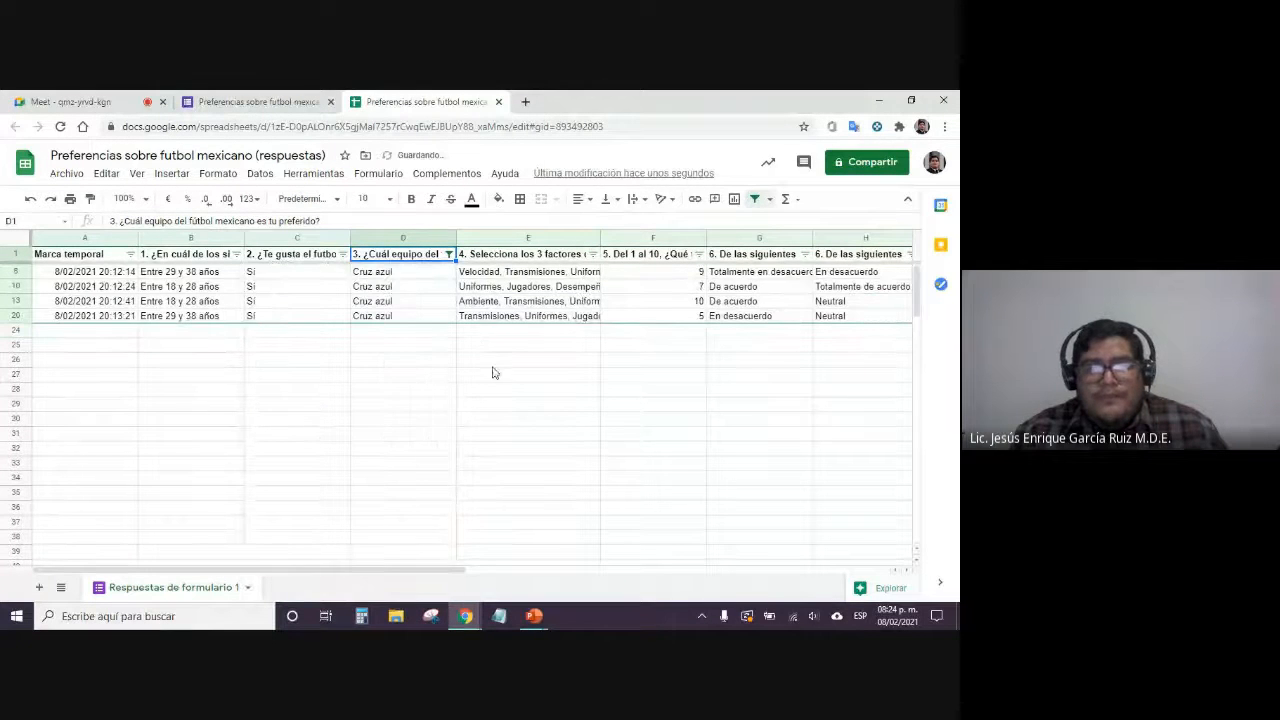
# Inspect the Cruz azul respondents' question 4 factor answers in cells E20, E13 and E8
pyautogui.click(496, 316)
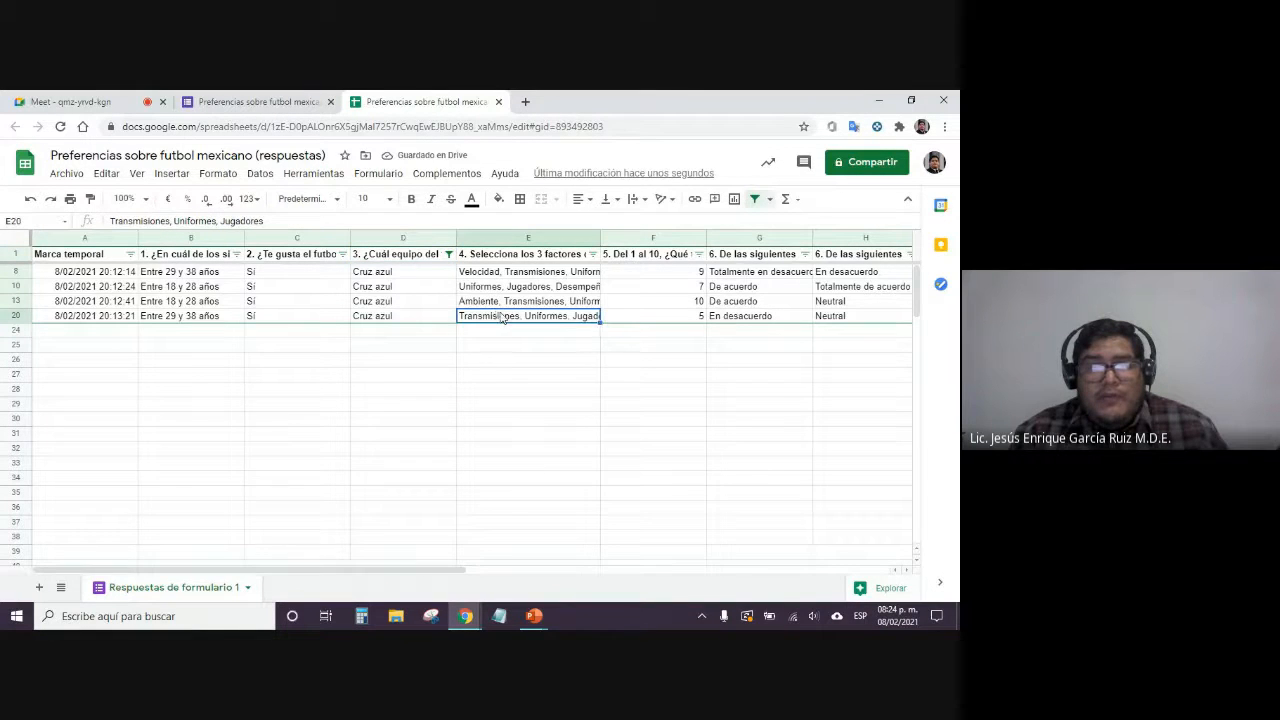
pyautogui.click(518, 301)
pyautogui.click(527, 272)
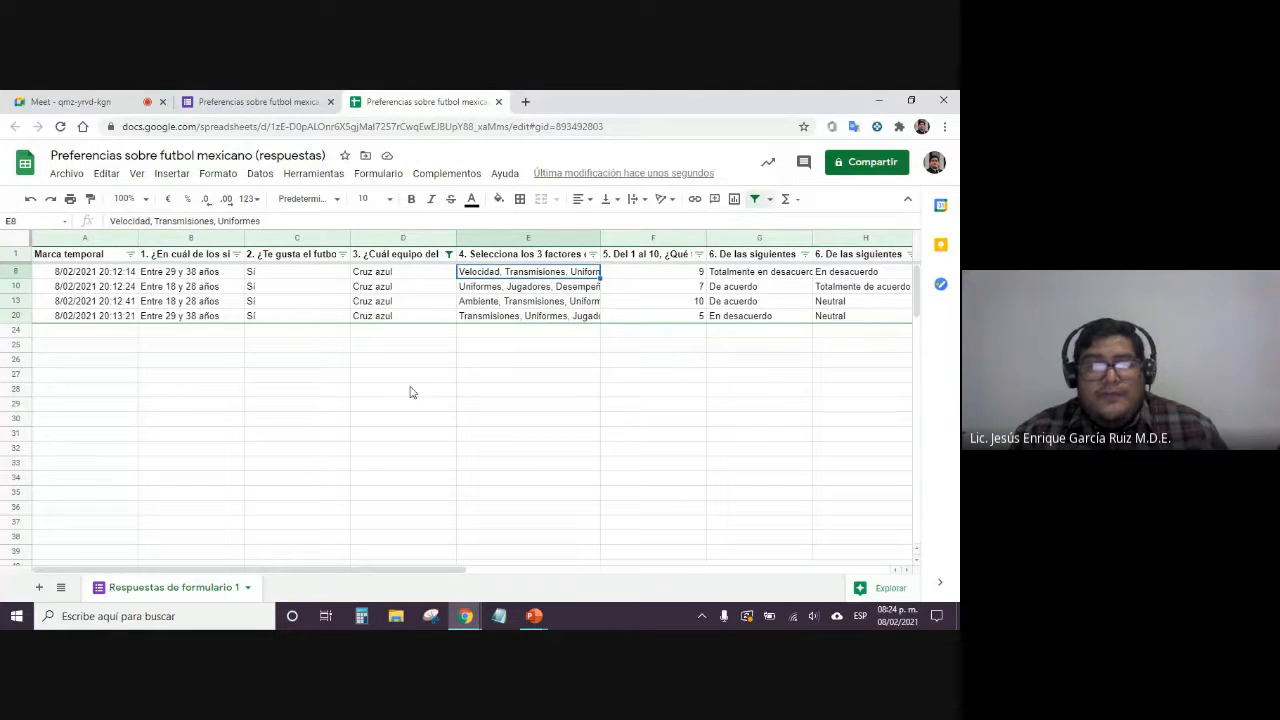
# Filter the preferred-team column to only Opción 5 and inspect the matching question 4 factor answer in E23
pyautogui.click(448, 254)
pyautogui.scroll(-1, 316, 540)
pyautogui.scroll(1, 329, 508)
pyautogui.scroll(-1, 329, 506)
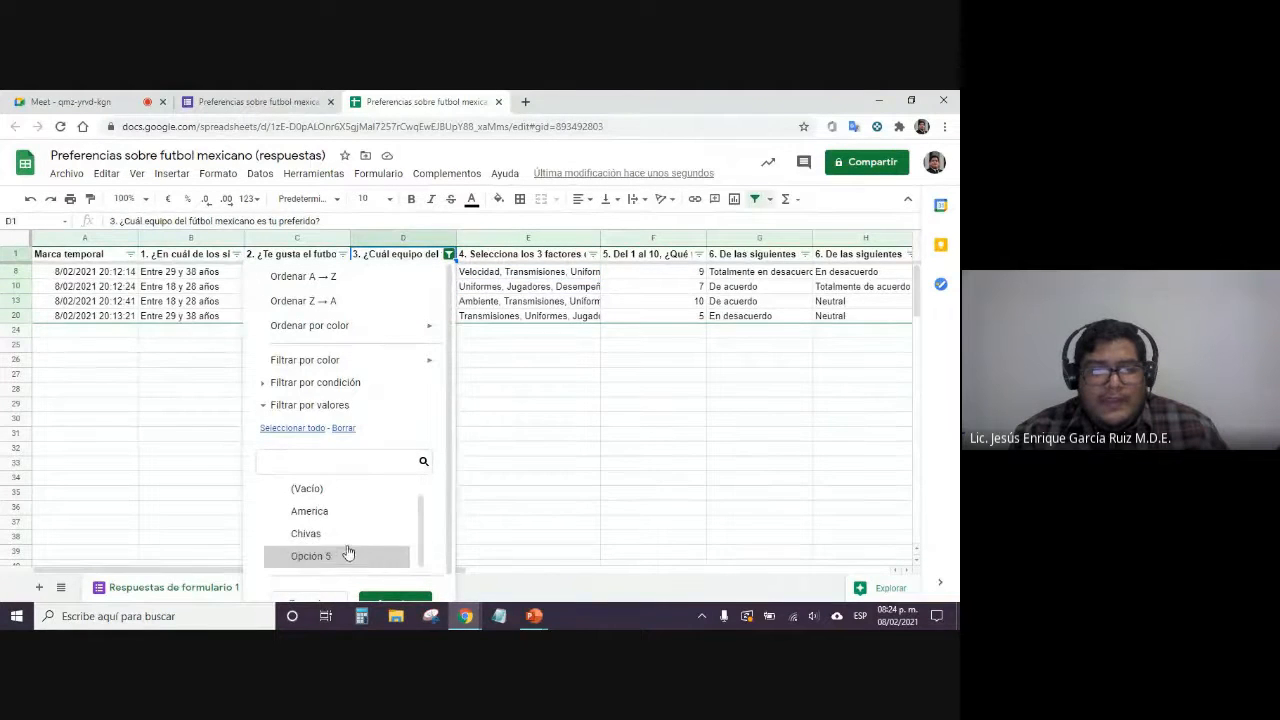
pyautogui.click(348, 557)
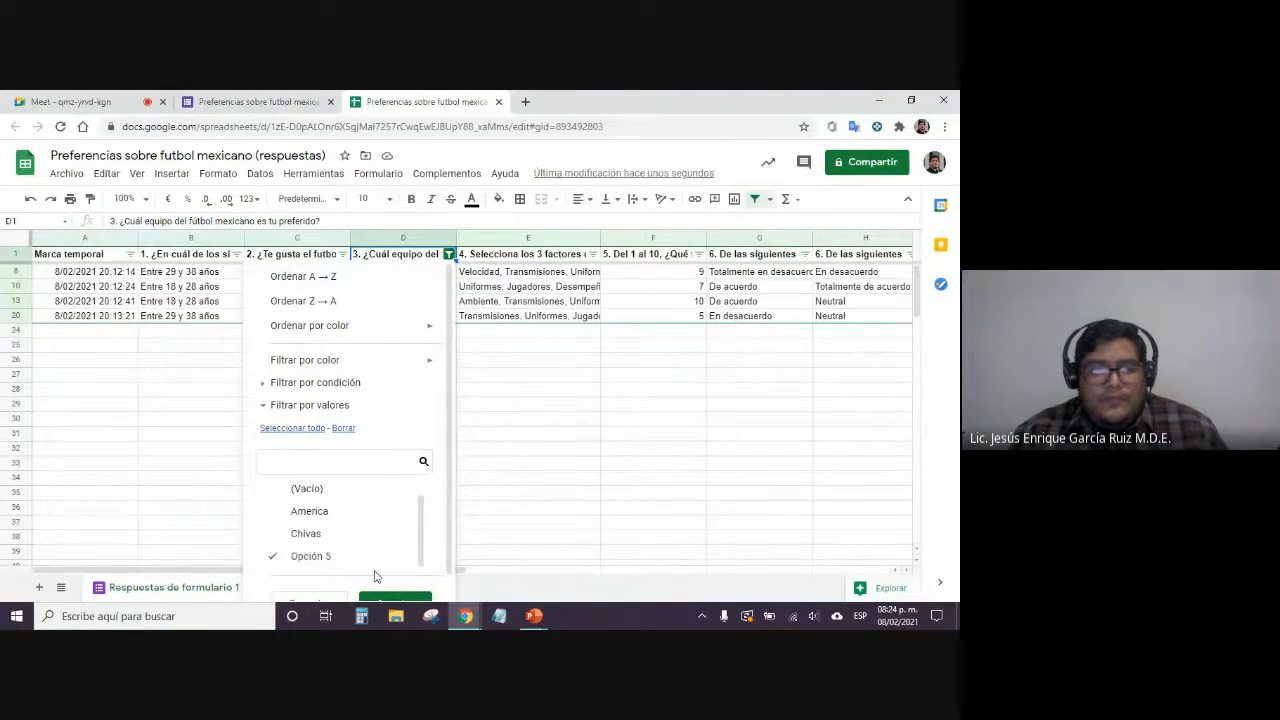
pyautogui.click(386, 590)
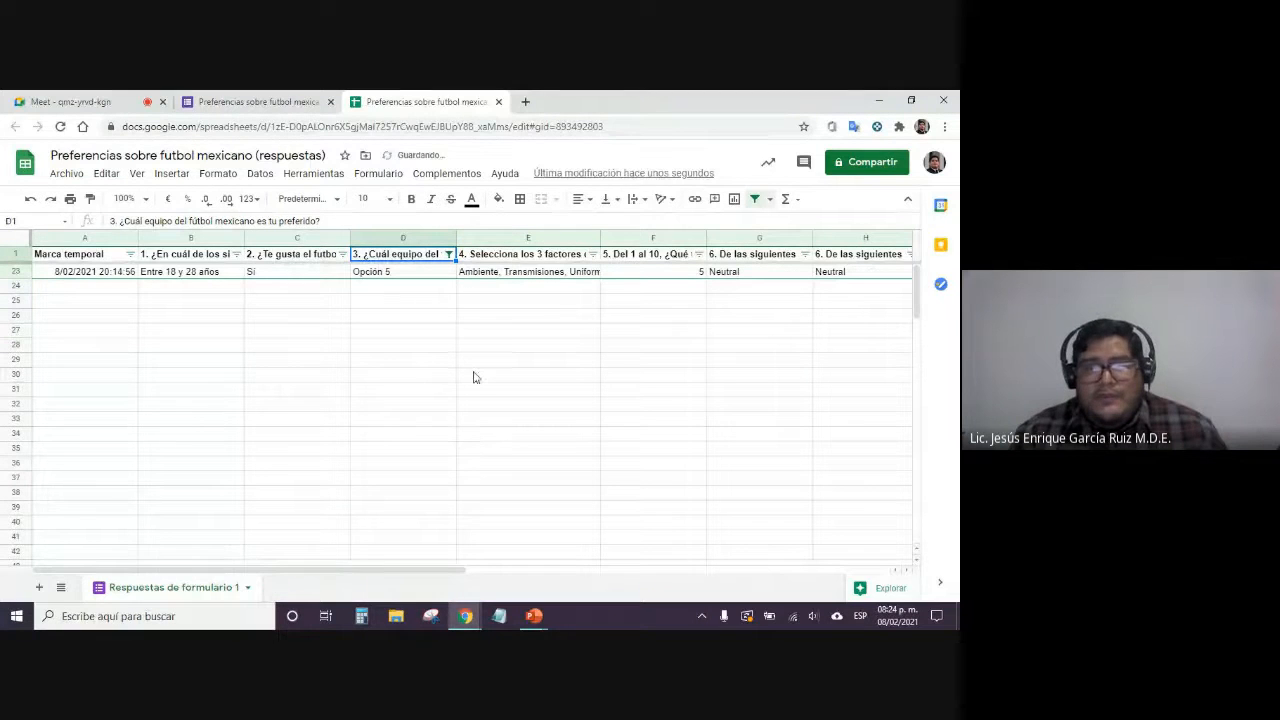
pyautogui.click(489, 278)
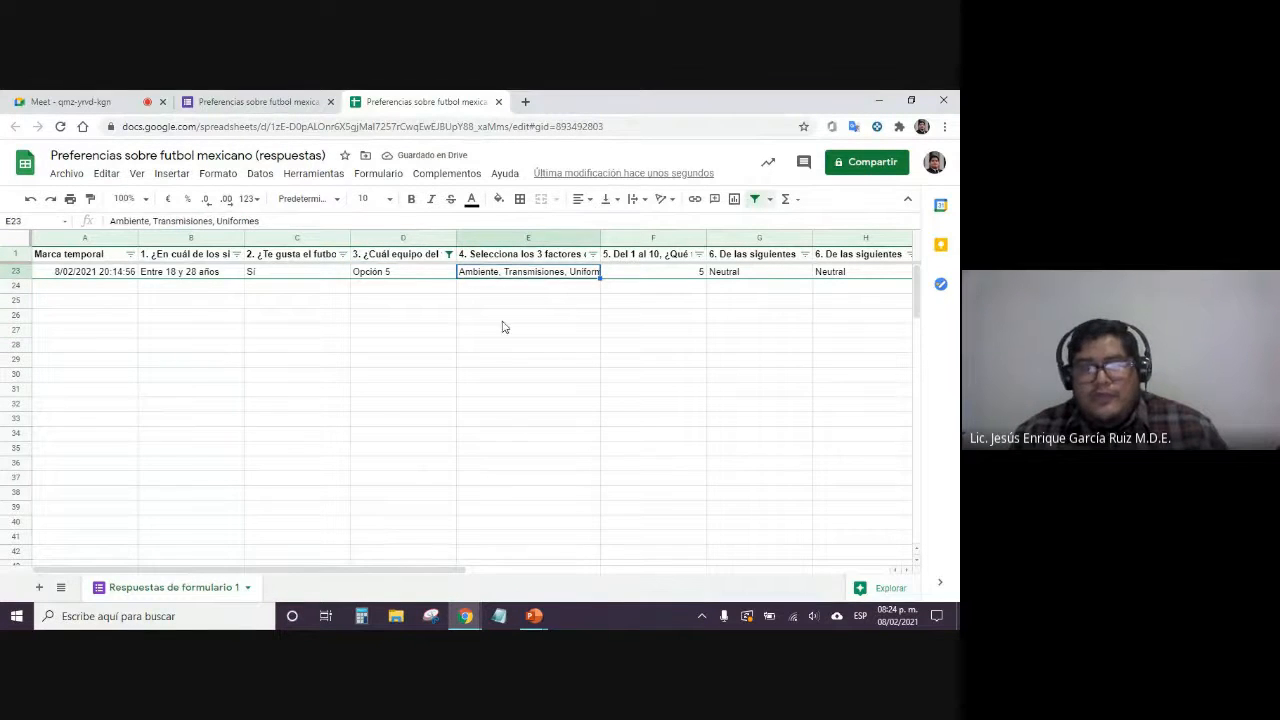
pyautogui.click(486, 301)
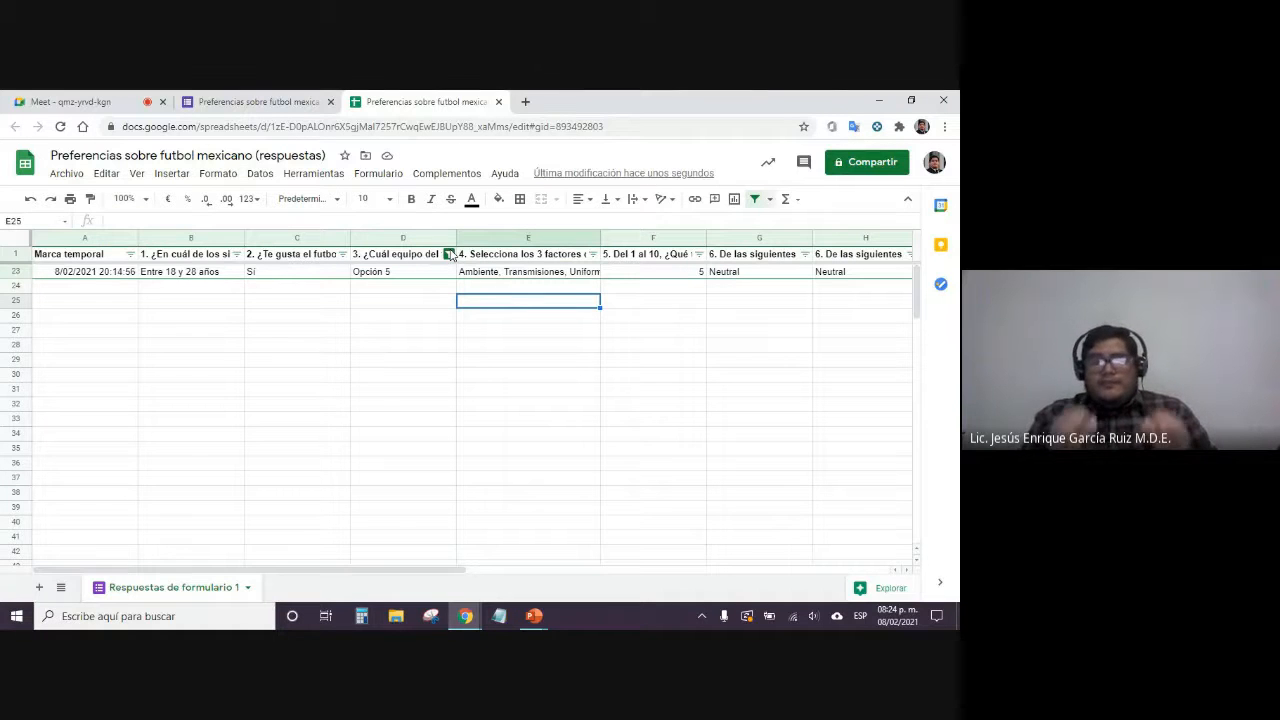
# Reselect all values in question 3's preferred-team filter to show every response again
pyautogui.click(449, 254)
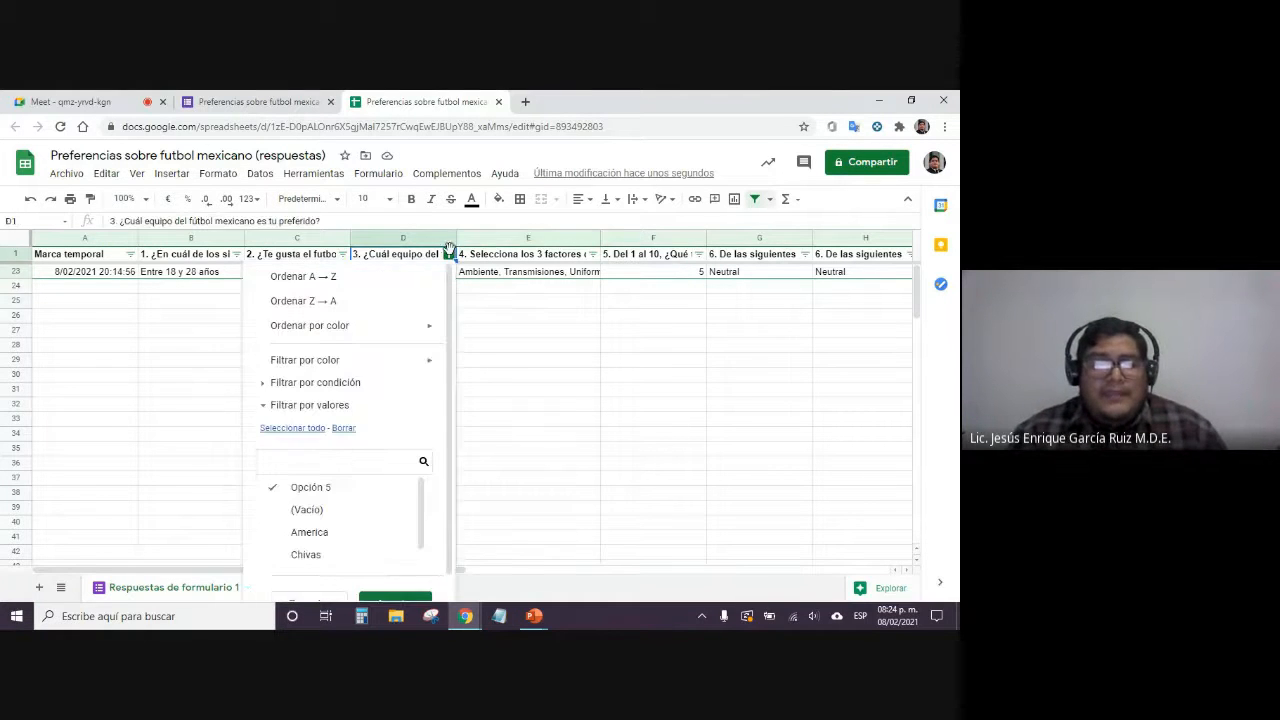
pyautogui.click(293, 428)
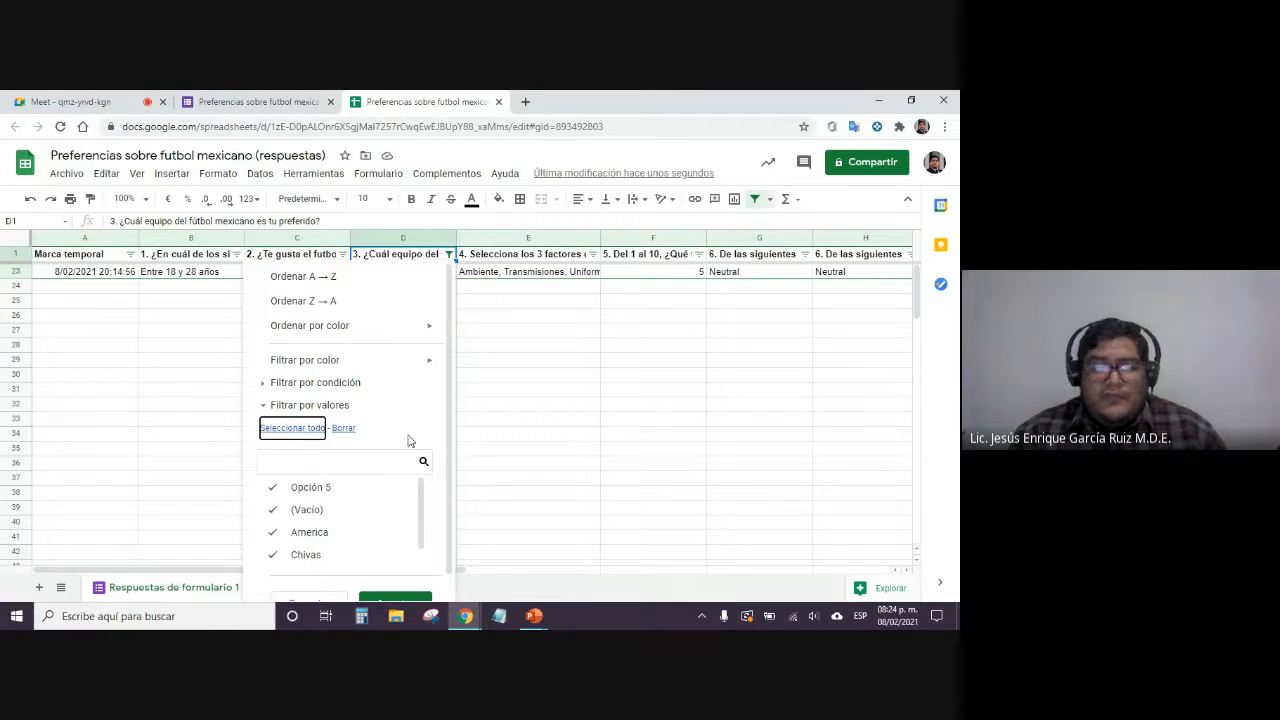
pyautogui.scroll(-3, 330, 530)
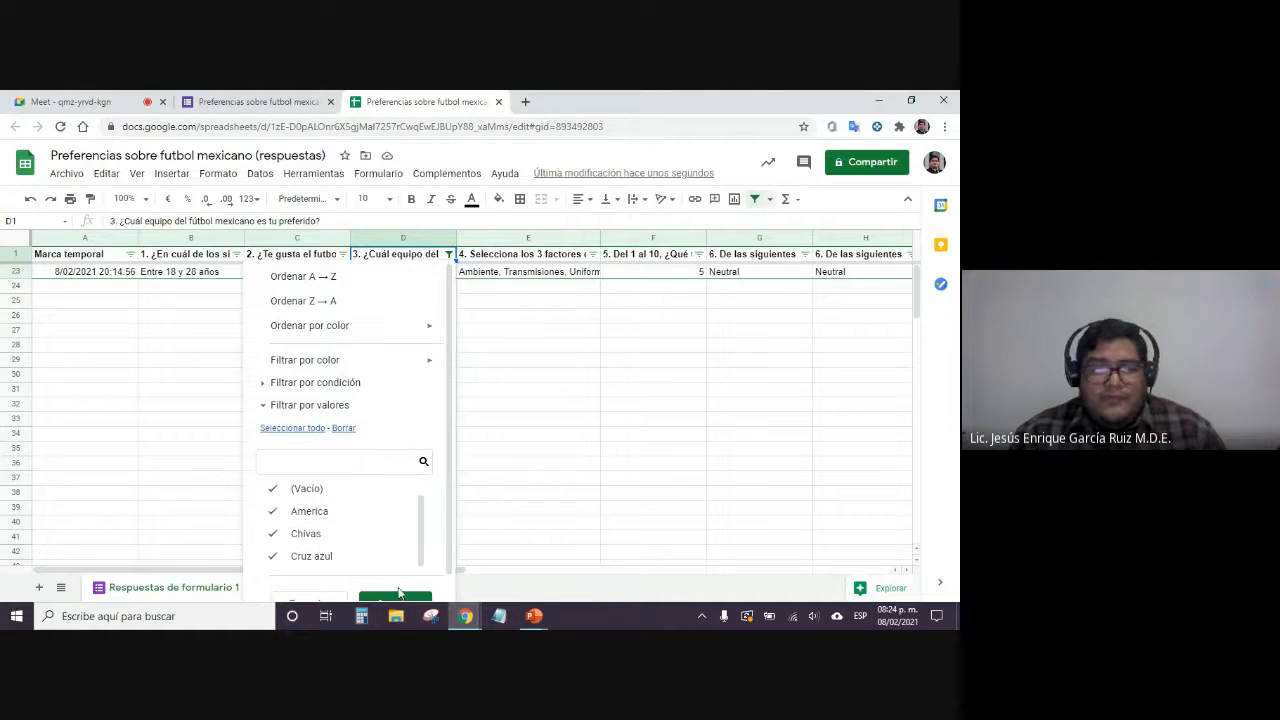
pyautogui.click(395, 592)
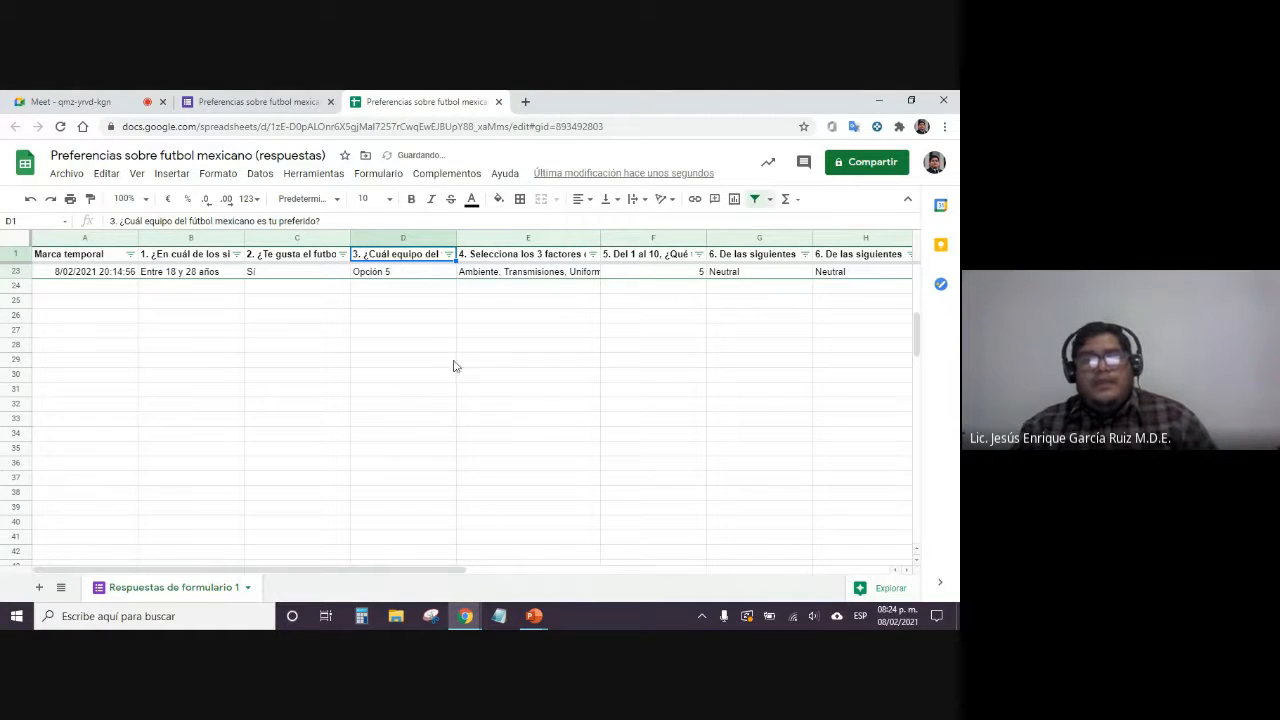
pyautogui.hotkey('ctrl', 'z')
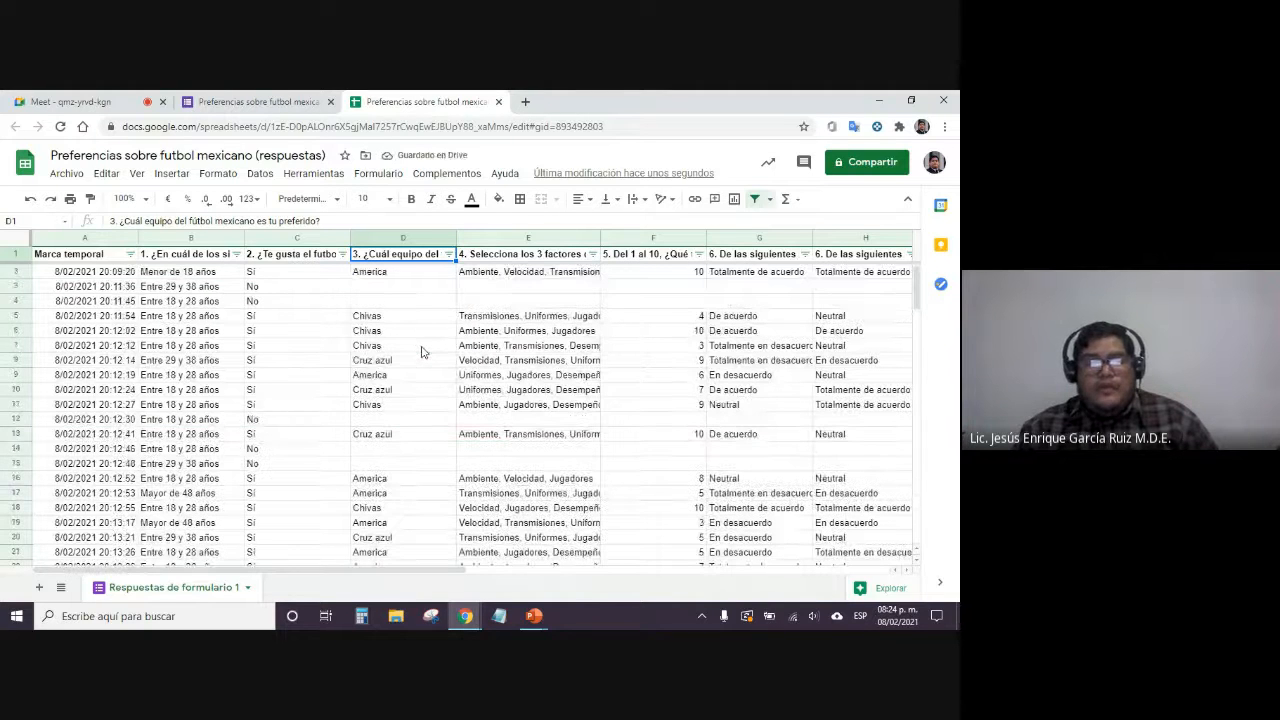
pyautogui.click(422, 337)
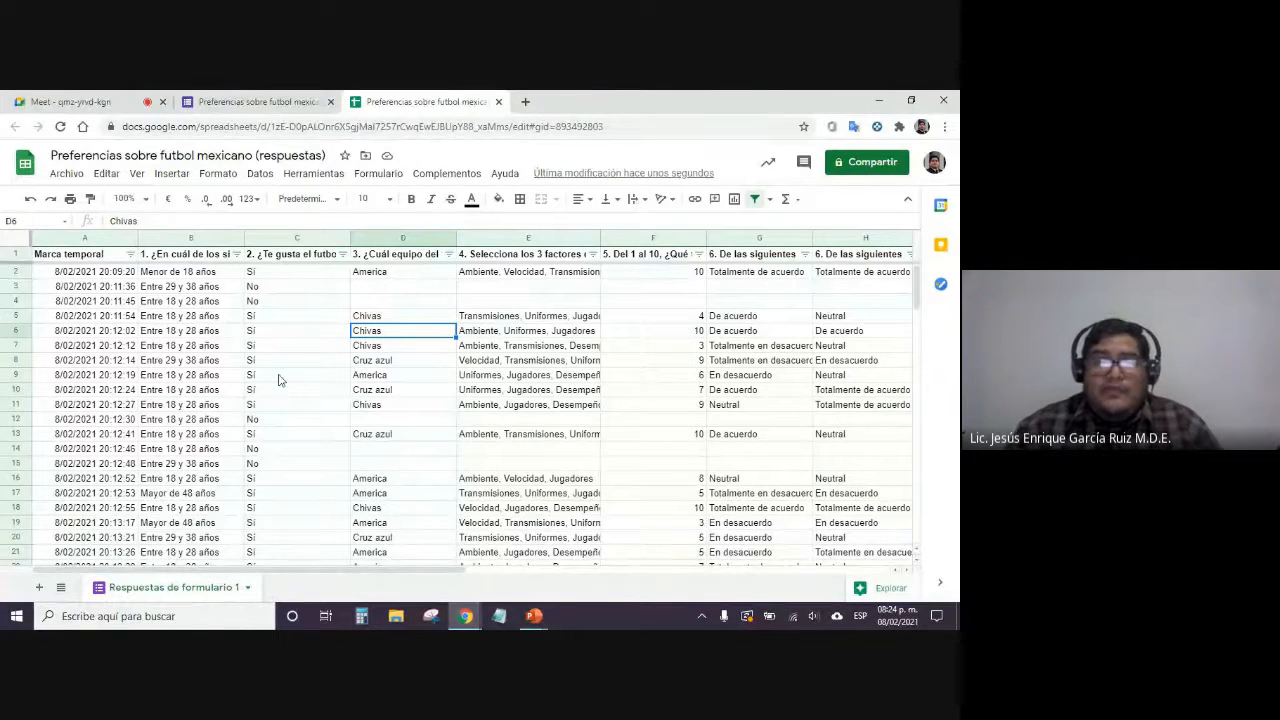
# Close the responses spreadsheet, switch to the Google Meet call and check its chat for participants' questions
pyautogui.click(499, 102)
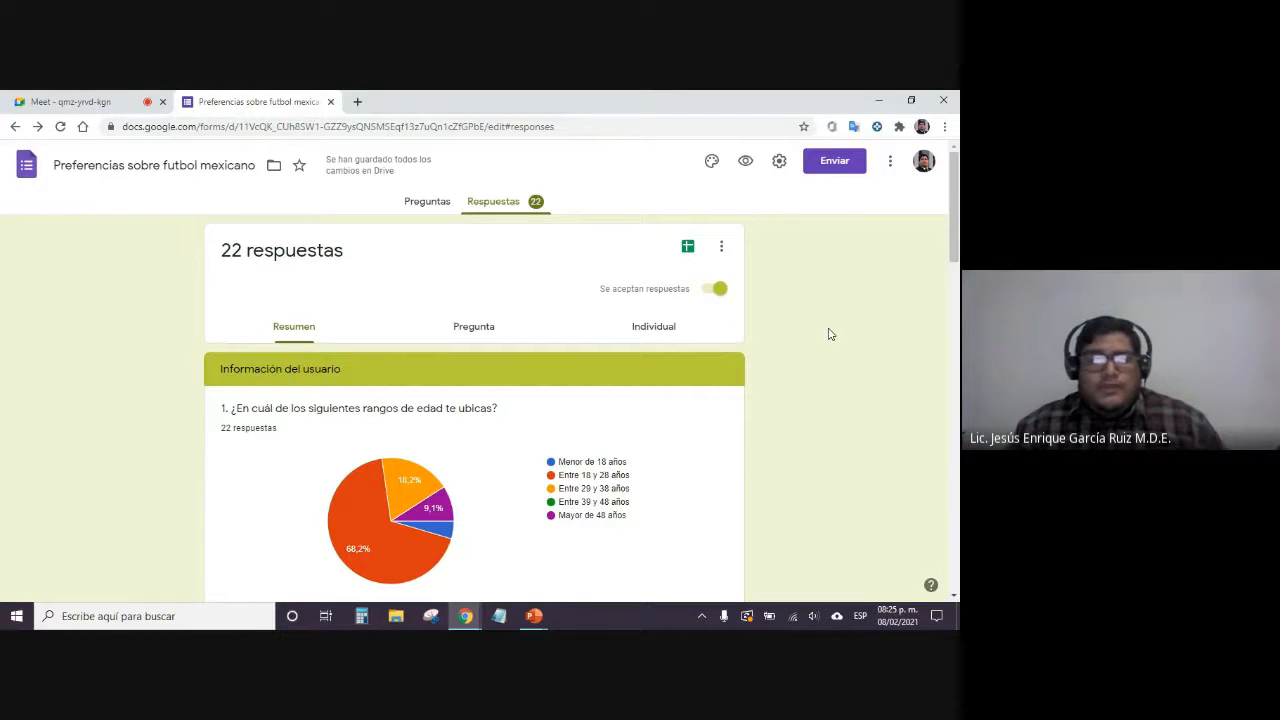
pyautogui.click(80, 101)
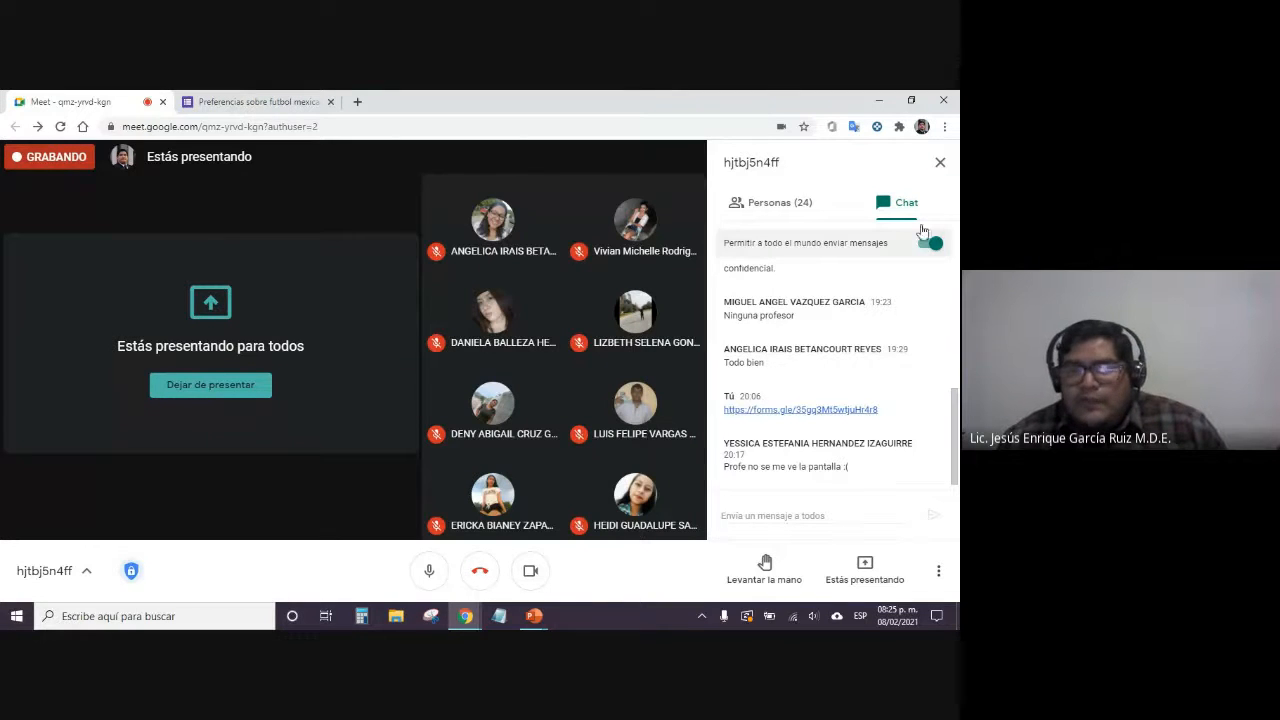
pyautogui.click(941, 170)
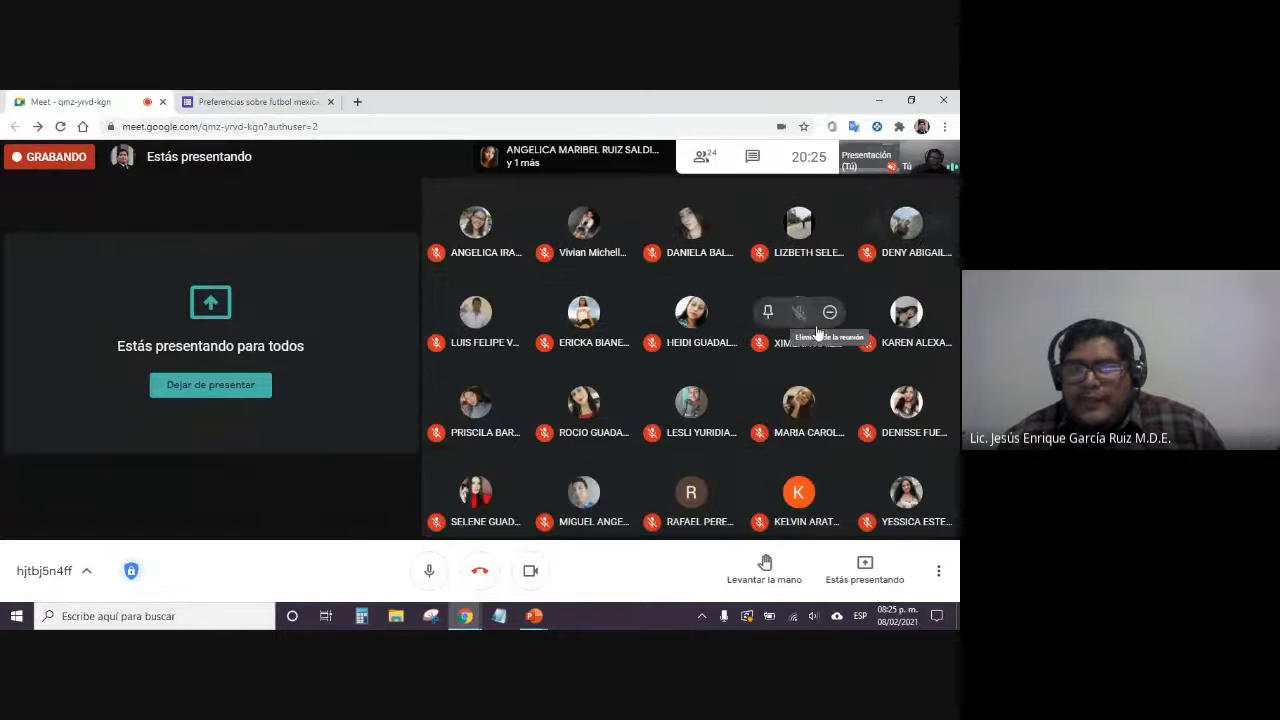
pyautogui.click(756, 162)
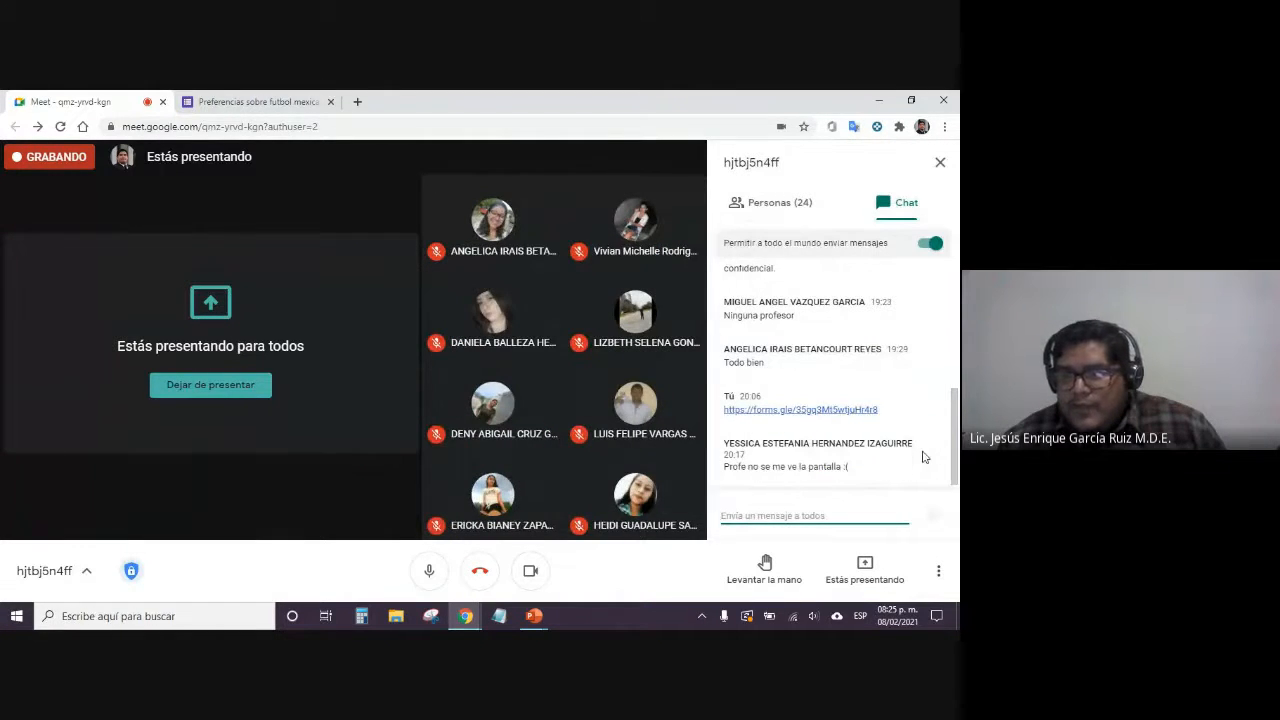
pyautogui.click(940, 163)
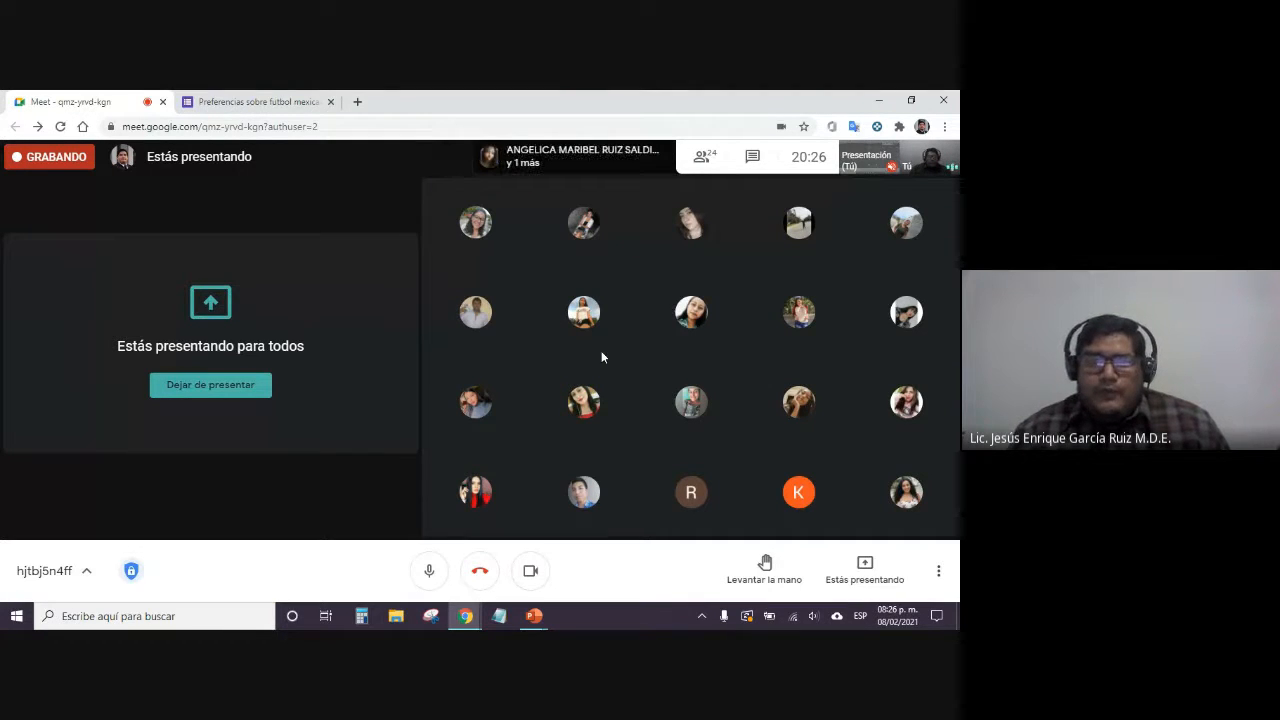
# Open the meeting chat to read the latest participant message and activate the field for messaging everyone
pyautogui.moveTo(429, 437)
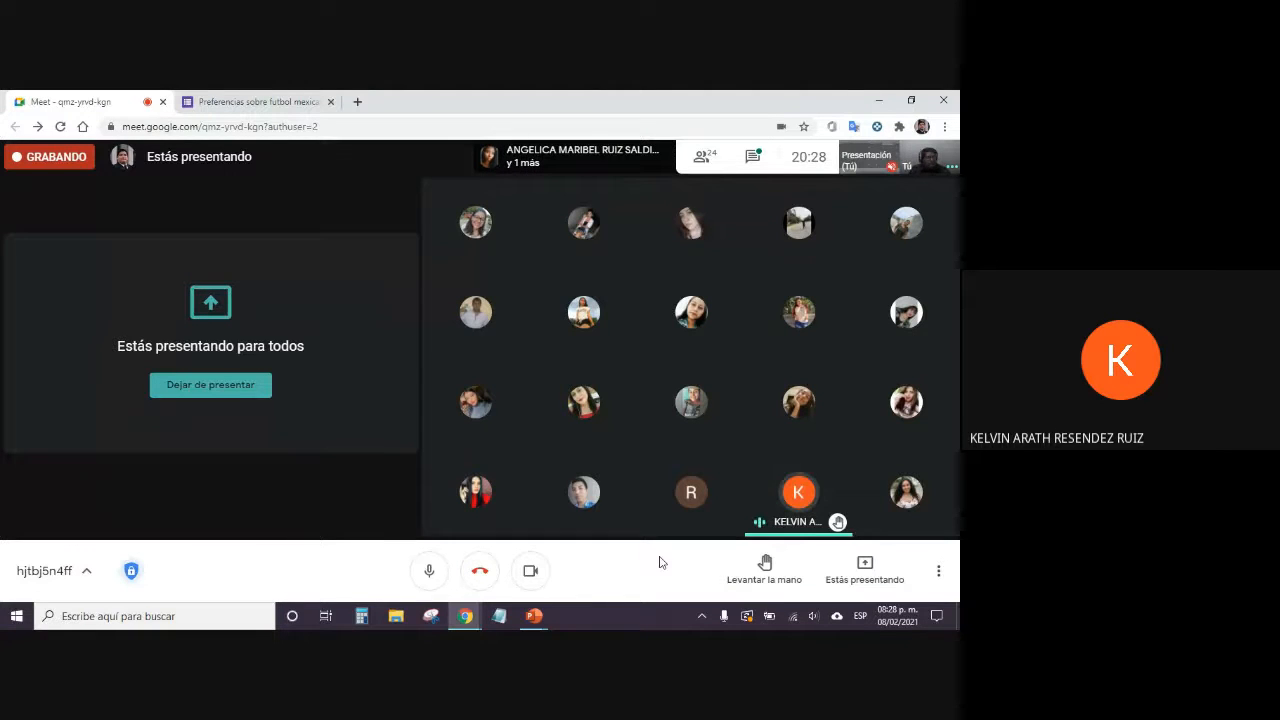
pyautogui.click(748, 160)
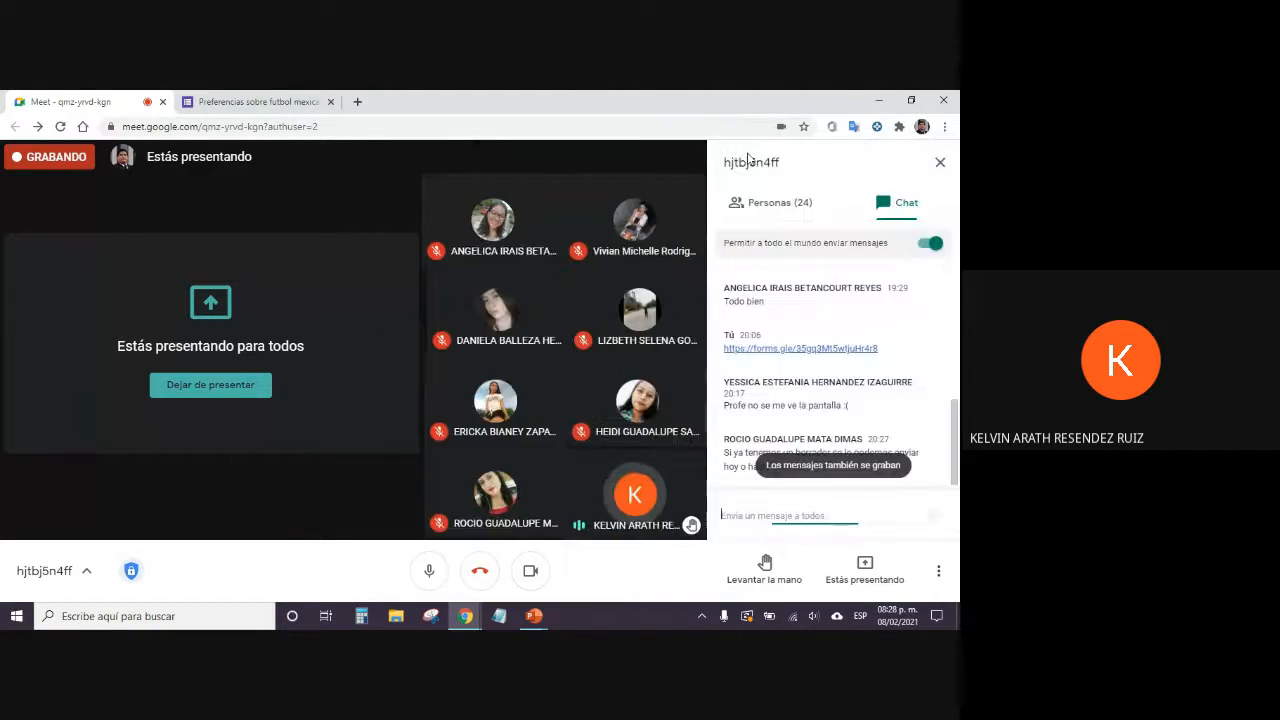
pyautogui.click(869, 432)
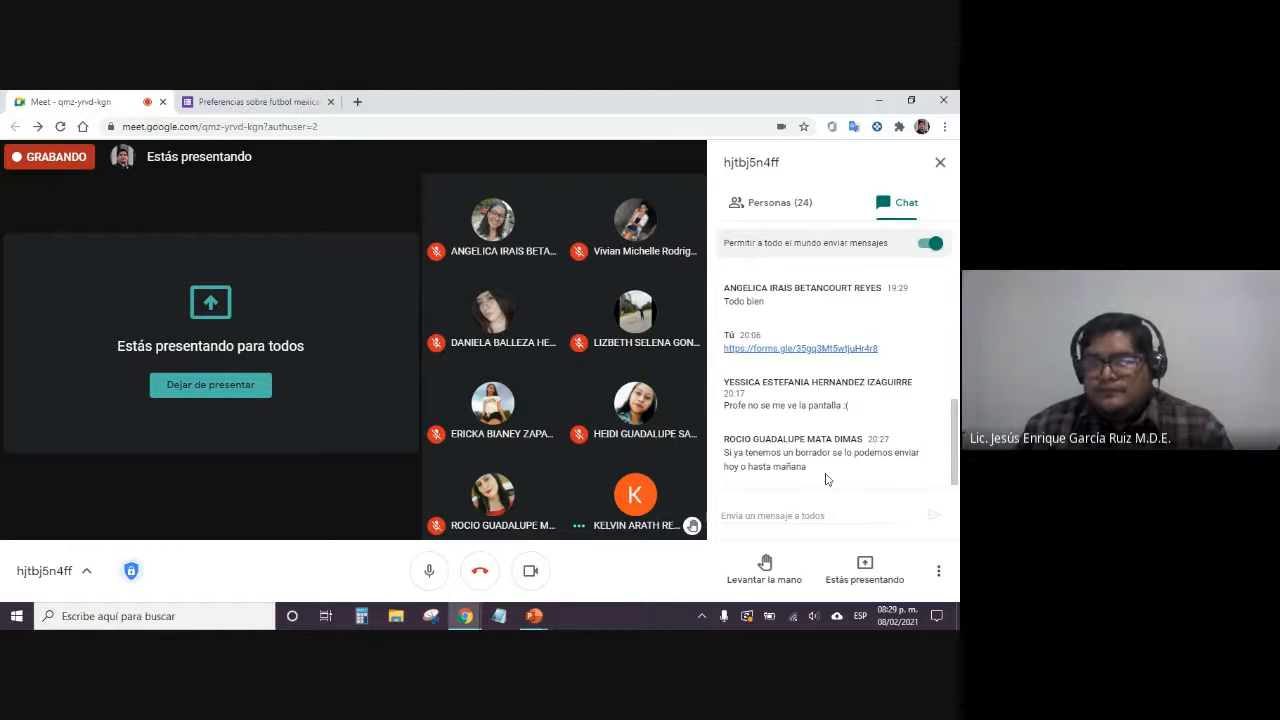
pyautogui.click(802, 517)
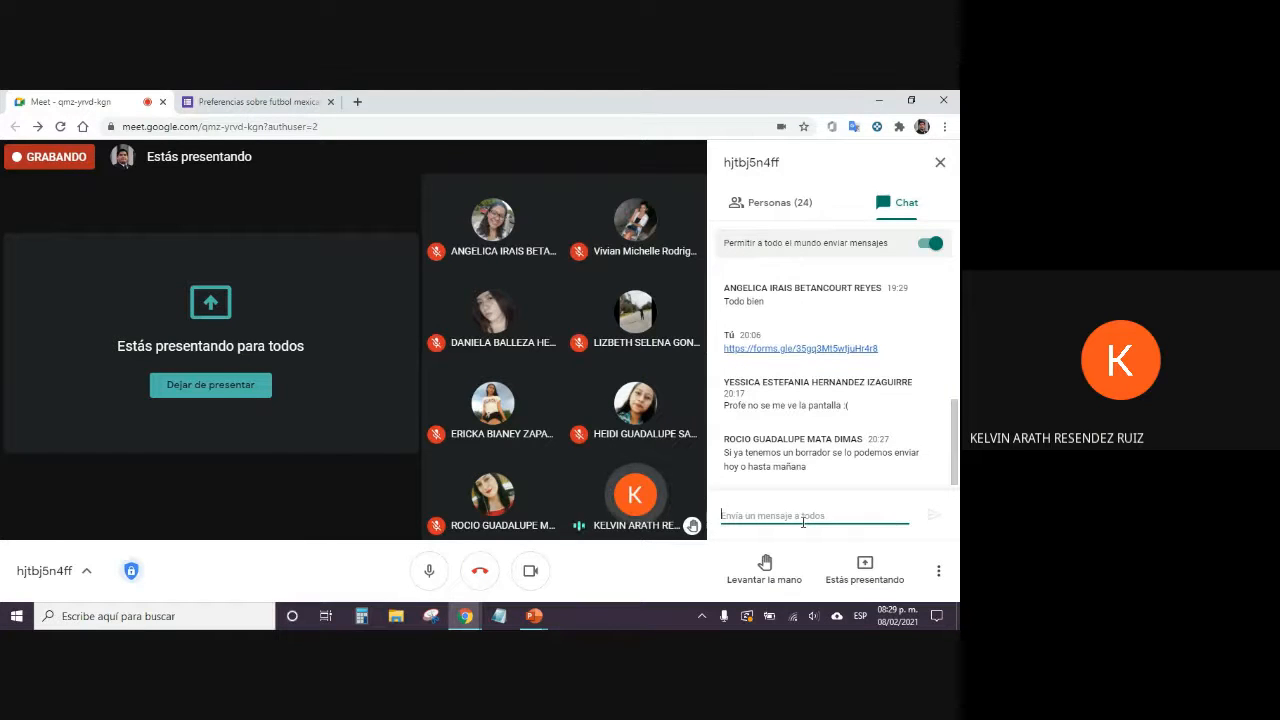